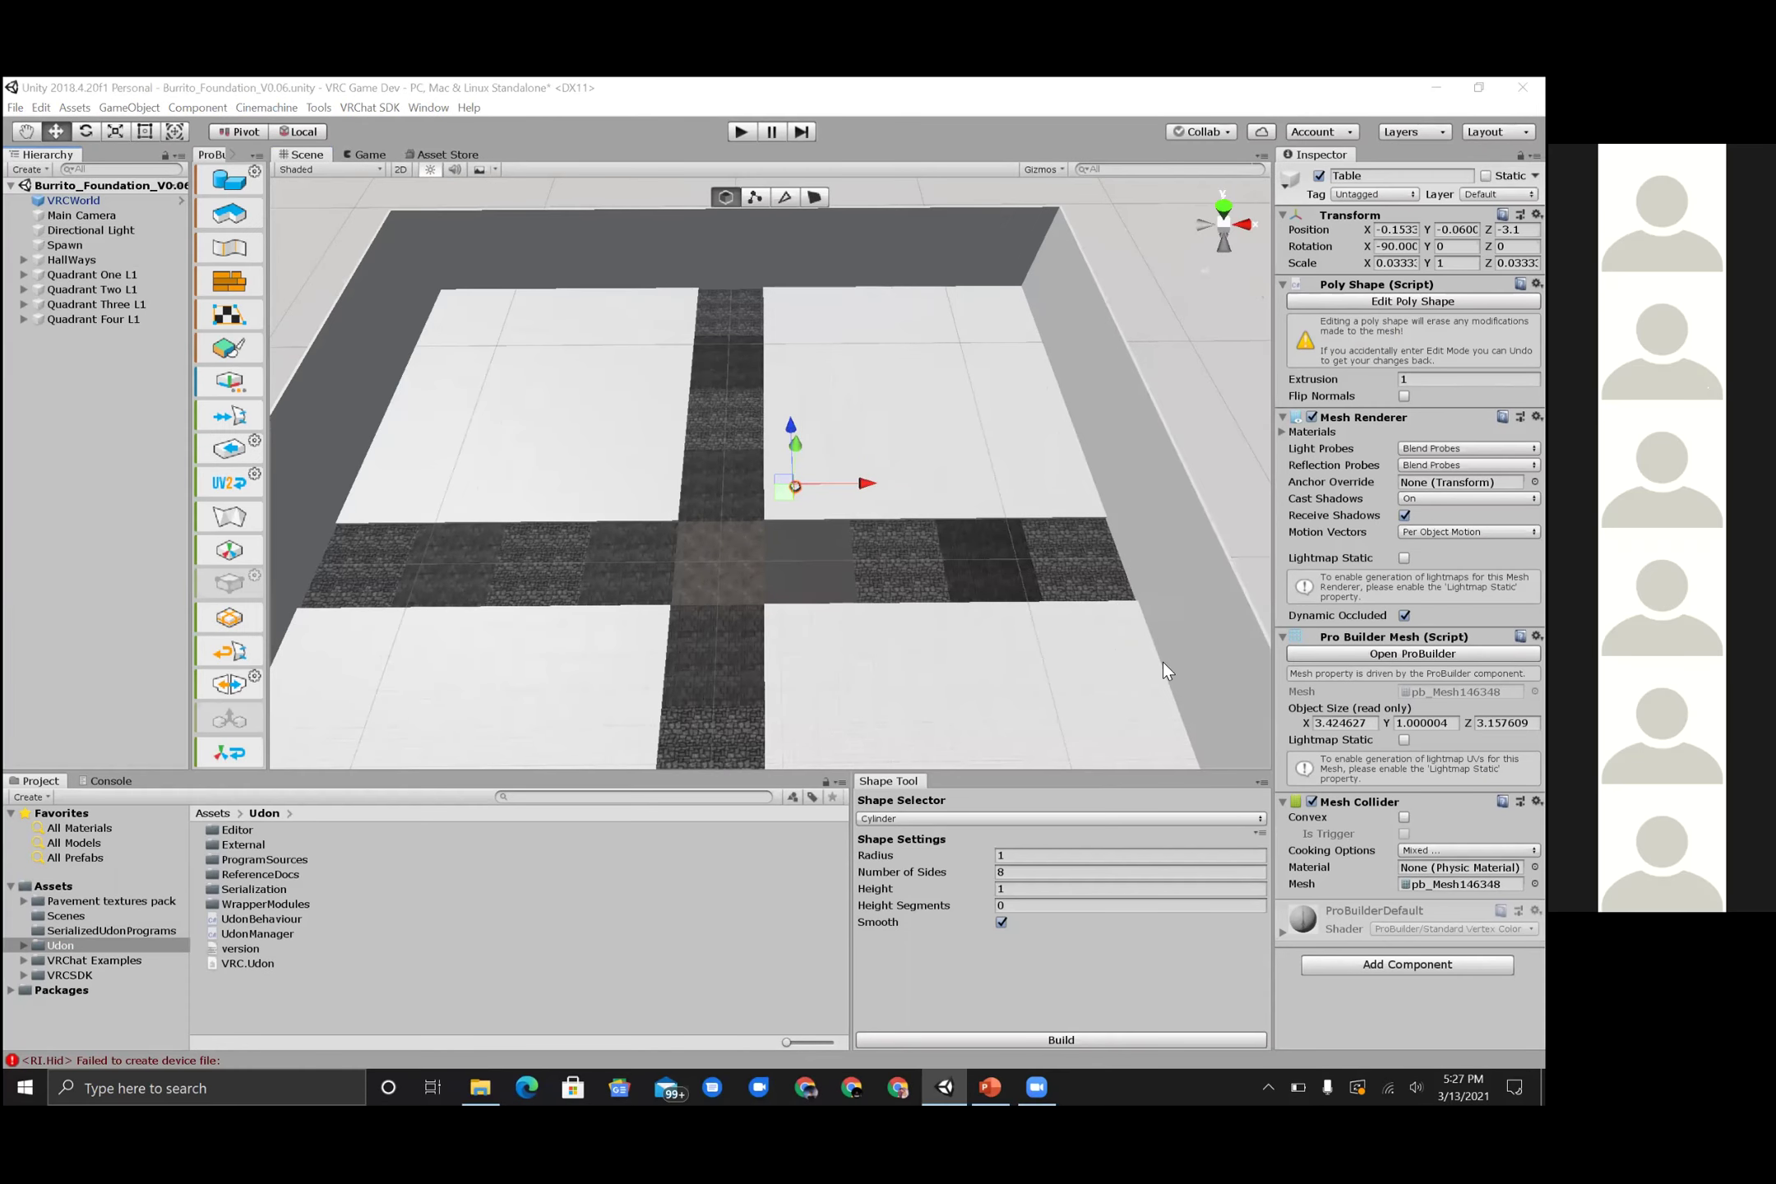
# - Select the Spawn tile and the HallWays group in turn to examine the area each one covers in the scene
pyautogui.click(725, 566)
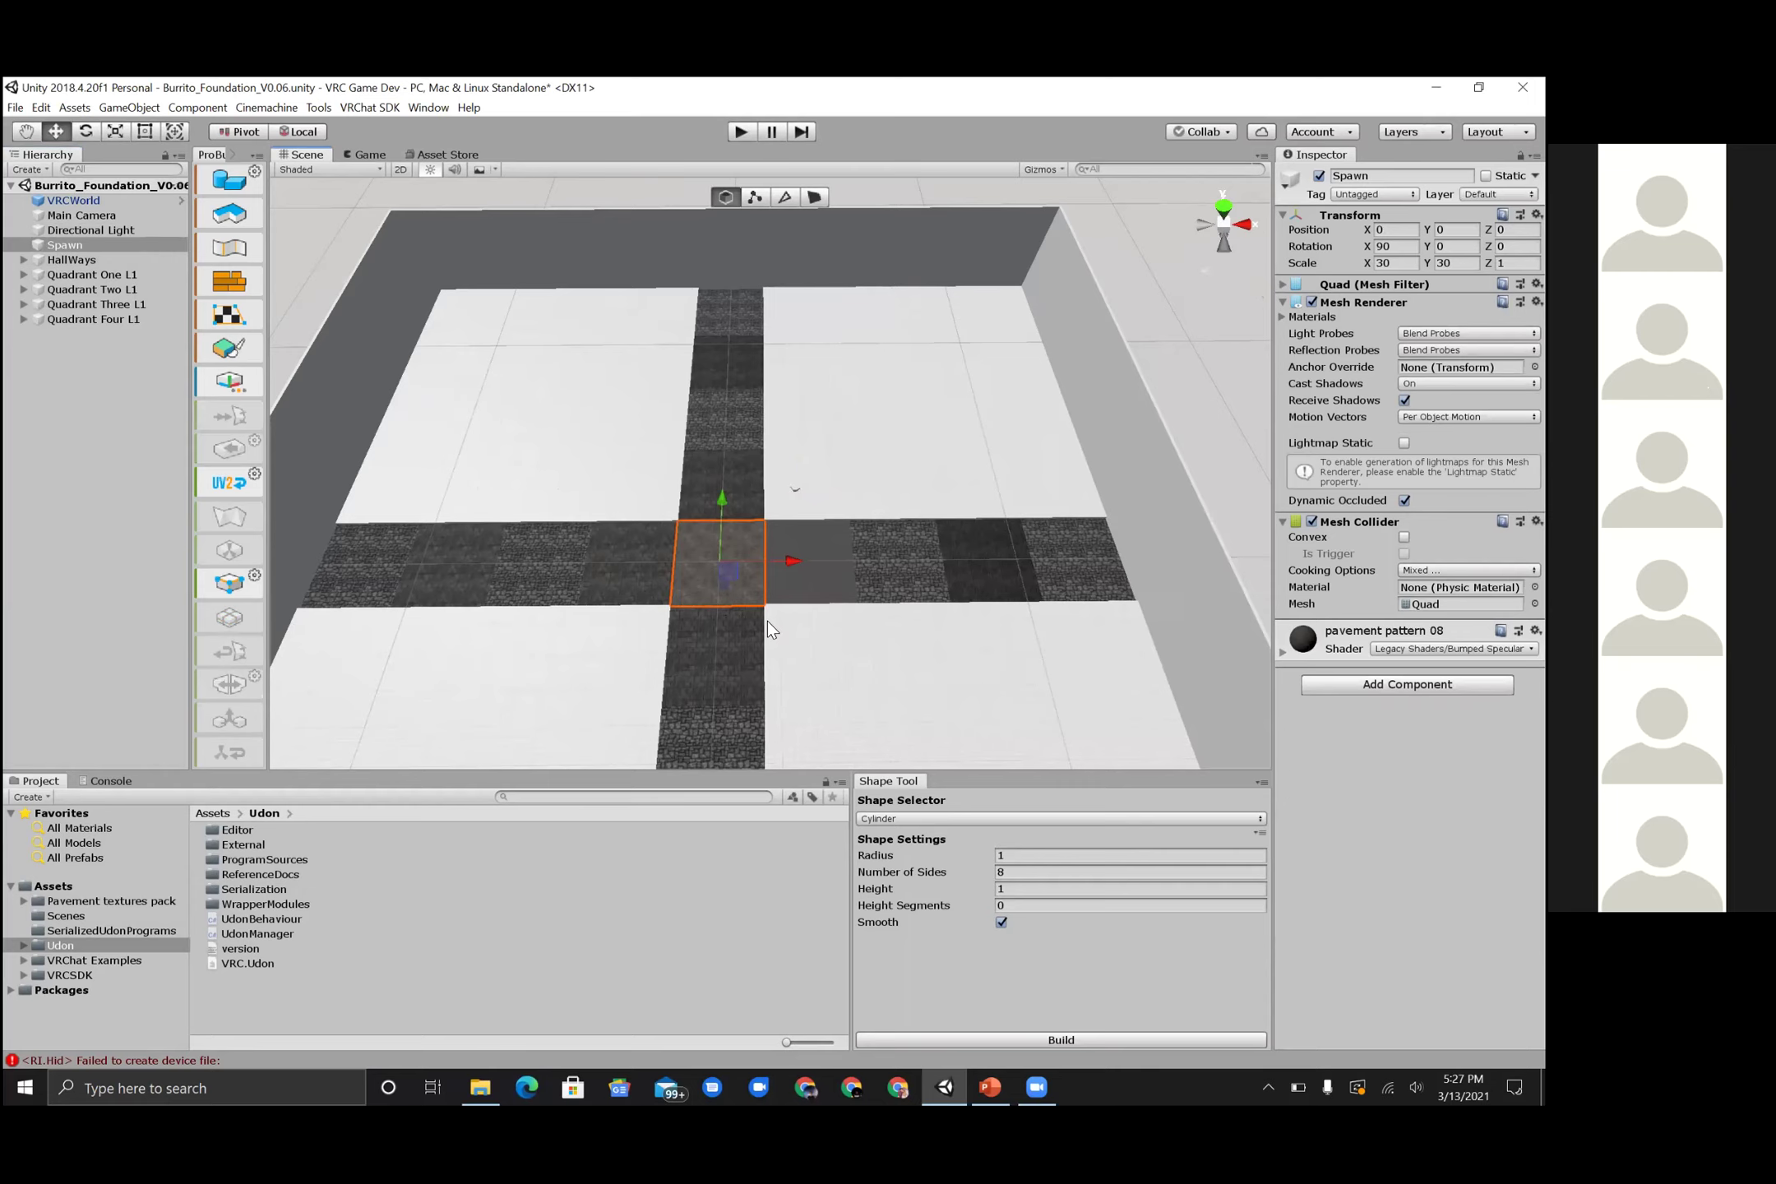
pyautogui.keyDown('alt'); pyautogui.moveTo(781, 594); pyautogui.dragTo(835, 610); pyautogui.keyUp('alt')
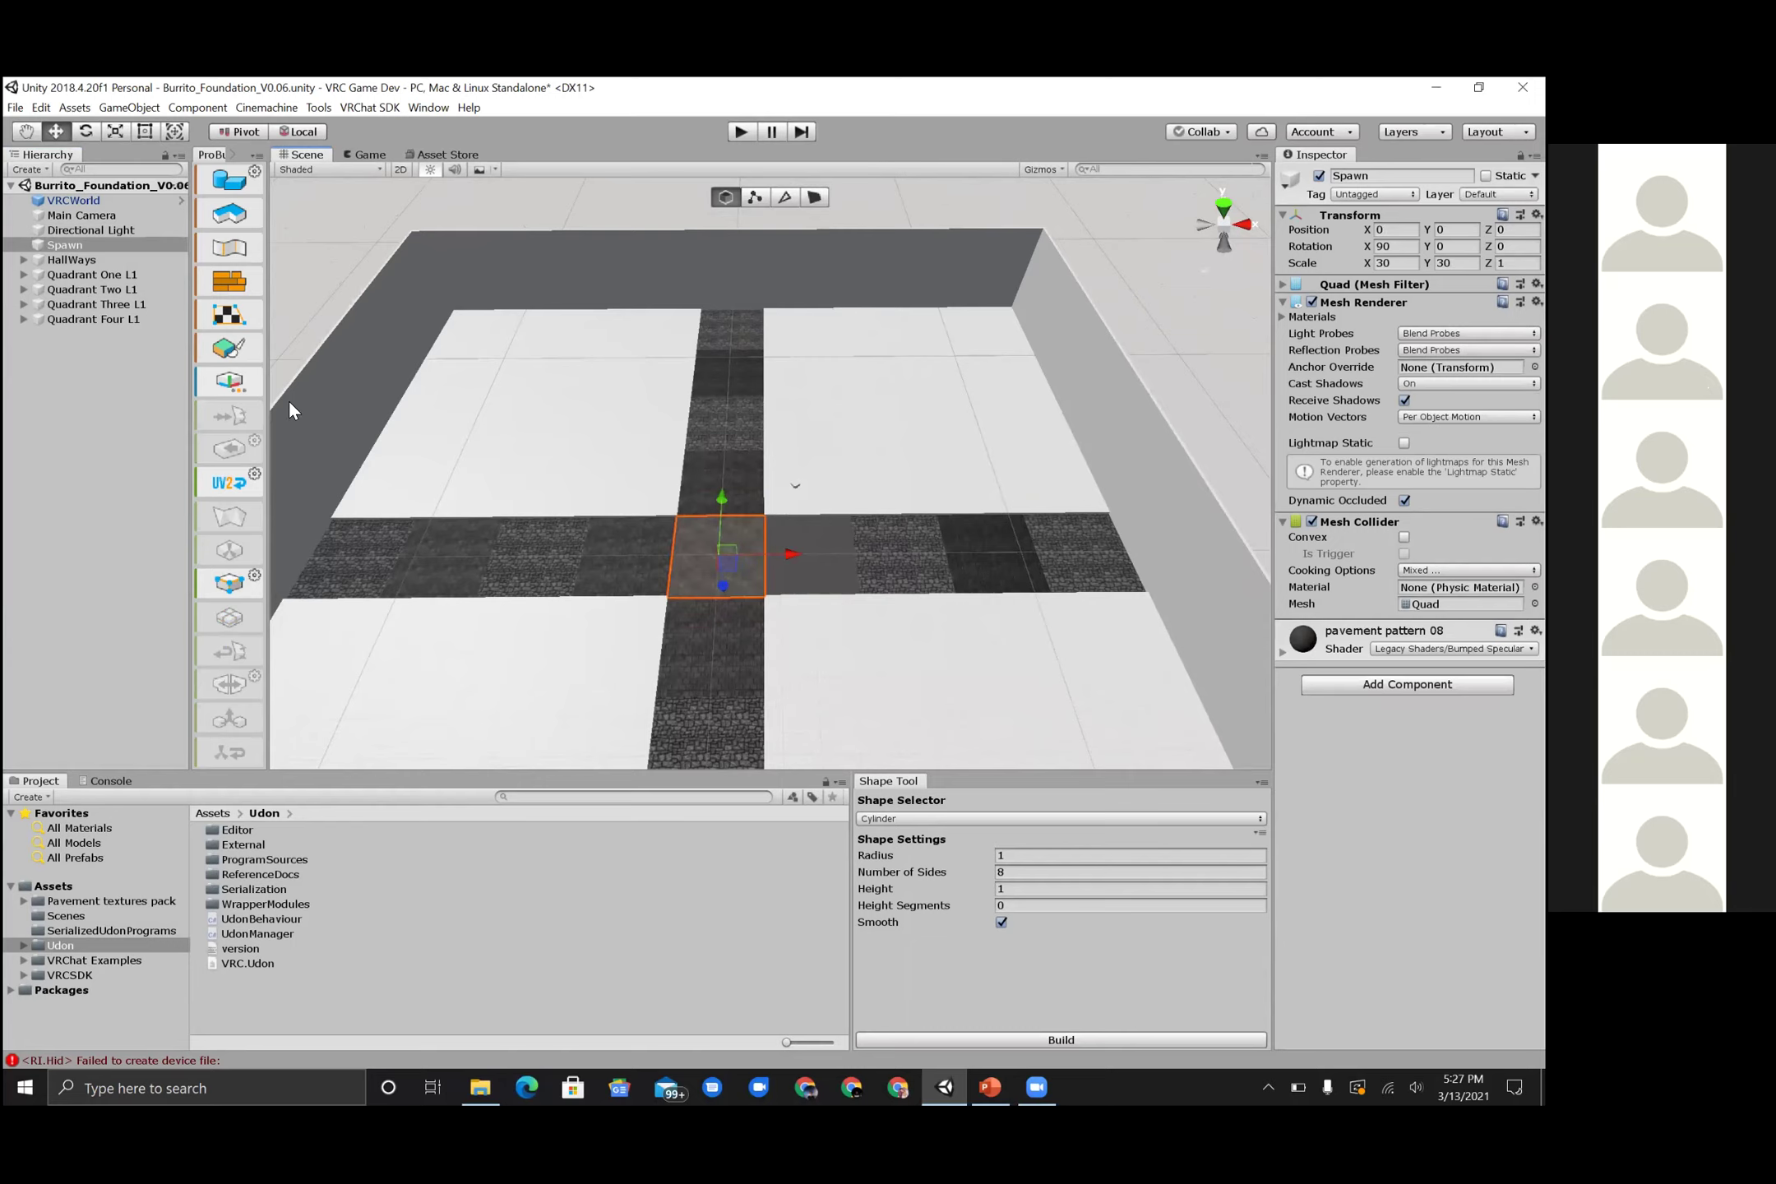
pyautogui.click(77, 246)
pyautogui.click(97, 262)
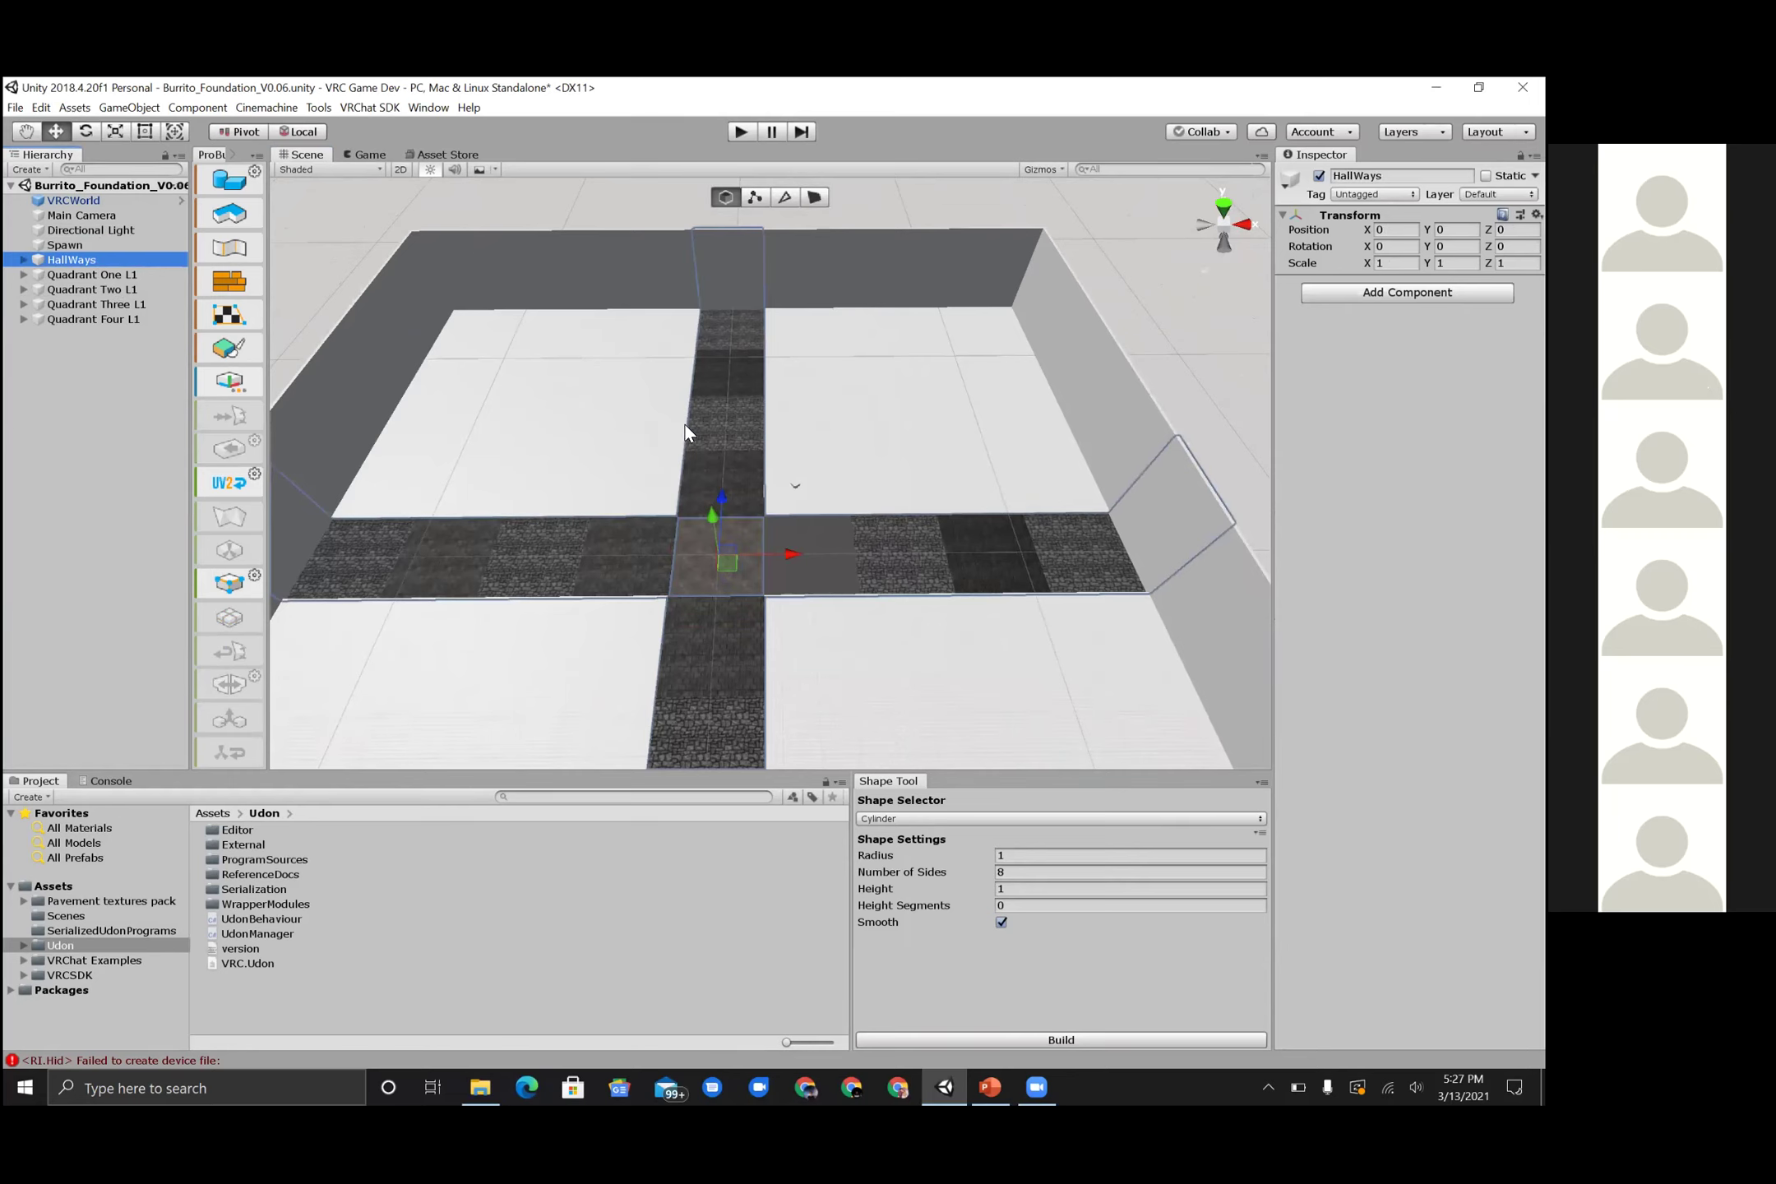
pyautogui.moveTo(720, 534); pyautogui.dragTo(706, 481)
# - Select Quadrant One L1 and Quadrant Two L1 in turn to examine which part of the scene each covers
pyautogui.click(106, 276)
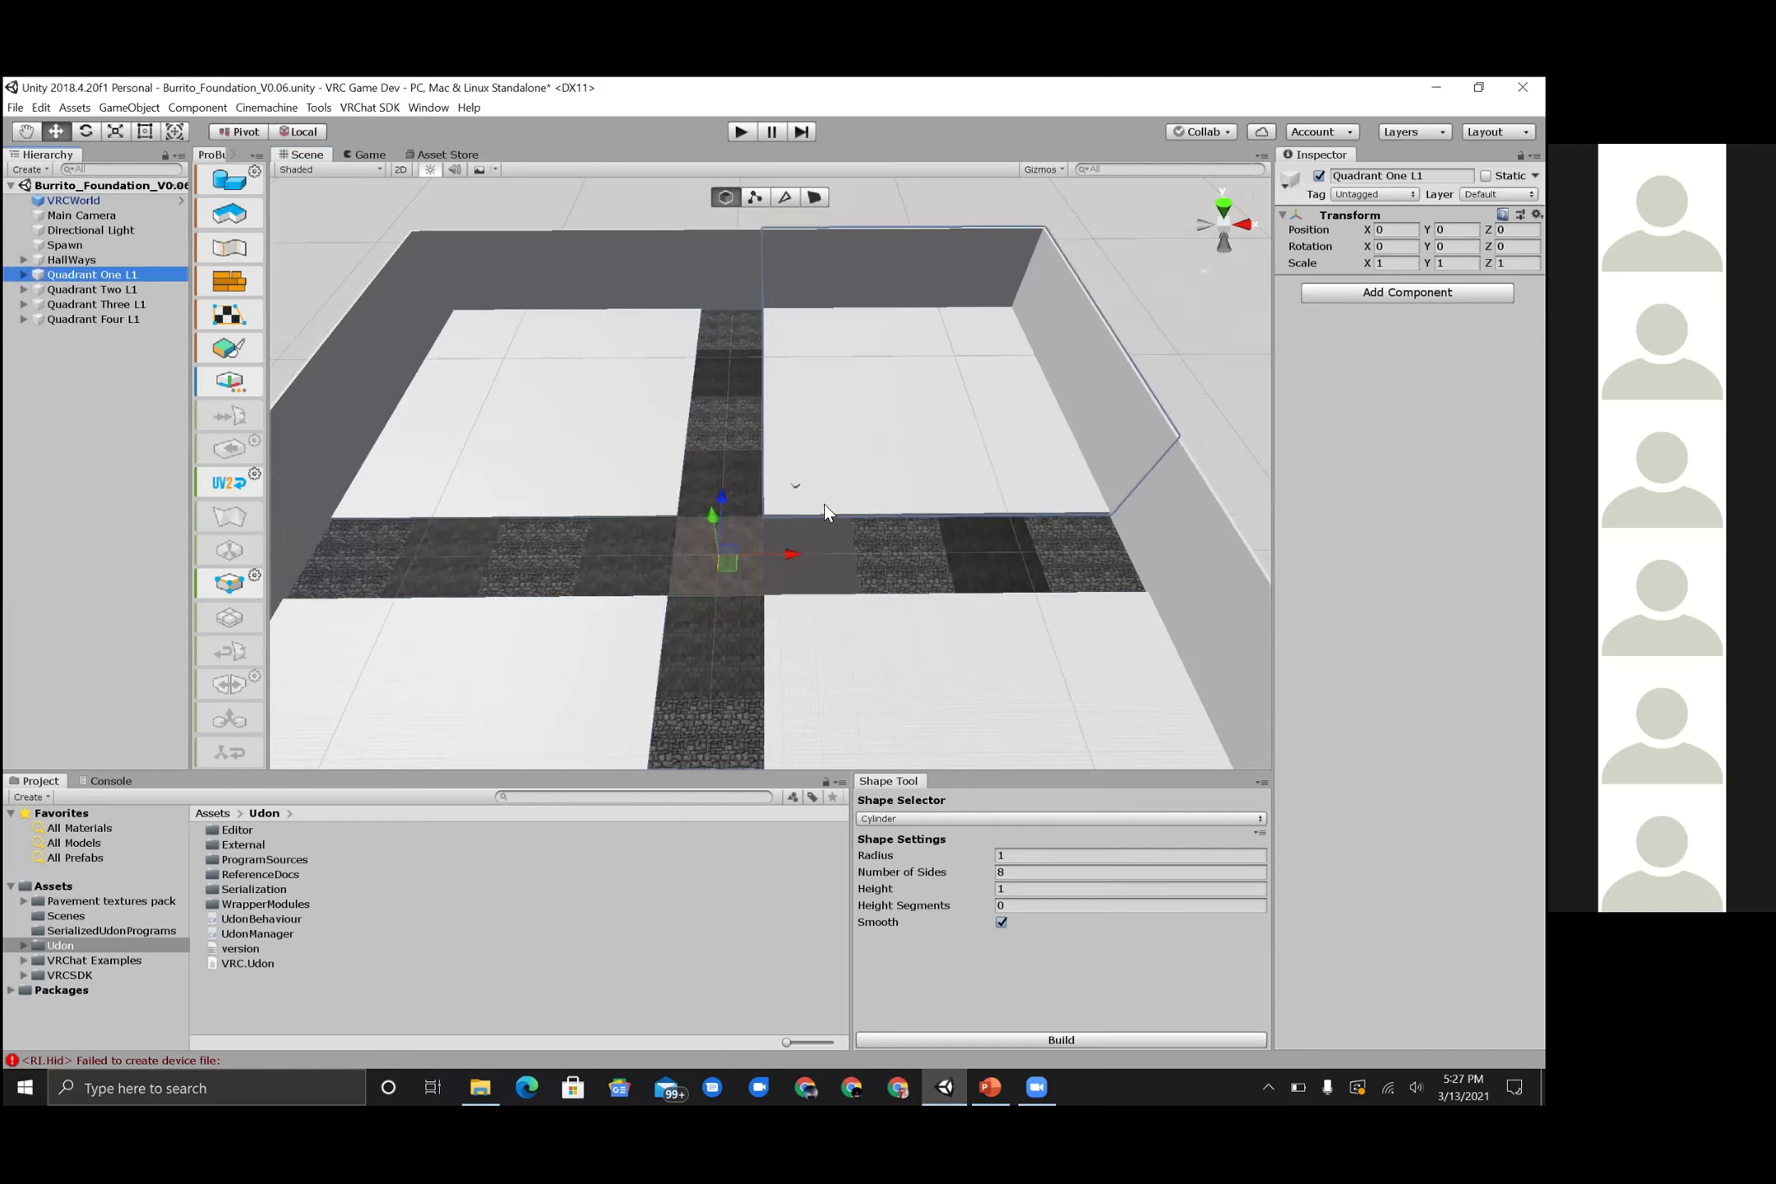
pyautogui.moveTo(713, 520); pyautogui.dragTo(690, 484)
pyautogui.hotkey('ctrl', 'z')
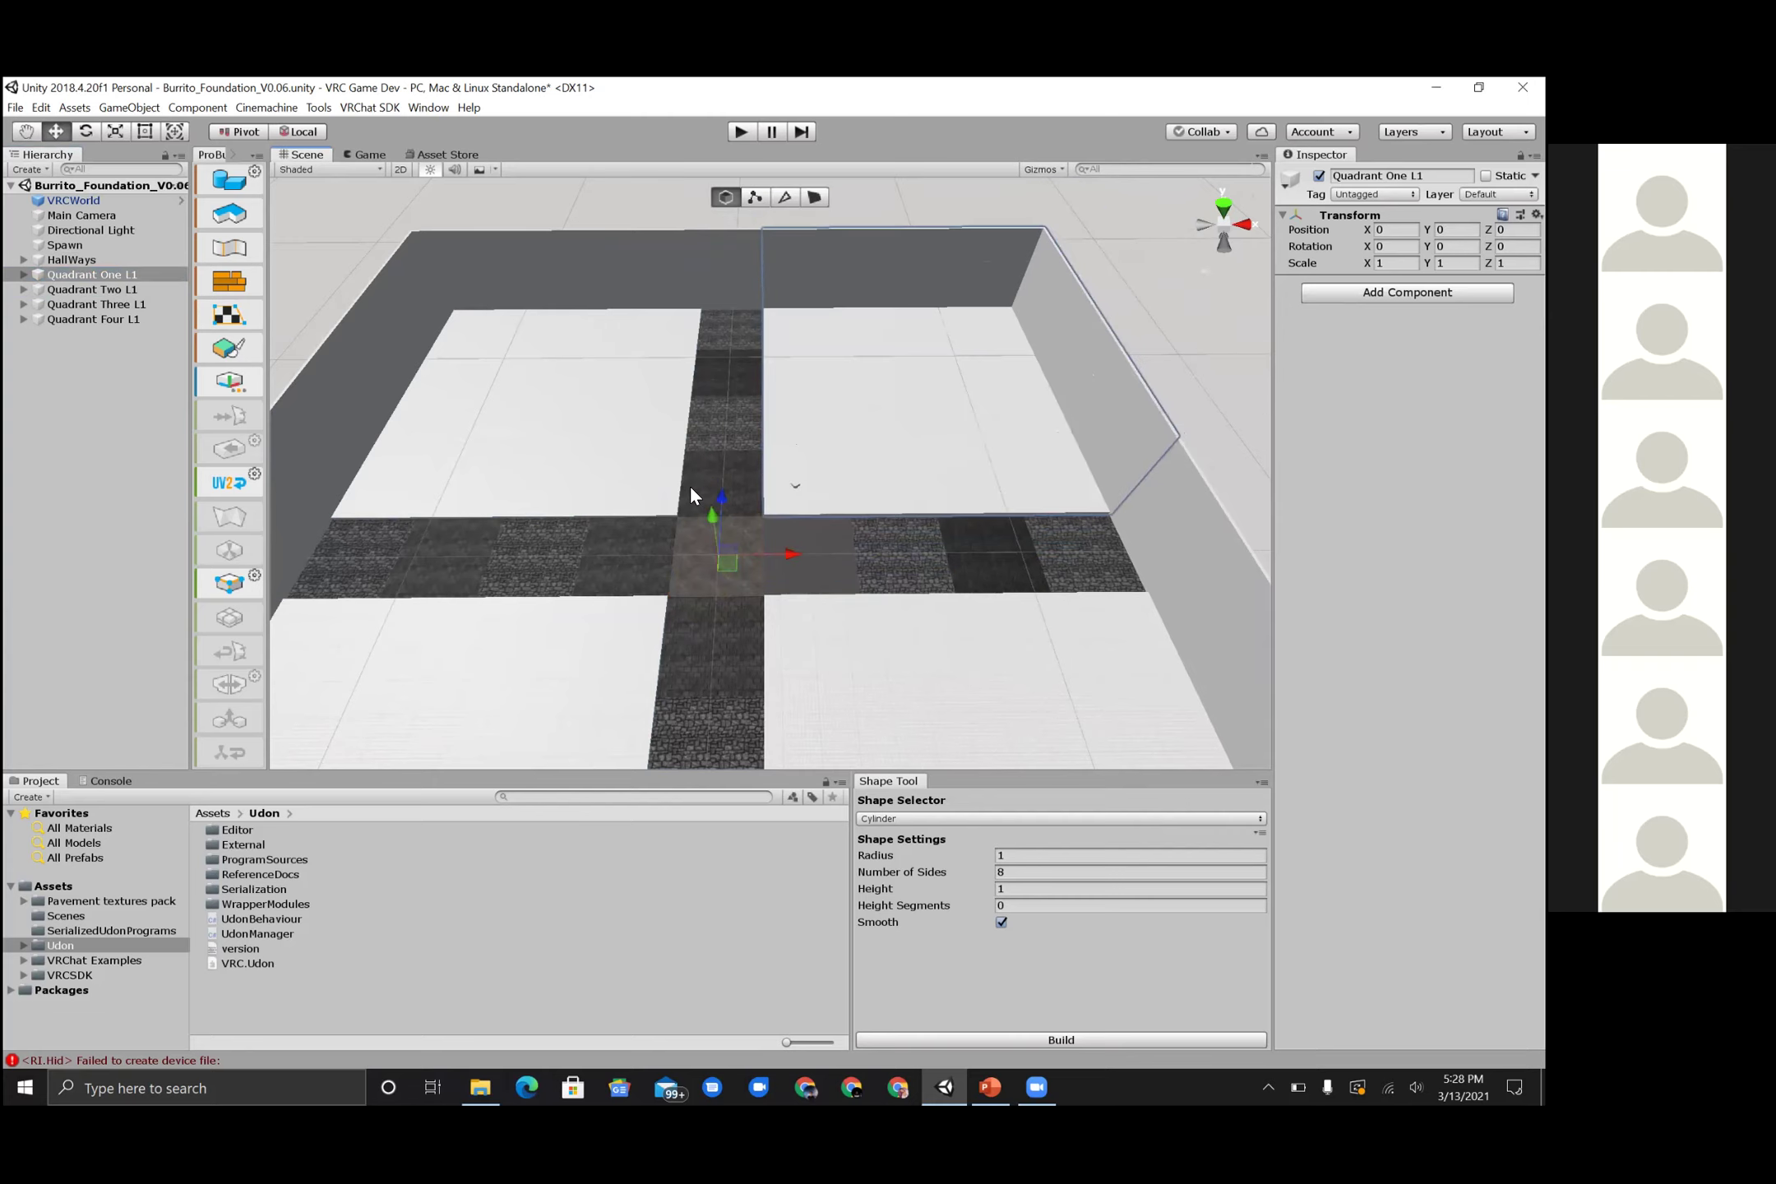
pyautogui.click(82, 291)
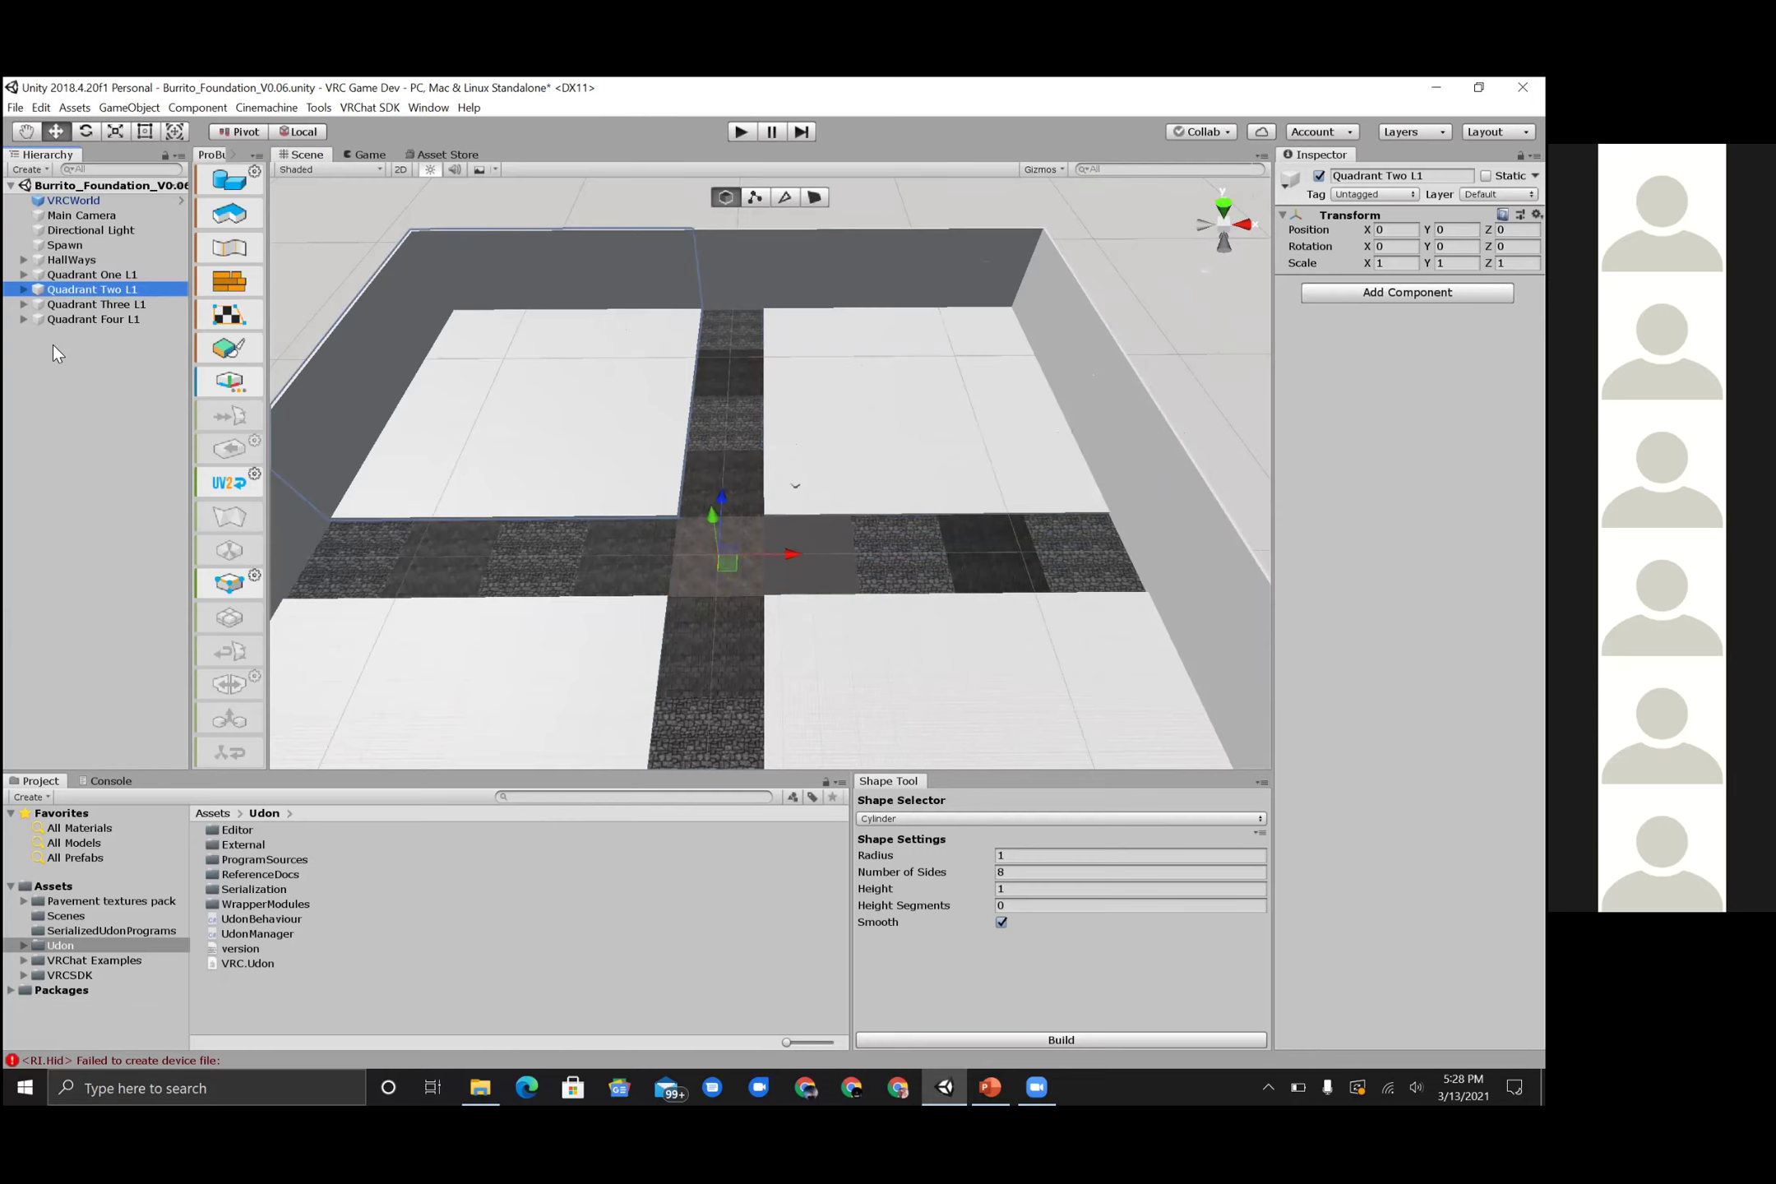
# - Collapse the Q1F Wall branch and select Quadrant One L1 to examine the quadrant up close
pyautogui.click(915, 491)
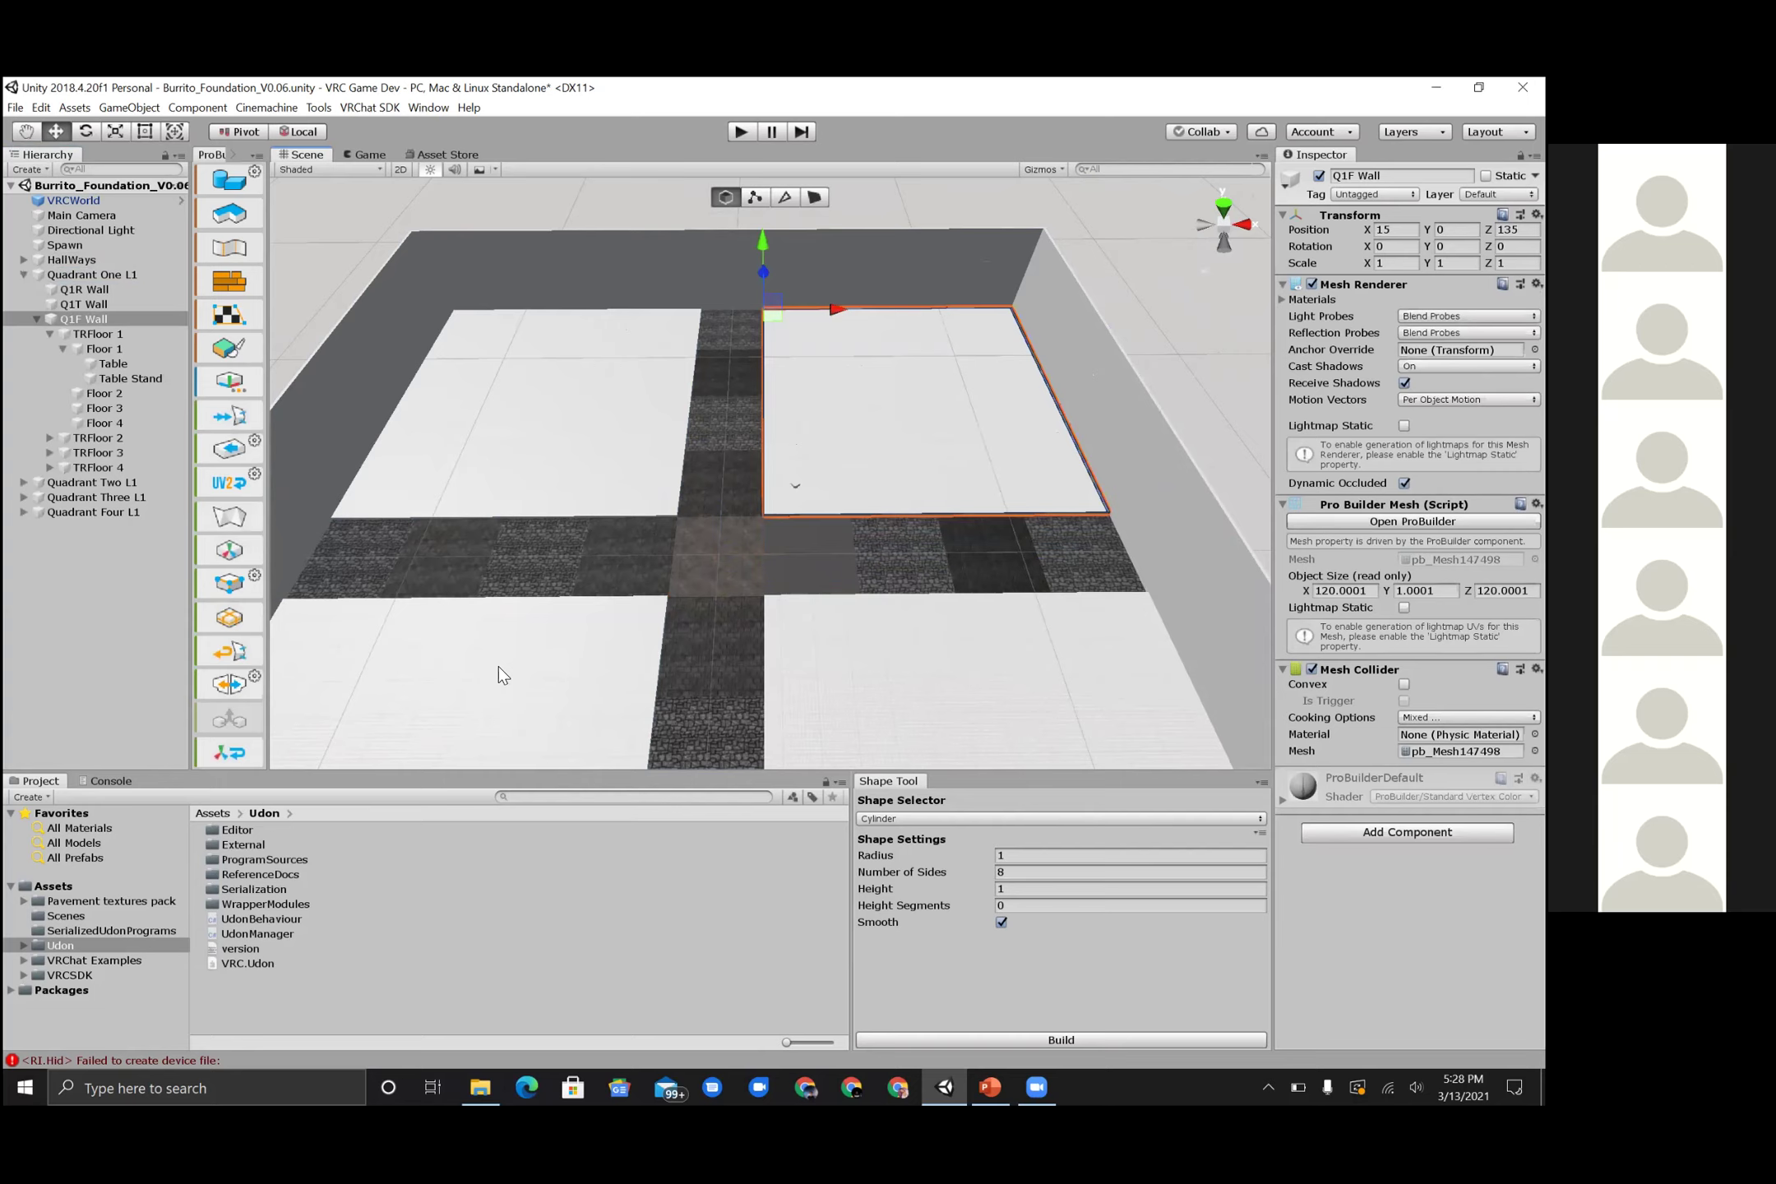
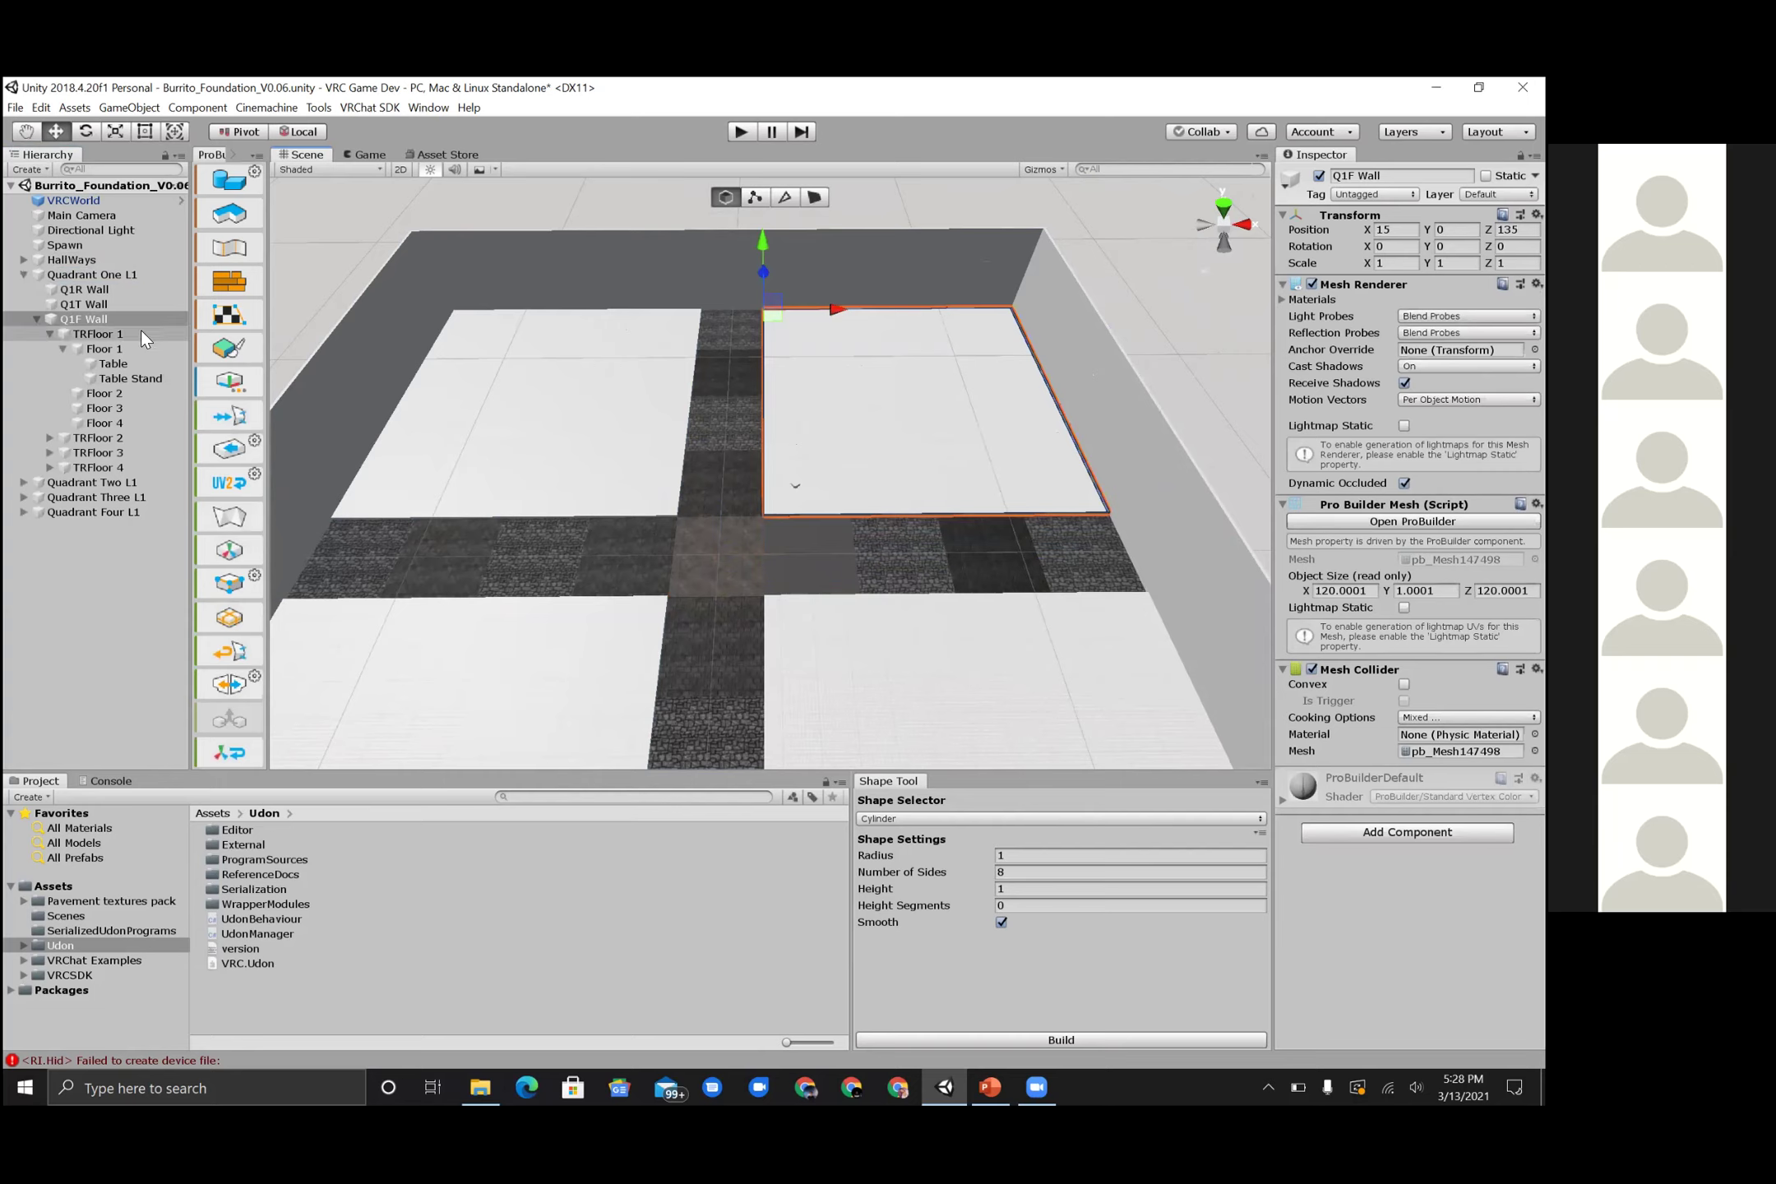
pyautogui.click(37, 319)
pyautogui.click(72, 276)
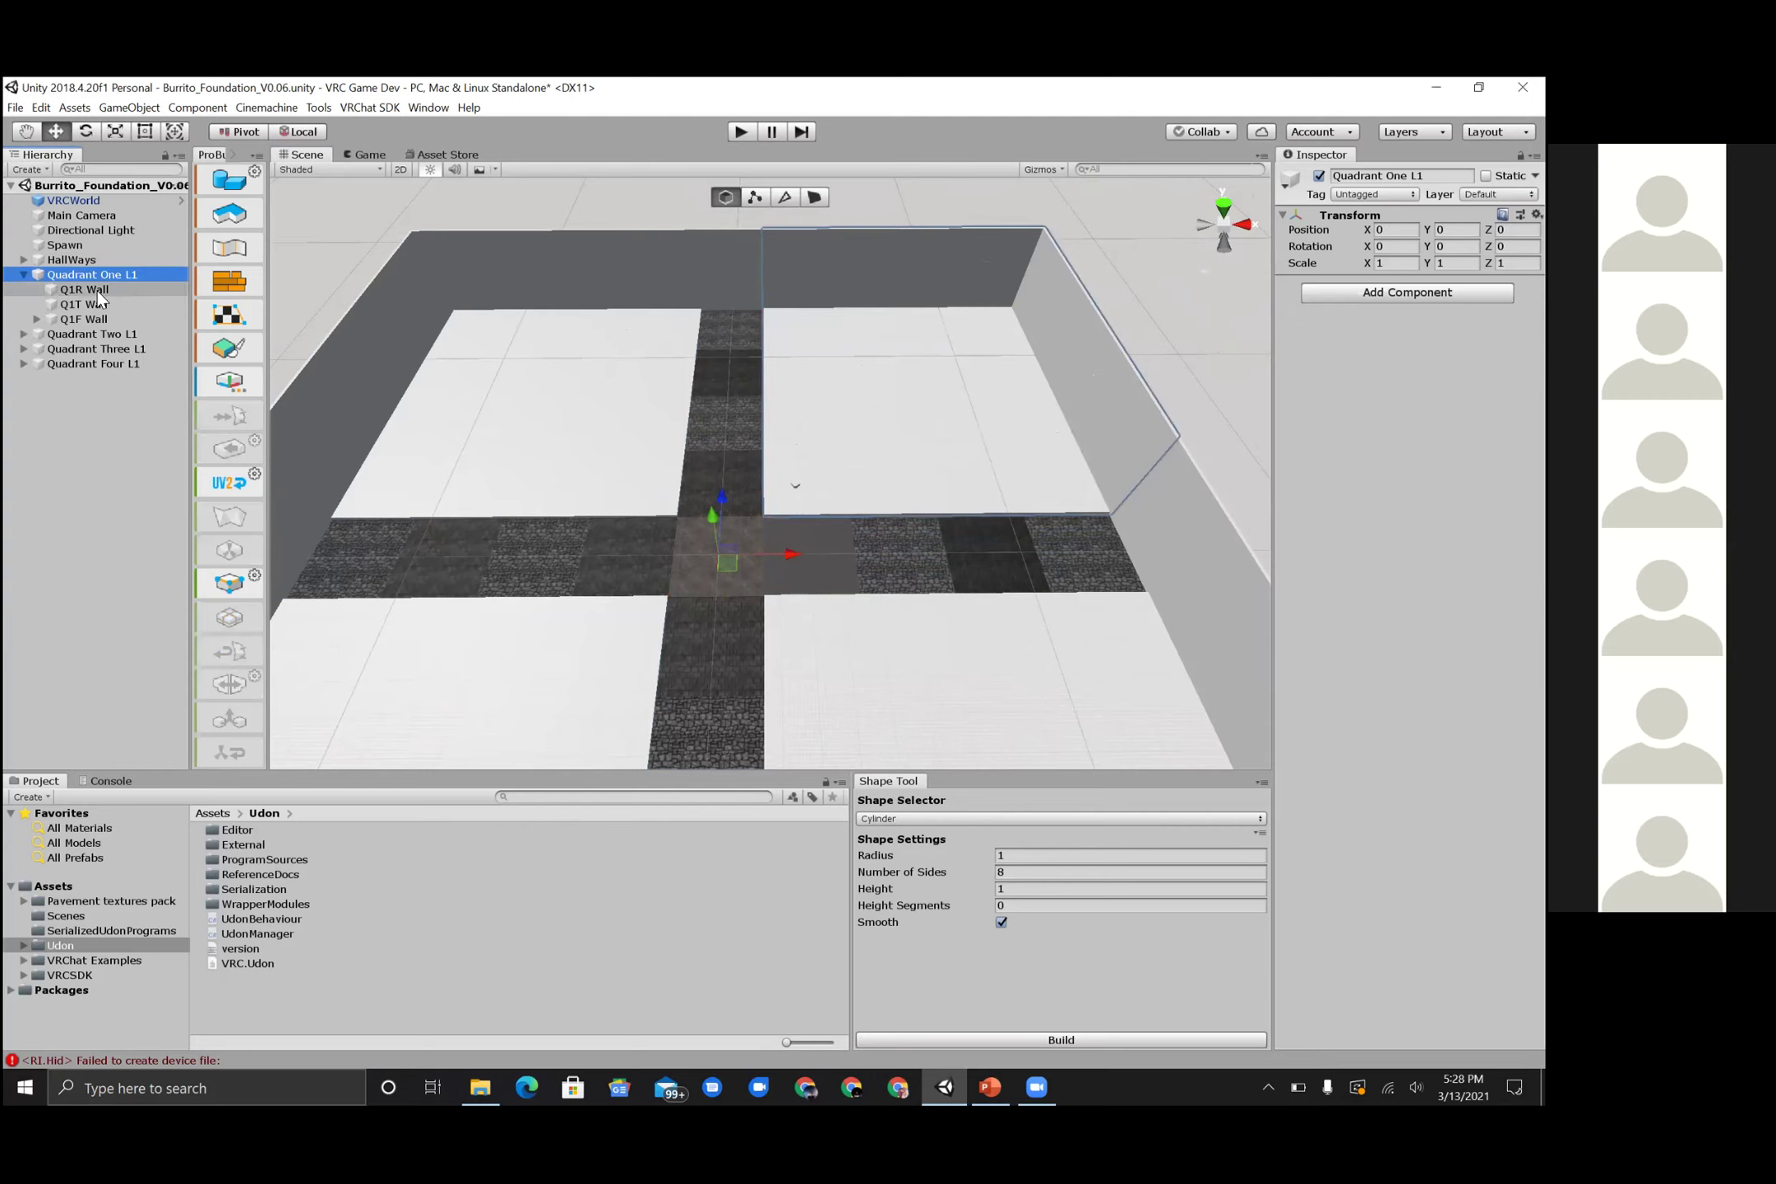
pyautogui.scroll(-5, 1031, 349)
pyautogui.moveTo(684, 463); pyautogui.dragTo(927, 500, button='right')
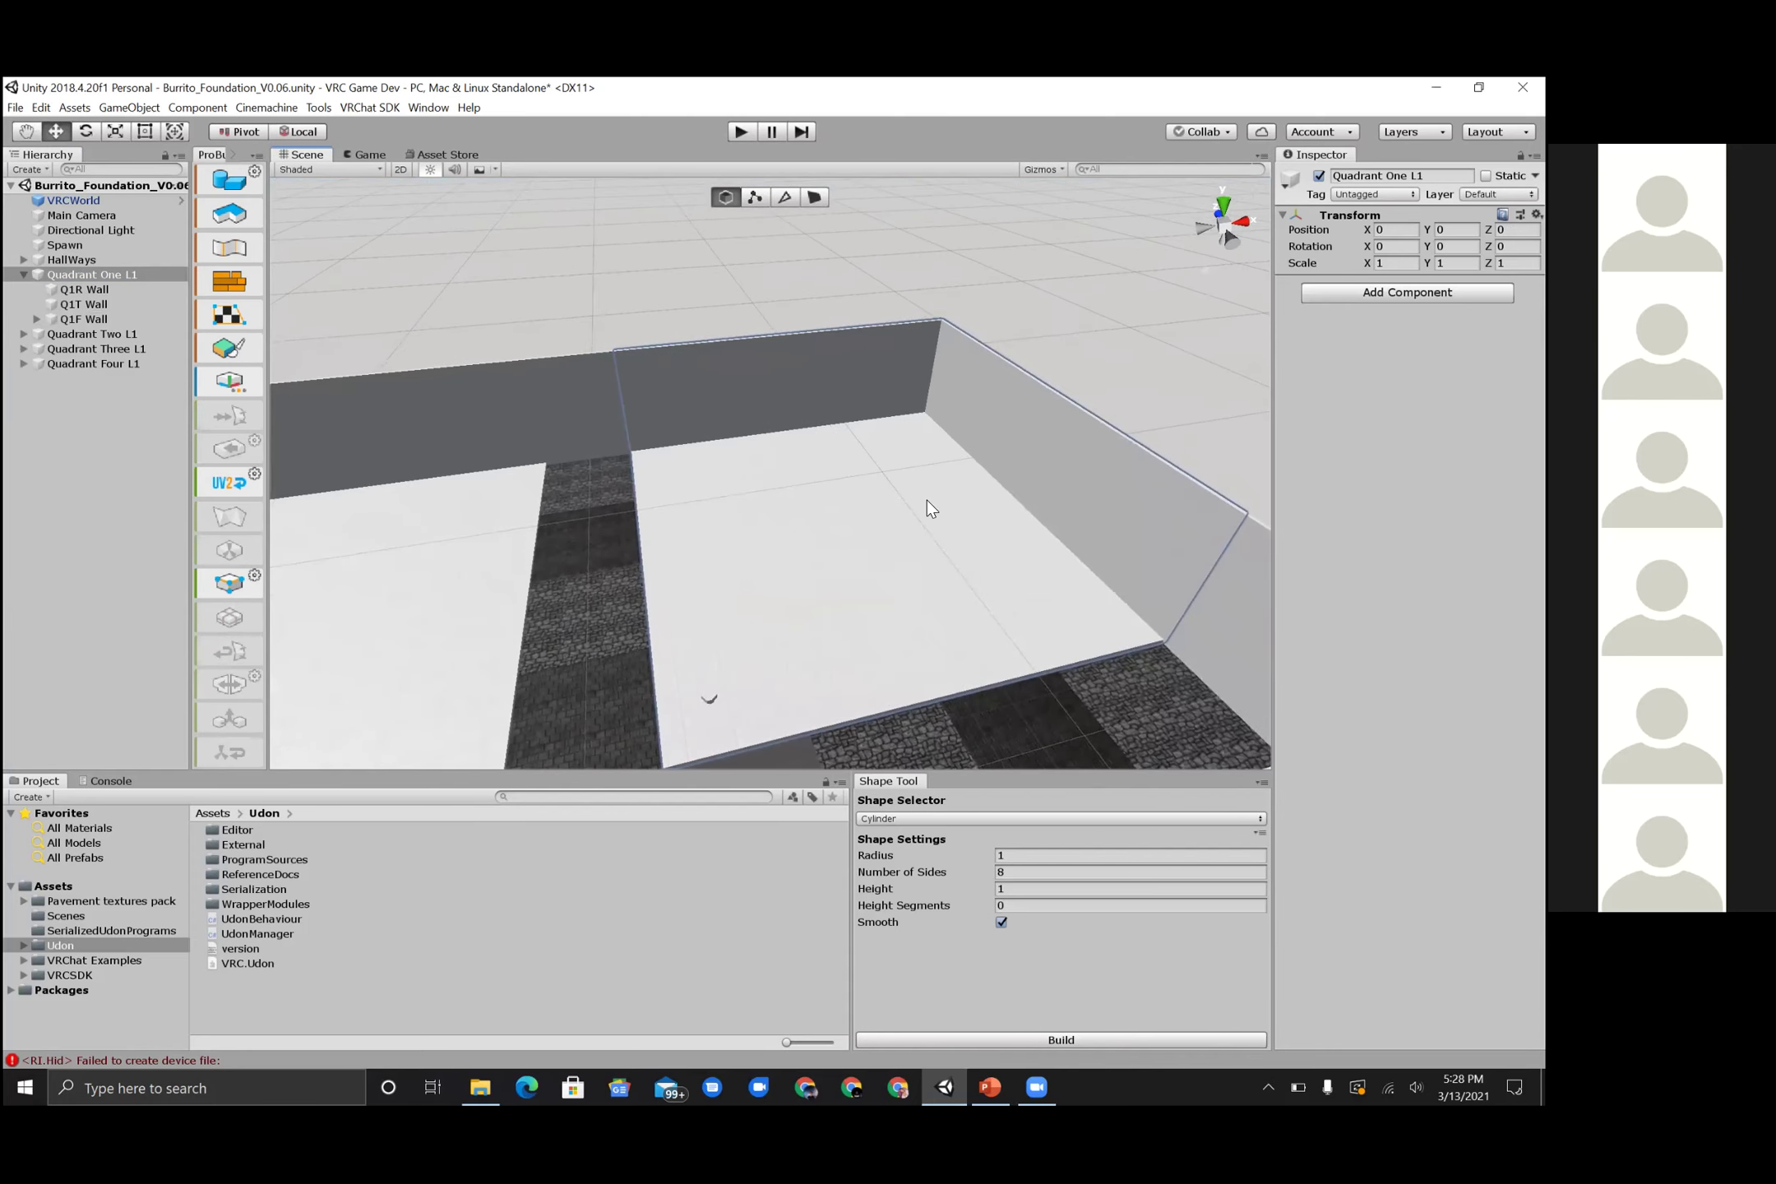
# - Inspect the Q1F, Q1R and Q1T Wall objects of Quadrant One L1 one by one
pyautogui.click(901, 570)
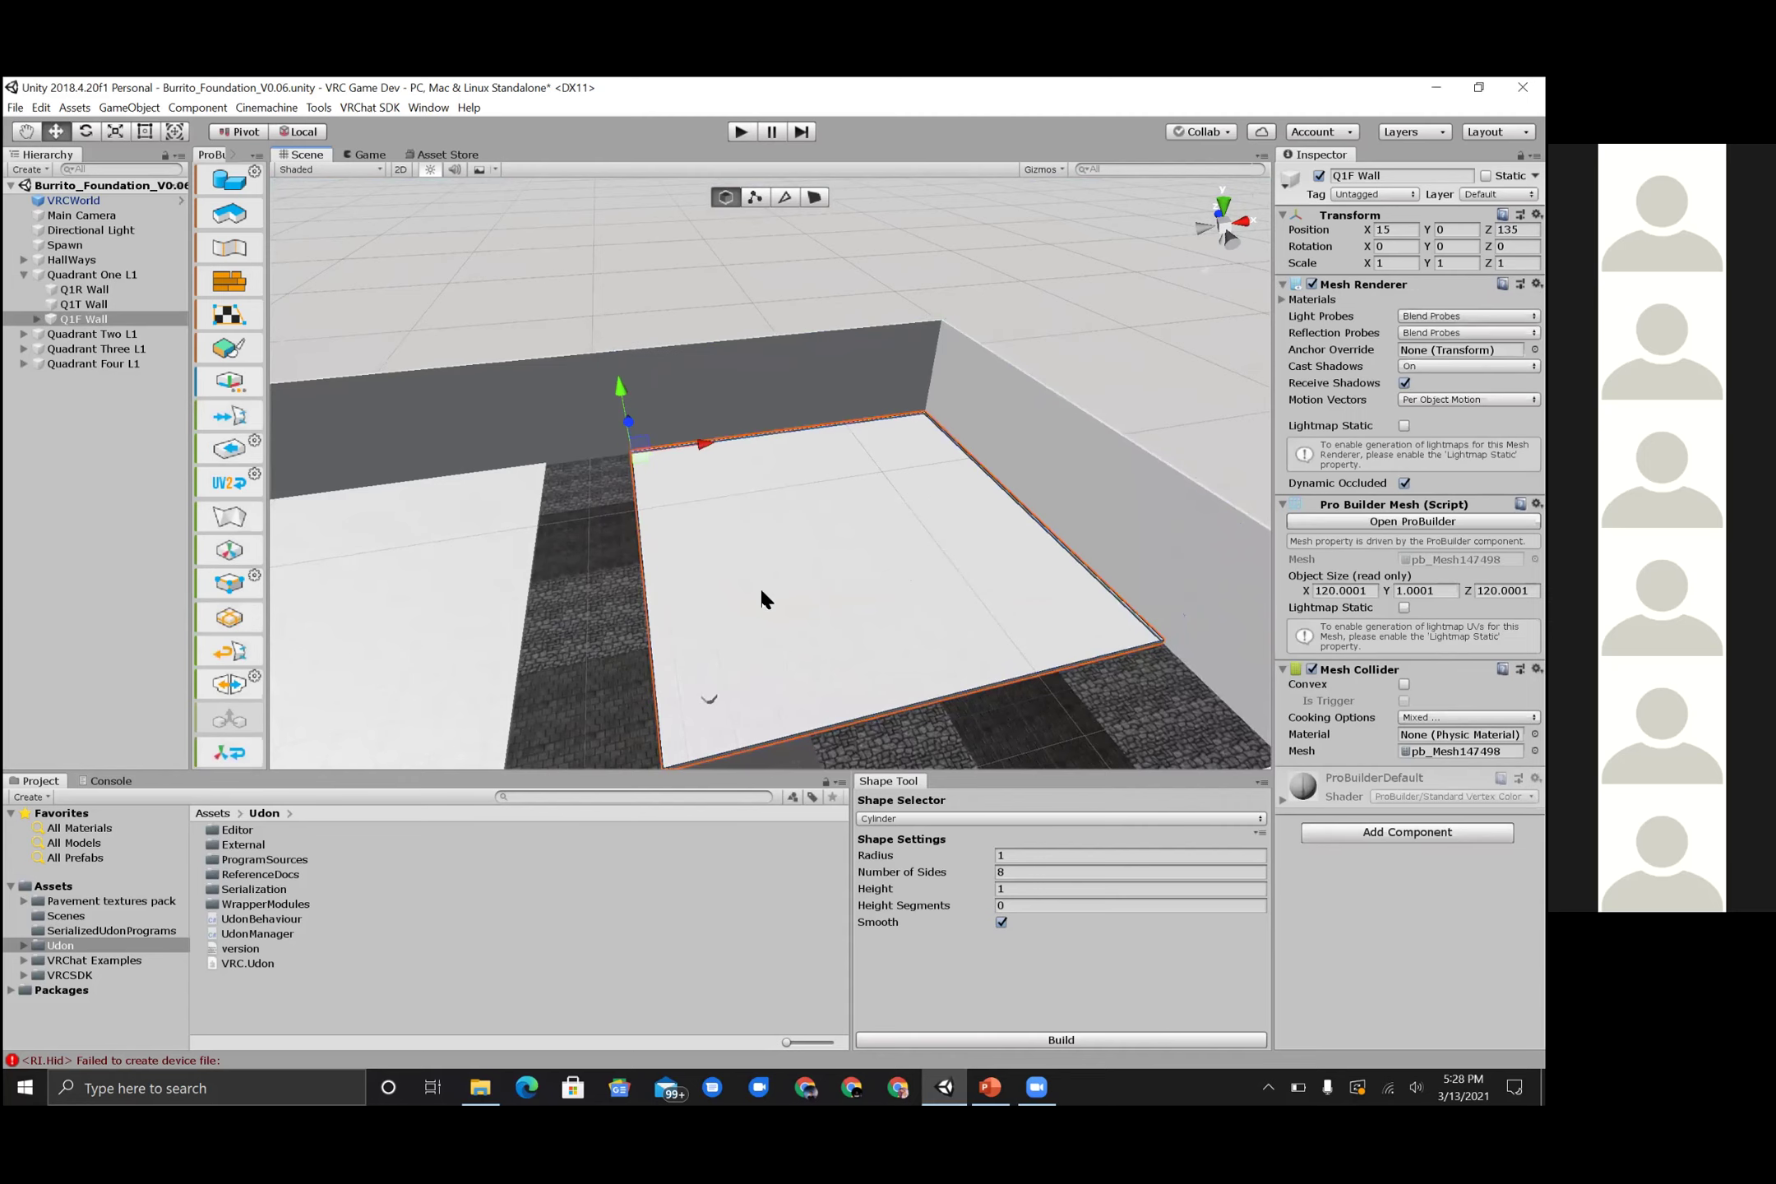
pyautogui.click(1103, 444)
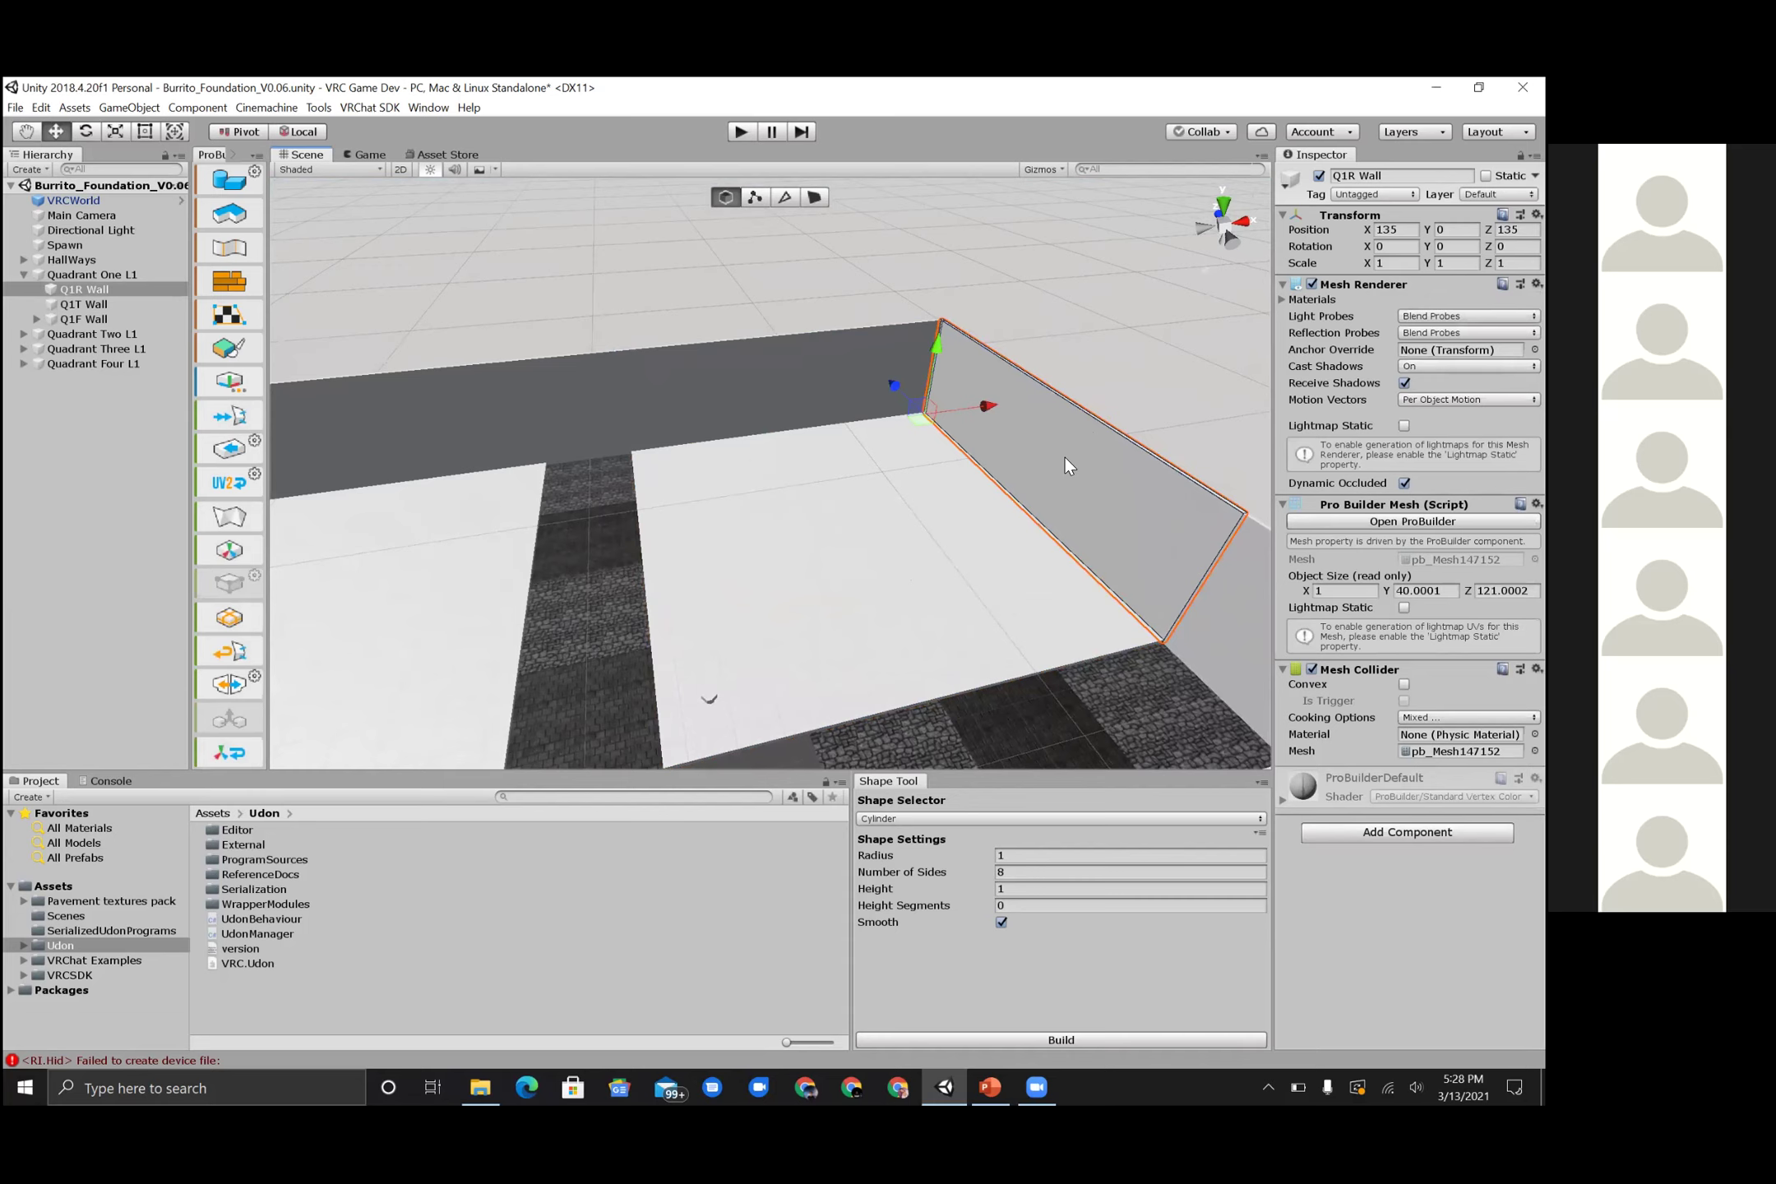
pyautogui.click(733, 378)
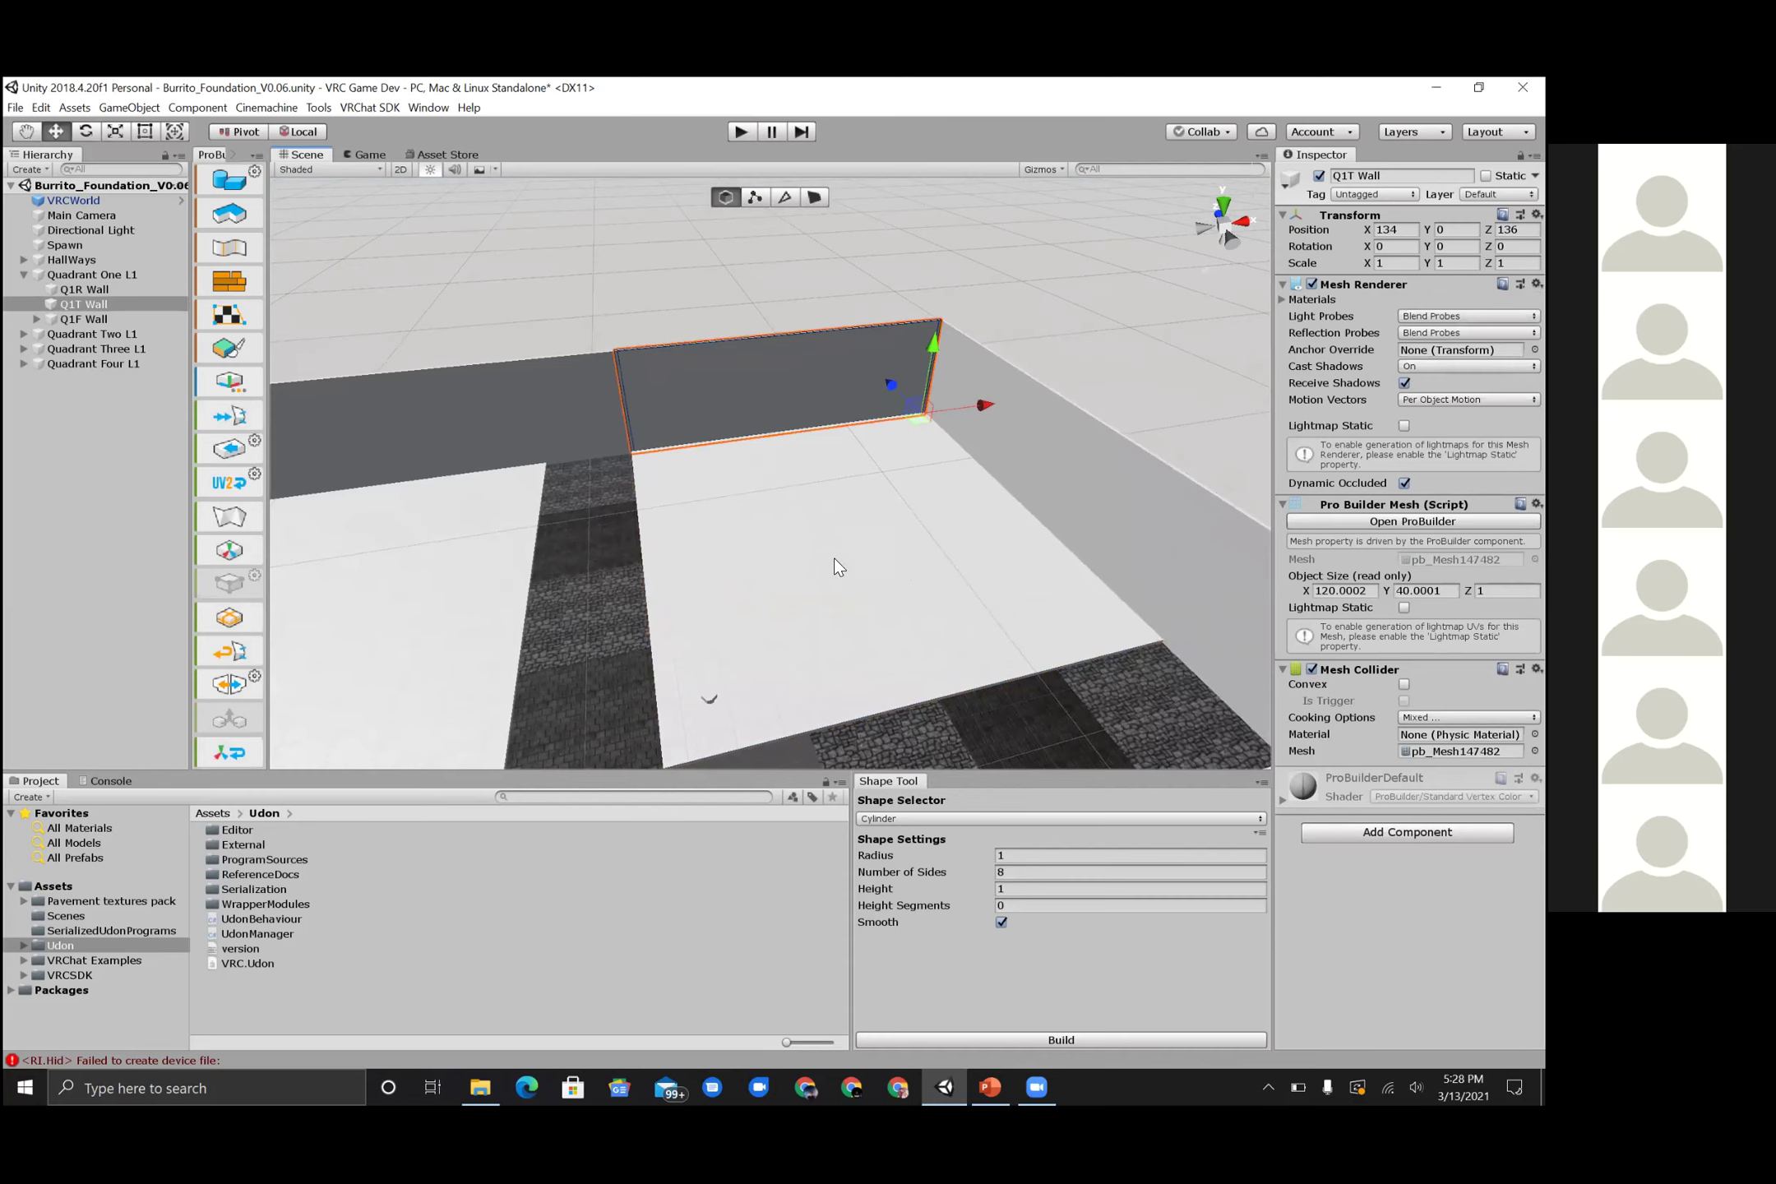
pyautogui.click(82, 321)
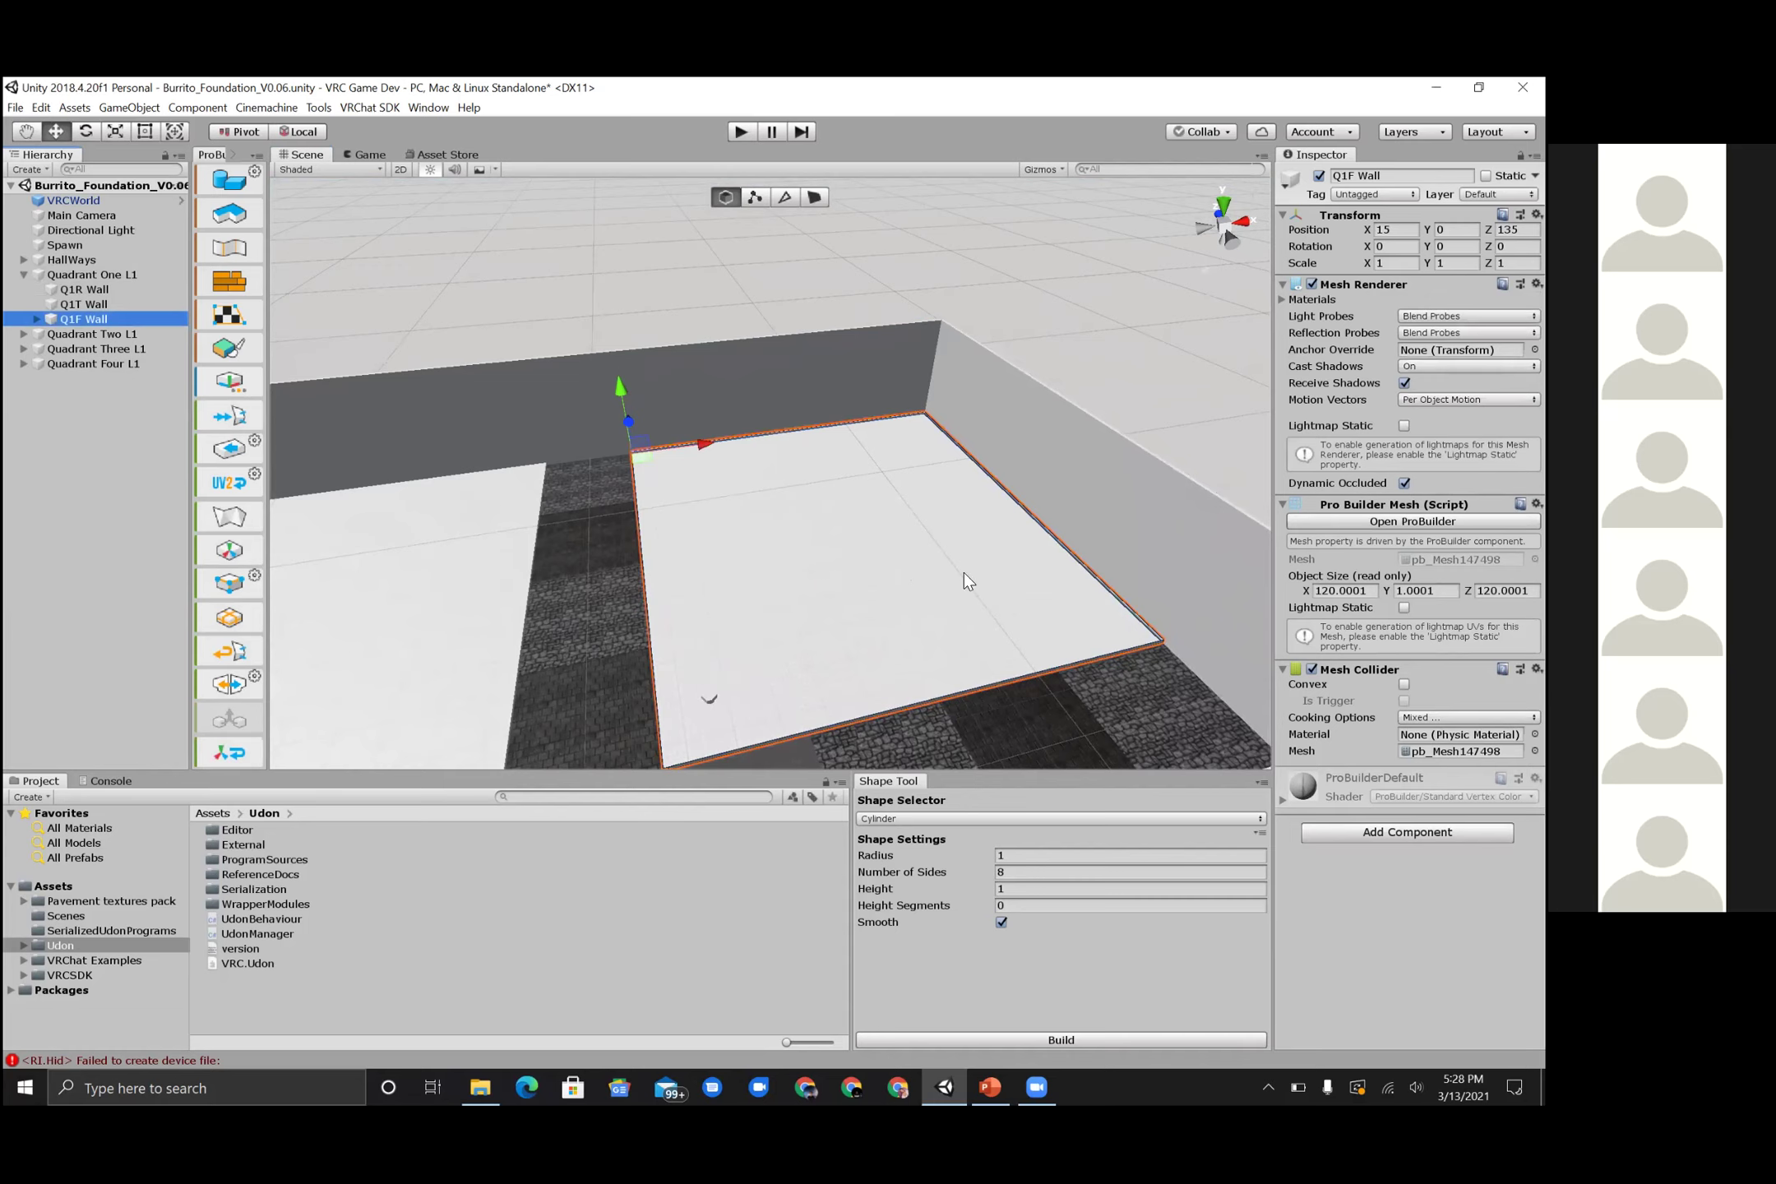
pyautogui.click(104, 291)
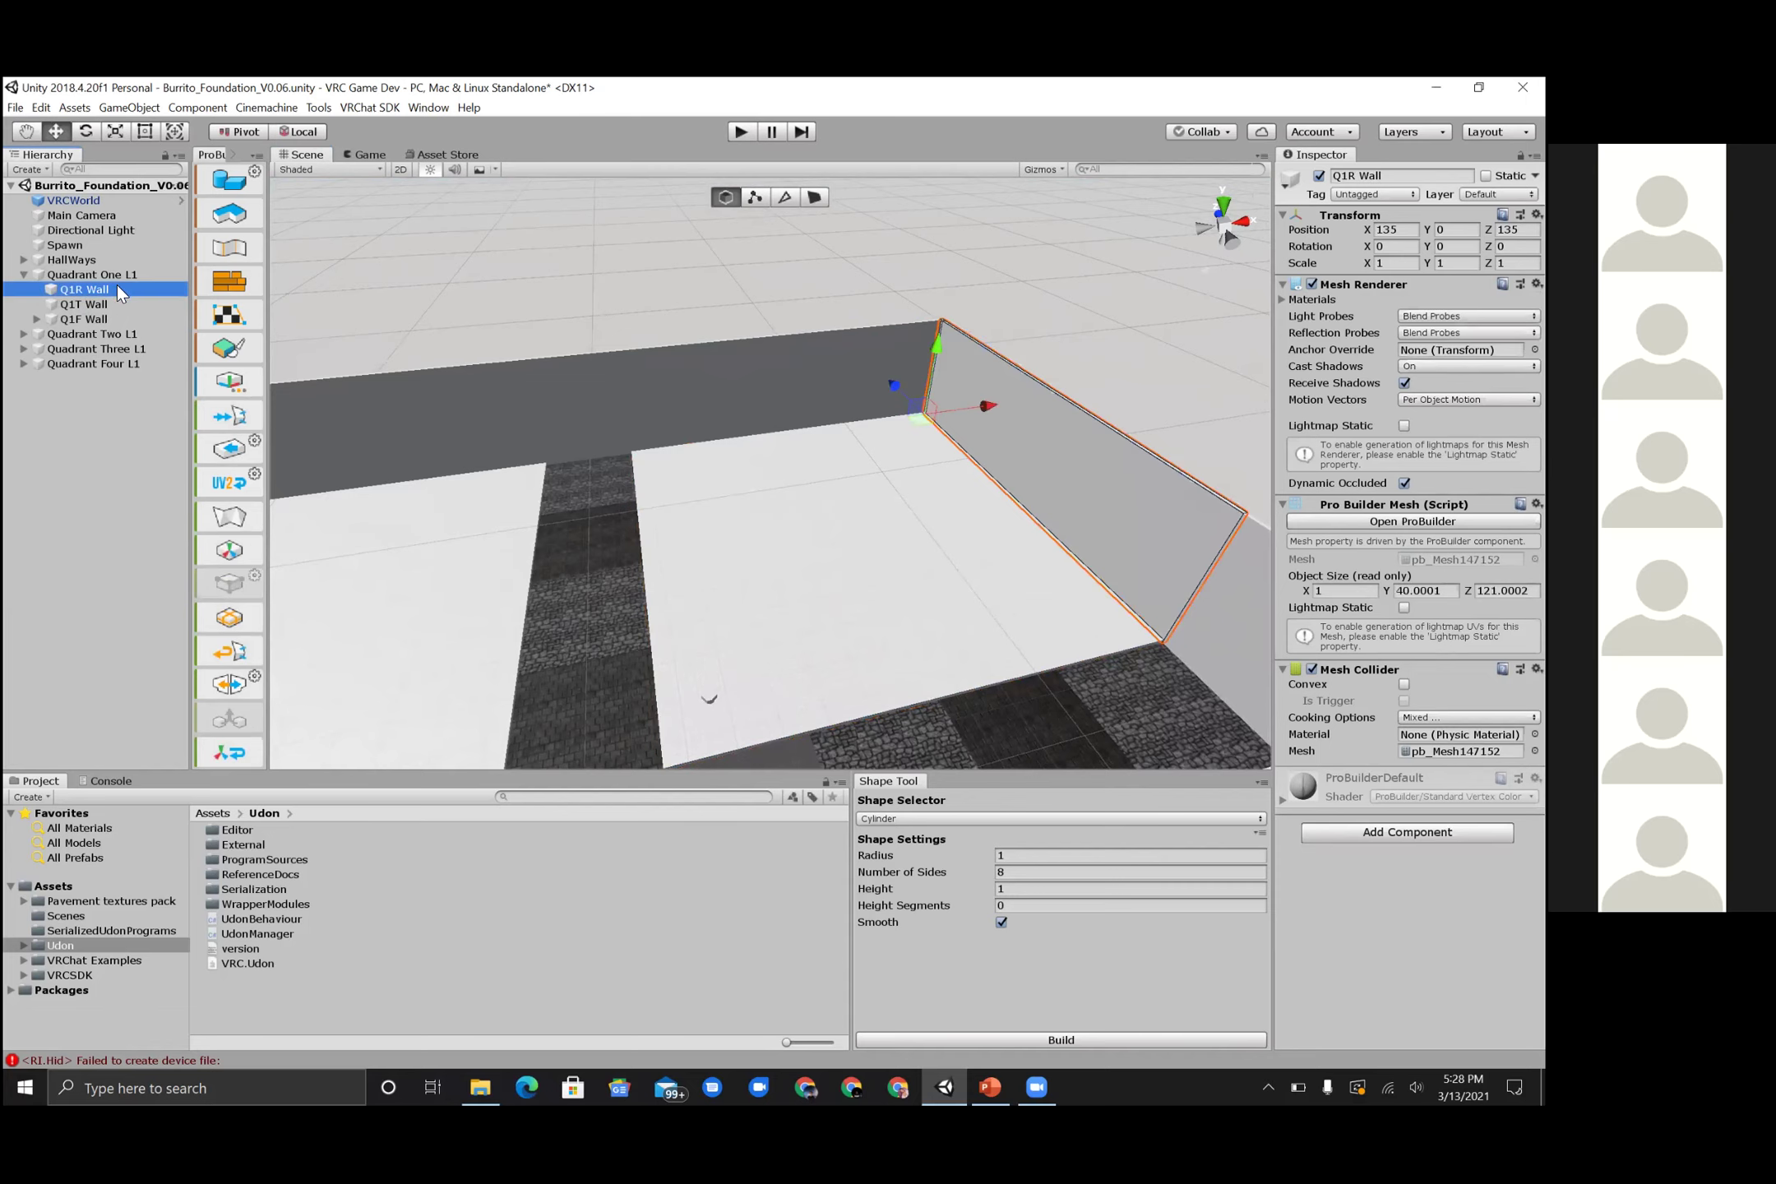
pyautogui.click(118, 309)
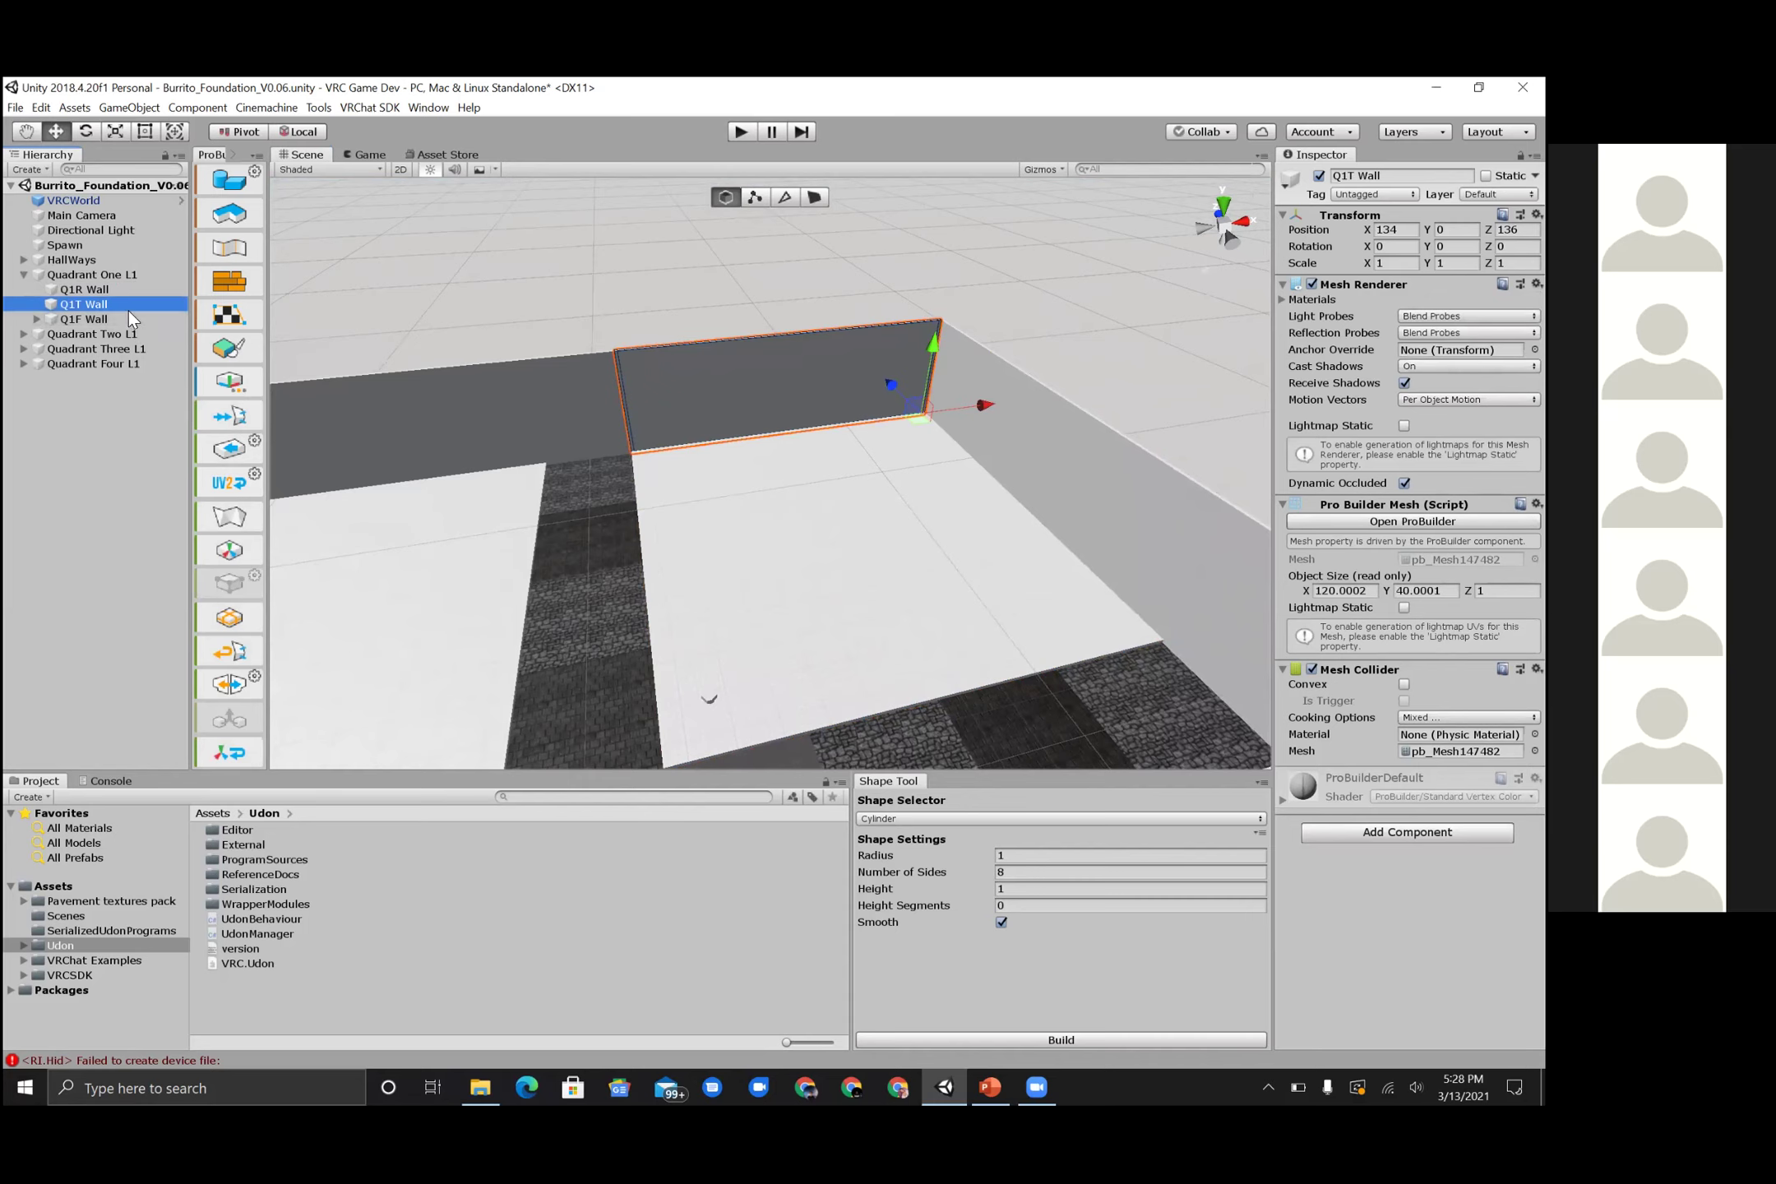
pyautogui.click(127, 317)
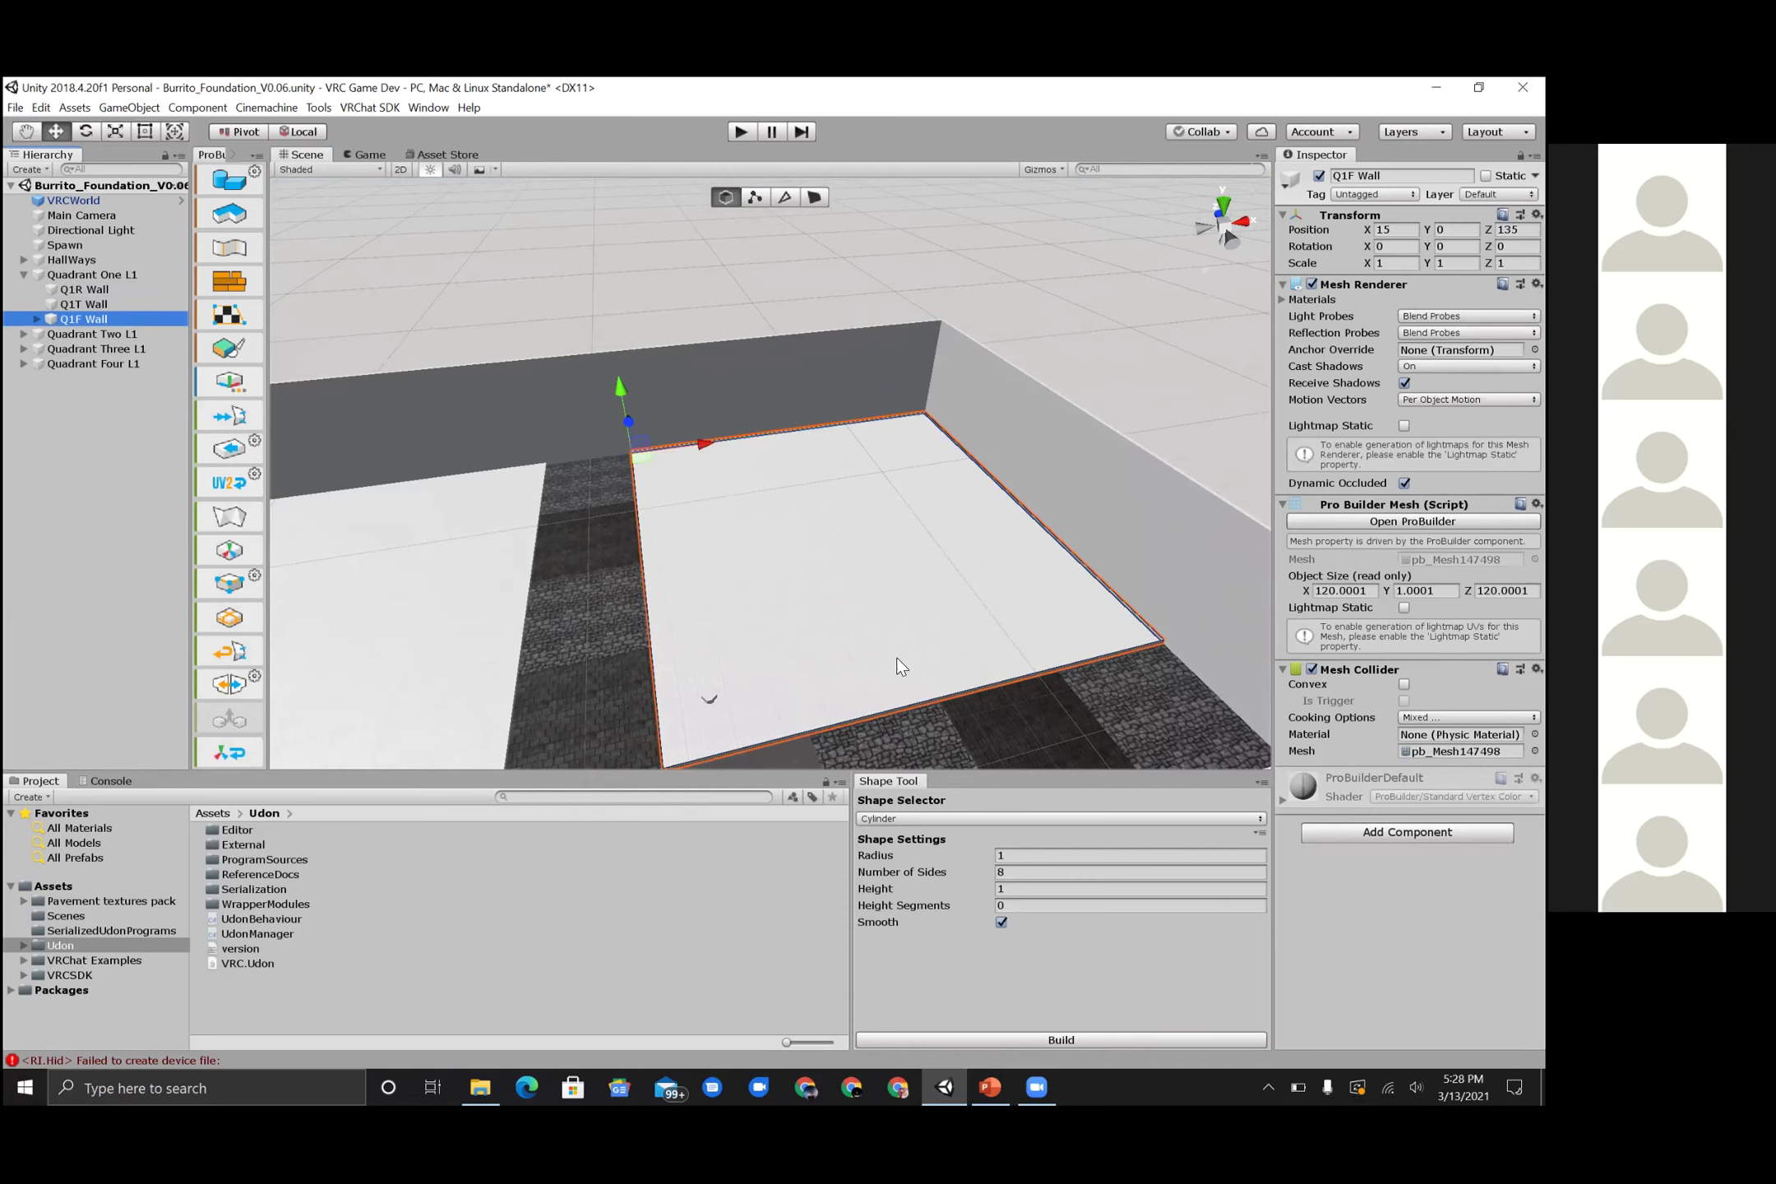
# - Expand Q1F Wall and go through TRFloor 1 to TRFloor 4 to examine each floor row
pyautogui.keyDown('alt'); pyautogui.moveTo(853, 647); pyautogui.dragTo(849, 740); pyautogui.keyUp('alt')
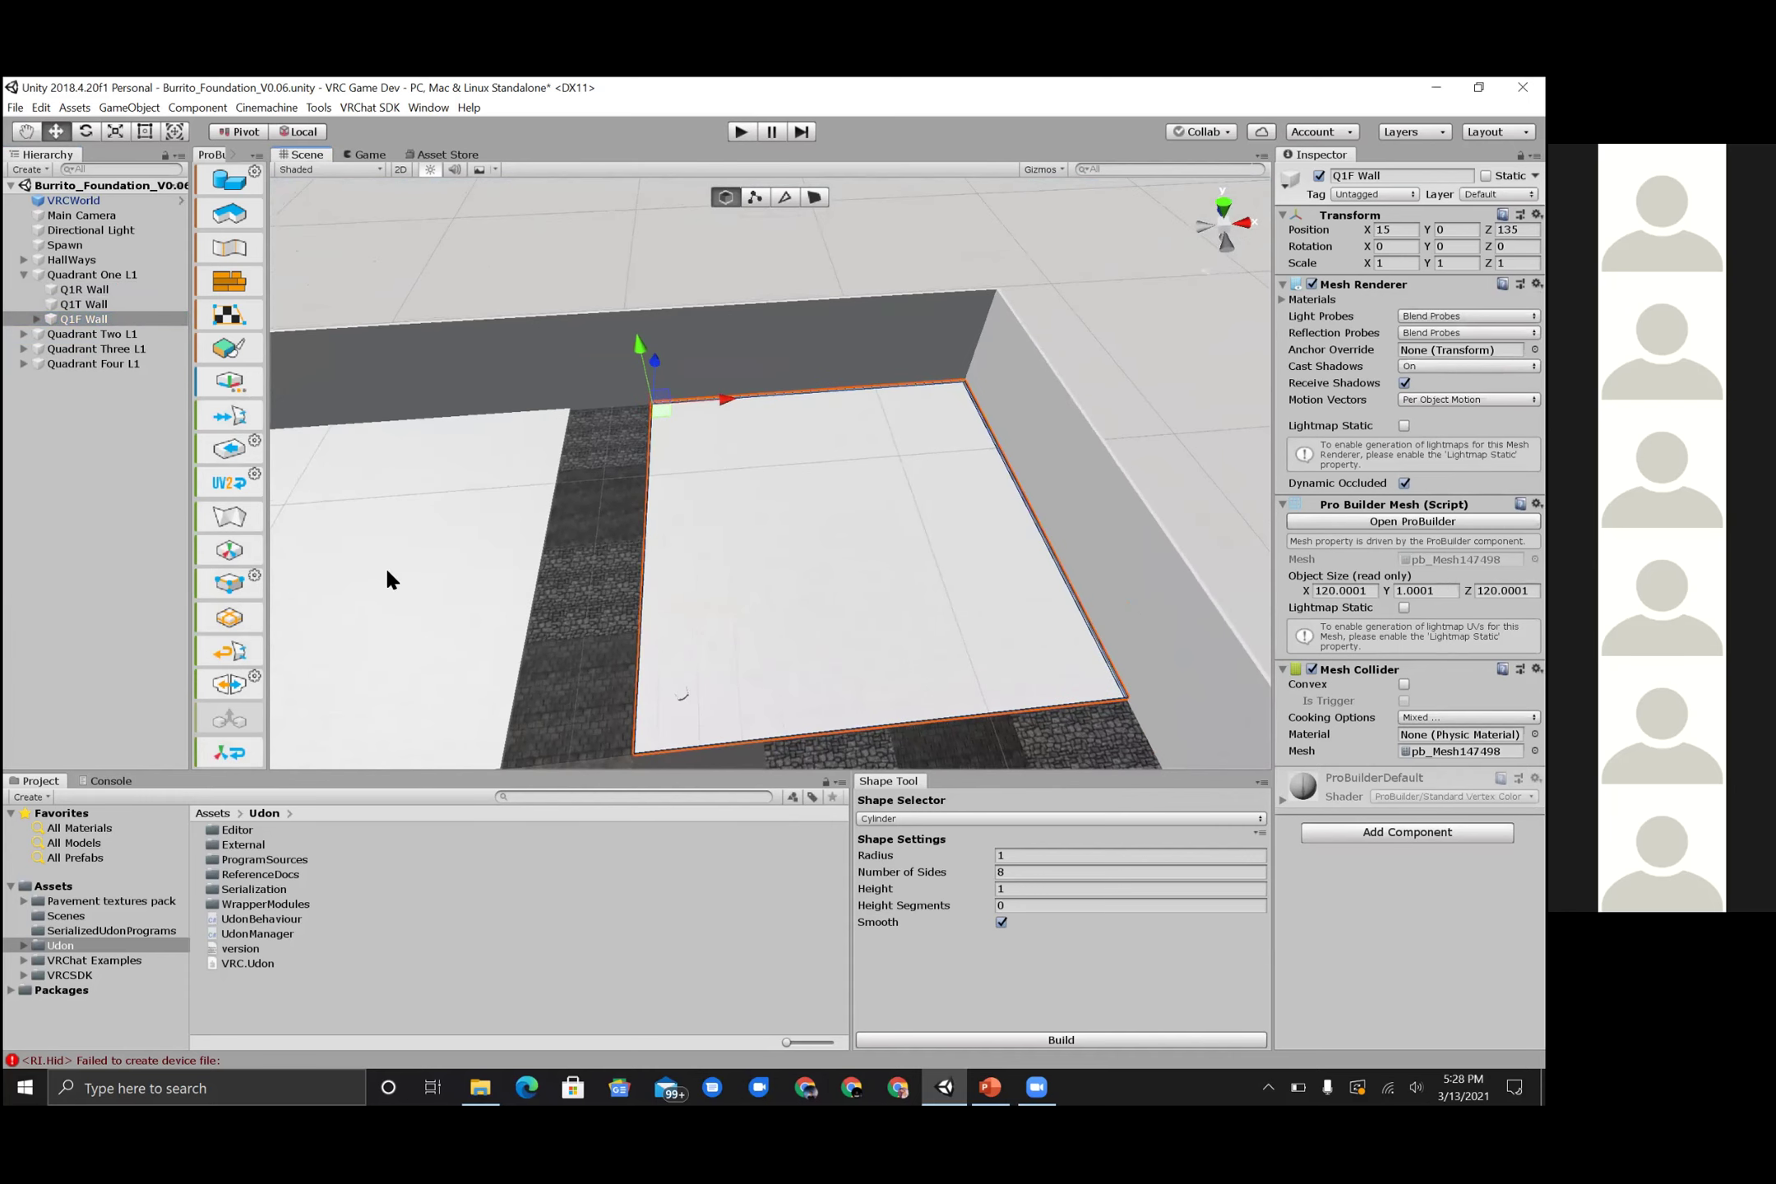
pyautogui.click(36, 320)
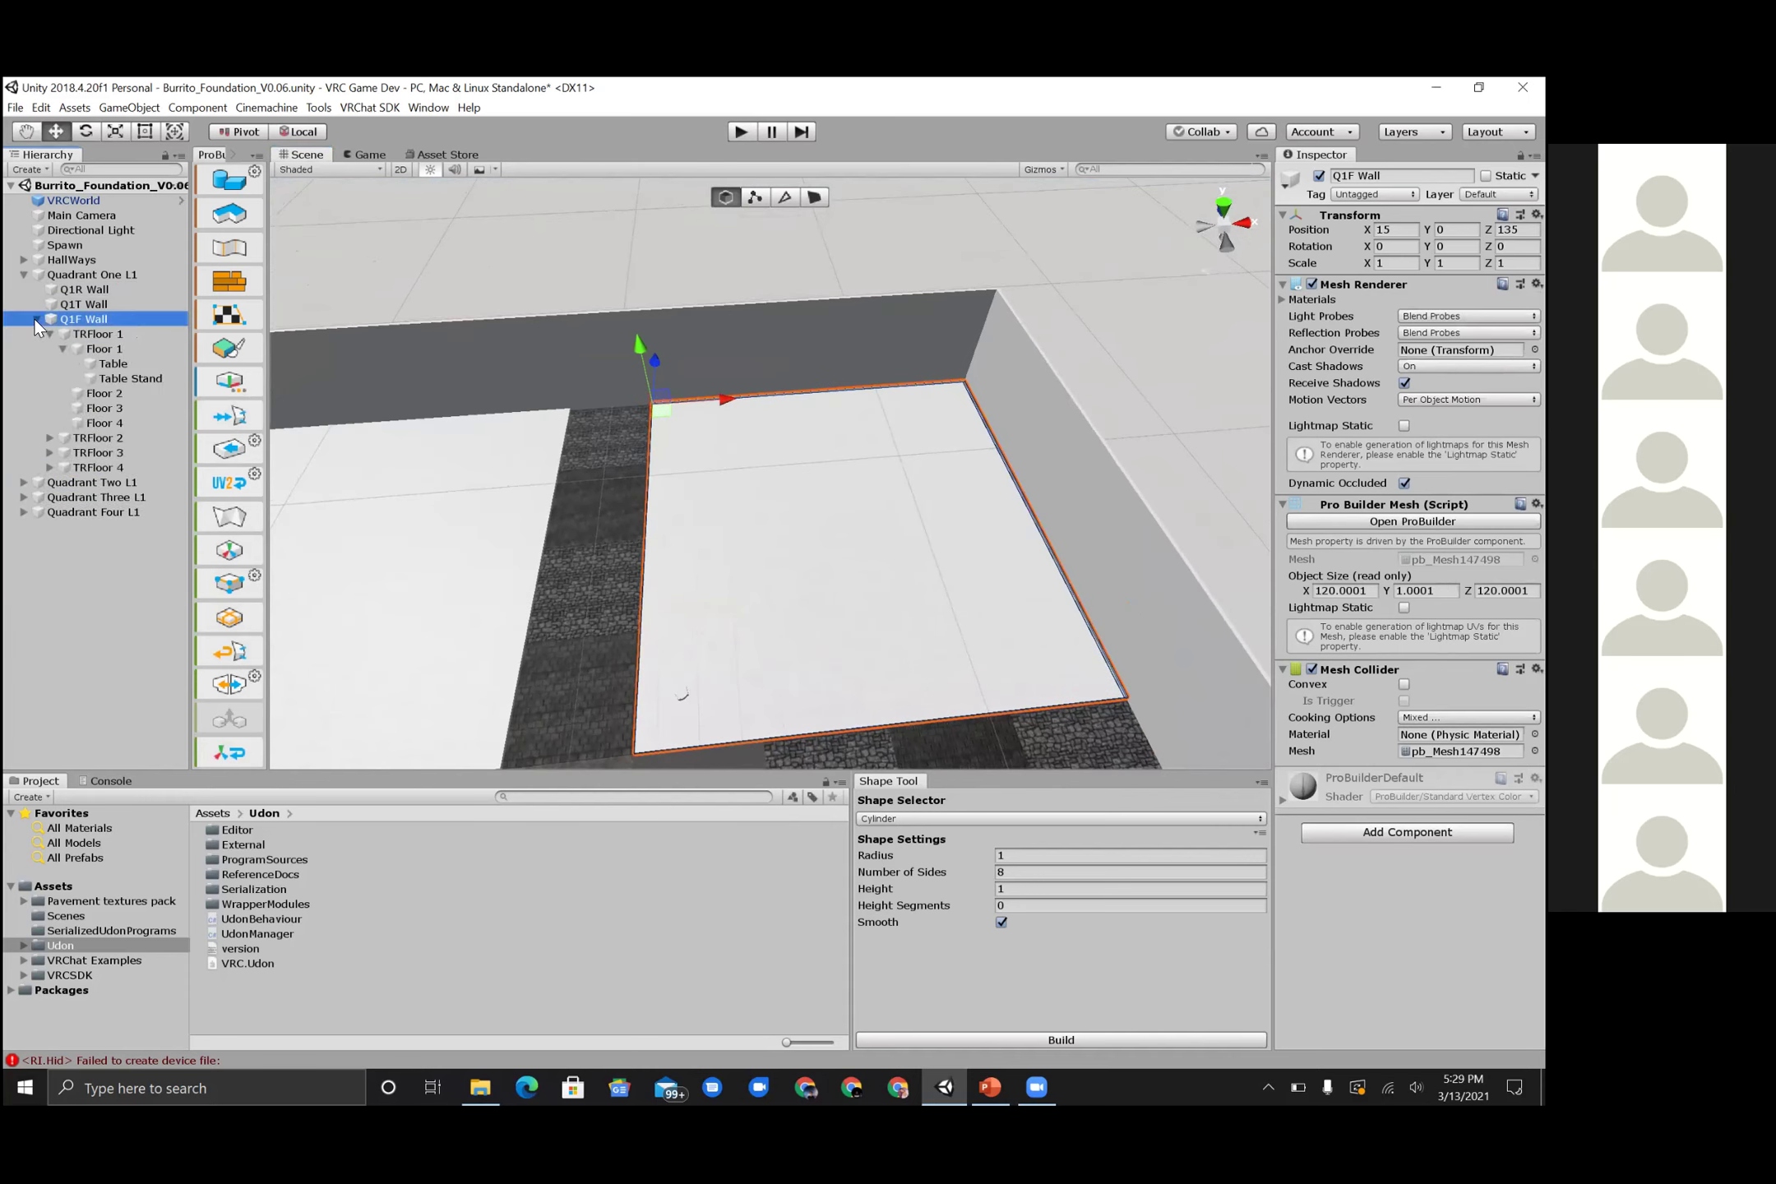
pyautogui.click(121, 333)
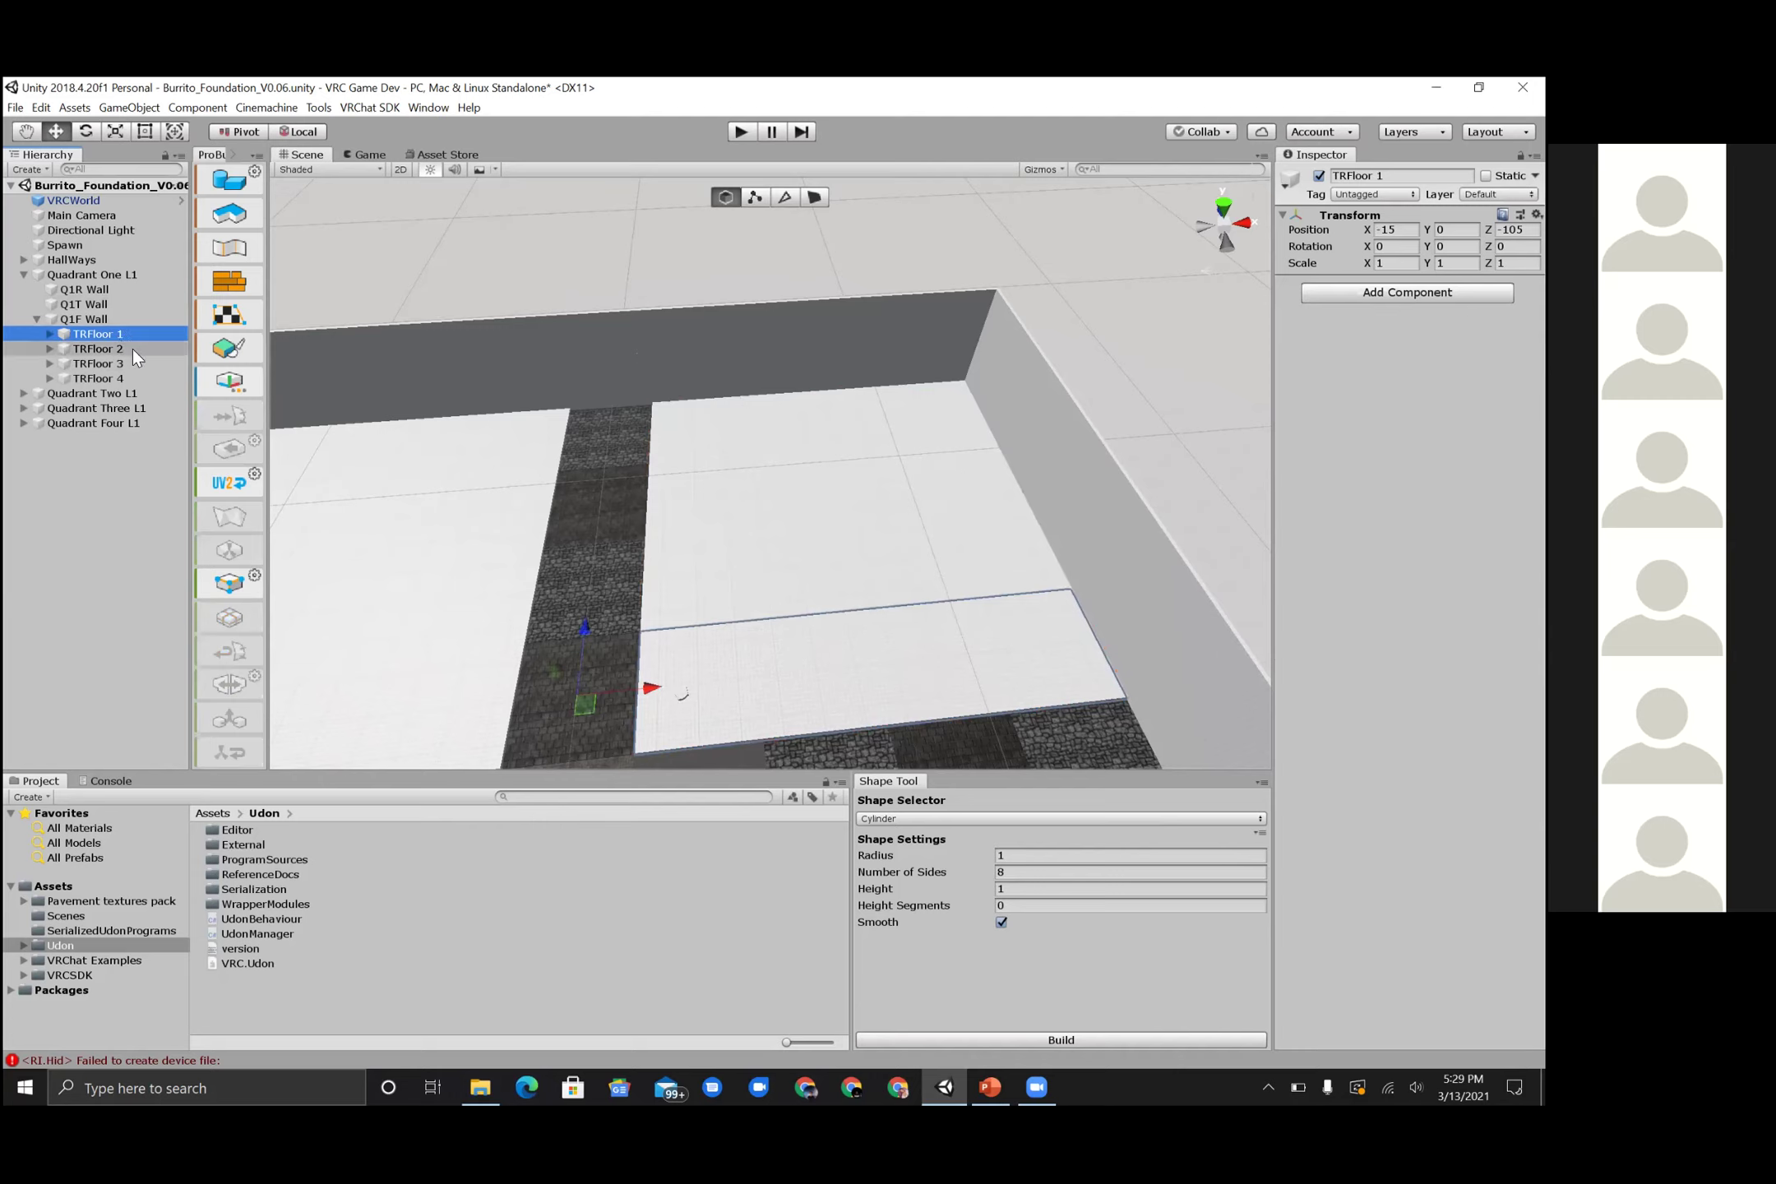
pyautogui.press('Down')
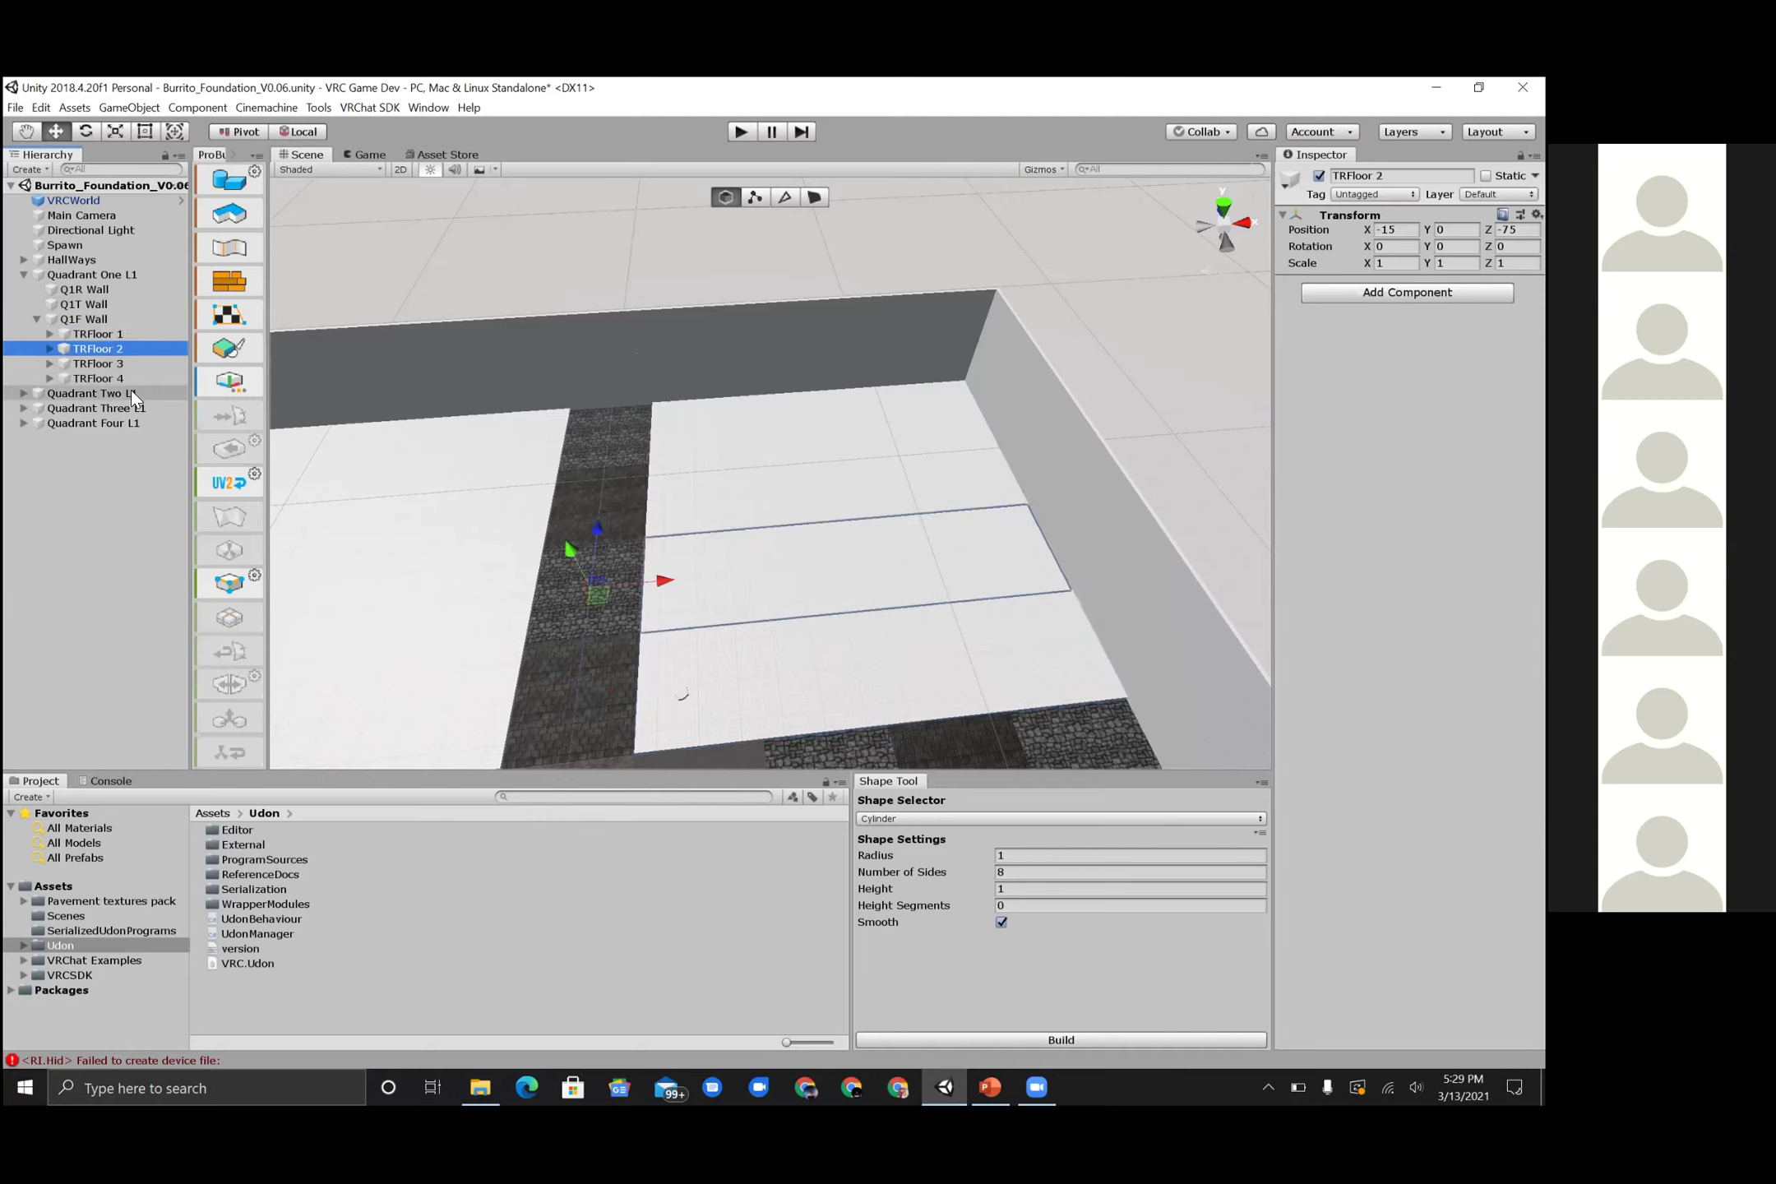
pyautogui.press('Down')
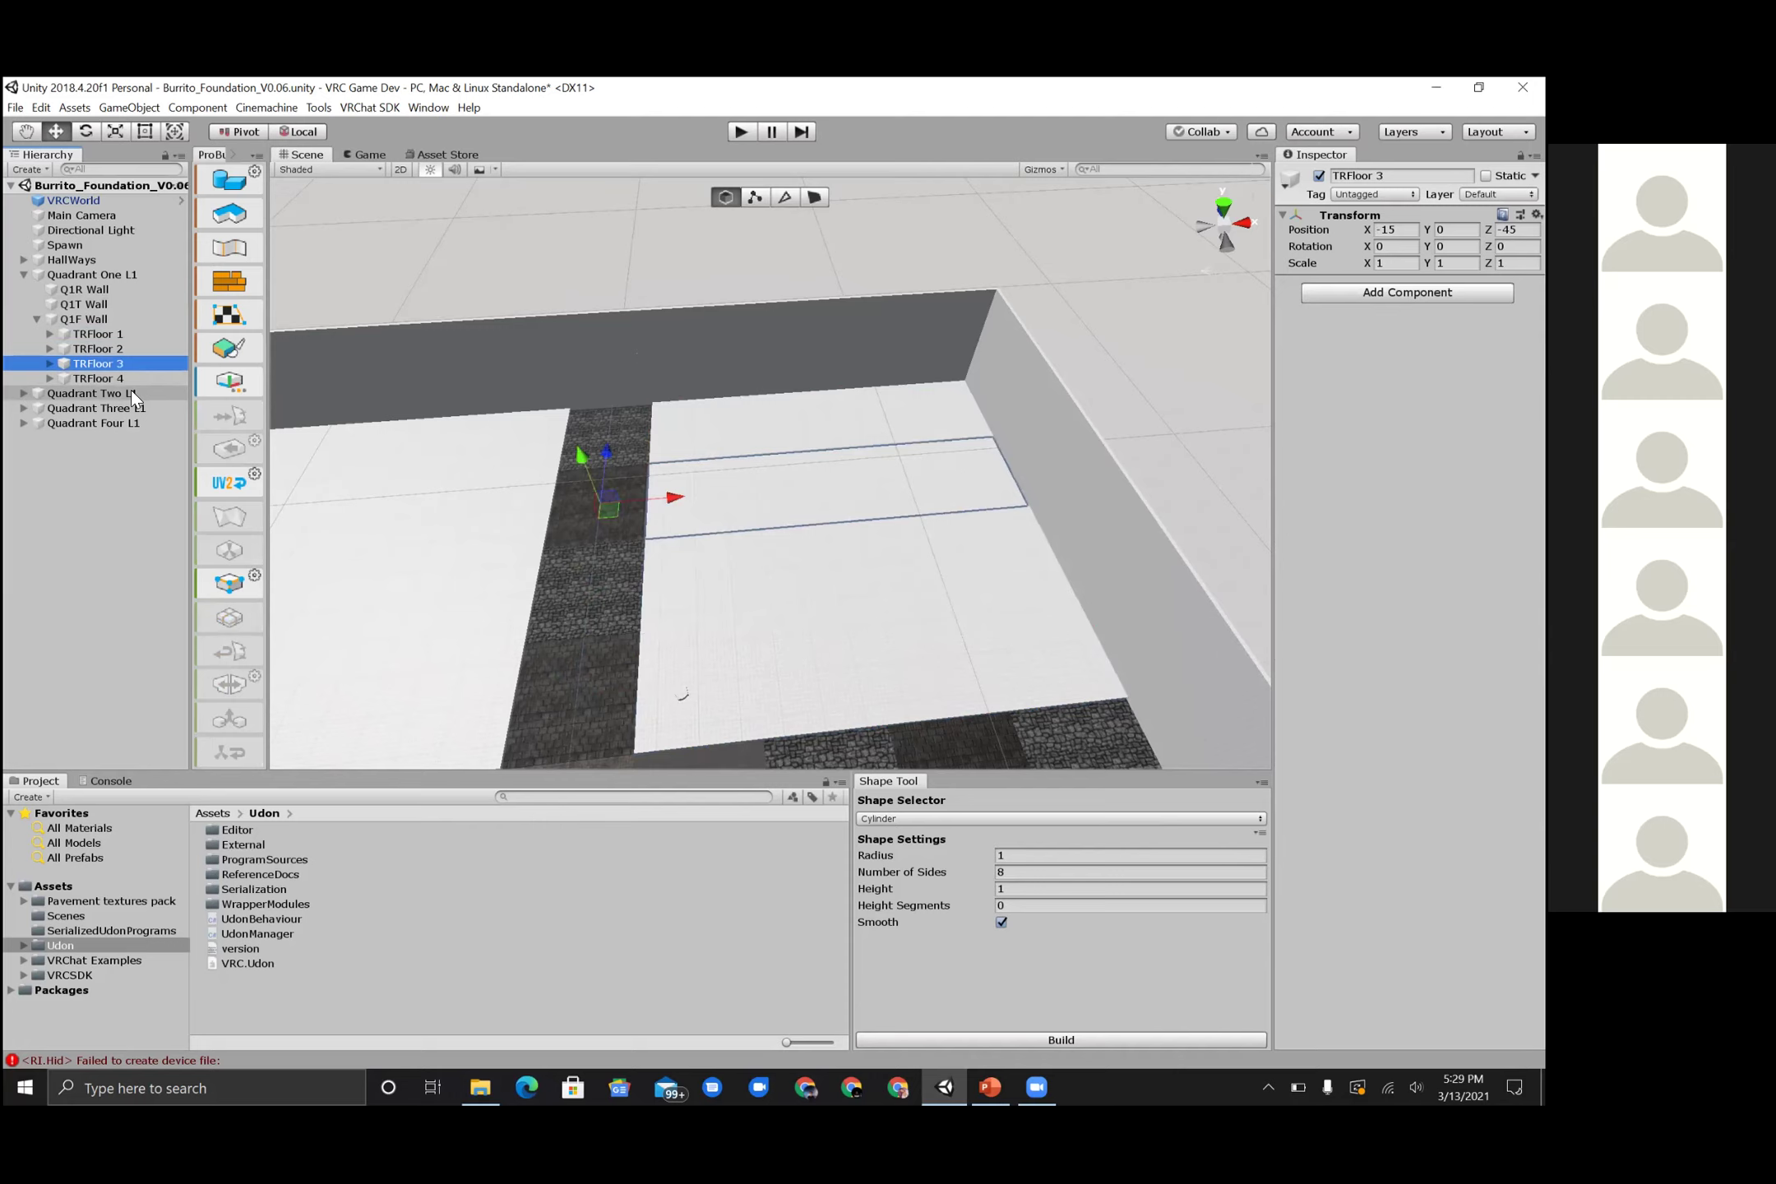
pyautogui.press('Down')
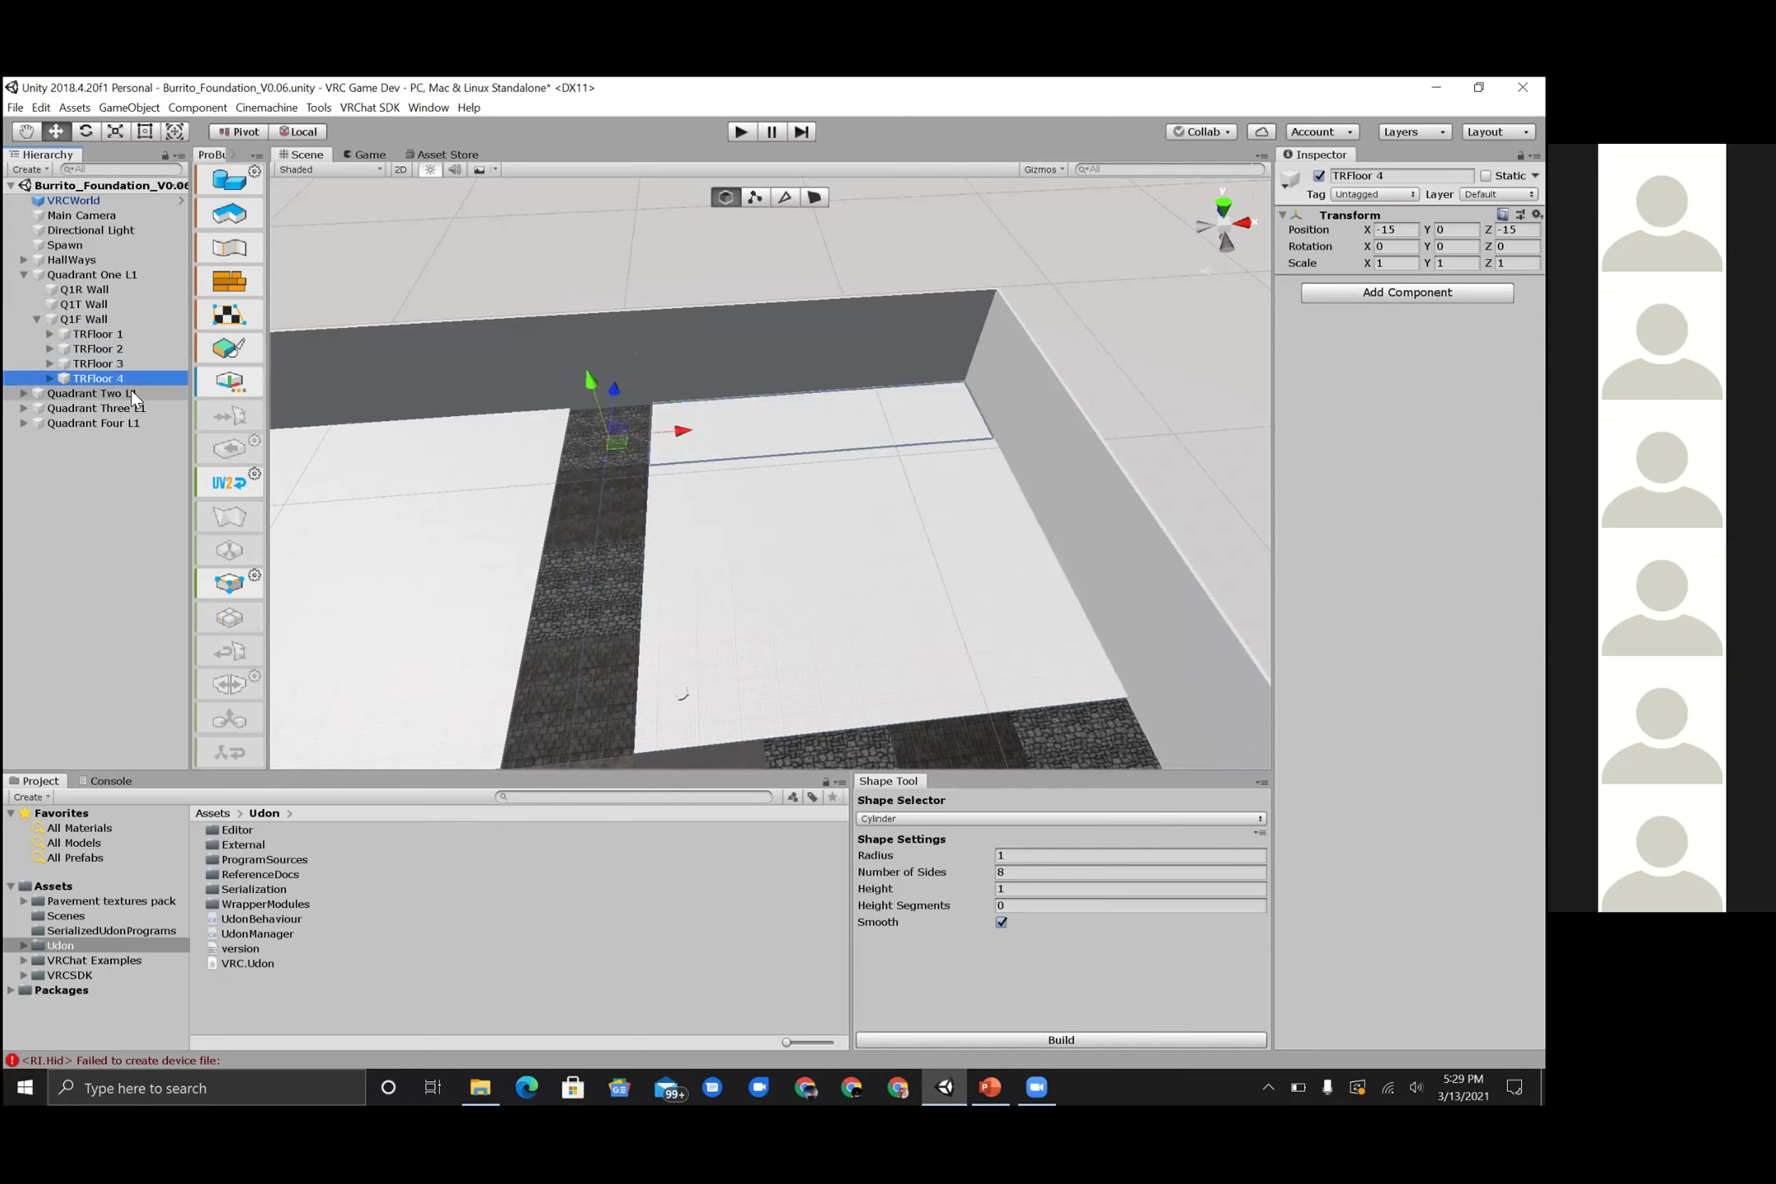
# - Expand TRFloor 1, collapse Floor 1 inside it, and go through the row's floor tiles up to Floor 4
pyautogui.click(48, 334)
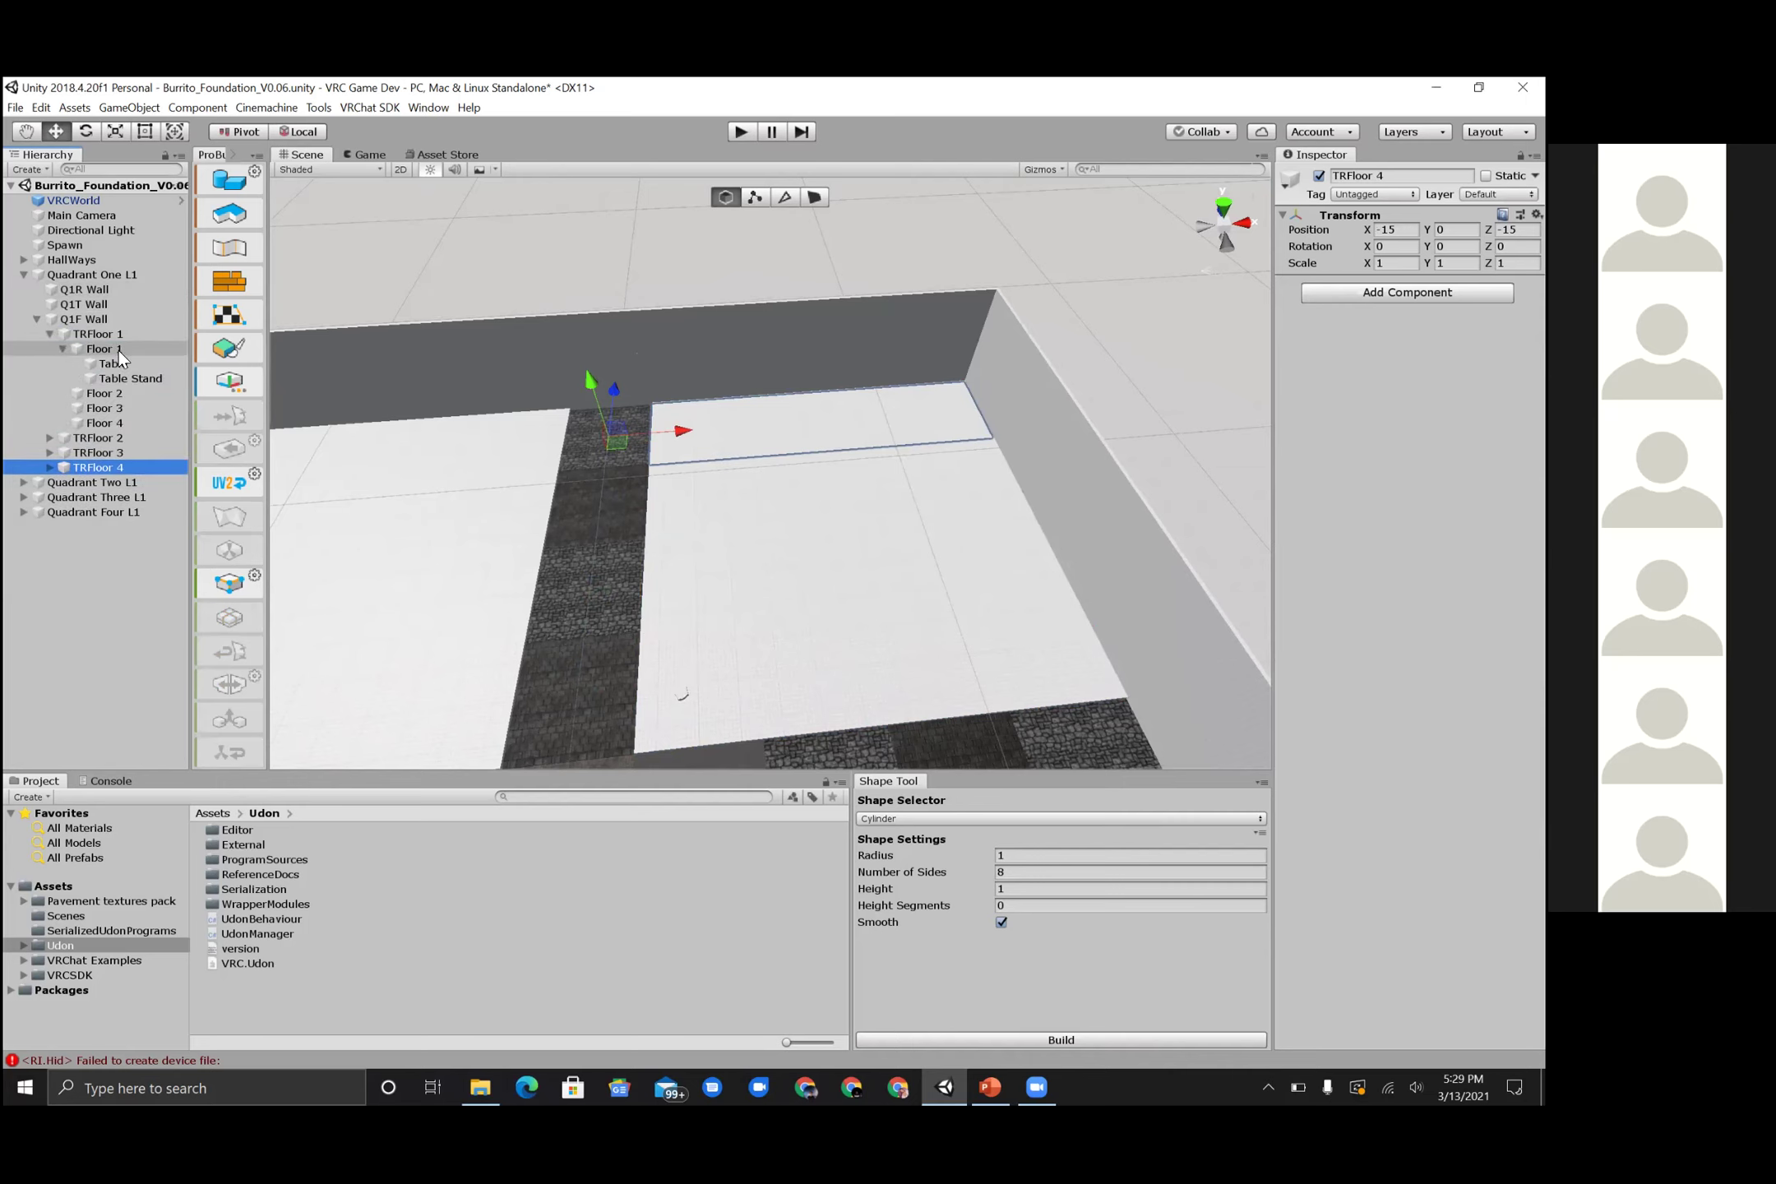
pyautogui.click(115, 349)
pyautogui.click(60, 348)
pyautogui.click(80, 363)
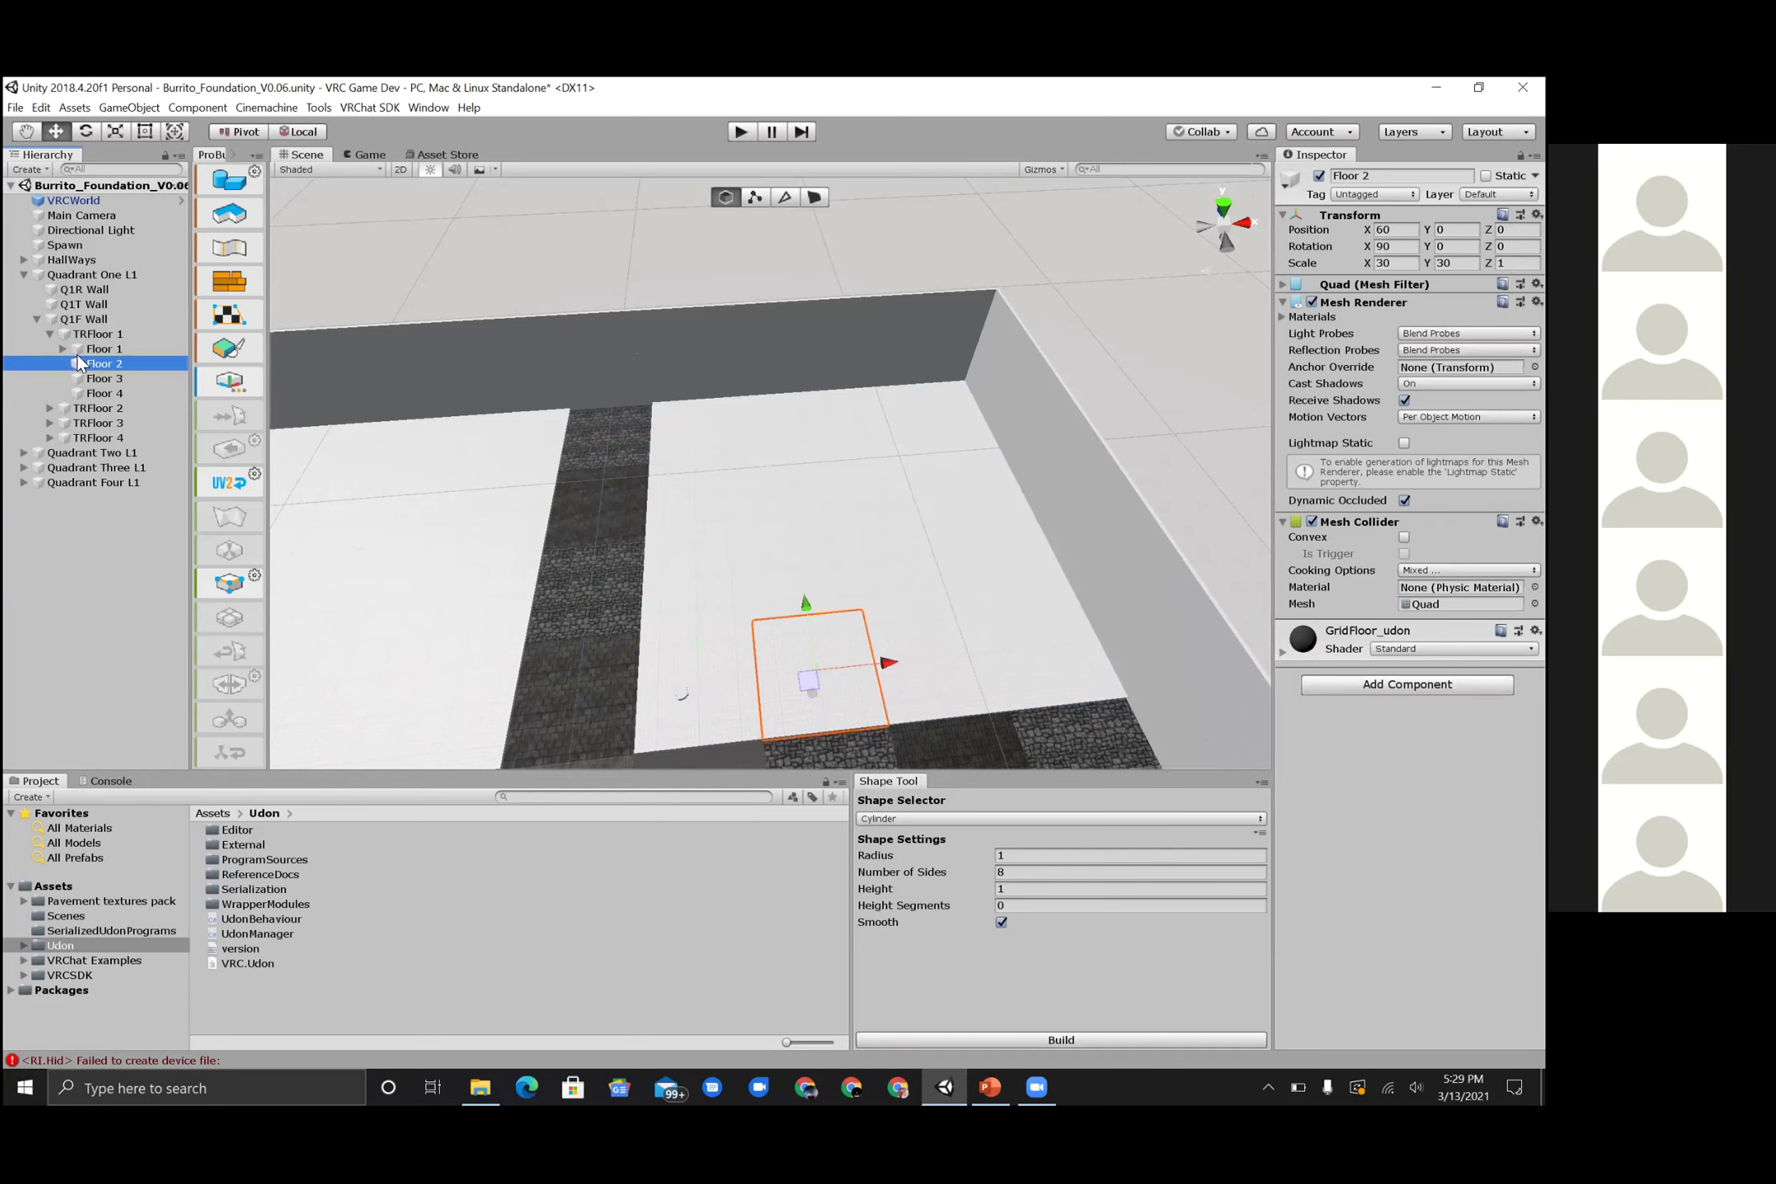
pyautogui.press('Down')
pyautogui.press('Down')
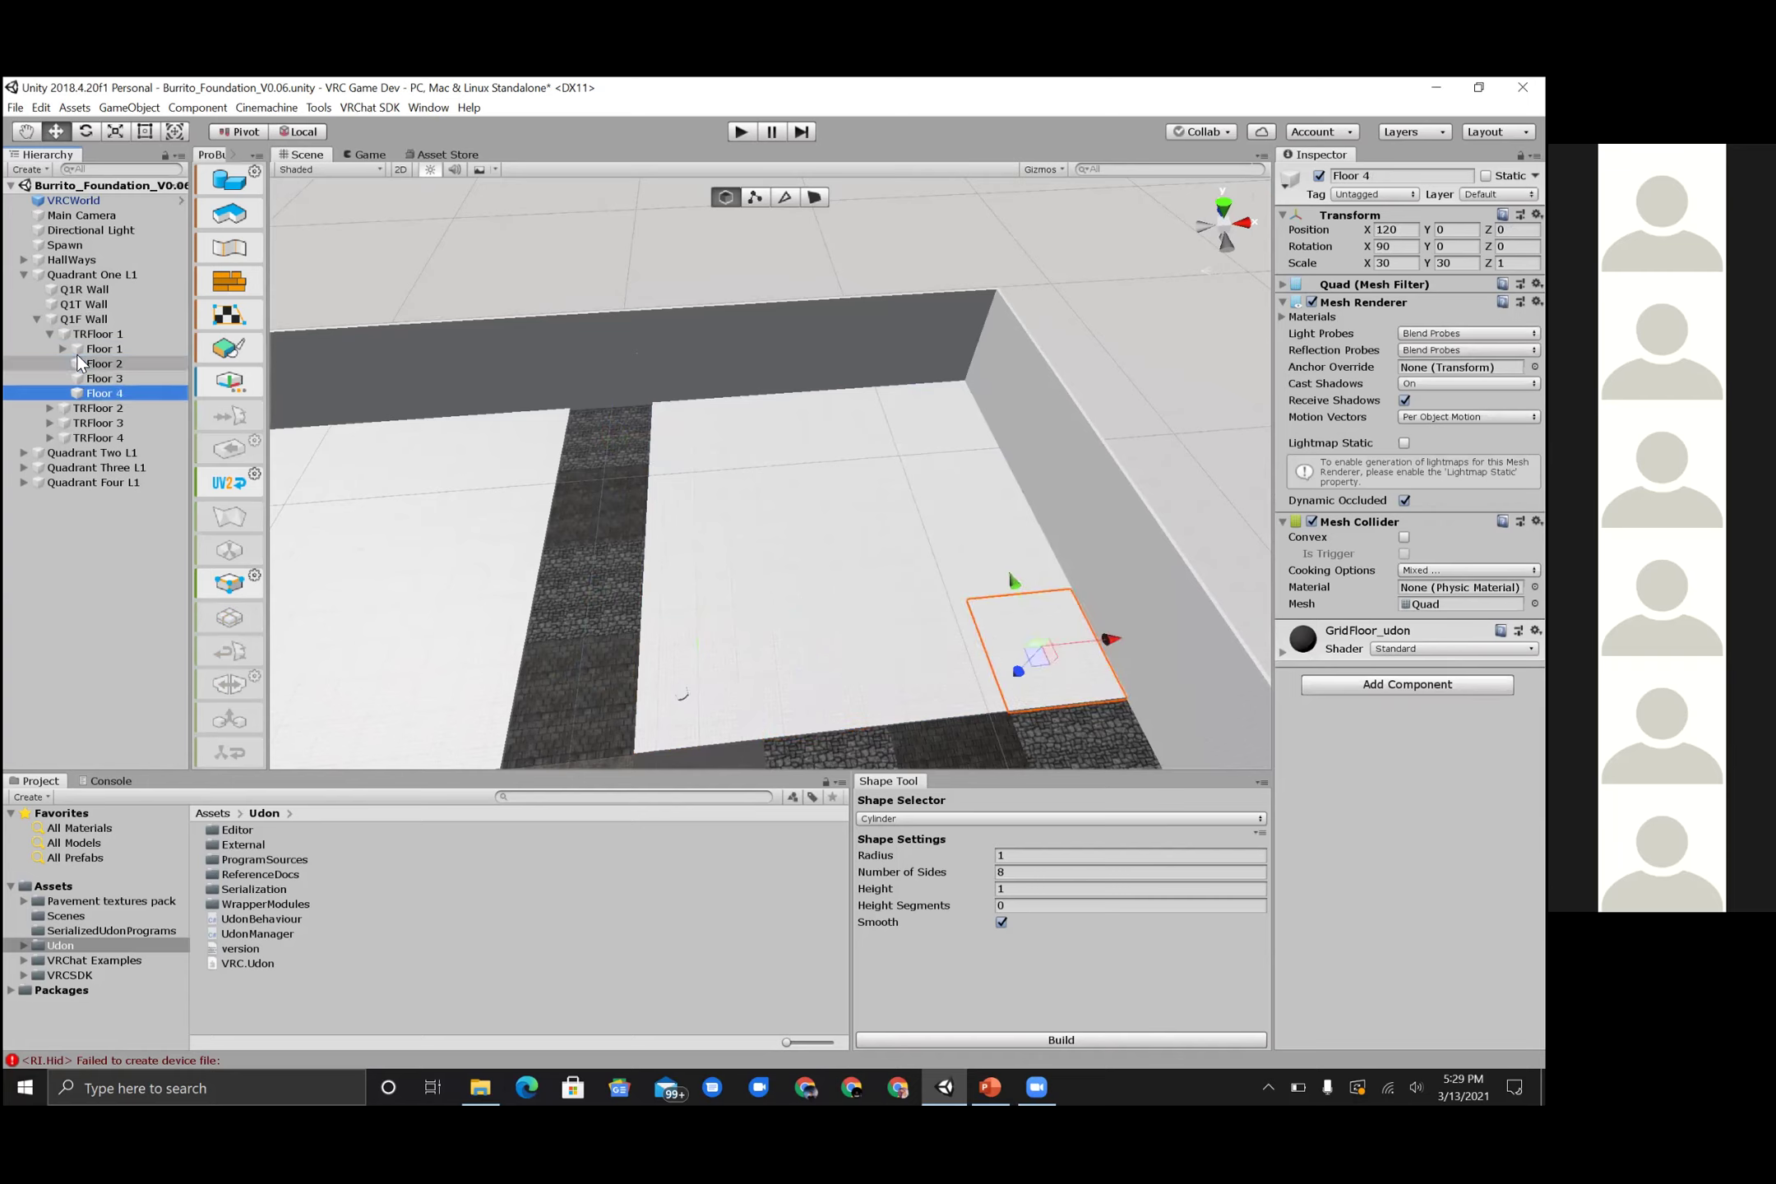
# - Collapse Q1F Wall, review Quadrant One L1 and its Q1R Wall once more, and collapse the quadrant
pyautogui.click(37, 319)
pyautogui.click(23, 275)
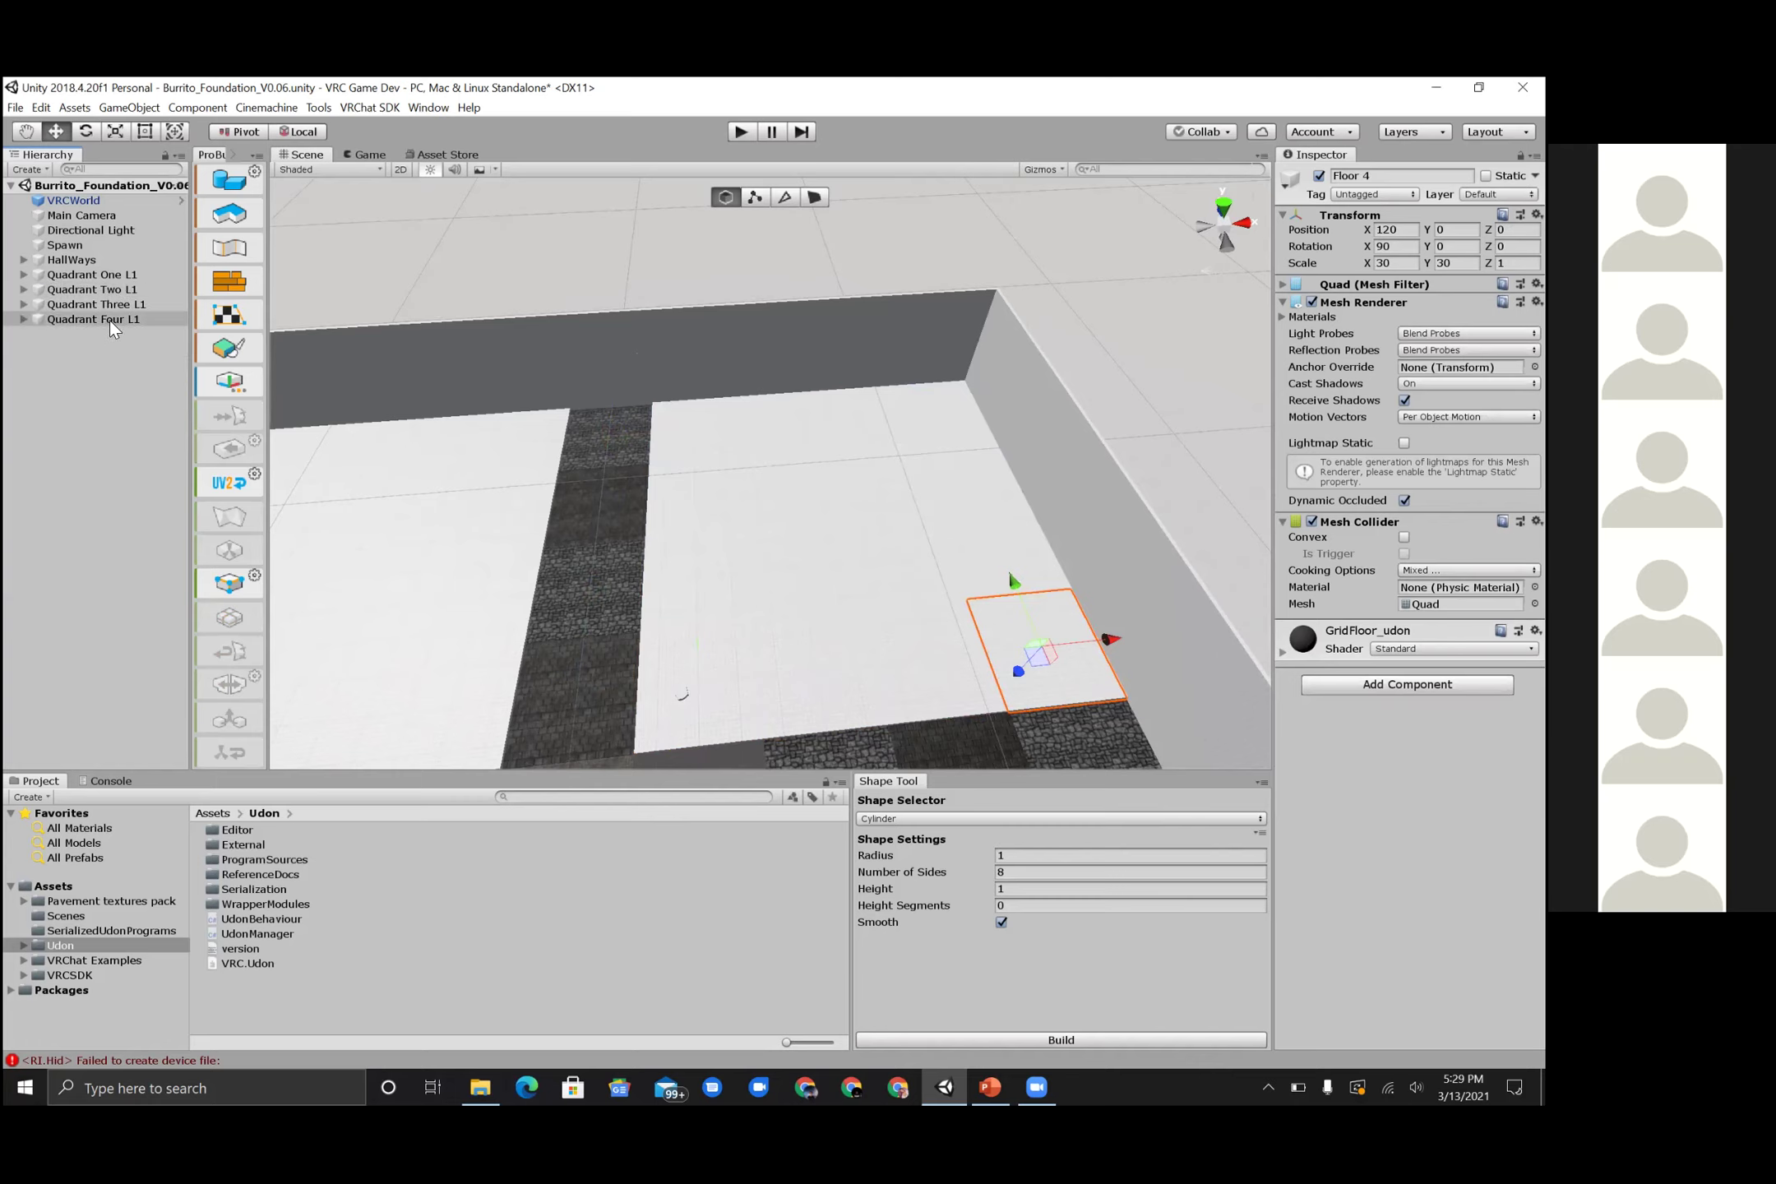
pyautogui.click(23, 274)
pyautogui.click(109, 274)
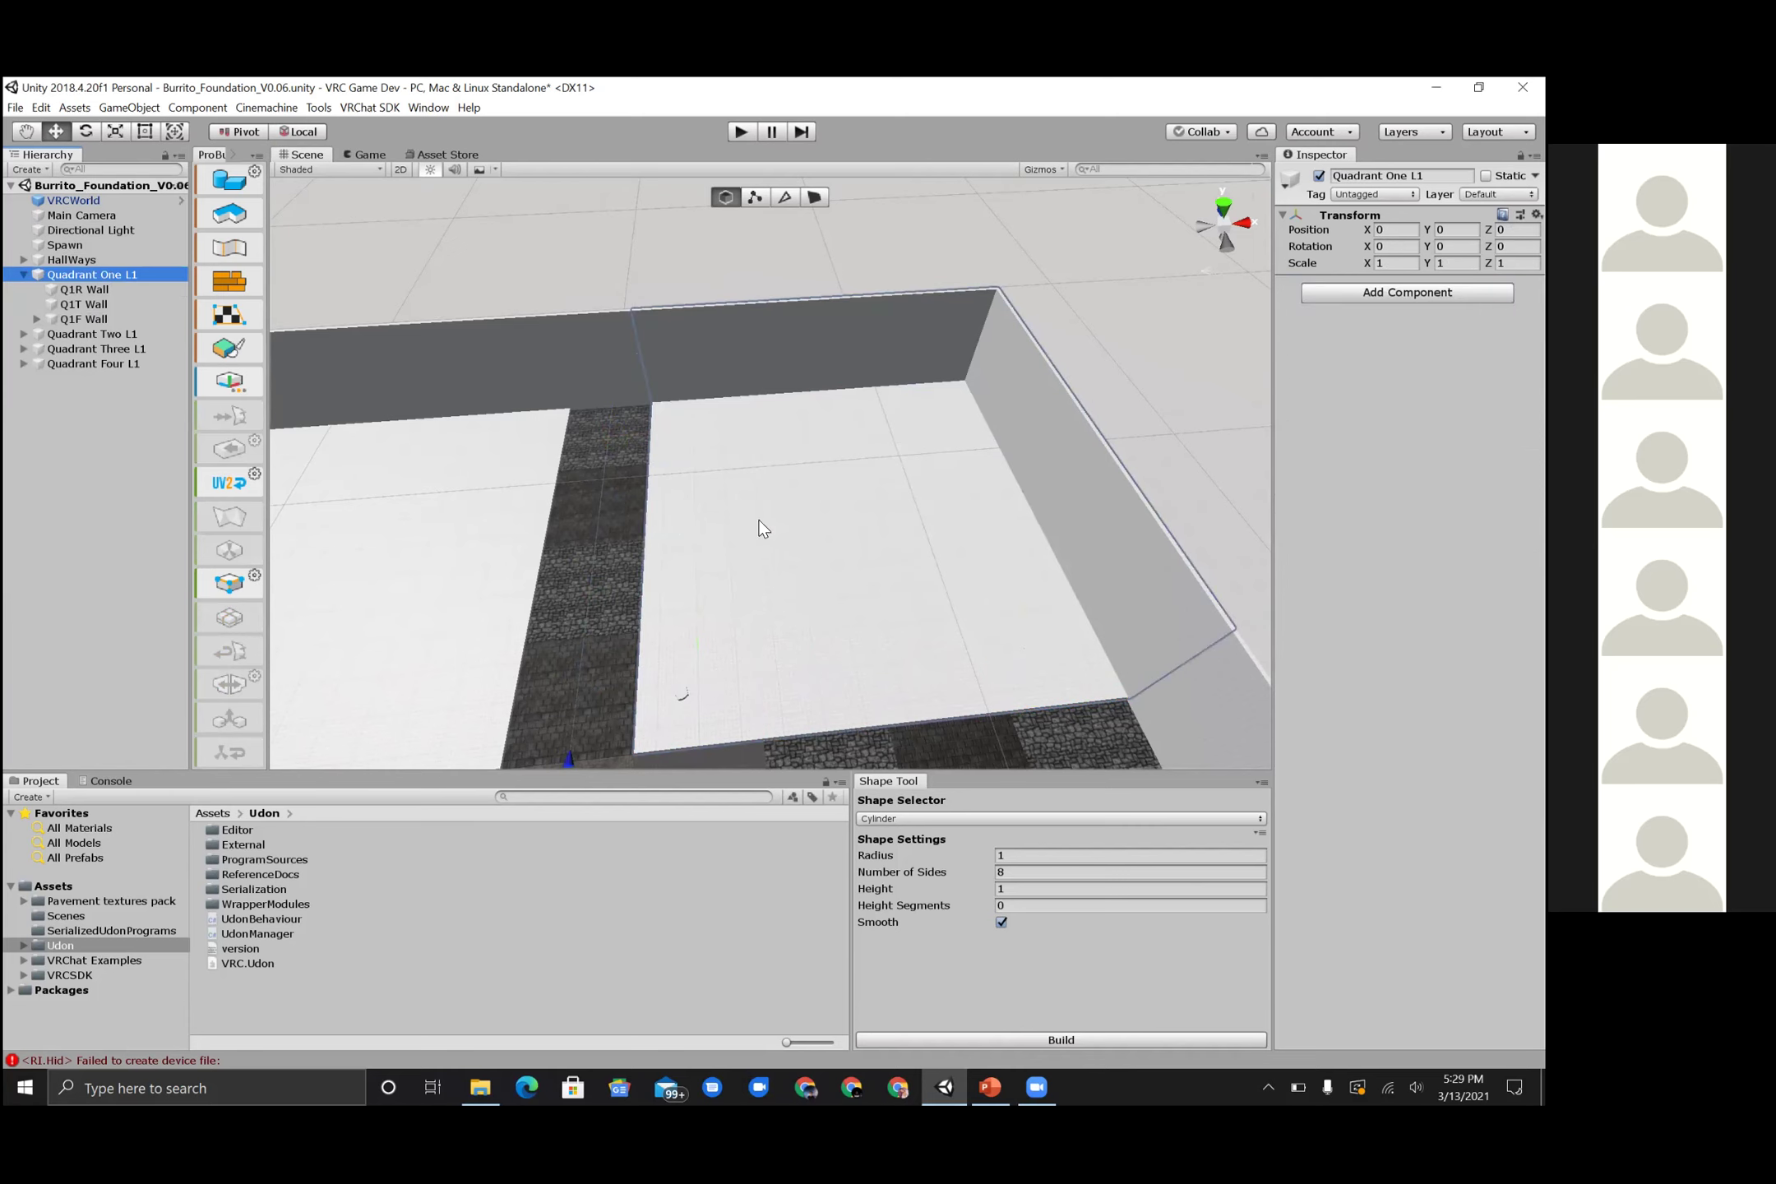
pyautogui.click(83, 289)
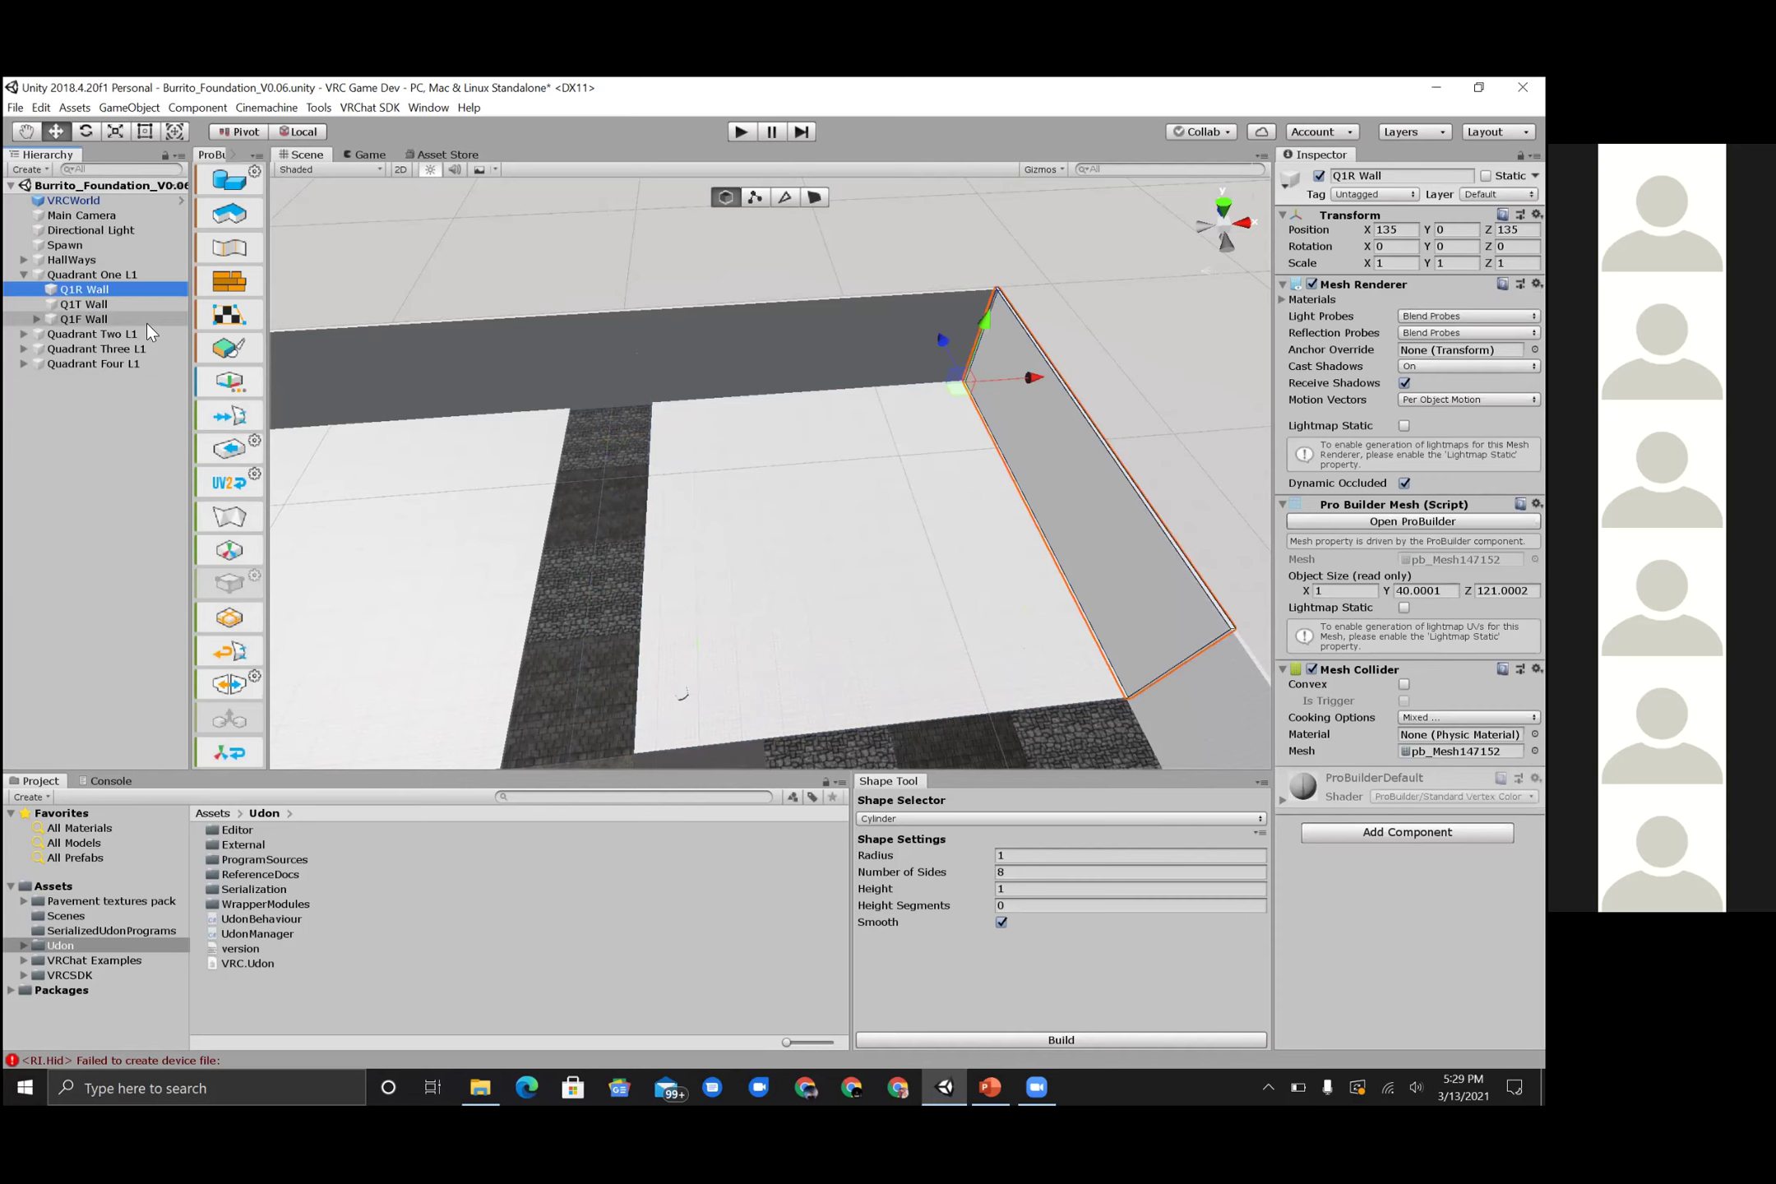
pyautogui.click(91, 274)
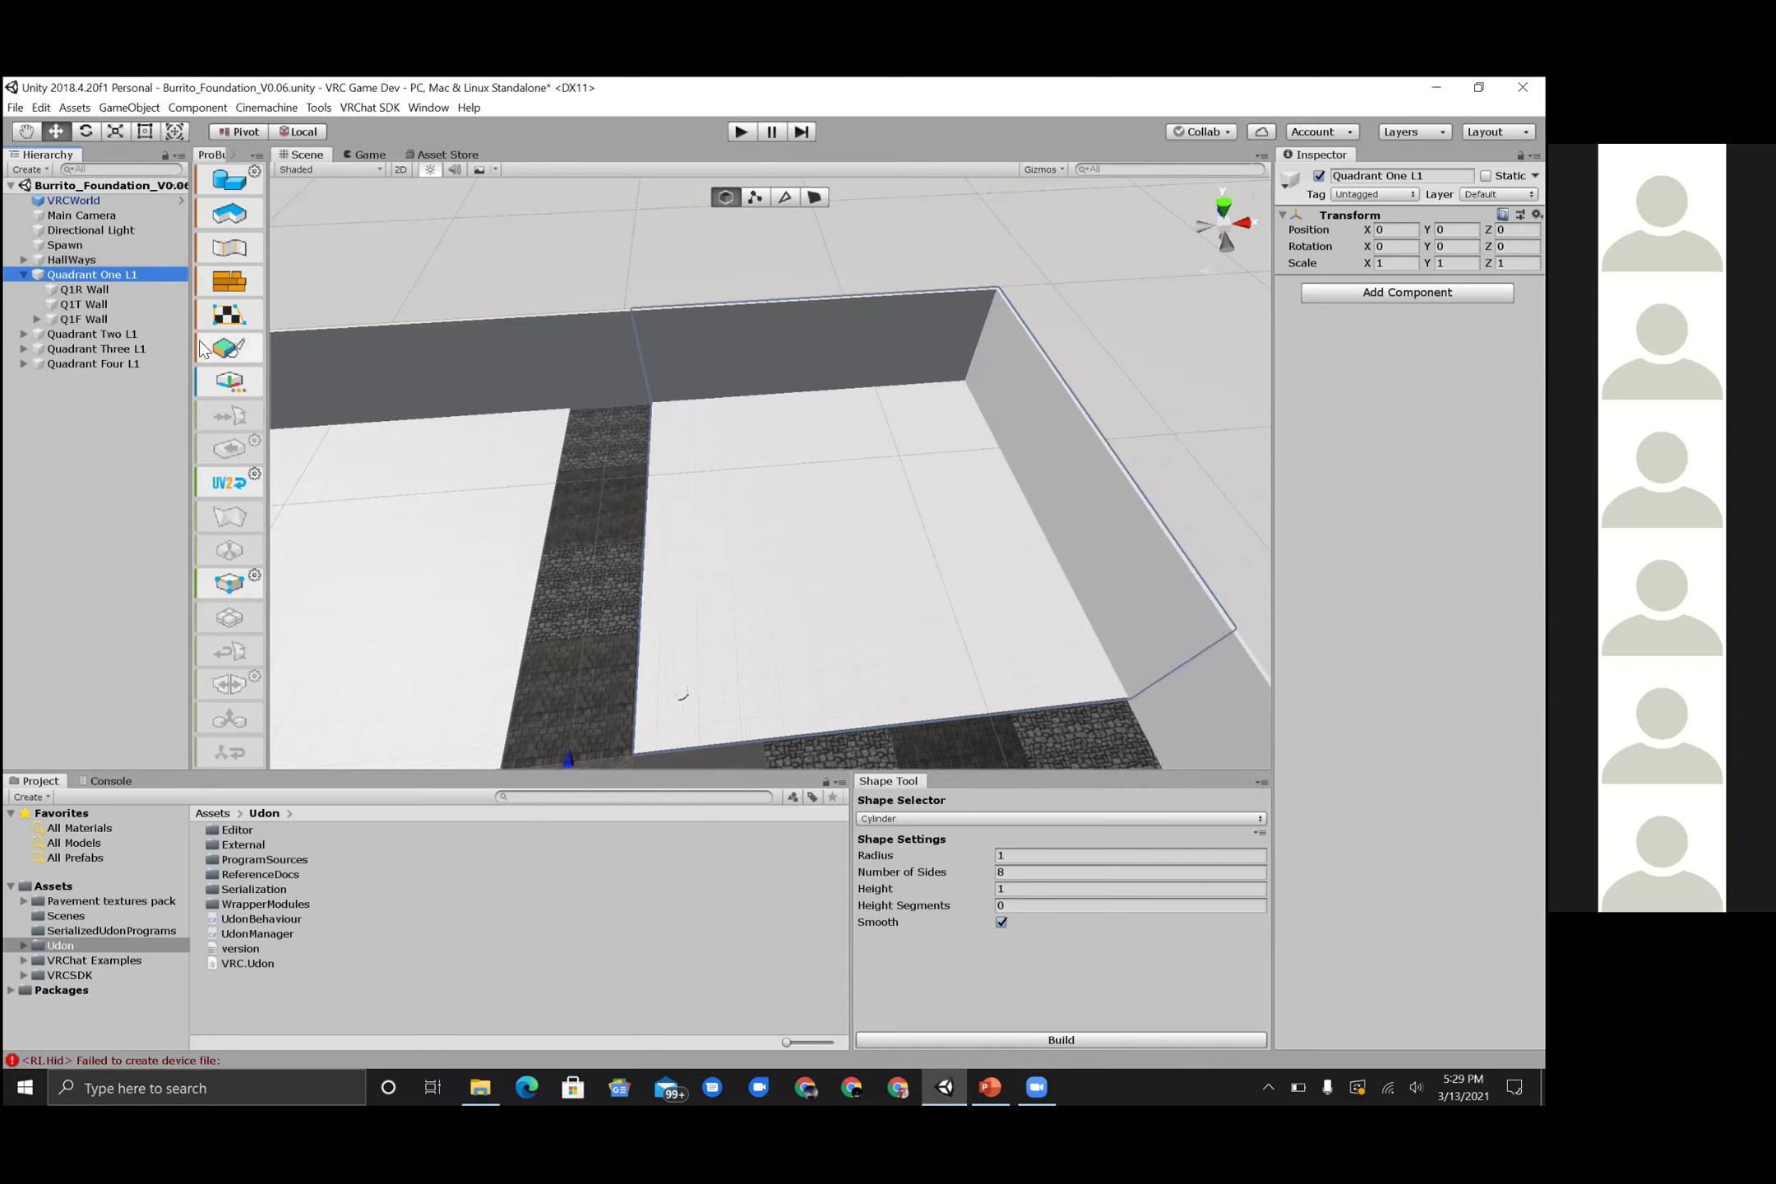
pyautogui.click(25, 275)
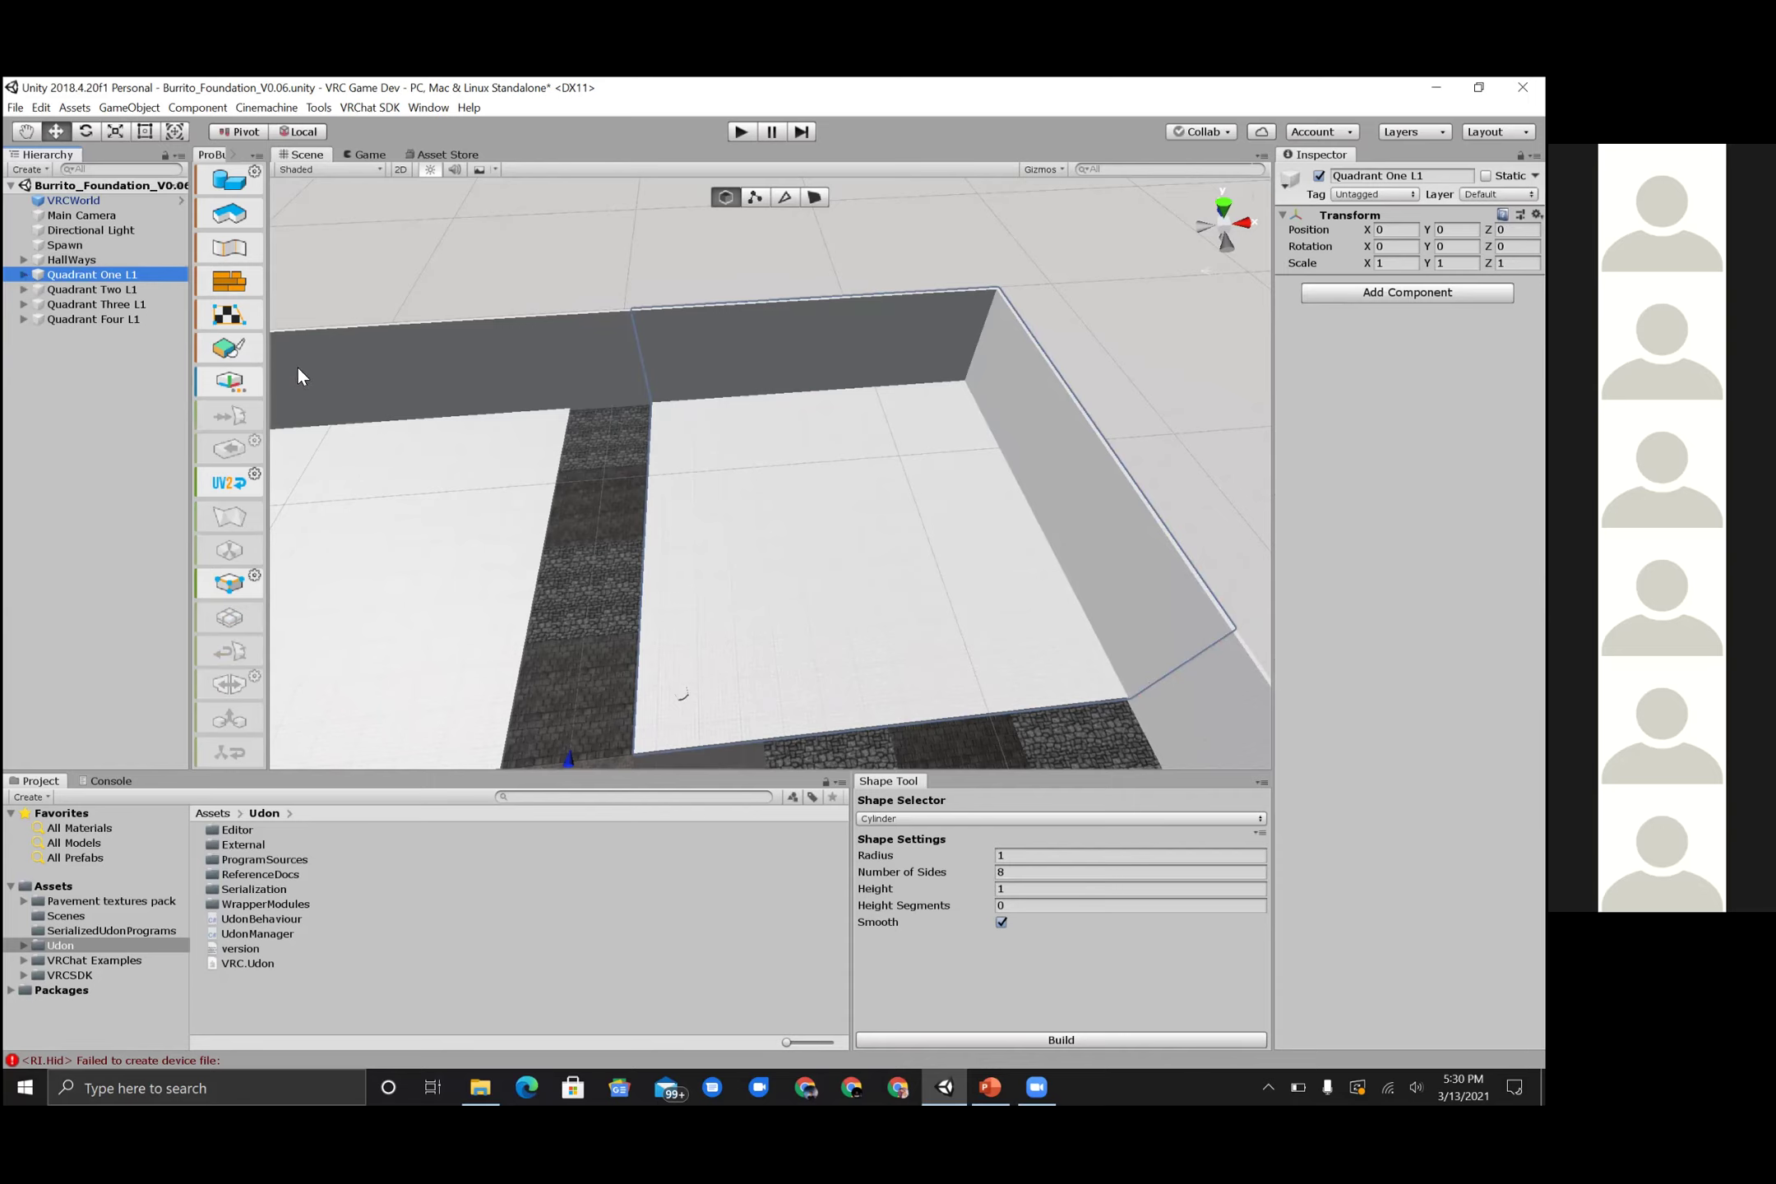
pyautogui.keyDown('alt'); pyautogui.moveTo(724, 567); pyautogui.dragTo(822, 707); pyautogui.keyUp('alt')
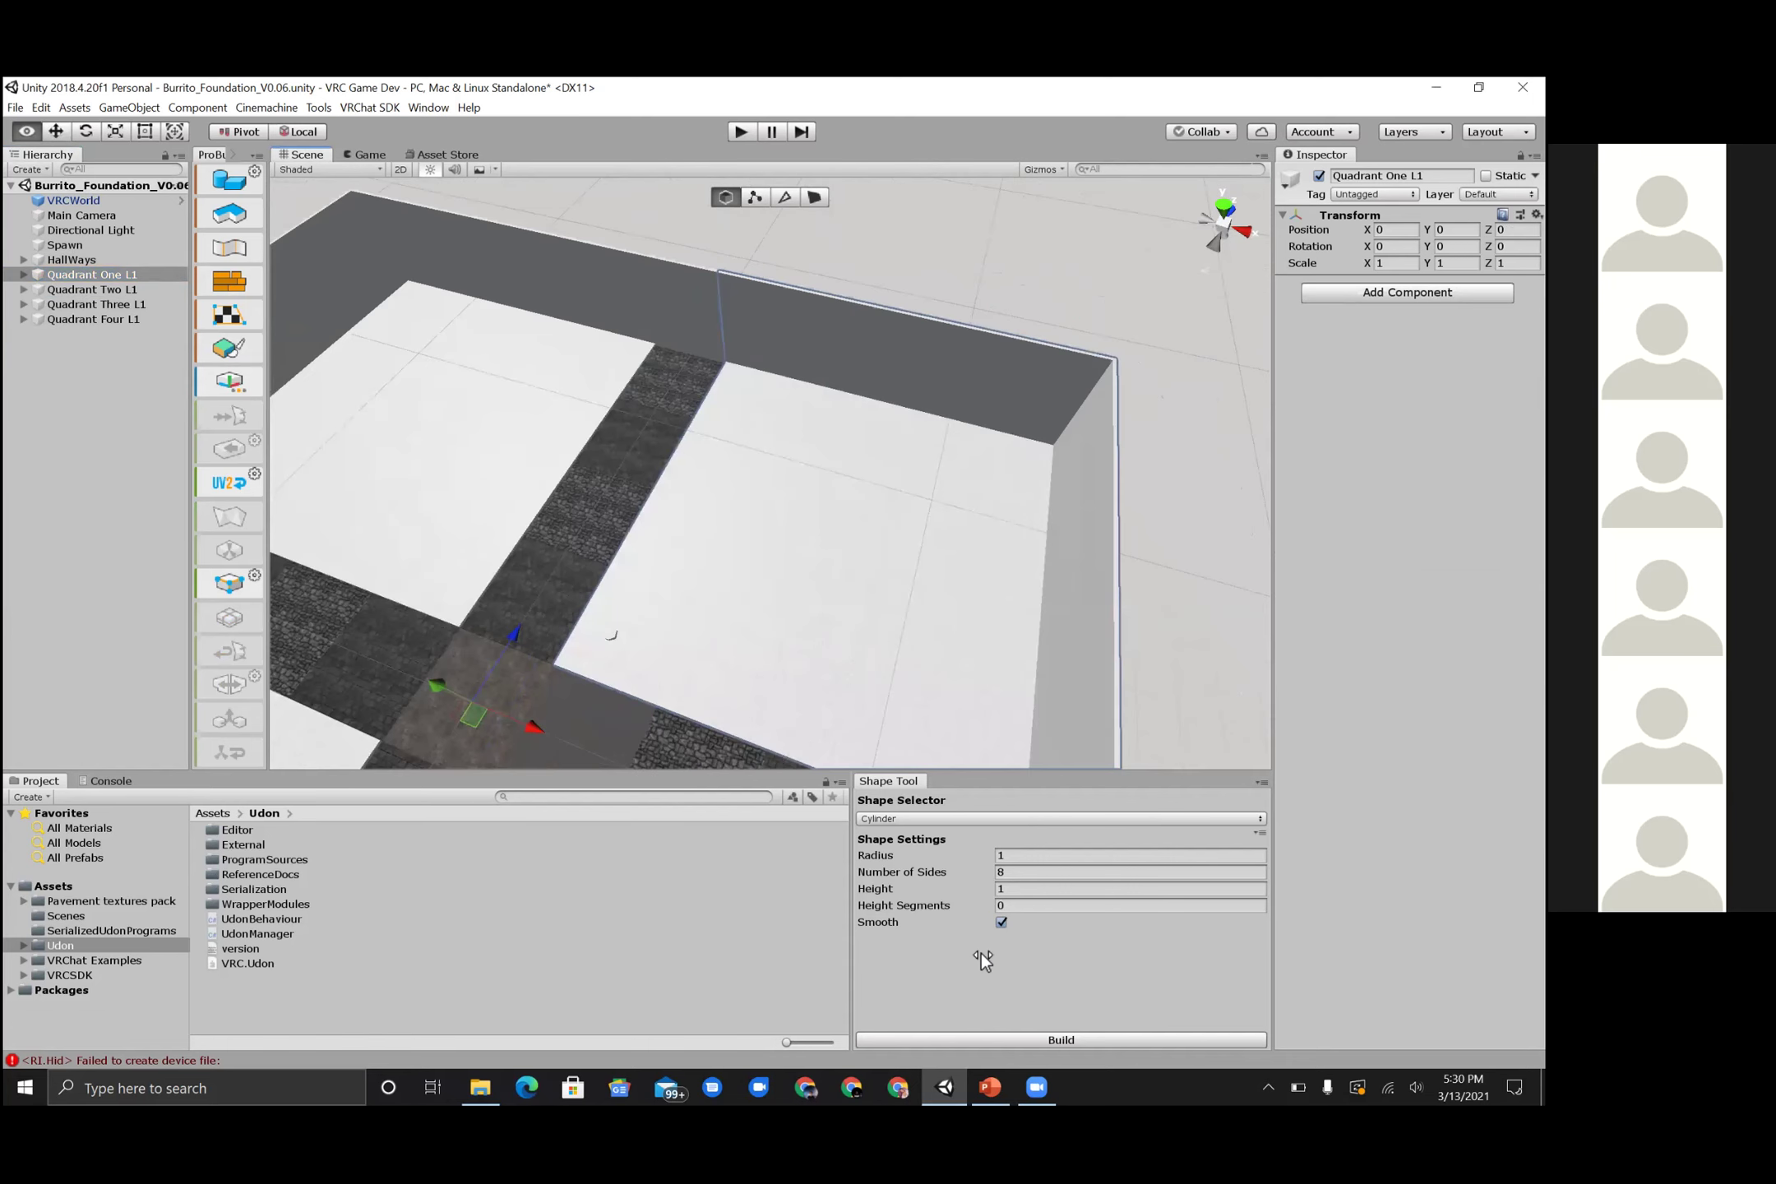
# - Switch to the Project Burrito presentation in PowerPoint and run the slide show through to the Spawn slide
pyautogui.click(993, 1085)
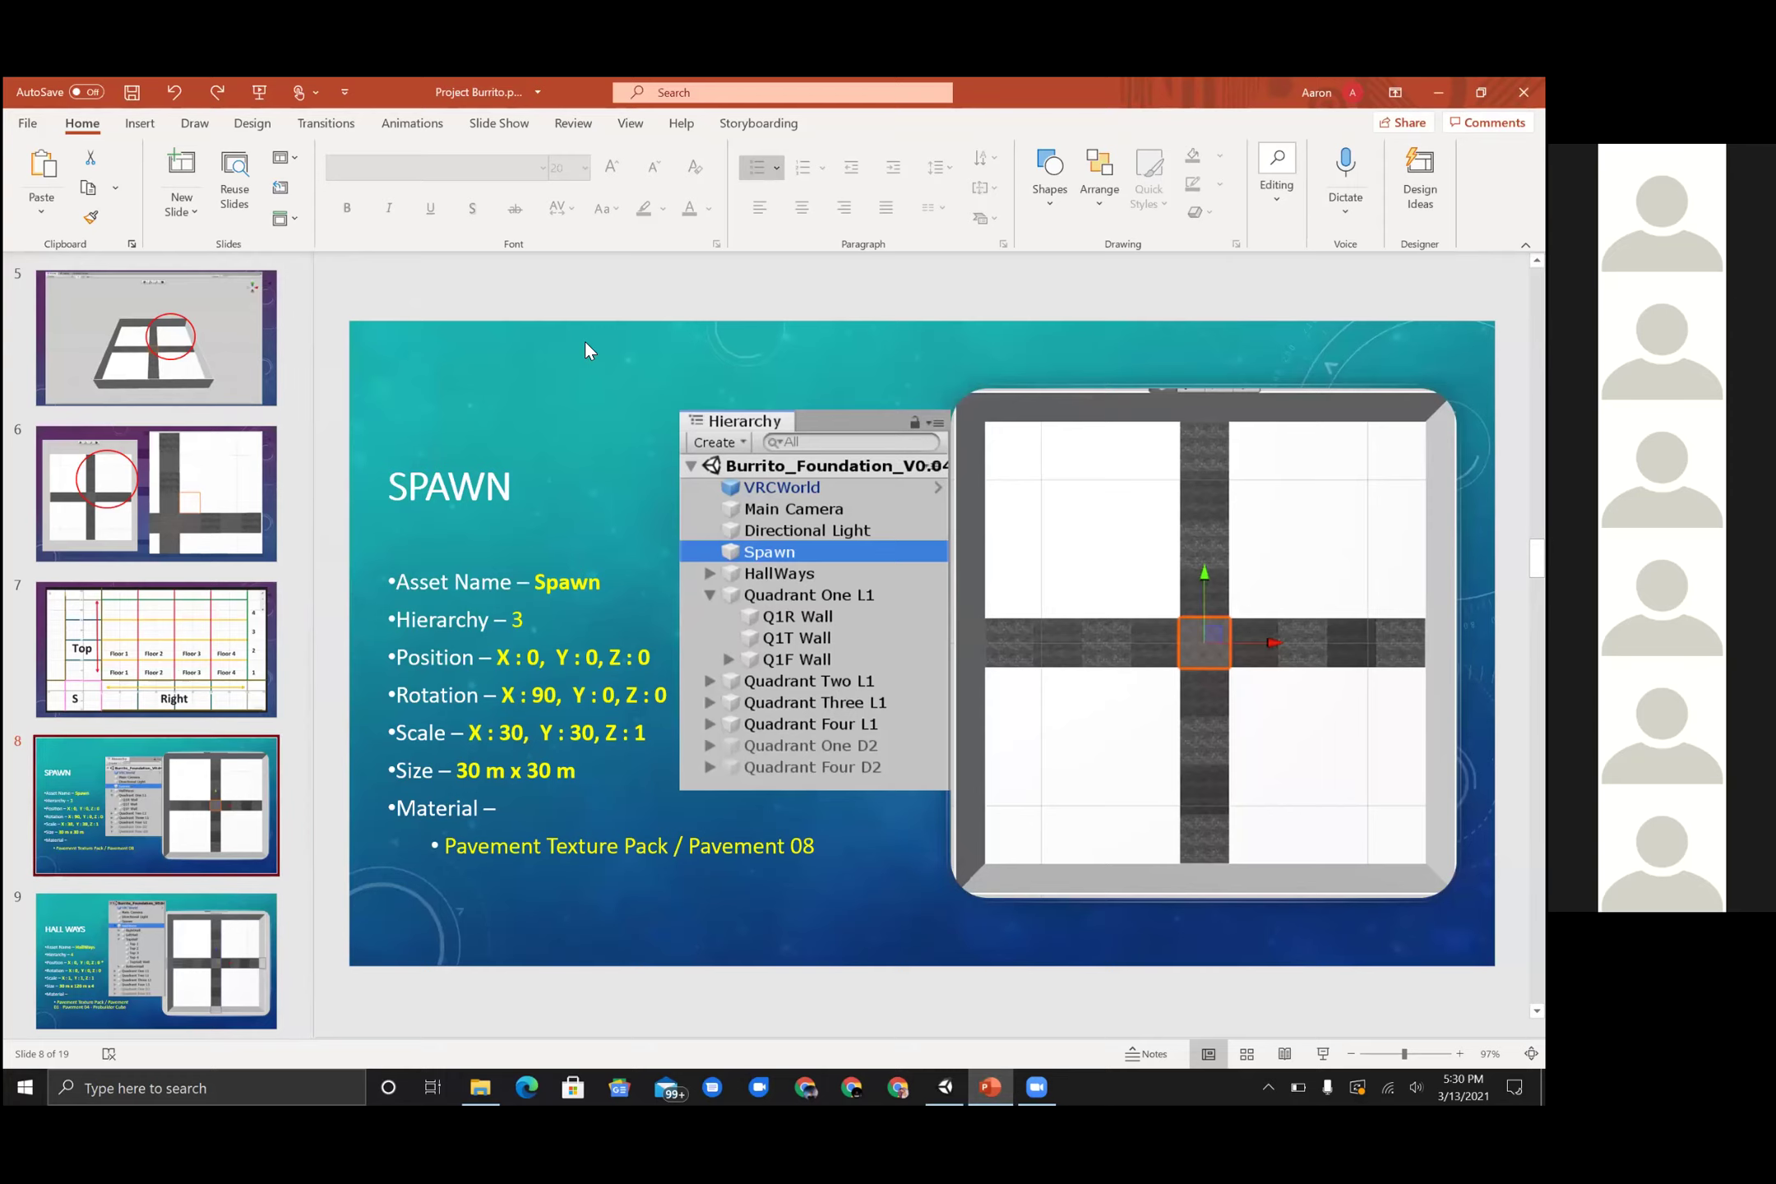
pyautogui.click(259, 92)
pyautogui.press('Right')
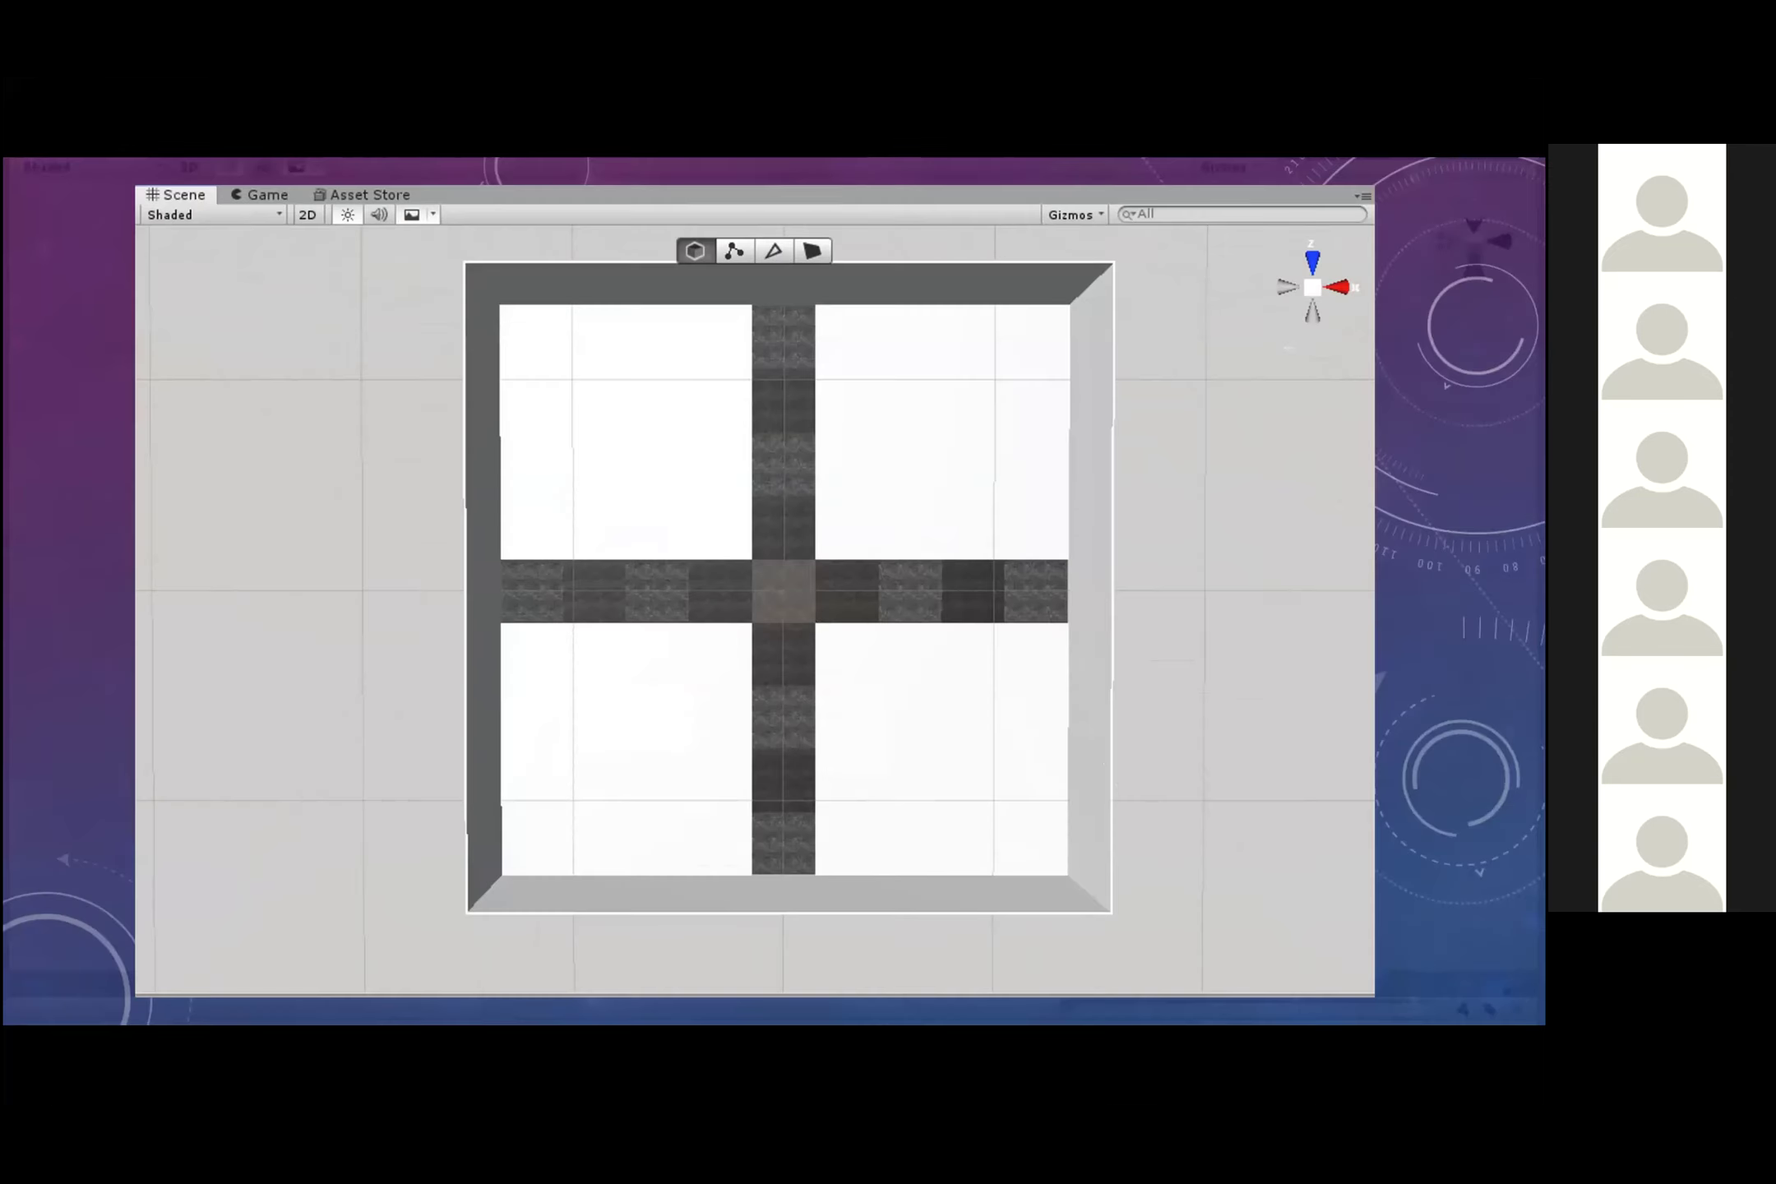
pyautogui.press('Right')
pyautogui.press('Right')
pyautogui.press('Right')
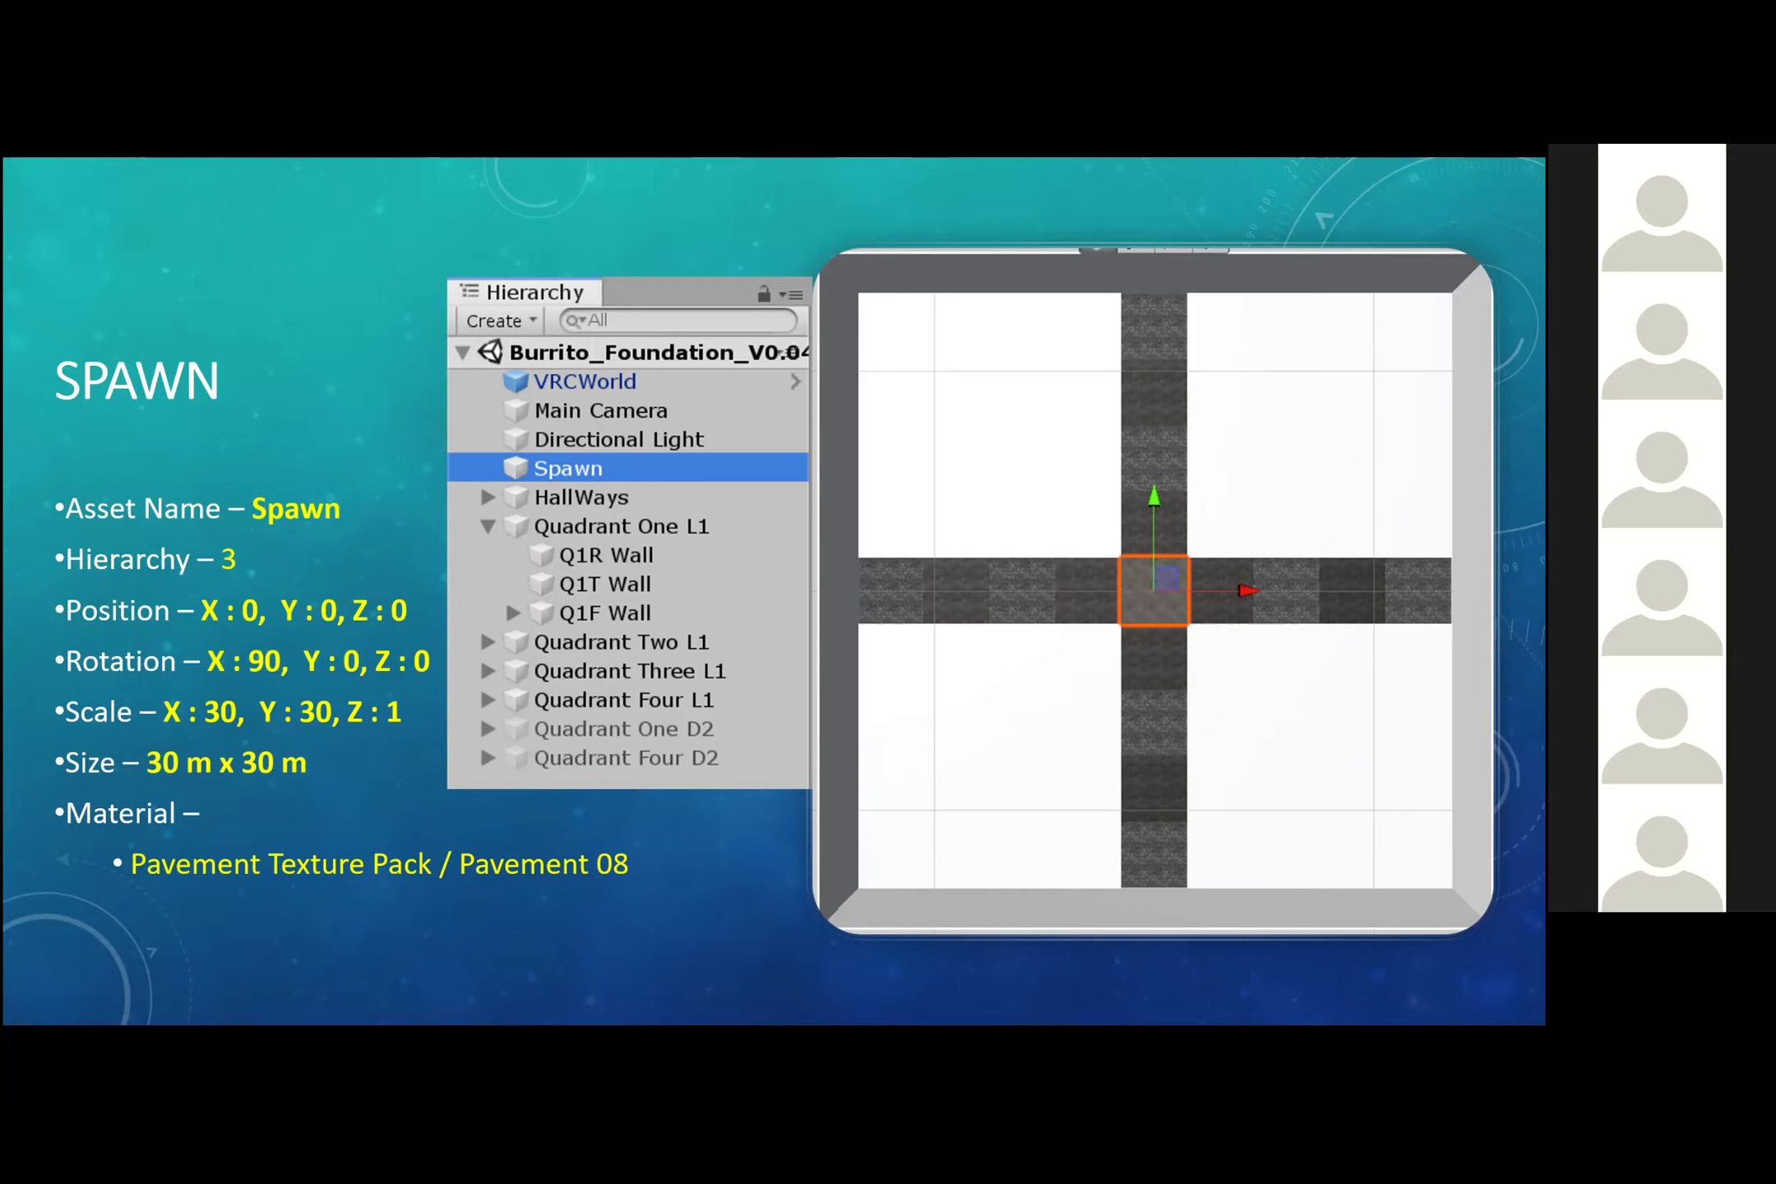
# - Advance the slide show from the Spawn slide through Hall Ways and Right Hall to the Right 1 slide
pyautogui.press('Right')
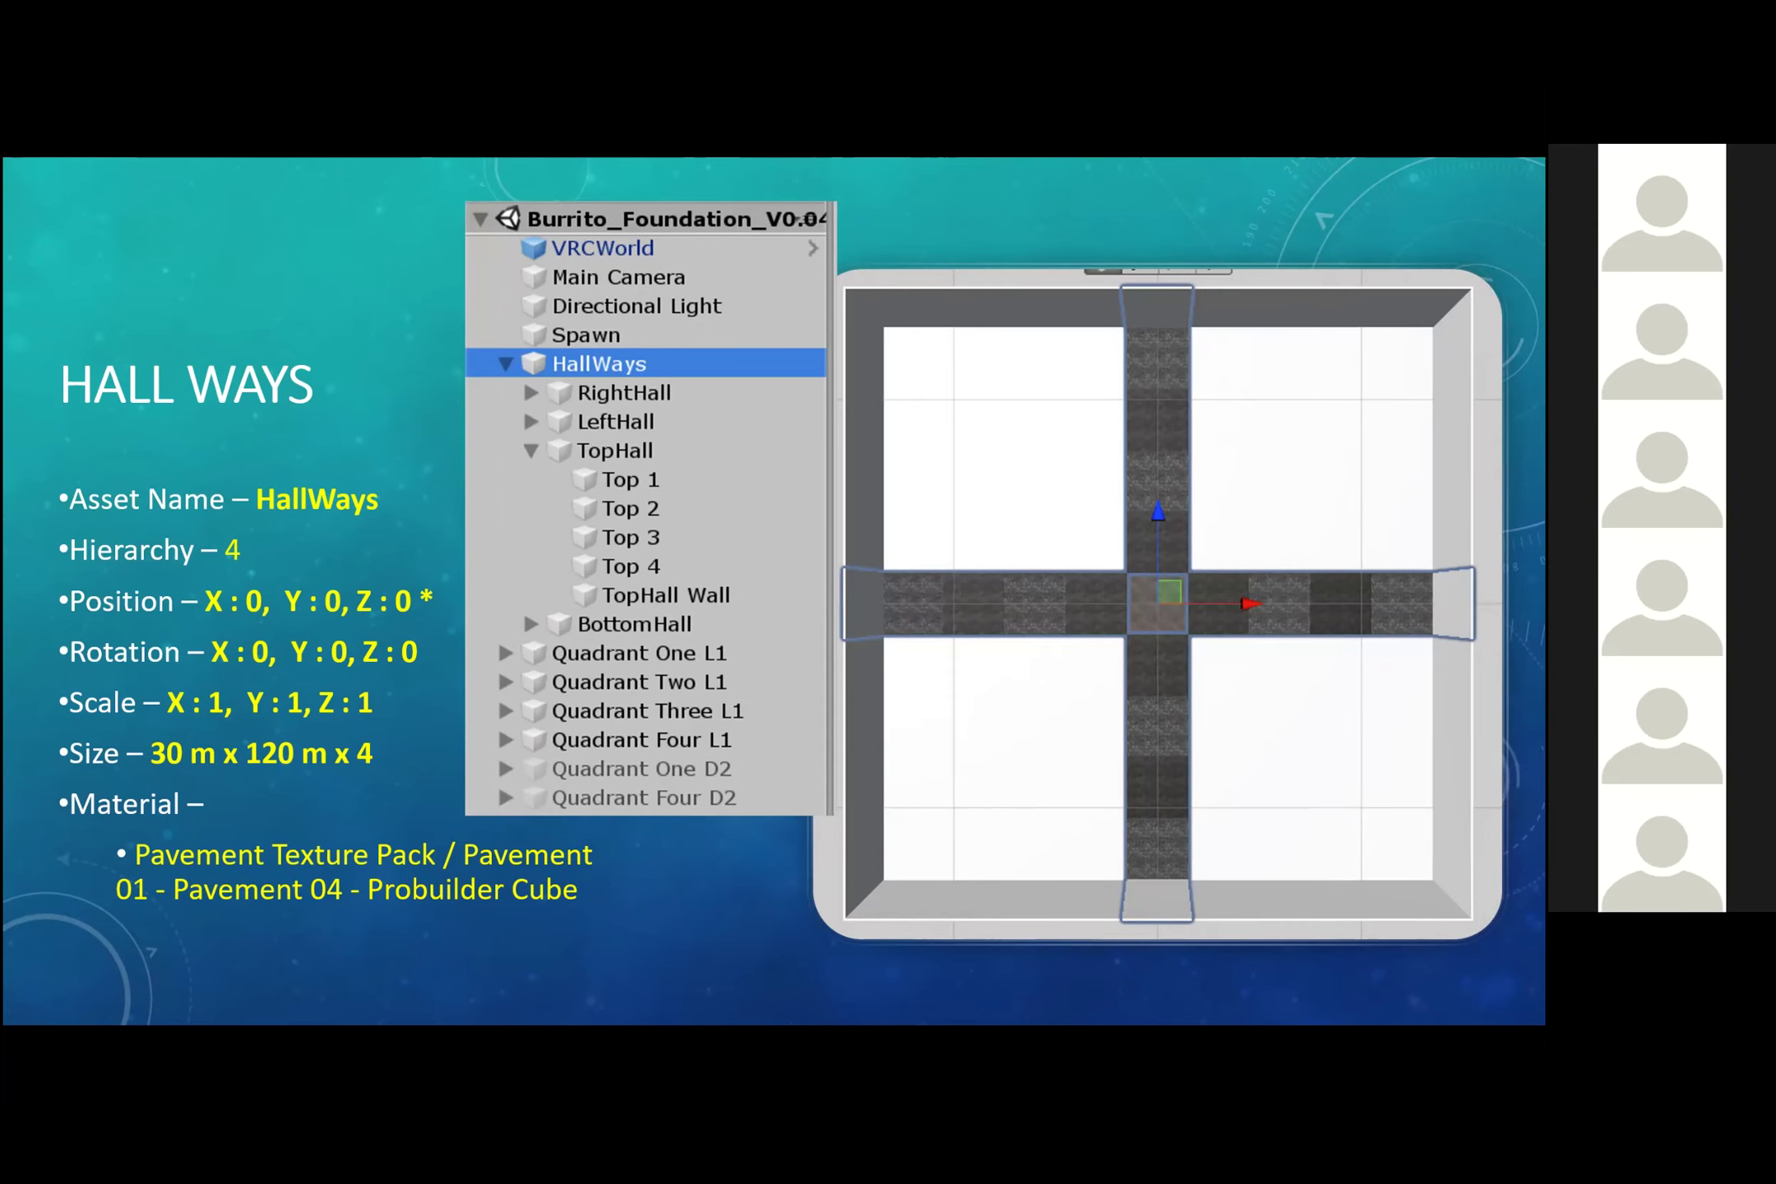
pyautogui.press('Right')
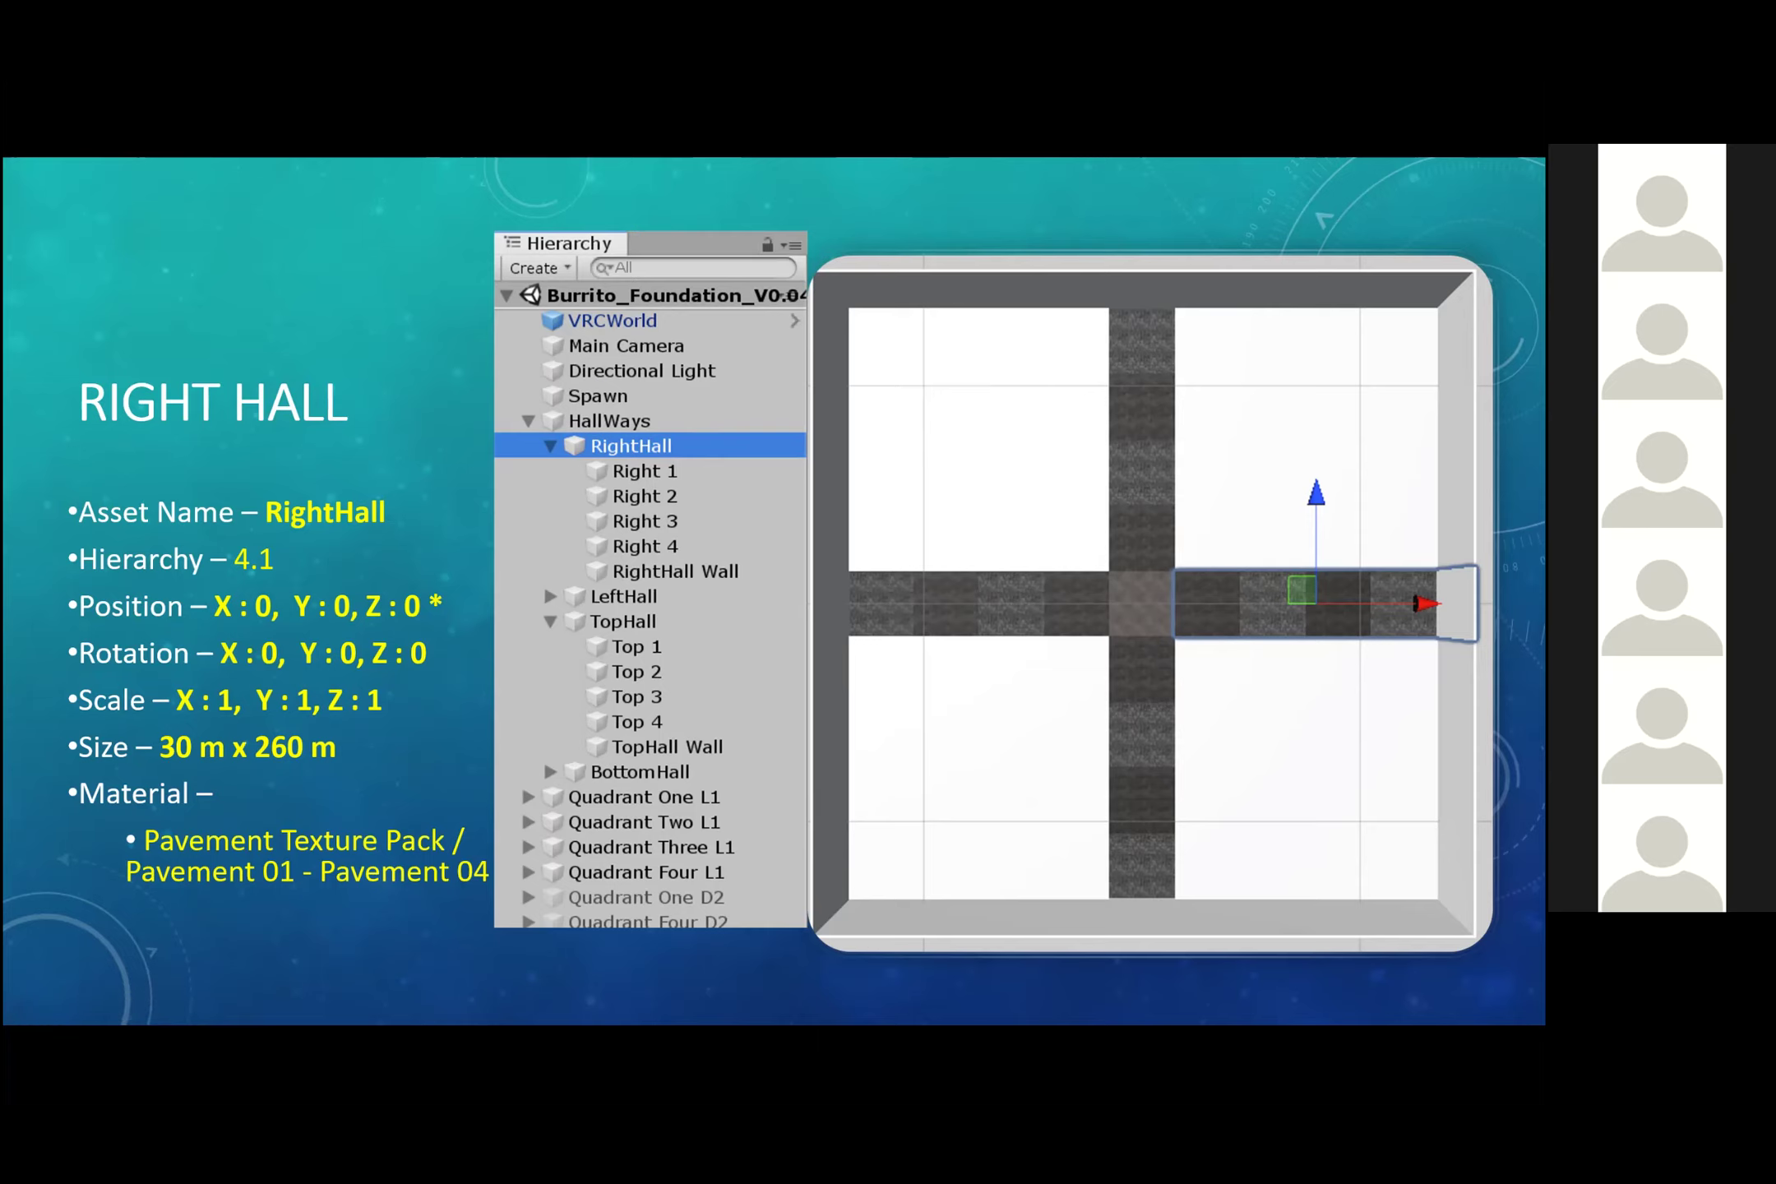
pyautogui.press('Right')
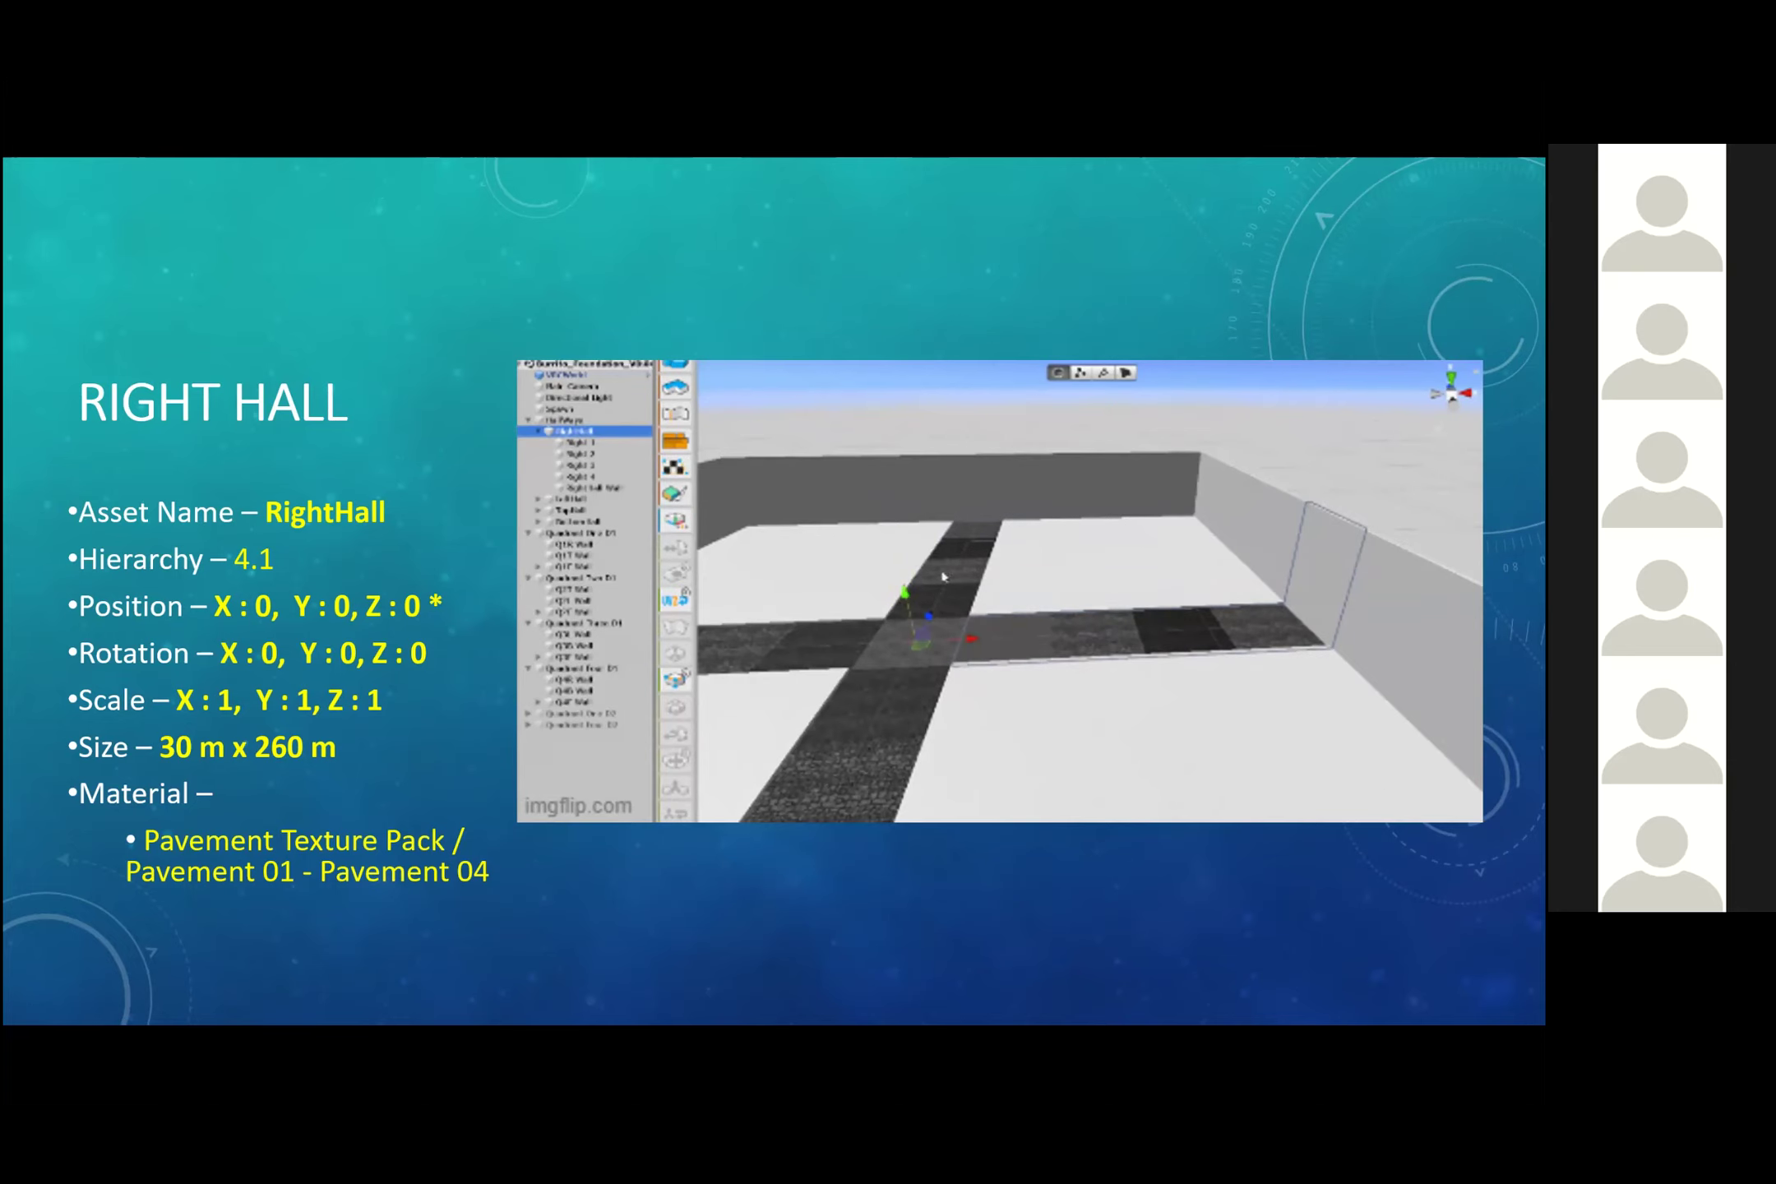
pyautogui.press('Right')
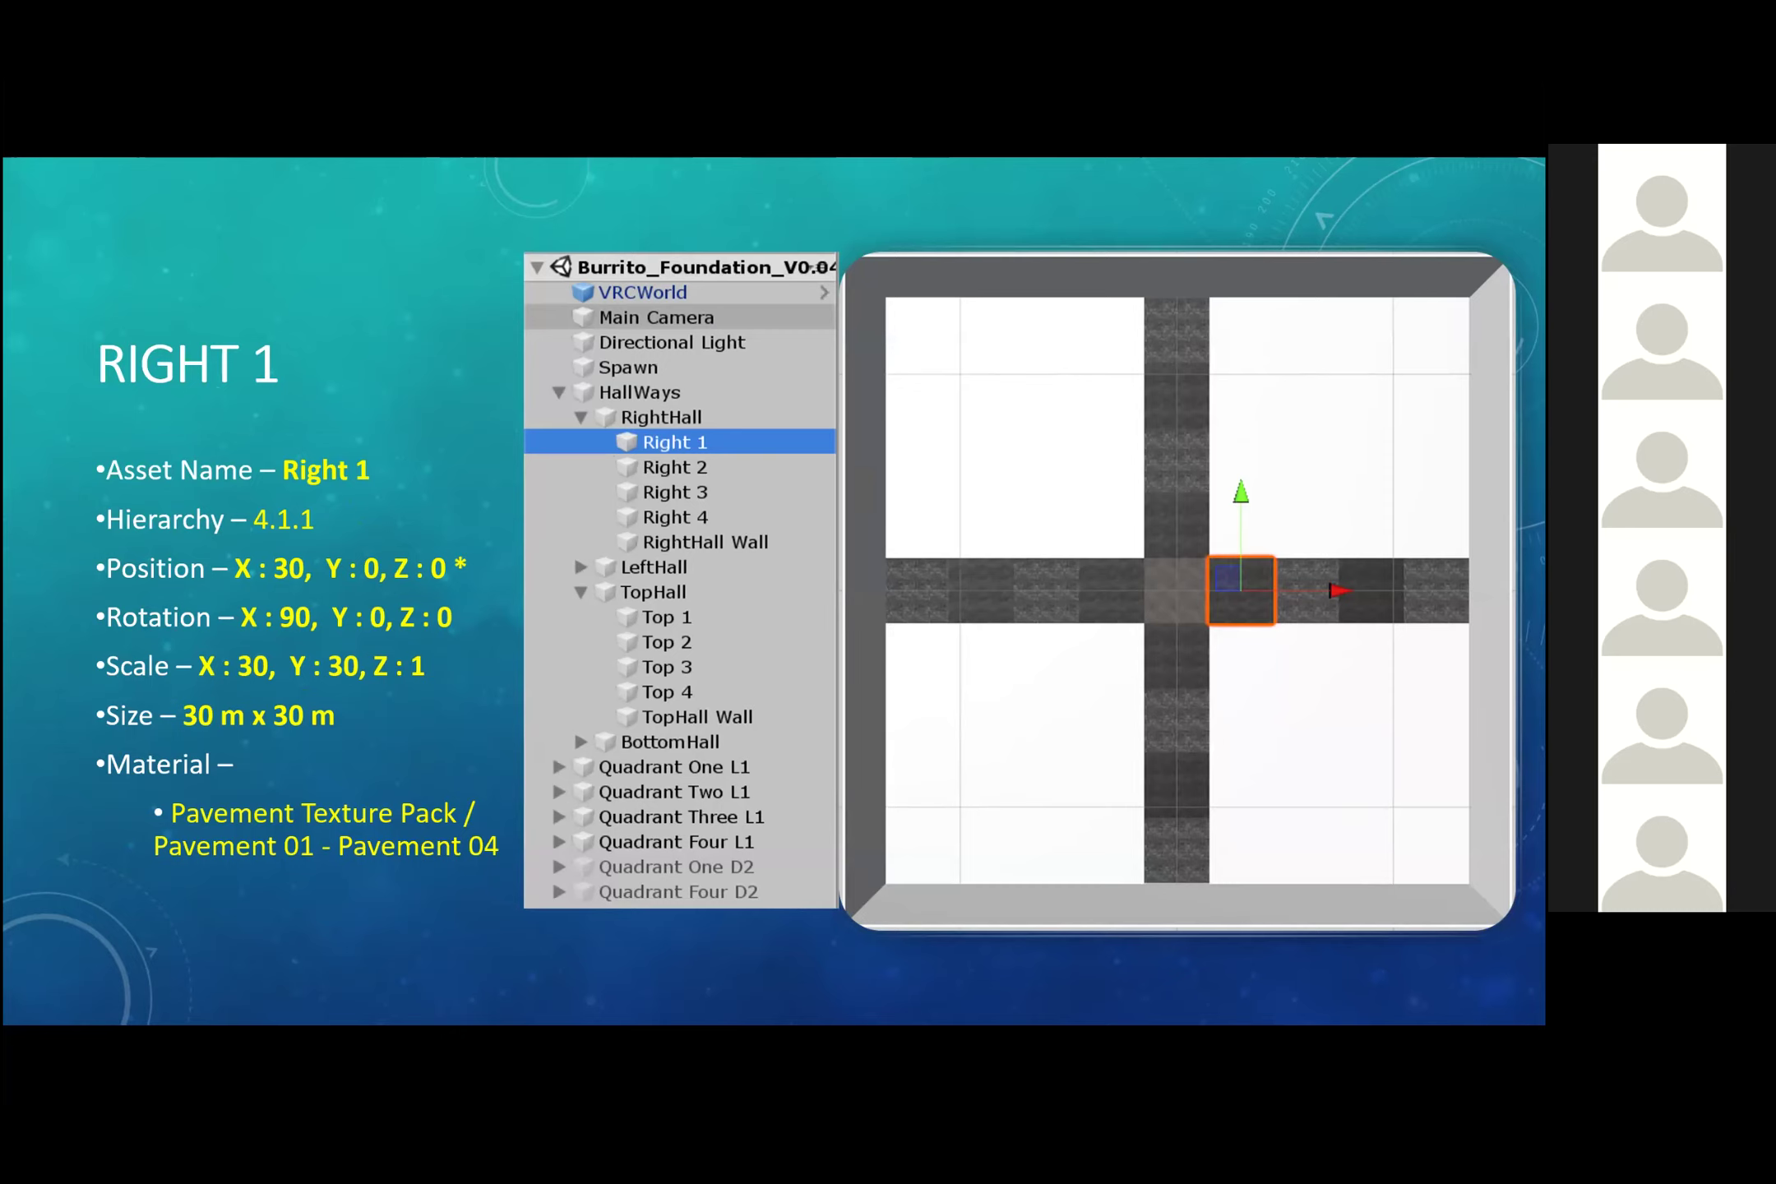
# - Go back through the slides to the coordinate grid map to review the spawn, hallways, walls and quadrants Q1 to Q4
pyautogui.press('Left')
pyautogui.press('Left')
pyautogui.press('Left')
pyautogui.press('Left')
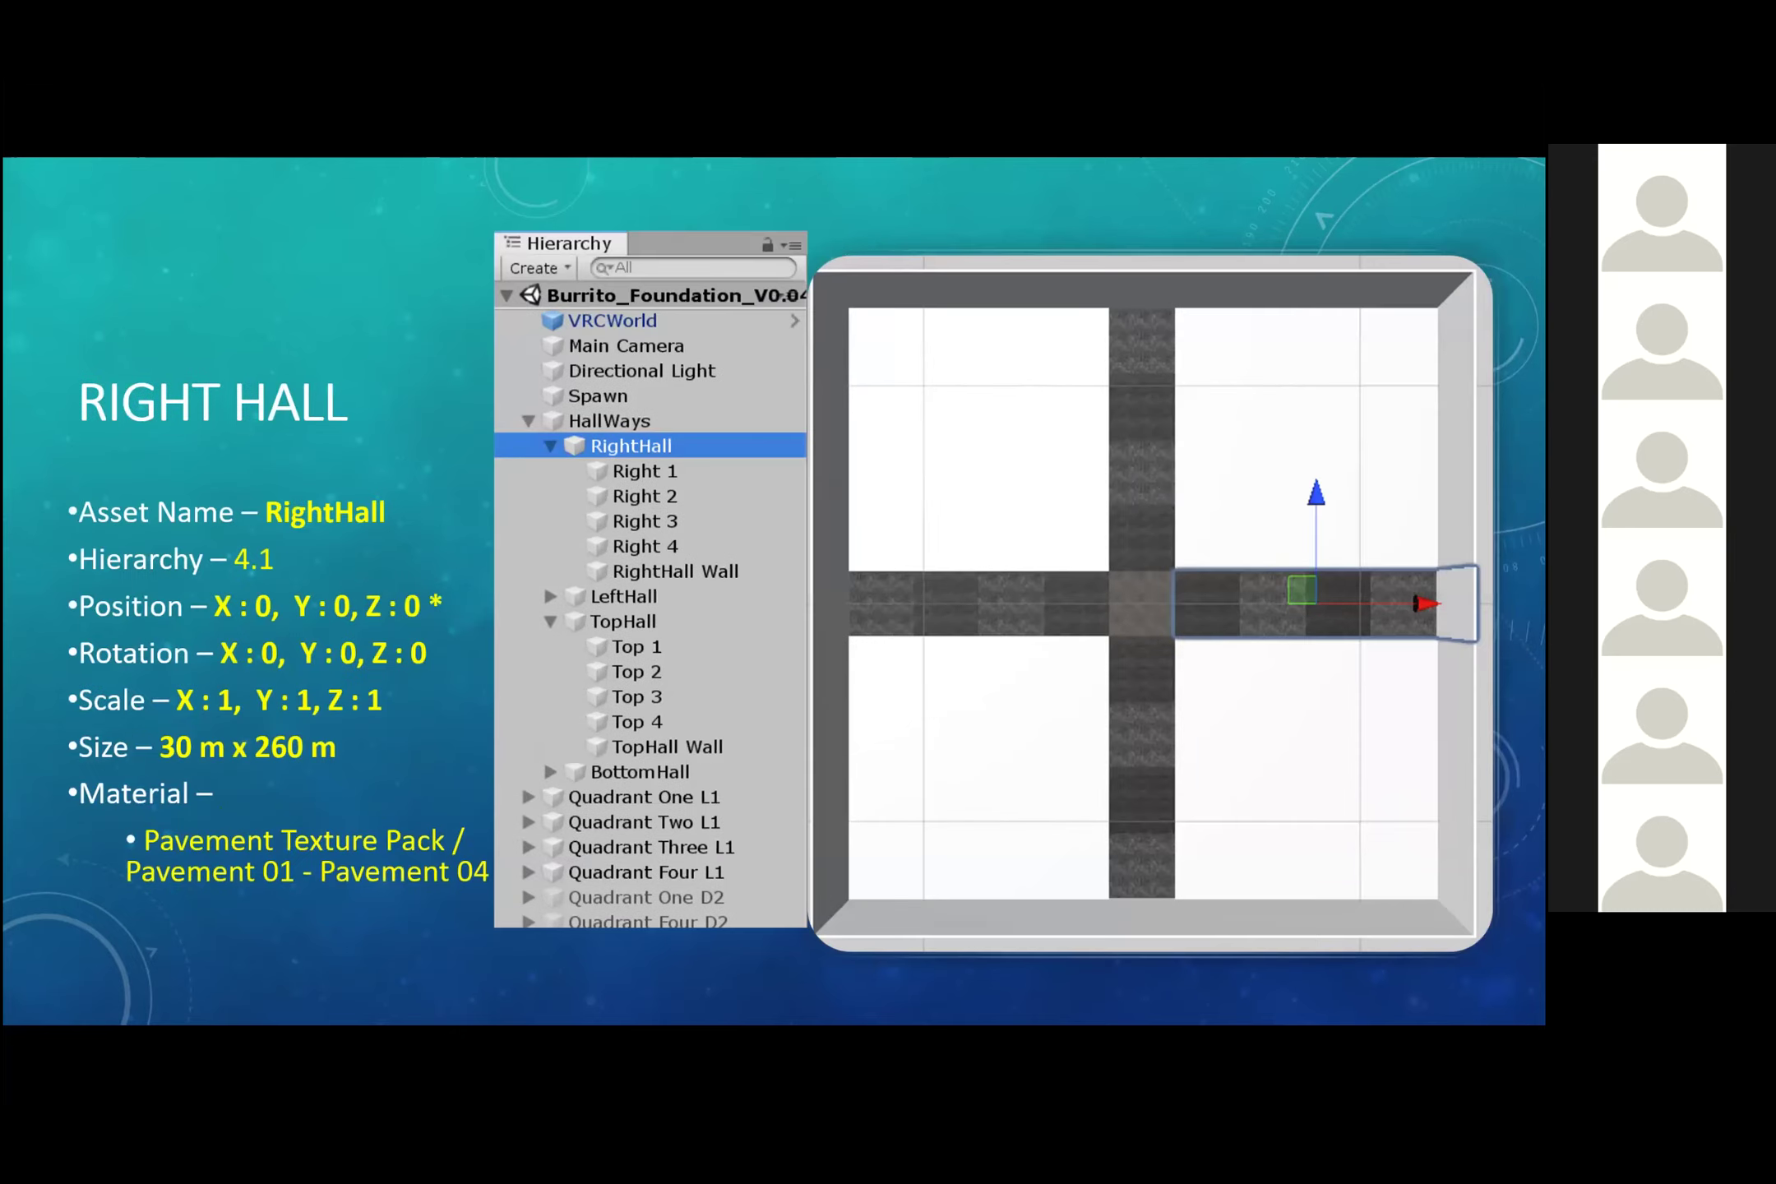
pyautogui.press('Left')
pyautogui.press('Left')
pyautogui.press('Left')
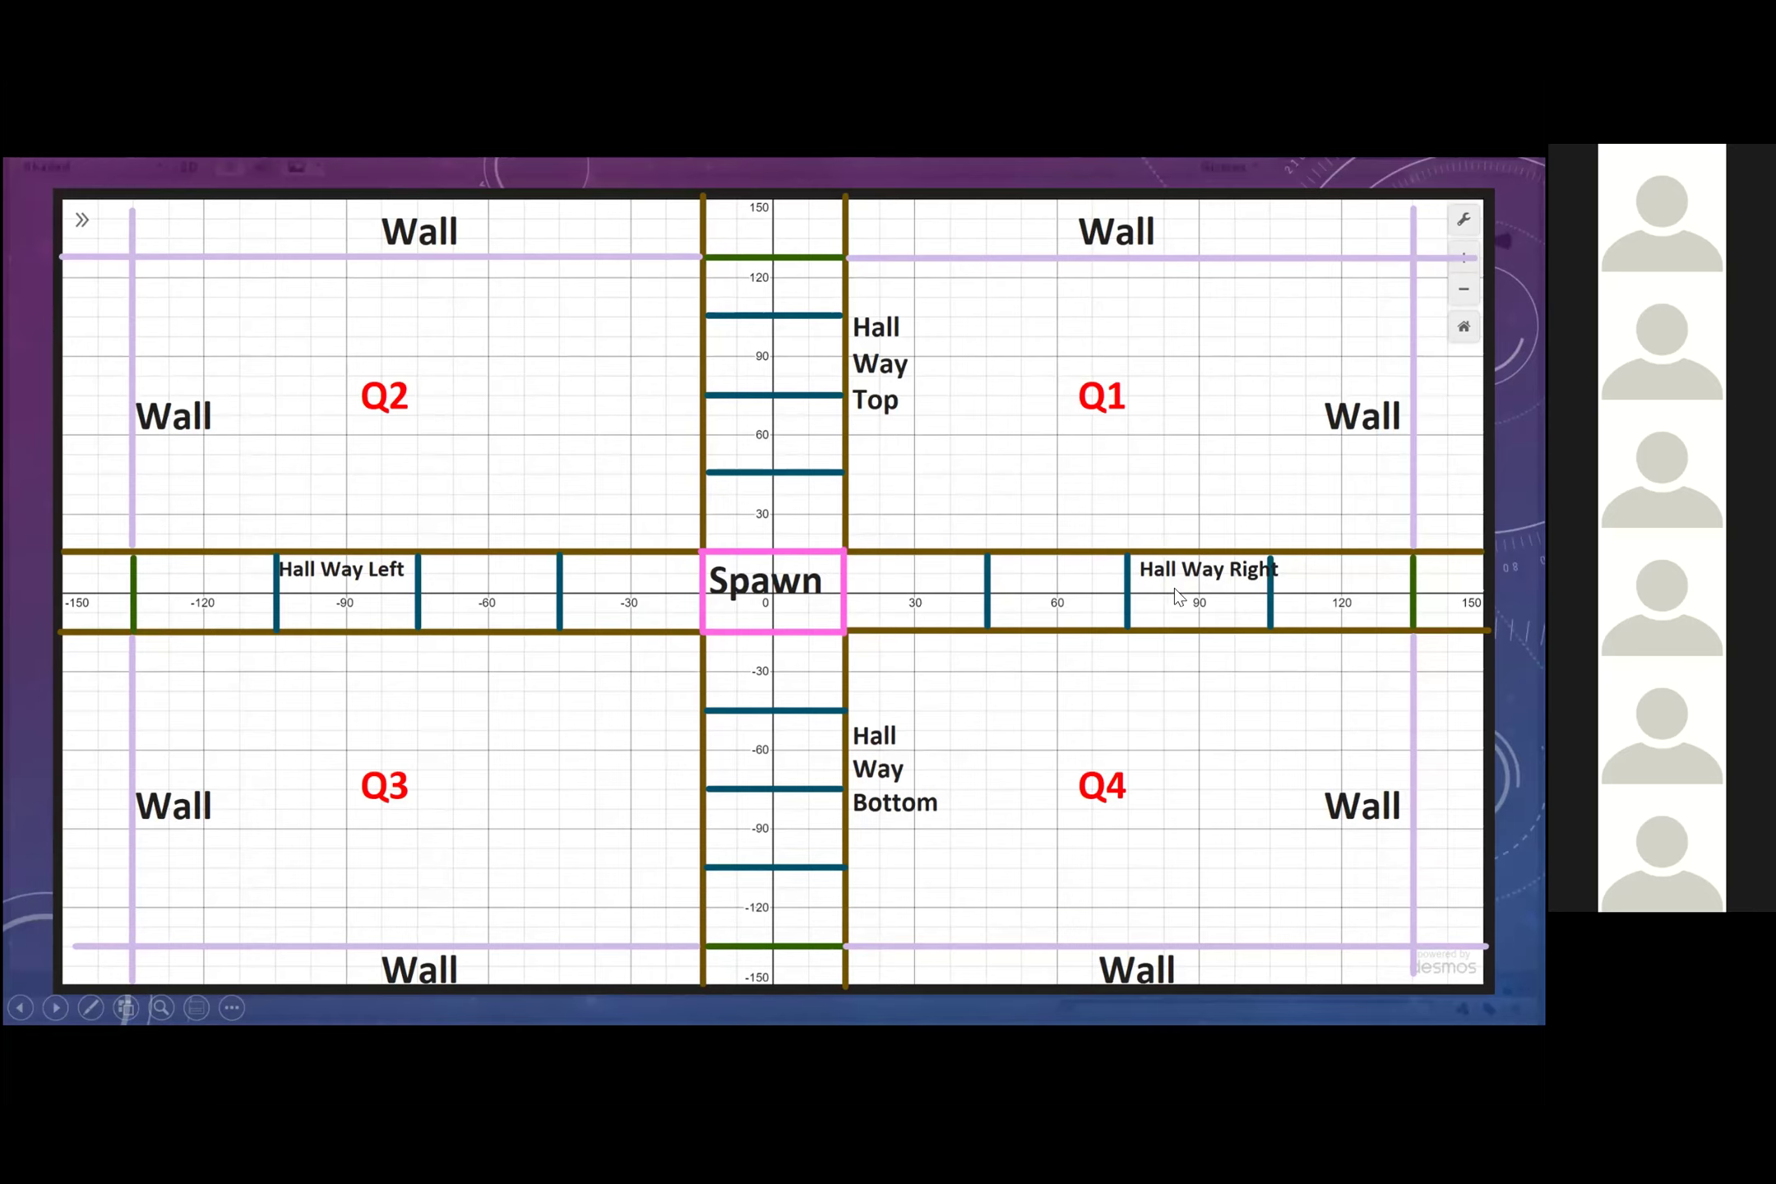
# - Advance the slide show from the grid map to the Right Hall Wall slide
pyautogui.click(727, 785)
pyautogui.click(726, 778)
pyautogui.click(726, 778)
pyautogui.click(726, 779)
pyautogui.click(726, 779)
pyautogui.click(725, 779)
pyautogui.press('Right')
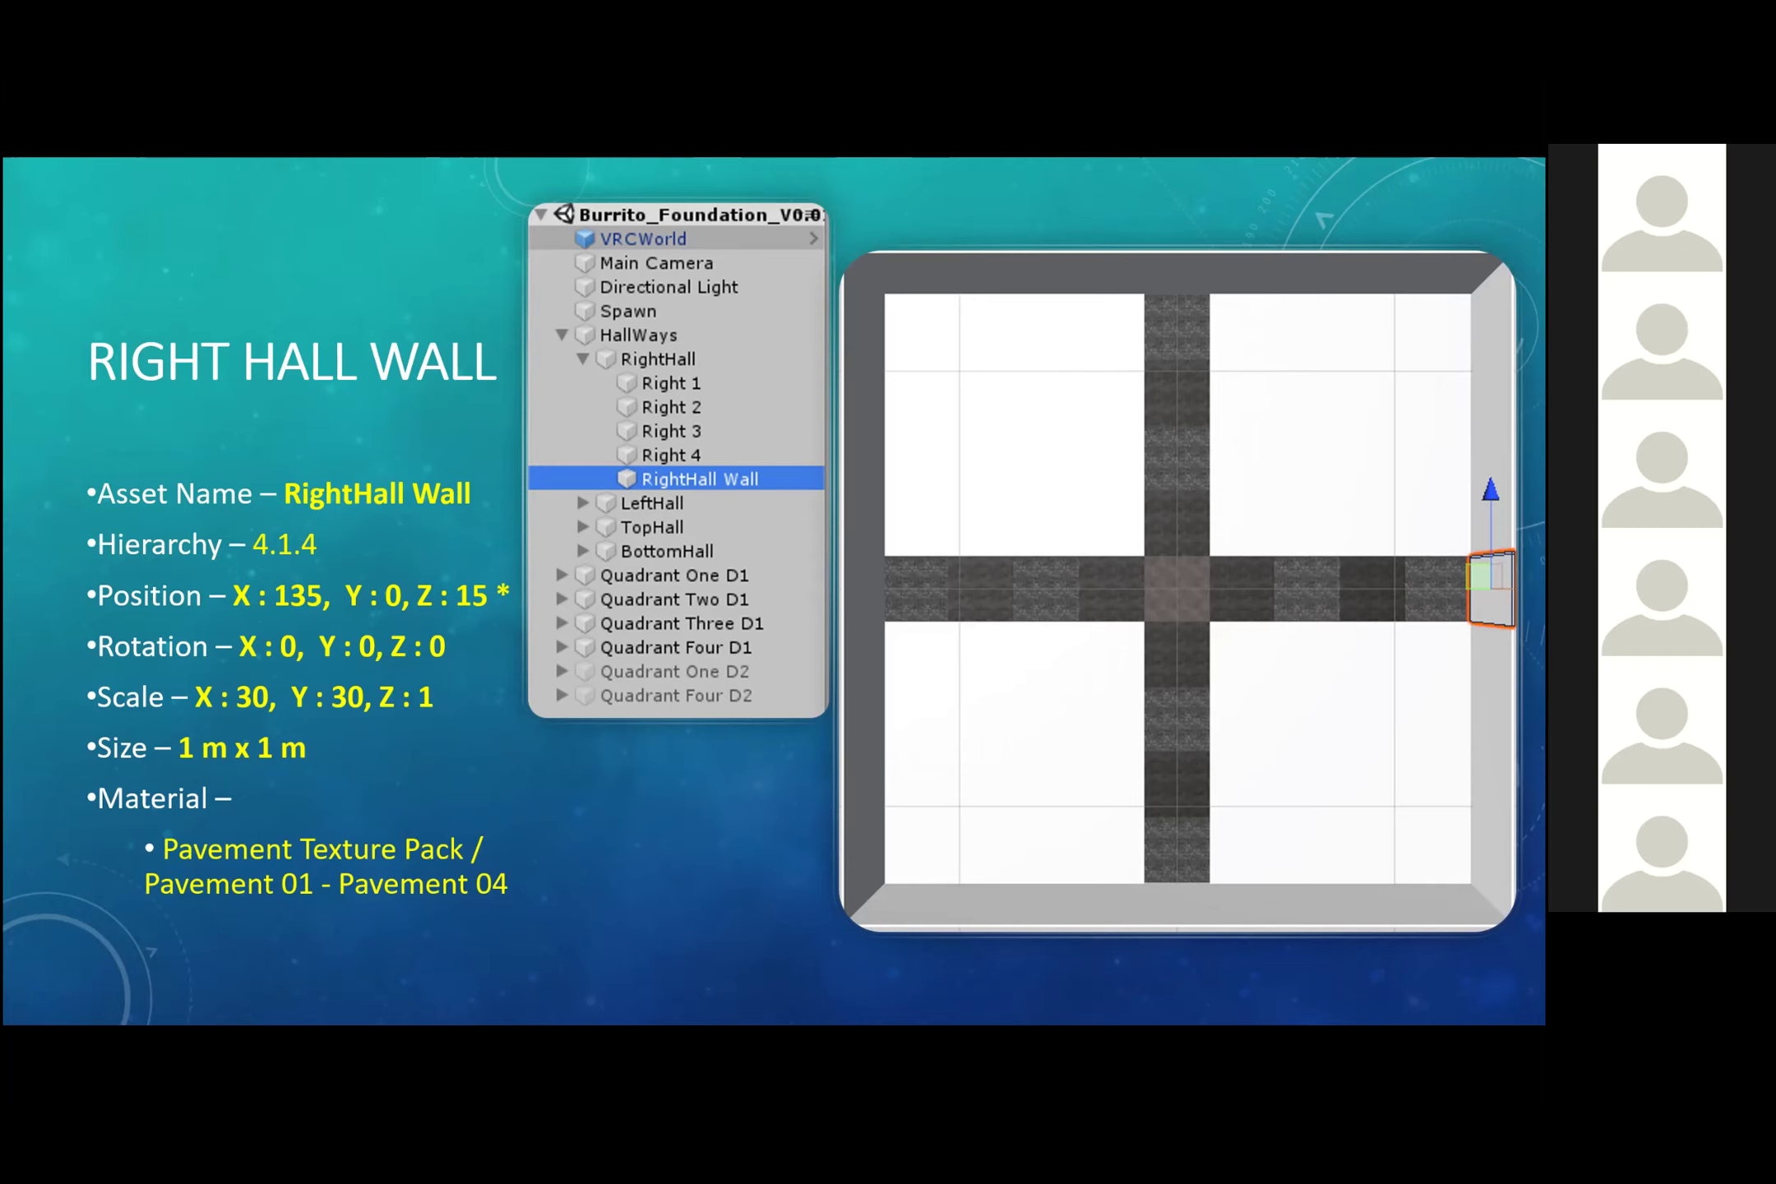
# - Present the Quadrant One L1, Top Right Floor 1, Floor 1, right wall and Quadrant One Floor slides
pyautogui.press('Right')
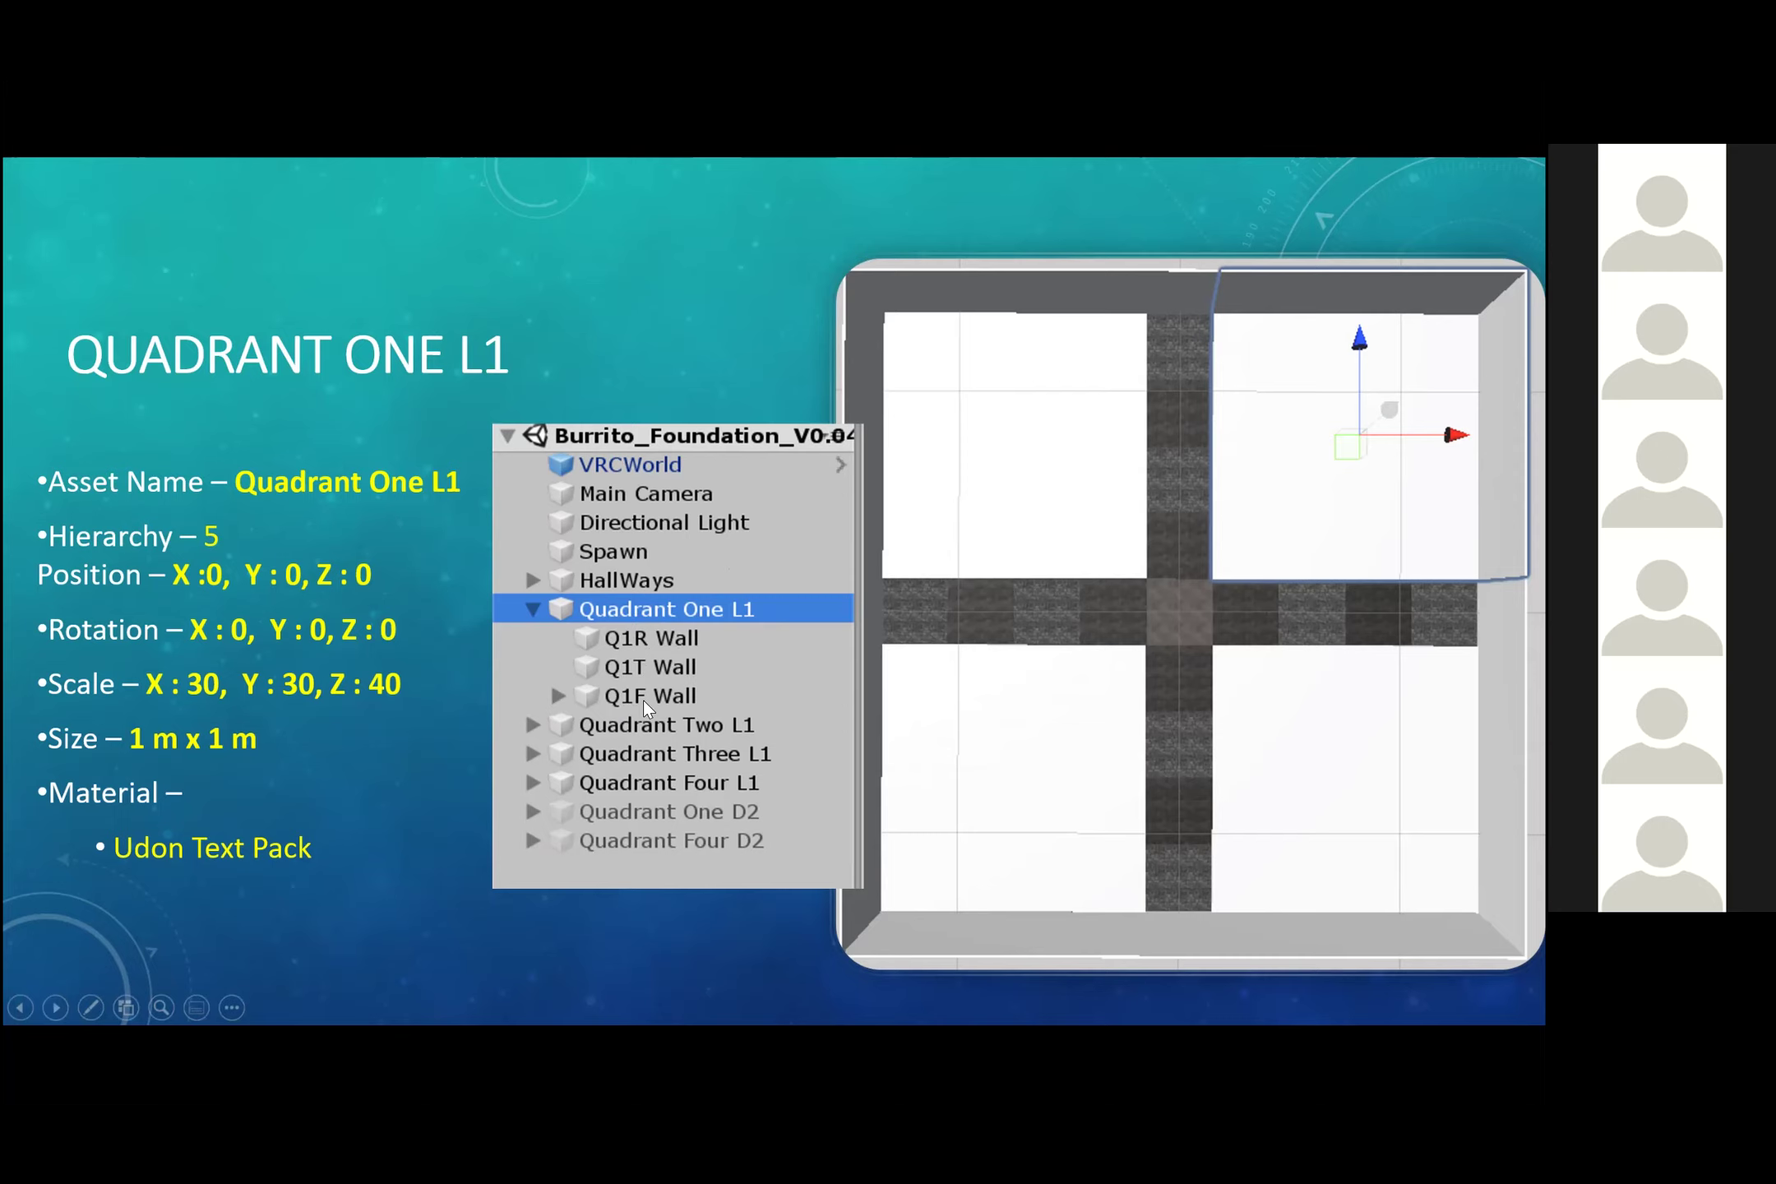
pyautogui.press('Right')
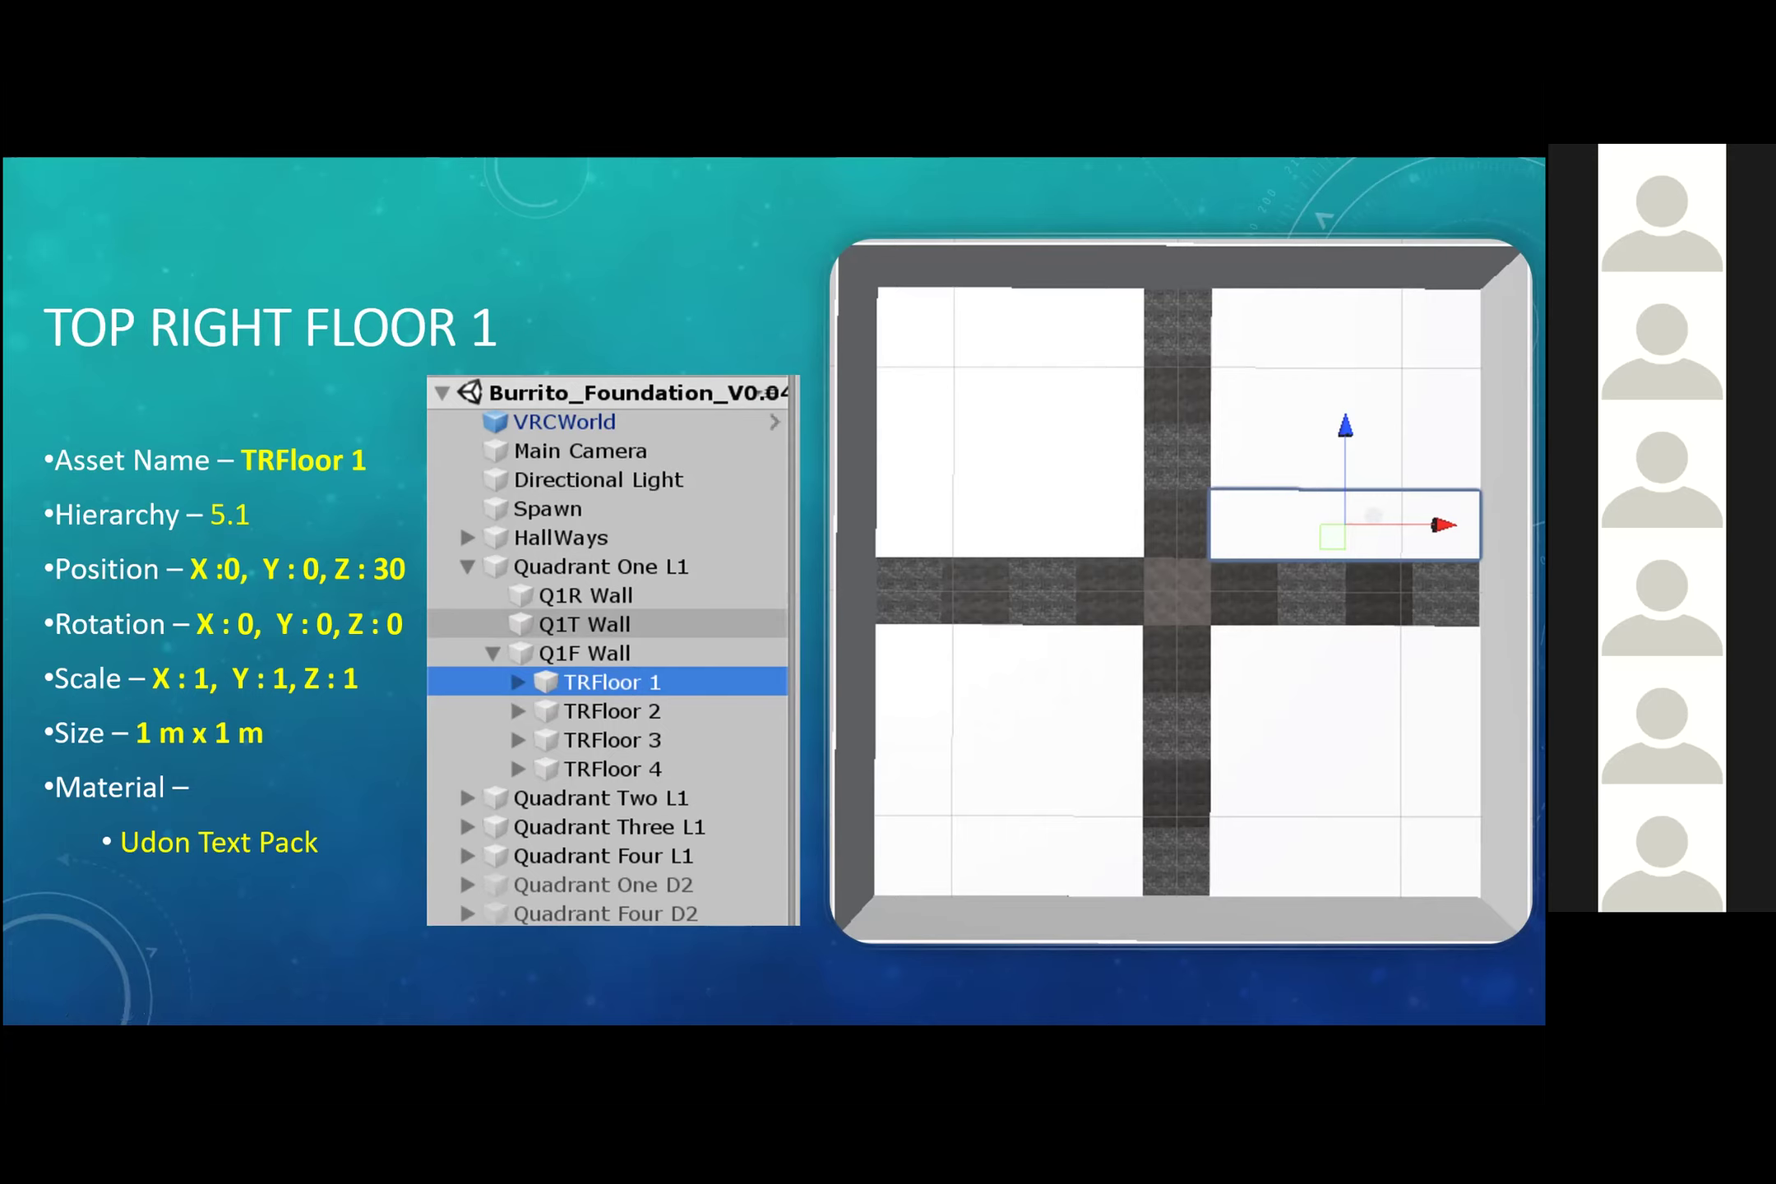
pyautogui.press('Right')
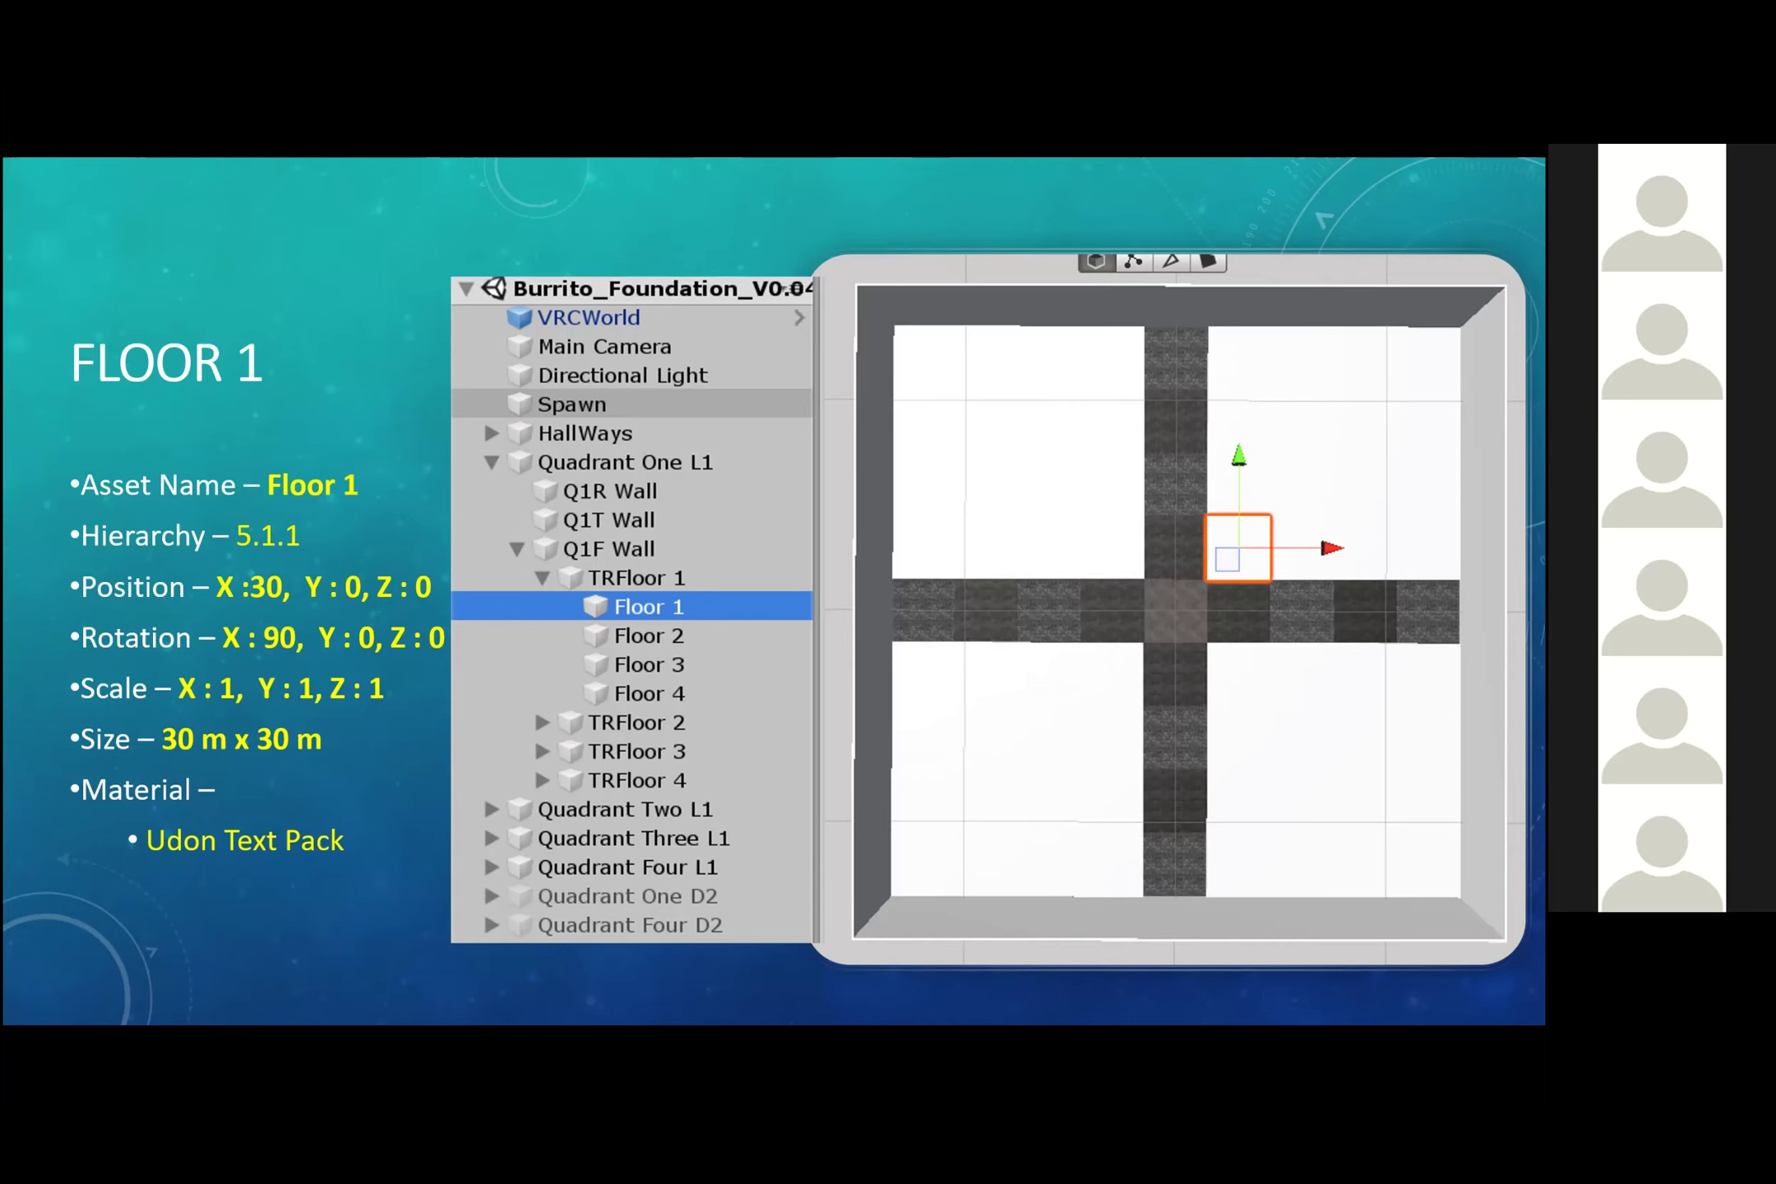
pyautogui.press('Right')
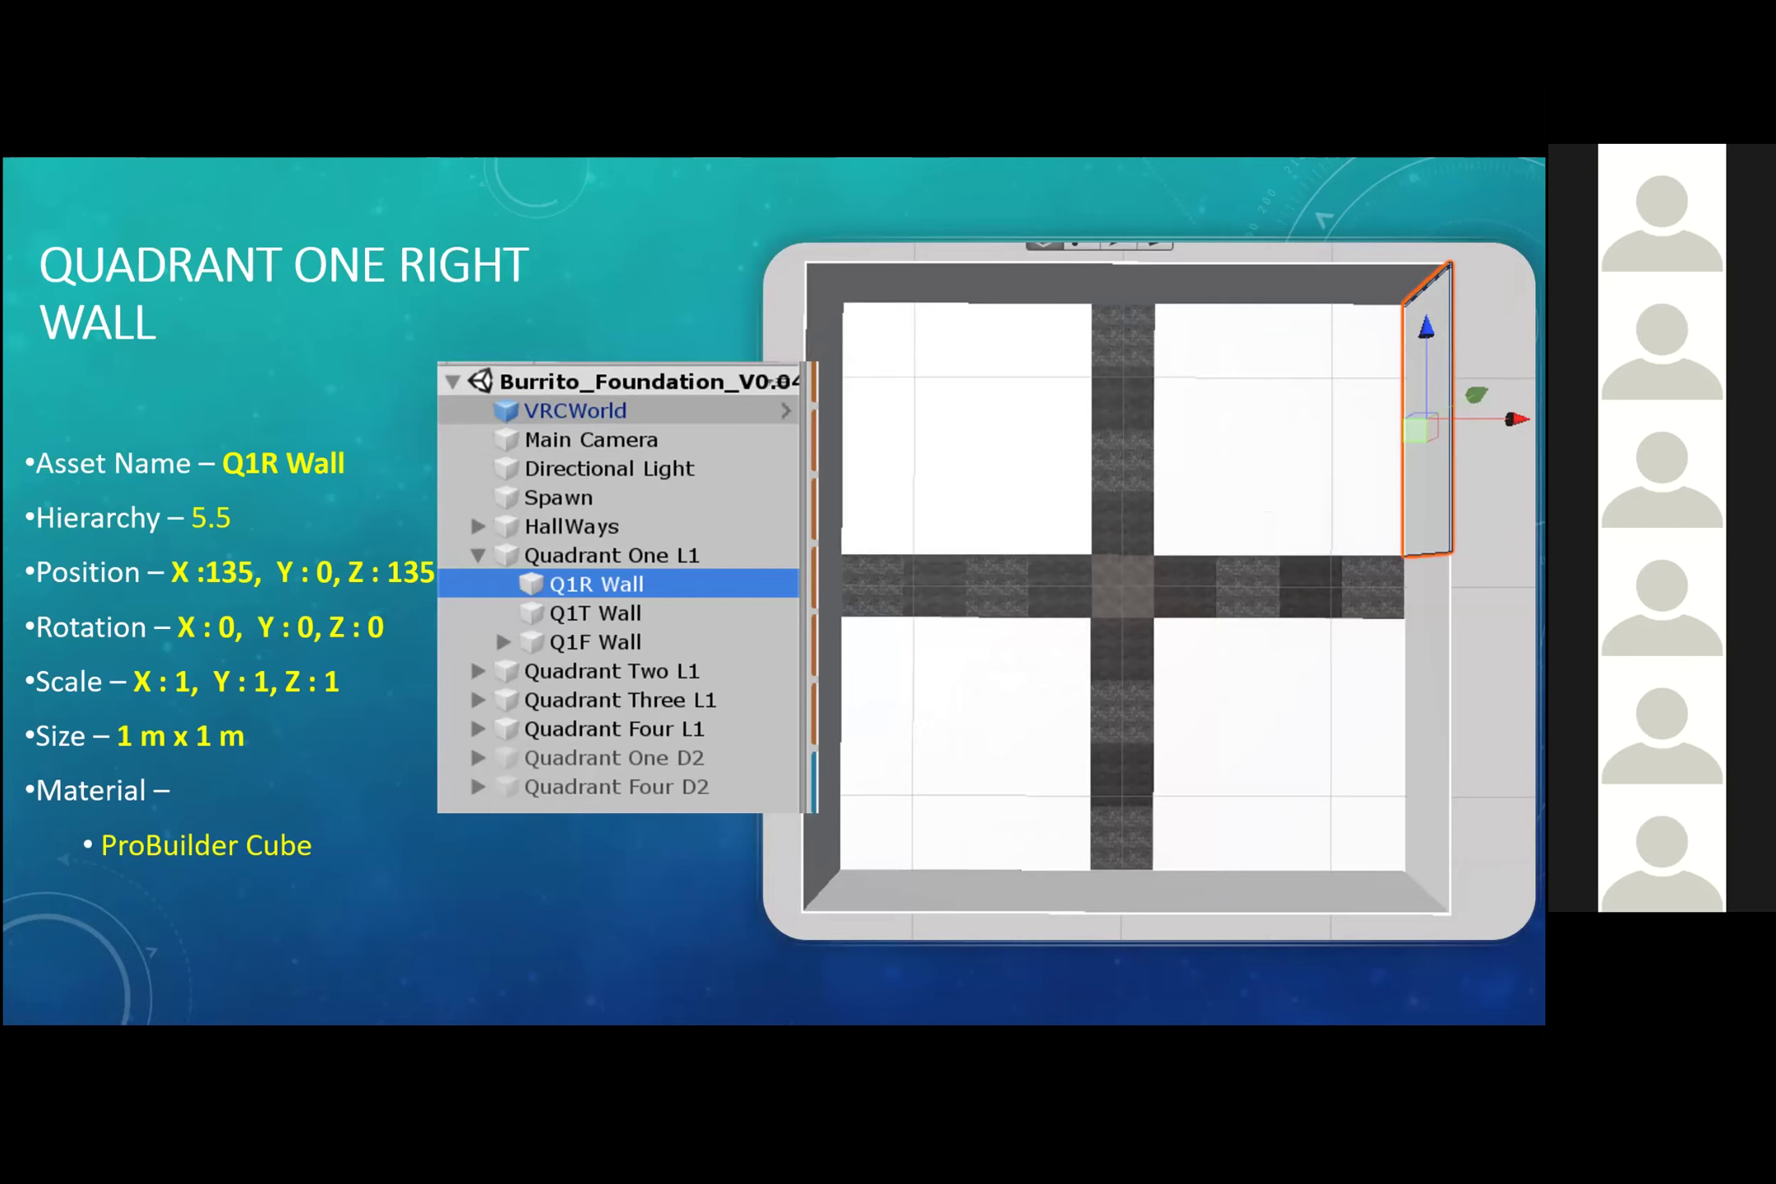
pyautogui.press('Right')
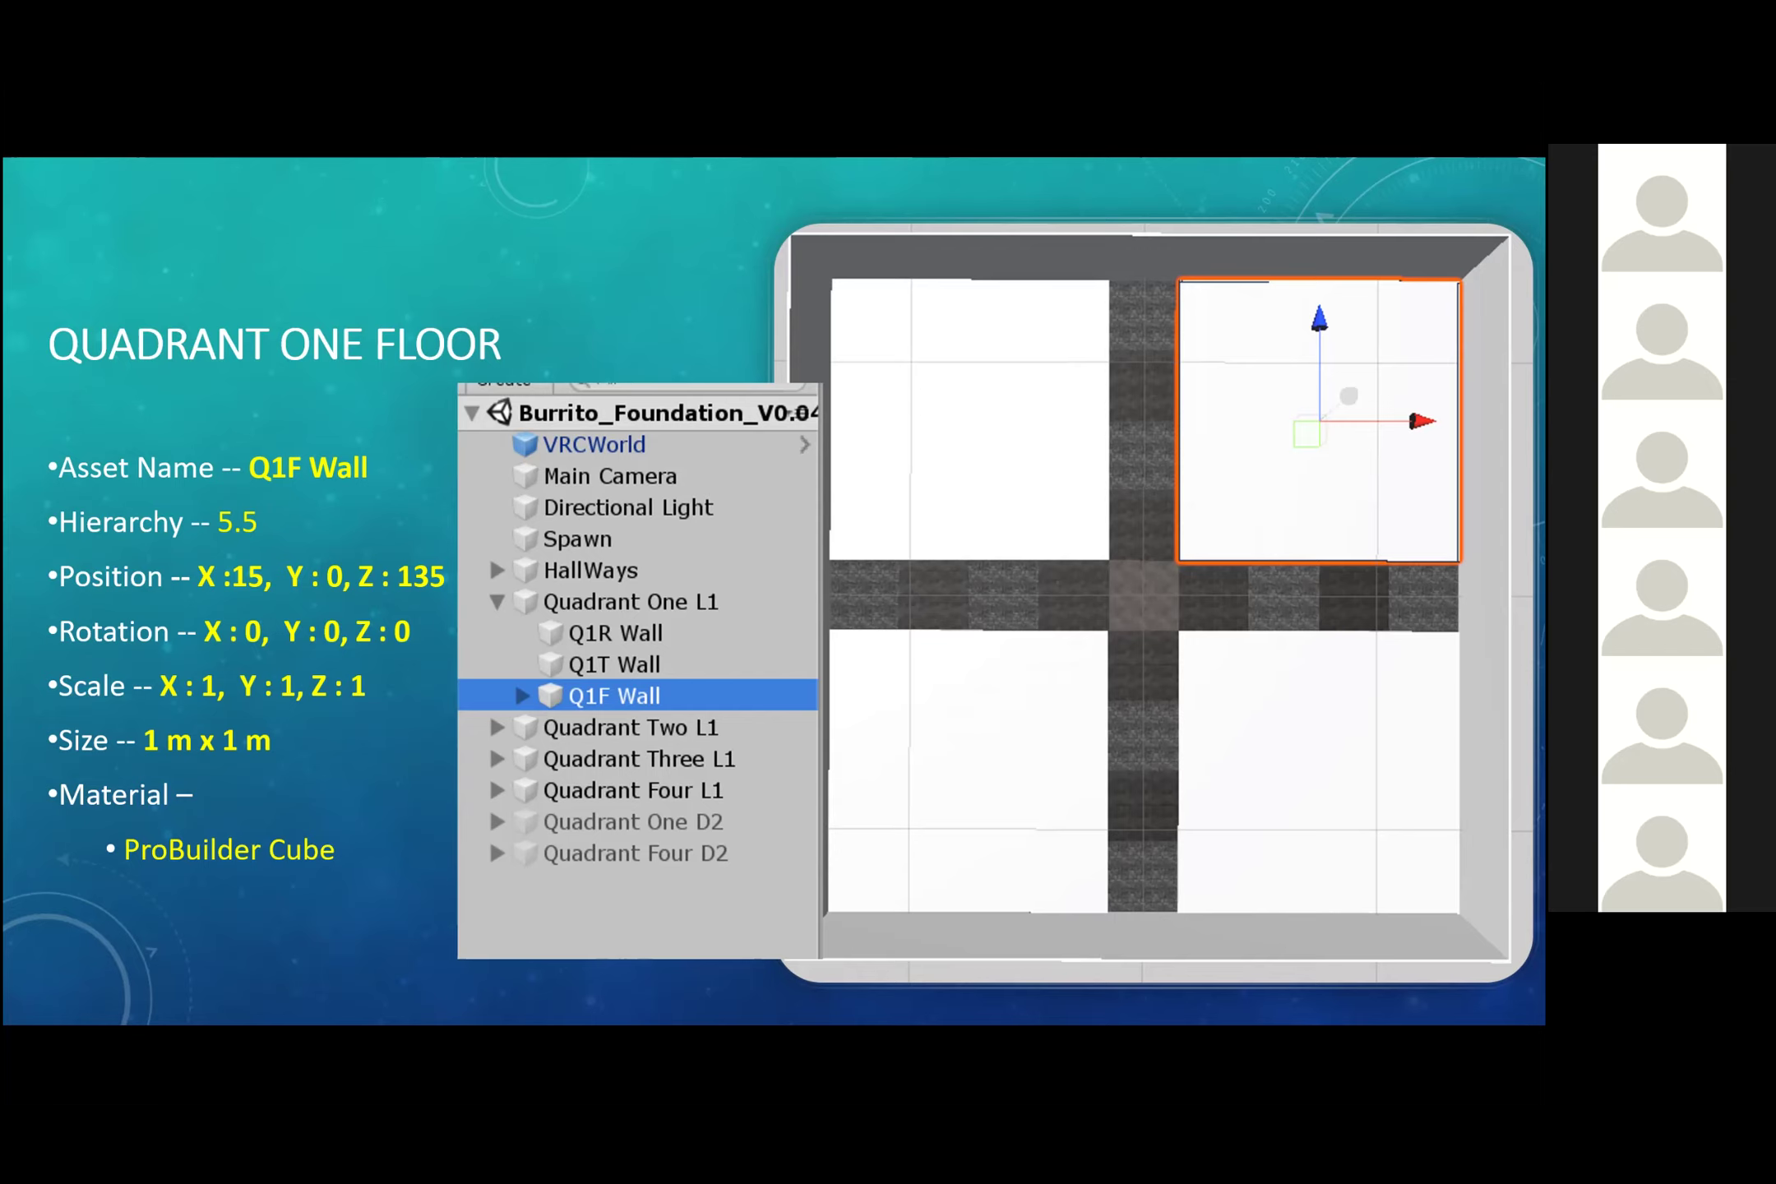
pyautogui.press('Right')
pyautogui.press('Left')
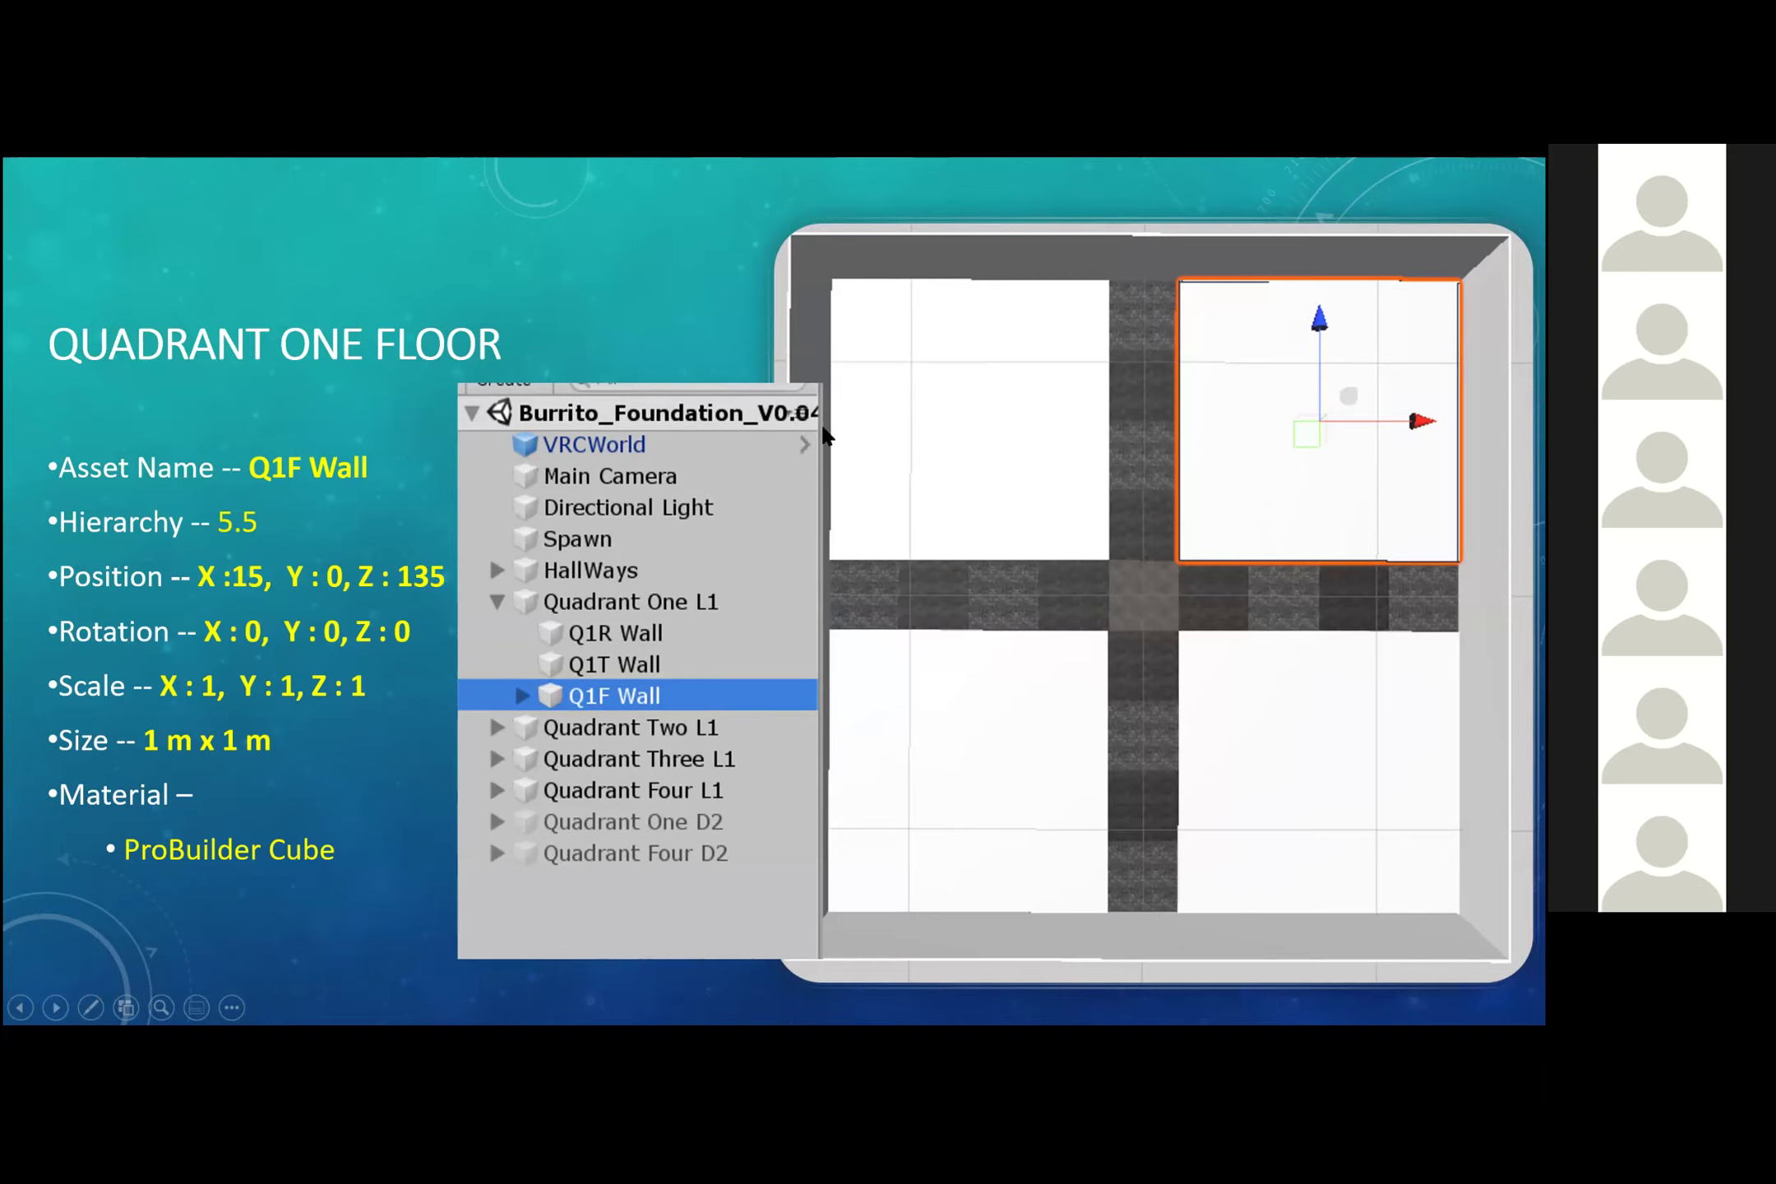
# - End the slide show, switch to Unity and examine Quadrant One L1 from several angles with the Hierarchy and ProBuilder areas widened
pyautogui.press('Escape')
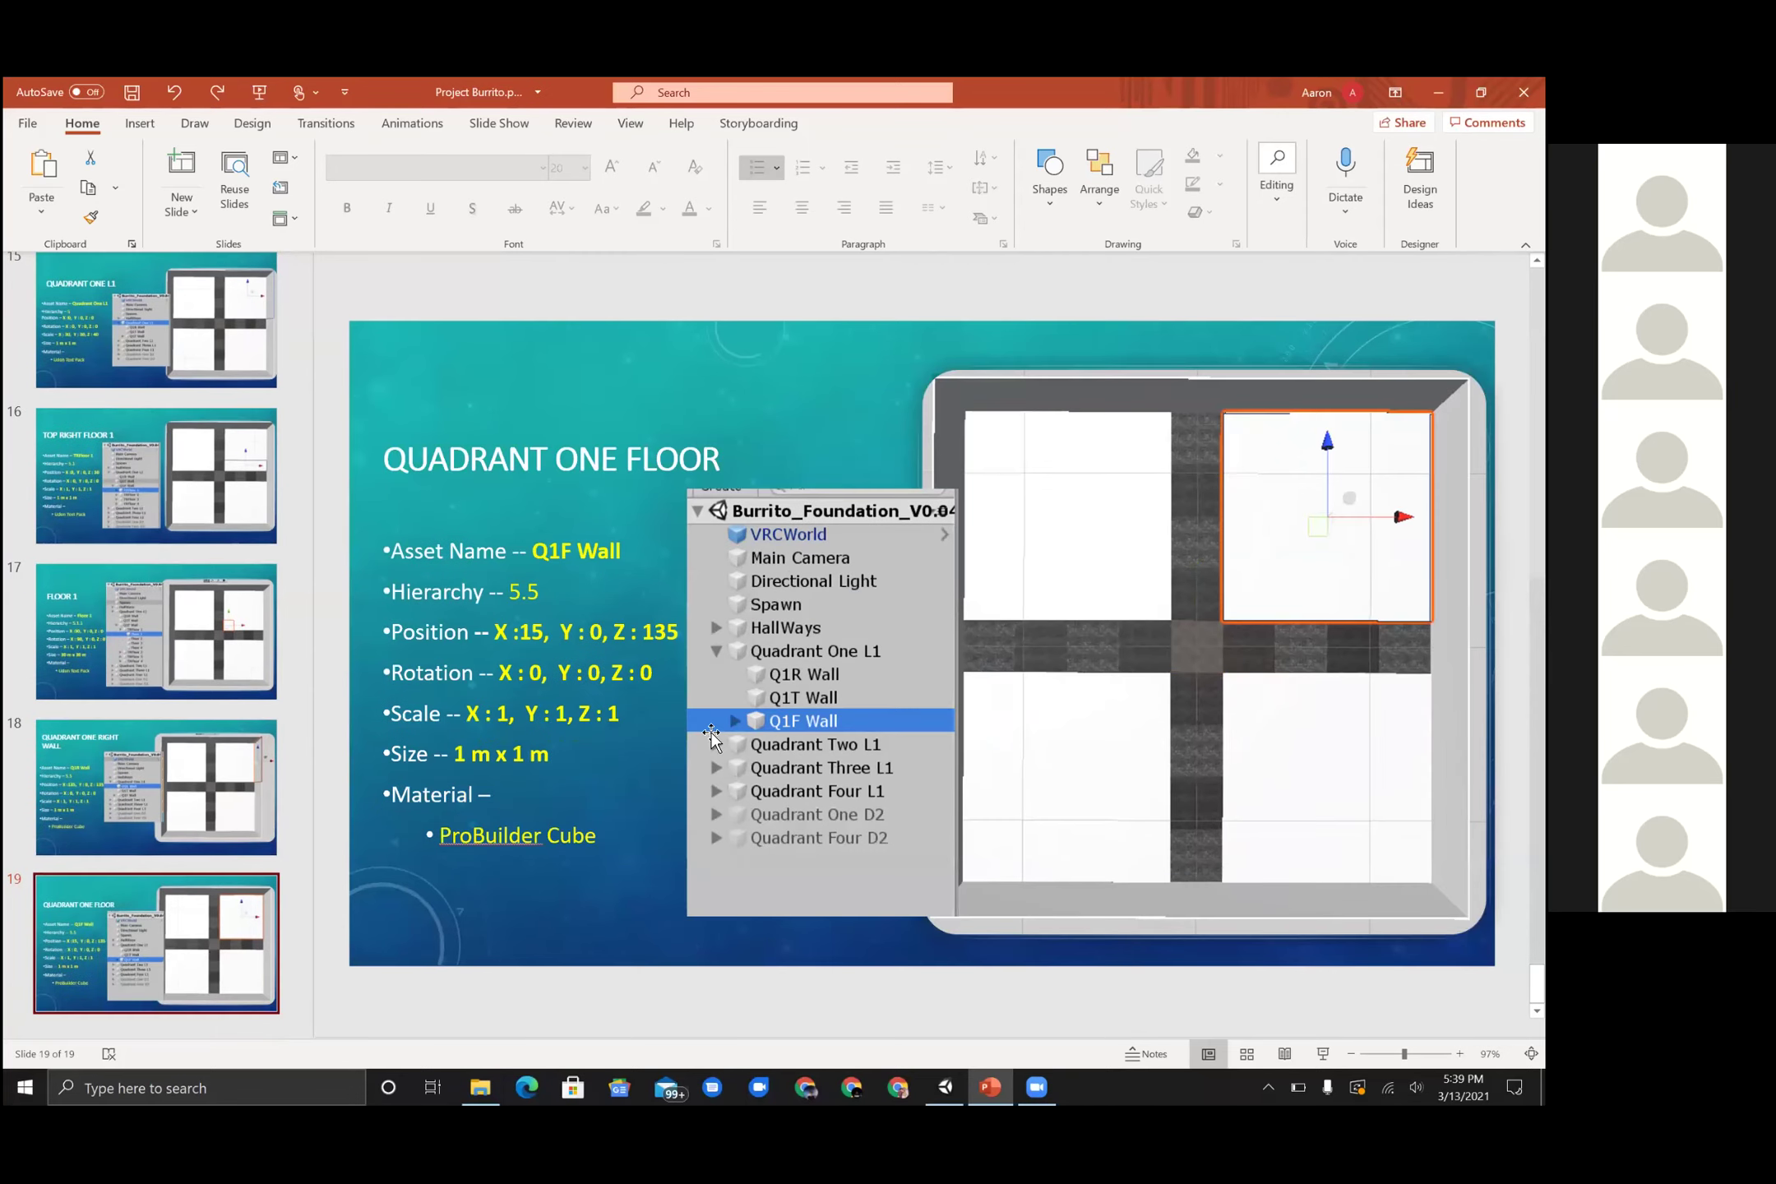
pyautogui.click(943, 1086)
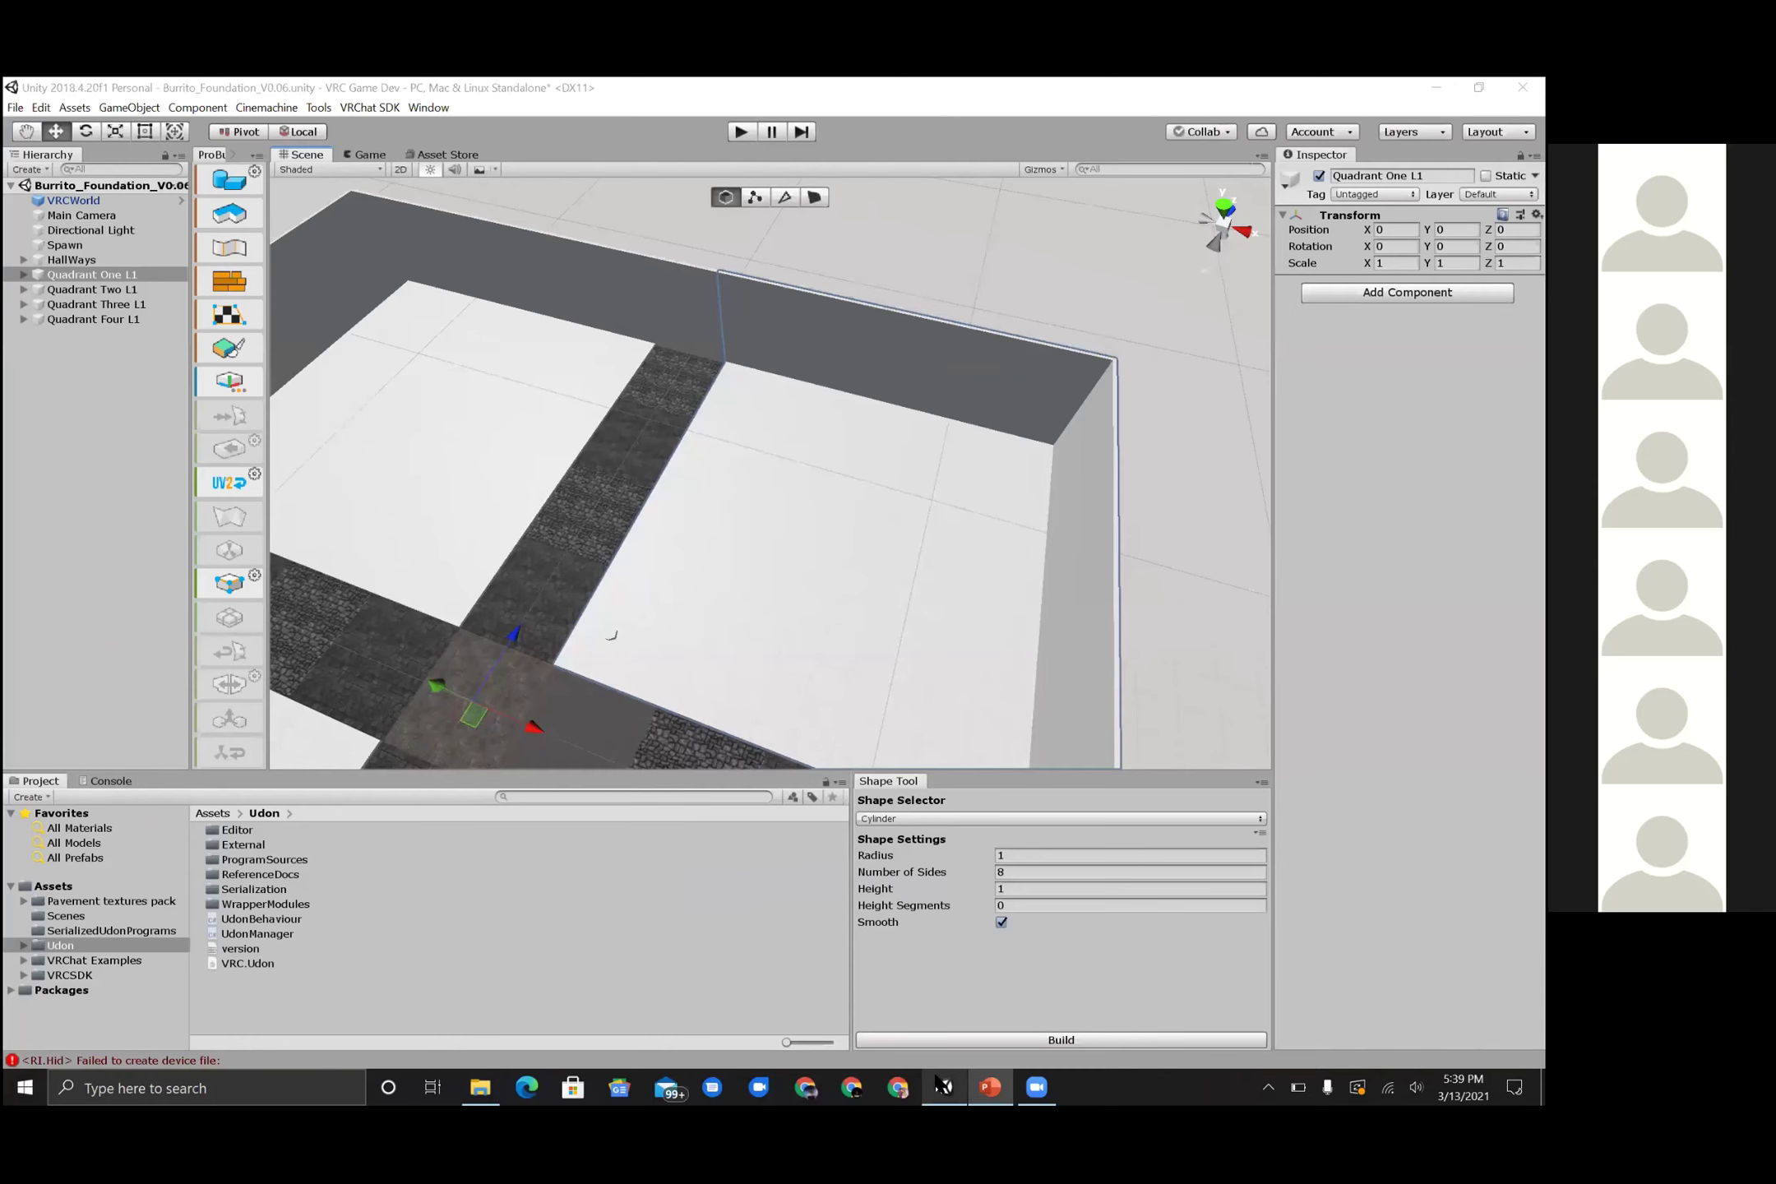
pyautogui.moveTo(190, 270); pyautogui.dragTo(227, 272)
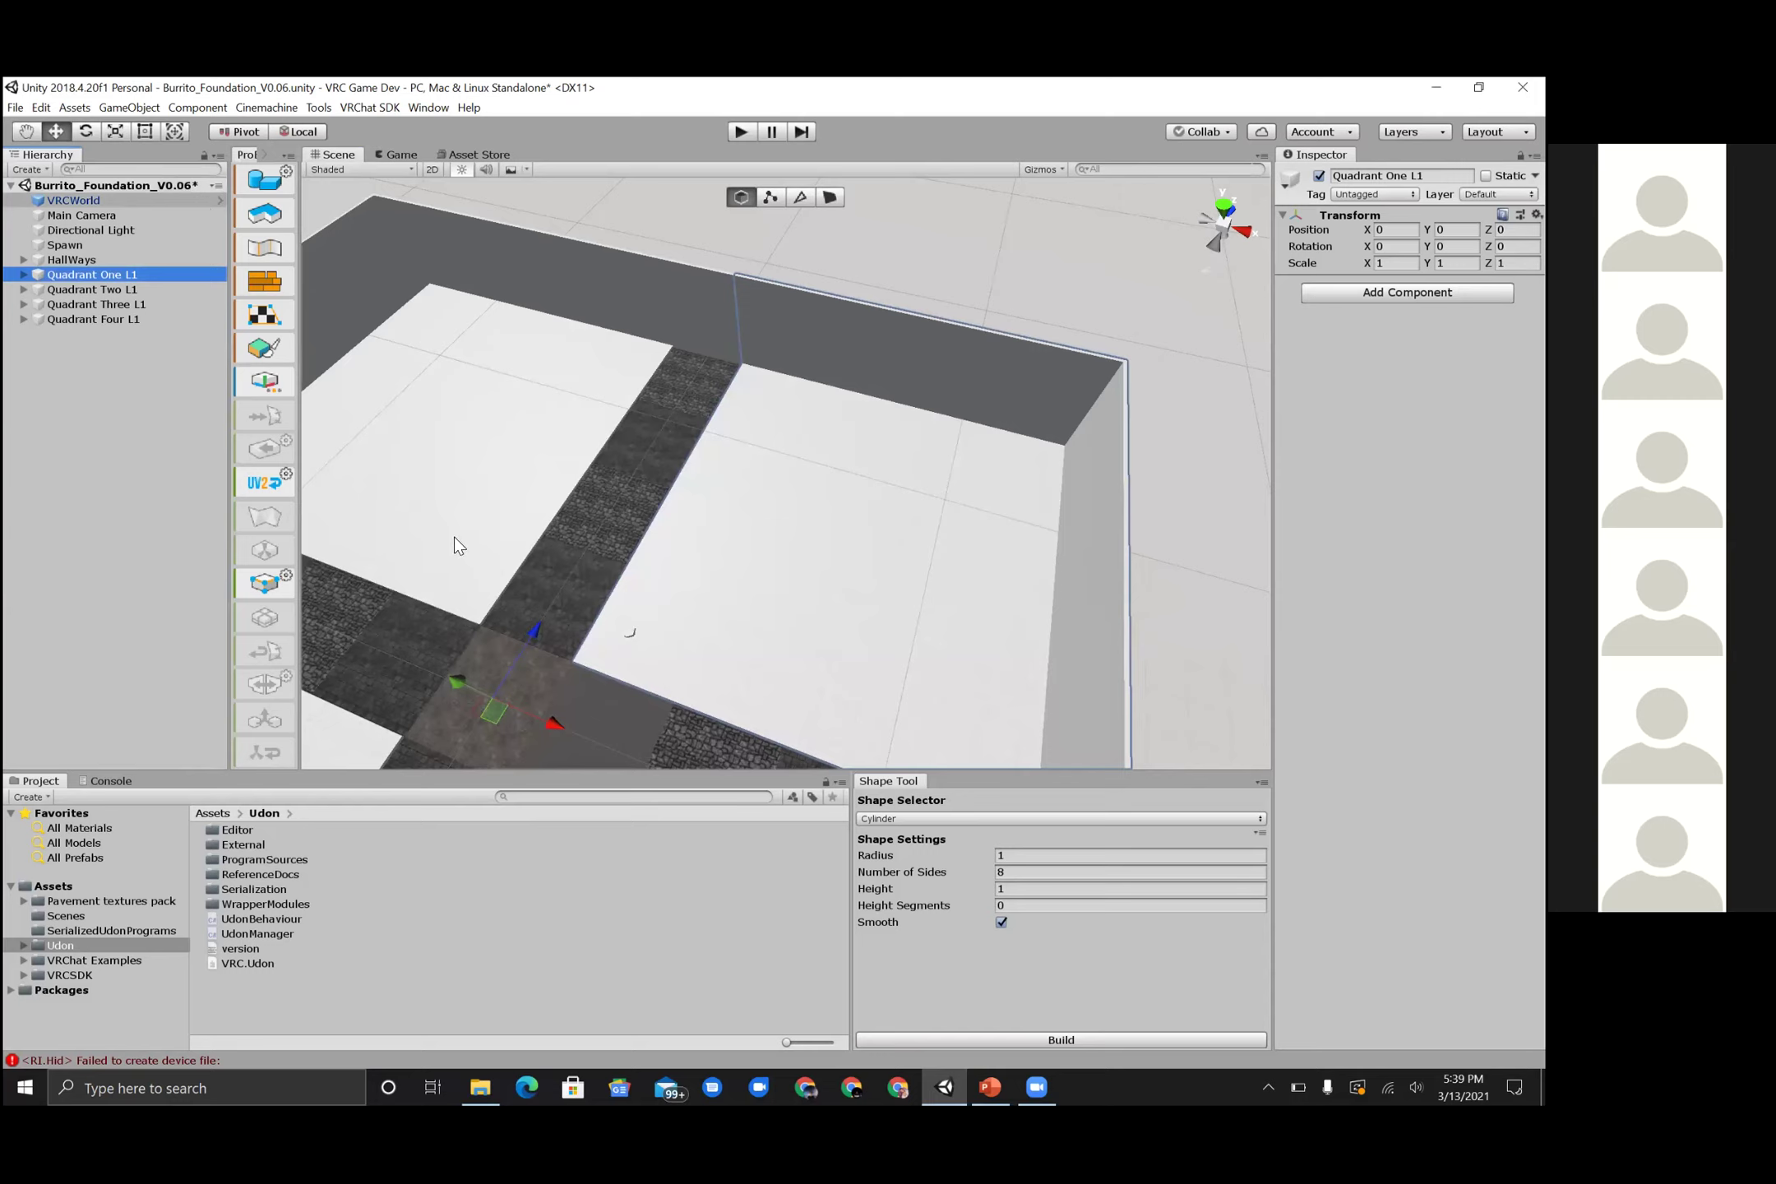
pyautogui.press('alt')
pyautogui.keyDown('alt'); pyautogui.moveTo(872, 579); pyautogui.dragTo(802, 421); pyautogui.keyUp('alt')
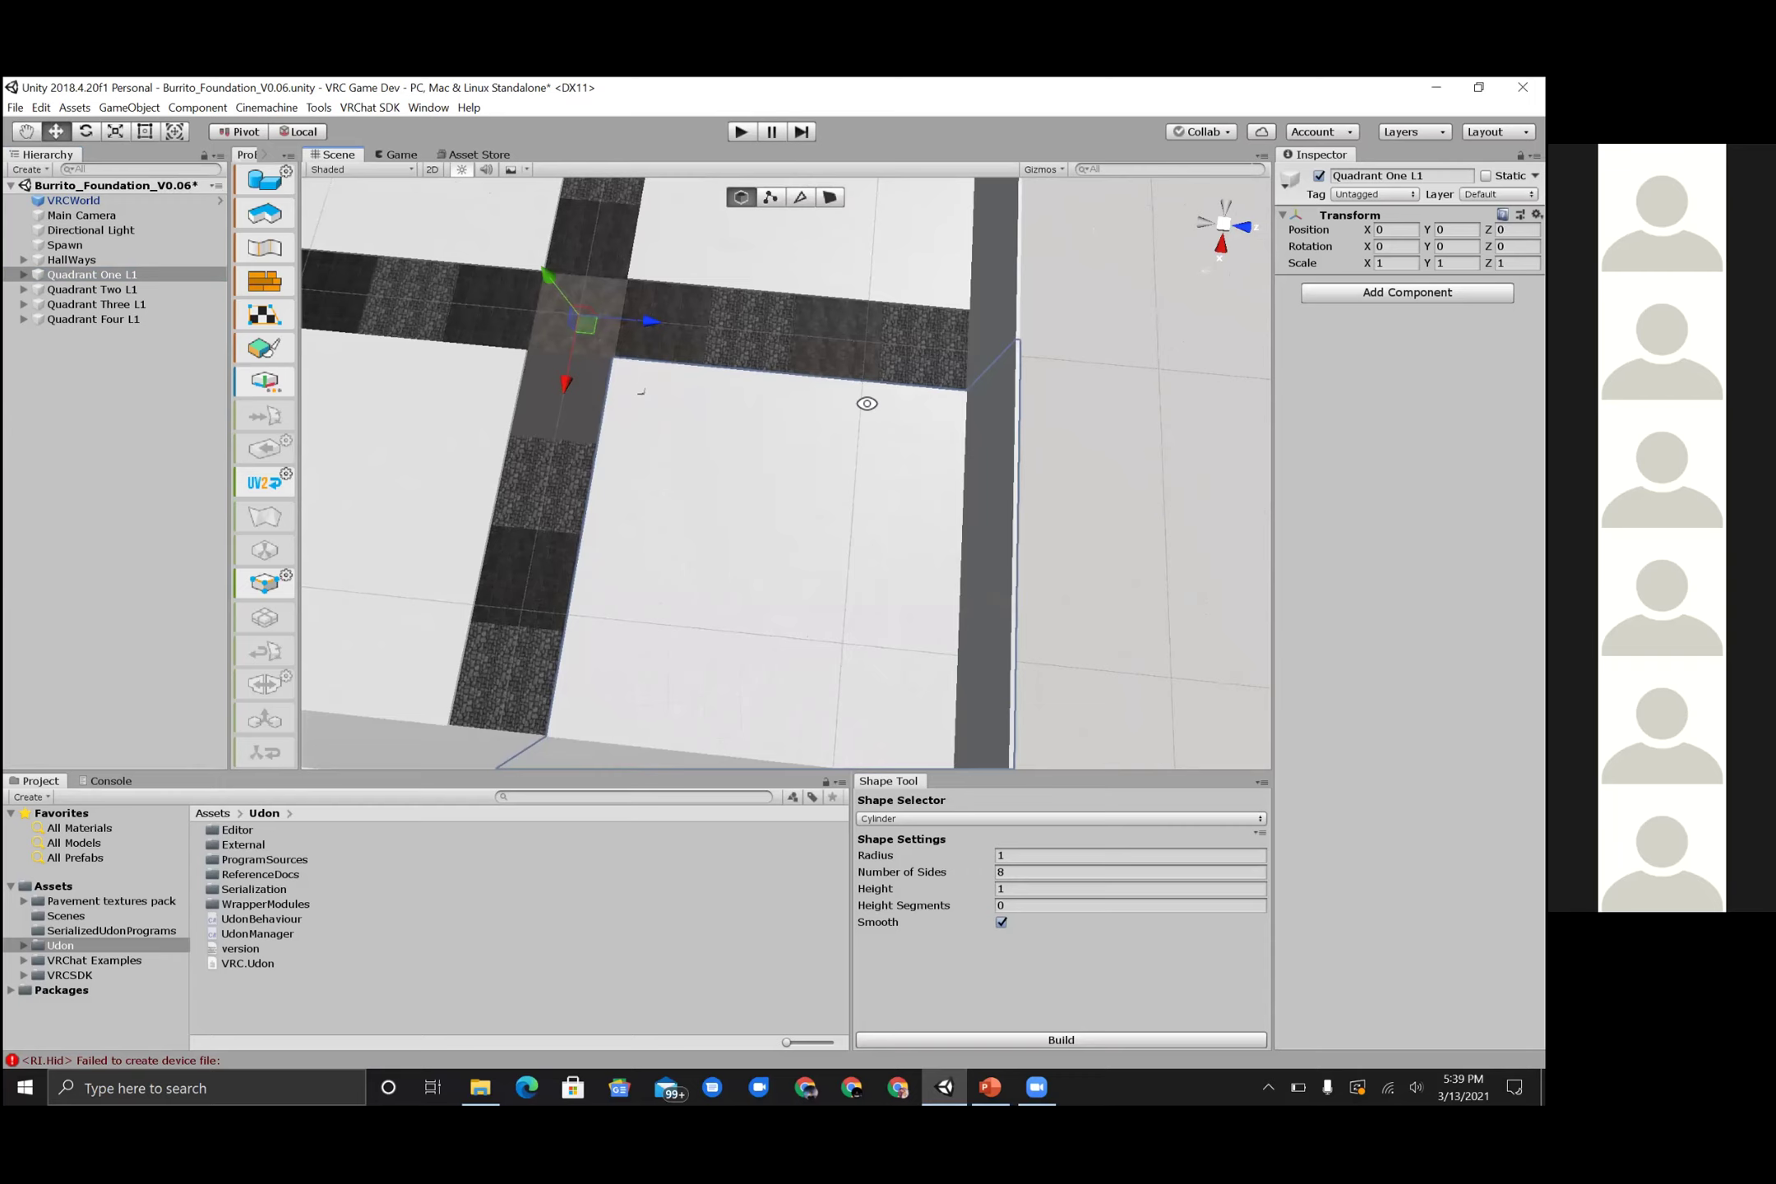
pyautogui.keyDown('alt'); pyautogui.moveTo(920, 502); pyautogui.dragTo(917, 612); pyautogui.keyUp('alt')
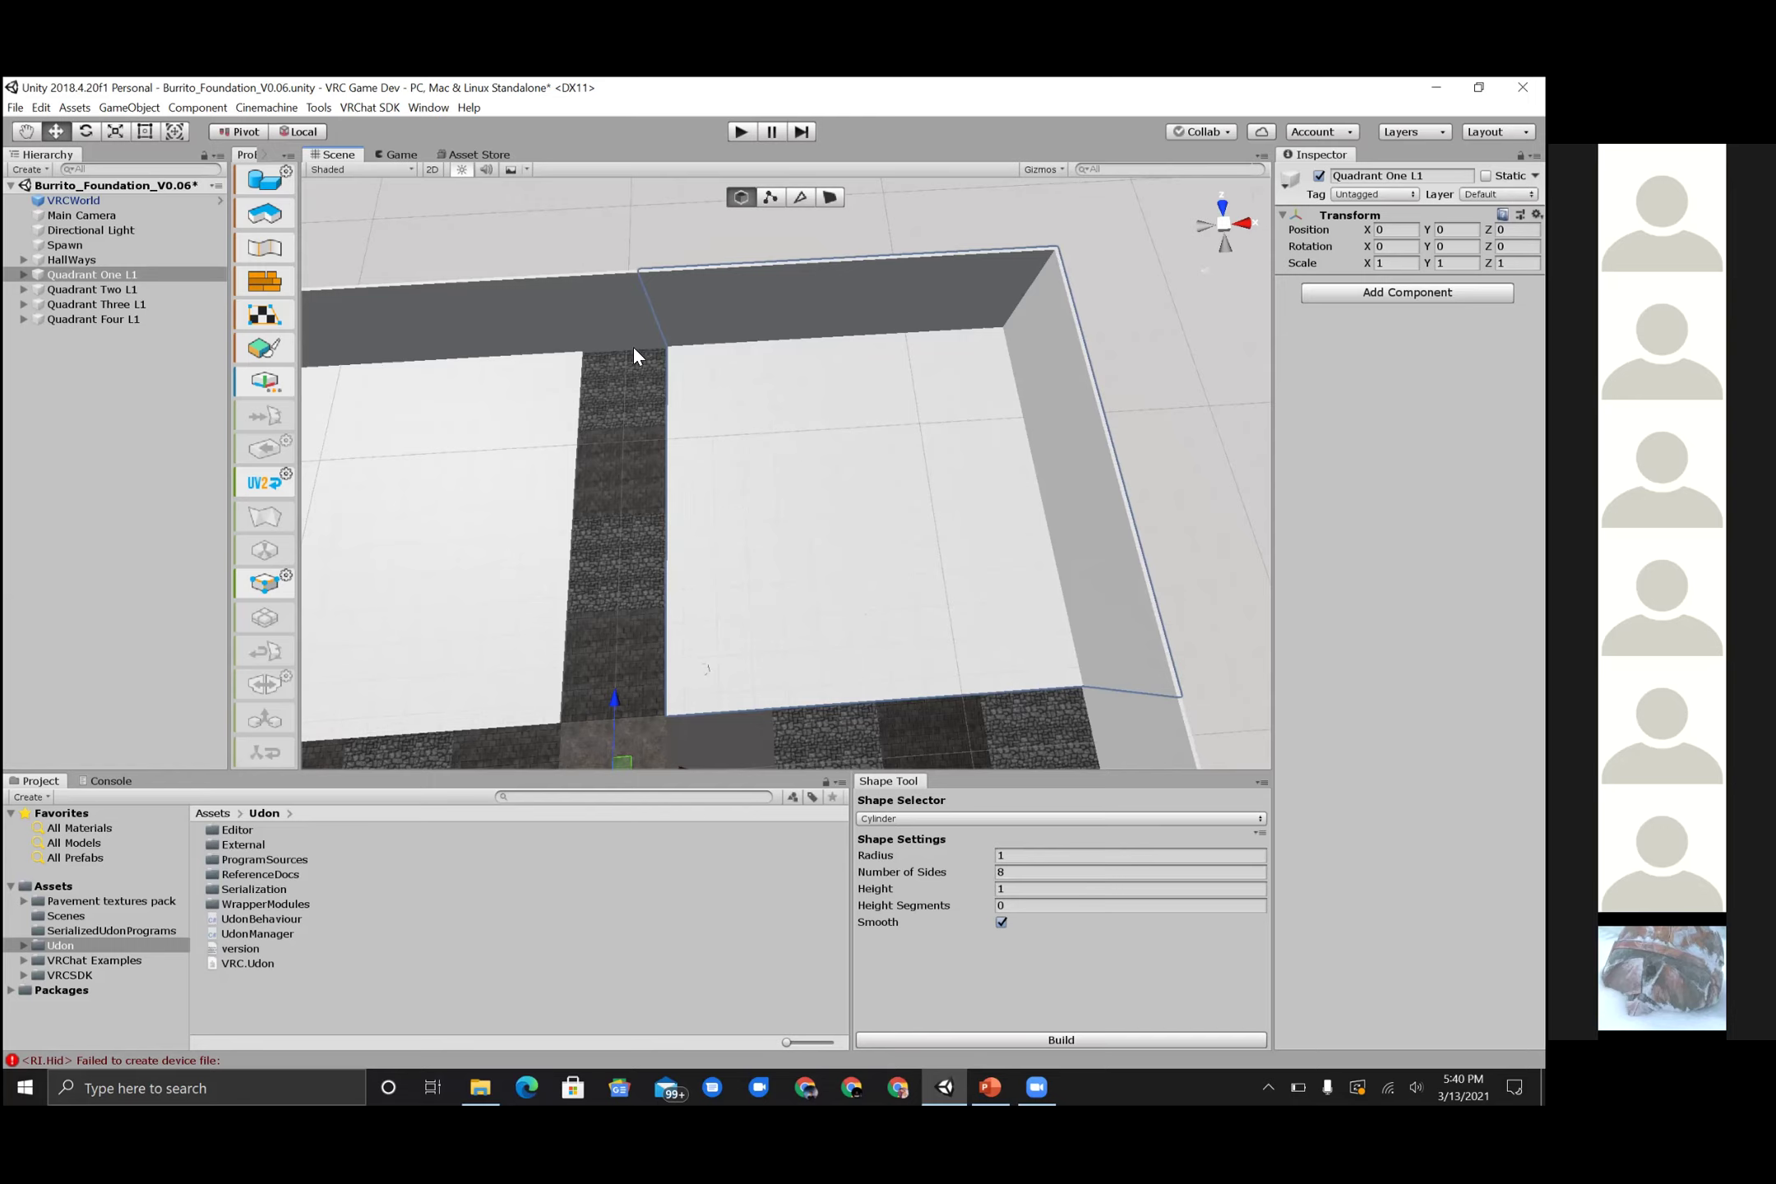
pyautogui.moveTo(231, 338); pyautogui.dragTo(337, 361)
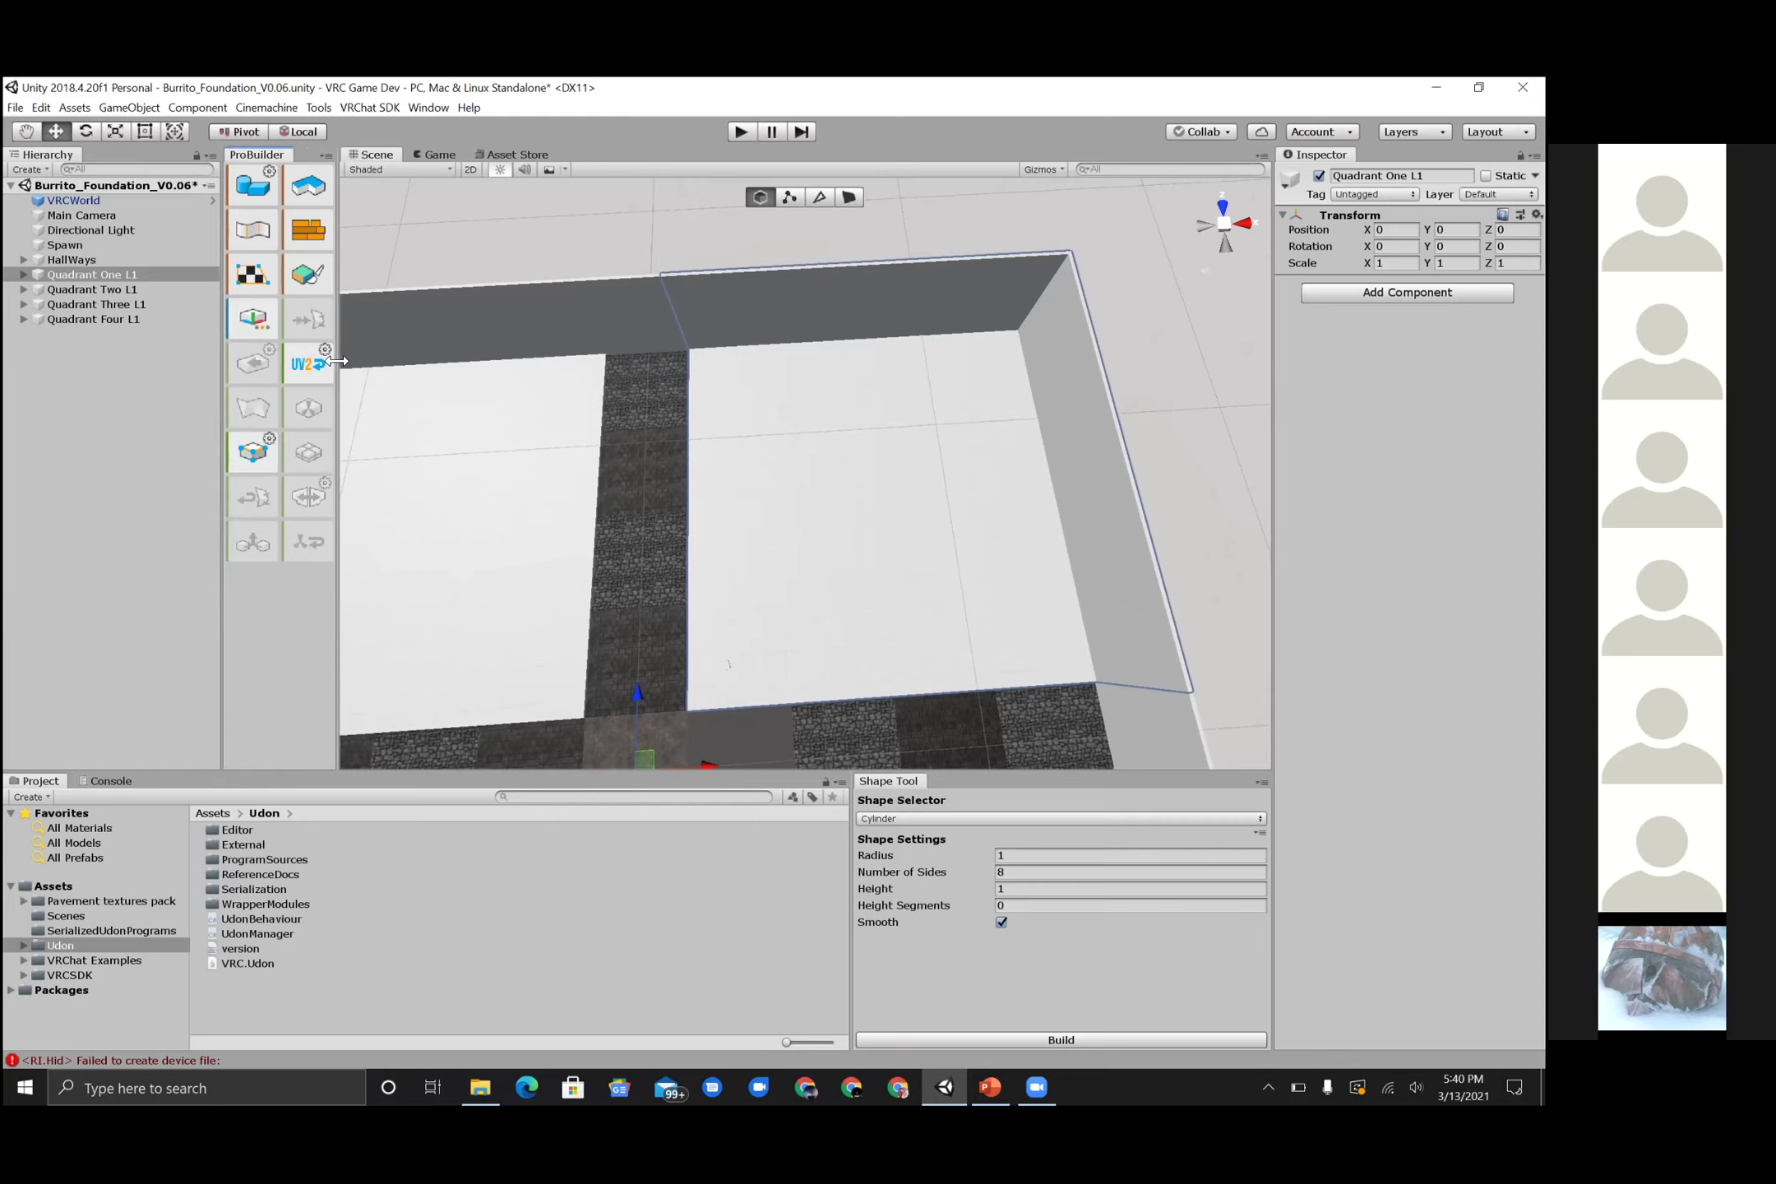
# - Run a local Build & Test of the world from the VRChat SDK control panel with one non-VR client
pyautogui.click(383, 110)
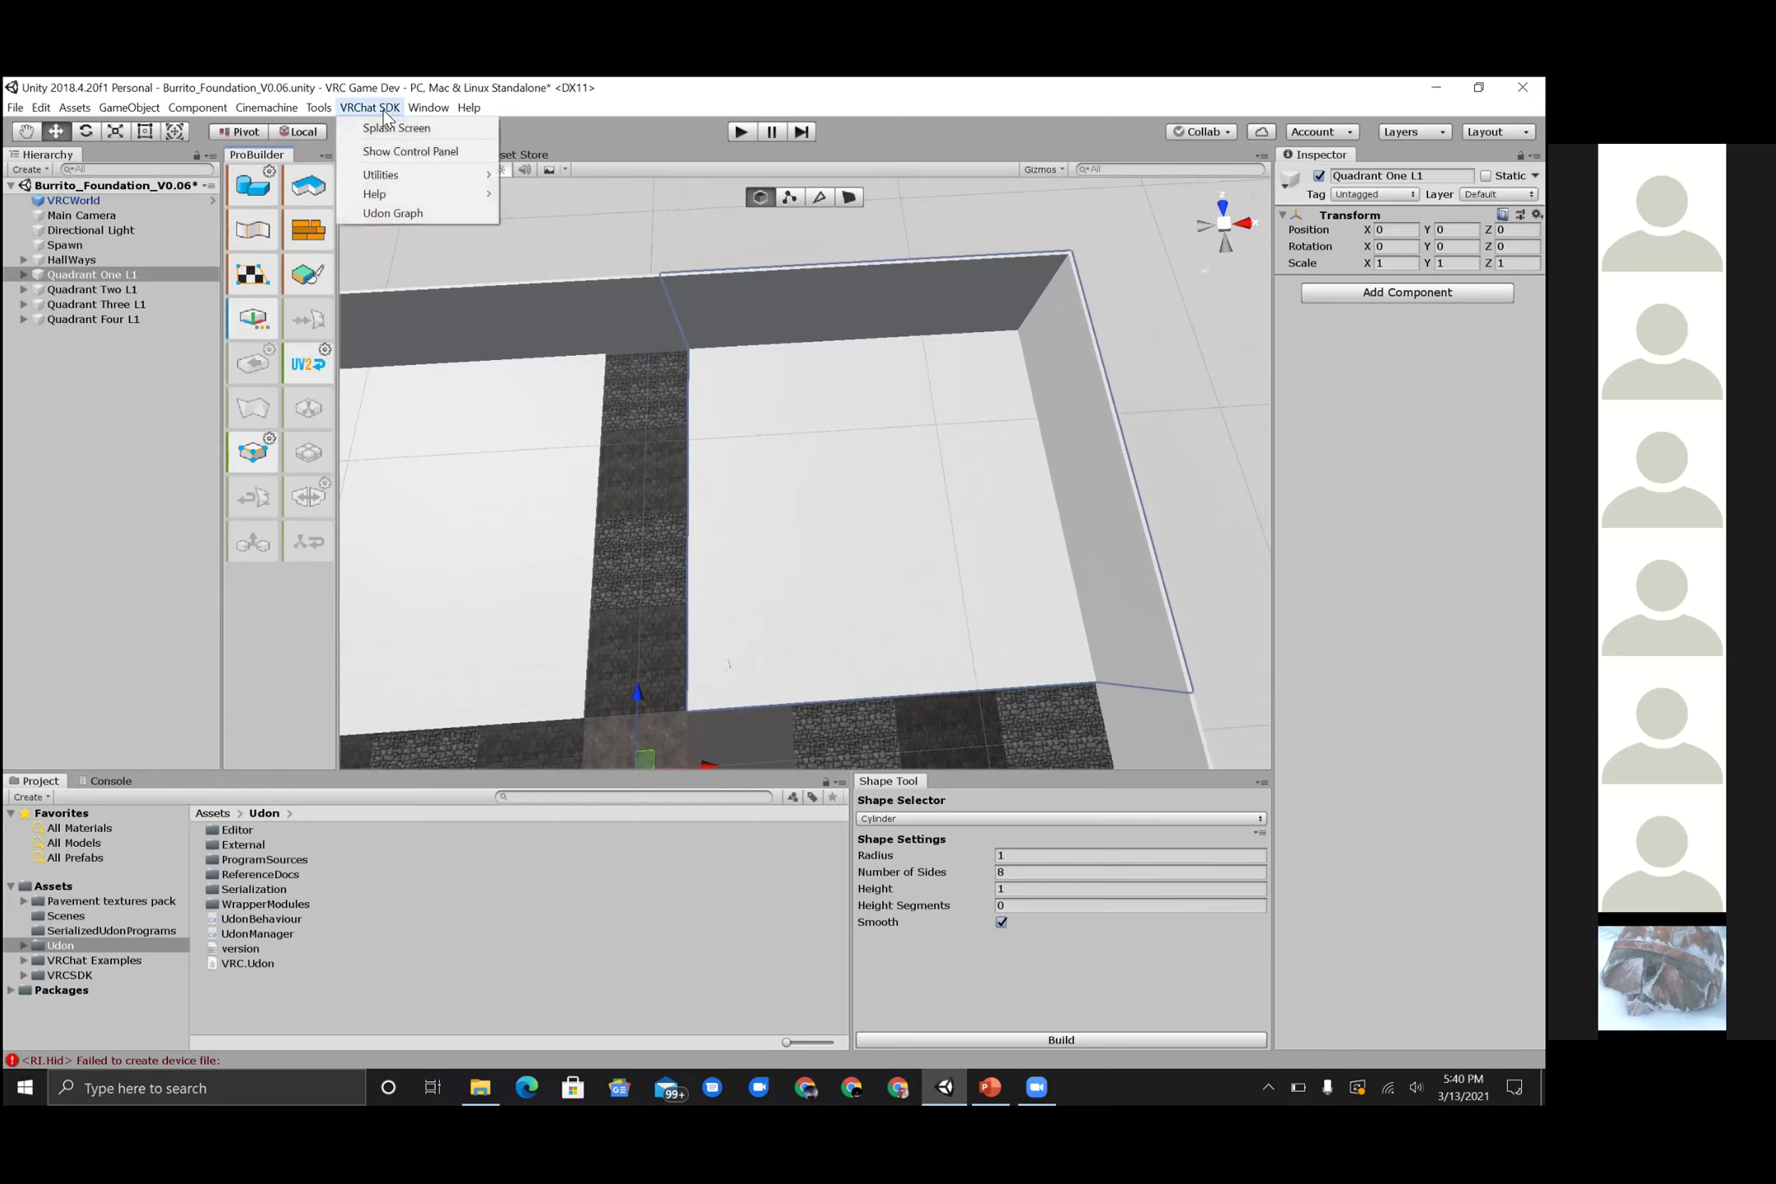
pyautogui.click(367, 149)
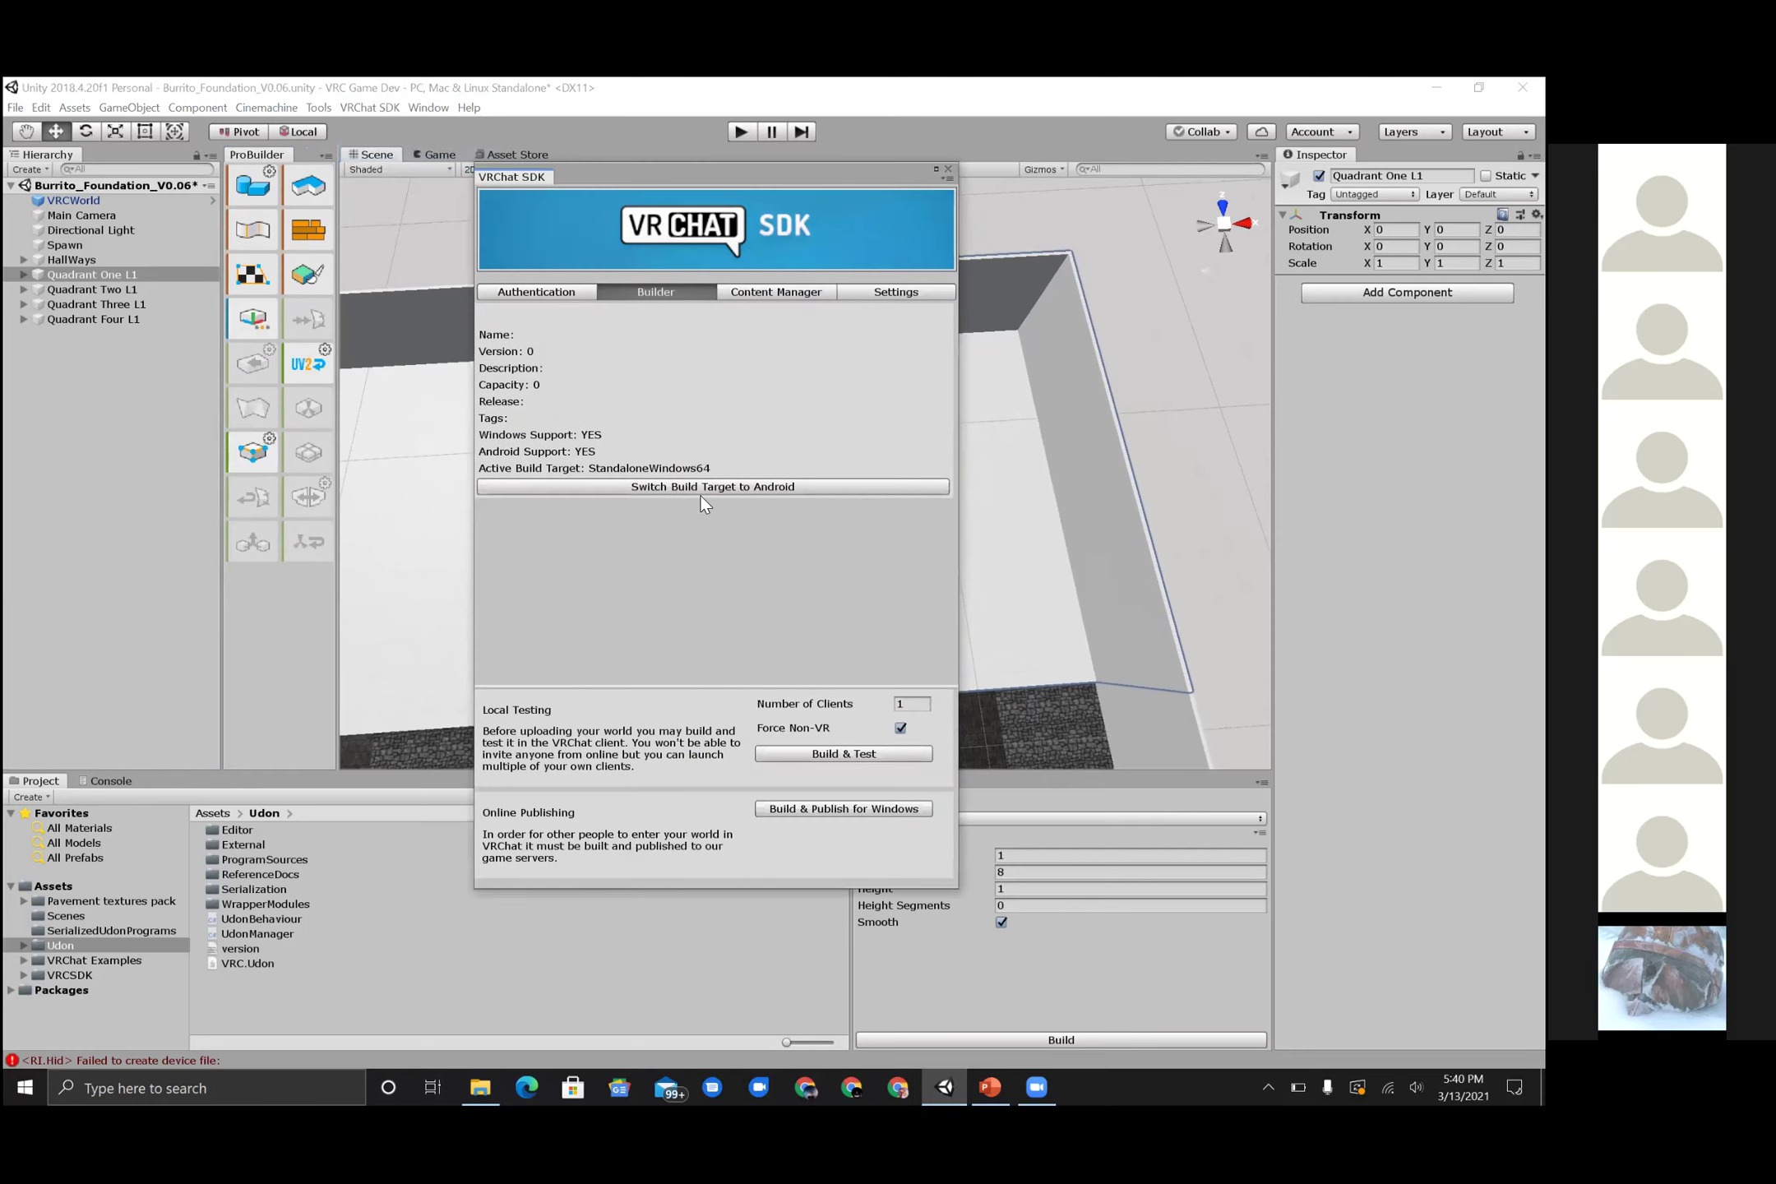
pyautogui.click(834, 758)
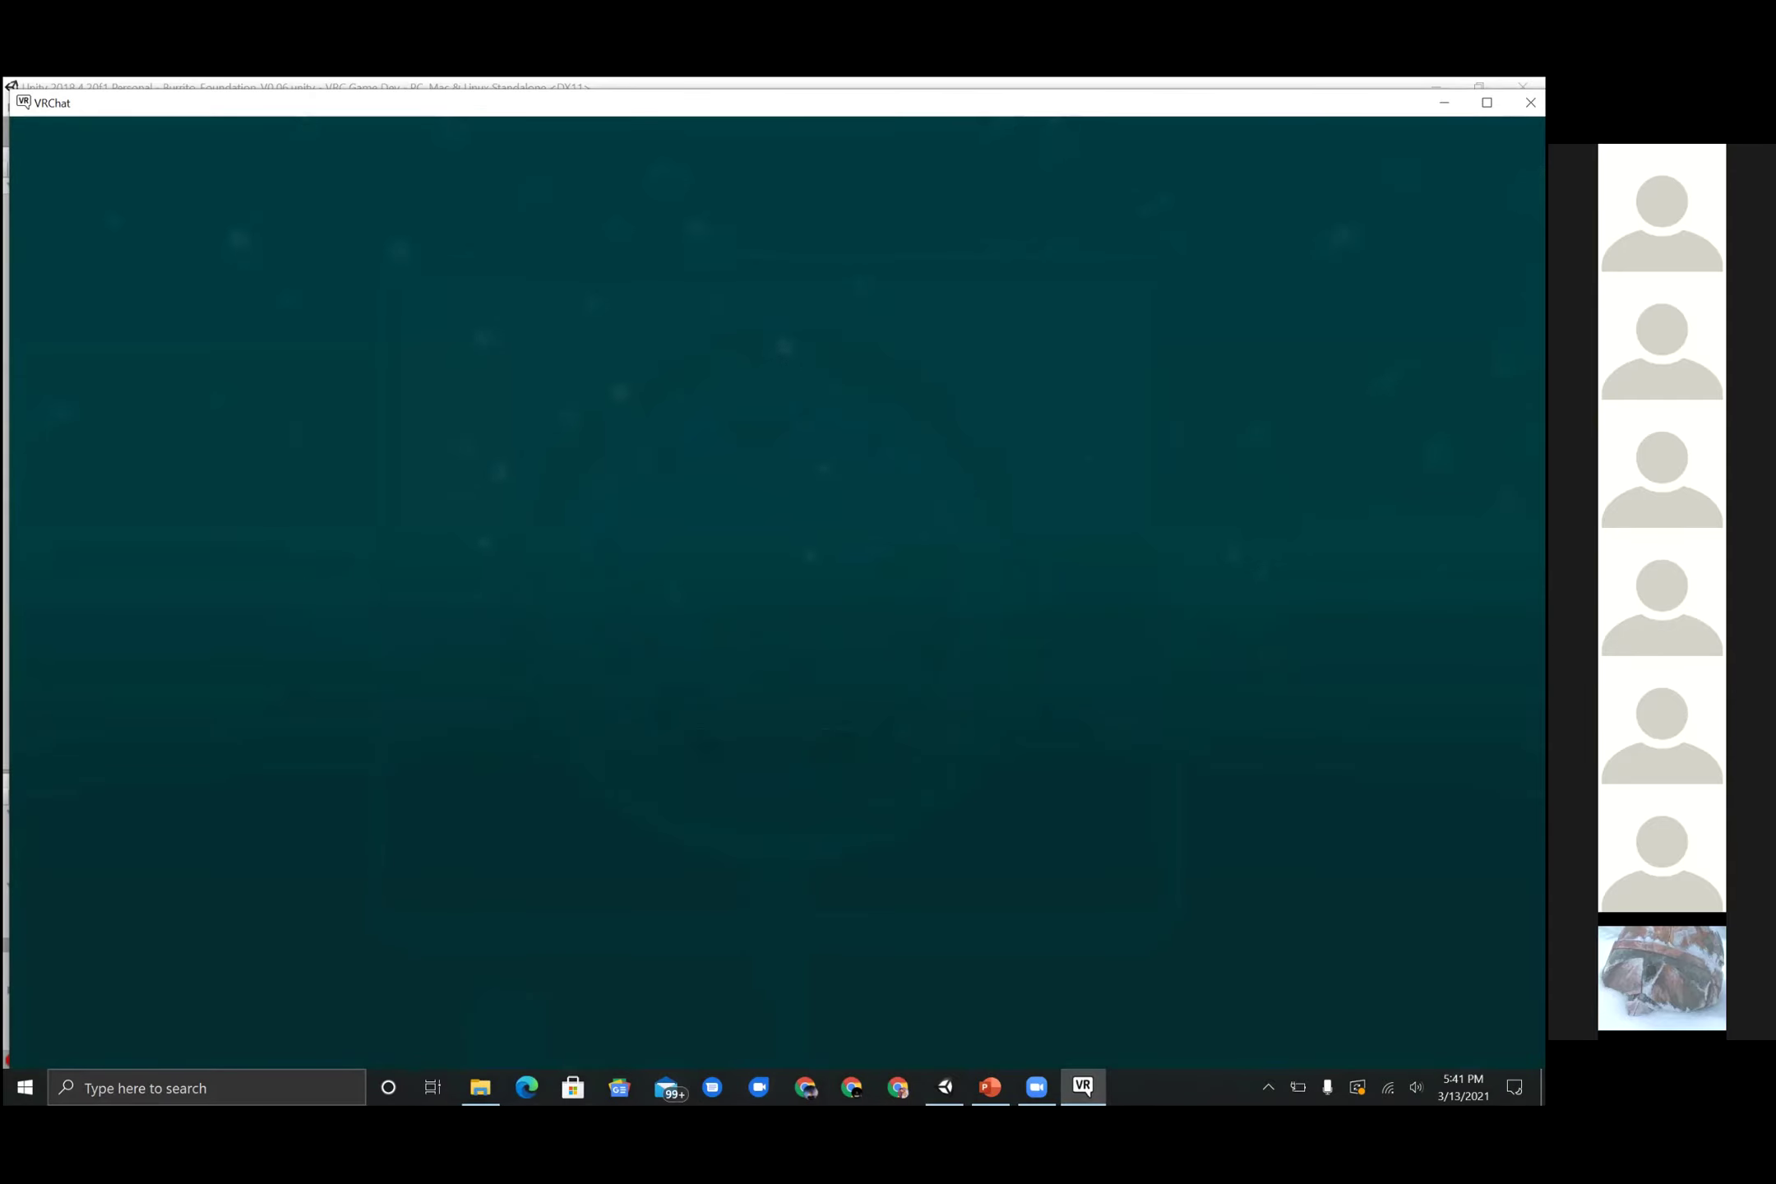
# - Check Unity briefly, return to the VRChat client, maximize its window and enter the test world
pyautogui.hotkey('alt', 'Tab')
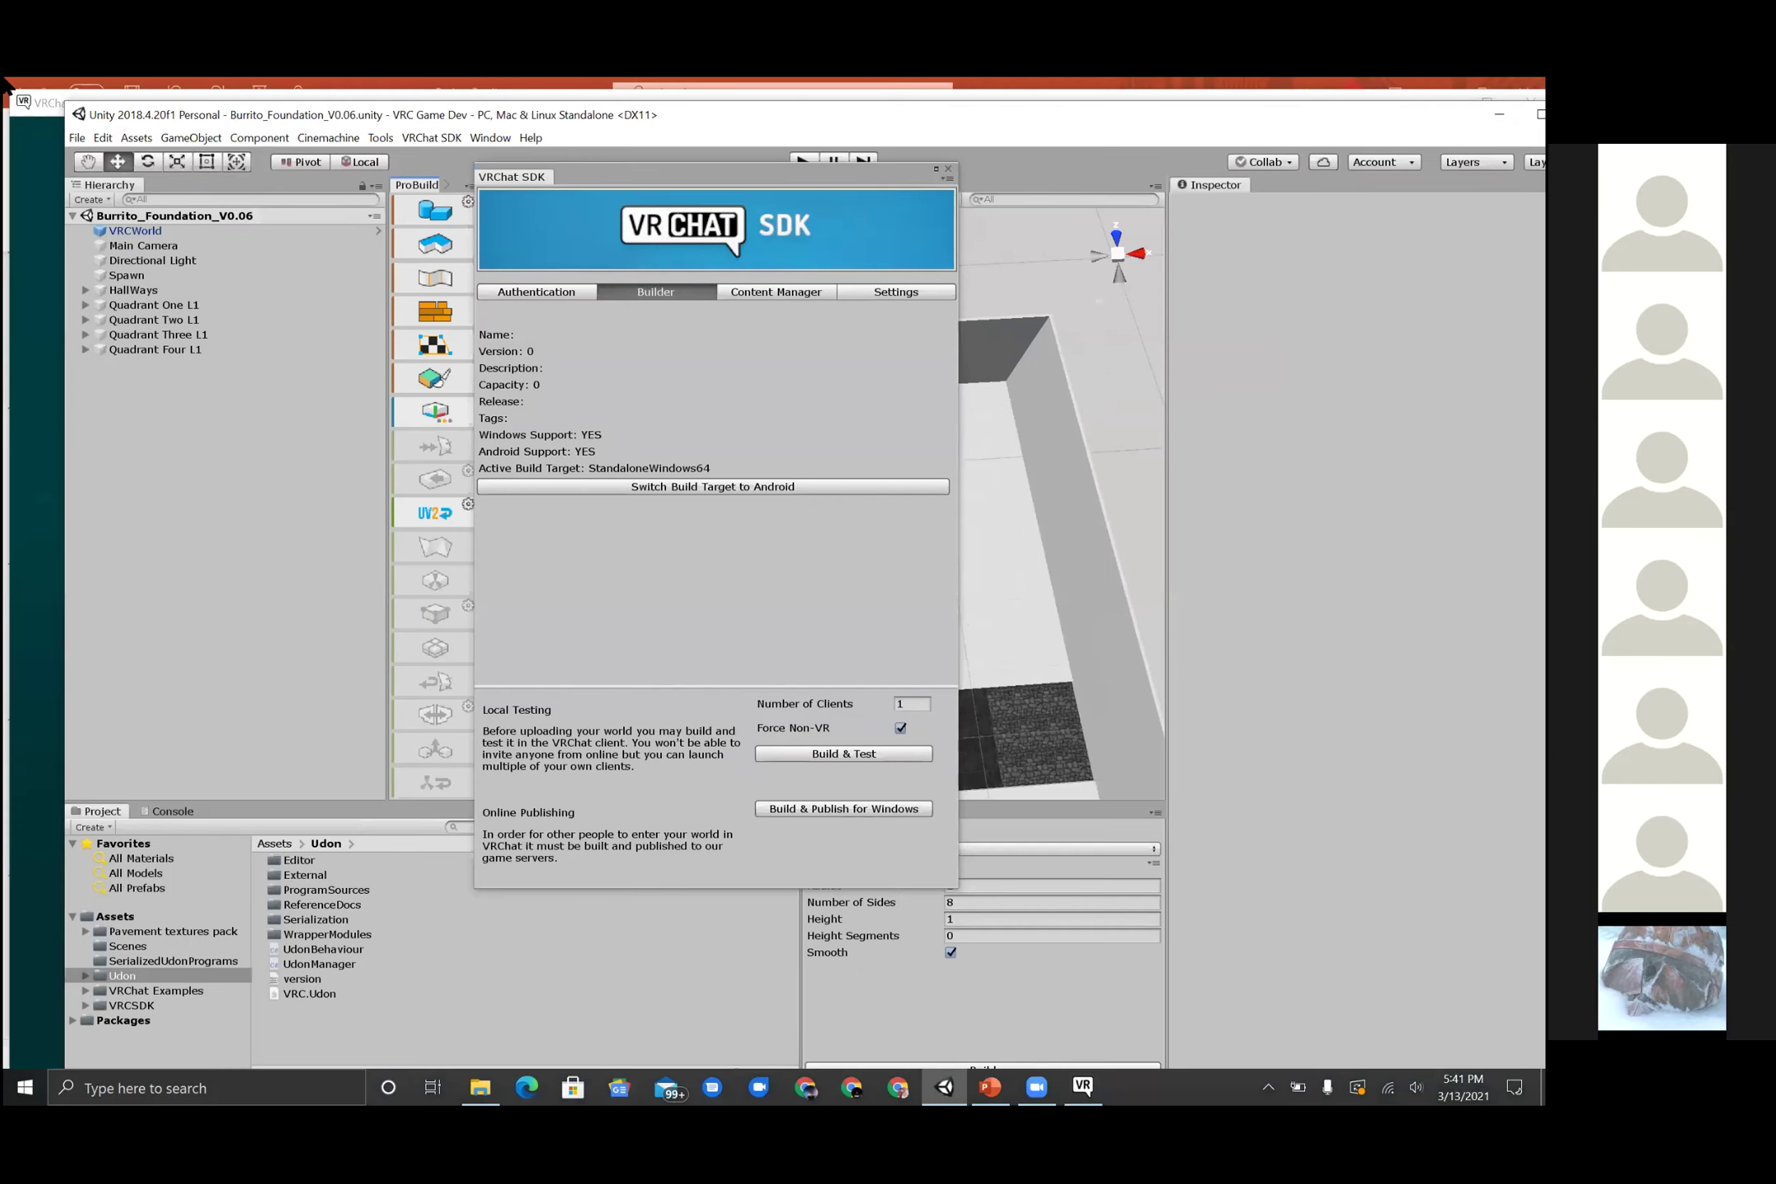
pyautogui.hotkey('alt', 'Tab')
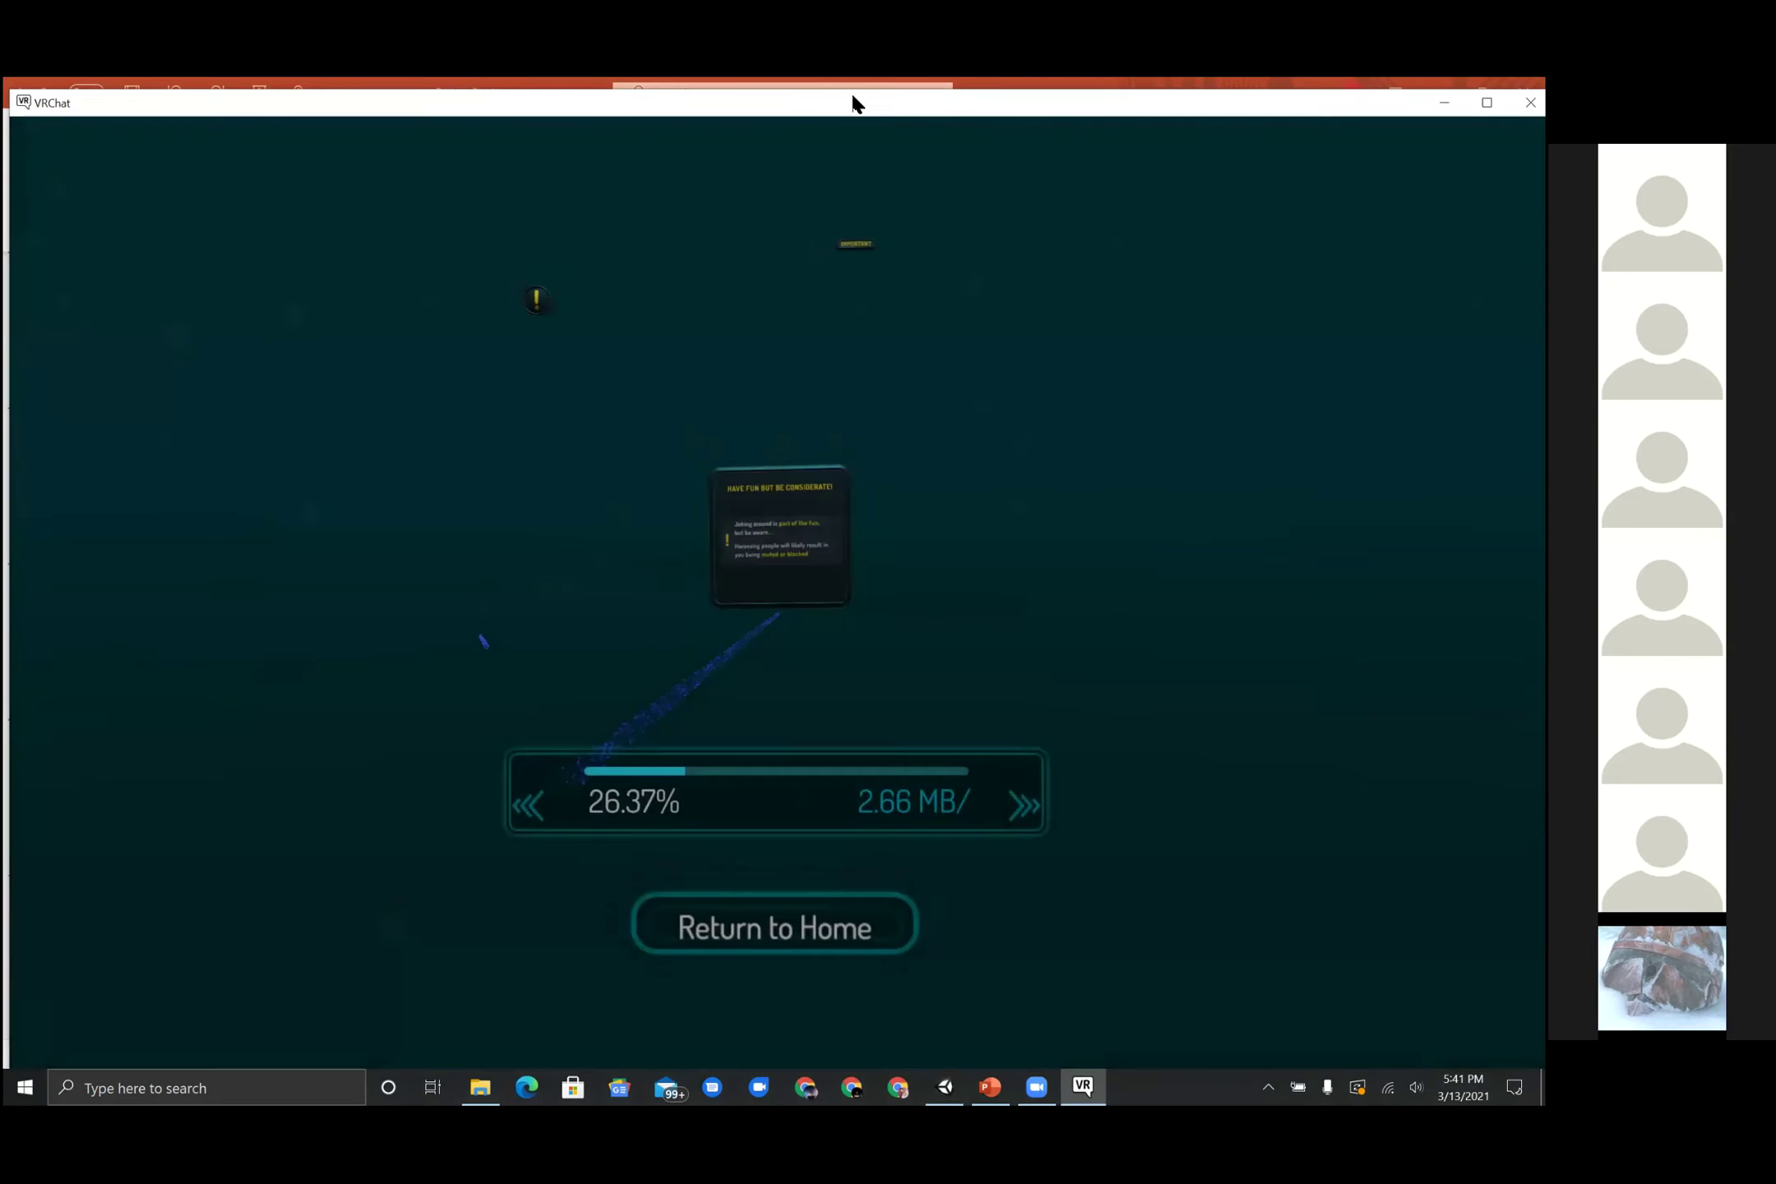
pyautogui.moveTo(852, 103); pyautogui.dragTo(826, 76)
pyautogui.click(767, 776)
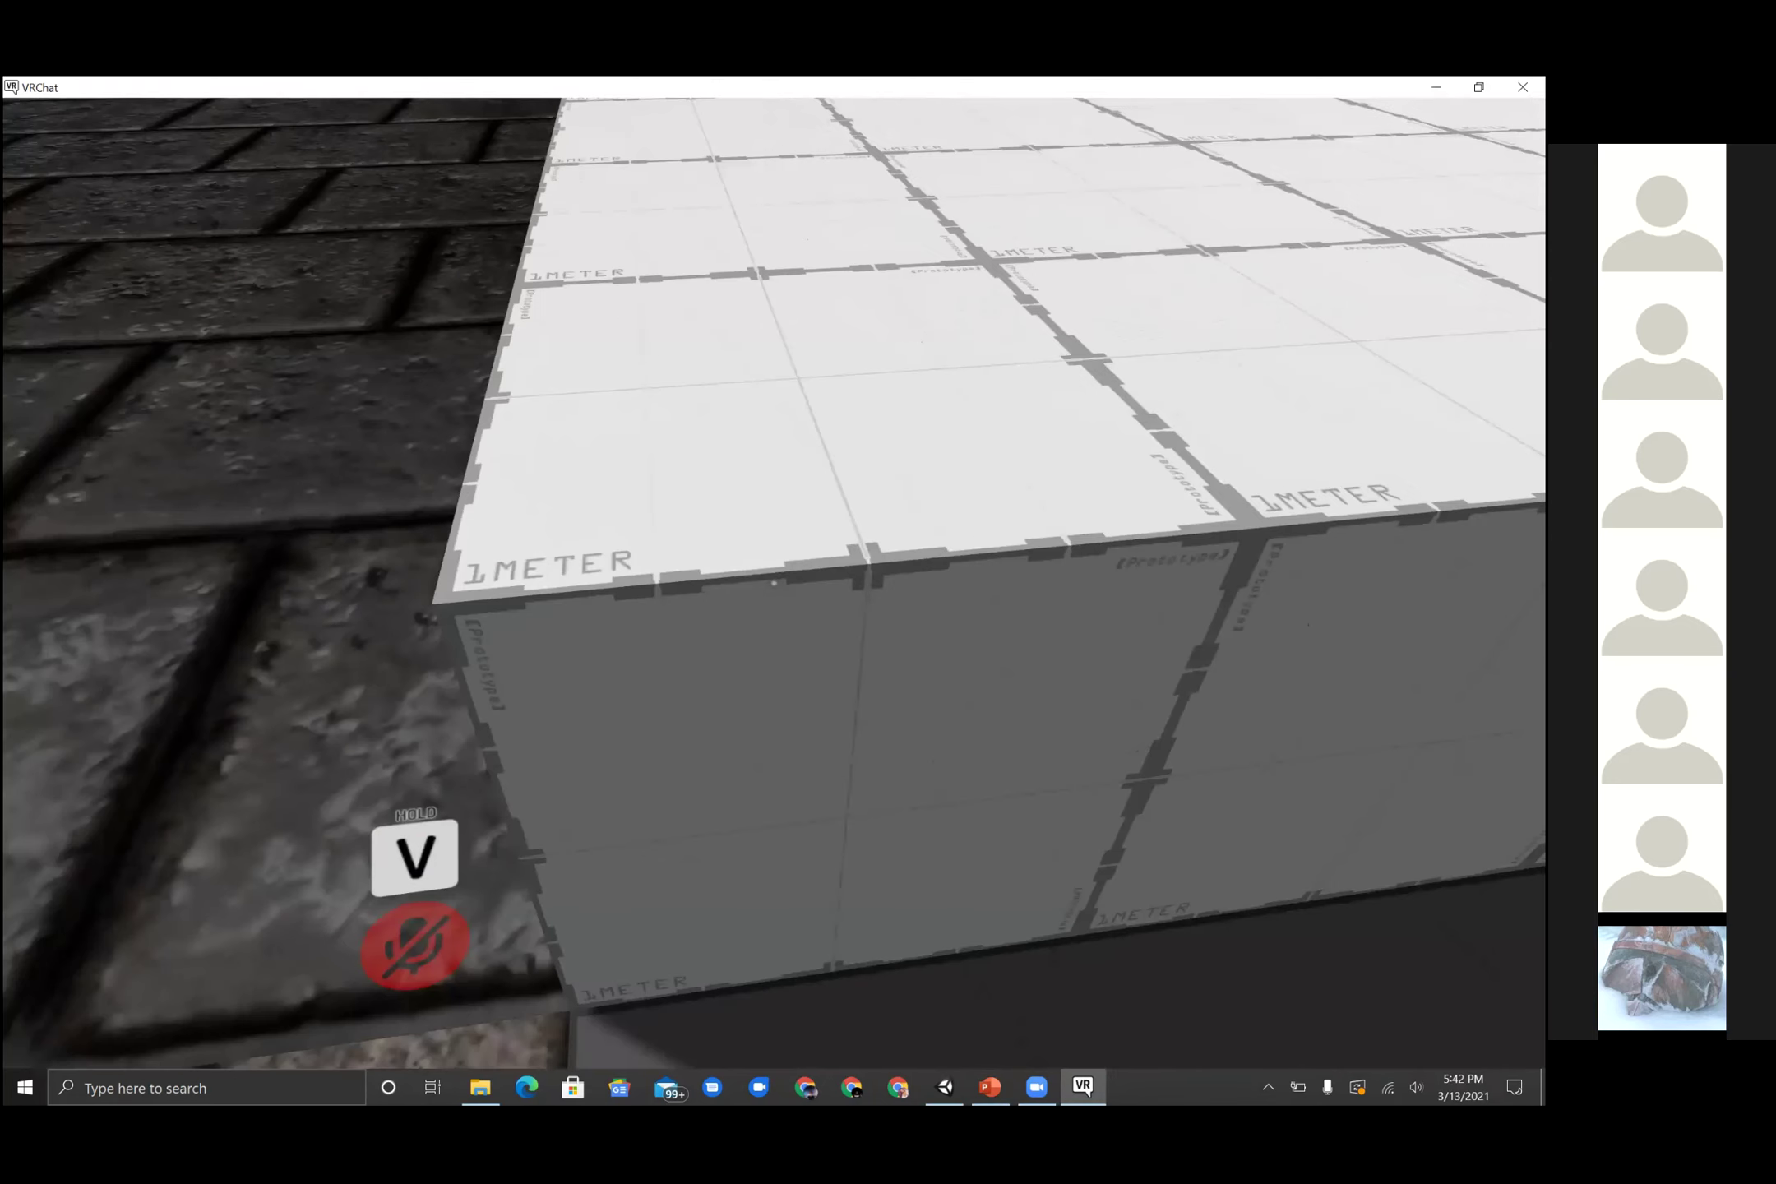
# - Inspect the raised one-metre-grid quadrant floor and walk down the hallway toward its end wall in the test world
pyautogui.press('v')
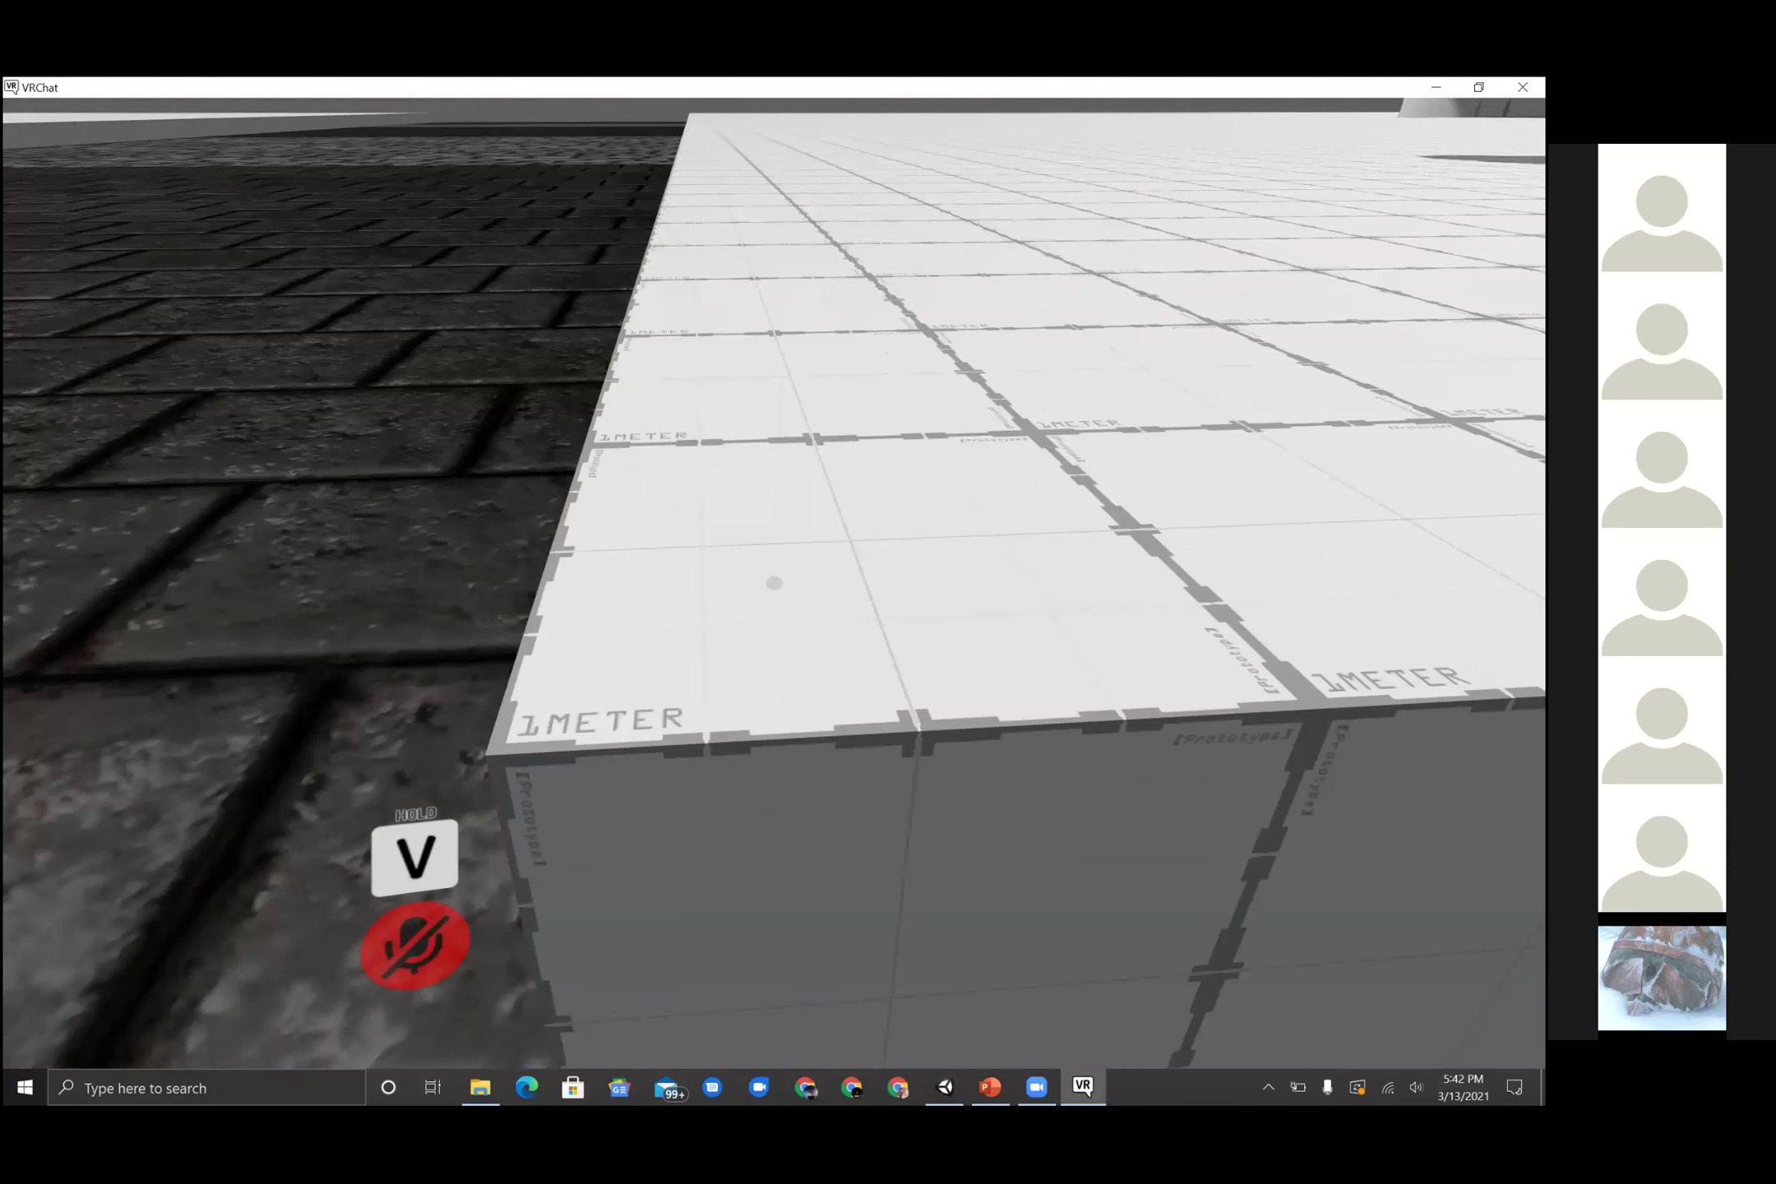
pyautogui.press('v')
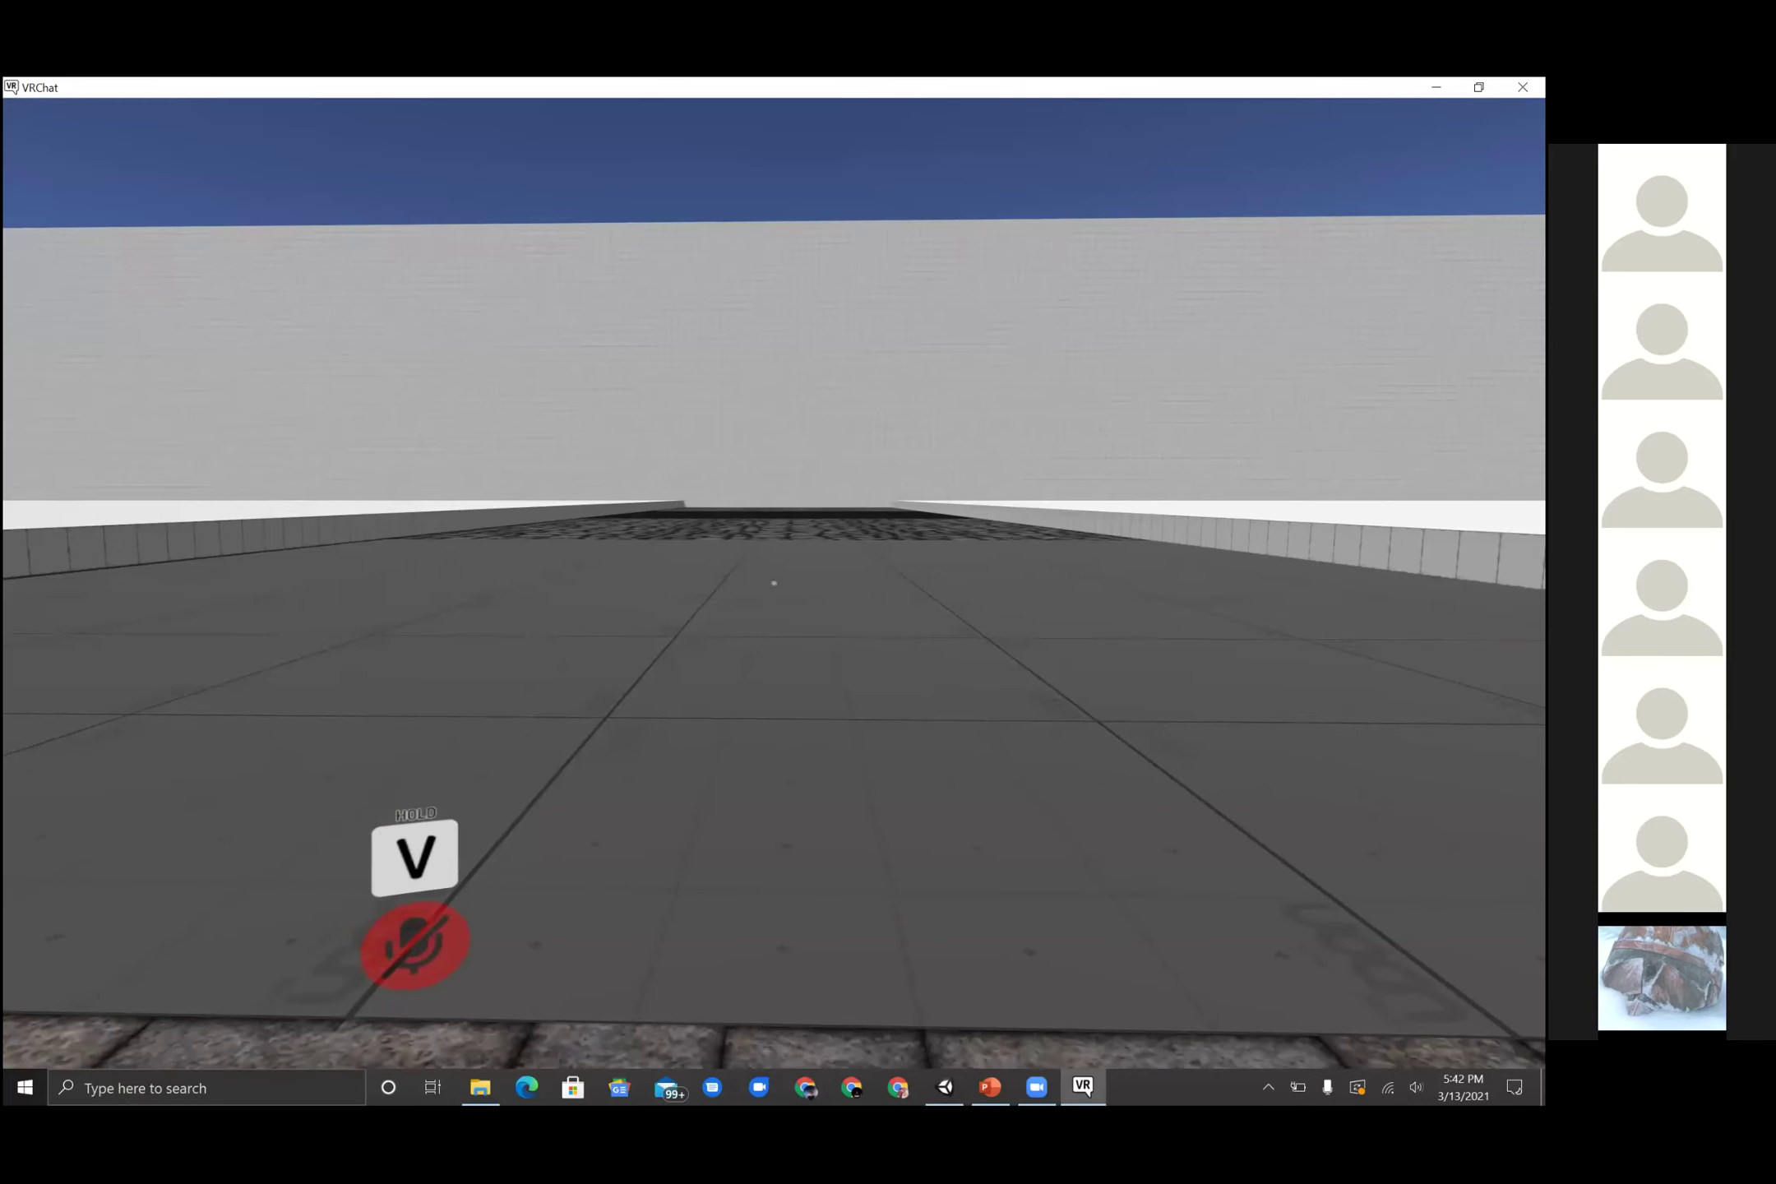
pyautogui.press('w')
pyautogui.press('w')
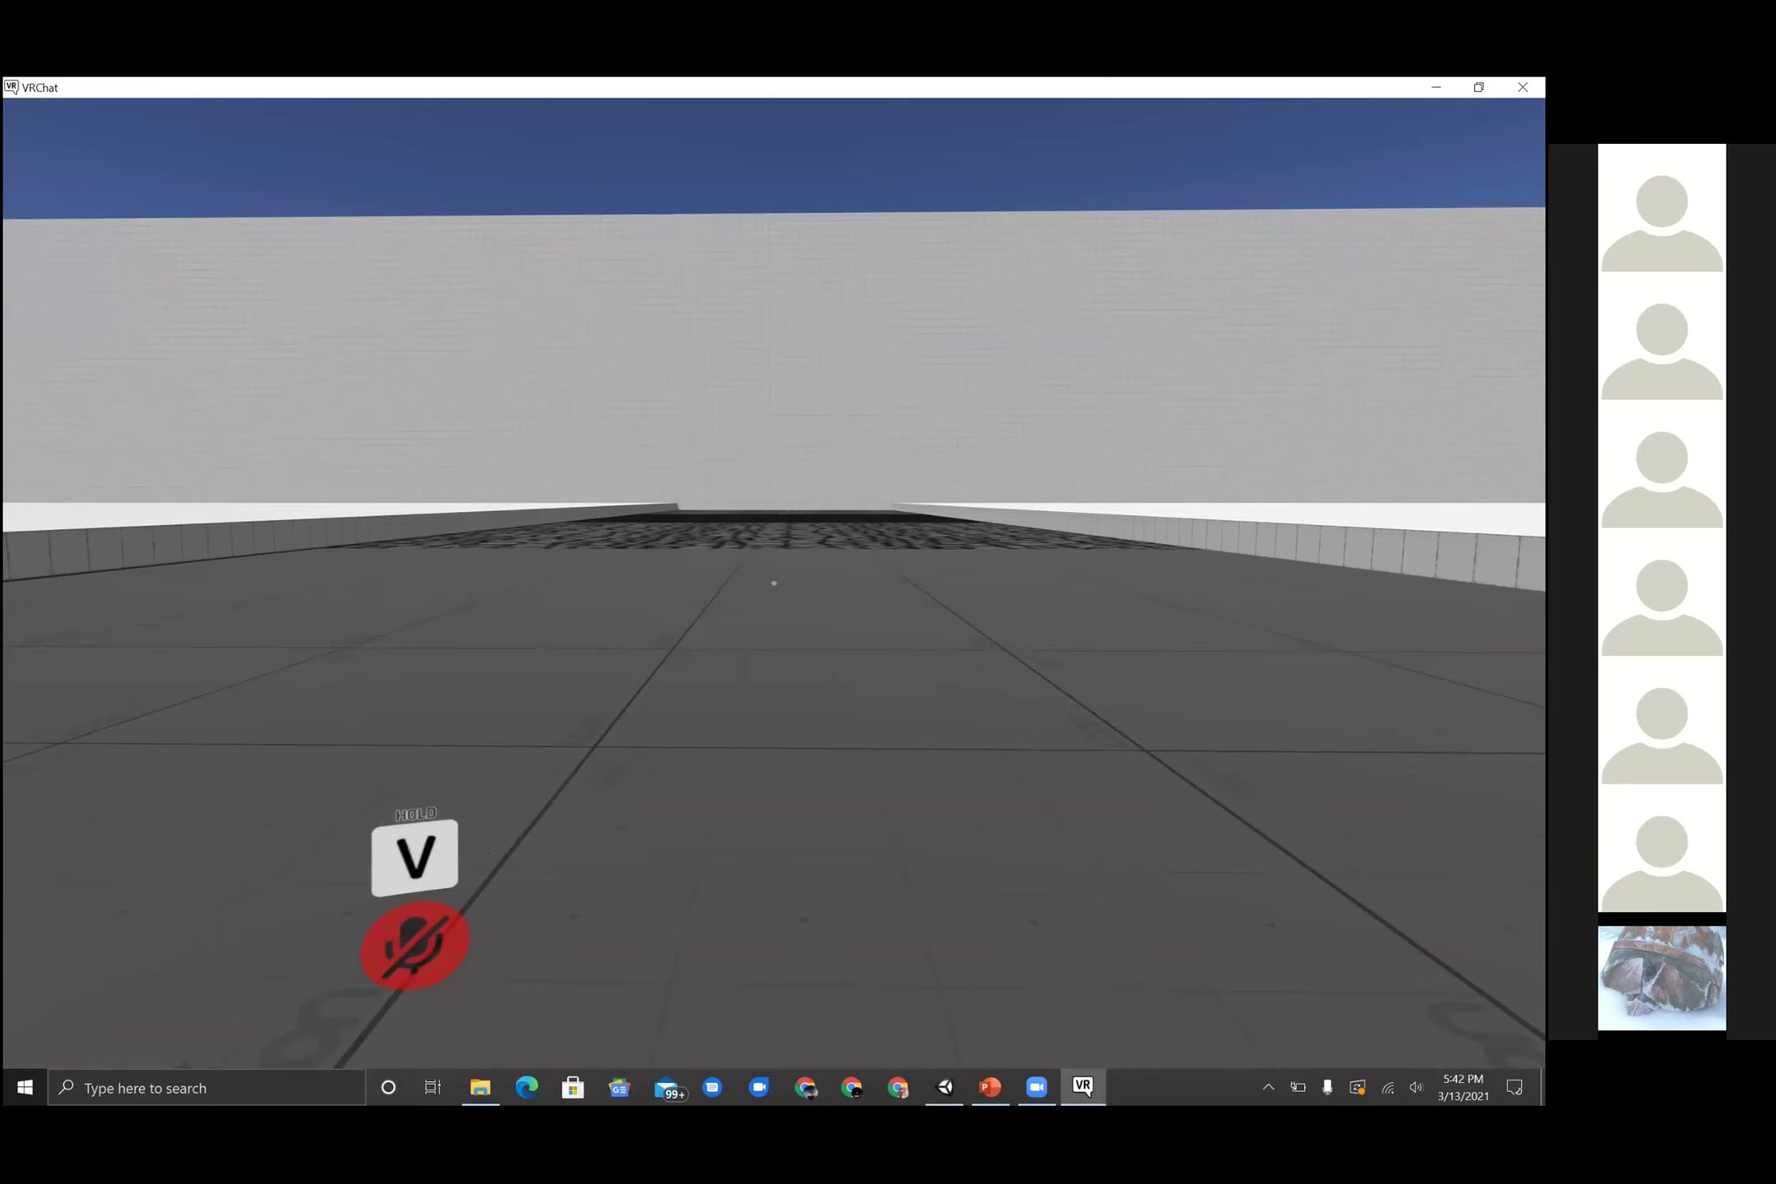
pyautogui.press('w')
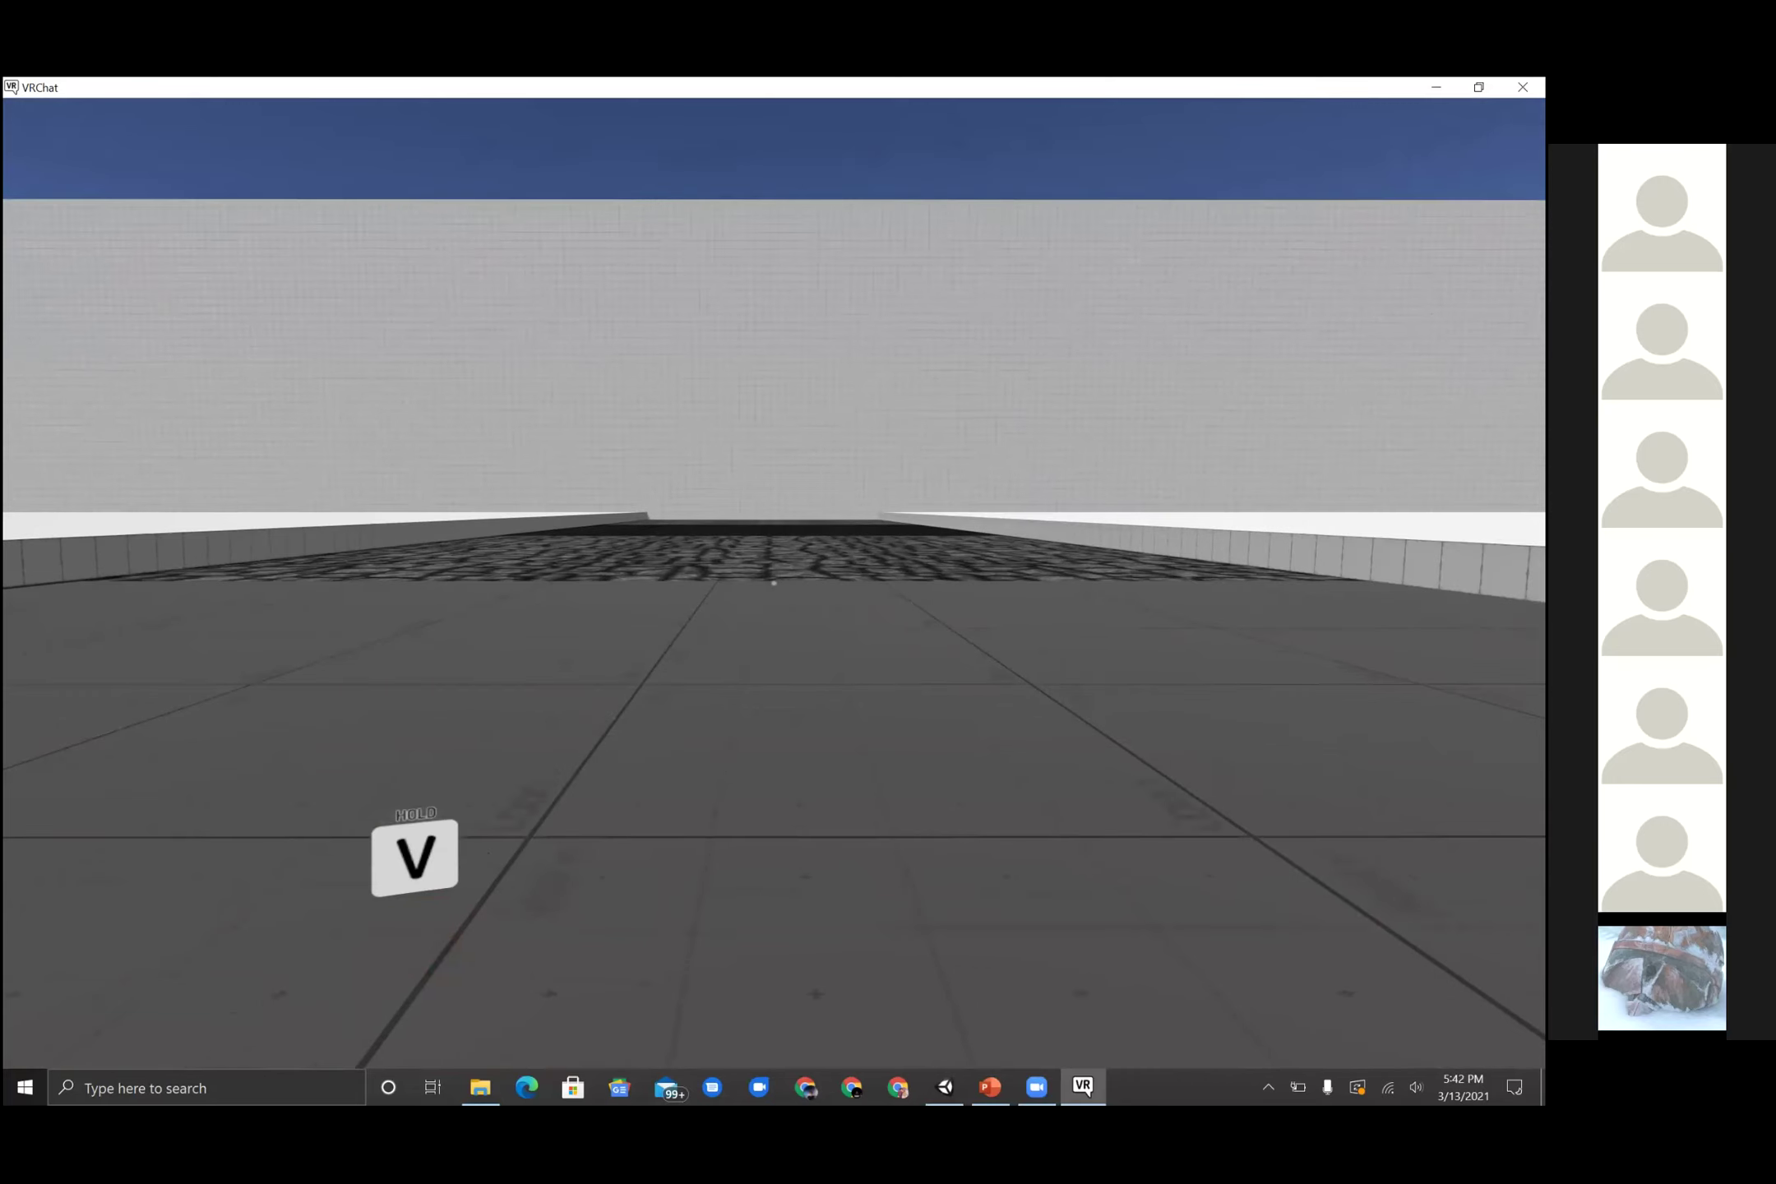
pyautogui.press('w')
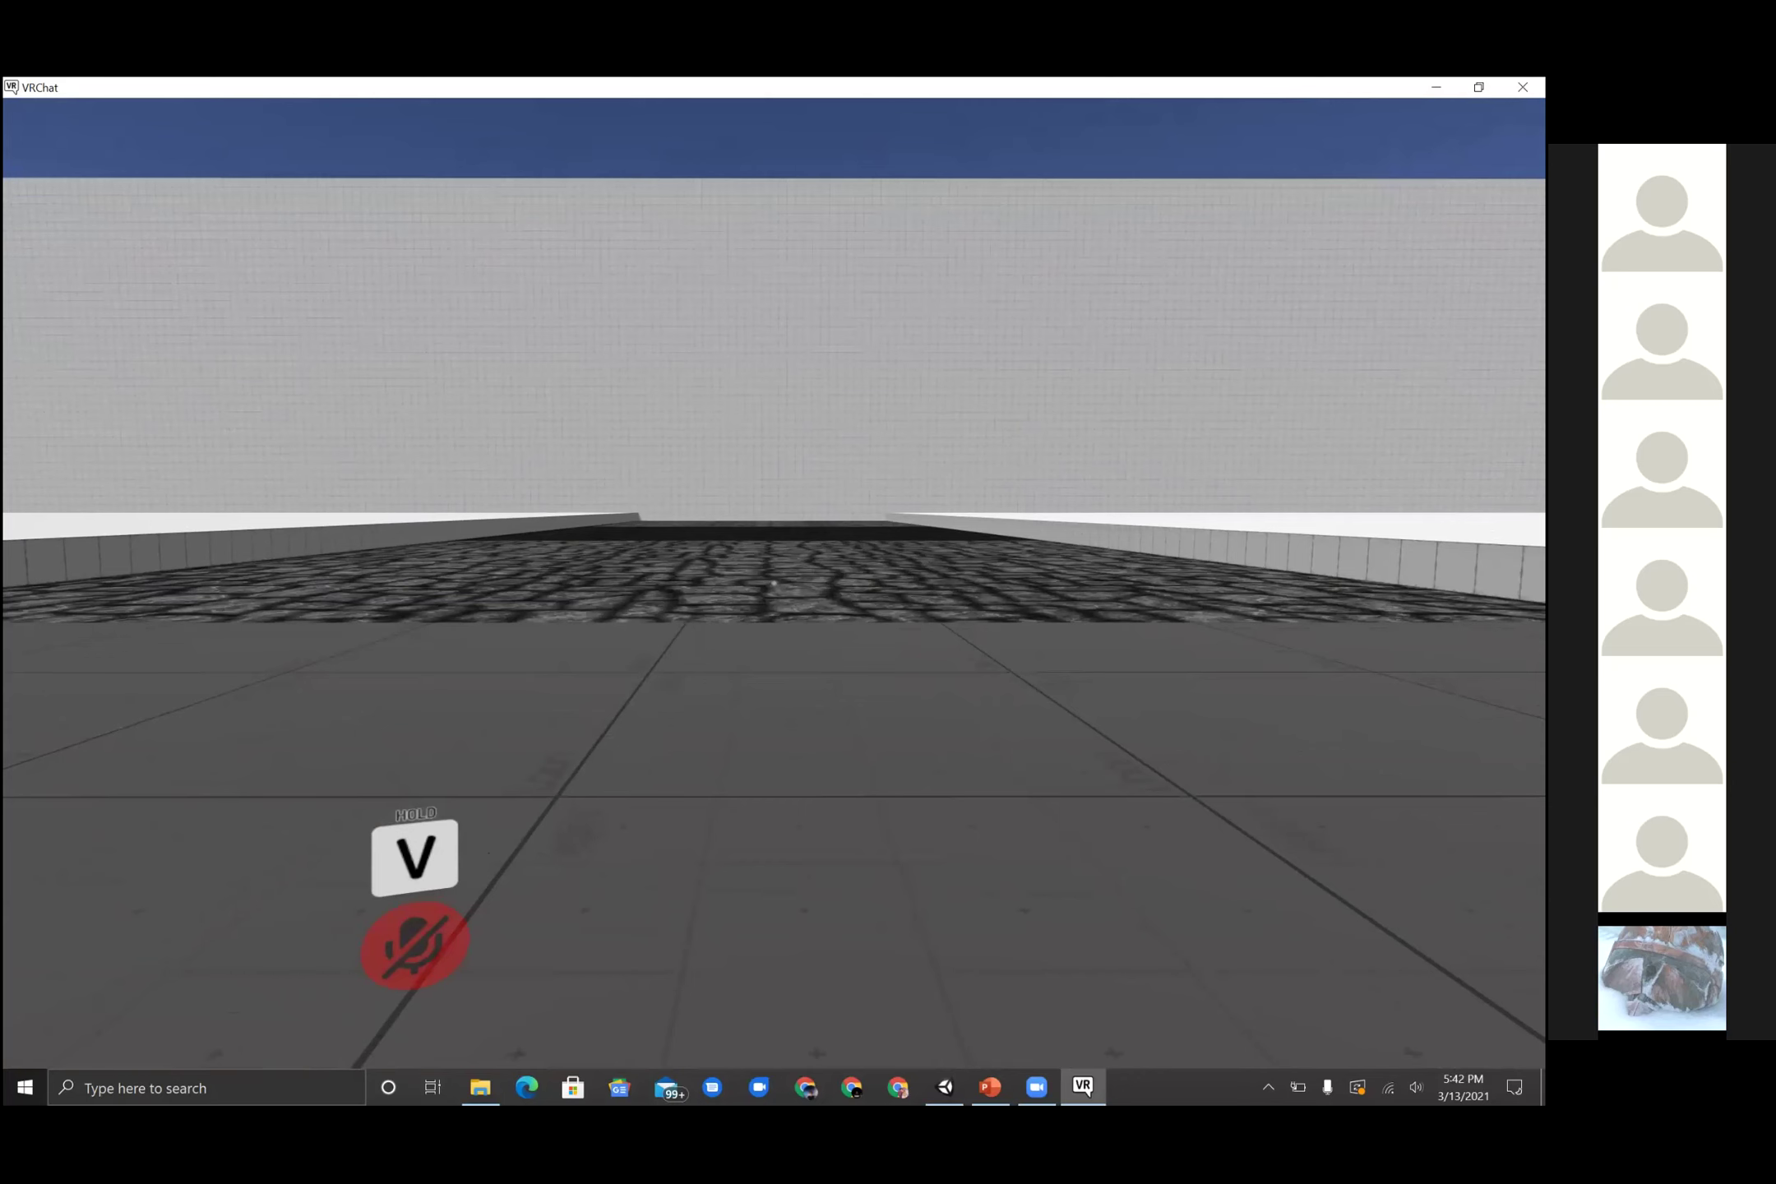
pyautogui.press('w')
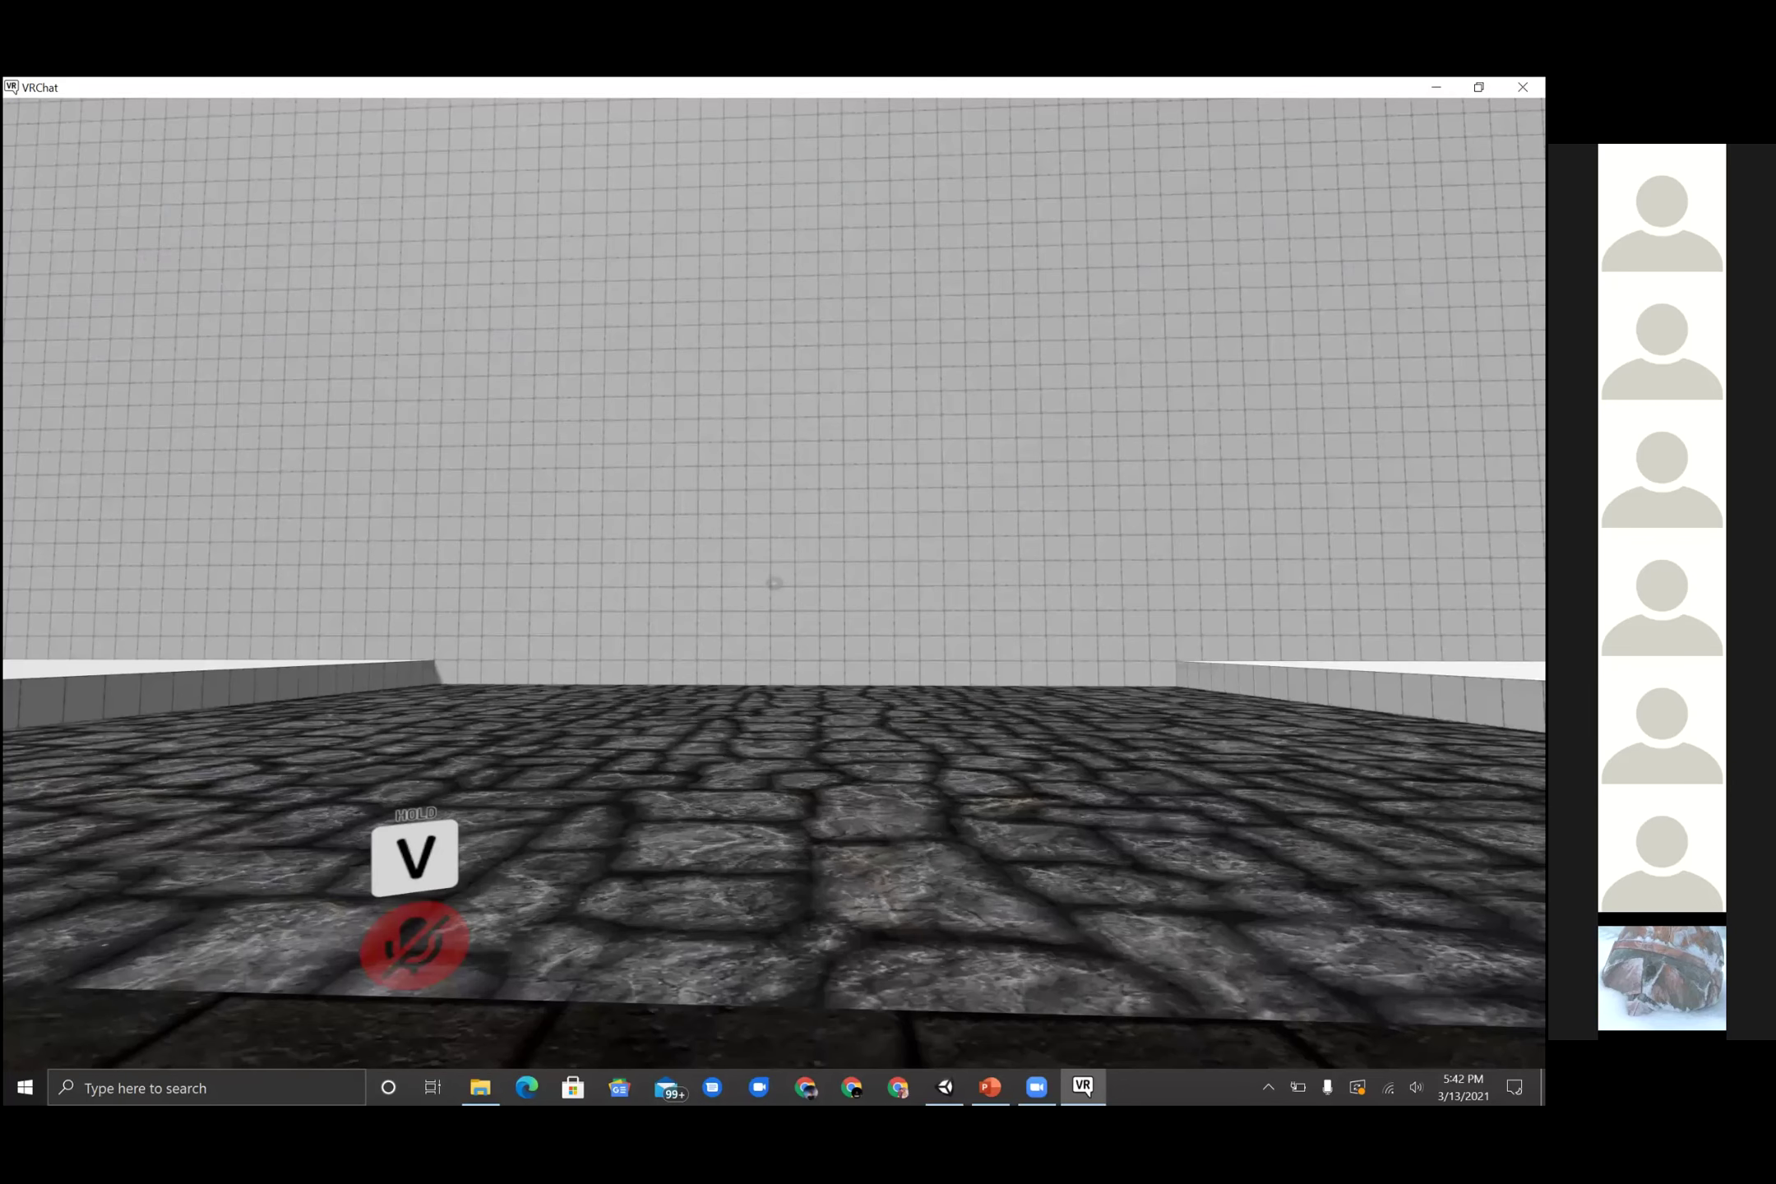
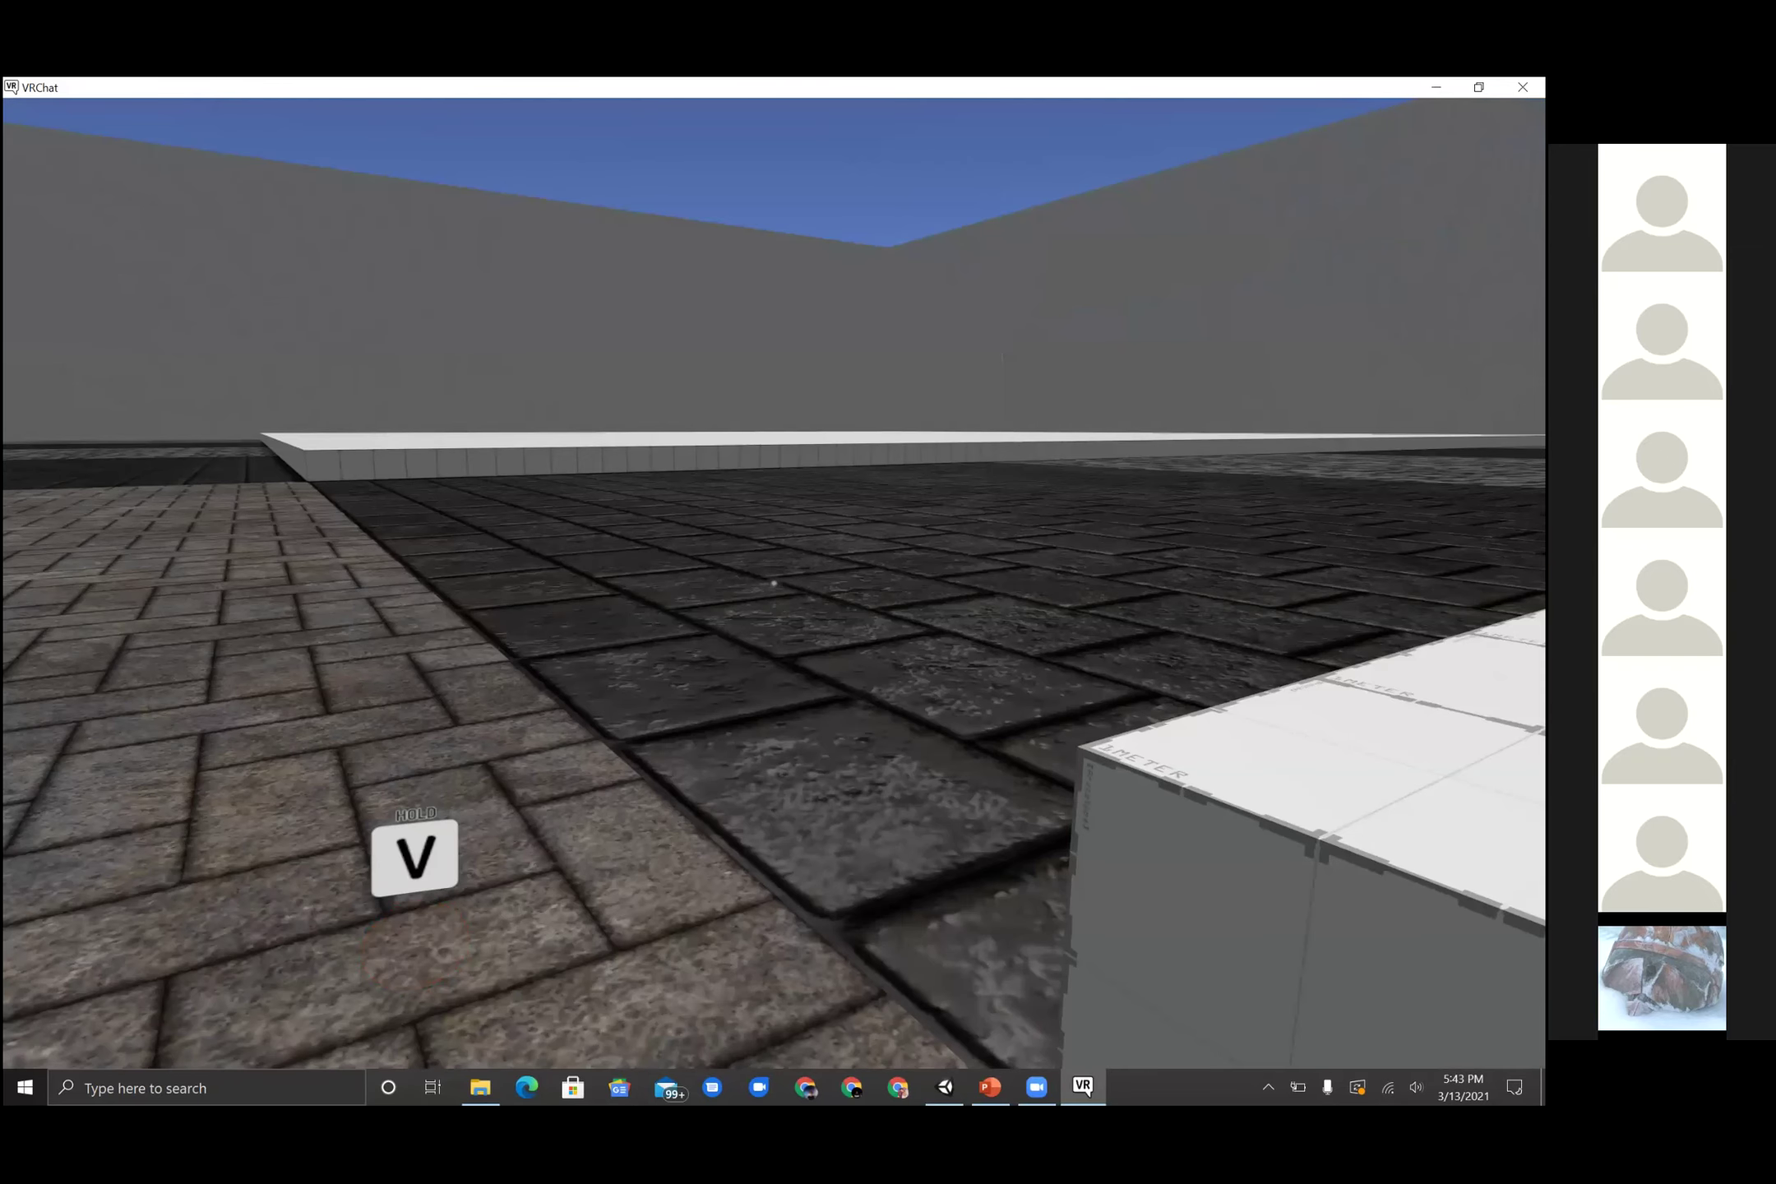
# - Finish looking around the brick hallway in the test world and quit the VRChat client
pyautogui.press('v')
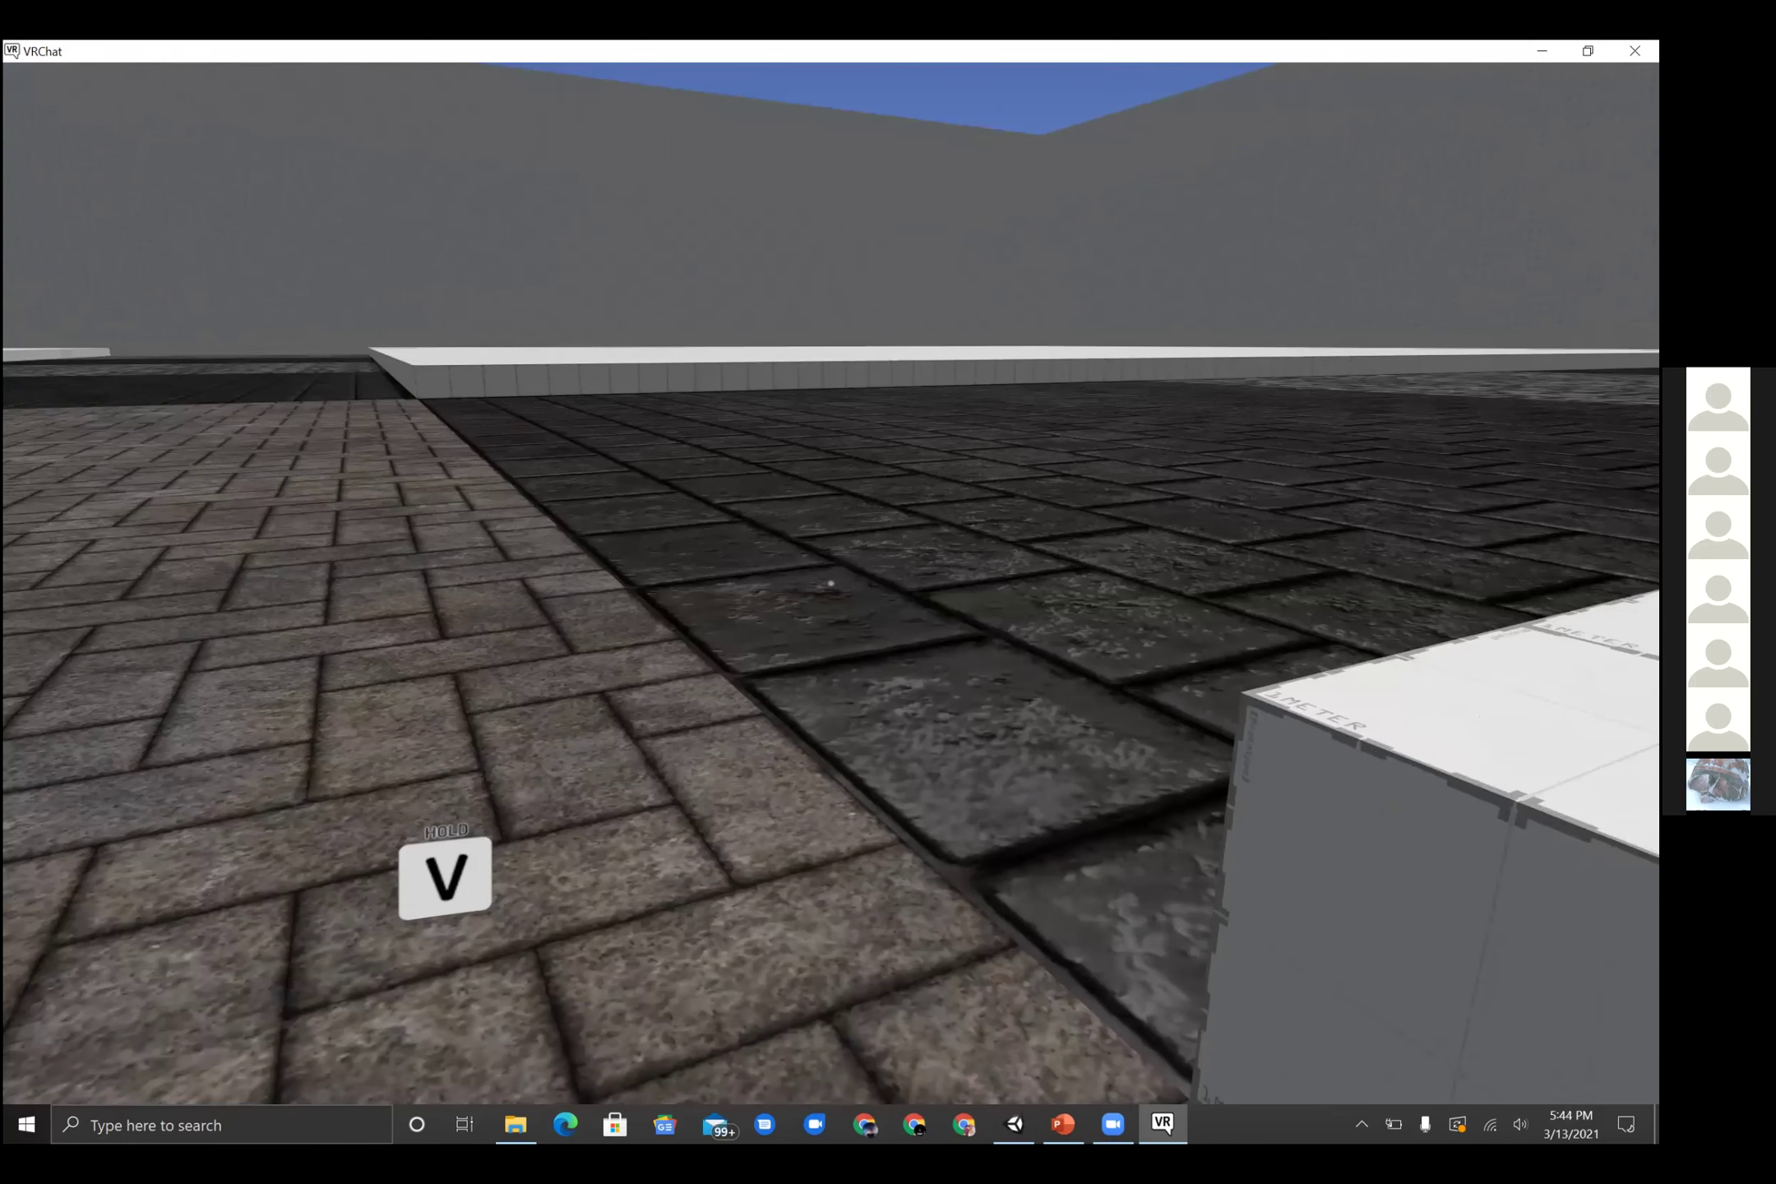
pyautogui.press('v')
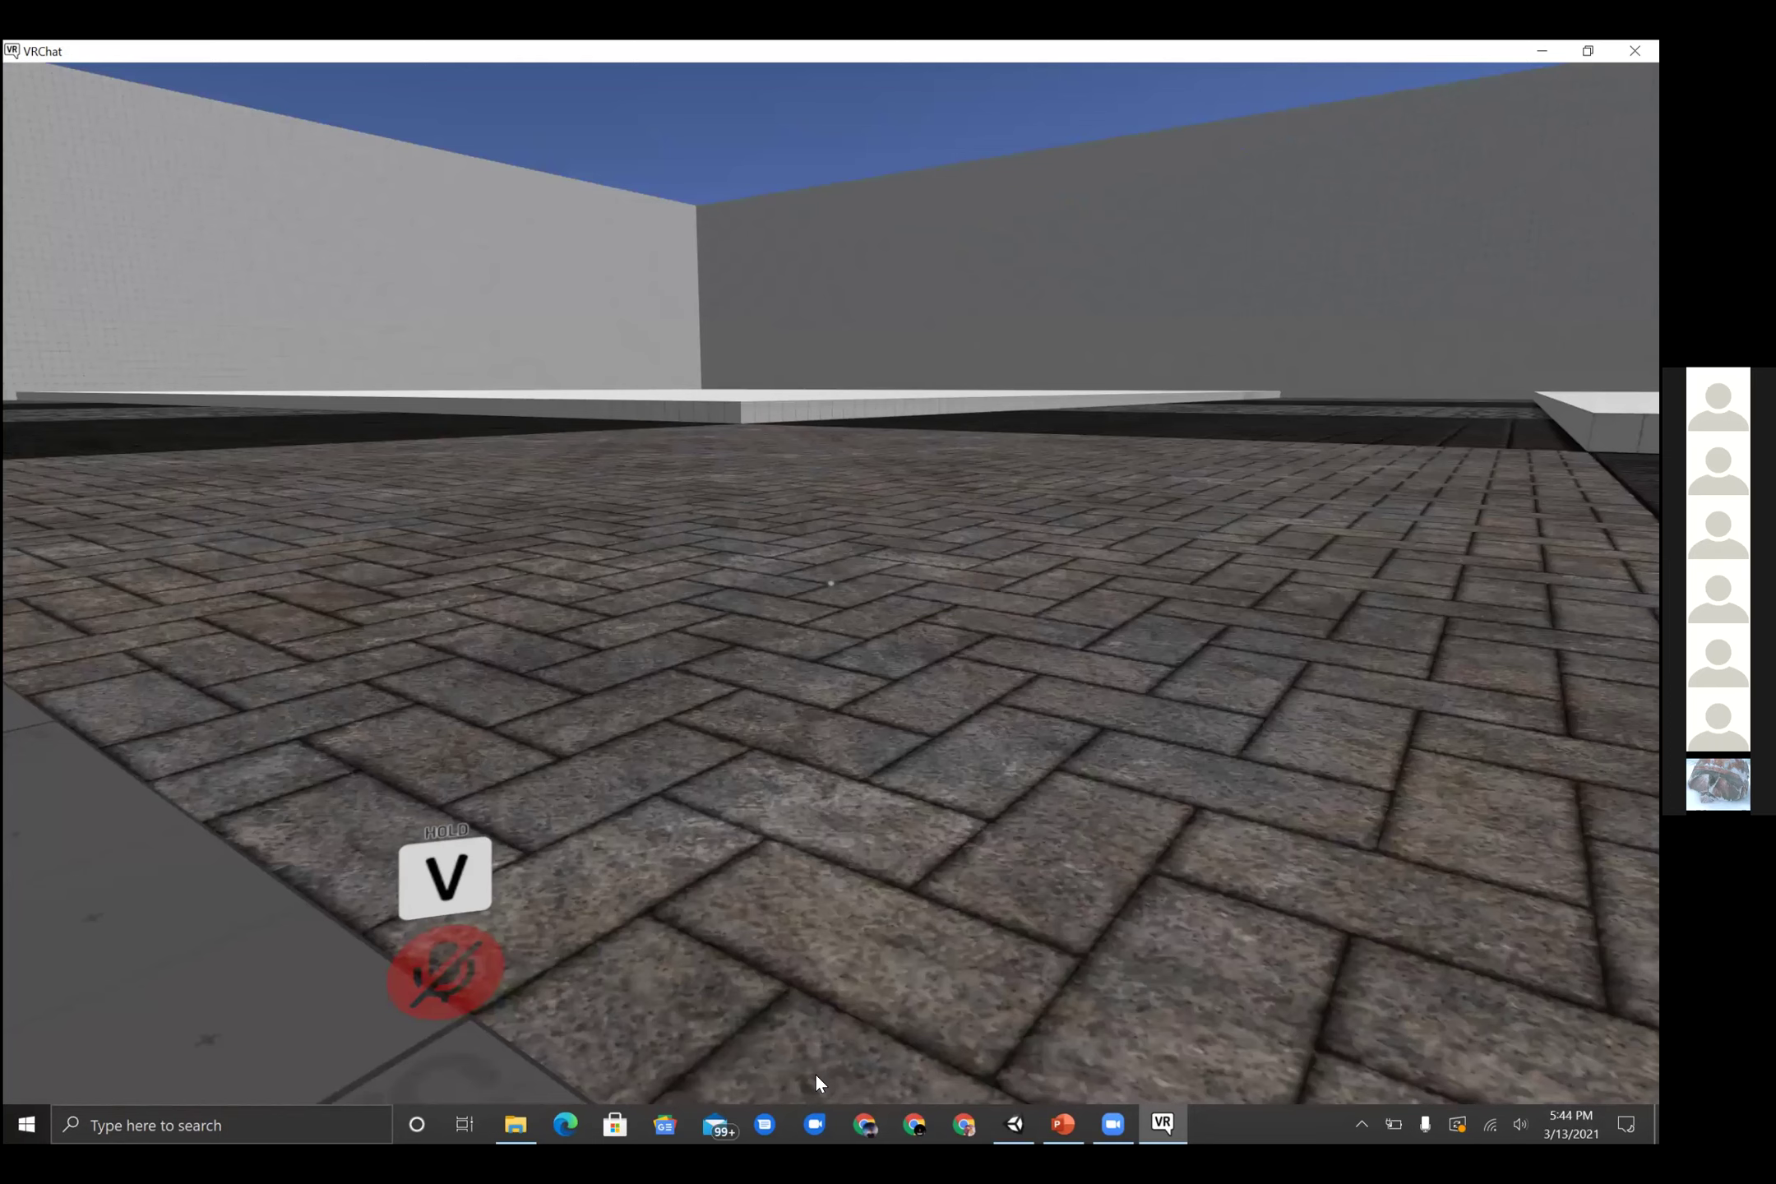
pyautogui.press('Escape')
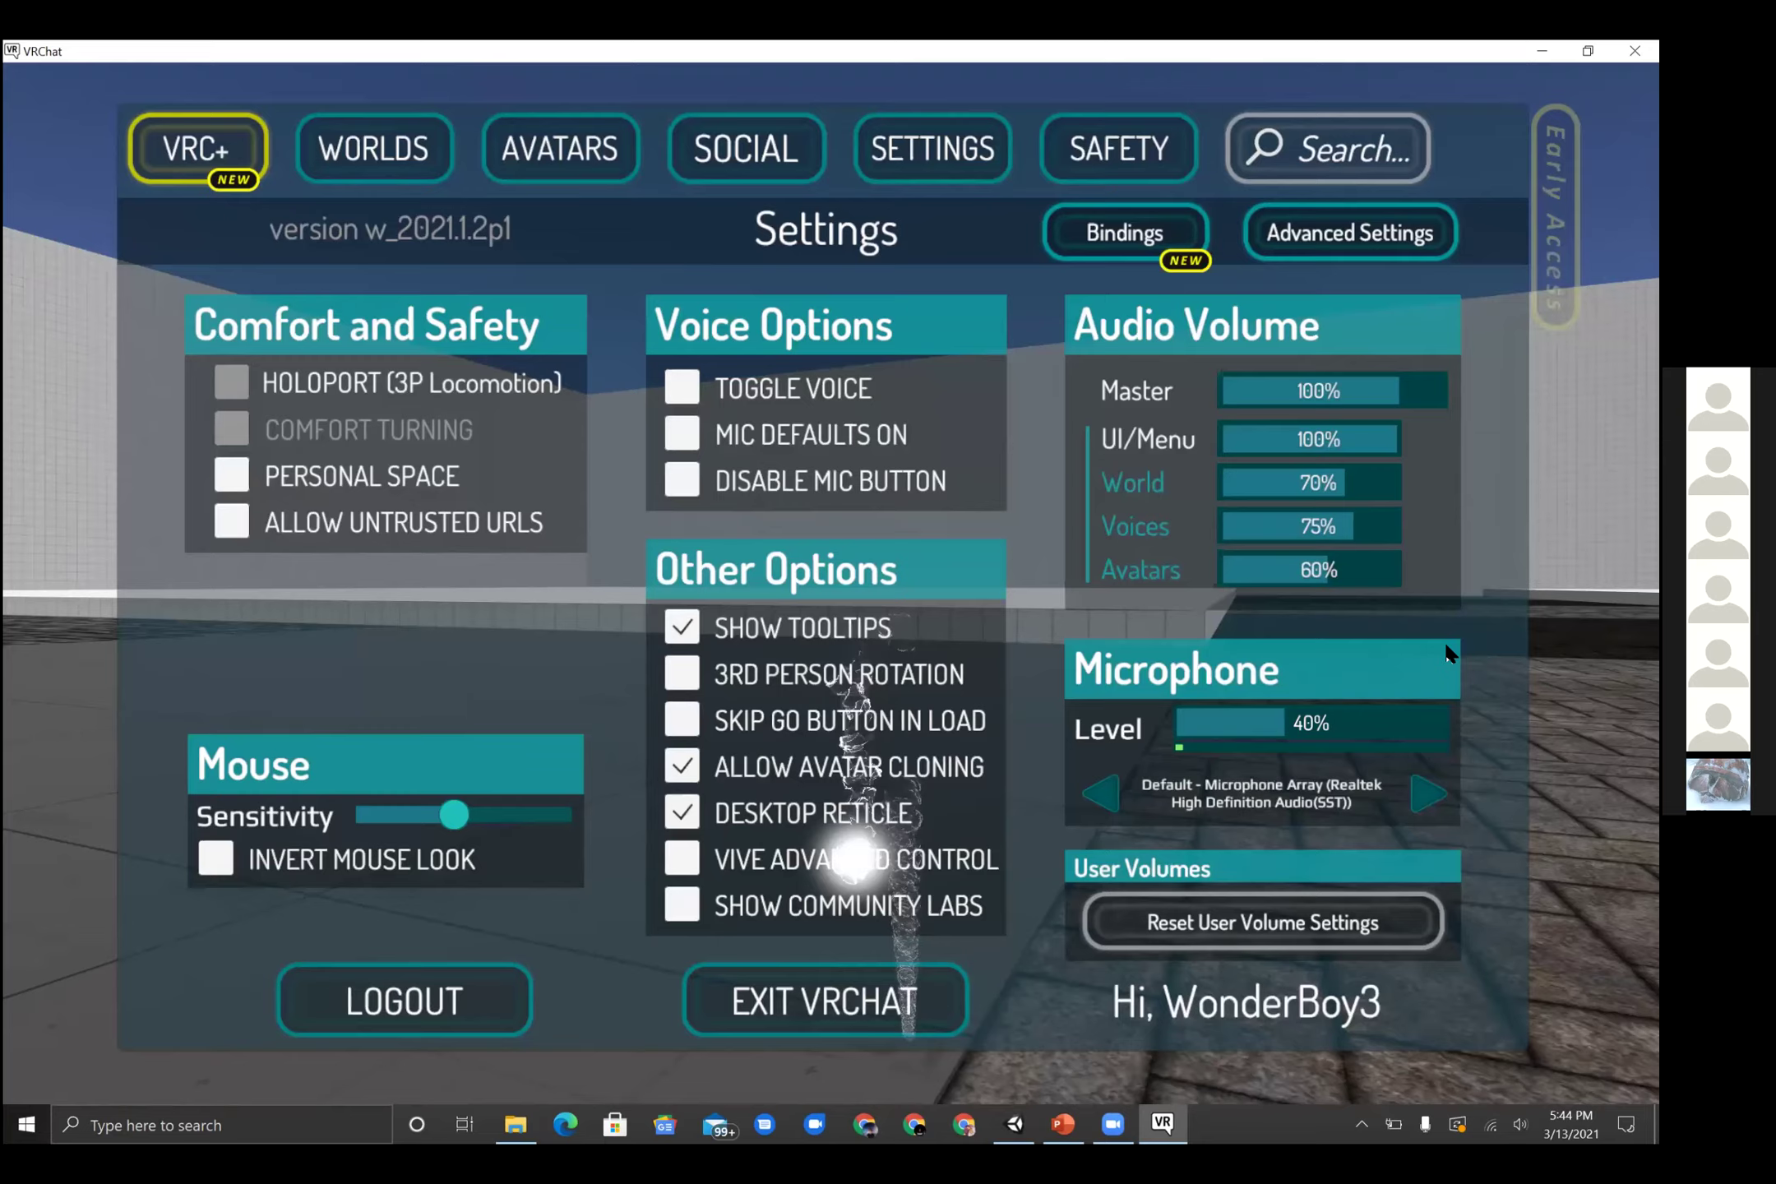
pyautogui.hotkey('alt', 'F4')
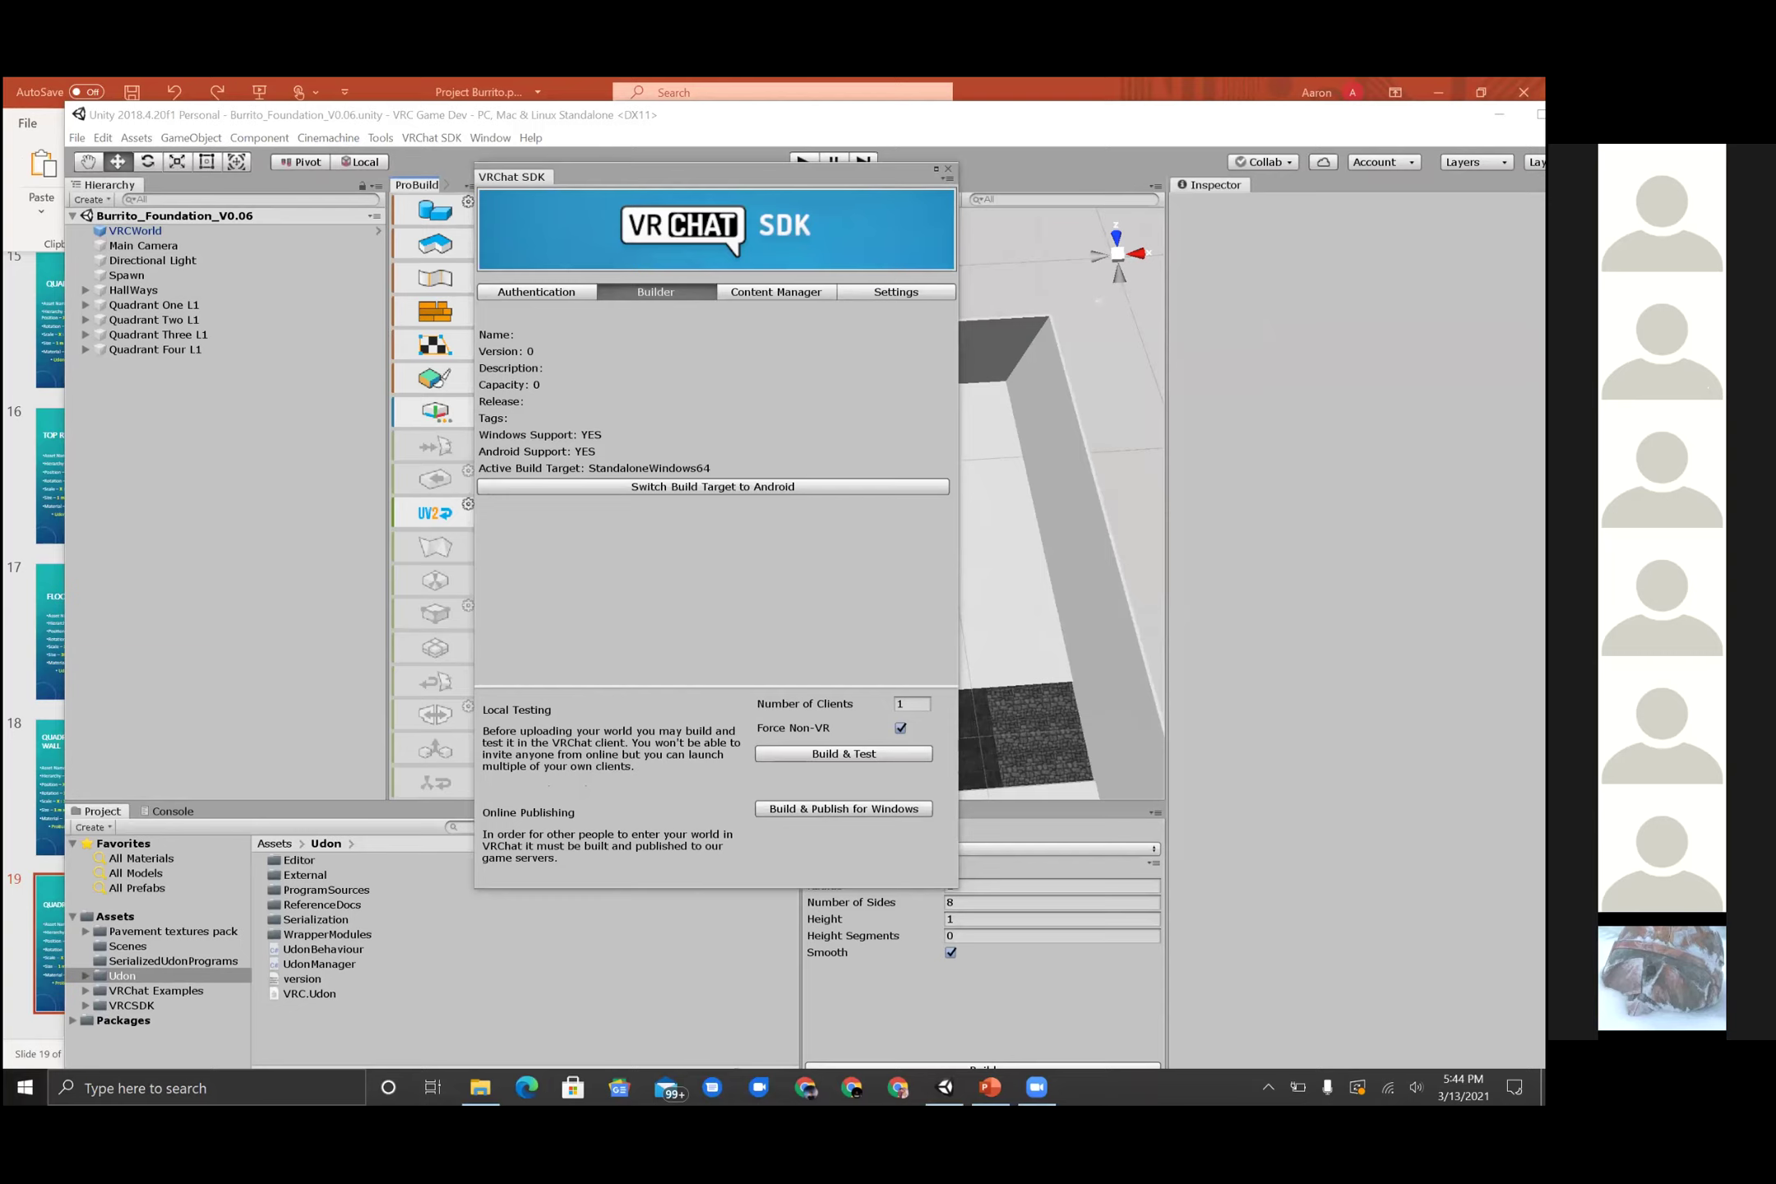
# - Close the VRChat SDK control panel, maximize Unity and narrow the Hierarchy and ProBuilder areas to enlarge the scene view
pyautogui.click(946, 168)
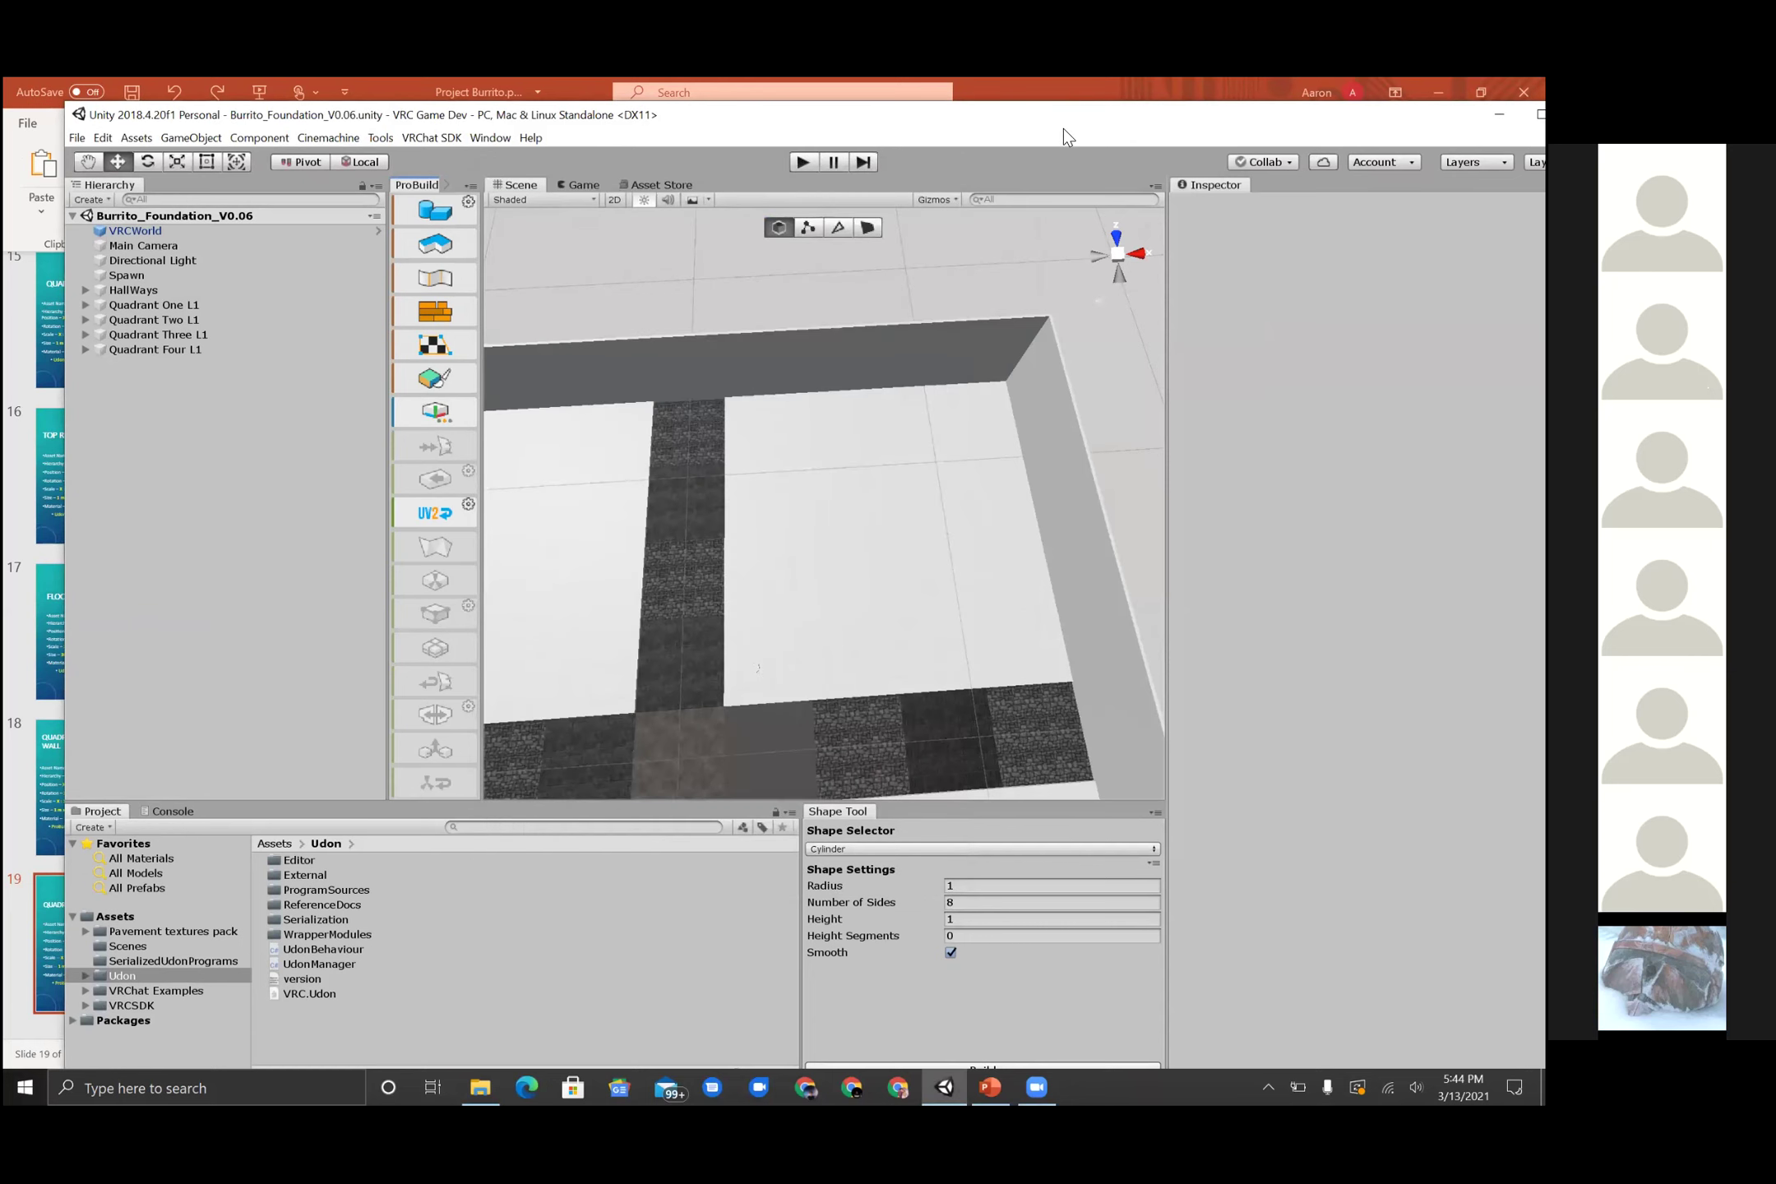
pyautogui.doubleClick(1040, 114)
pyautogui.moveTo(325, 386); pyautogui.dragTo(187, 418)
pyautogui.moveTo(421, 395); pyautogui.dragTo(140, 421)
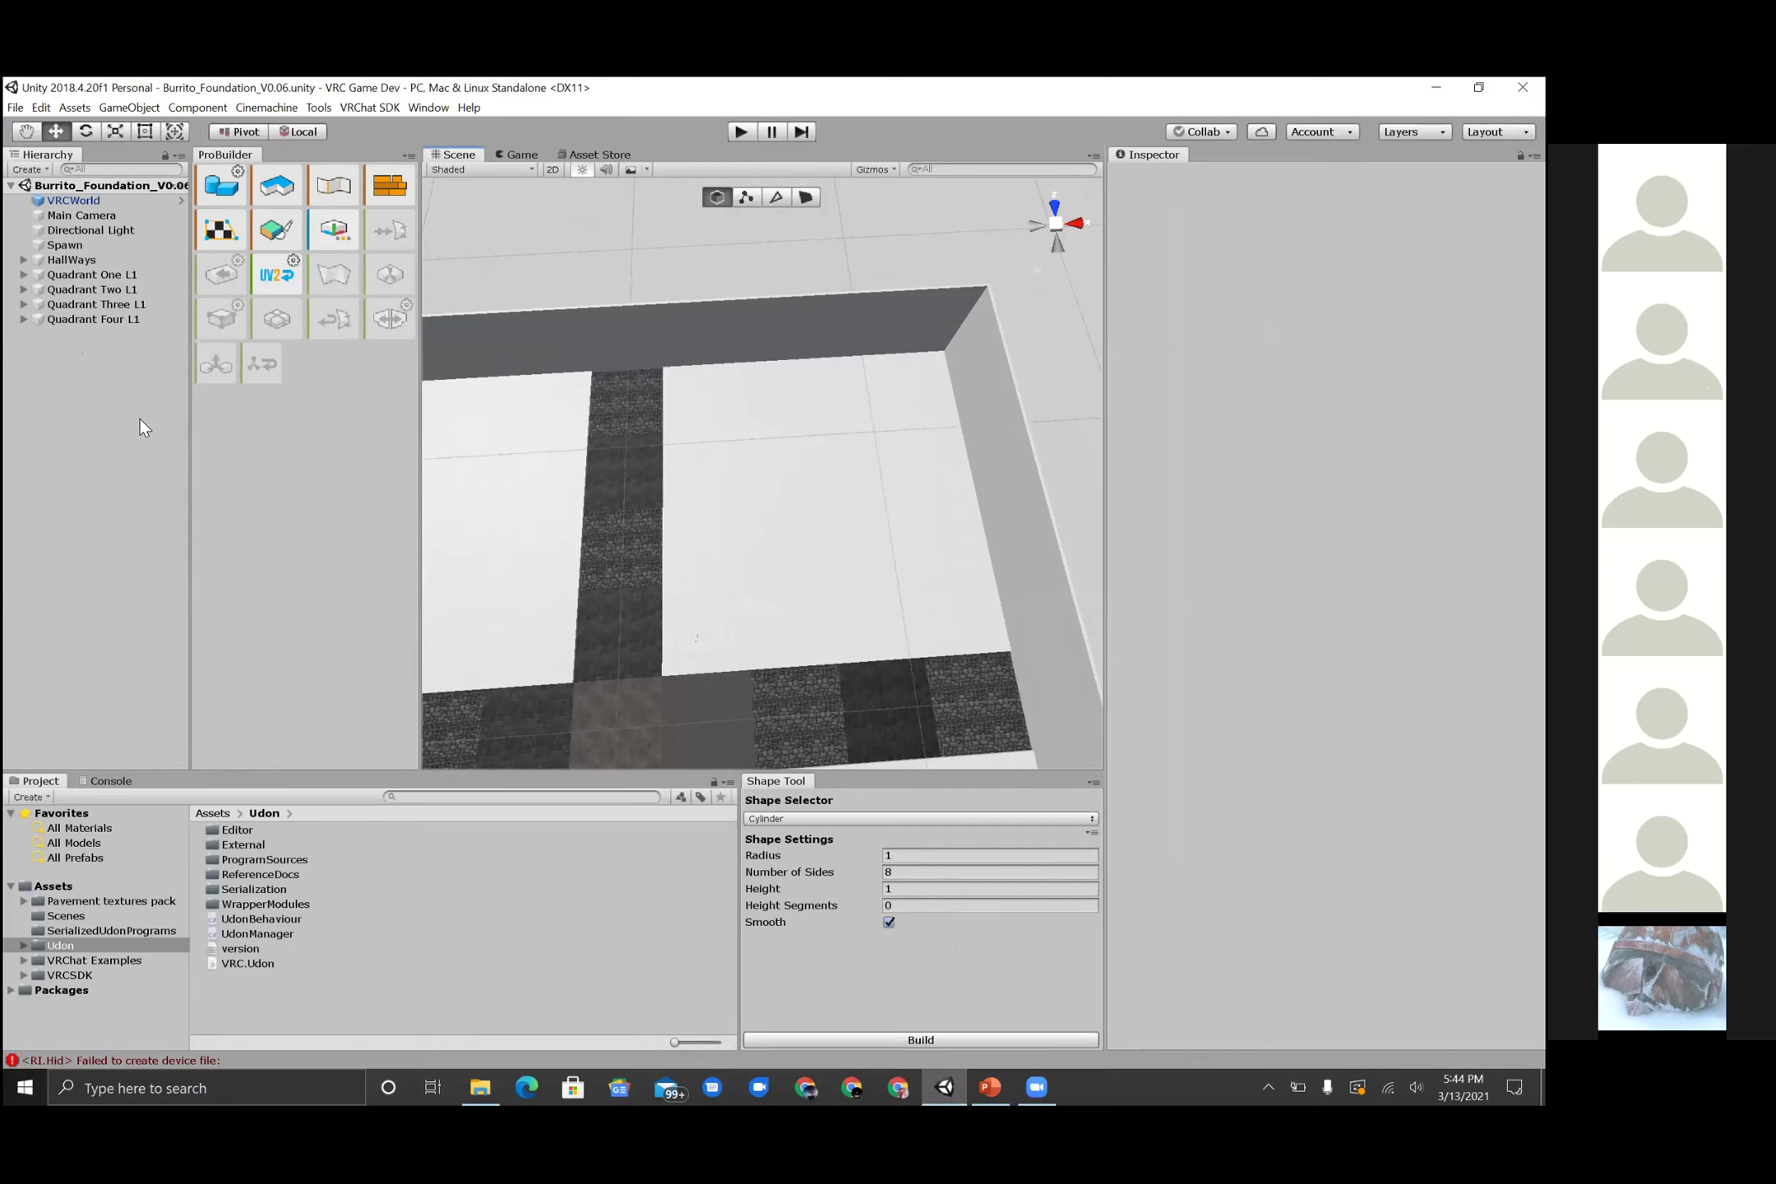
# - Select the Floor 2 tile in Quadrant One L1, expand Floor 1's child objects and widen the Hierarchy to show the scene name
pyautogui.keyDown('alt'); pyautogui.moveTo(653, 607); pyautogui.dragTo(748, 715); pyautogui.keyUp('alt')
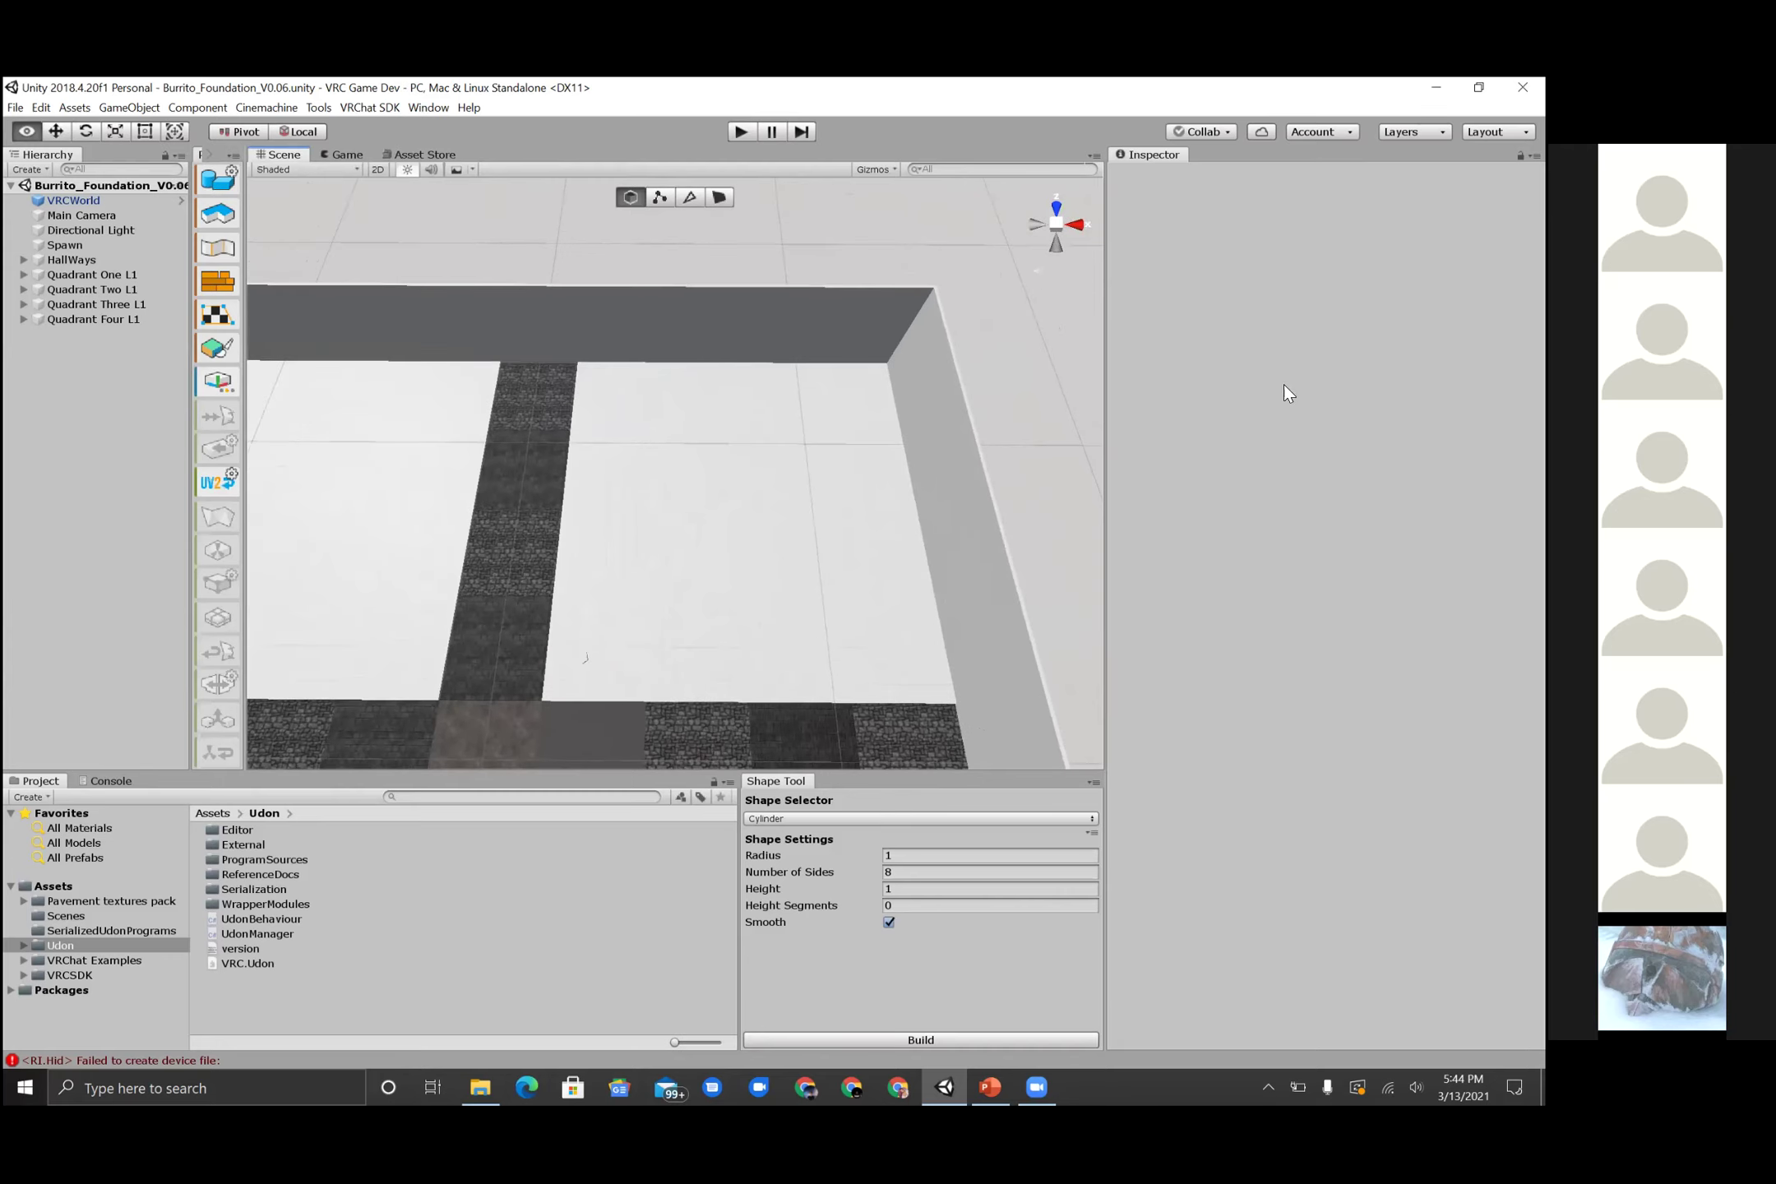
pyautogui.click(682, 654)
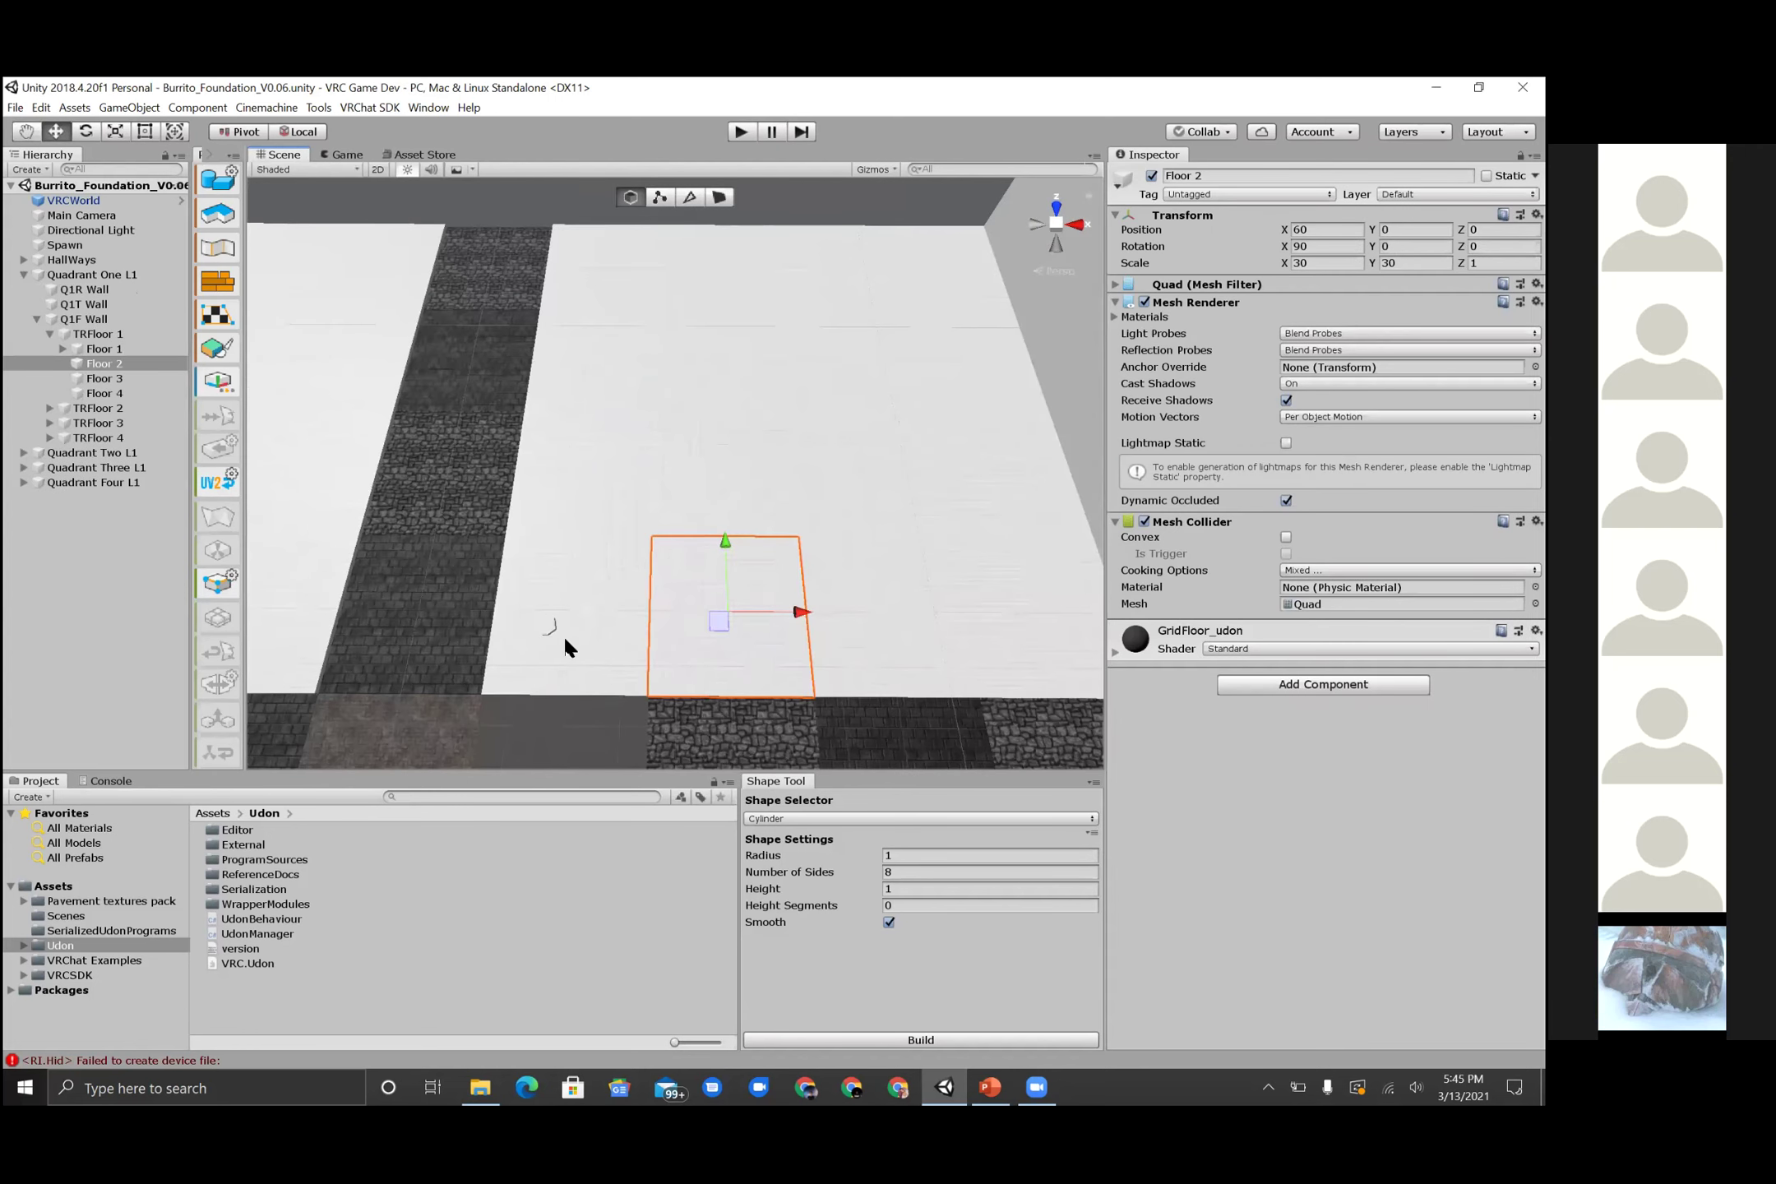
pyautogui.click(62, 345)
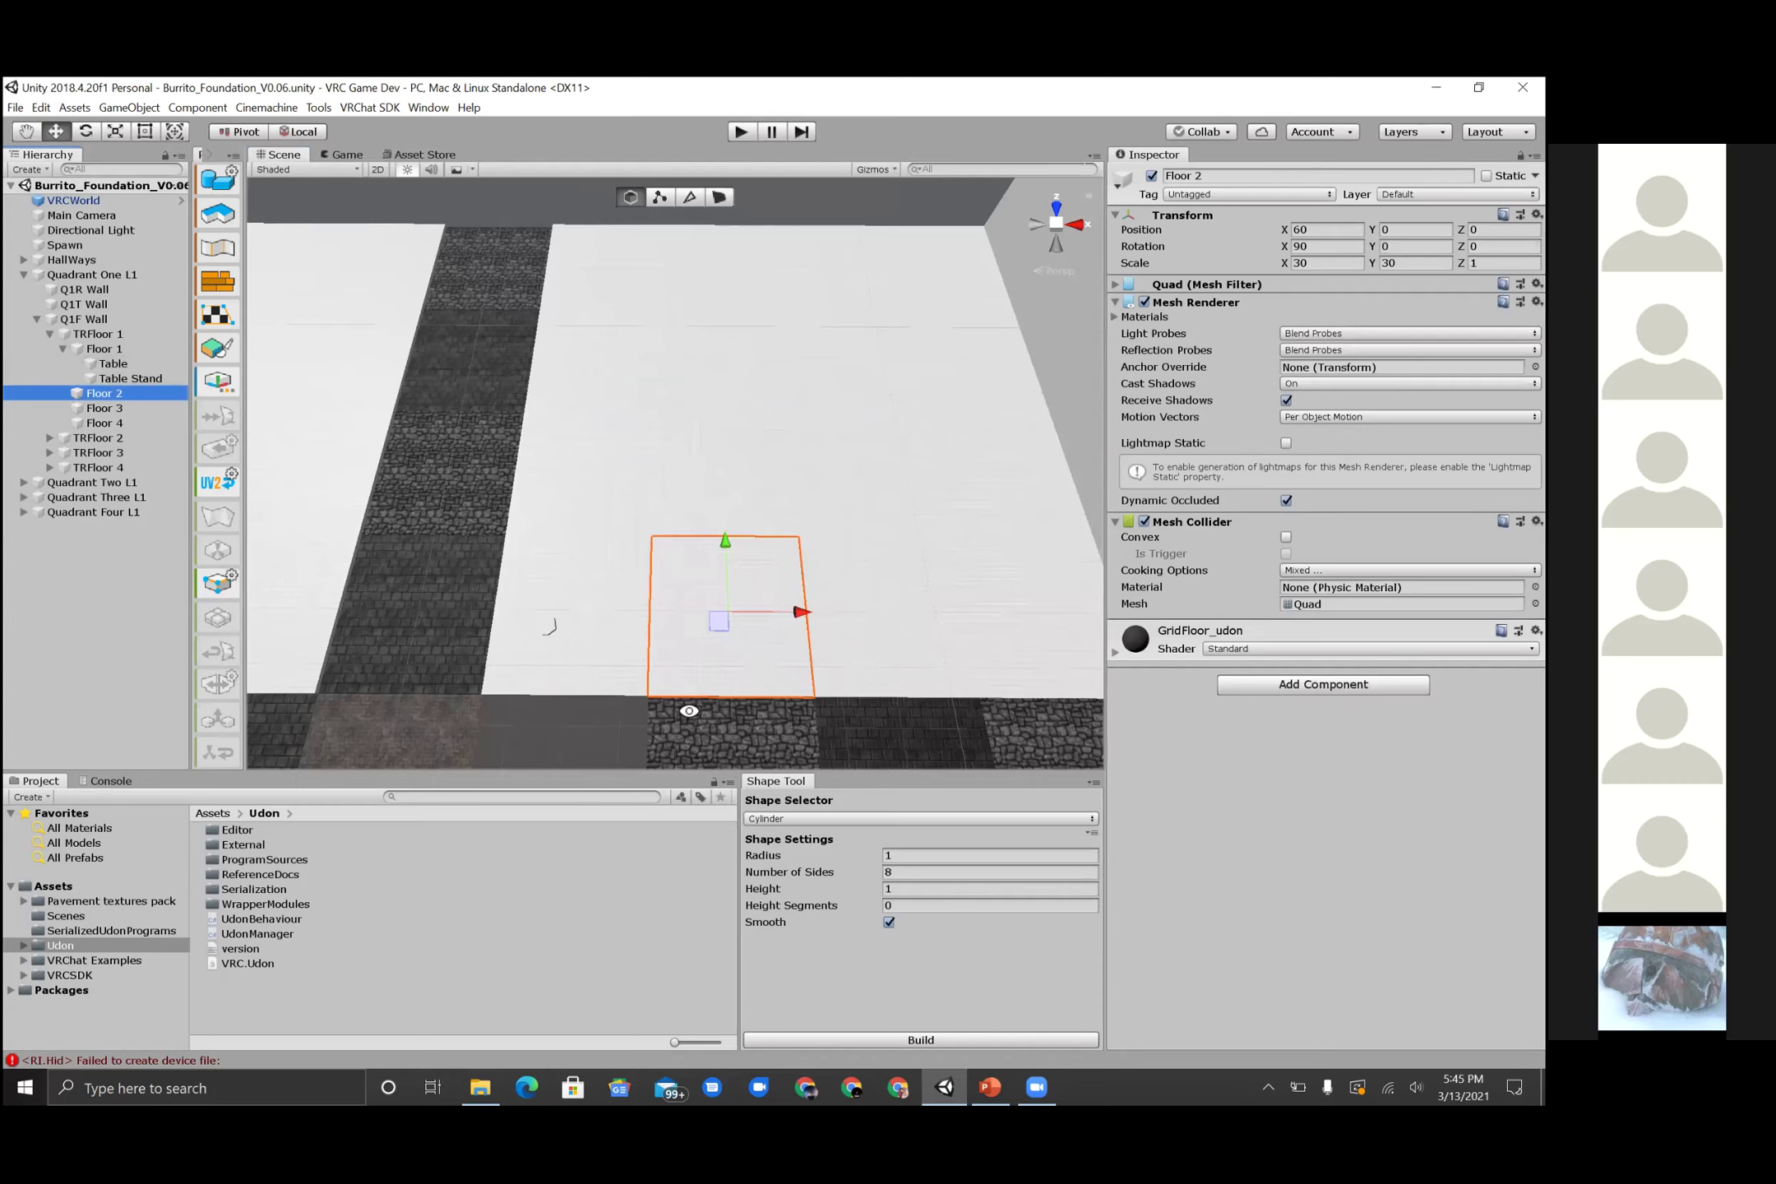
pyautogui.keyDown('alt'); pyautogui.moveTo(676, 672); pyautogui.dragTo(789, 765); pyautogui.keyUp('alt')
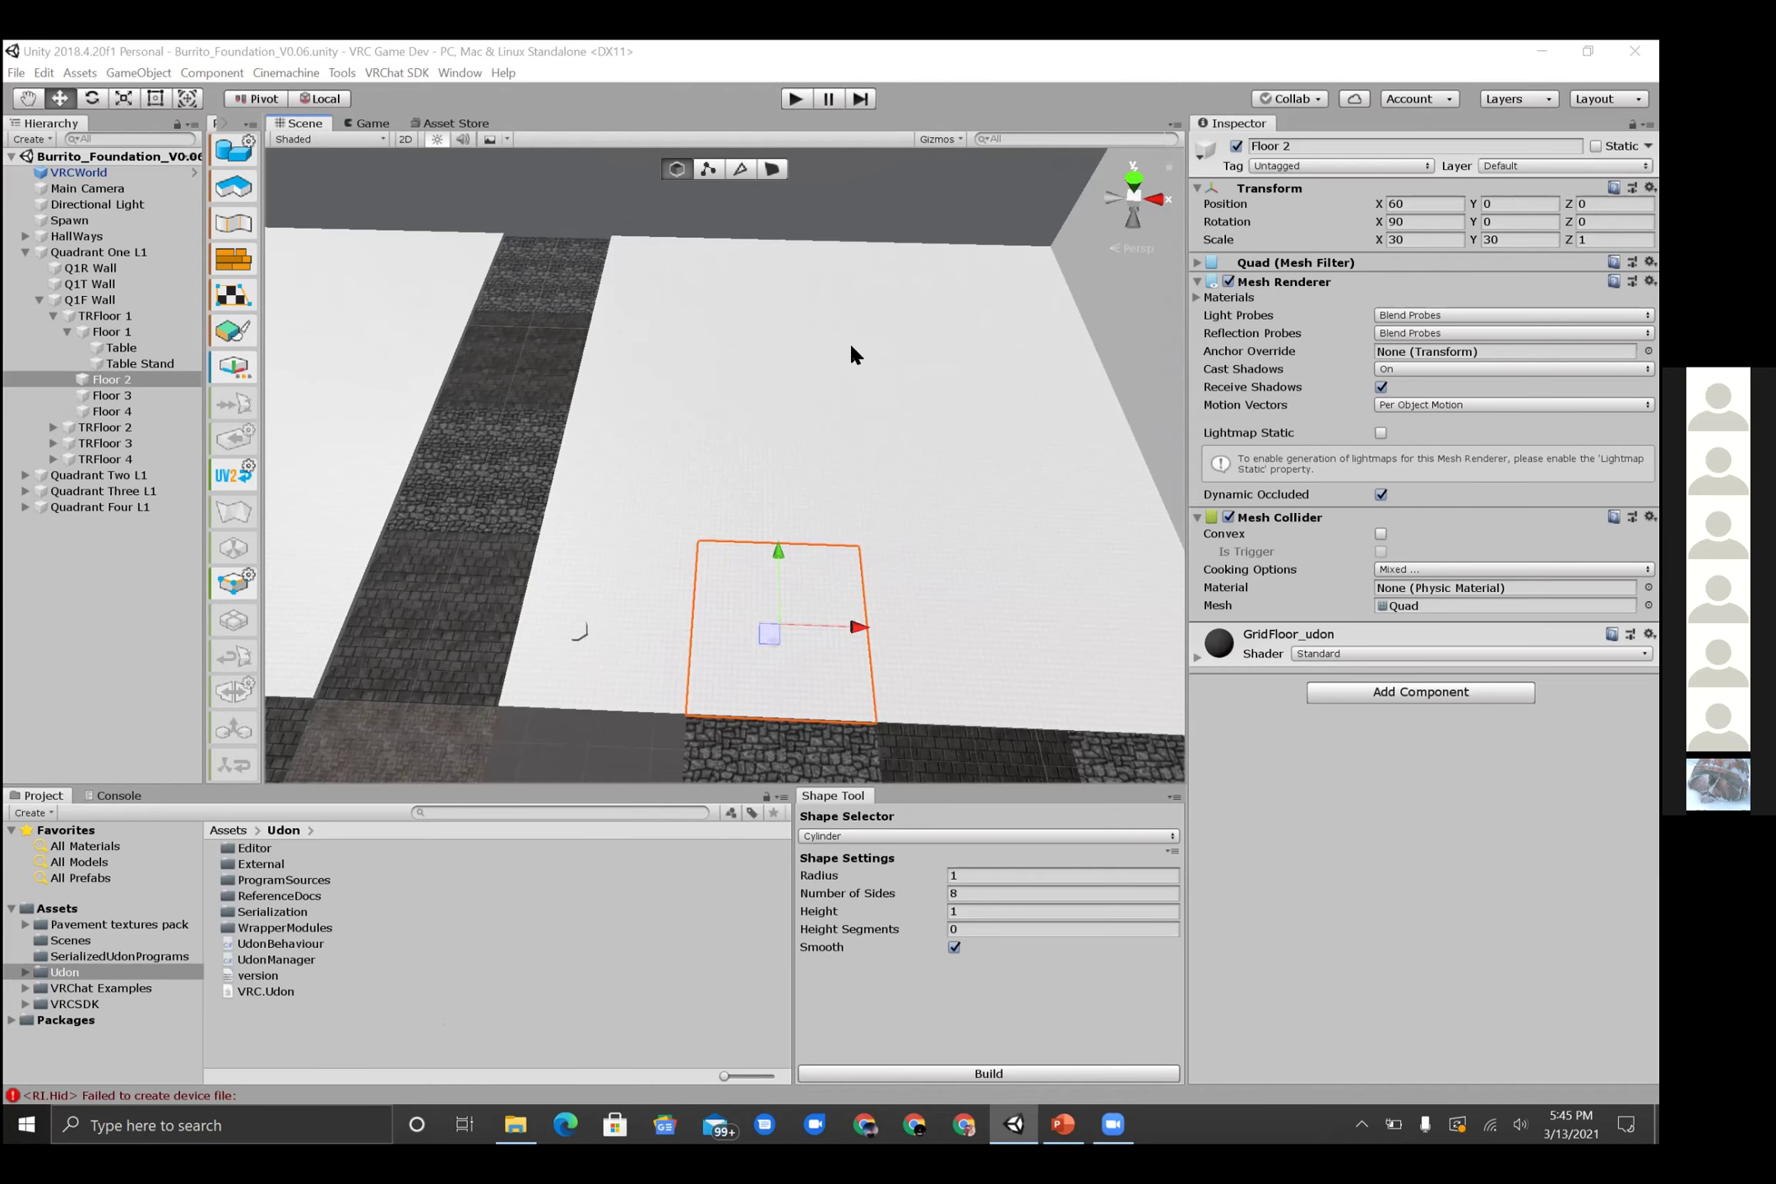
pyautogui.moveTo(204, 315); pyautogui.dragTo(277, 315)
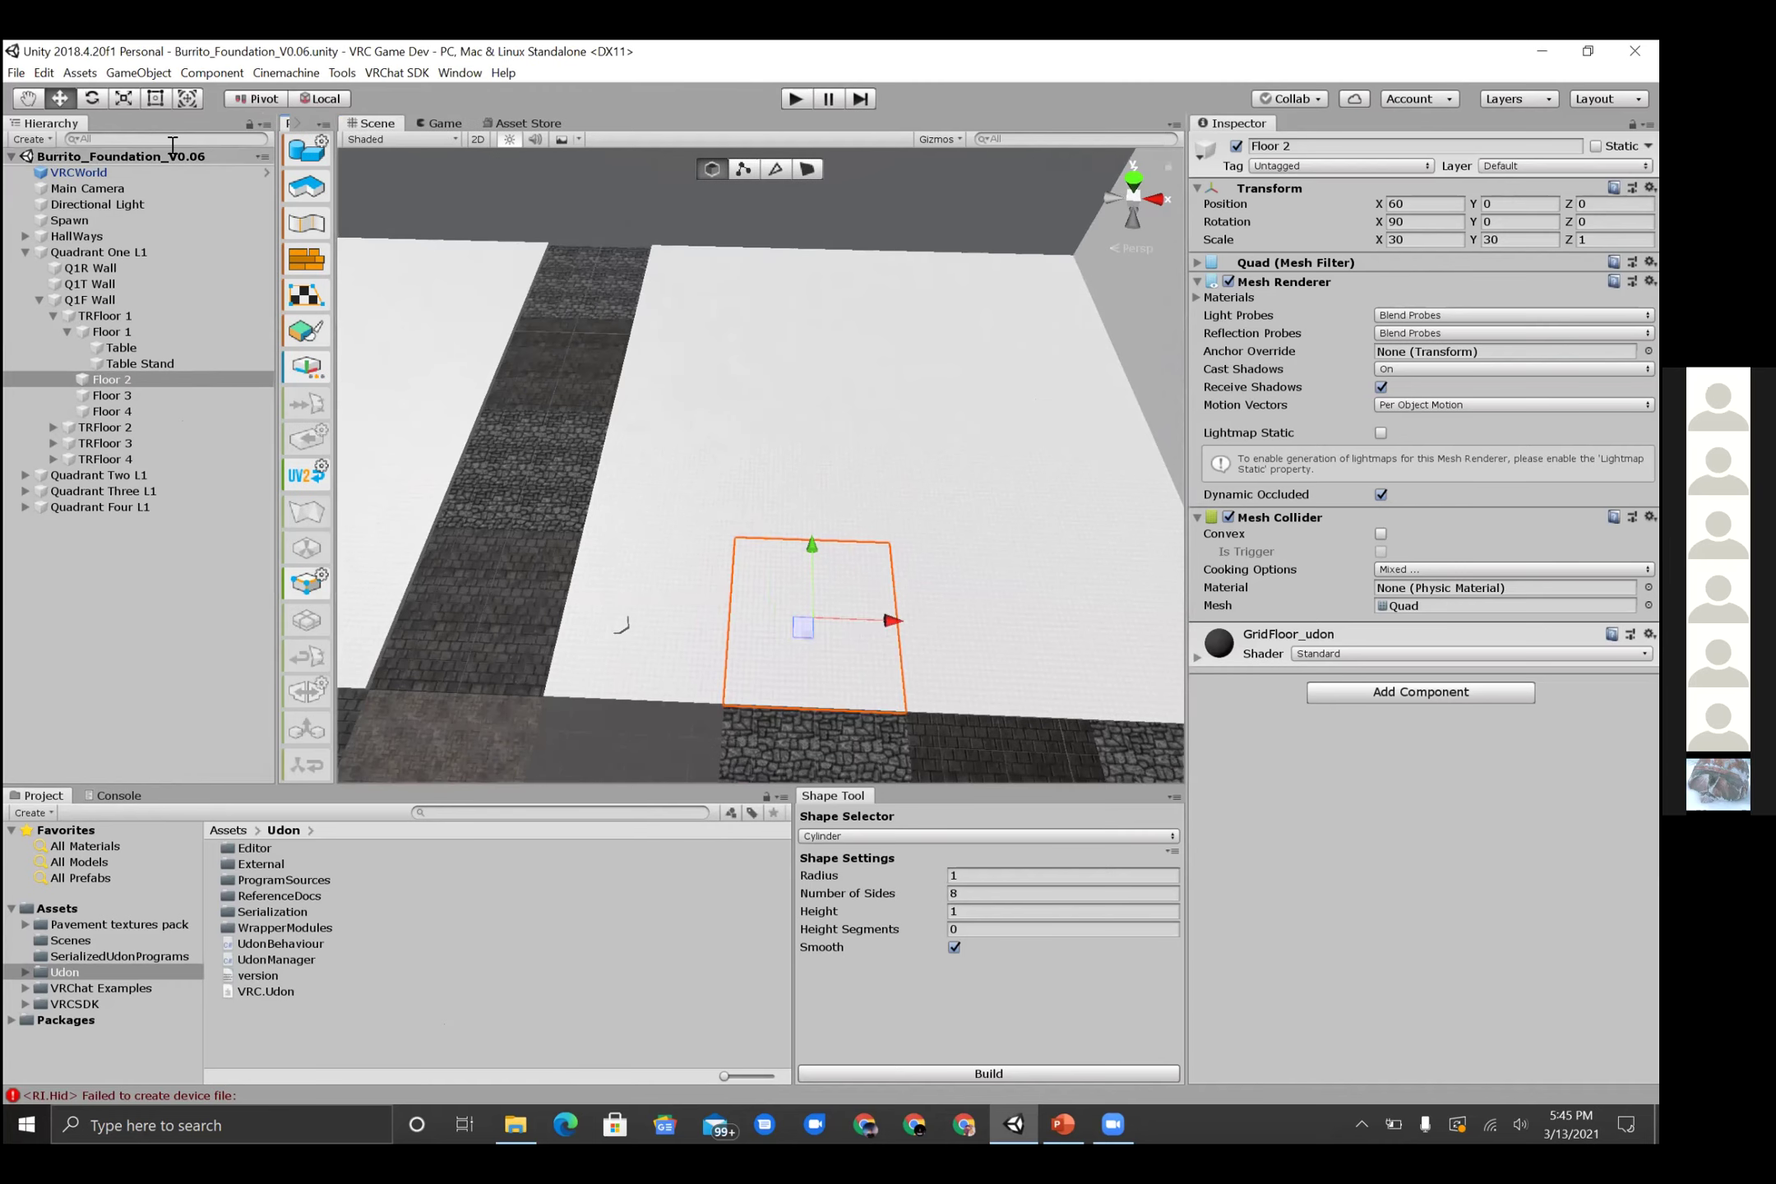
pyautogui.click(198, 158)
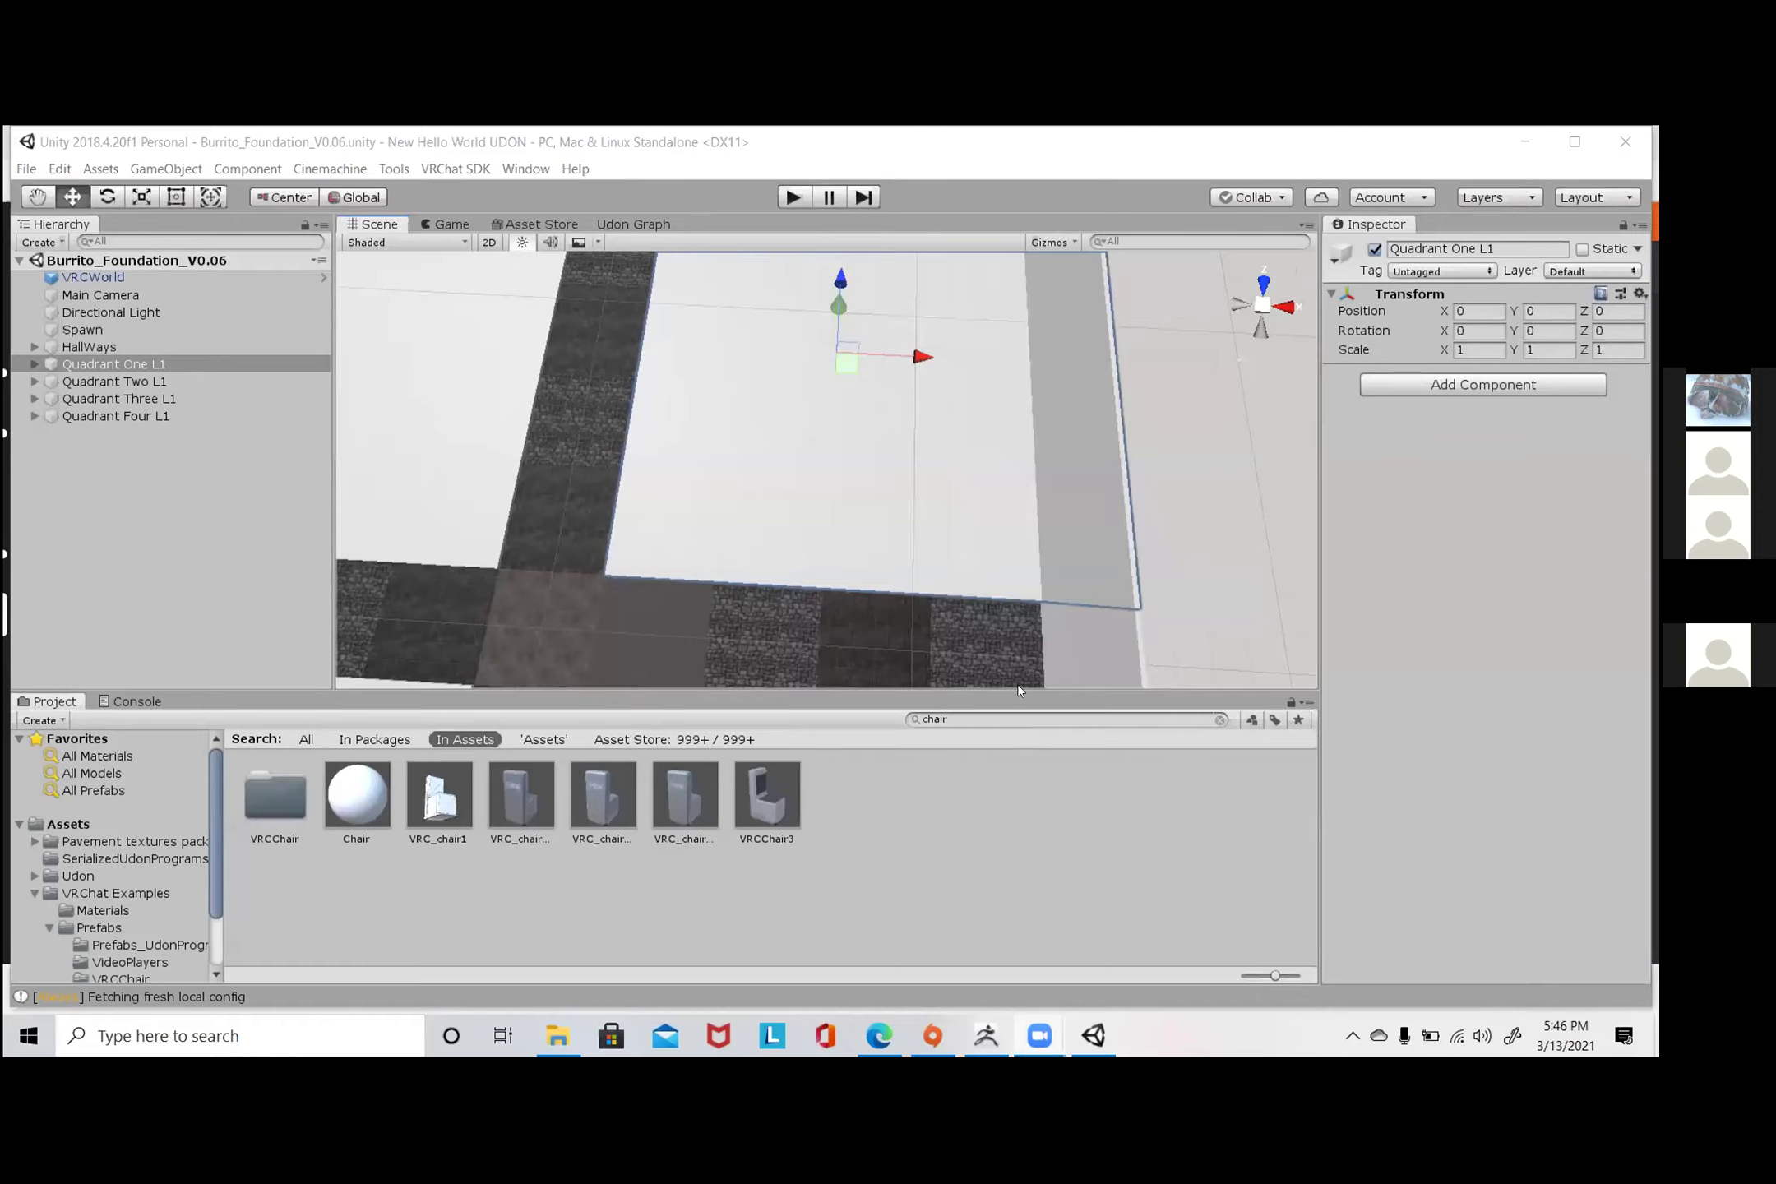
# - Examine Quadrant One's floor, the scene's save options and the object-creation options in the Hierarchy
pyautogui.moveTo(979, 597); pyautogui.dragTo(936, 633, button='right')
pyautogui.moveTo(935, 632)
pyautogui.mouseDown(button='middle')
pyautogui.moveTo(923, 614)
pyautogui.moveTo(908, 654)
pyautogui.moveTo(901, 641)
pyautogui.mouseUp(button='middle')
pyautogui.moveTo(892, 360); pyautogui.dragTo(860, 432, button='right')
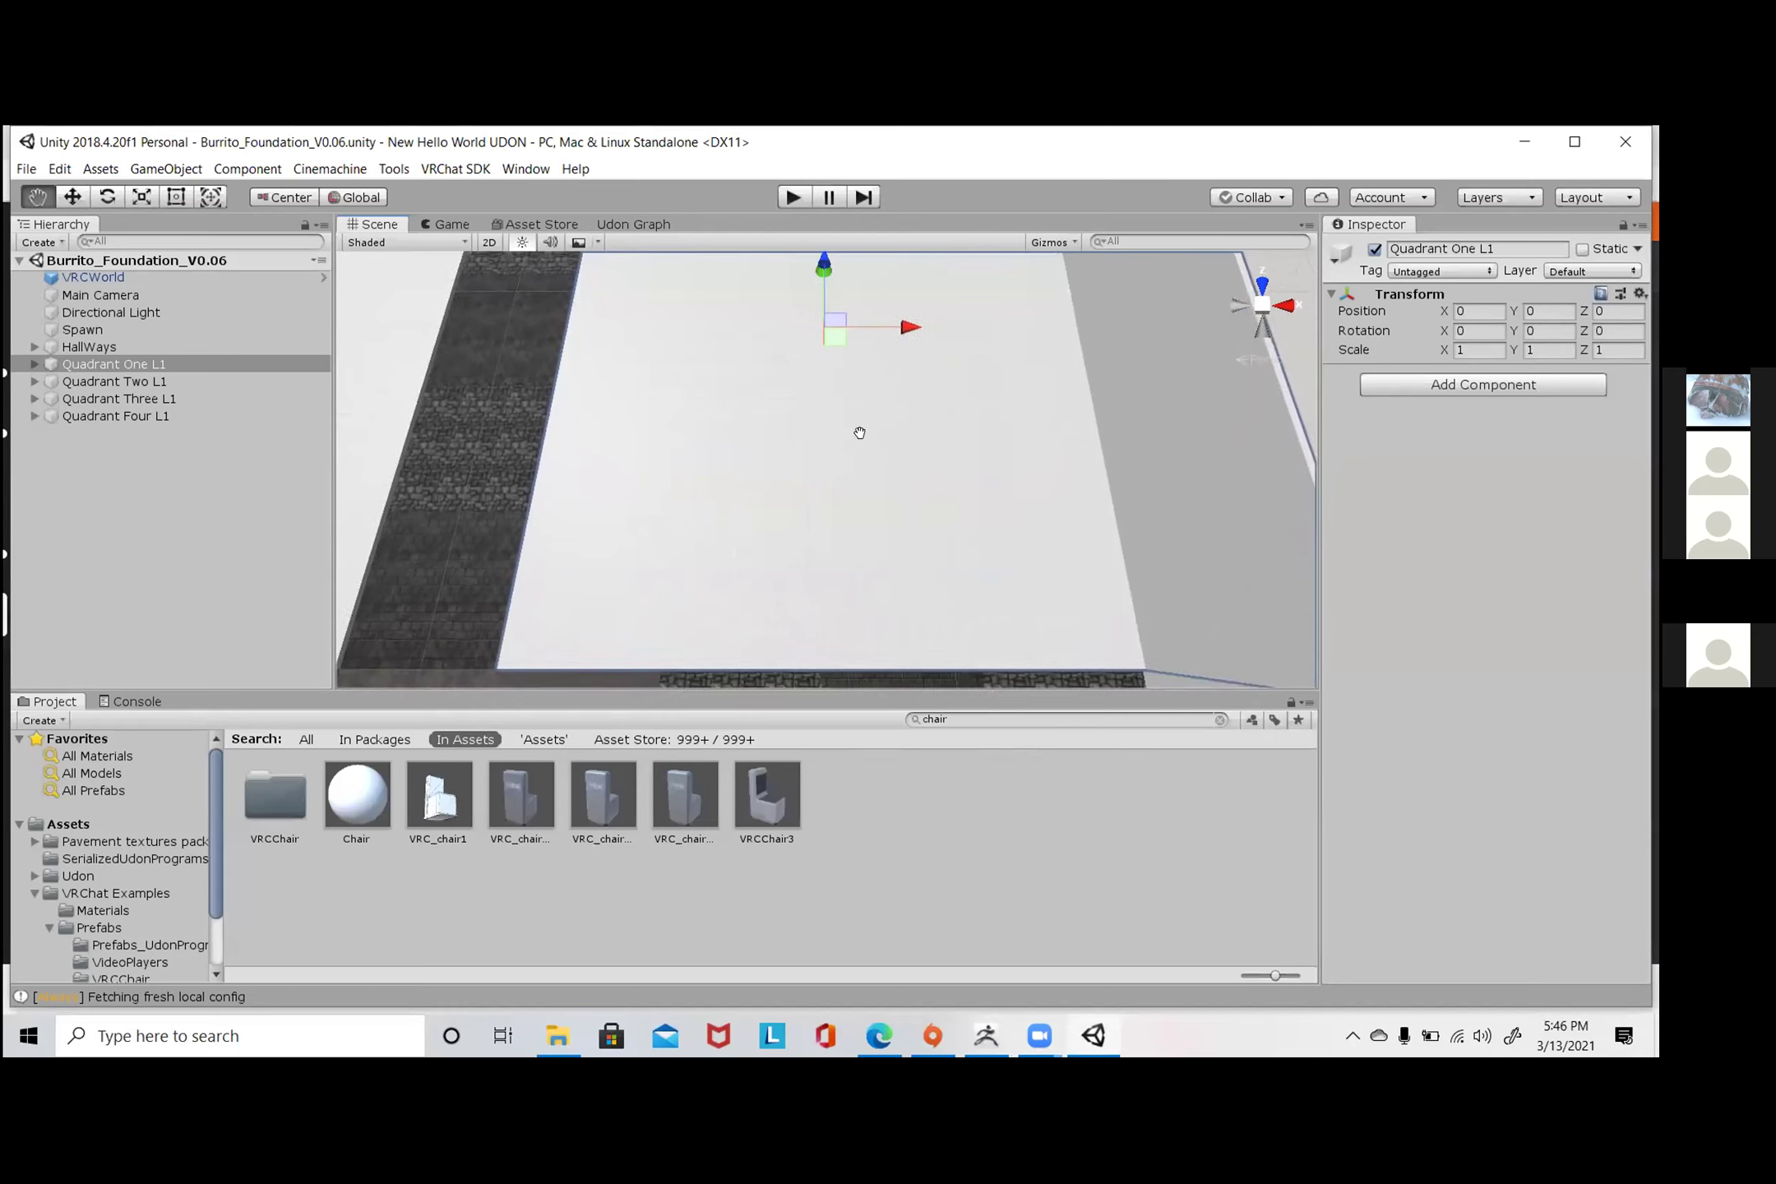
pyautogui.click(142, 260)
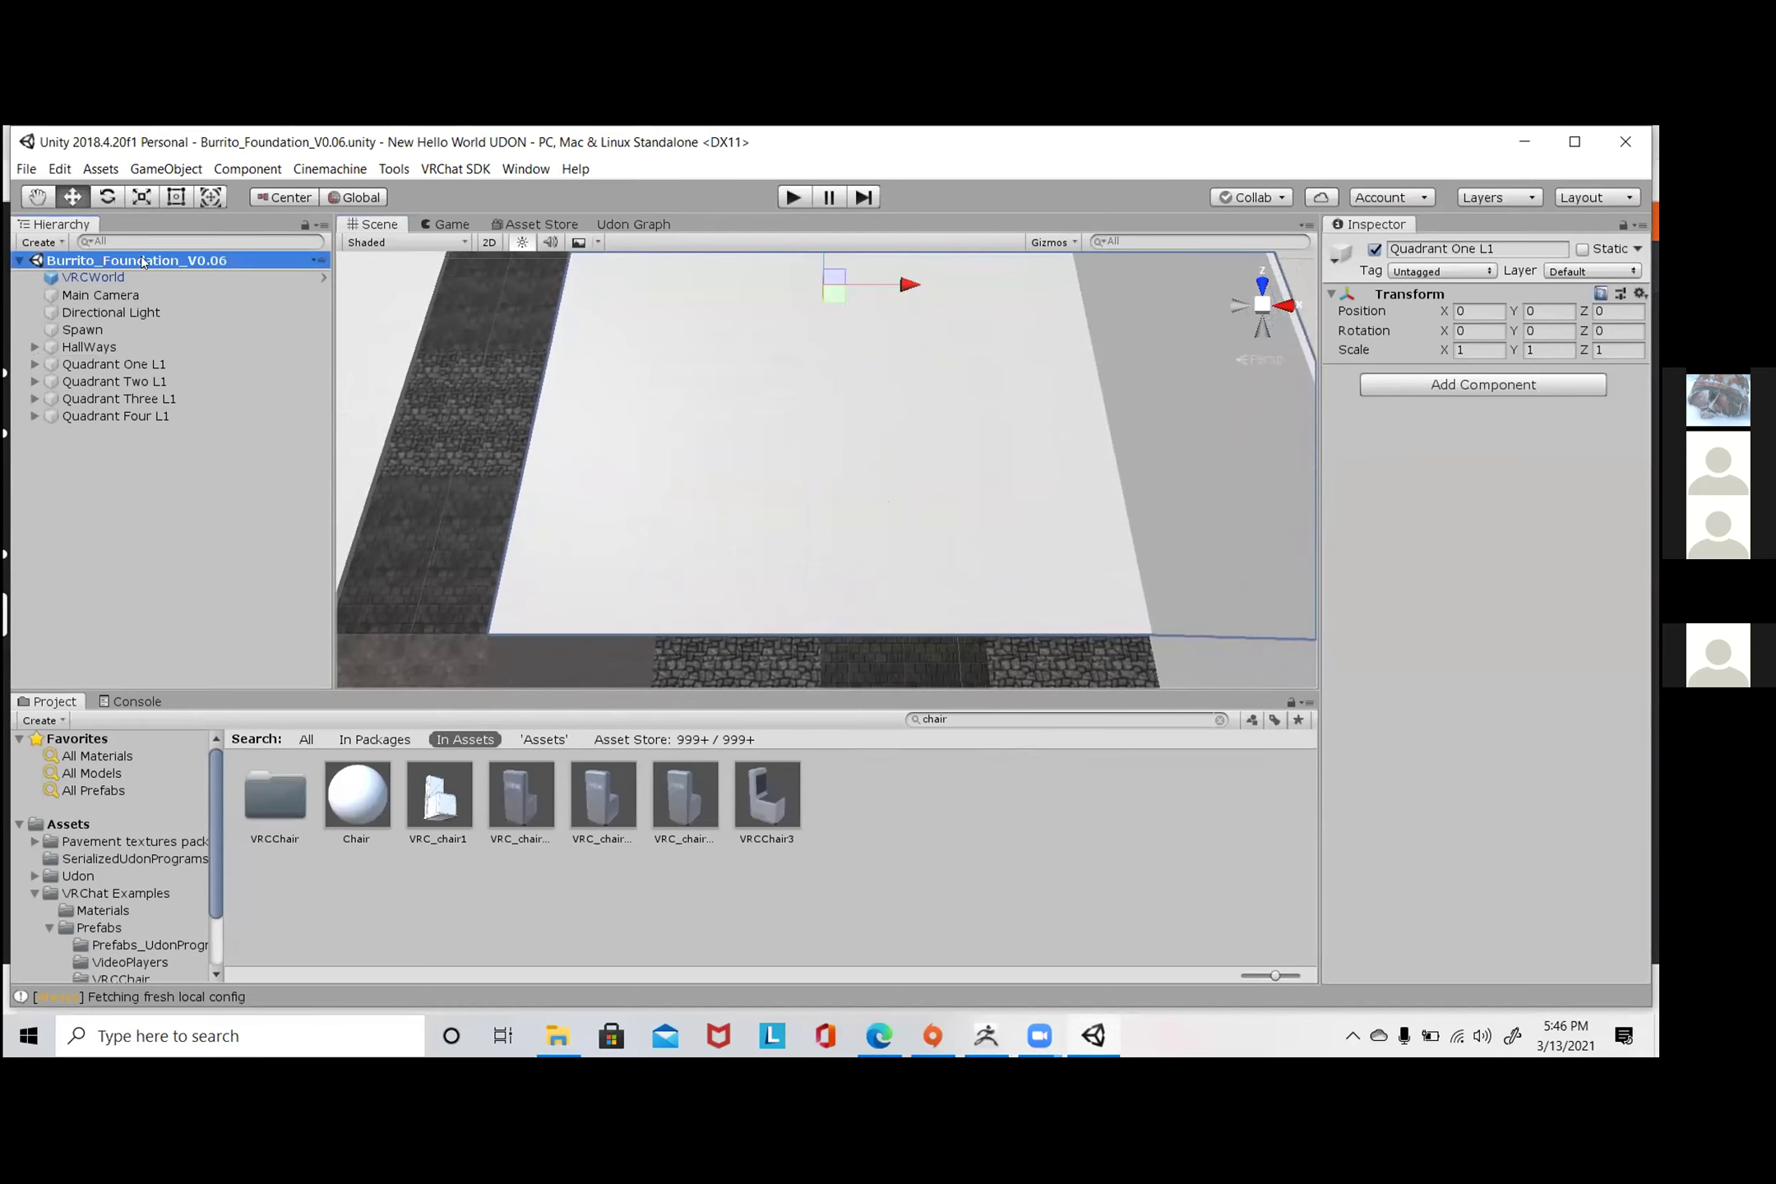
pyautogui.rightClick(141, 260)
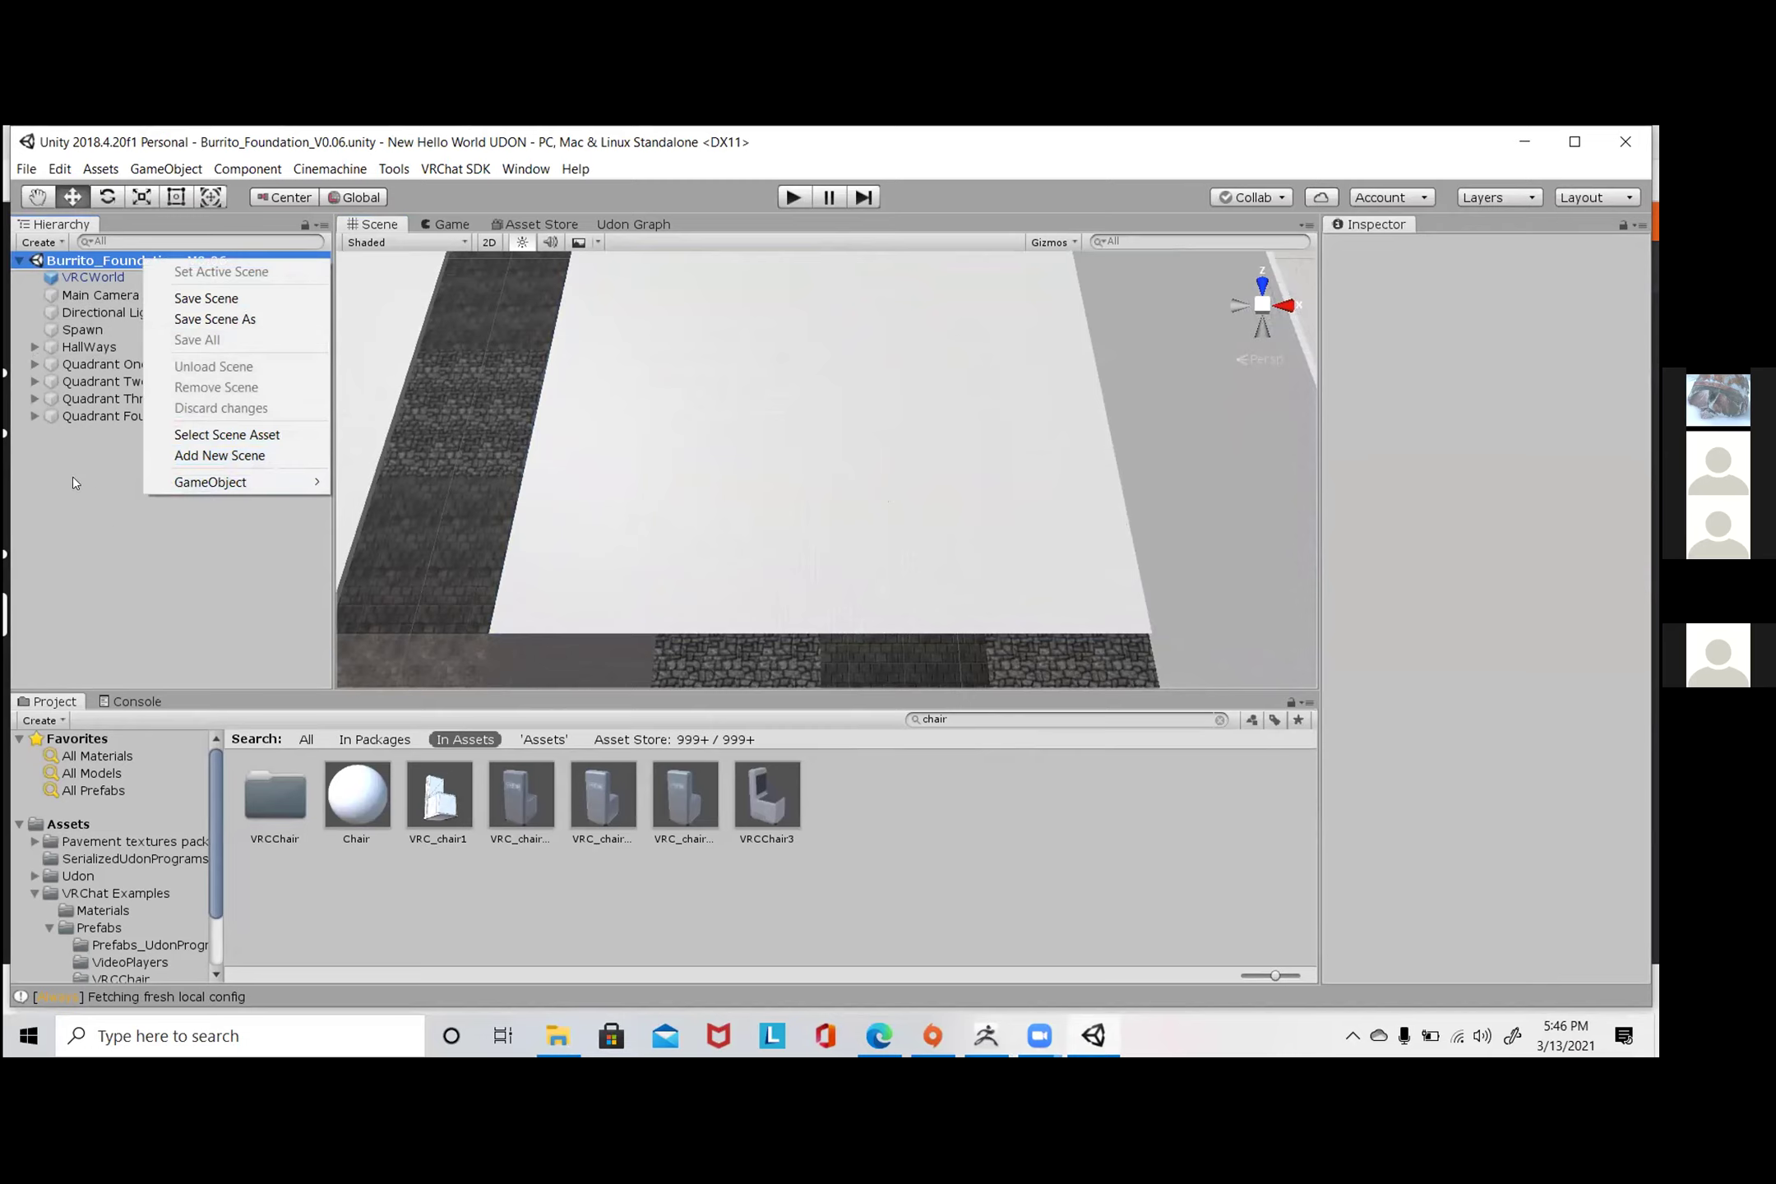
pyautogui.click(131, 314)
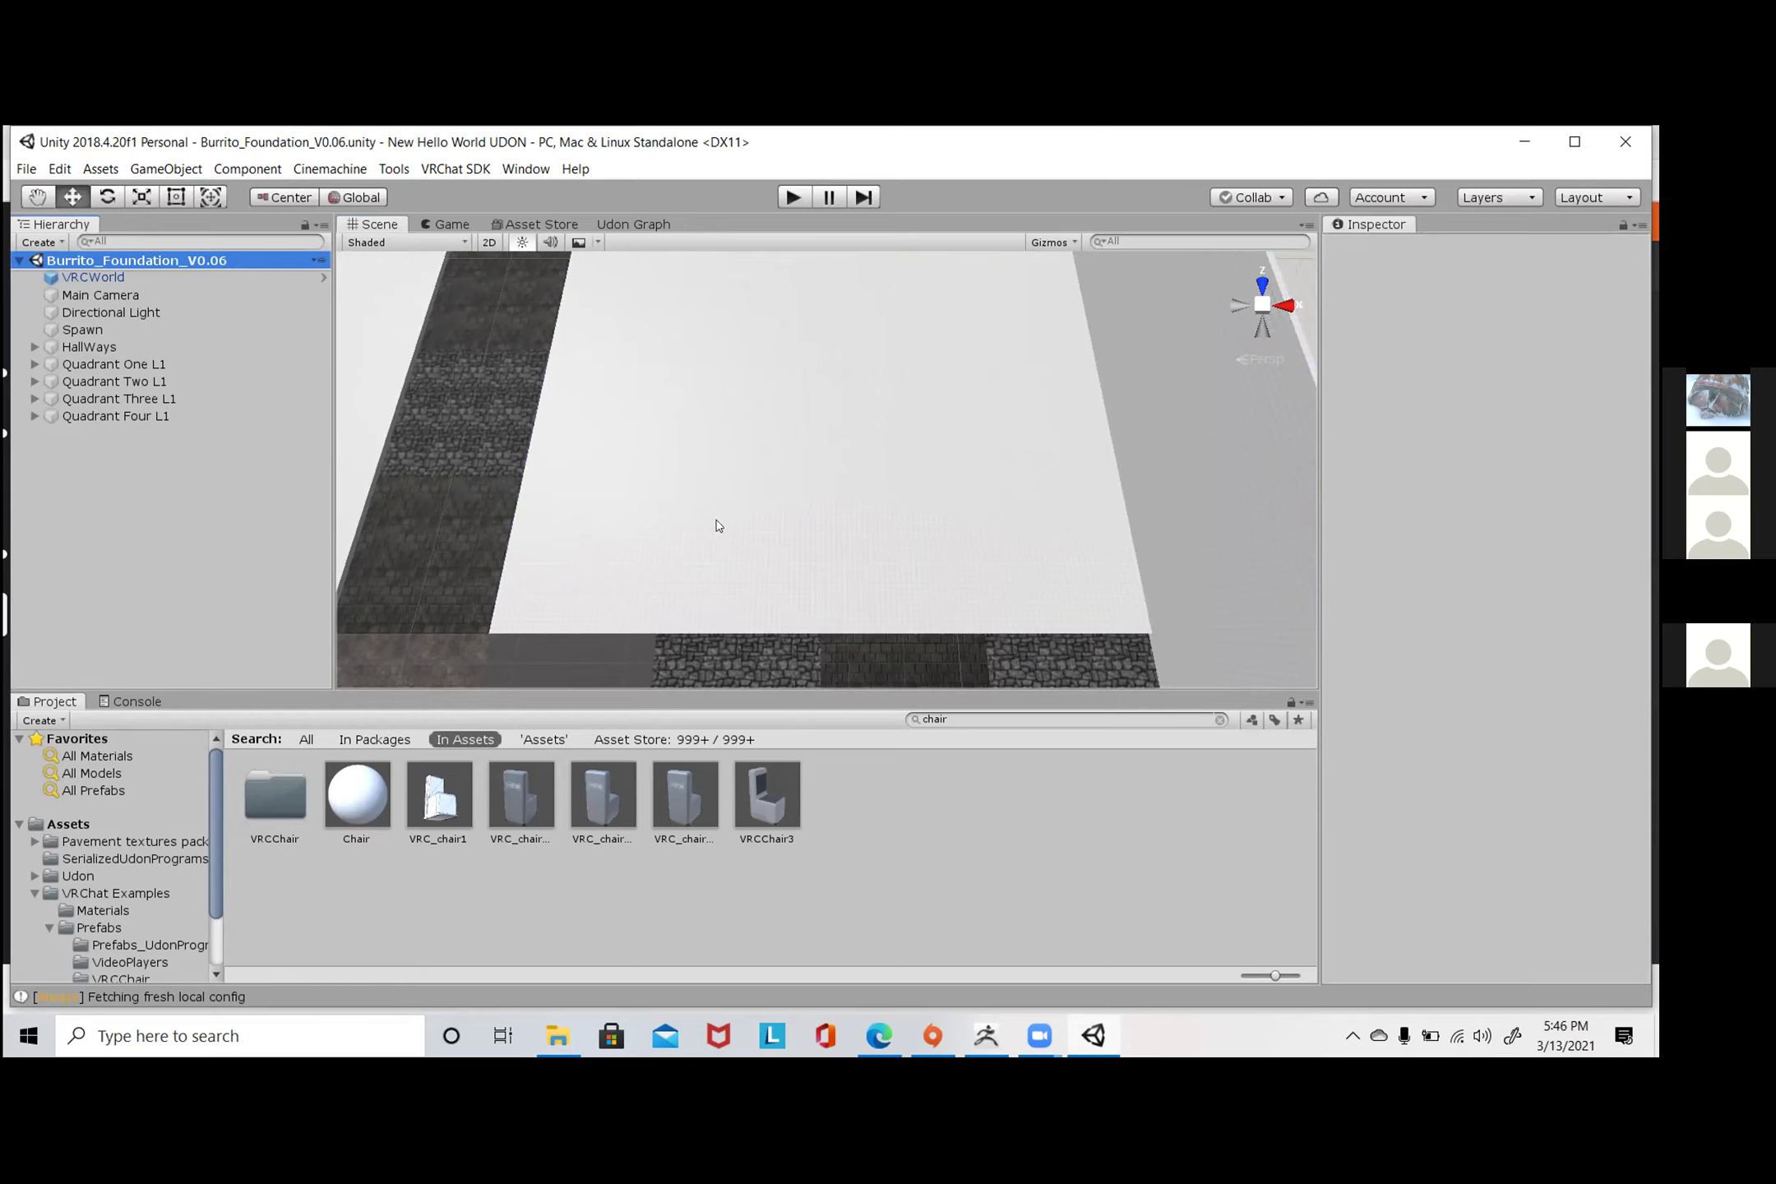
pyautogui.rightClick(129, 490)
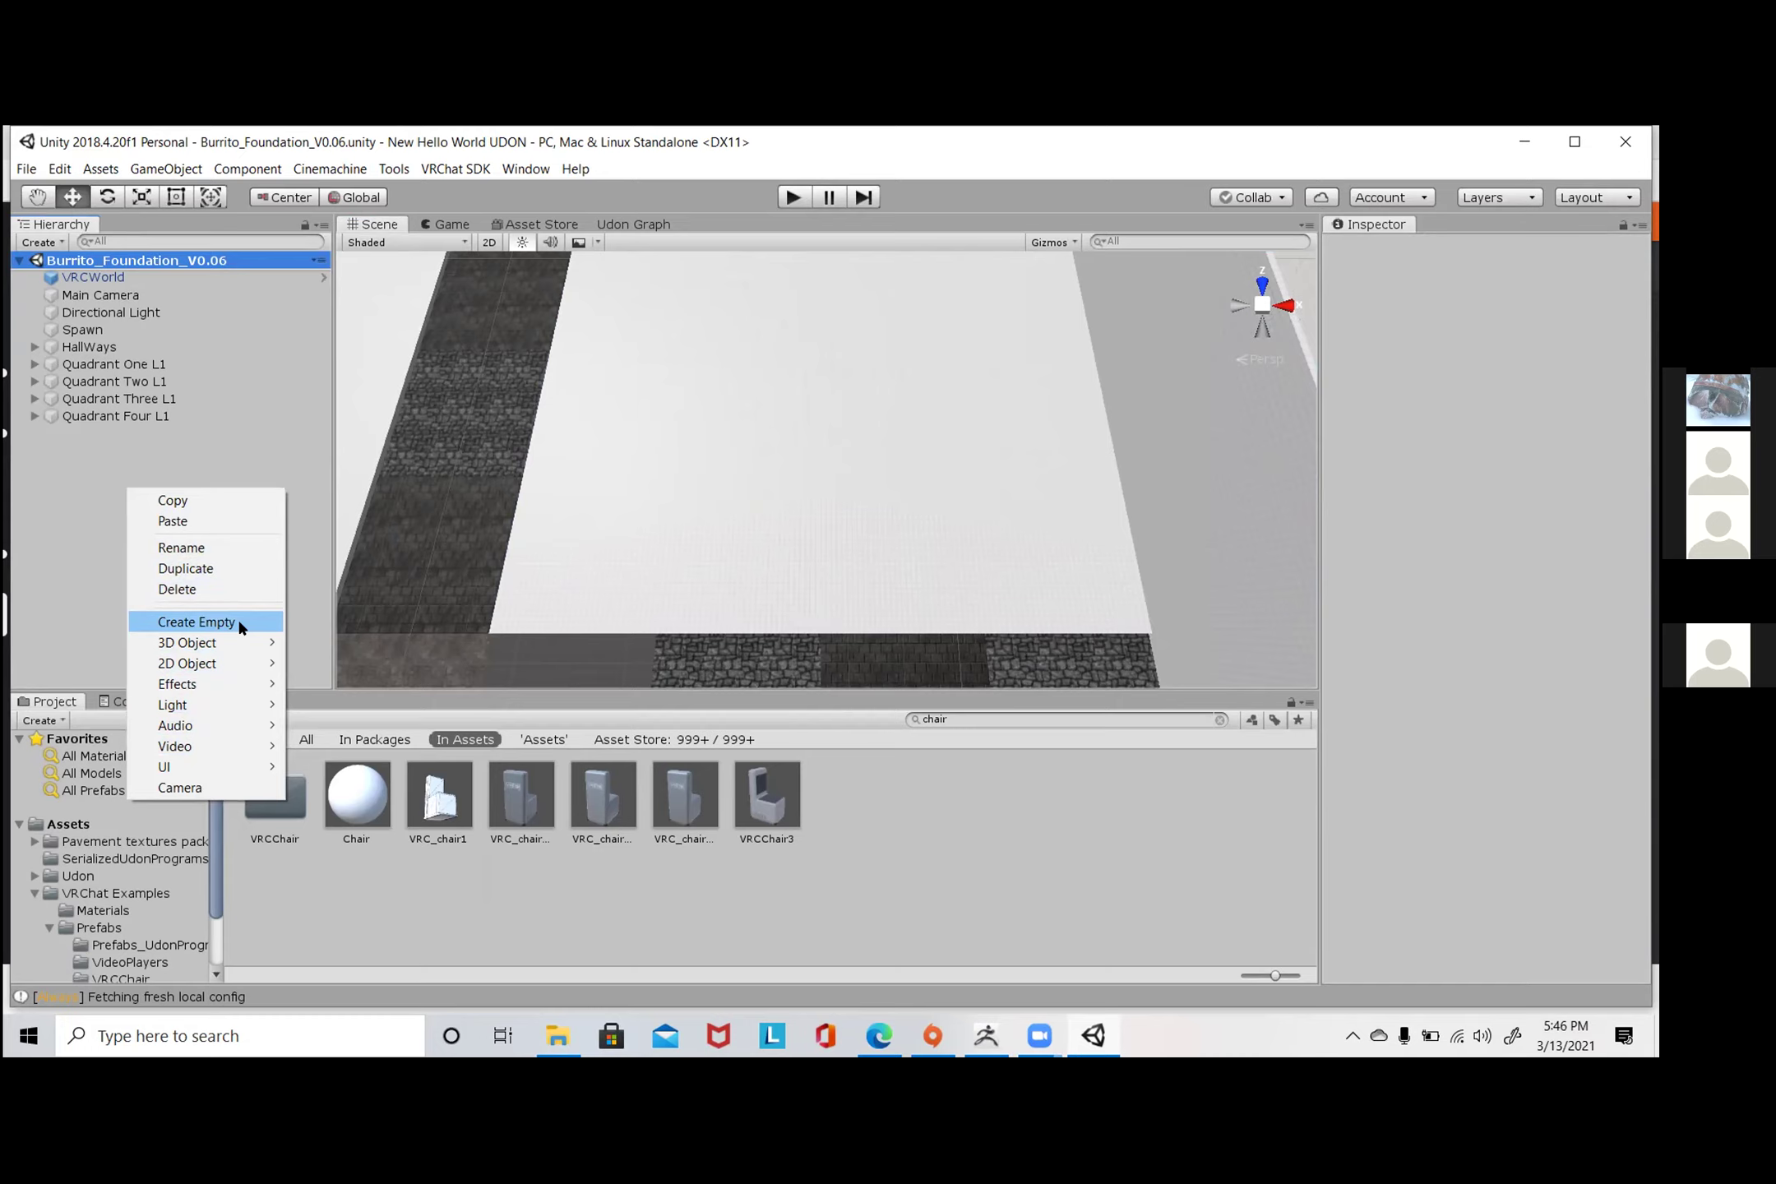
pyautogui.moveTo(254, 740)
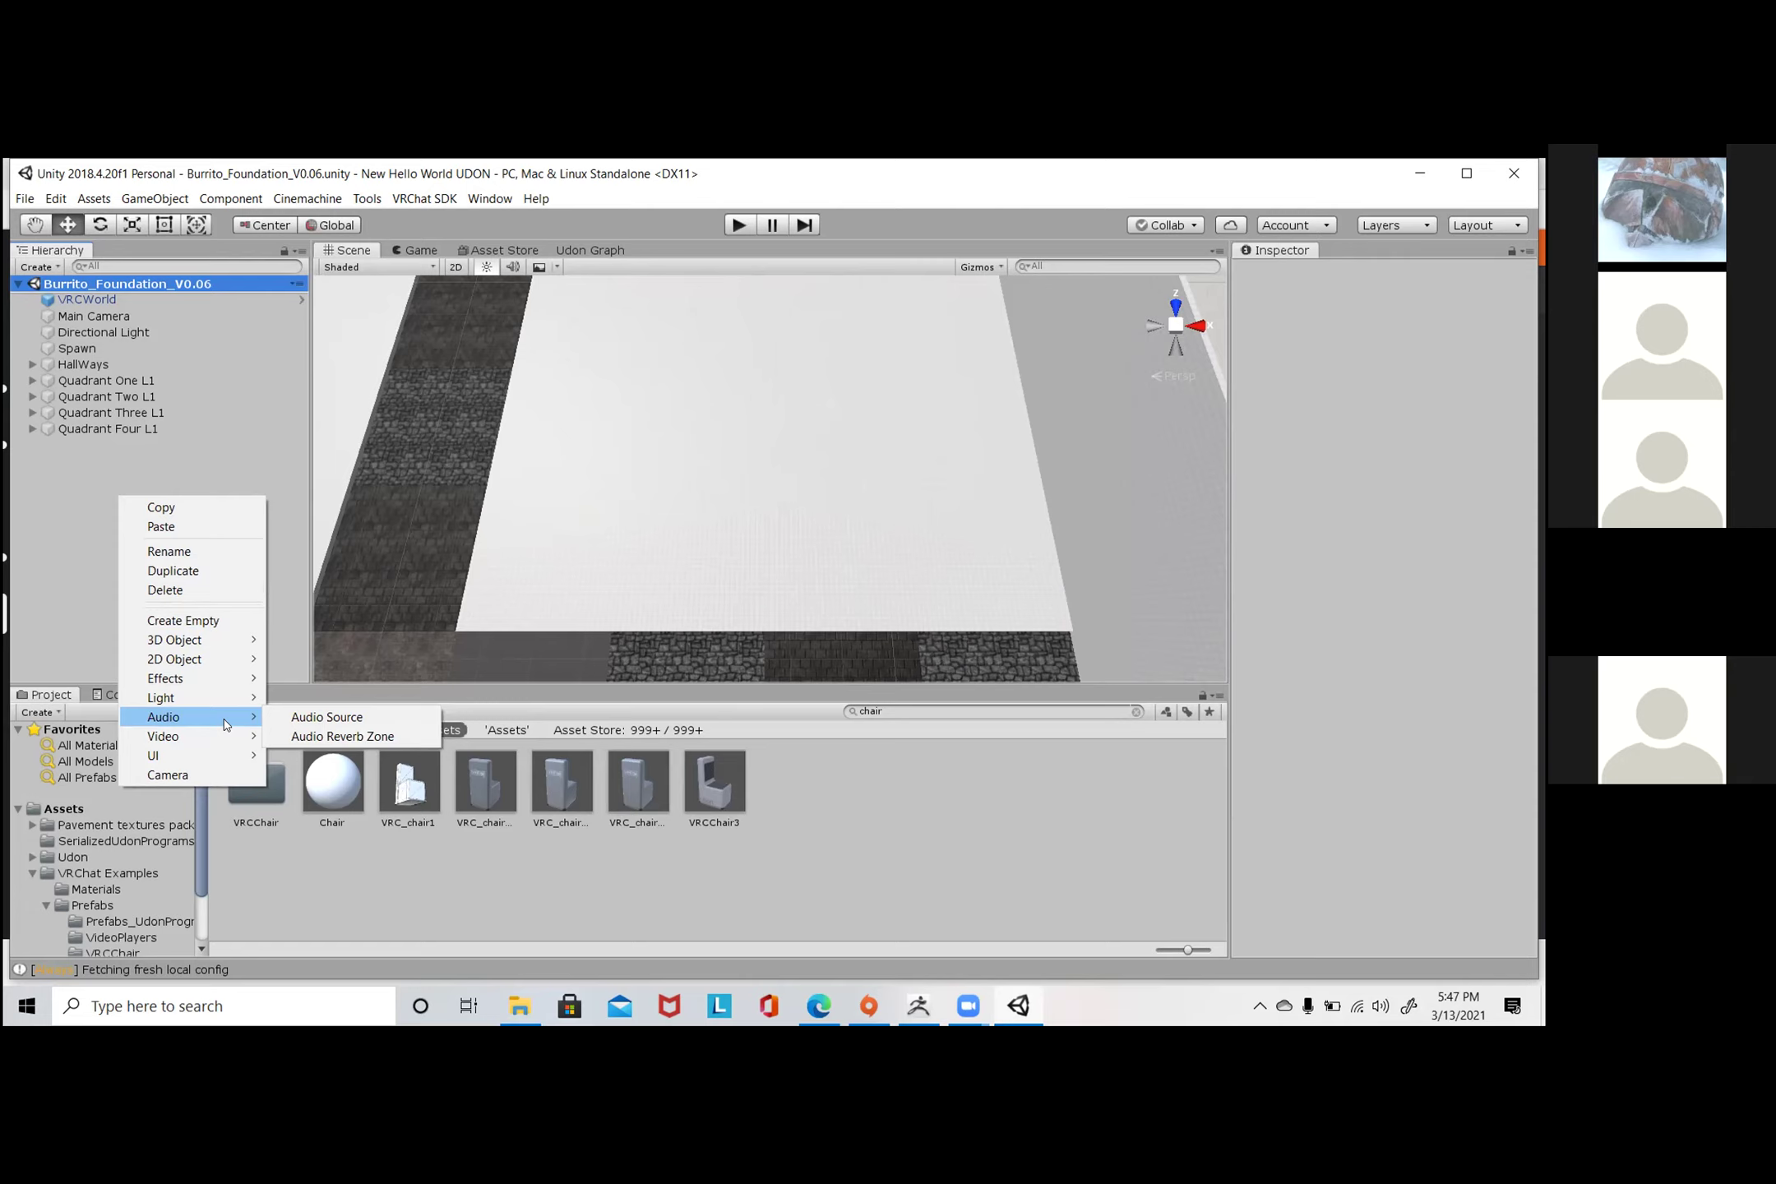
# - Locate Burrito_Foundation_V0.06.unity in the Downloads folder and bring up that scene in the project's Assets and the Hierarchy
pyautogui.click(16, 284)
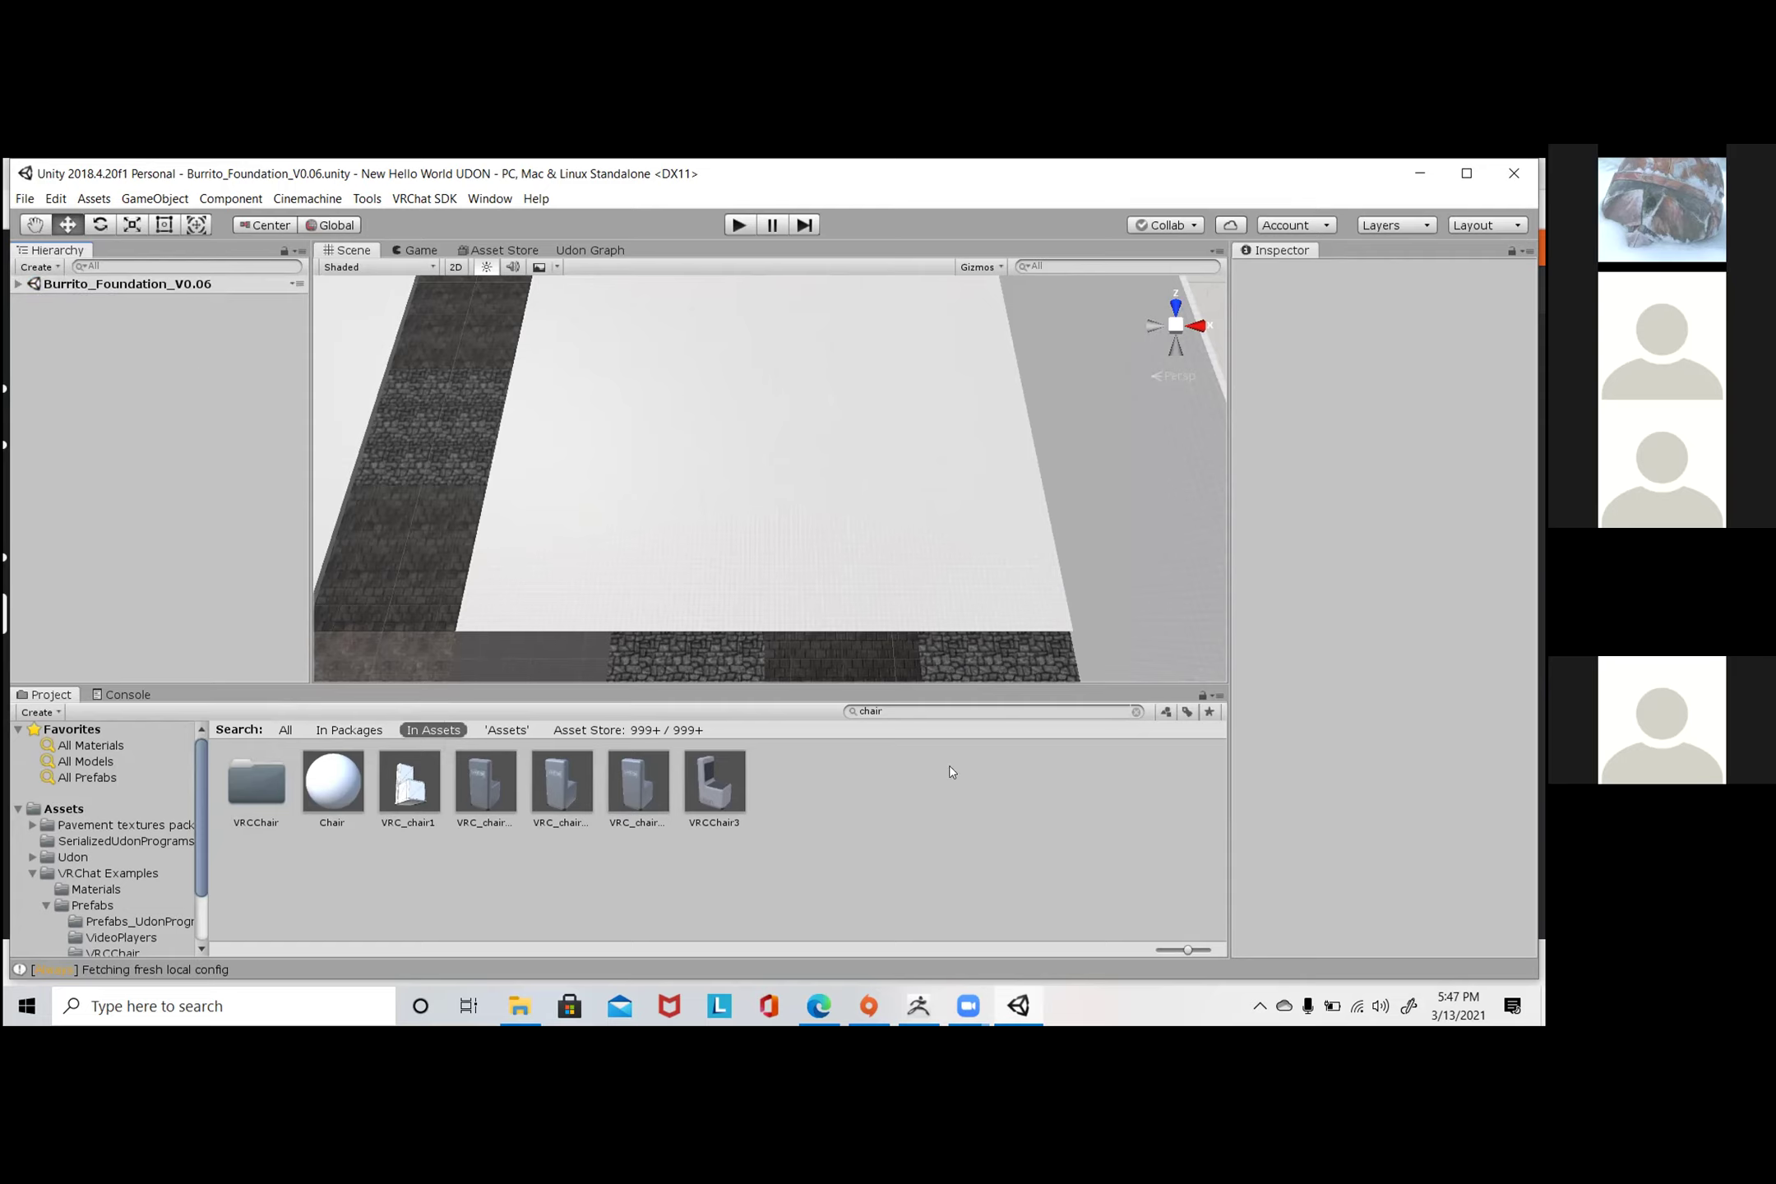
pyautogui.click(18, 810)
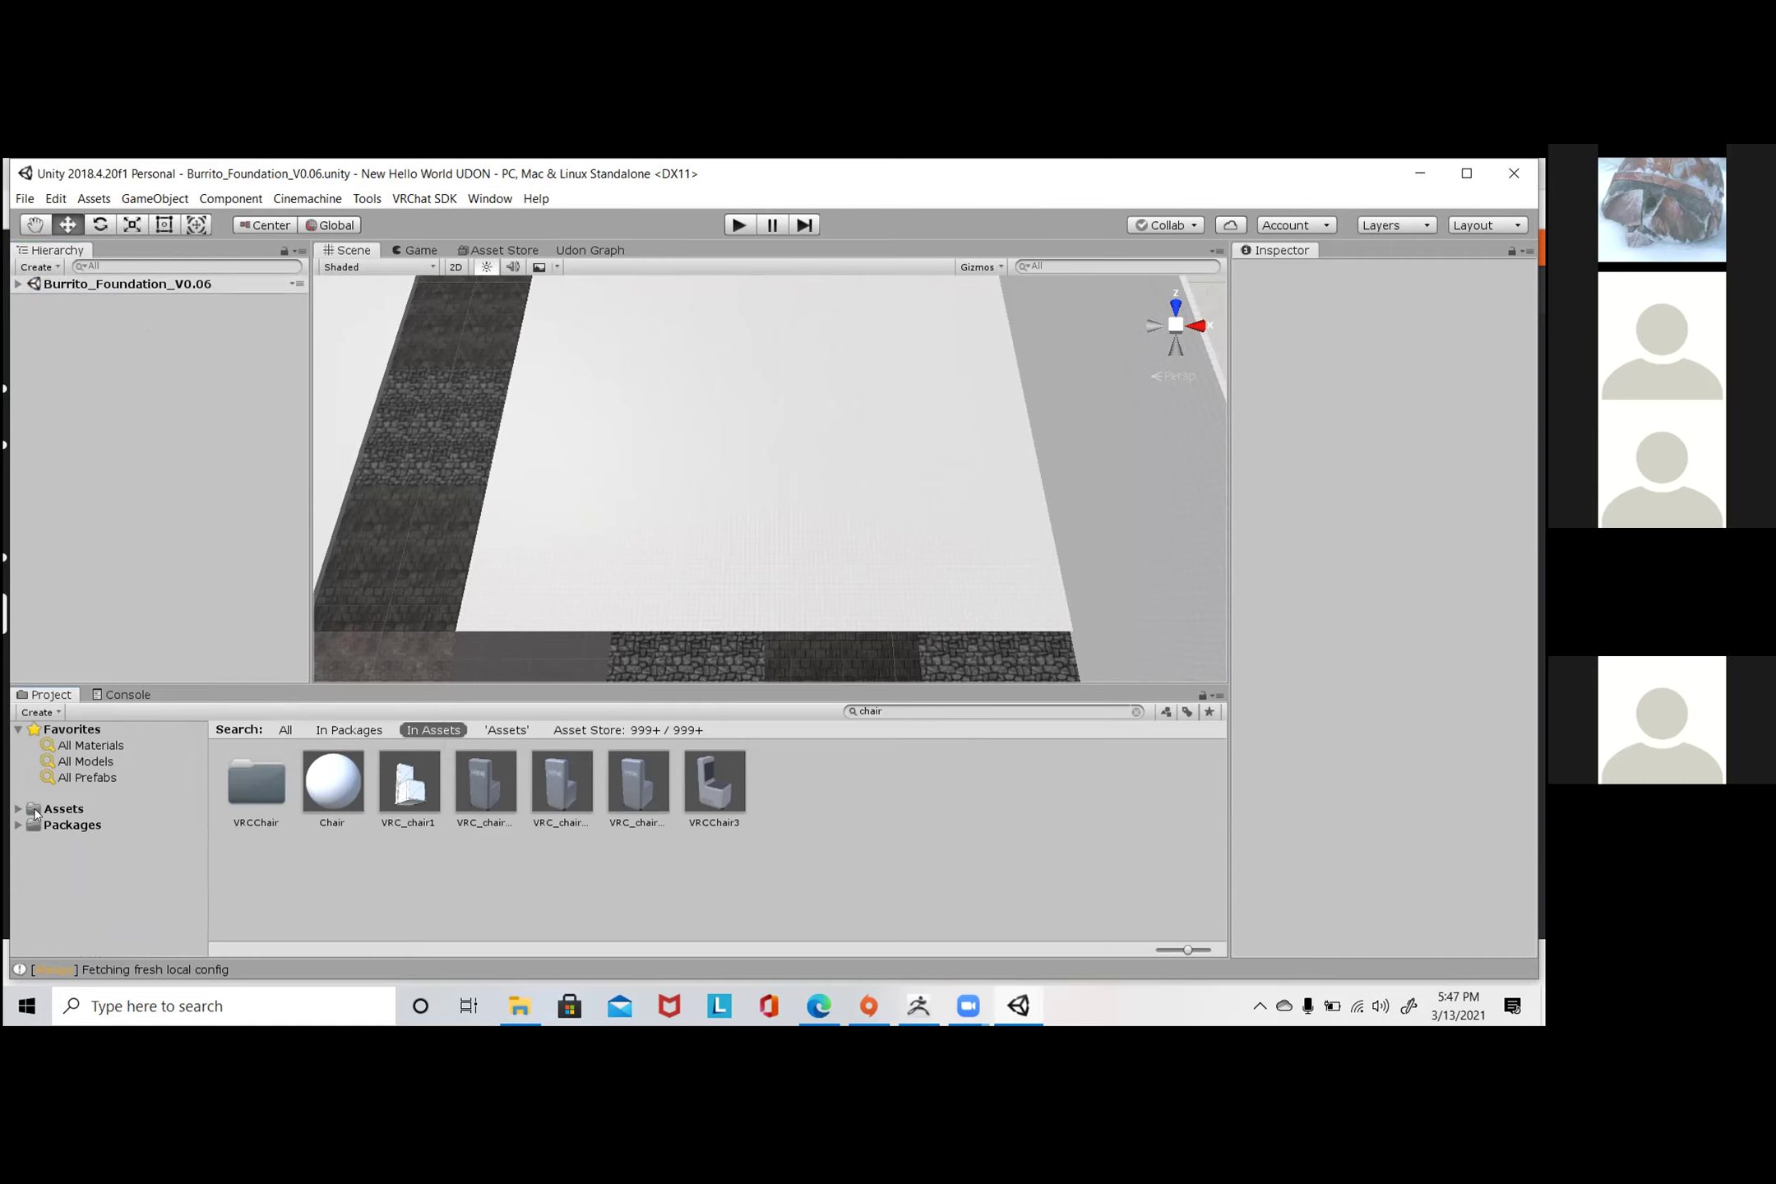
pyautogui.click(519, 1007)
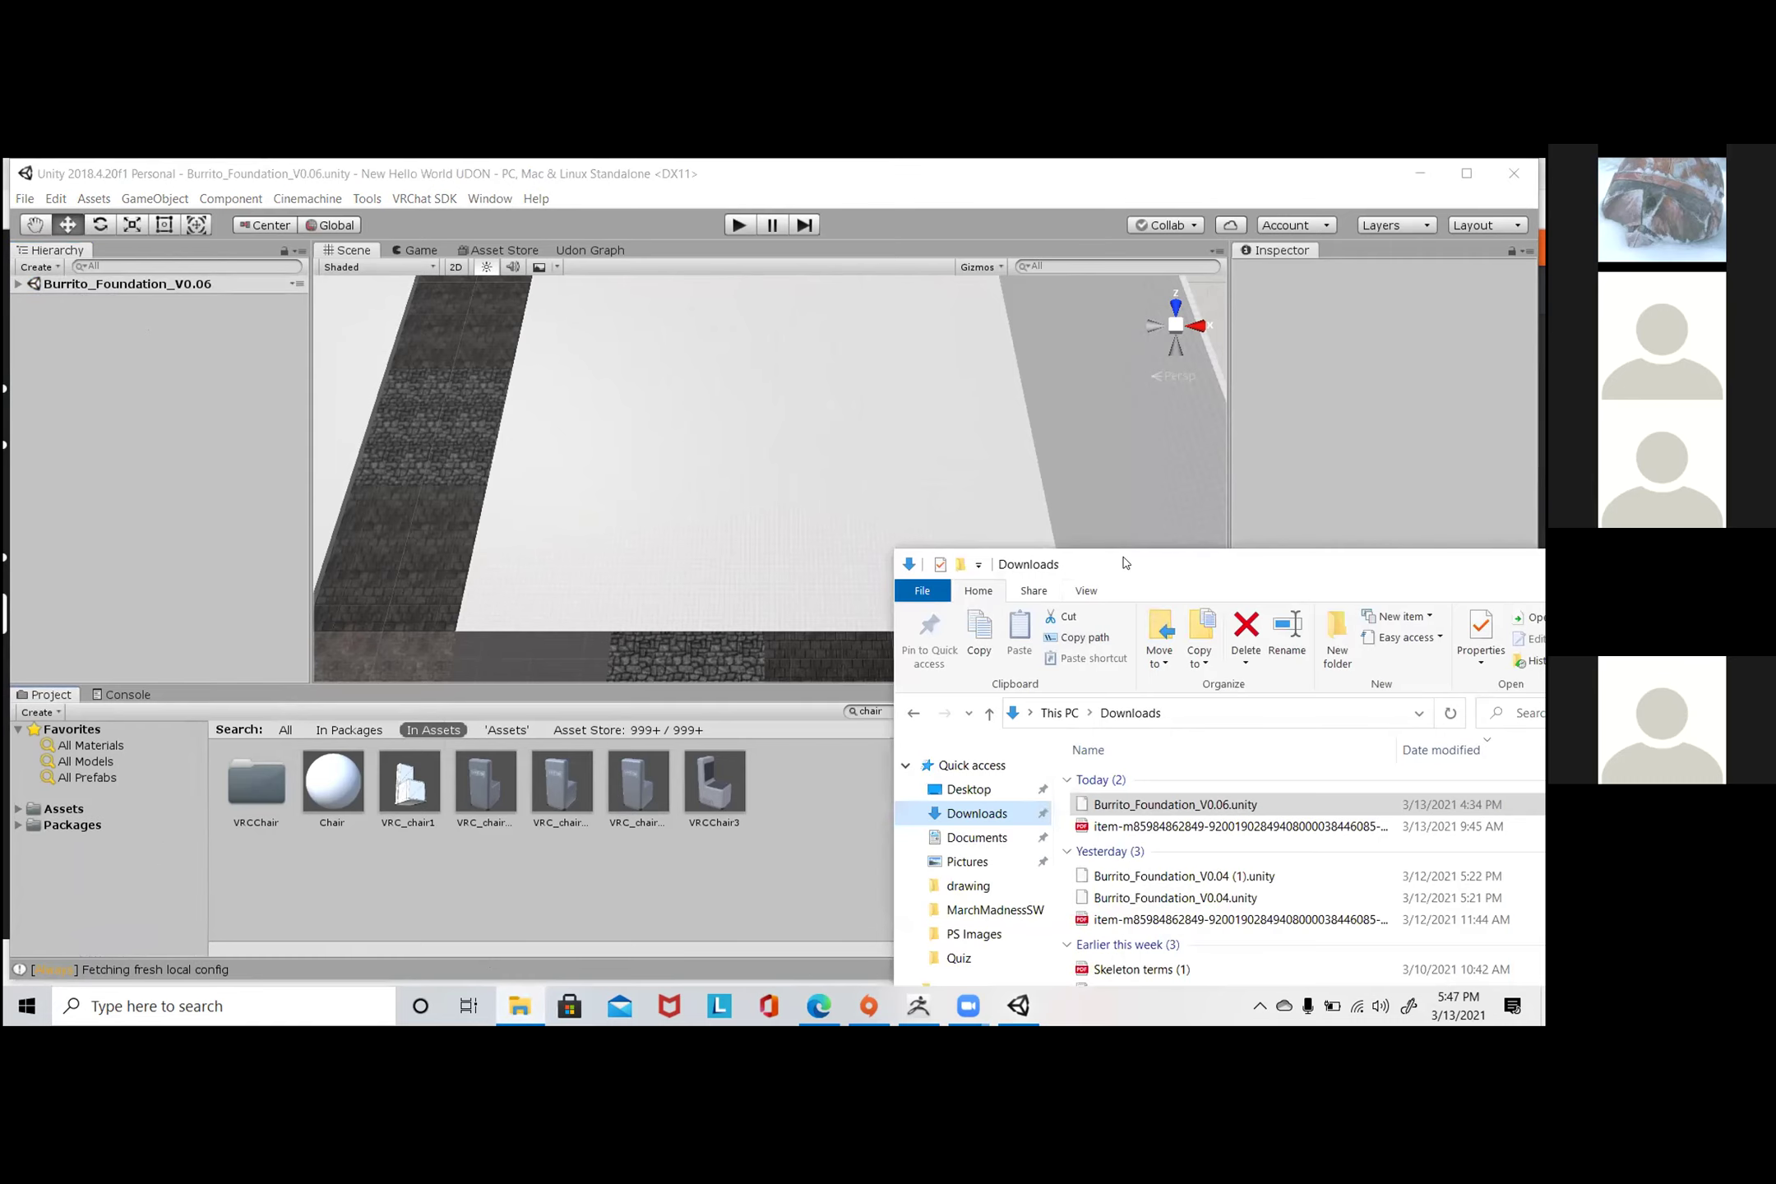
pyautogui.moveTo(1126, 564); pyautogui.dragTo(477, 369)
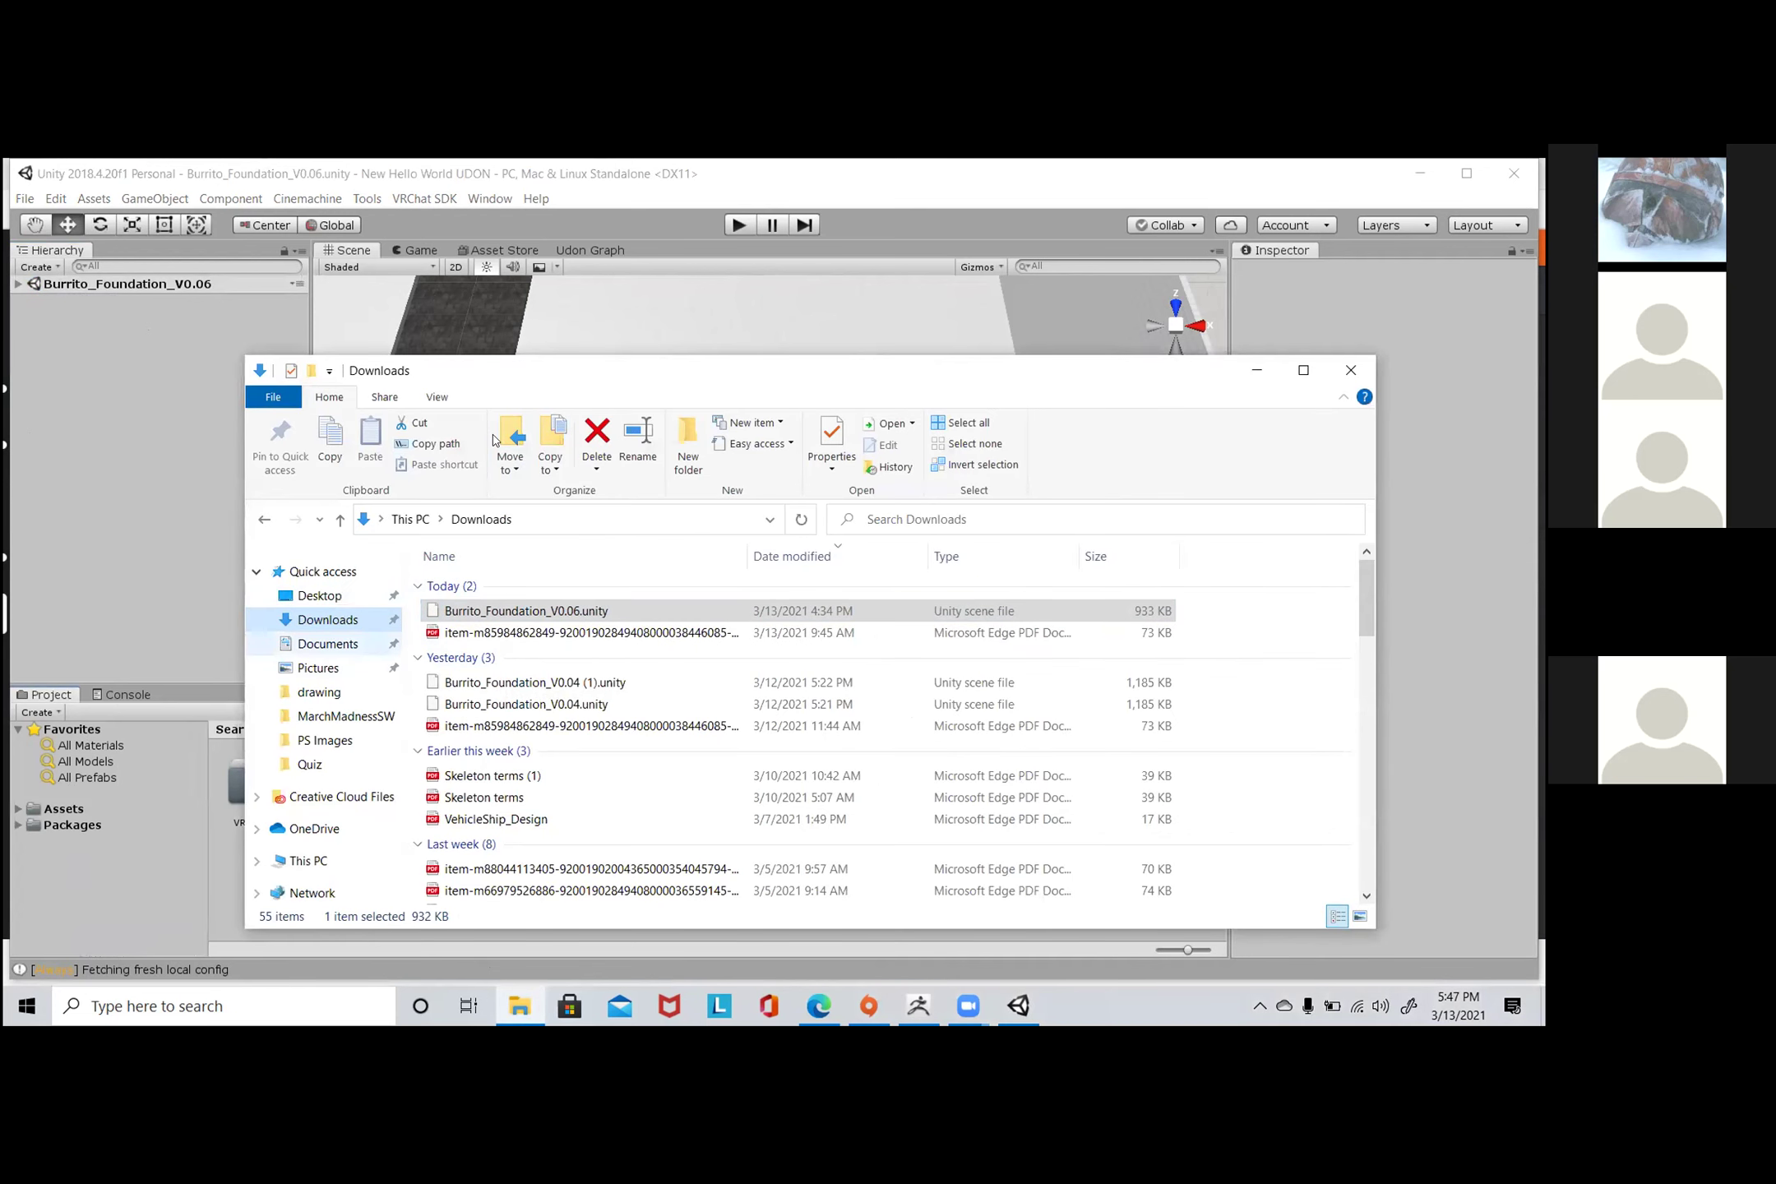
pyautogui.moveTo(580, 379); pyautogui.dragTo(987, 334)
pyautogui.moveTo(937, 567); pyautogui.dragTo(15, 811)
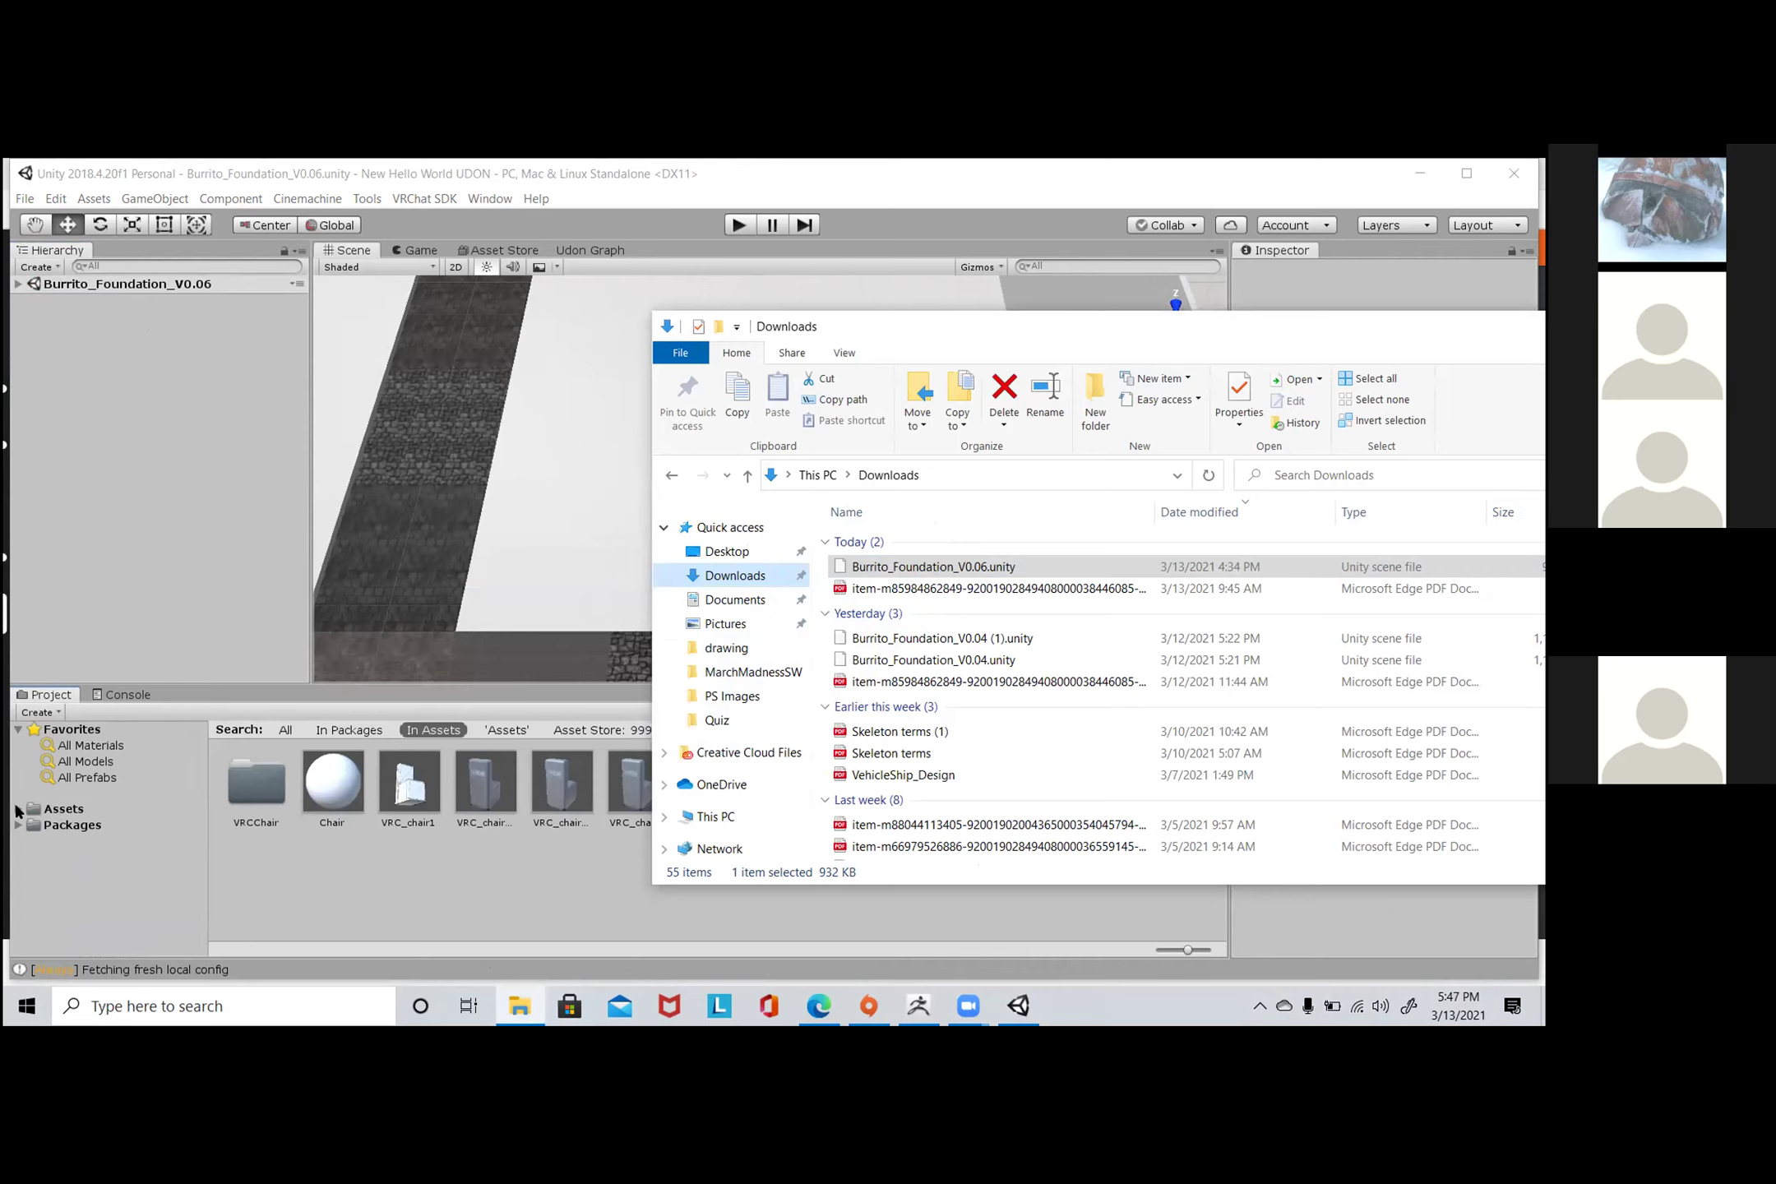
pyautogui.click(18, 809)
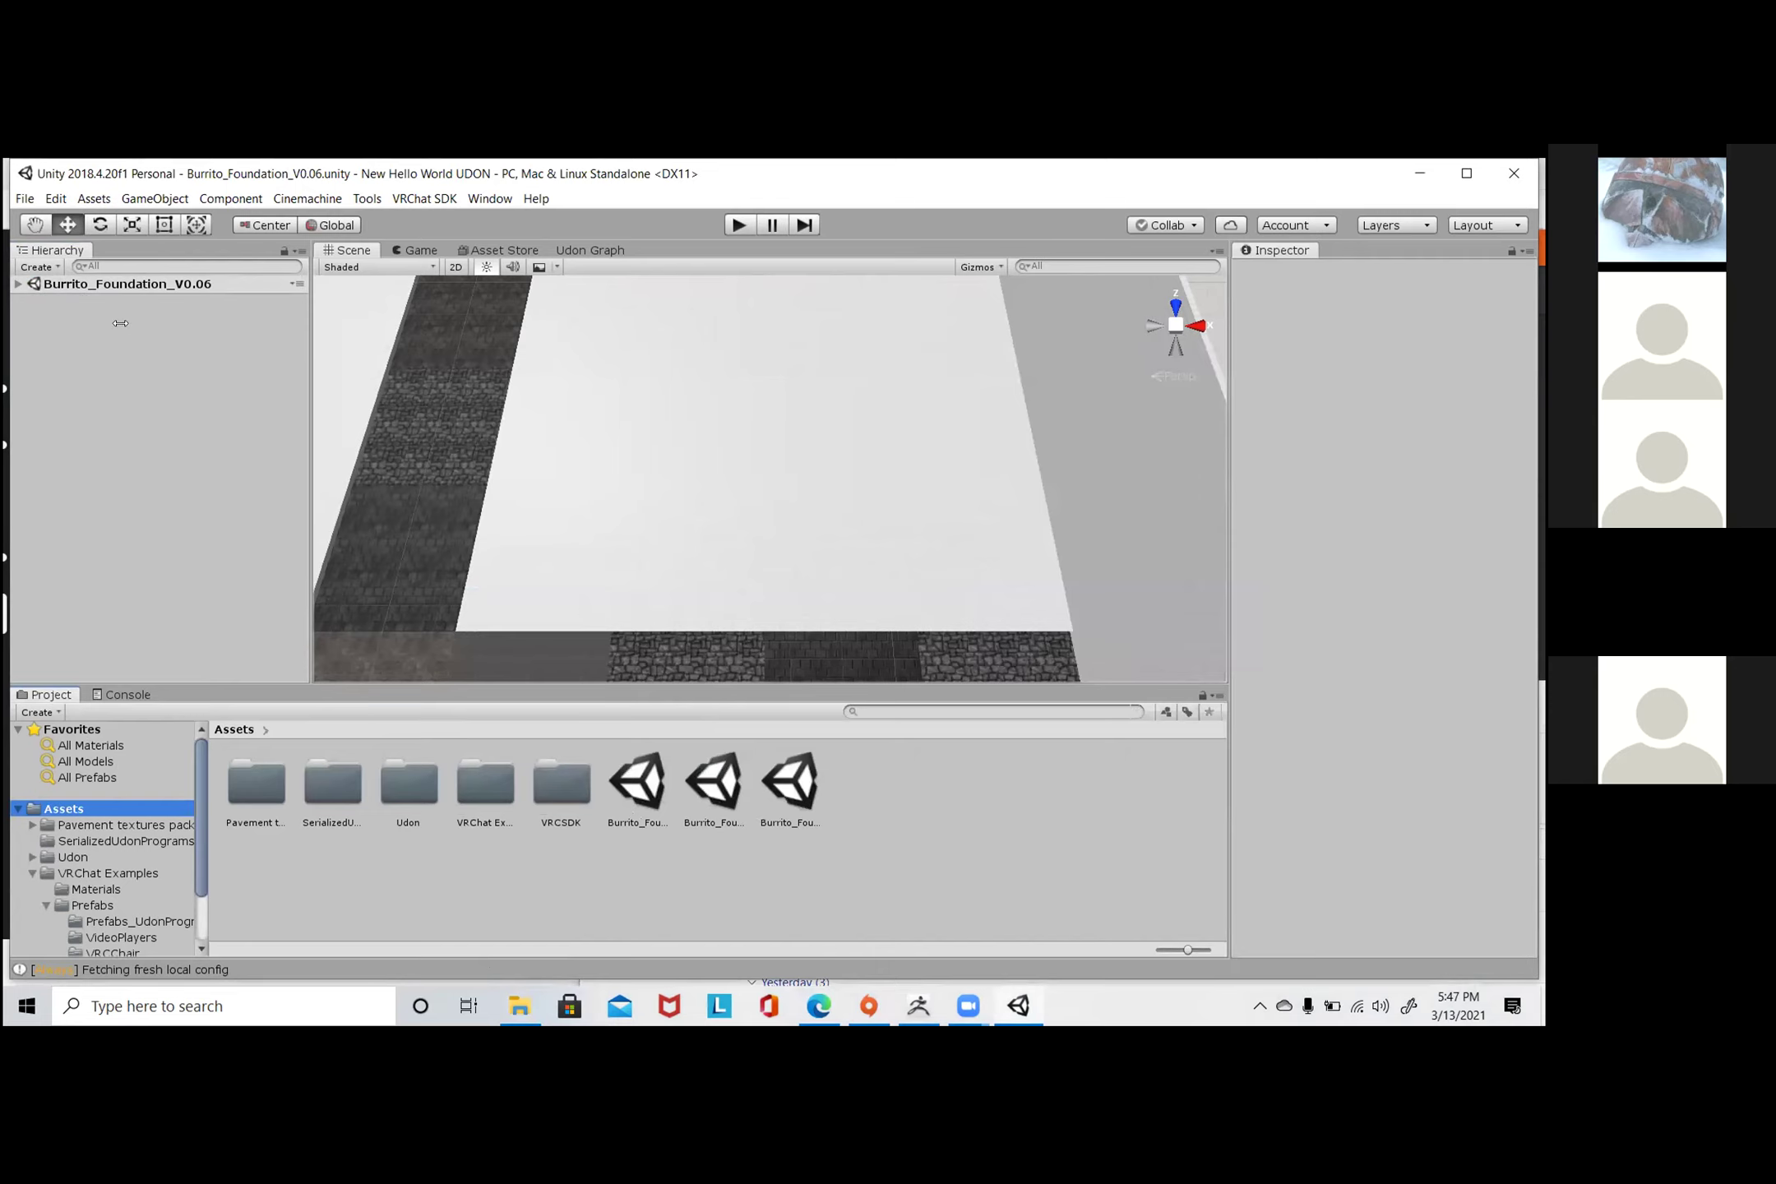
pyautogui.doubleClick(103, 288)
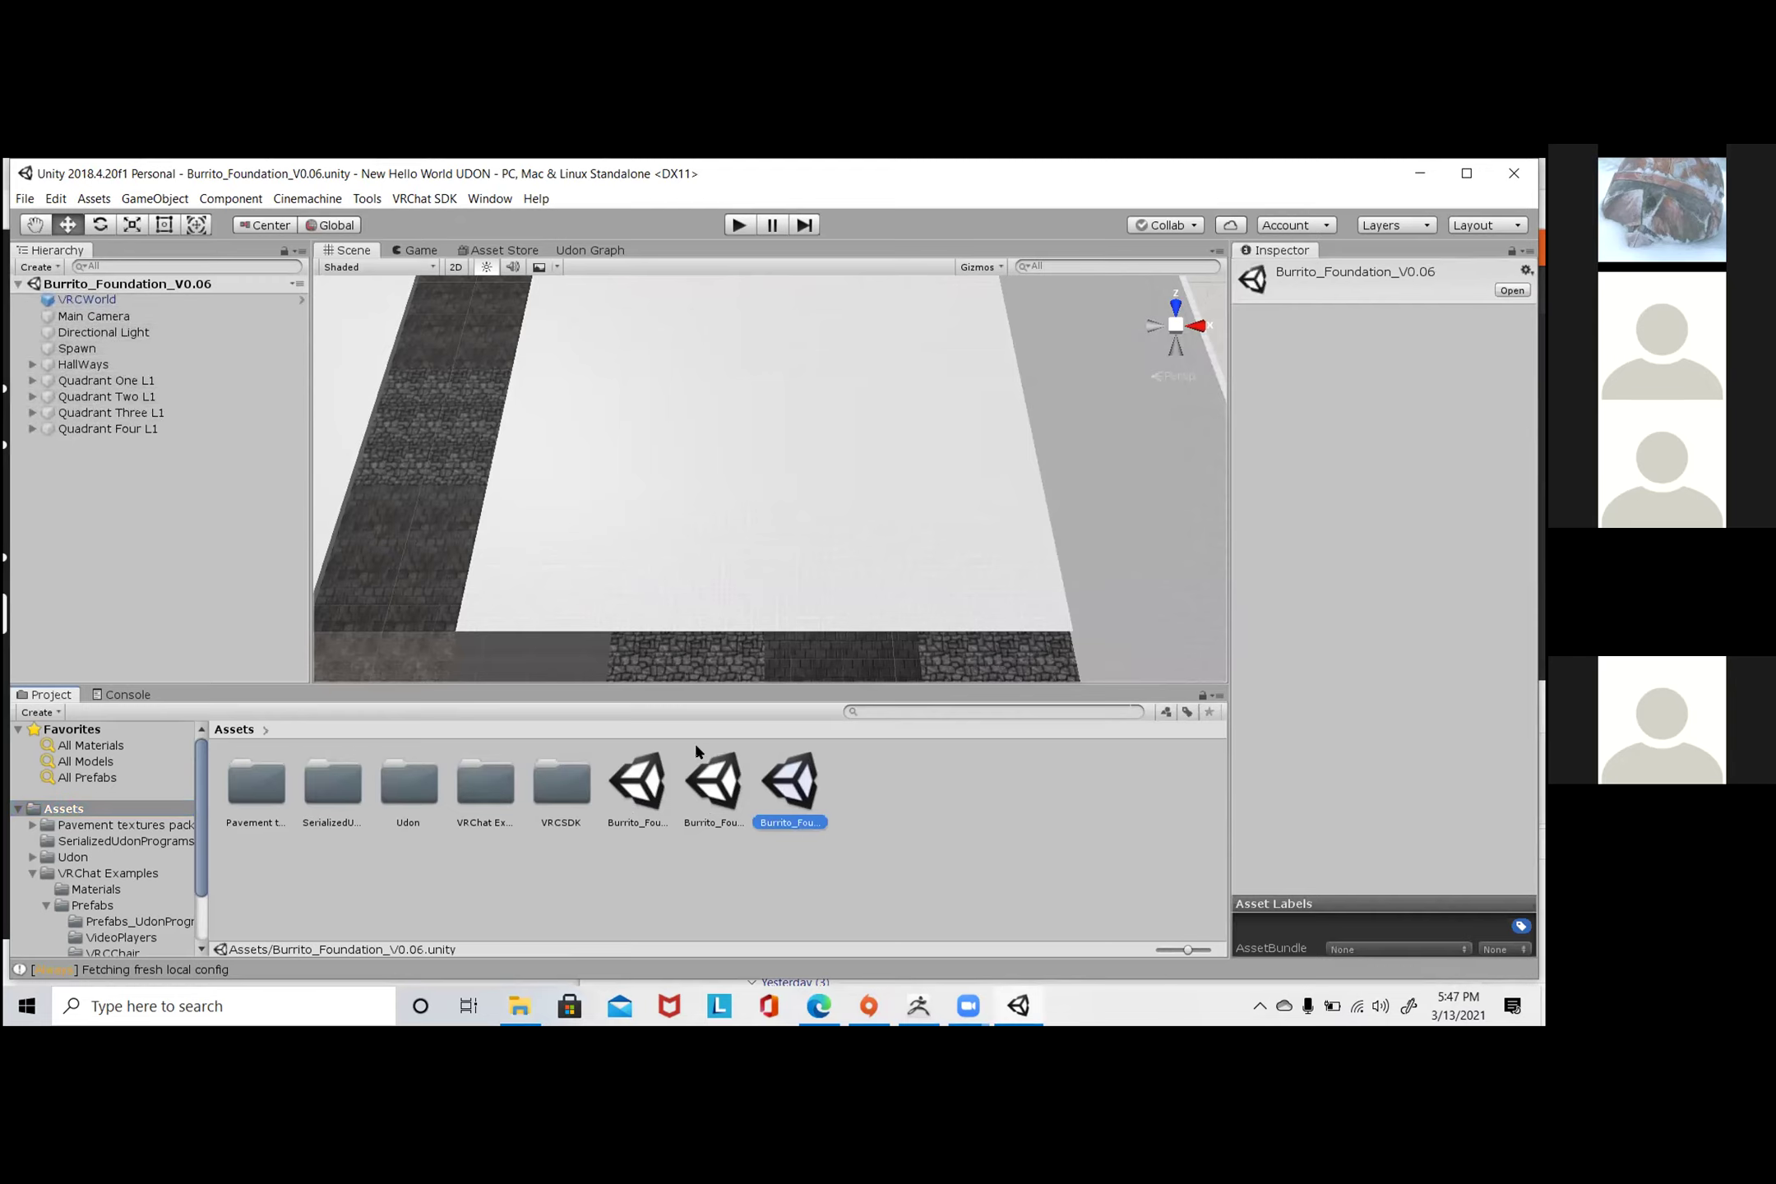
# - Search the project assets for chair and place the VRC_chair_udon prefab on Quadrant One's grid floor, at about X 28.2, Z 26.9
pyautogui.moveTo(730, 530); pyautogui.dragTo(728, 574, button='right')
pyautogui.moveTo(788, 420); pyautogui.dragTo(847, 276, button='middle')
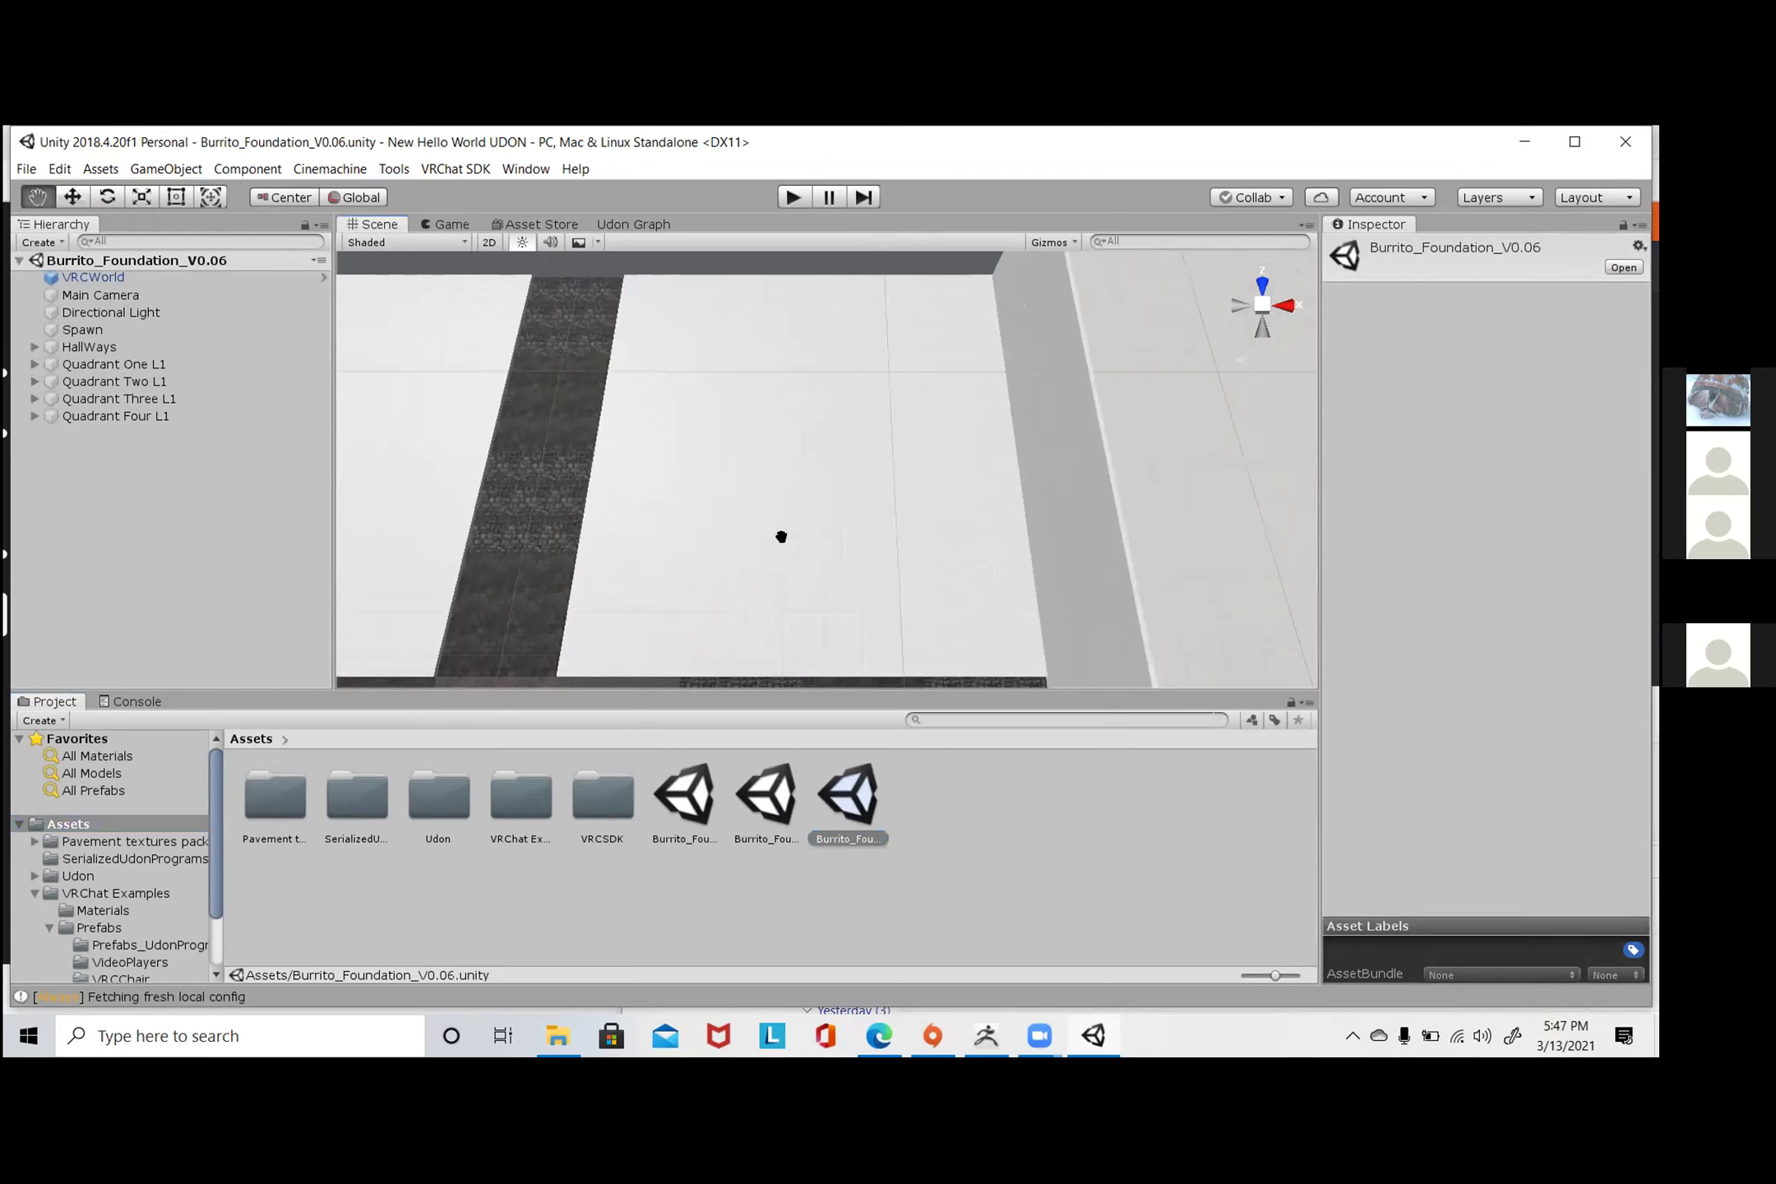
pyautogui.moveTo(781, 535); pyautogui.dragTo(758, 586, button='right')
pyautogui.scroll(-2, 758, 586)
pyautogui.moveTo(760, 578); pyautogui.dragTo(681, 507, button='middle')
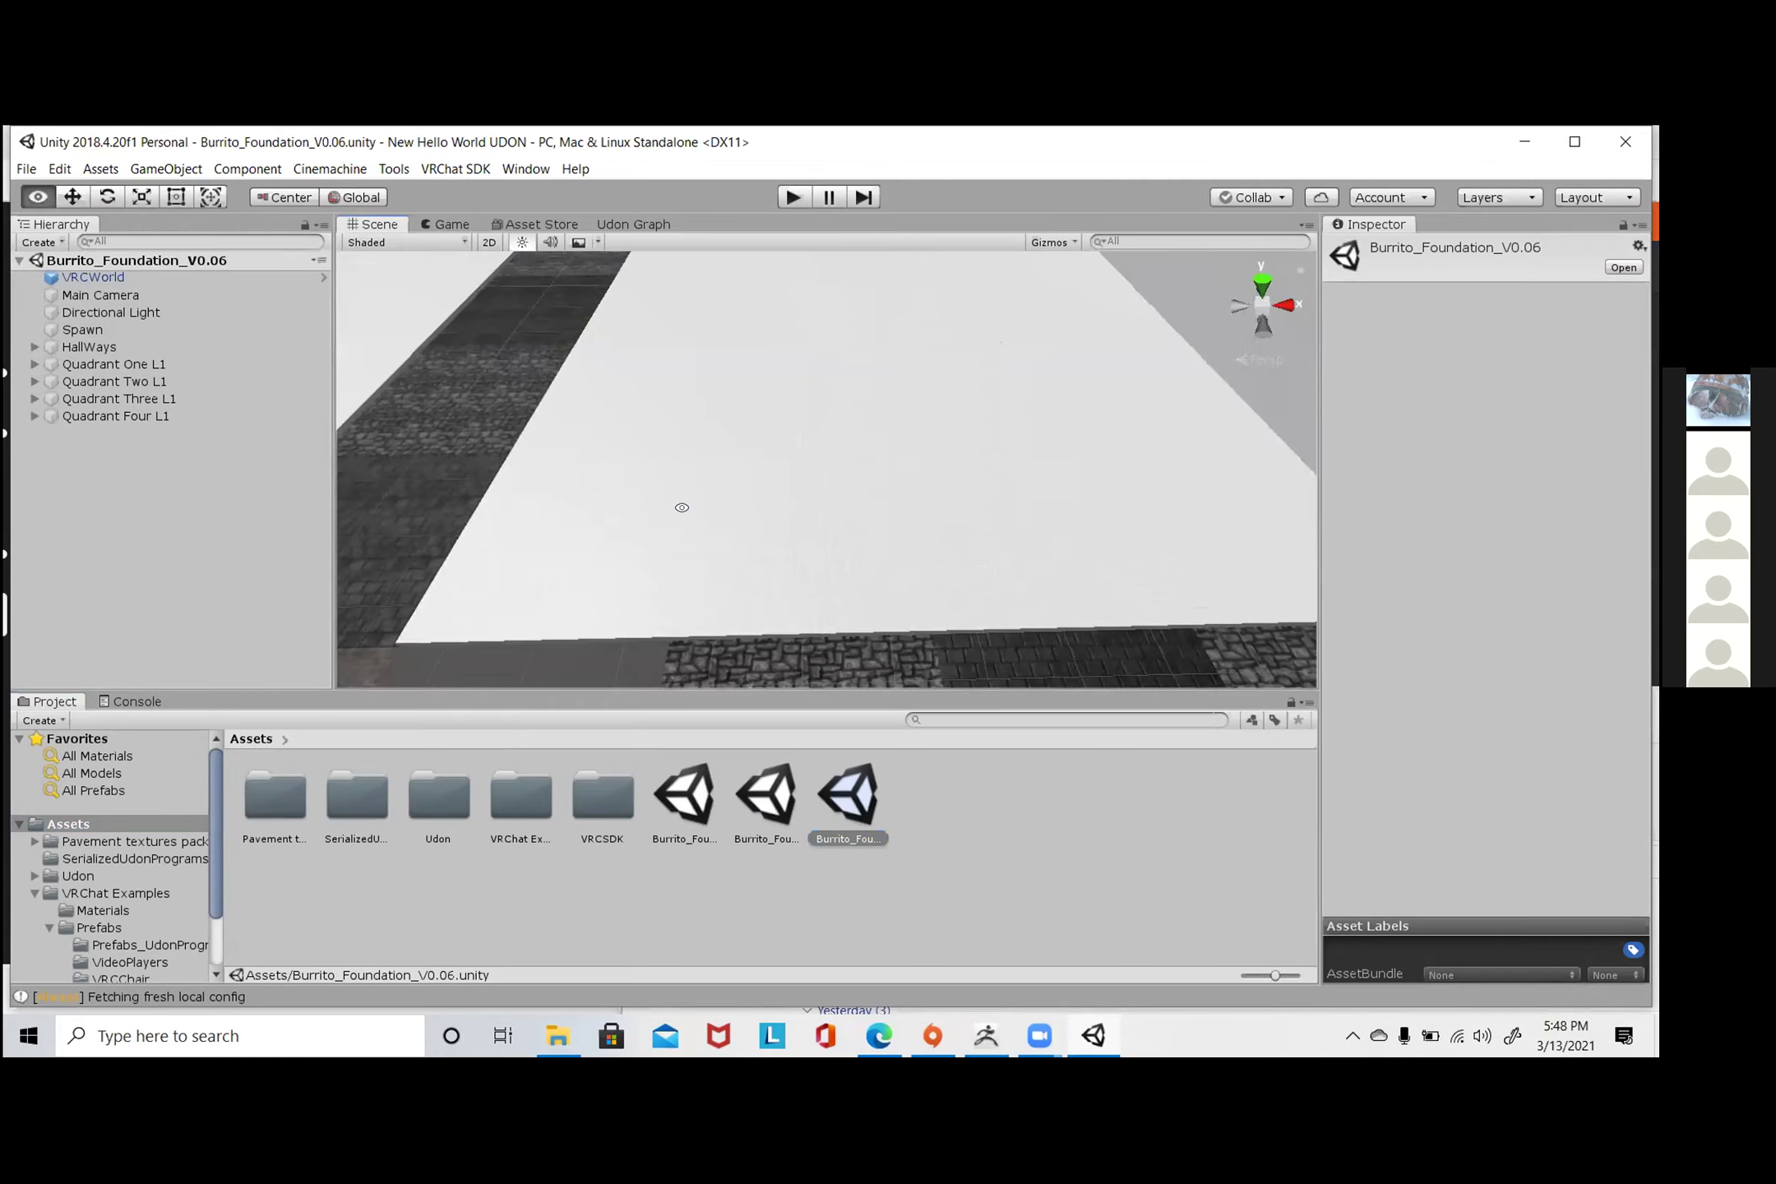
pyautogui.moveTo(943, 473); pyautogui.dragTo(849, 472, button='right')
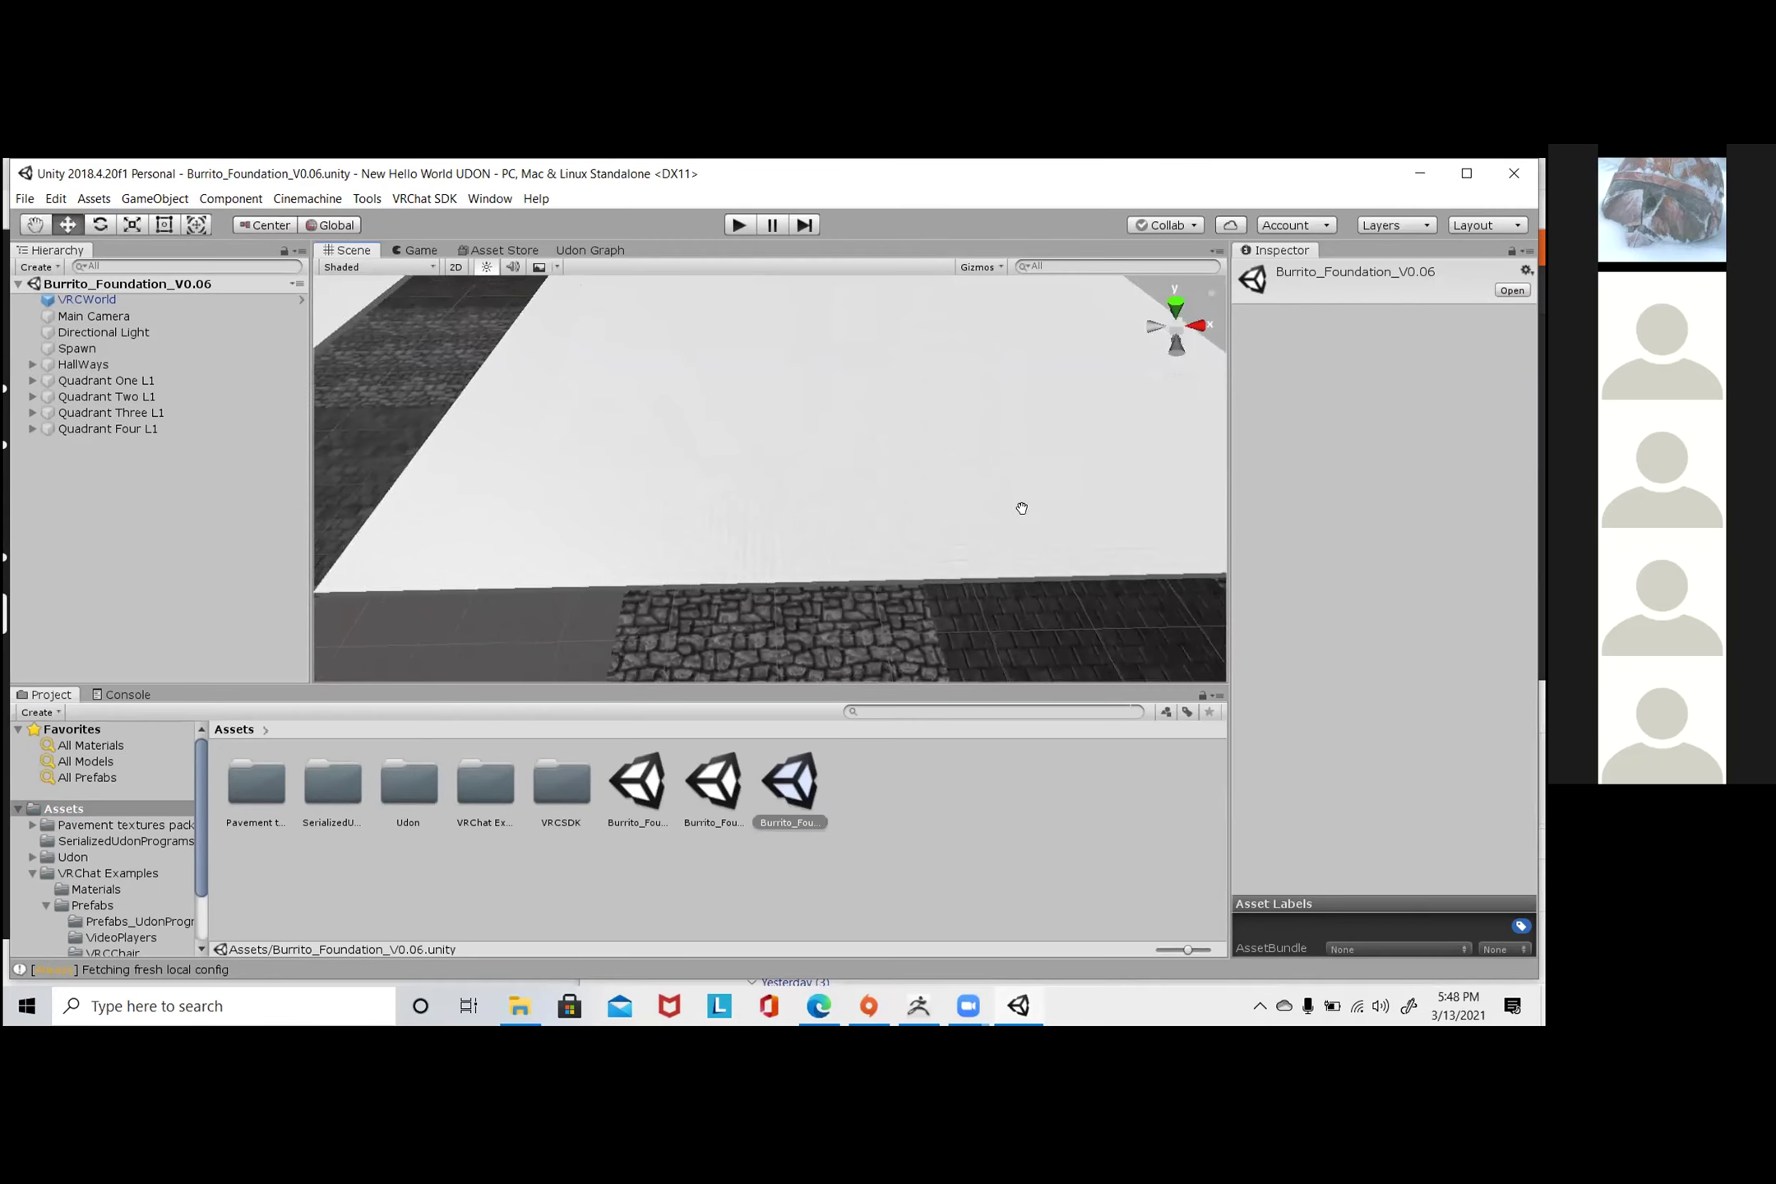
pyautogui.moveTo(1097, 500); pyautogui.dragTo(448, 550, button='right')
pyautogui.moveTo(448, 551); pyautogui.dragTo(871, 529, button='middle')
pyautogui.press('Left')
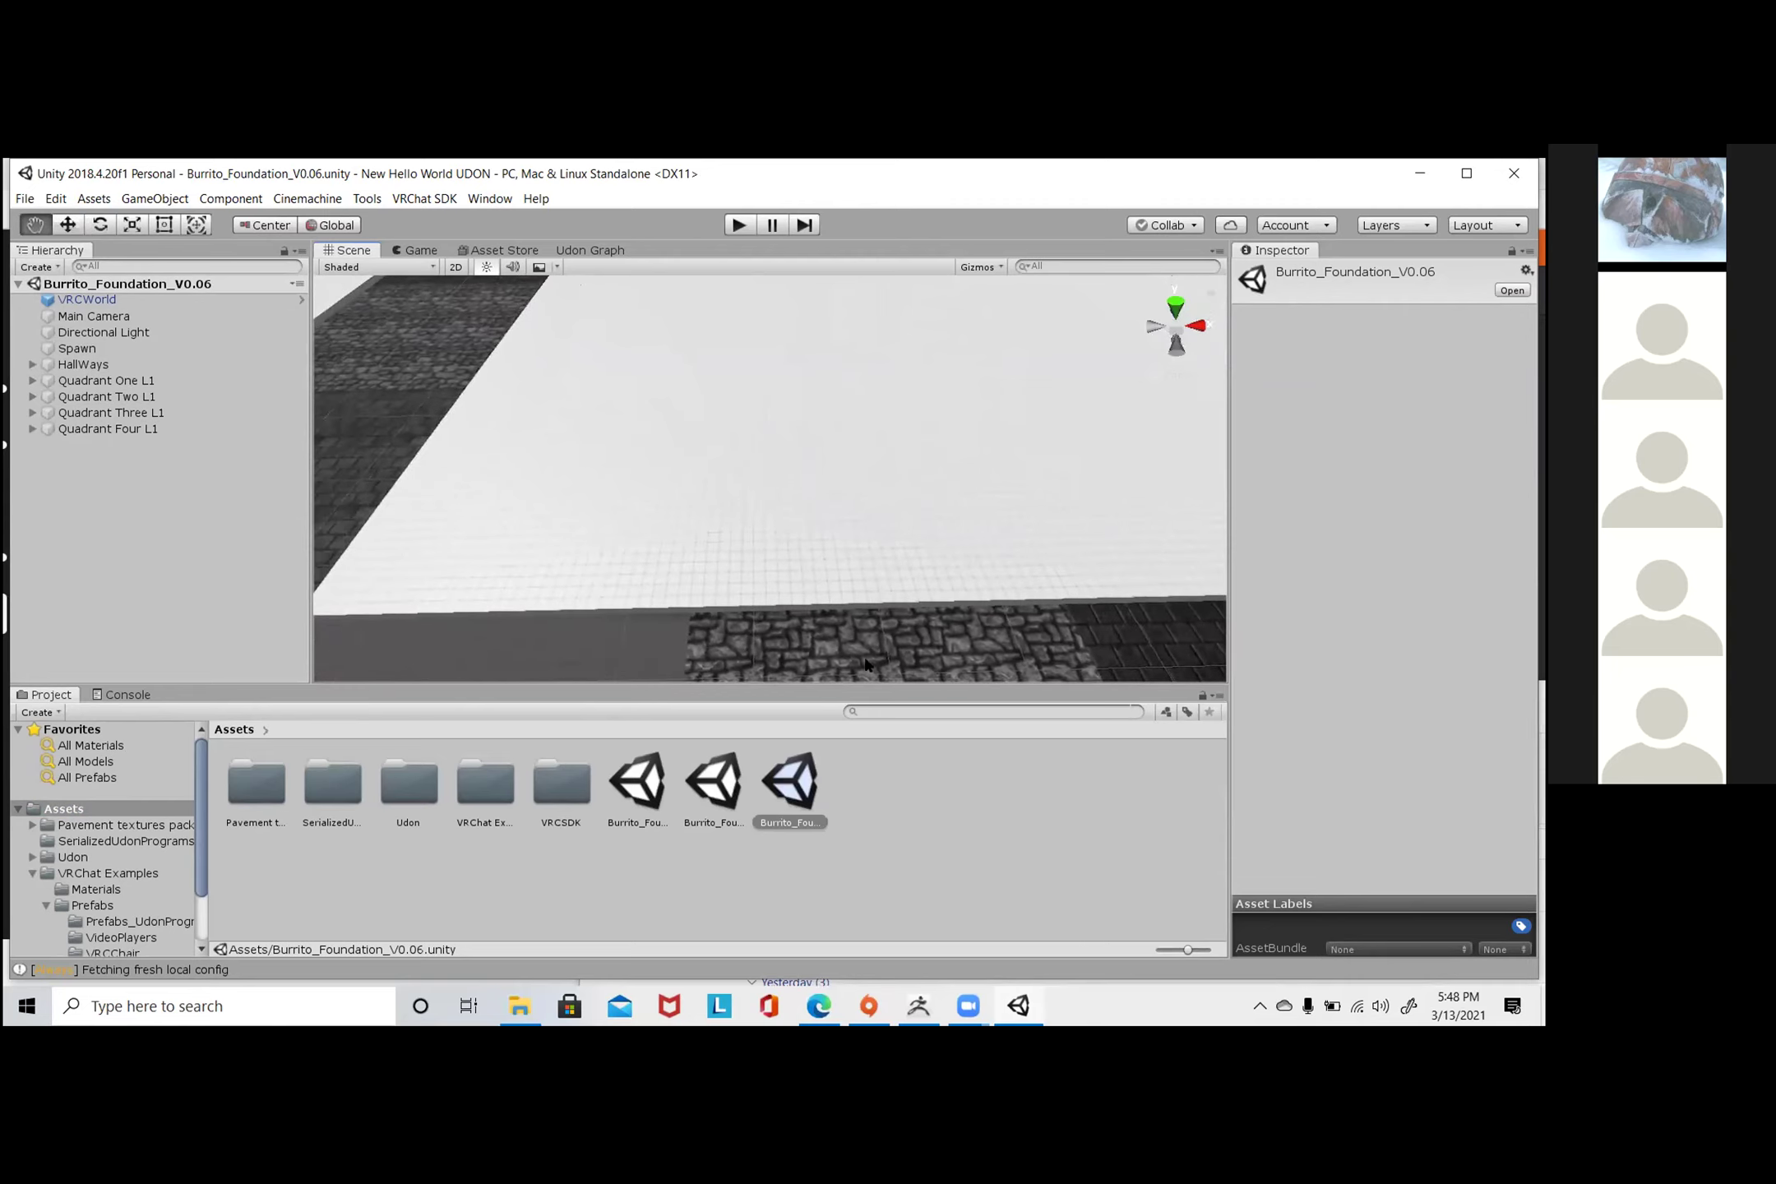
pyautogui.press('Left')
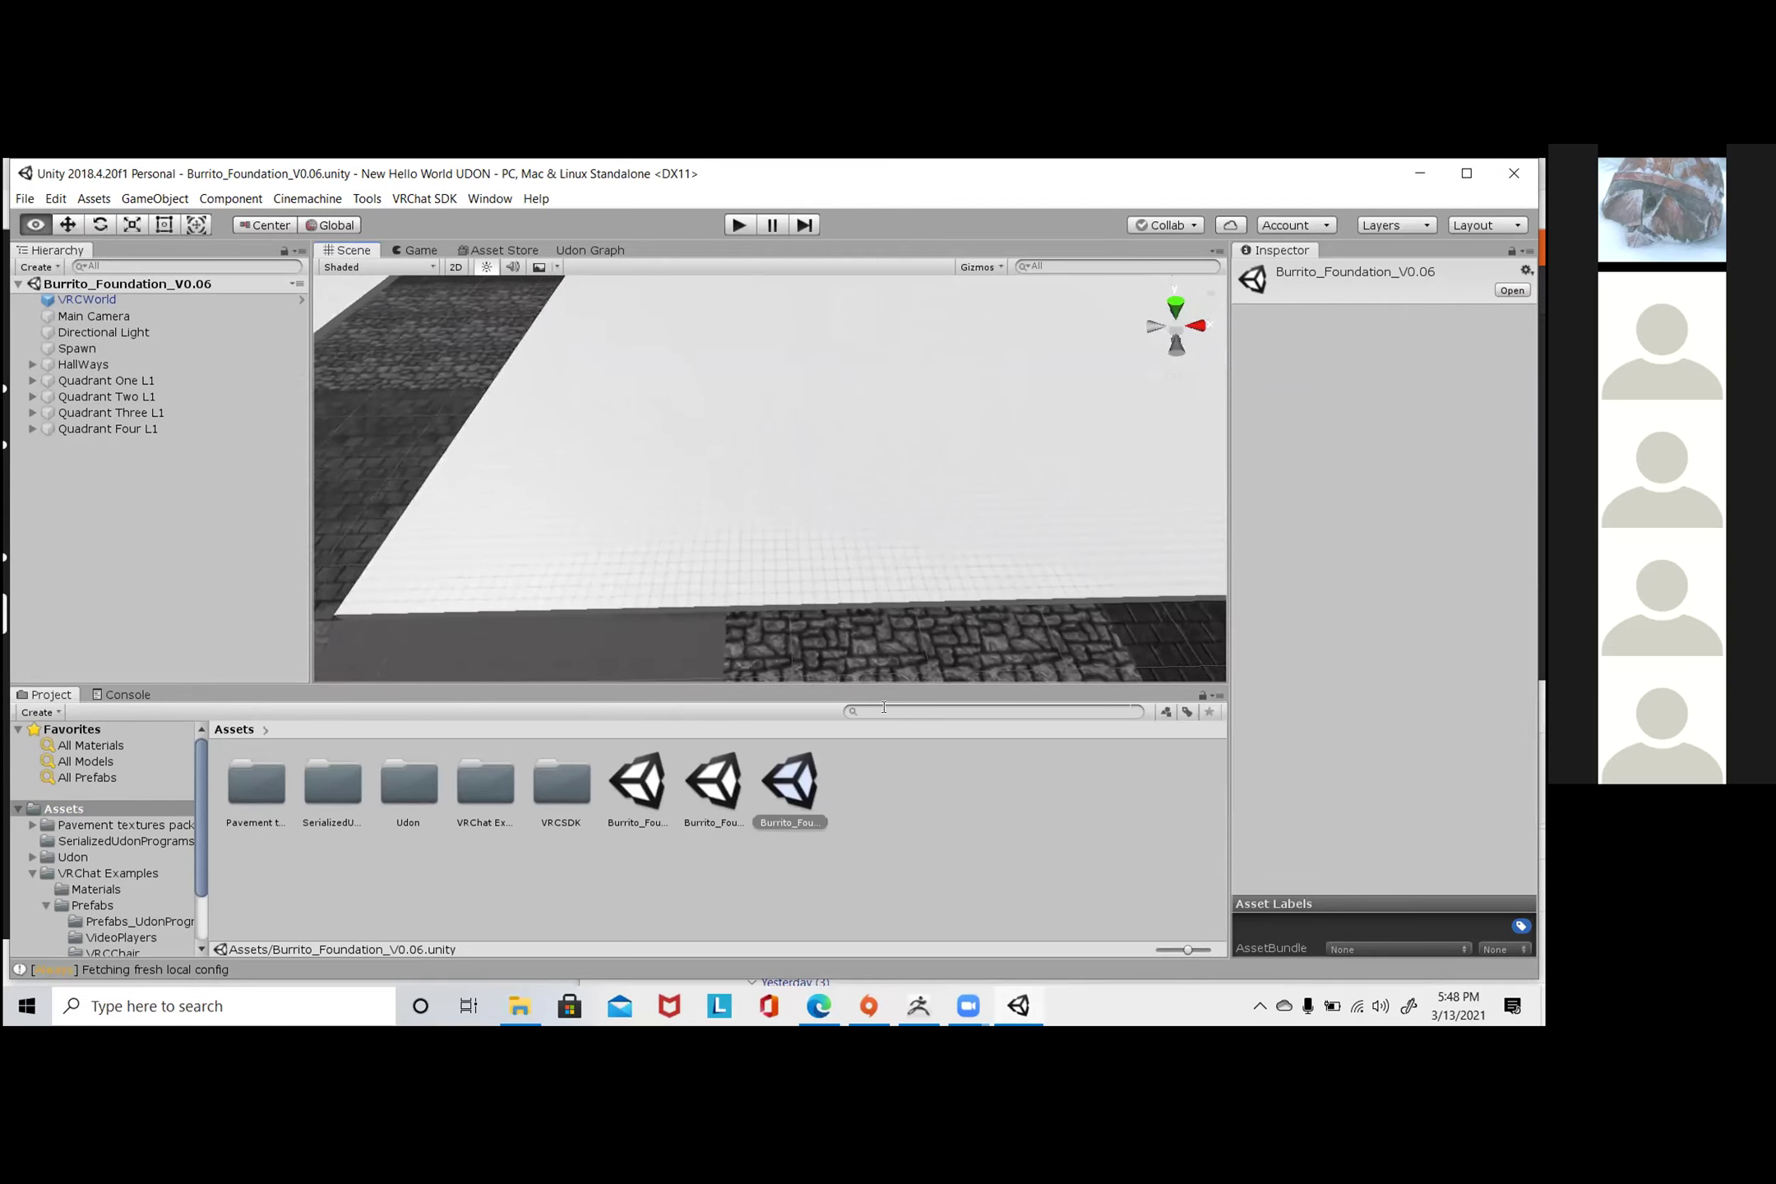
pyautogui.press('Up')
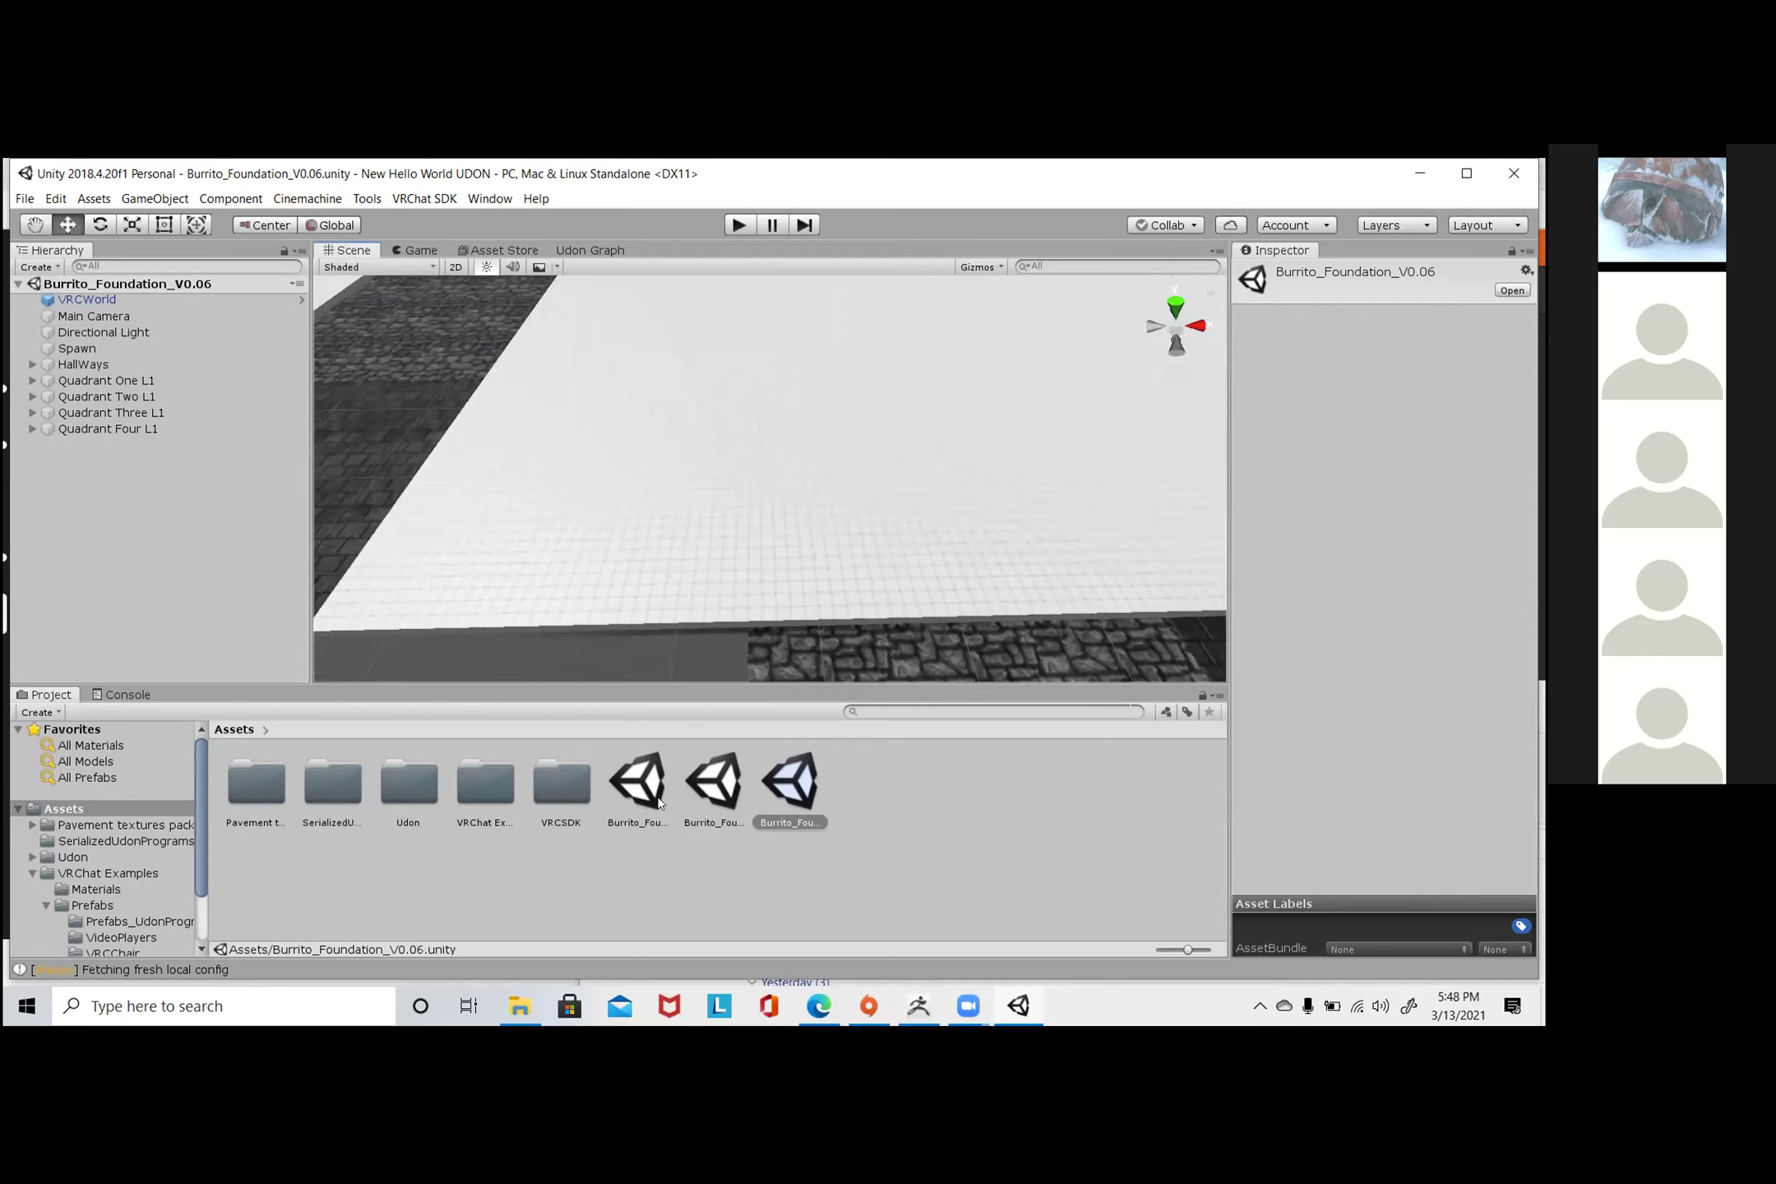
pyautogui.write('chai')
pyautogui.moveTo(569, 810); pyautogui.dragTo(578, 501)
pyautogui.write('r')
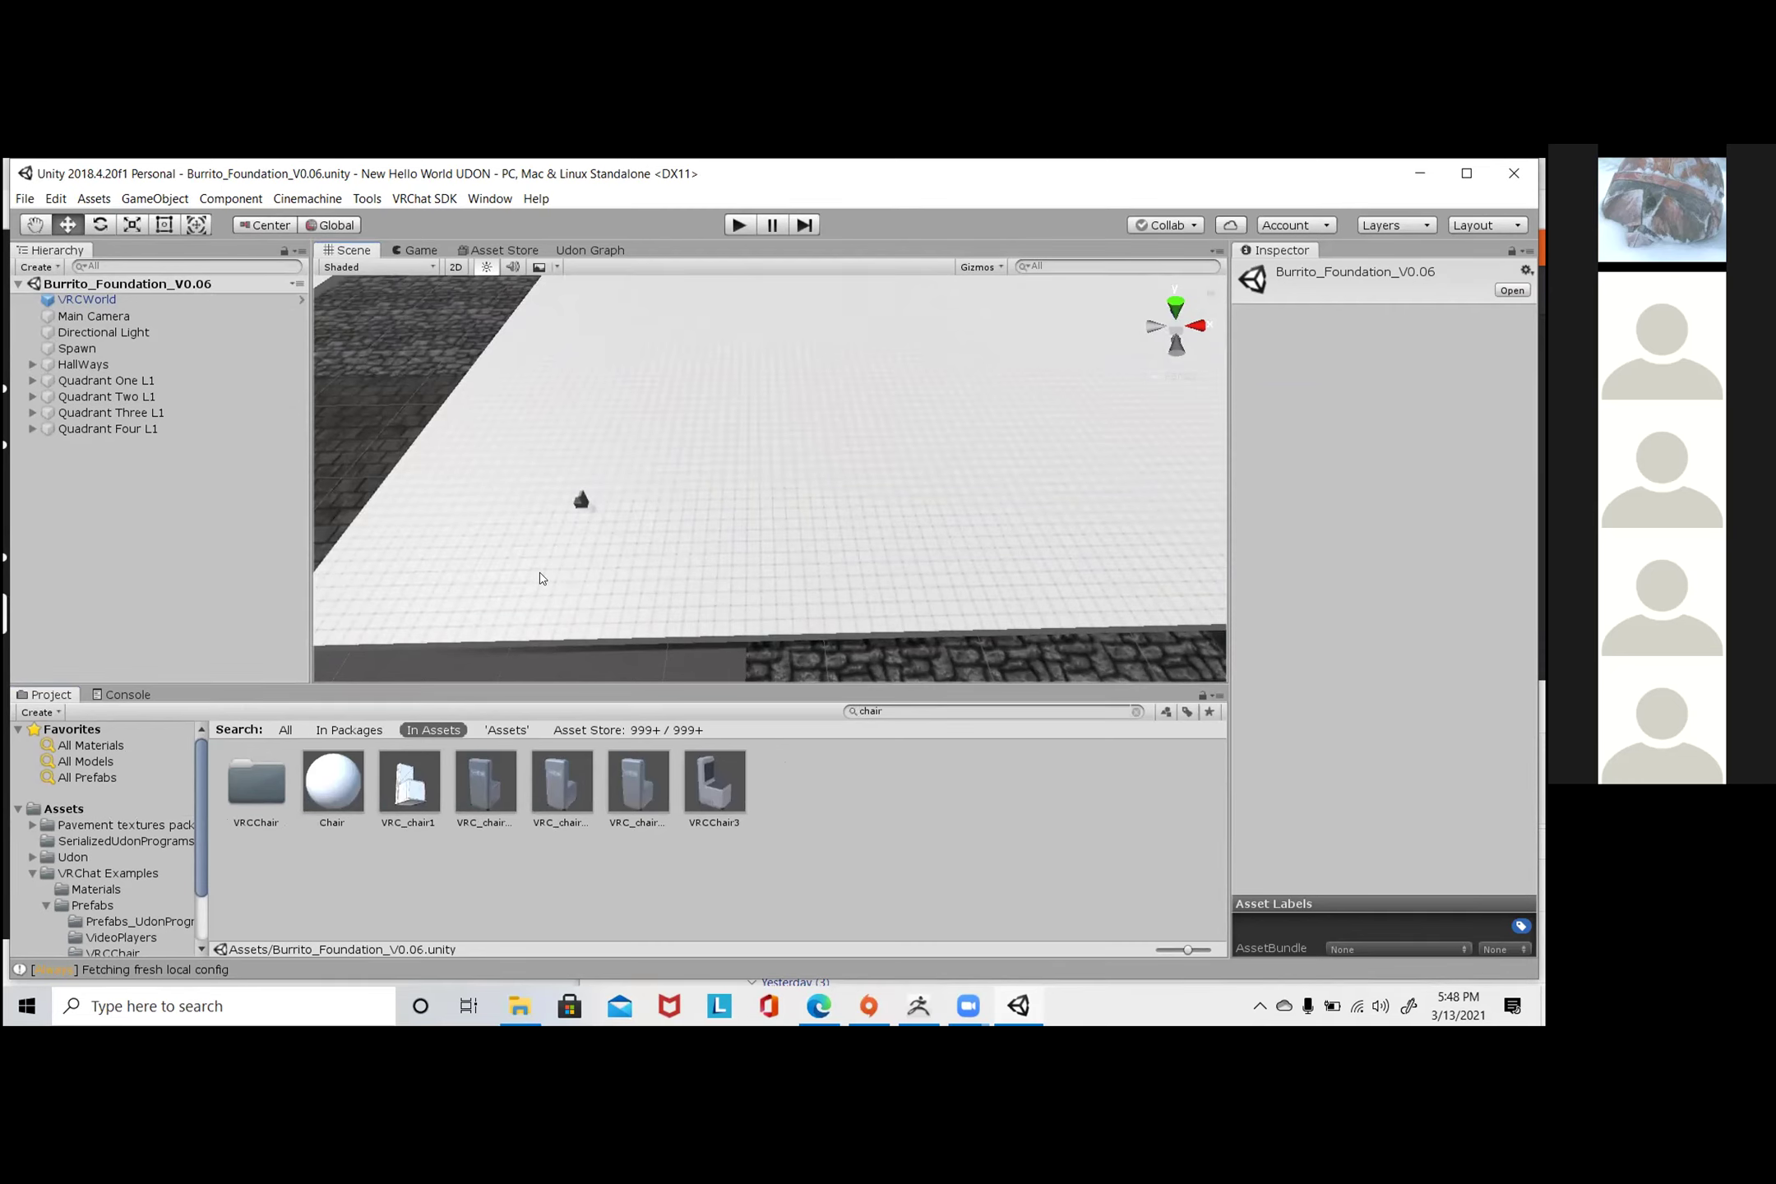
pyautogui.moveTo(543, 578); pyautogui.dragTo(541, 584)
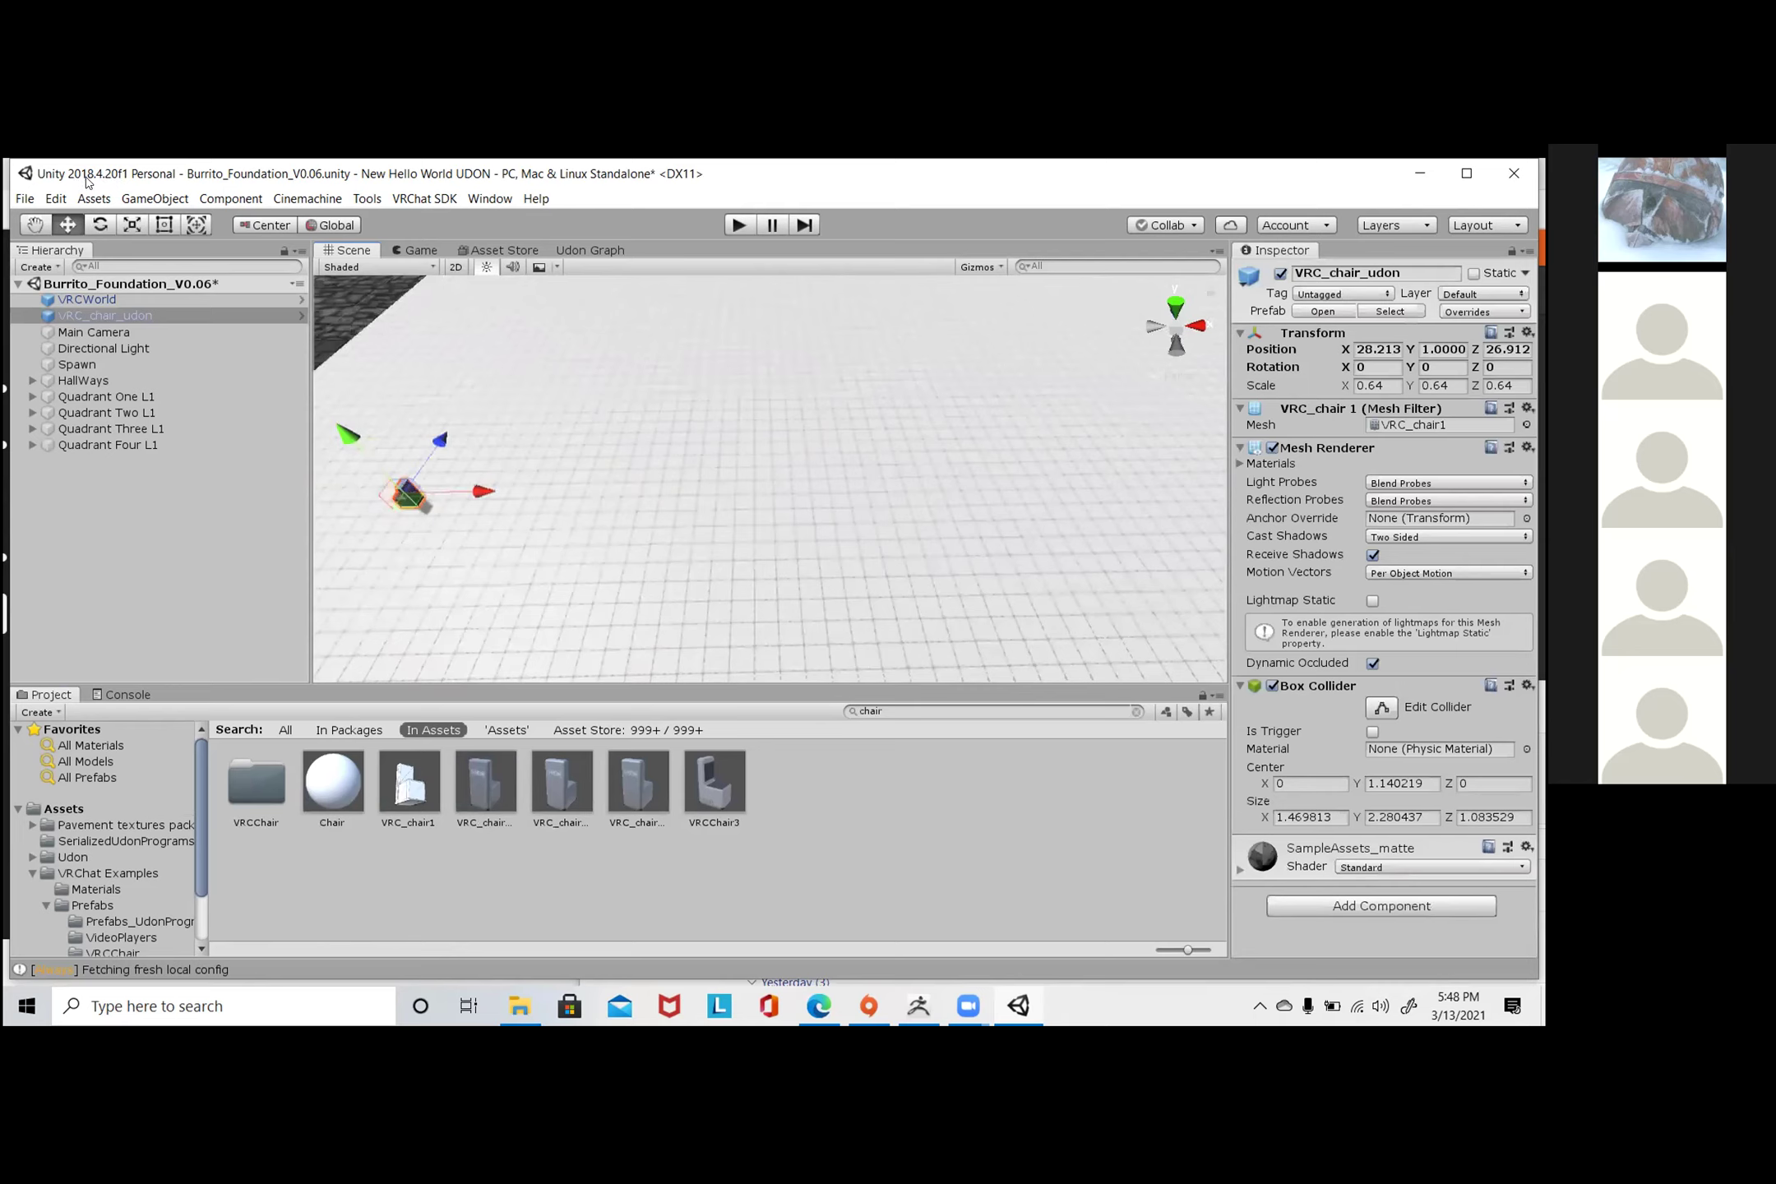
# - Frame the chair, move it below Quadrant Four L1 in the Hierarchy and shift its X position to 33.32
pyautogui.doubleClick(114, 317)
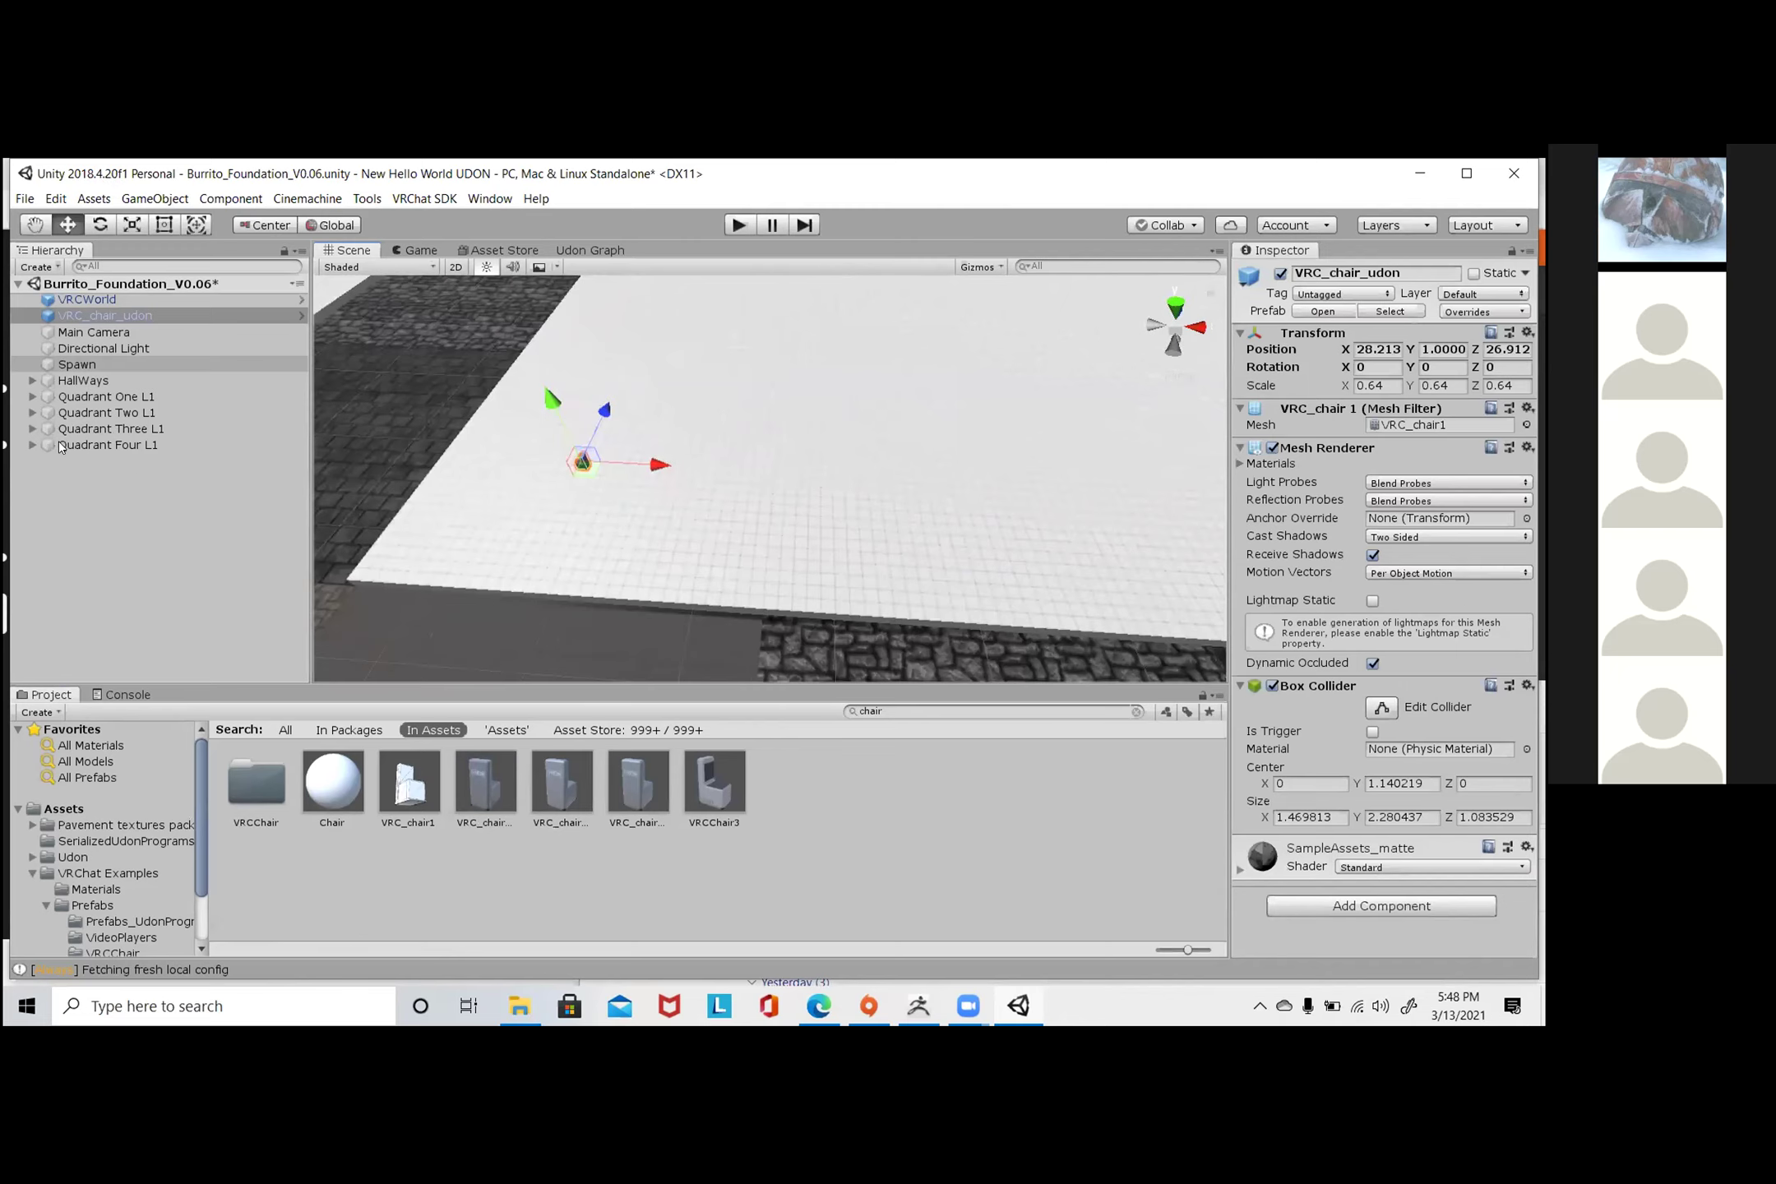
pyautogui.hotkey('ctrl', 'z')
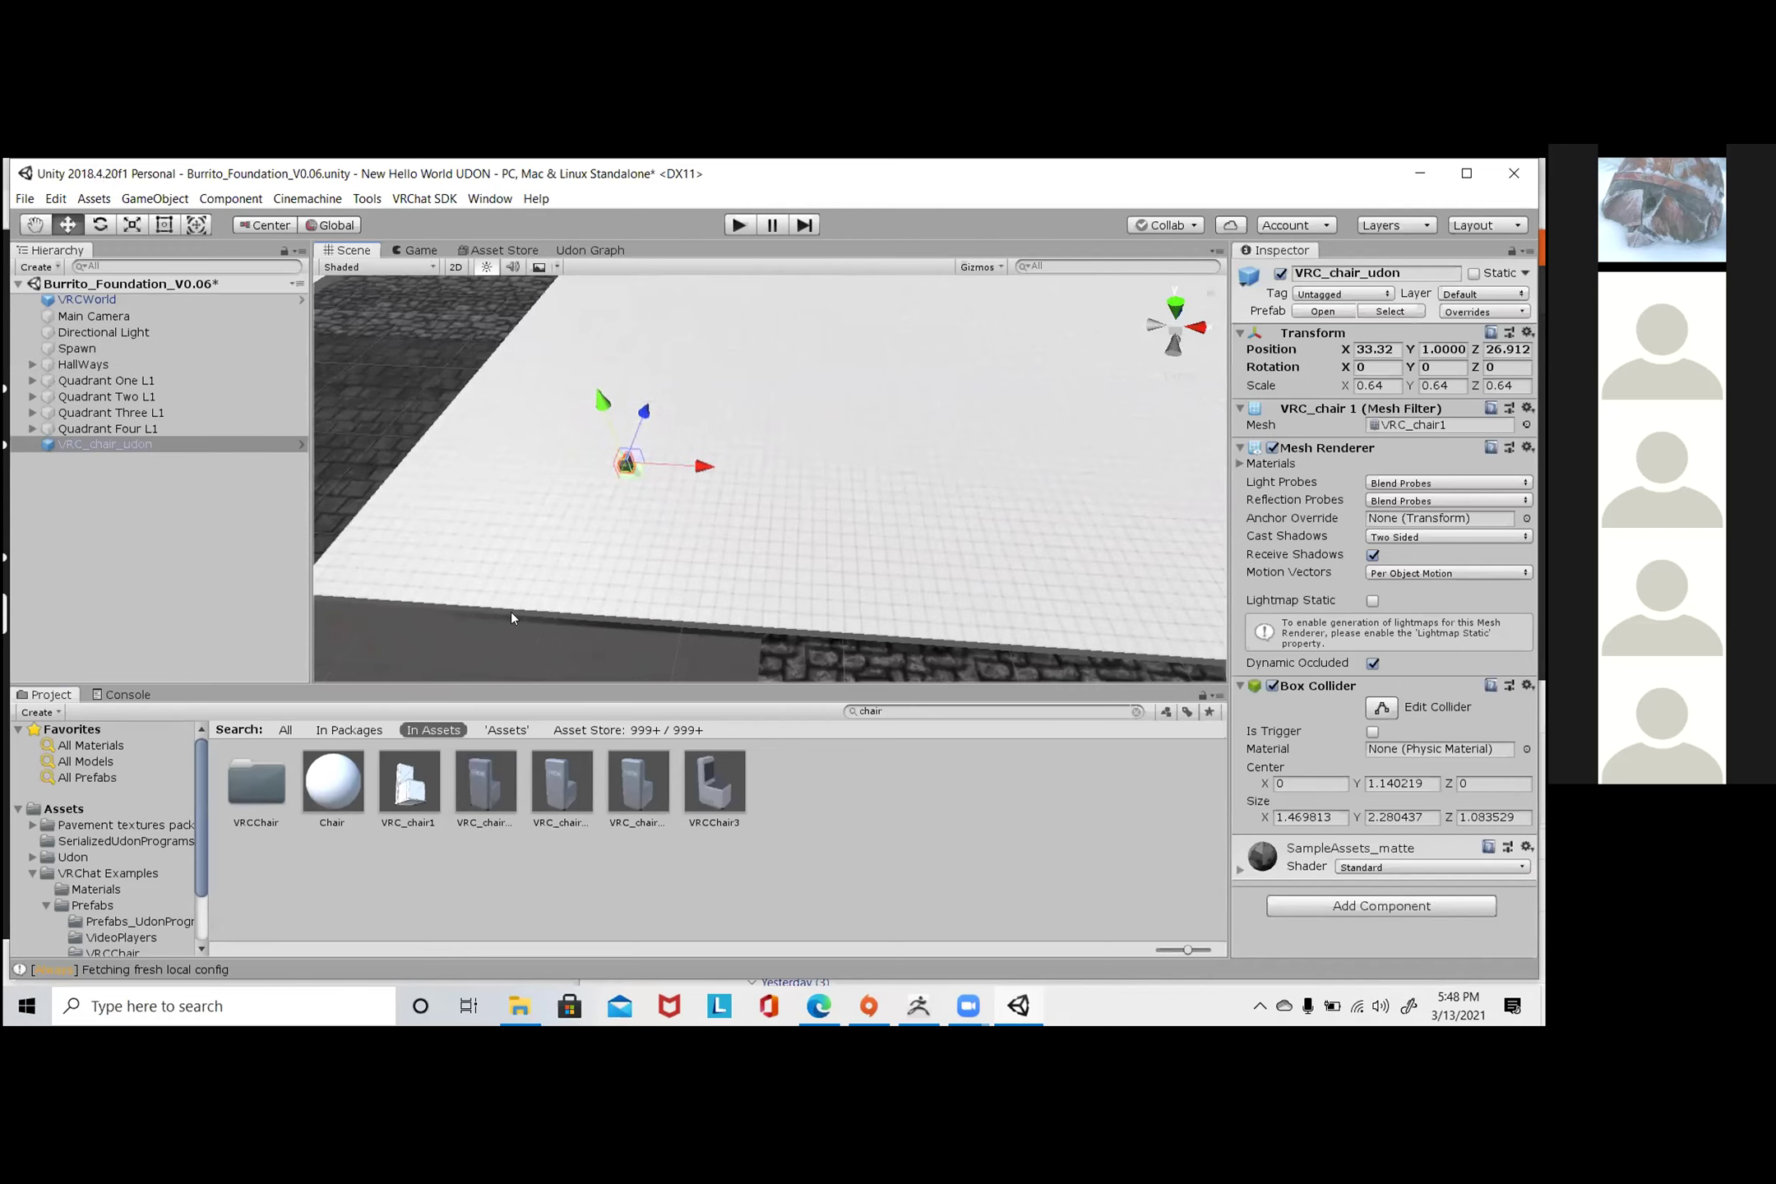
# - Nest VRC_chair_udon under Floor 2 of TRFloor 1 in Quadrant One's Q1F Wall group and place it on that floor tile
pyautogui.click(139, 479)
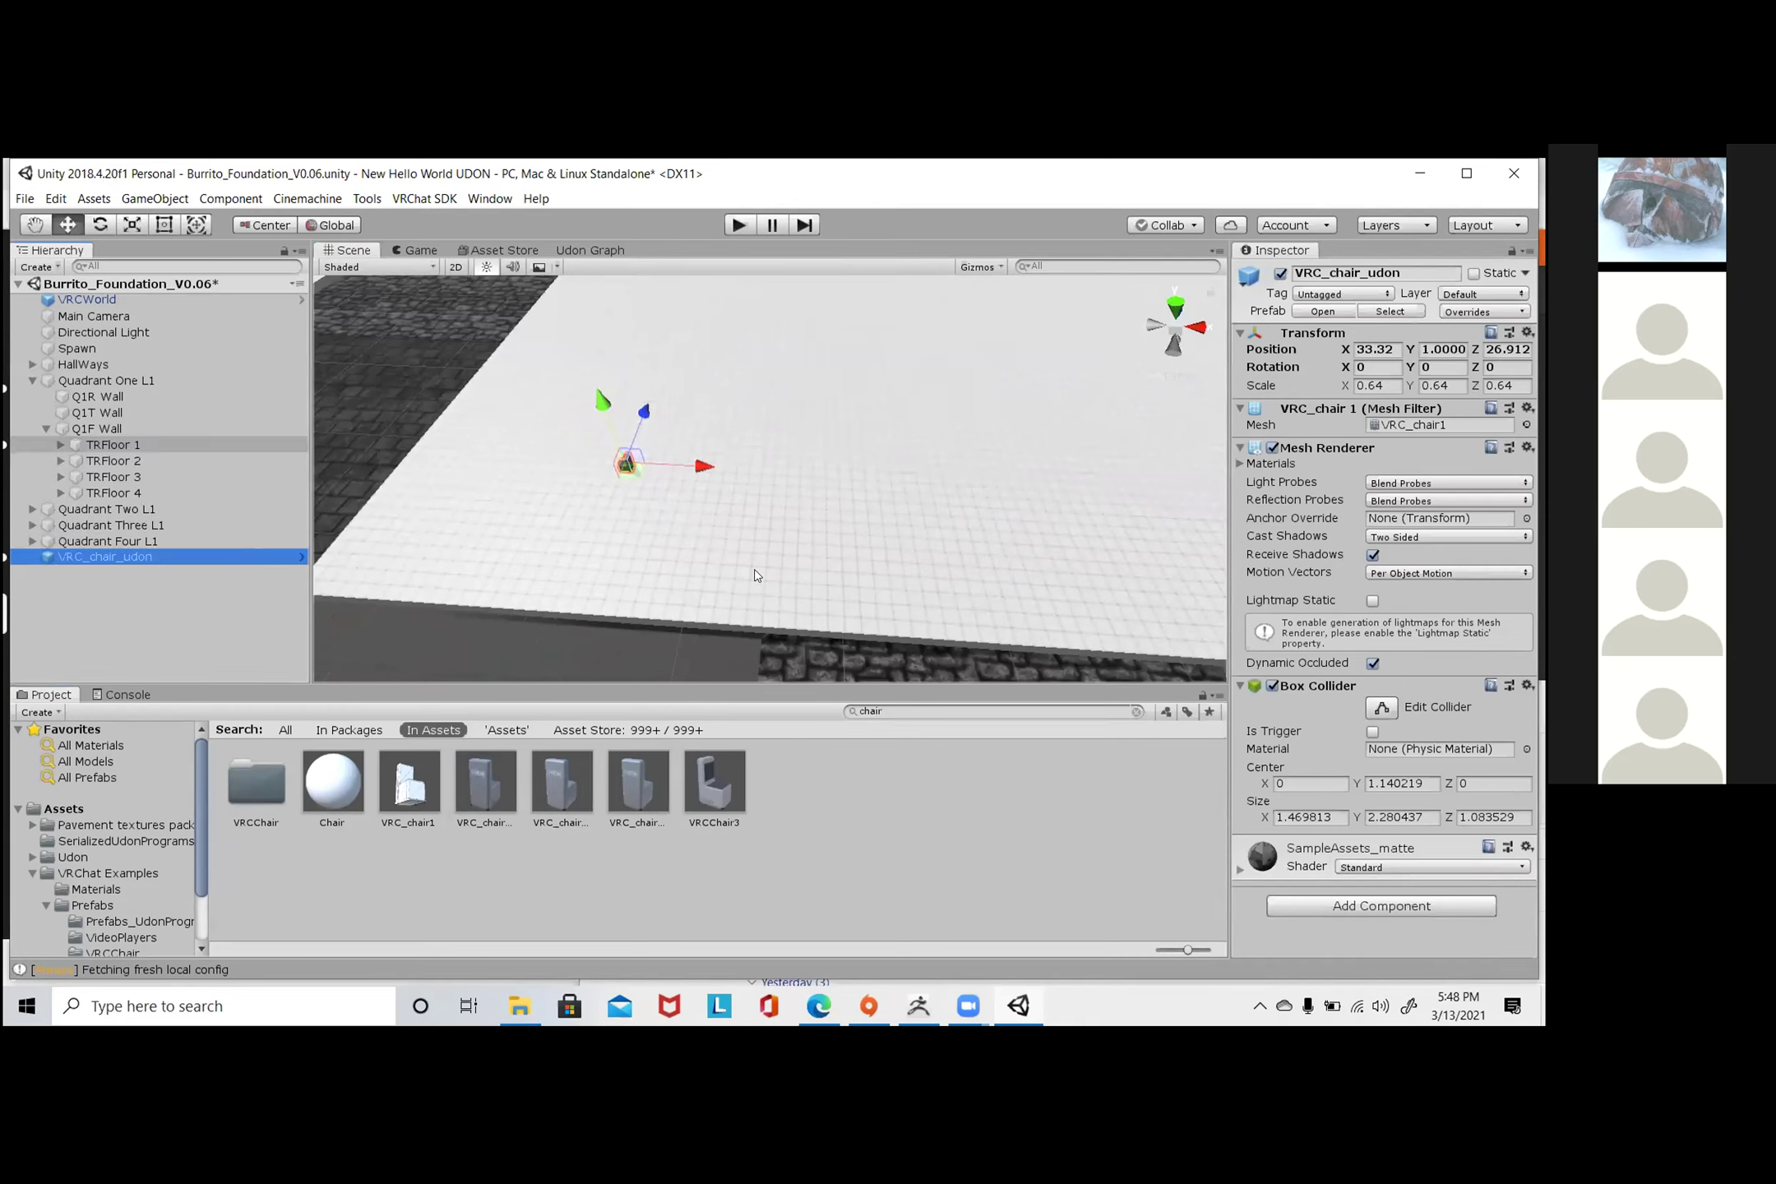
pyautogui.hotkey('ctrl', 'z')
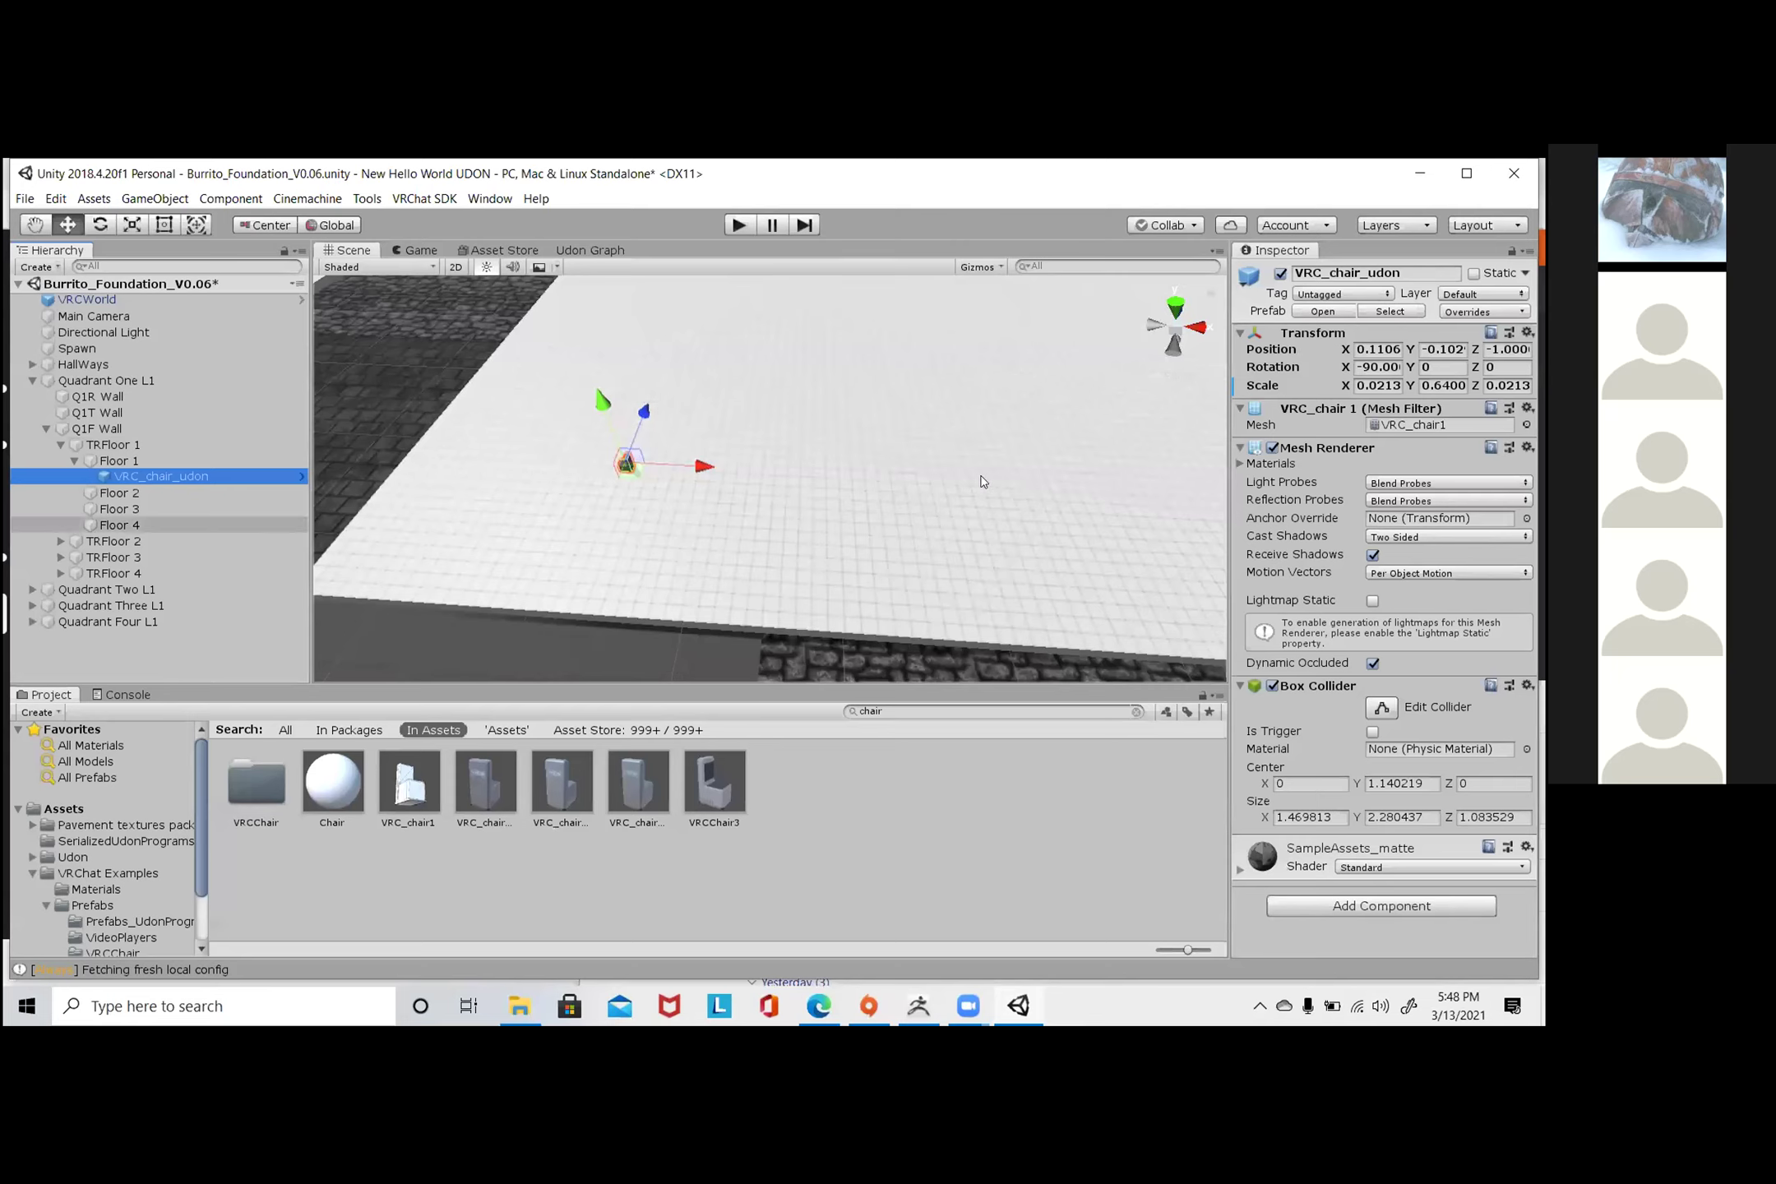
pyautogui.hotkey('ctrl', 'z')
pyautogui.hotkey('ctrl', 'z')
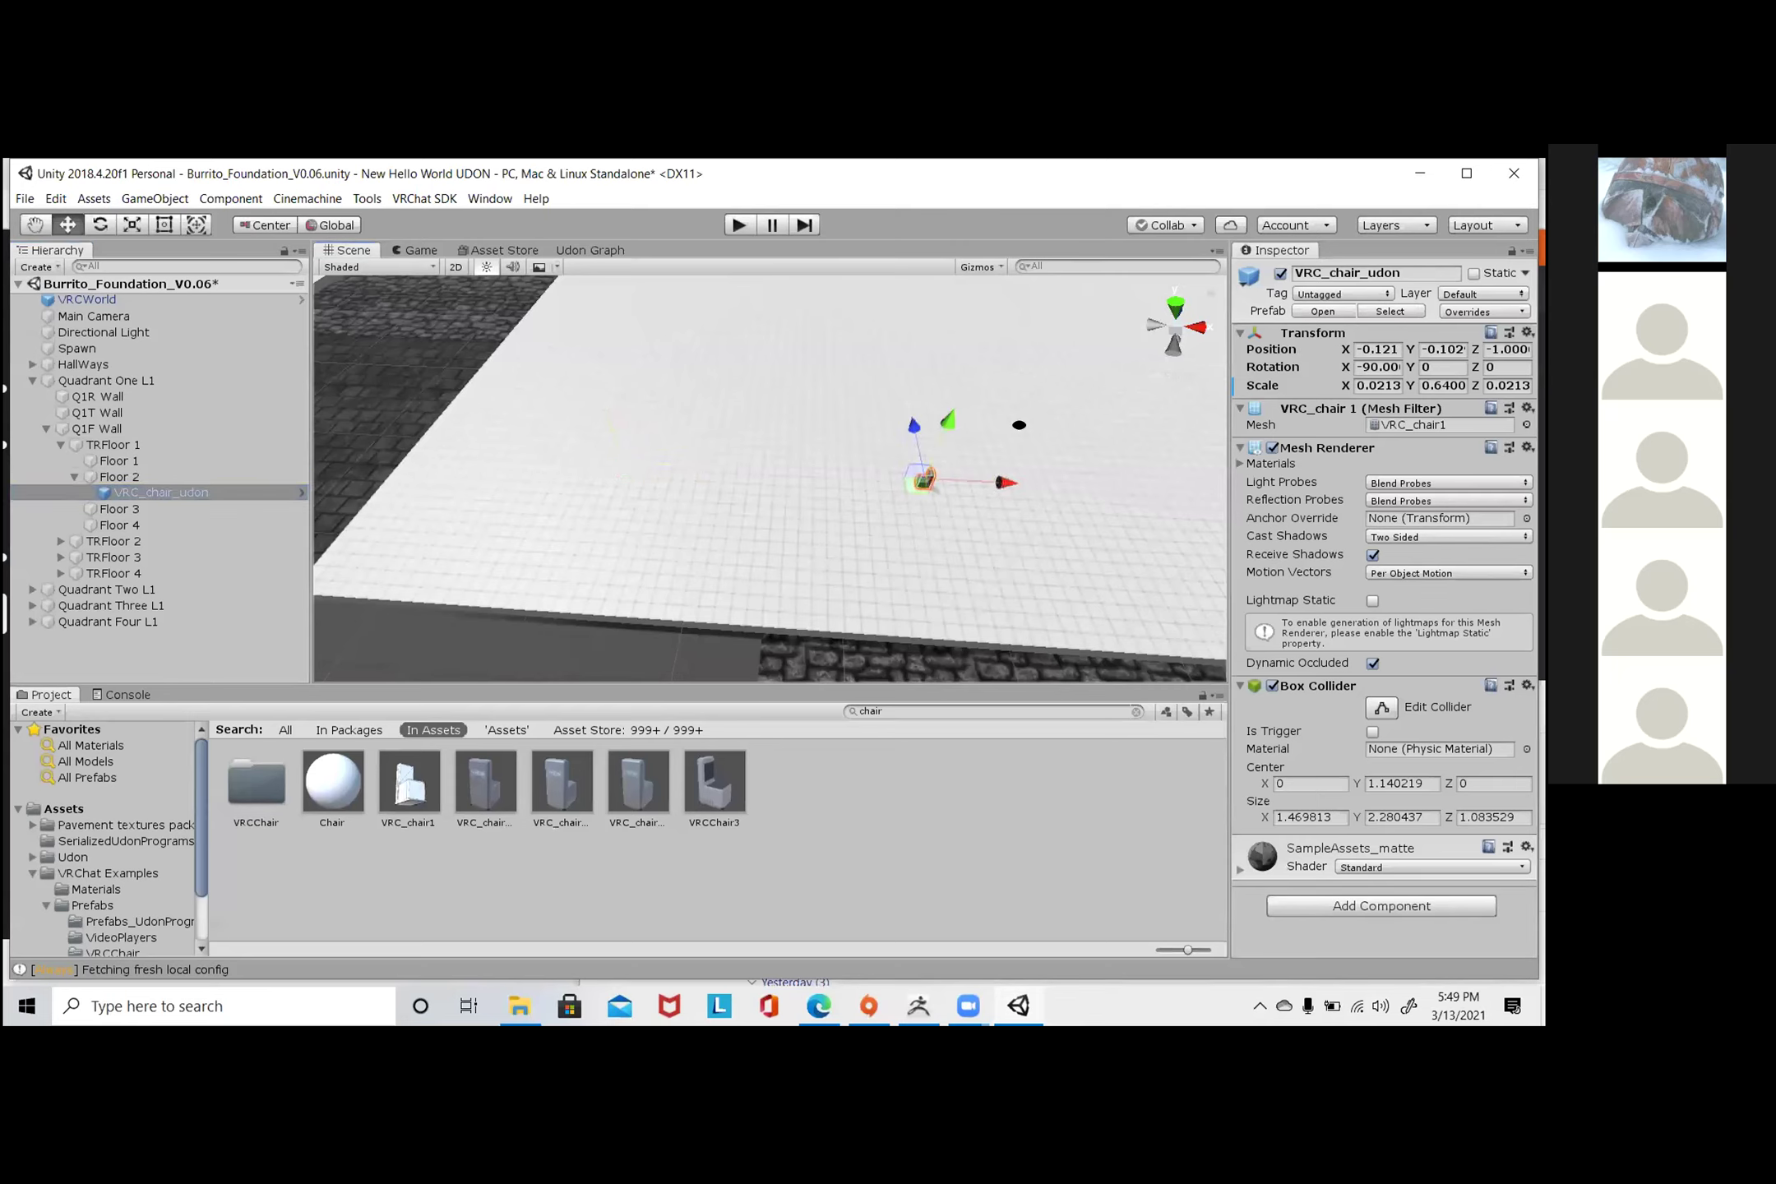
# - Raise Floor 2 with its nested chair to about Y 0.48 and move the chair to about X -0.053, Y -0.196, Z -1.42
pyautogui.keyDown('alt'); pyautogui.moveTo(1019, 425); pyautogui.dragTo(889, 530); pyautogui.keyUp('alt')
pyautogui.keyDown('alt'); pyautogui.moveTo(914, 403); pyautogui.dragTo(889, 411); pyautogui.keyUp('alt')
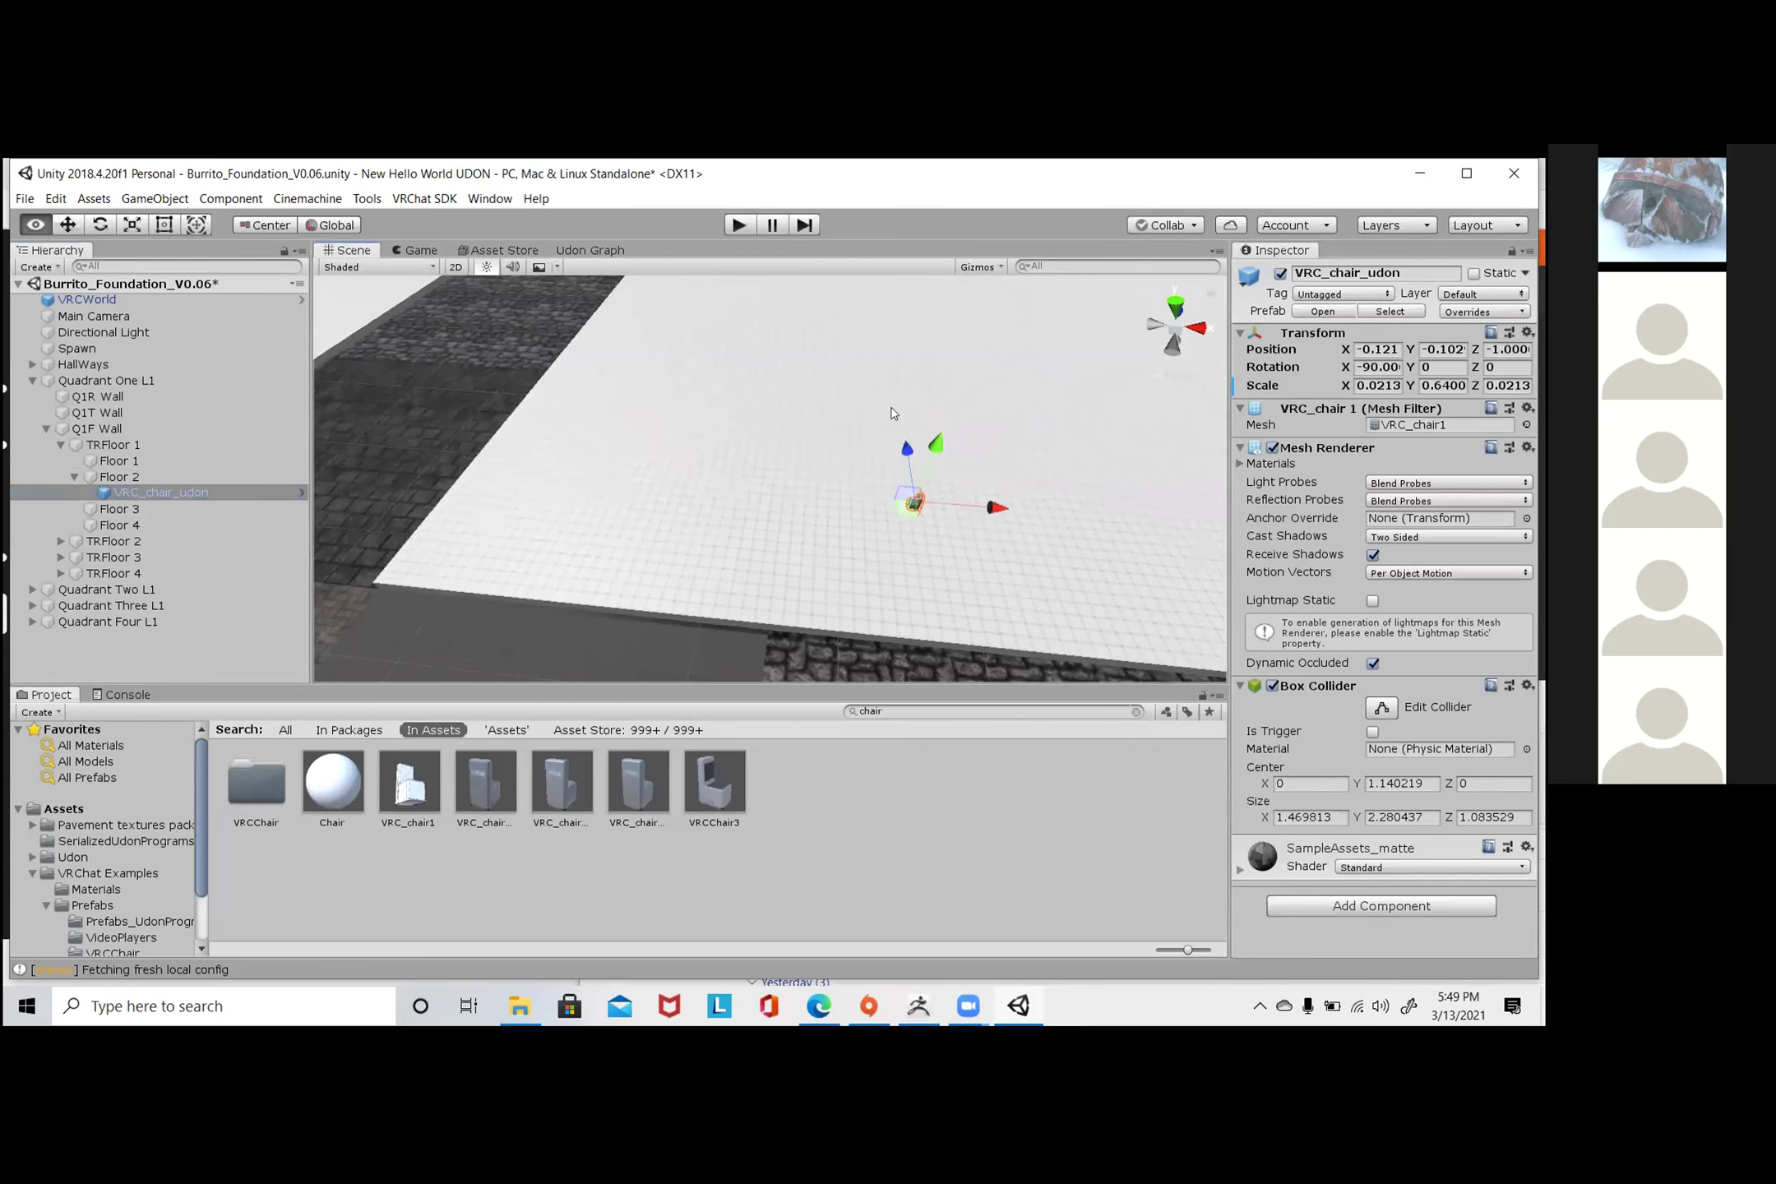
pyautogui.keyDown('alt'); pyautogui.moveTo(859, 511); pyautogui.dragTo(868, 515); pyautogui.keyUp('alt')
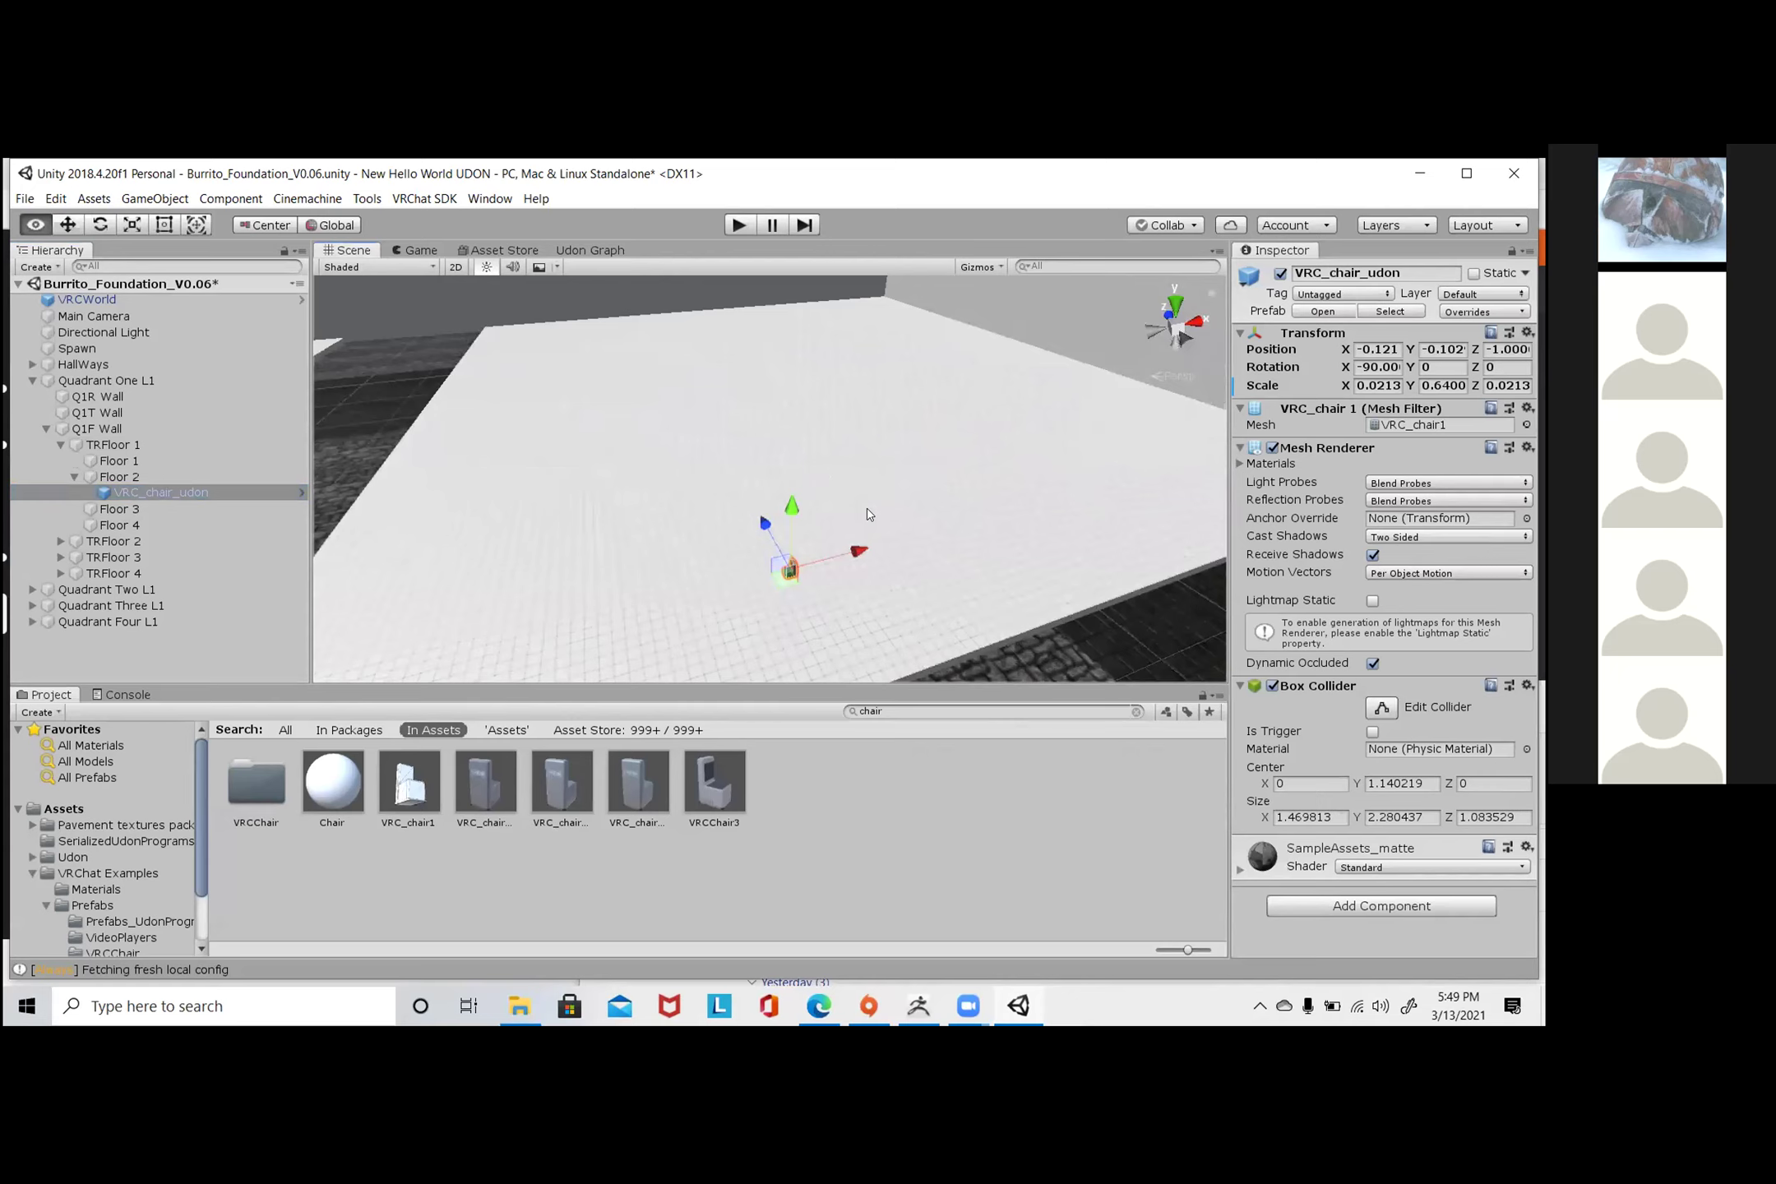
pyautogui.doubleClick(194, 492)
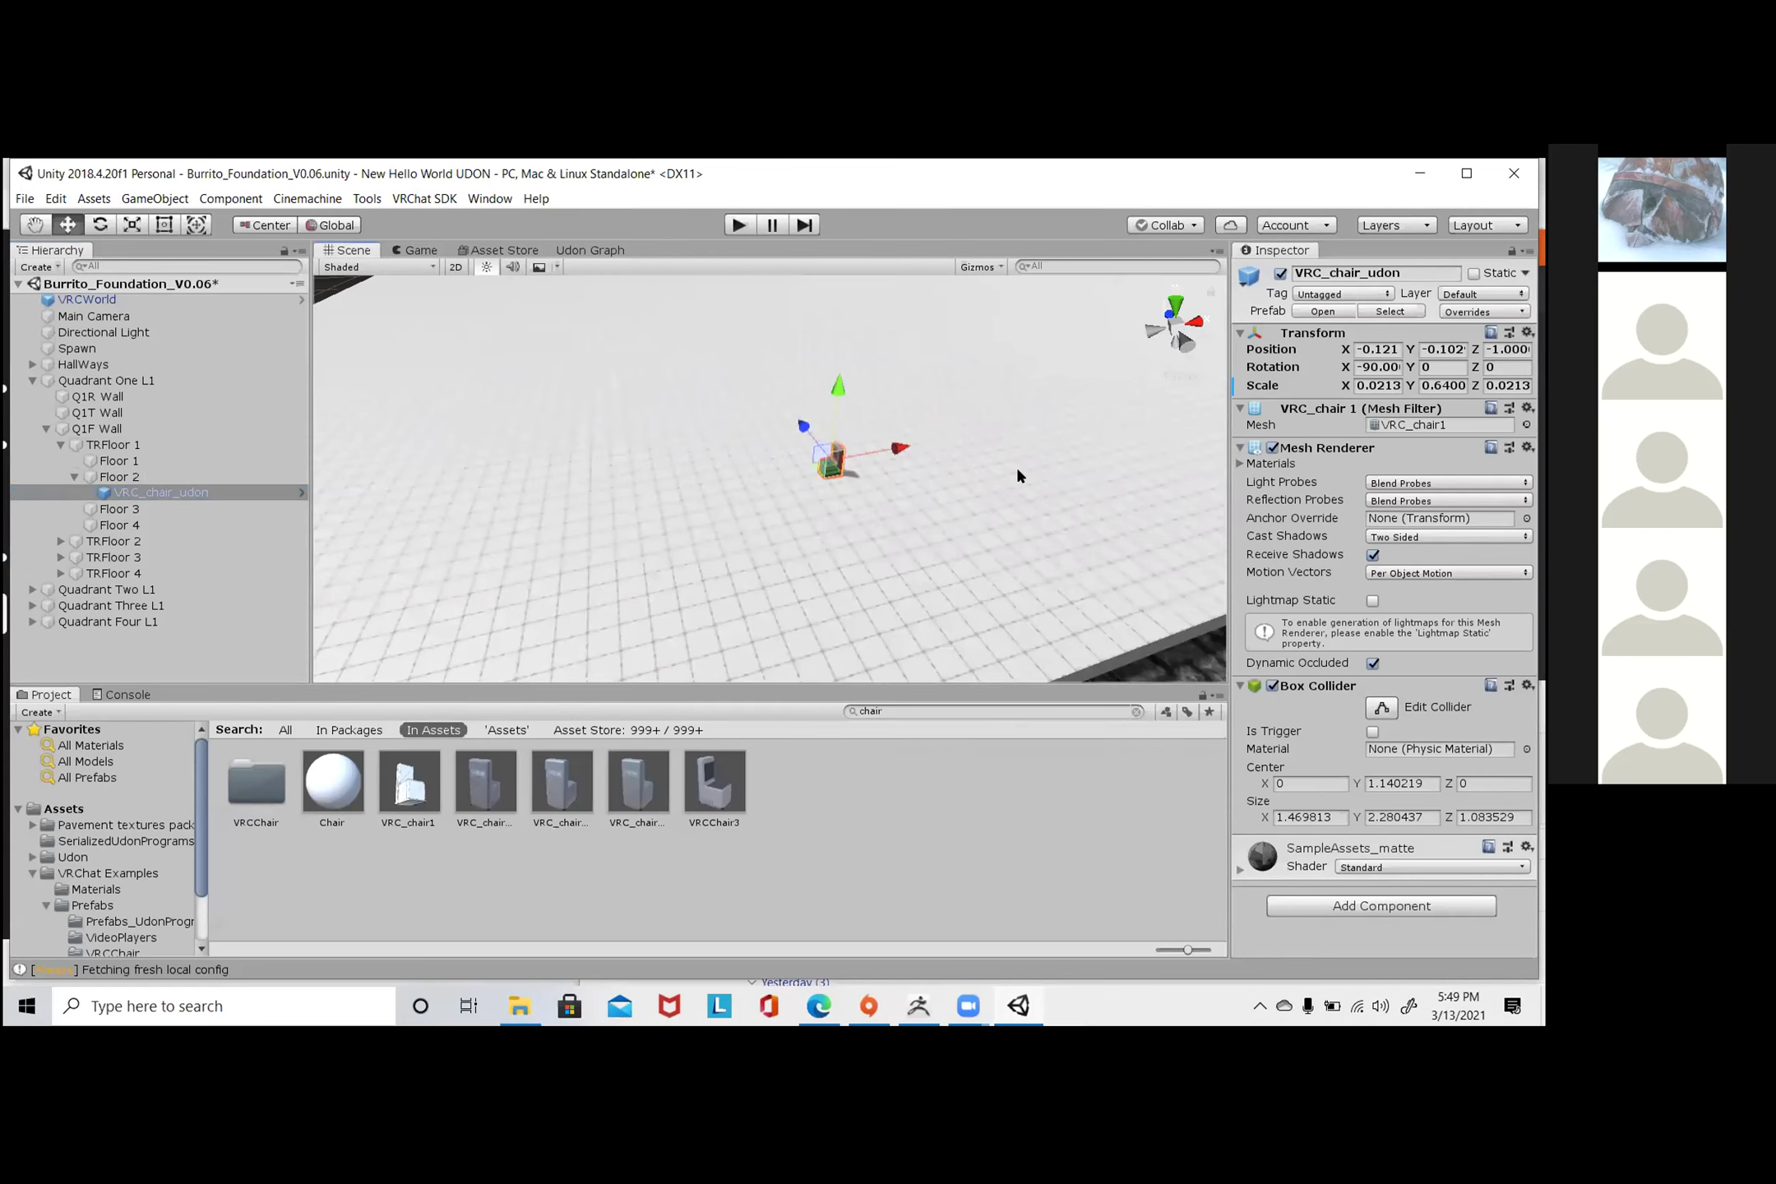
pyautogui.keyDown('alt'); pyautogui.moveTo(1004, 566); pyautogui.dragTo(826, 562); pyautogui.keyUp('alt')
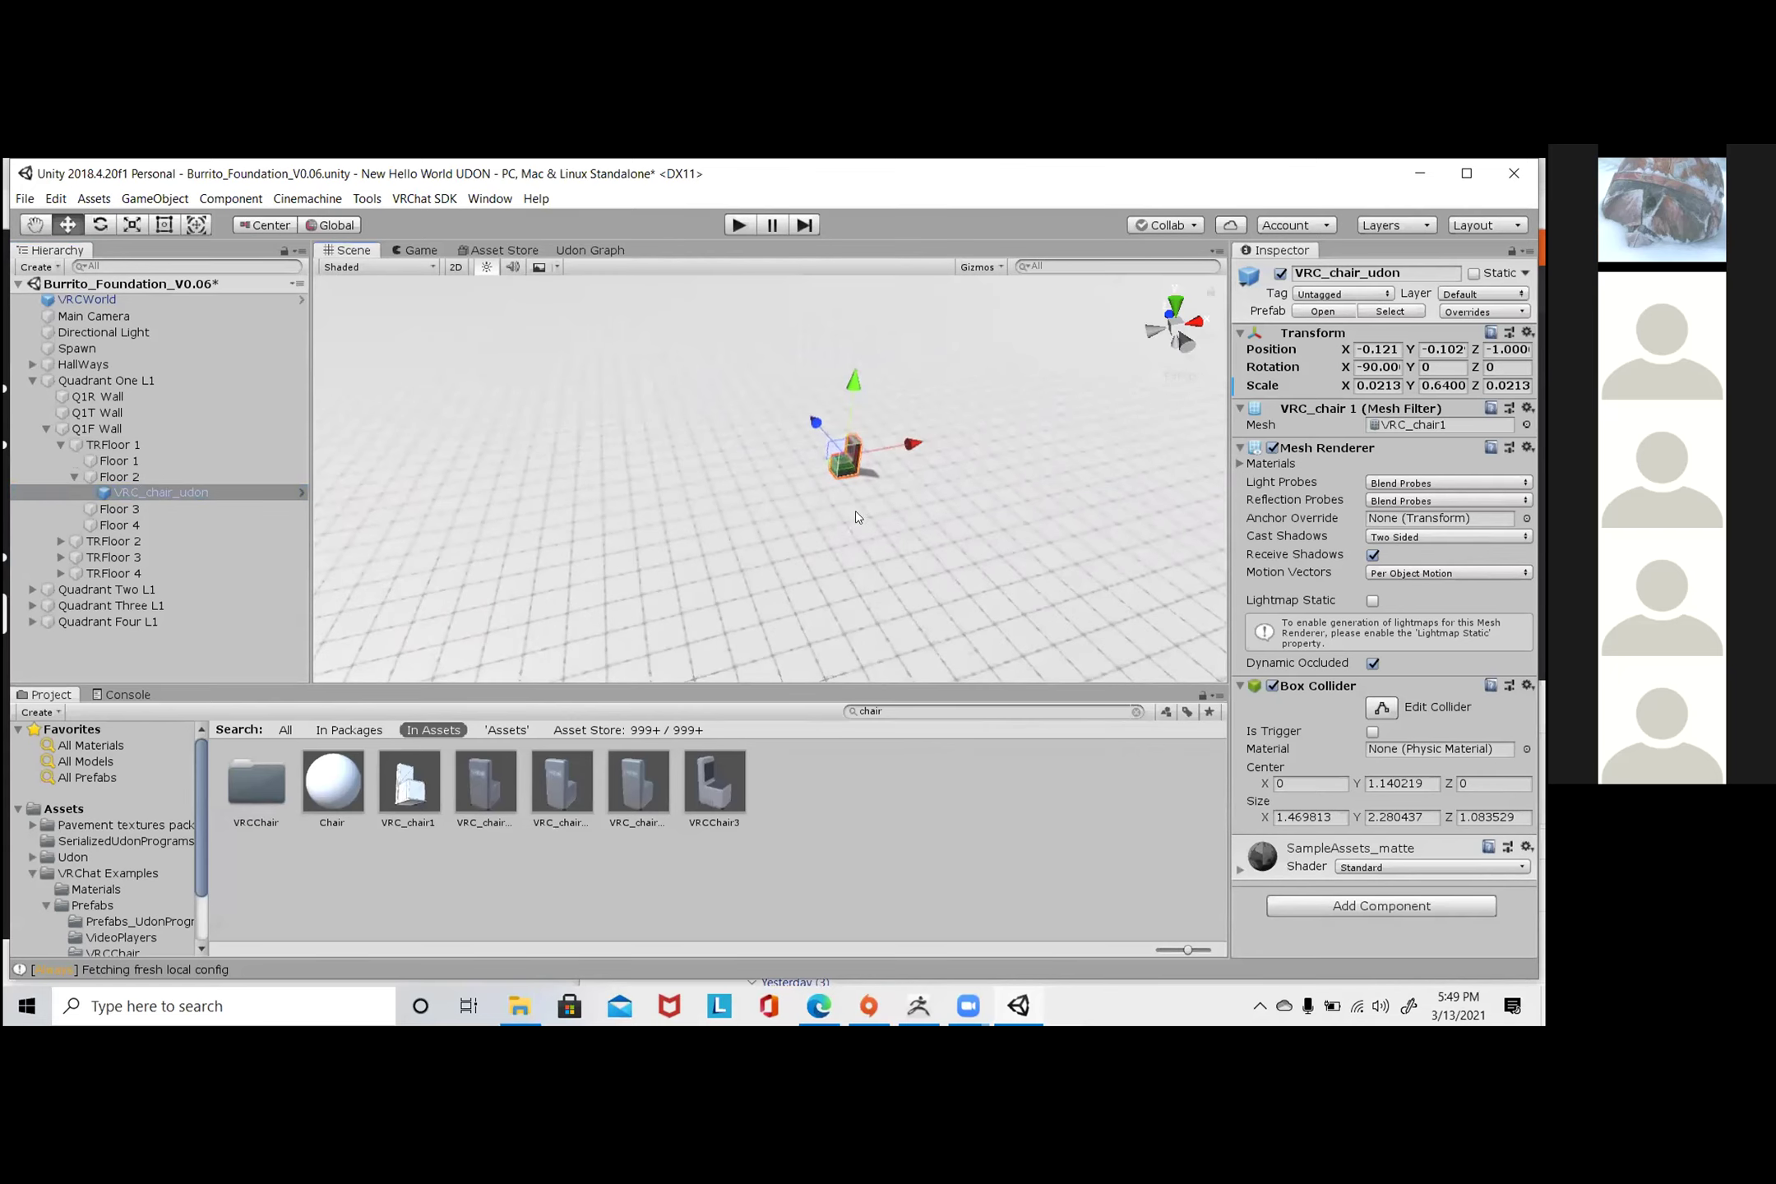
pyautogui.moveTo(865, 522); pyautogui.dragTo(535, 439, button='middle')
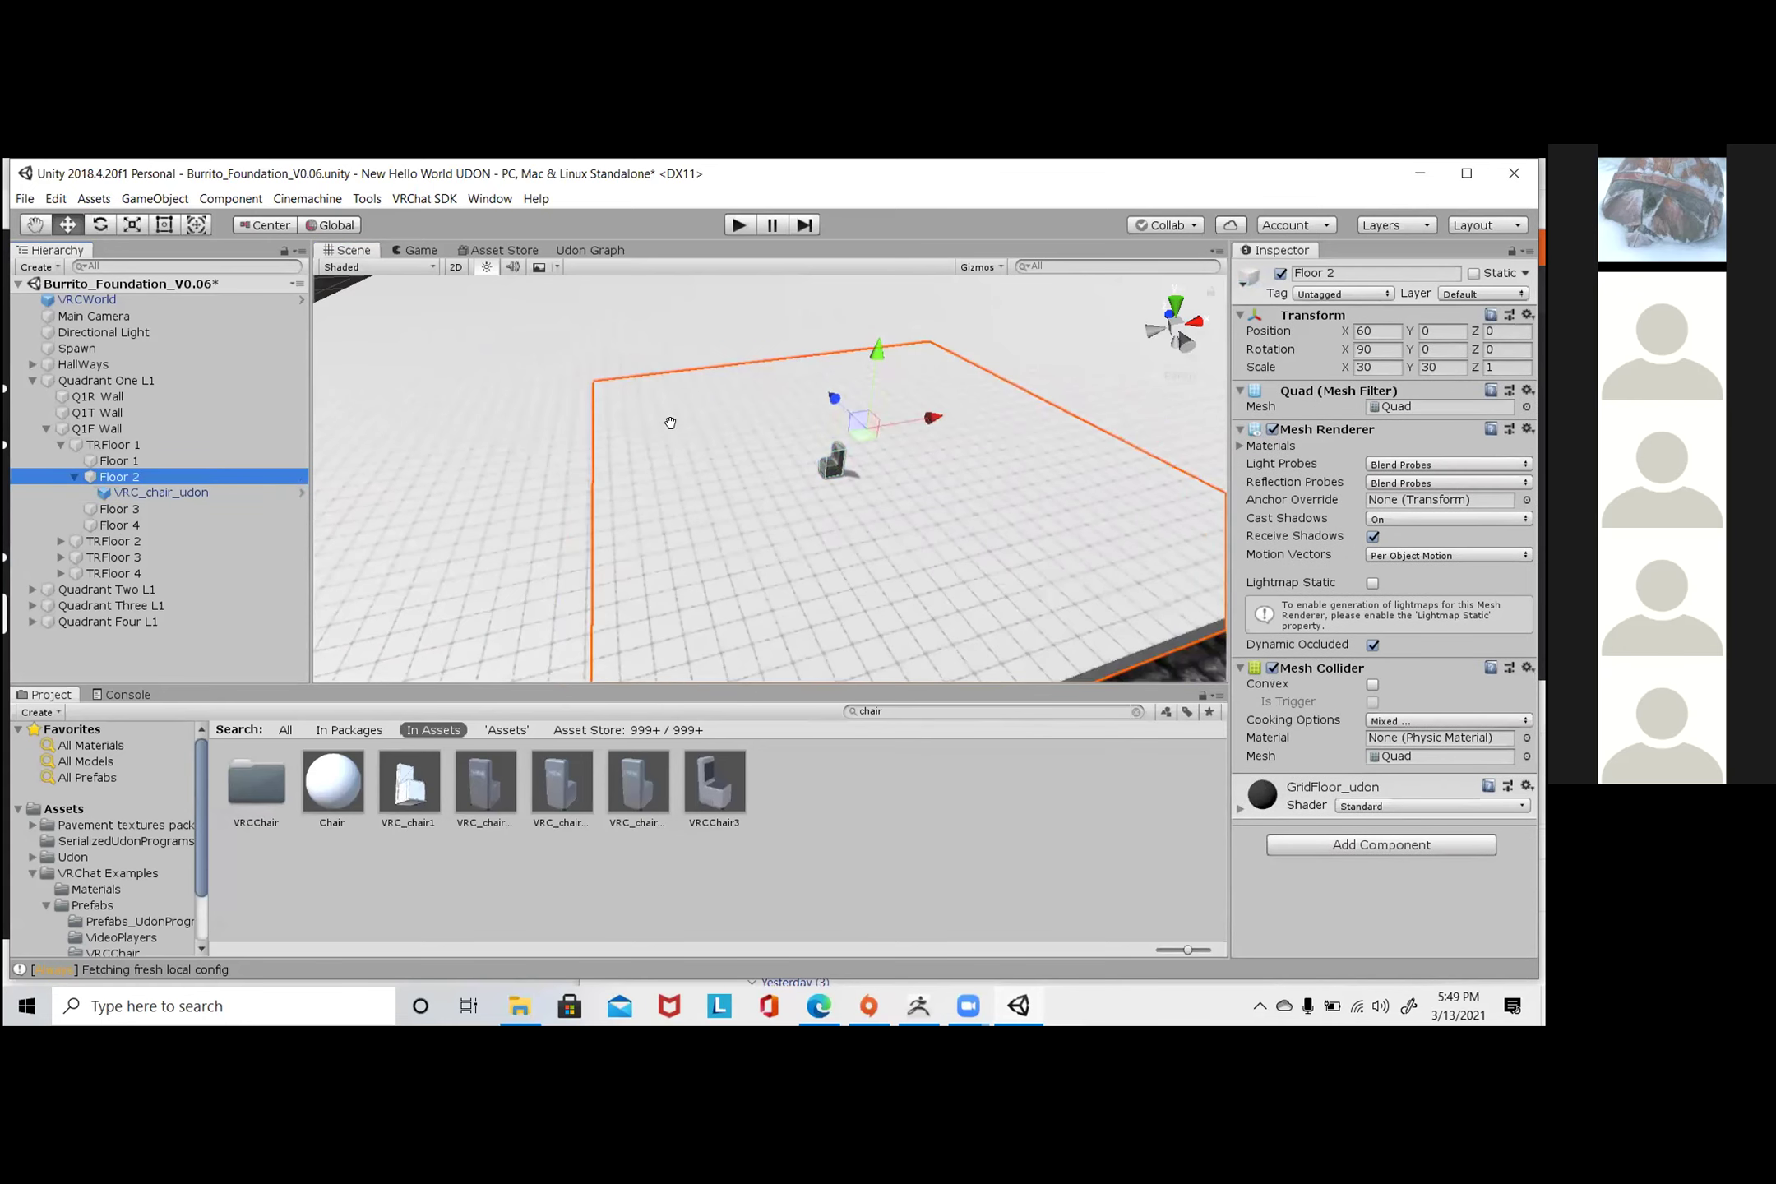
pyautogui.scroll(-2, 920, 383)
pyautogui.keyDown('alt'); pyautogui.moveTo(913, 362); pyautogui.dragTo(946, 378); pyautogui.keyUp('alt')
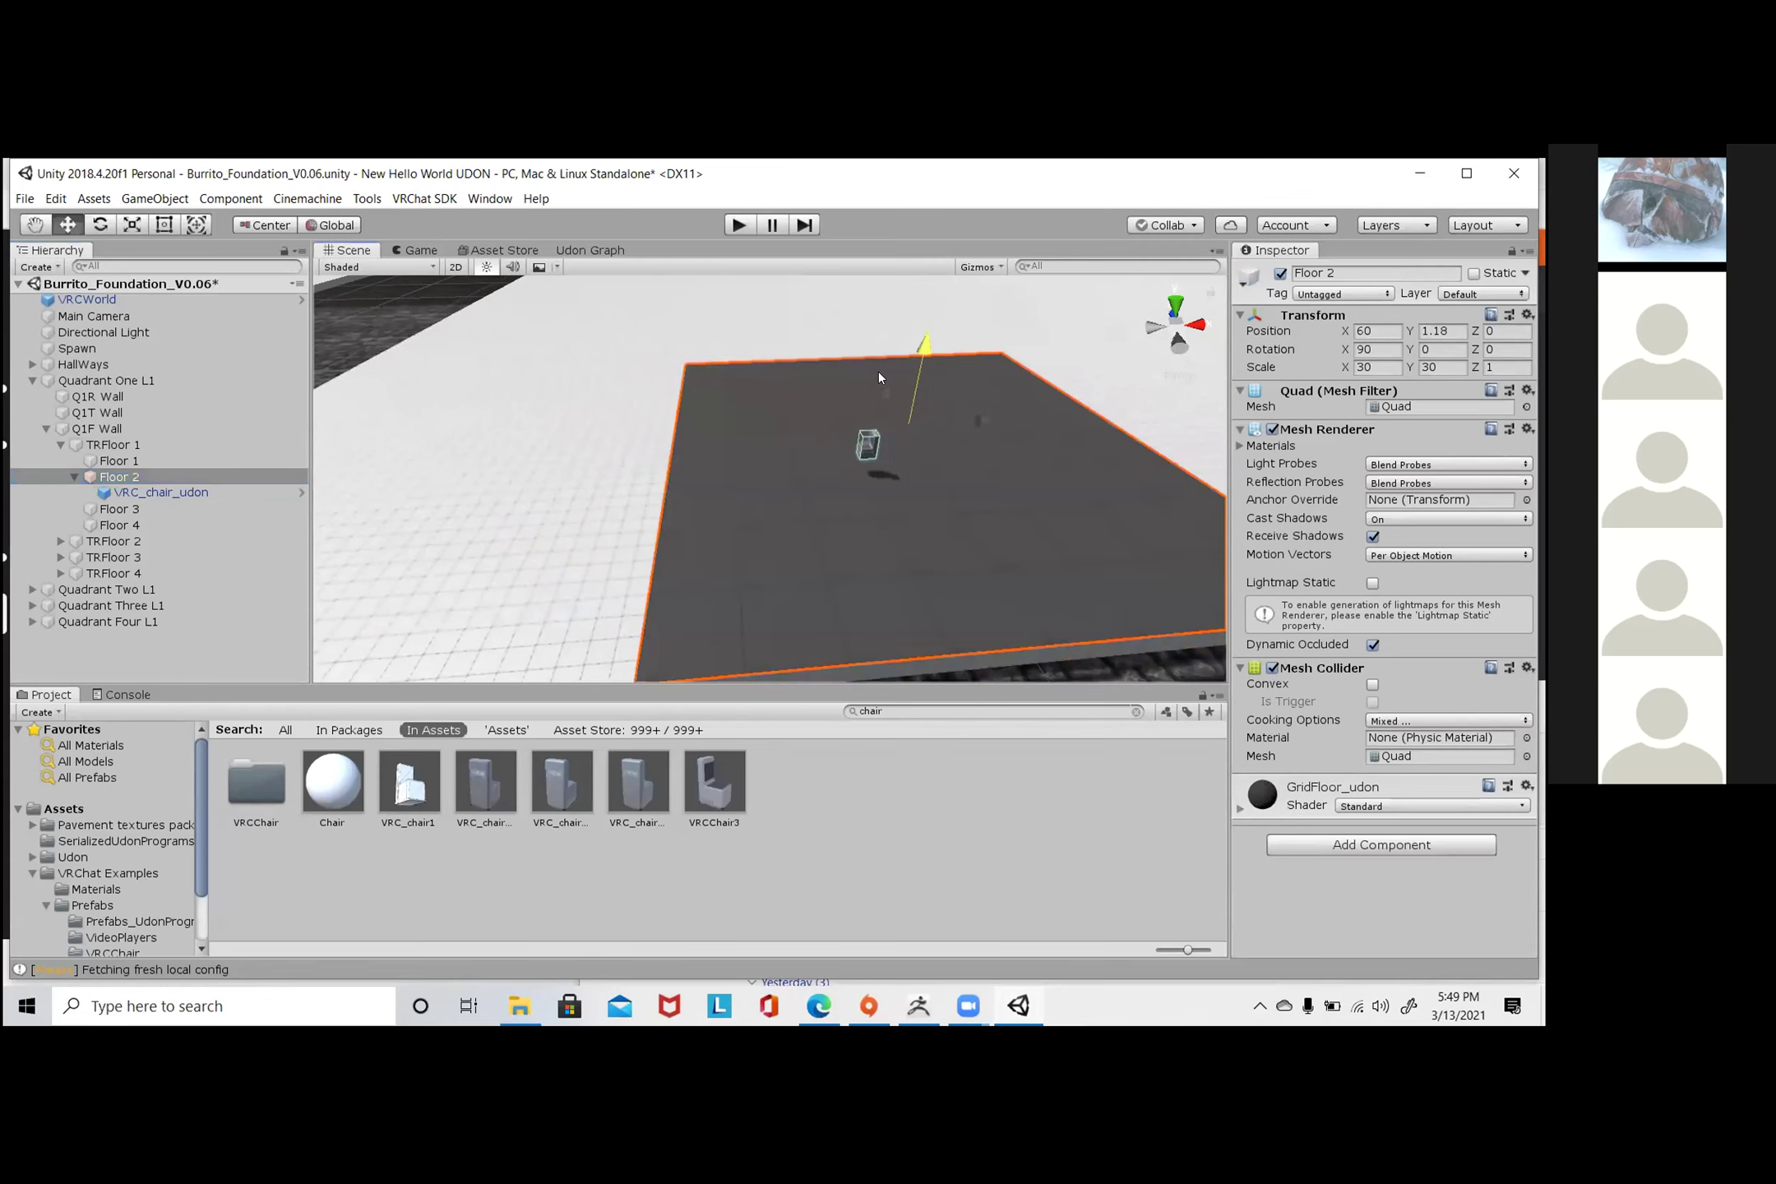
pyautogui.click(867, 443)
pyautogui.moveTo(944, 443); pyautogui.dragTo(953, 445)
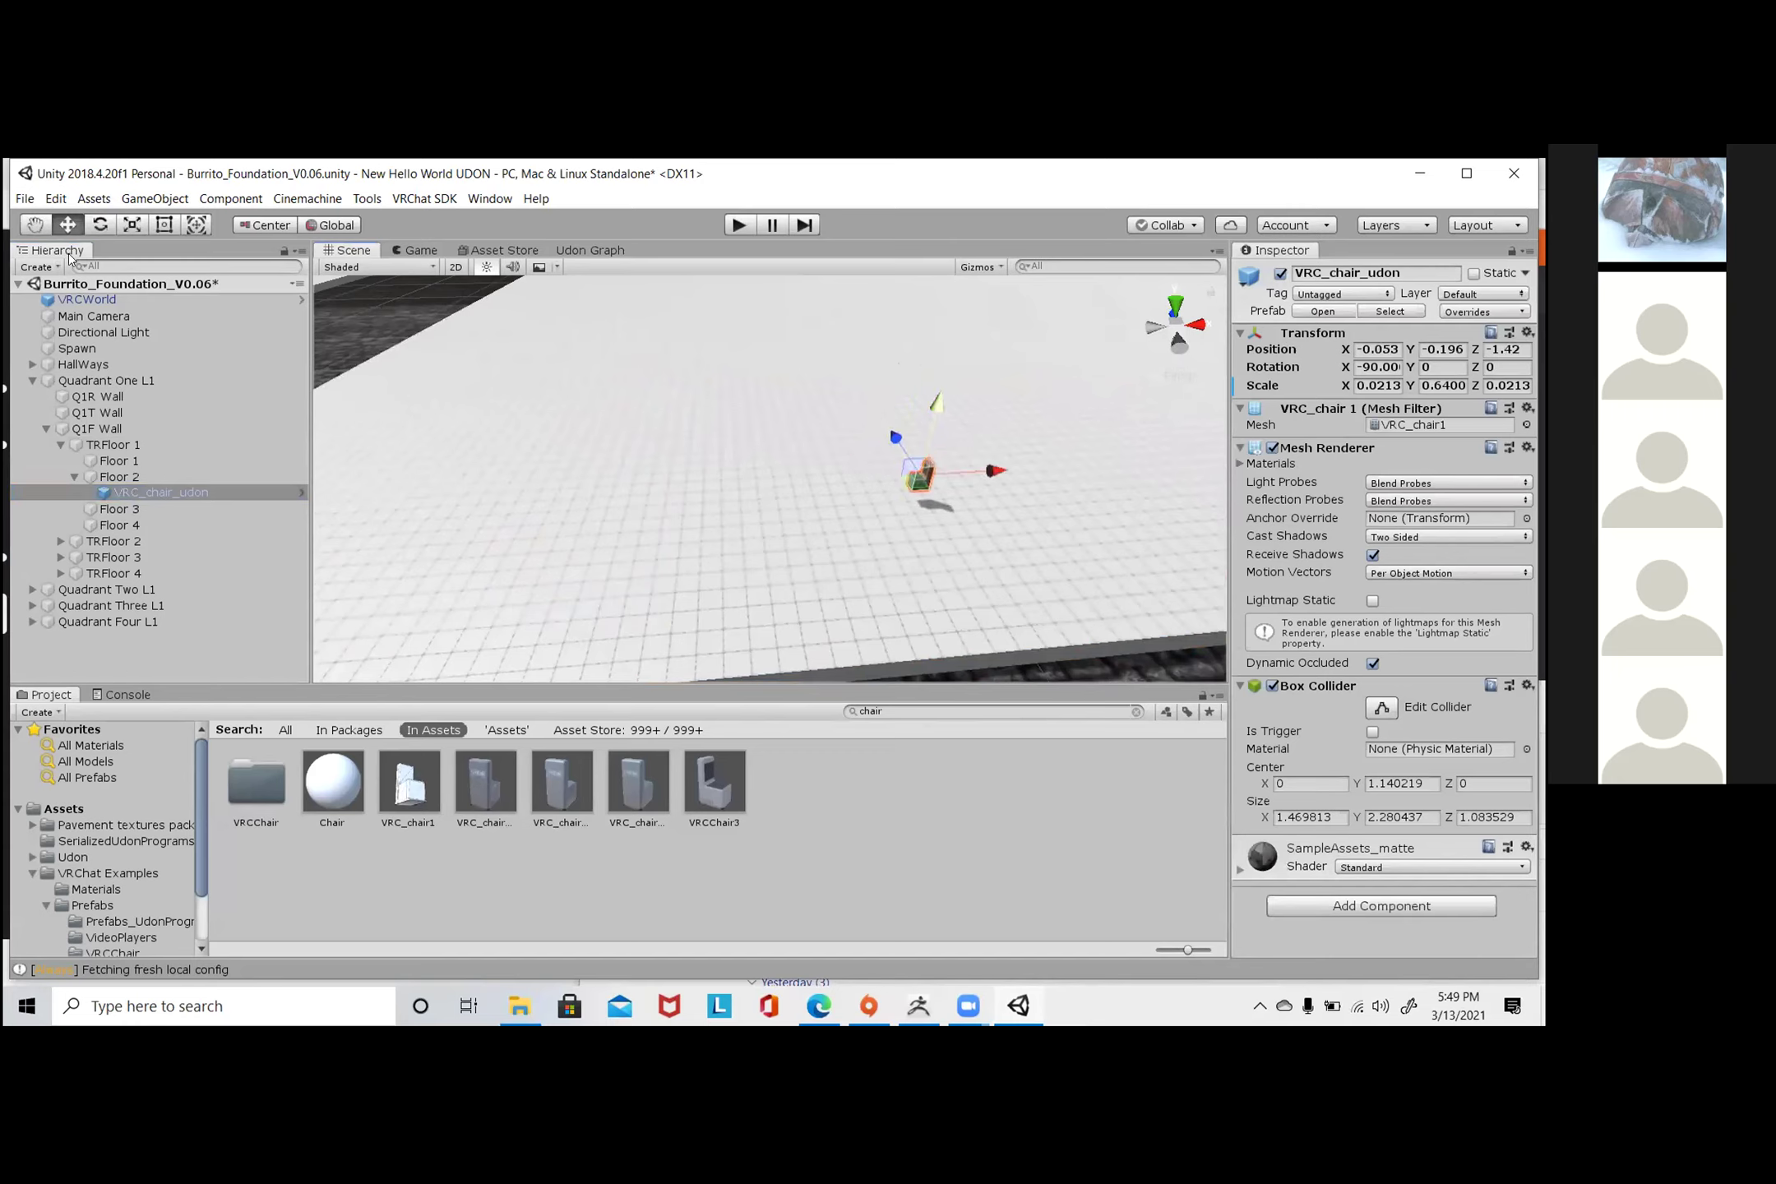
# - Save the changes to the Burrito_Foundation_V0.06 scene
pyautogui.hotkey('alt', 'f')
pyautogui.press('Down')
pyautogui.press('Down')
pyautogui.press('Escape')
pyautogui.hotkey('ctrl', 'z')
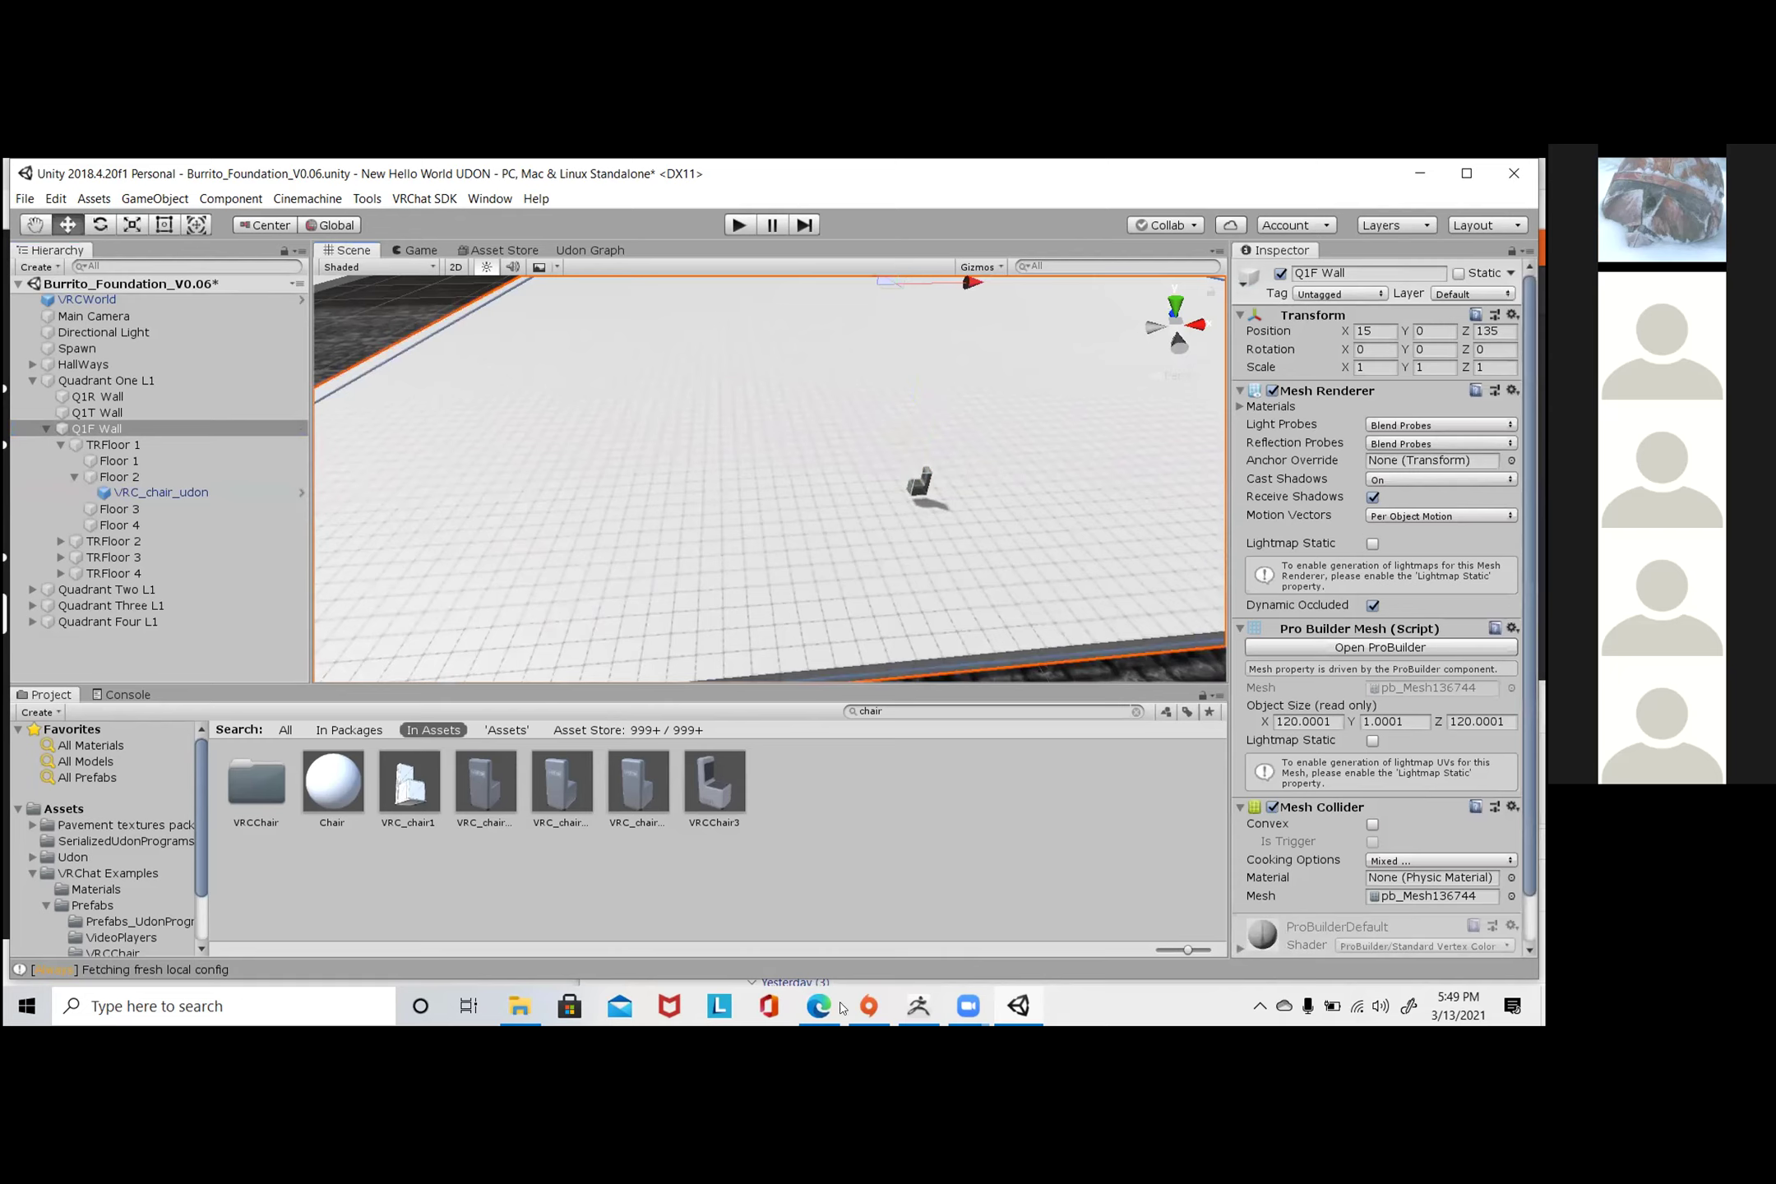
pyautogui.hotkey('ctrl', 's')
# - Switch to Discord in Microsoft Edge and upload Burrito_Foundation_V0.06.unity from the project's Assets folder to #vr-resource-channel
pyautogui.moveTo(821, 1008)
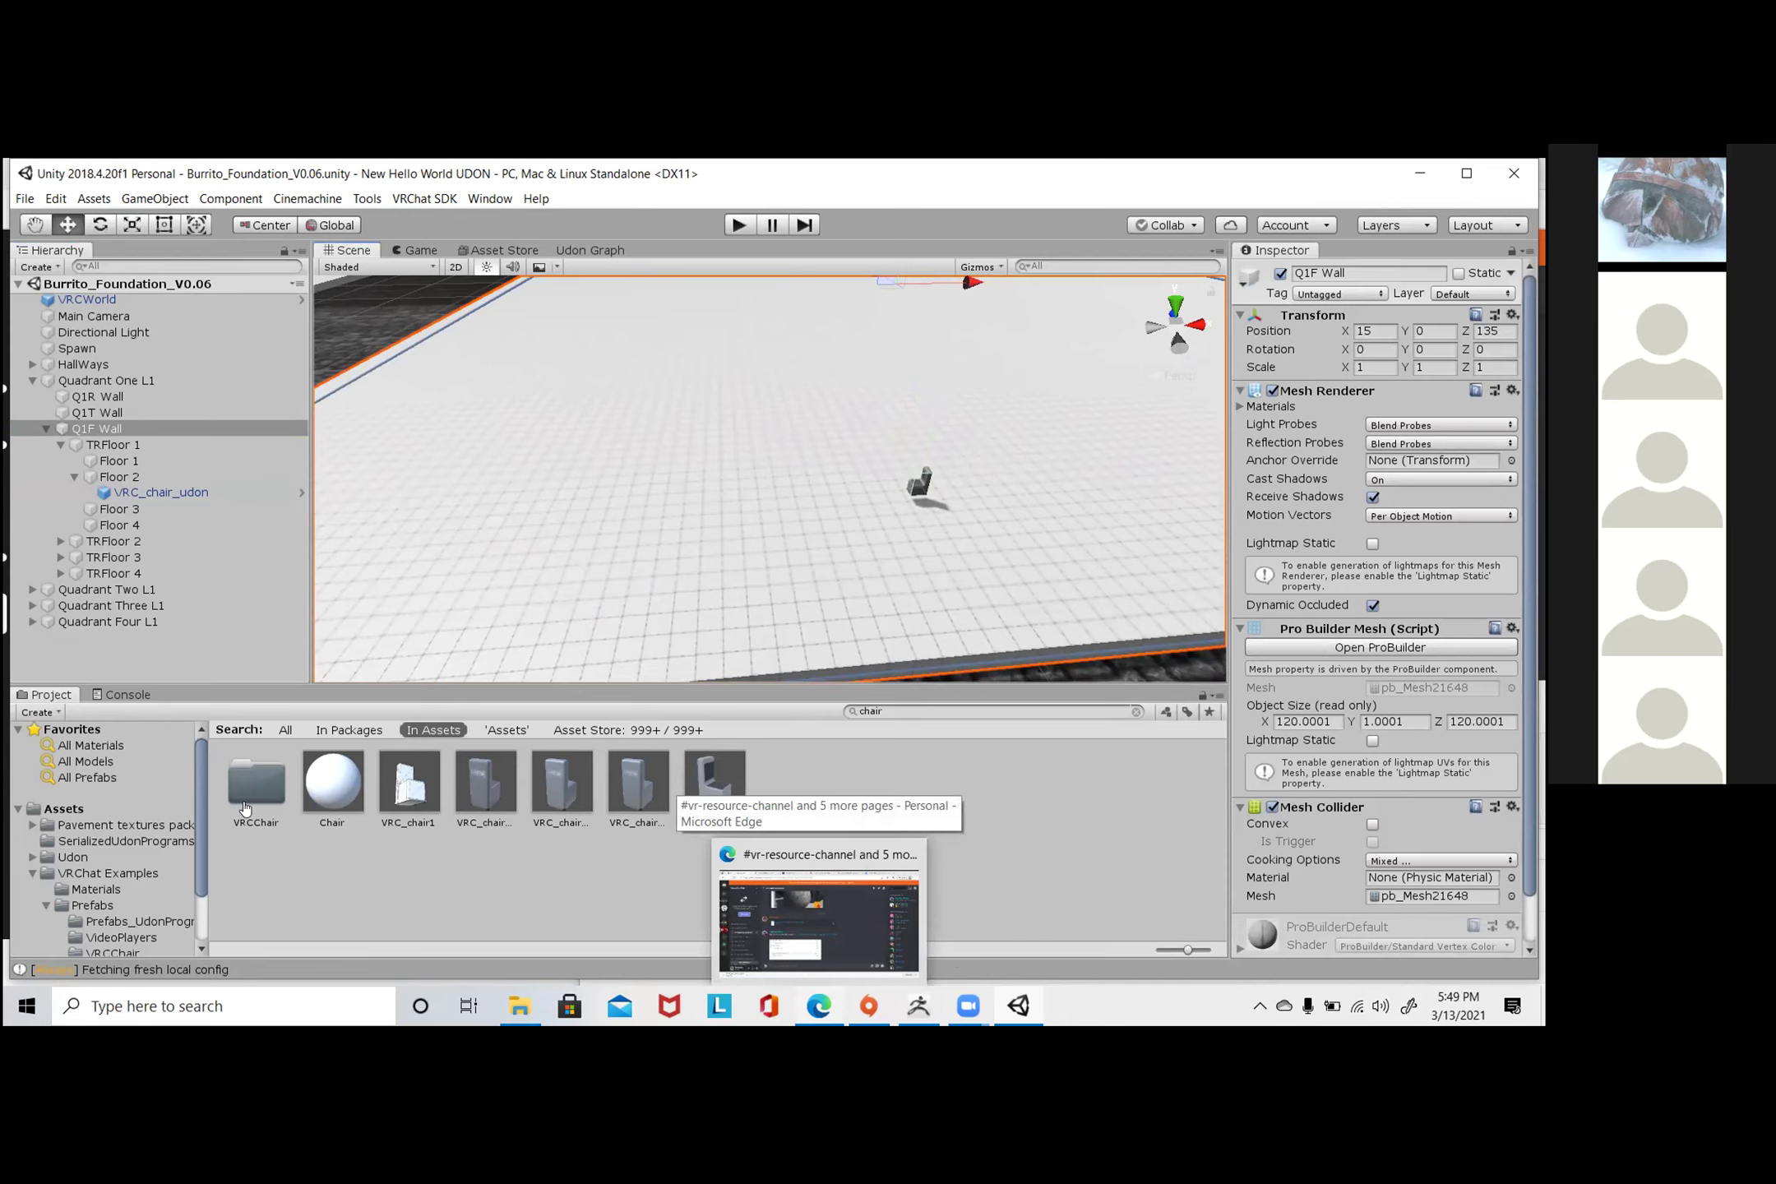
pyautogui.hotkey('alt', 'Tab')
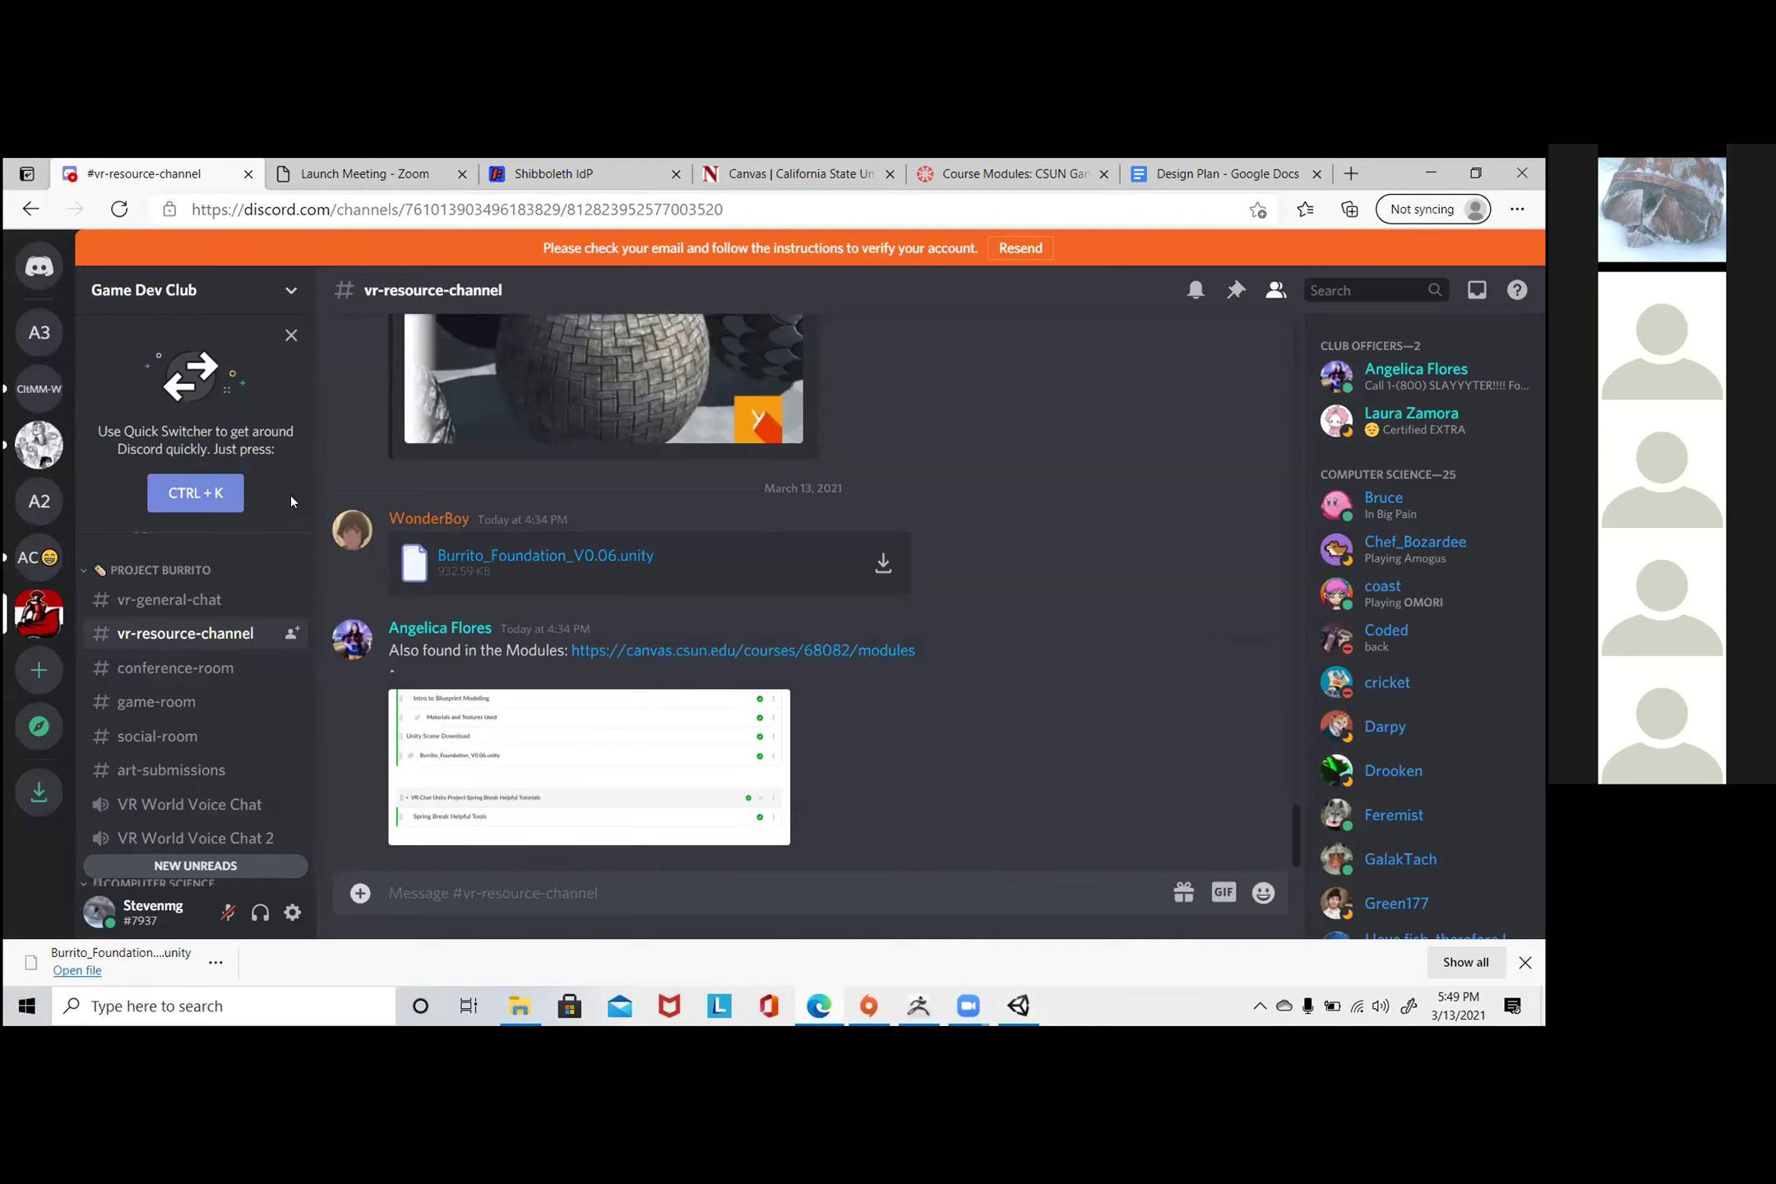
pyautogui.hotkey('ctrl', 'o')
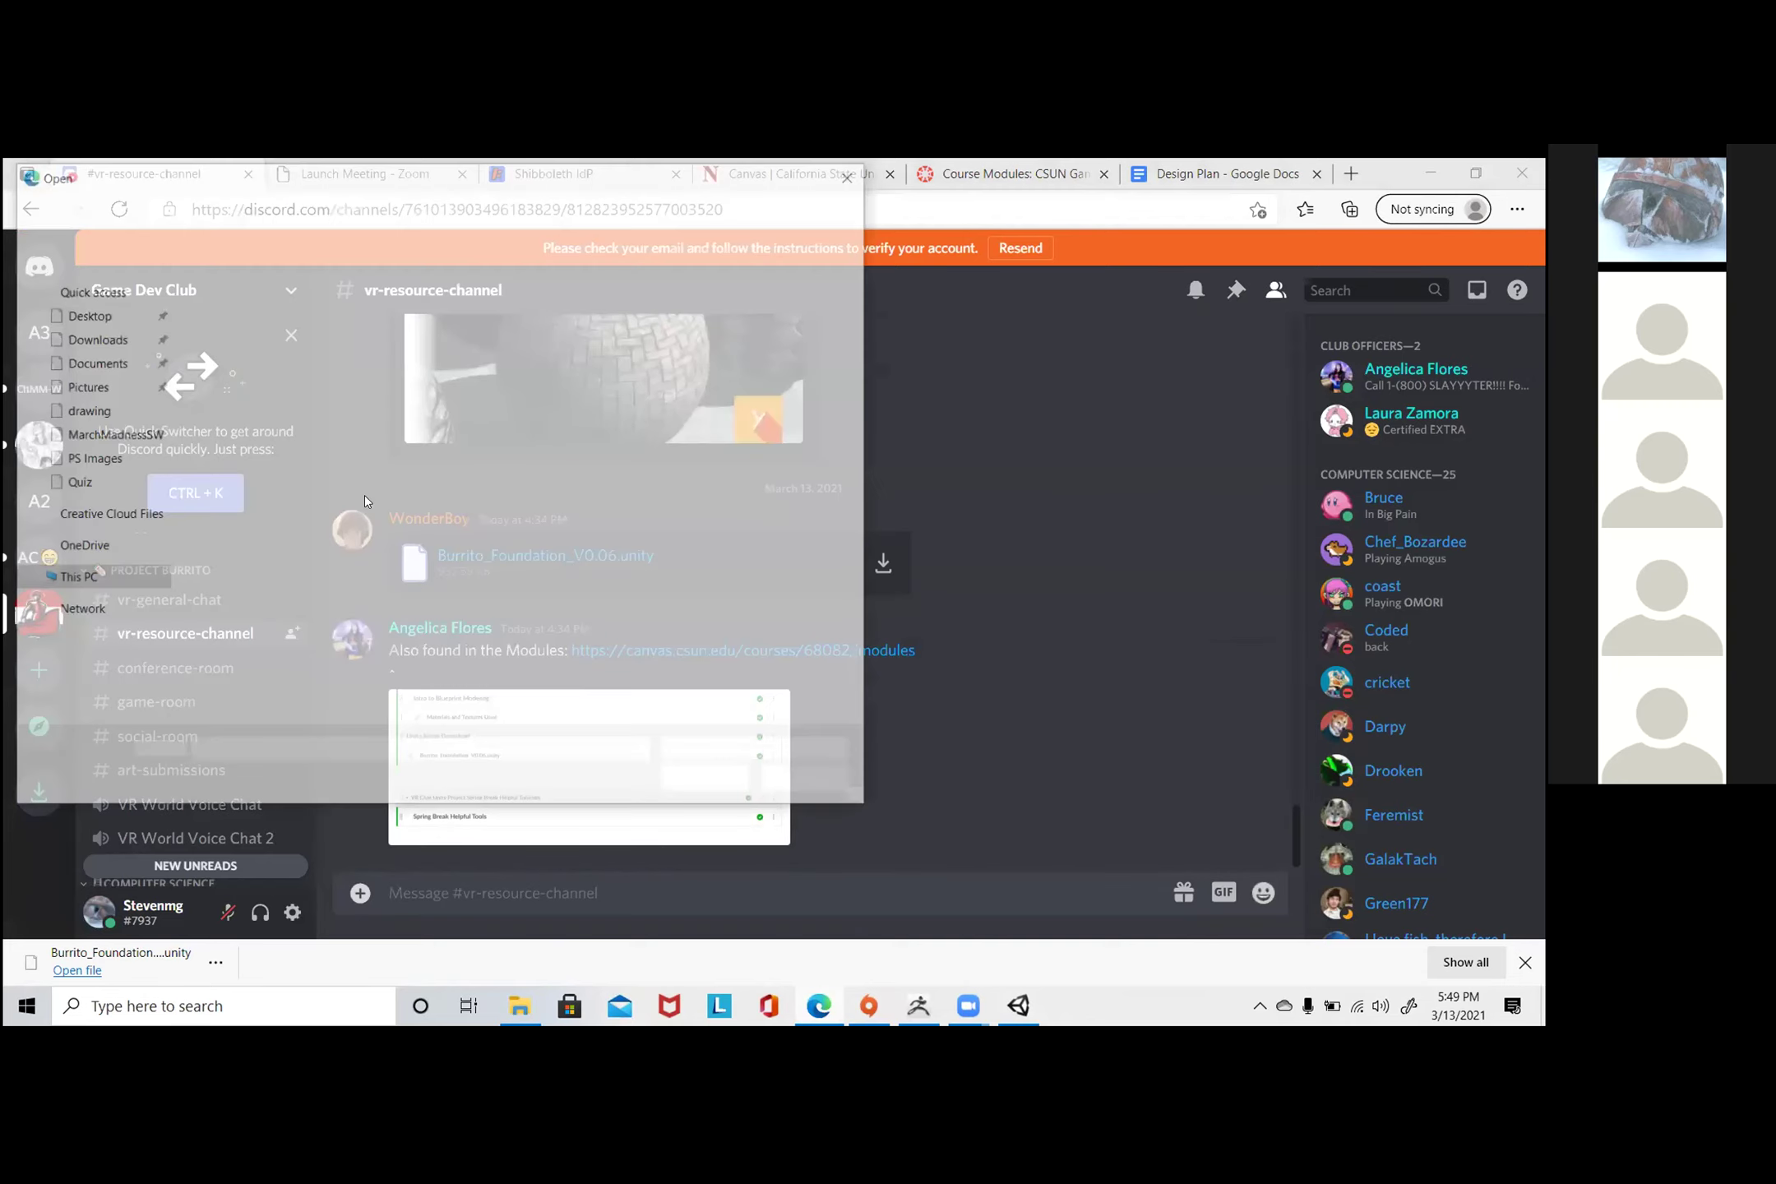
pyautogui.click(365, 498)
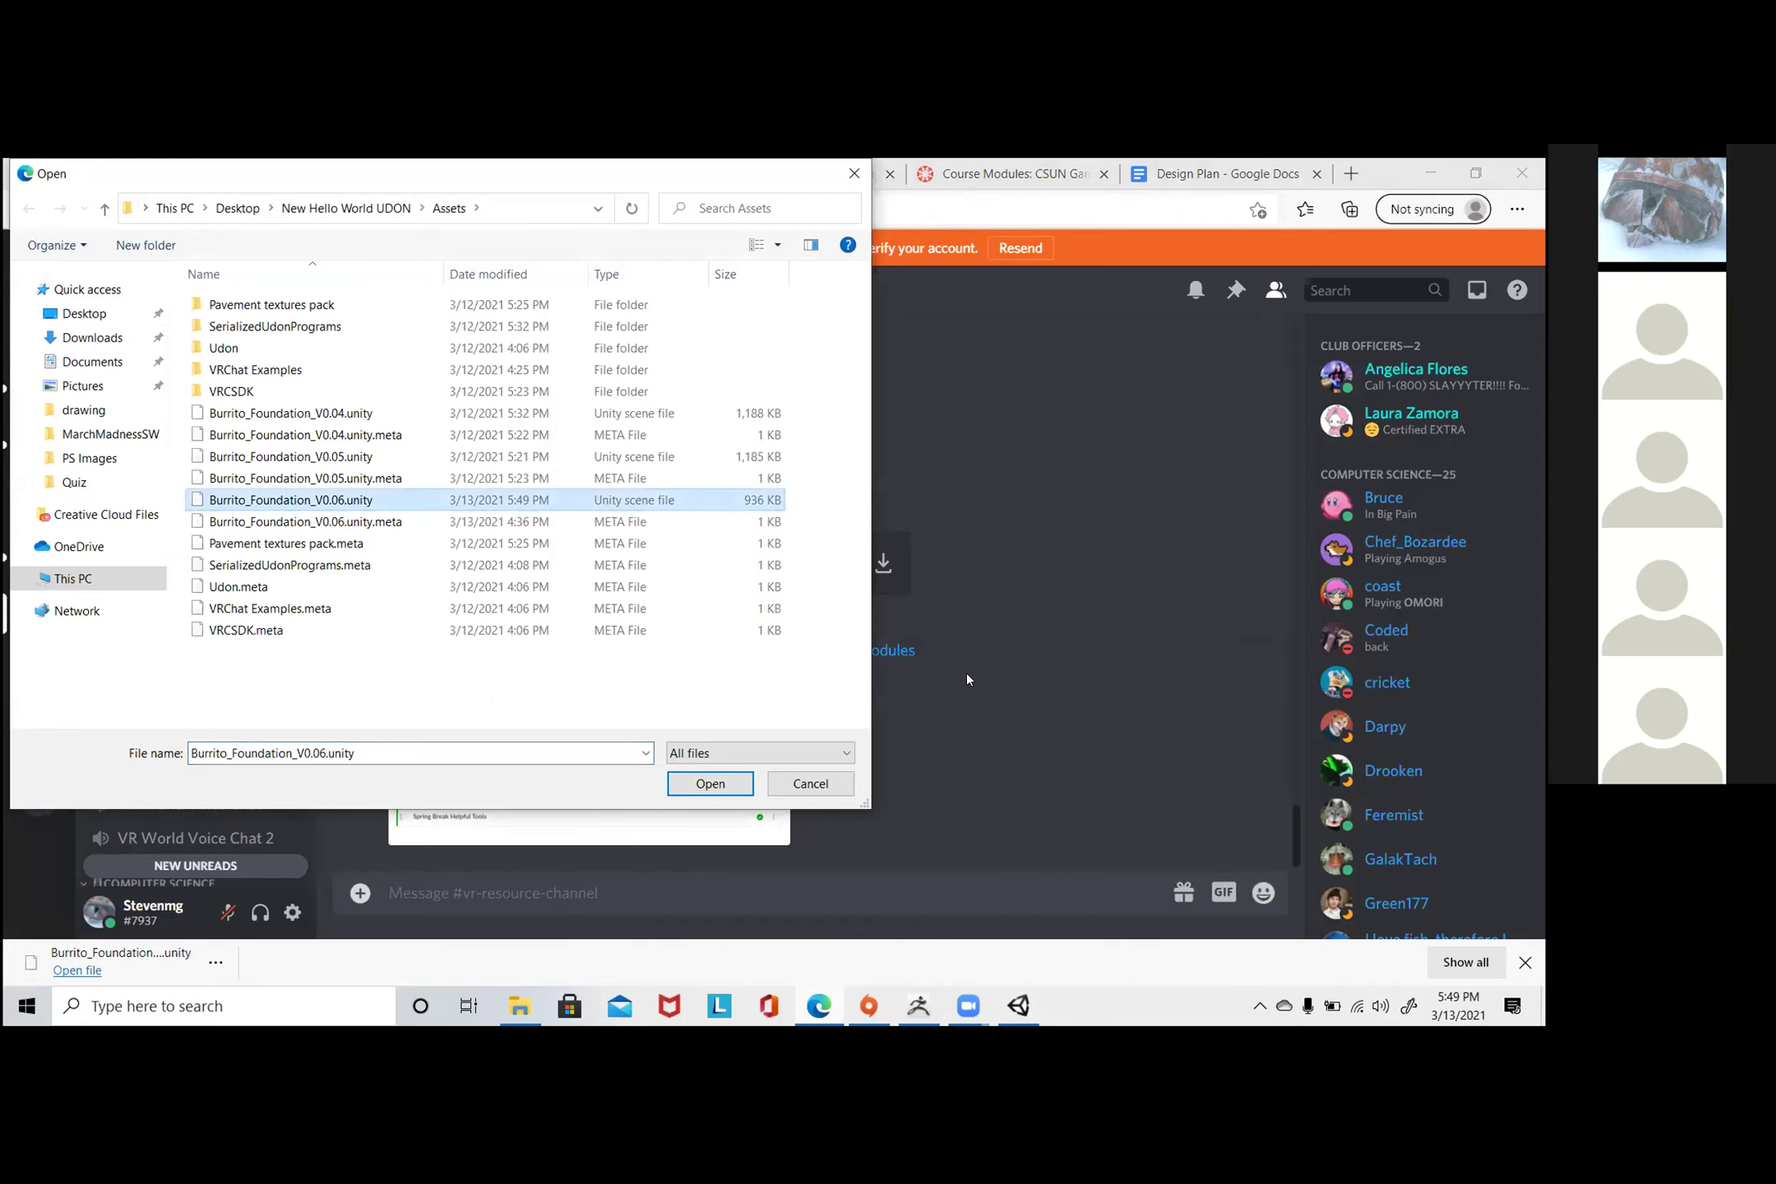
pyautogui.press('Return')
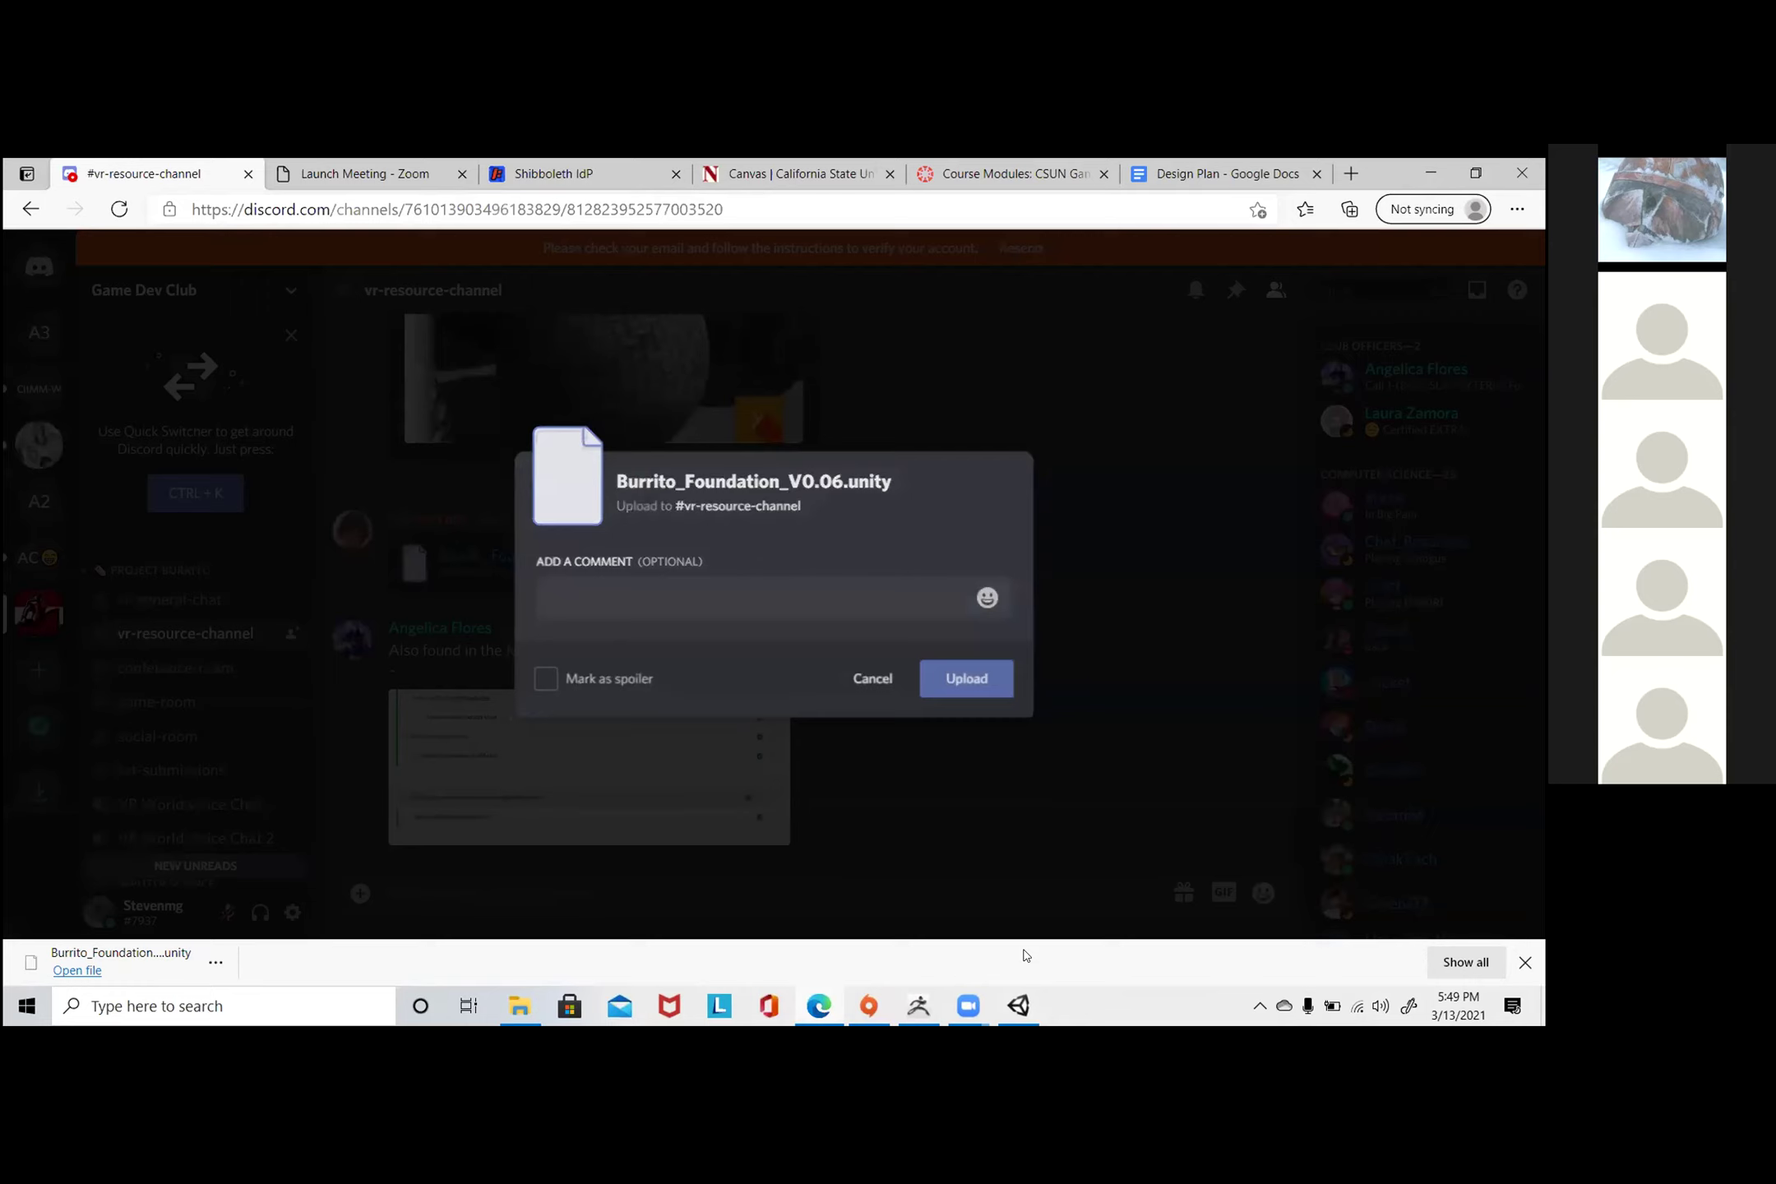
pyautogui.press('Return')
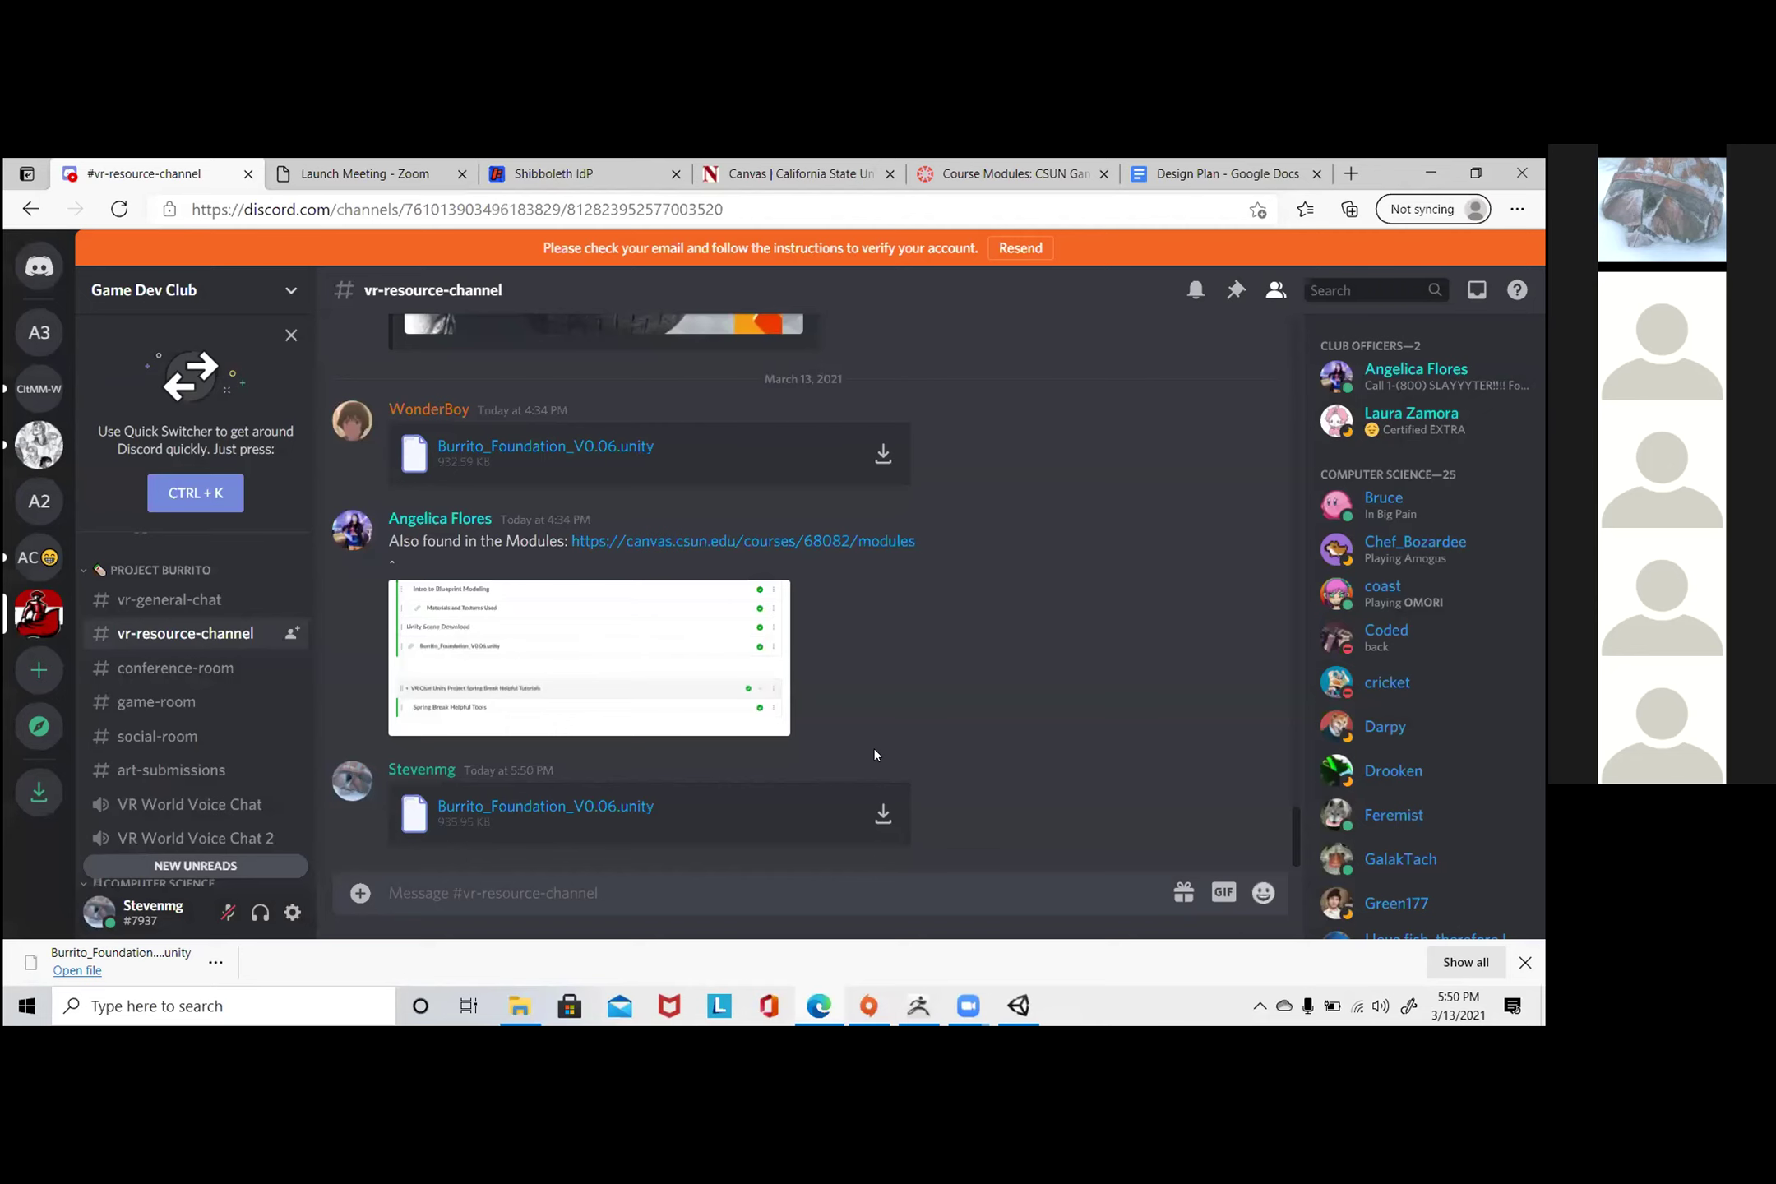
# - Import the downloaded Burrito_Foundation_V0.06.unity from the Downloads folder into the Scenes folder of the VRC Game Dev Unity project
pyautogui.press('super+Down')
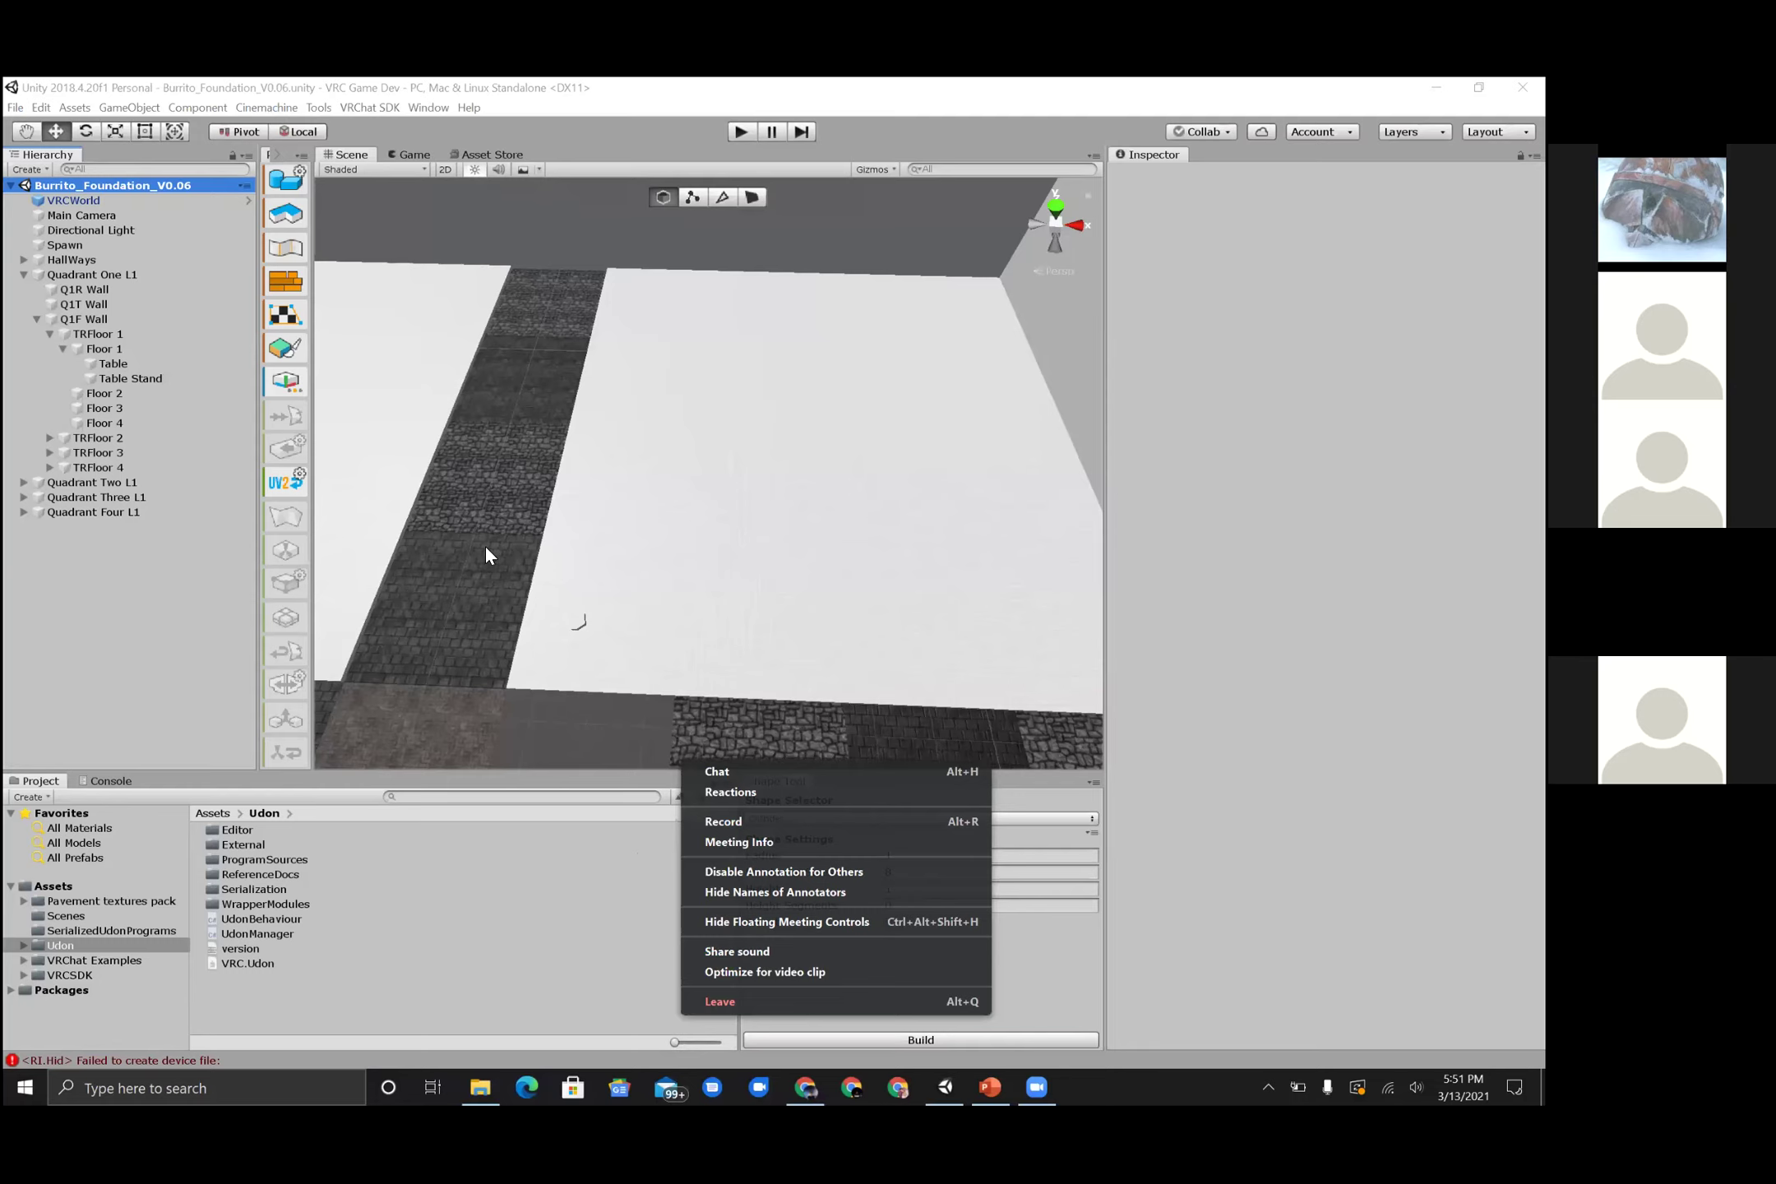
pyautogui.hotkey('alt', 'Tab')
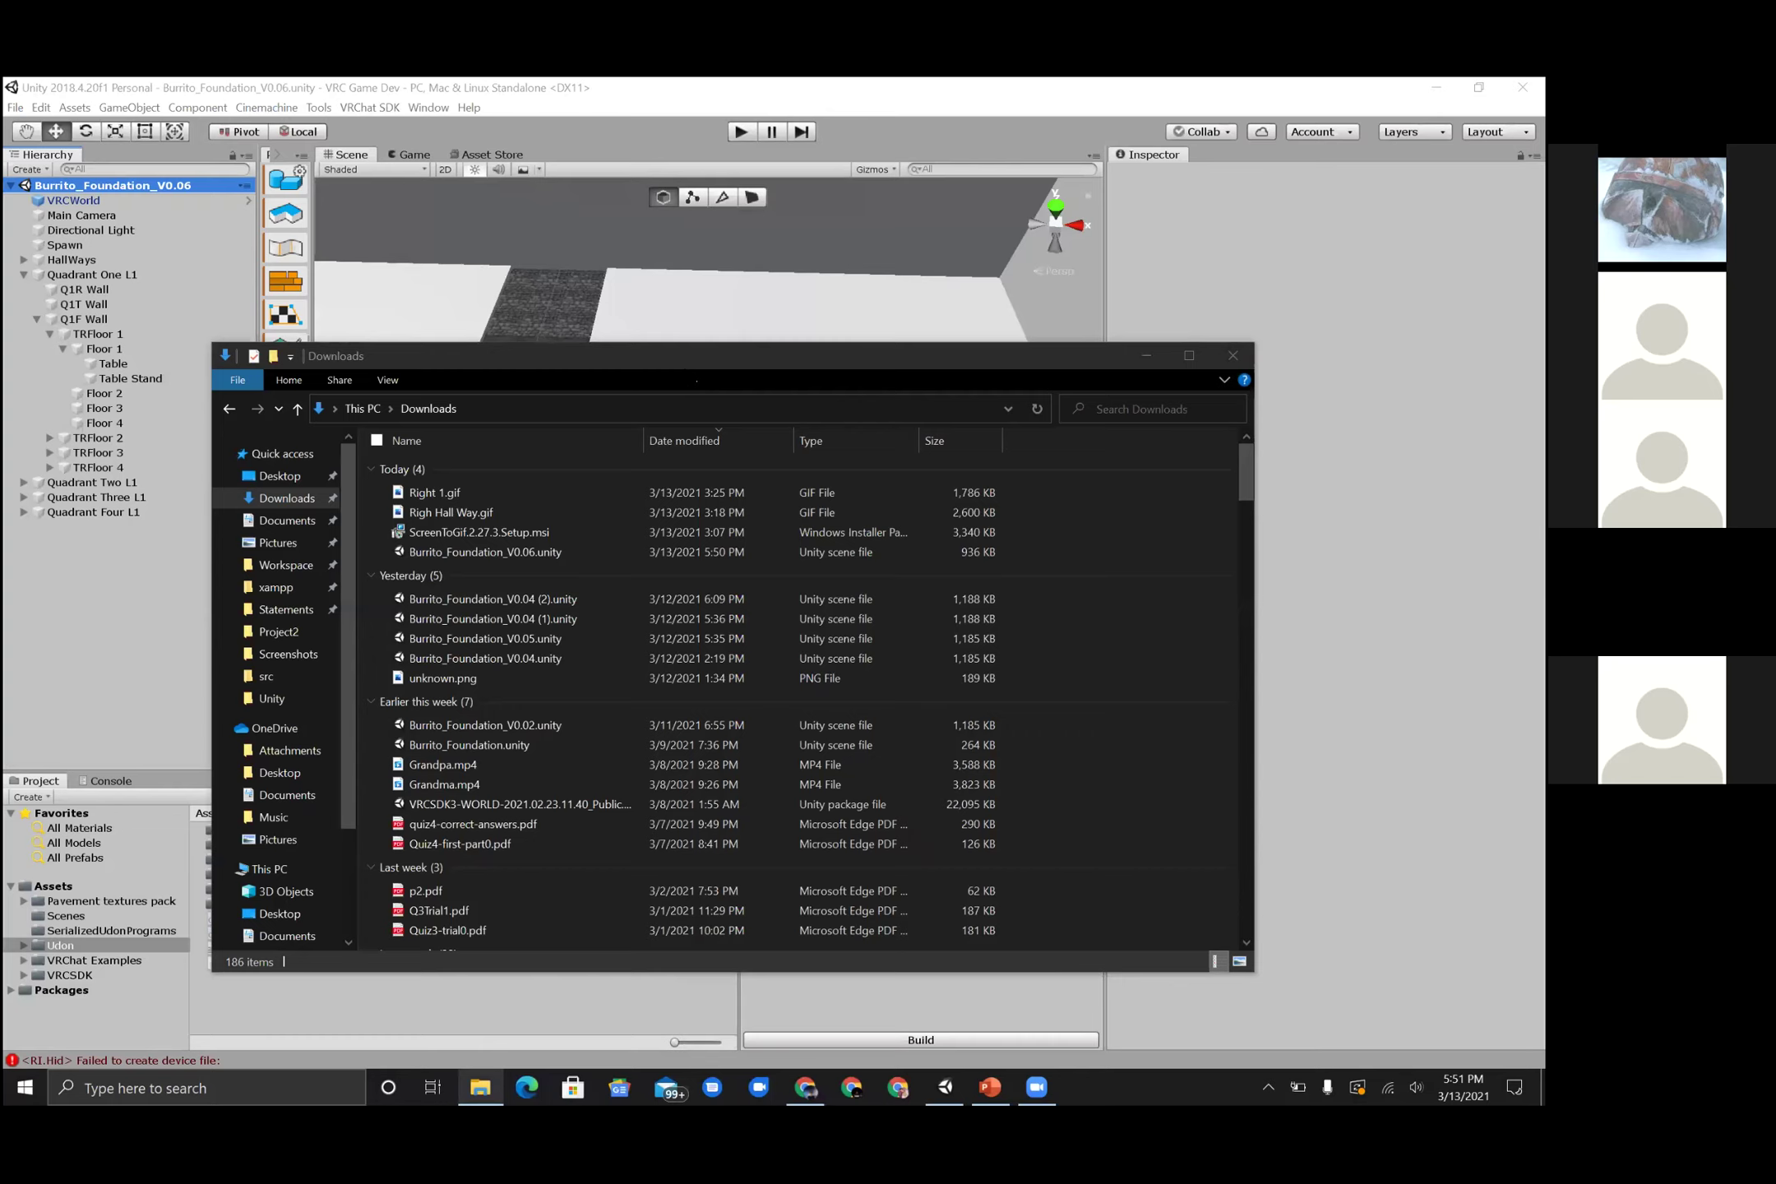
pyautogui.click(714, 355)
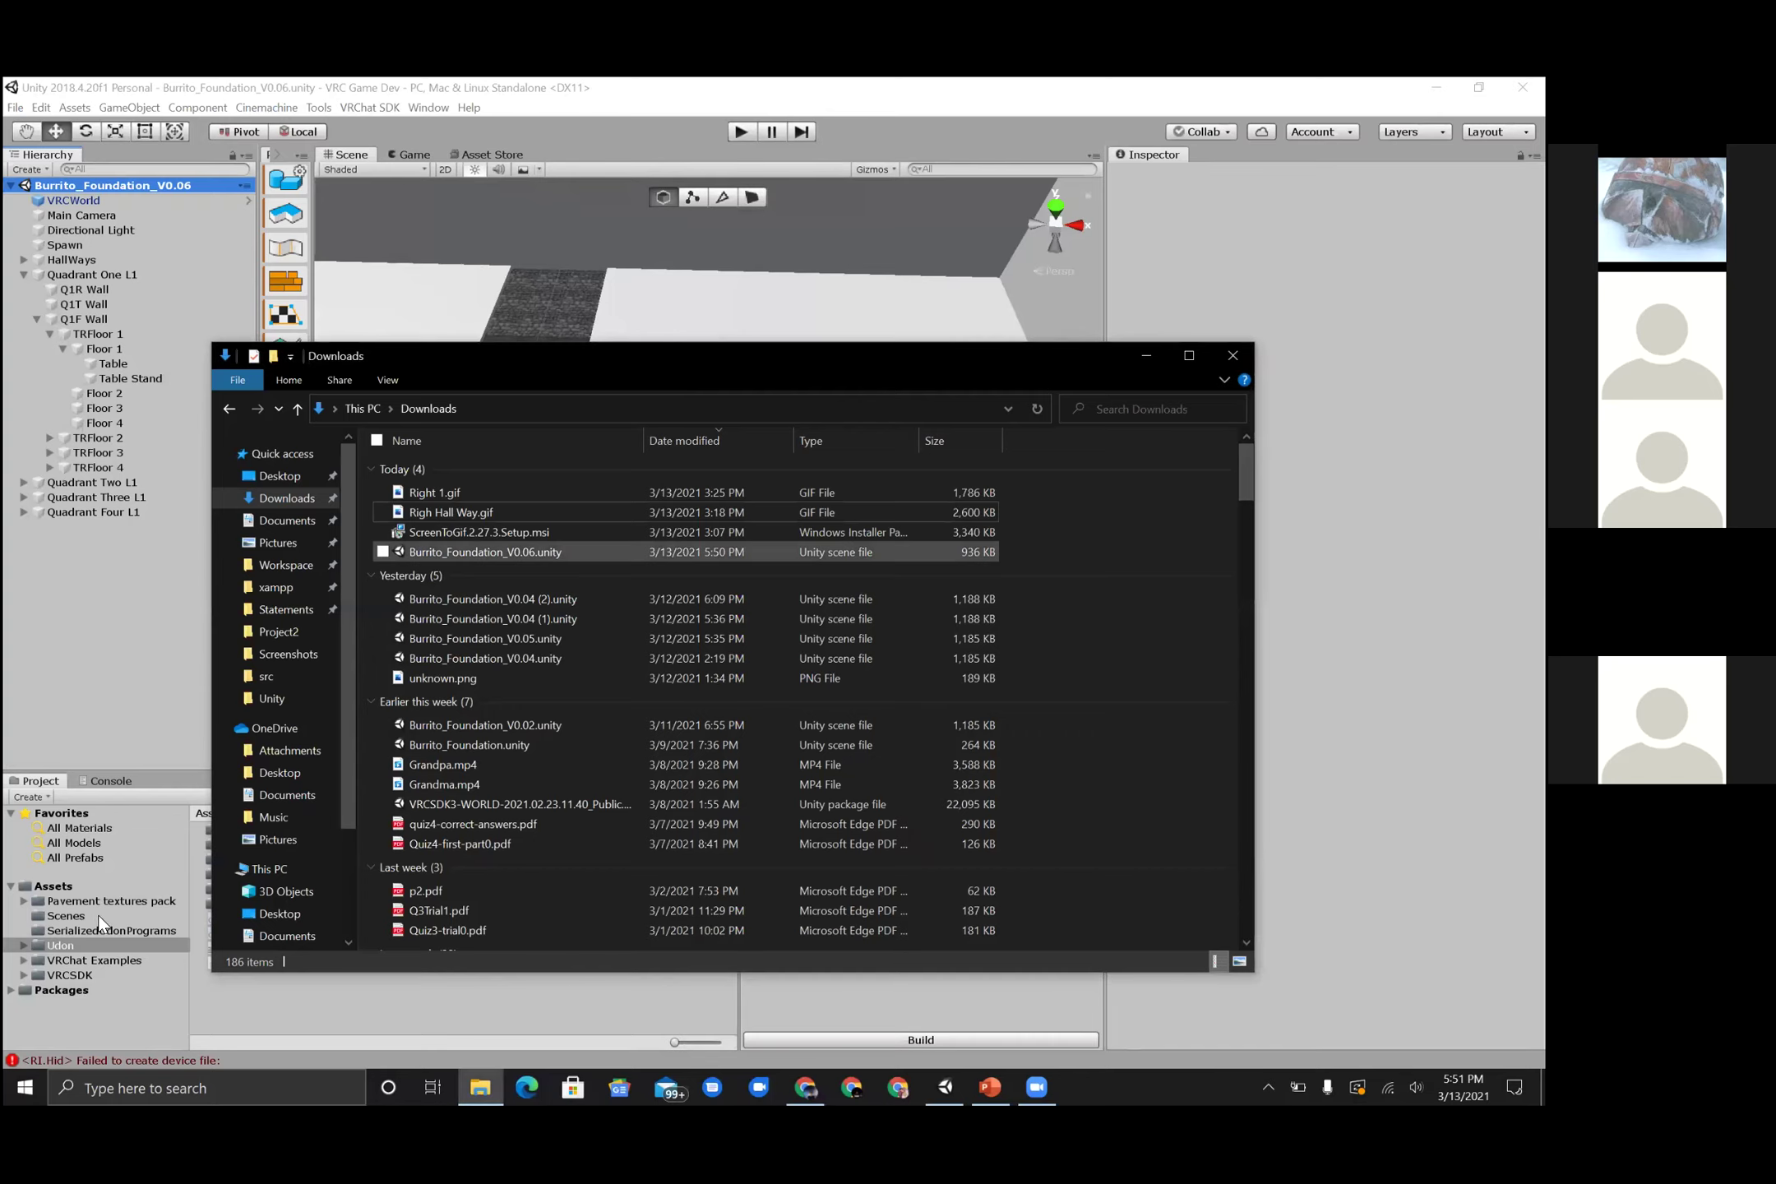
pyautogui.click(479, 1086)
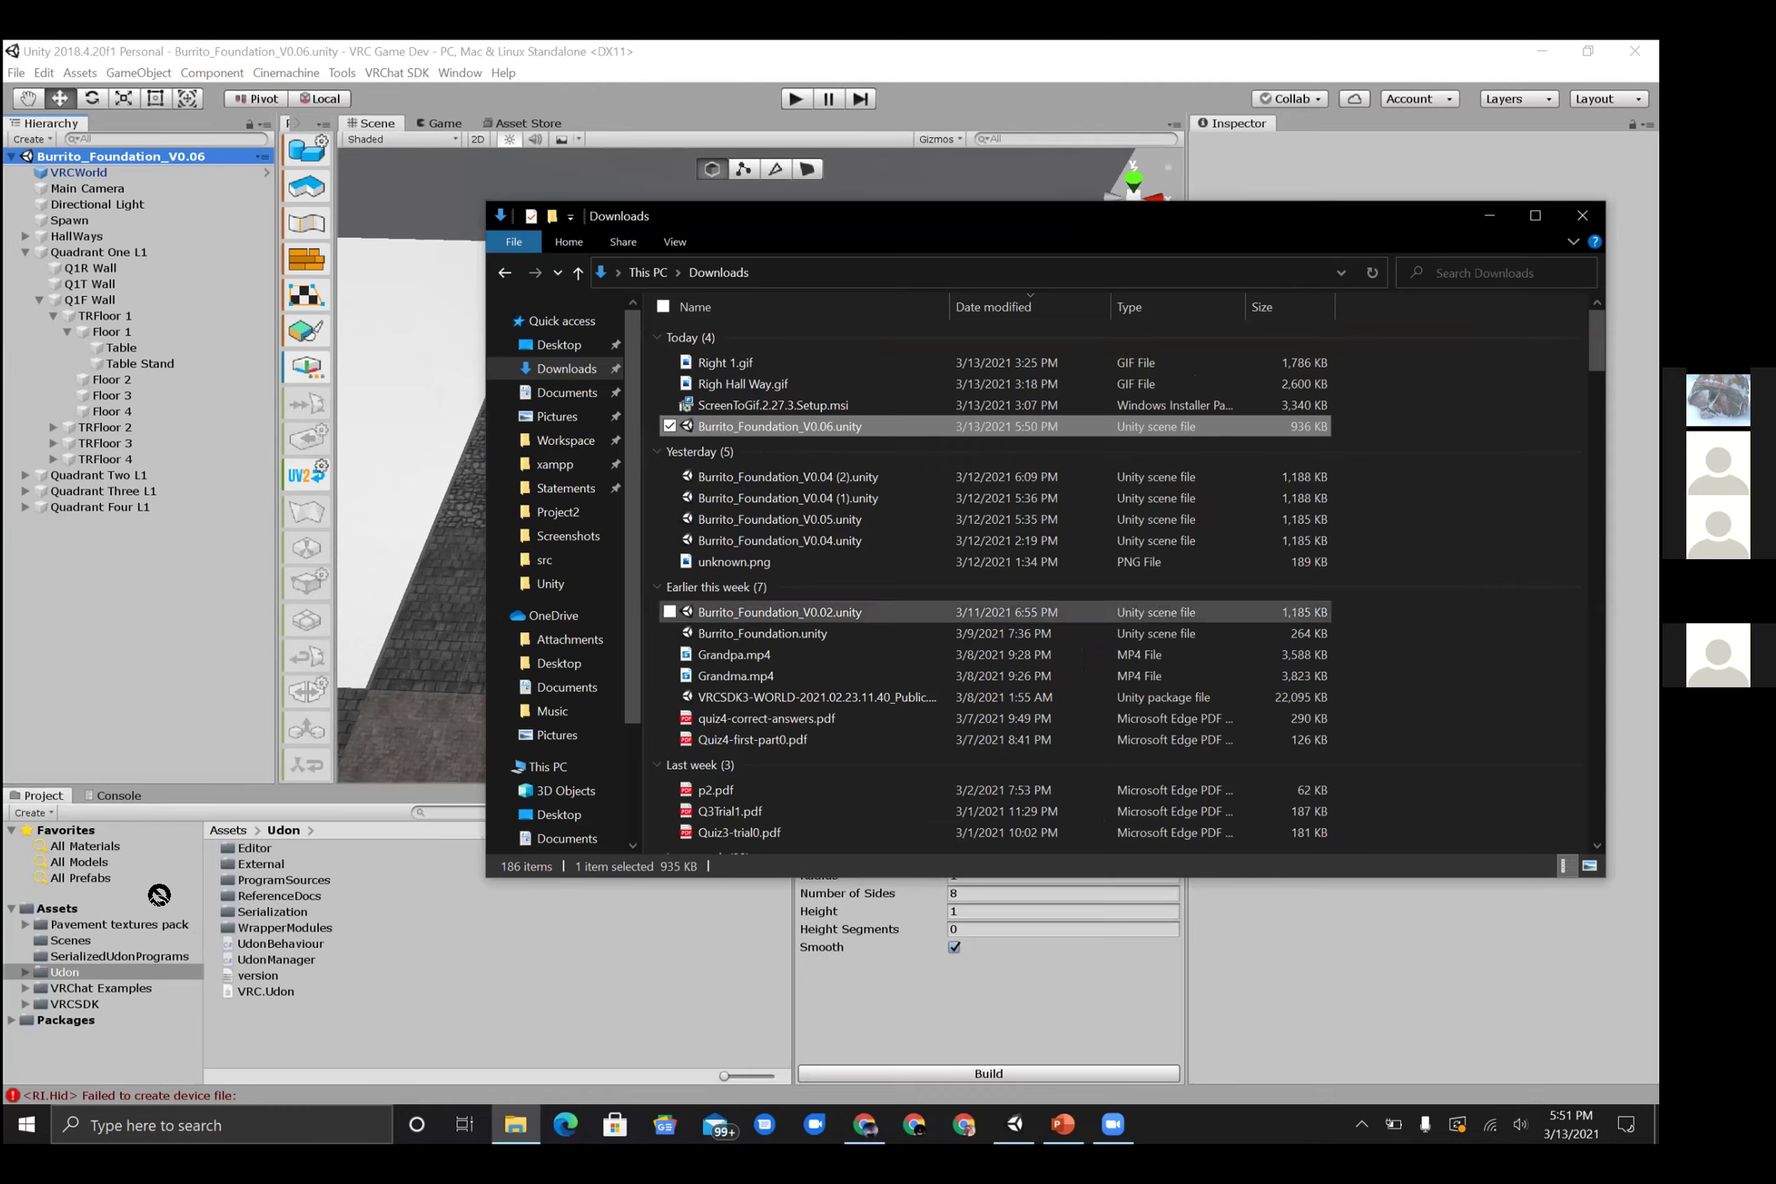
pyautogui.moveTo(772, 425); pyautogui.dragTo(777, 443)
pyautogui.moveTo(78, 947); pyautogui.dragTo(66, 937)
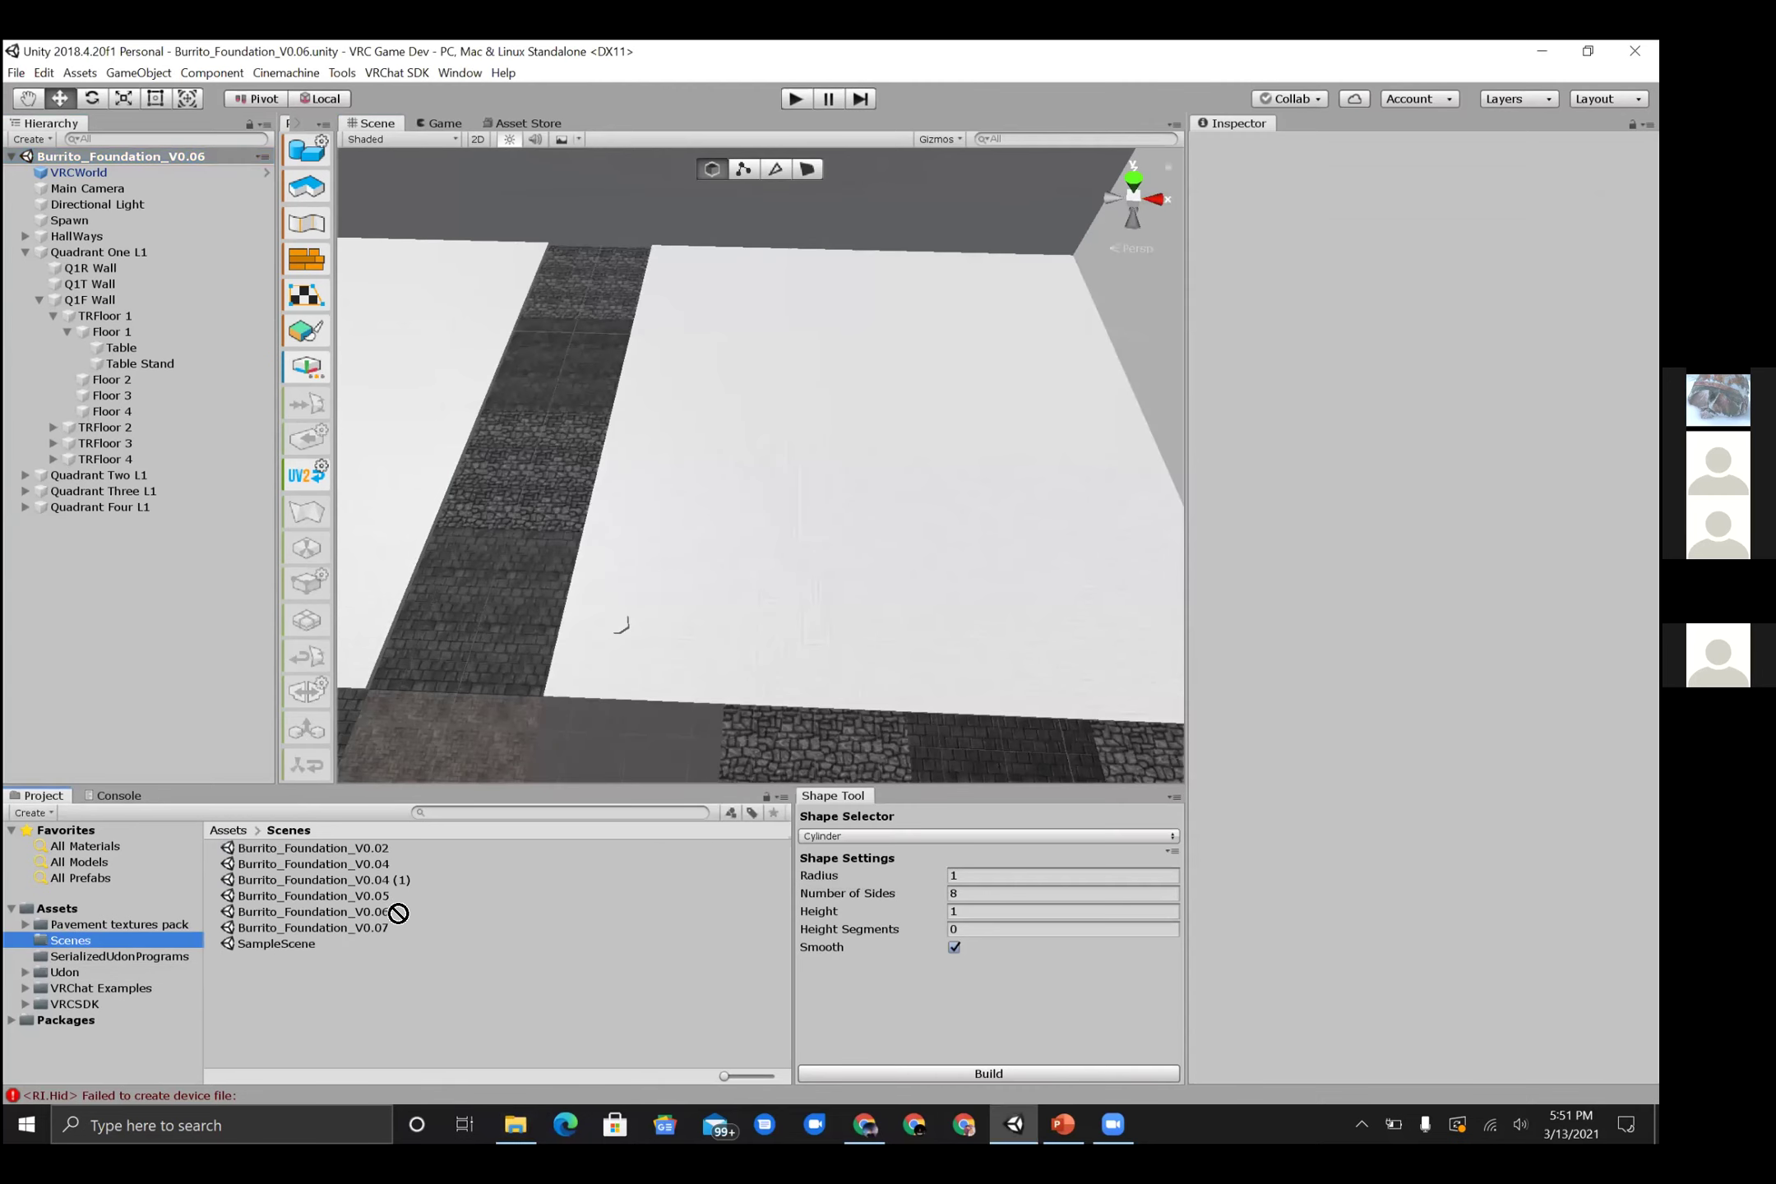
# - Add the Burrito_Foundation_V0.07 scene to the Hierarchy below Burrito_Foundation_V0.06
pyautogui.click(388, 920)
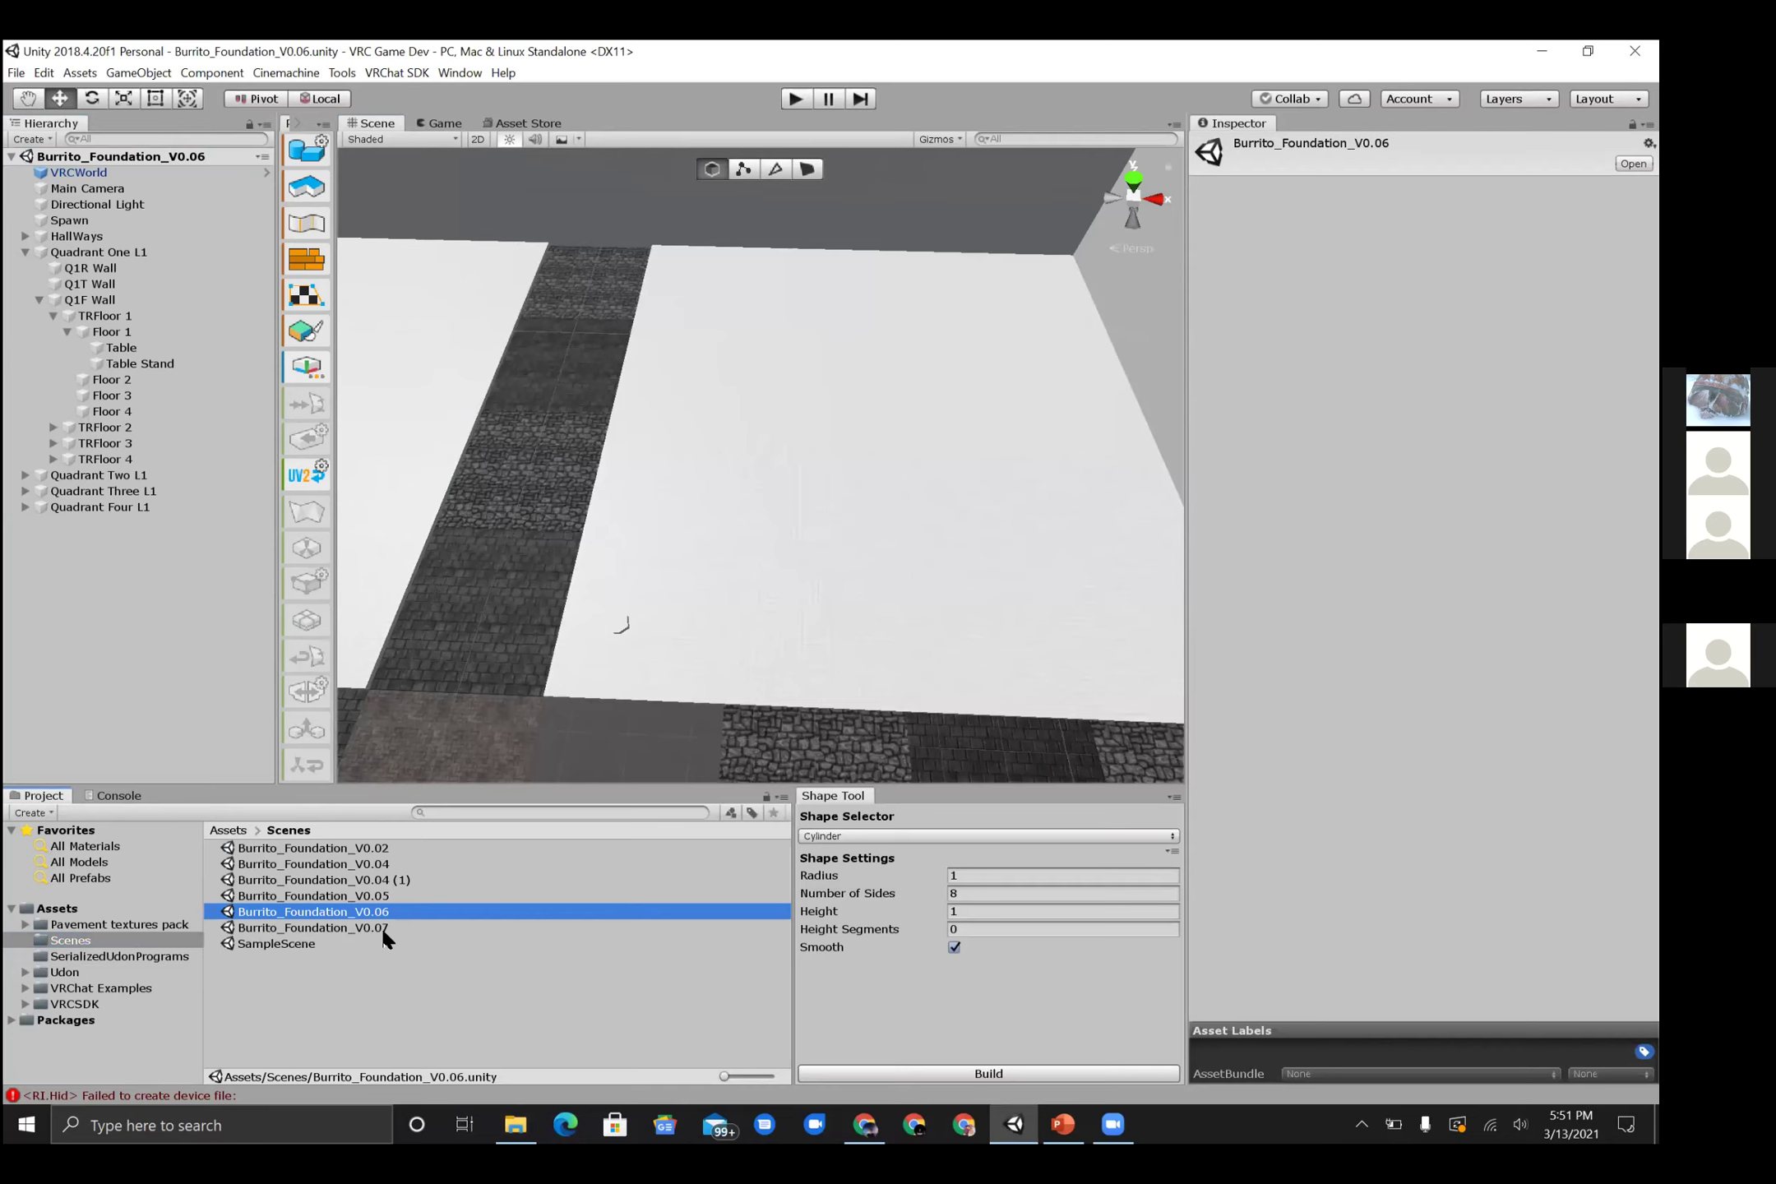
pyautogui.click(384, 929)
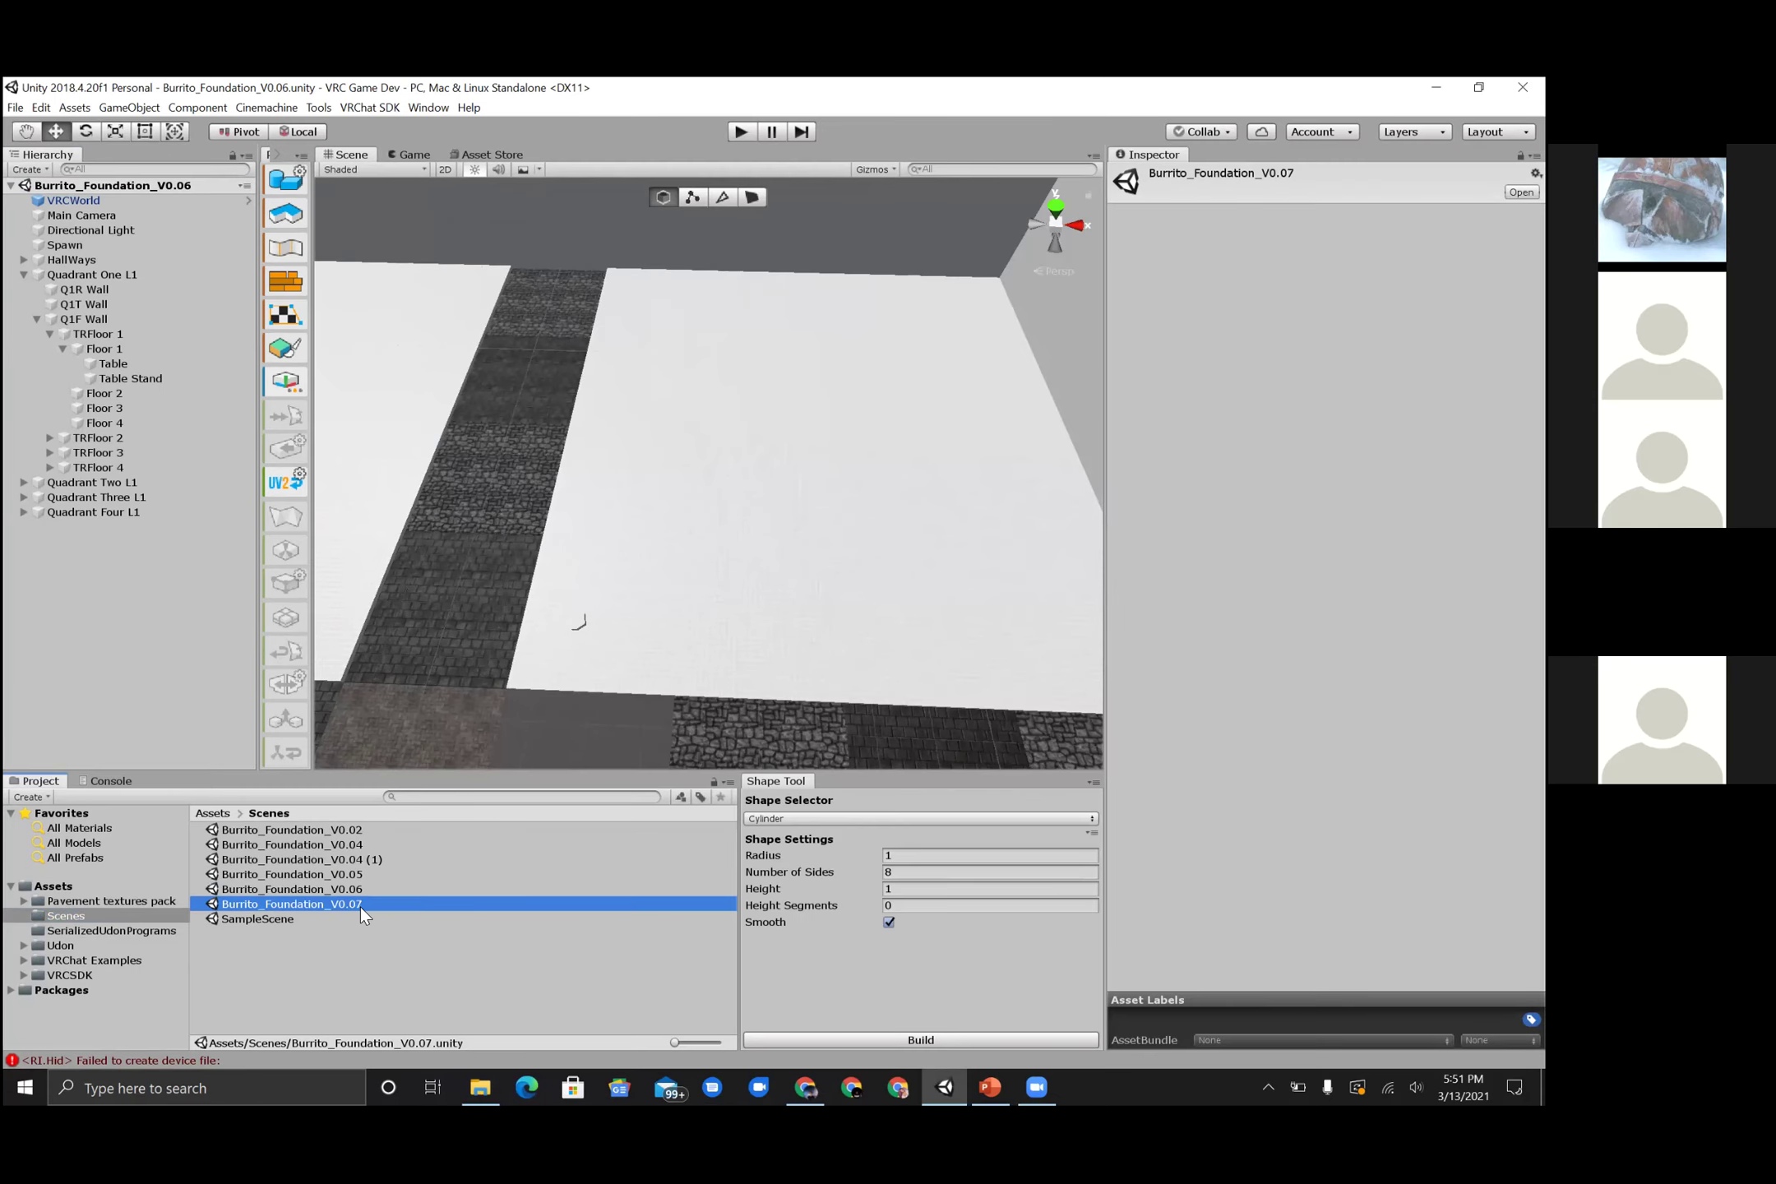
pyautogui.moveTo(360, 907); pyautogui.dragTo(183, 689)
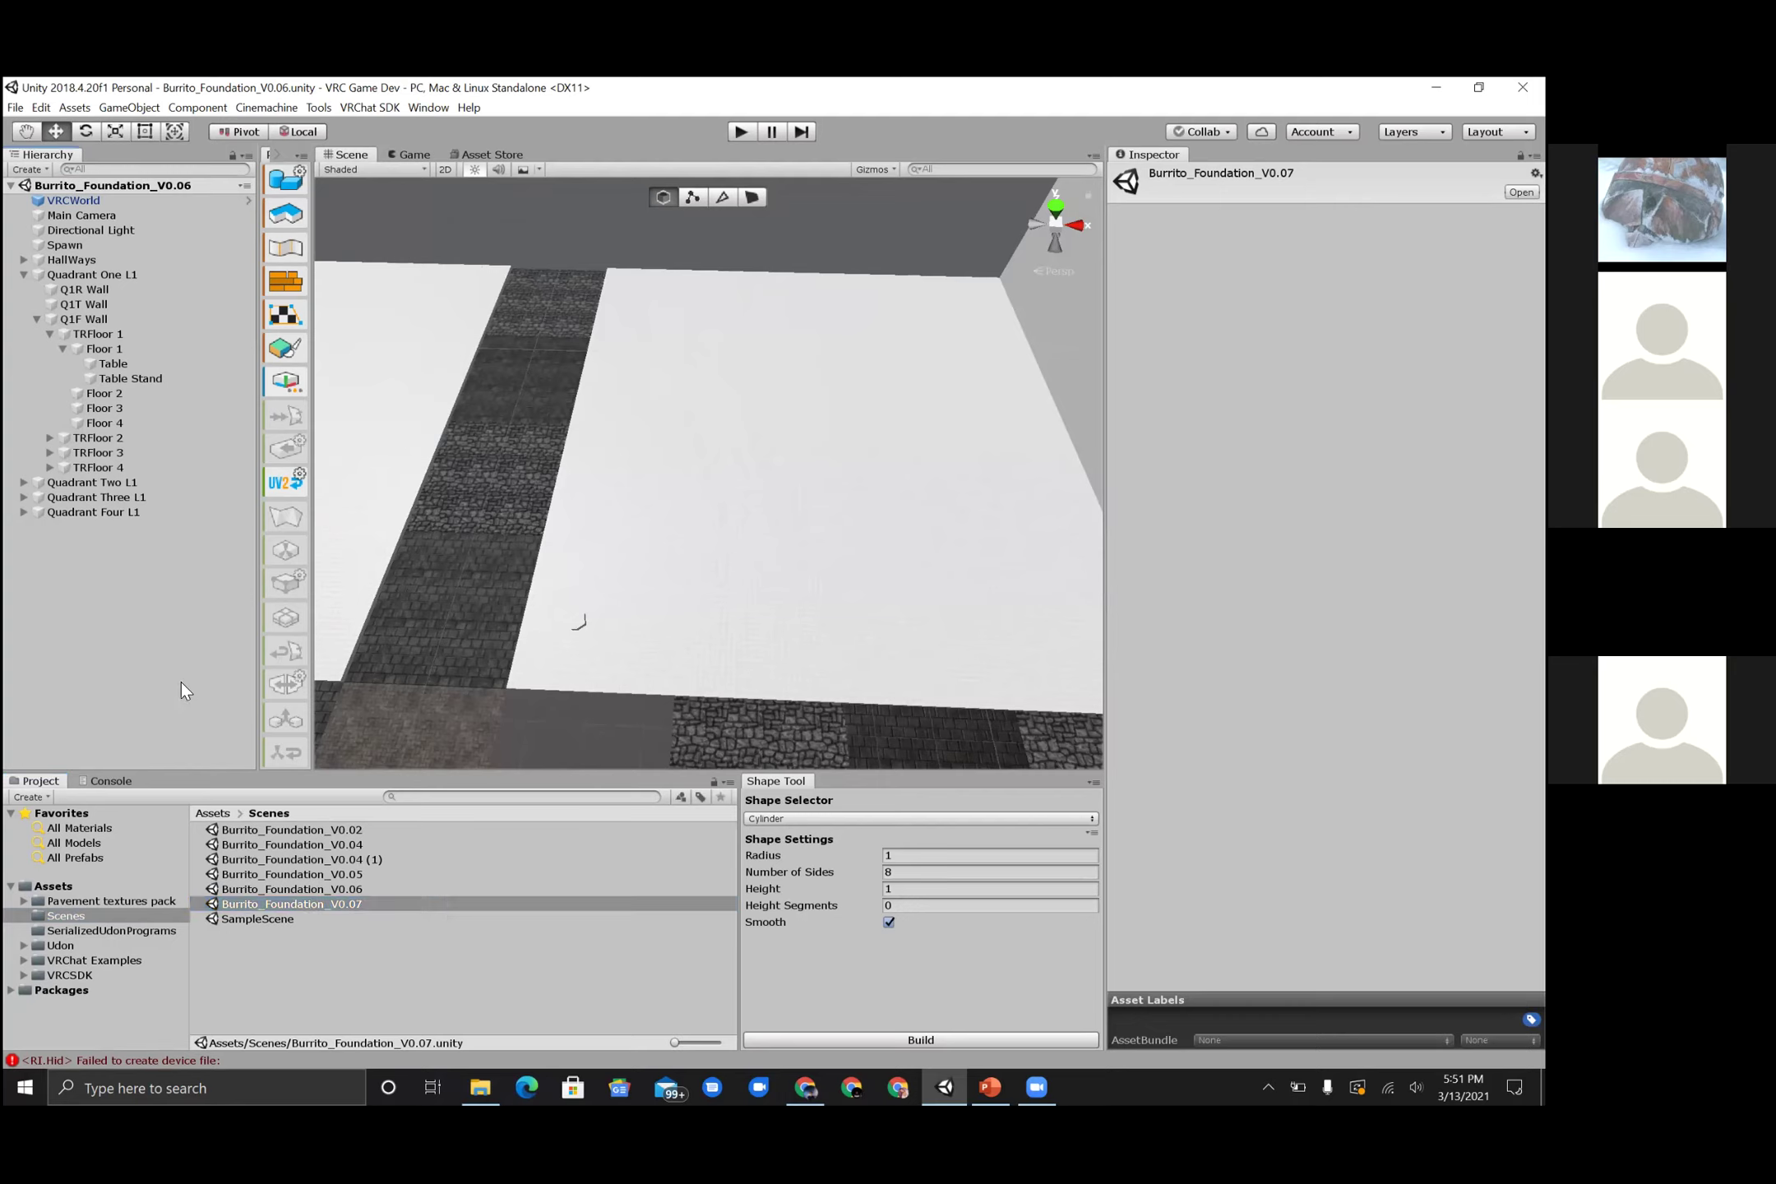
pyautogui.click(610, 975)
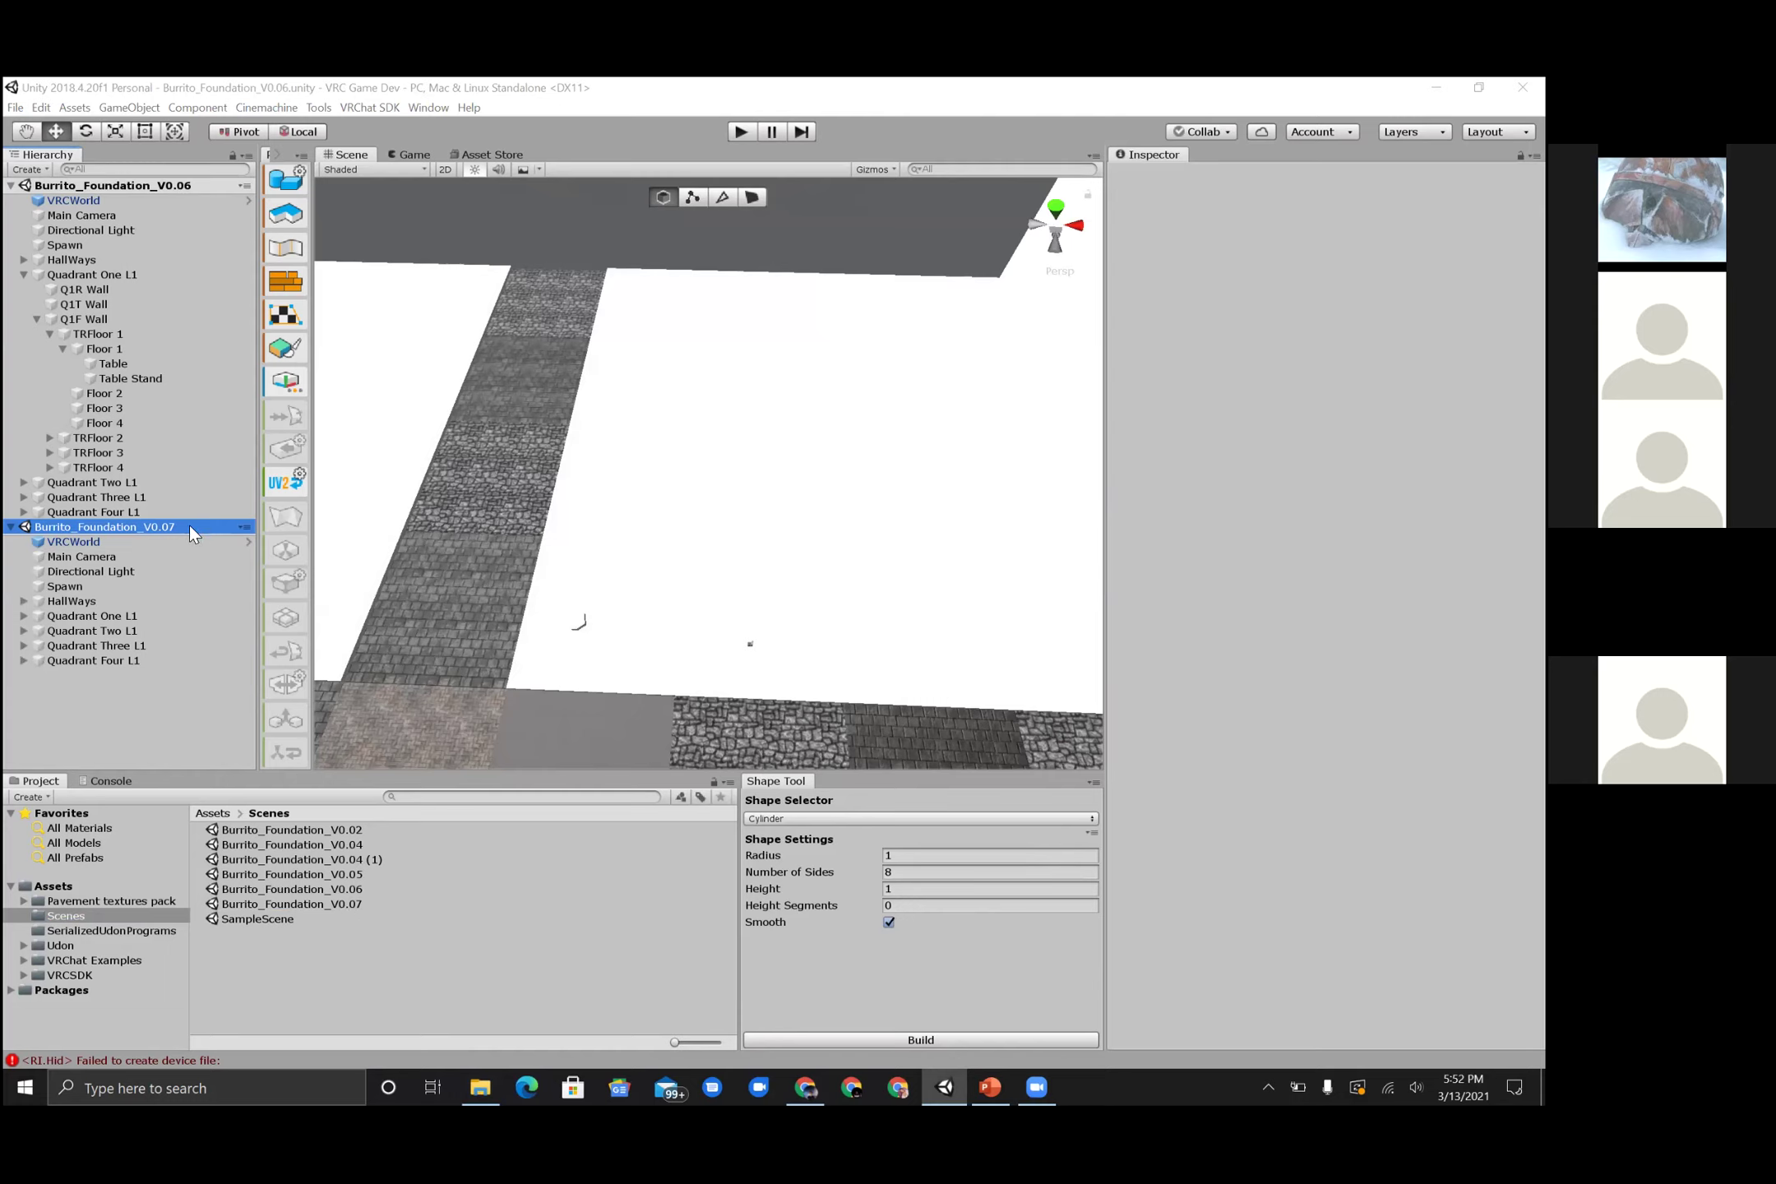
# - Copy Floor 2 from Burrito_Foundation_V0.07's Quadrant One into TRFloor 1 of Burrito_Foundation_V0.06 and position it directly below Floor 1
pyautogui.keyDown('alt'); pyautogui.moveTo(782, 682); pyautogui.dragTo(744, 545); pyautogui.keyUp('alt')
pyautogui.keyDown('alt'); pyautogui.moveTo(836, 657); pyautogui.dragTo(804, 642); pyautogui.keyUp('alt')
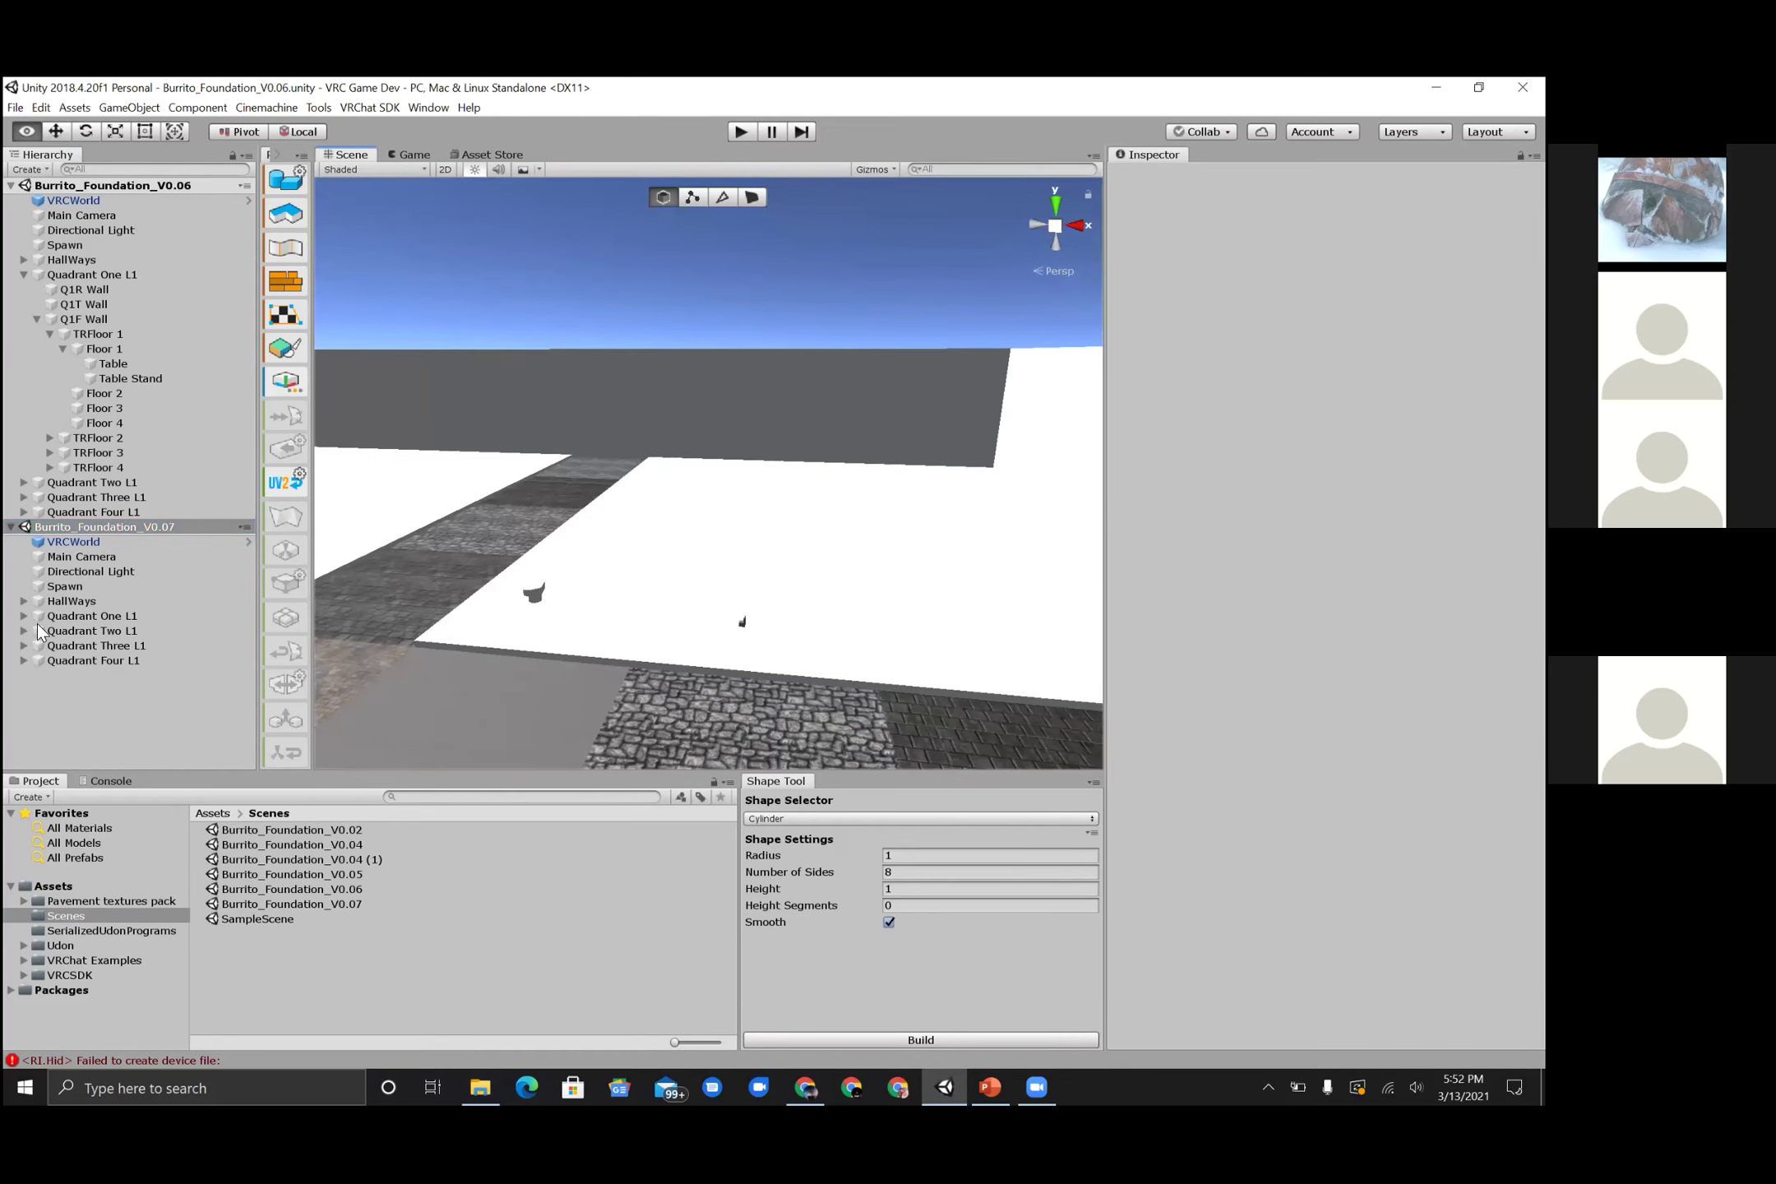
pyautogui.click(29, 654)
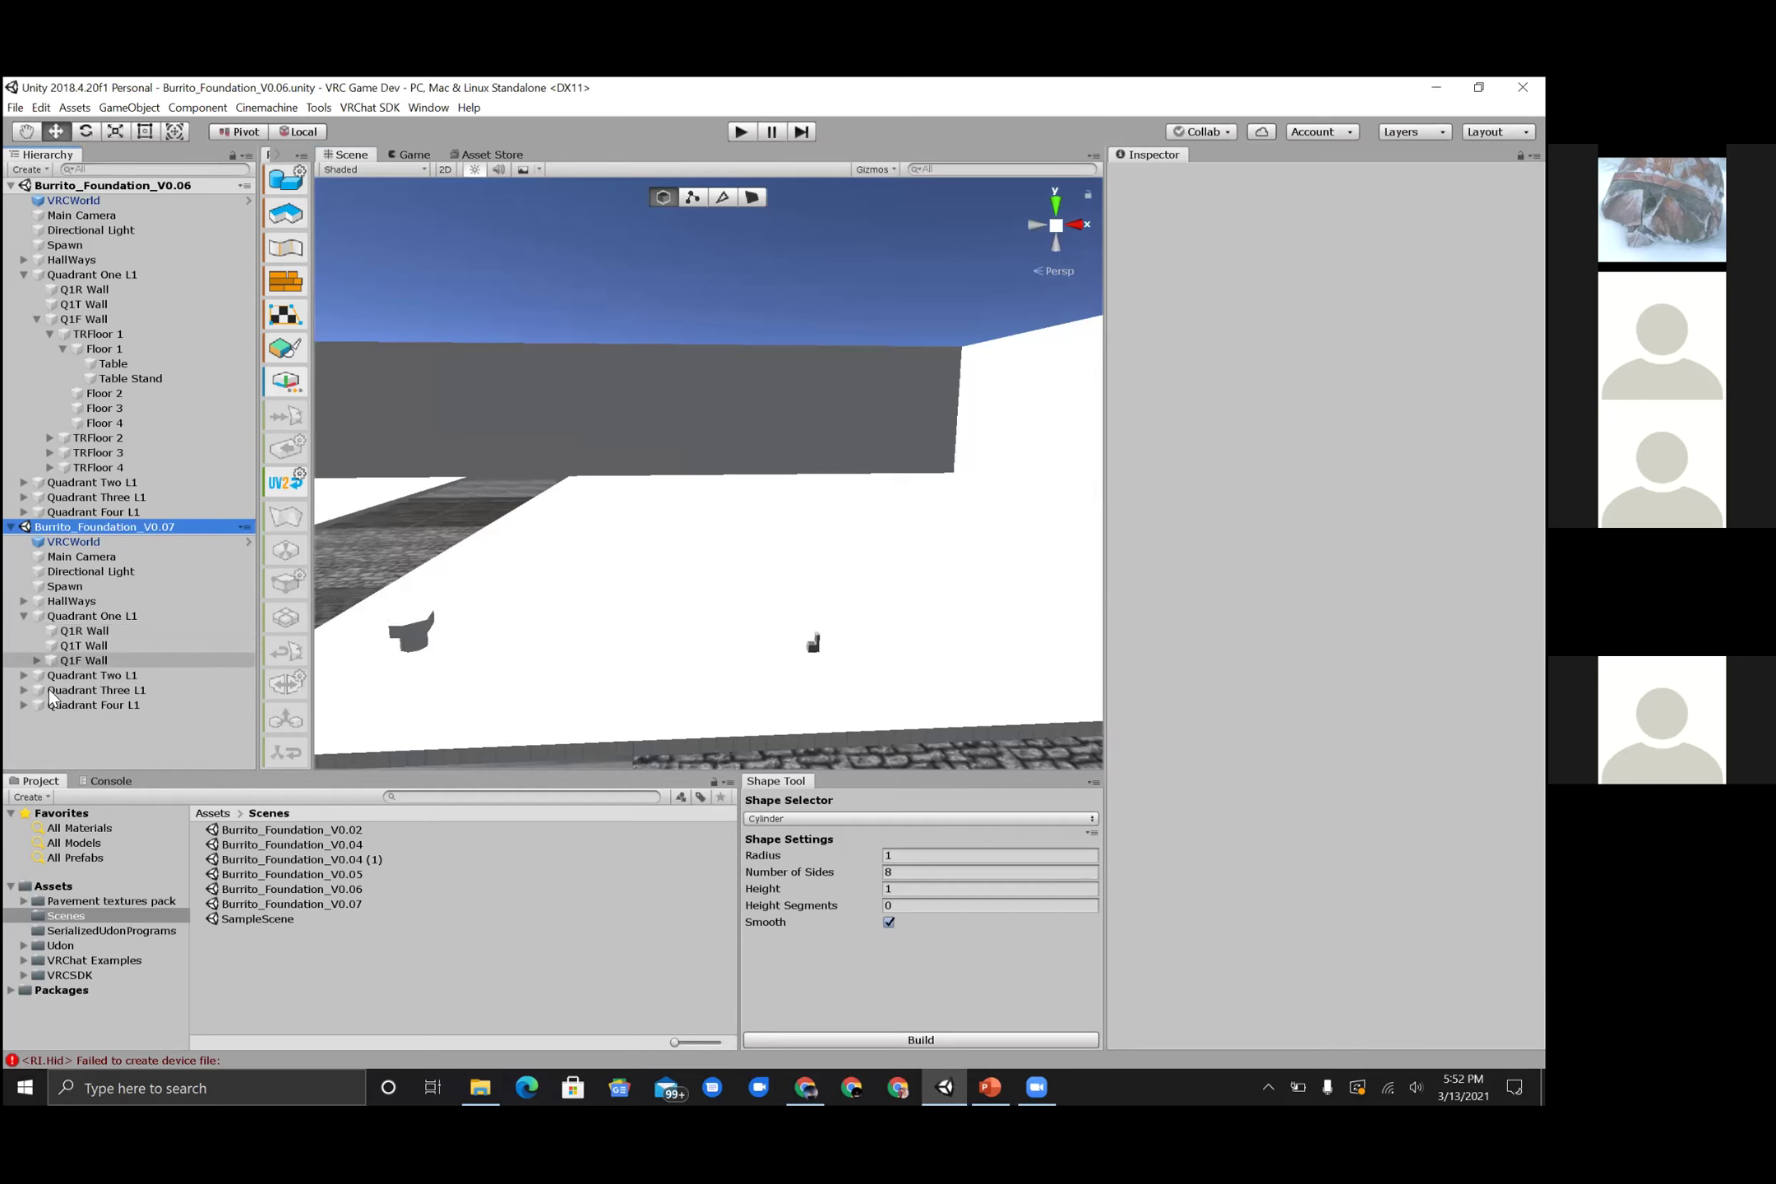
pyautogui.click(47, 665)
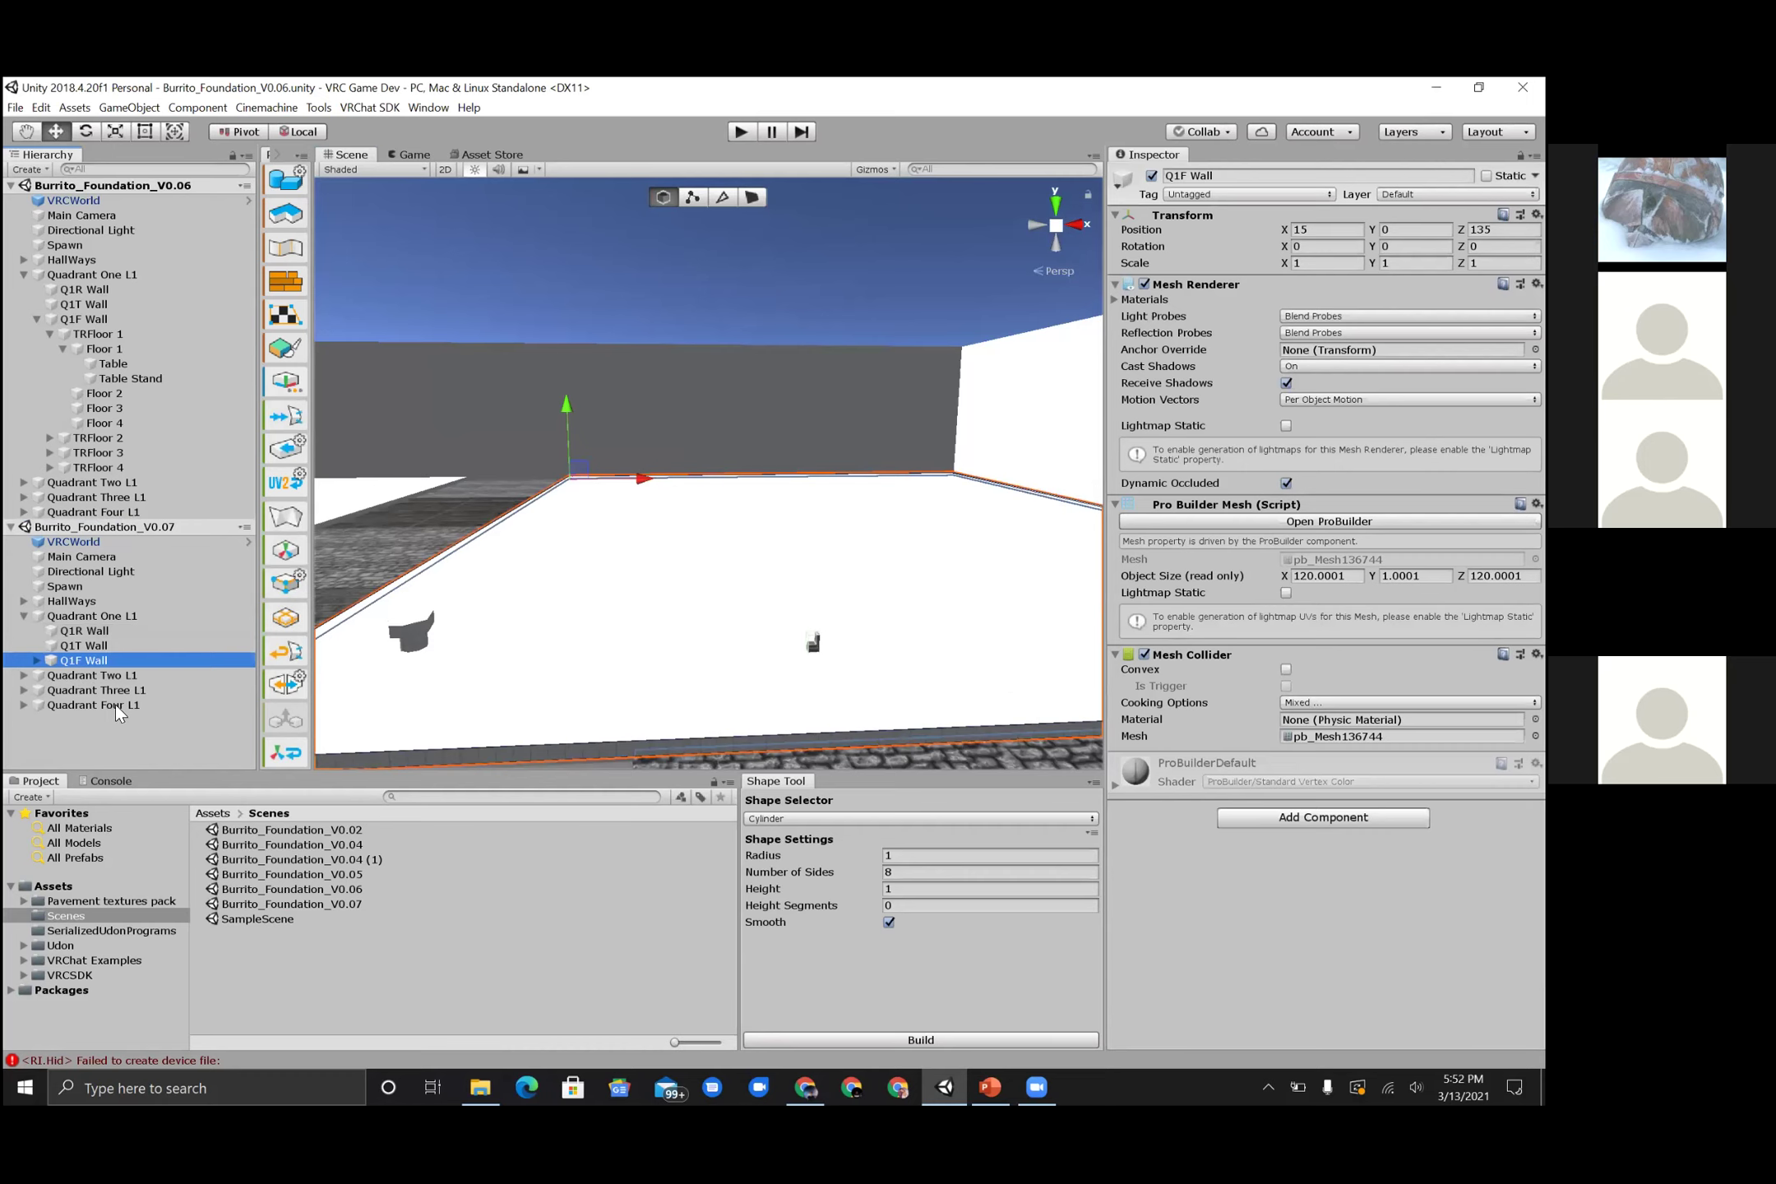
pyautogui.click(115, 704)
pyautogui.click(78, 706)
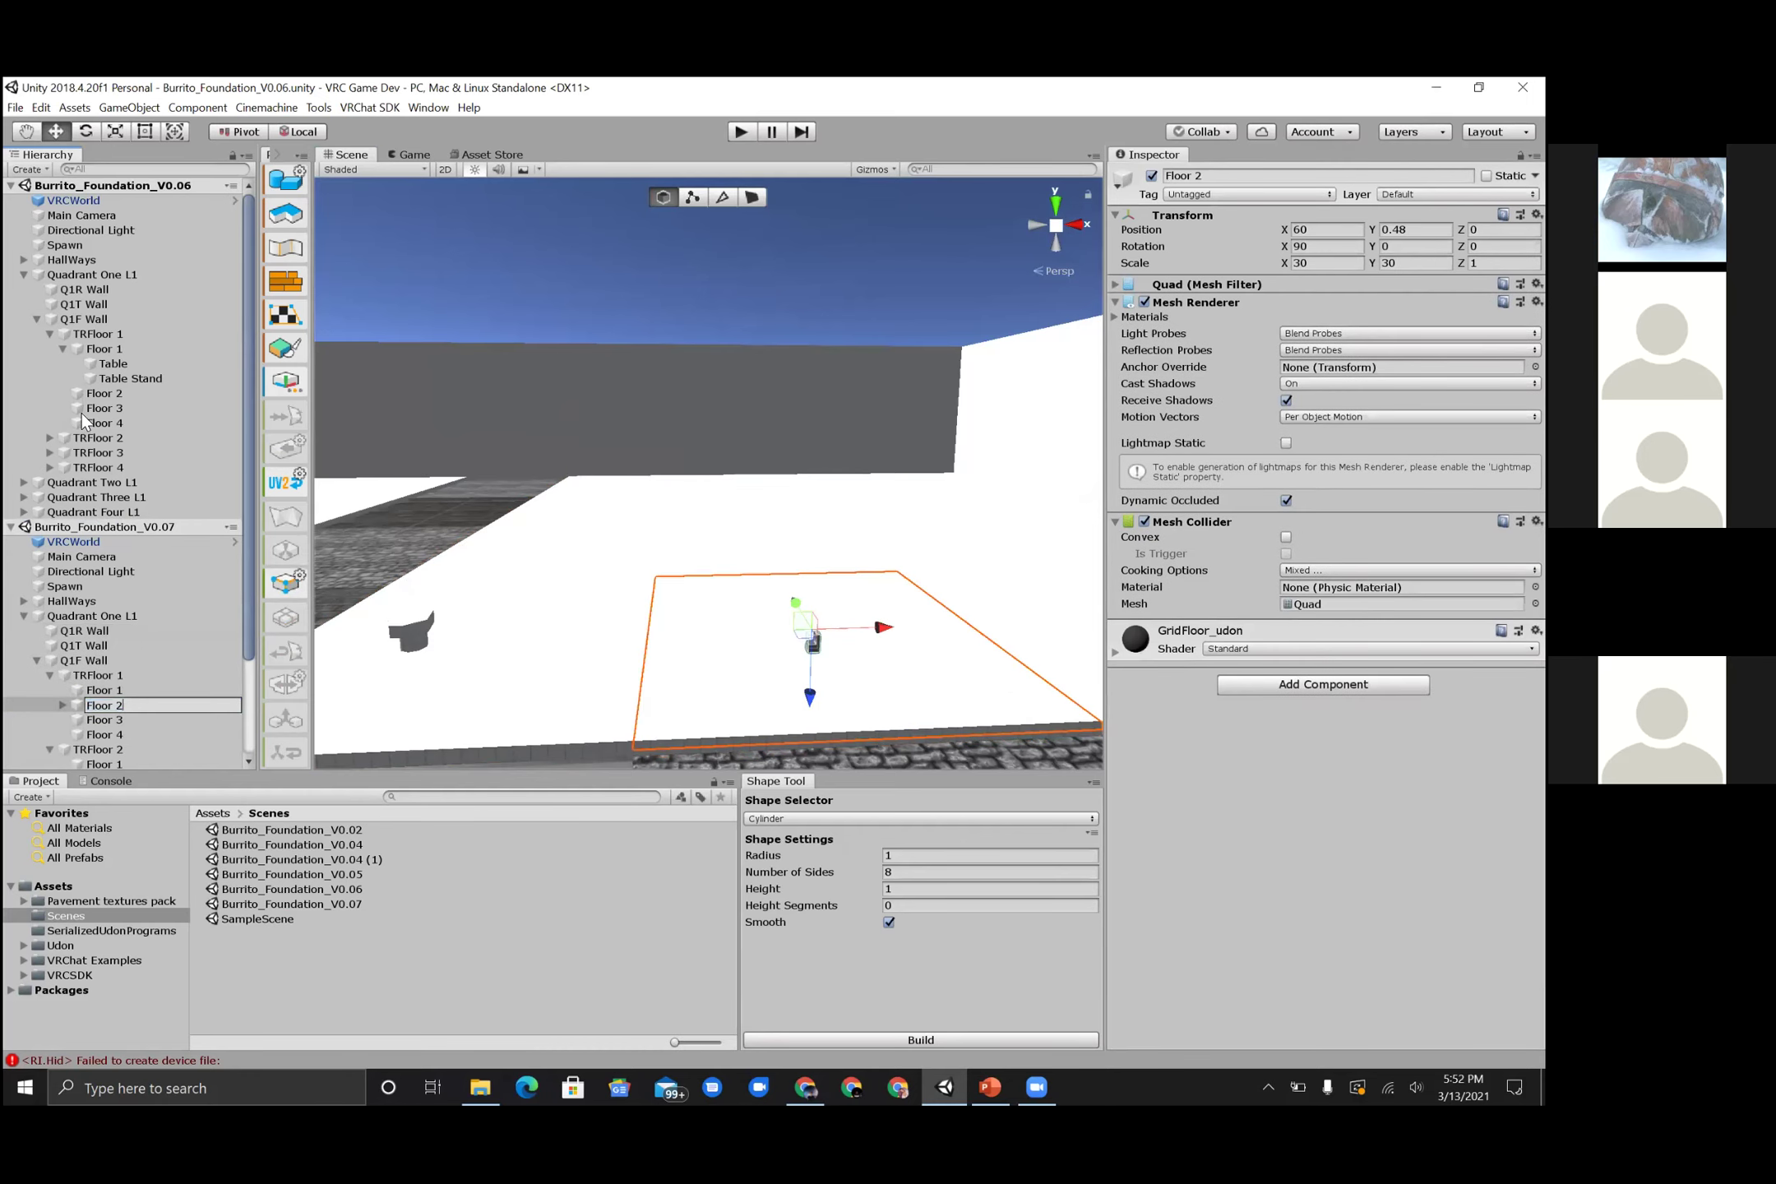
pyautogui.click(63, 349)
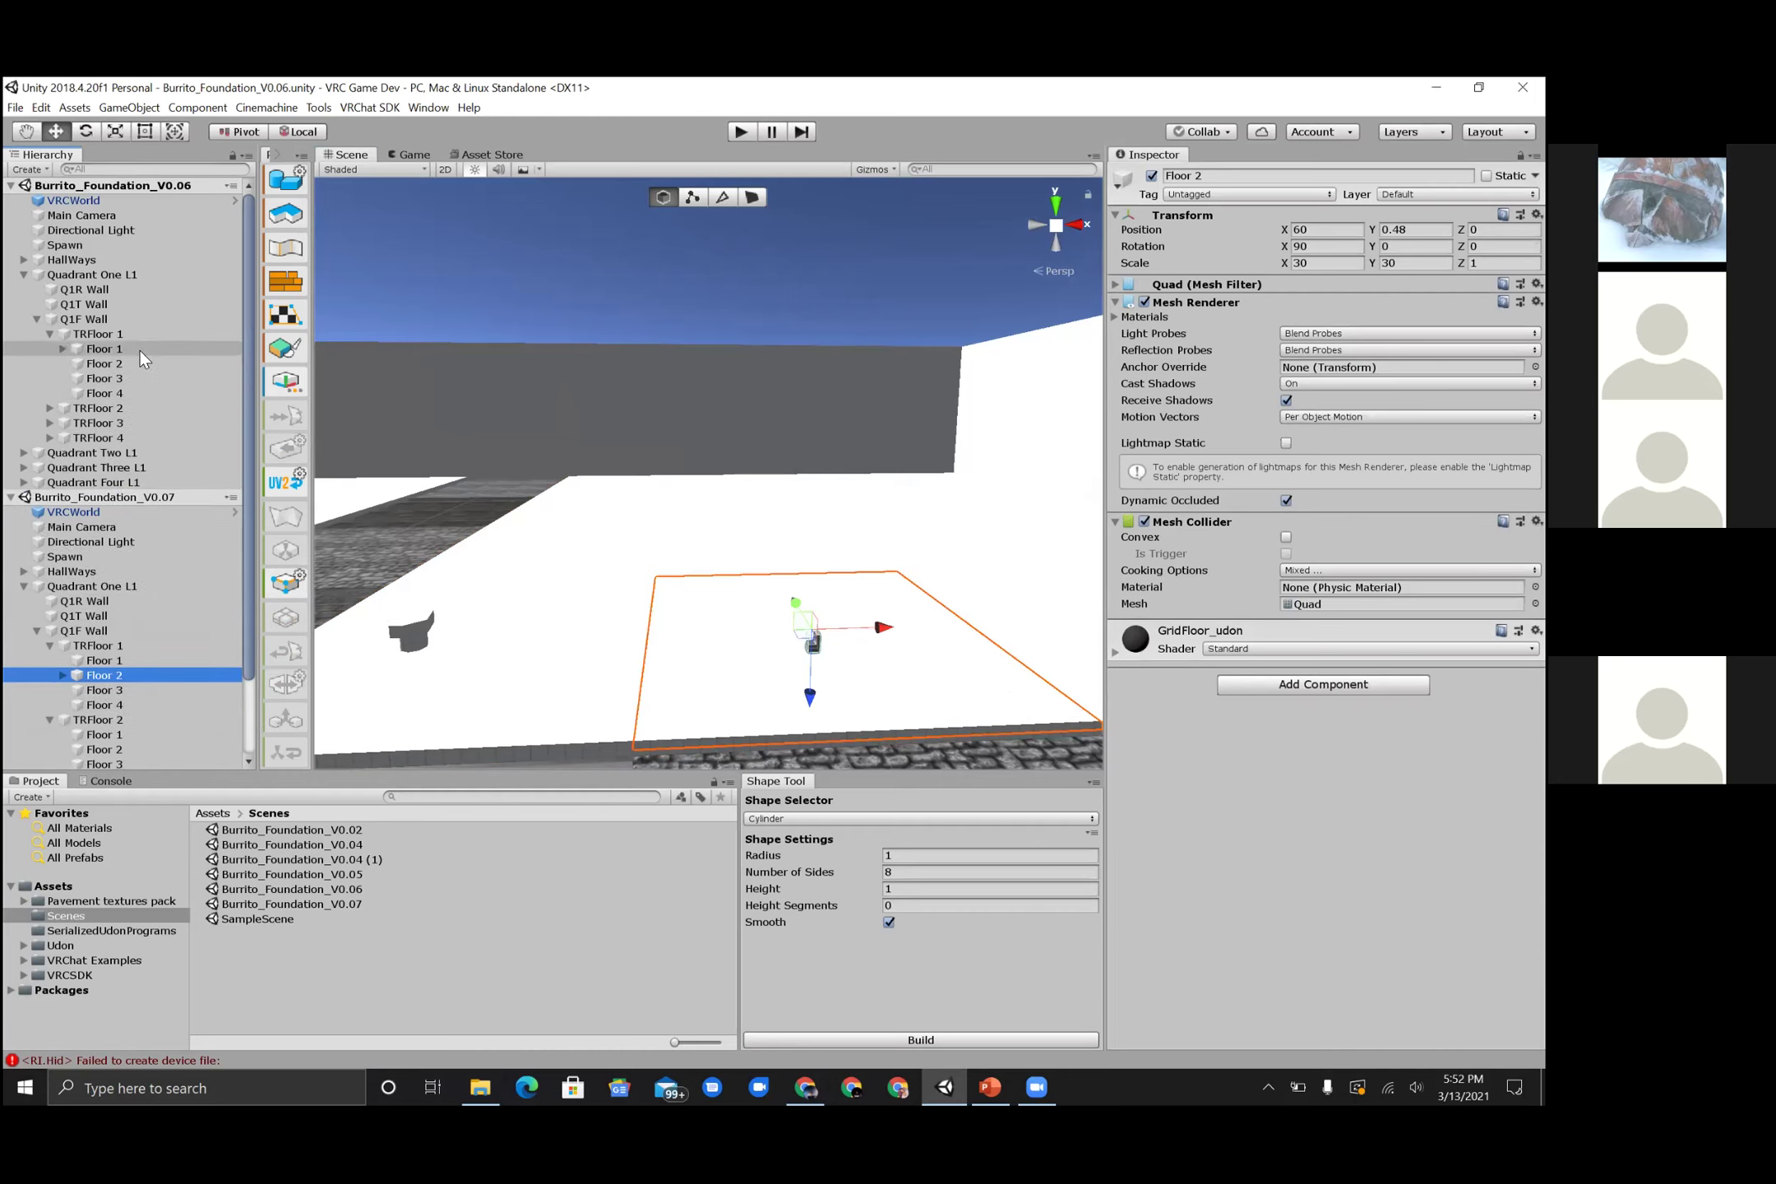
pyautogui.click(140, 353)
pyautogui.hotkey('ctrl', 'v')
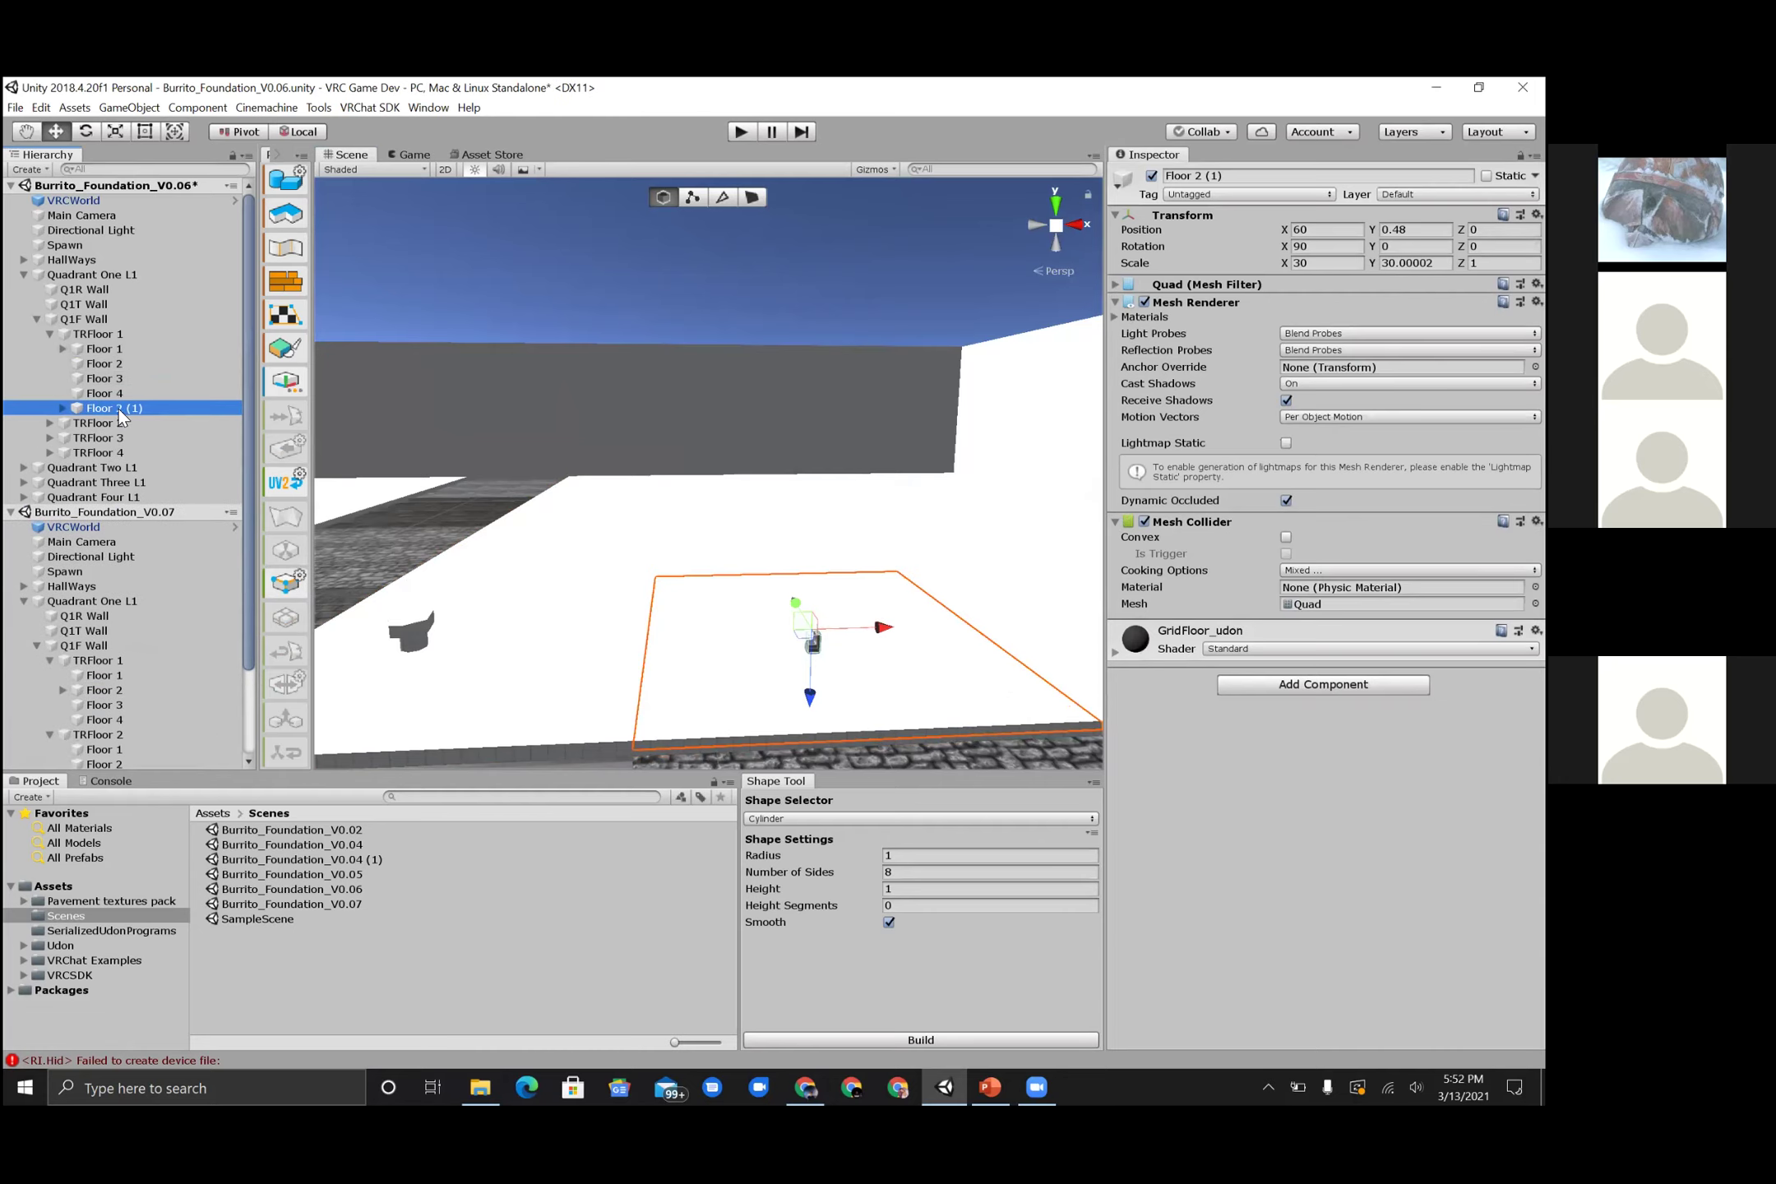
pyautogui.moveTo(116, 381); pyautogui.dragTo(115, 354)
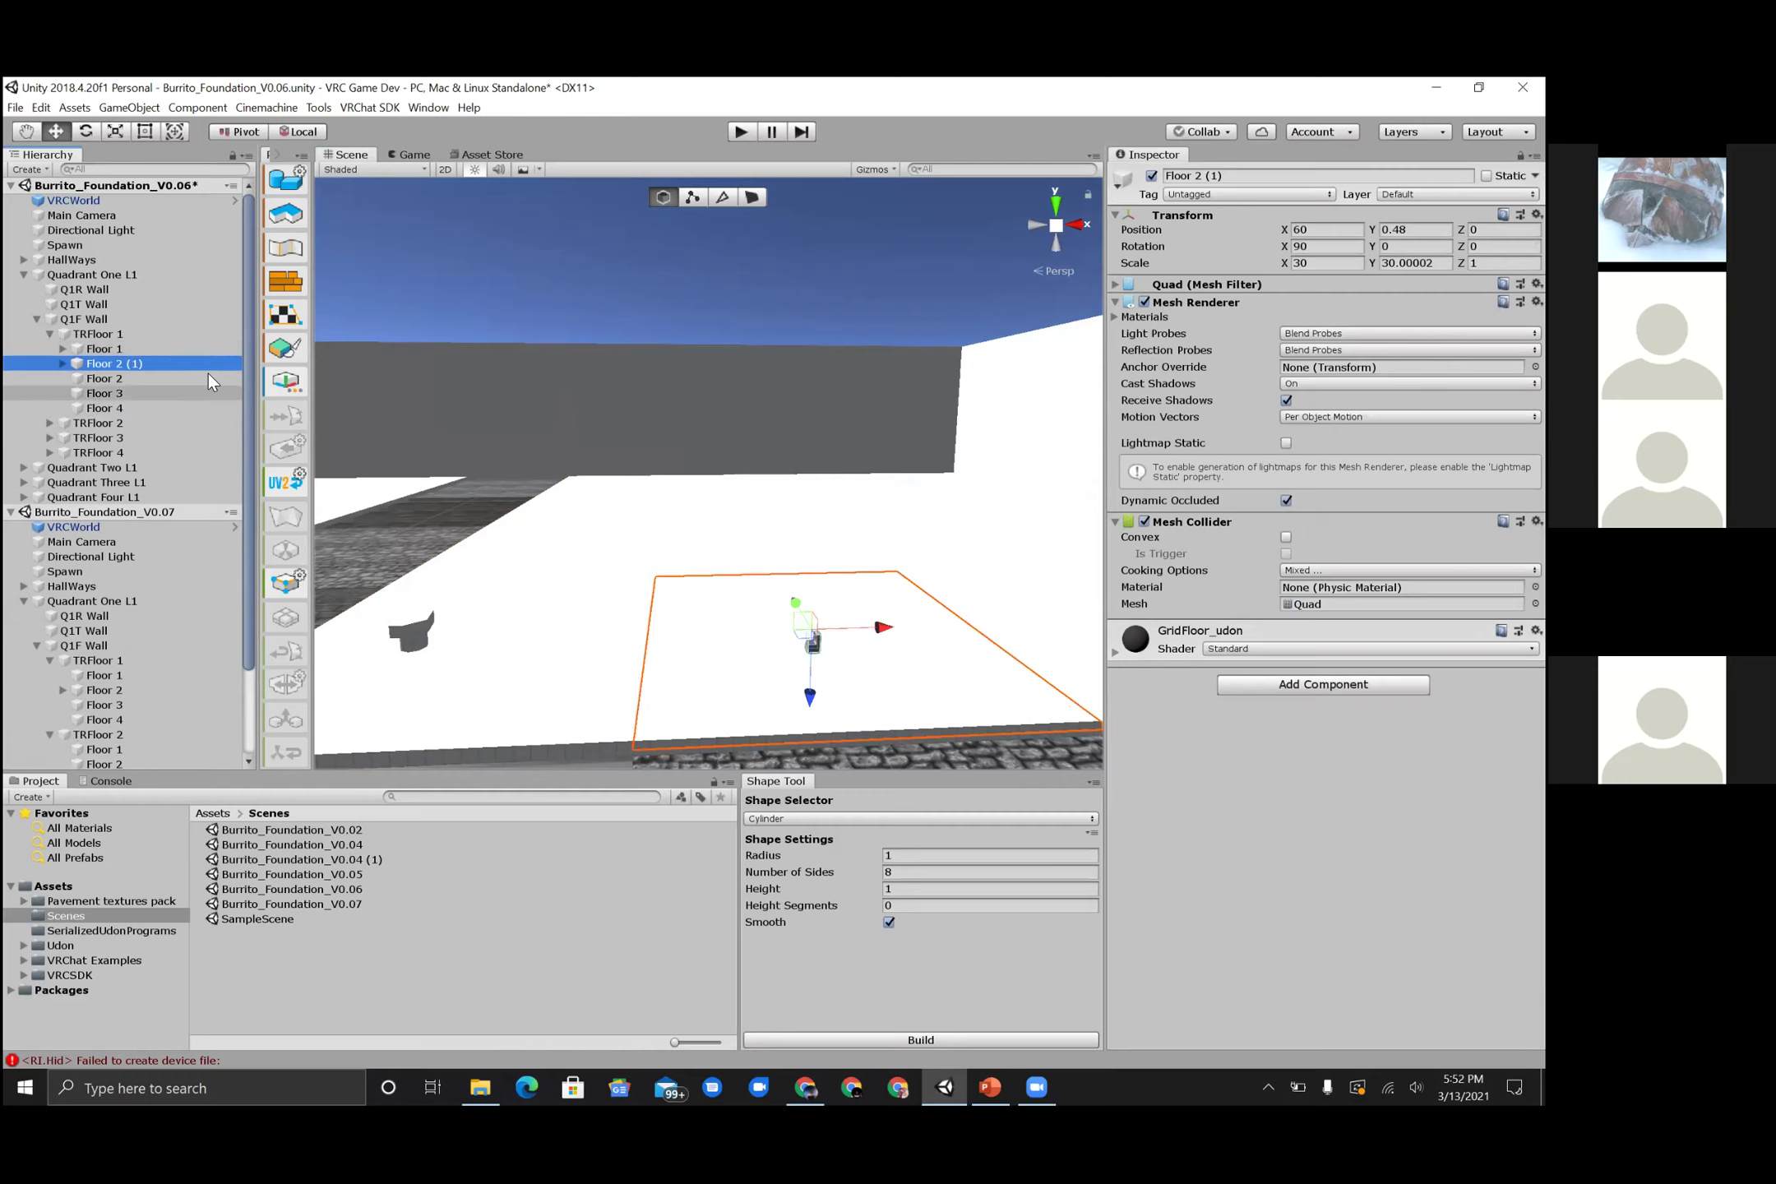
# - Rename the pasted floor copy in Burrito_Foundation_V0.06 as Floor 2
pyautogui.click(136, 362)
pyautogui.click(145, 365)
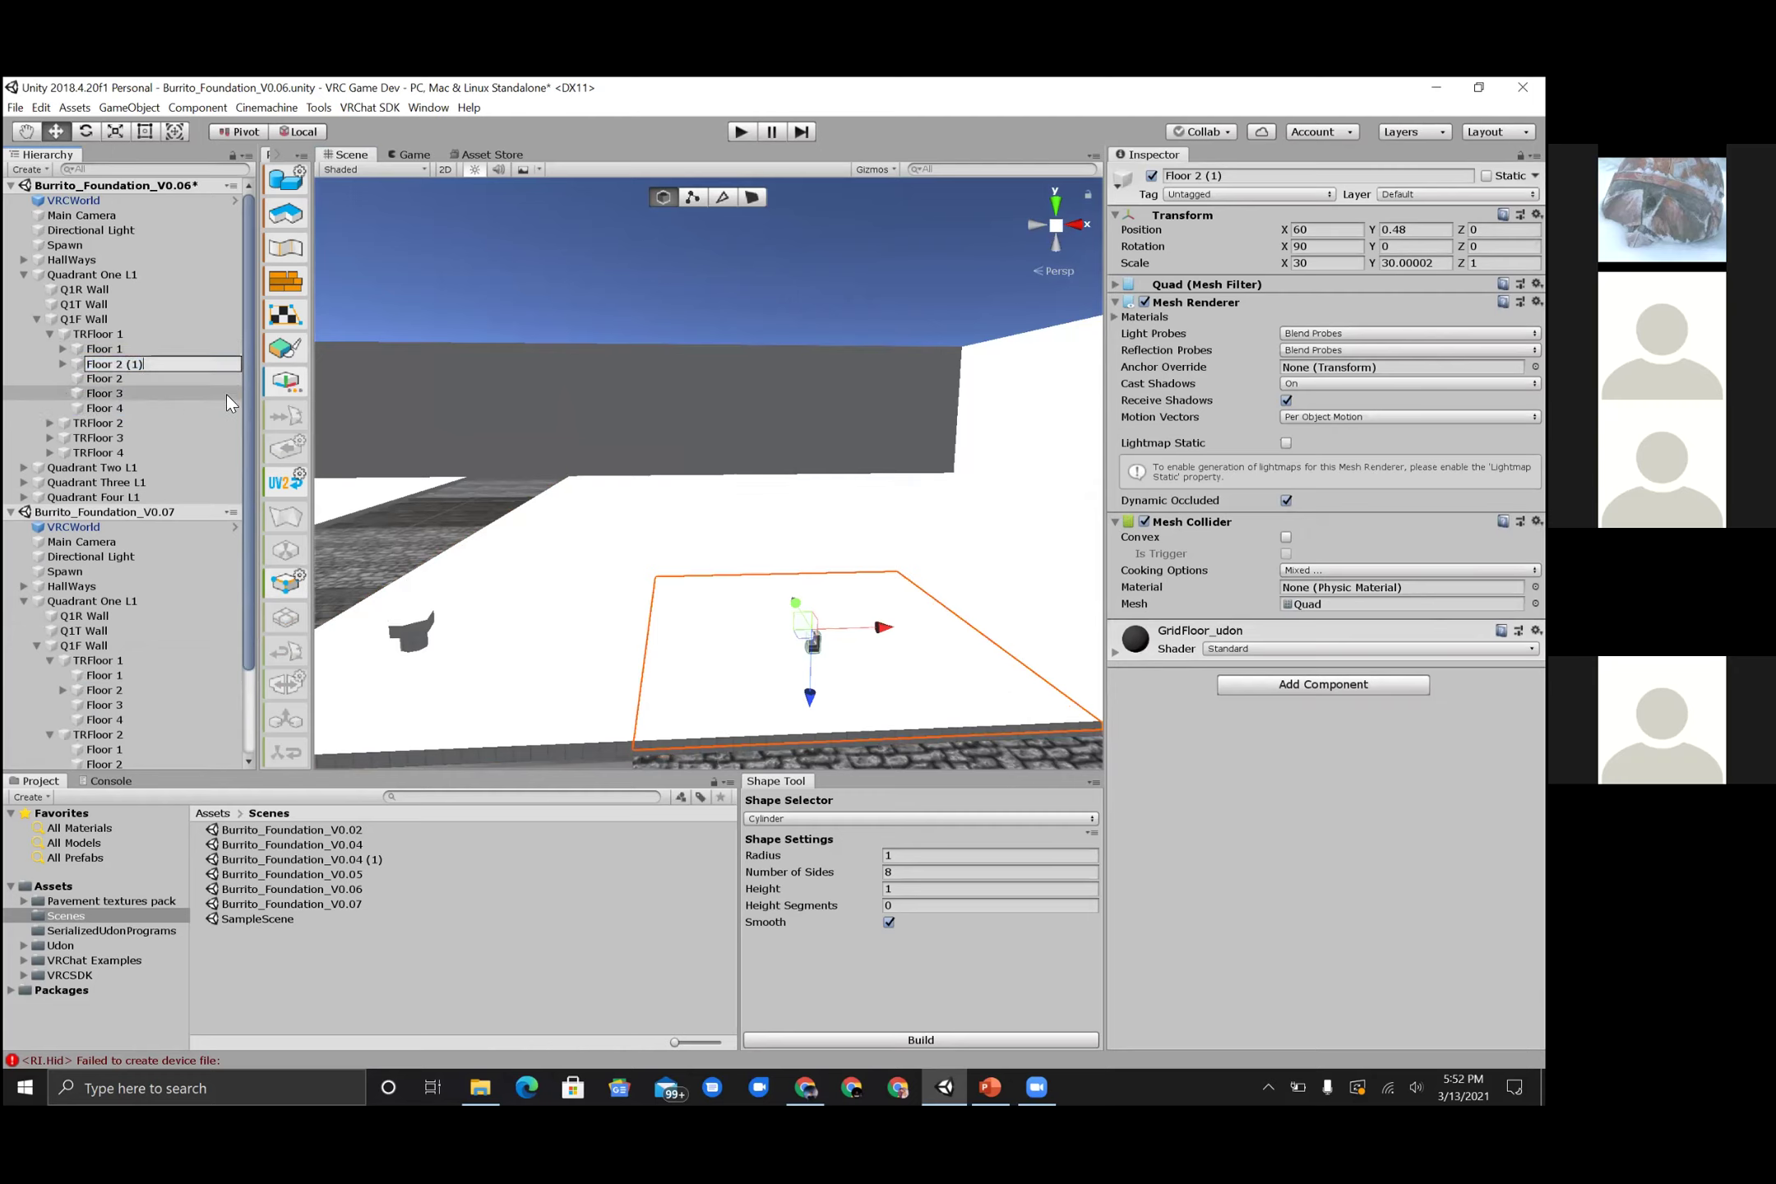
pyautogui.press('BackSpace')
pyautogui.press('BackSpace')
pyautogui.press('BackSpace')
pyautogui.press('Return')
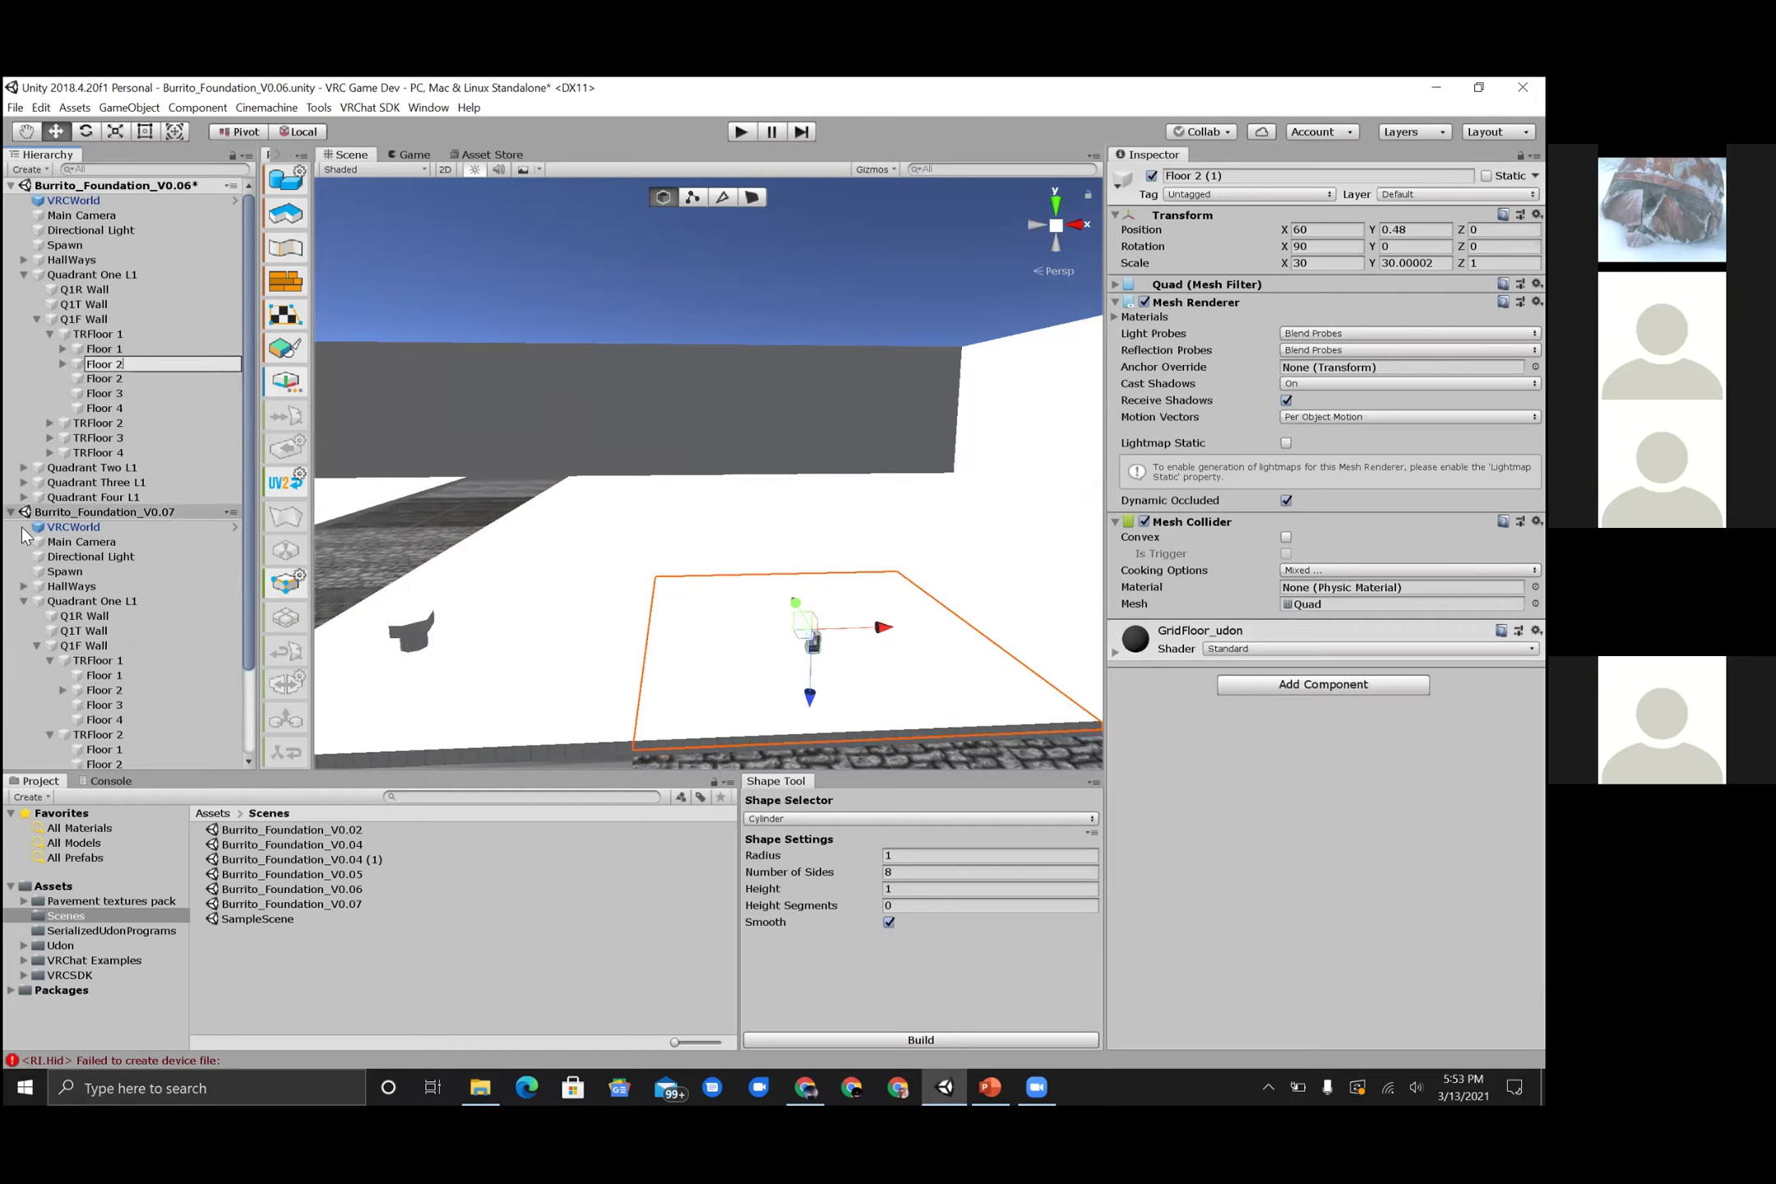
# - Delete the original empty Floor 2 directly below the pasted one in Burrito_Foundation_V0.06's TRFloor 1
pyautogui.click(19, 518)
pyautogui.click(12, 513)
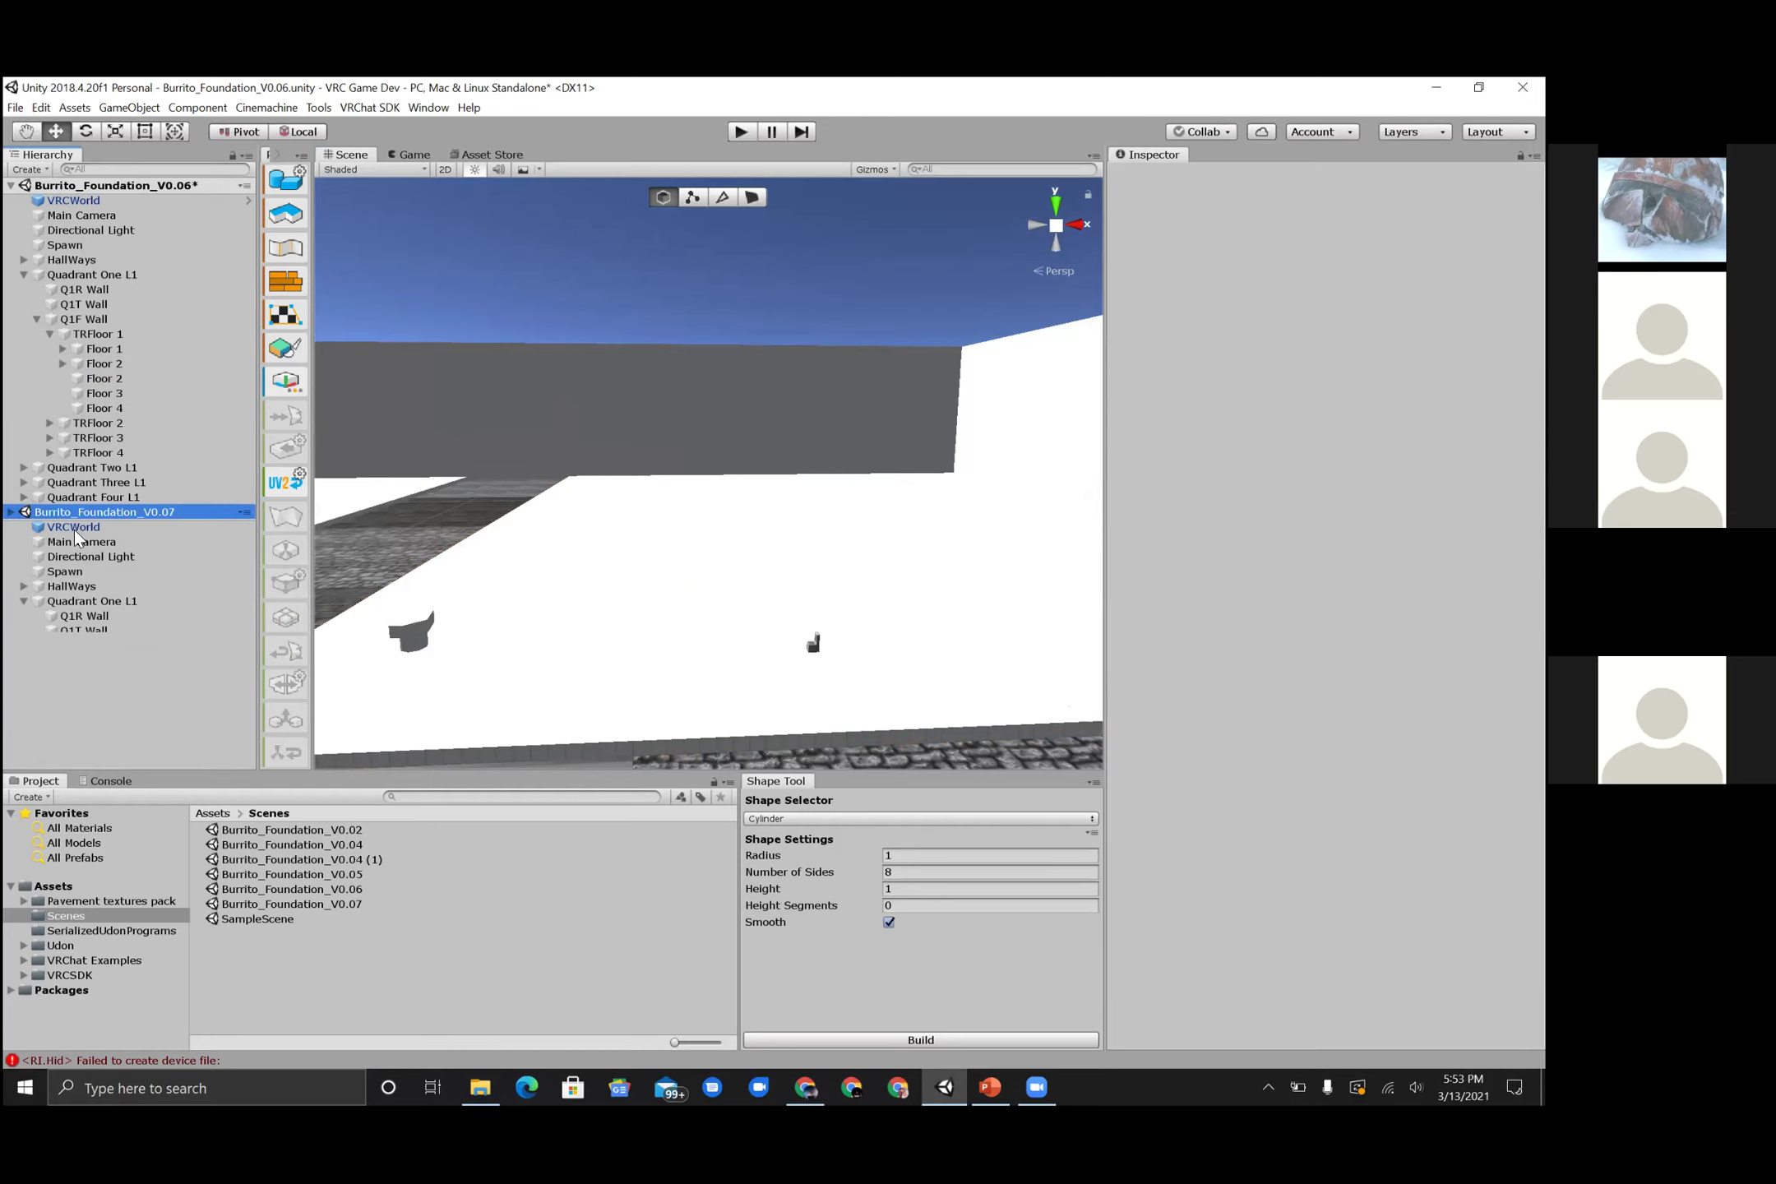
pyautogui.press('Right')
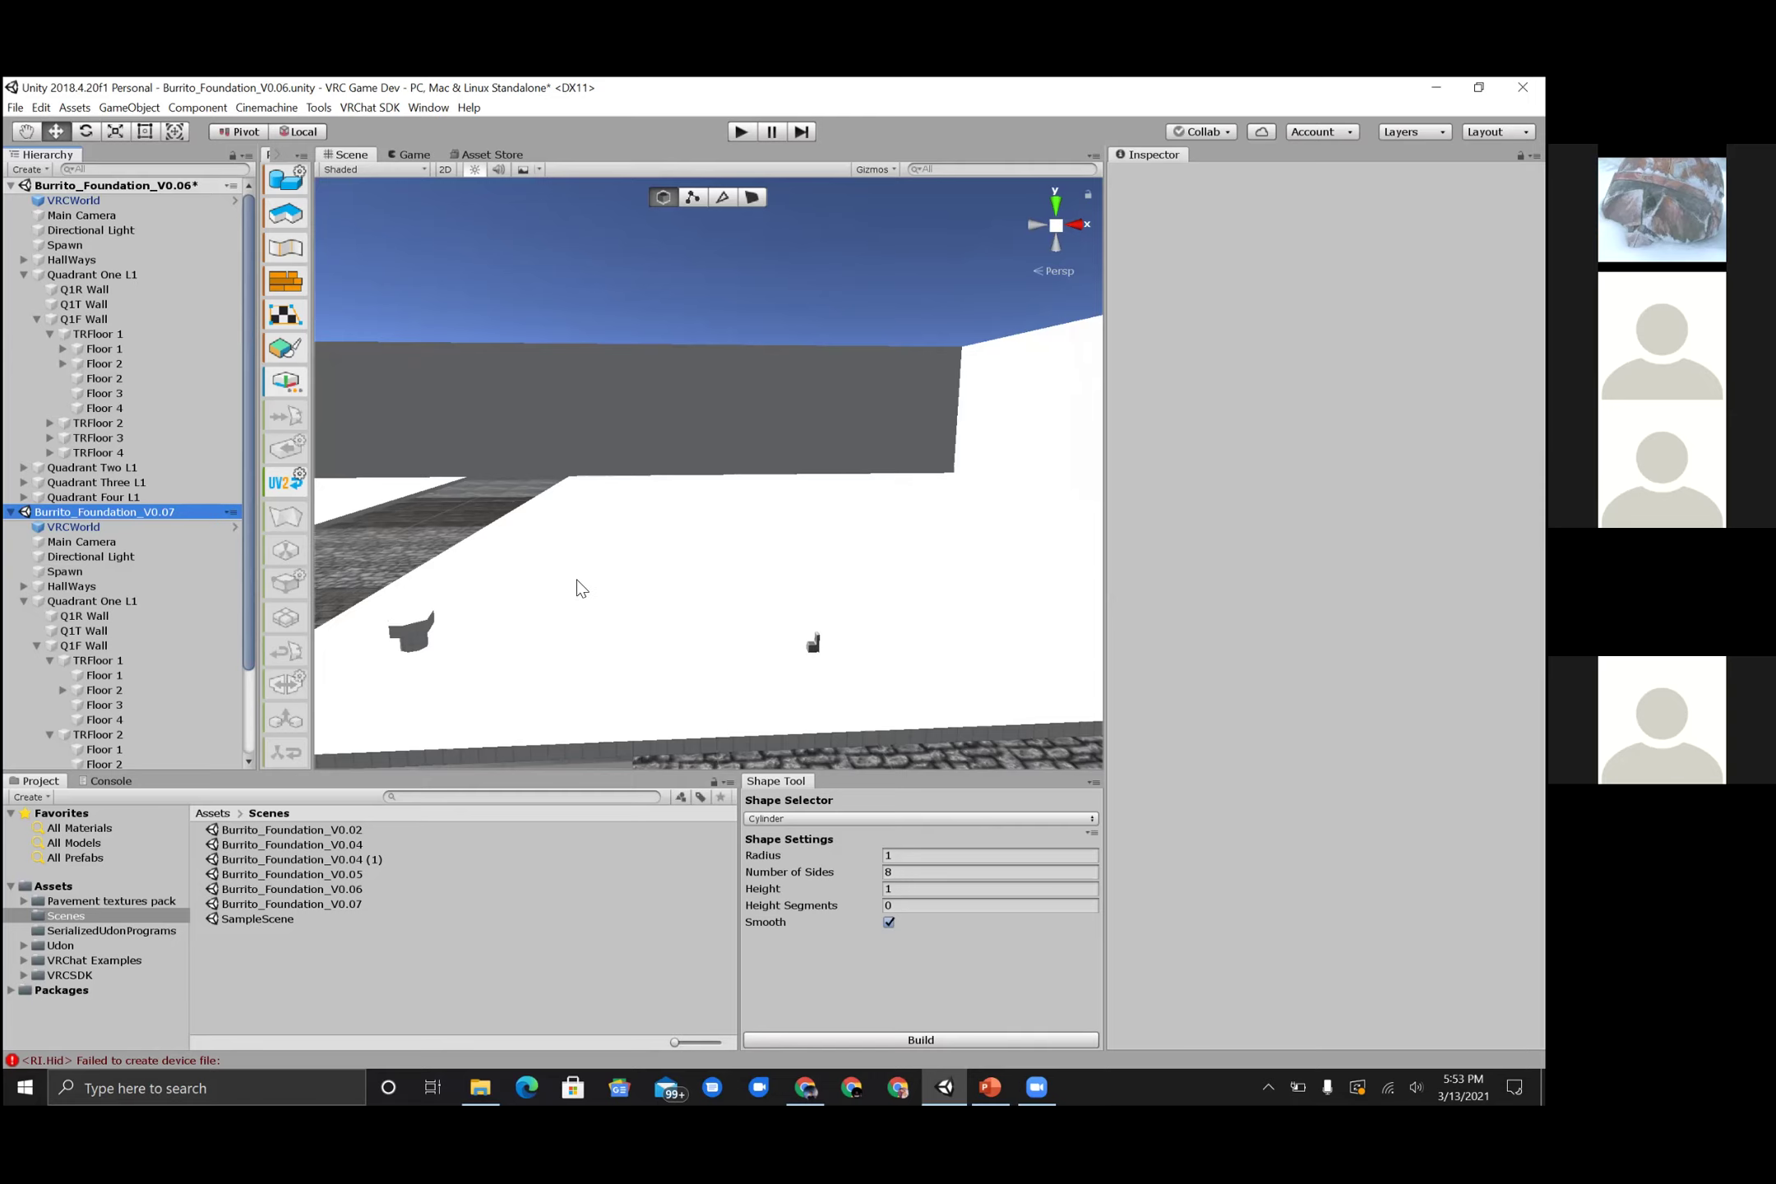
pyautogui.click(102, 377)
pyautogui.press('Delete')
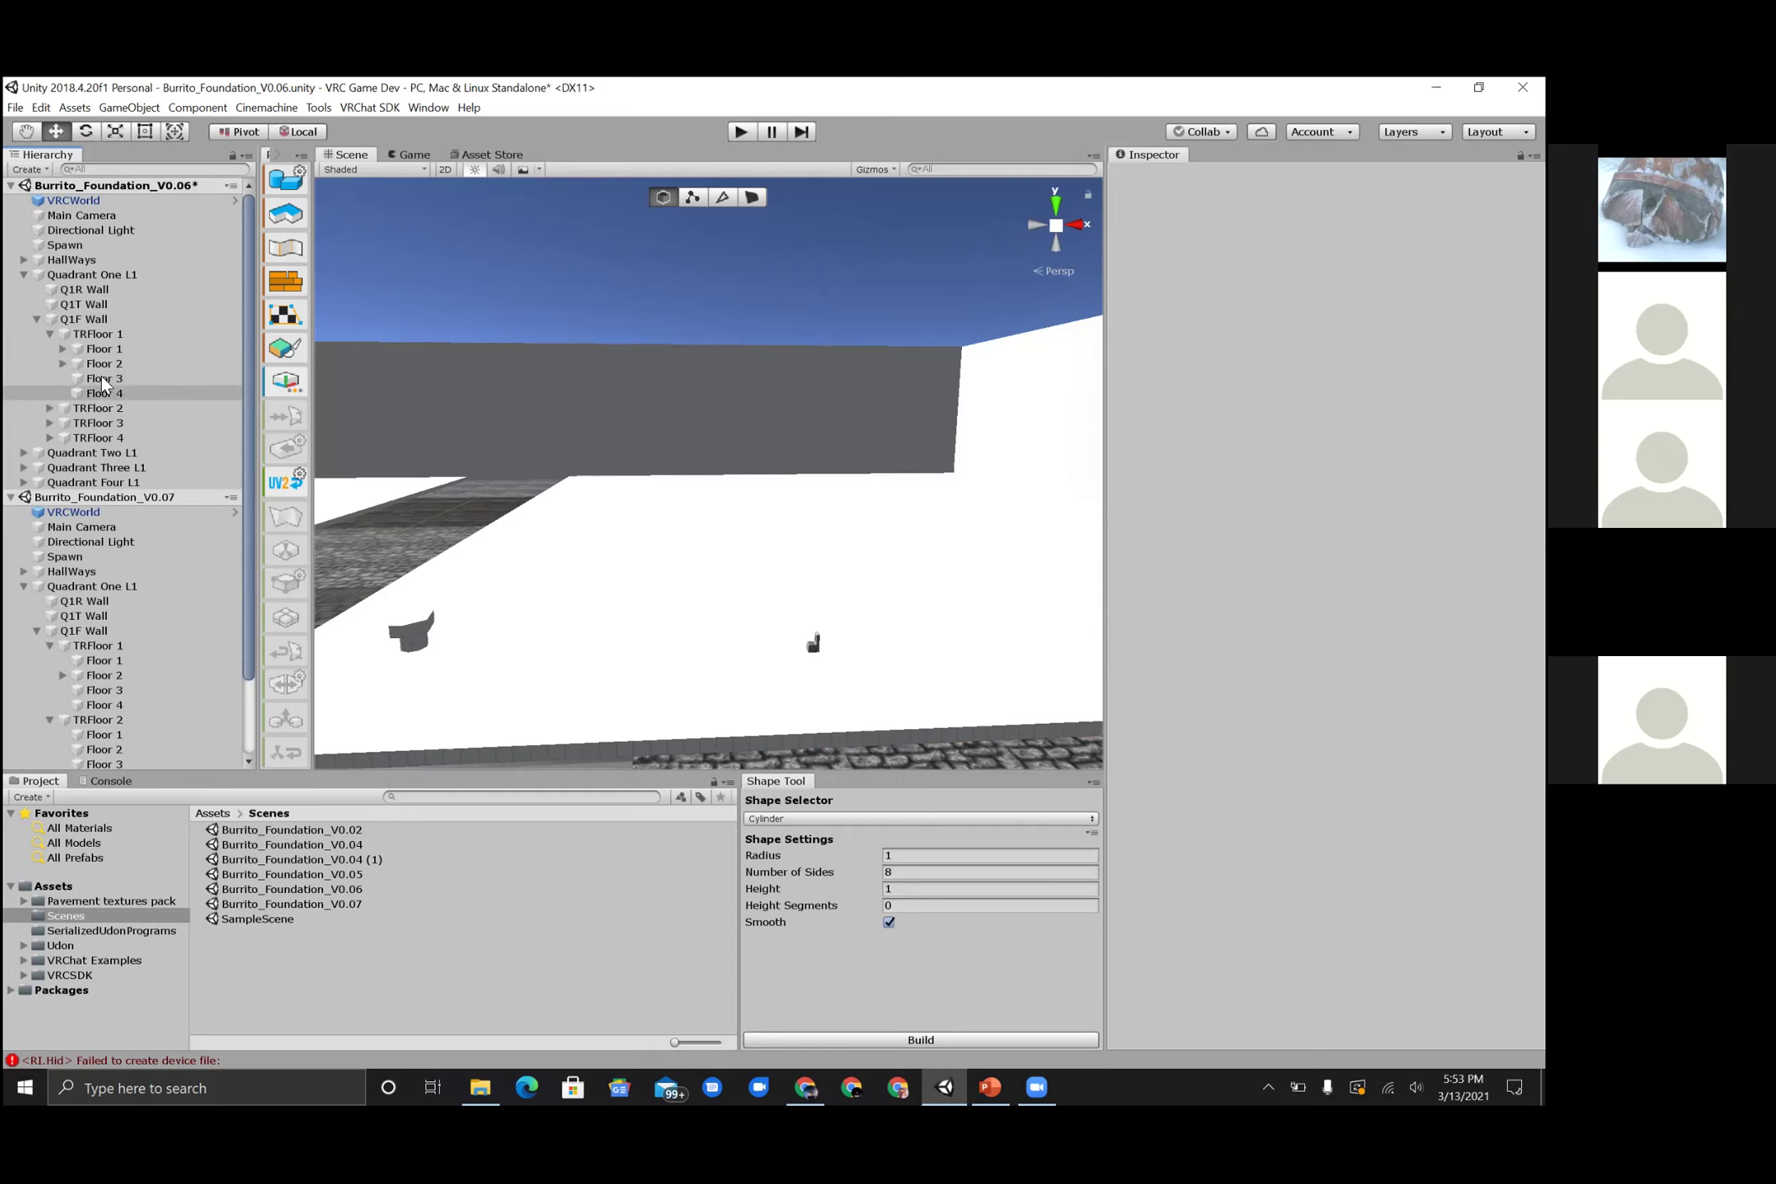
# - Remove the Burrito_Foundation_V0.07 scene from the Hierarchy
pyautogui.click(103, 365)
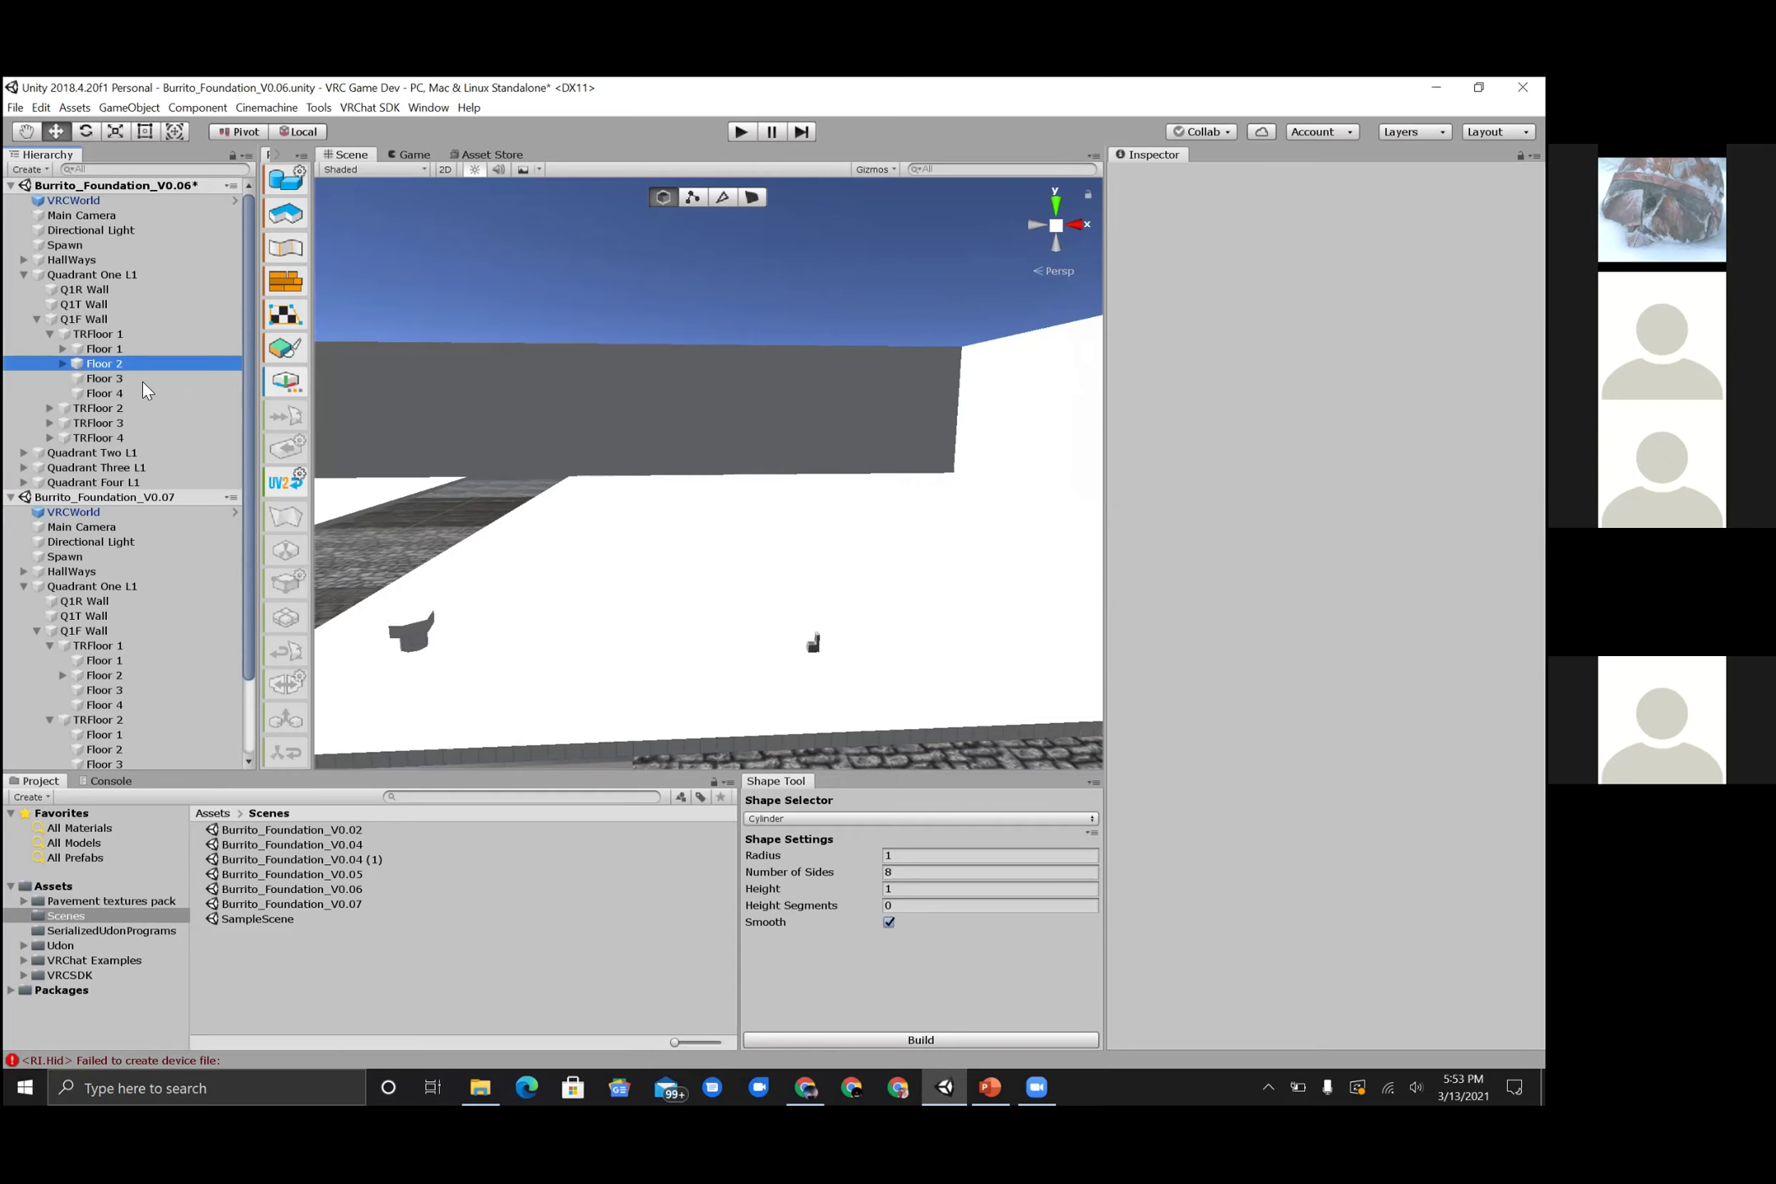
pyautogui.rightClick(47, 499)
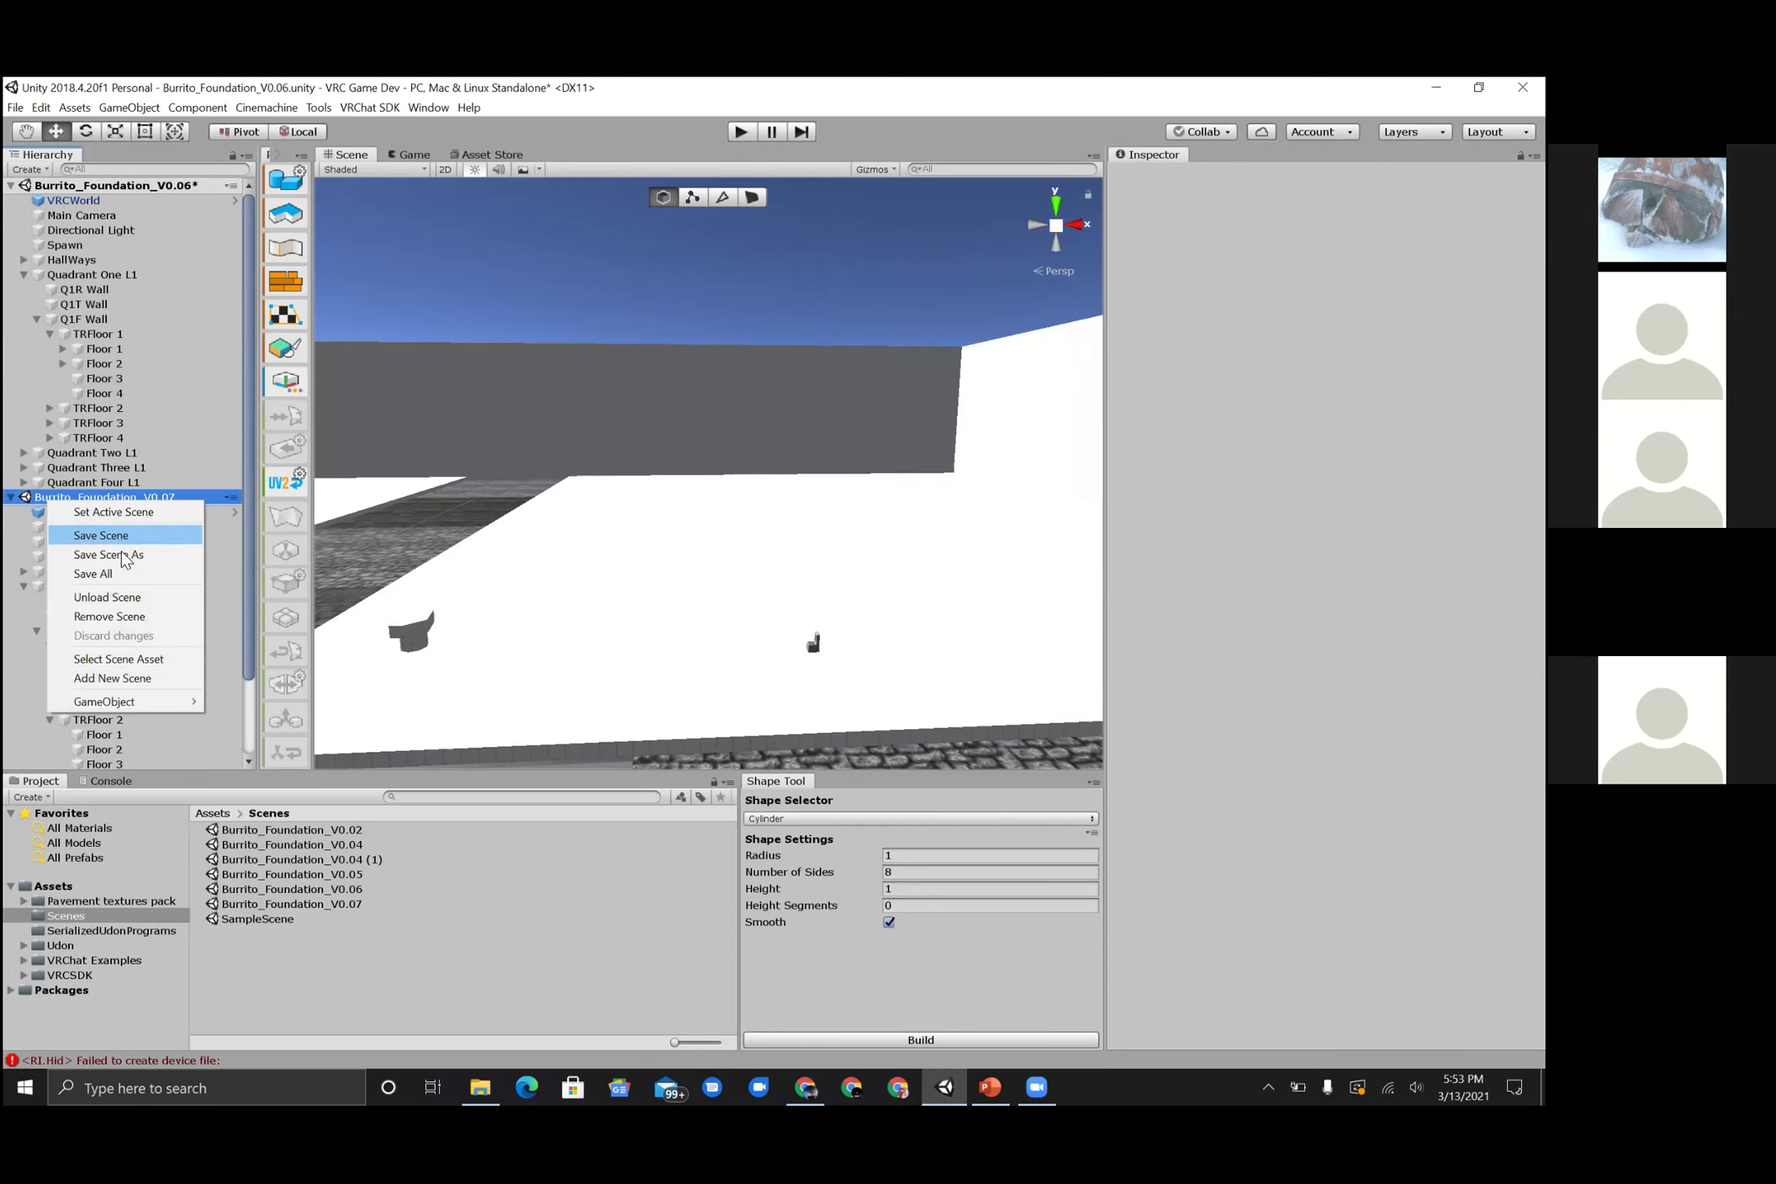
pyautogui.click(149, 616)
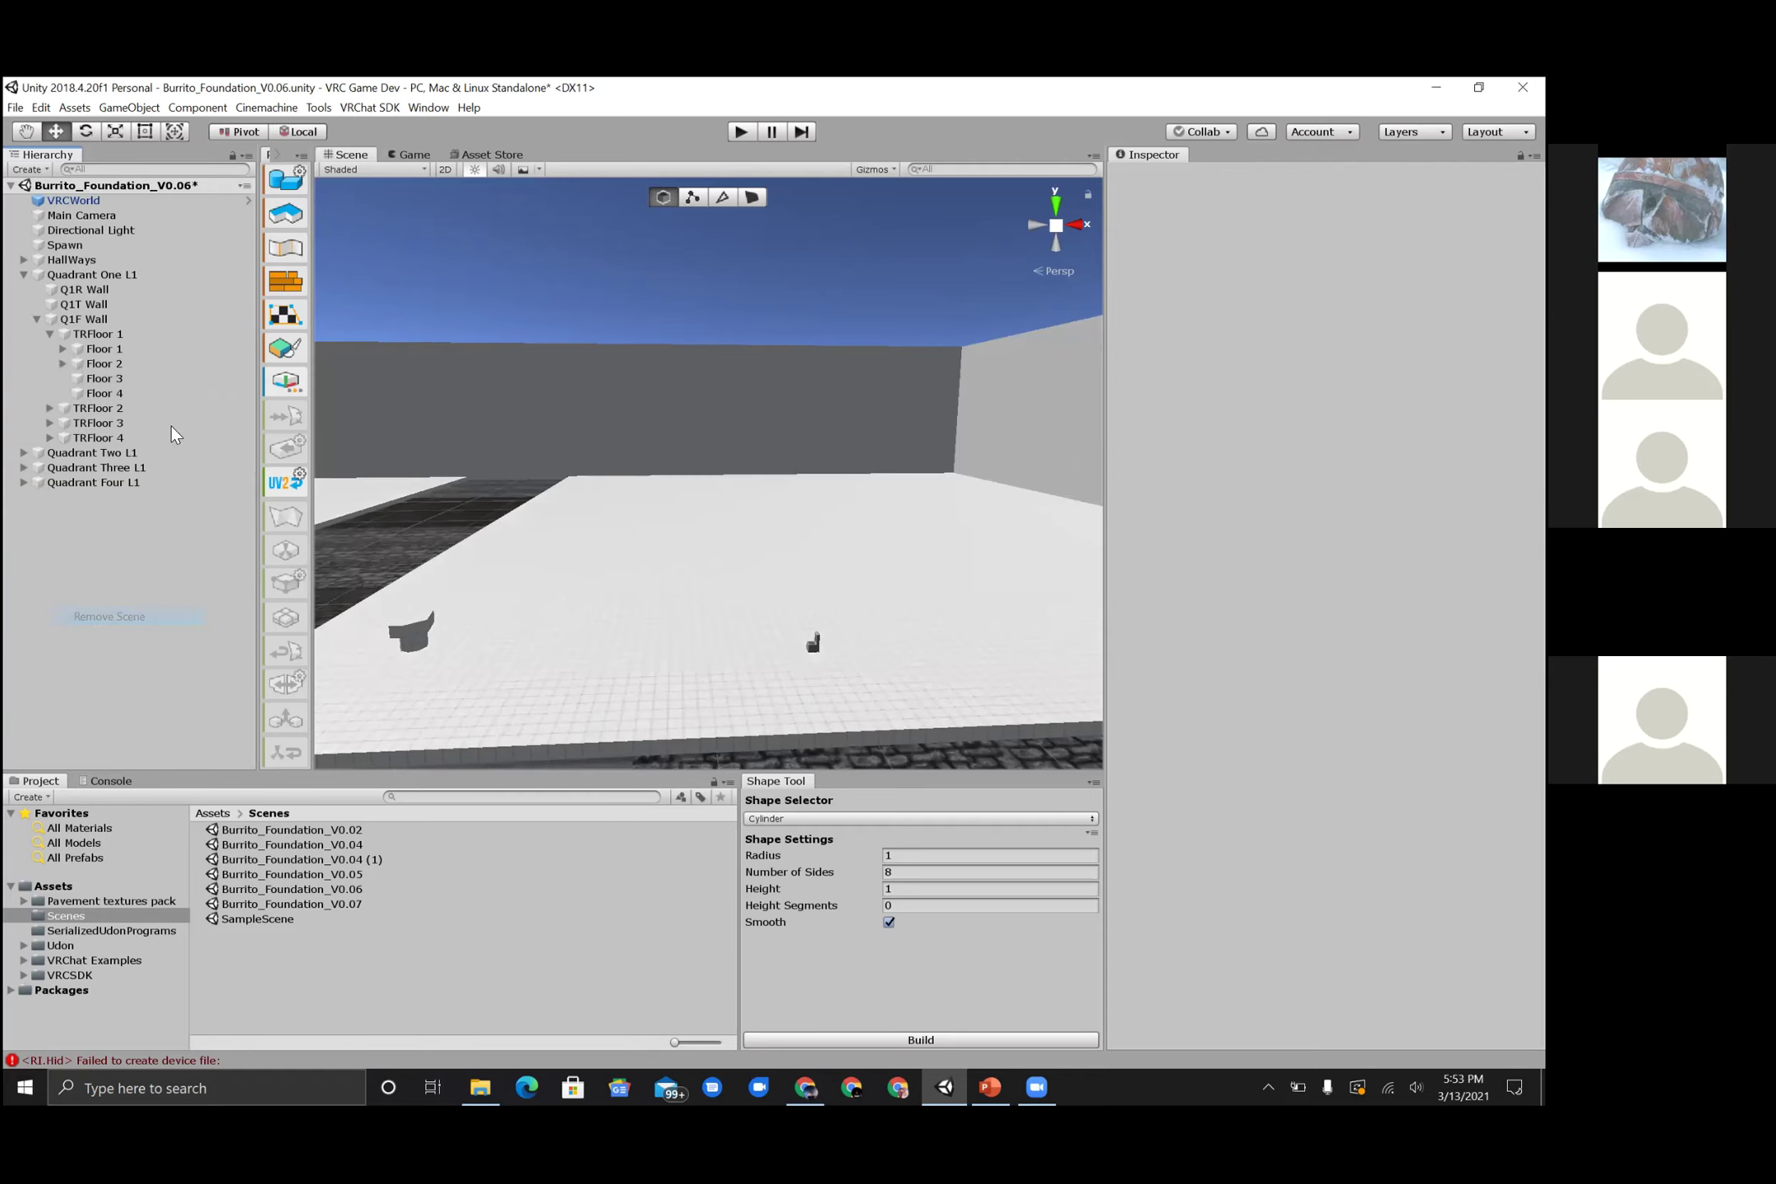
# - Try to move VRC_chair_udon out of Floor 2 to the root of the Burrito_Foundation_V0.06 scene
pyautogui.click(128, 365)
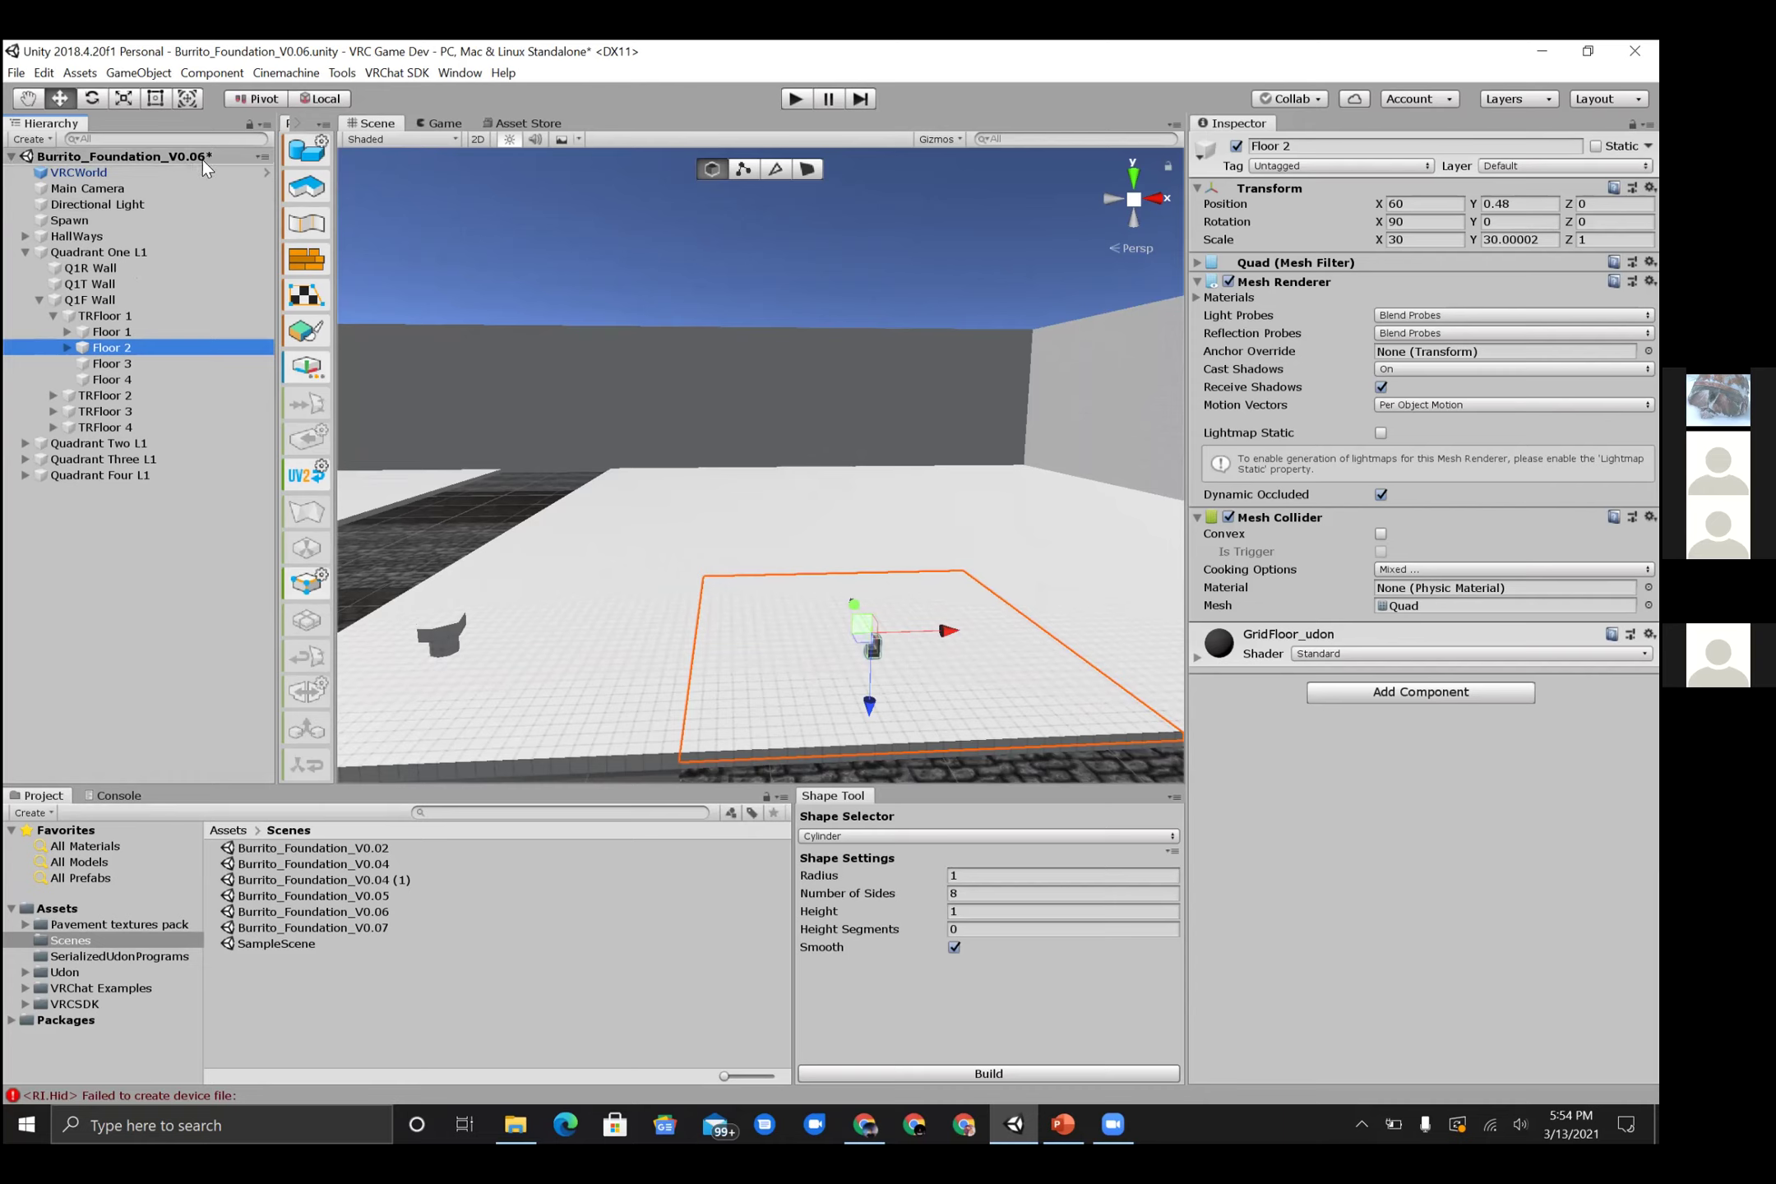
pyautogui.moveTo(202, 159); pyautogui.dragTo(94, 347)
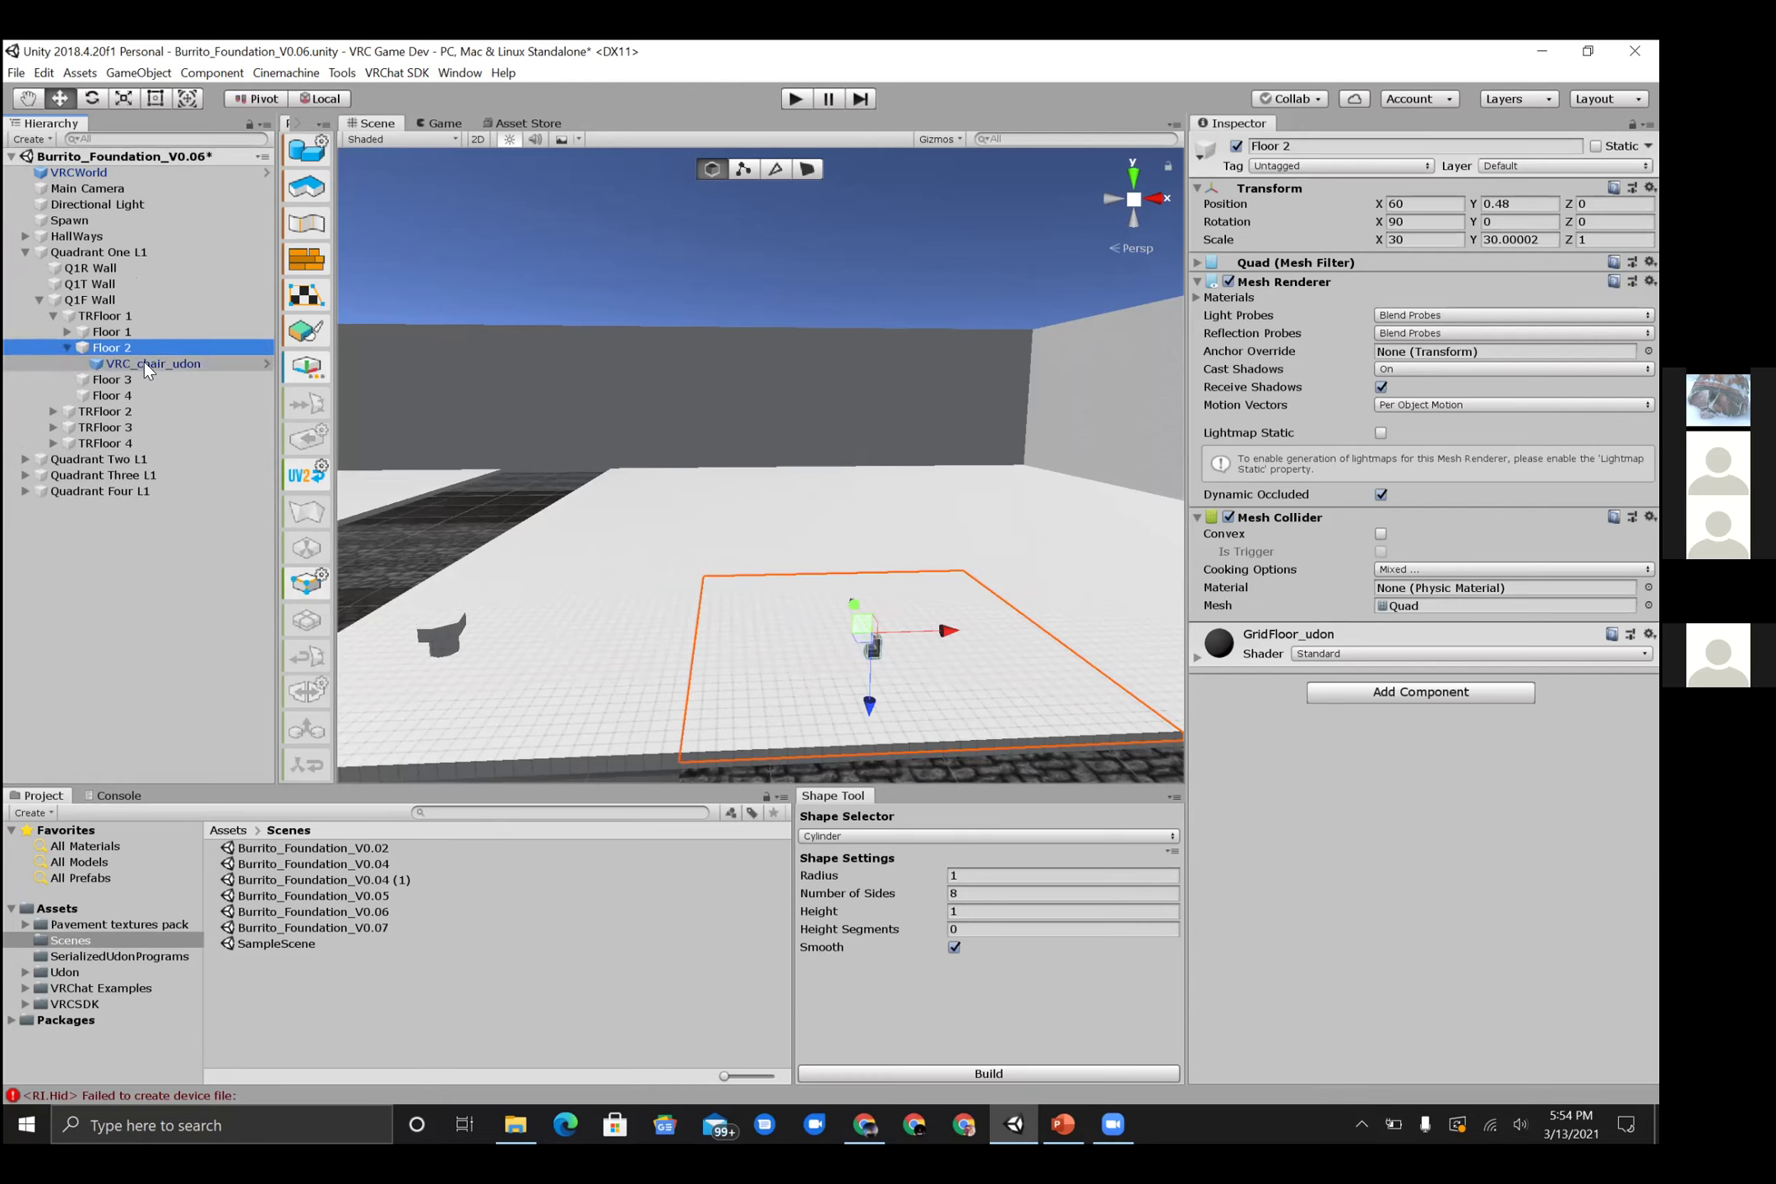
pyautogui.moveTo(157, 363); pyautogui.dragTo(143, 543)
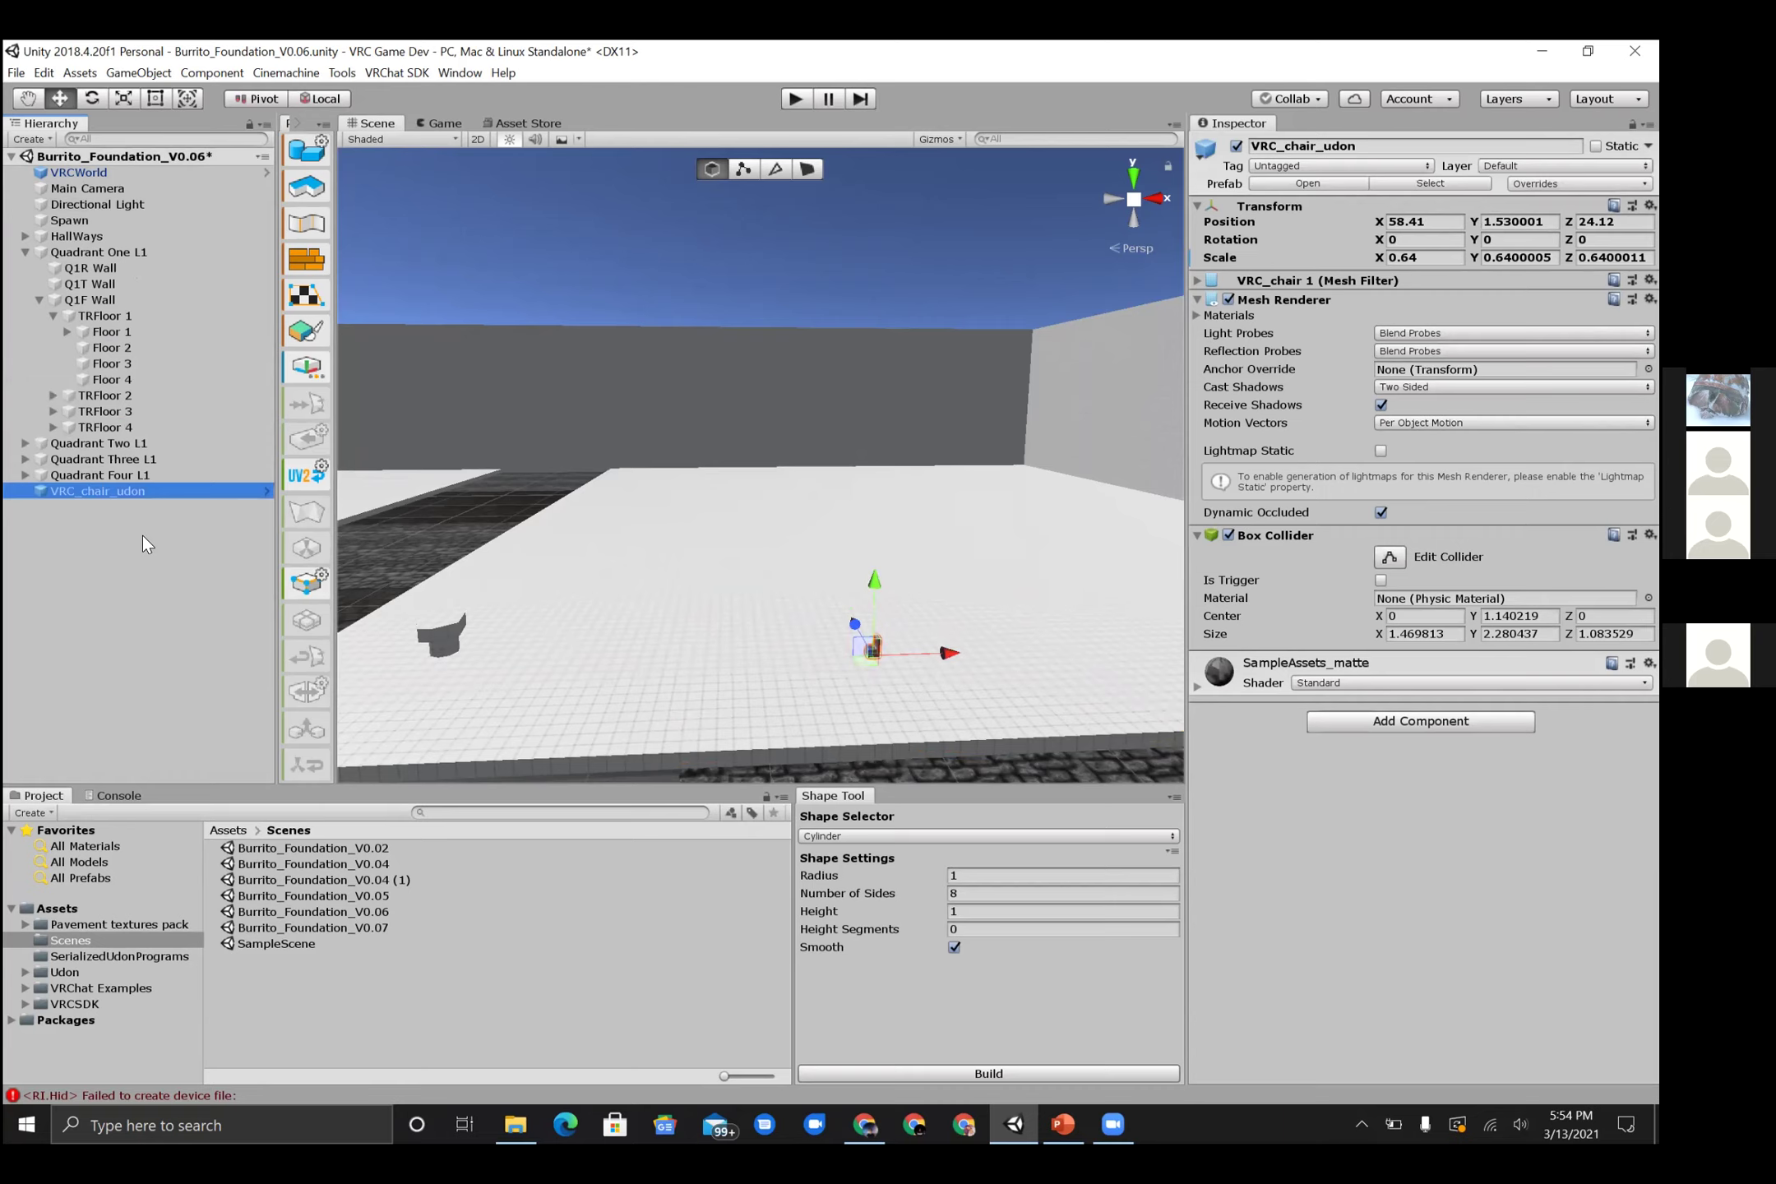
pyautogui.hotkey('ctrl', 'z')
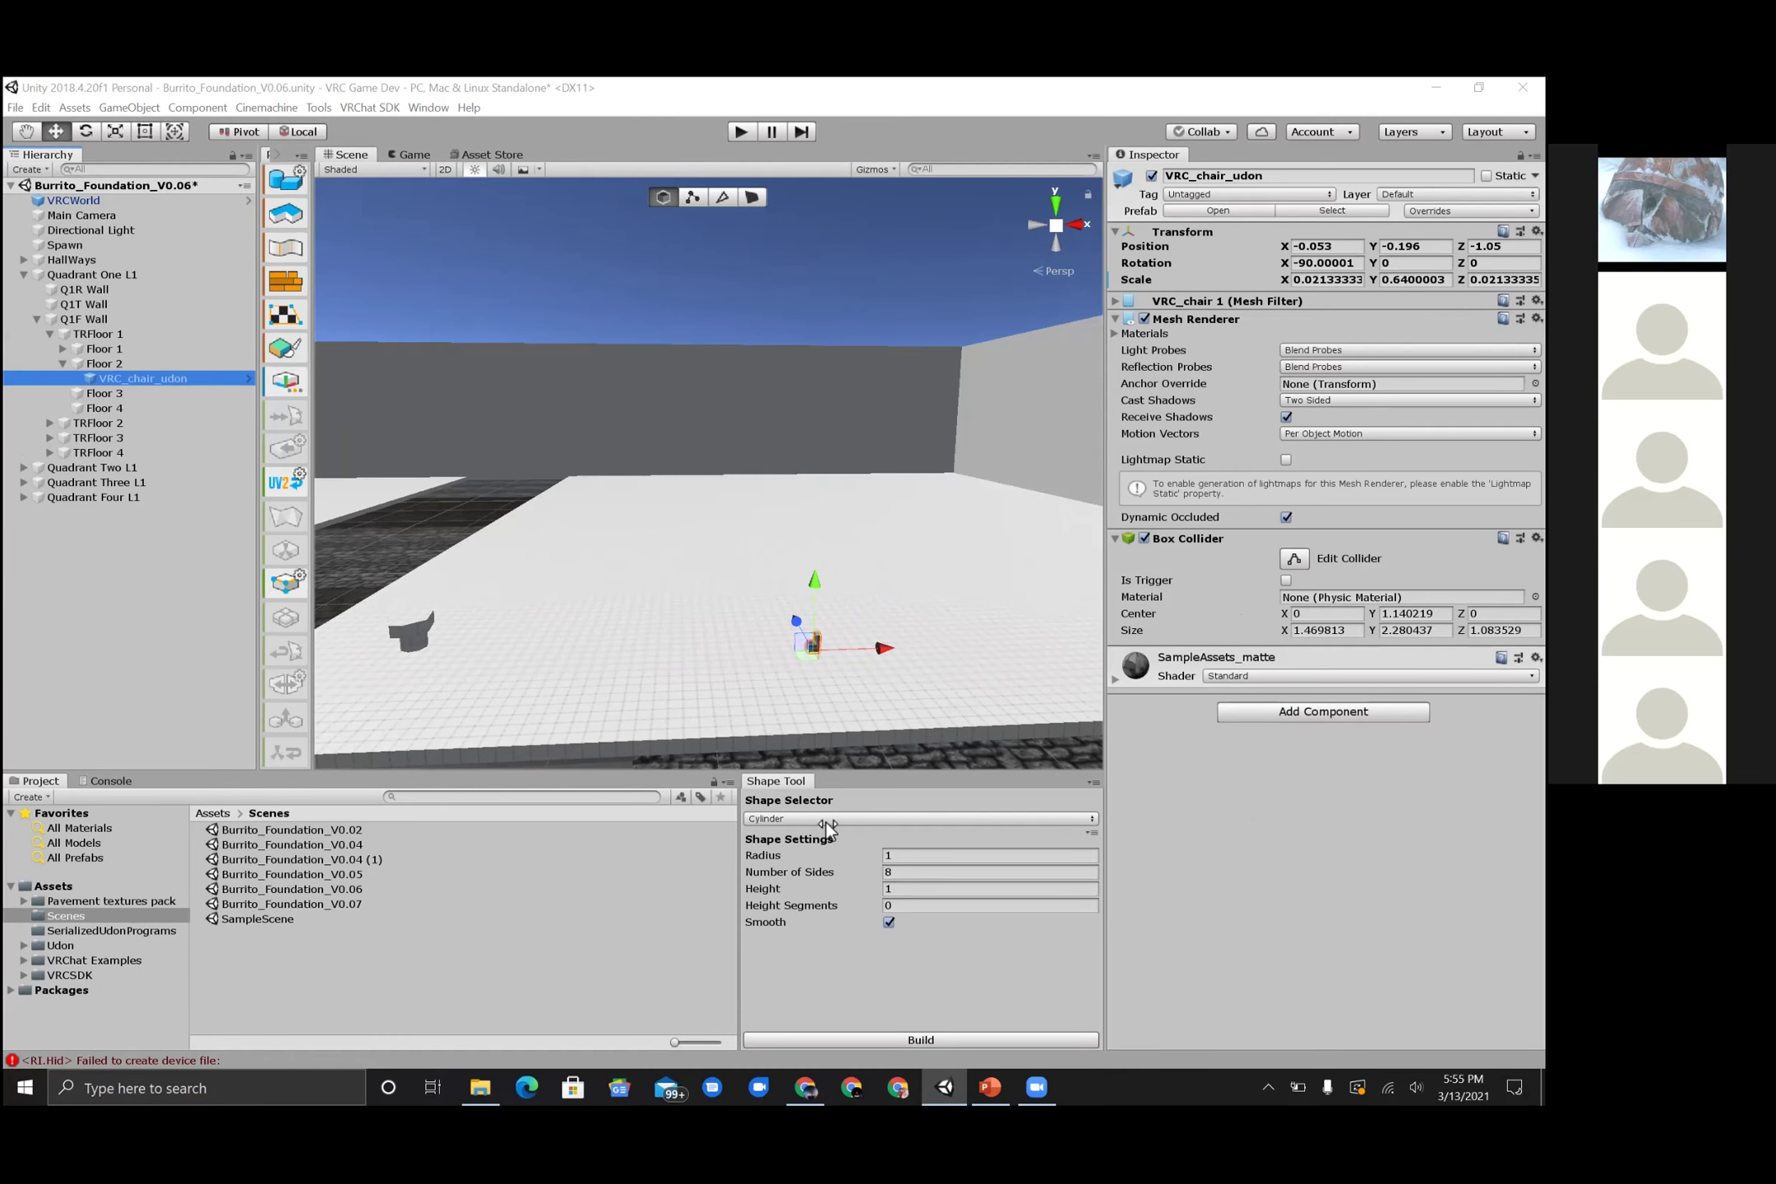
pyautogui.click(805, 1087)
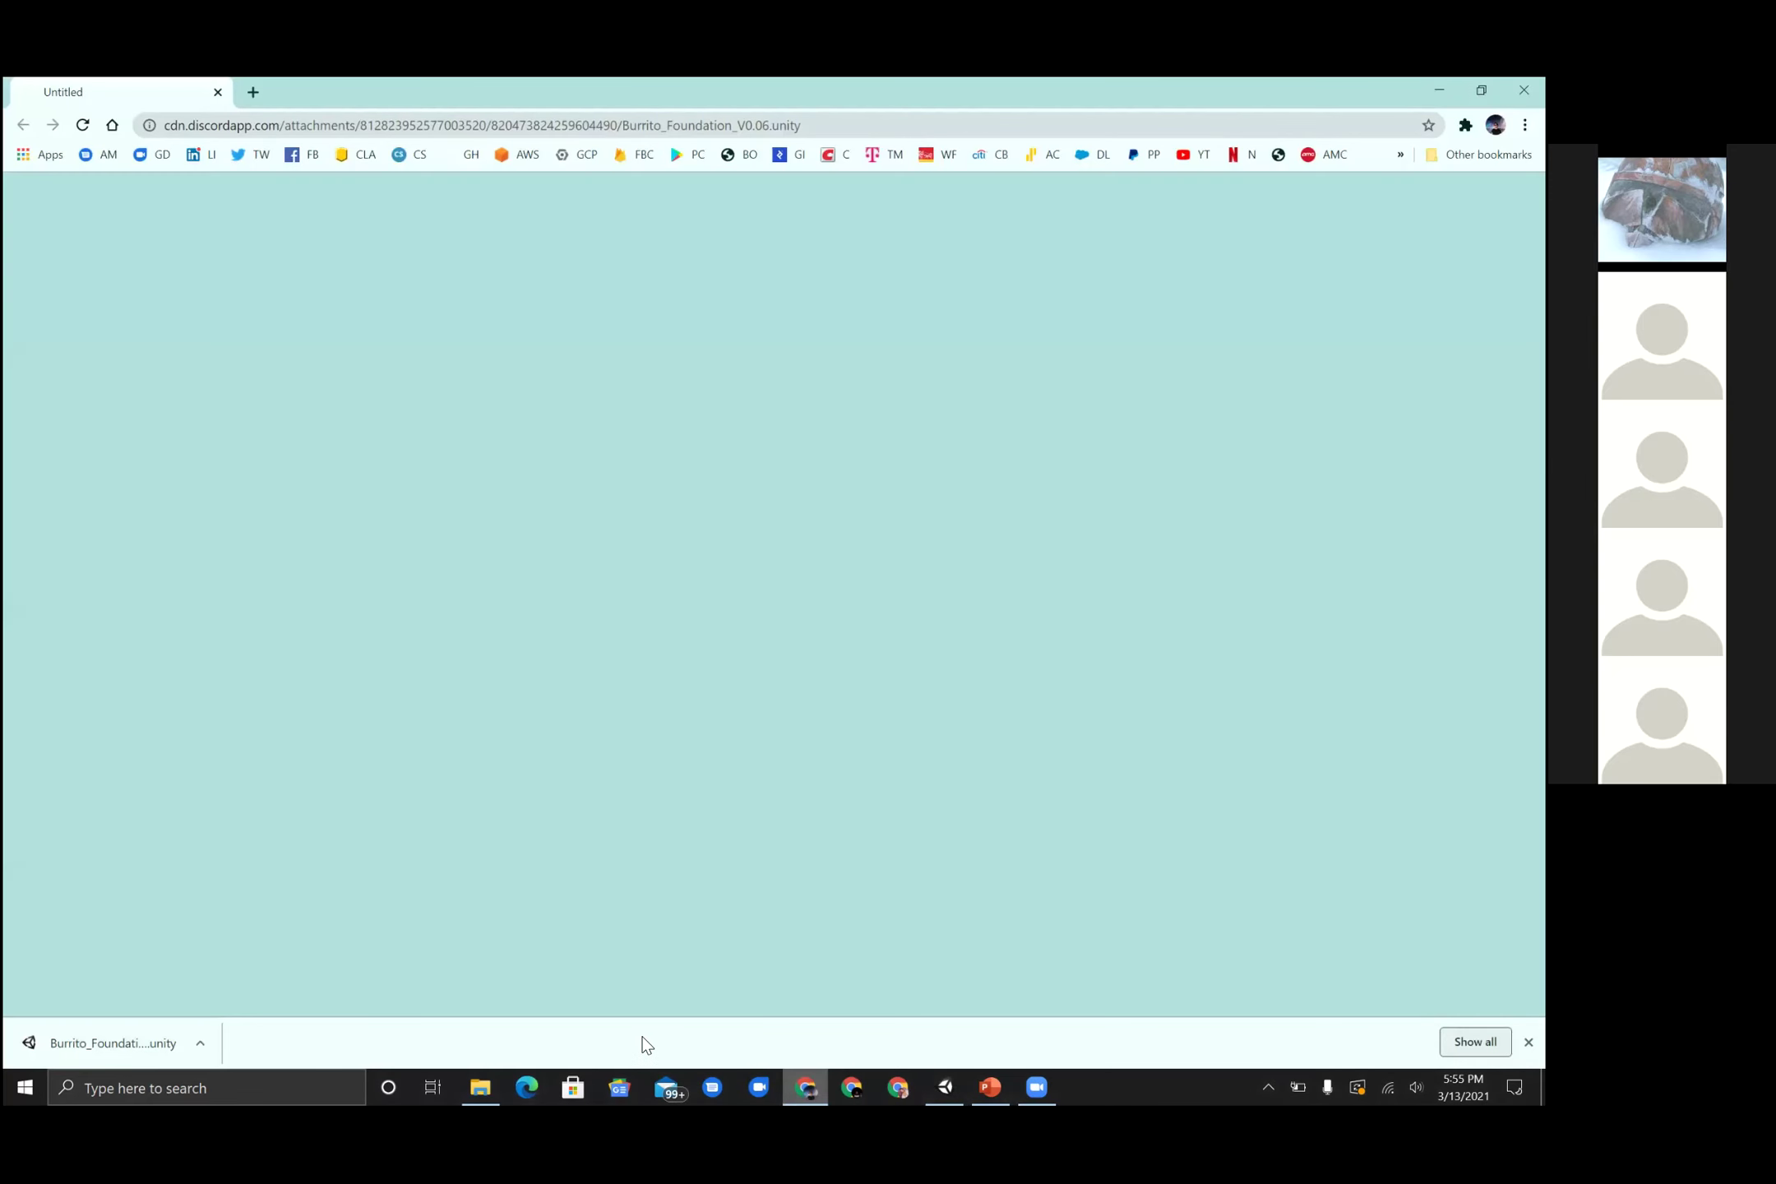
pyautogui.hotkey('alt', 'Tab')
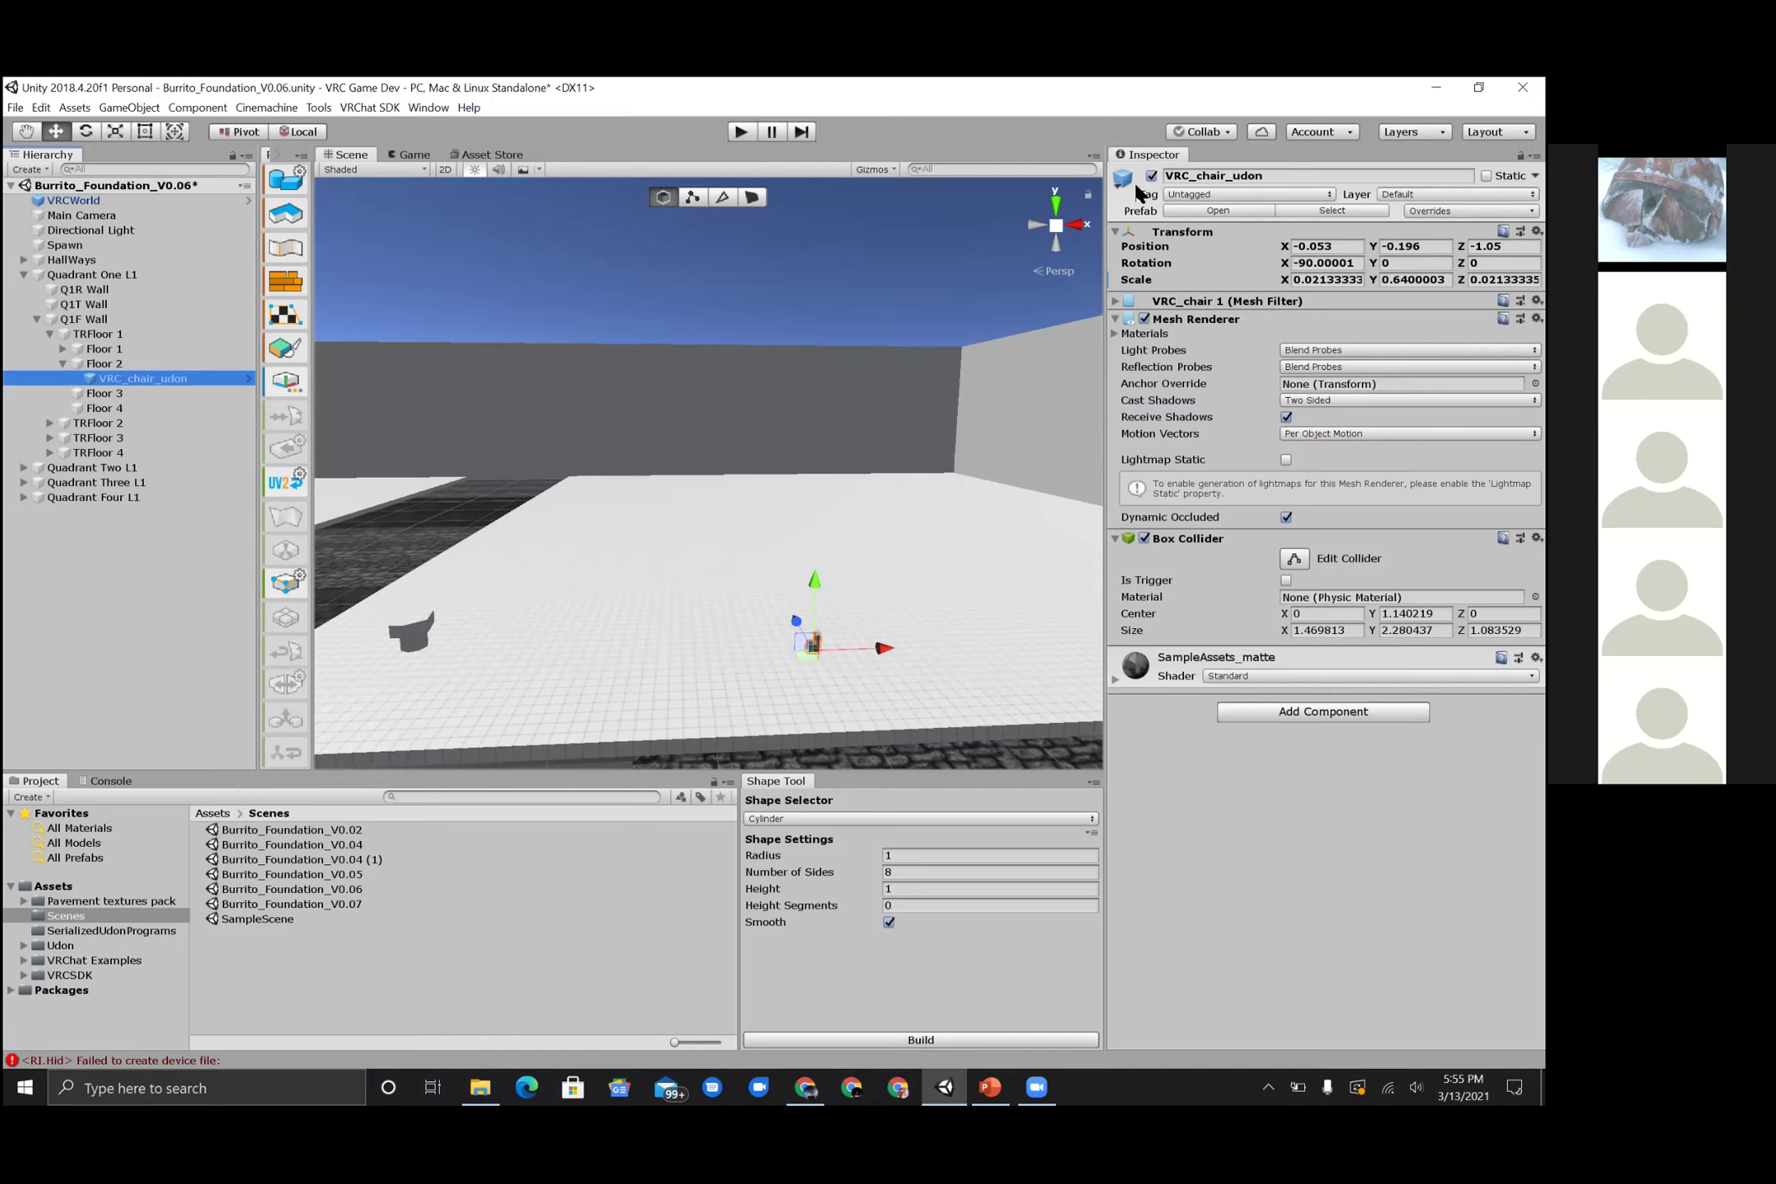
pyautogui.click(1197, 129)
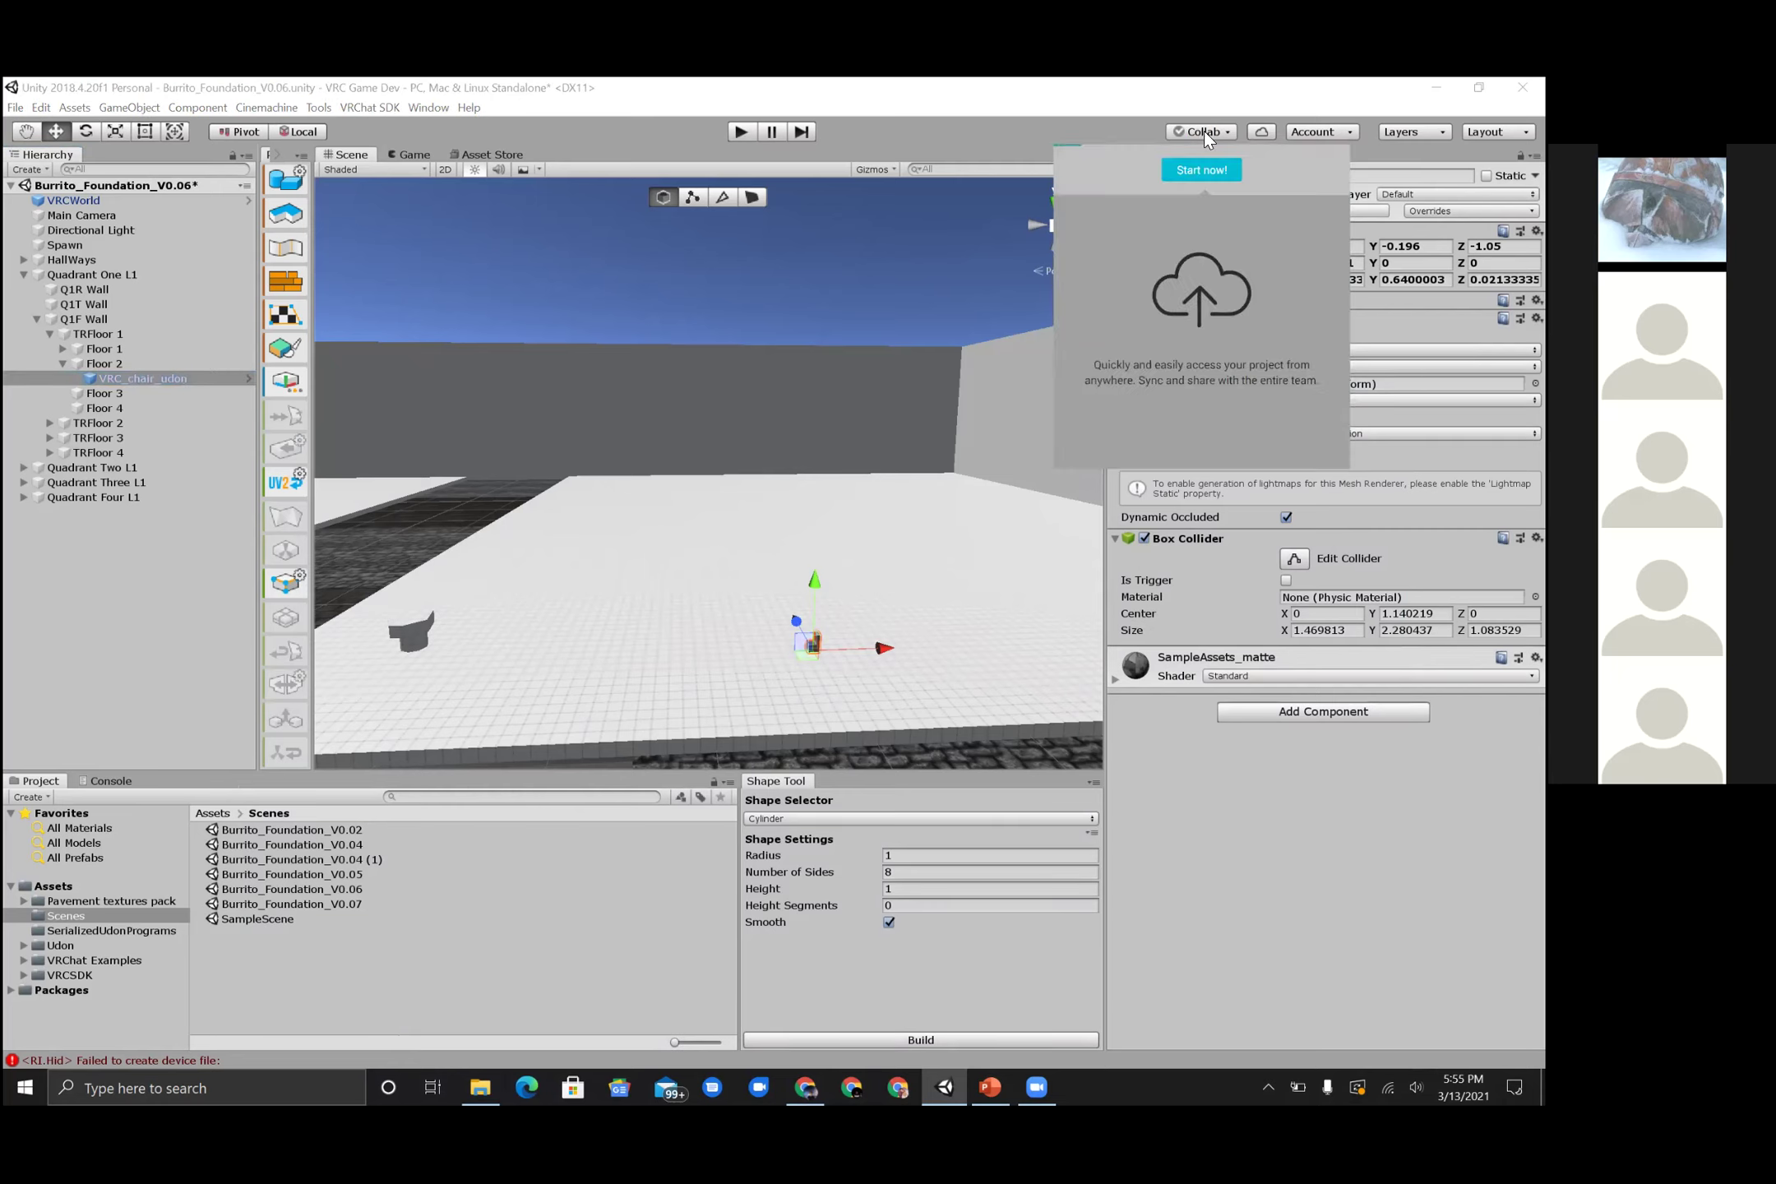
pyautogui.click(1142, 135)
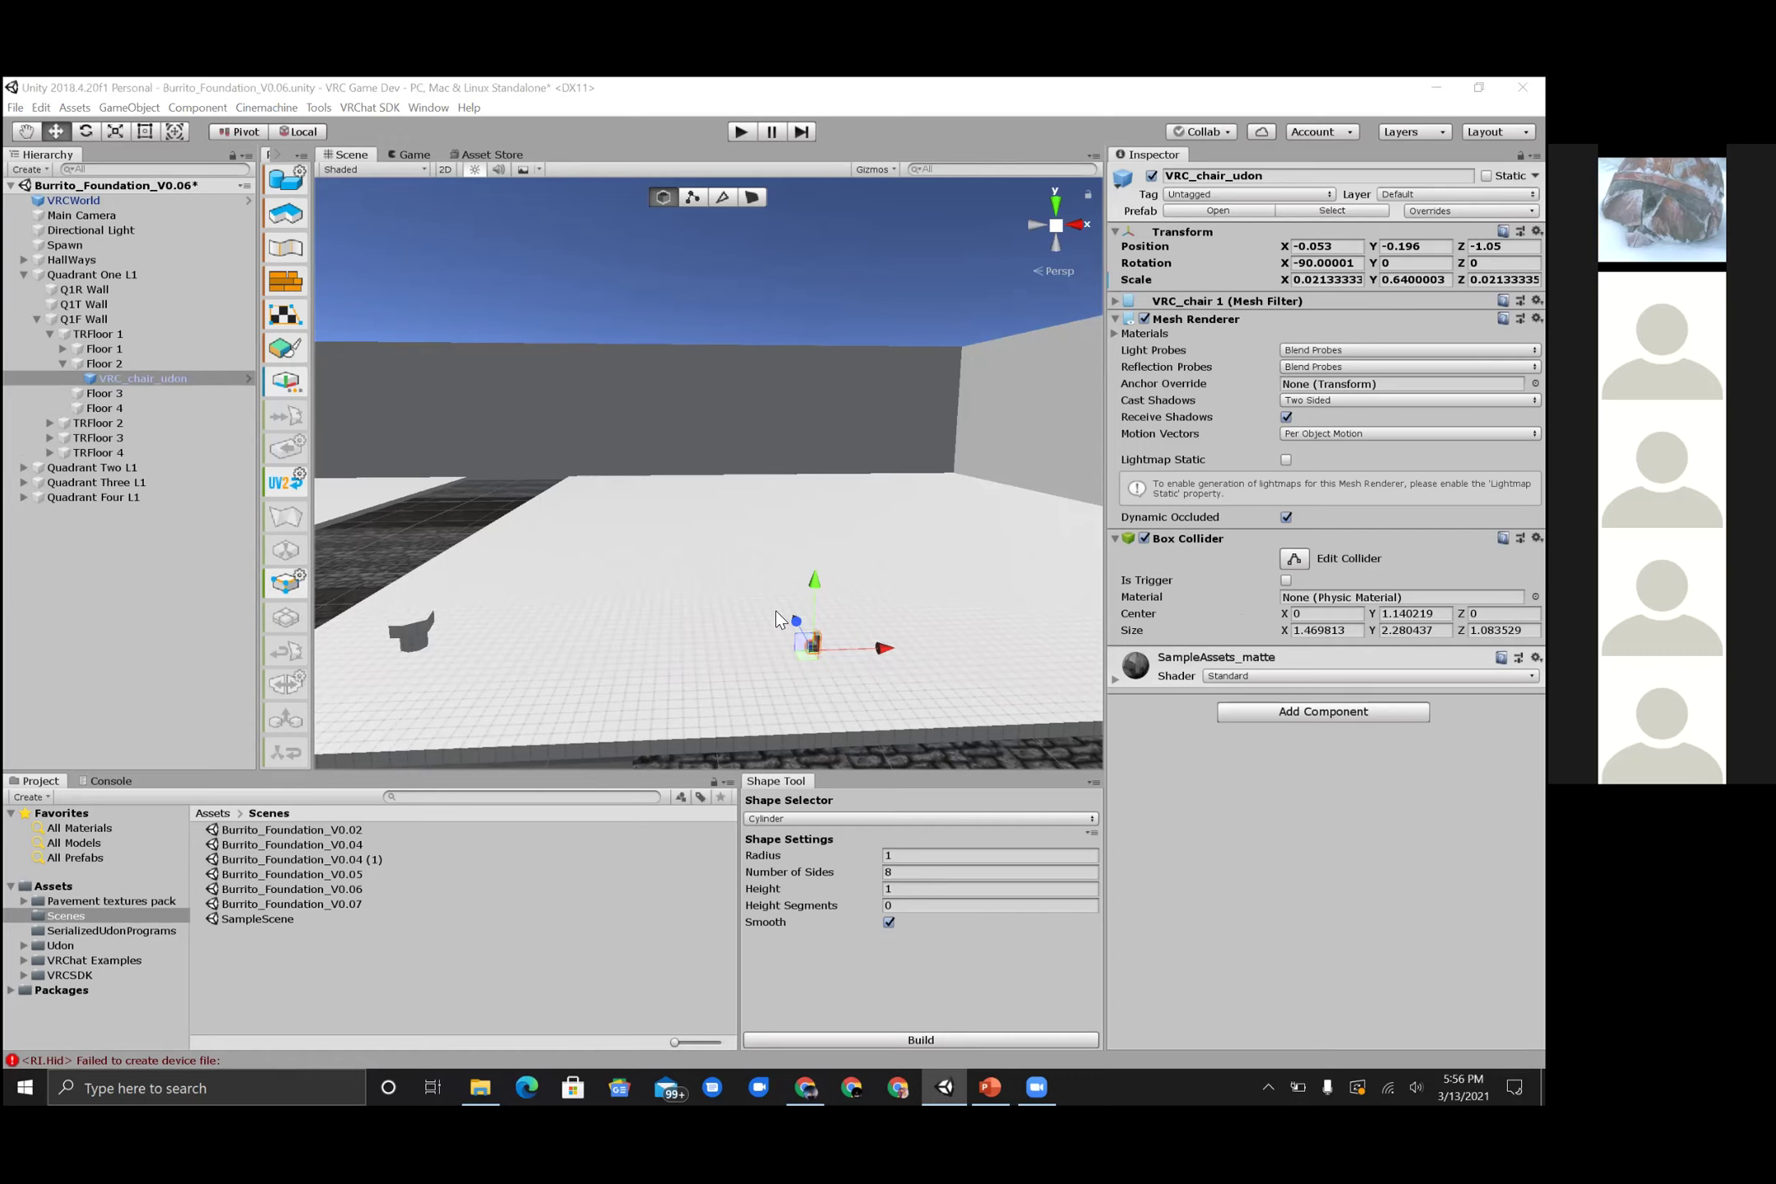
pyautogui.click(127, 643)
pyautogui.click(140, 378)
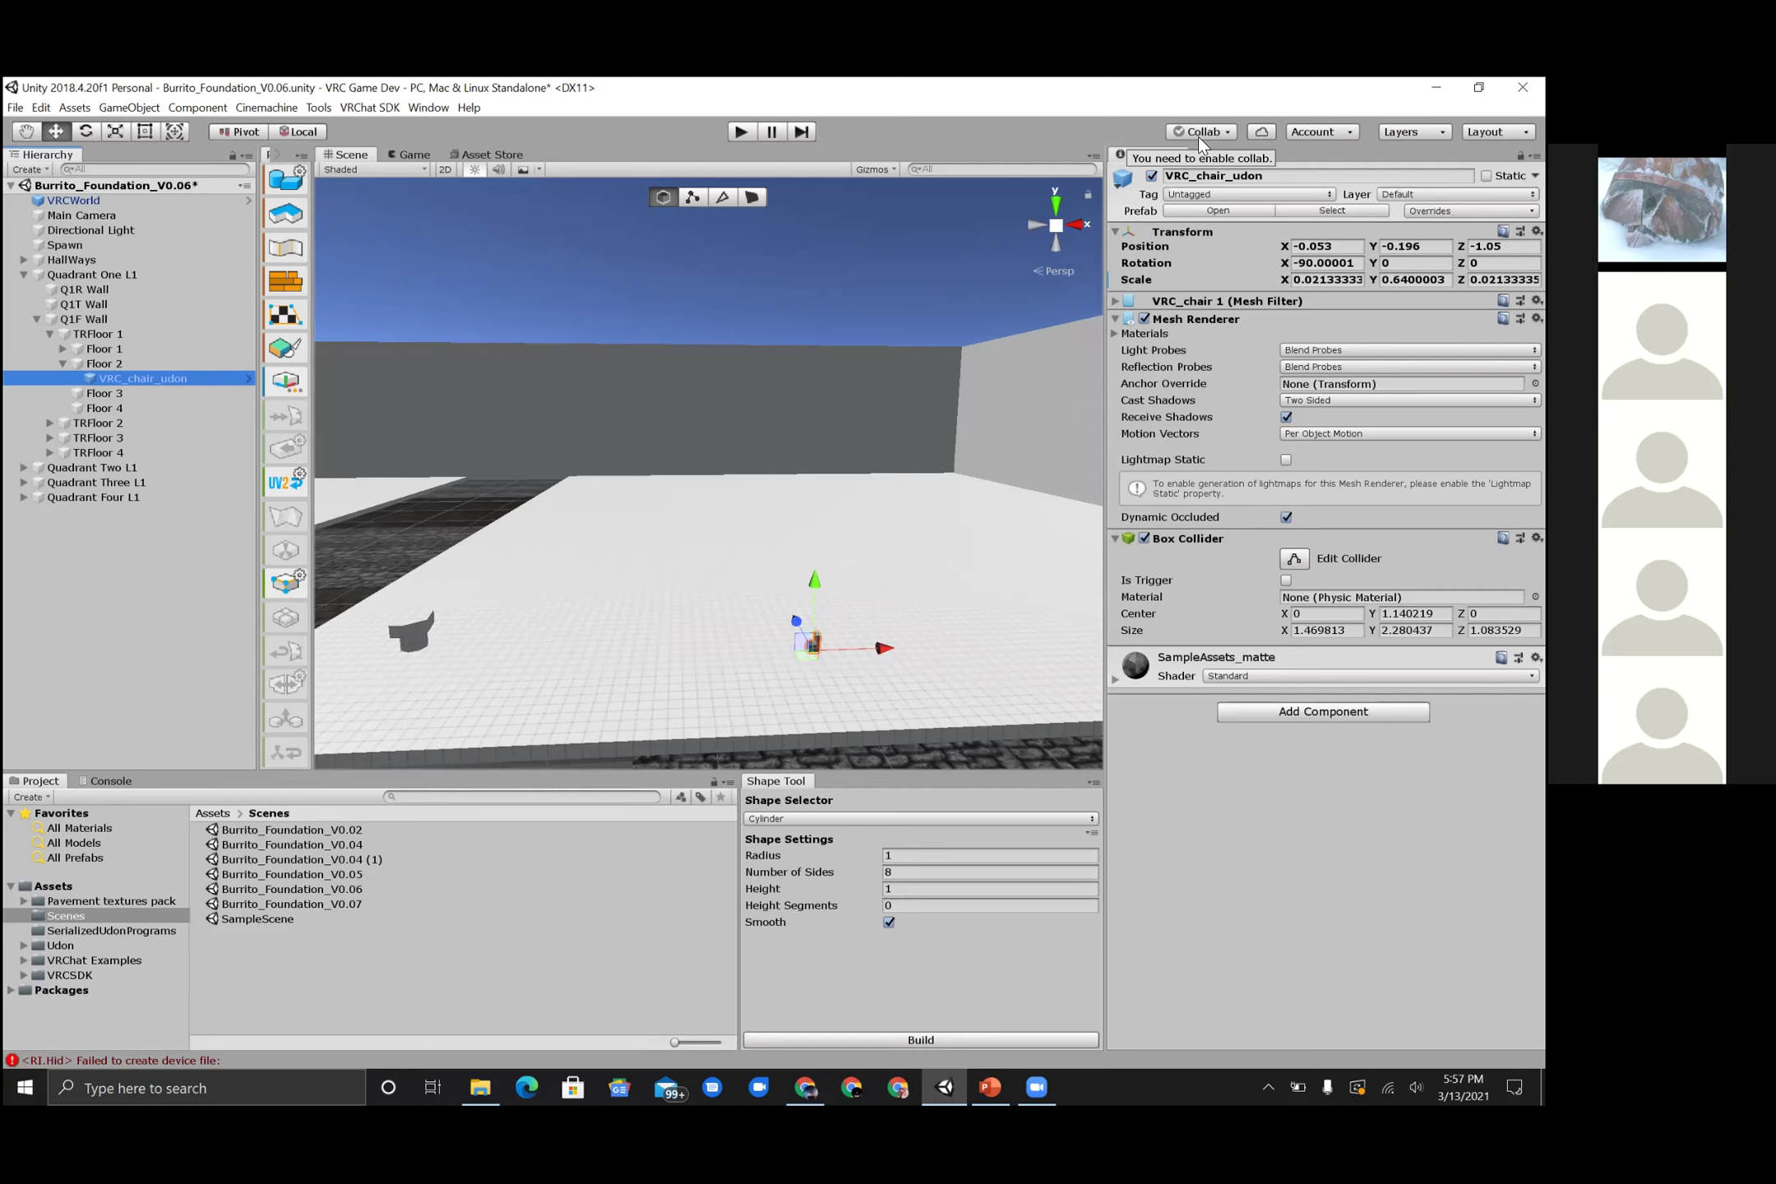
# - Widen the ProBuilder panel so its tool icons are arranged in two columns
pyautogui.click(259, 286)
pyautogui.moveTo(216, 298); pyautogui.dragTo(282, 295)
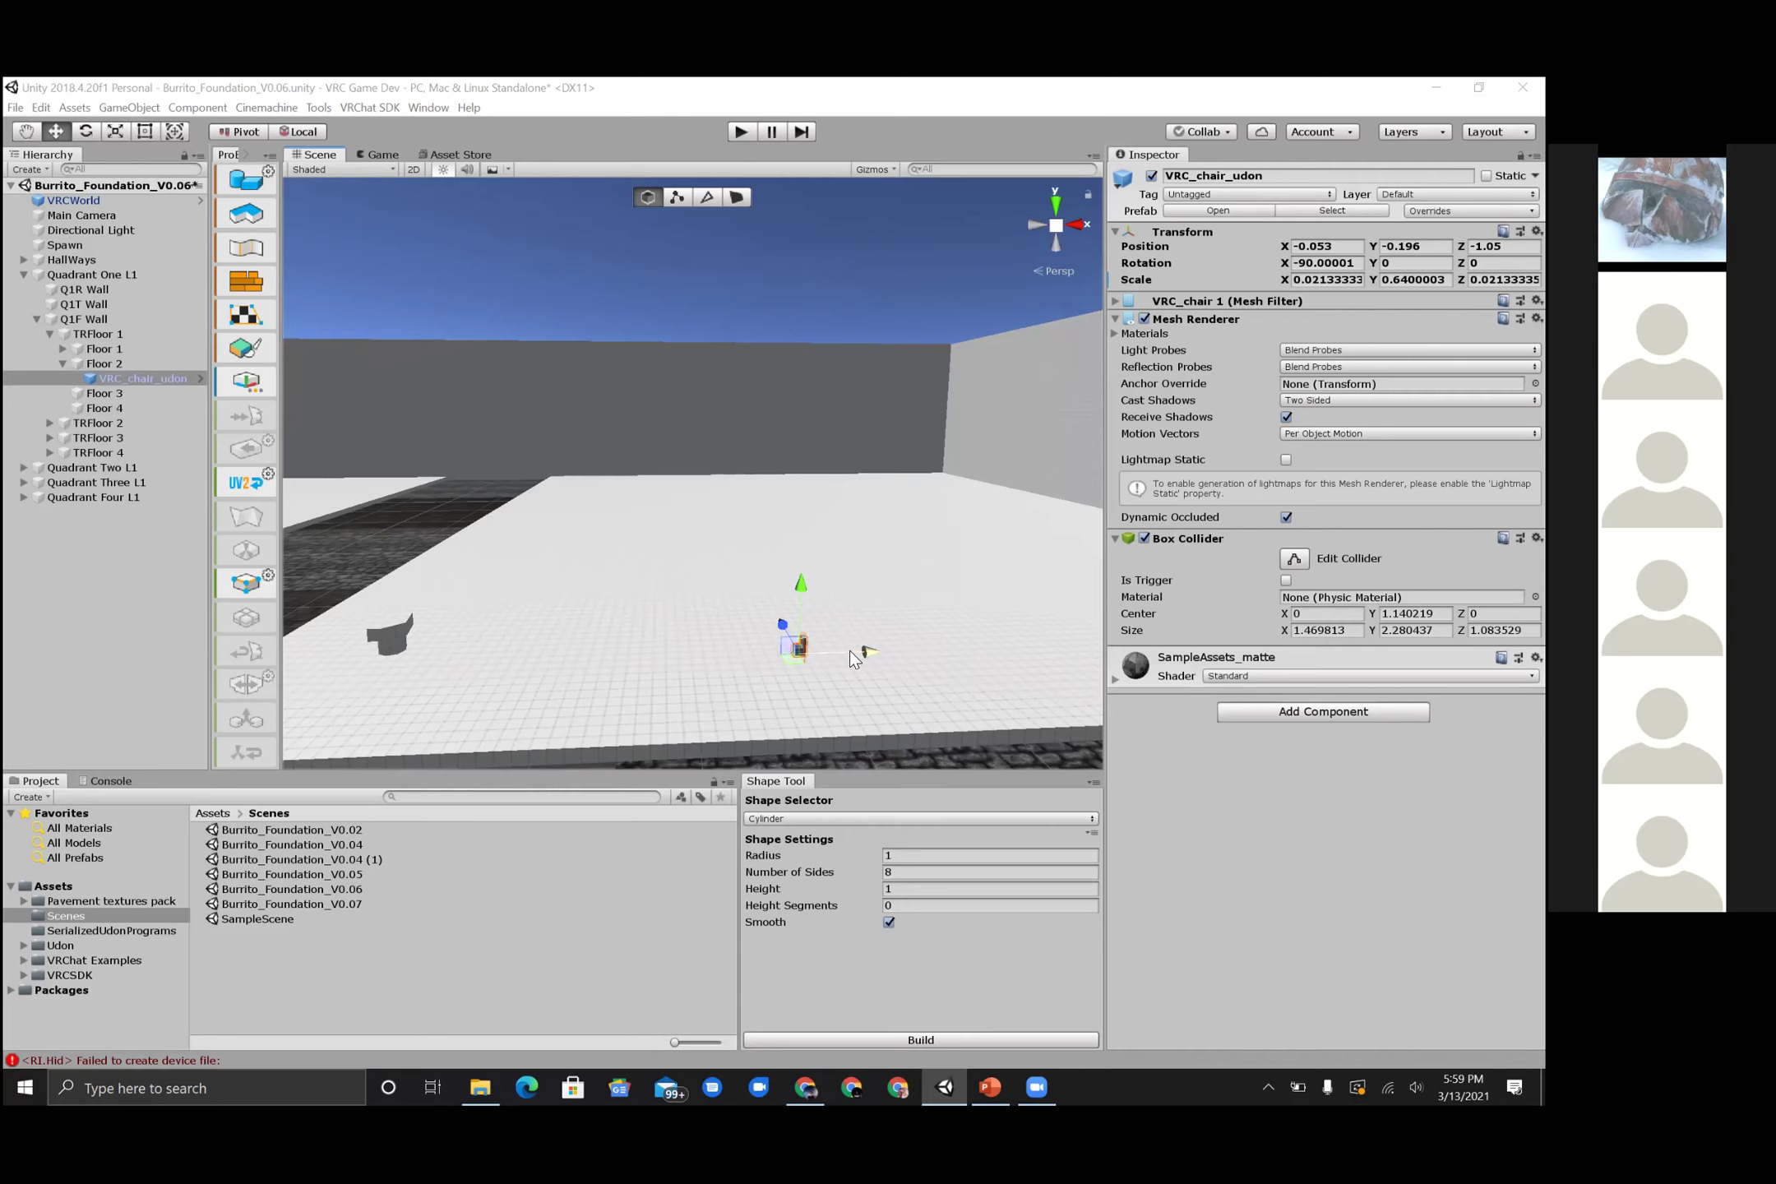
pyautogui.moveTo(284, 304); pyautogui.dragTo(325, 307)
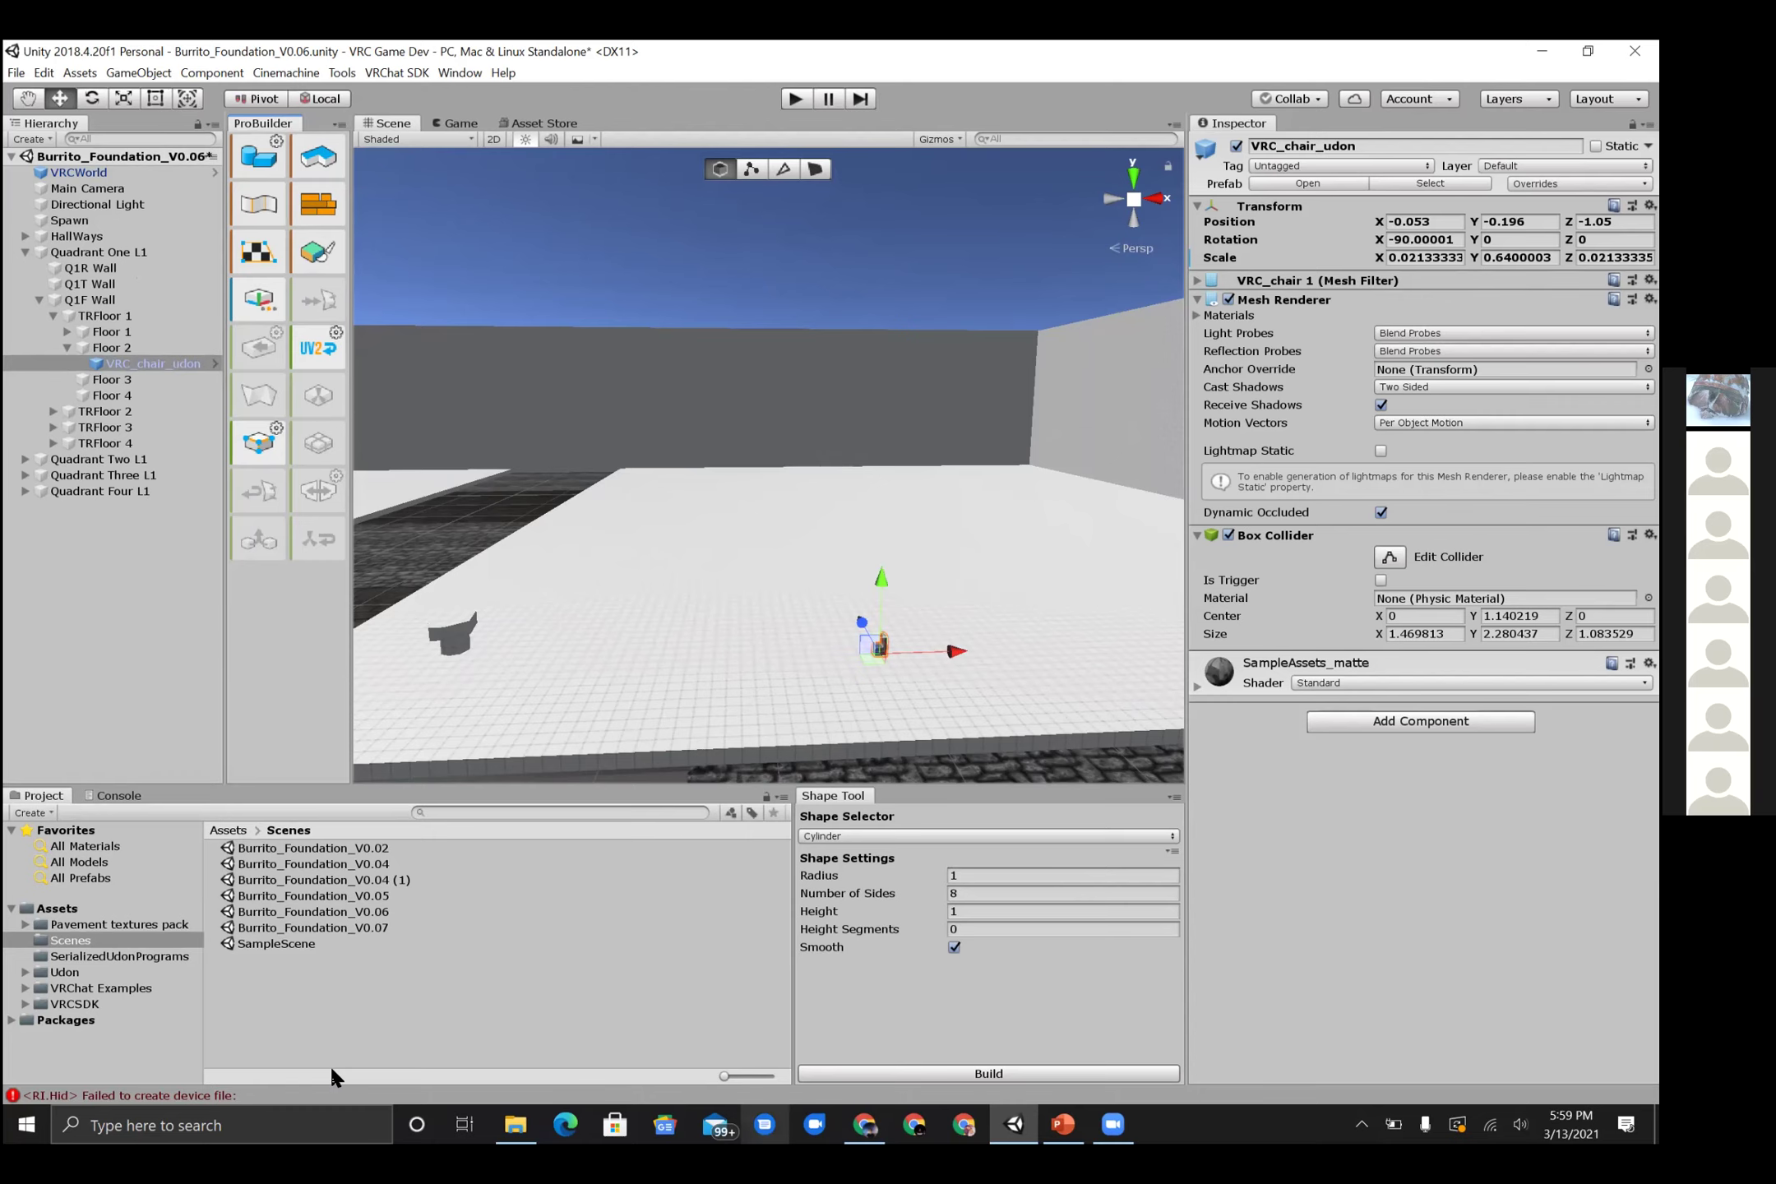
# - Apply the dark pavement 05 material from the Pavement textures pack to the Table on Floor 1
pyautogui.keyDown('alt'); pyautogui.moveTo(777, 767); pyautogui.dragTo(738, 734); pyautogui.keyUp('alt')
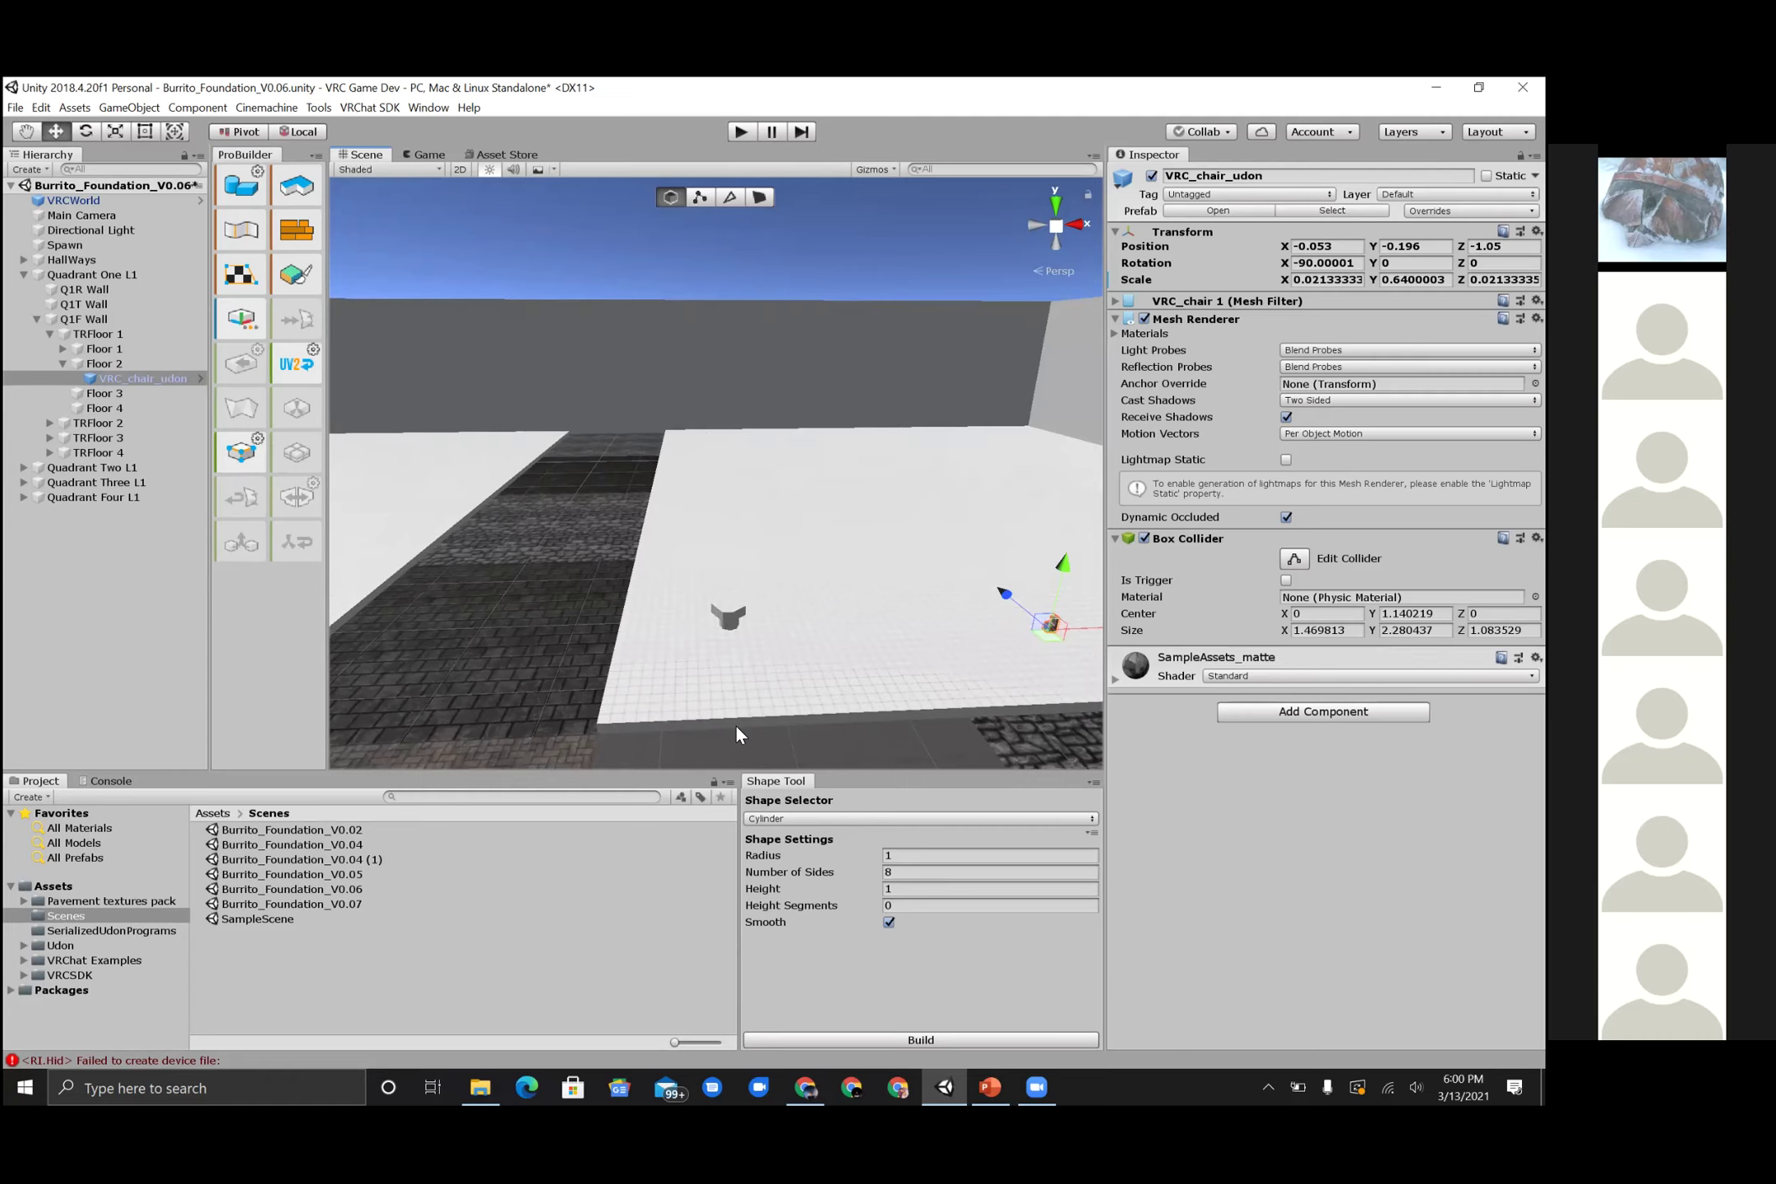
pyautogui.keyDown('alt'); pyautogui.moveTo(733, 662); pyautogui.dragTo(878, 699); pyautogui.keyUp('alt')
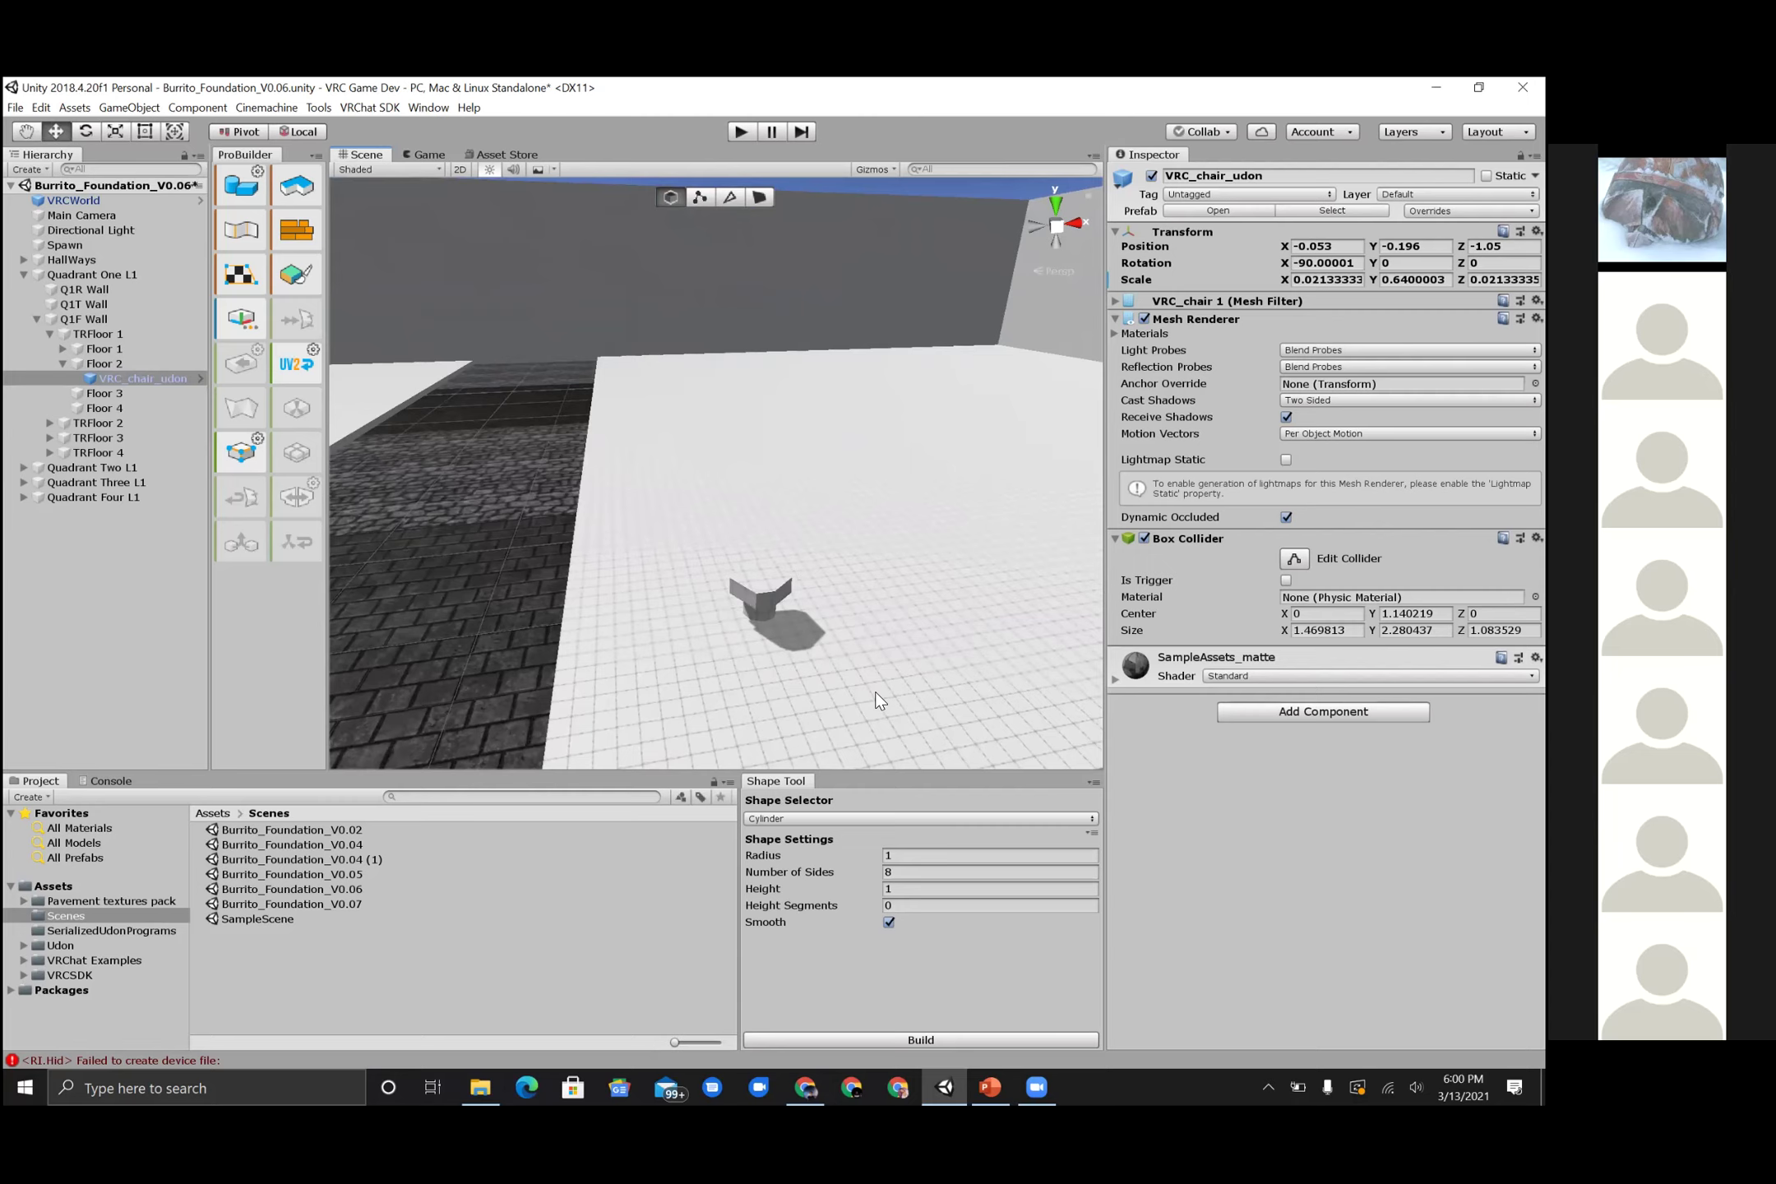
pyautogui.keyDown('alt'); pyautogui.moveTo(829, 674); pyautogui.dragTo(793, 678); pyautogui.keyUp('alt')
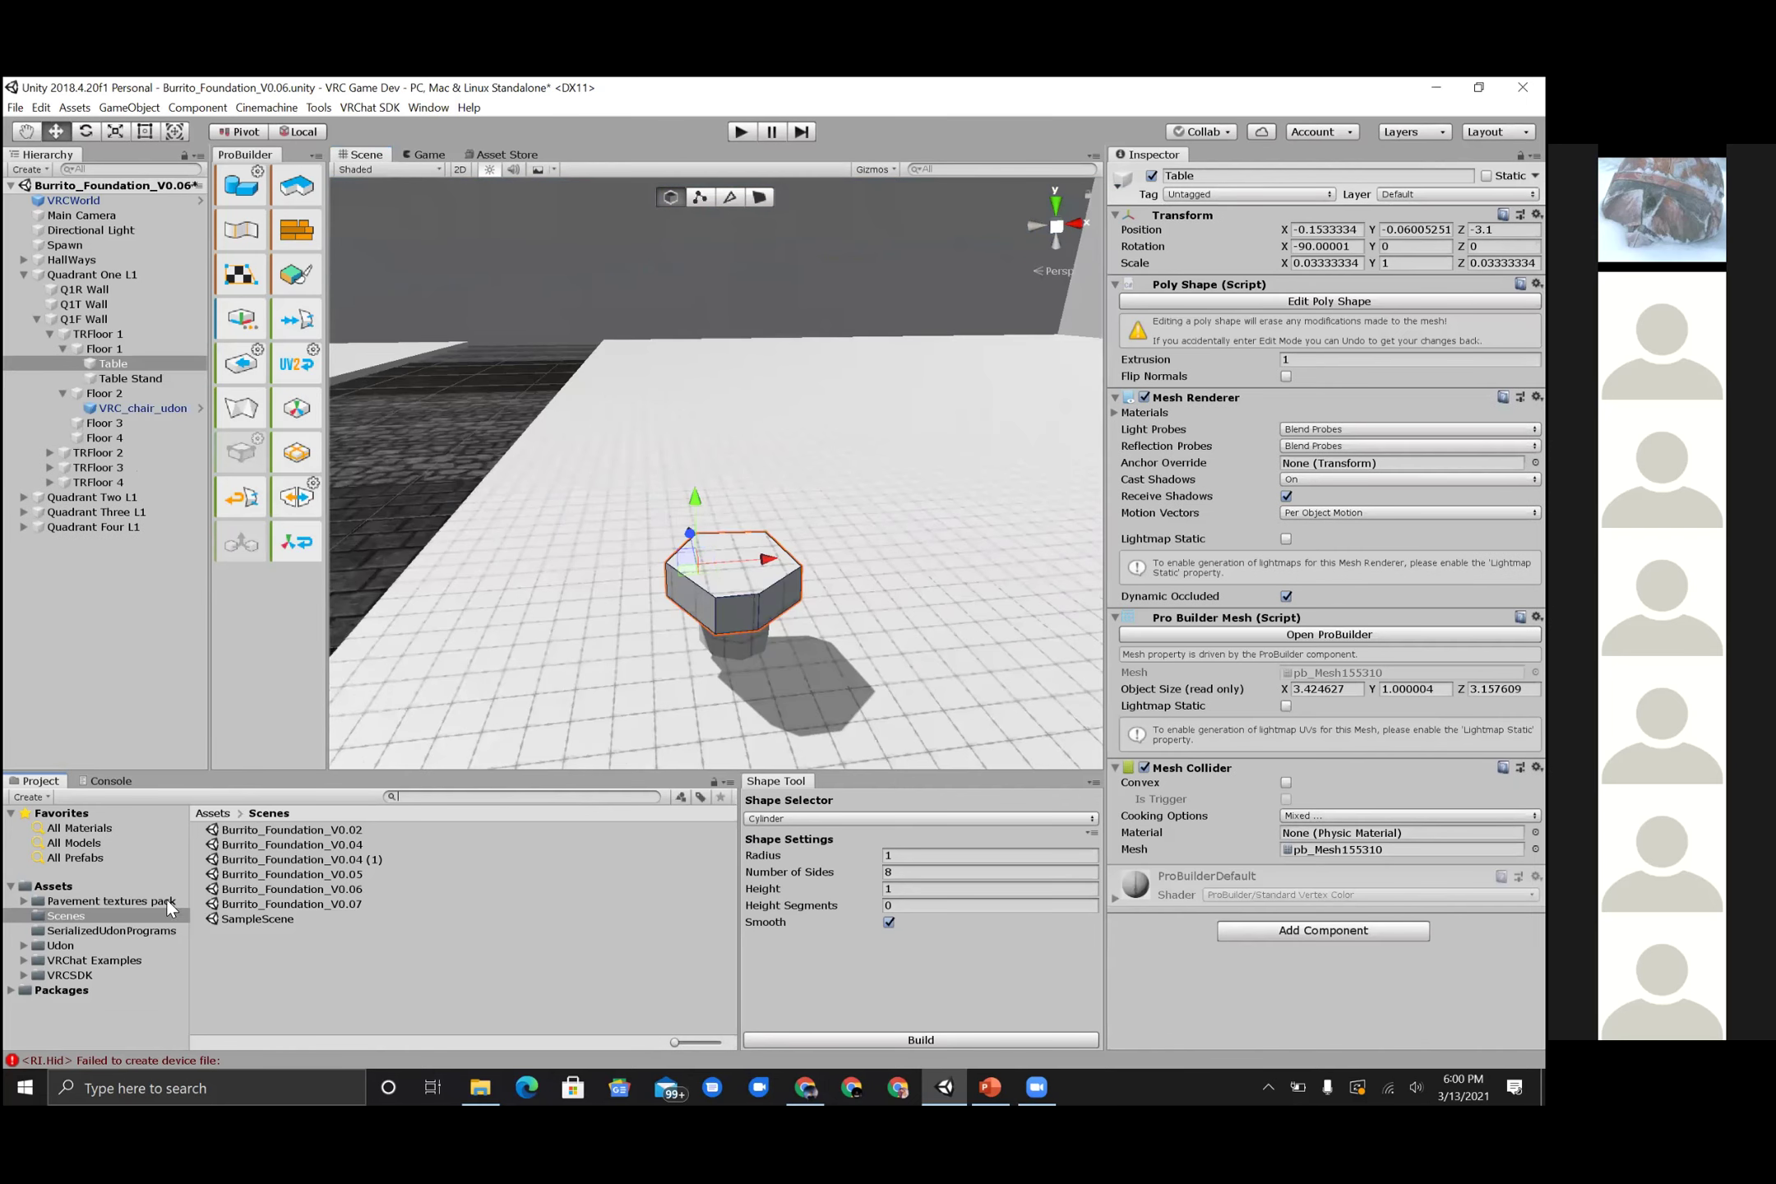
pyautogui.write('pay')
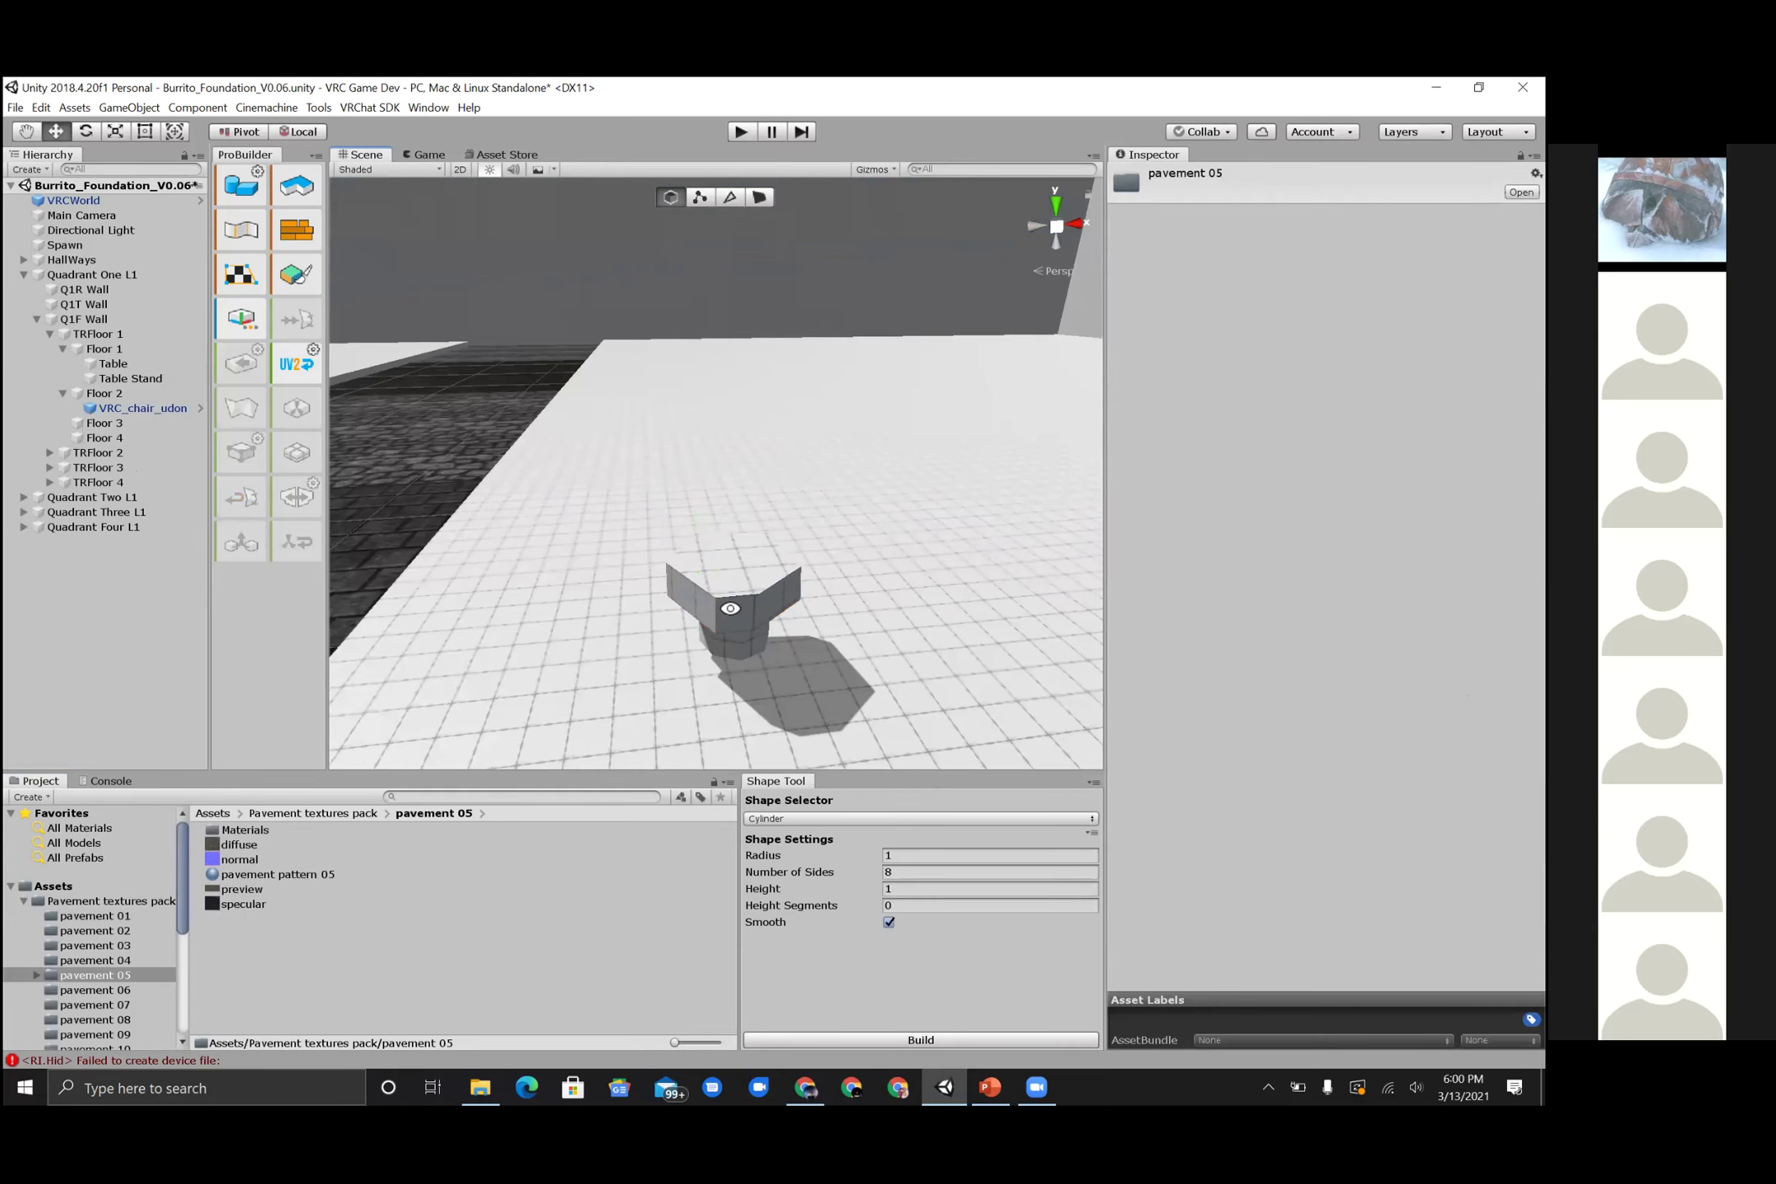
pyautogui.keyDown('alt'); pyautogui.moveTo(714, 607); pyautogui.dragTo(860, 638); pyautogui.keyUp('alt')
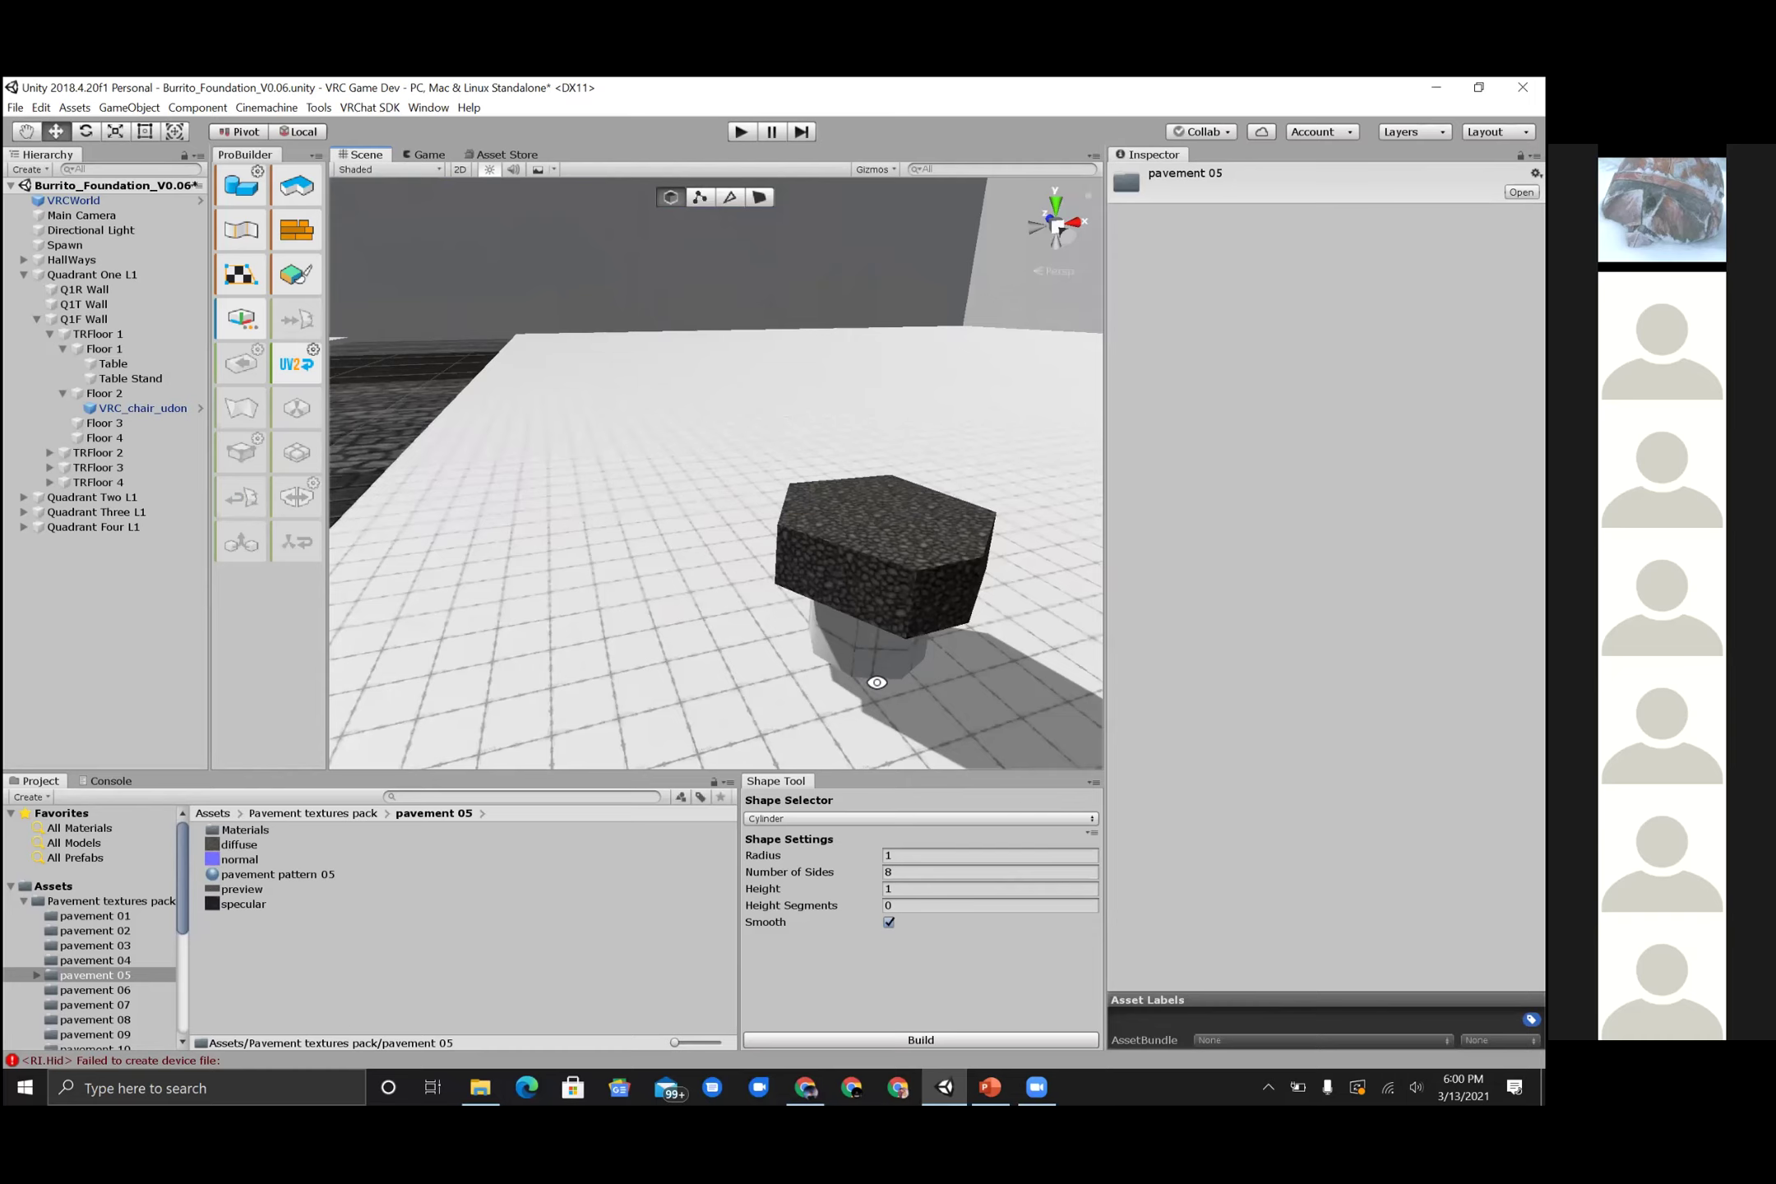
# - Apply a reddish pavement material to the Table Stand beneath the table on Floor 1
pyautogui.keyDown('alt'); pyautogui.moveTo(935, 669); pyautogui.dragTo(872, 680); pyautogui.keyUp('alt')
pyautogui.scroll(1, 872, 680)
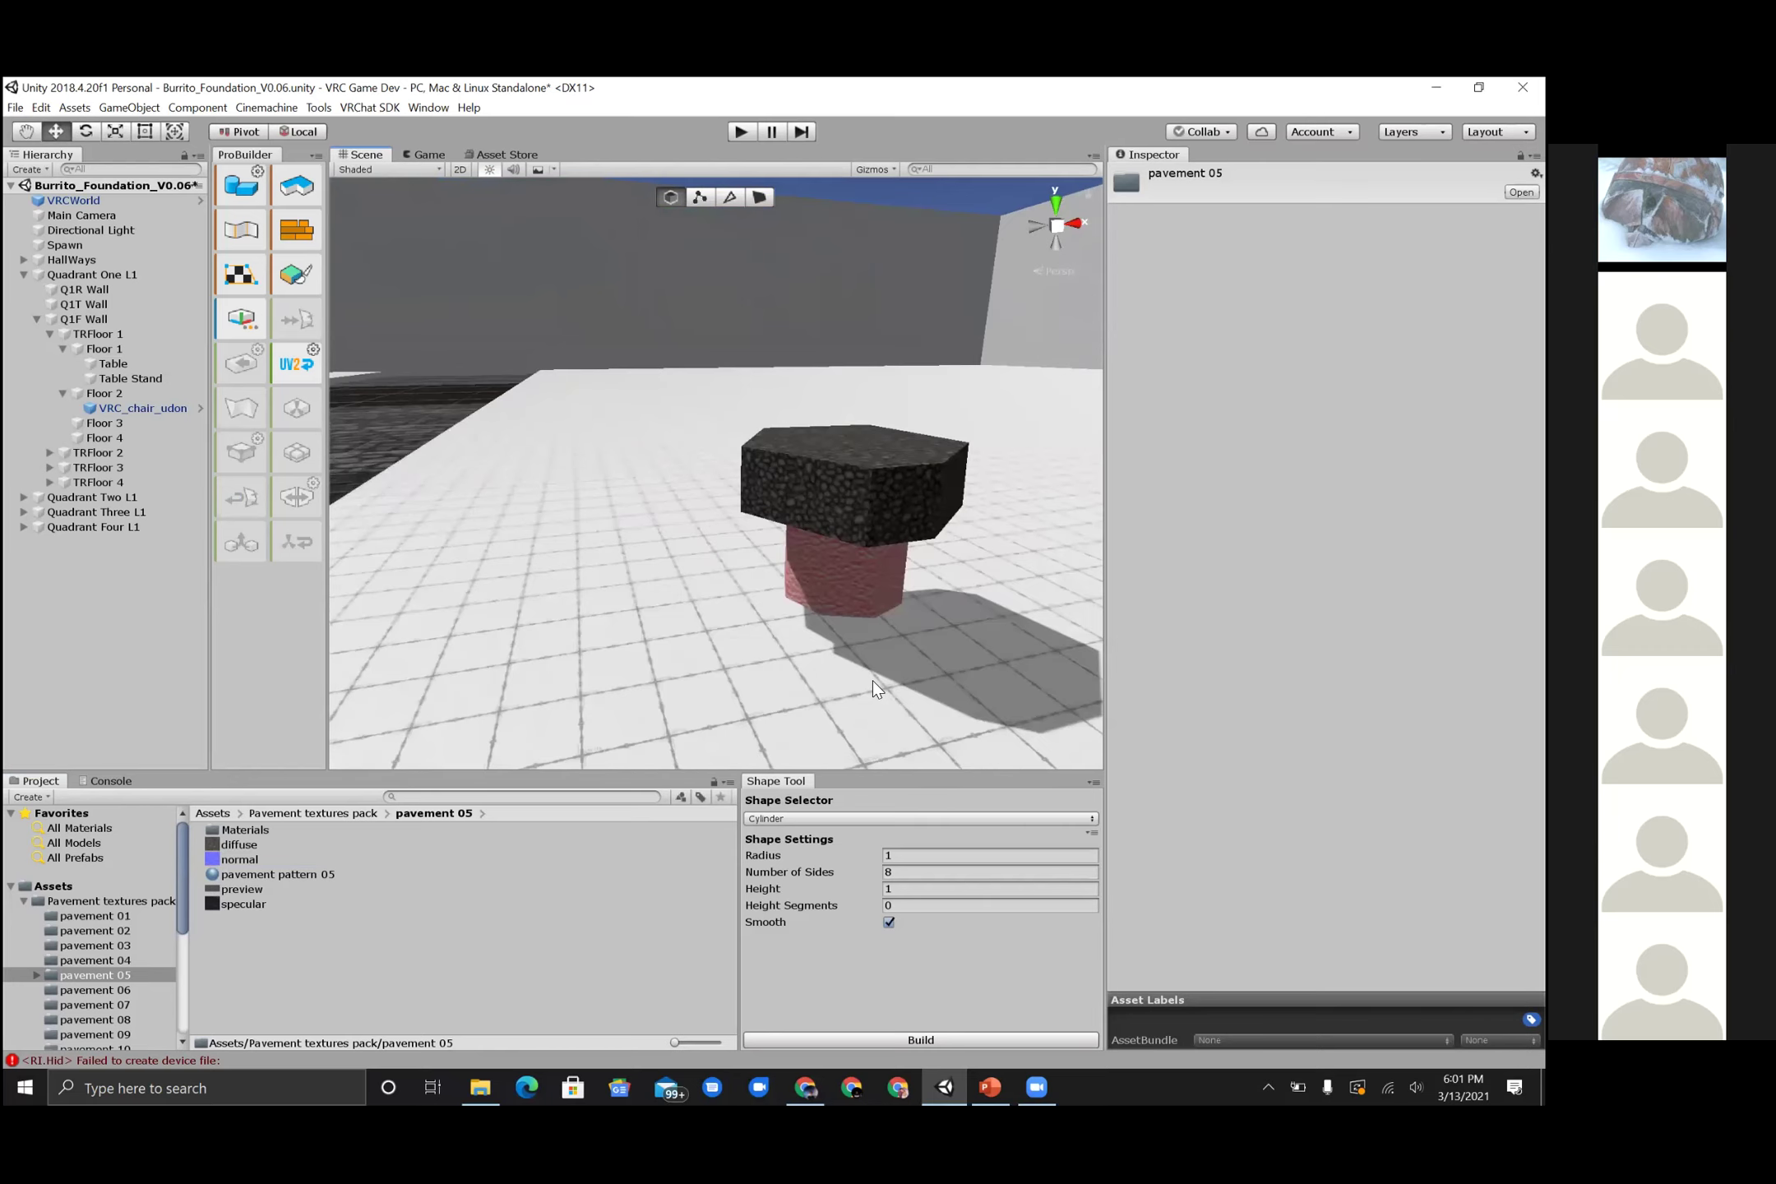
pyautogui.keyDown('alt'); pyautogui.moveTo(814, 684); pyautogui.dragTo(779, 633); pyautogui.keyUp('alt')
pyautogui.moveTo(780, 632); pyautogui.dragTo(814, 737, button='right')
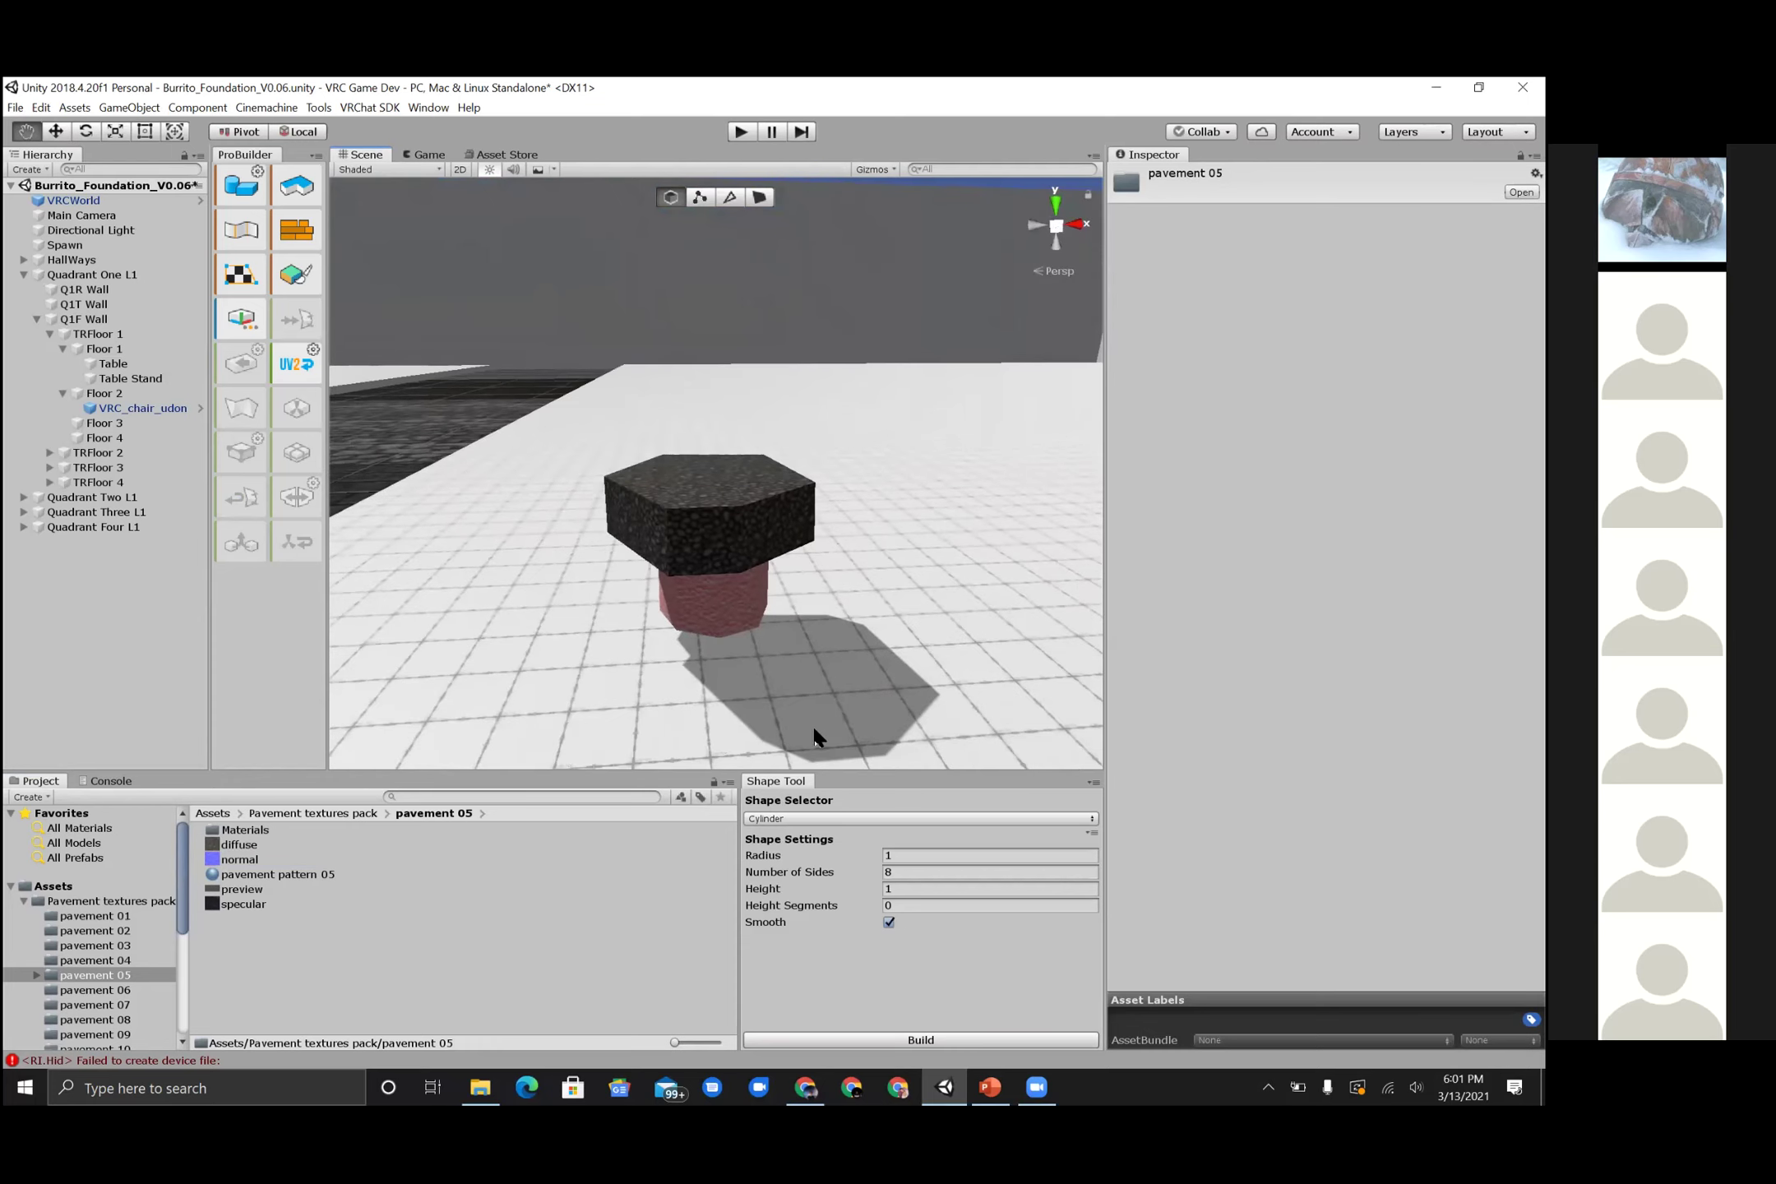
pyautogui.scroll(-5, 806, 735)
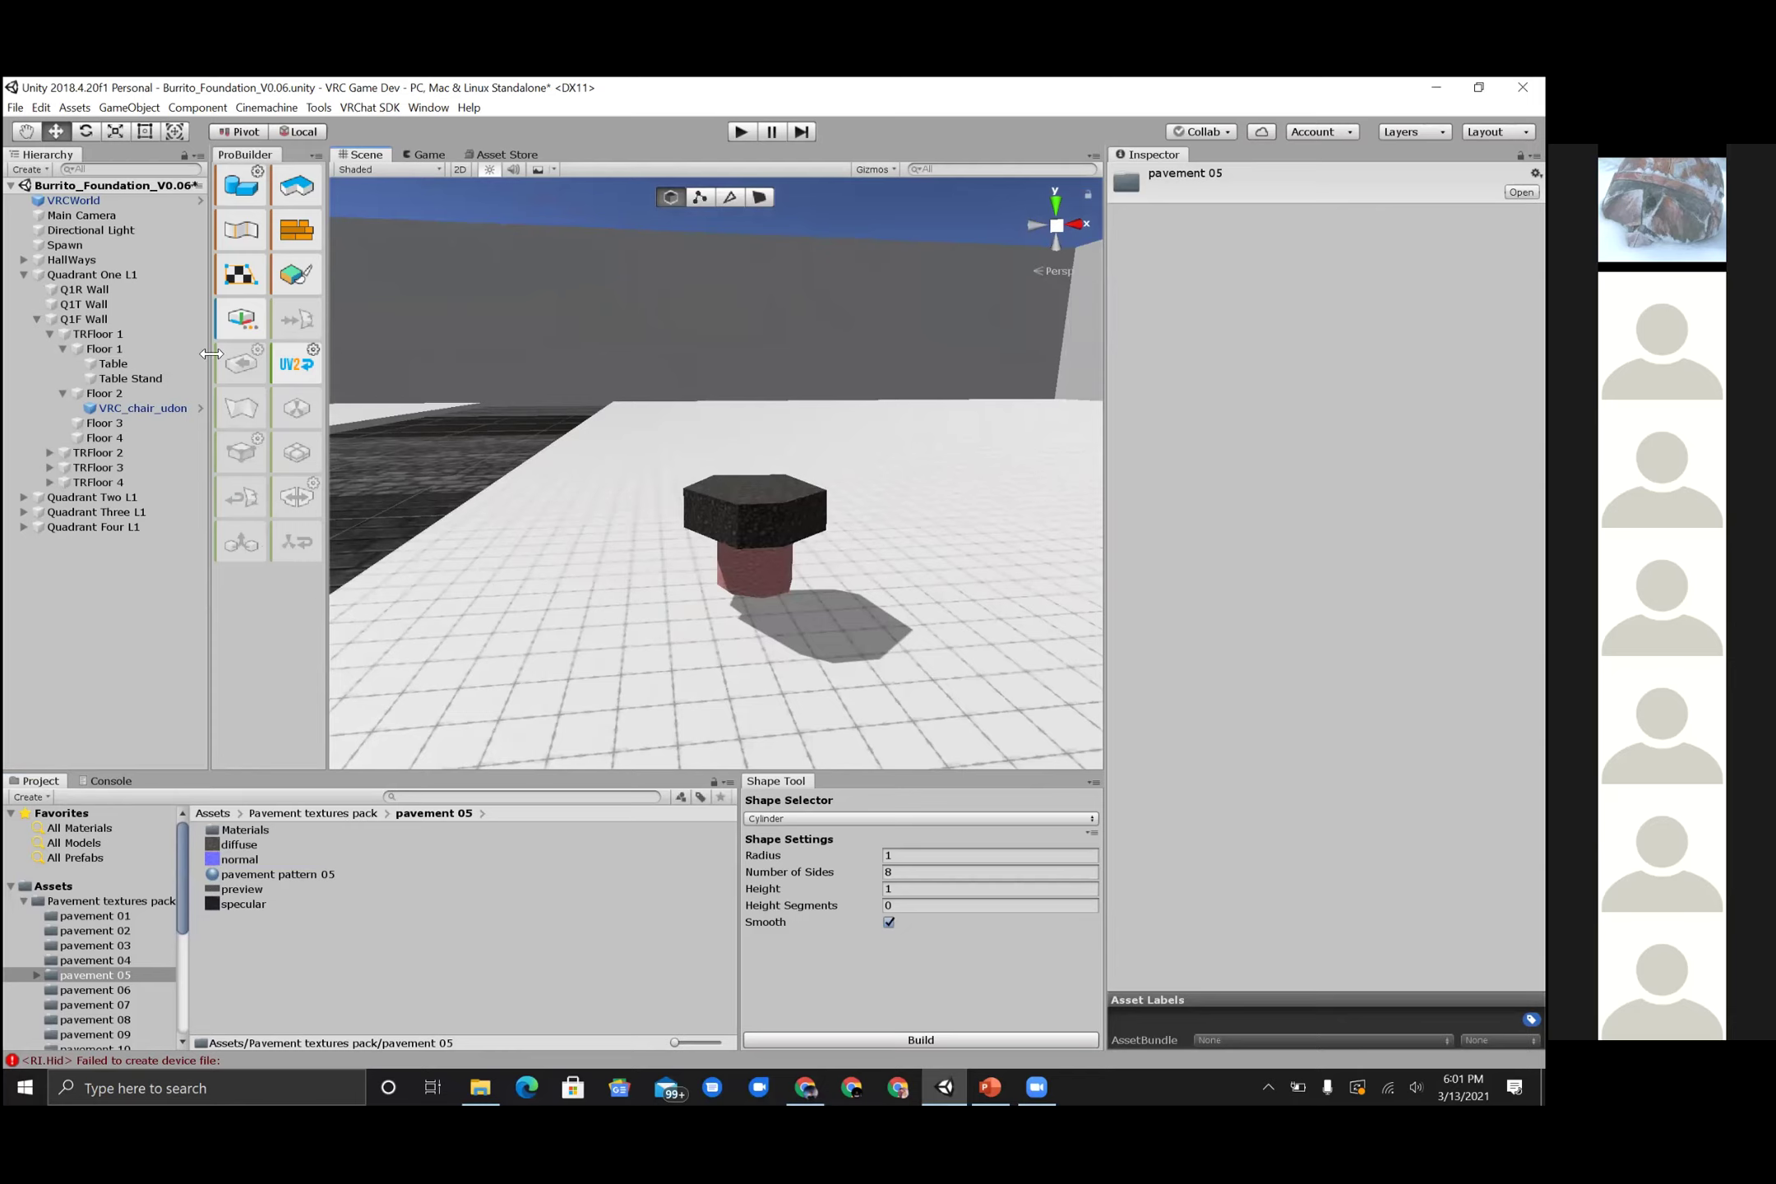
# - Look up the ProBuilder package in the Package Manager and close the package list again
pyautogui.rightClick(254, 154)
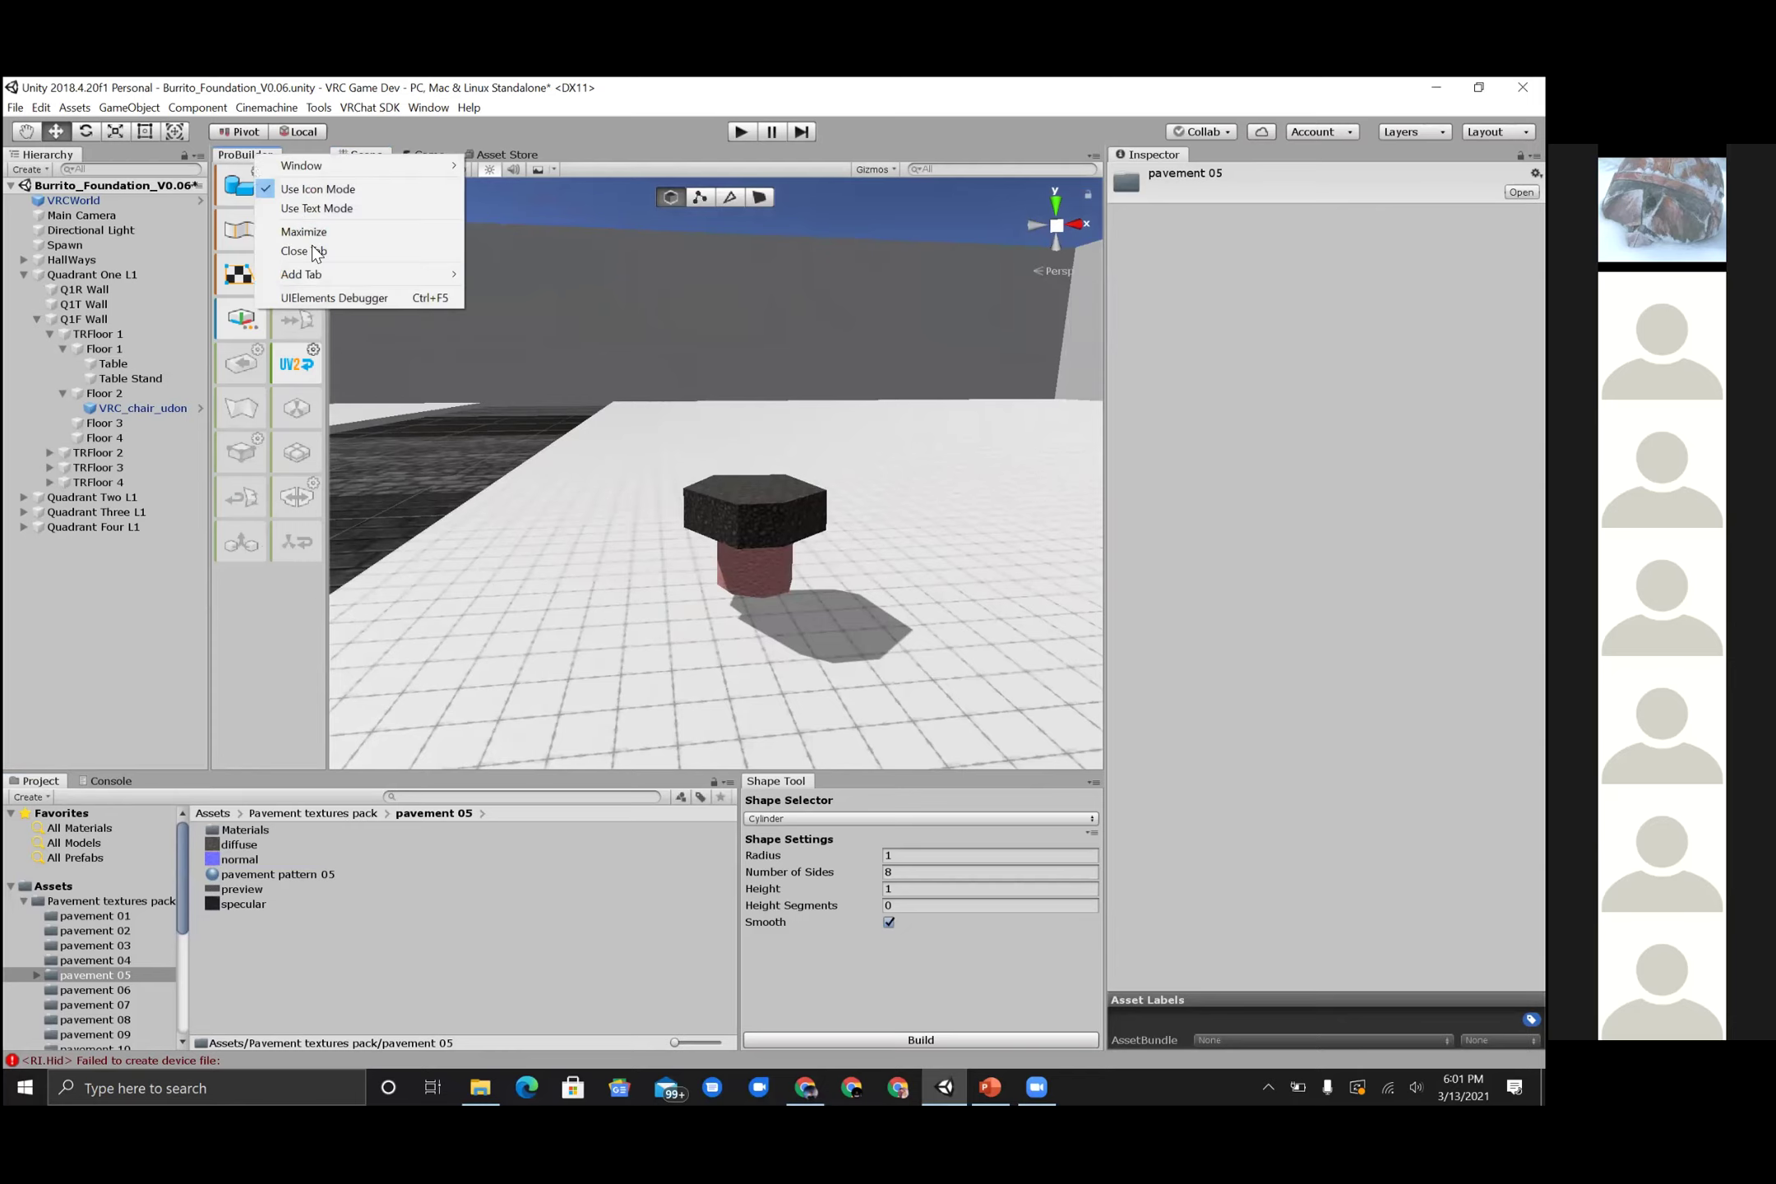
pyautogui.click(389, 144)
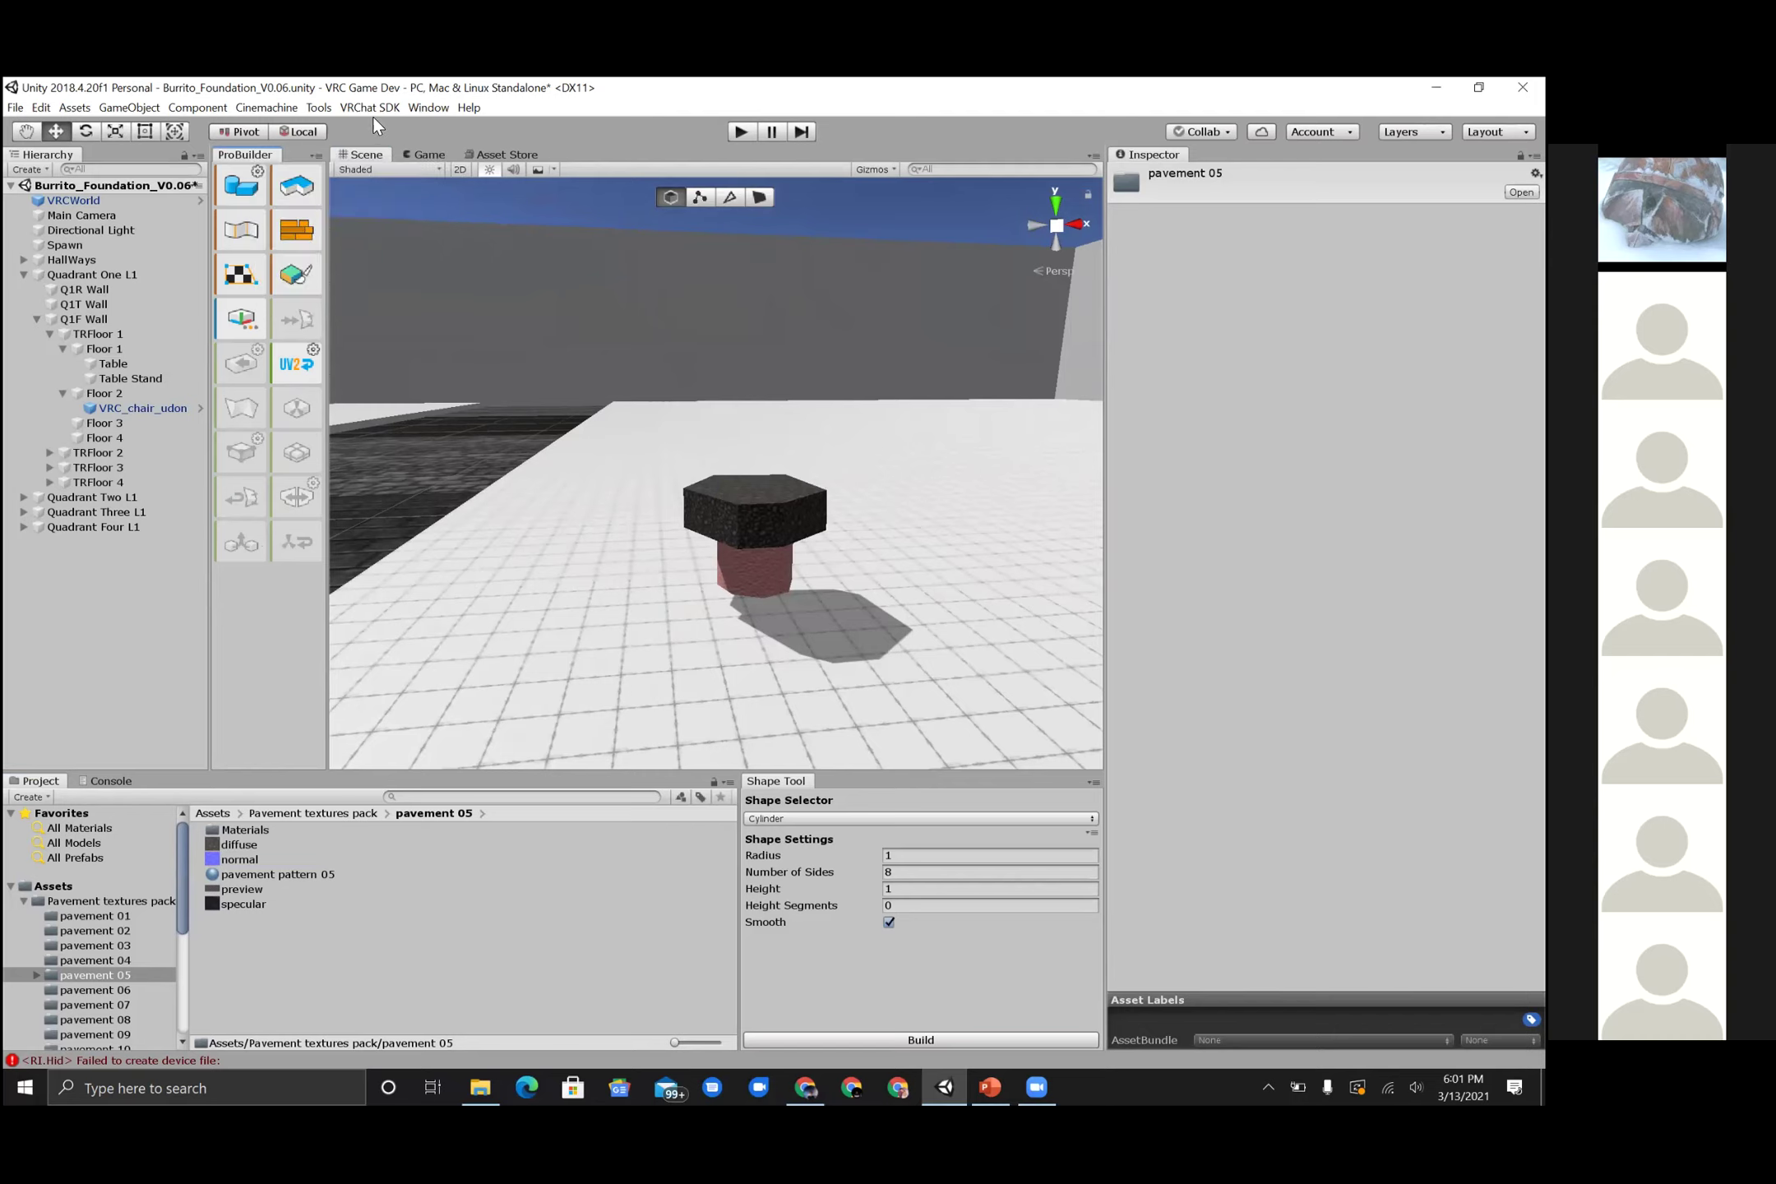
pyautogui.click(370, 108)
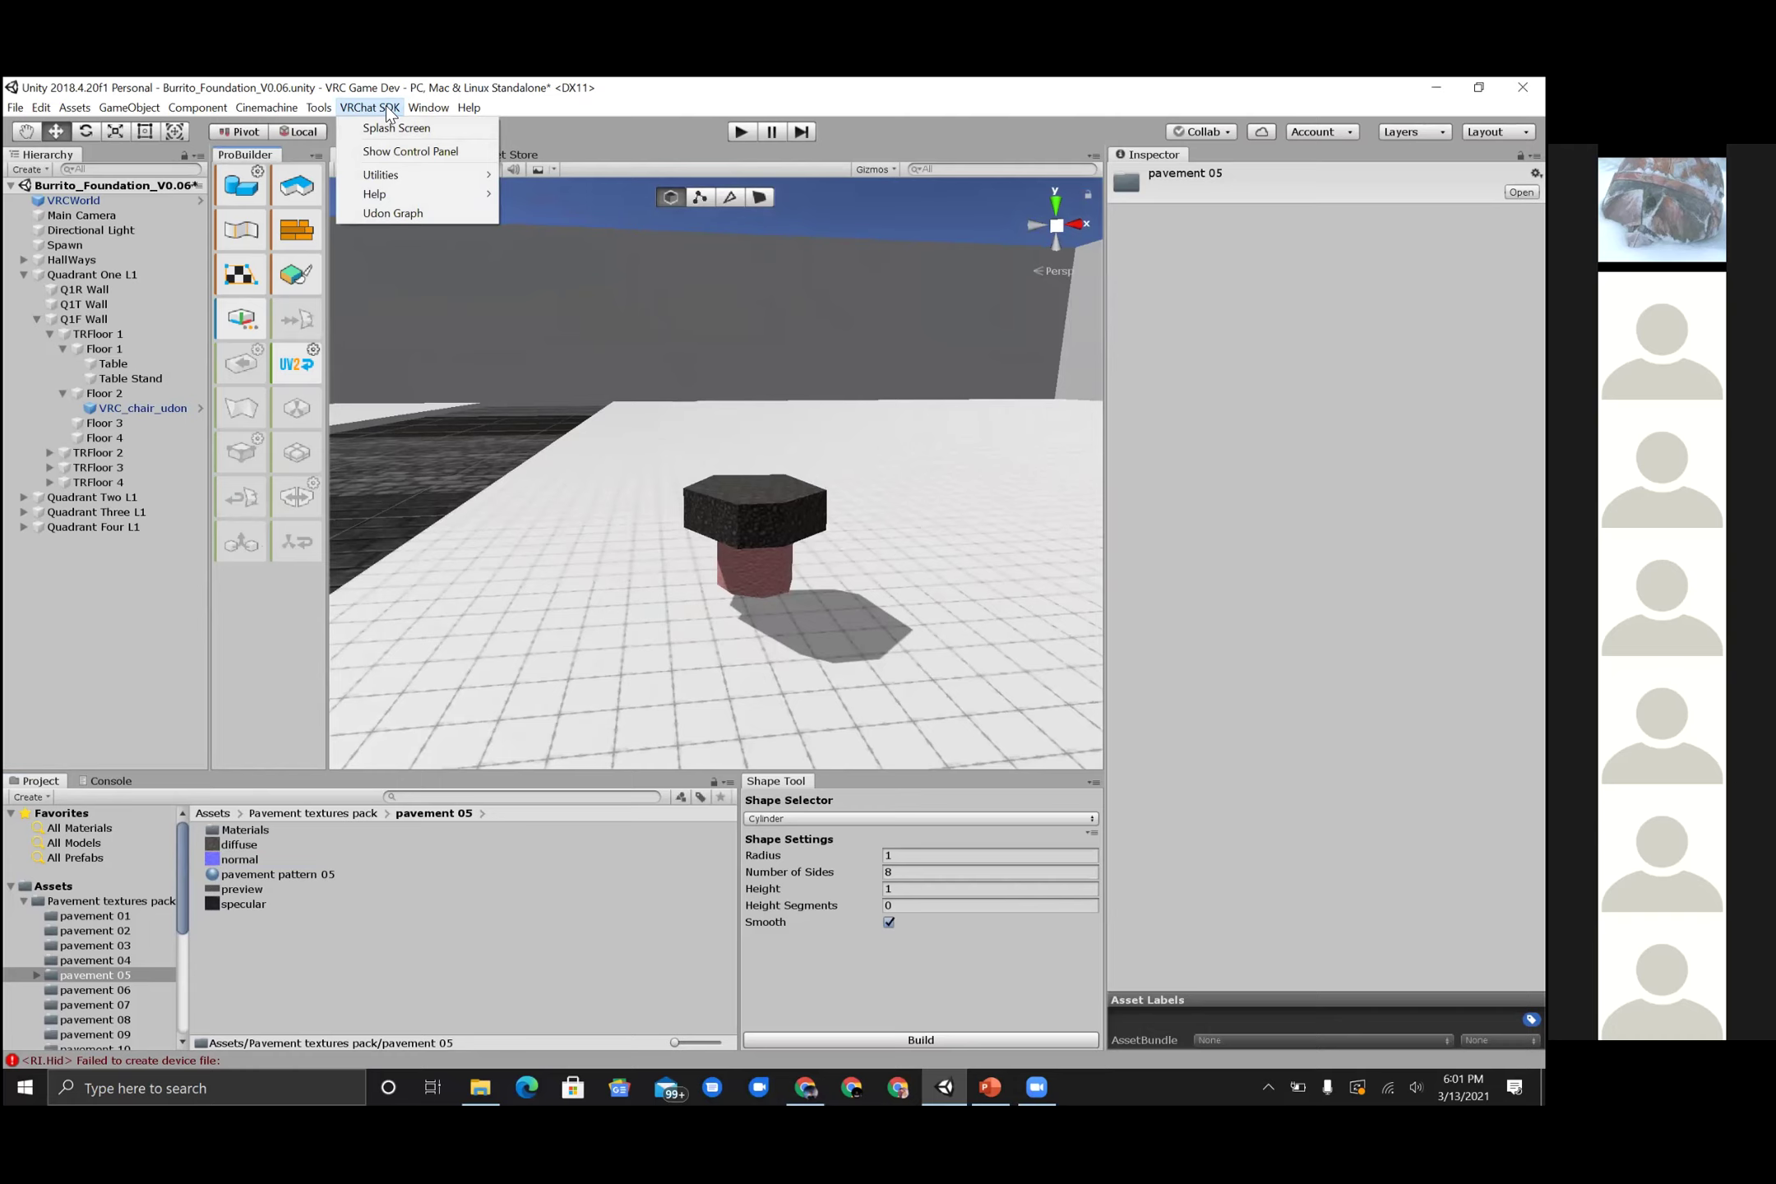
pyautogui.moveTo(415, 115)
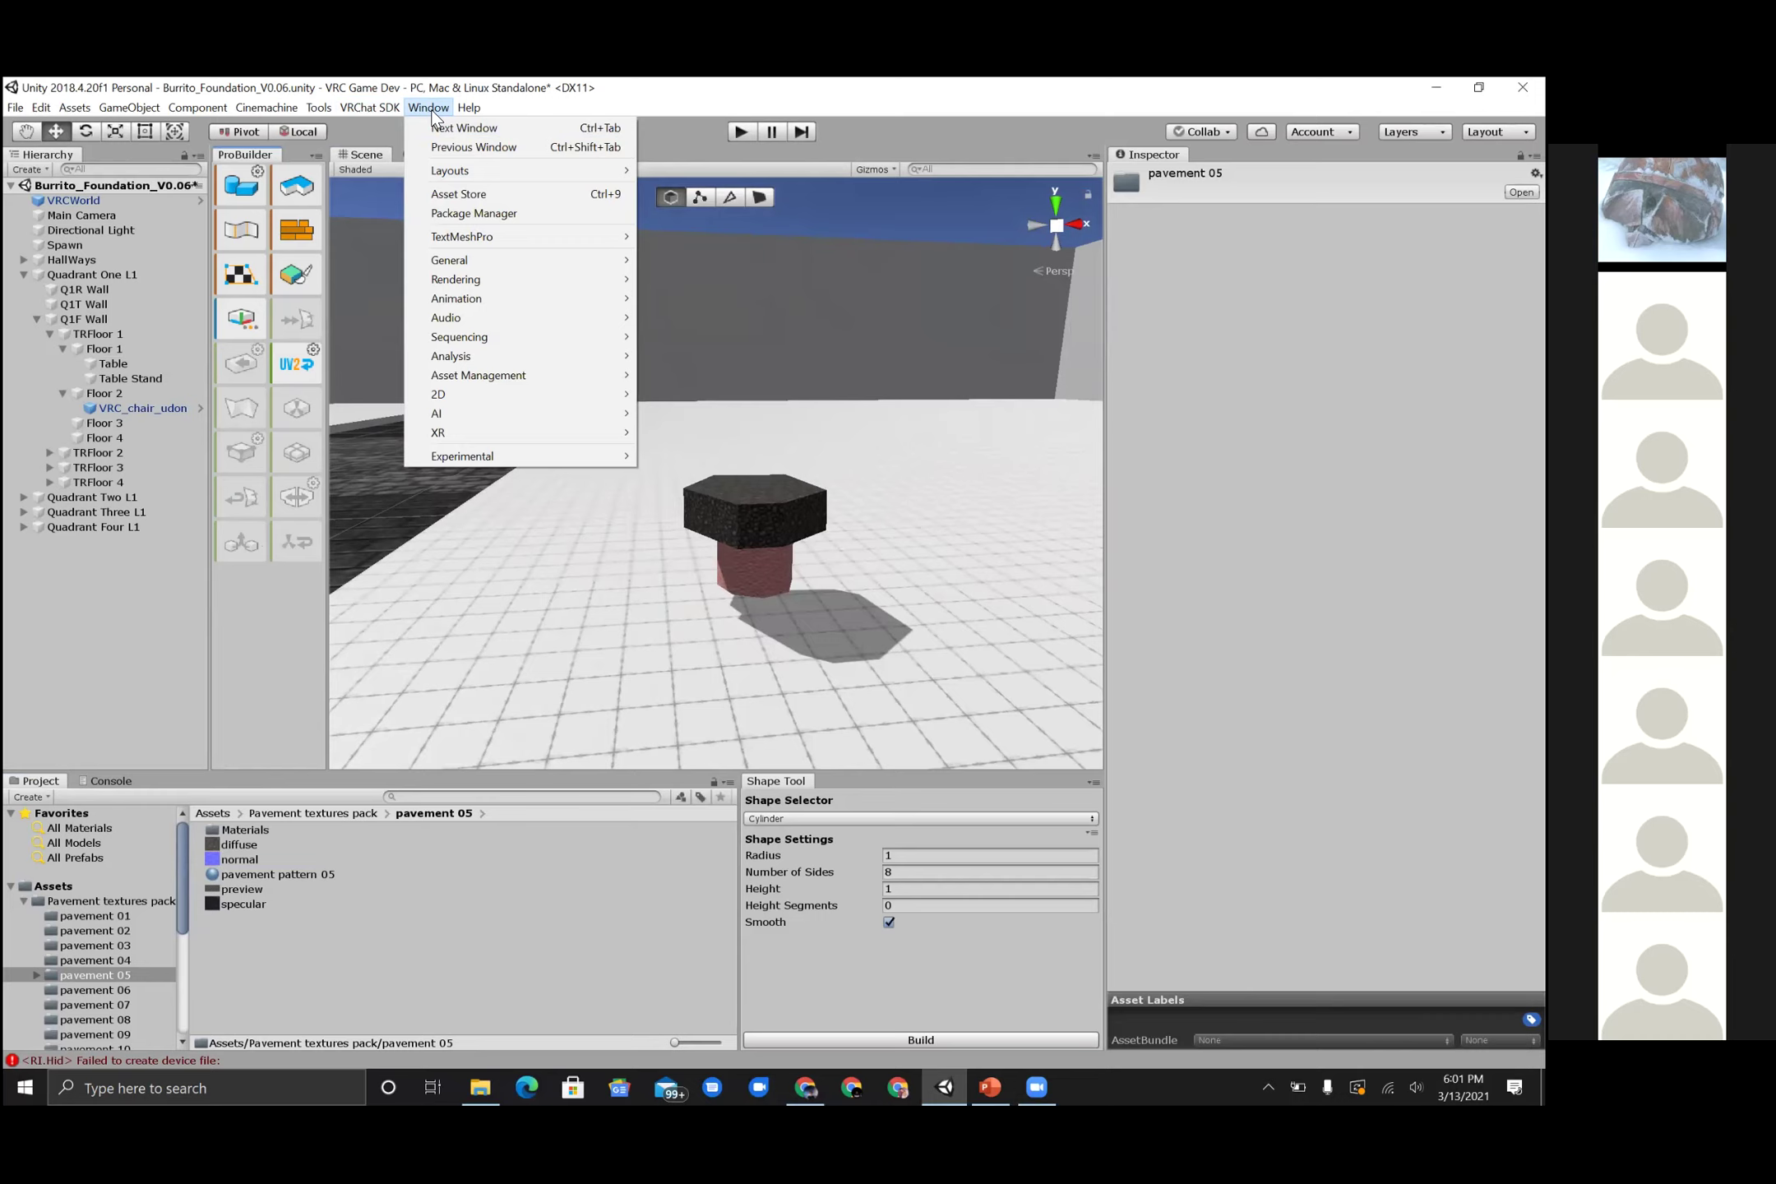
pyautogui.click(491, 215)
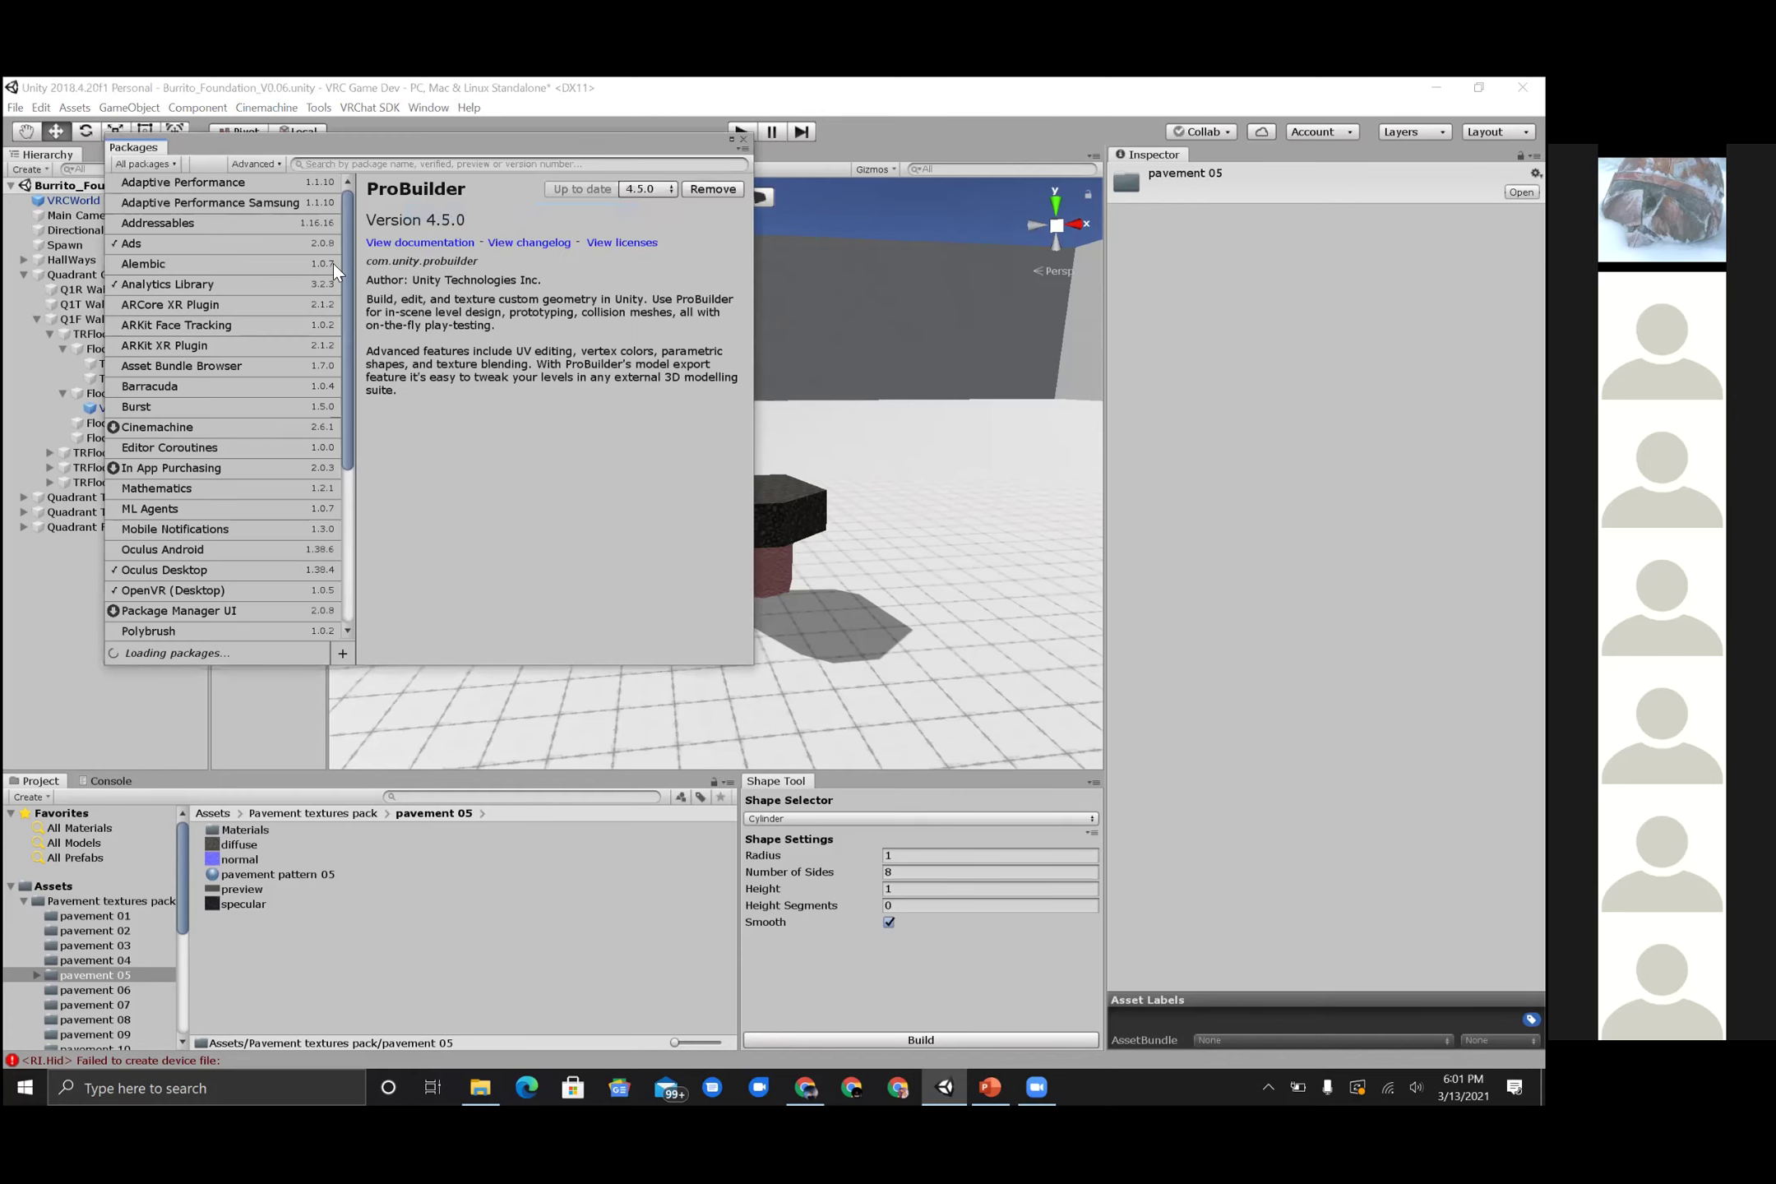
pyautogui.scroll(2, 268, 250)
pyautogui.scroll(-3, 226, 615)
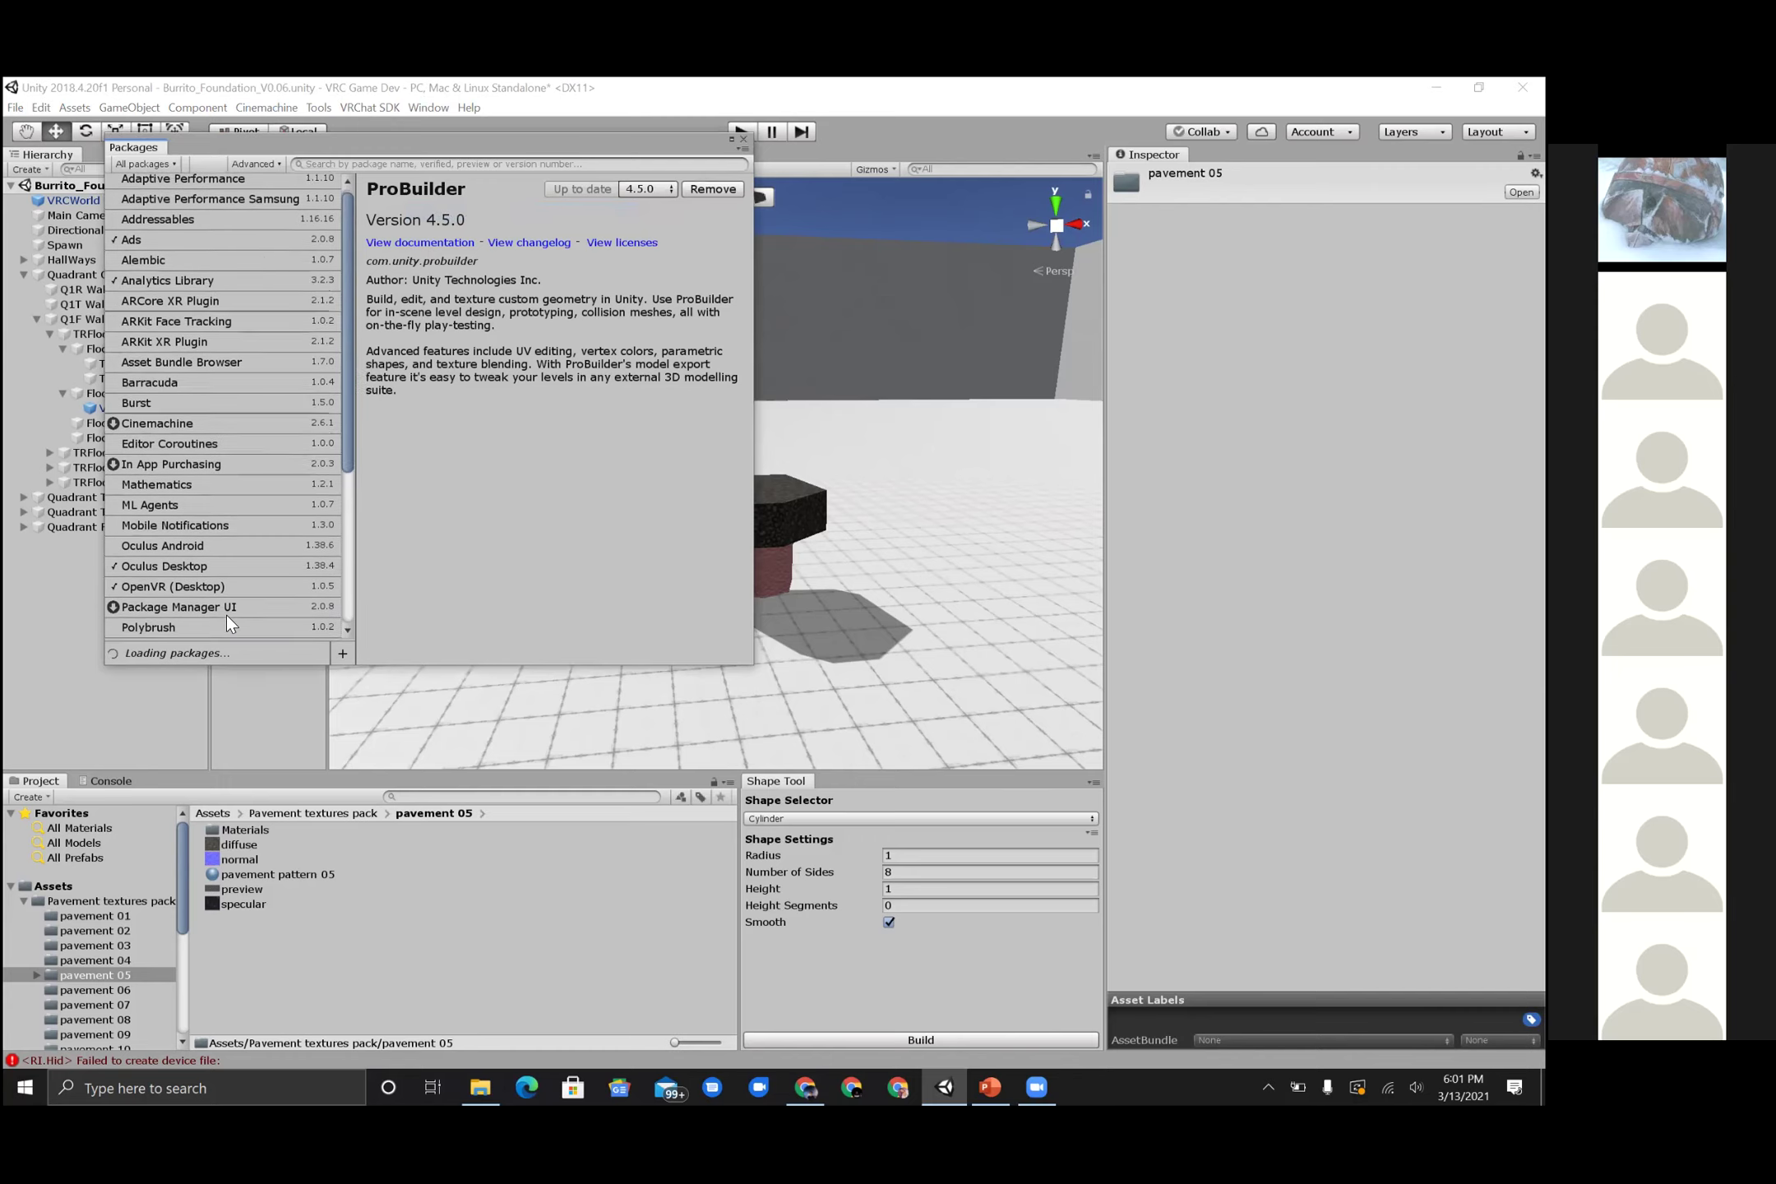
pyautogui.scroll(-4, 226, 614)
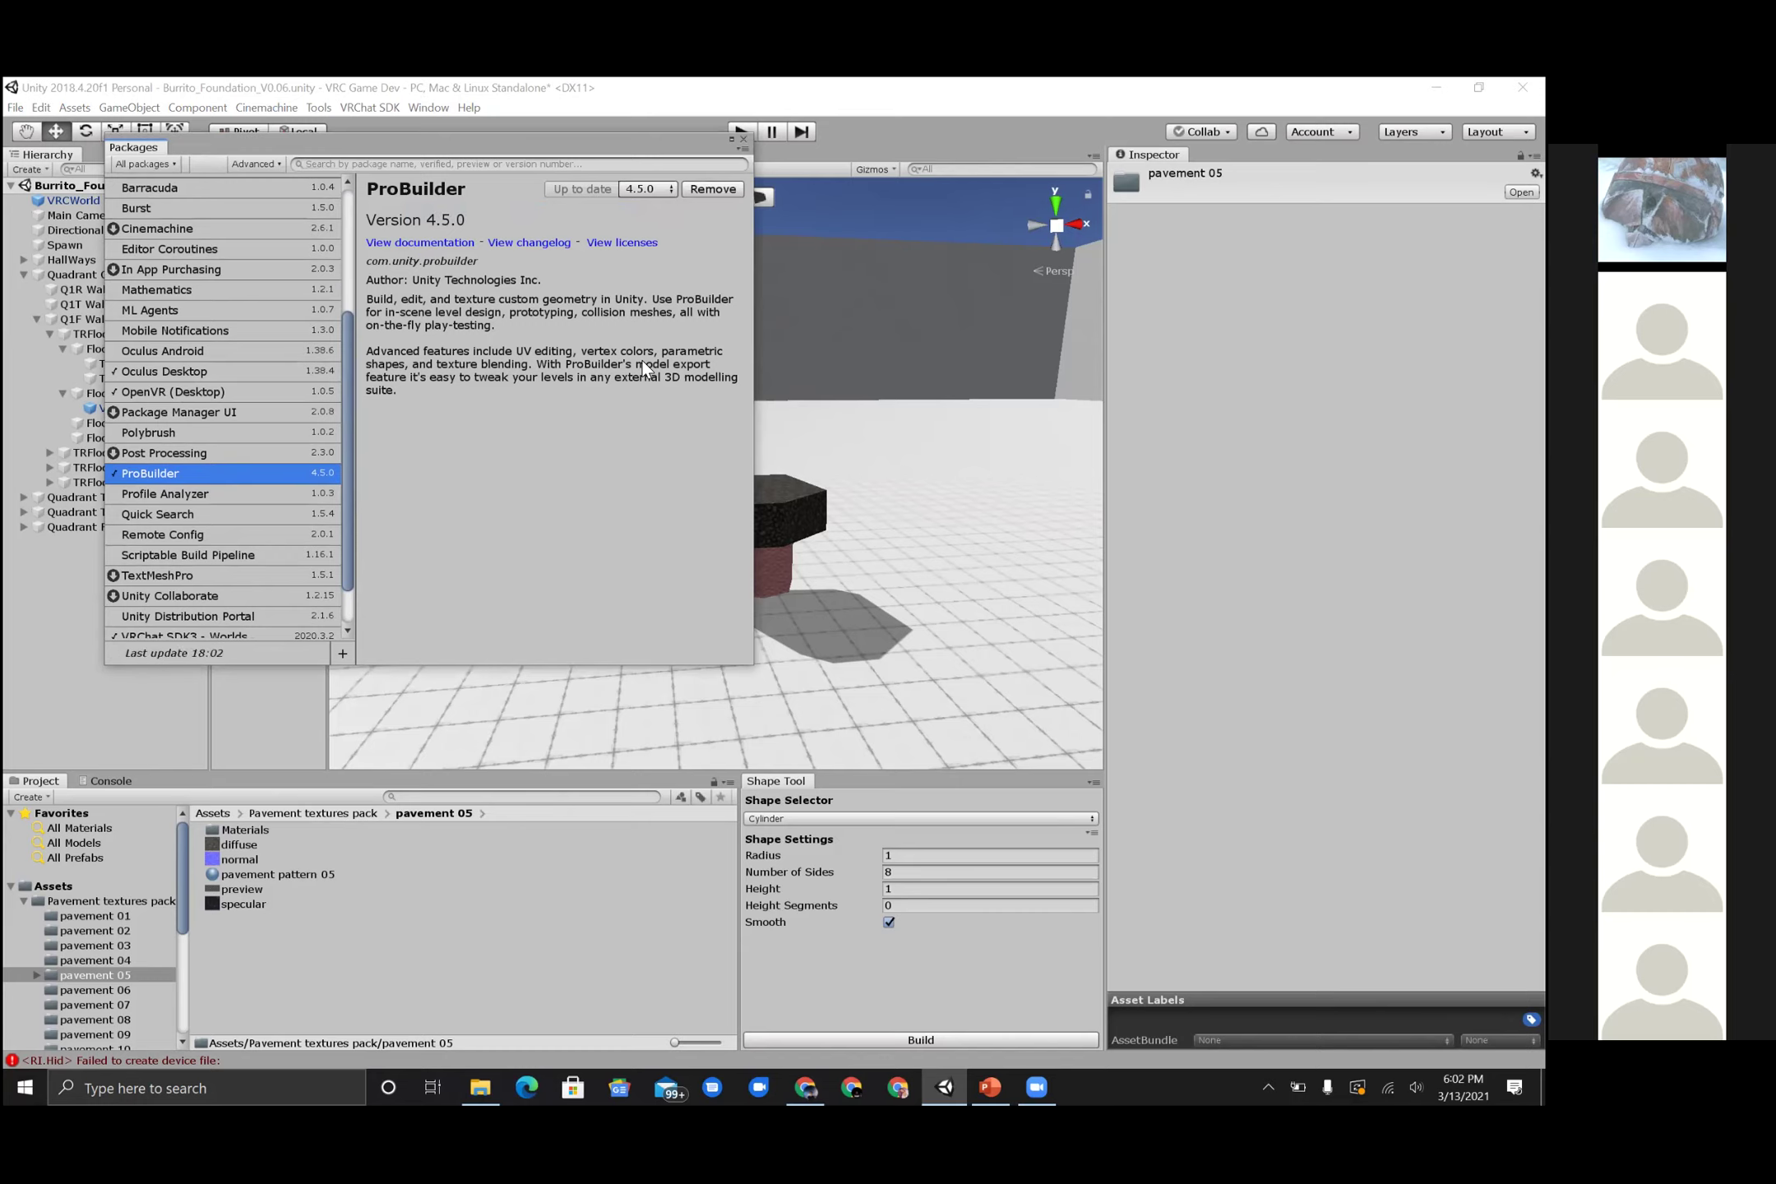
pyautogui.click(994, 558)
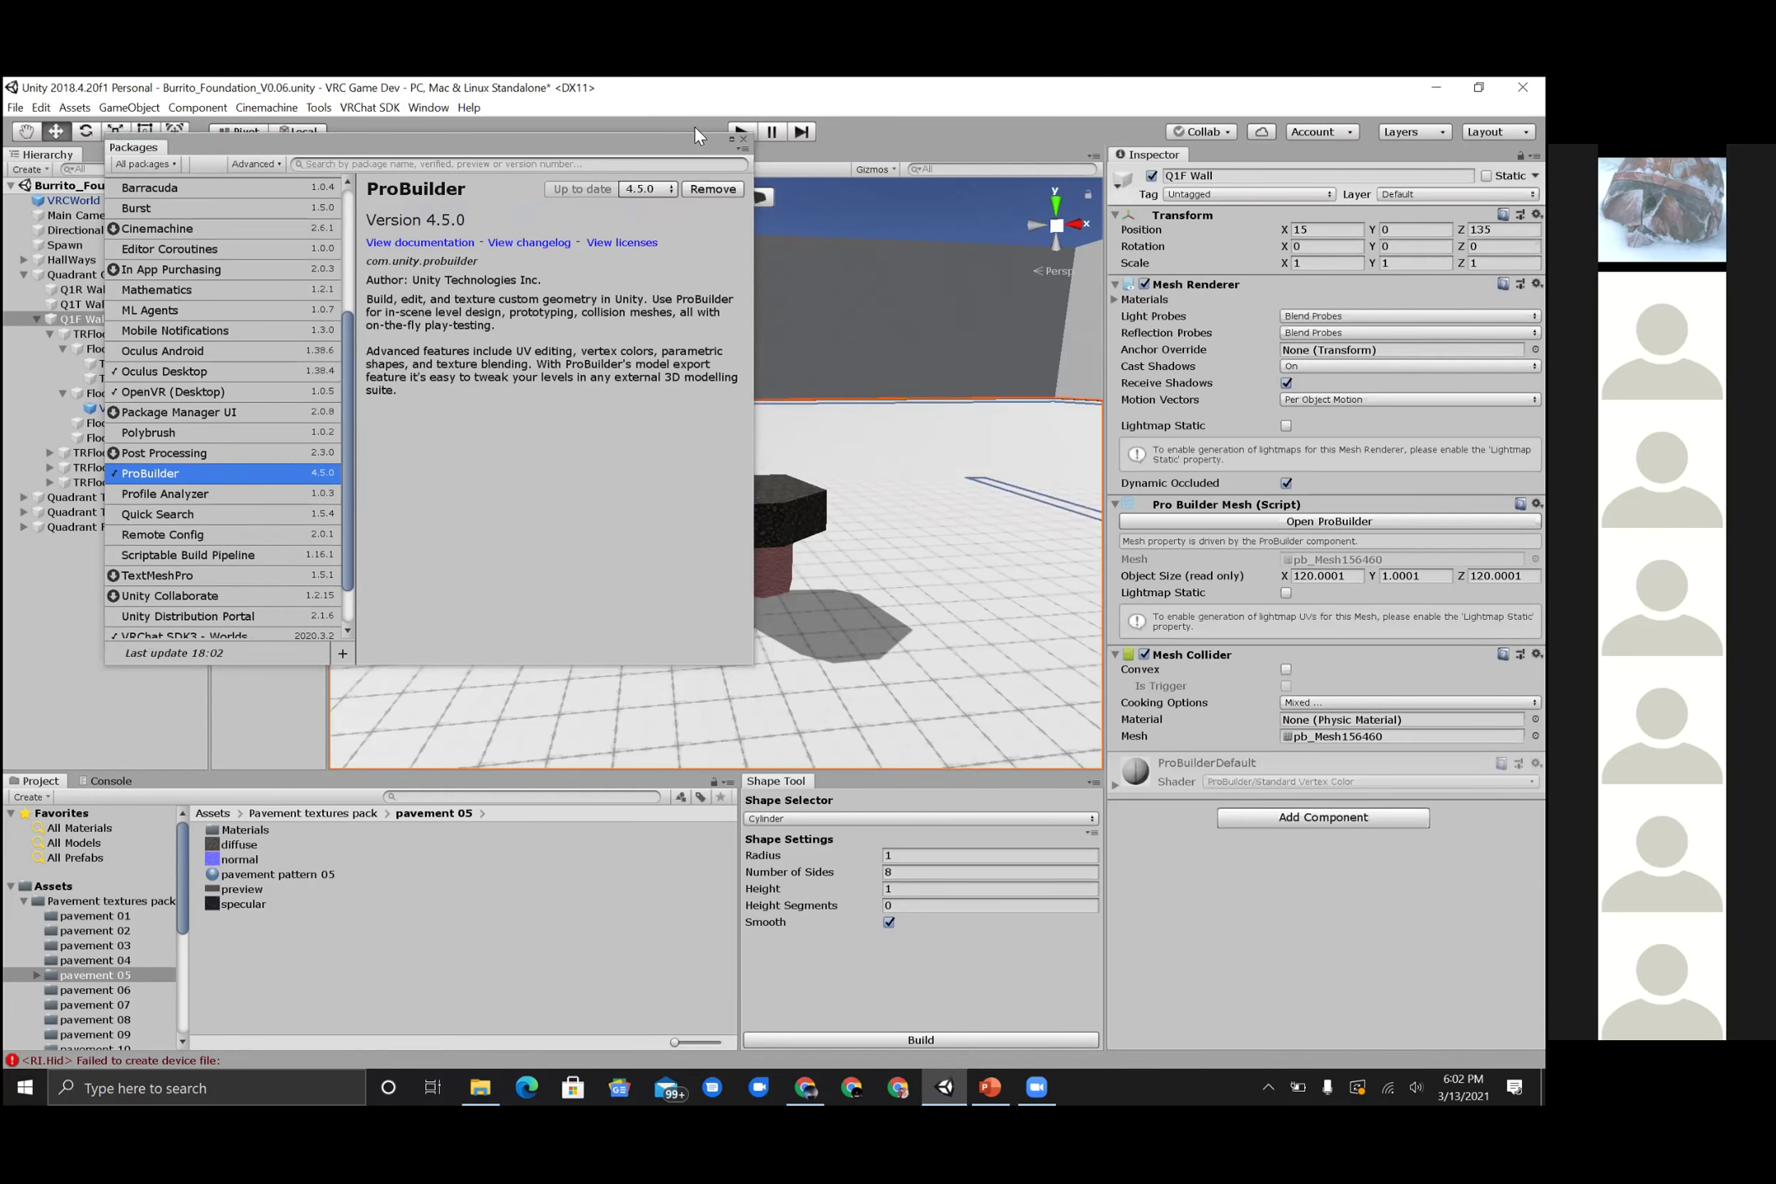
pyautogui.click(742, 139)
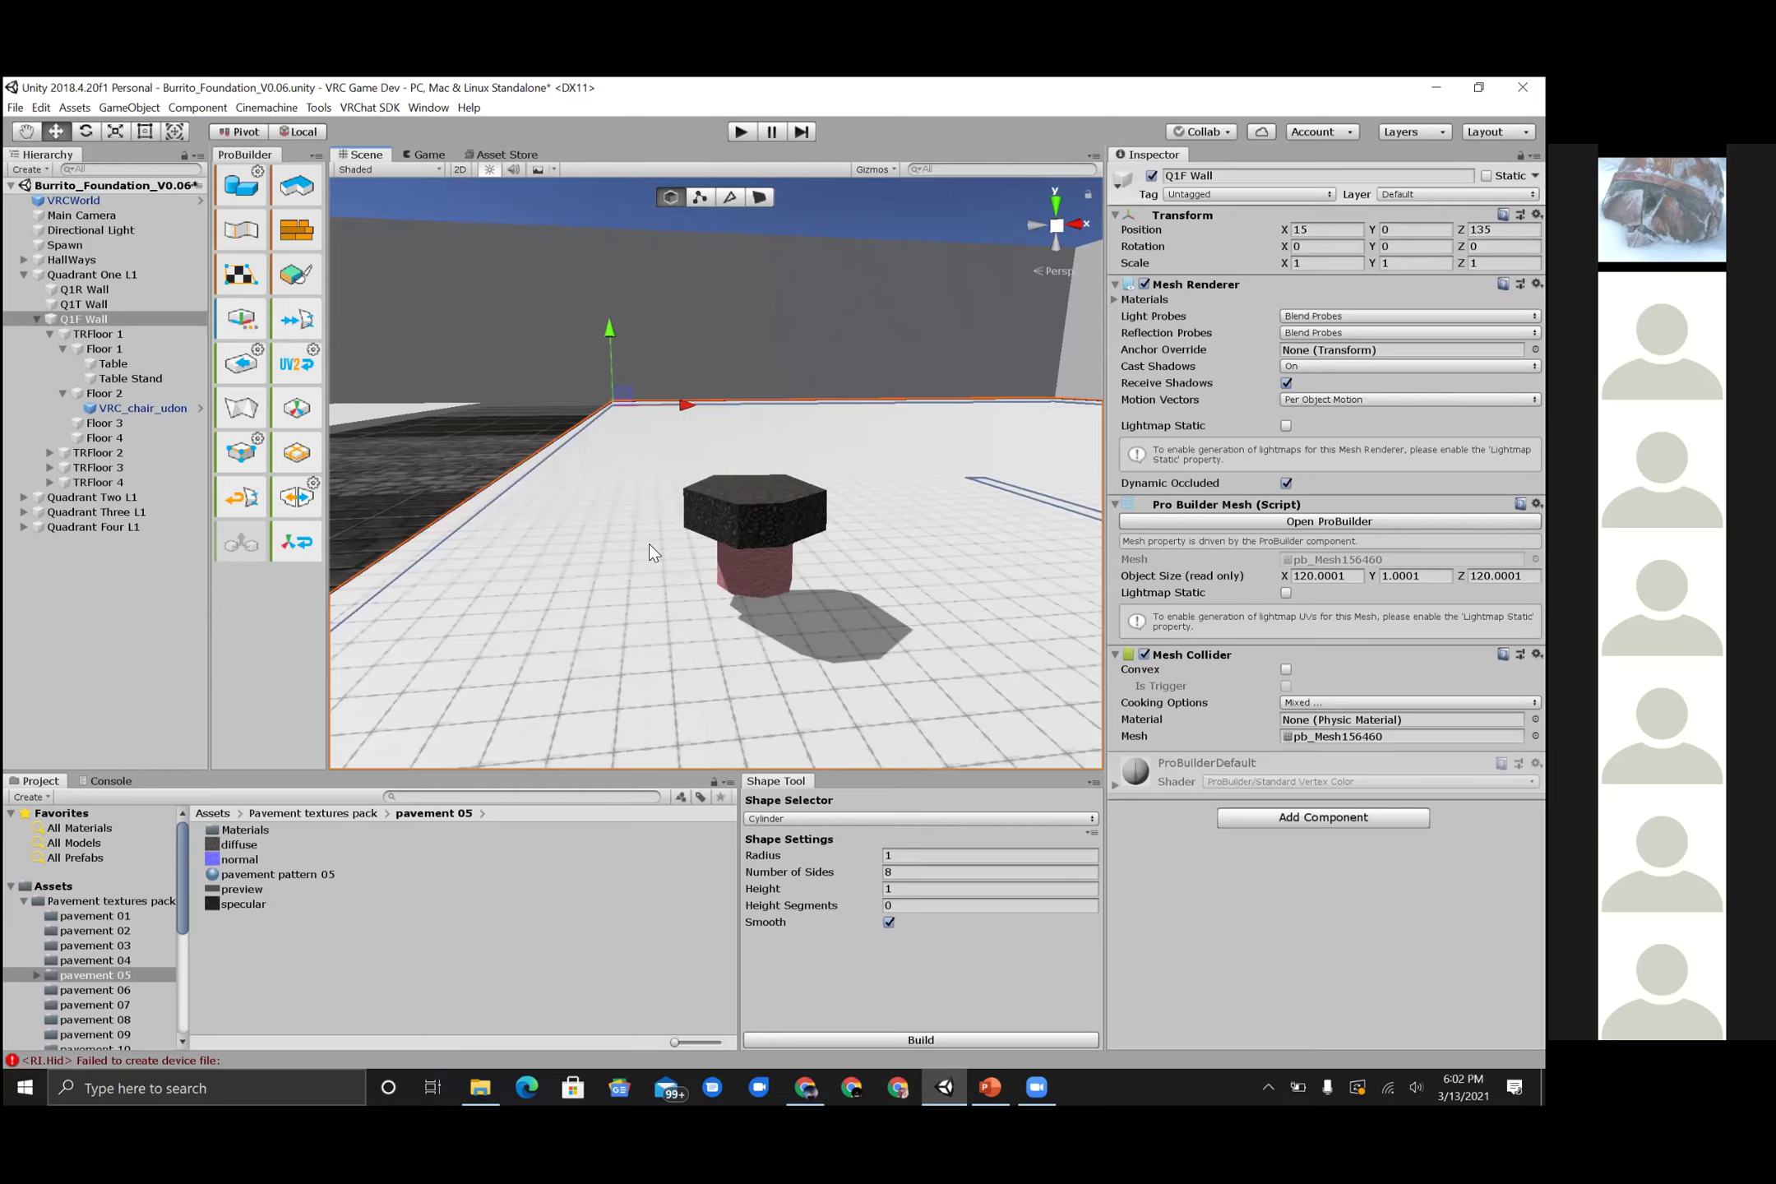
pyautogui.click(24, 900)
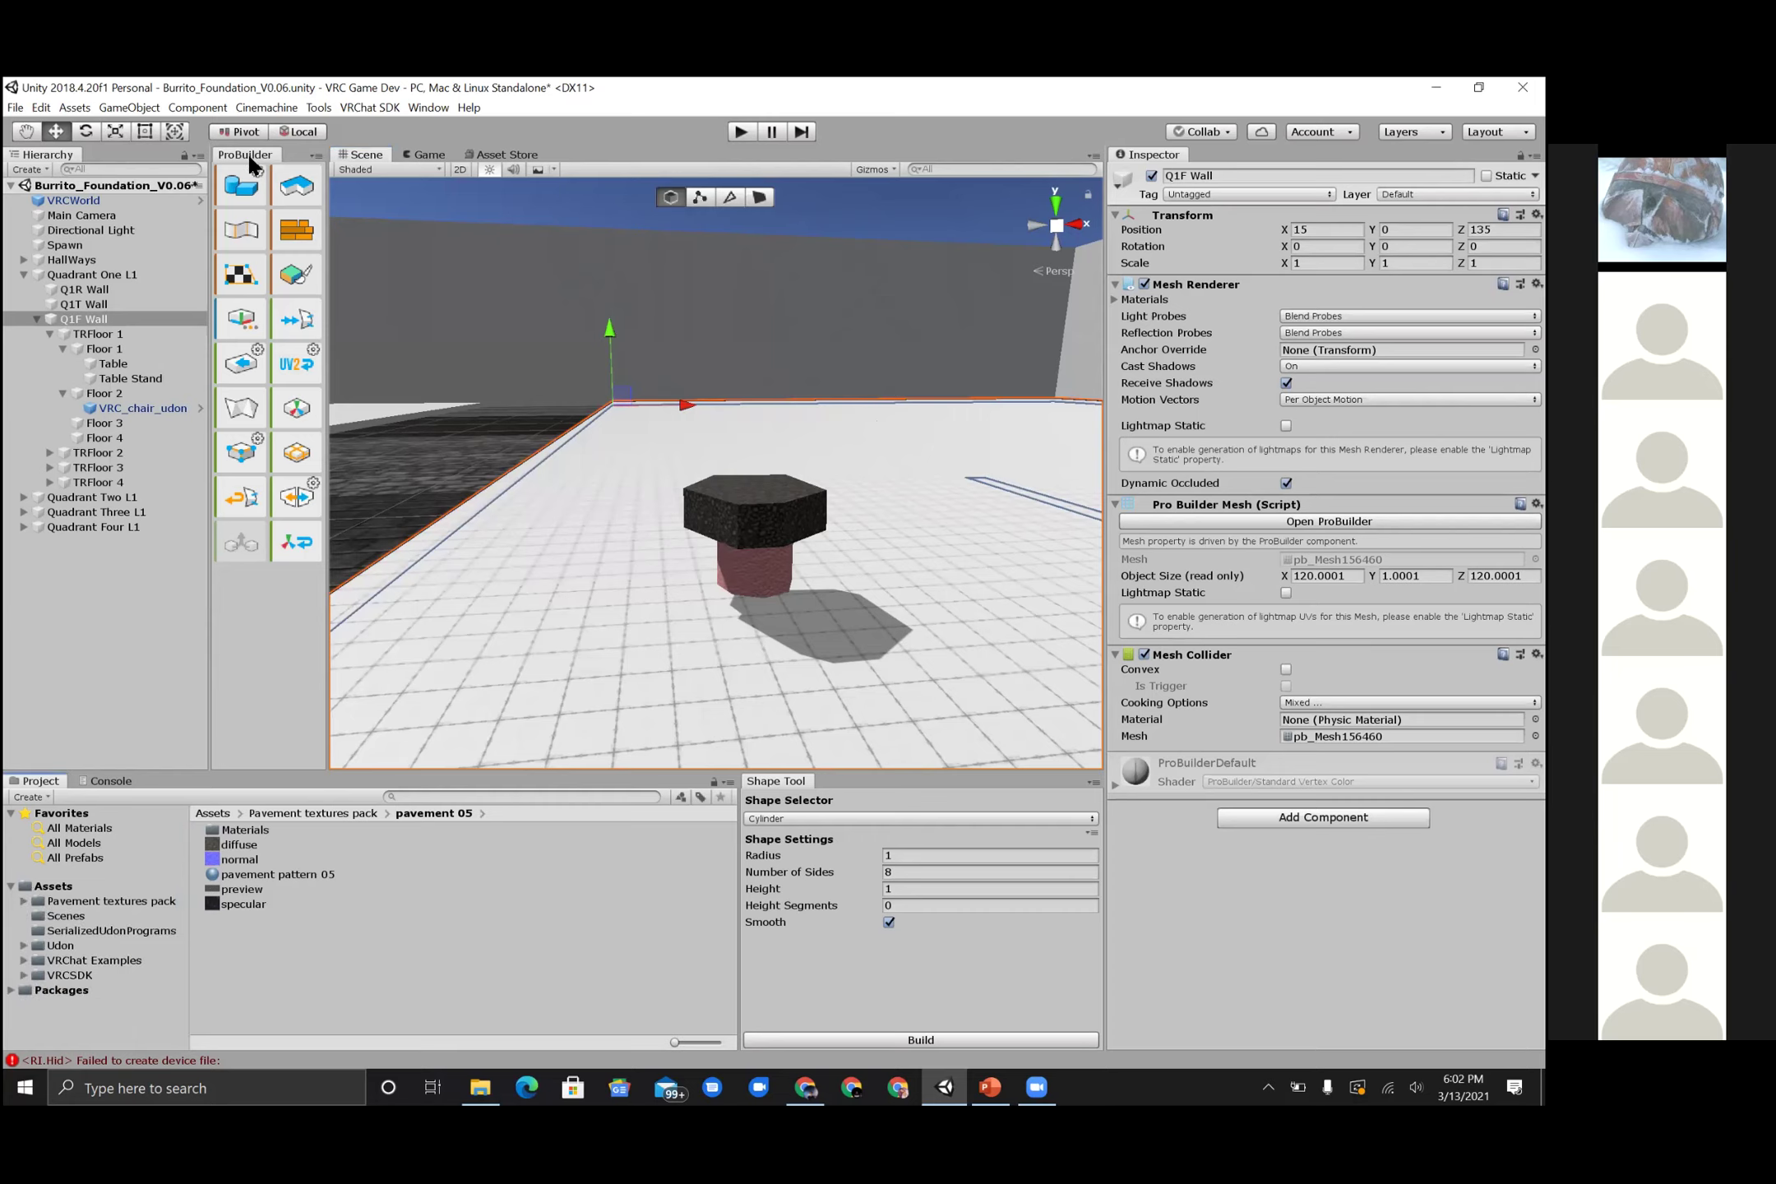
# - Show the Pavement textures pack and VRCSDK asset folders, and view the ProBuilder entry in the Package Manager before closing it
pyautogui.click(105, 899)
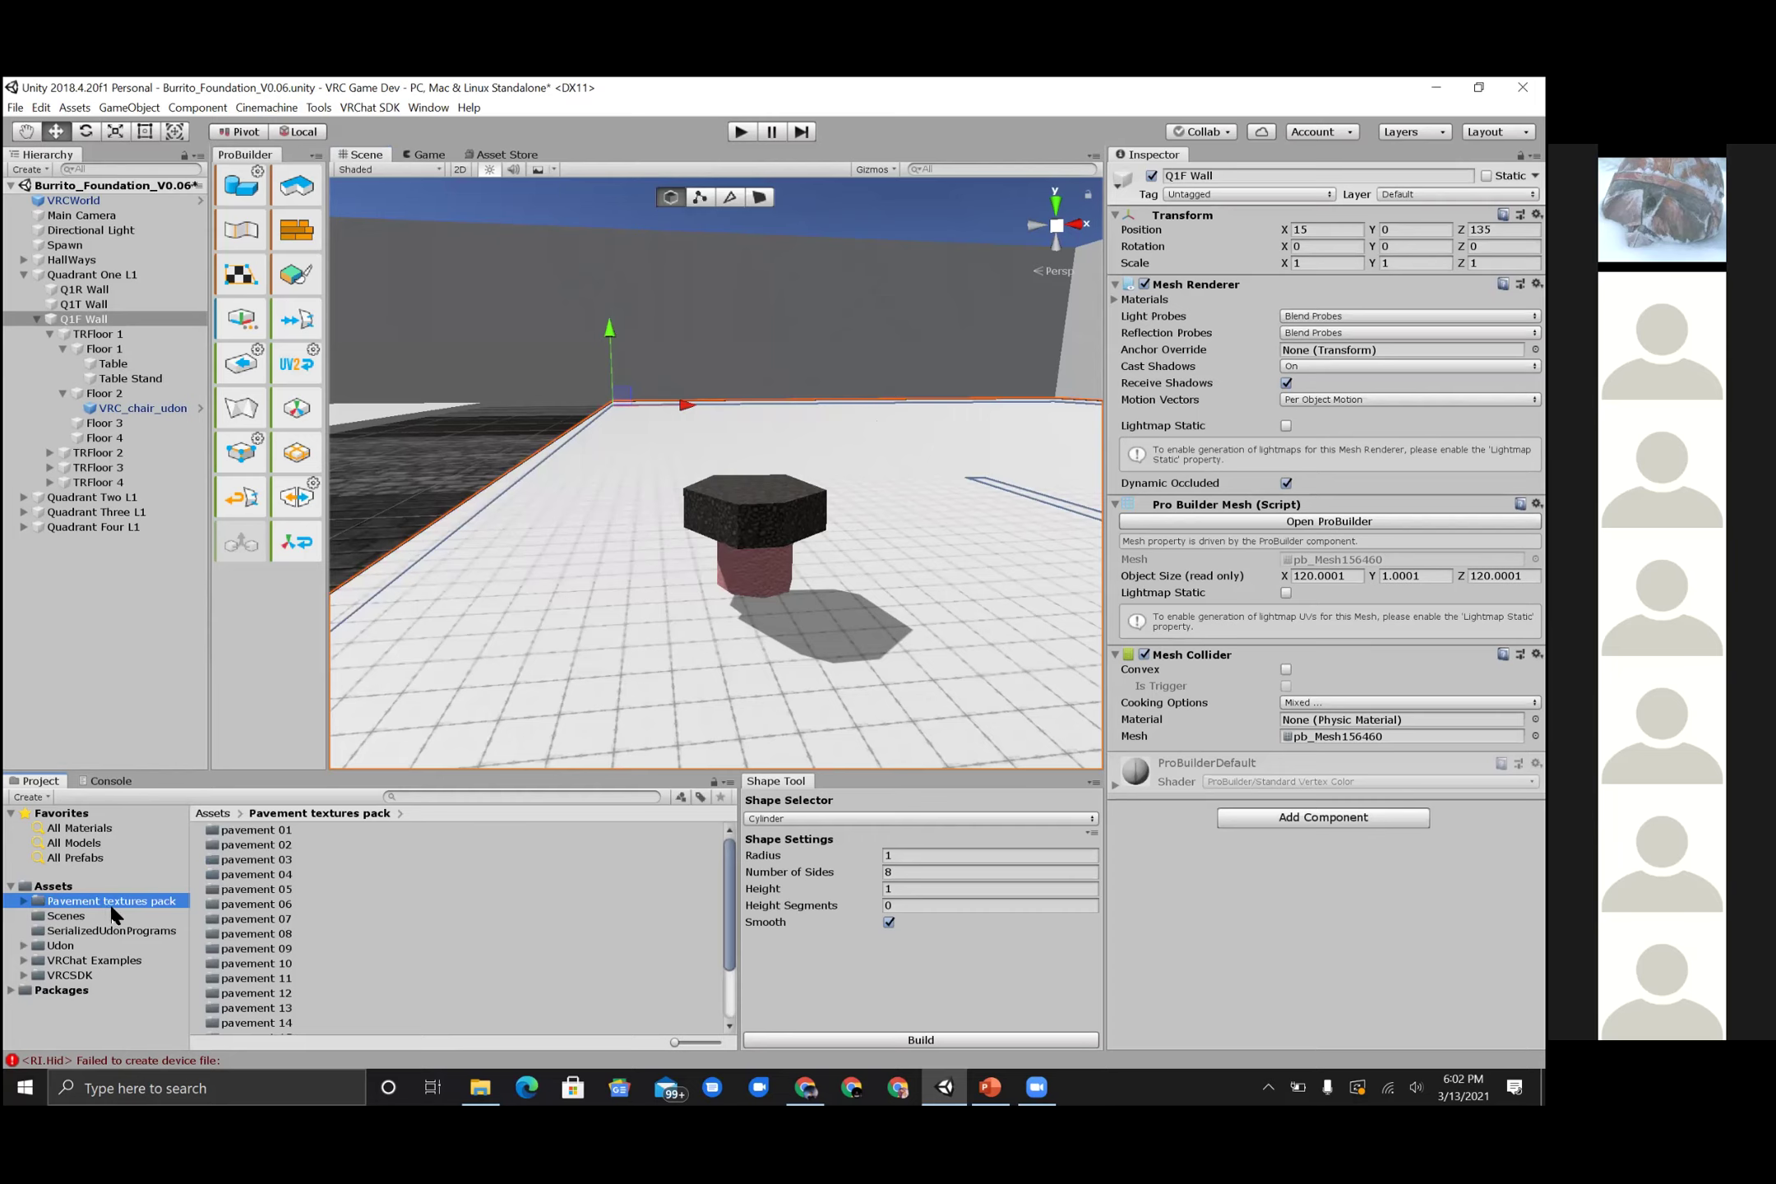
pyautogui.click(91, 975)
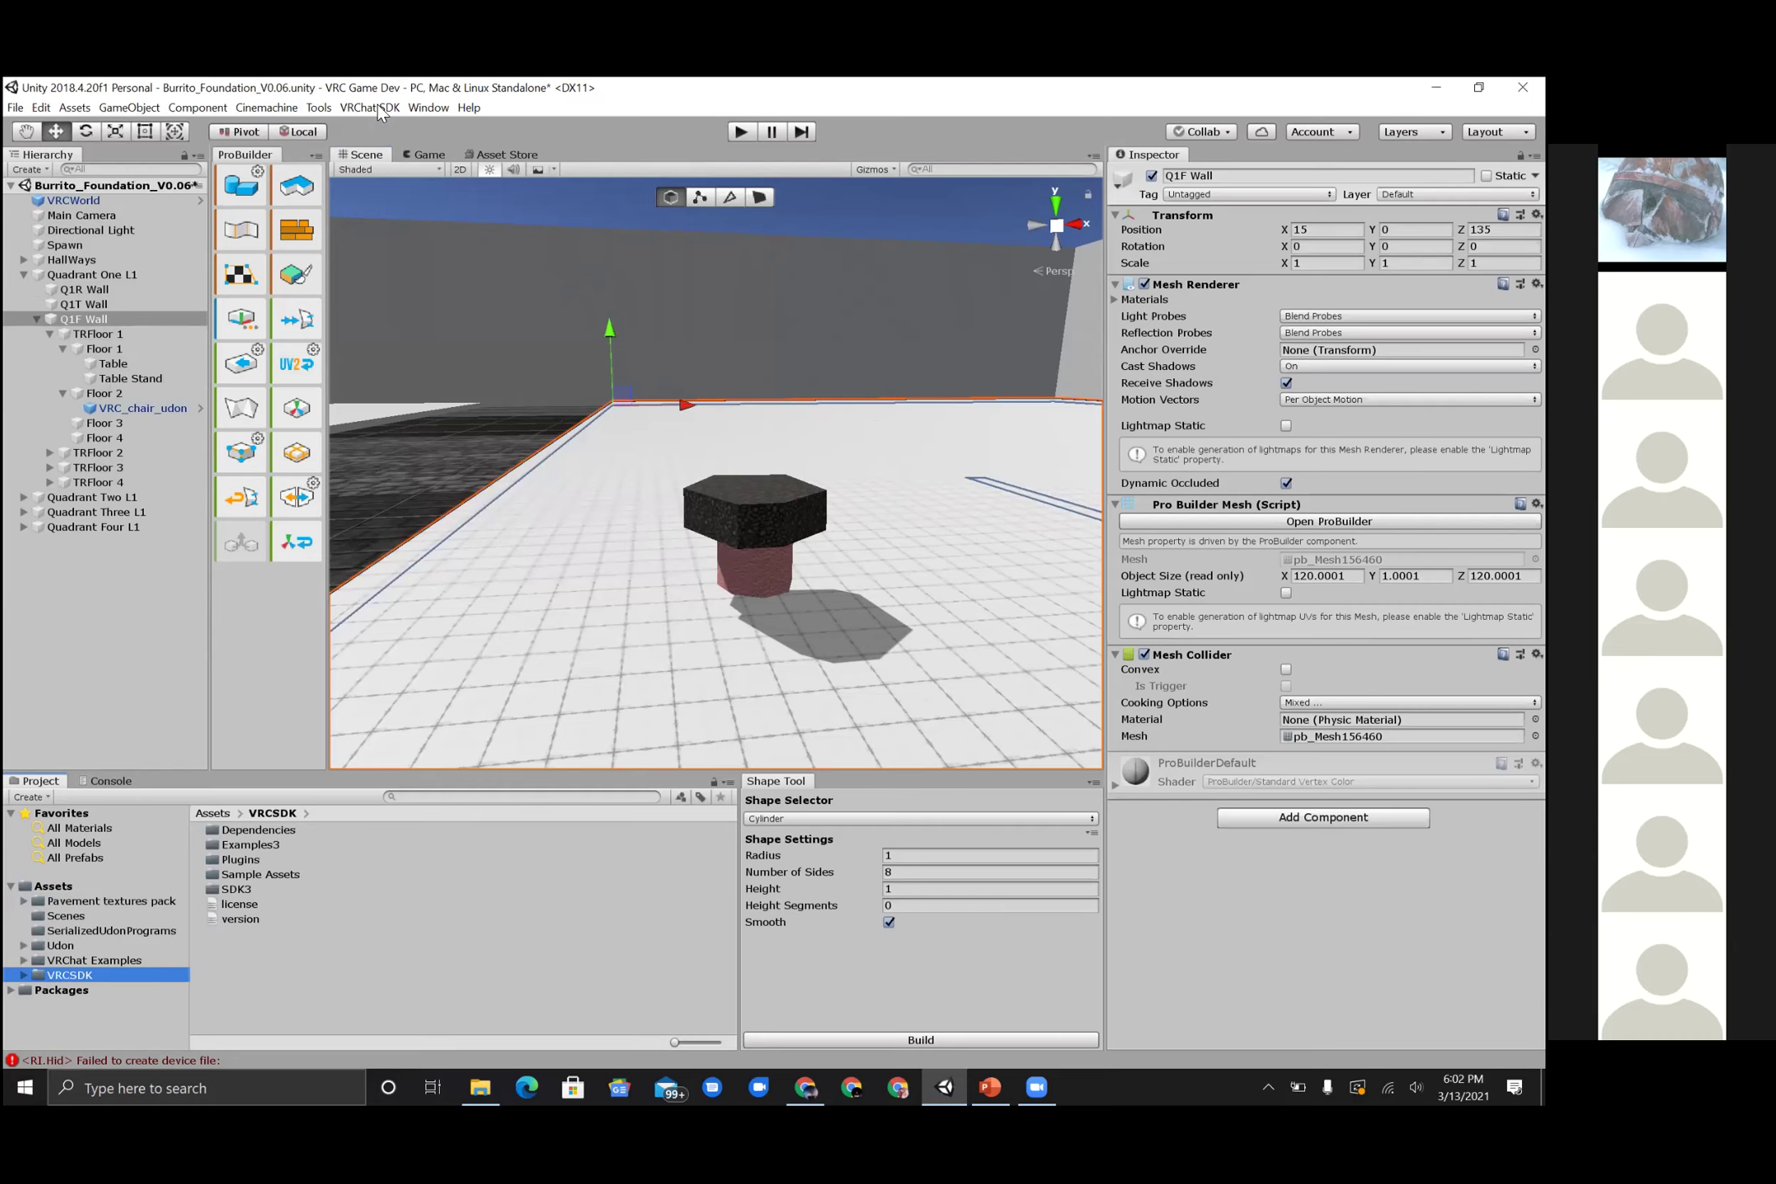
pyautogui.click(420, 110)
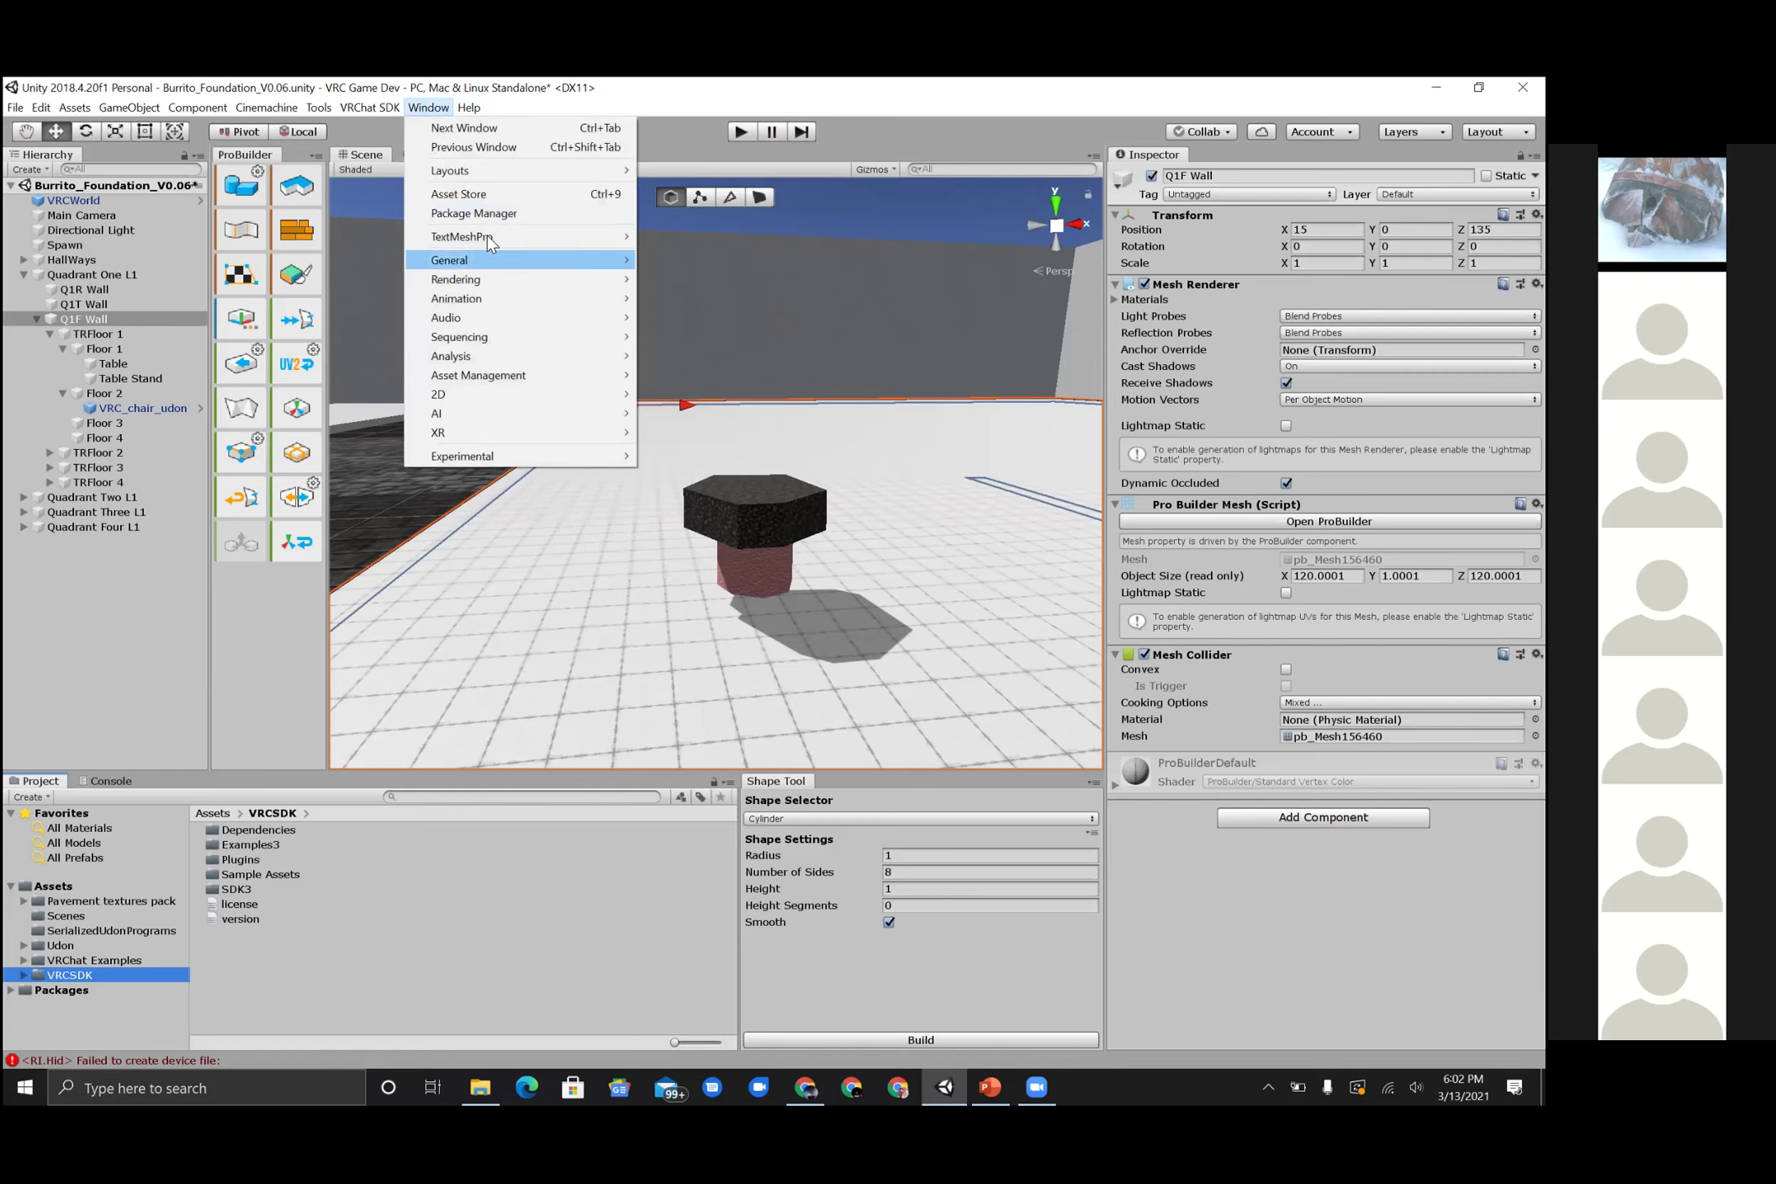
pyautogui.press('Up')
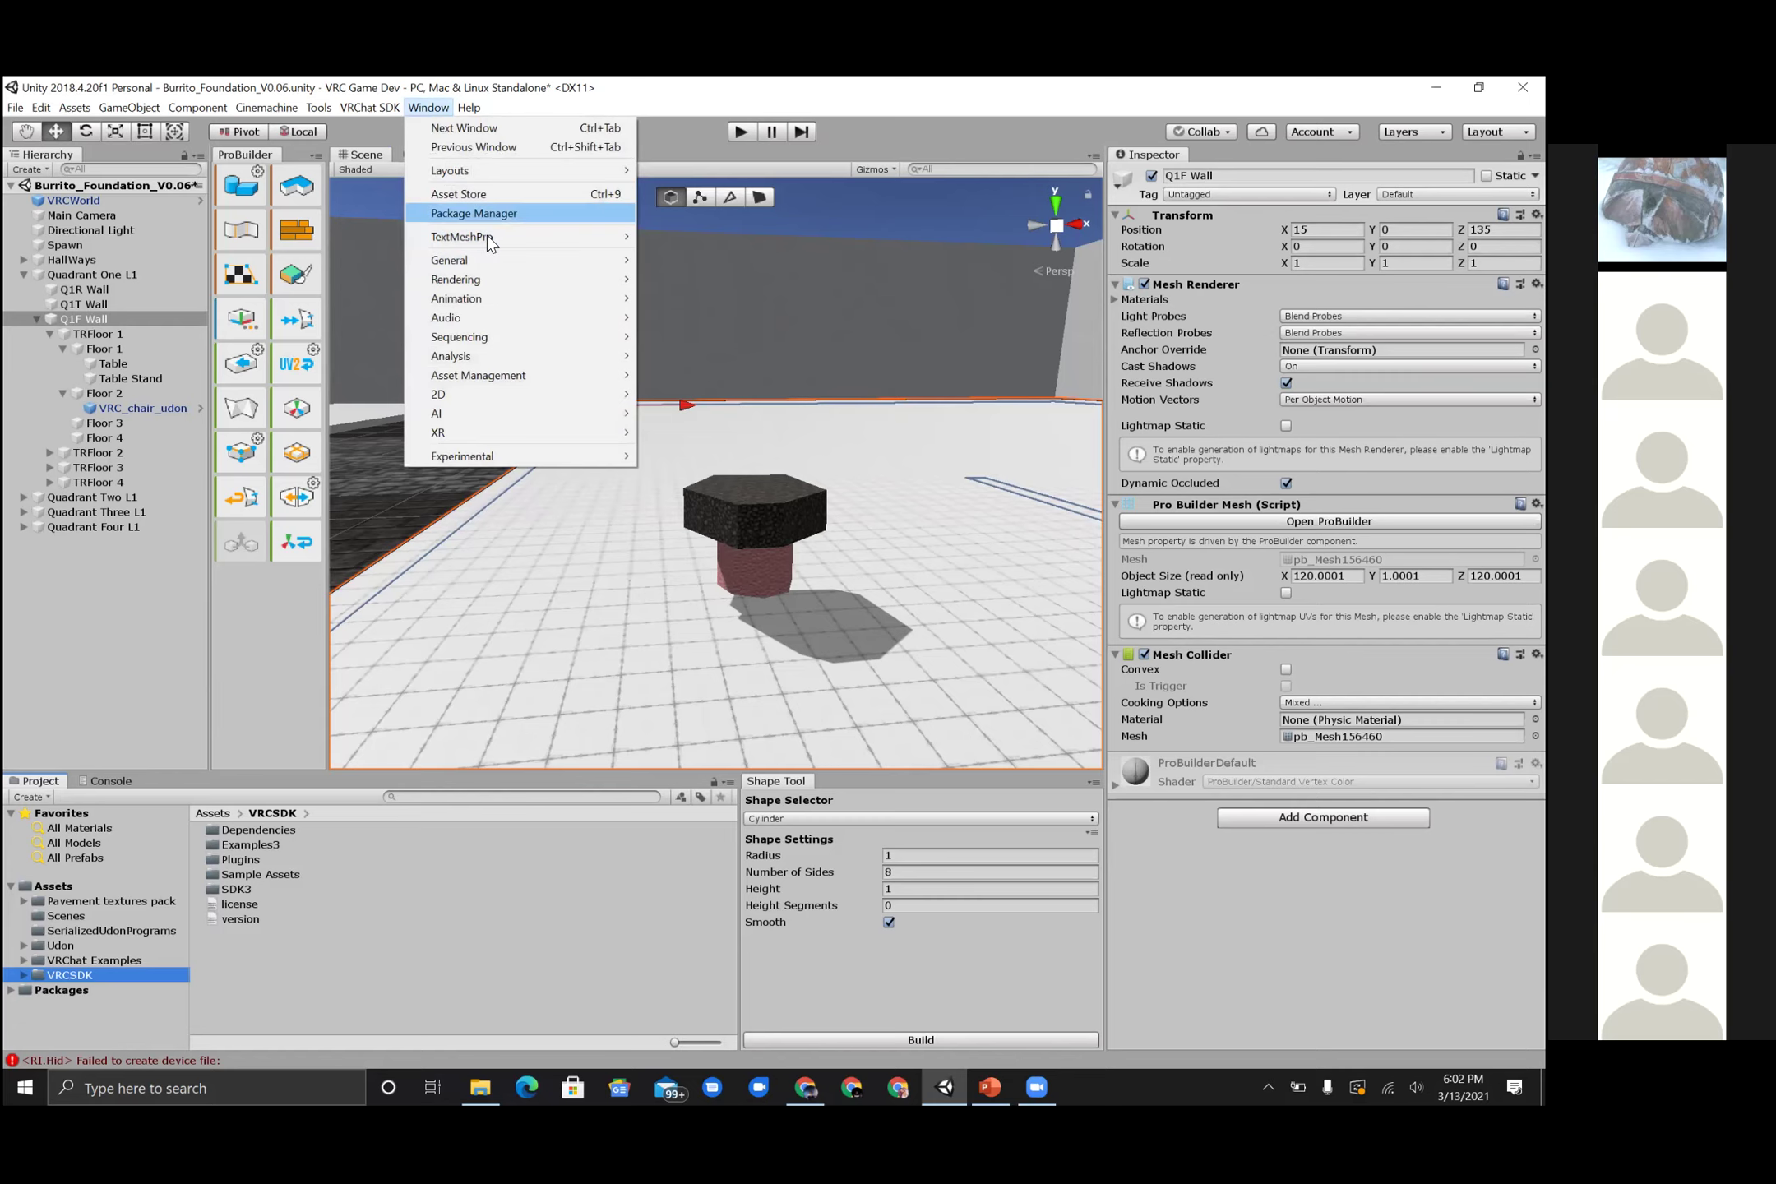
pyautogui.press('Return')
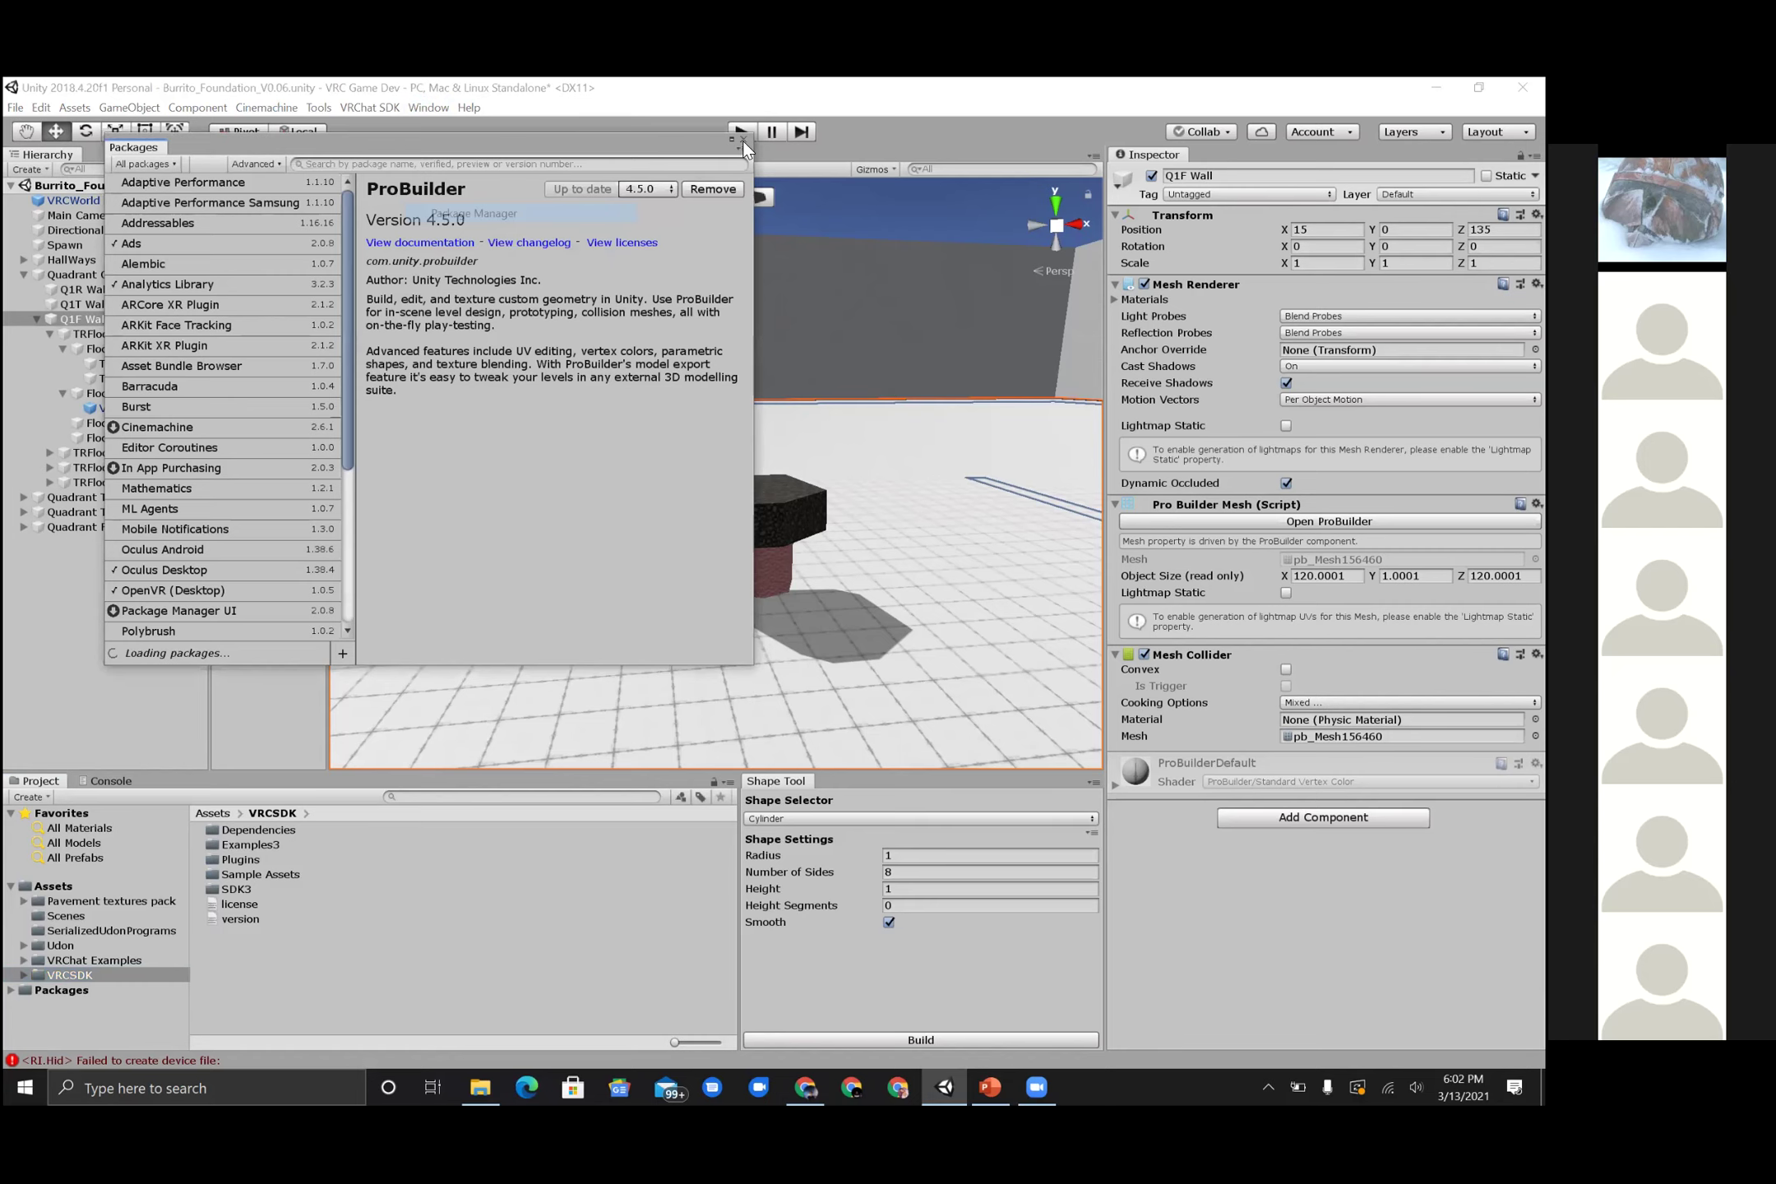
pyautogui.click(743, 138)
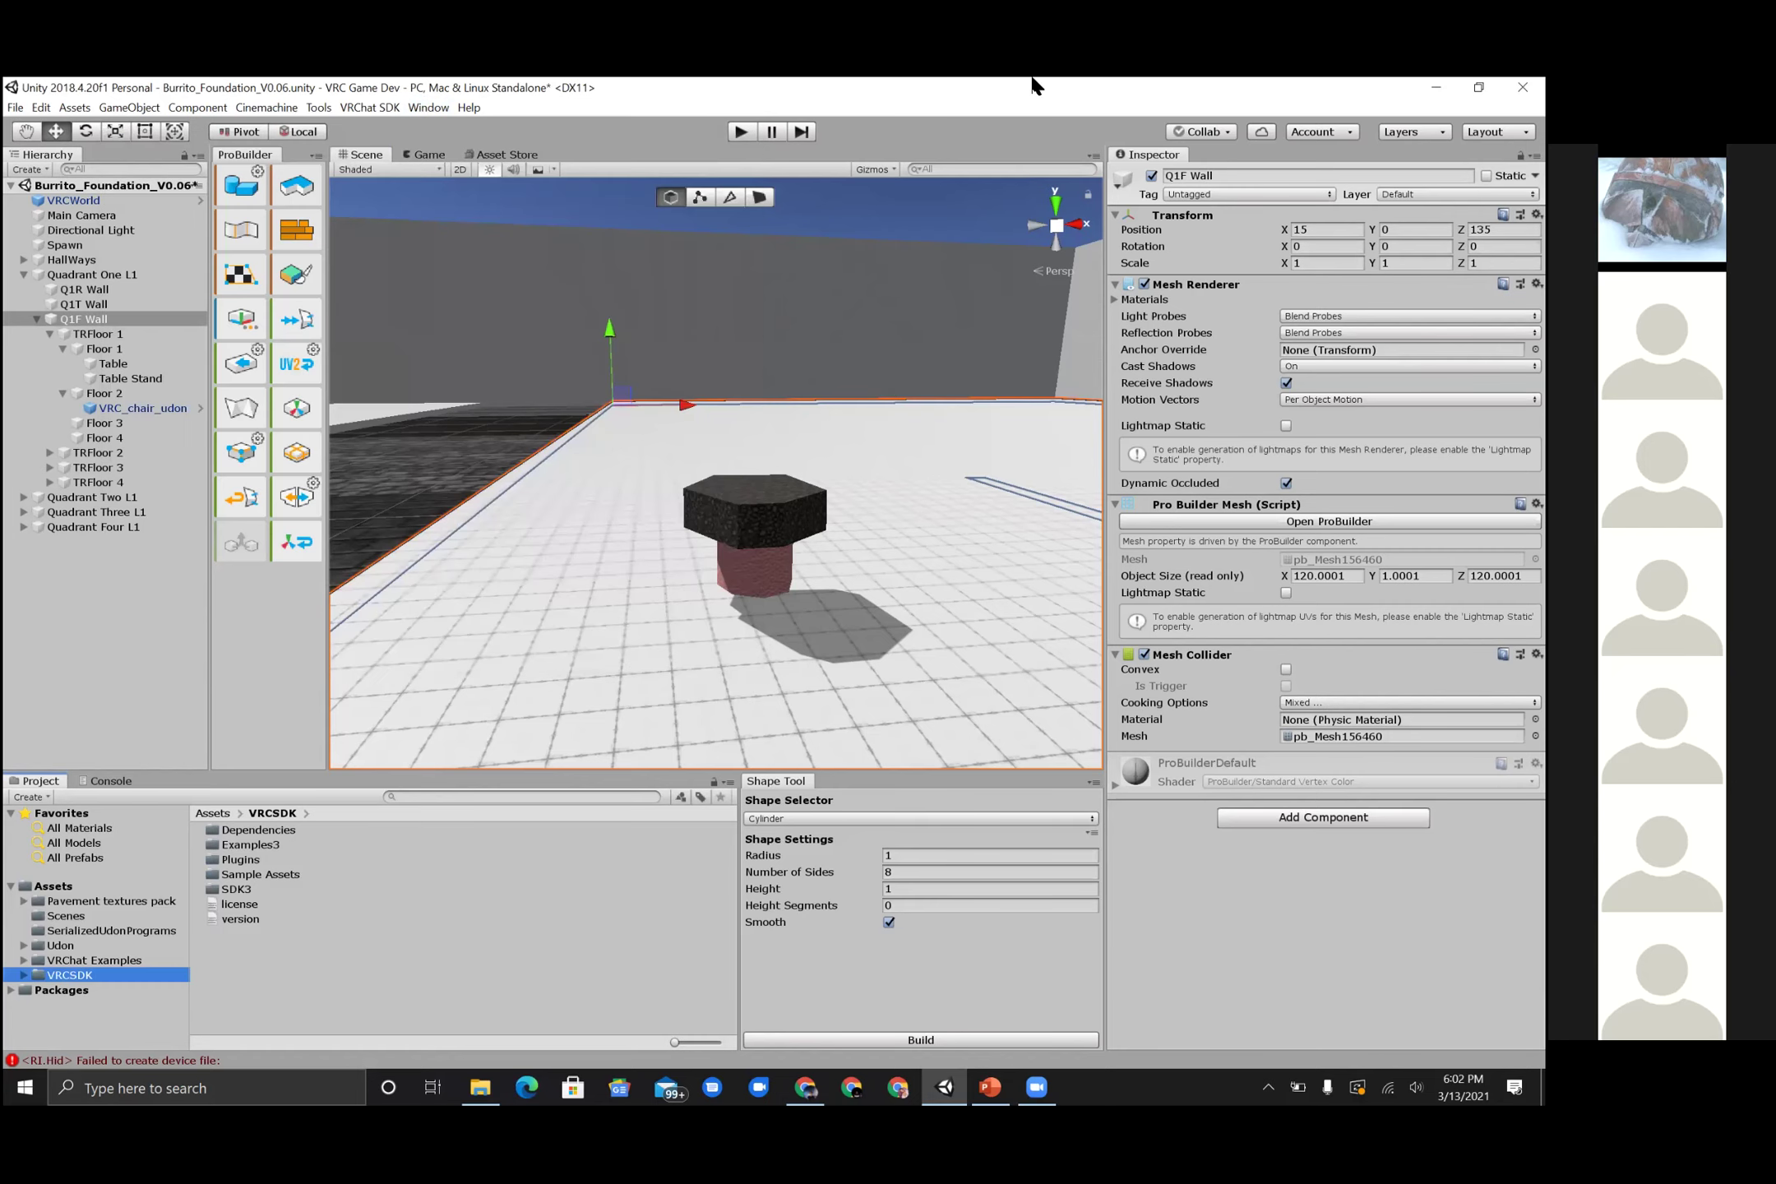
# - Switch to Chrome and read the worldbuilding overview and game examples on Unity's ProBuilder web page
pyautogui.click(805, 1087)
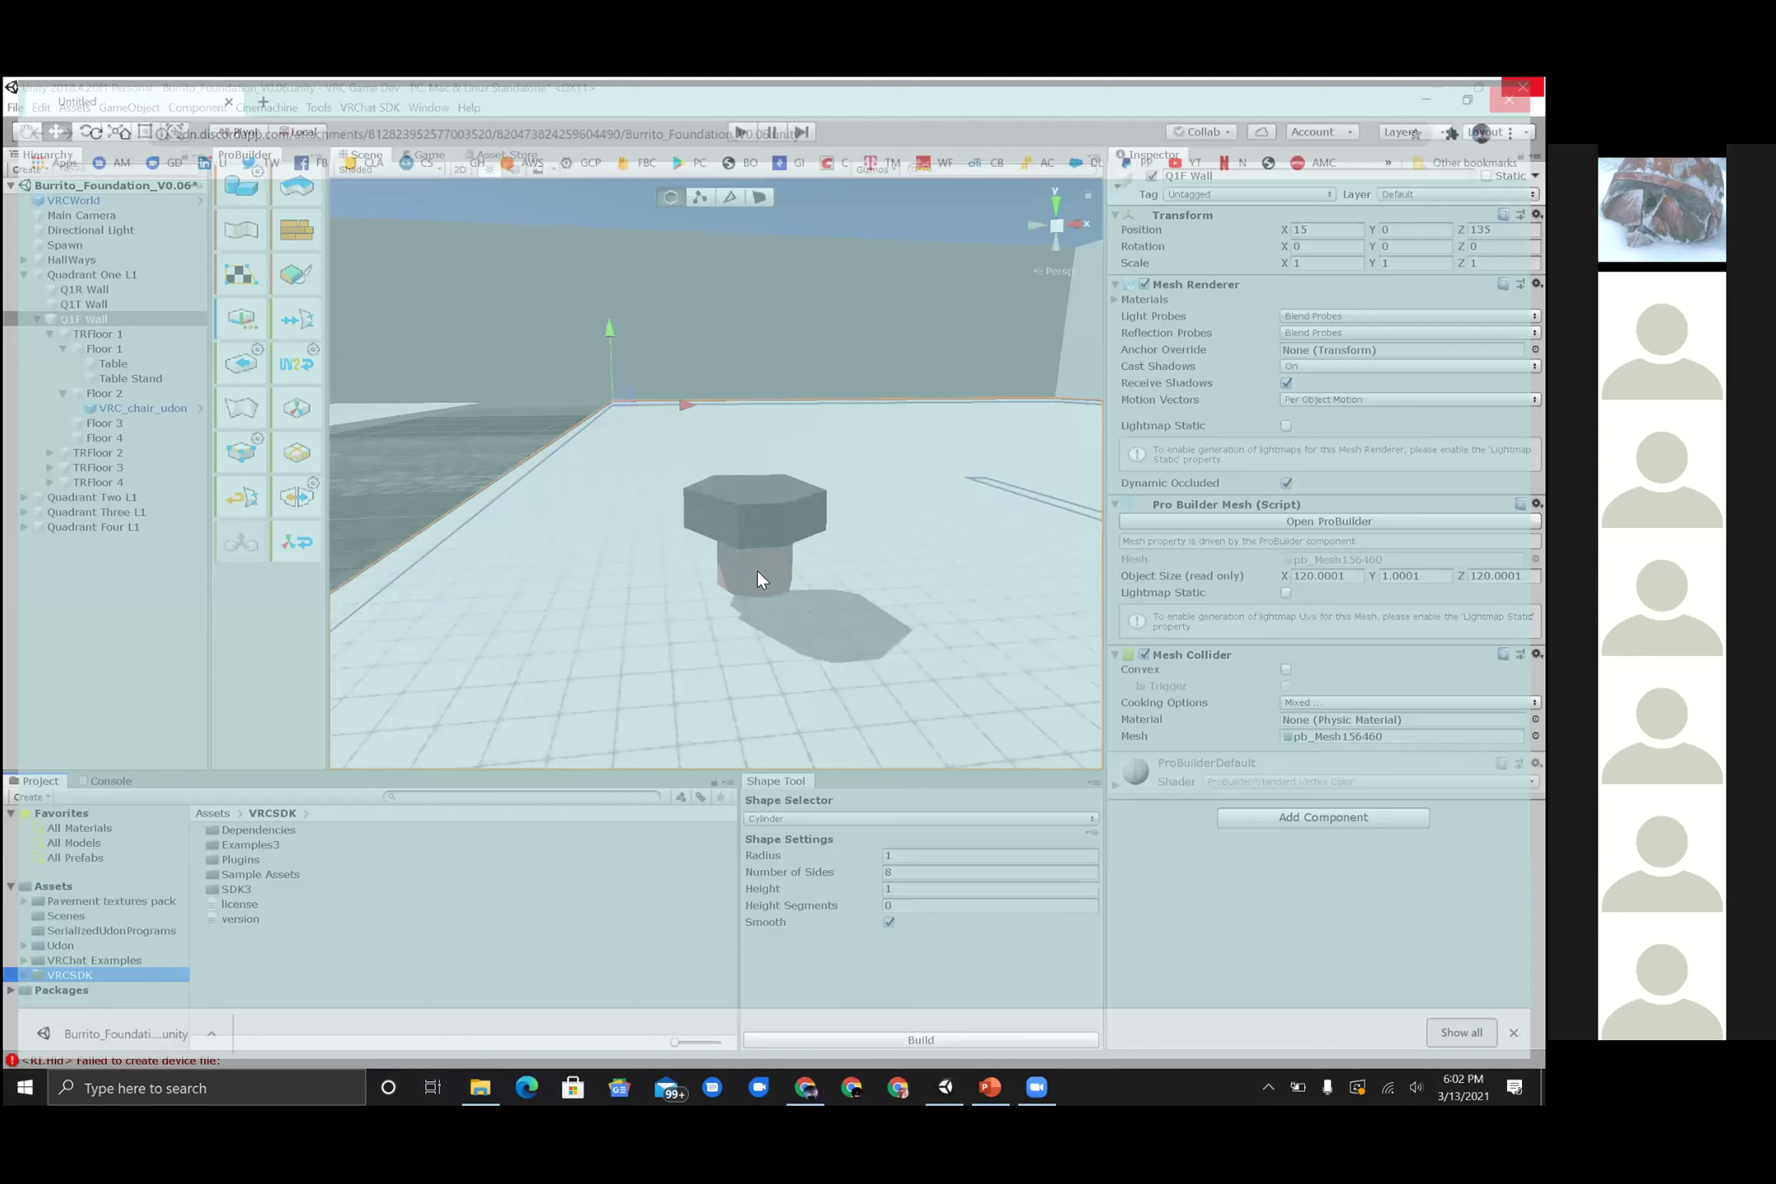
pyautogui.press('super+Tab')
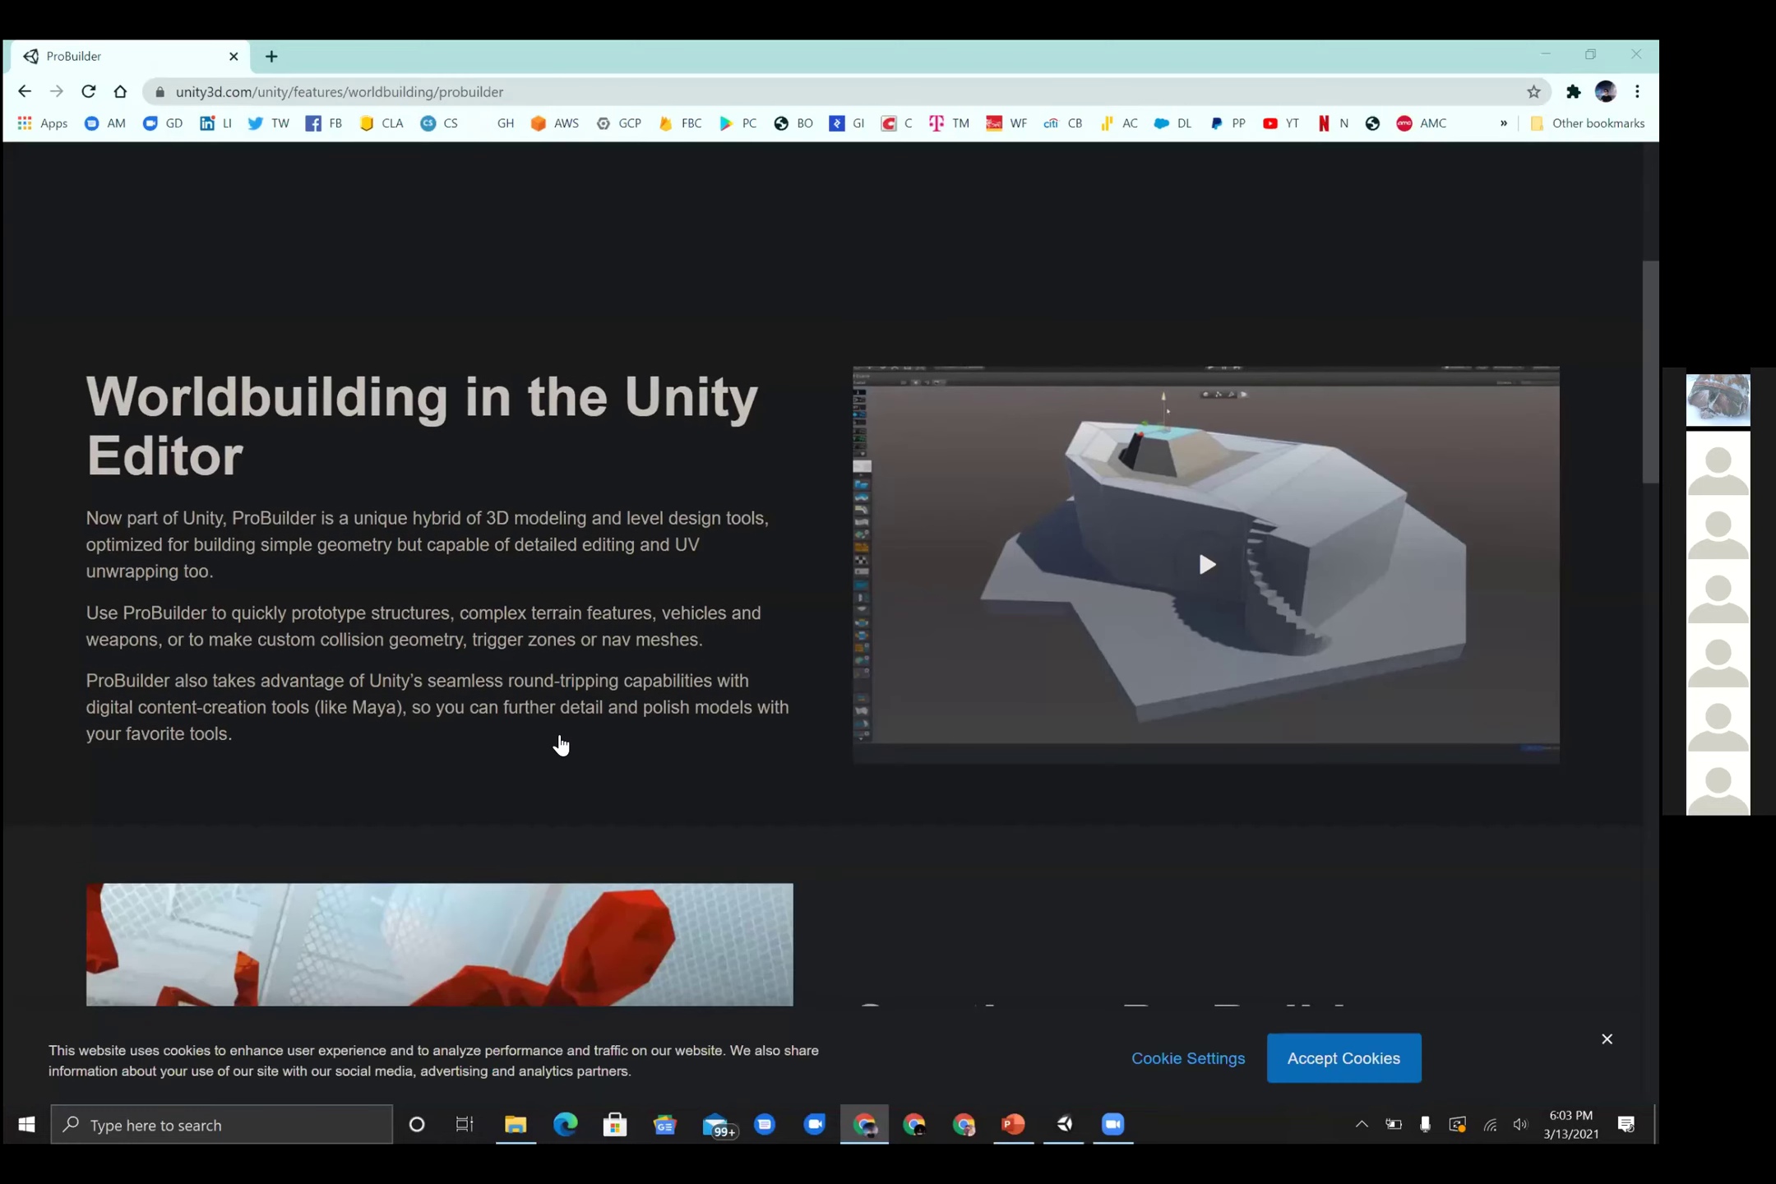
pyautogui.scroll(1, 559, 744)
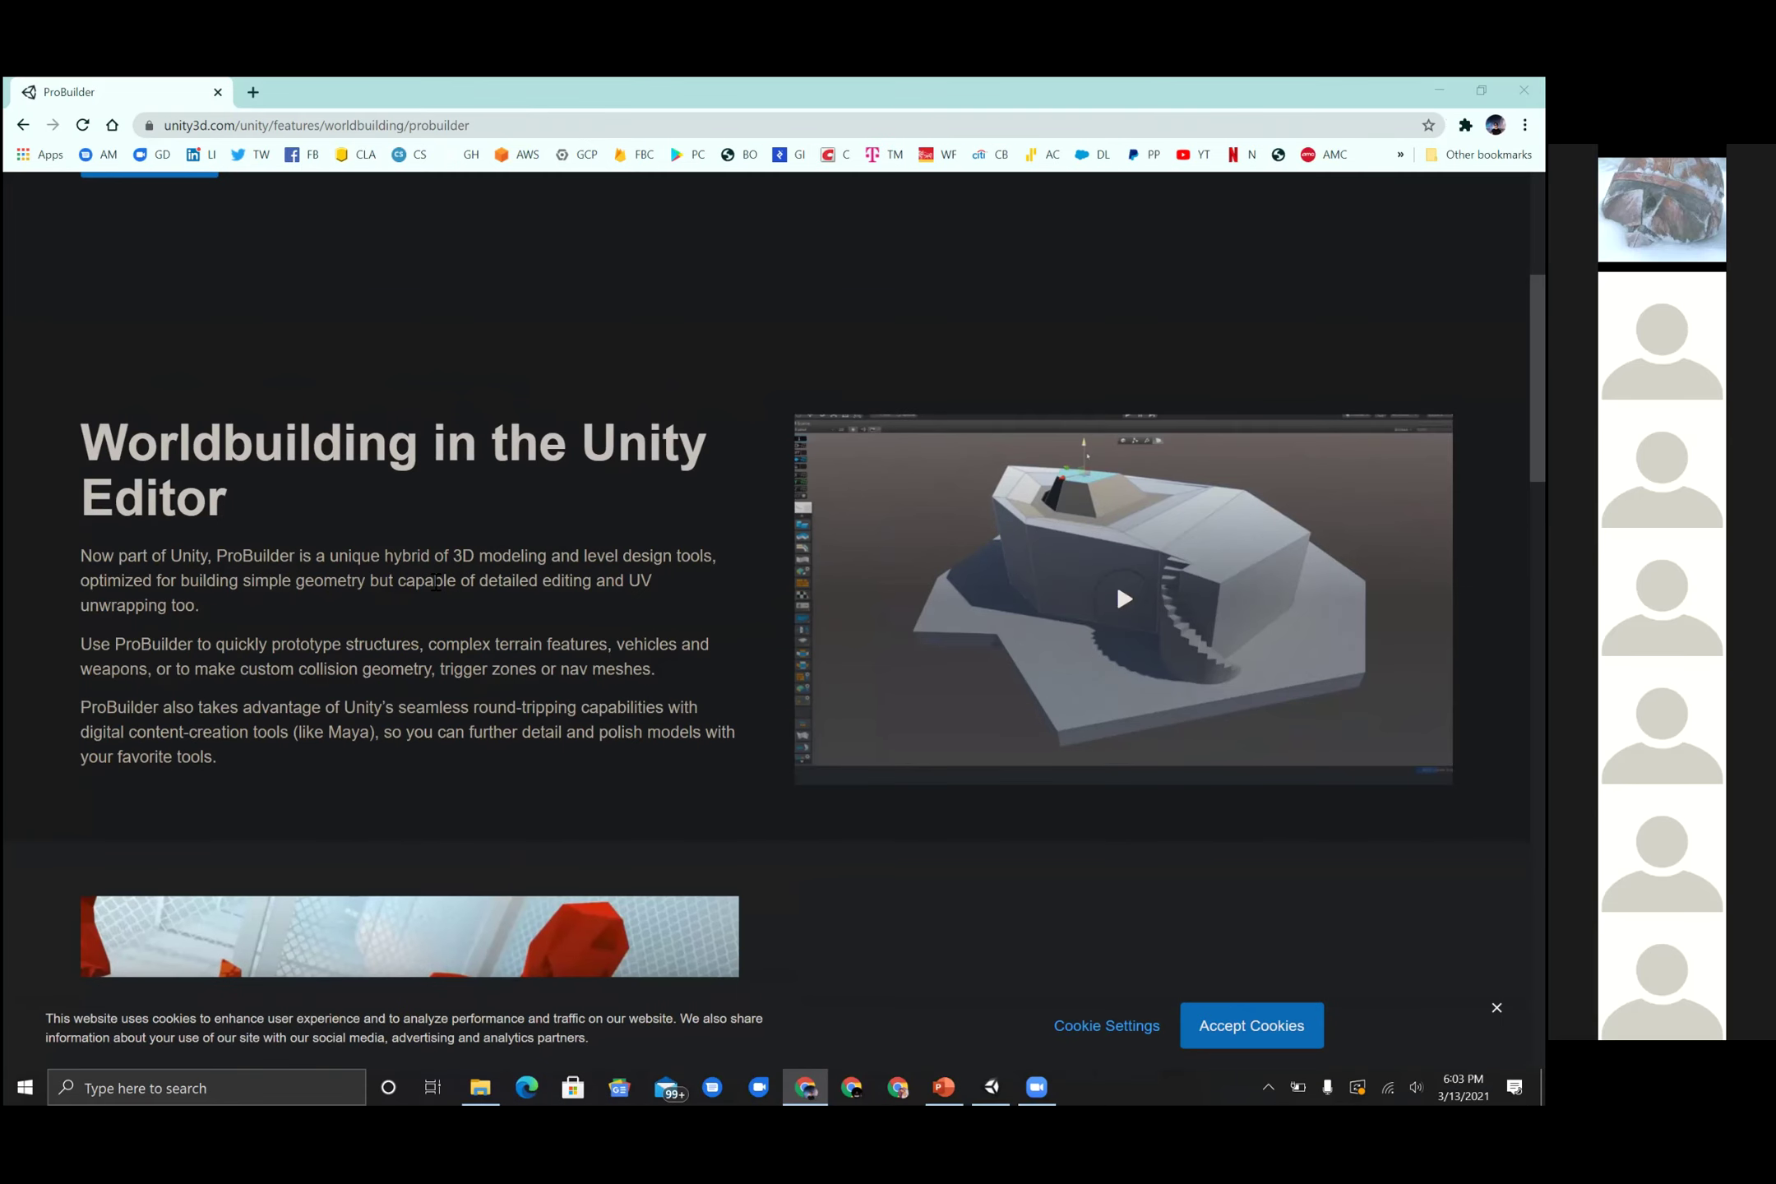
pyautogui.scroll(-3, 682, 614)
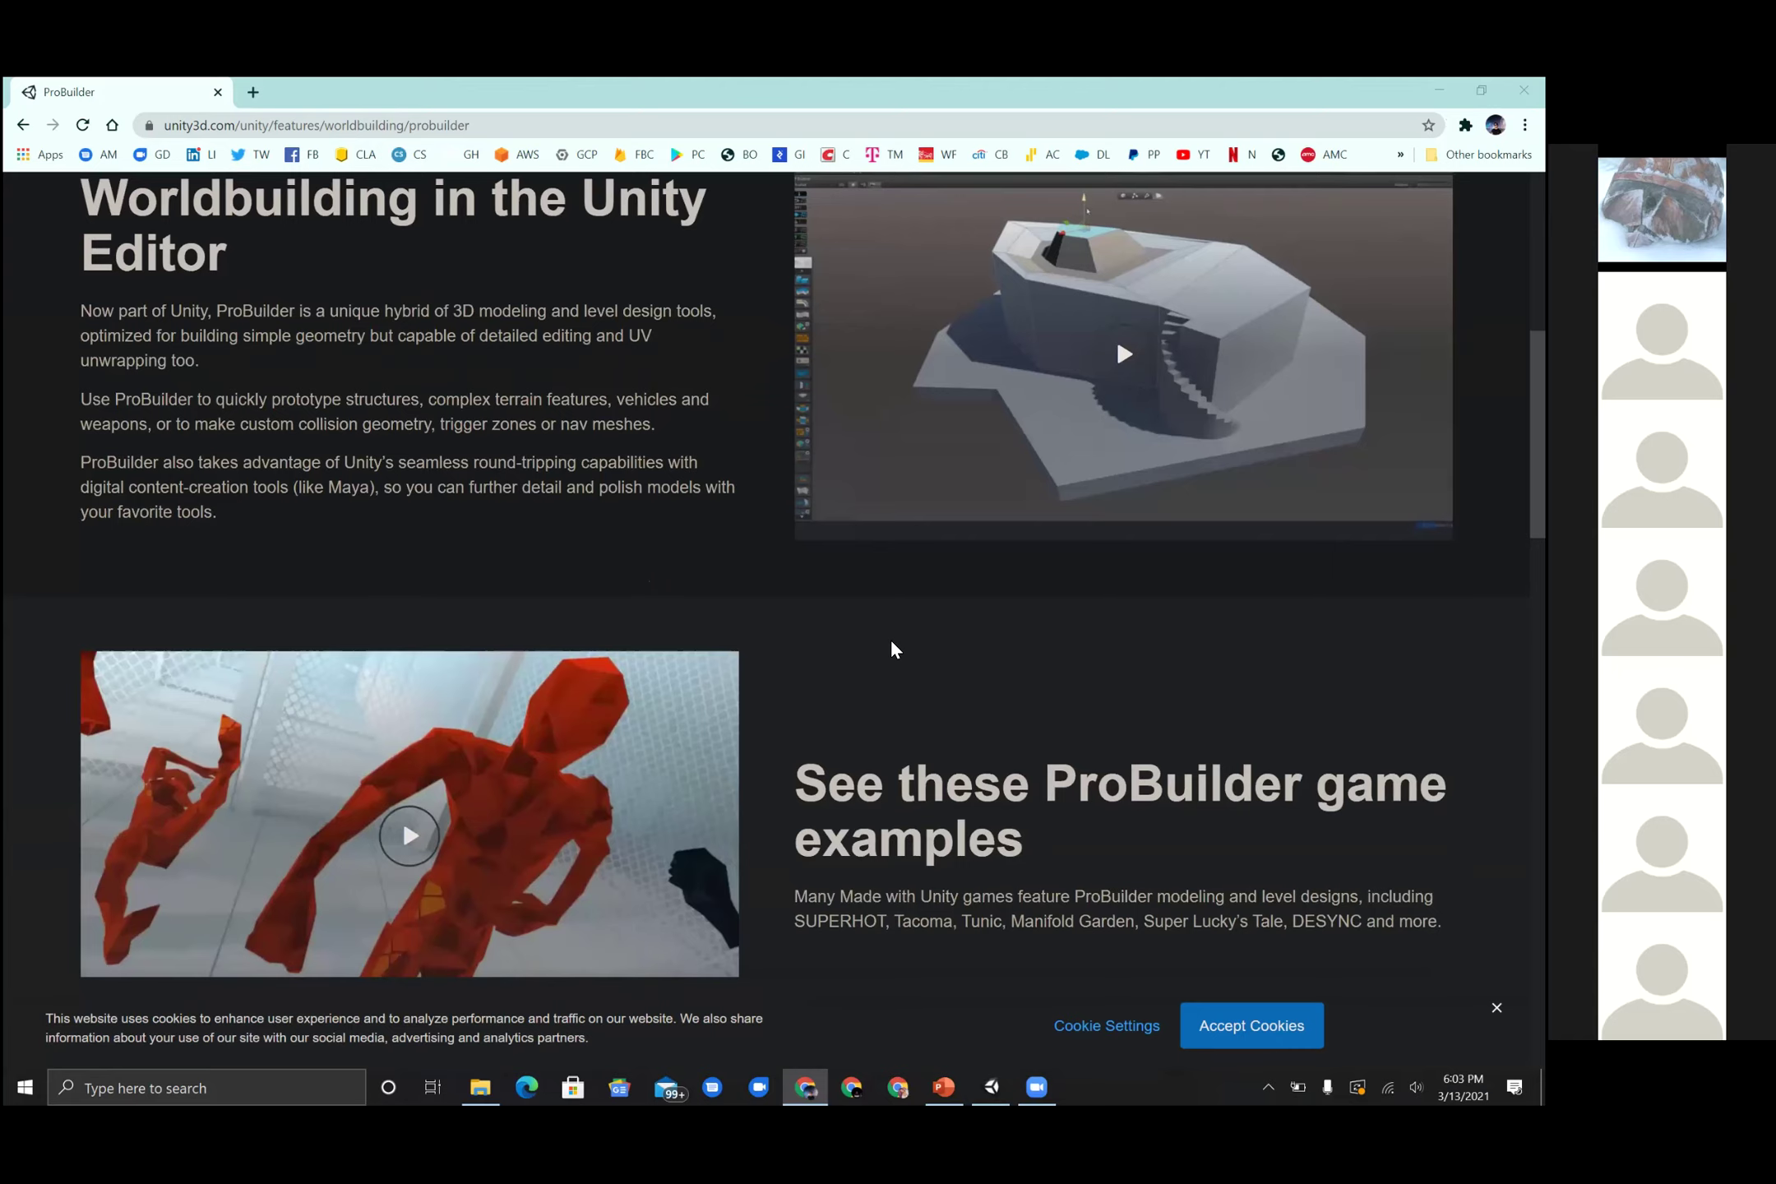
pyautogui.scroll(-3, 702, 702)
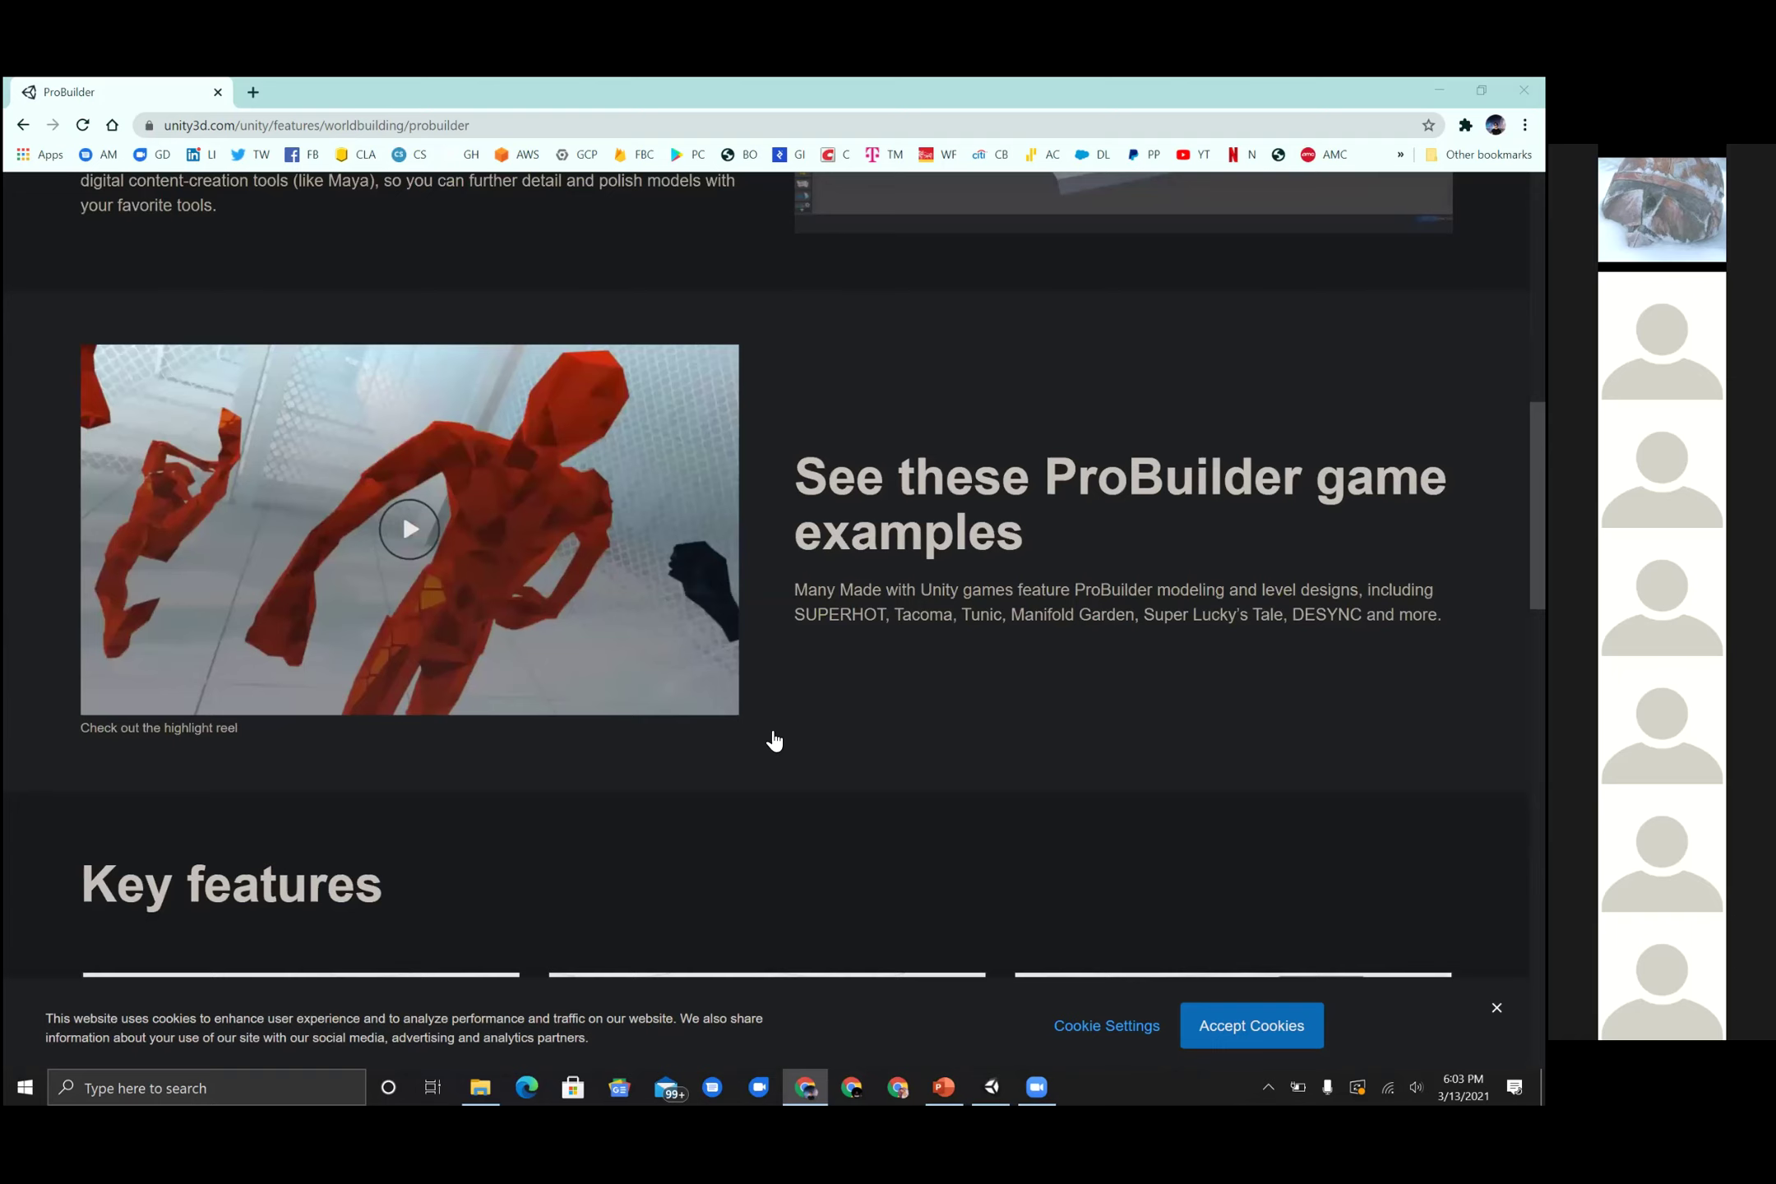
pyautogui.scroll(1, 774, 741)
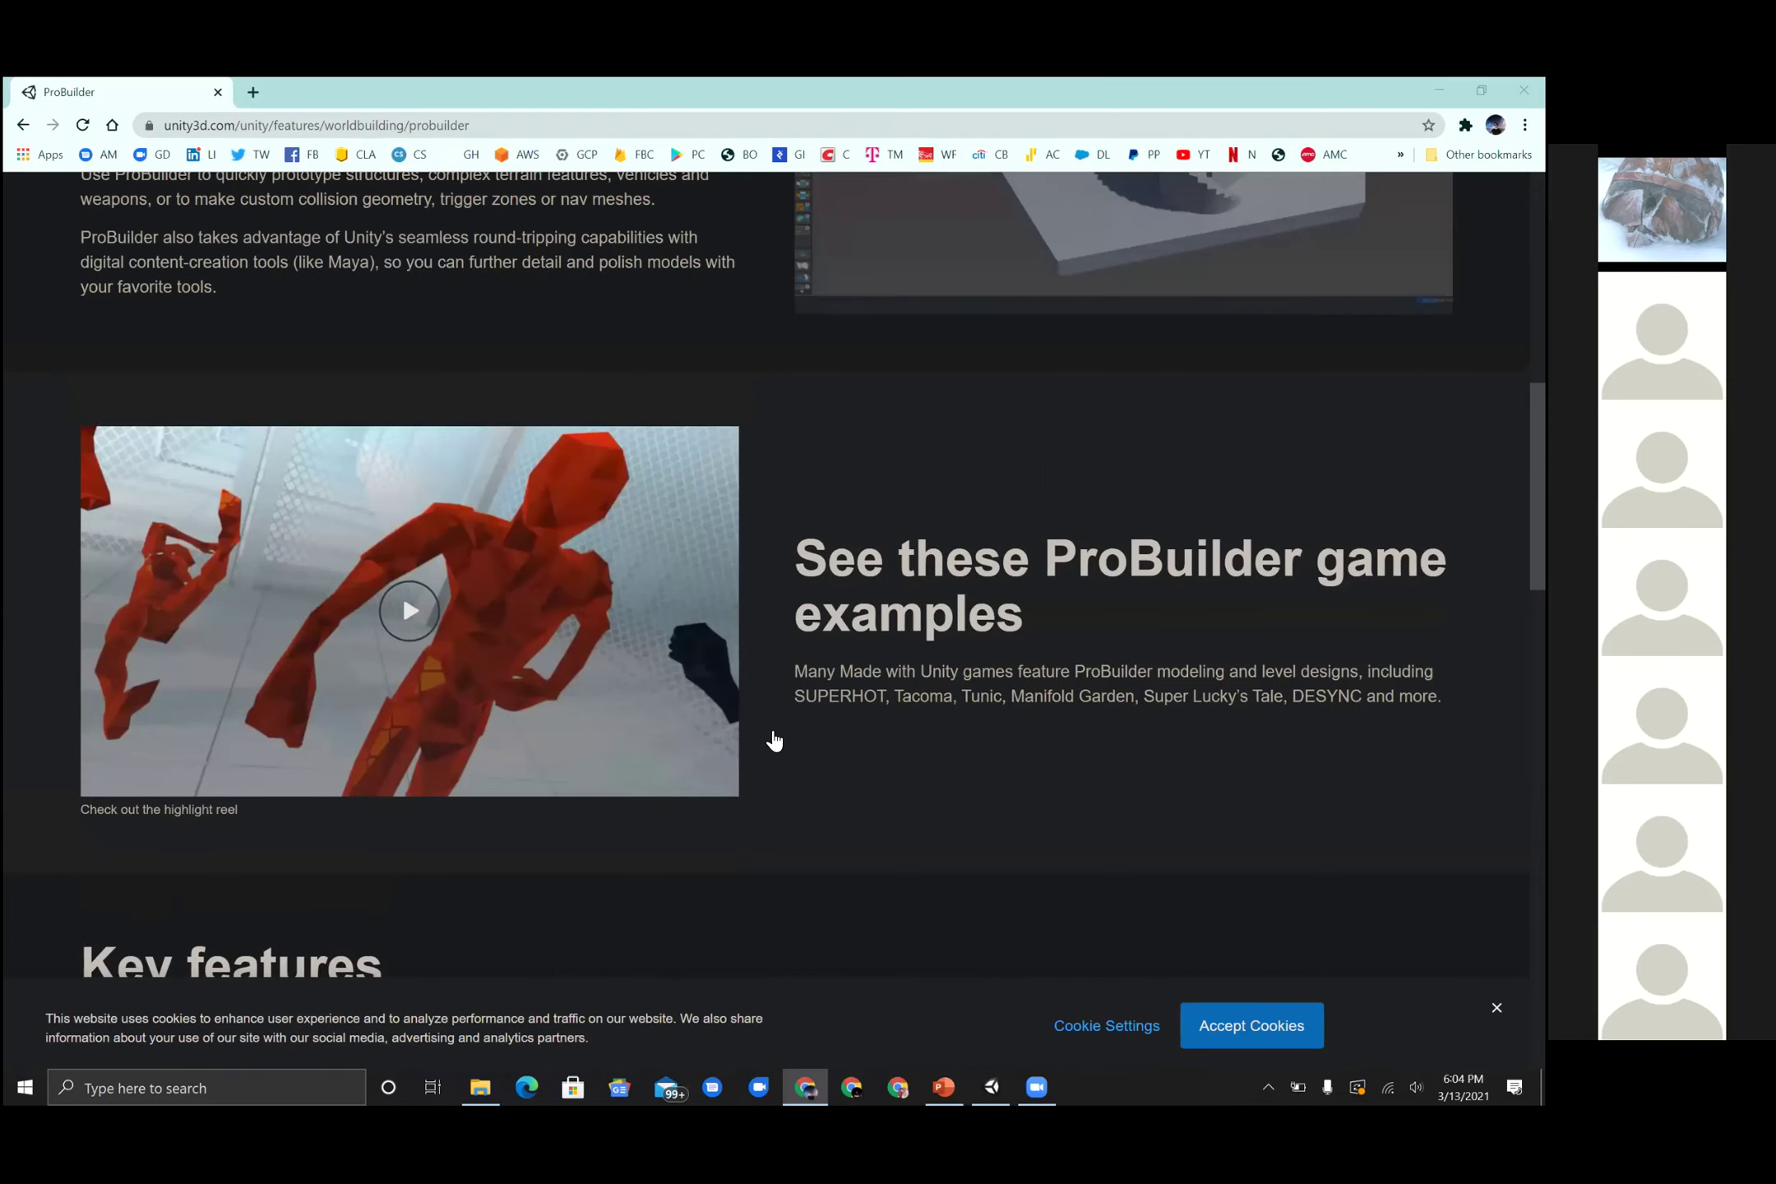
pyautogui.scroll(-1, 774, 741)
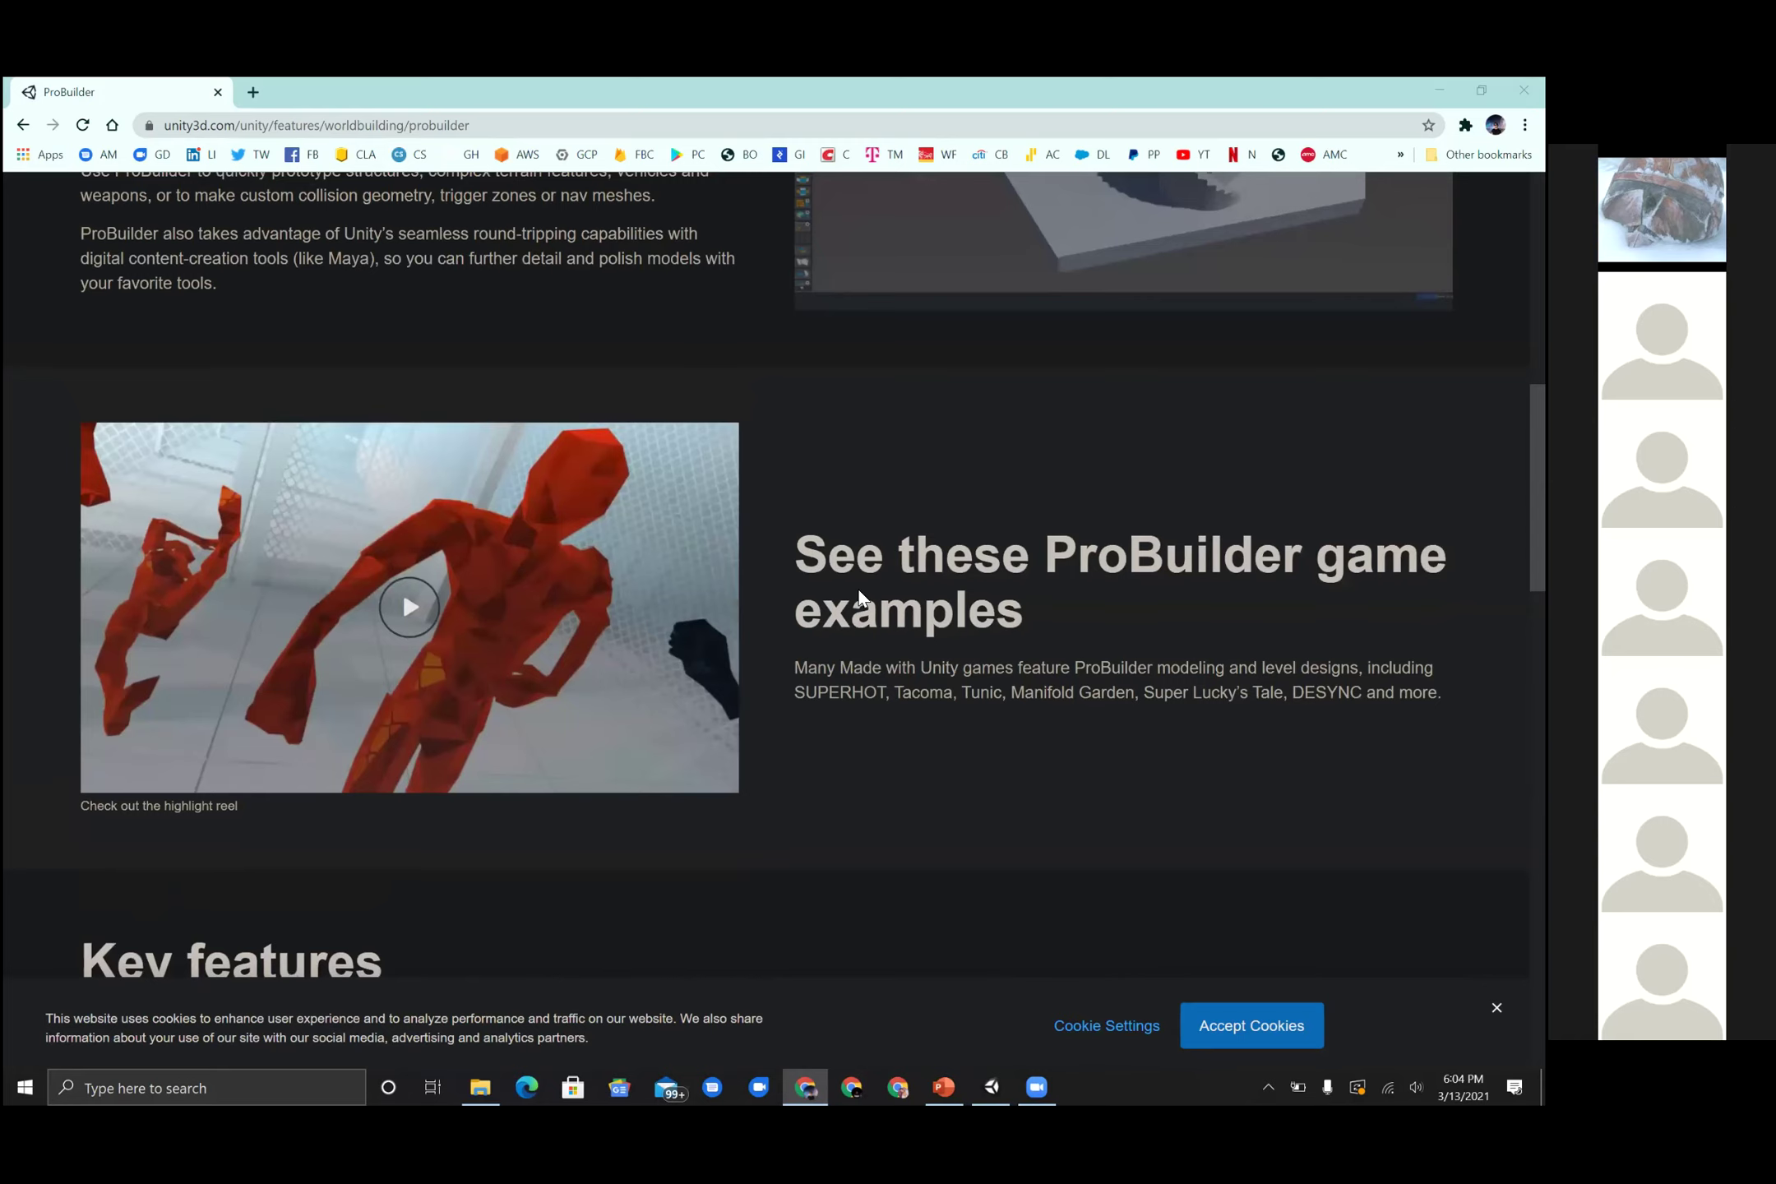
pyautogui.scroll(-1, 713, 582)
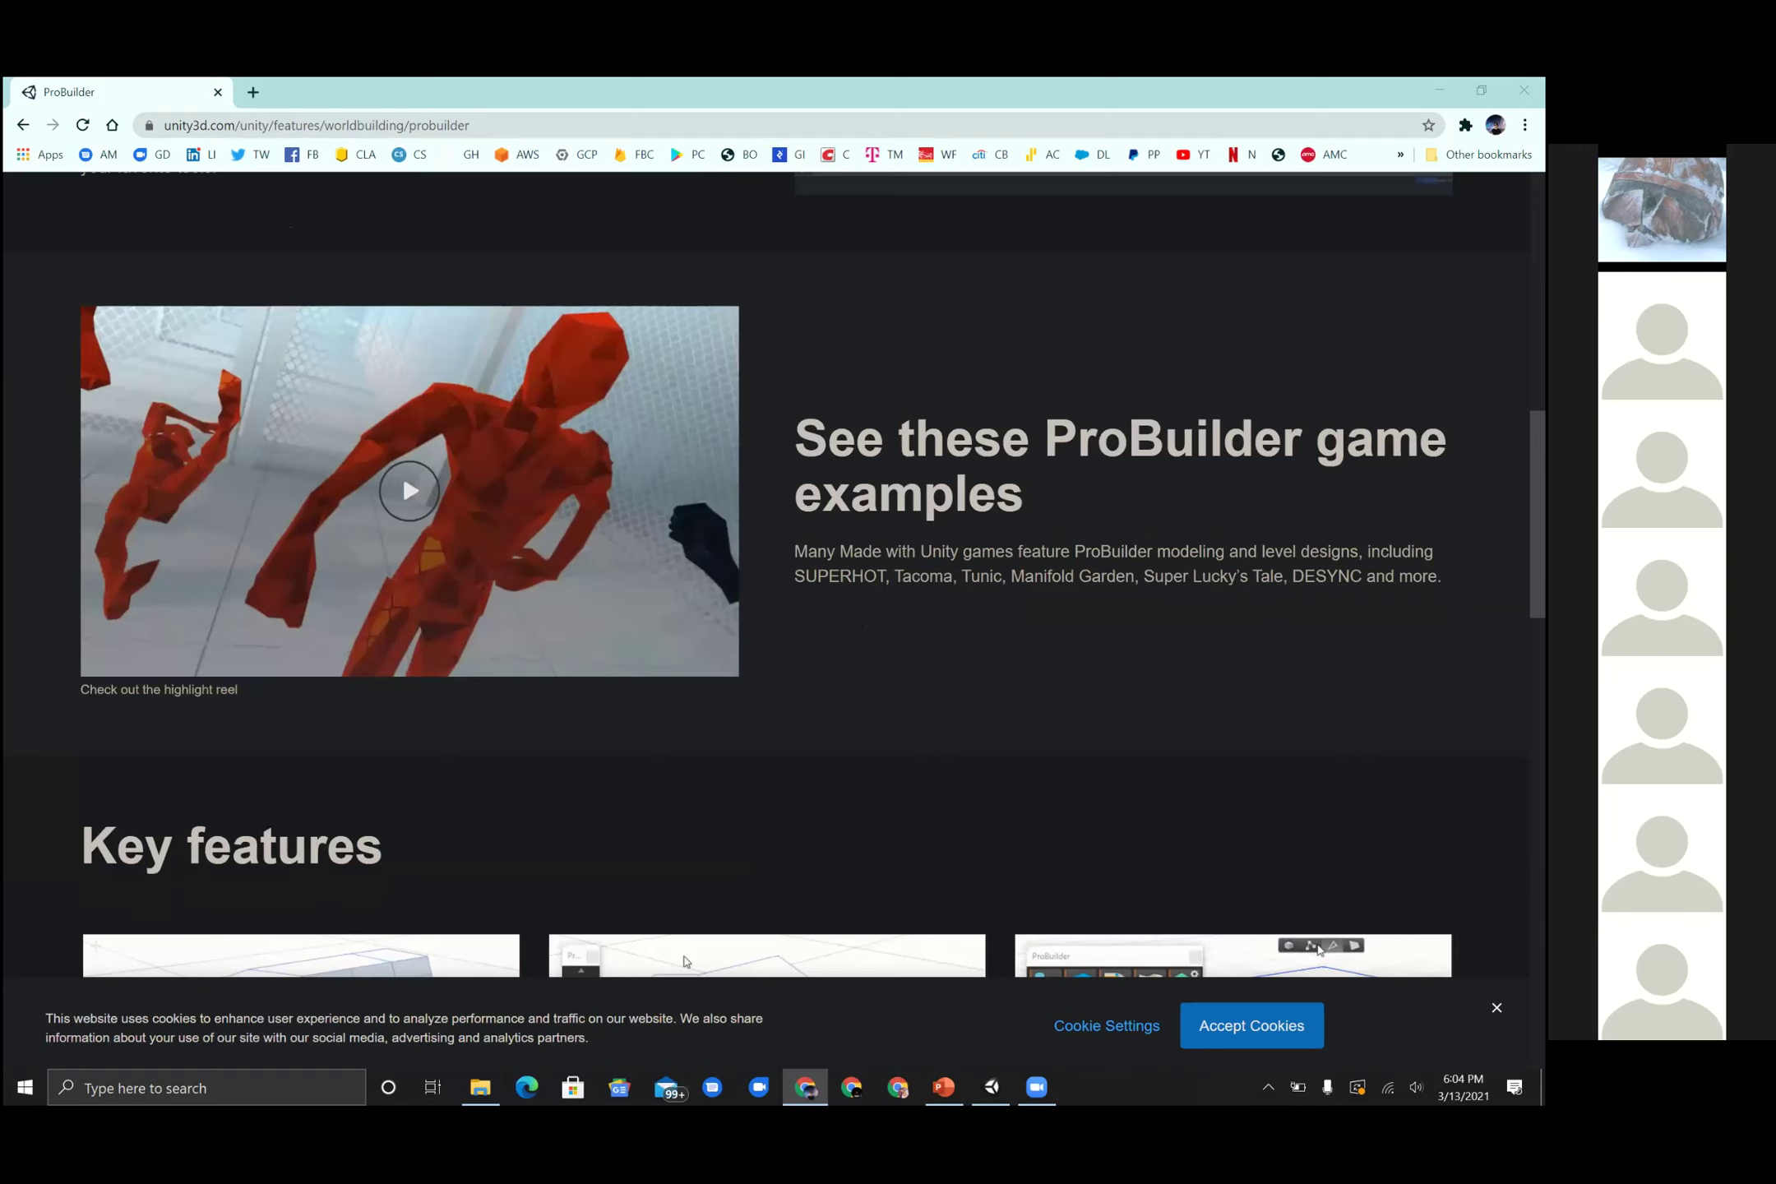
pyautogui.scroll(-1, 1189, 734)
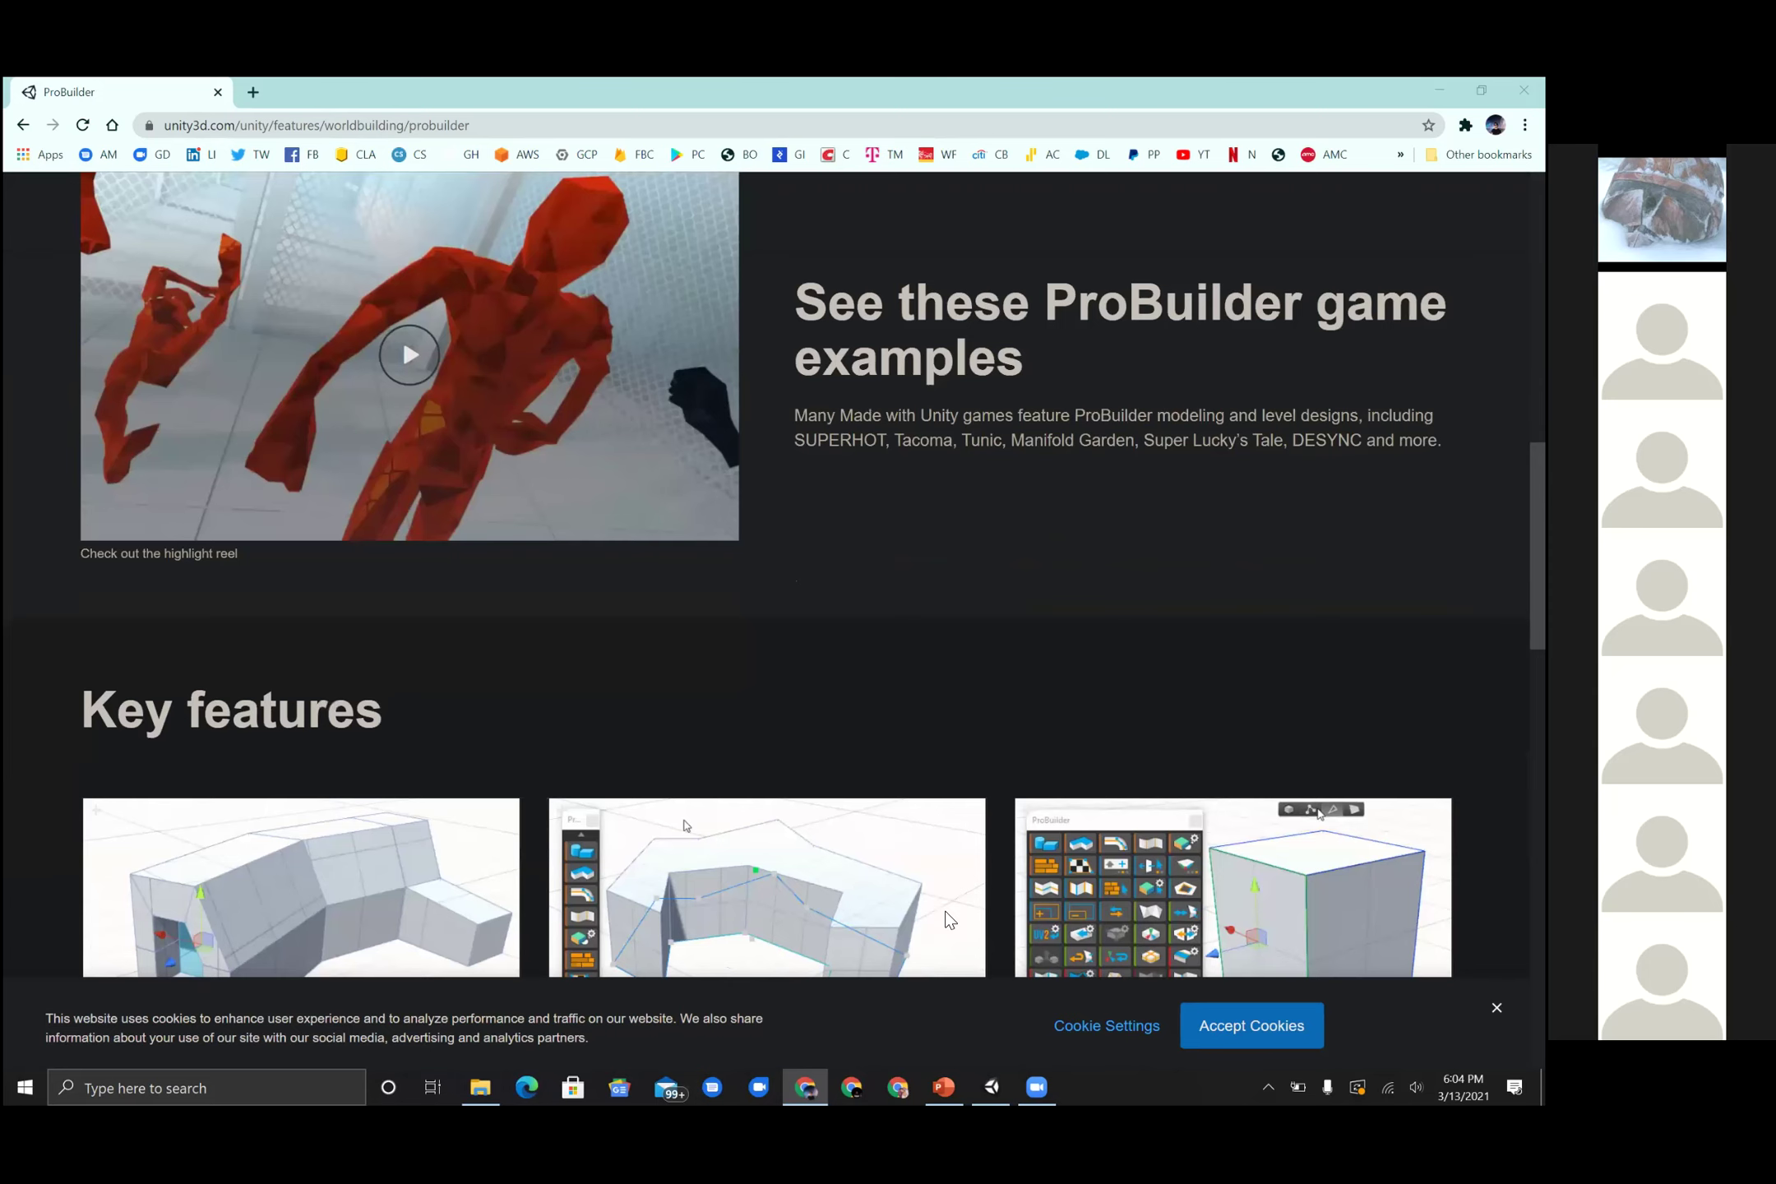
# - Review the key features, ProGrids and getting-started sections of the ProBuilder page, and return to Unity
pyautogui.scroll(-5, 1303, 706)
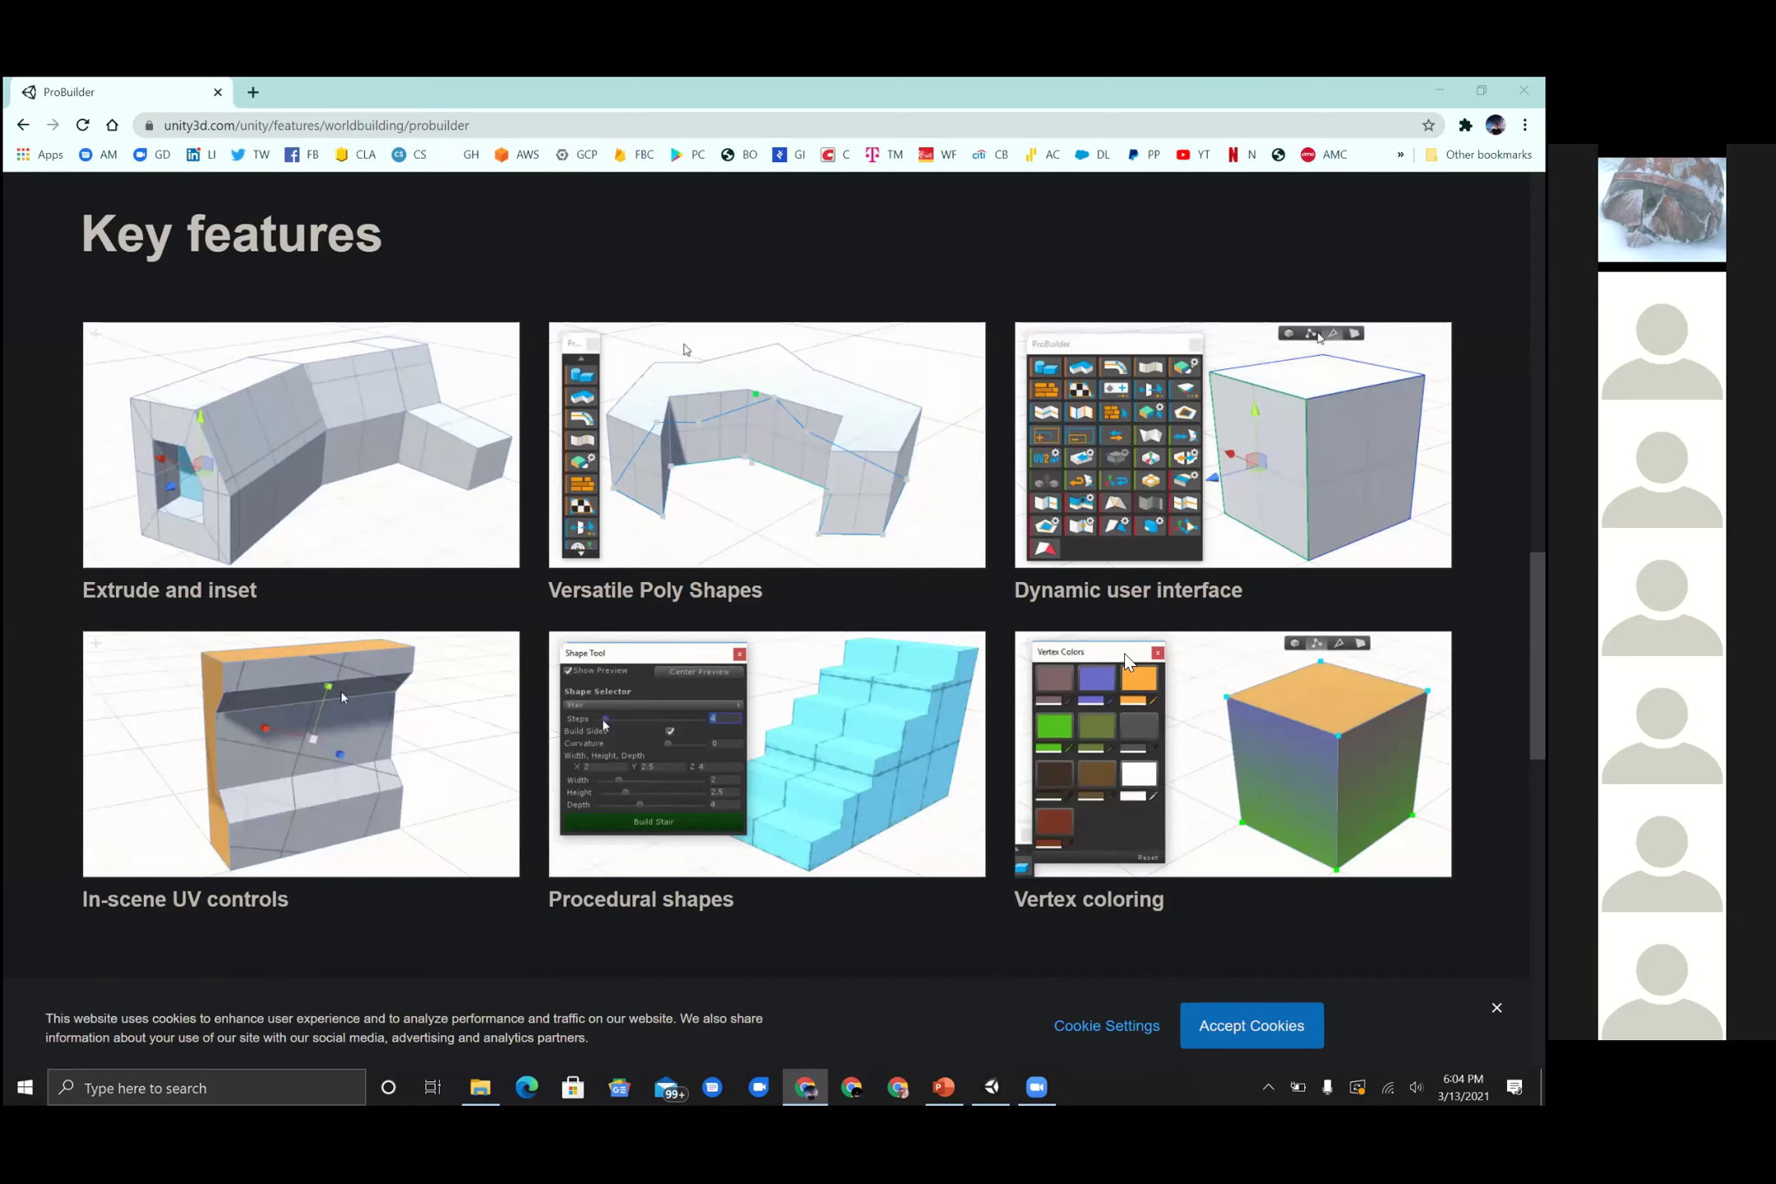
pyautogui.scroll(-1, 1044, 633)
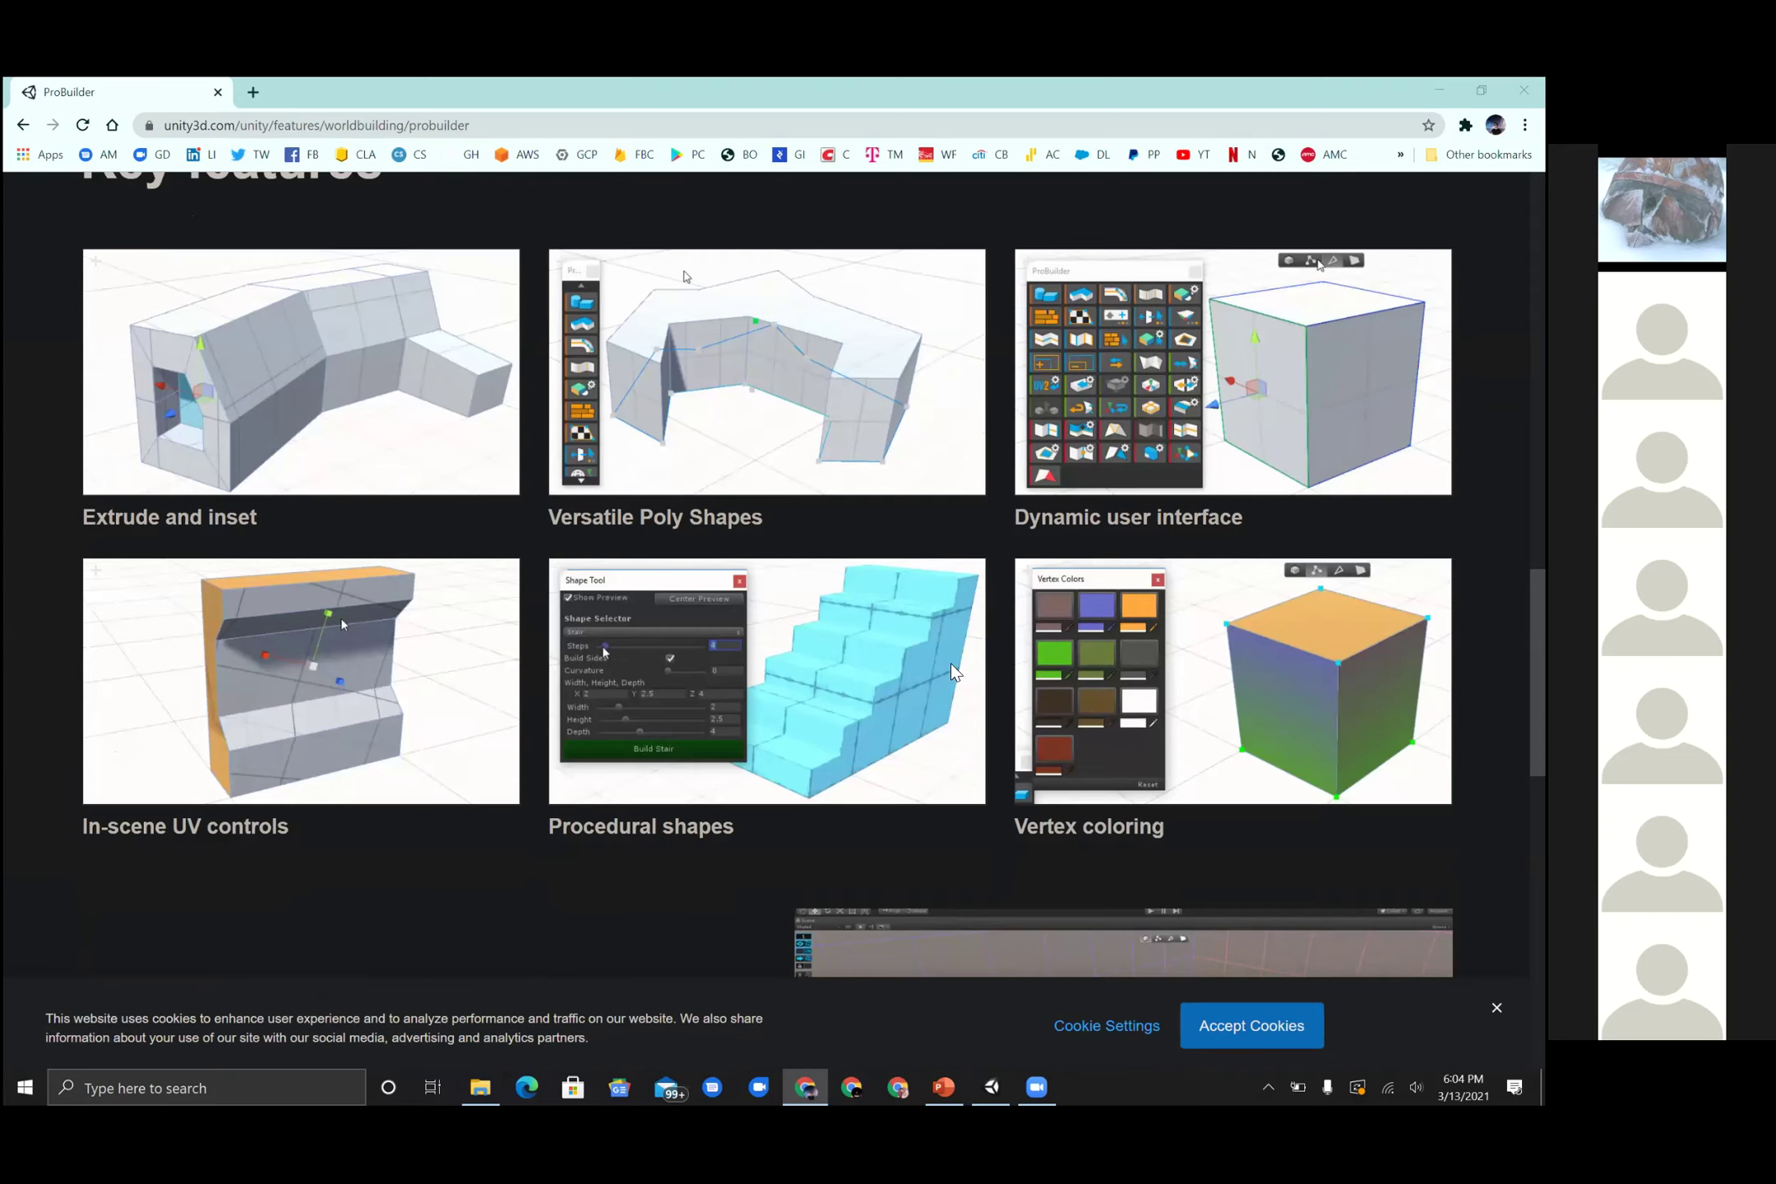
pyautogui.scroll(-8, 694, 633)
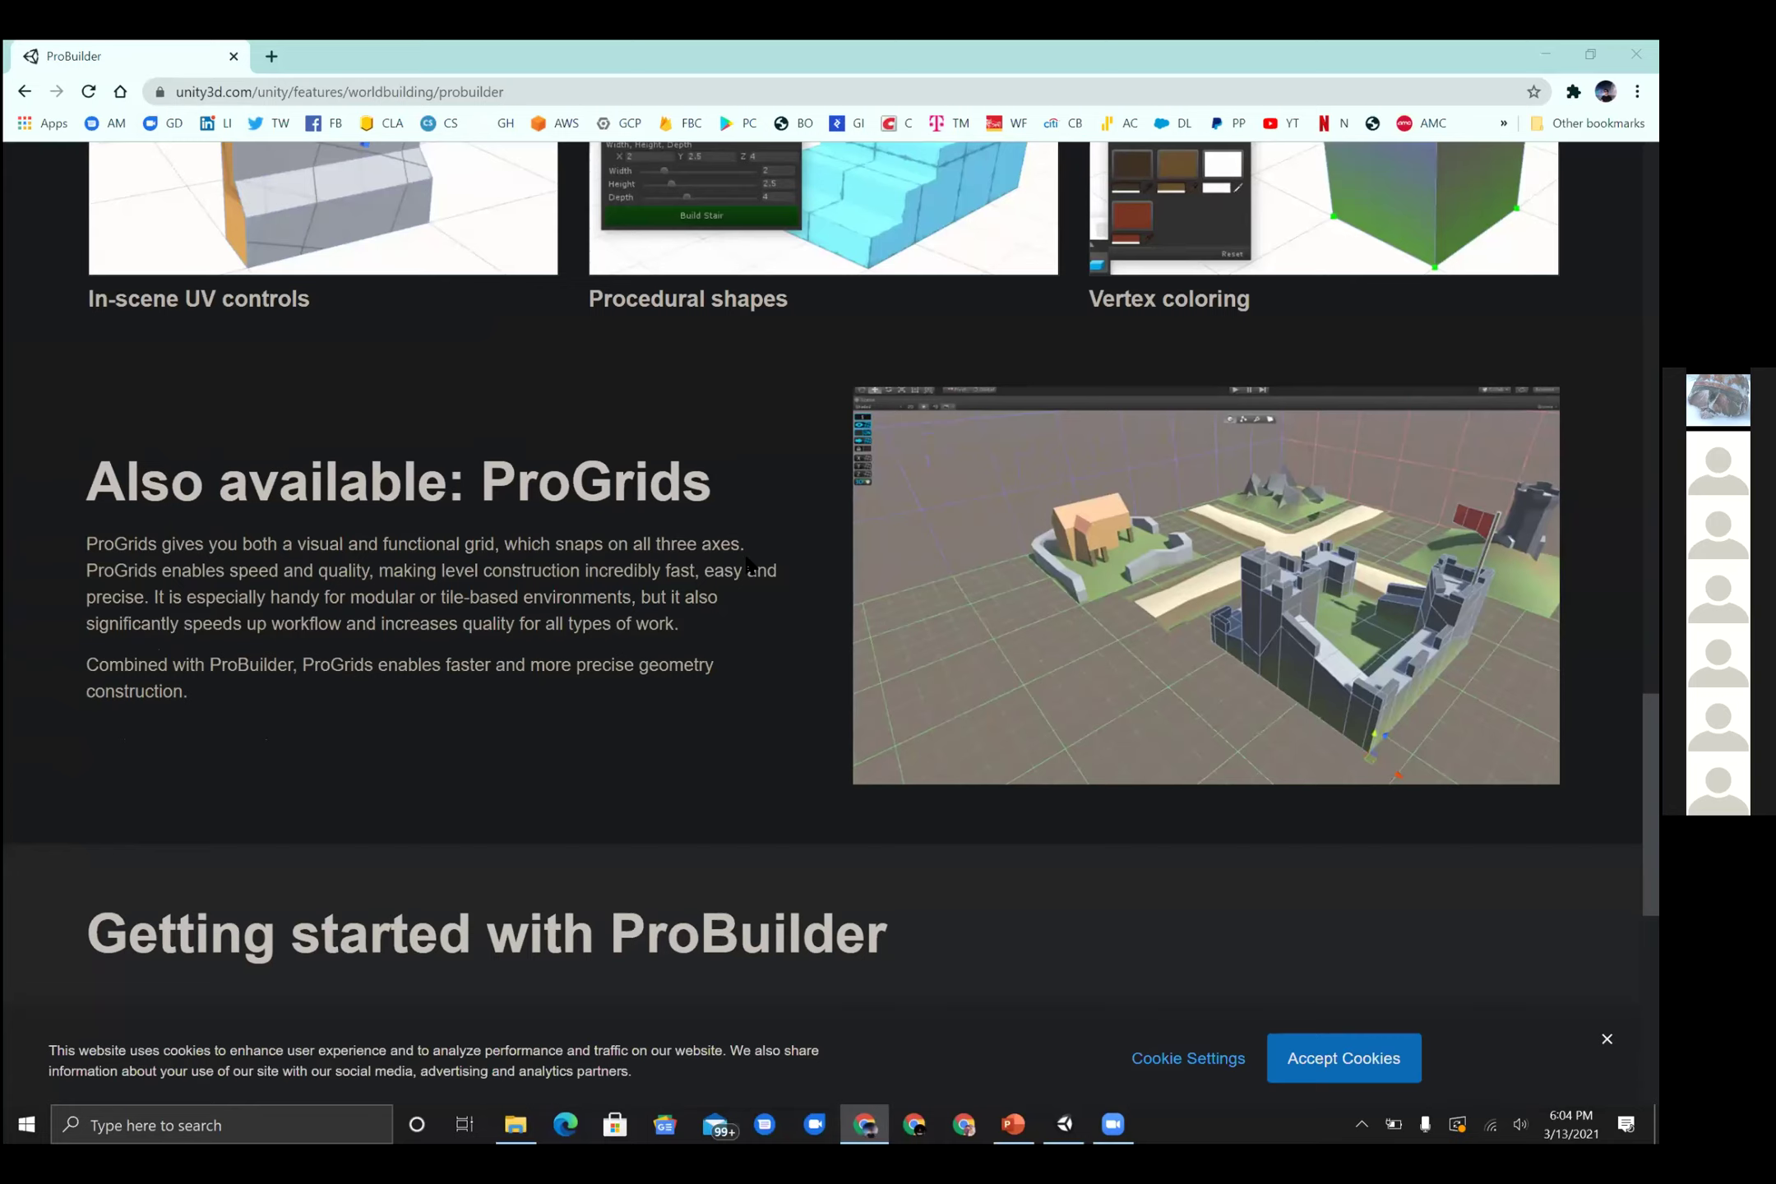
pyautogui.scroll(-5, 774, 693)
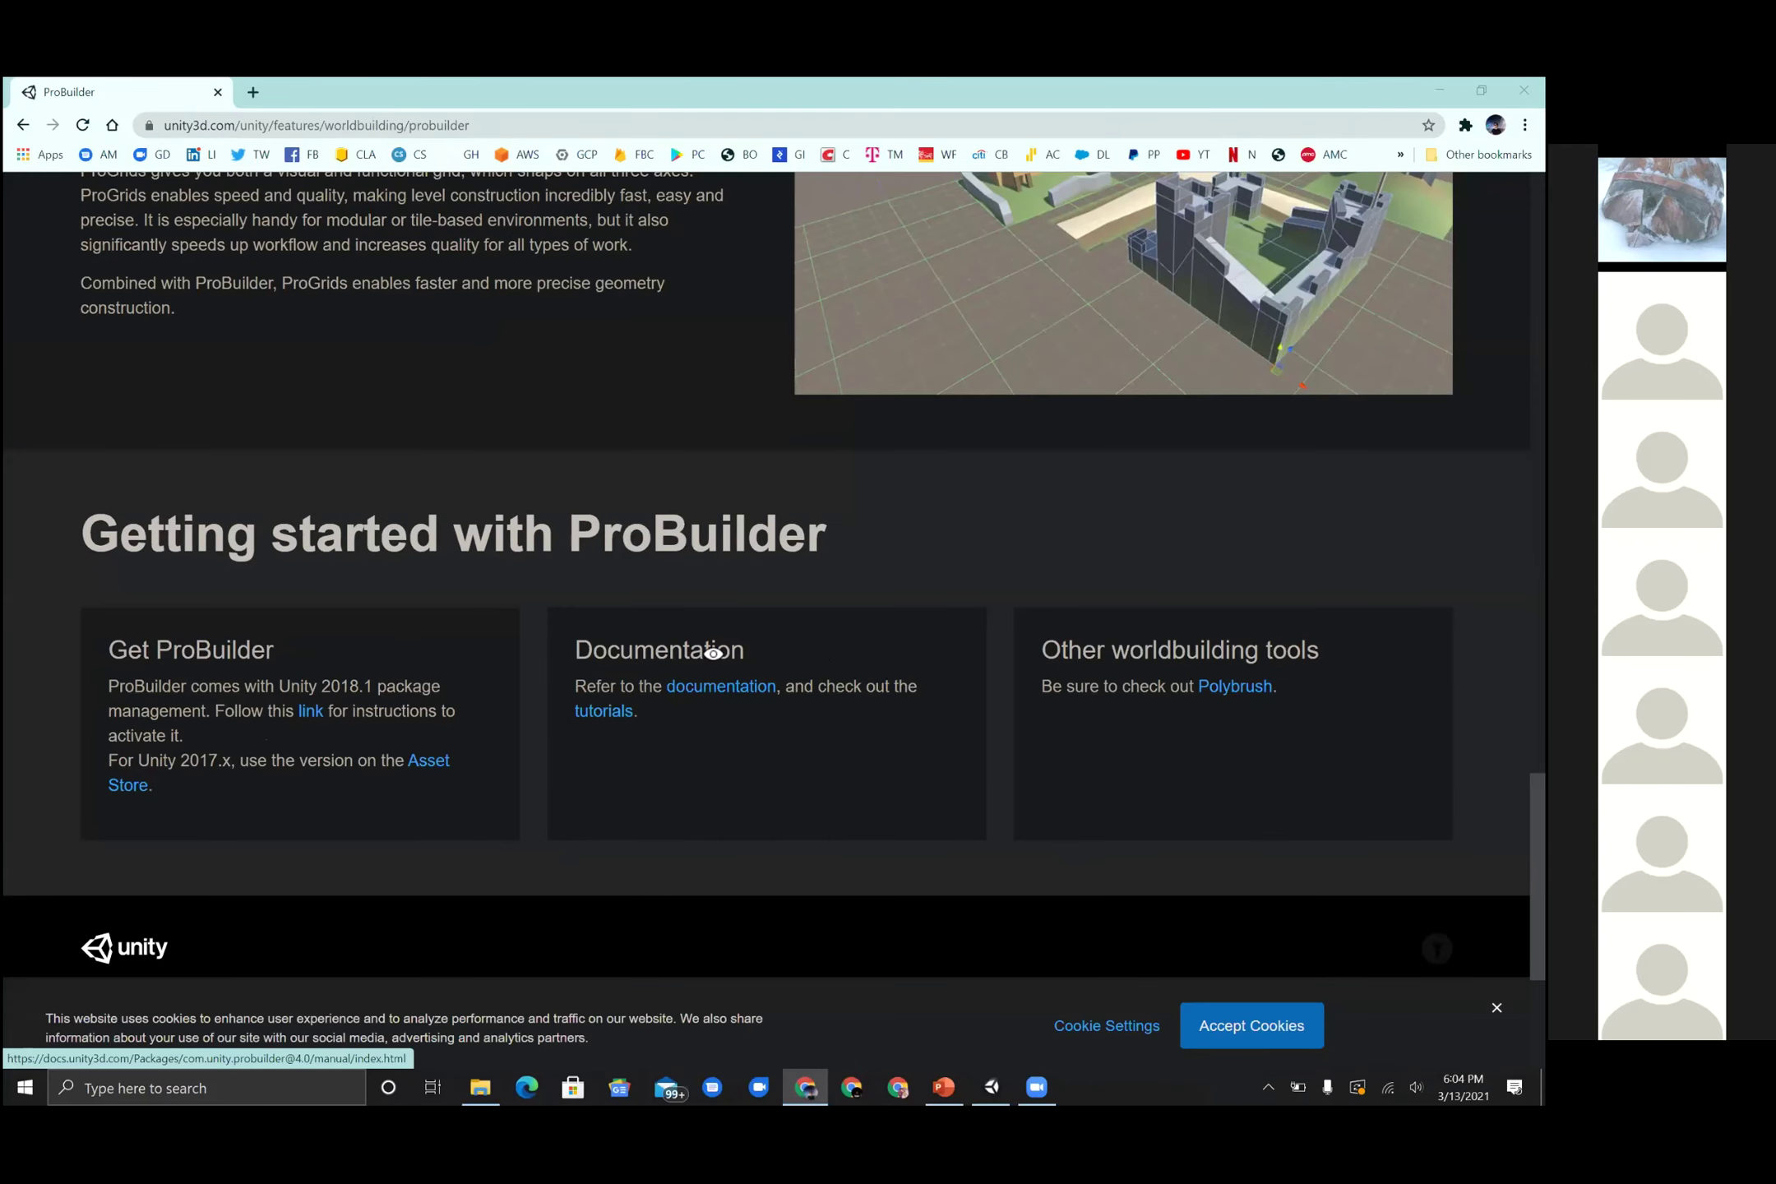
pyautogui.scroll(20, 734, 650)
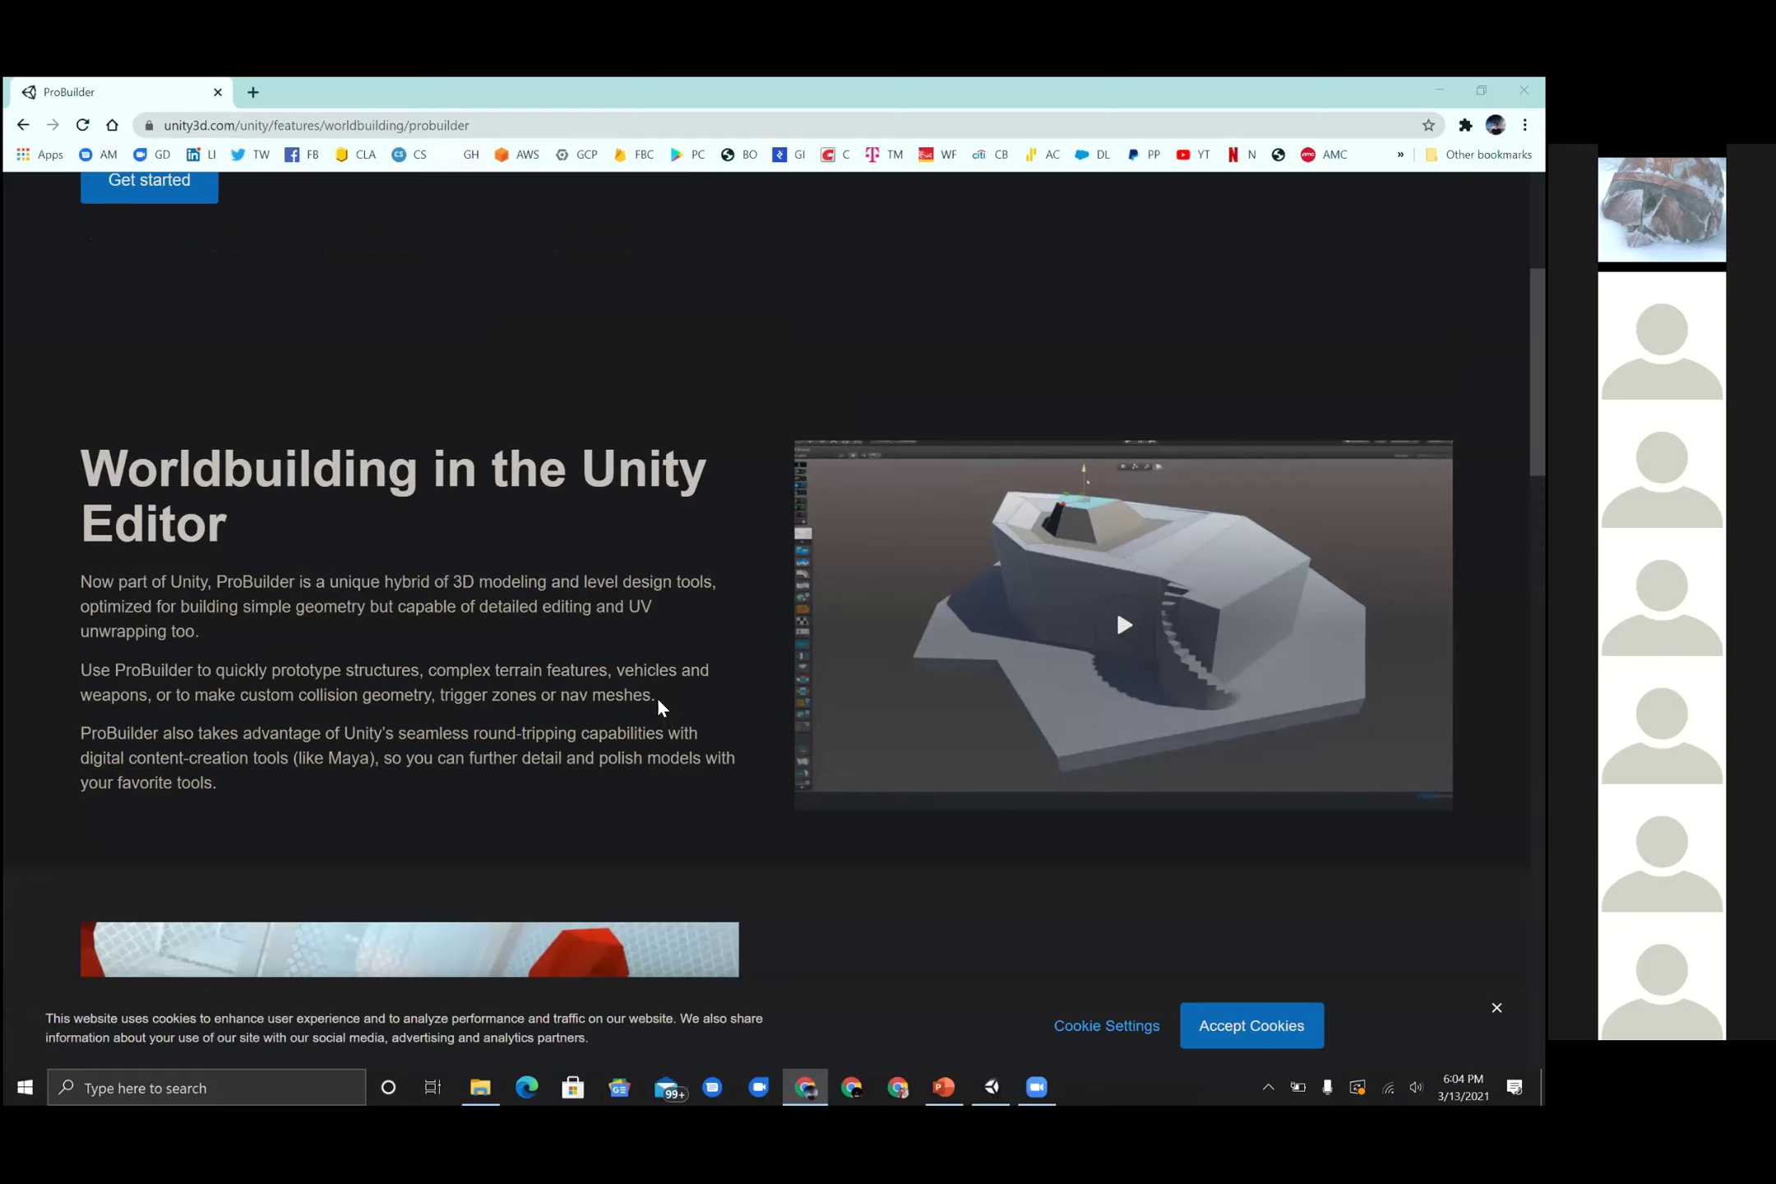
pyautogui.hotkey('alt', 'Tab')
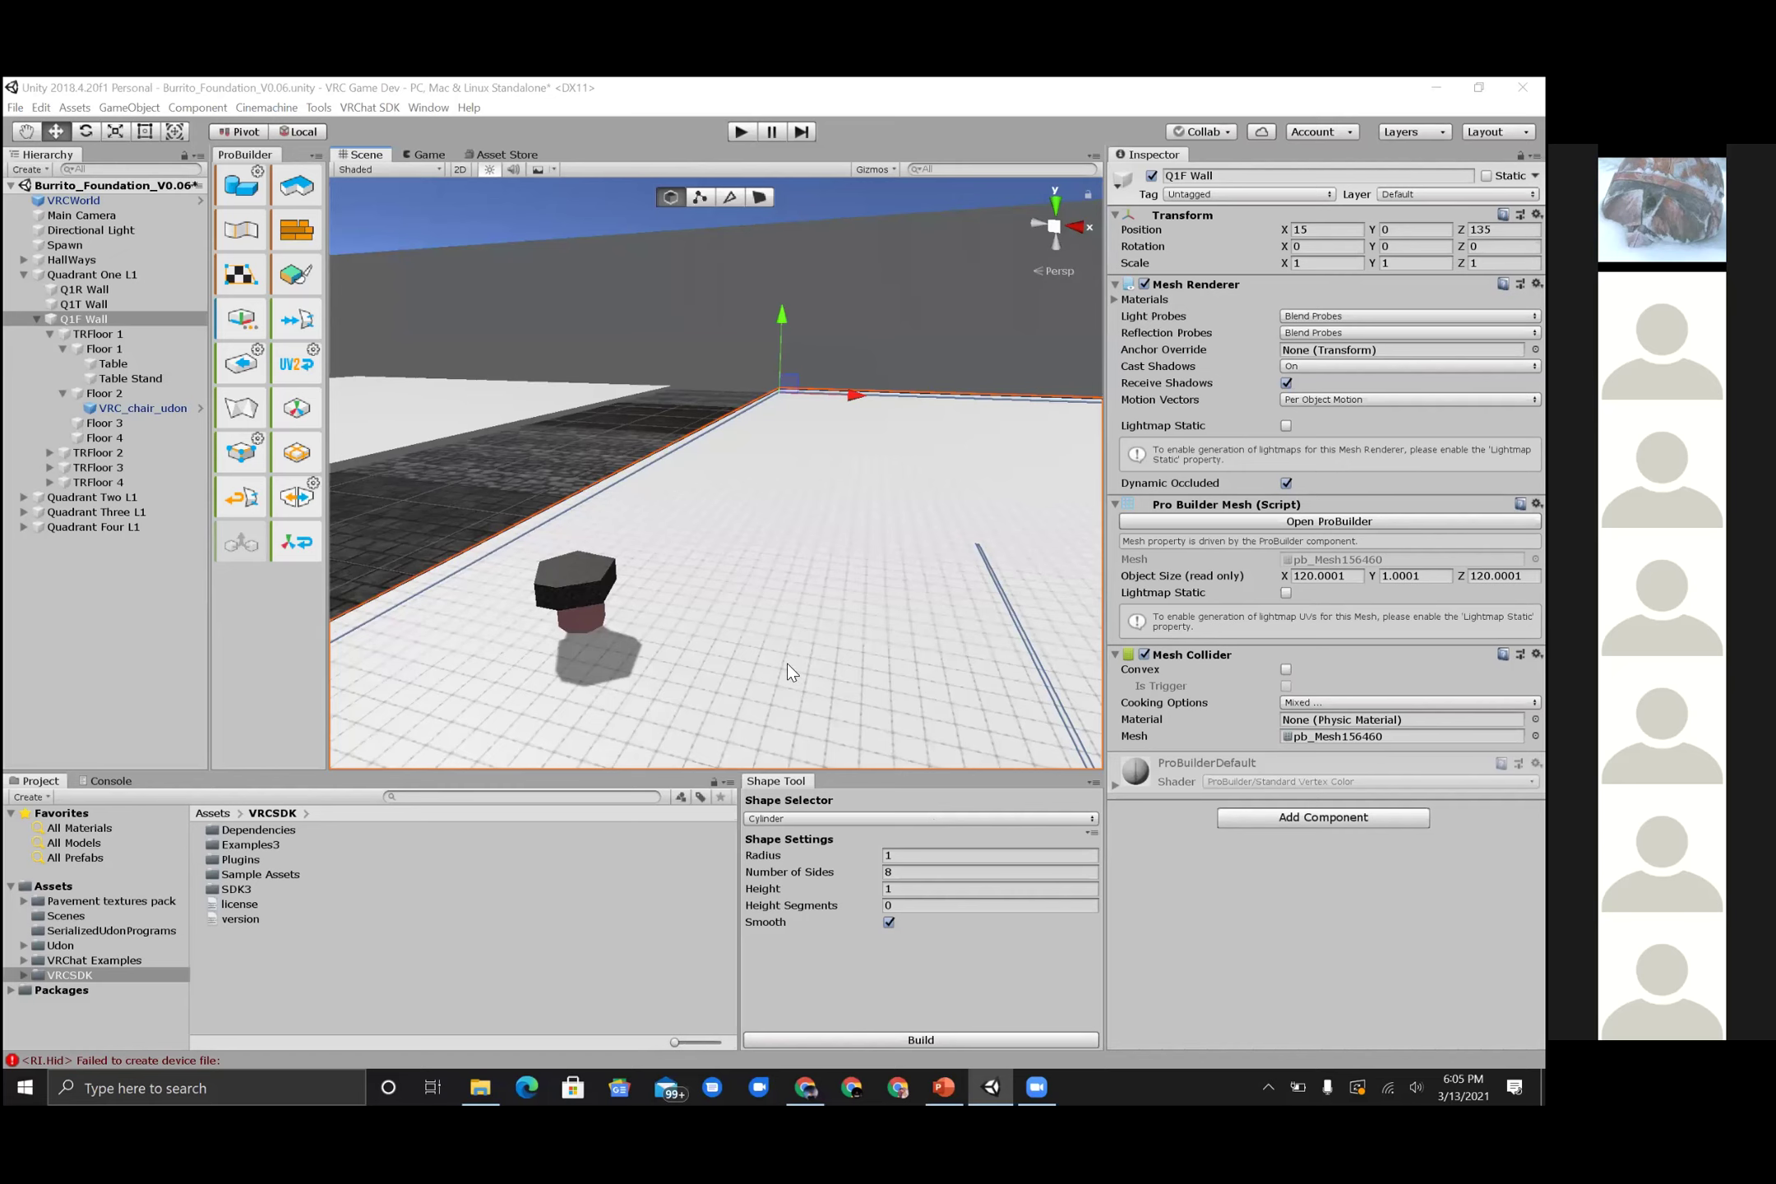
# - Switch the ProBuilder panel to text mode
pyautogui.keyDown('alt'); pyautogui.moveTo(810, 638); pyautogui.dragTo(724, 650); pyautogui.keyUp('alt')
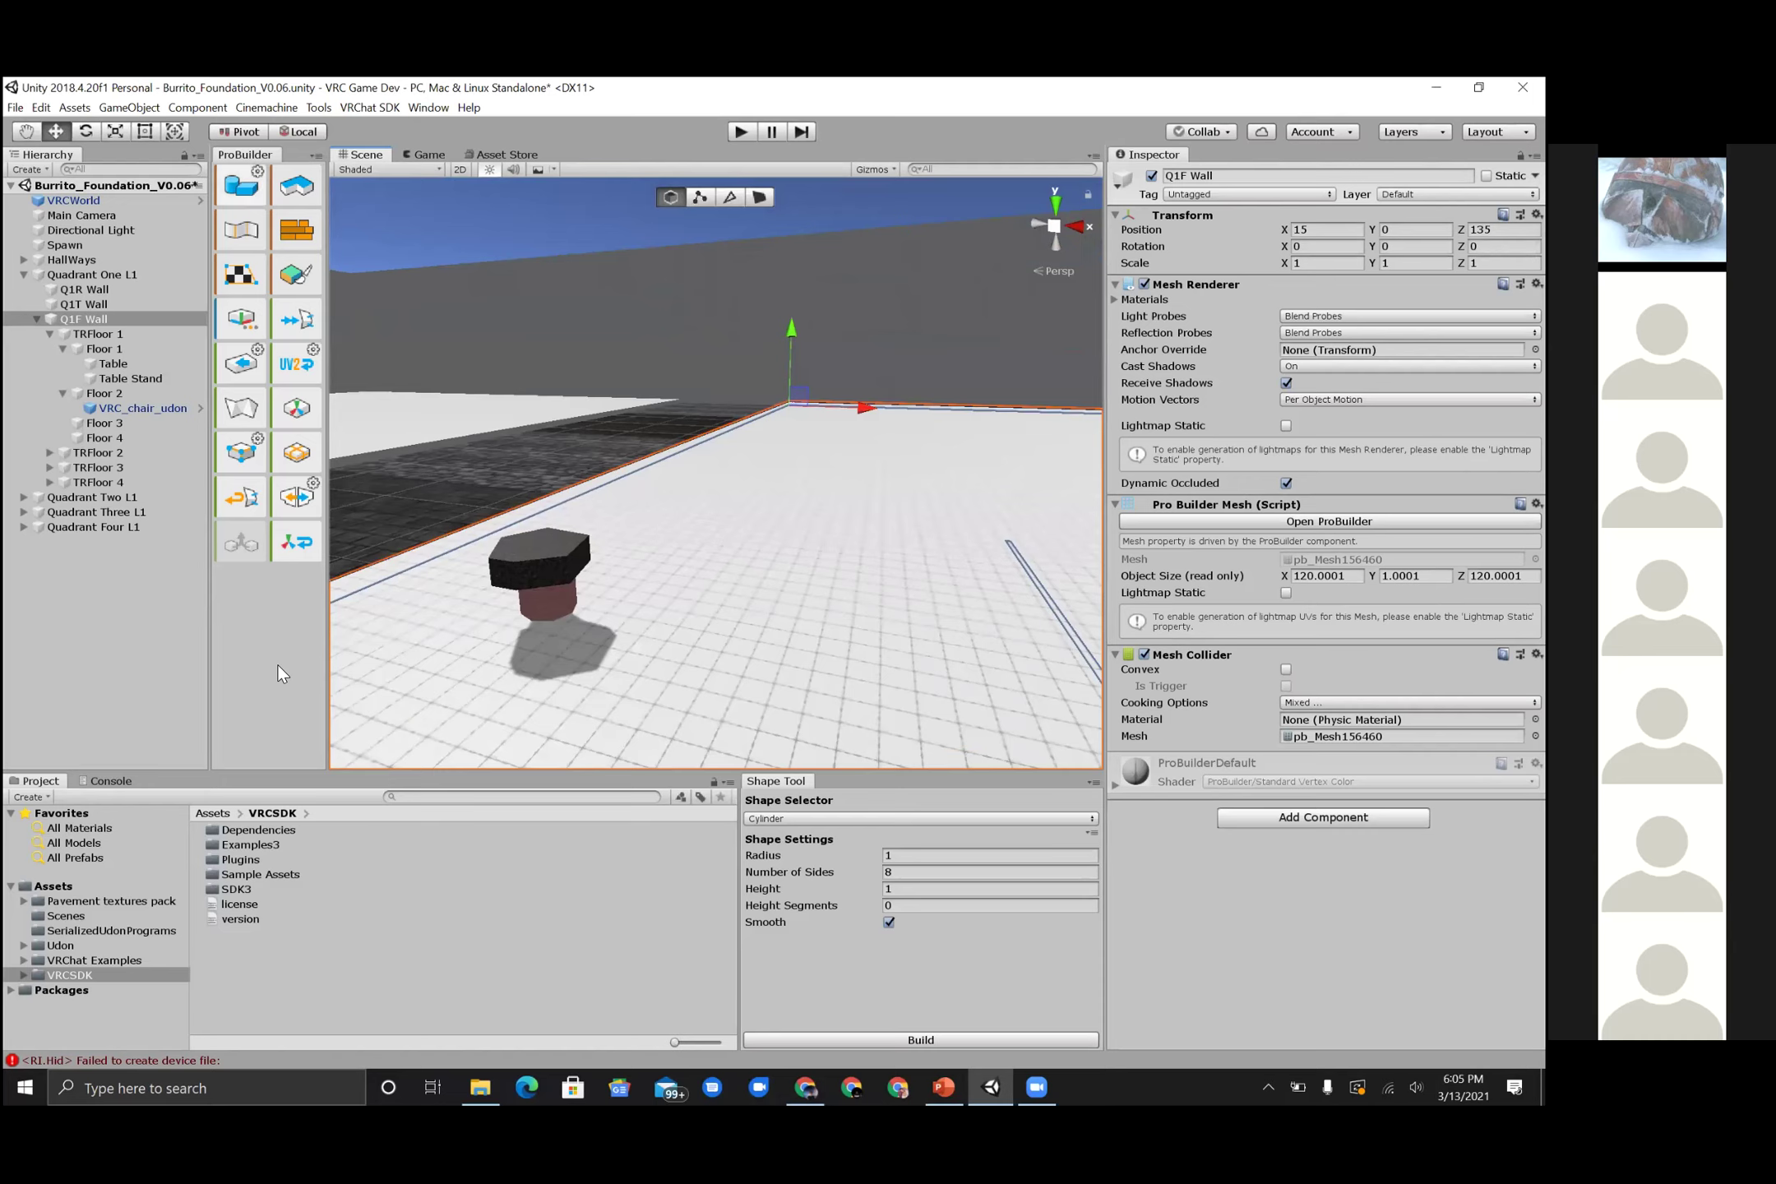
pyautogui.rightClick(346, 716)
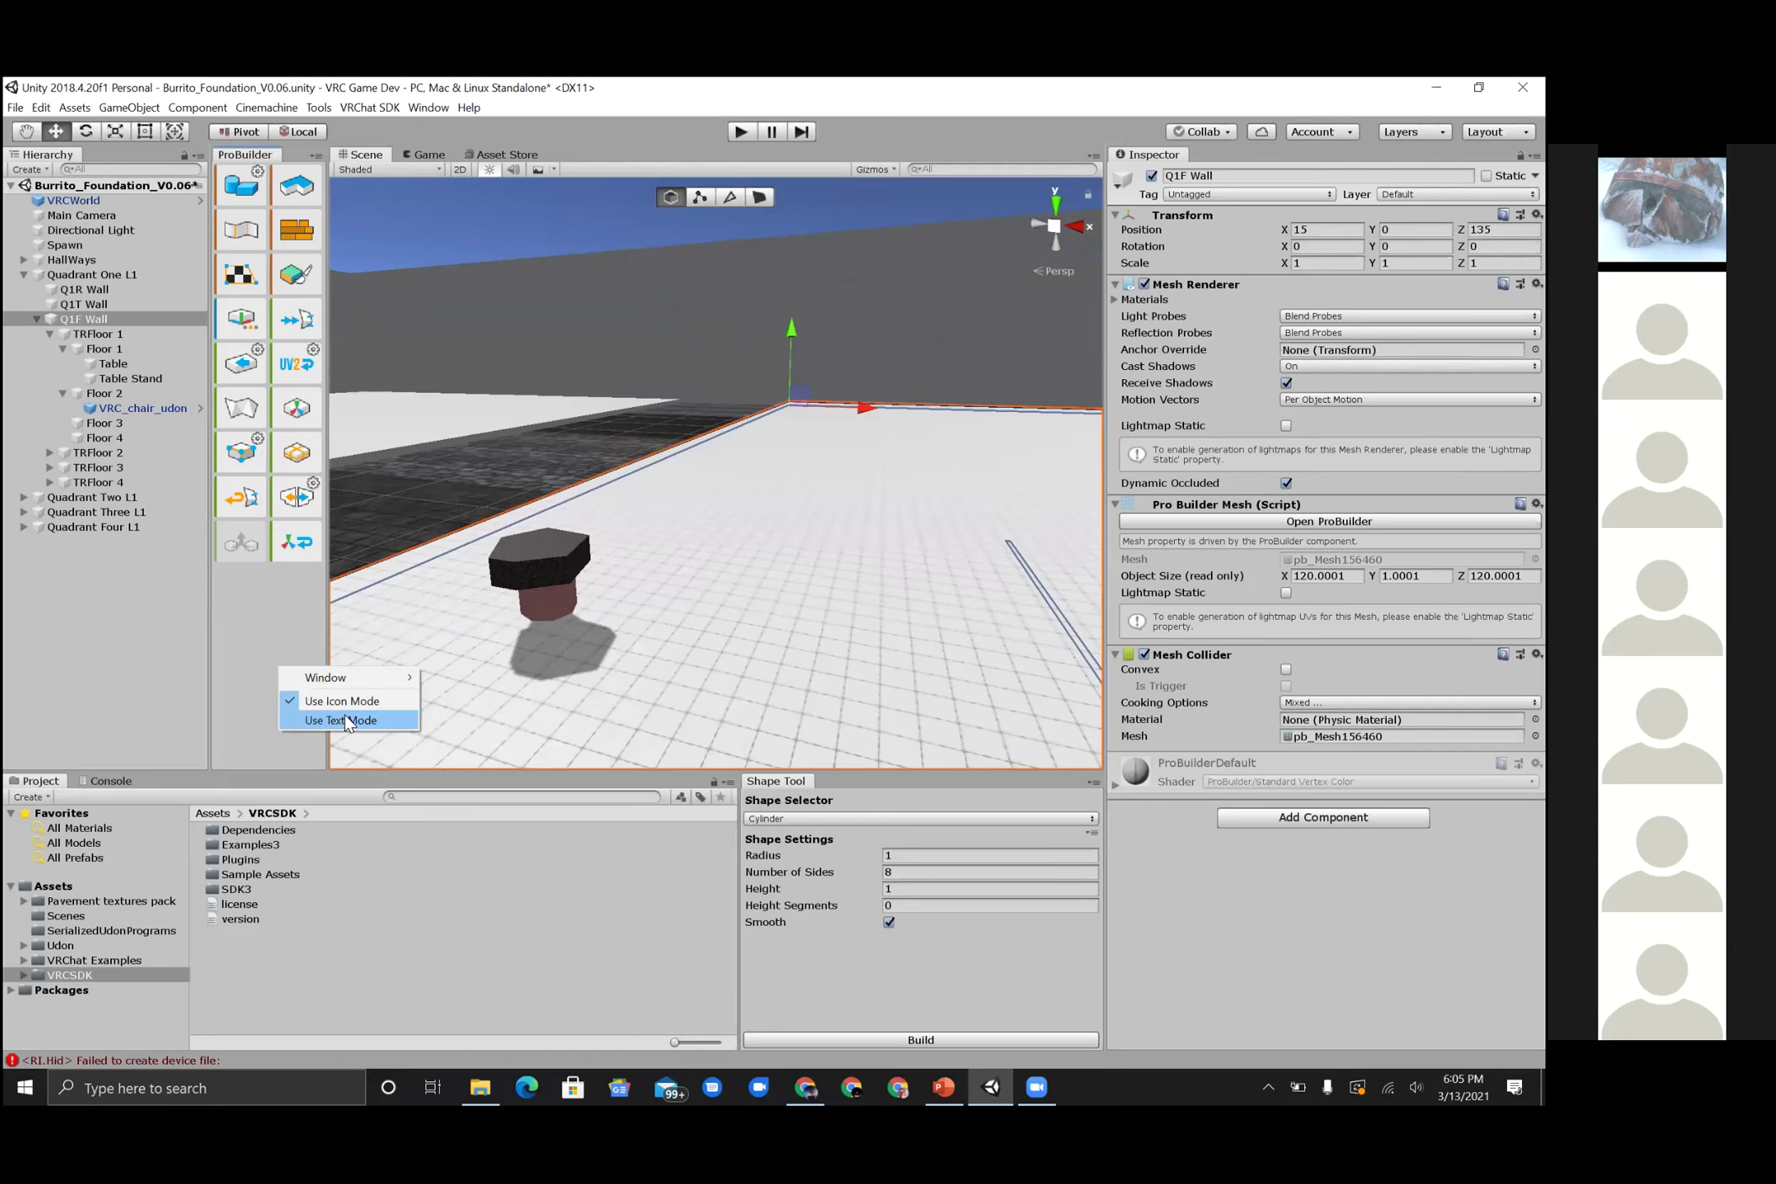
pyautogui.click(344, 720)
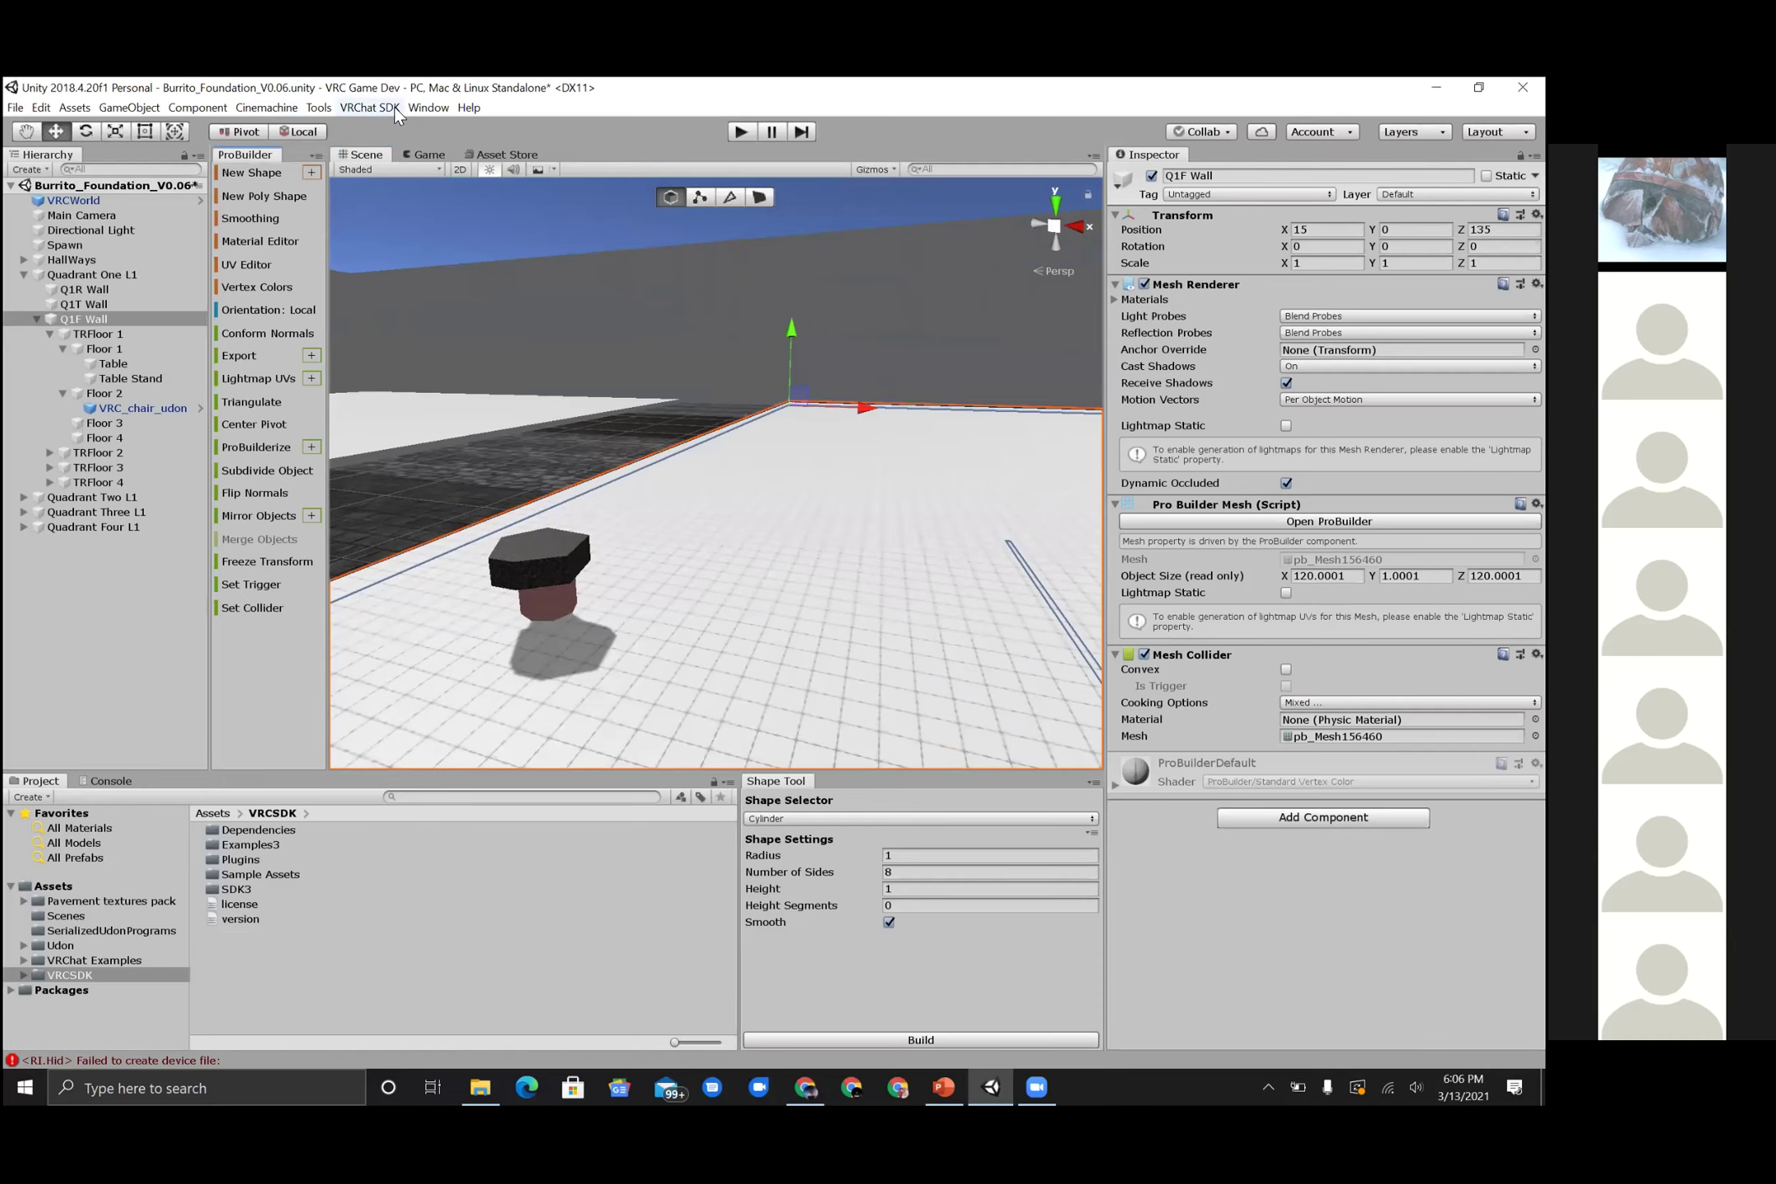
# - Locate the command that opens the ProBuilder Window among Unity's tools
pyautogui.click(431, 107)
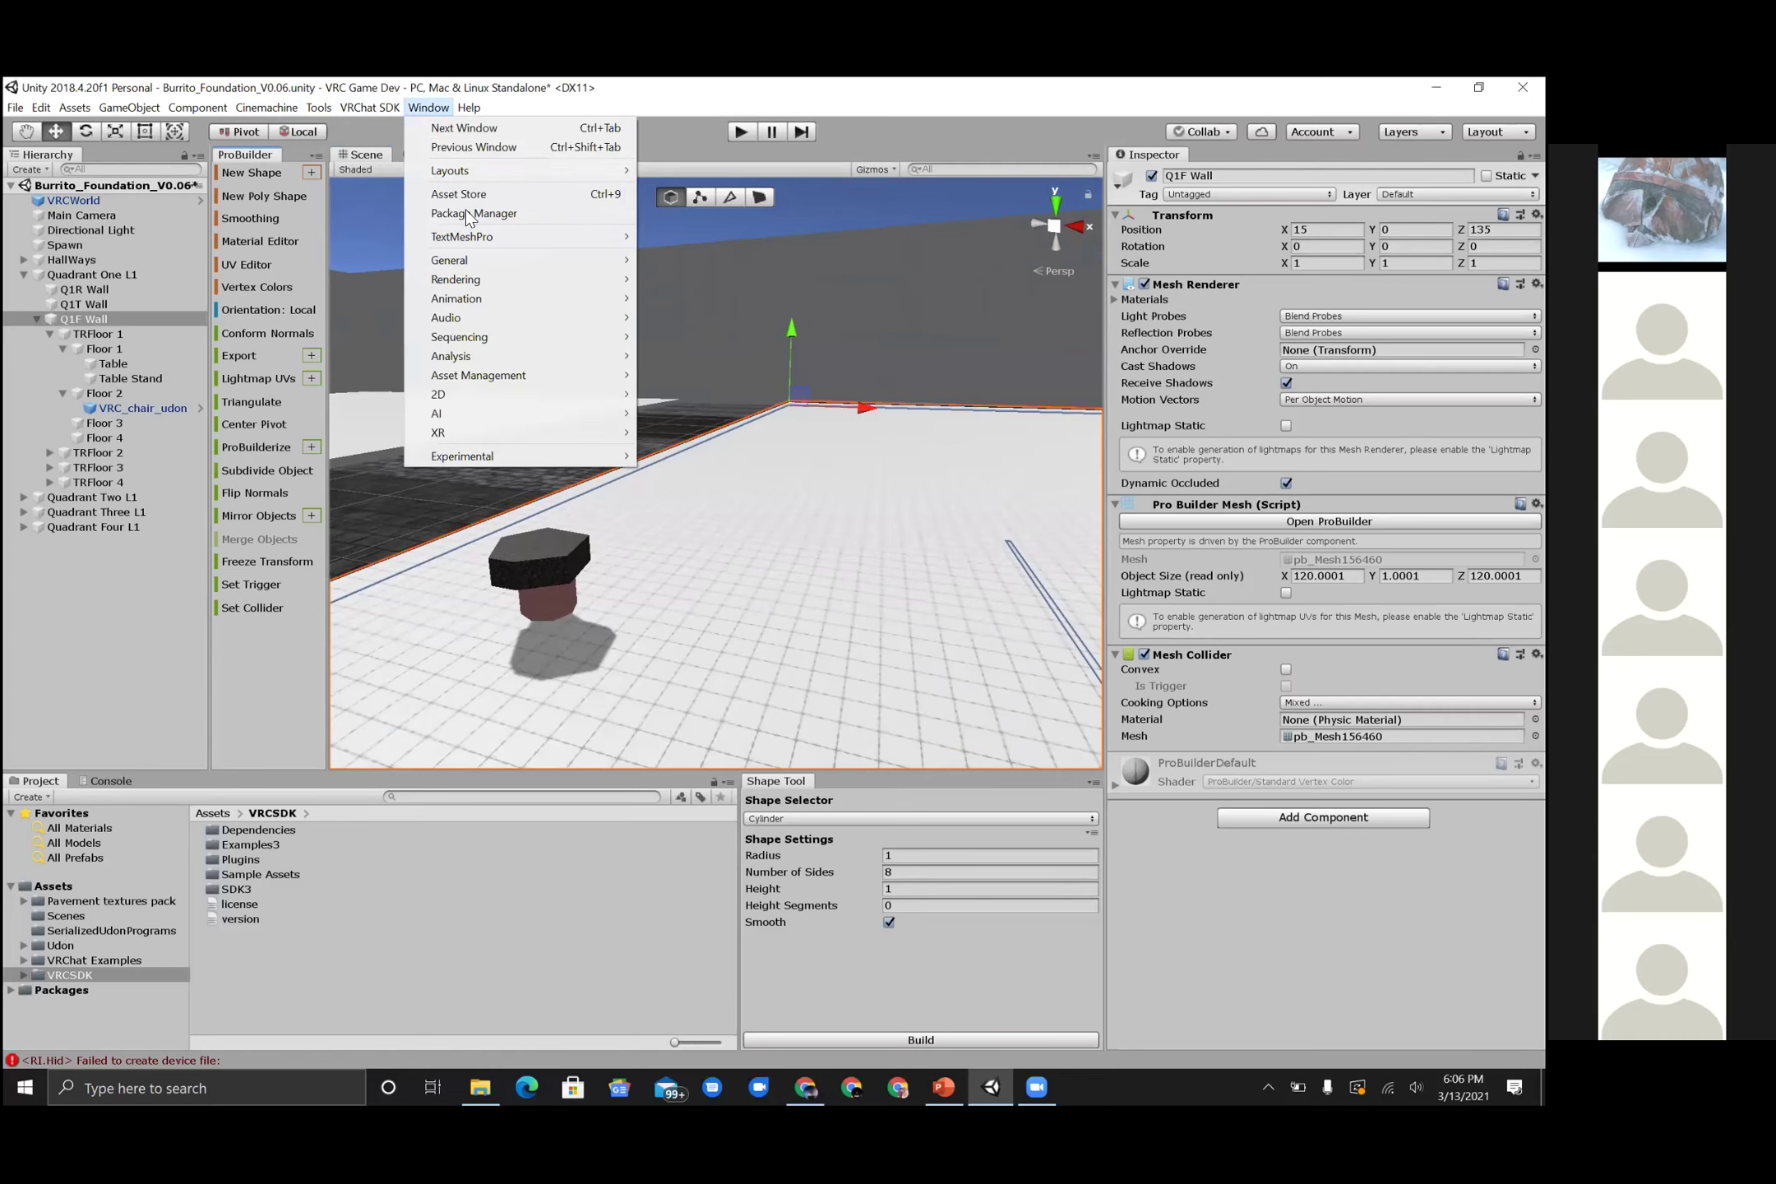
pyautogui.click(319, 108)
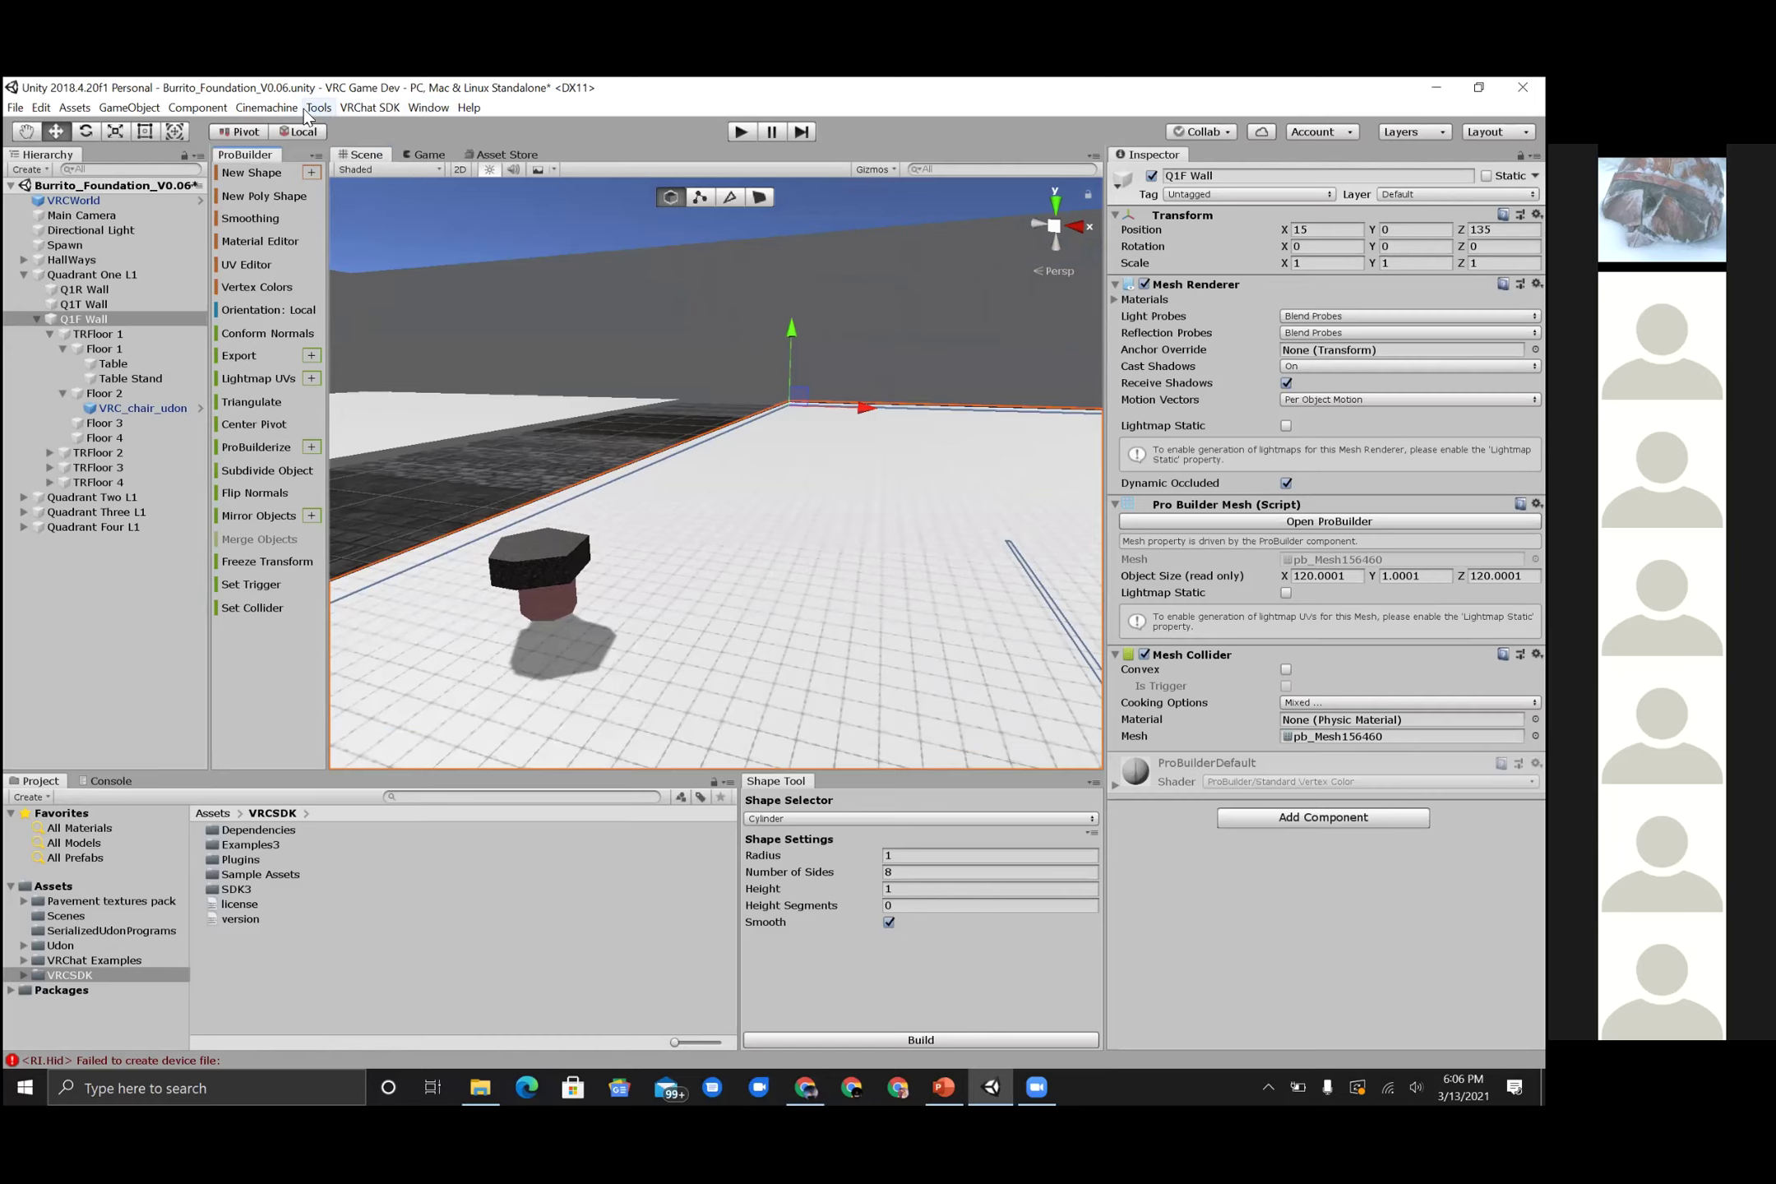
pyautogui.click(304, 108)
pyautogui.moveTo(390, 127)
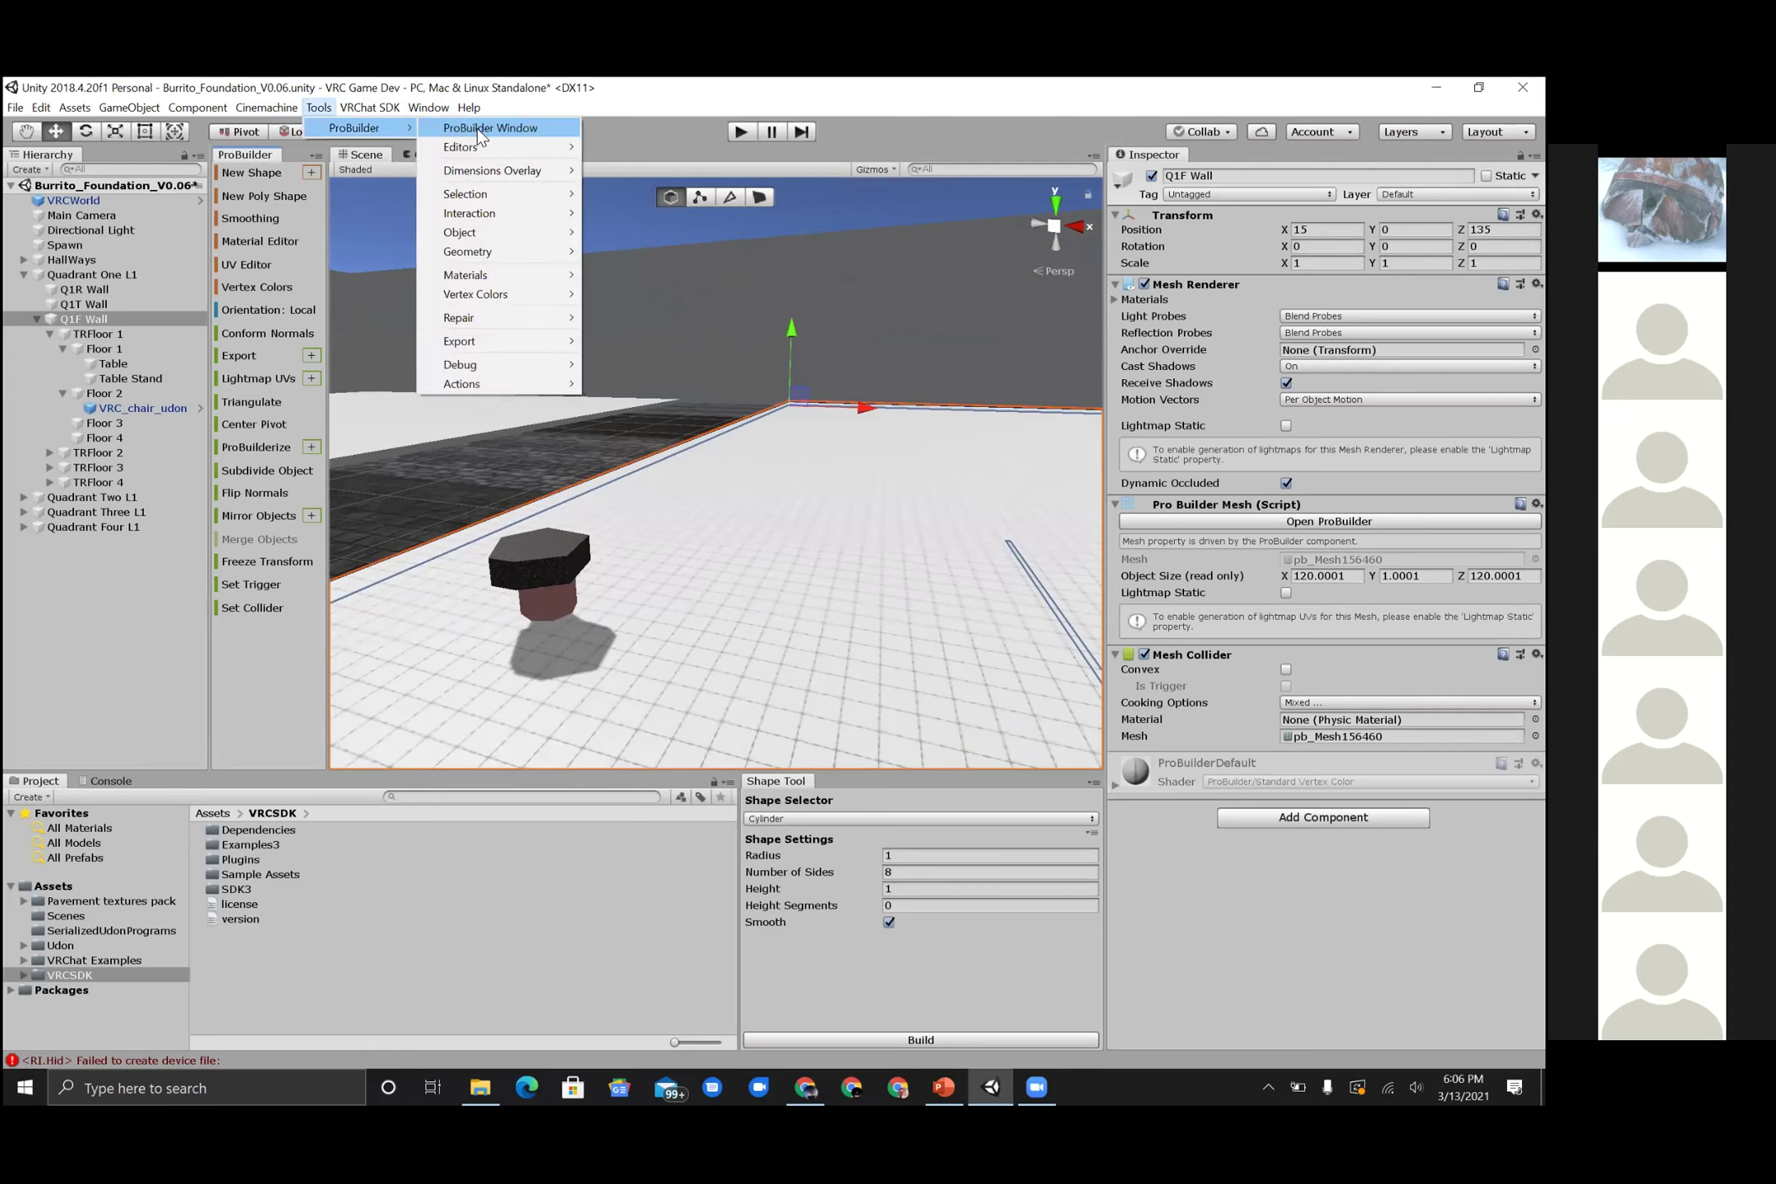
# - Undock the ProBuilder panel, redock it between the Hierarchy and the Scene view, and narrow the Hierarchy and ProBuilder panels
pyautogui.click(255, 155)
pyautogui.moveTo(245, 154)
pyautogui.mouseDown()
pyautogui.moveTo(346, 272)
pyautogui.moveTo(337, 308)
pyautogui.moveTo(236, 322)
pyautogui.moveTo(255, 343)
pyautogui.moveTo(278, 135)
pyautogui.moveTo(234, 96)
pyautogui.moveTo(269, 164)
pyautogui.mouseUp()
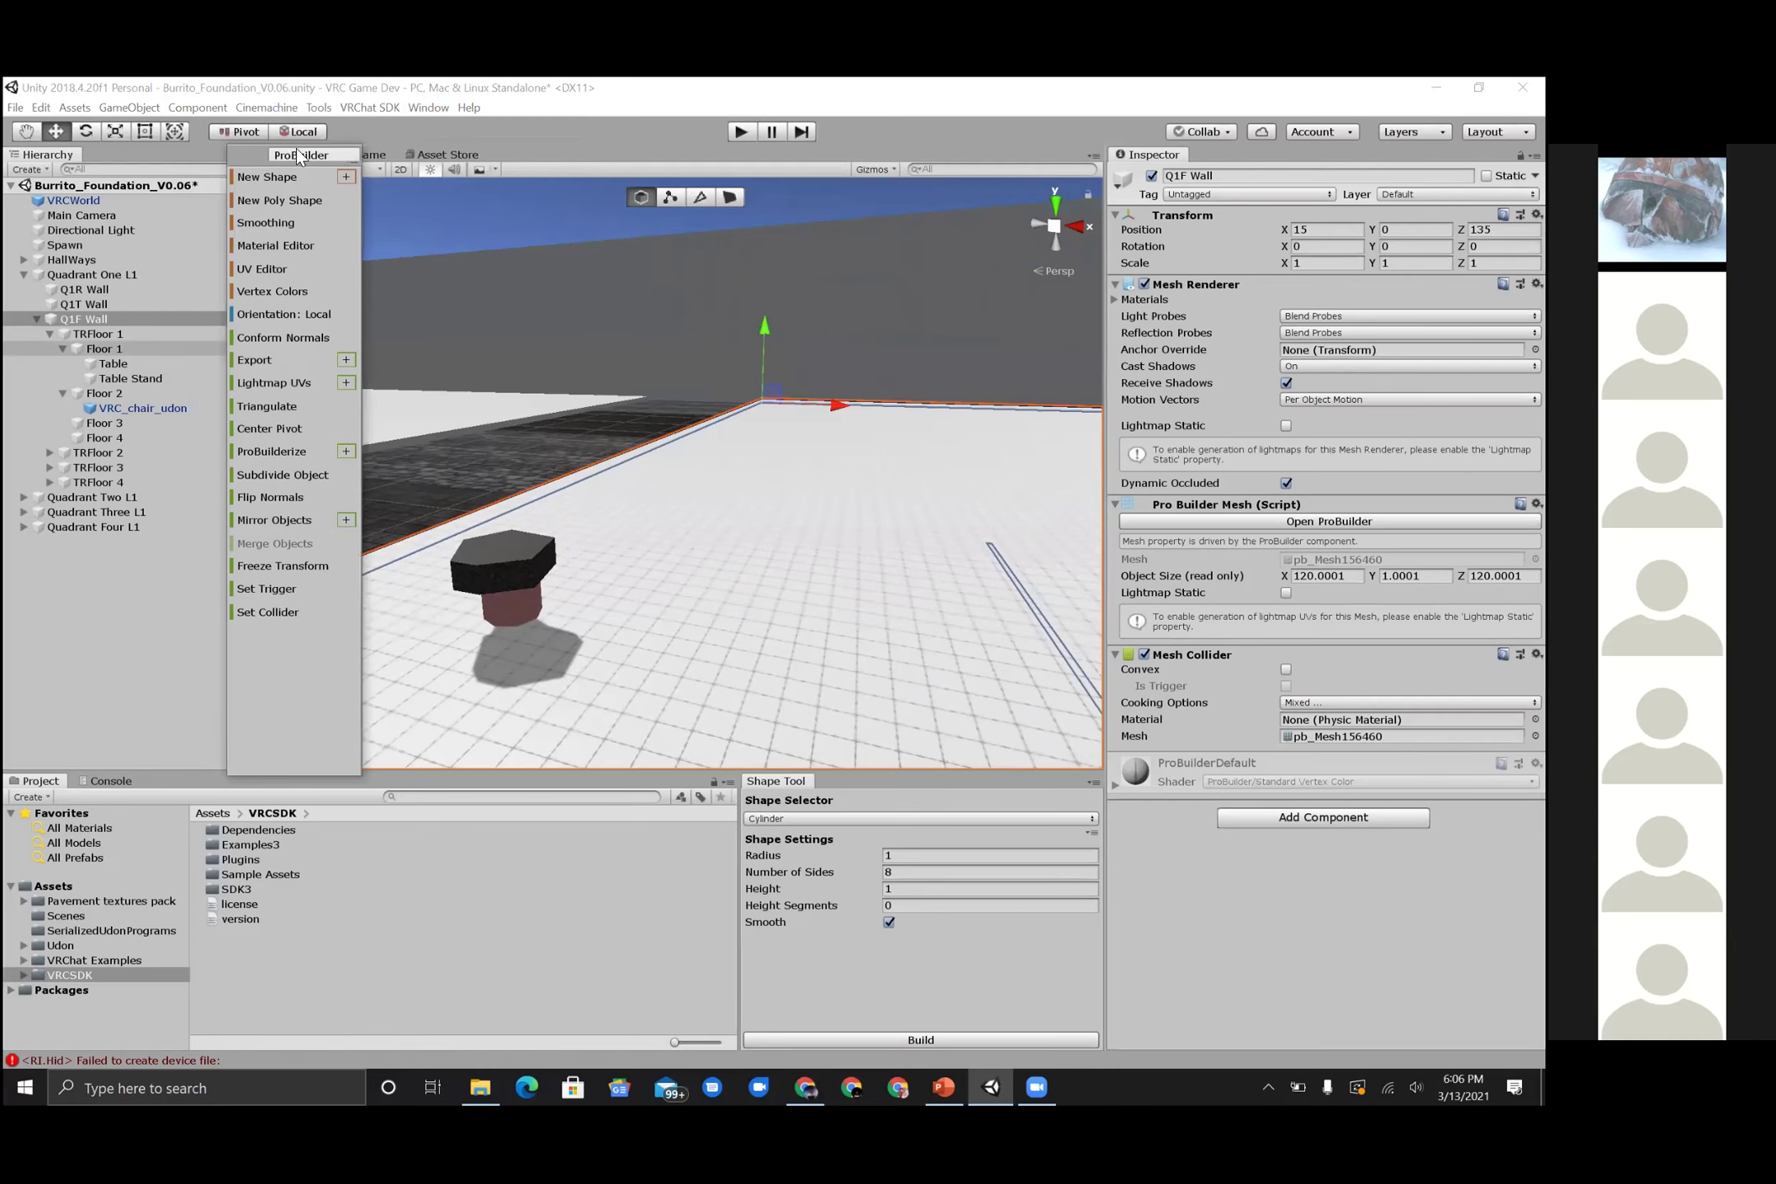
pyautogui.moveTo(320, 170); pyautogui.dragTo(286, 238)
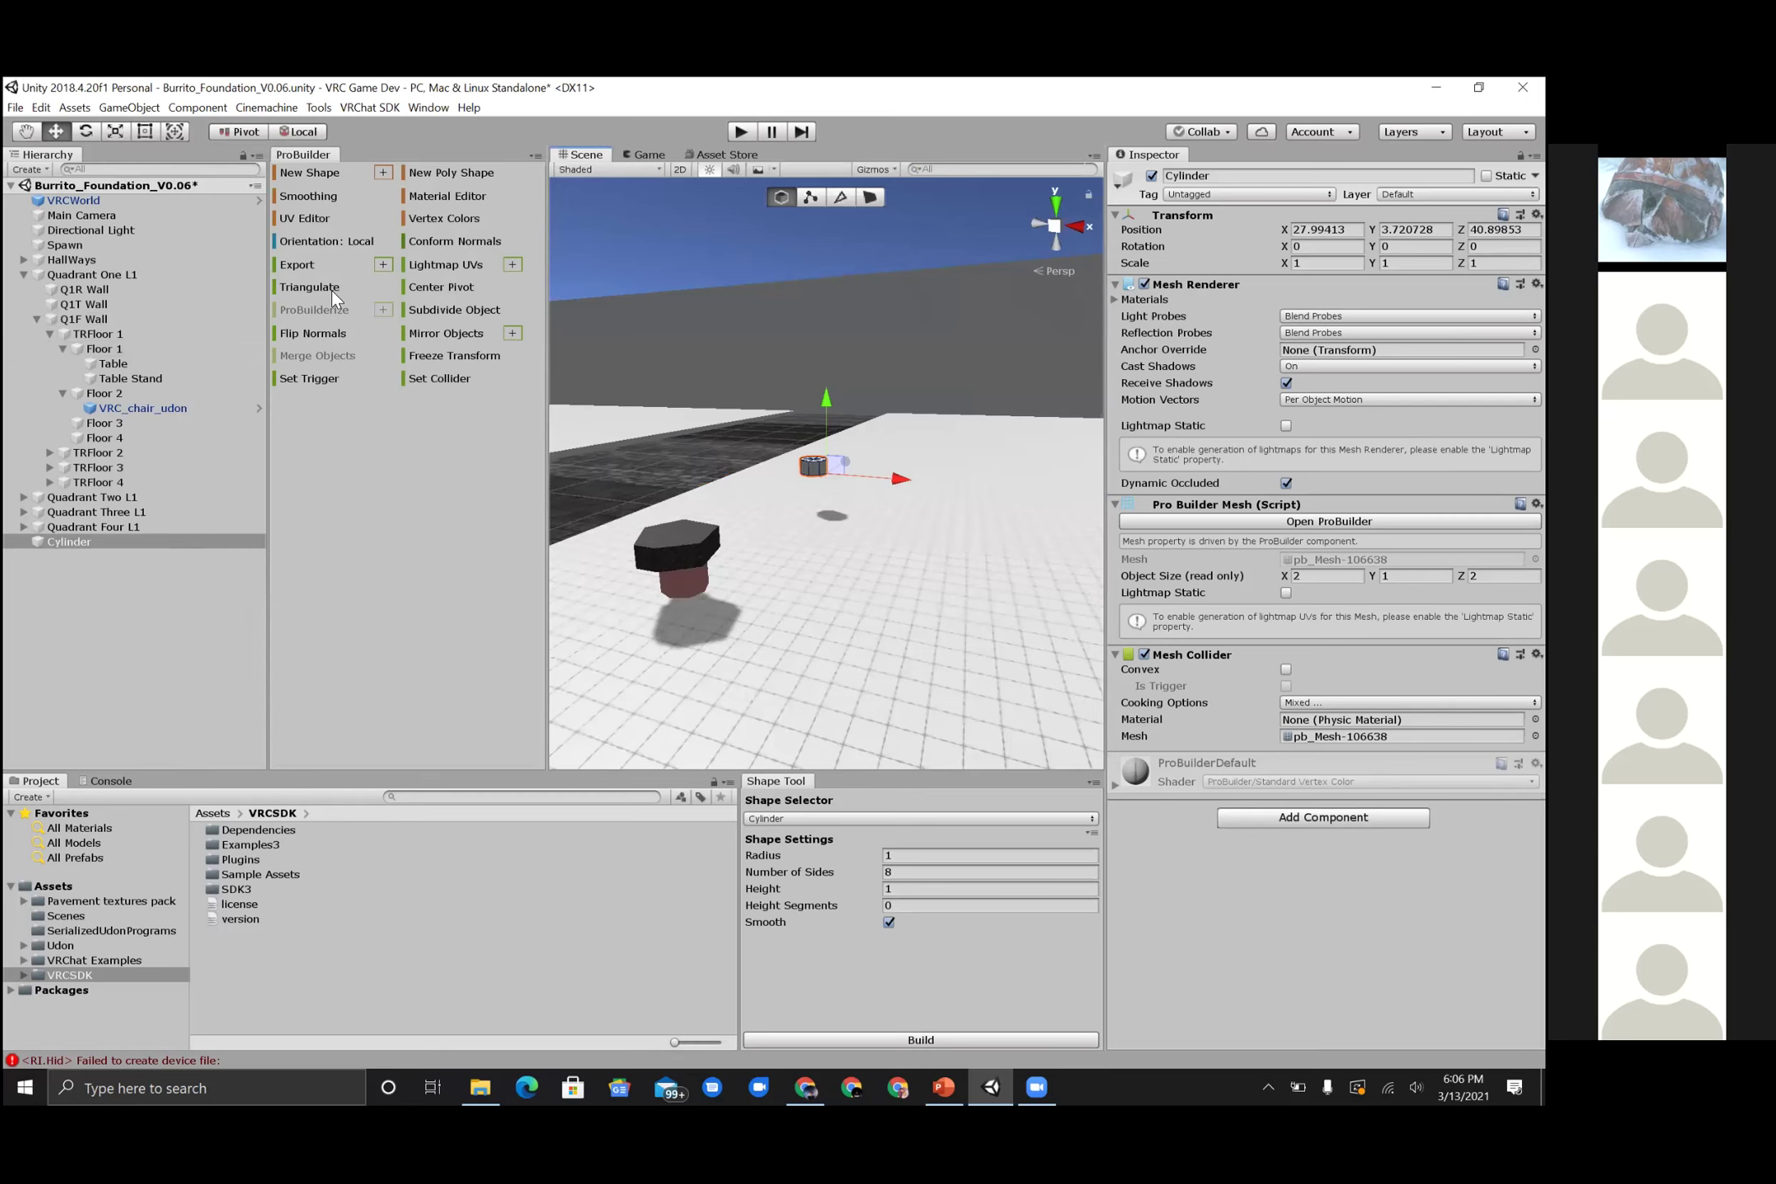
pyautogui.moveTo(268, 327); pyautogui.dragTo(190, 327)
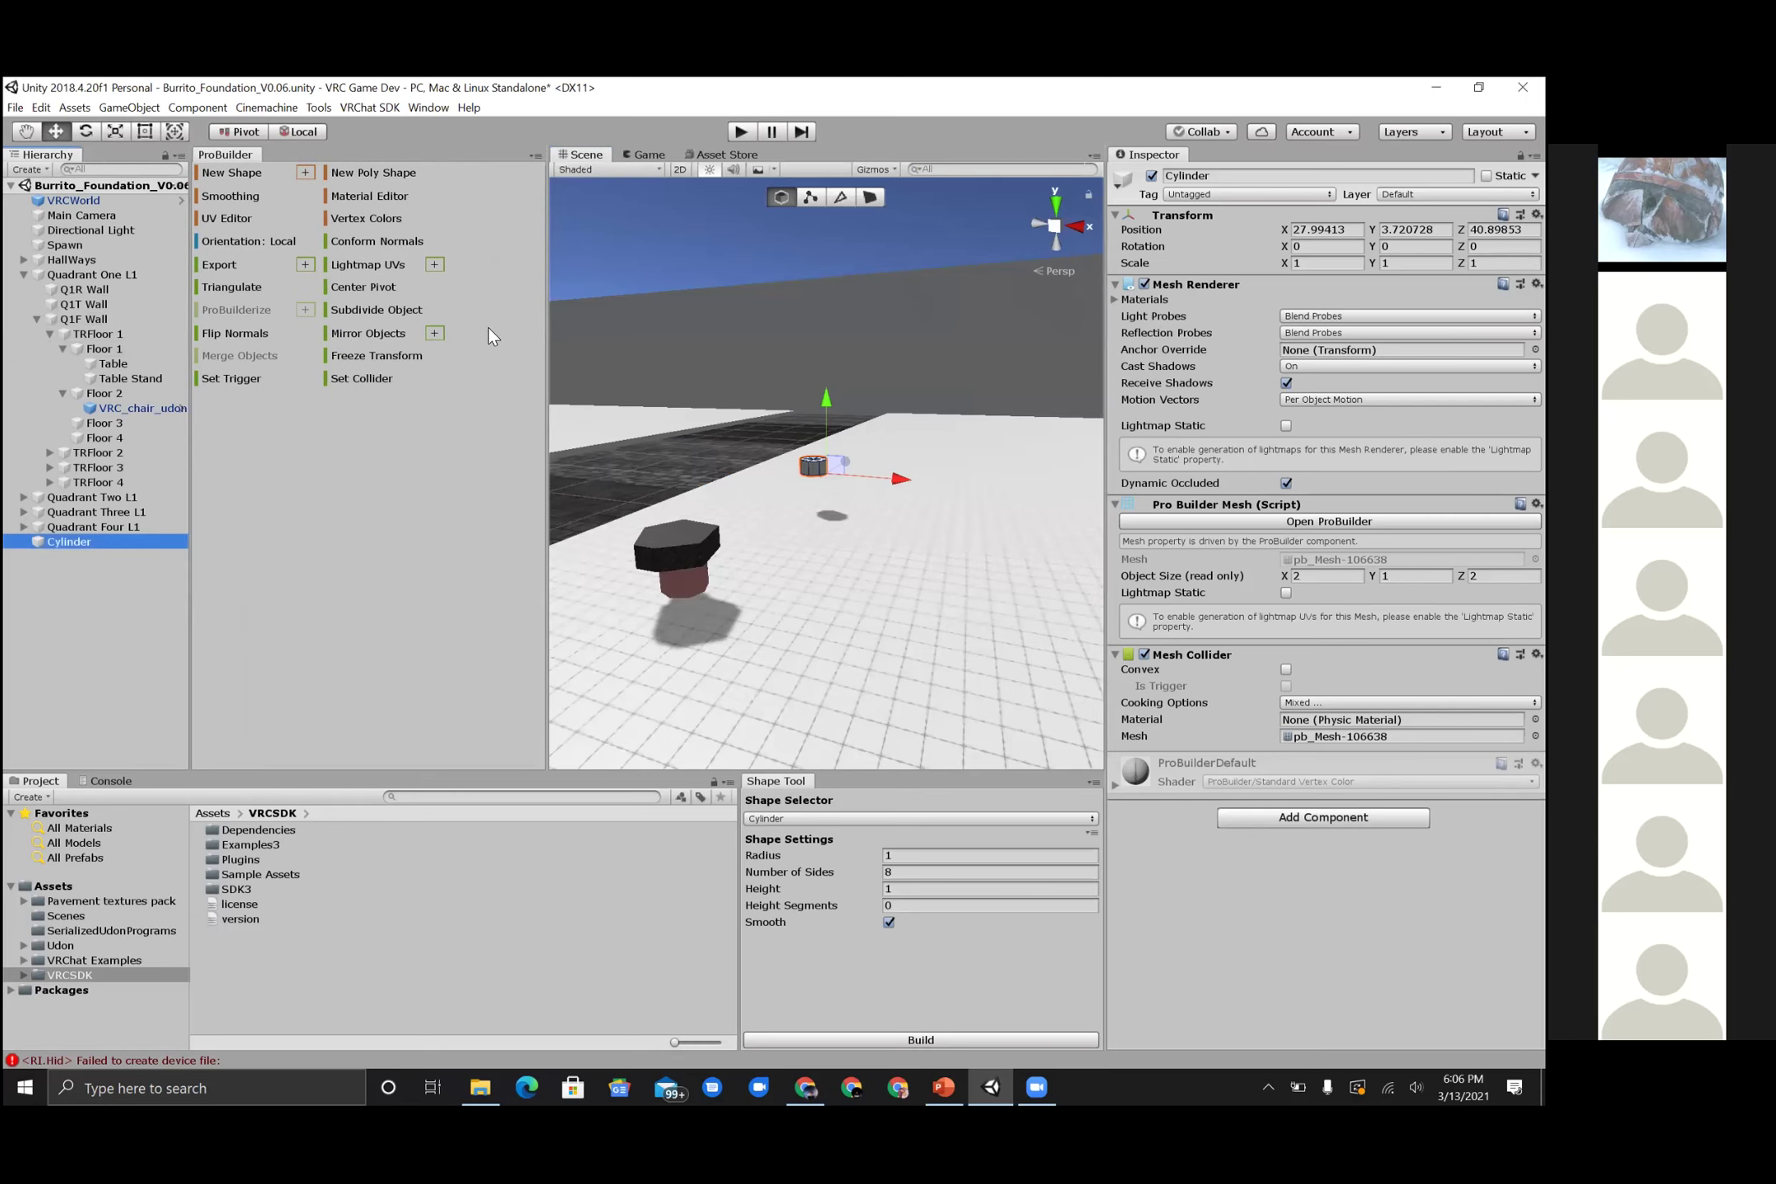
pyautogui.moveTo(548, 337); pyautogui.dragTo(306, 347)
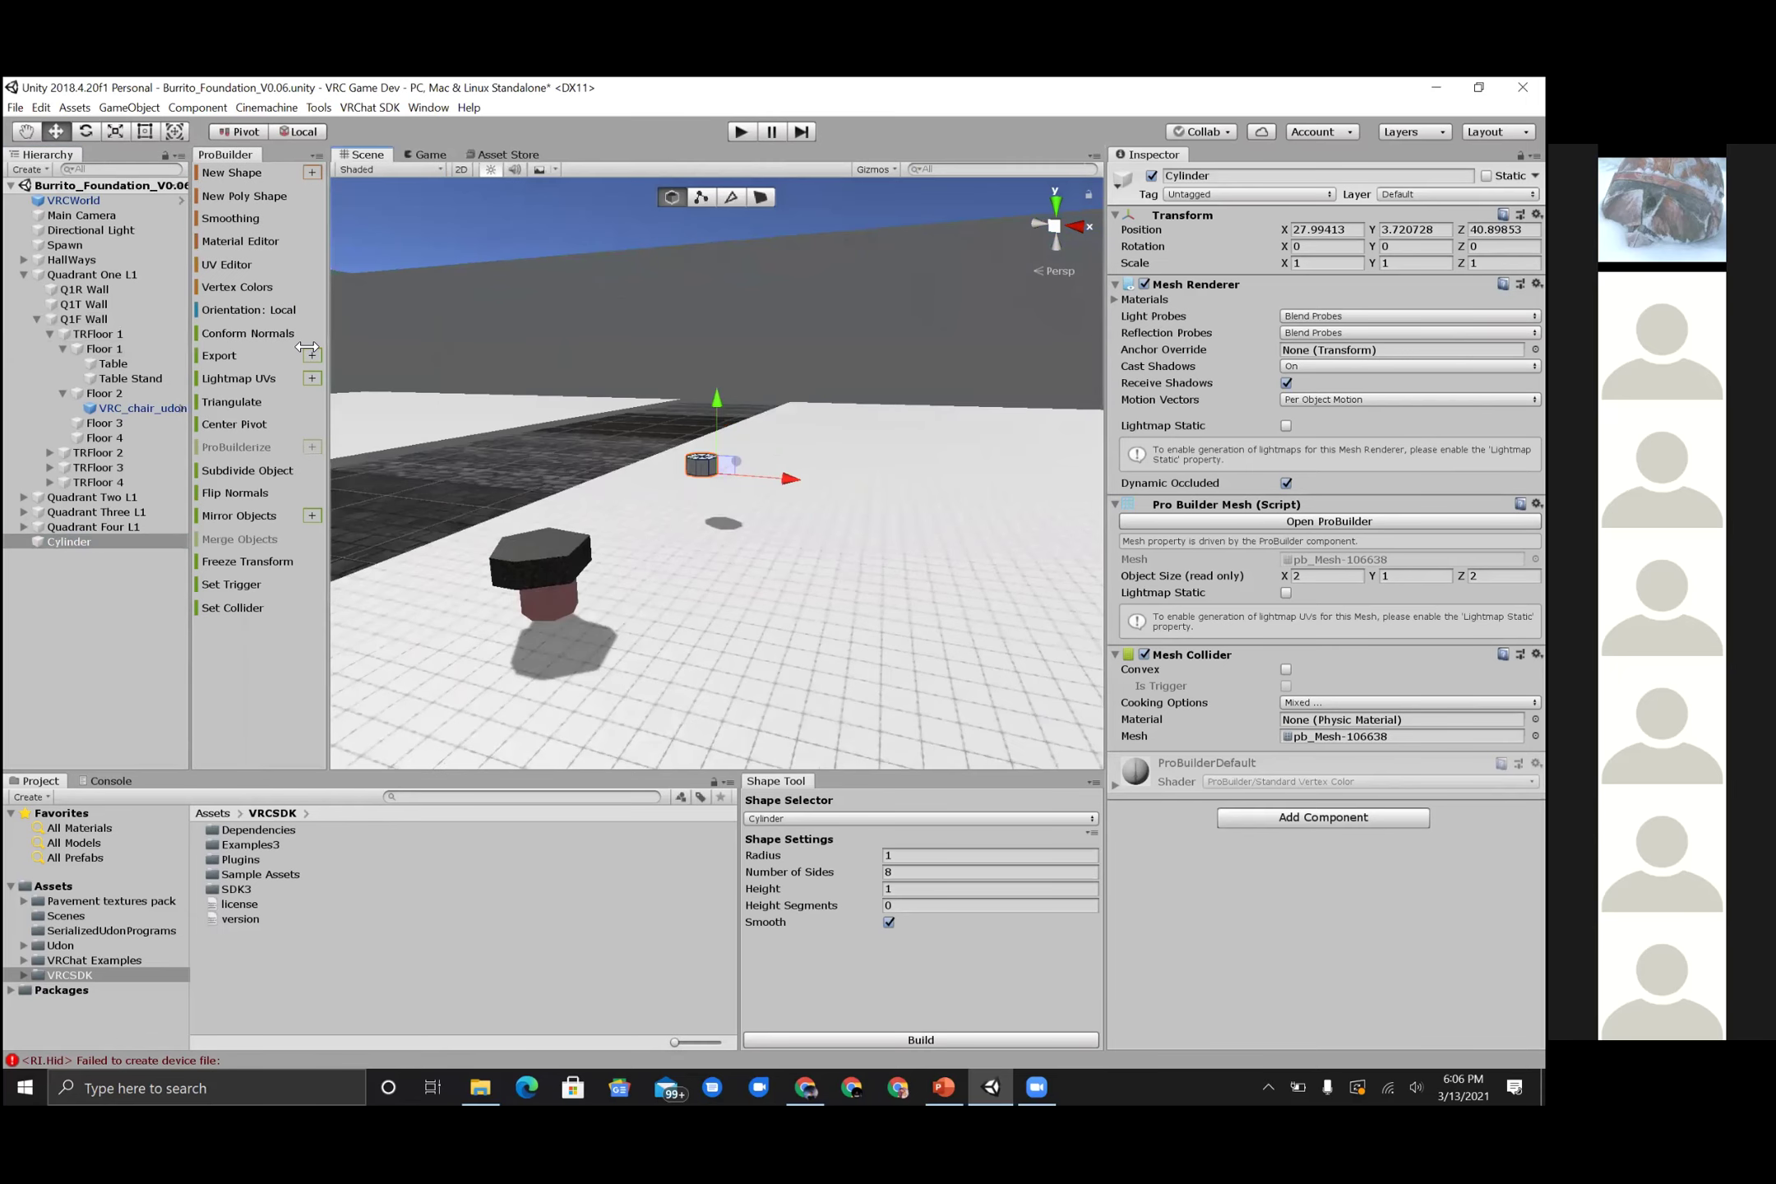
# - Return the ProBuilder panel to icon mode and delete the stray Cylinder object from the scene
pyautogui.rightClick(278, 676)
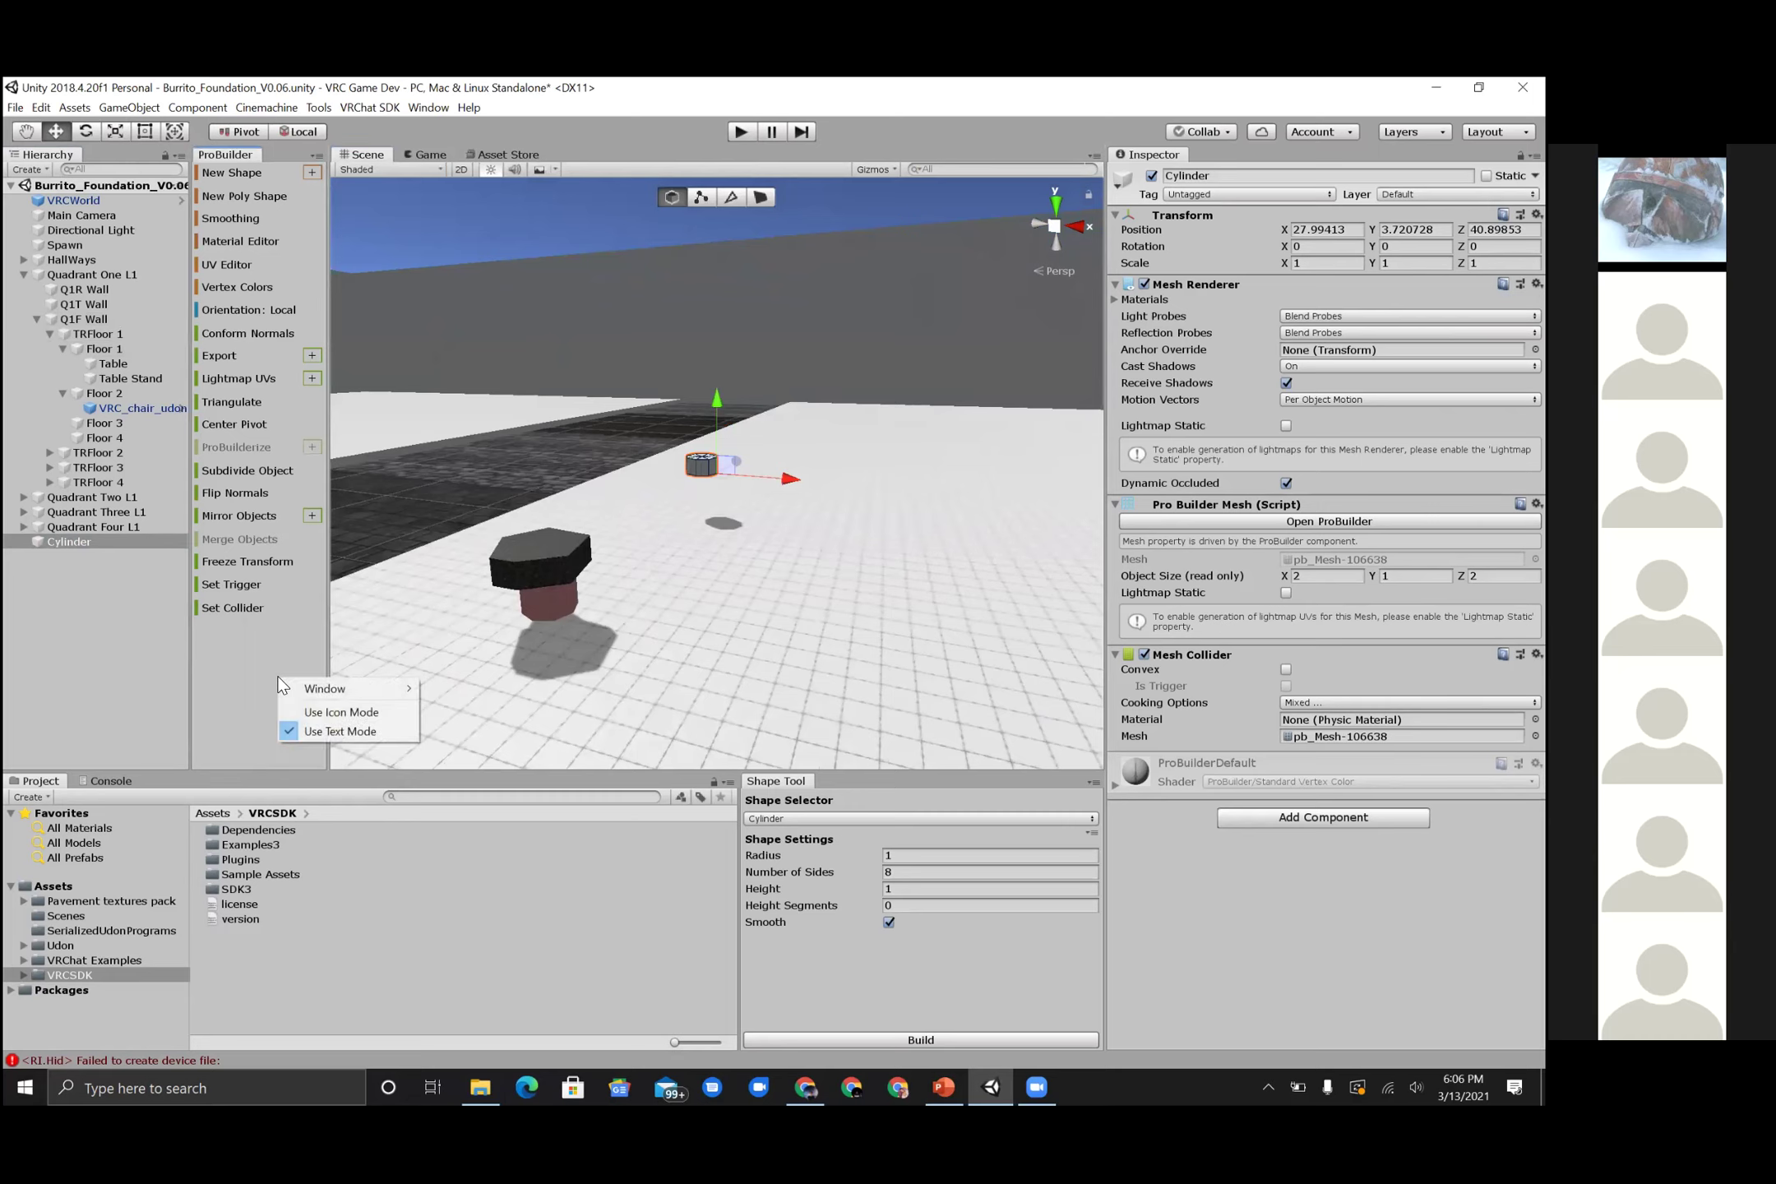
pyautogui.click(328, 711)
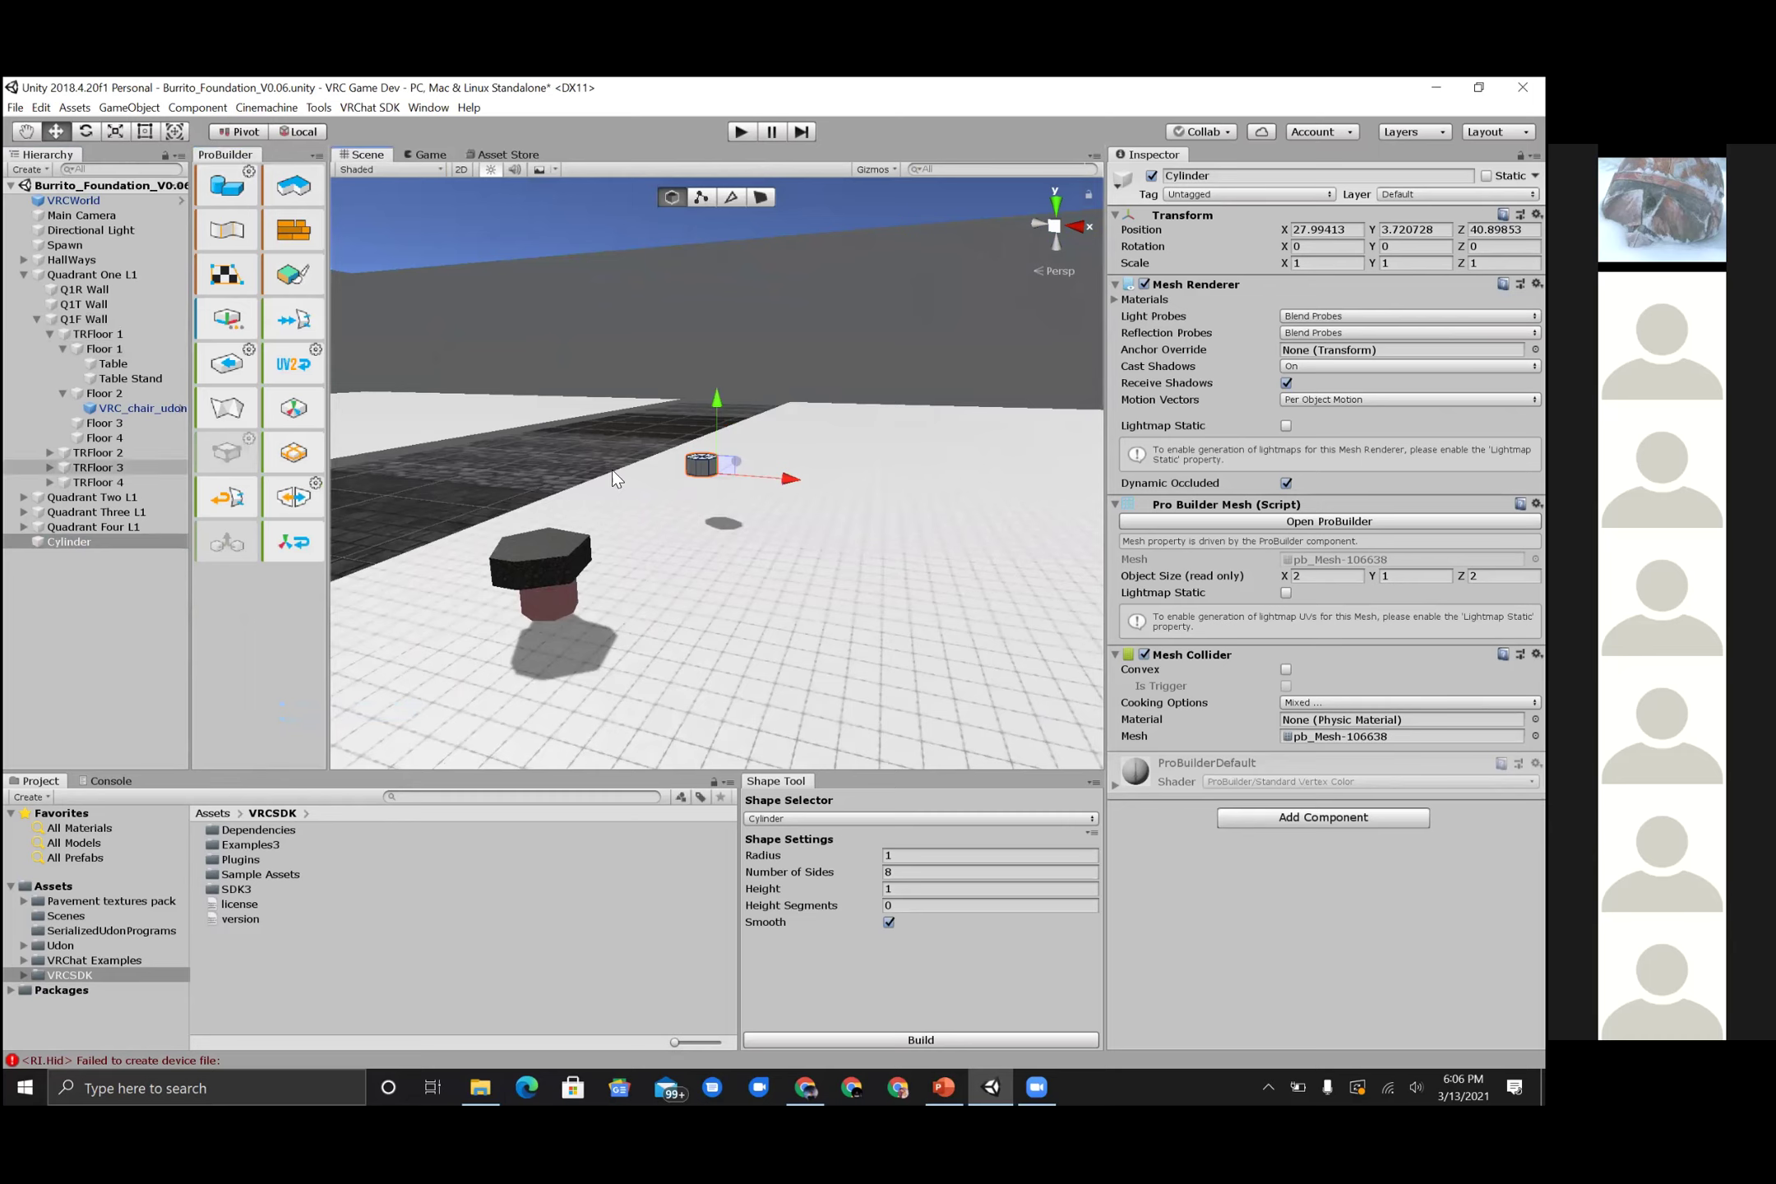
pyautogui.click(83, 538)
pyautogui.press('Delete')
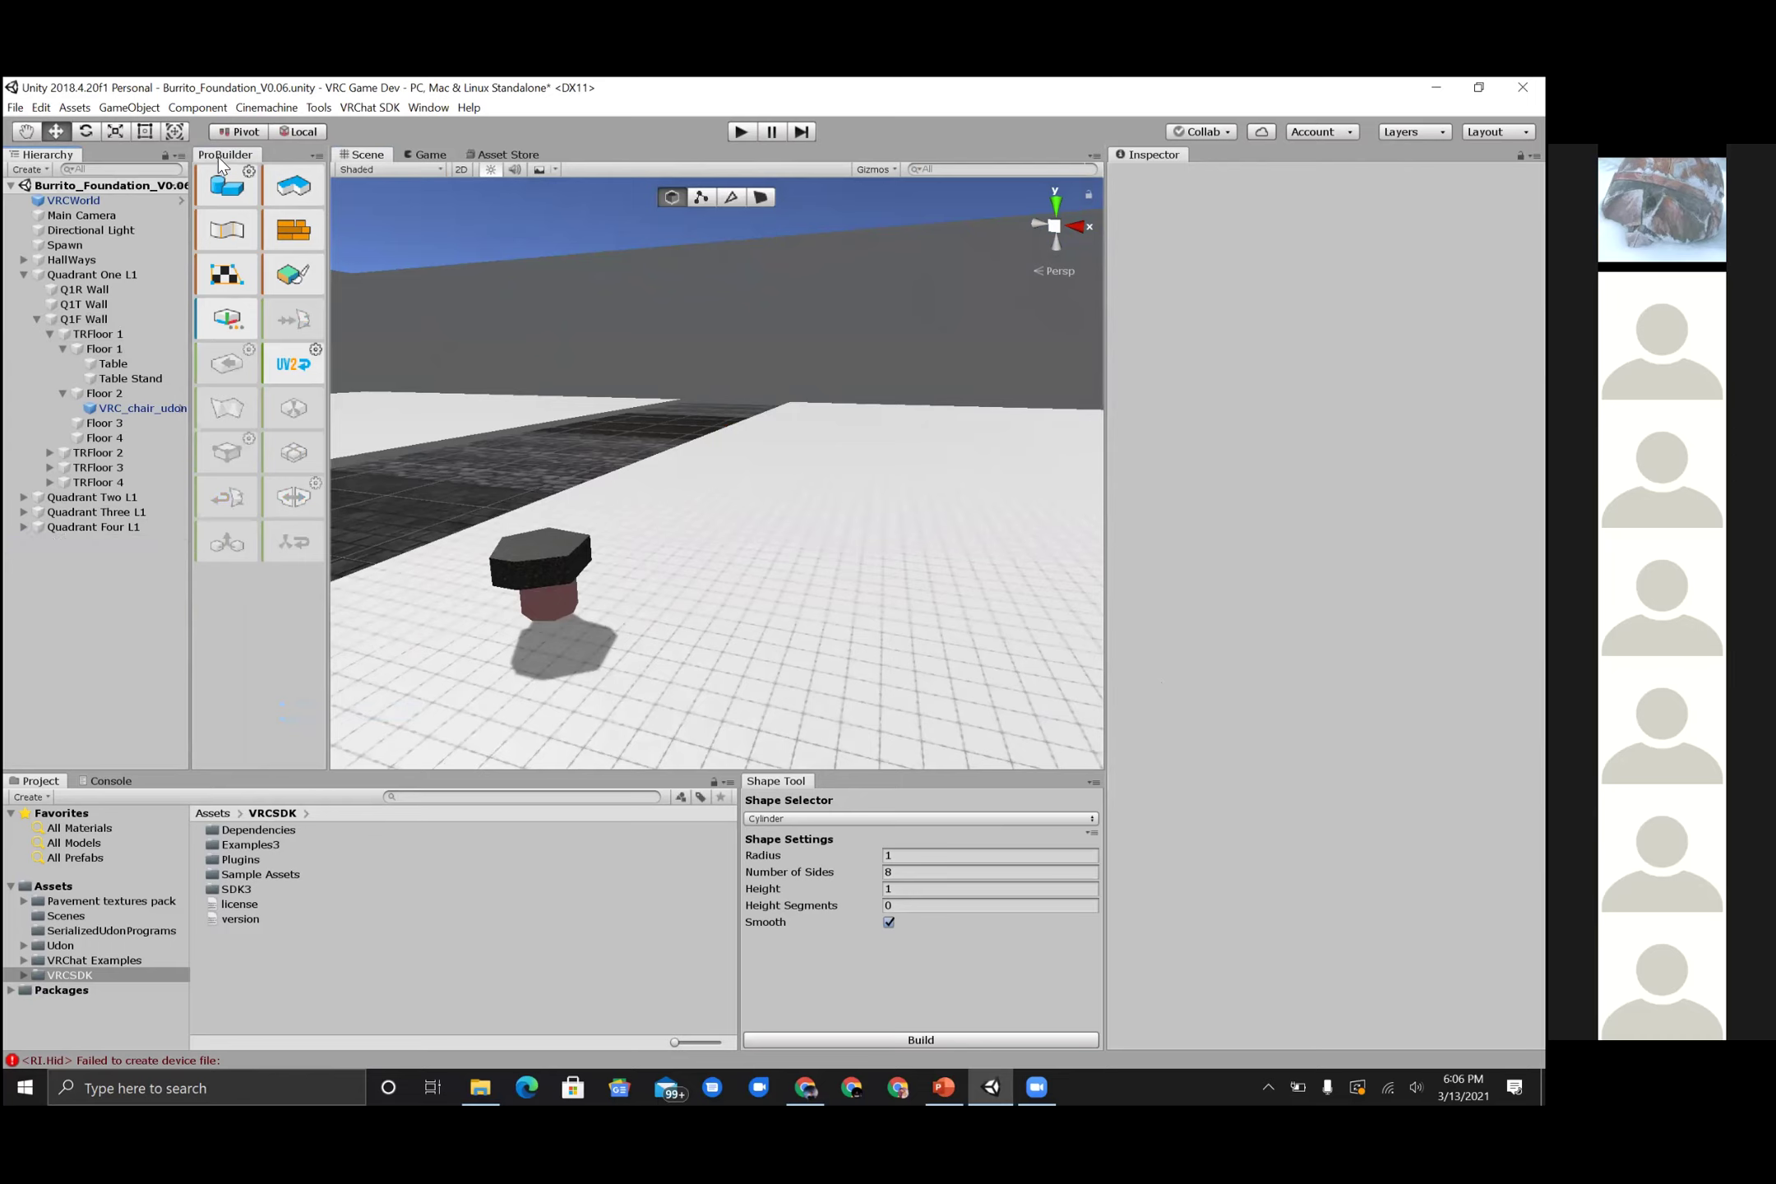
# - Dock the Shape Tool window beneath the ProBuilder panel
pyautogui.moveTo(784, 787); pyautogui.dragTo(271, 636)
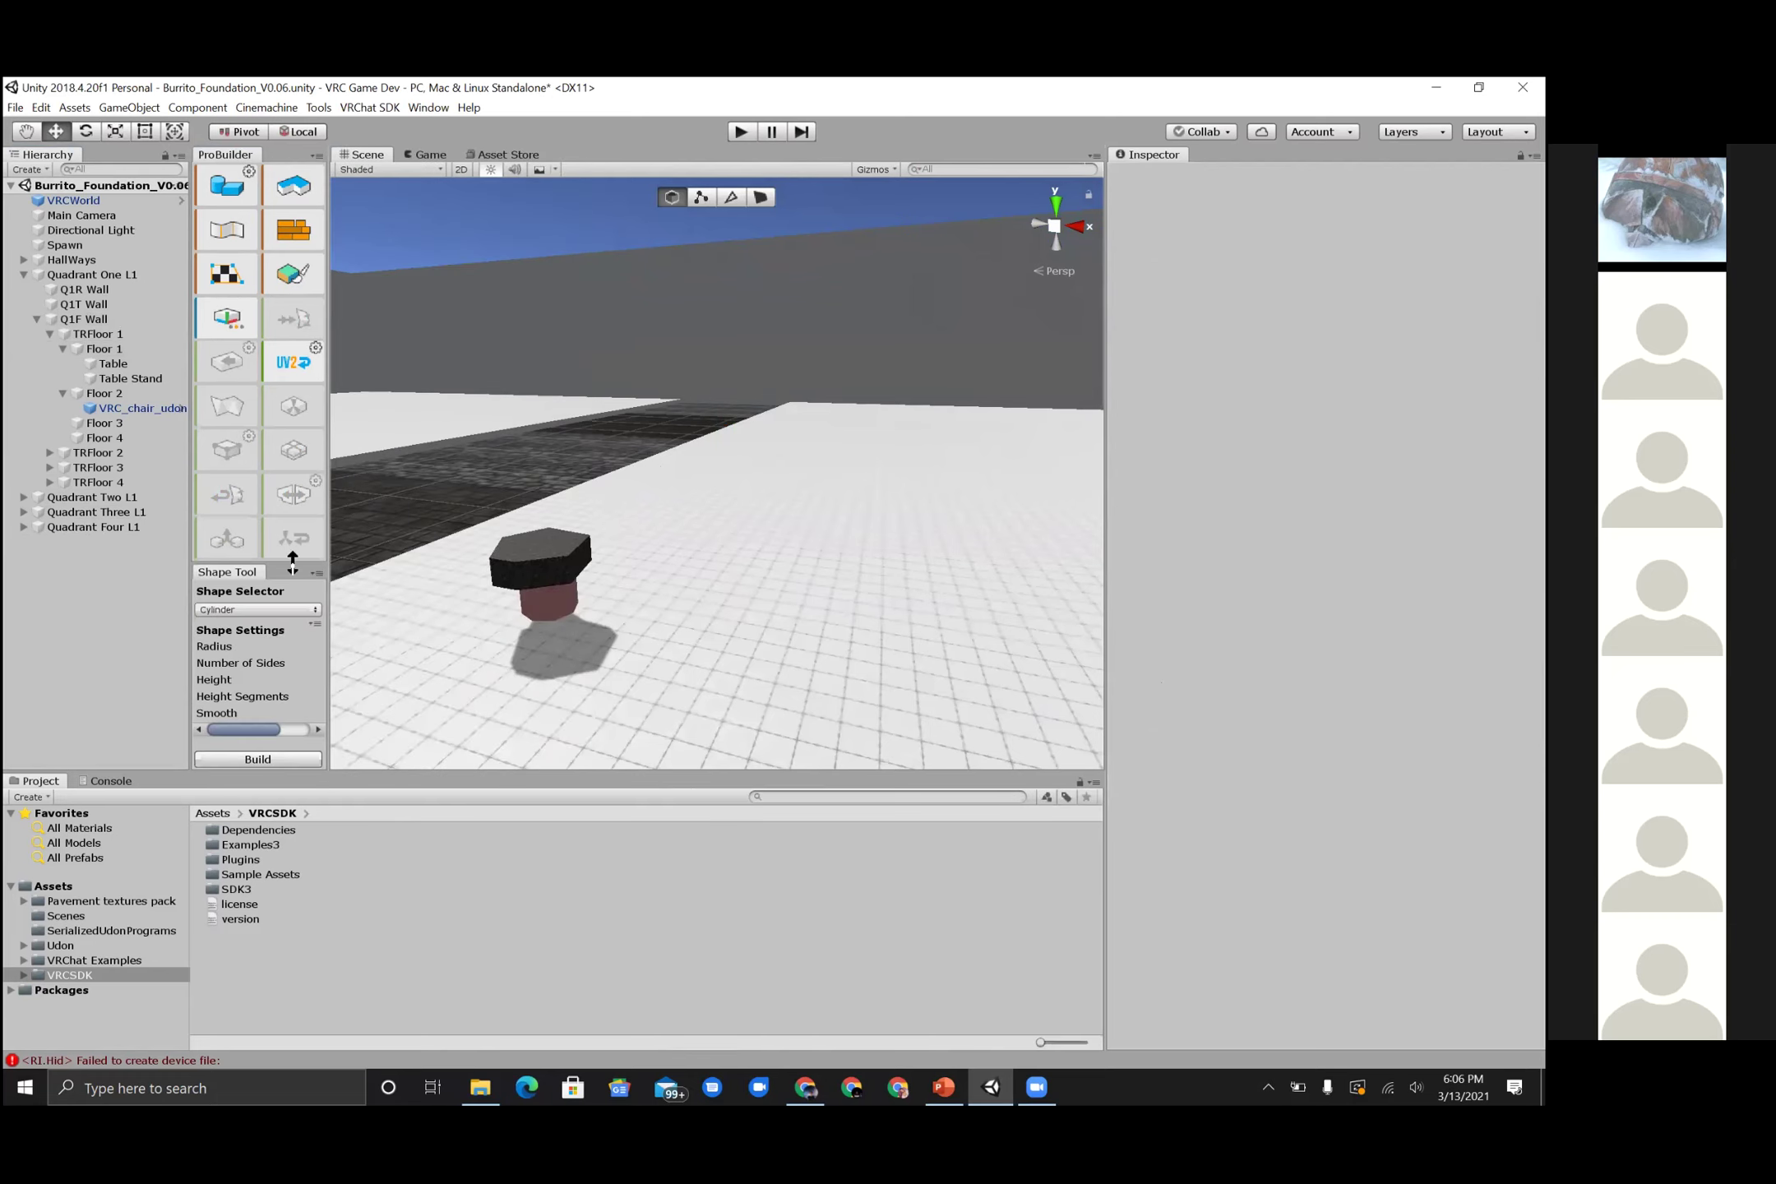
# - Redock the Shape Tool window beside the Project panel, beneath the Scene view
pyautogui.moveTo(219, 568); pyautogui.dragTo(922, 921)
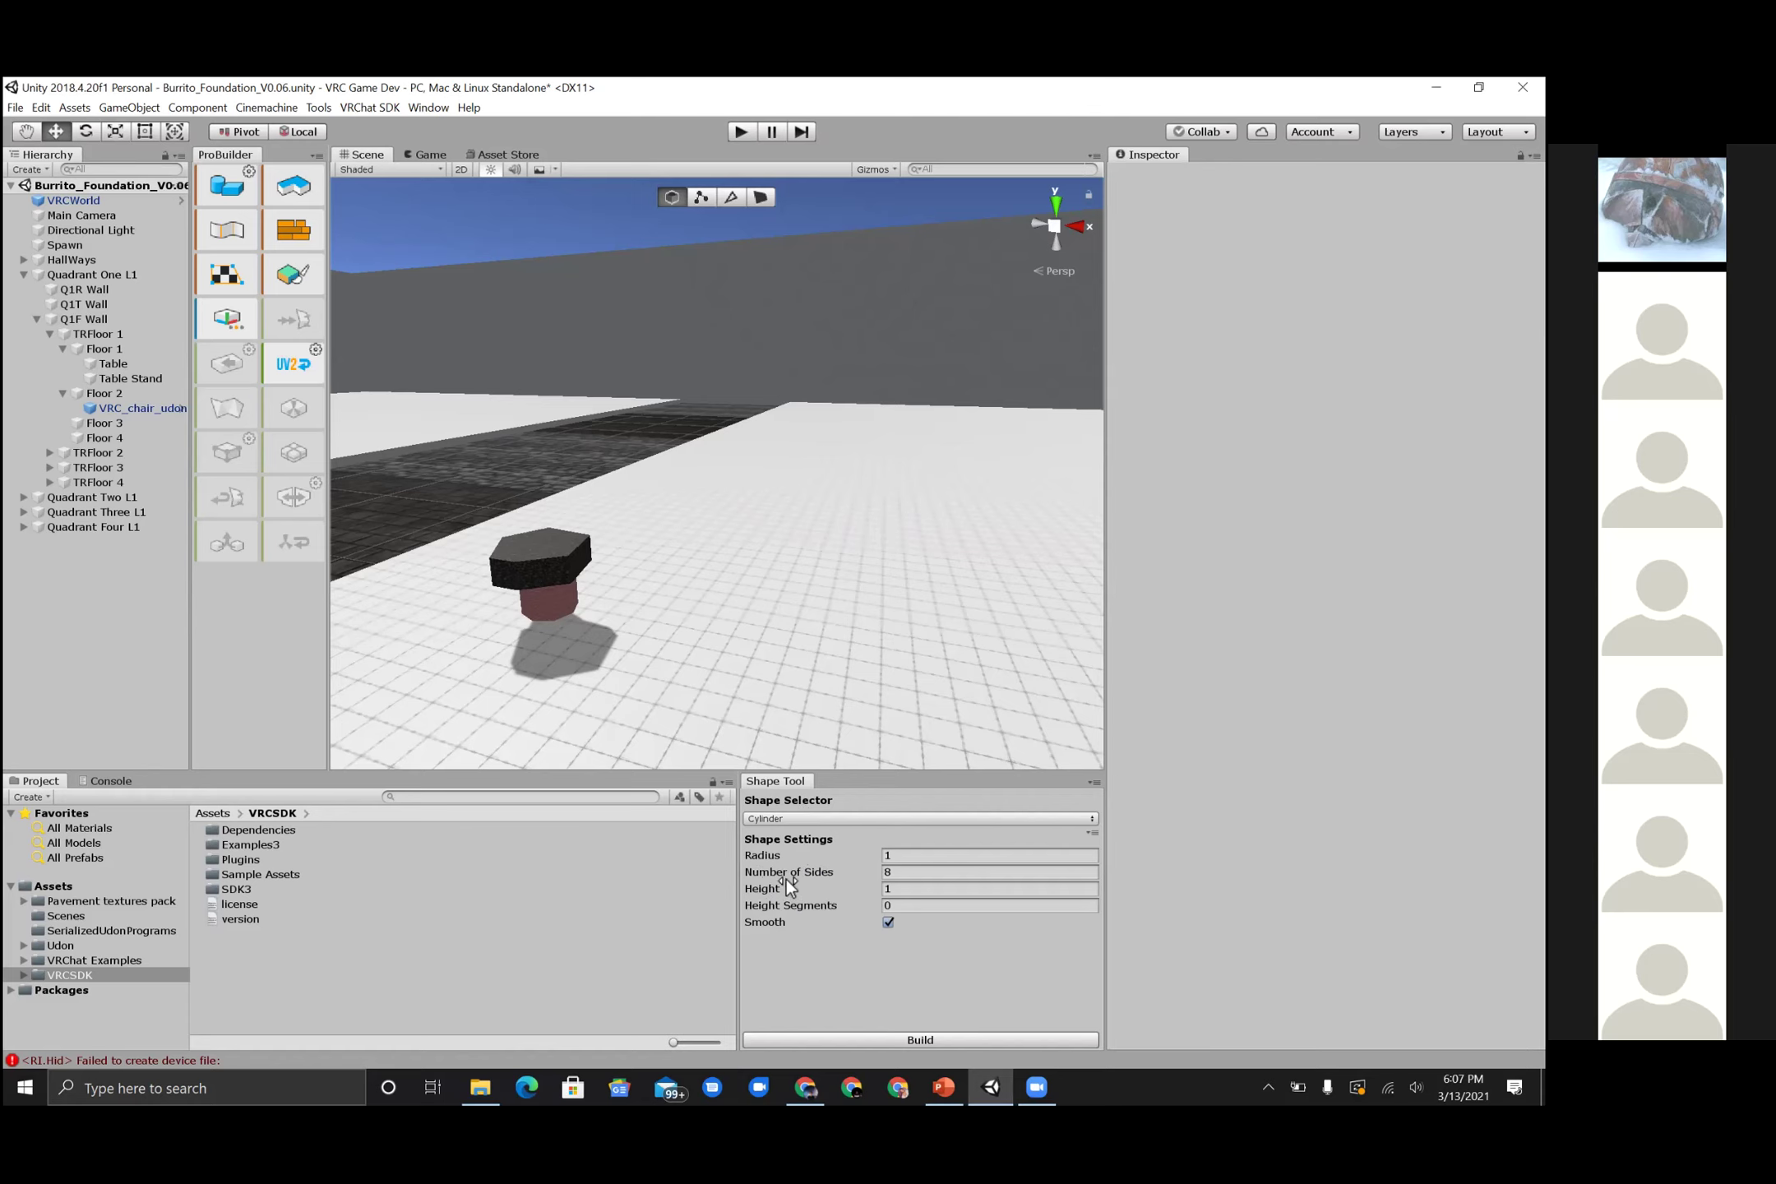
# - Create a test cylinder in the scene, move it along X to 32.51, and delete it
pyautogui.click(246, 189)
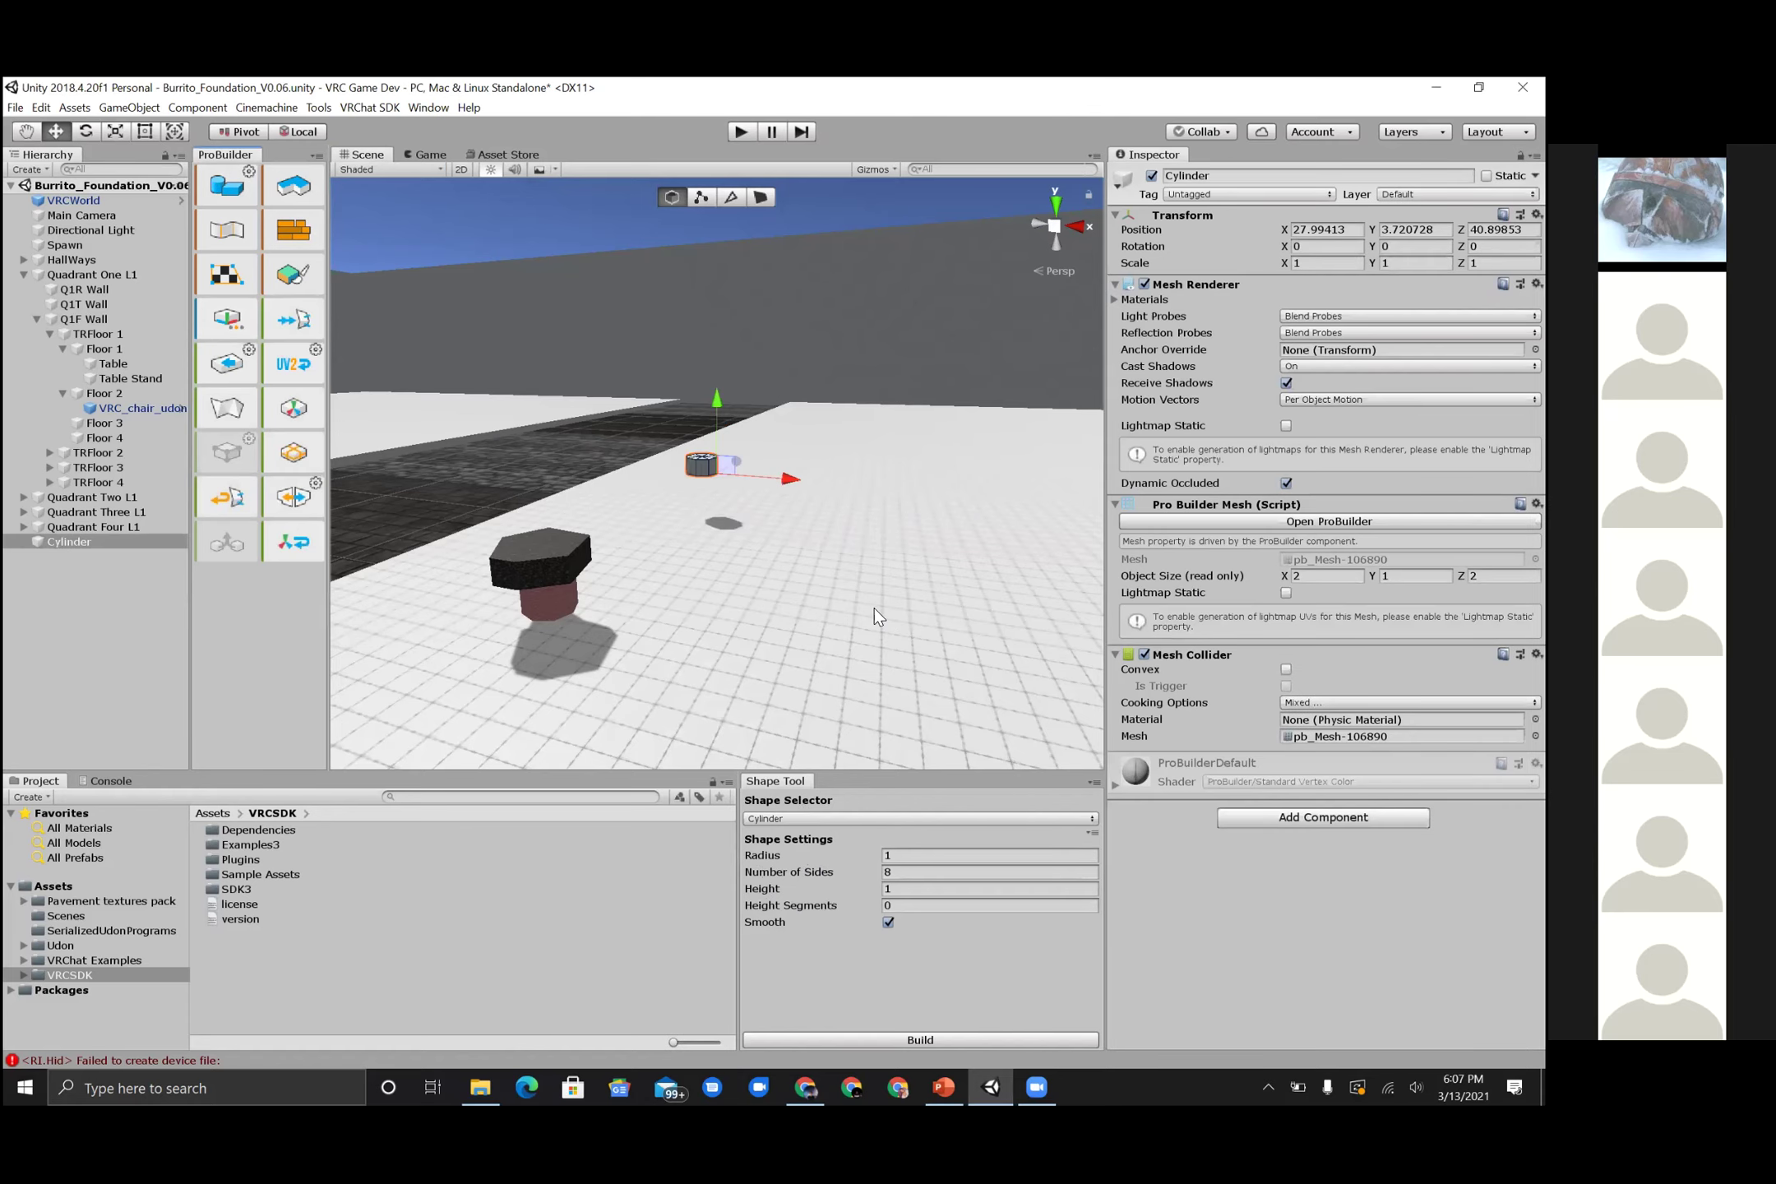
pyautogui.click(718, 526)
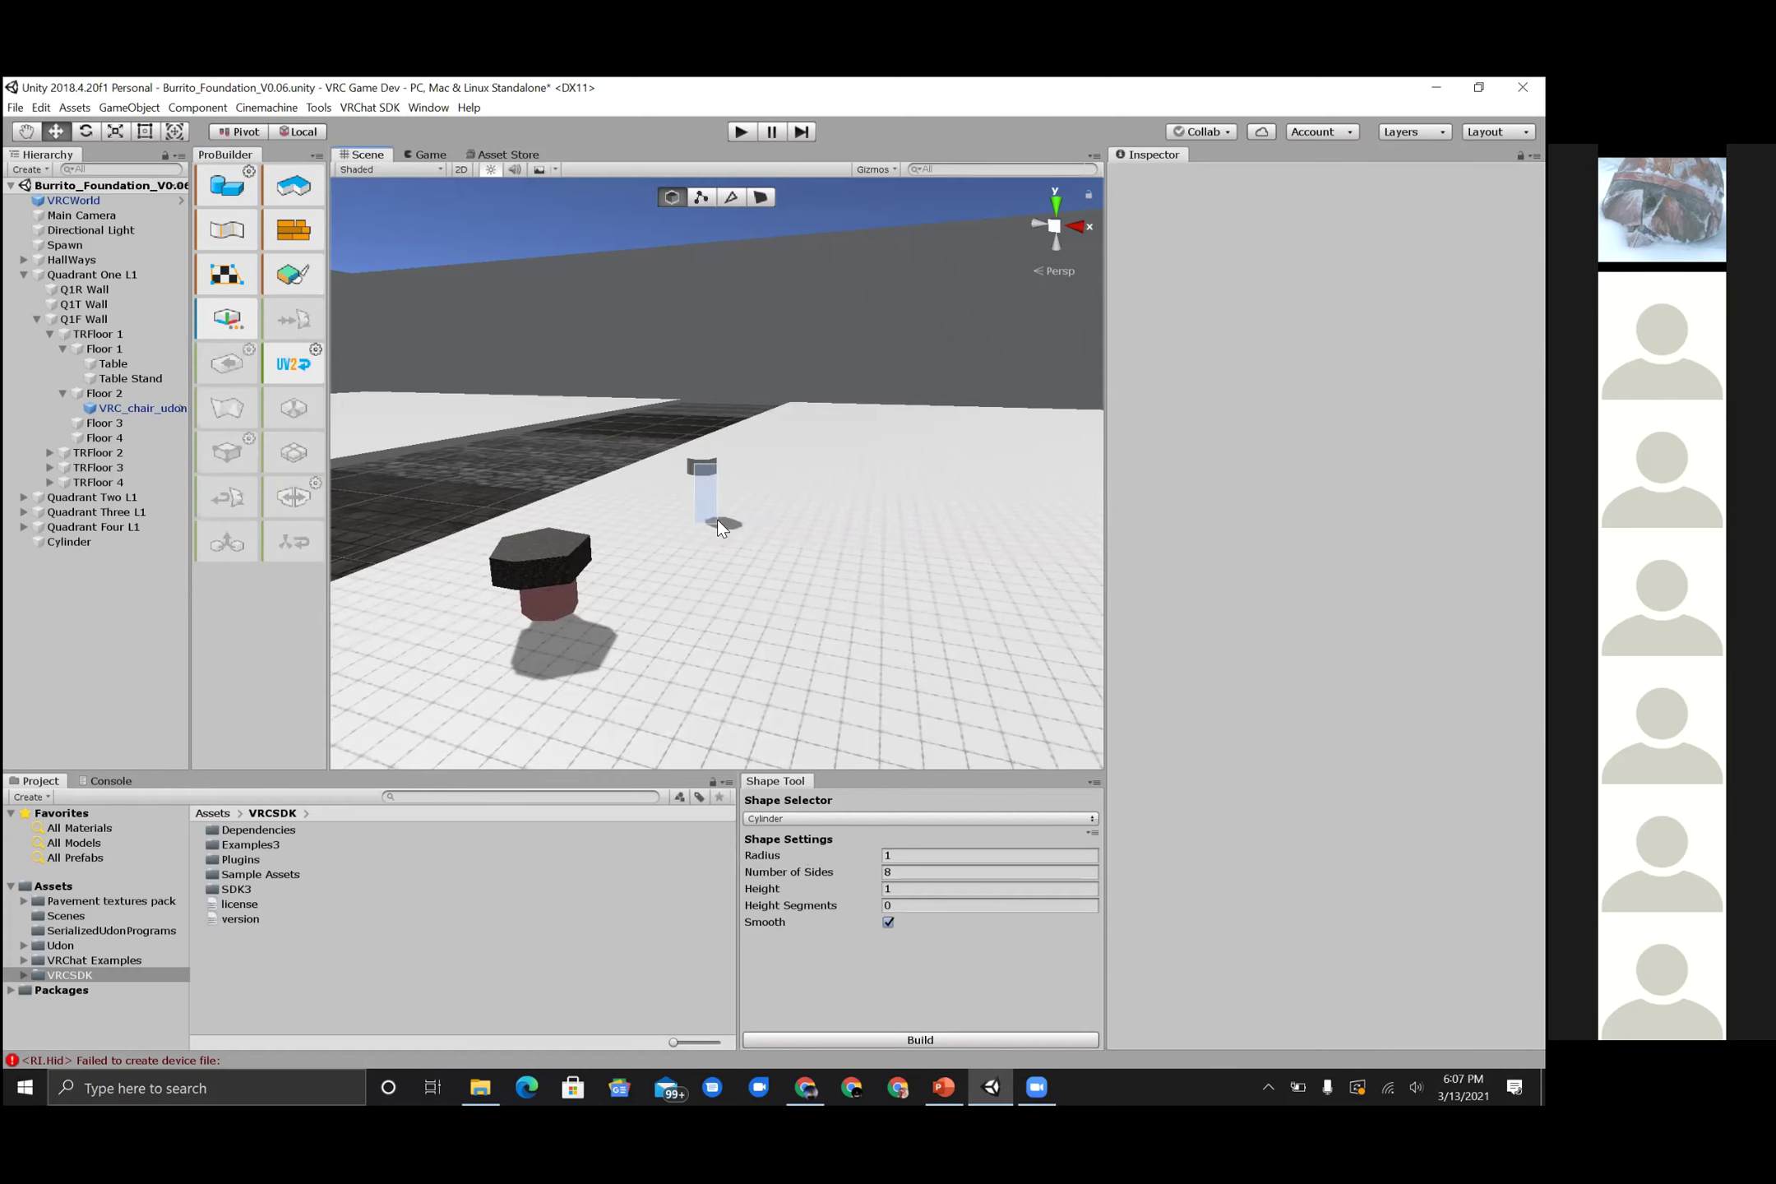
pyautogui.click(705, 468)
pyautogui.moveTo(726, 441); pyautogui.dragTo(797, 442)
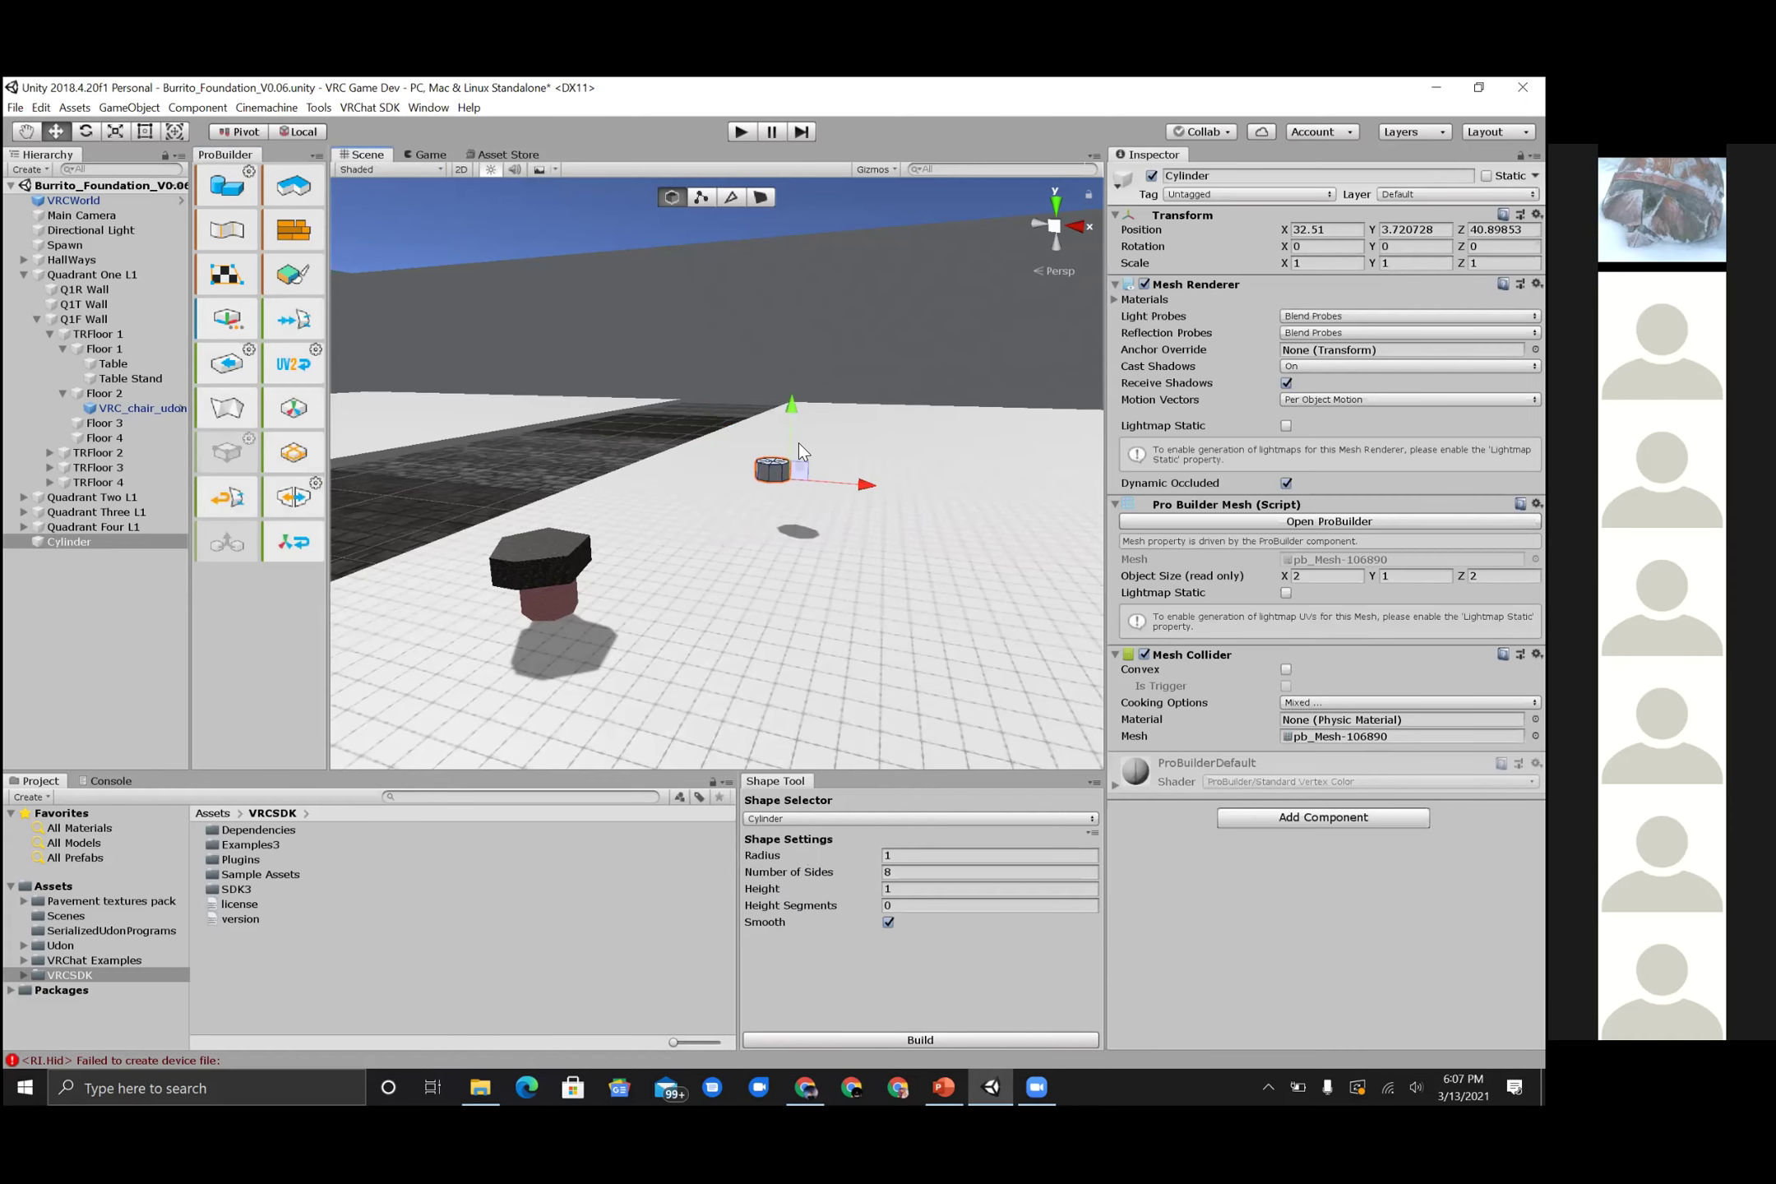
pyautogui.click(65, 543)
pyautogui.press('Delete')
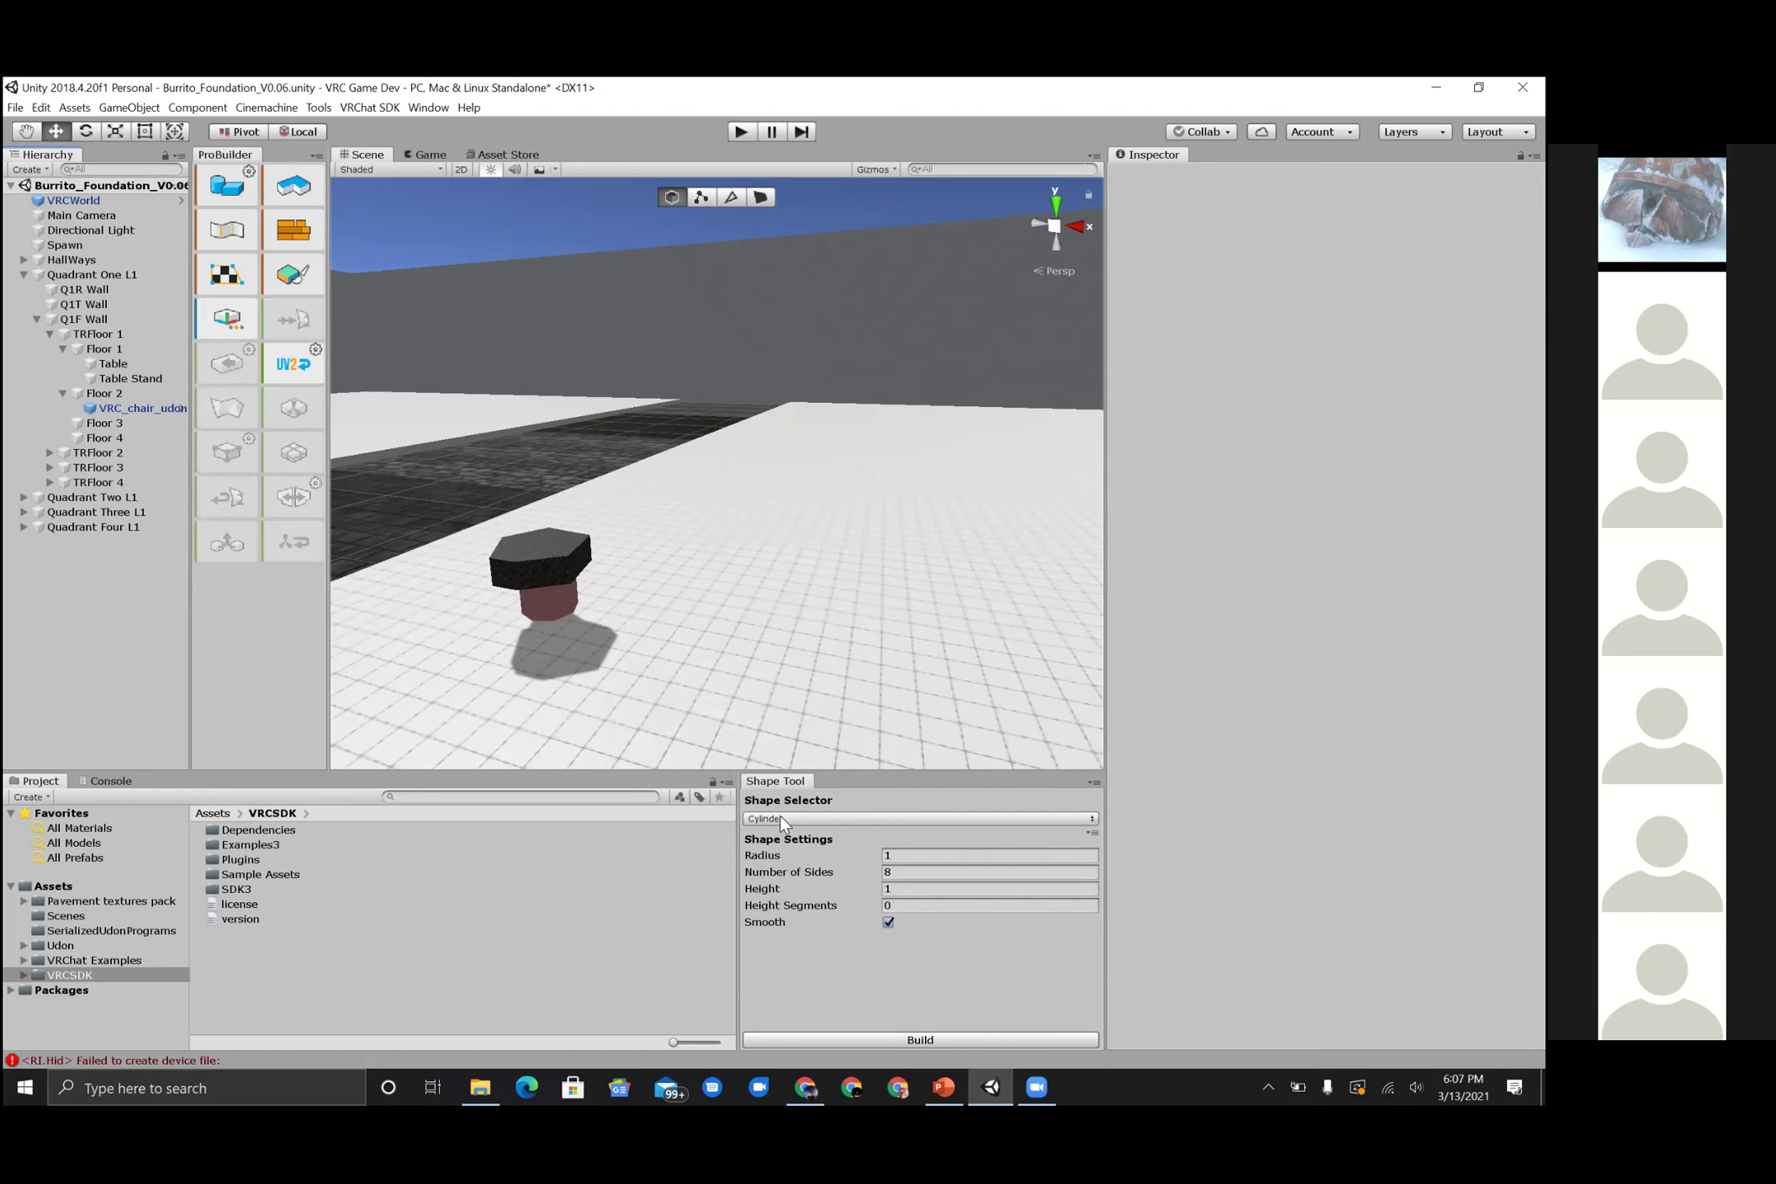
# - Build a cylinder with radius 1, 8 sides and height 1, then delete the built Cylinder so only the preview stays
pyautogui.click(884, 1041)
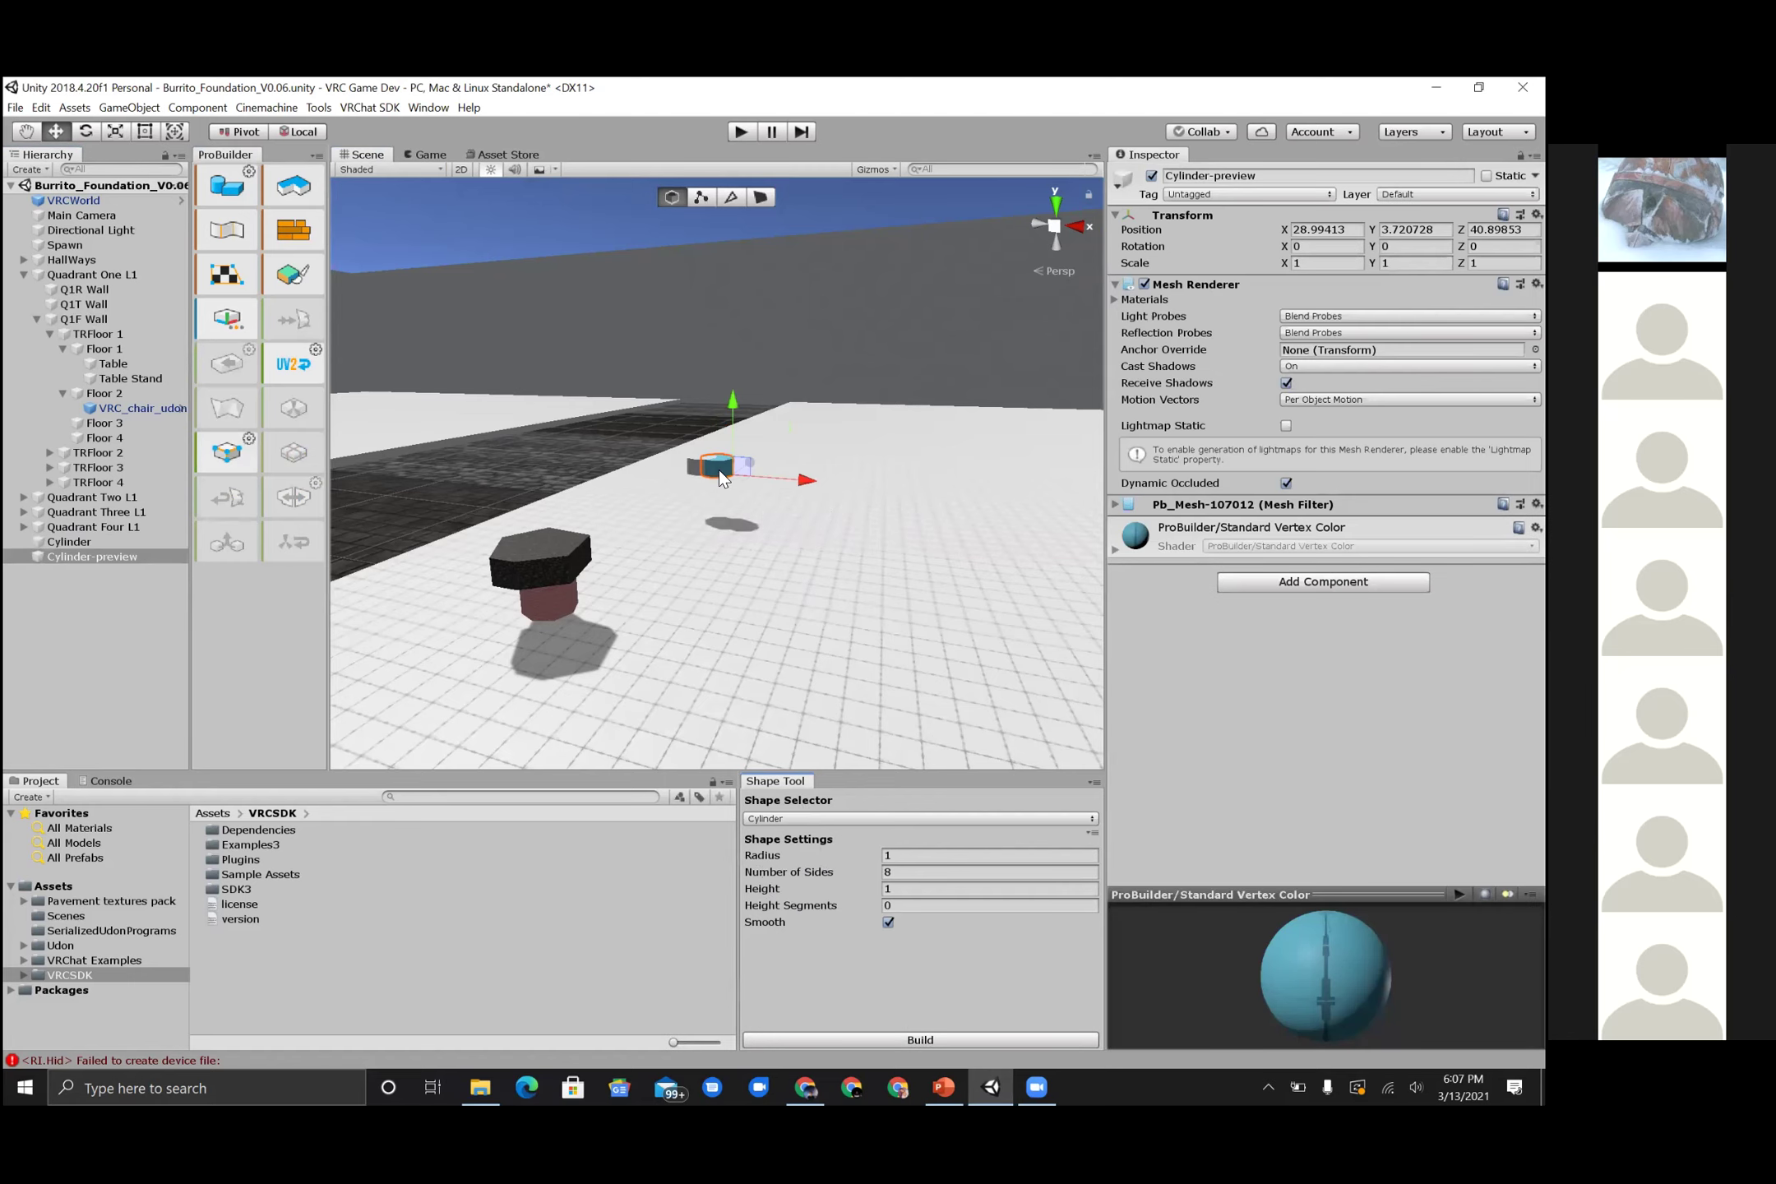
pyautogui.scroll(5, 719, 468)
pyautogui.click(83, 542)
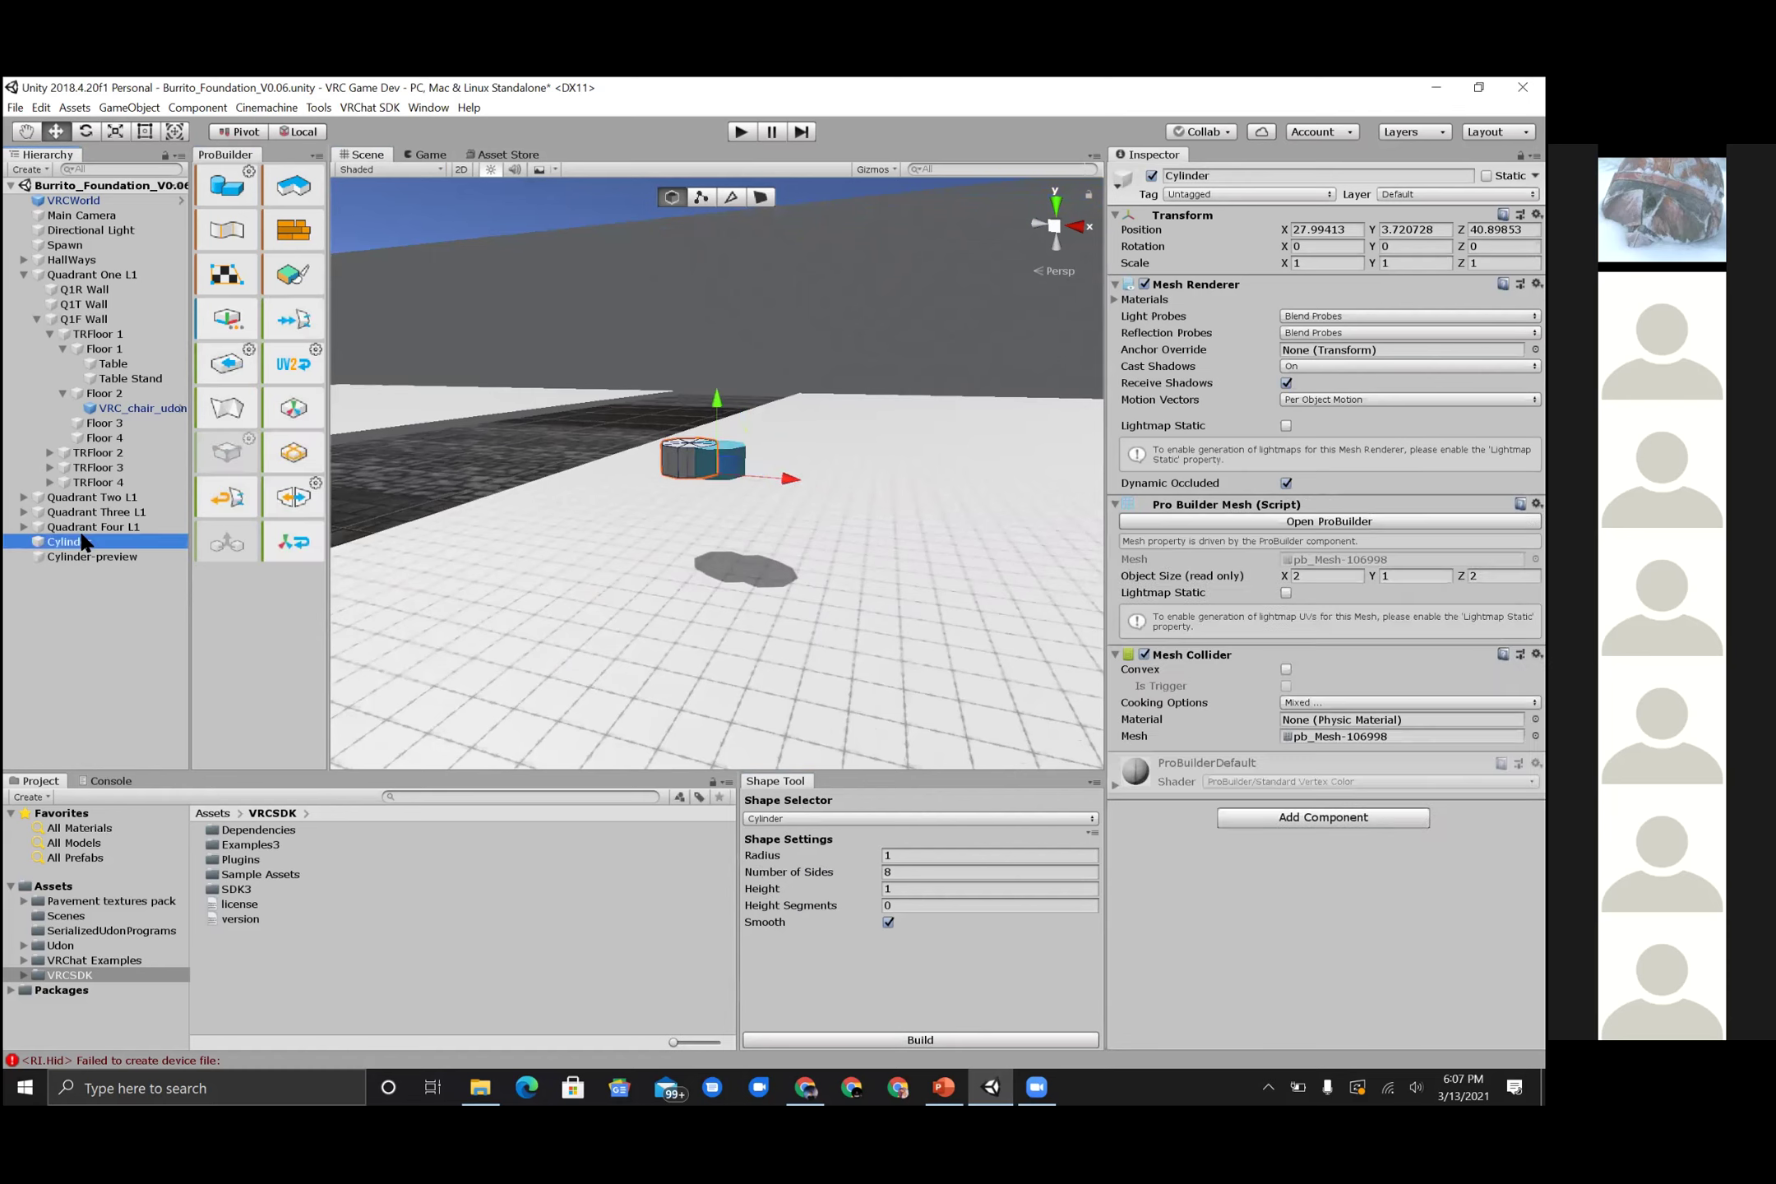
pyautogui.press('Delete')
pyautogui.click(723, 462)
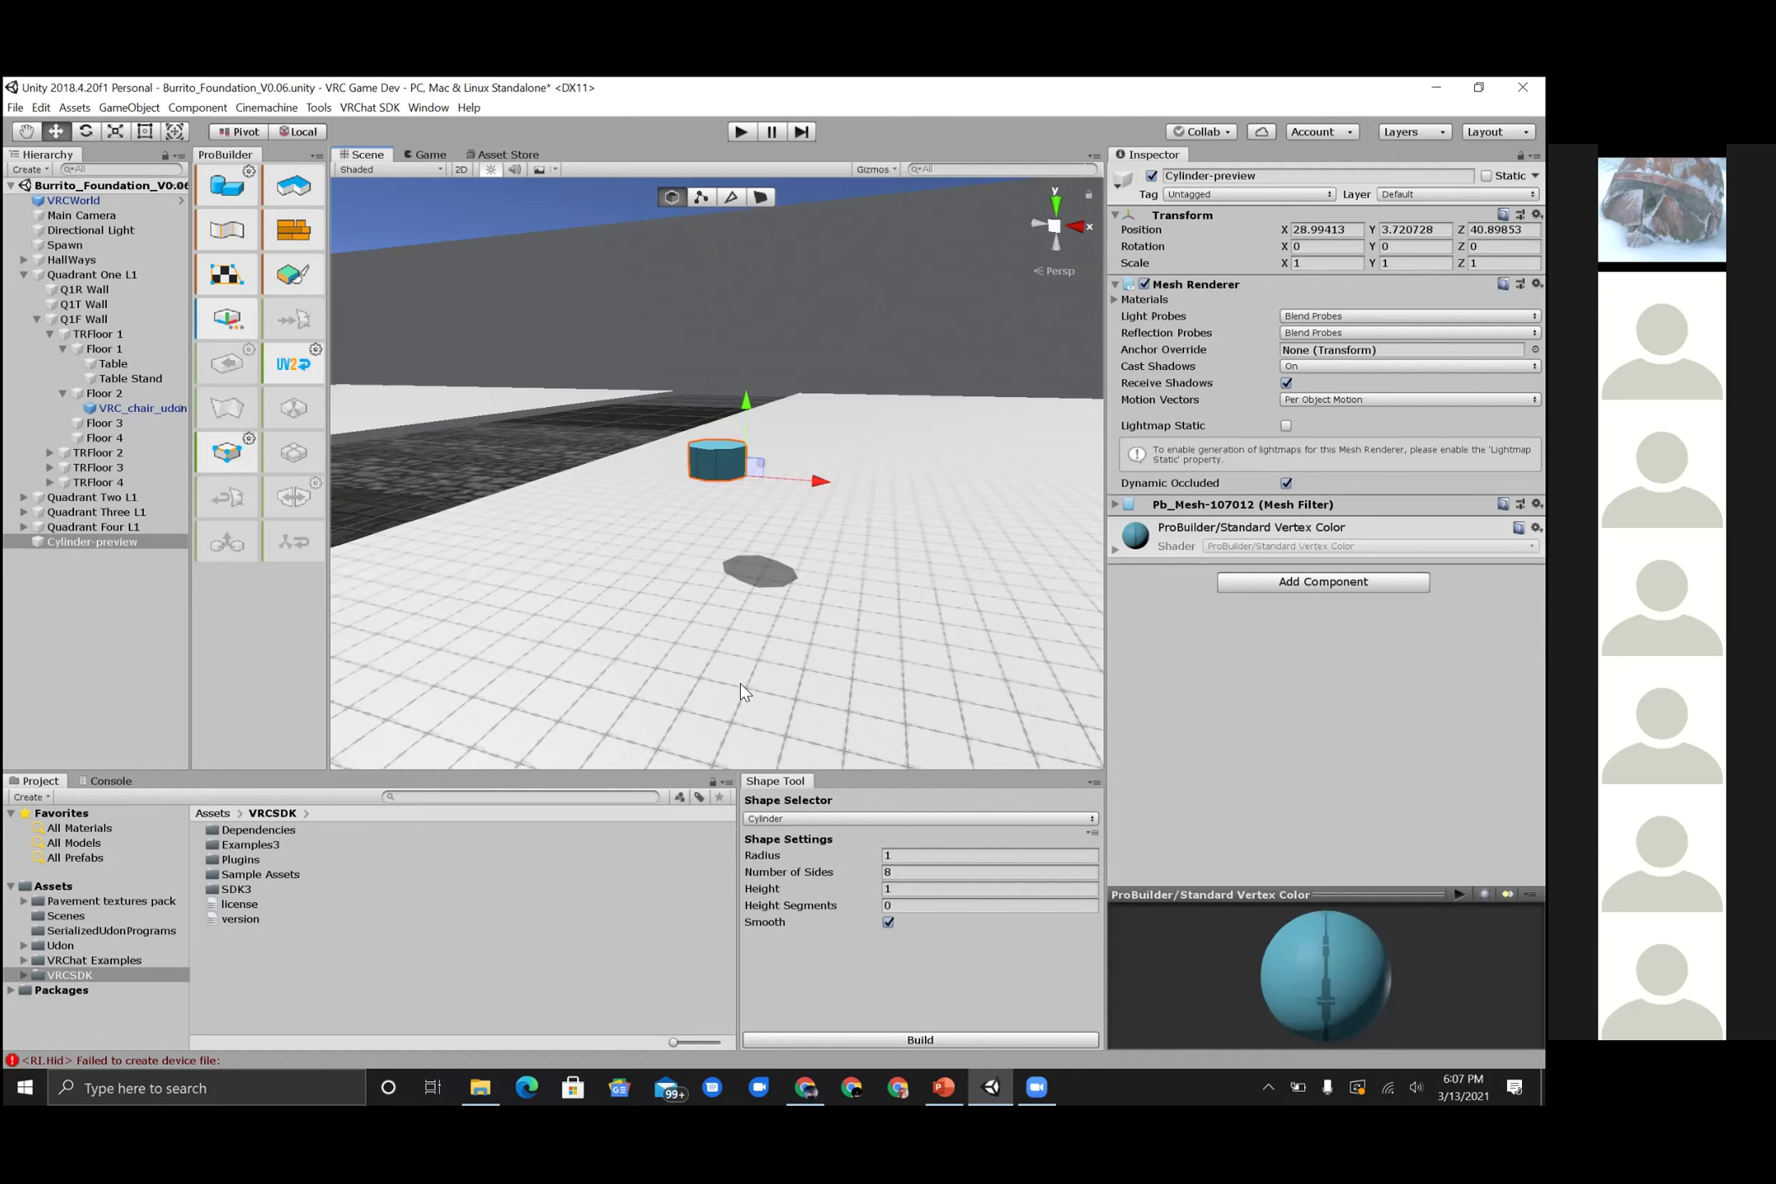
# - Switch the Shape Tool's preview shape to Cube and frame it in the Scene view
pyautogui.press('alt')
pyautogui.keyDown('alt'); pyautogui.moveTo(845, 617); pyautogui.dragTo(832, 713); pyautogui.keyUp('alt')
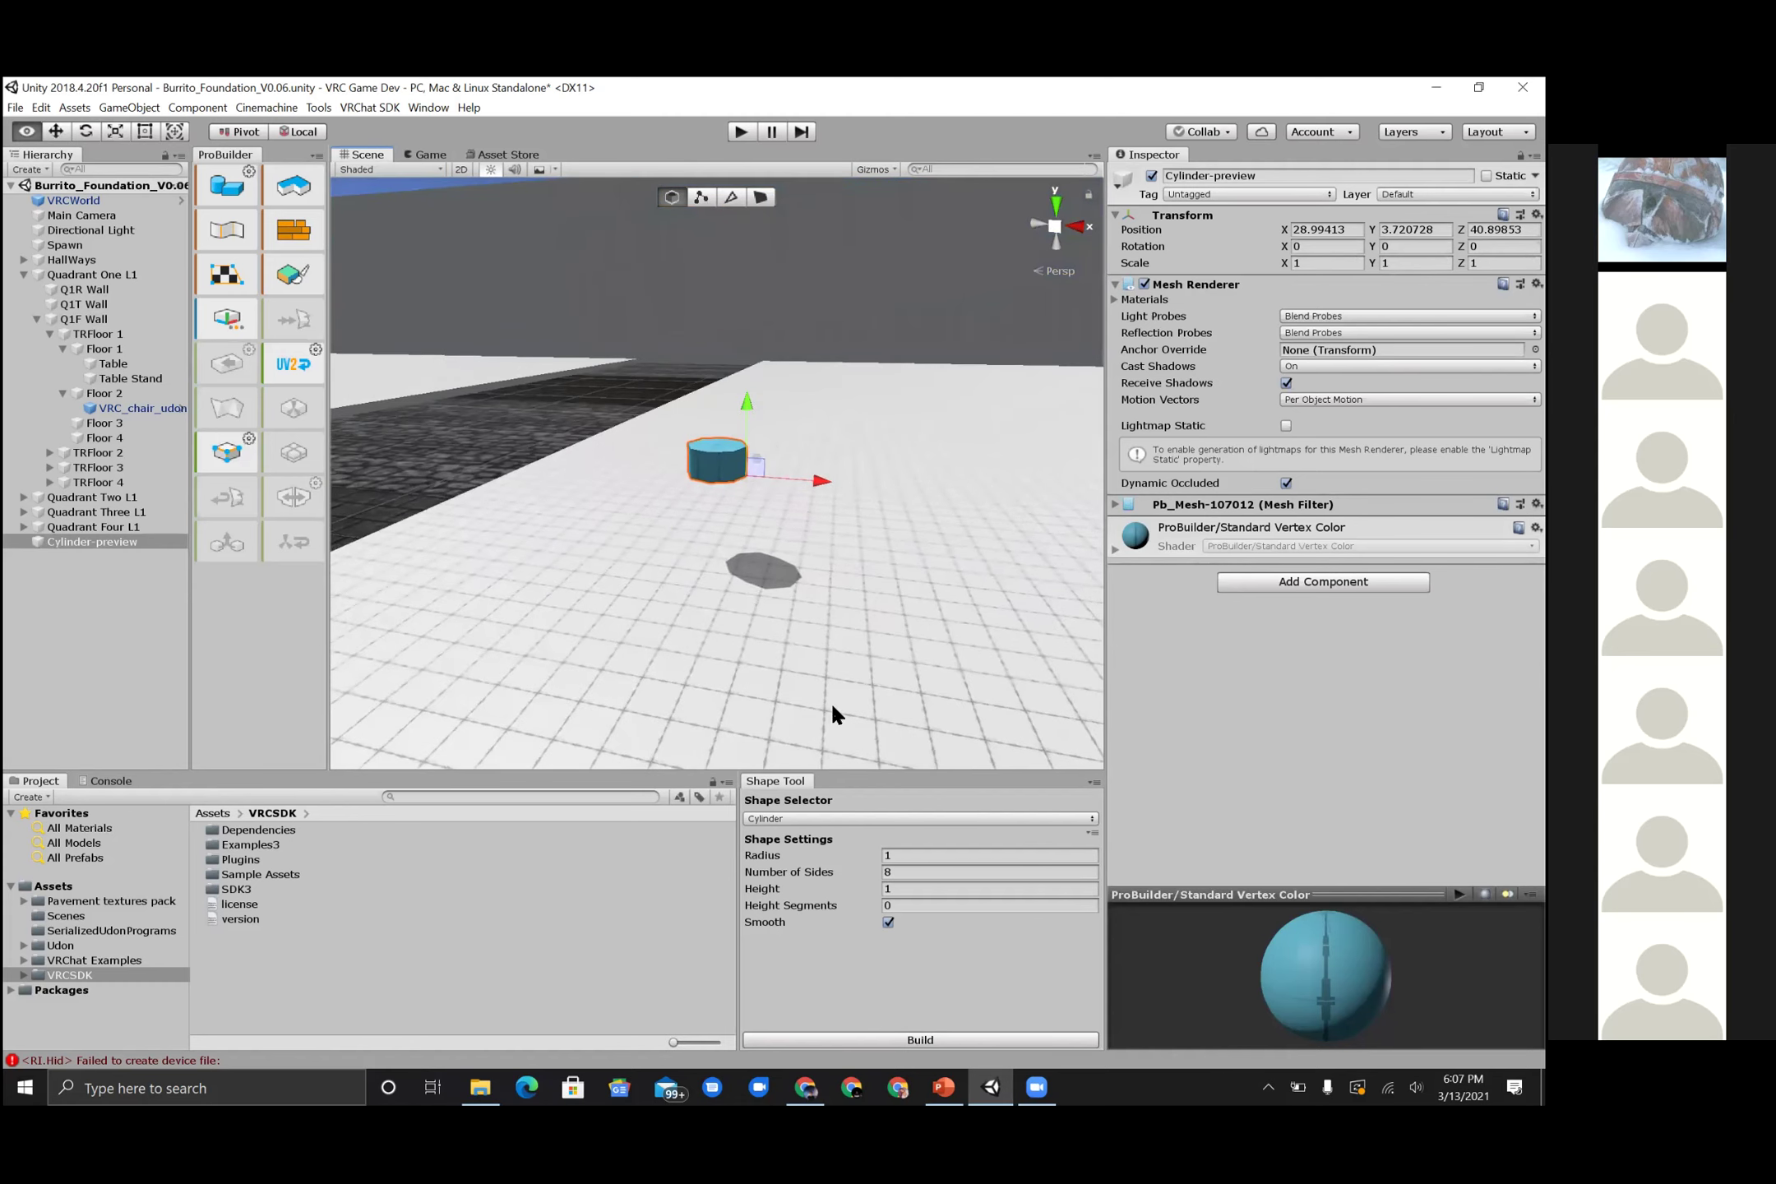
pyautogui.keyDown('alt'); pyautogui.moveTo(790, 521); pyautogui.dragTo(805, 811); pyautogui.keyUp('alt')
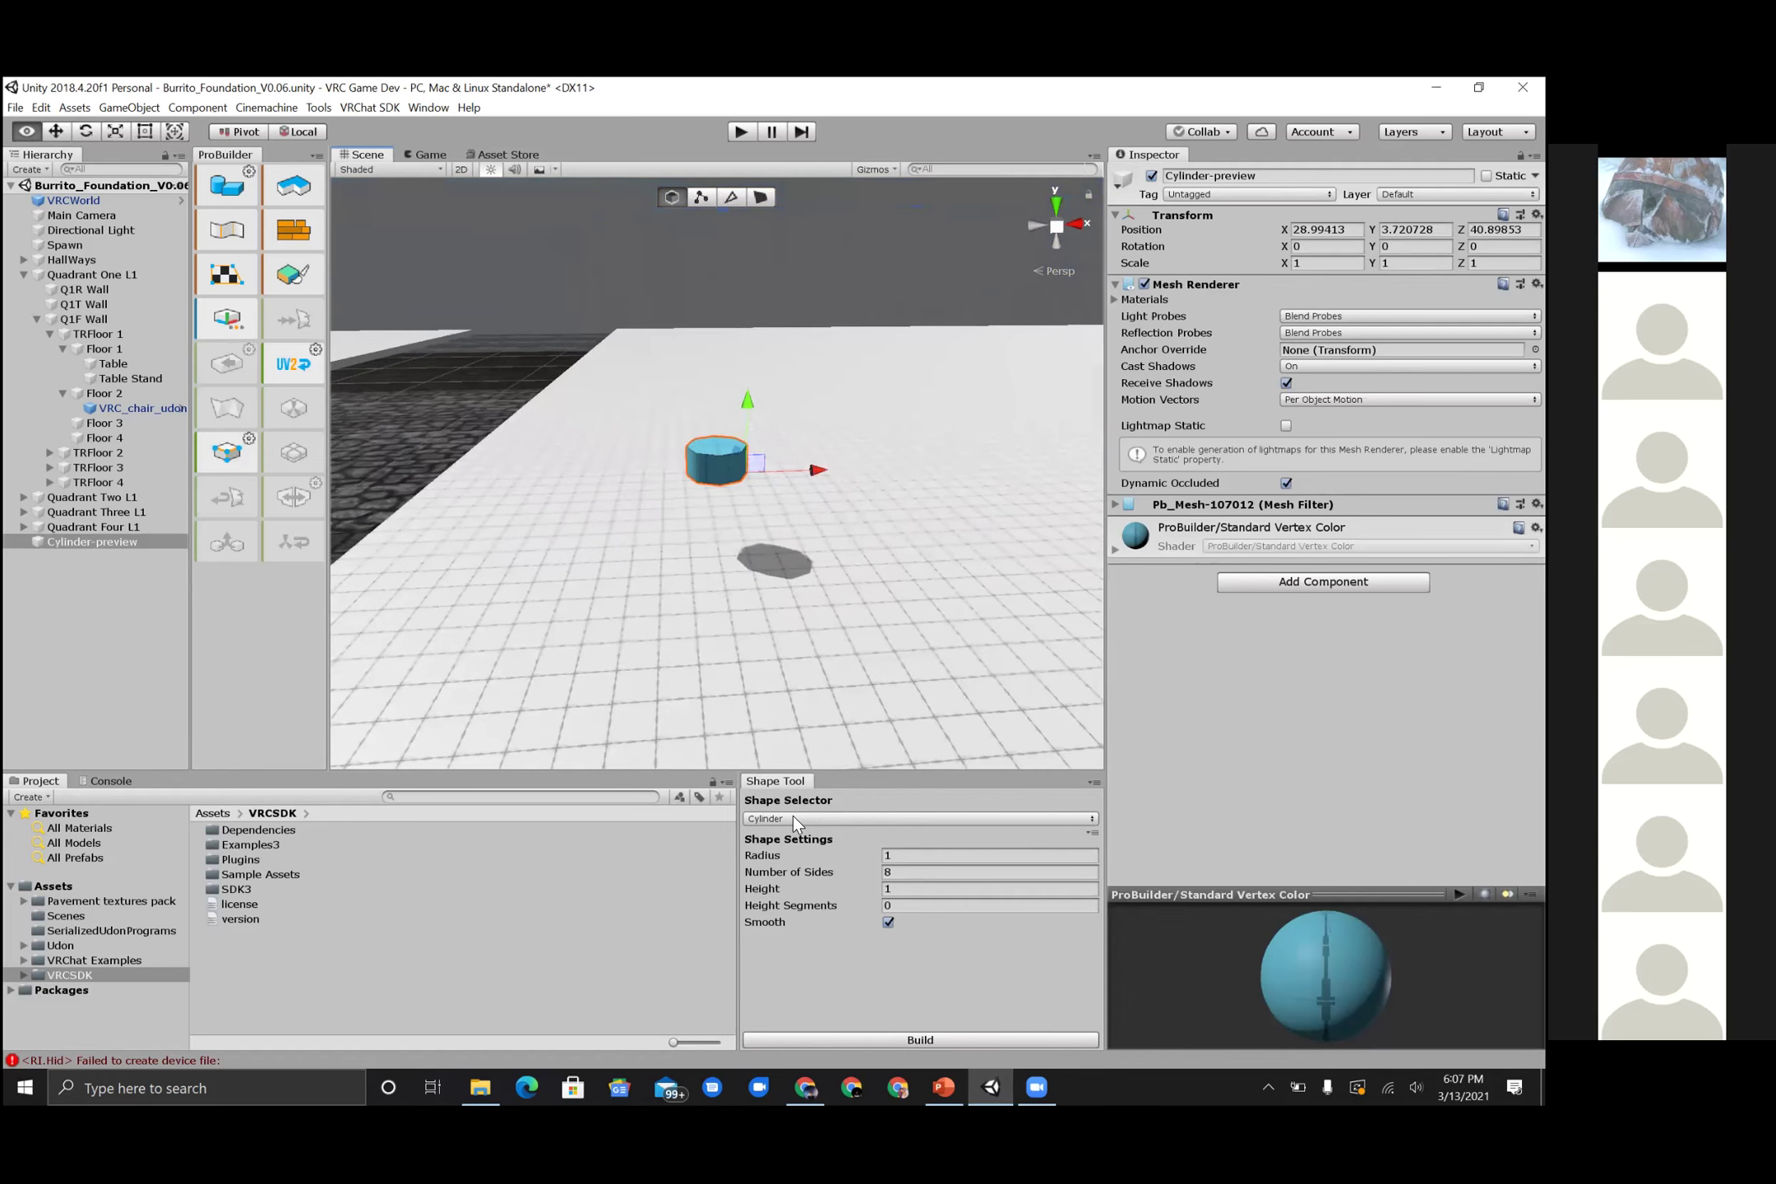
pyautogui.keyDown('alt'); pyautogui.moveTo(859, 663); pyautogui.dragTo(661, 537); pyautogui.keyUp('alt')
pyautogui.click(822, 818)
pyautogui.click(822, 836)
pyautogui.press('f')
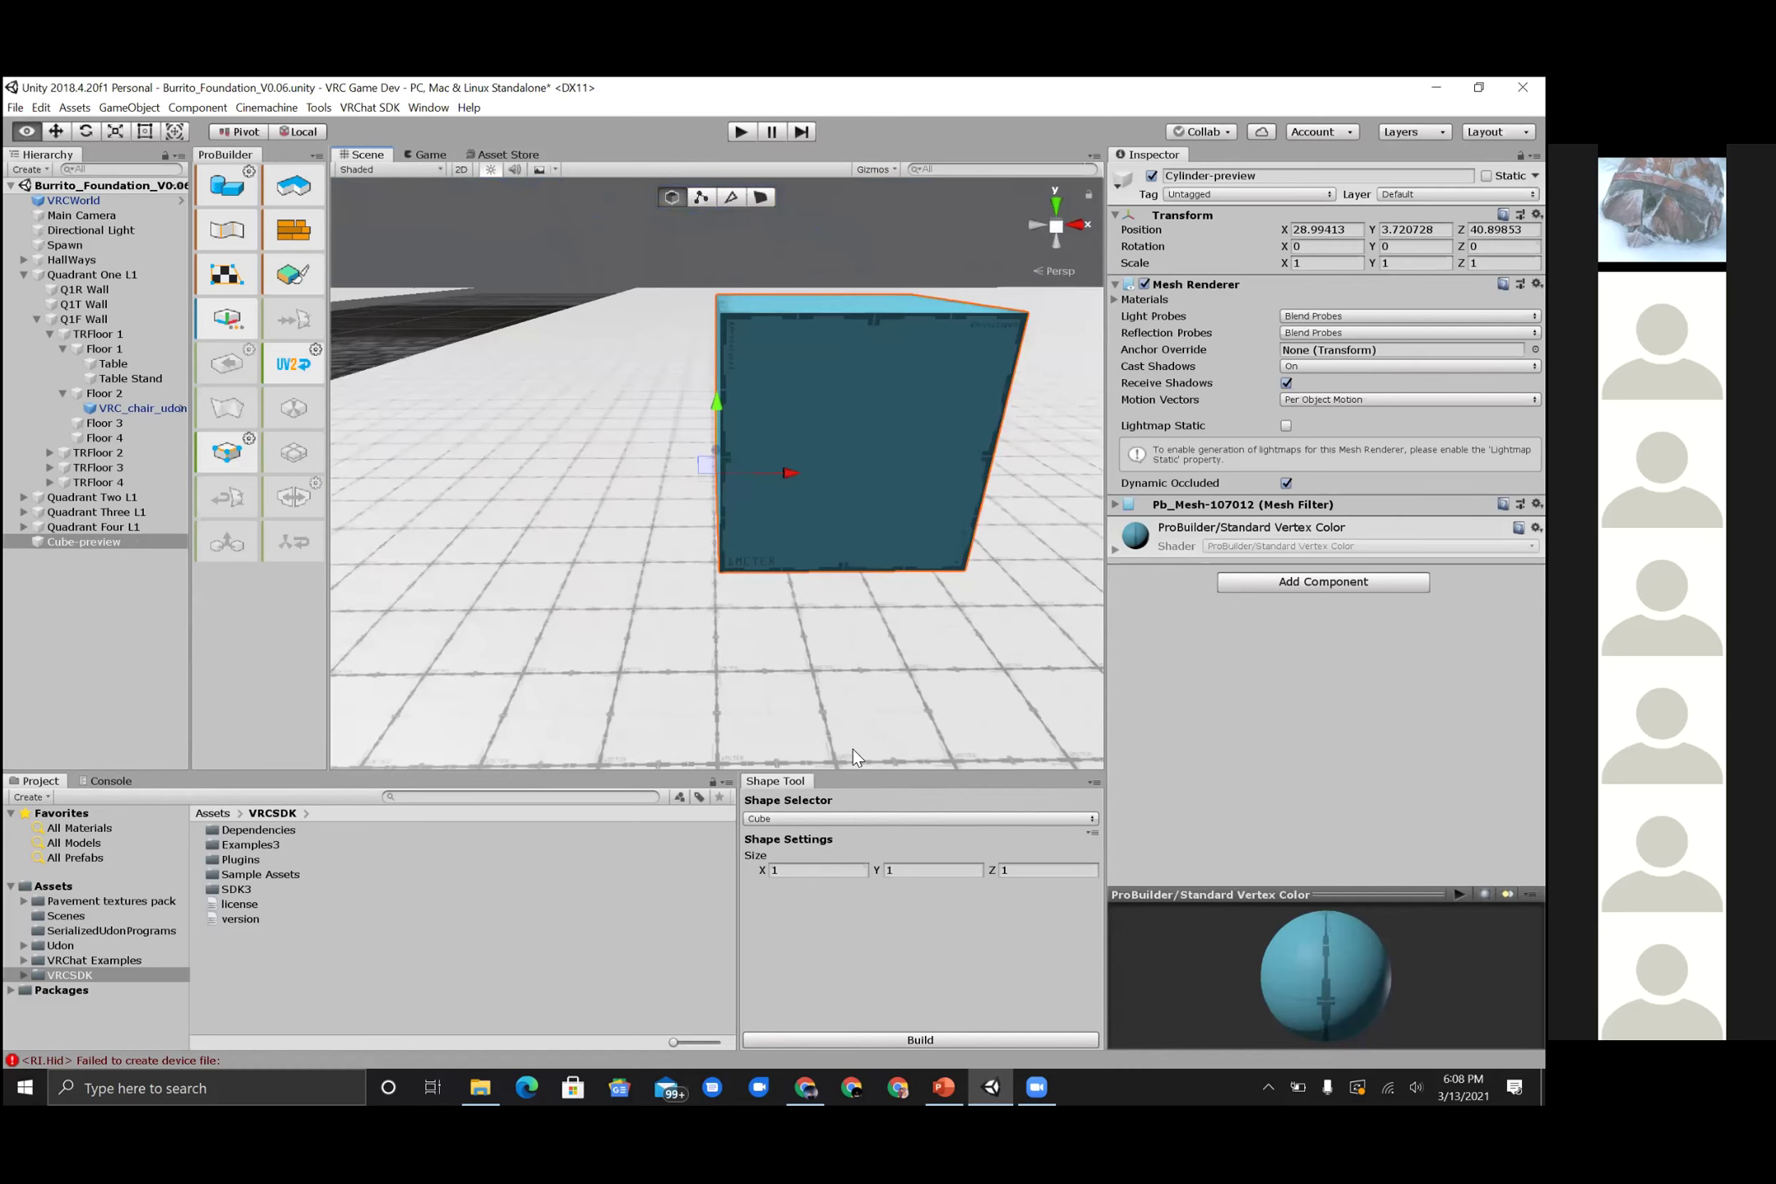
pyautogui.scroll(-2, 853, 749)
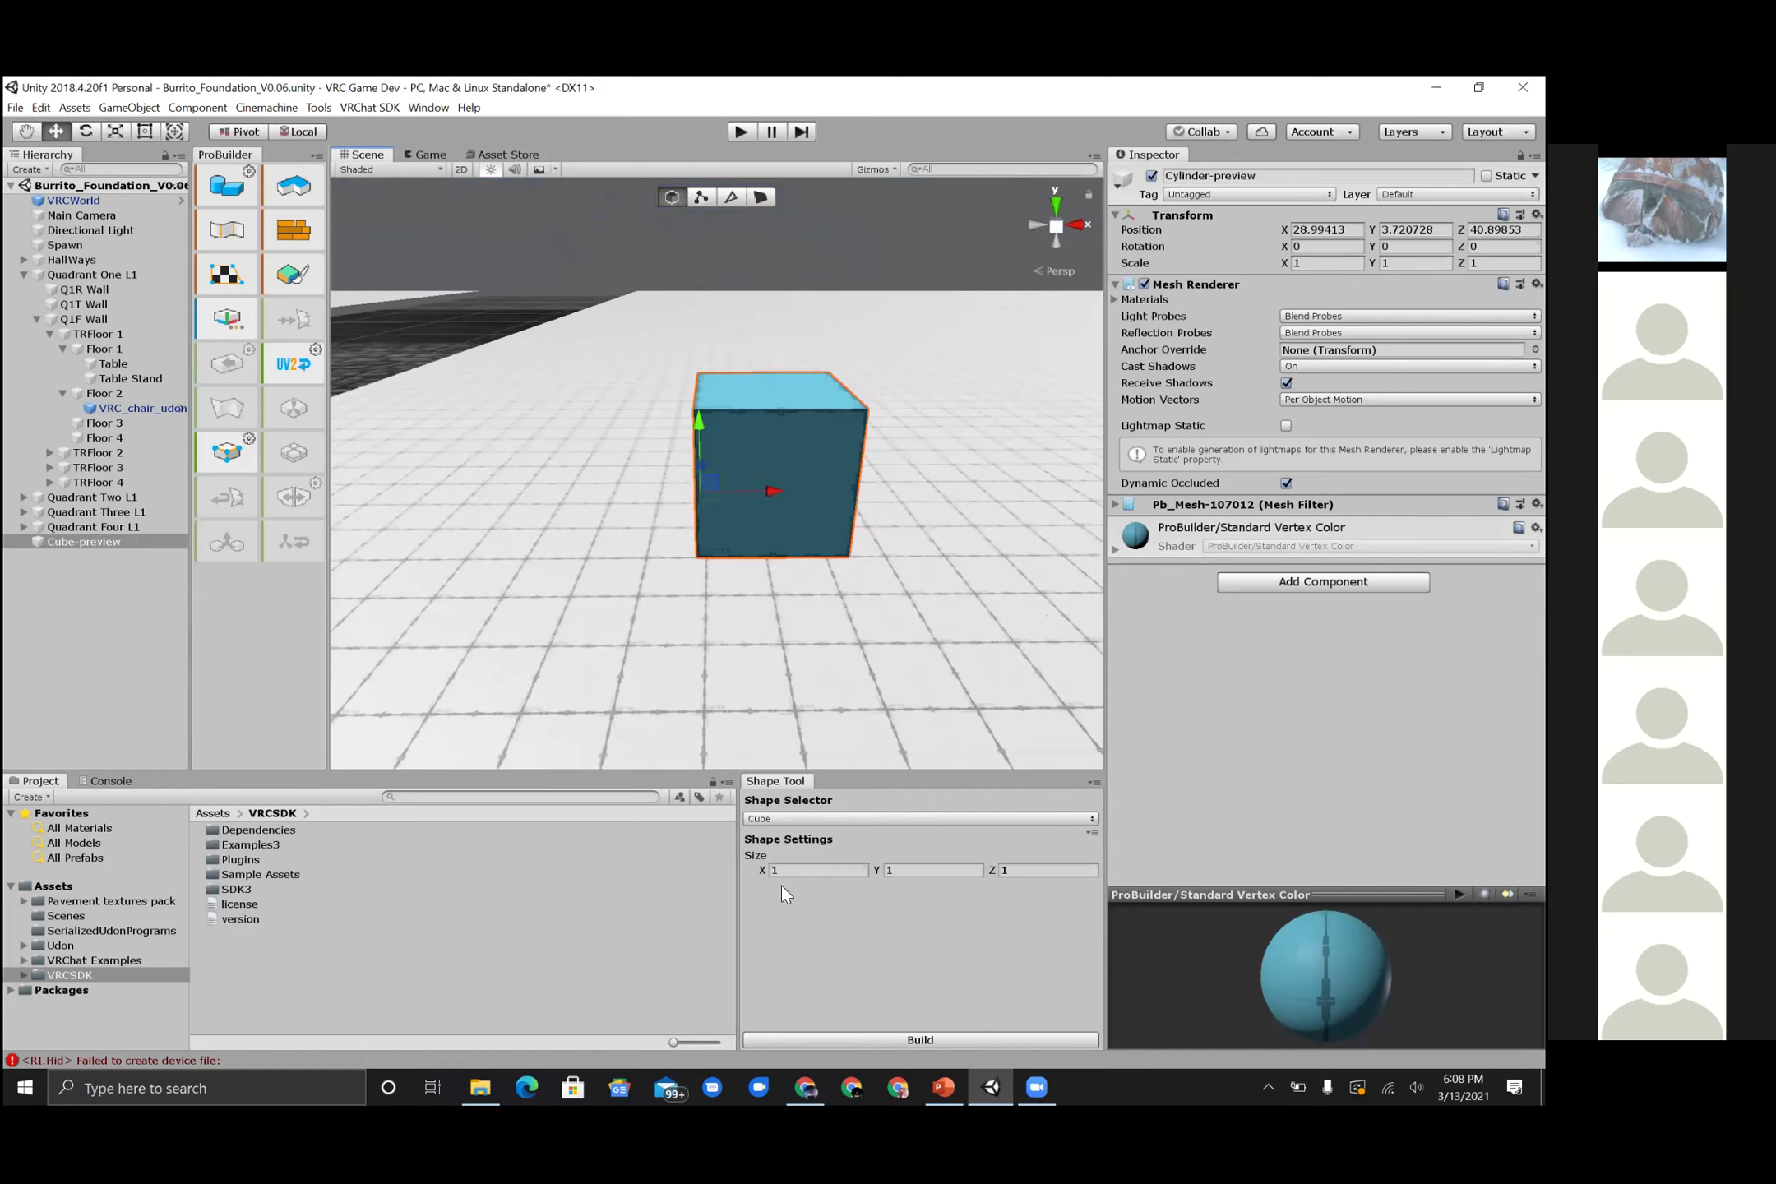
# - Change the preview shape to Sprite and on to Stair, try a curvature of 19, and reset the curvature to 0
pyautogui.click(845, 818)
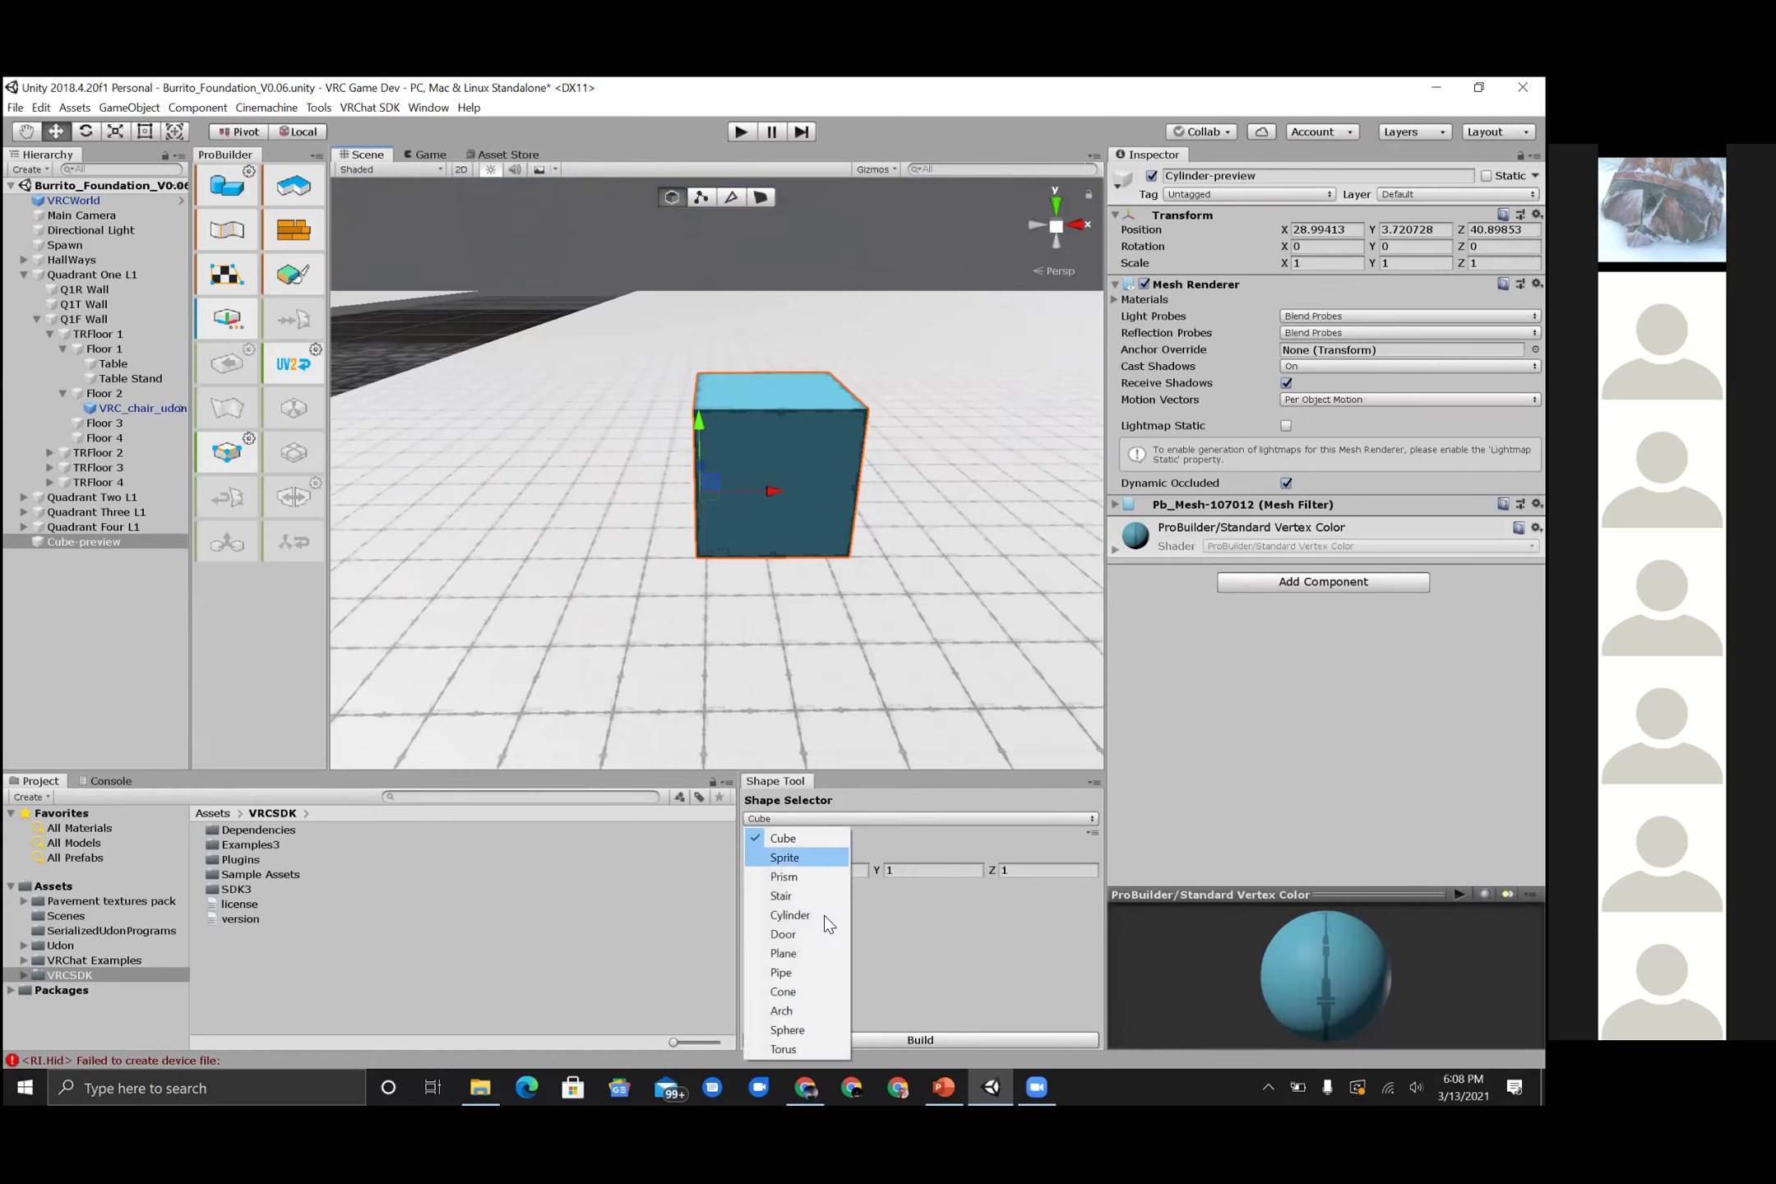
pyautogui.click(838, 858)
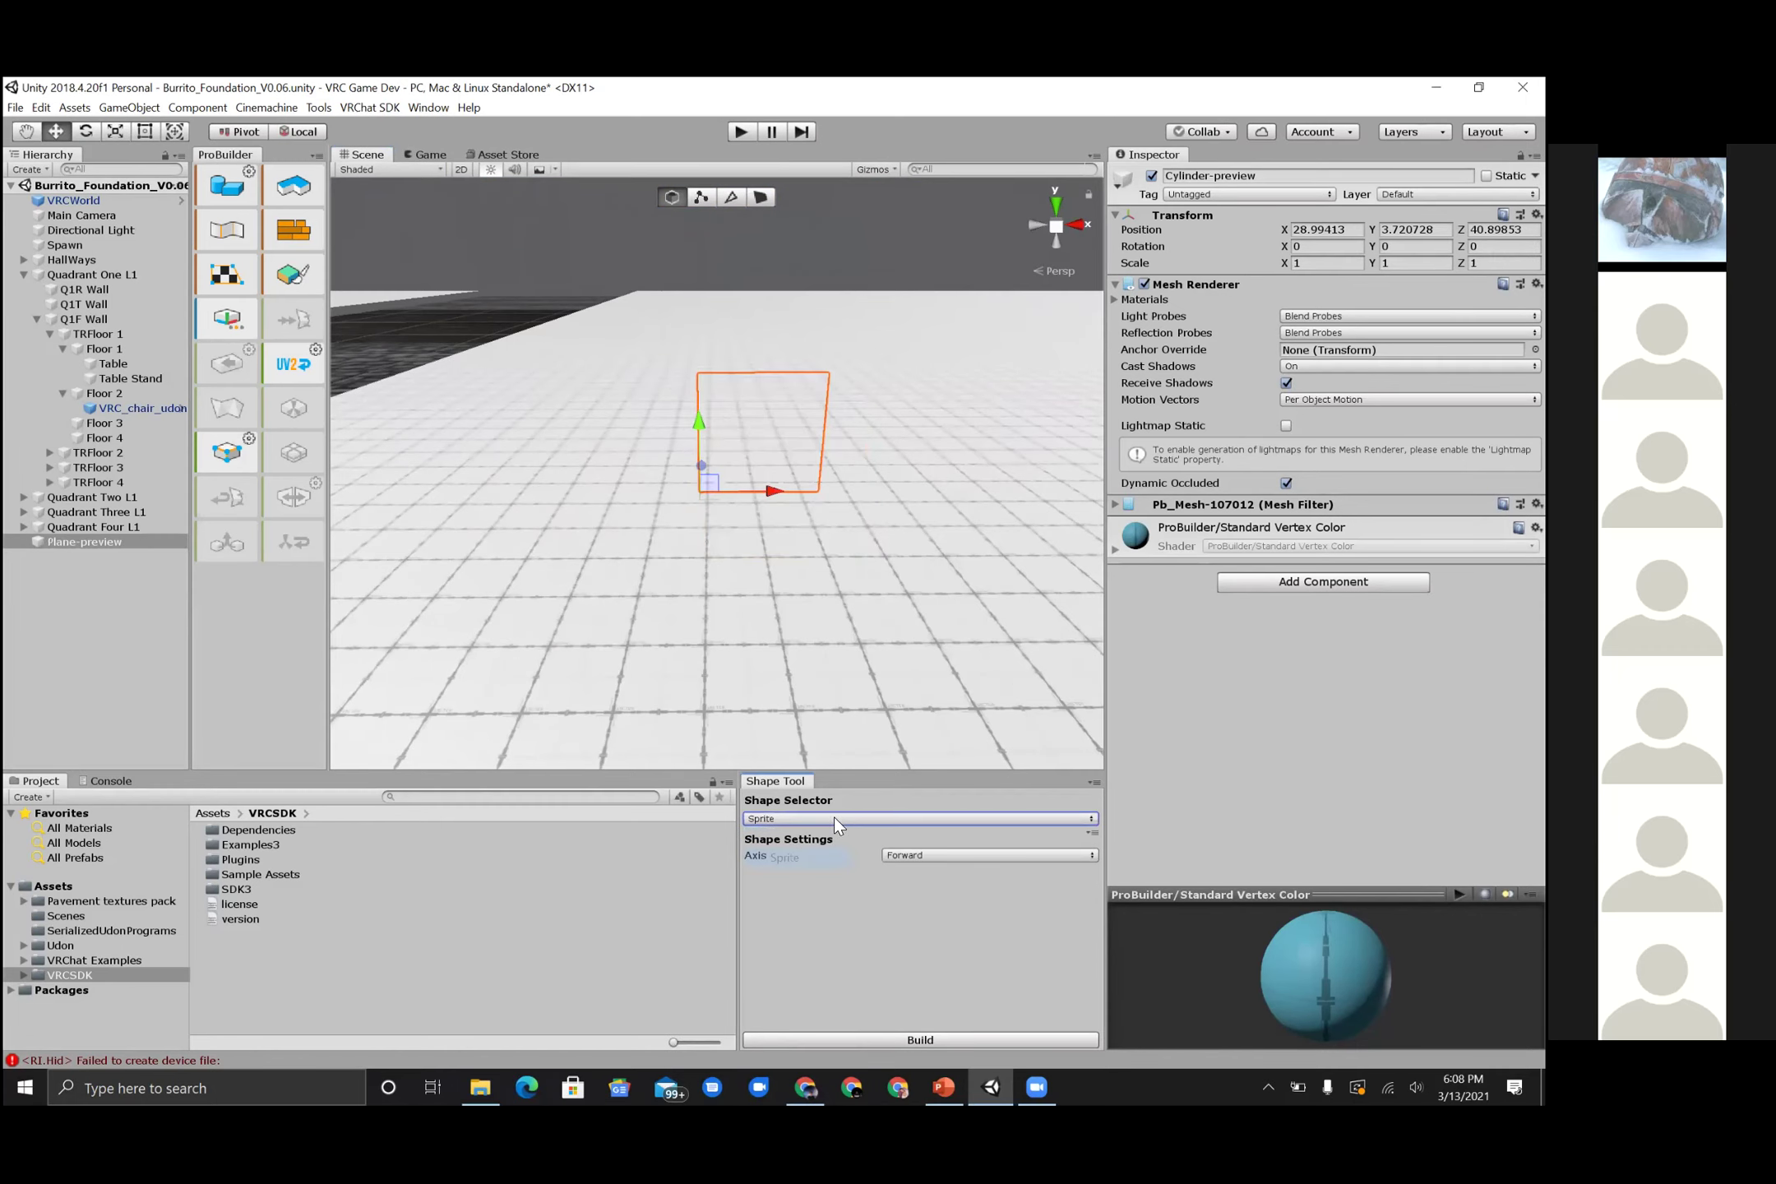
pyautogui.press('Down')
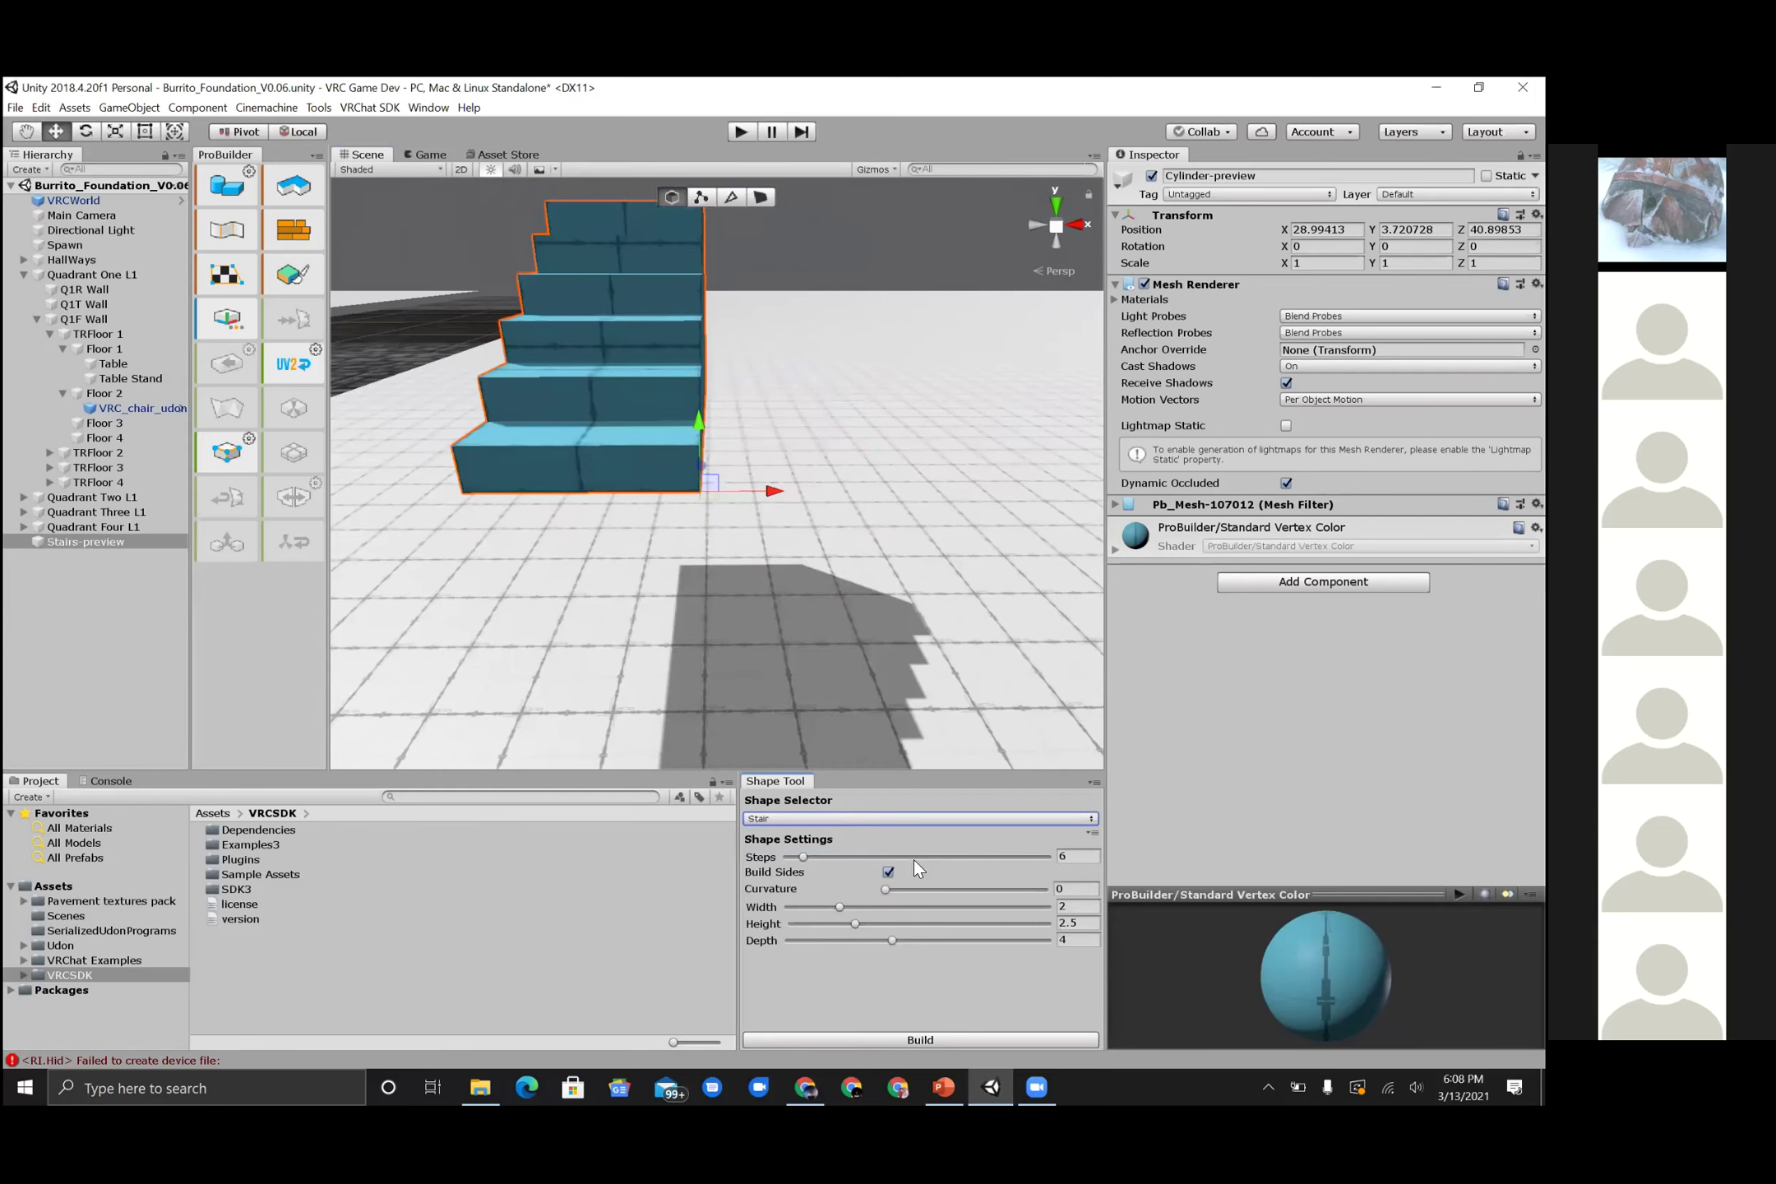
pyautogui.moveTo(806, 859); pyautogui.dragTo(893, 882)
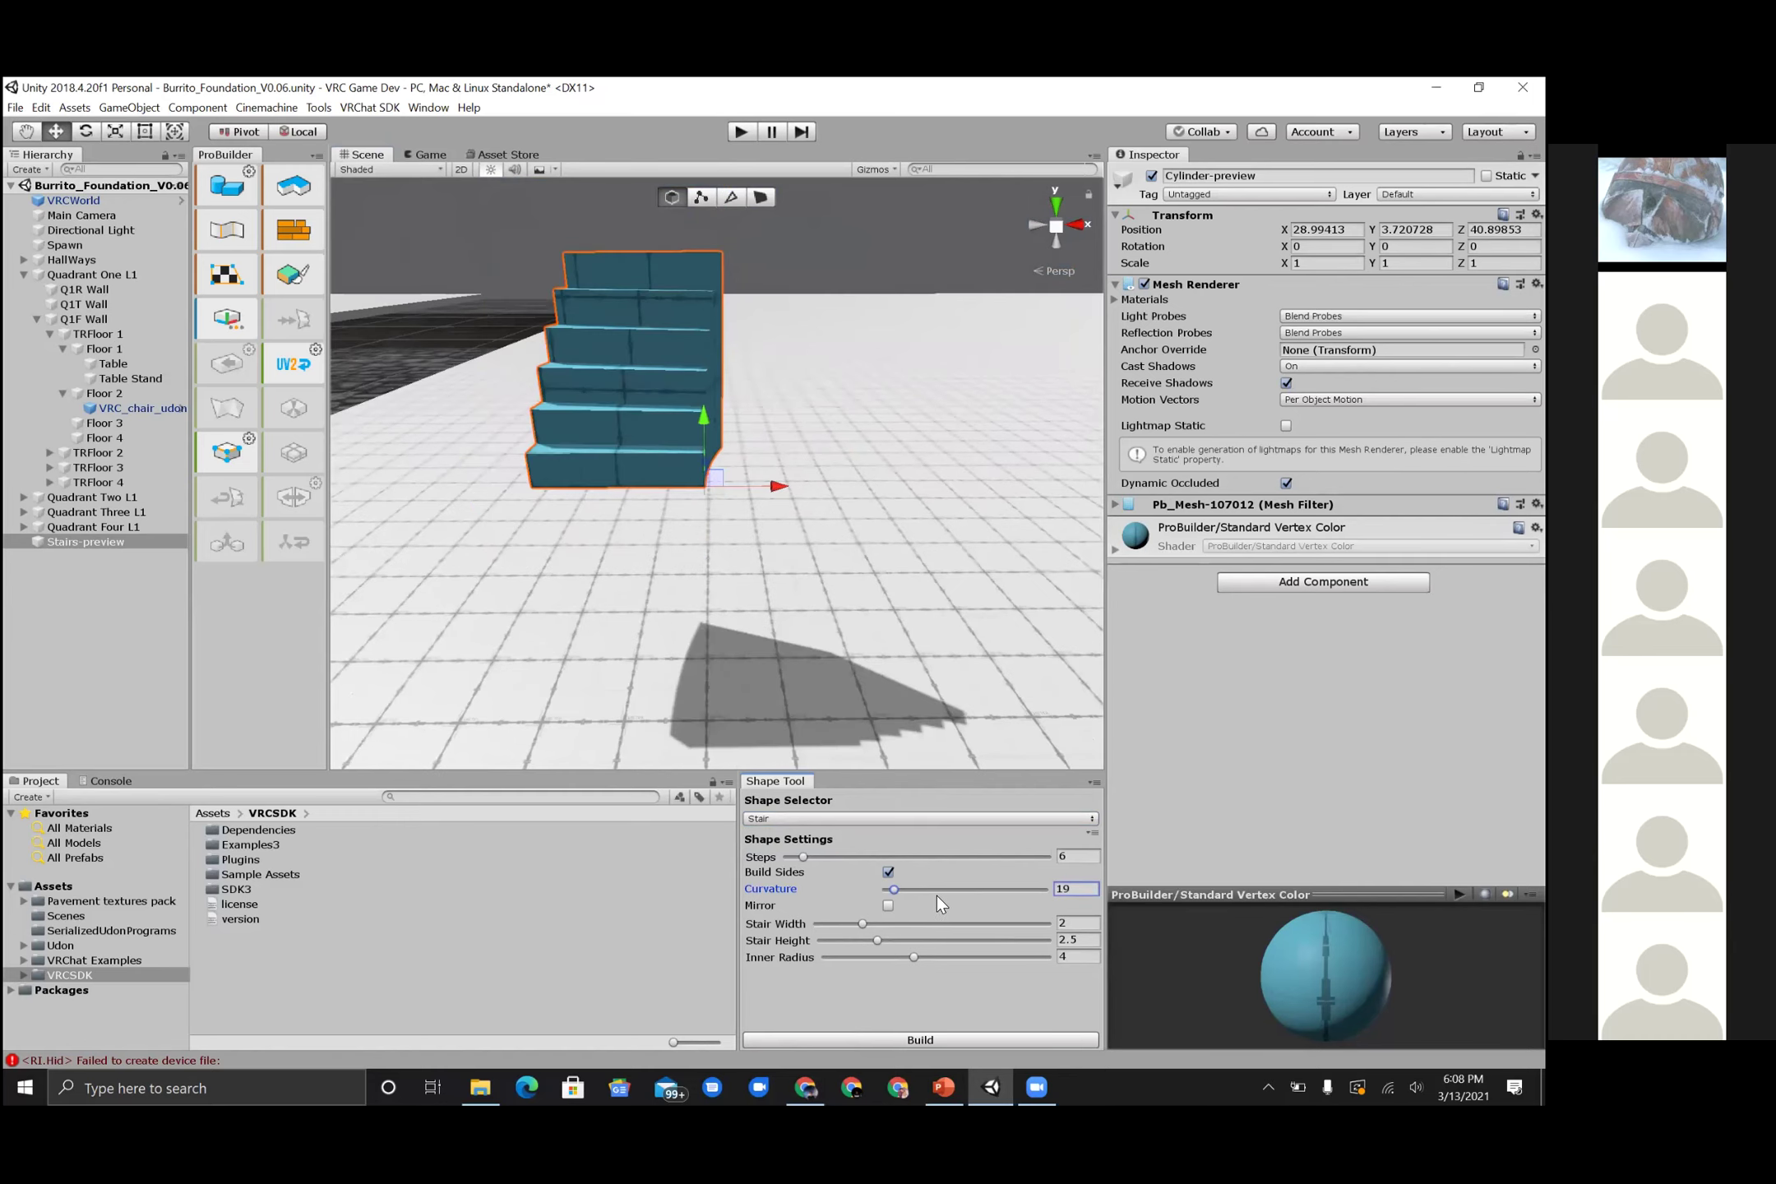
pyautogui.moveTo(884, 886); pyautogui.dragTo(821, 885)
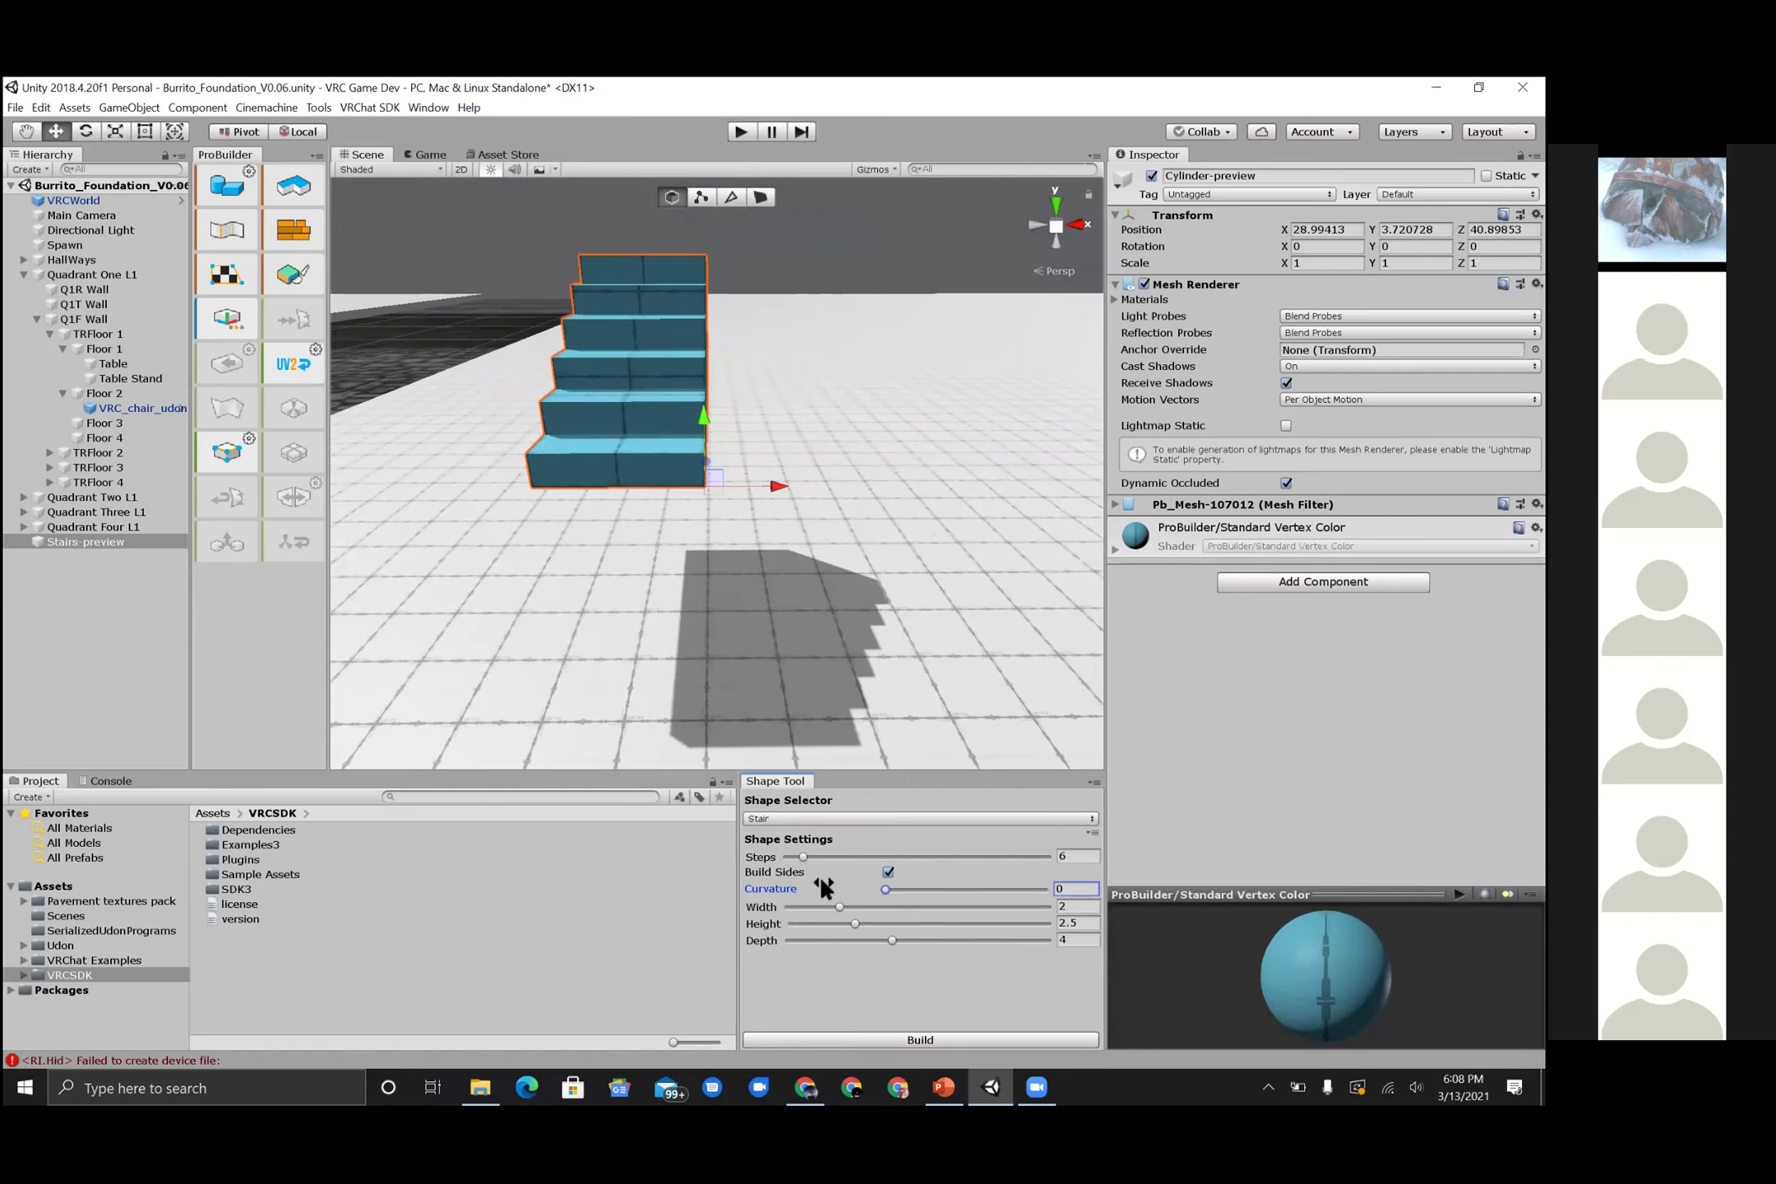
# - Switch the preview shape to Door, lower it to the floor at X 27.17, Y 1.3, and widen the Scene view
pyautogui.click(826, 818)
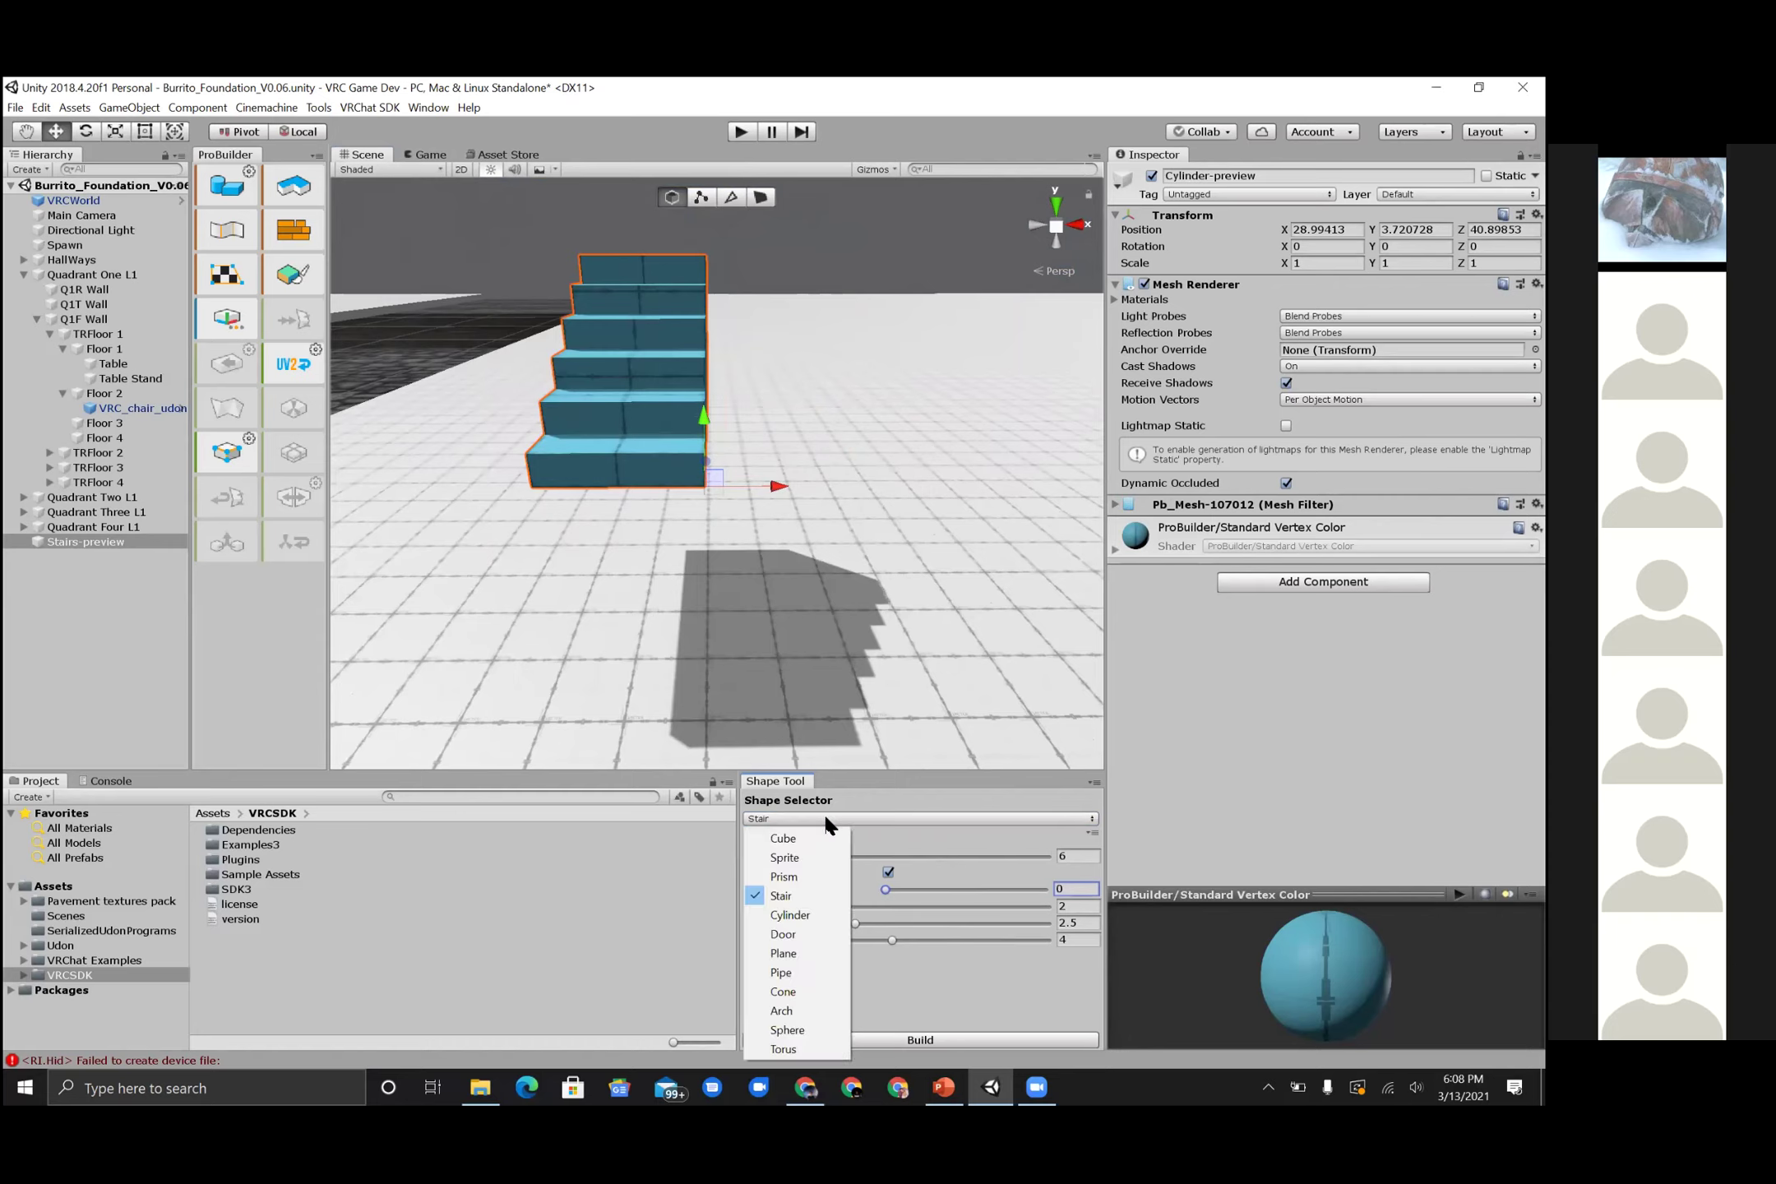
pyautogui.click(801, 934)
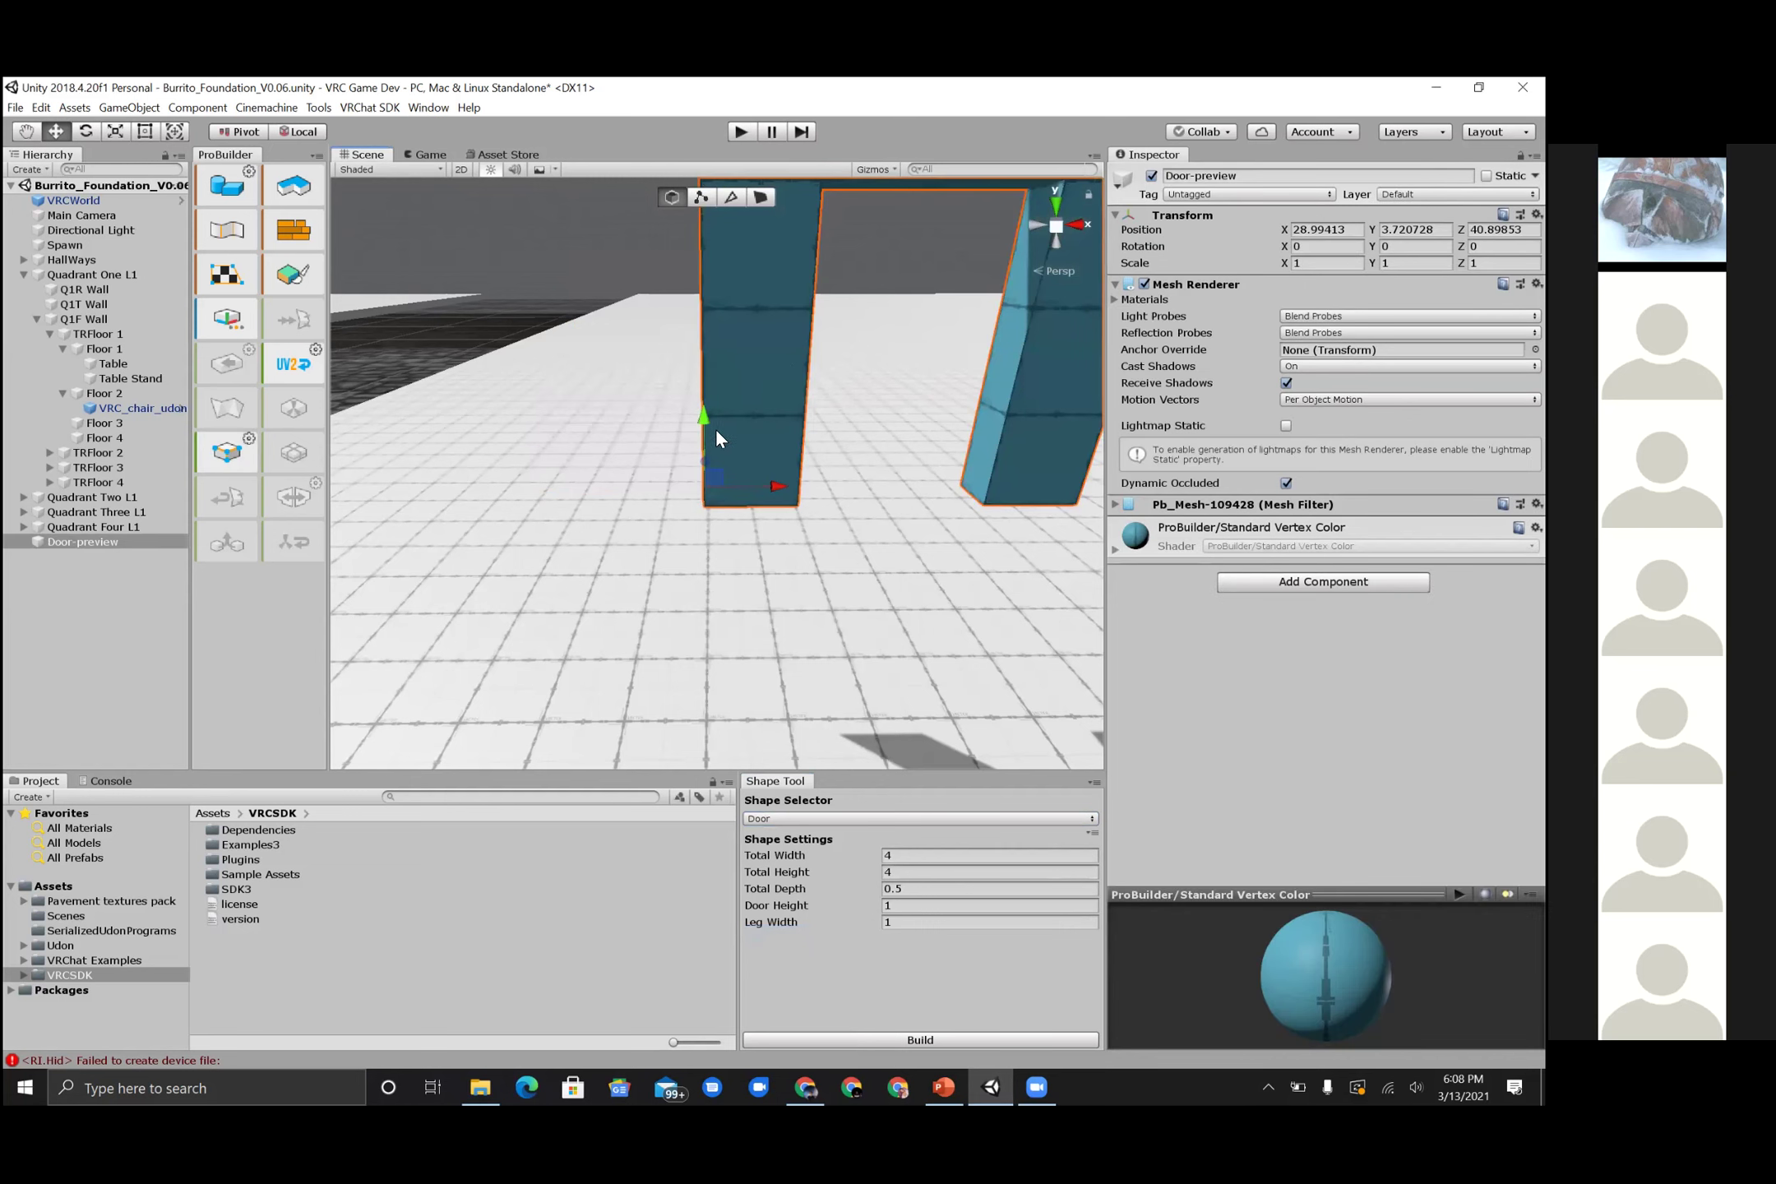
pyautogui.moveTo(705, 415); pyautogui.dragTo(712, 587)
pyautogui.moveTo(781, 652); pyautogui.dragTo(604, 654)
pyautogui.moveTo(1105, 462); pyautogui.dragTo(1249, 460)
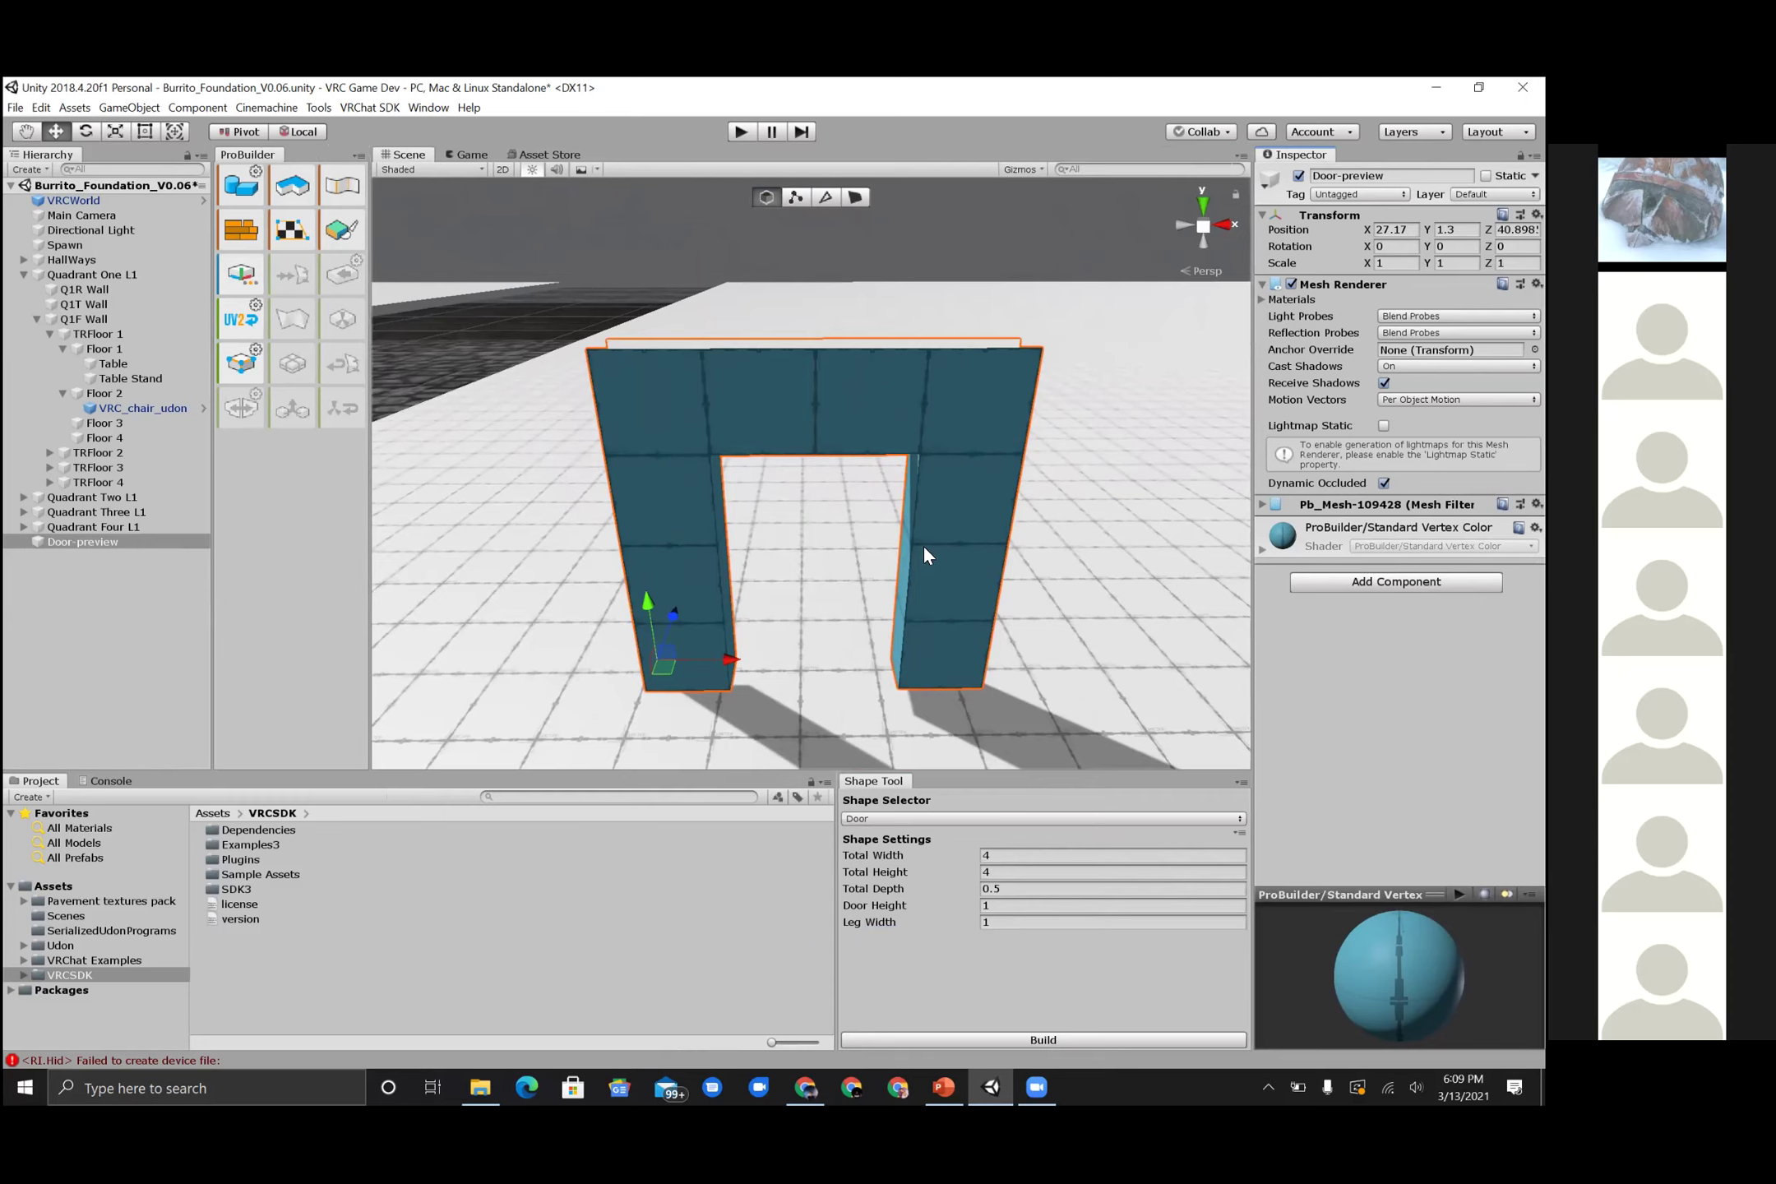
# - Select Floor 1 and examine how the door and table sit on it within the quadrant from several angles
pyautogui.click(117, 347)
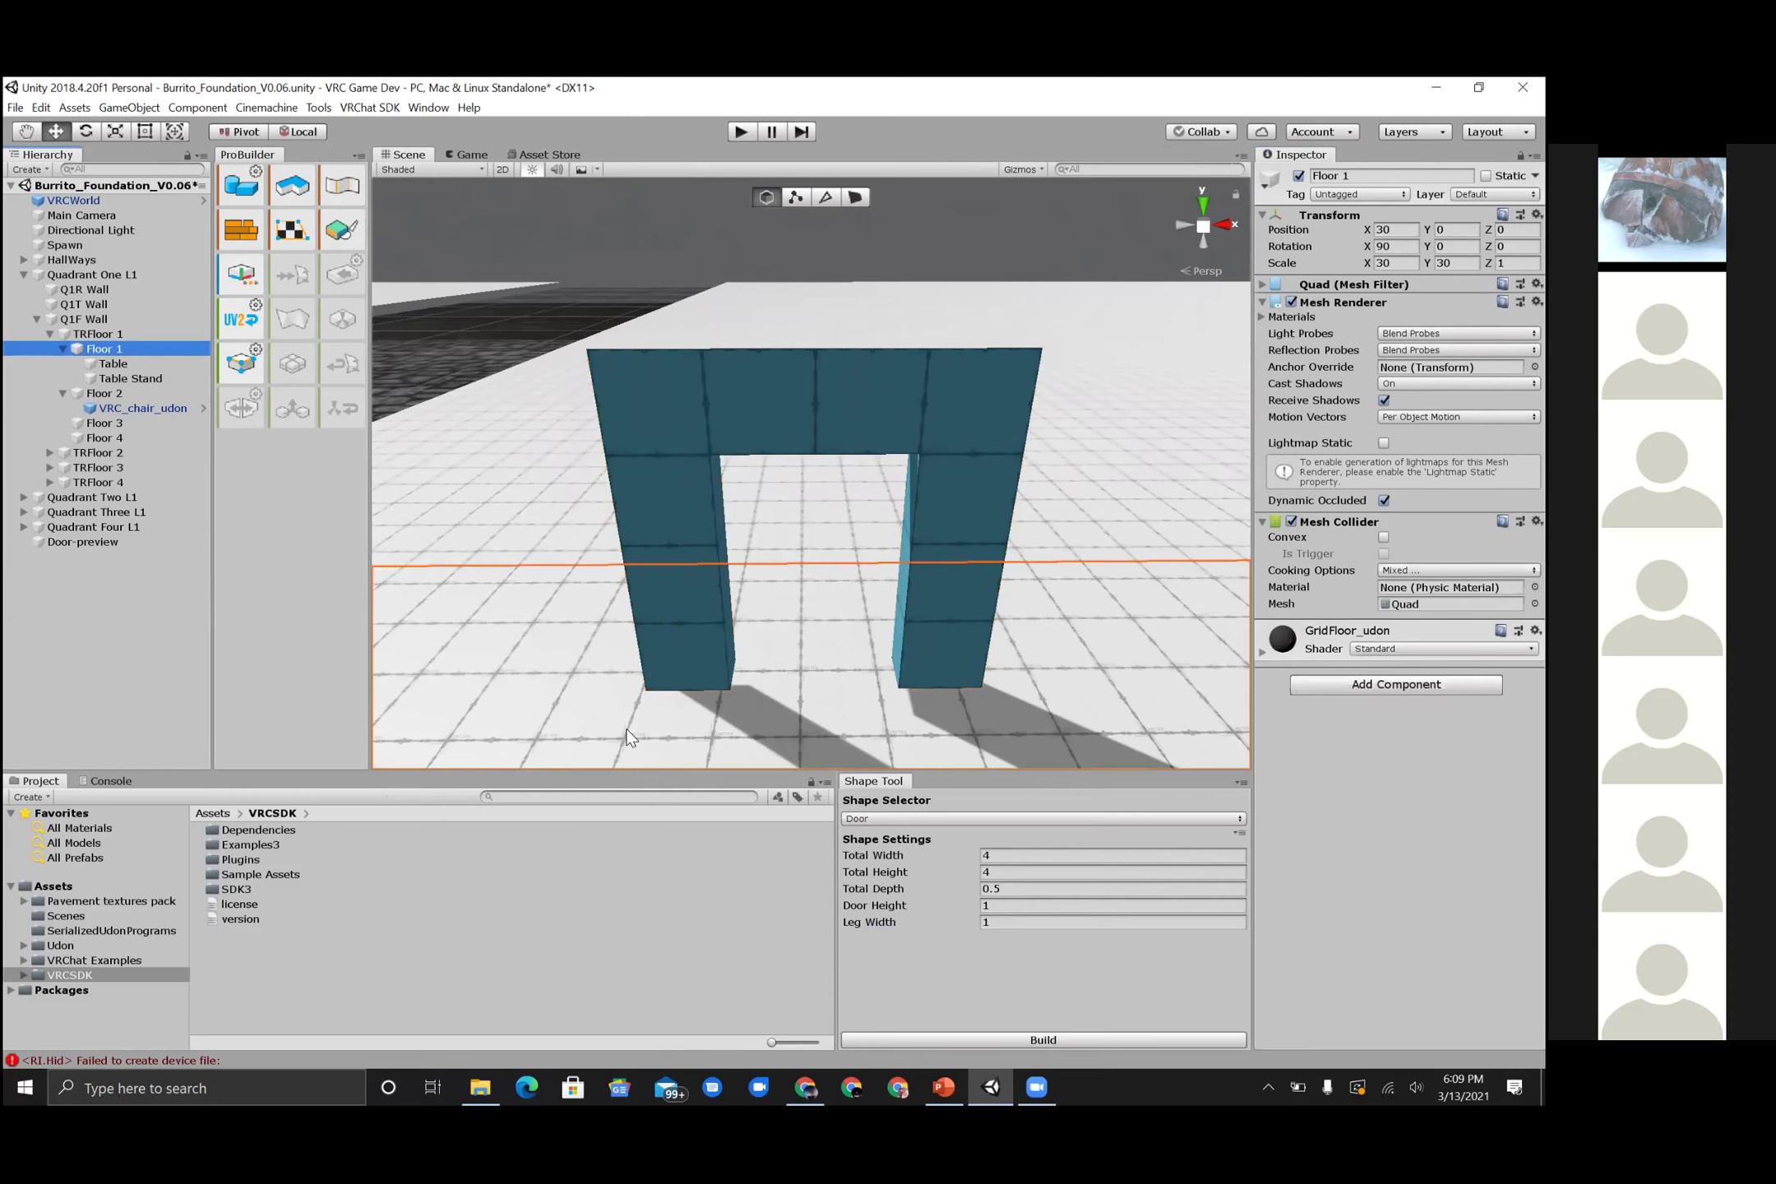
pyautogui.scroll(-3, 608, 732)
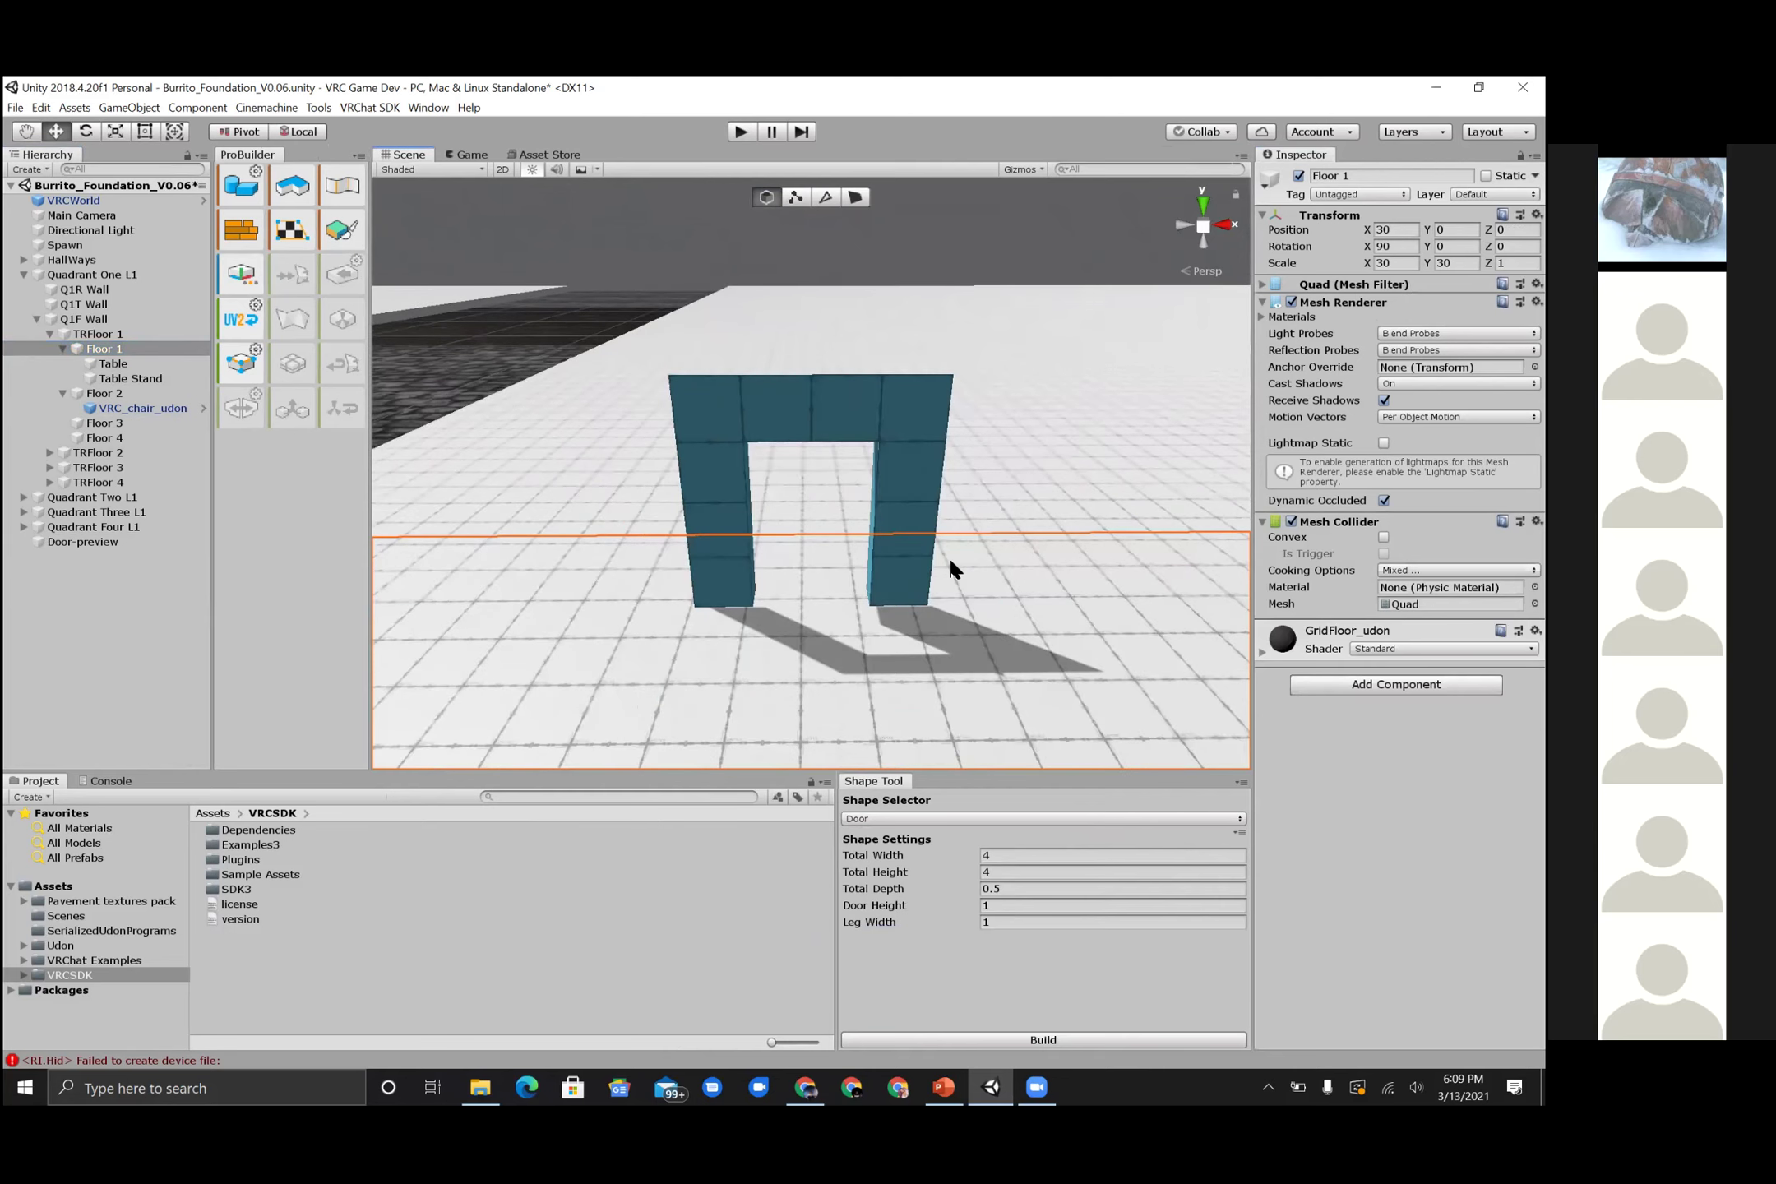
pyautogui.press('f')
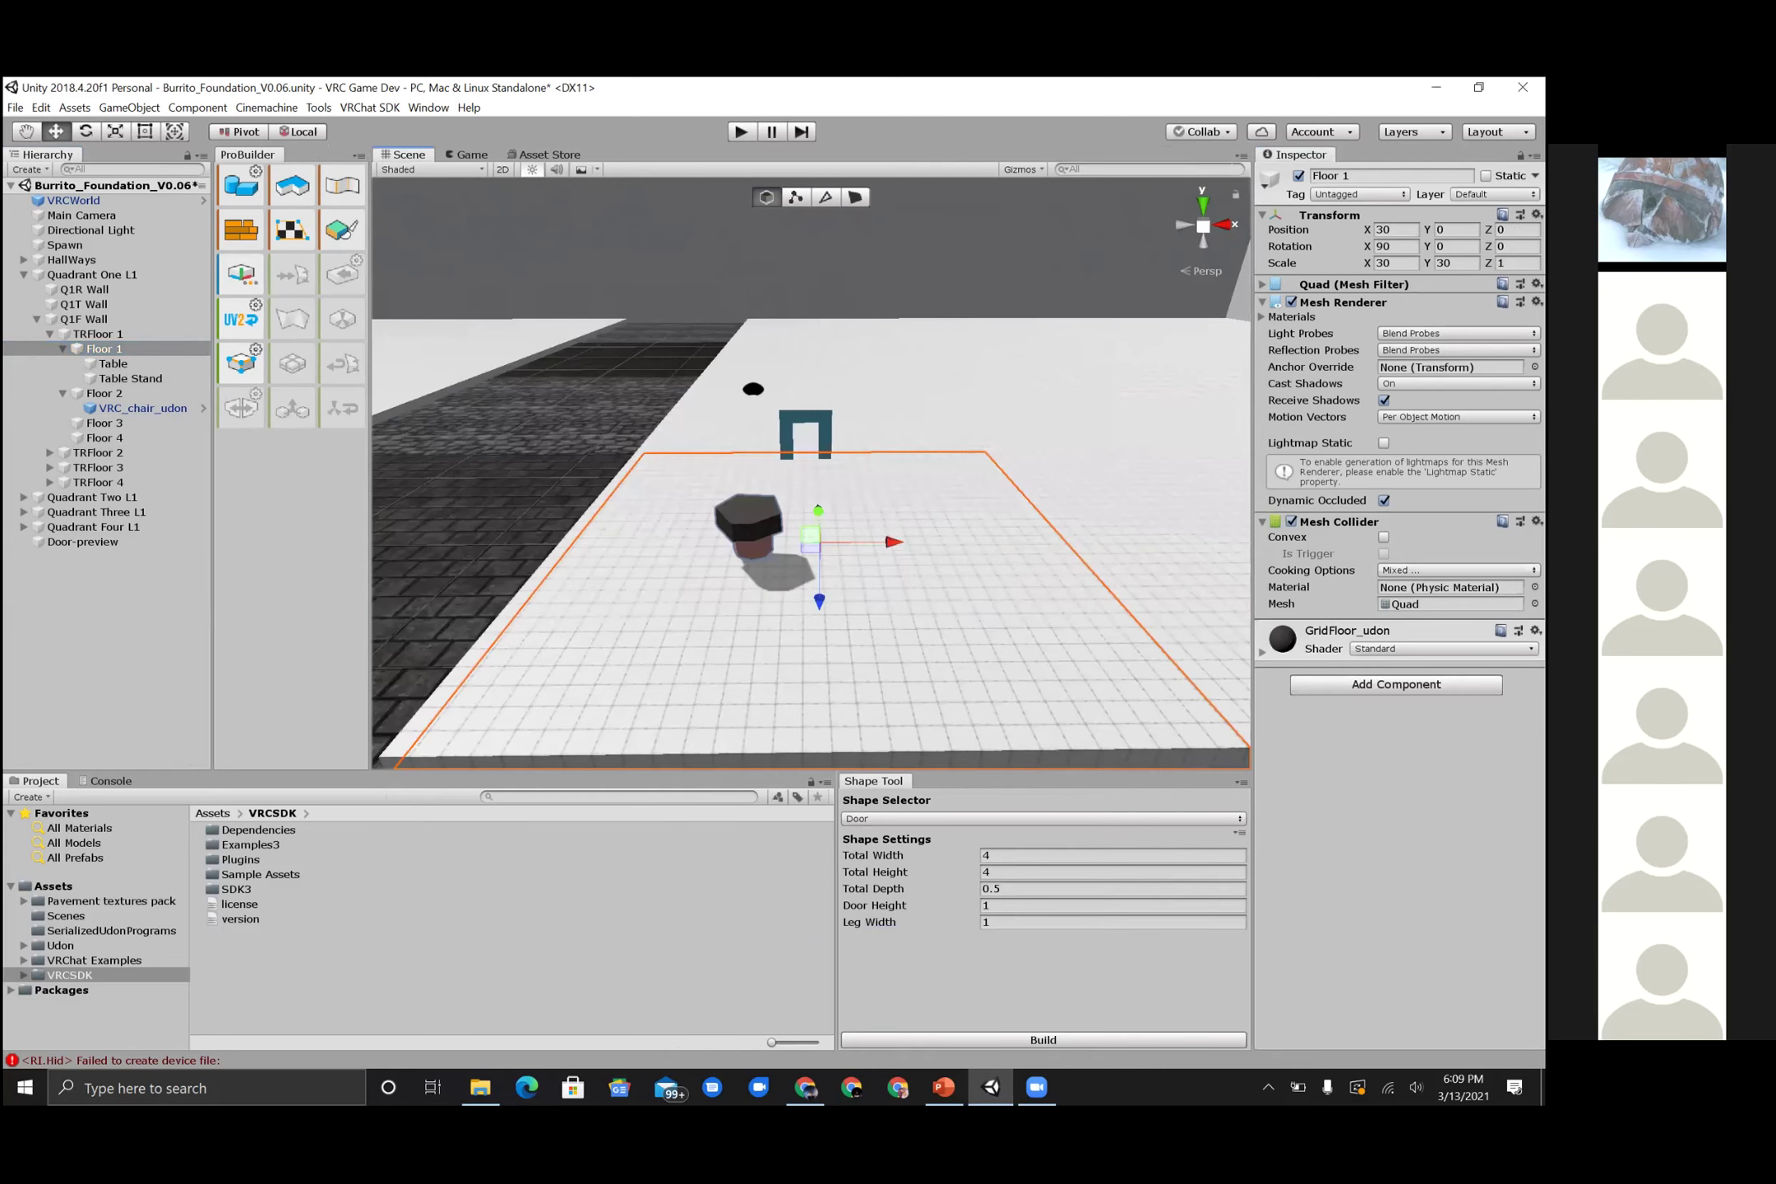
pyautogui.keyDown('alt'); pyautogui.moveTo(951, 597); pyautogui.dragTo(1027, 597); pyautogui.keyUp('alt')
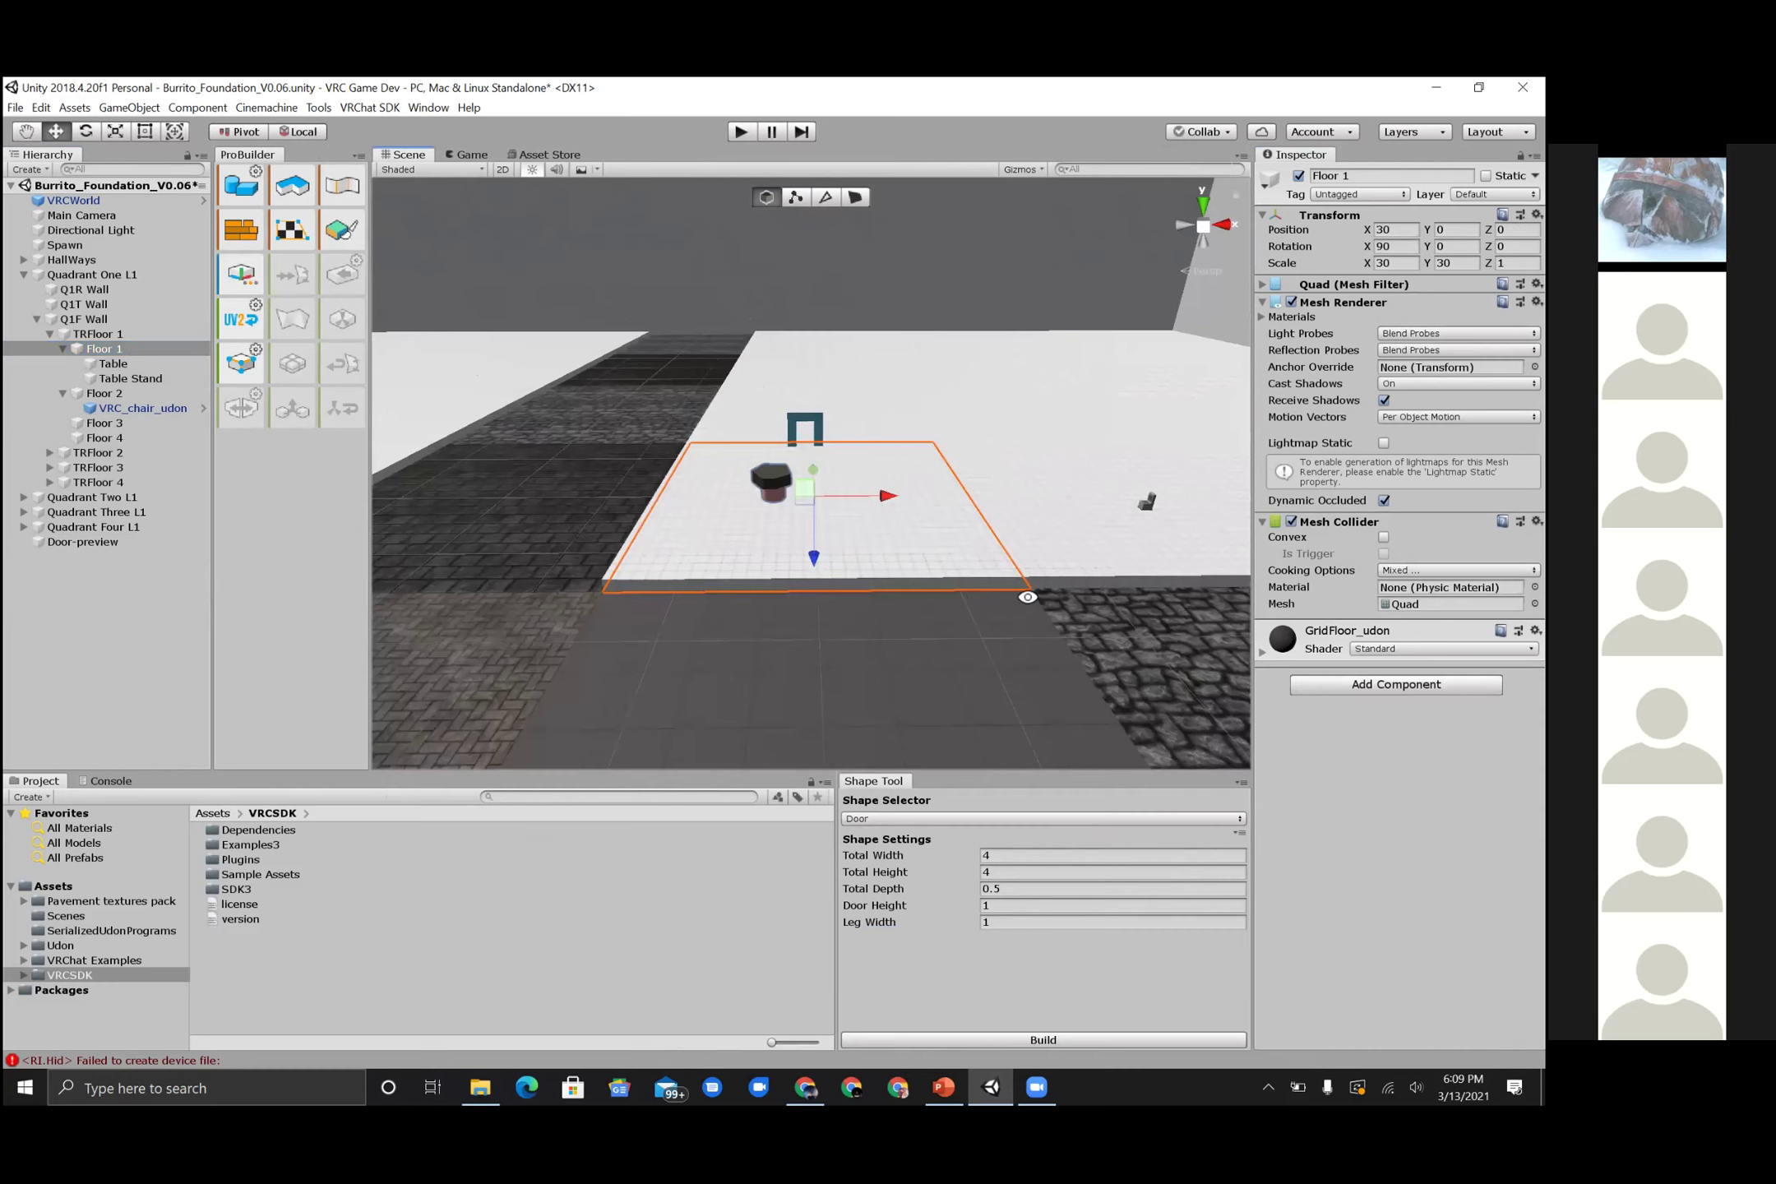
pyautogui.keyDown('alt'); pyautogui.moveTo(1041, 596); pyautogui.dragTo(938, 498); pyautogui.keyUp('alt')
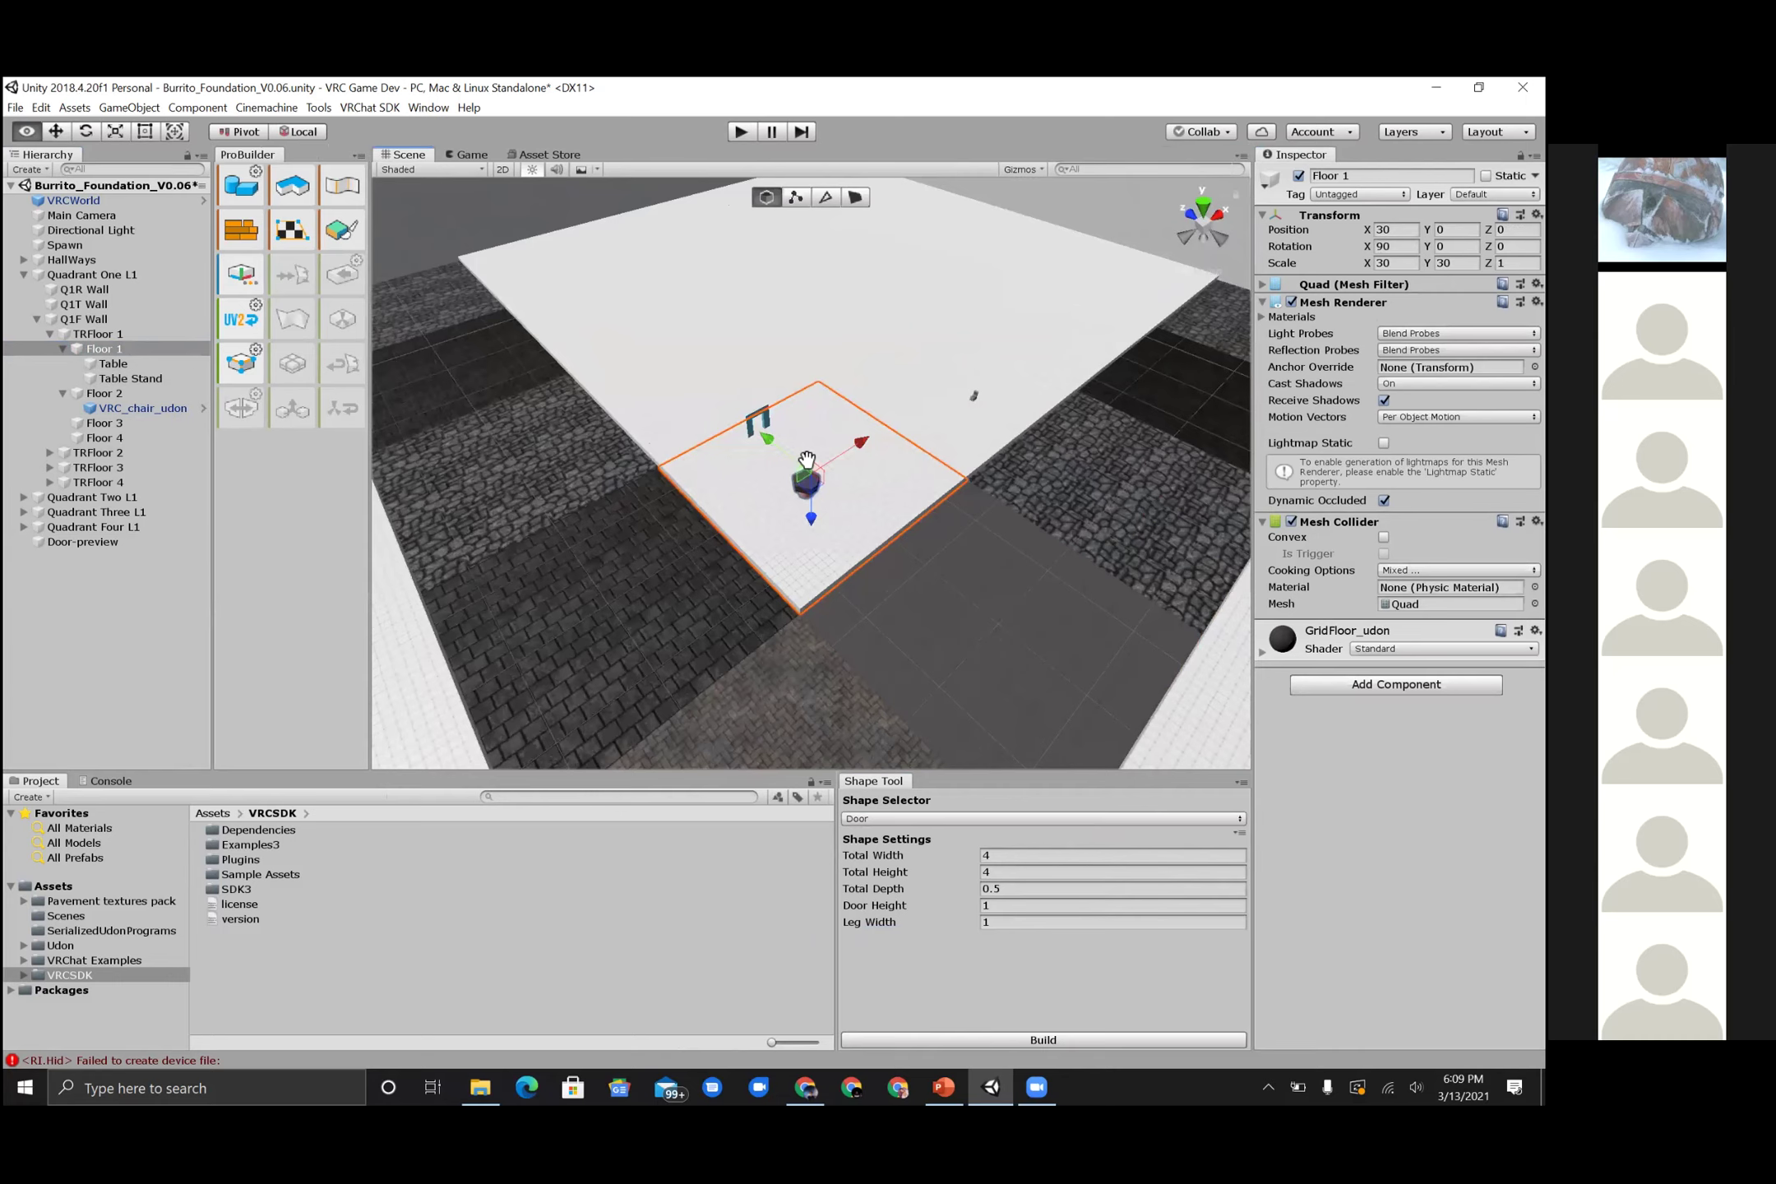
pyautogui.keyDown('alt'); pyautogui.moveTo(806, 458); pyautogui.dragTo(807, 458); pyautogui.keyUp('alt')
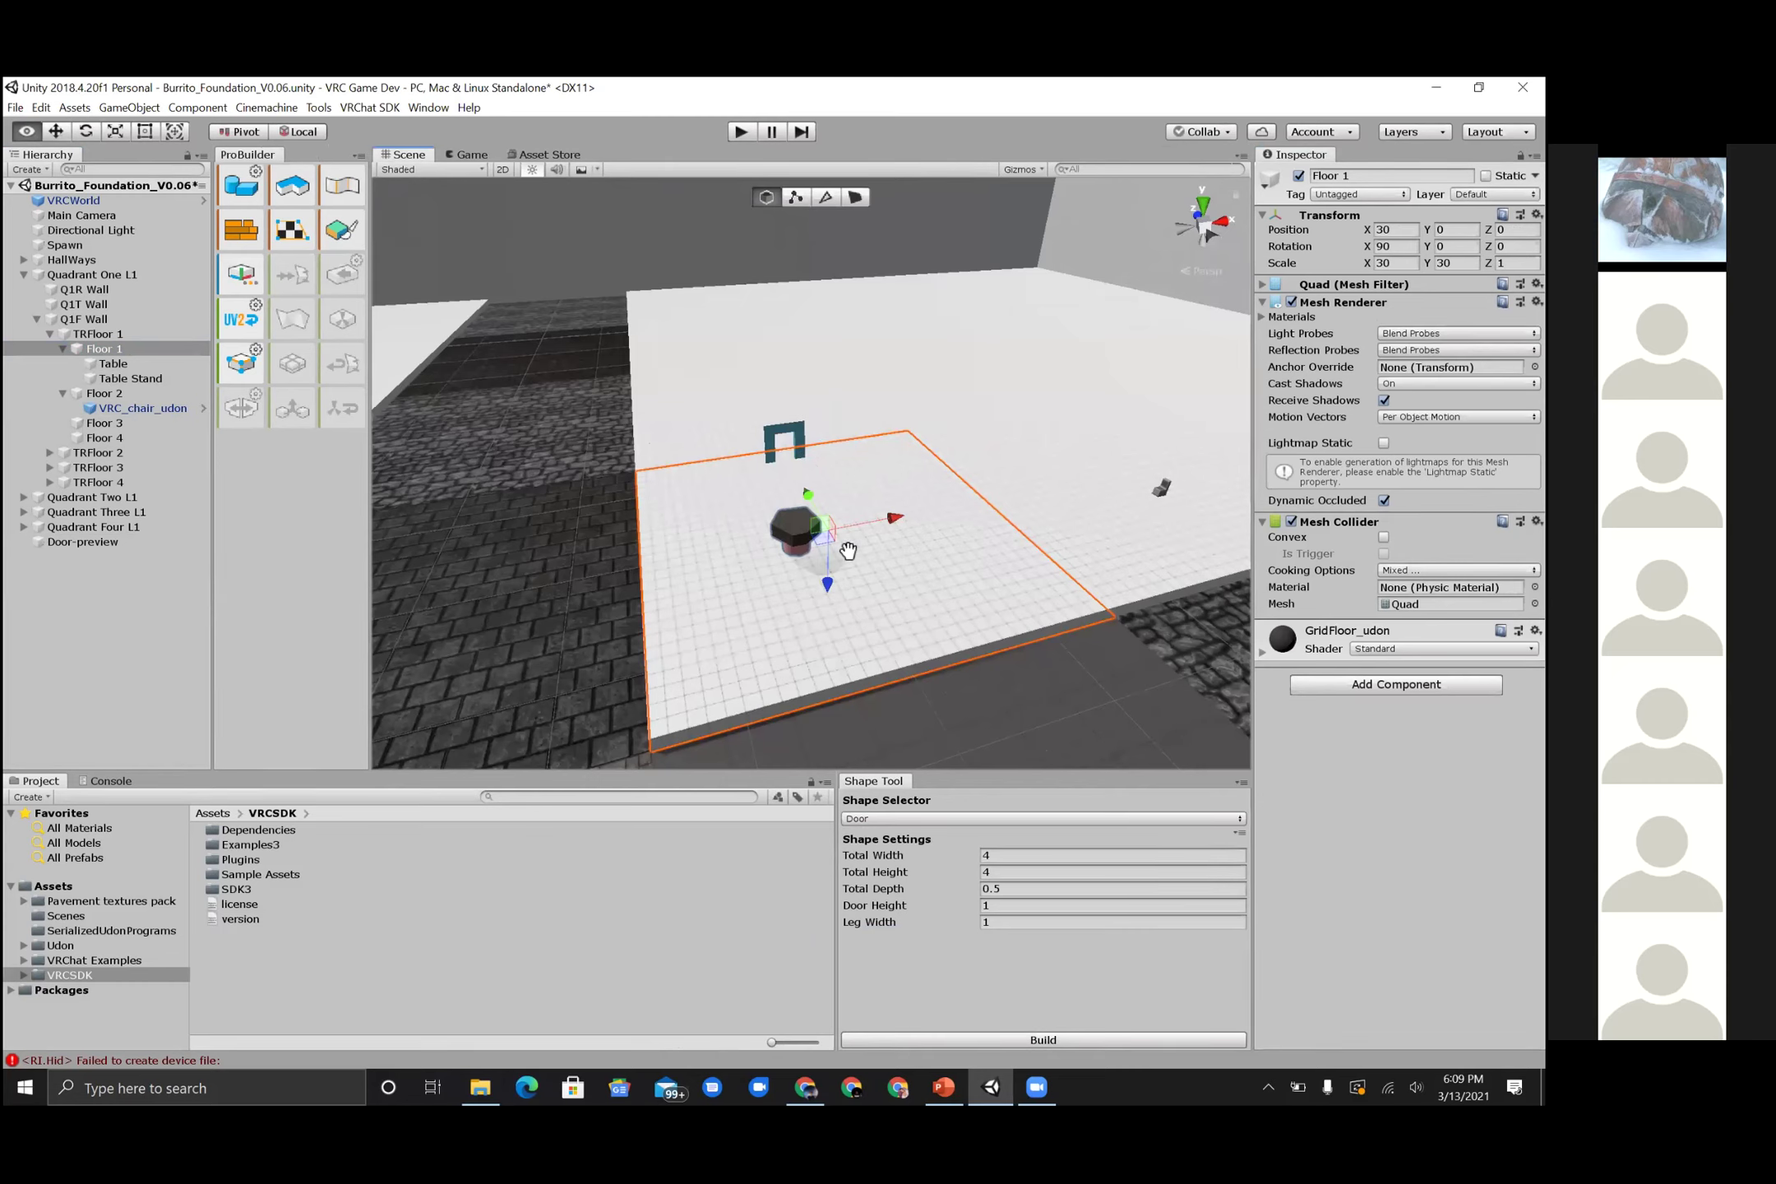
pyautogui.scroll(1, 847, 551)
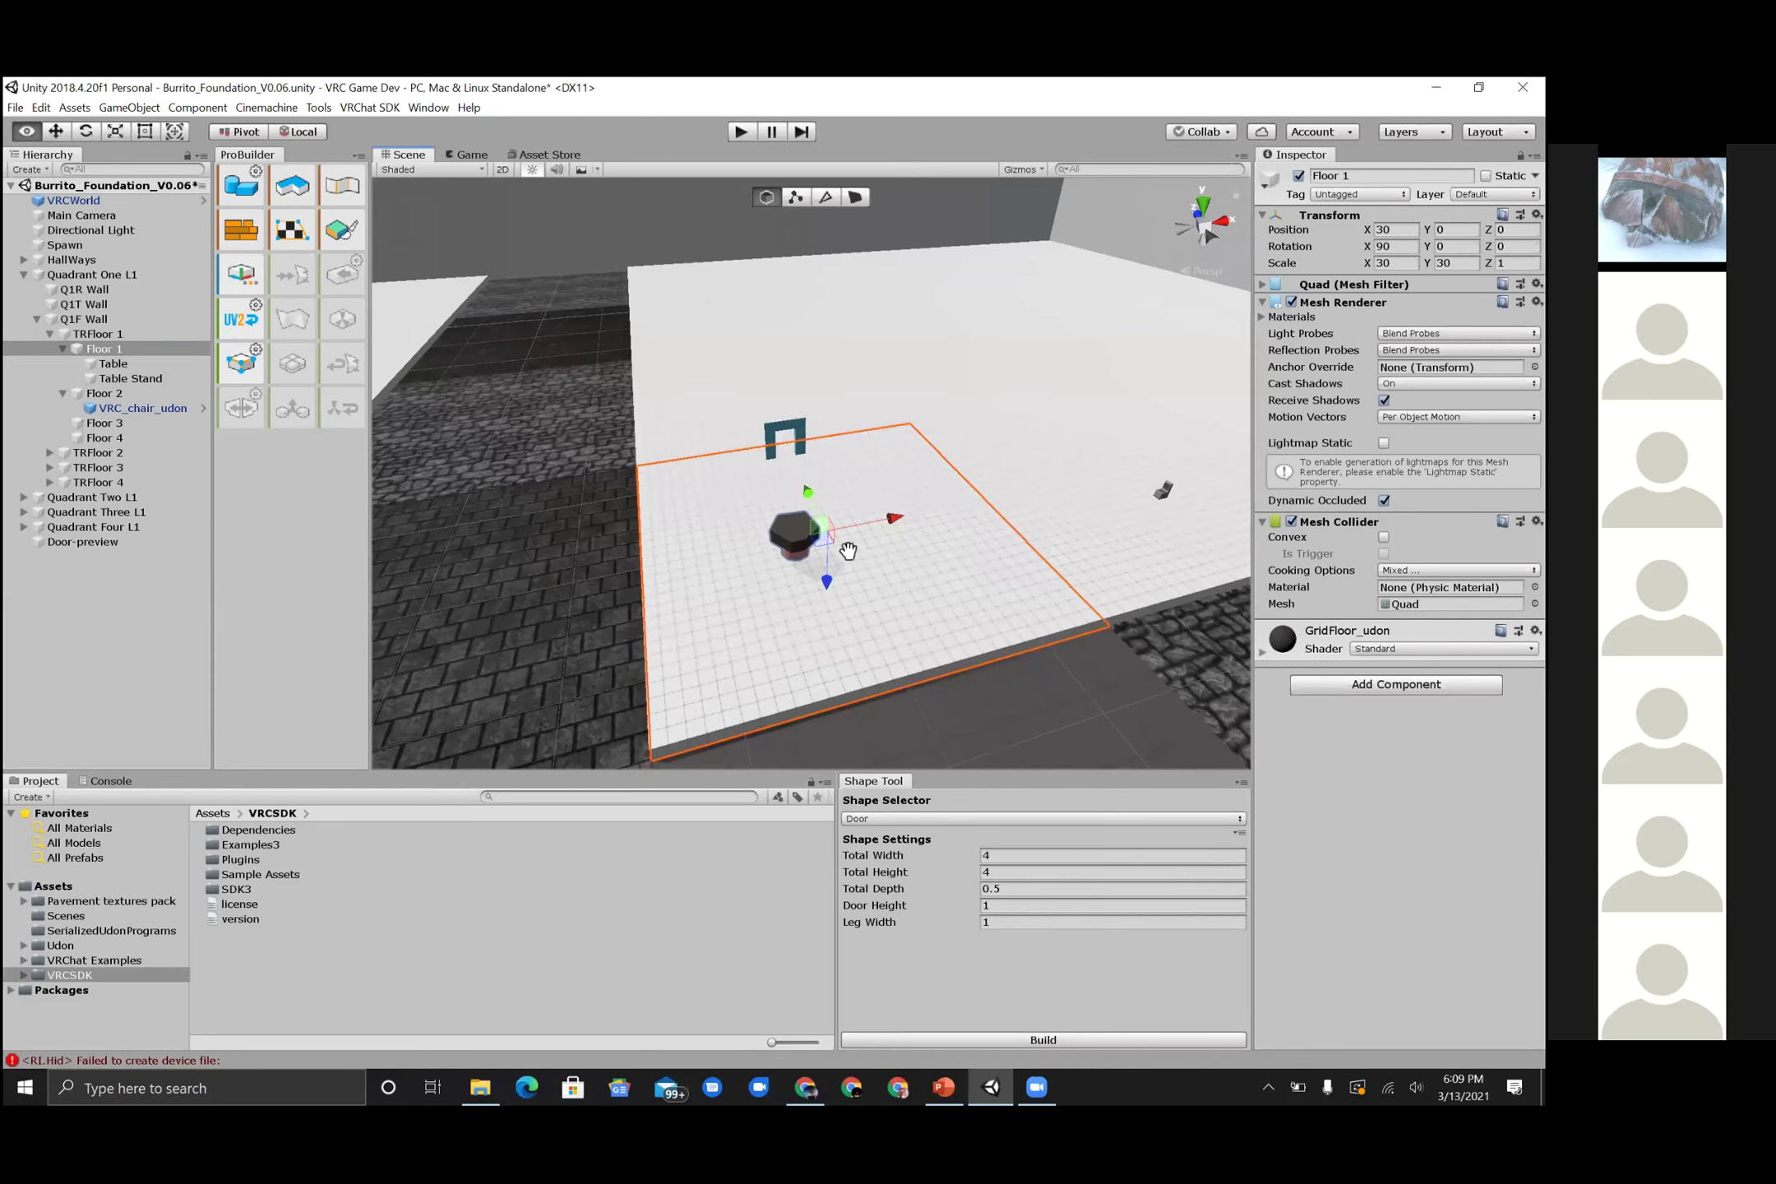
pyautogui.keyDown('alt'); pyautogui.moveTo(847, 551); pyautogui.dragTo(714, 656); pyautogui.keyUp('alt')
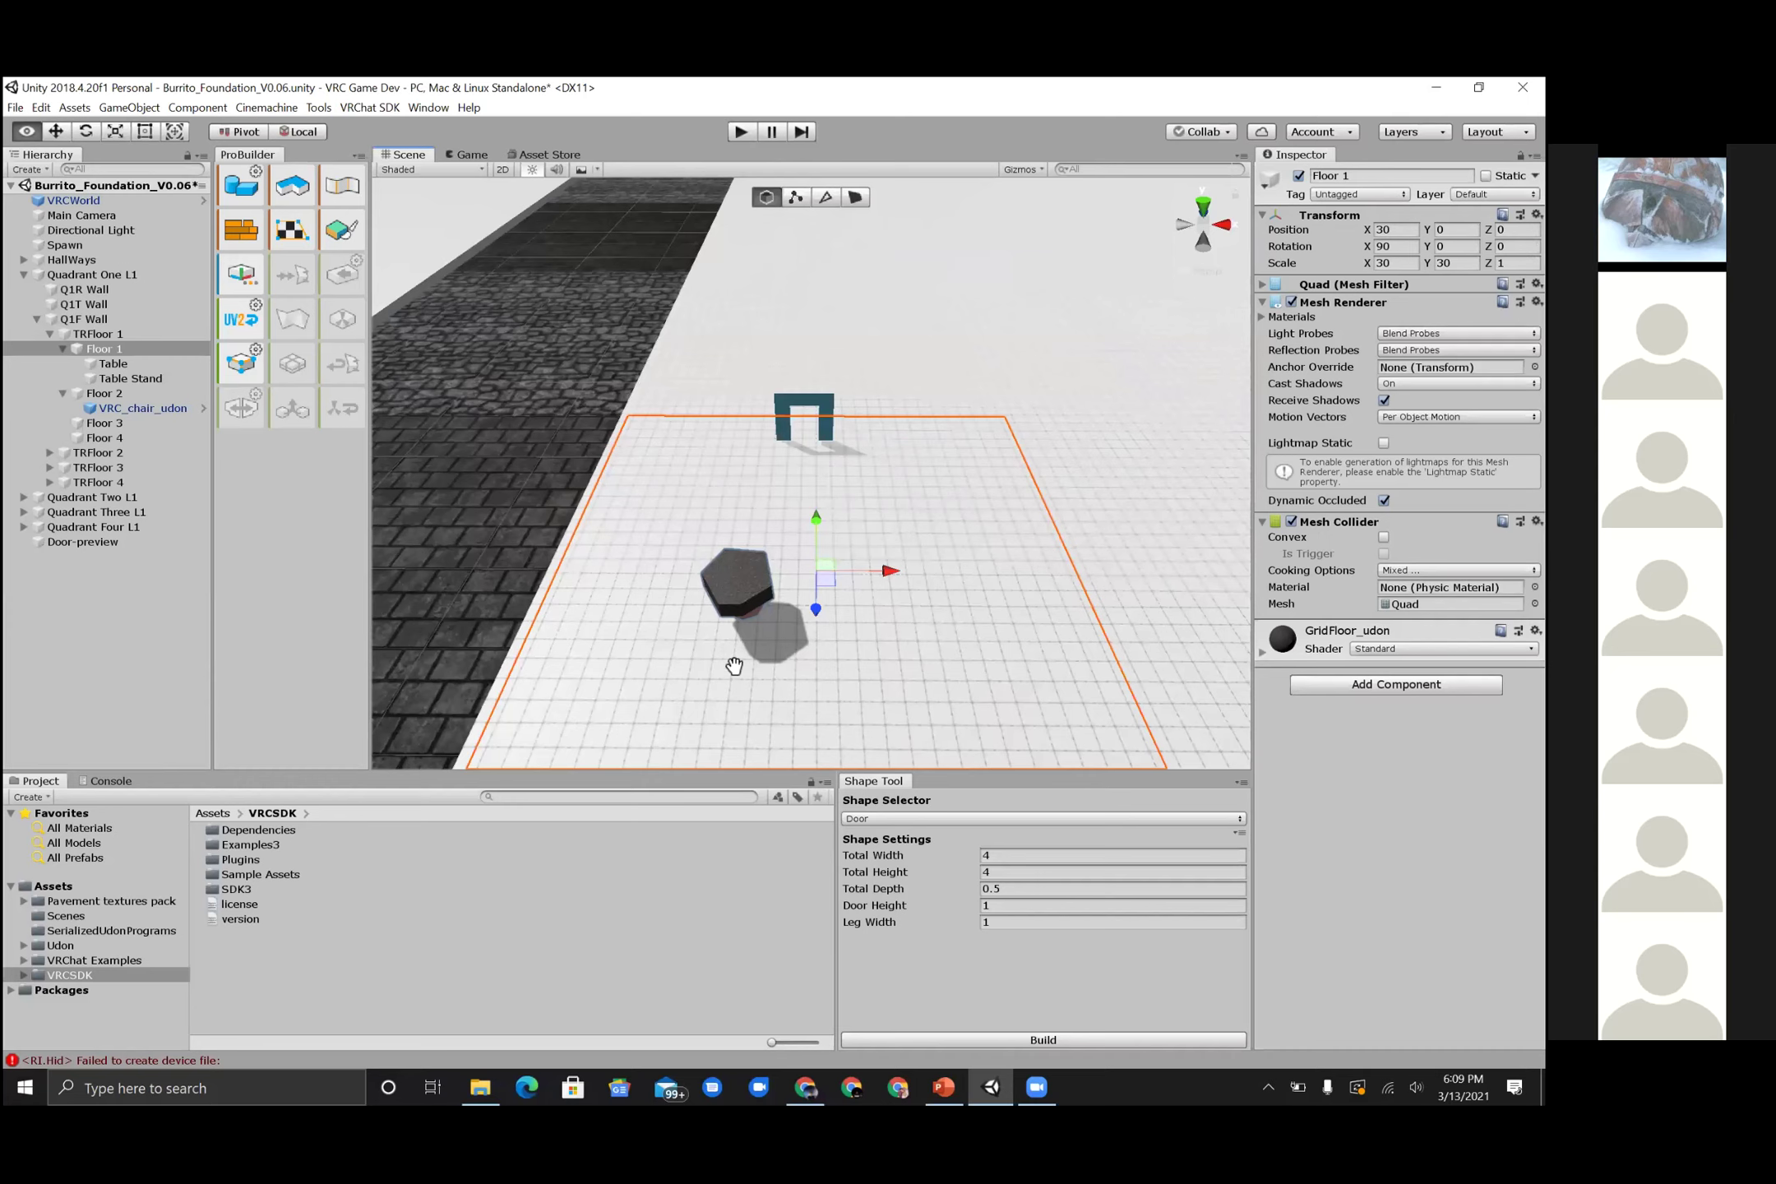
pyautogui.scroll(-2, 732, 661)
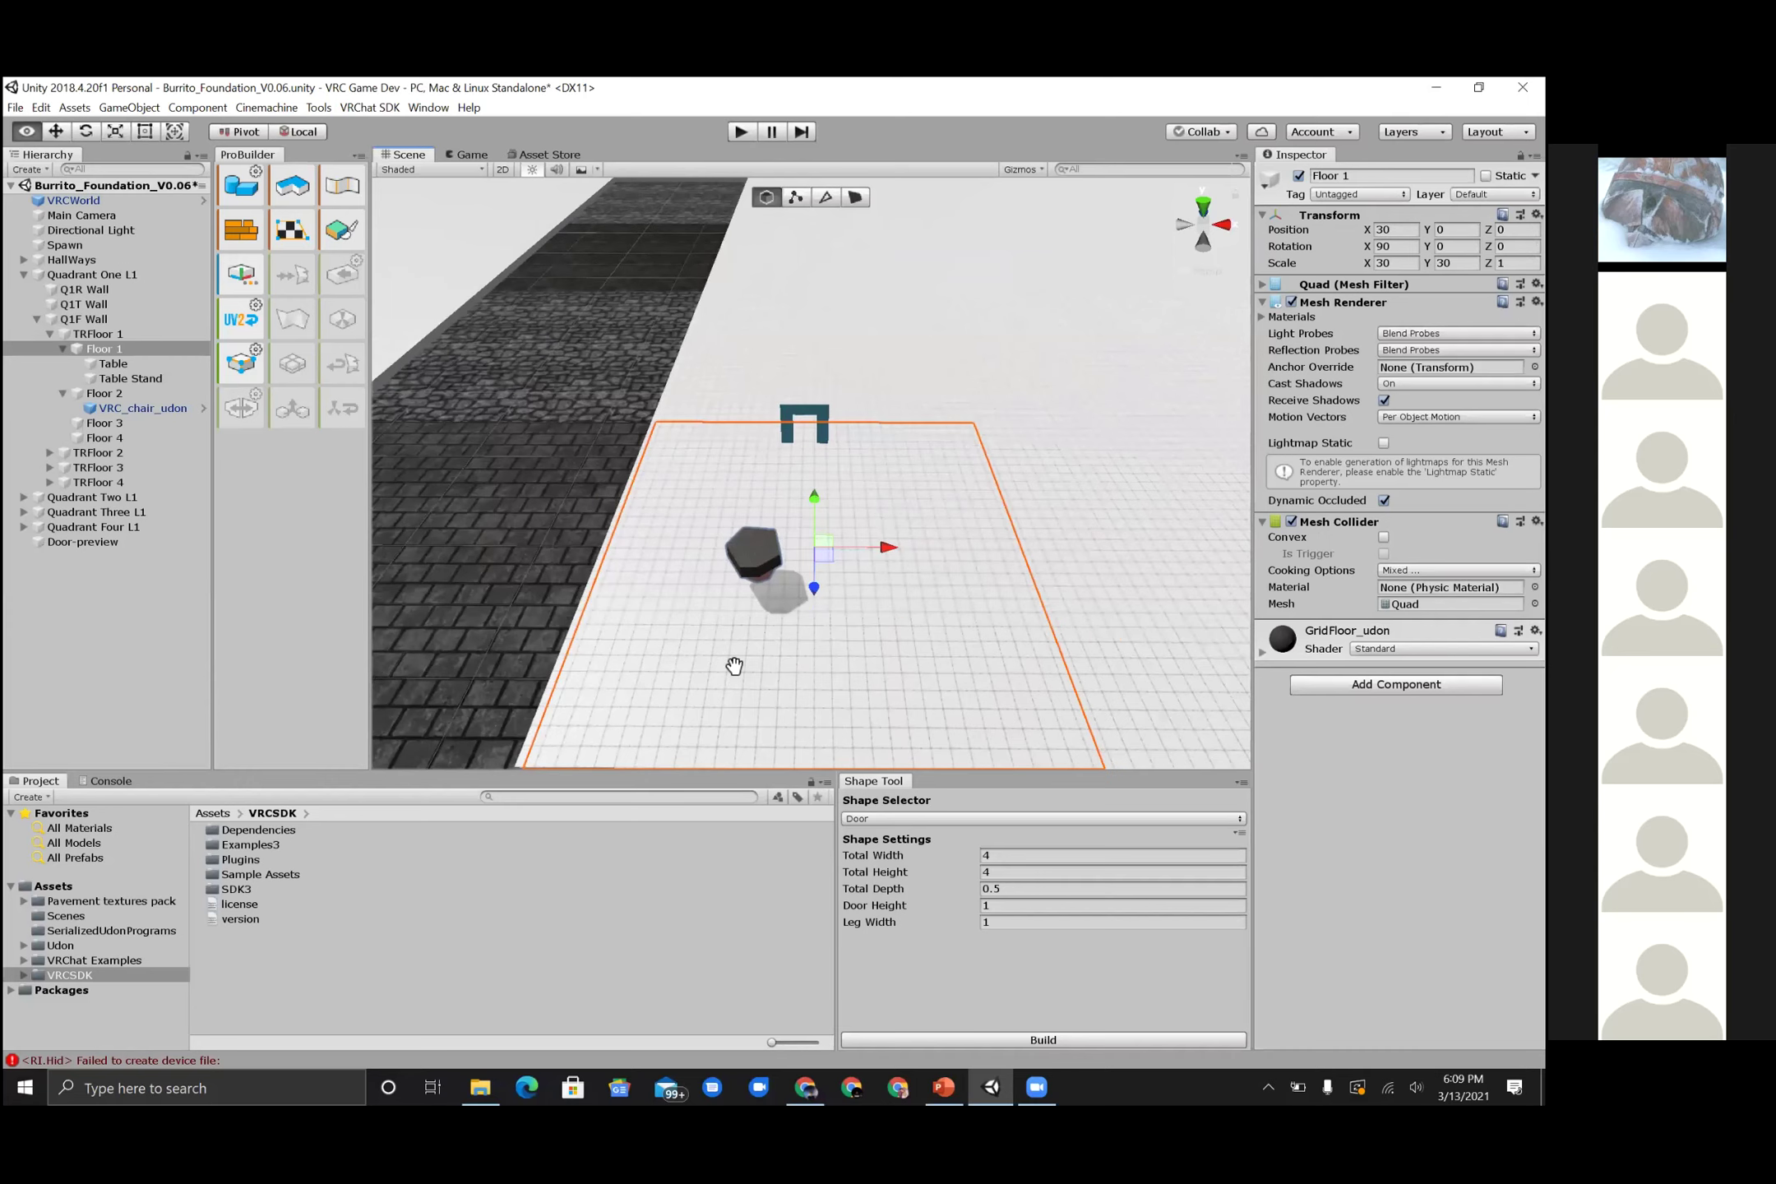
pyautogui.keyDown('alt'); pyautogui.moveTo(1038, 642); pyautogui.dragTo(1041, 644); pyautogui.keyUp('alt')
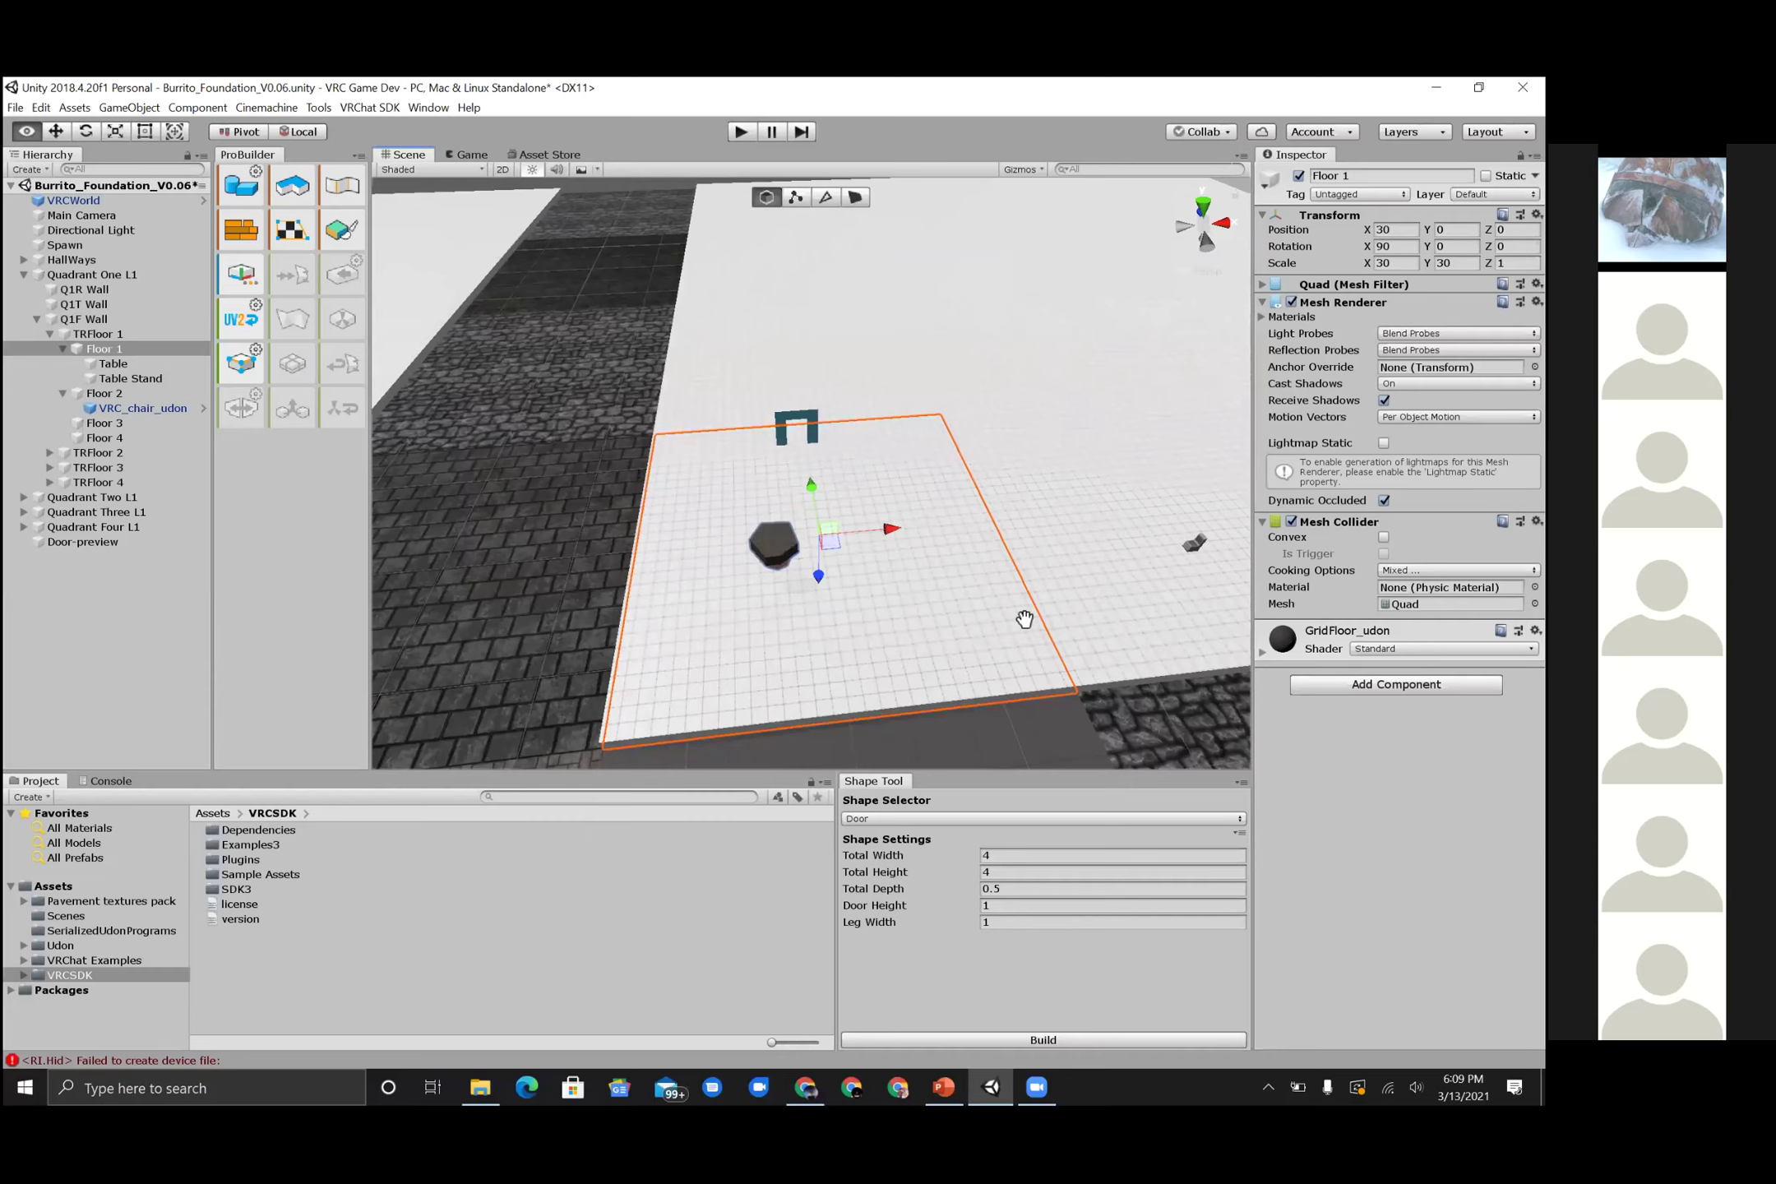
# - Switch to PowerPoint and bring up the quadrant layout grid on slide 4, focused on the Spawn square
pyautogui.hotkey('alt', 'Tab')
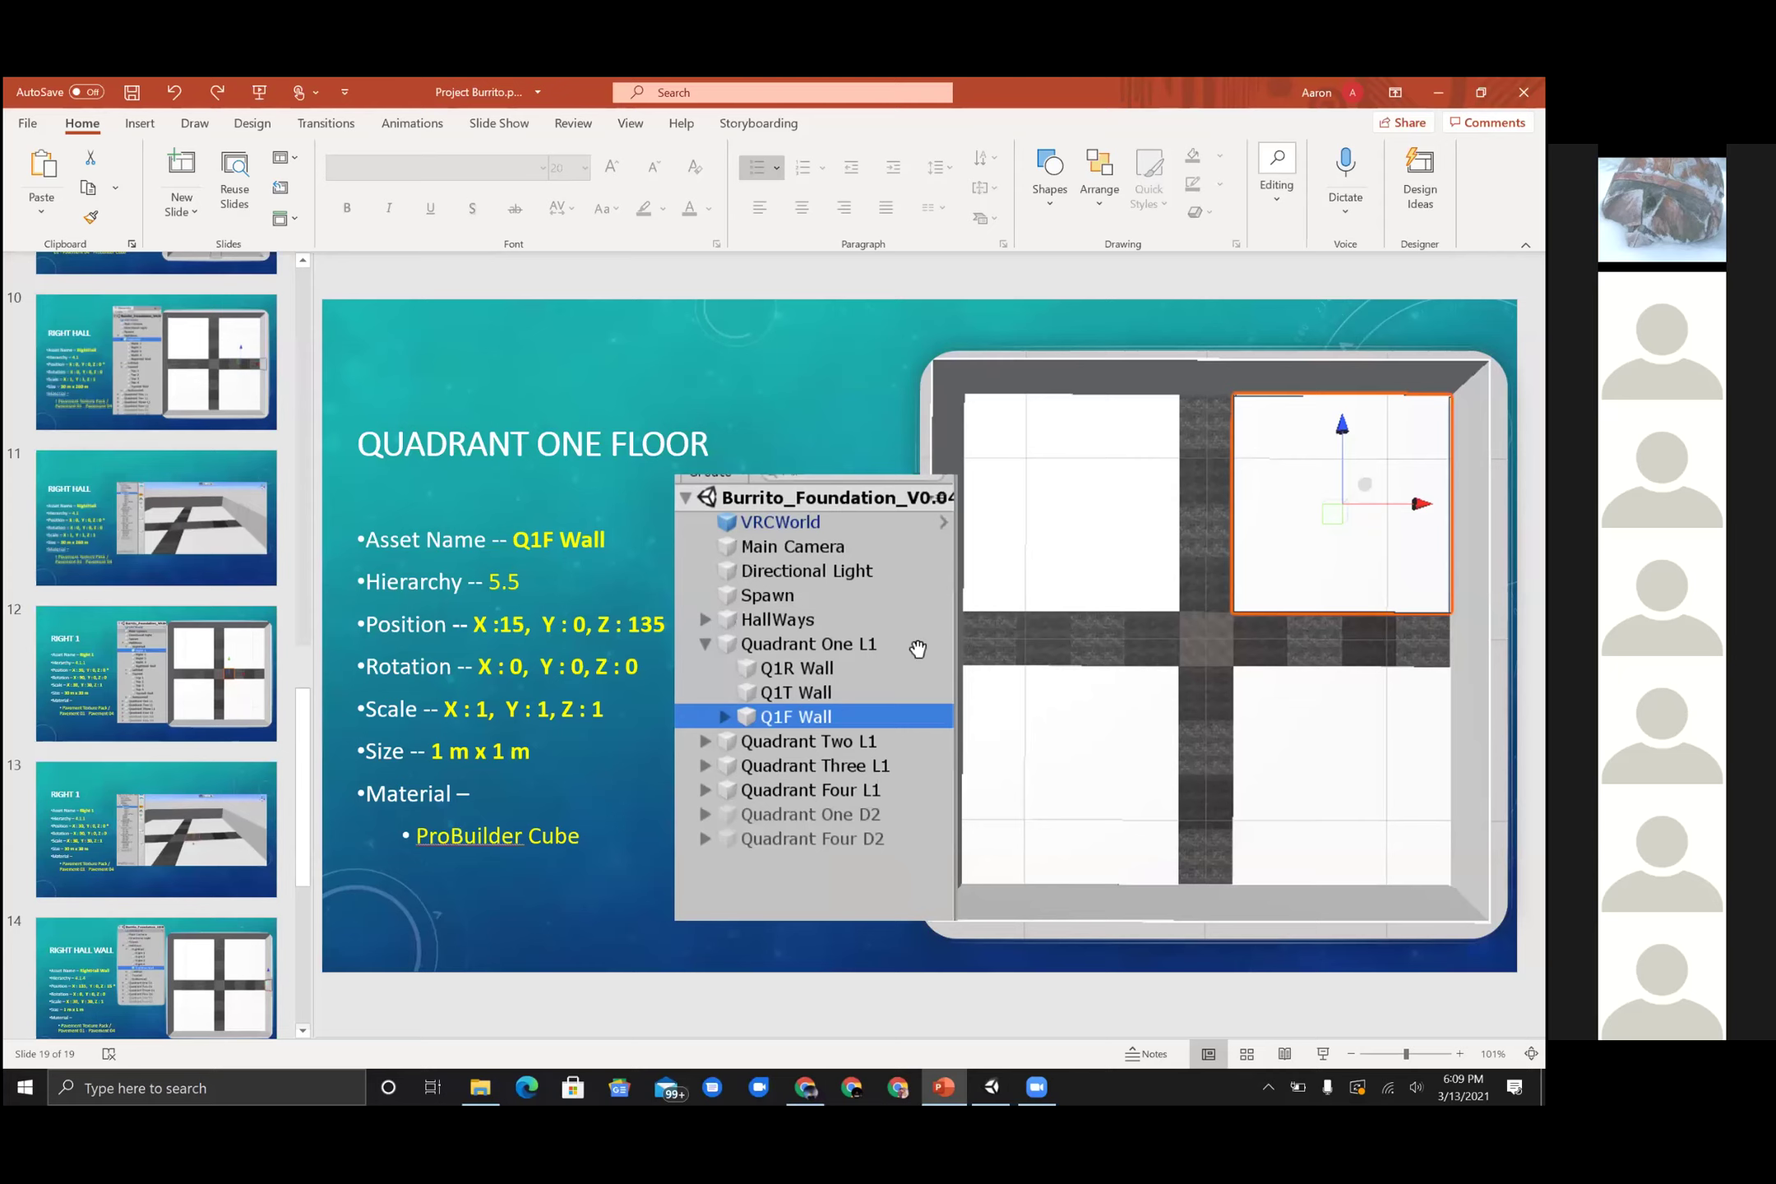
pyautogui.scroll(1, 916, 646)
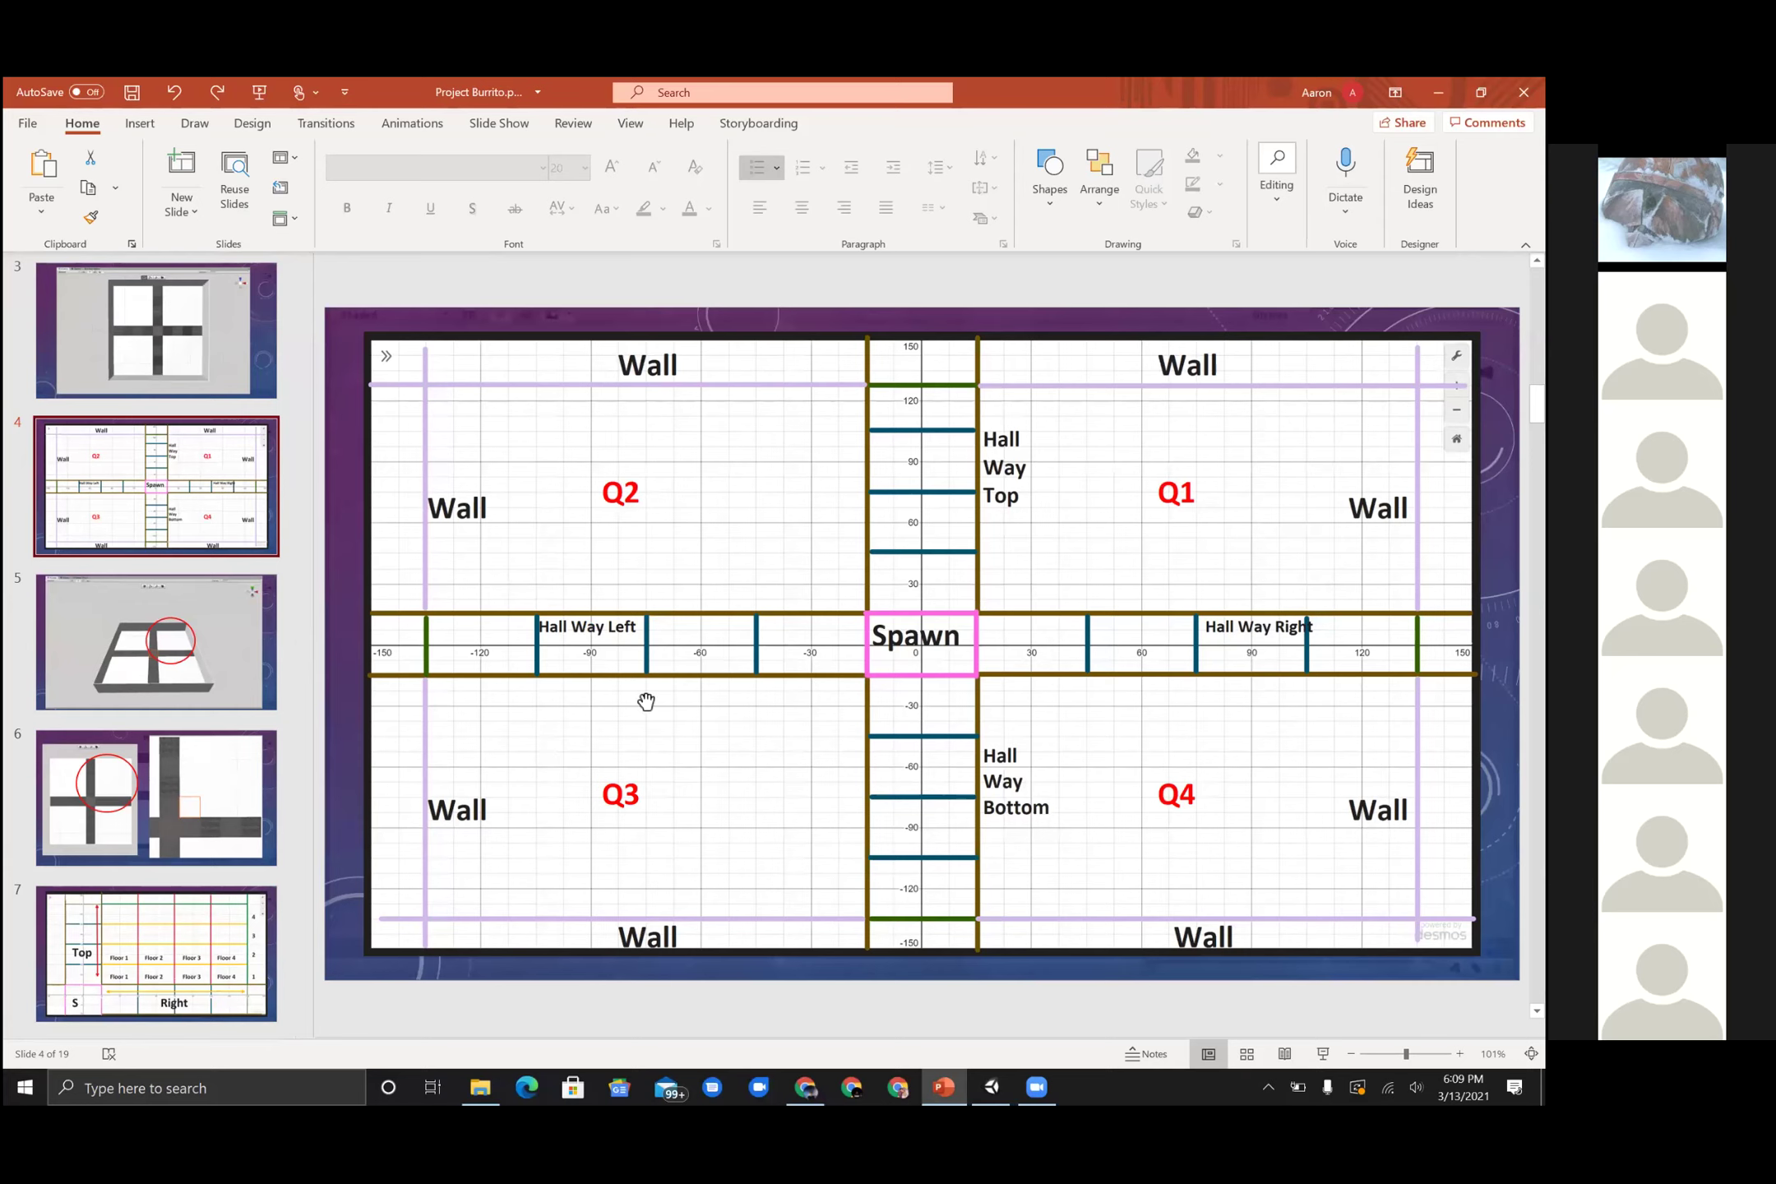
pyautogui.keyDown('ctrl'); pyautogui.scroll(6, 646, 701); pyautogui.keyUp('ctrl')
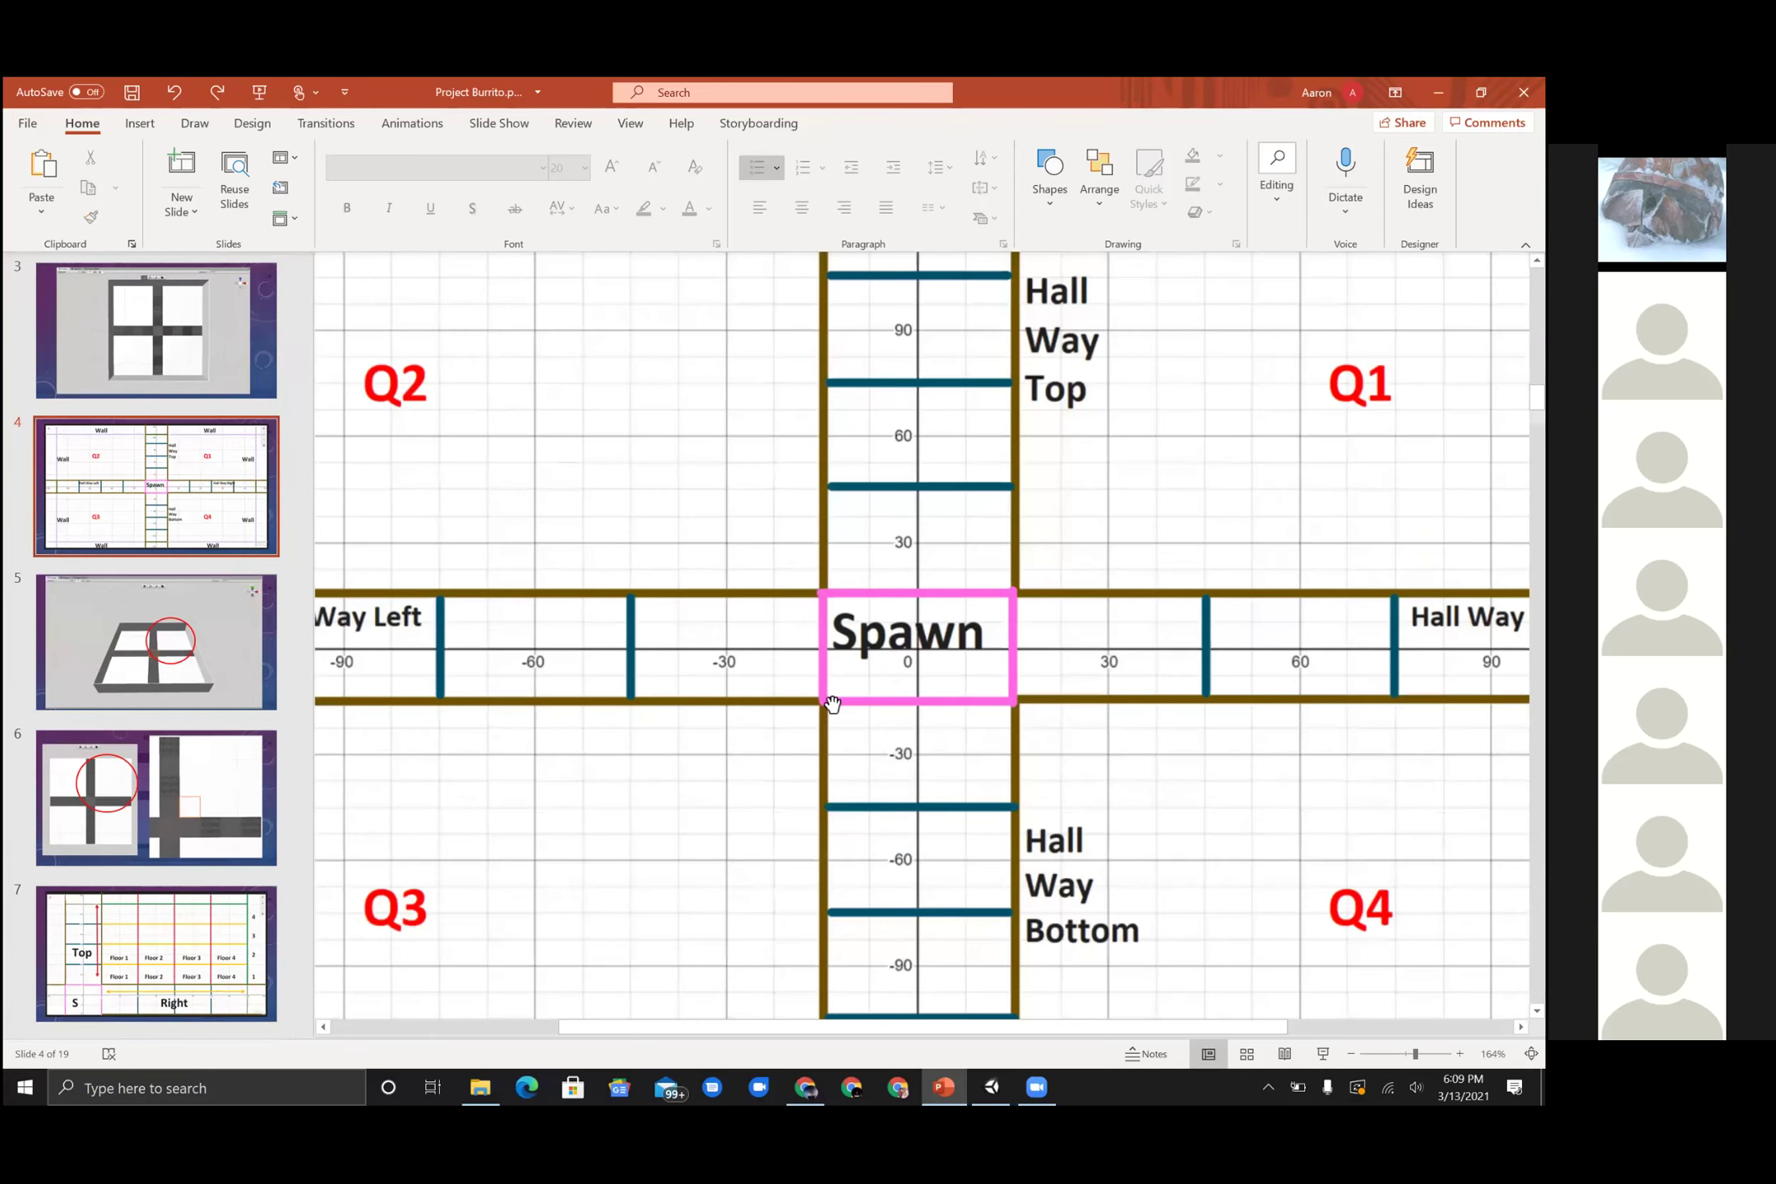
pyautogui.keyDown('ctrl'); pyautogui.scroll(8, 827, 704); pyautogui.keyUp('ctrl')
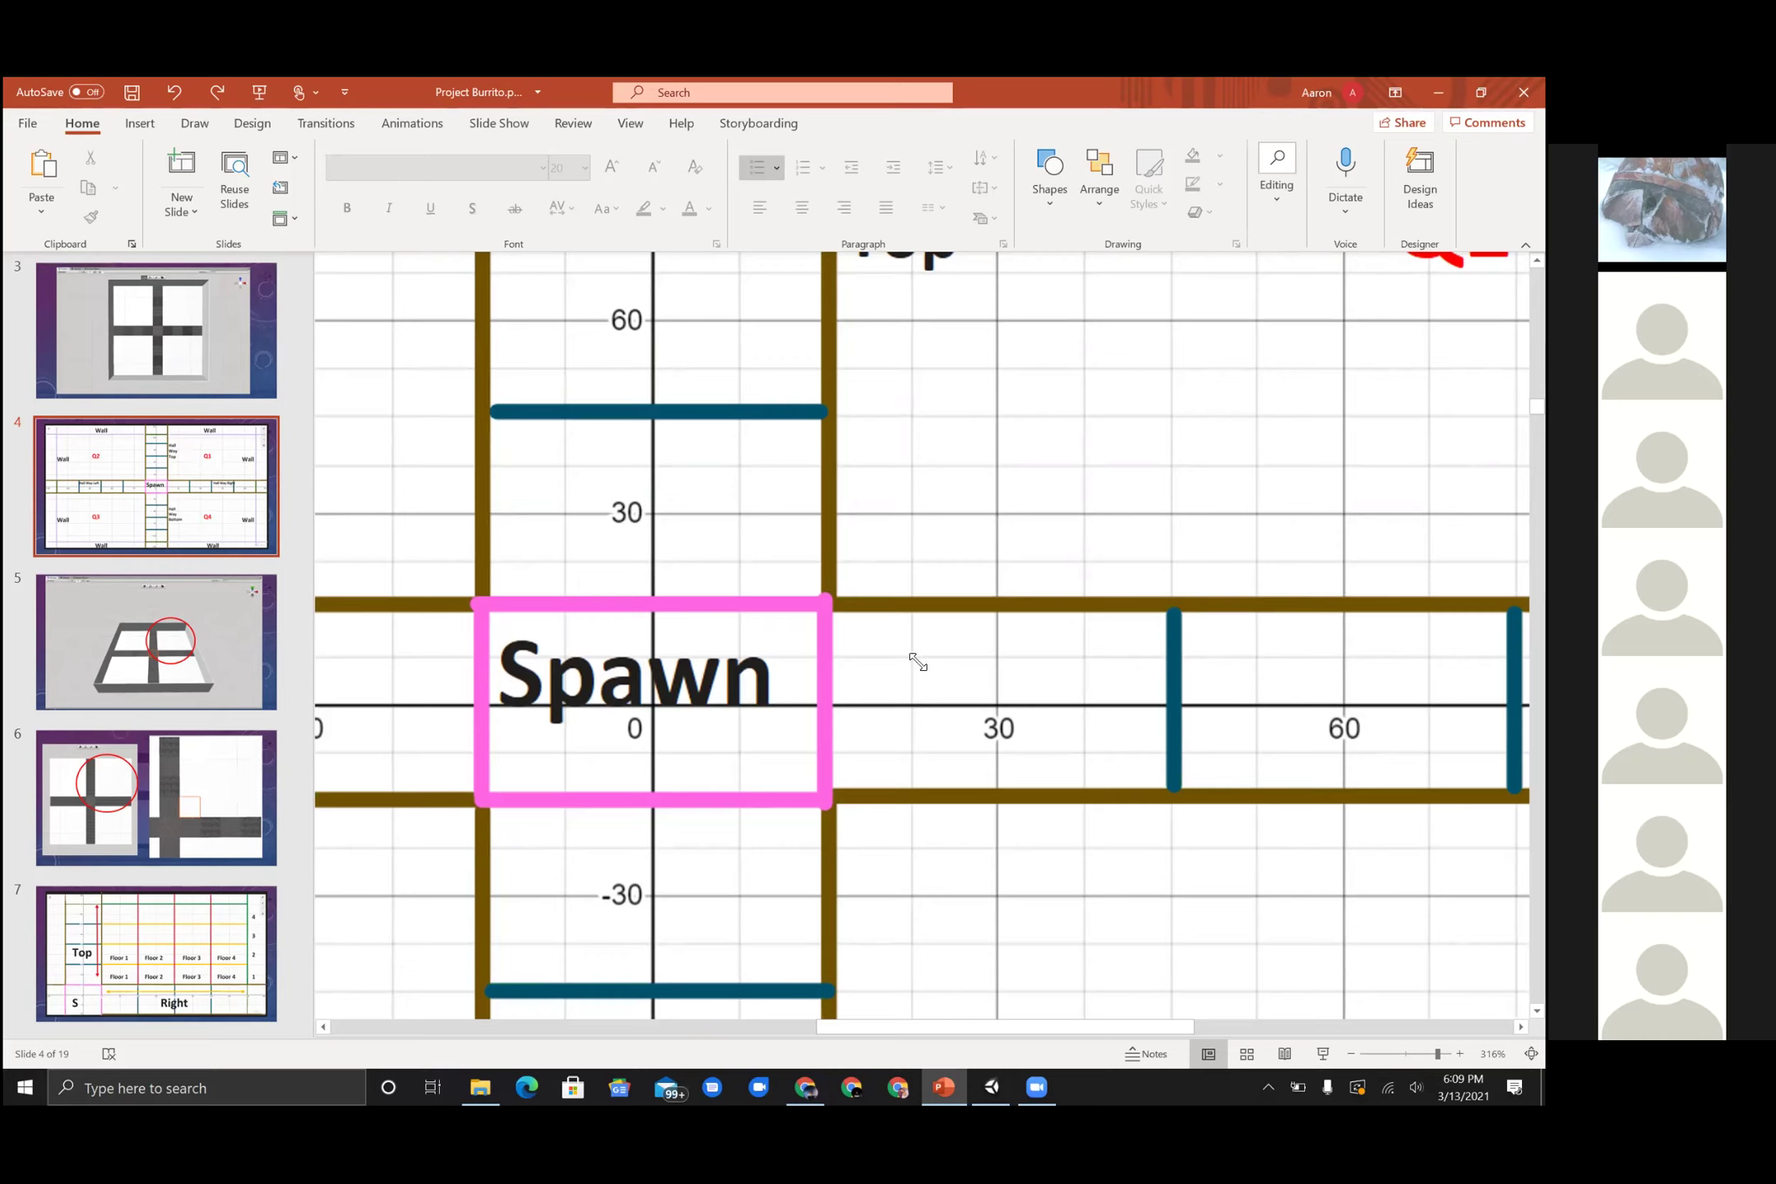
# - Insert a text box in the right hallway beside the Spawn square and set its font color to black
pyautogui.hotkey('alt', 'n')
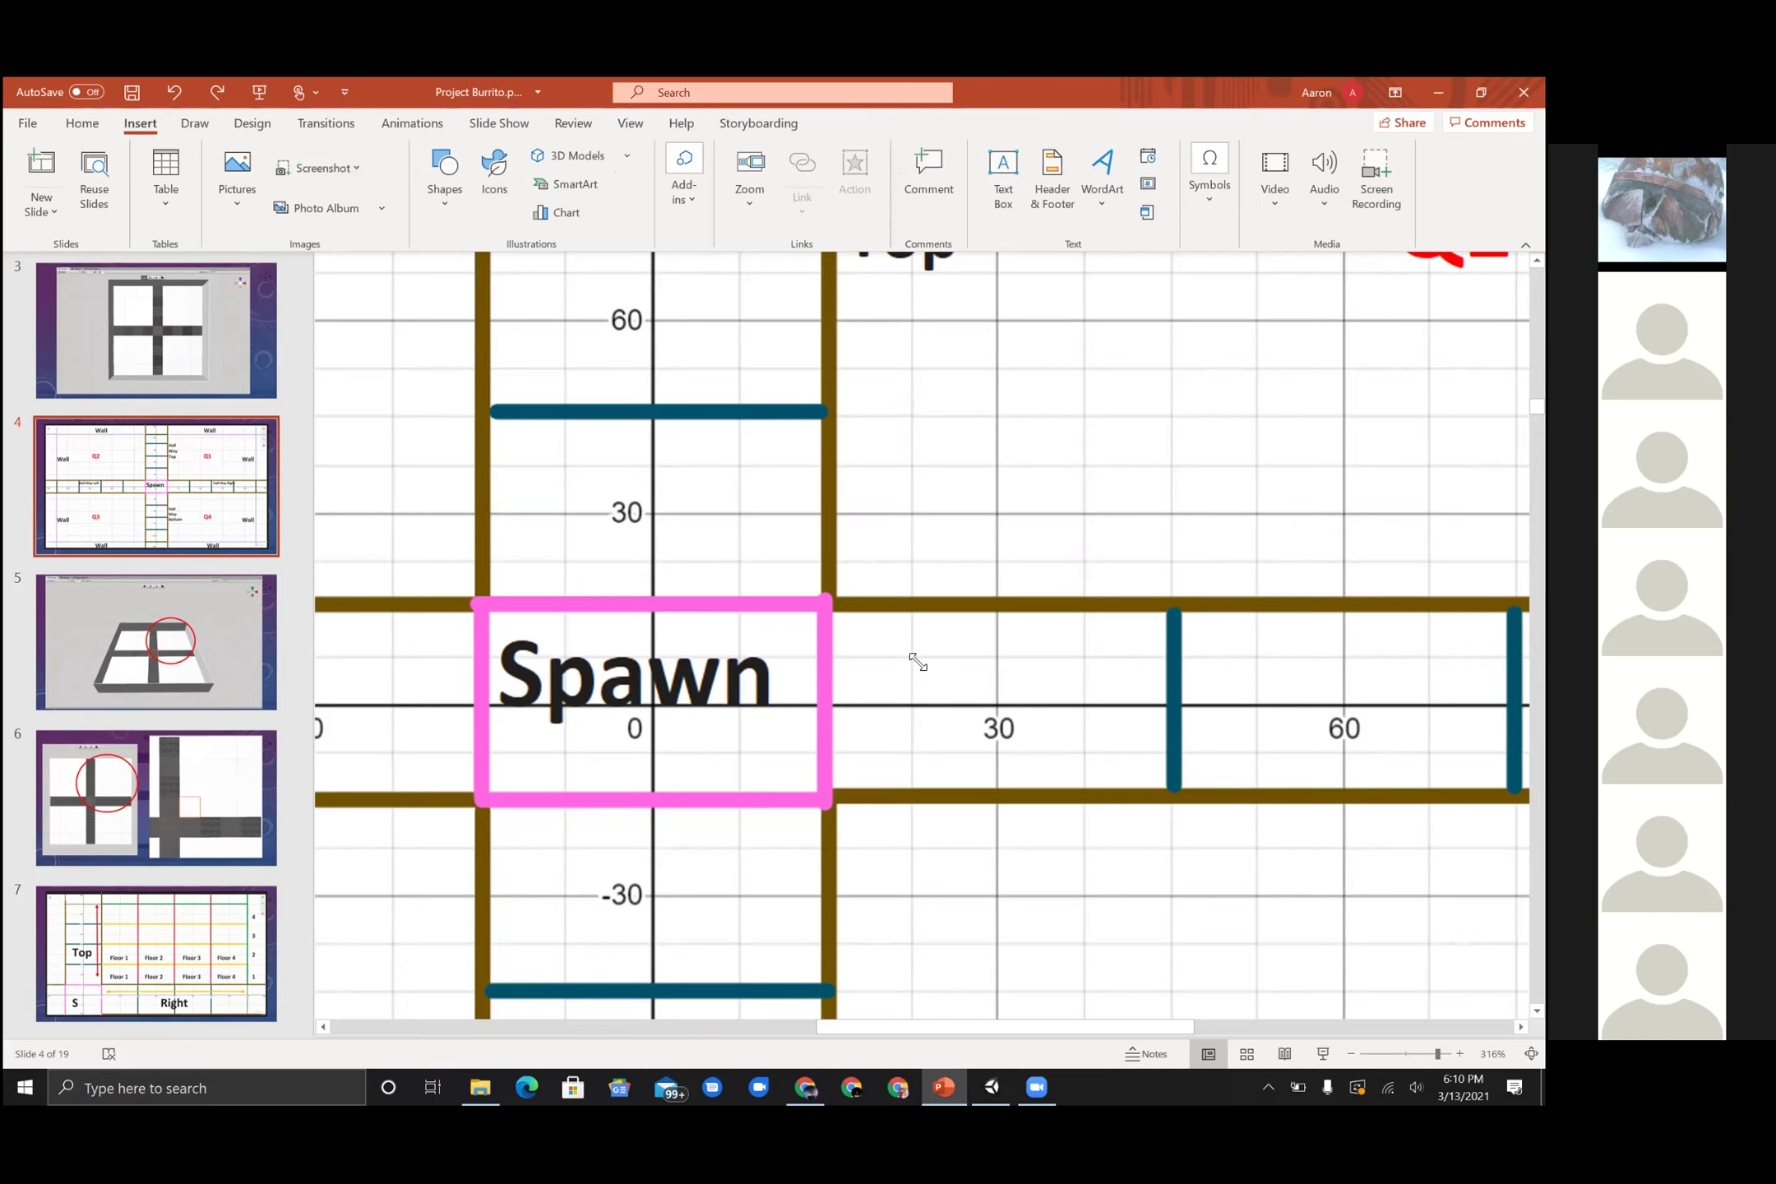
pyautogui.press('p')
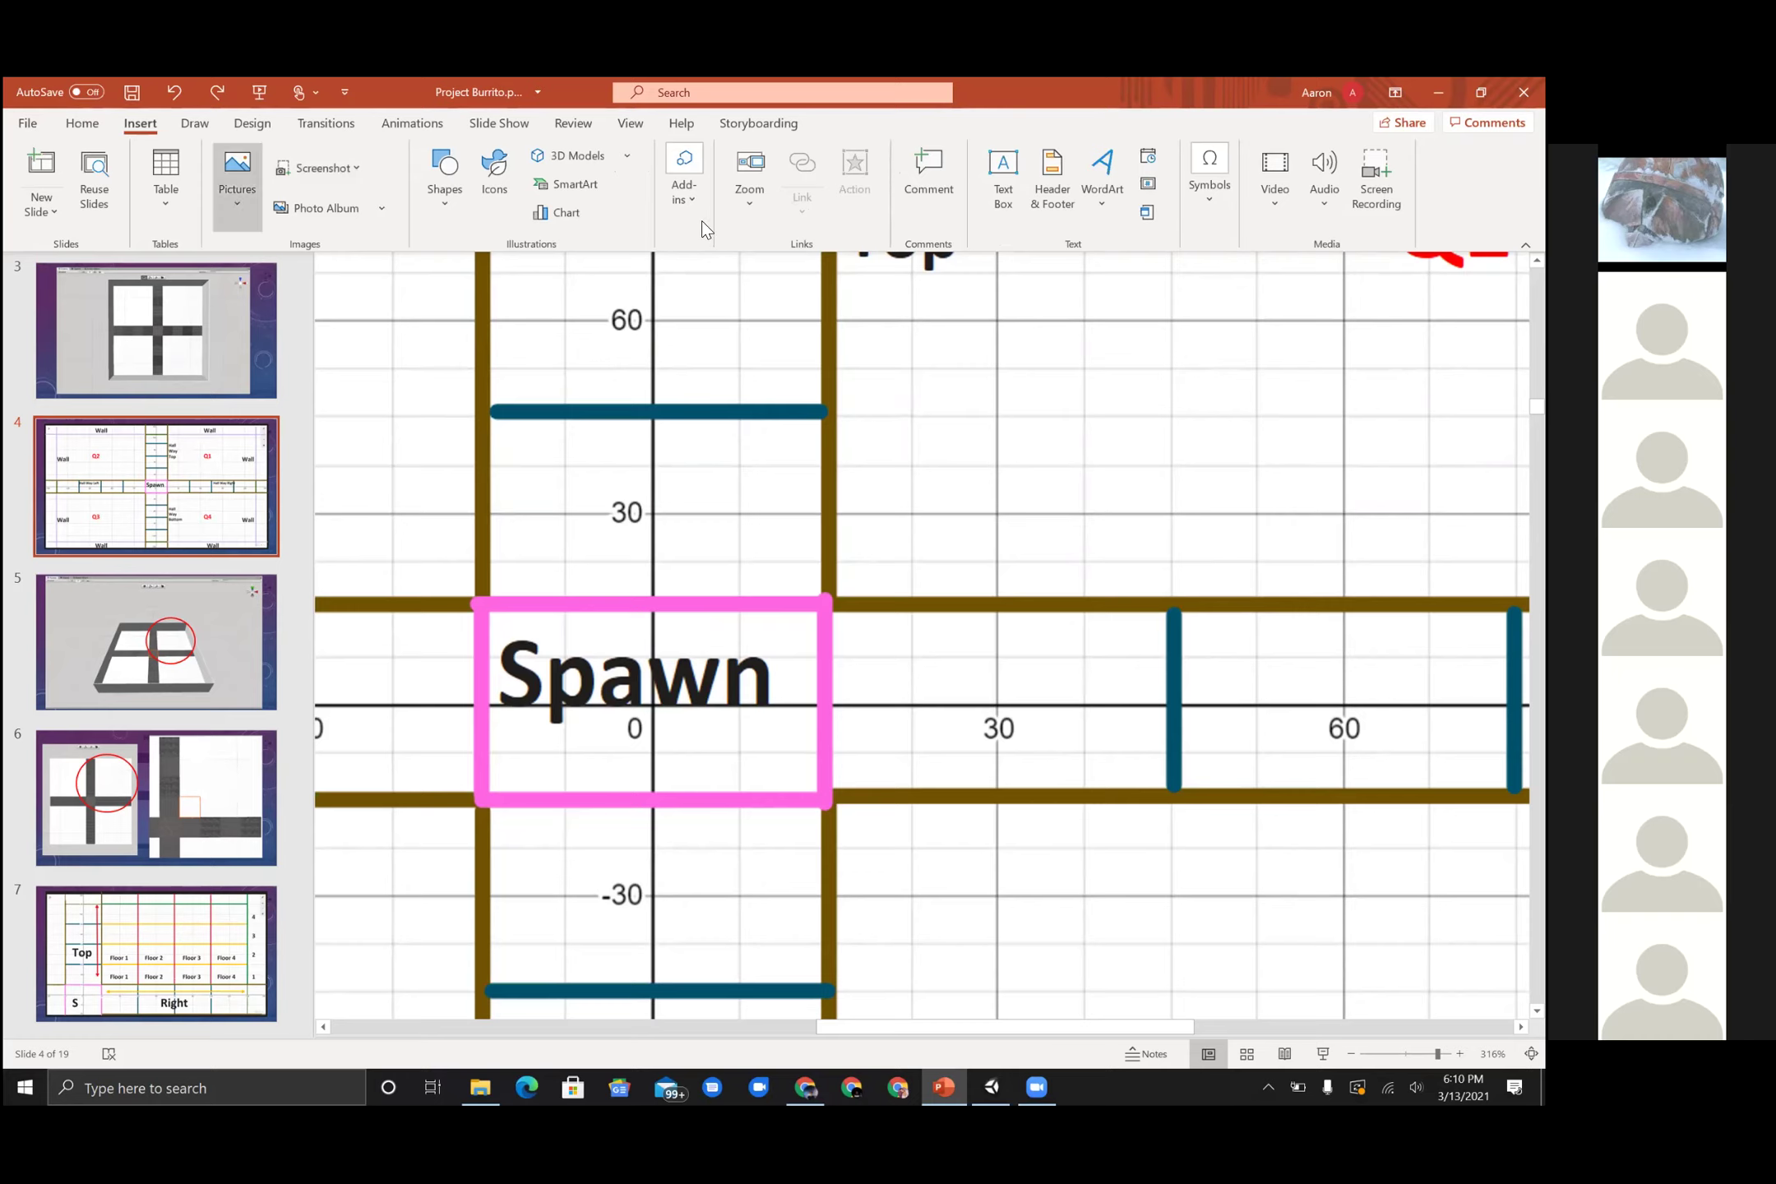
pyautogui.press('x')
pyautogui.press('Return')
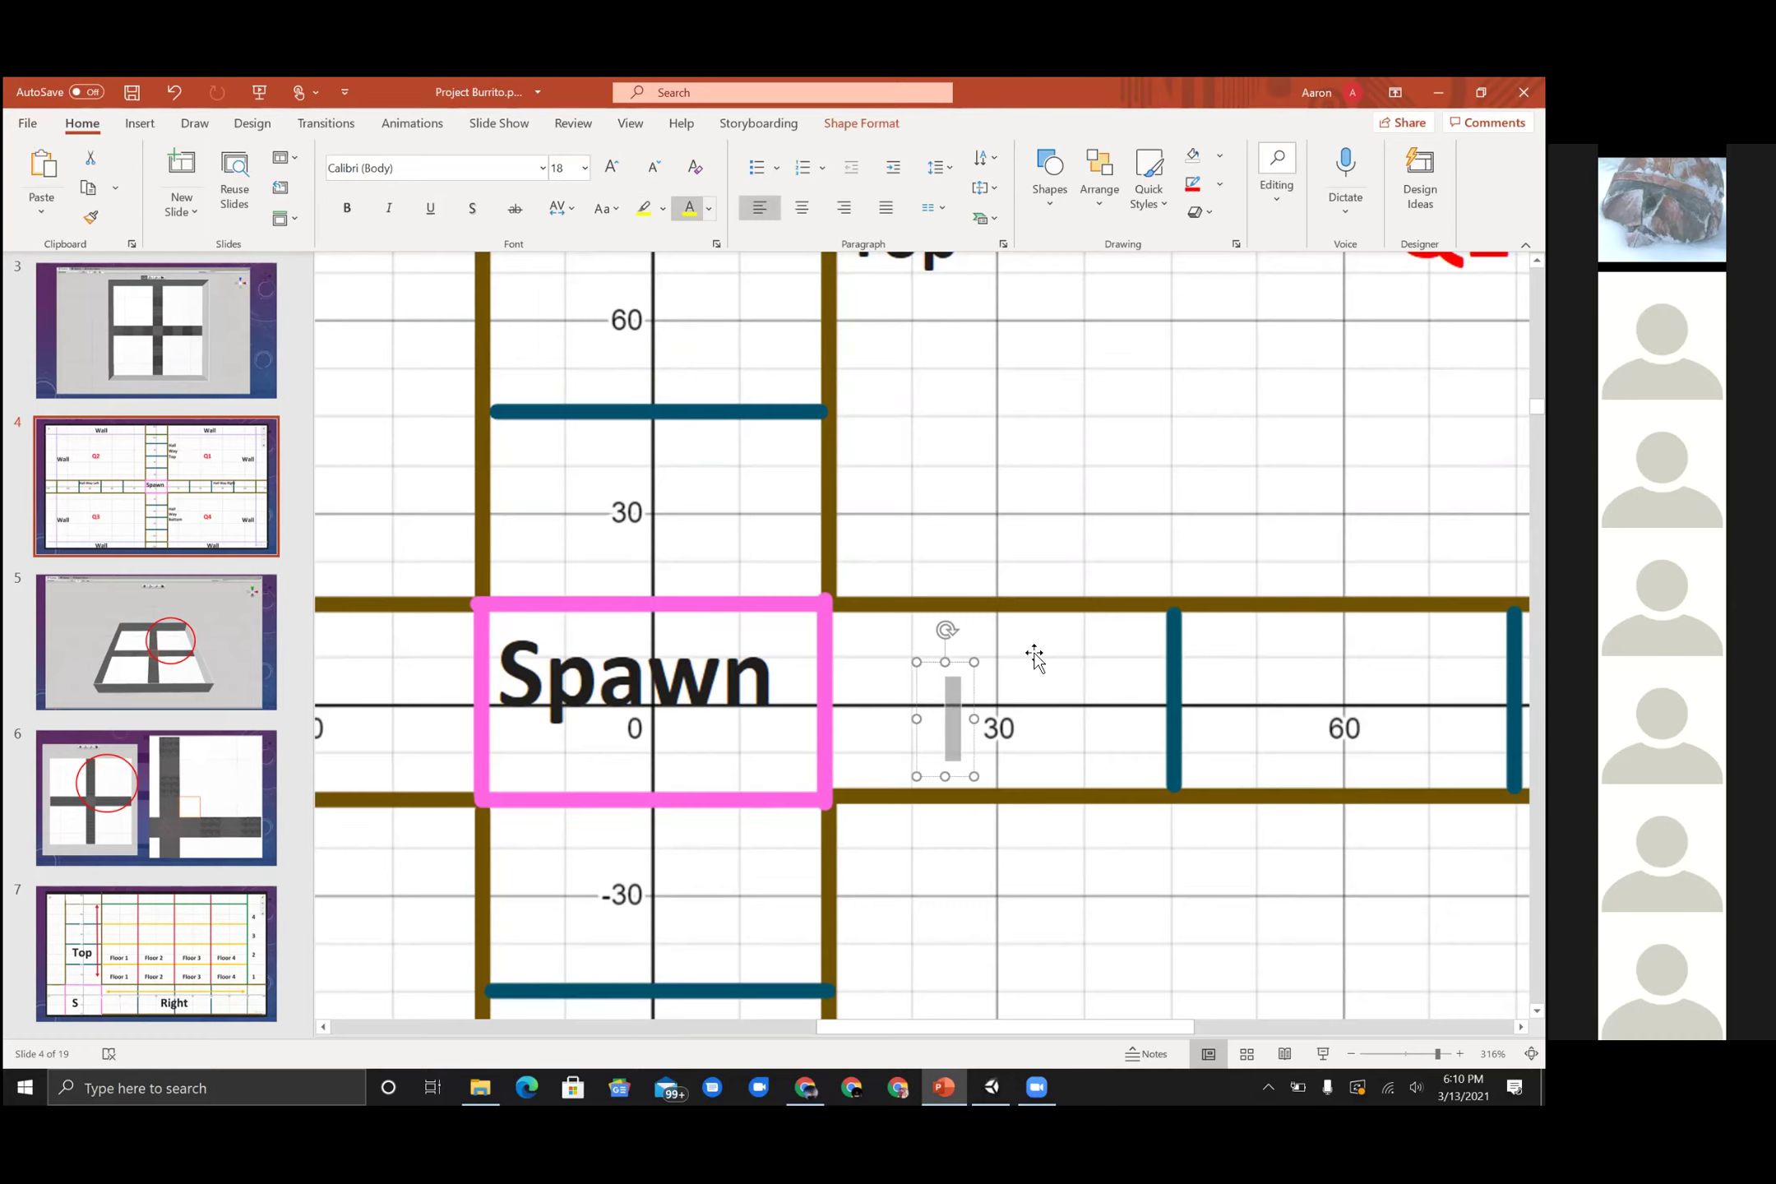
pyautogui.hotkey('alt', 'h')
pyautogui.press('f')
pyautogui.press('c')
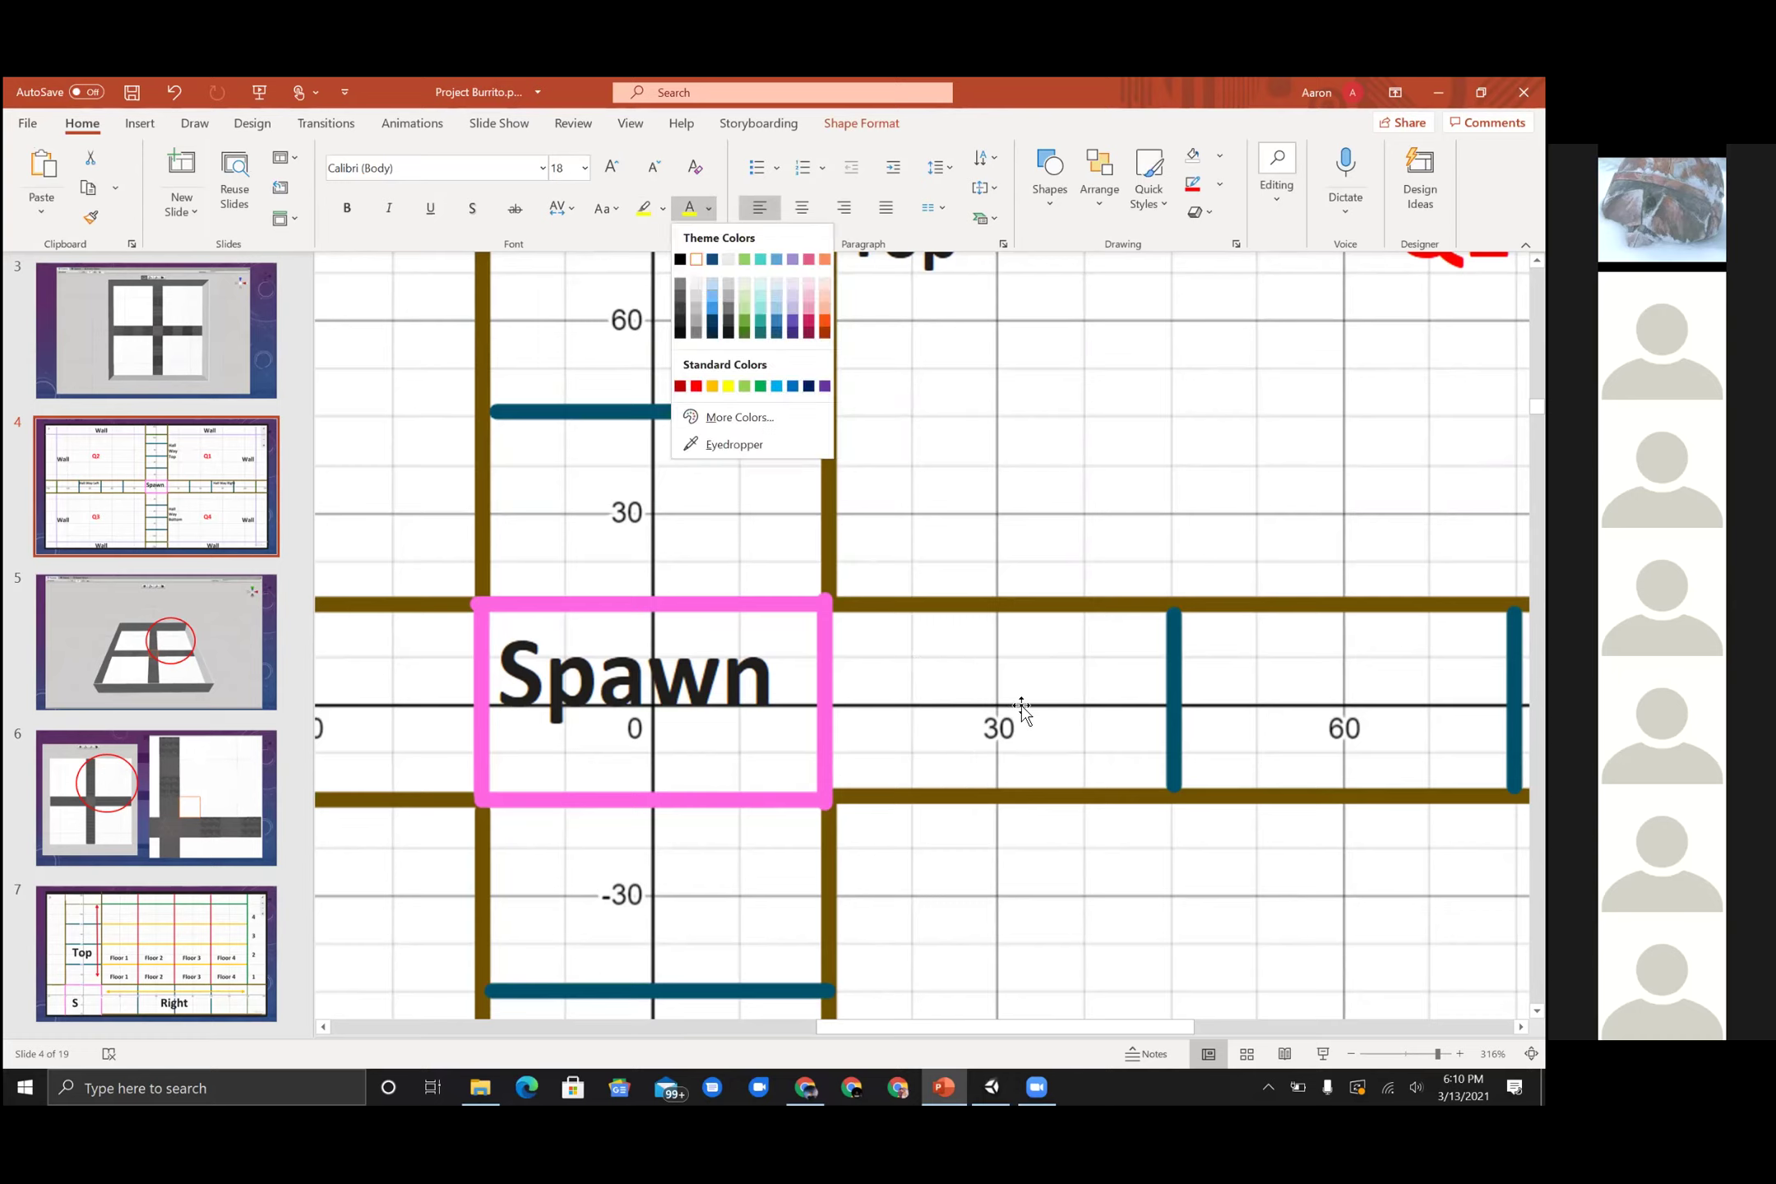
pyautogui.press('Return')
# - Enter the coordinate label "(15,15)" in the new text box
pyautogui.write('14')
pyautogui.press('BackSpace')
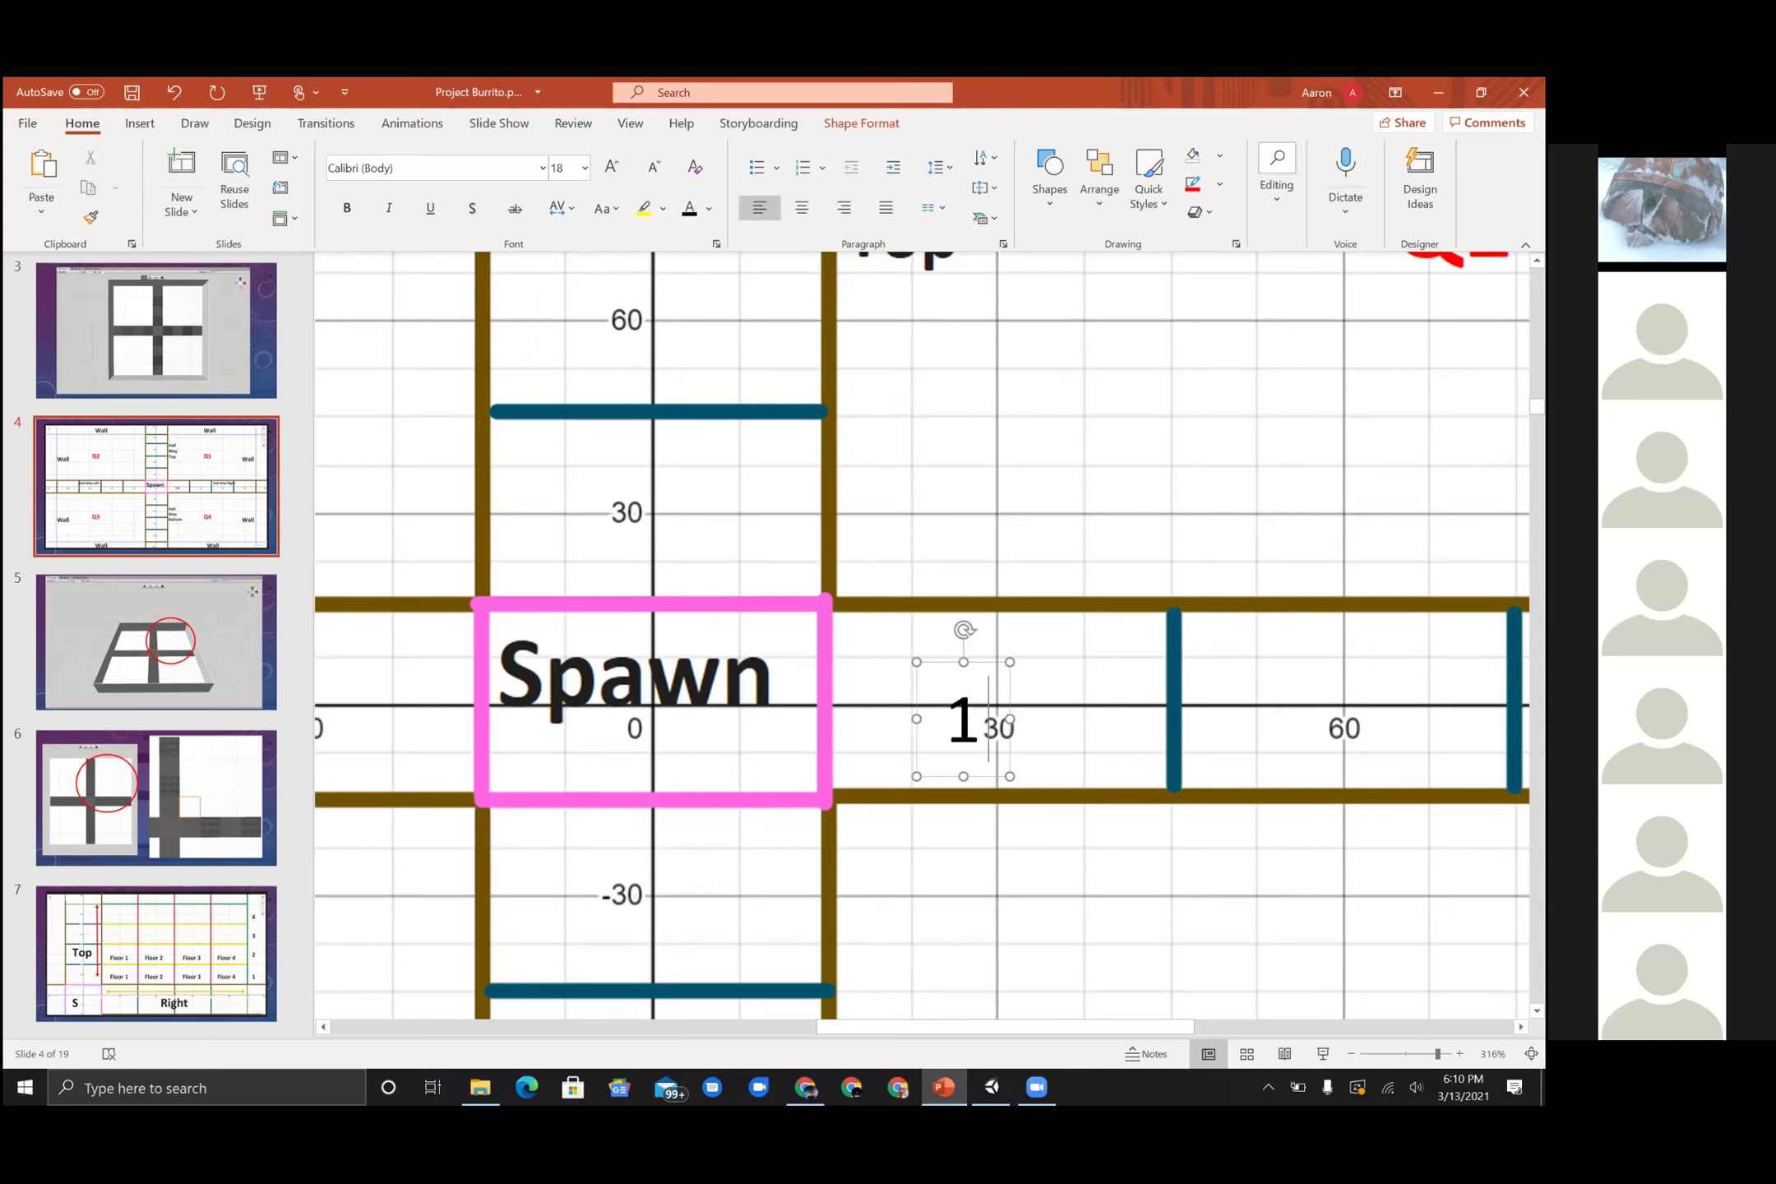
pyautogui.write('5,15)')
pyautogui.click(945, 720)
pyautogui.write('(')
# - Add a second line reading "x , z" beneath the coordinates in the text box
pyautogui.click(1148, 720)
pyautogui.press('Return')
pyautogui.write('x , y')
pyautogui.press('BackSpace')
pyautogui.write('z')
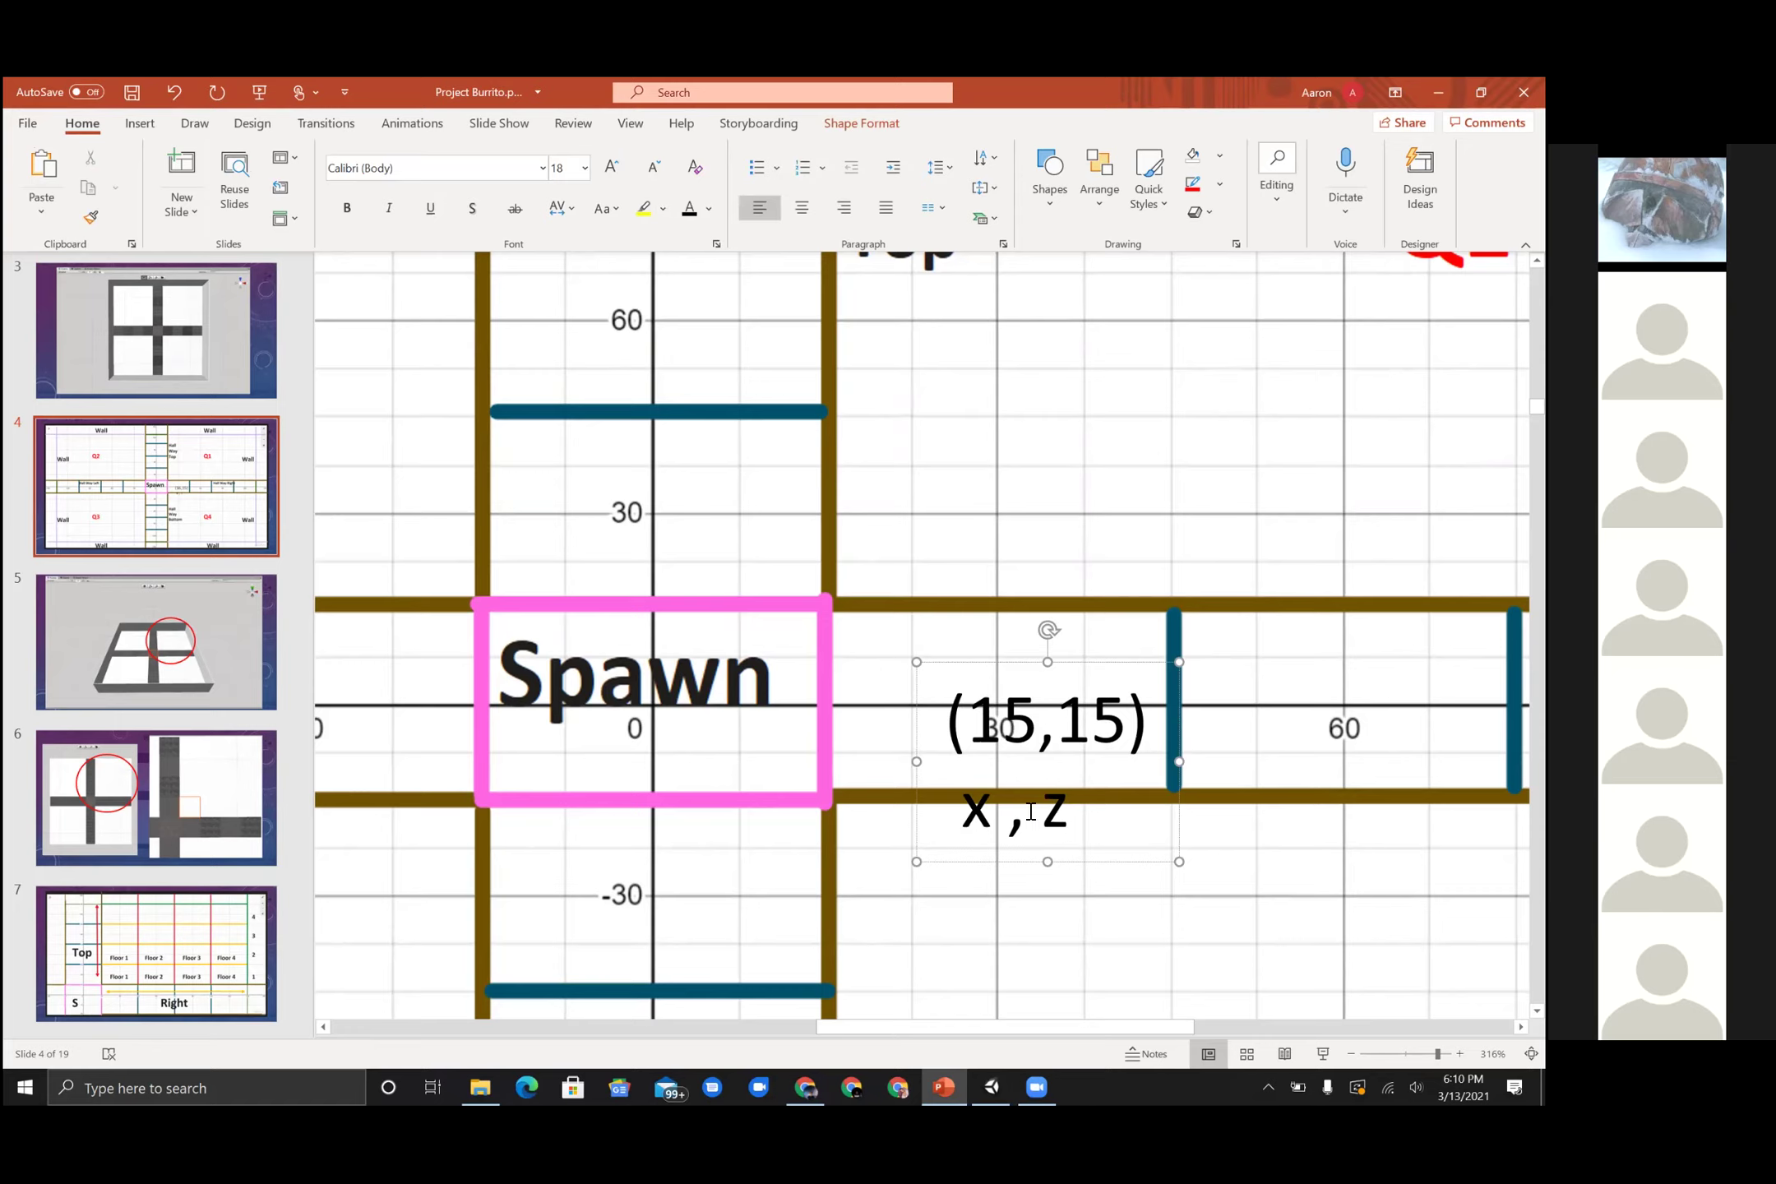
# - Select the ", z" portion of the axis line in the coordinate label
pyautogui.moveTo(1073, 822); pyautogui.dragTo(954, 734)
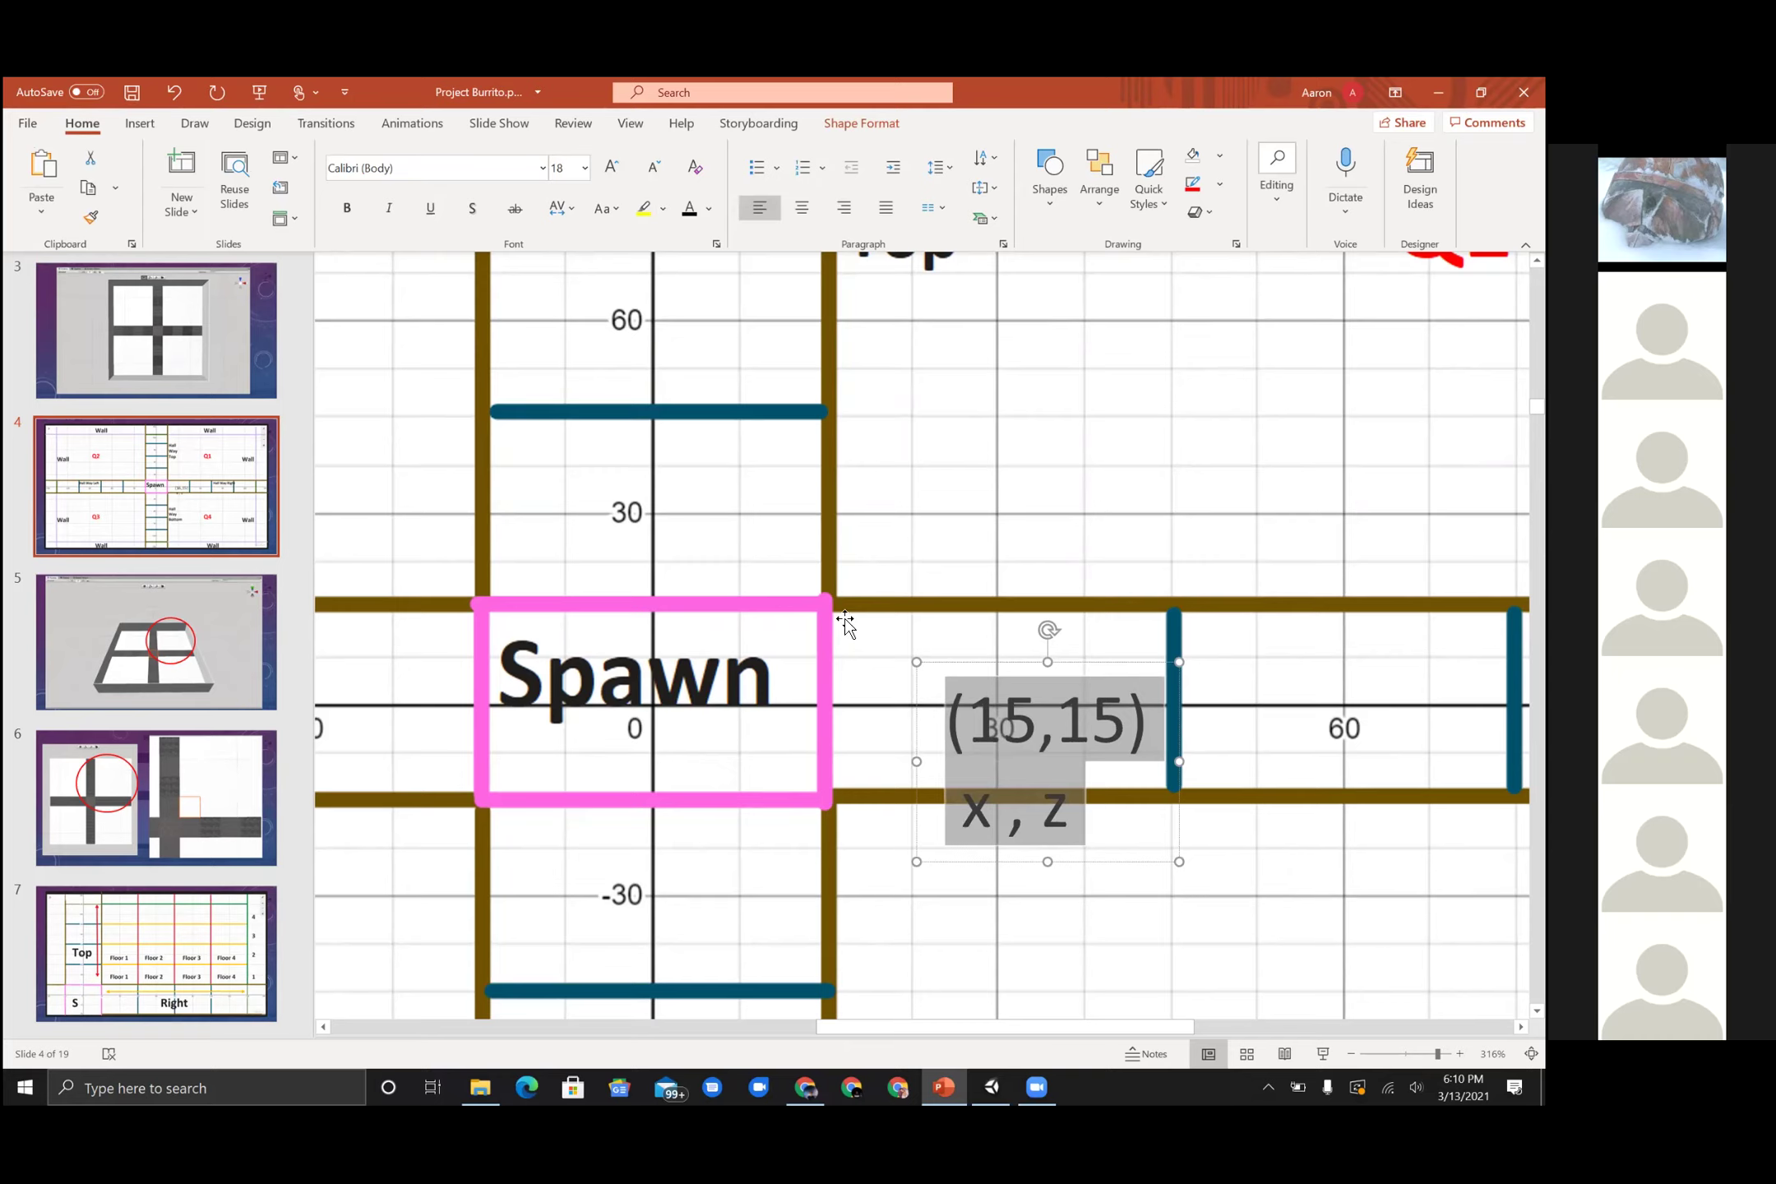
pyautogui.click(1111, 812)
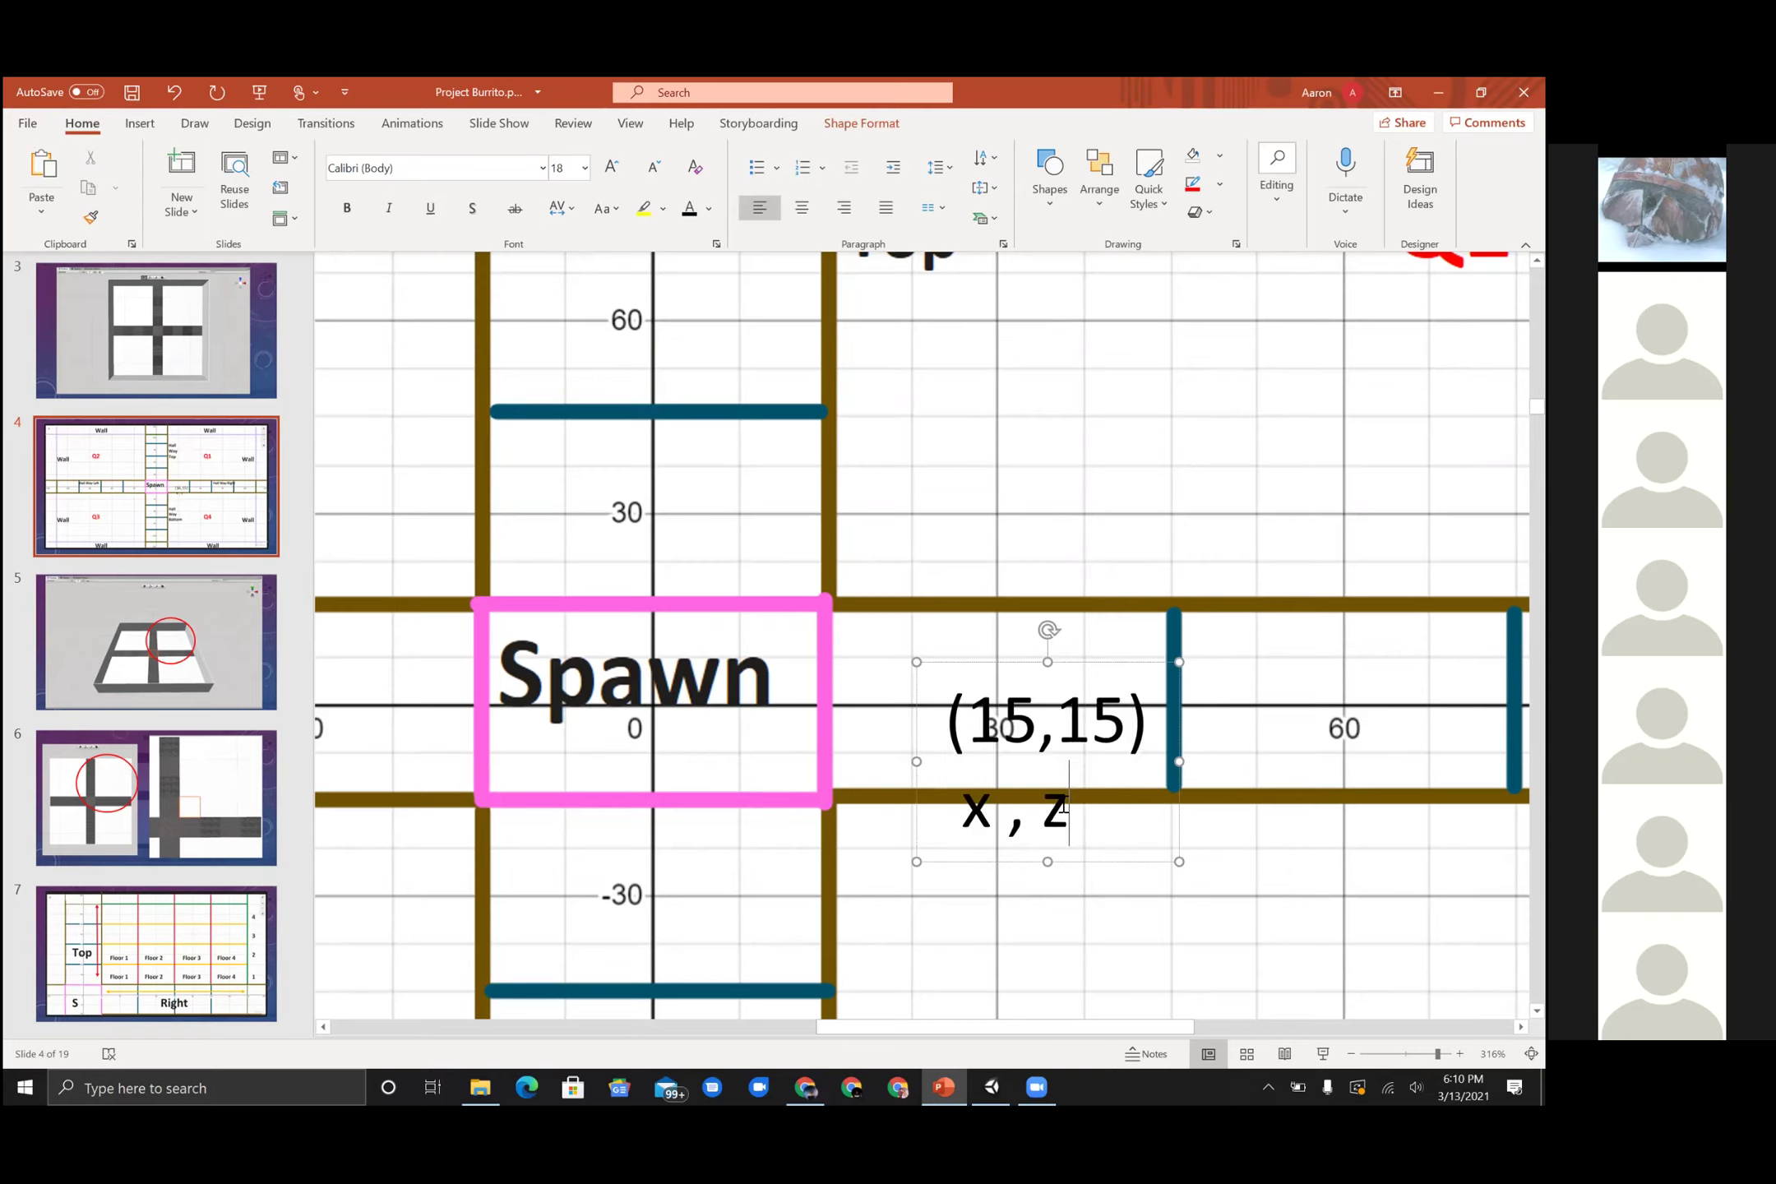
pyautogui.moveTo(1066, 808); pyautogui.dragTo(1010, 772)
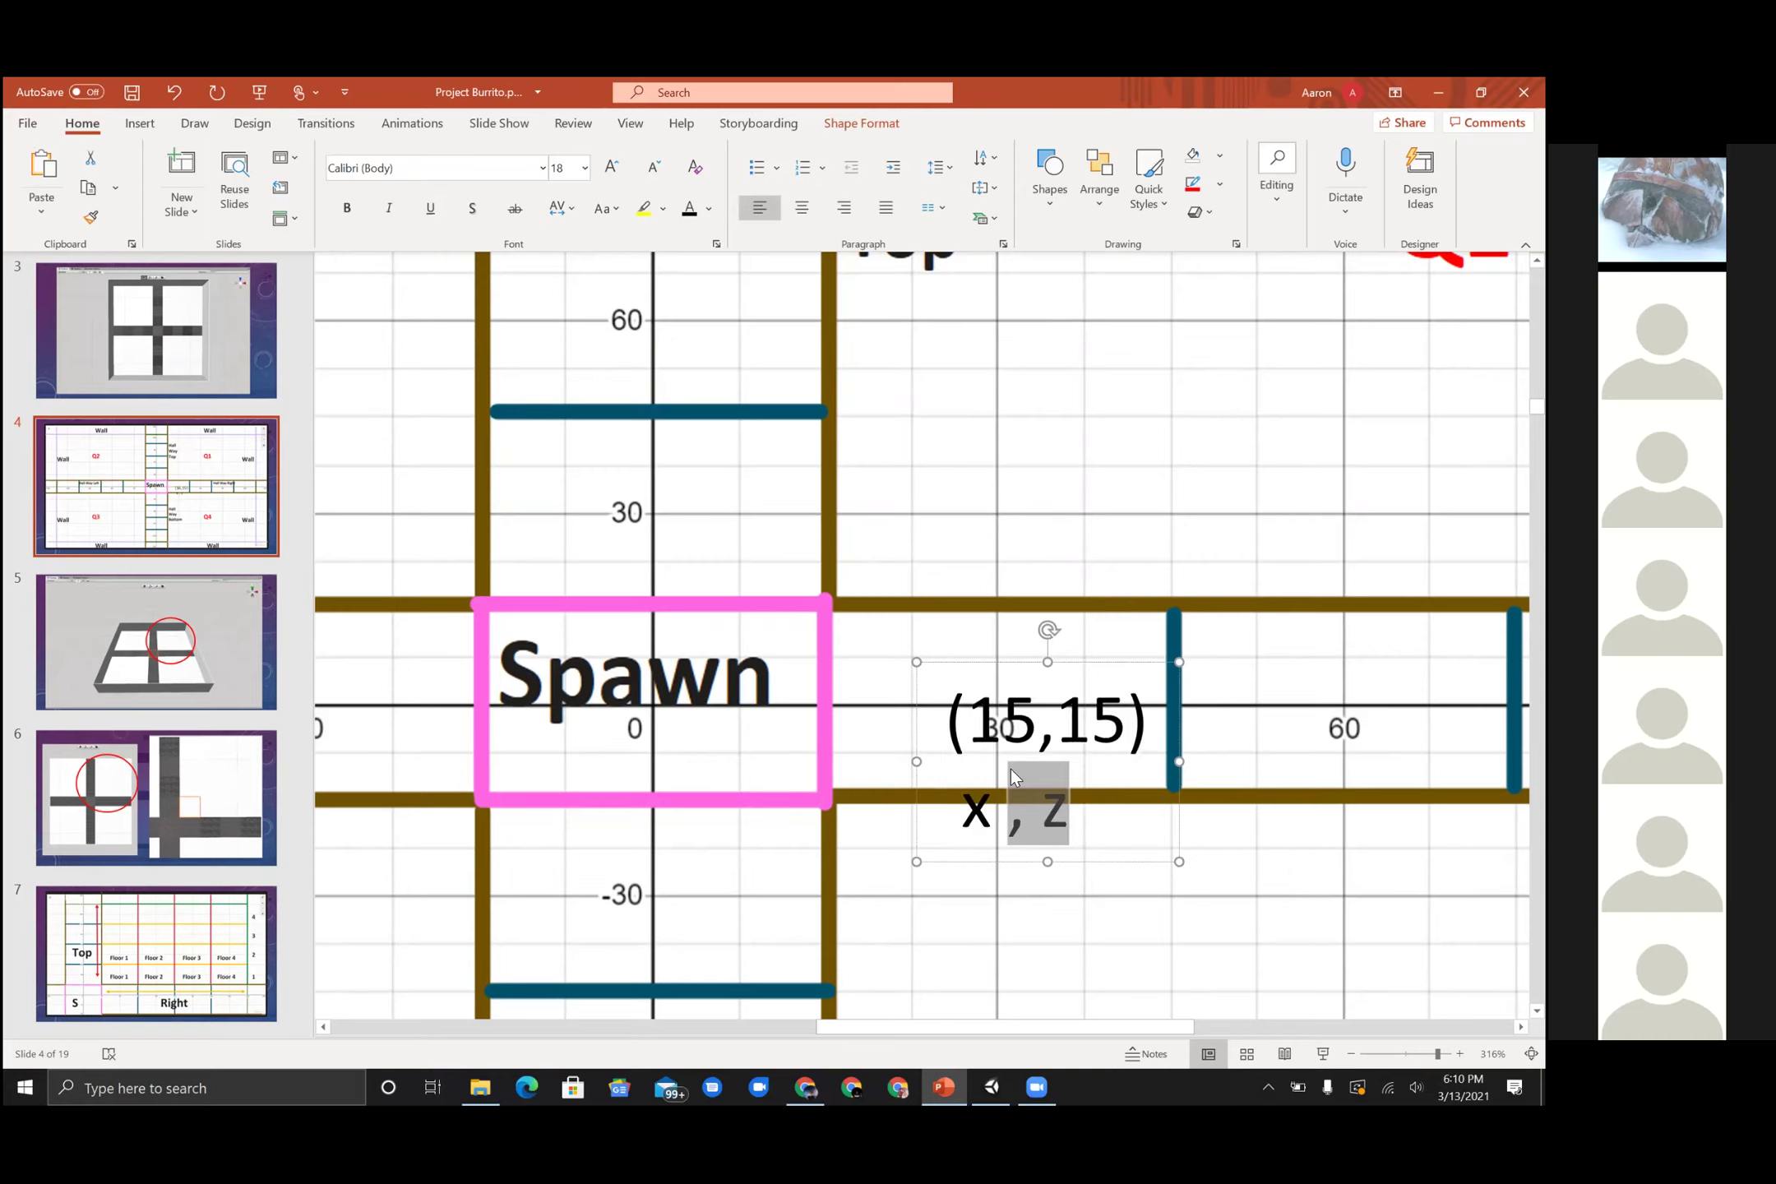
# - Change the coordinate label beside Spawn to (15,45)
pyautogui.click(1119, 718)
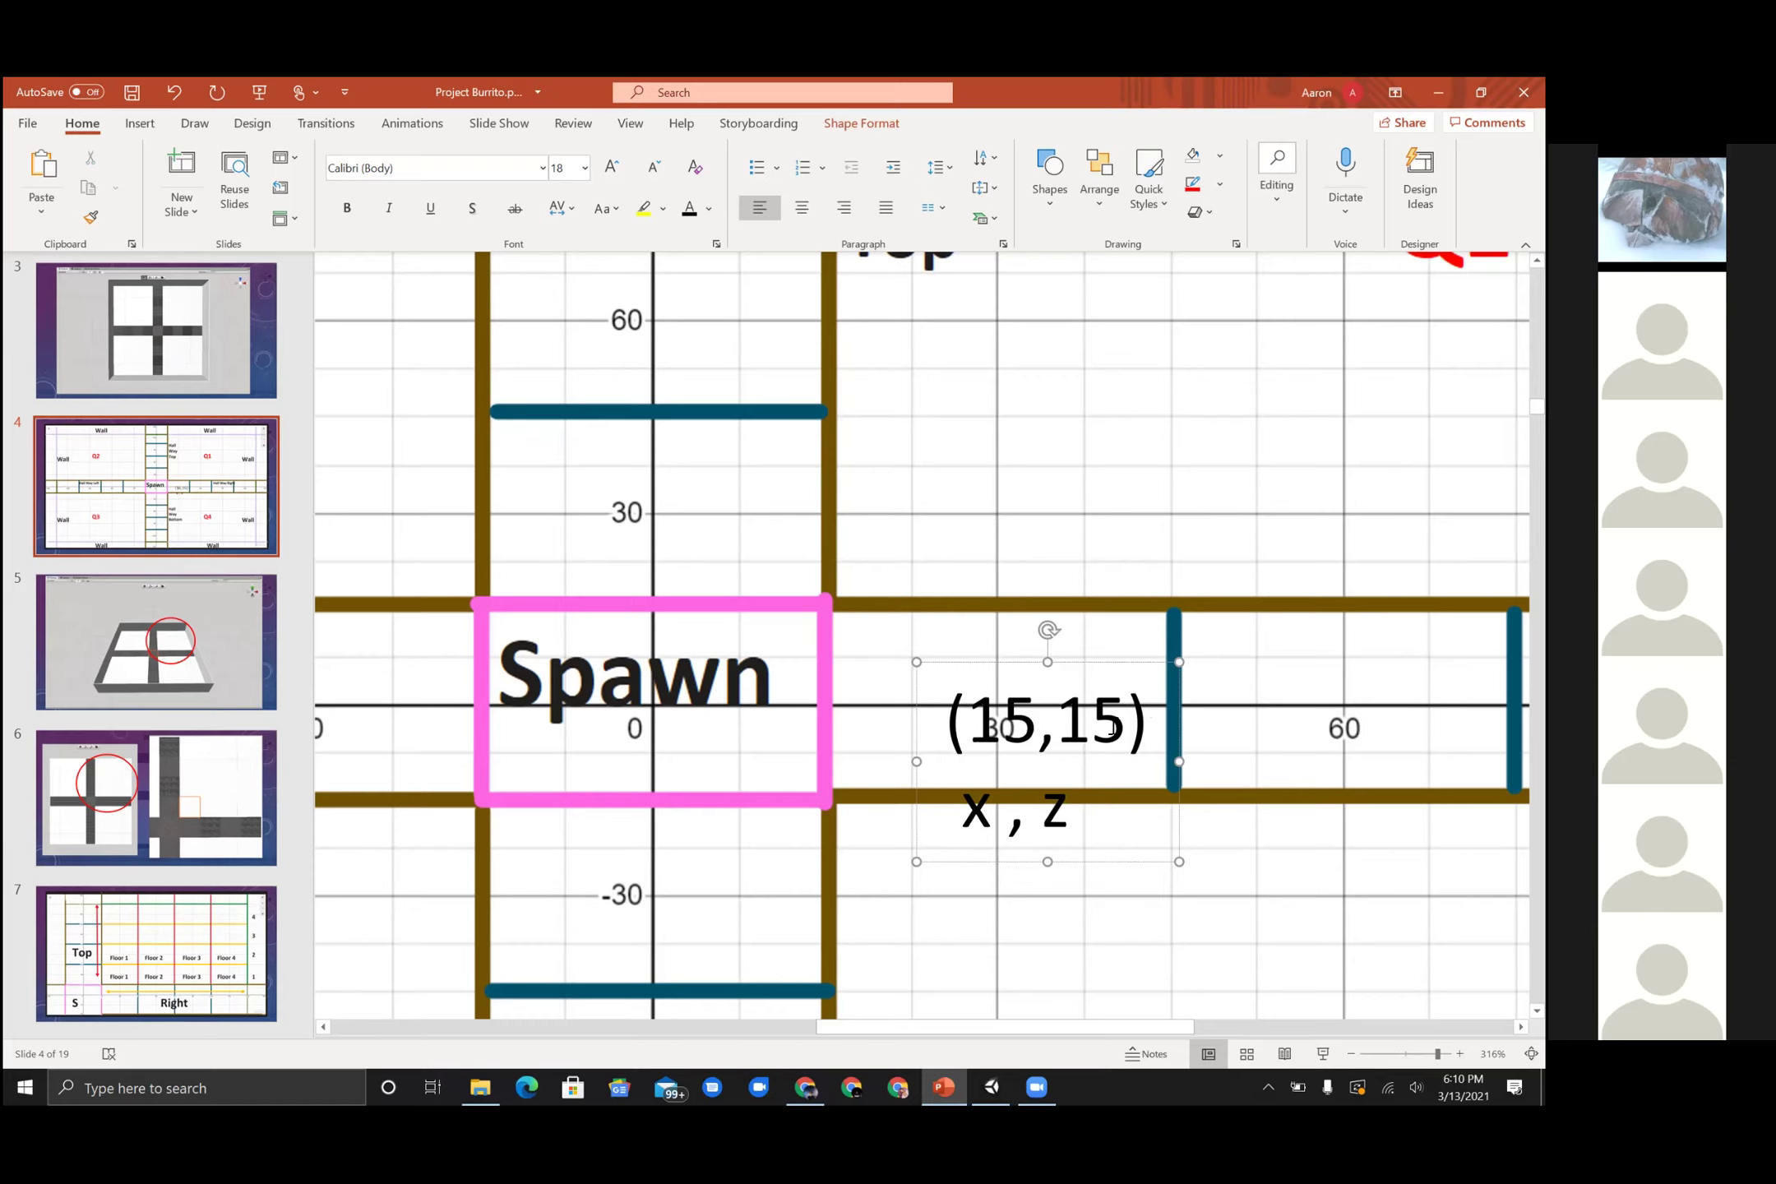
pyautogui.press('BackSpace')
pyautogui.press('BackSpace')
pyautogui.write('465')
pyautogui.press('BackSpace')
pyautogui.press('BackSpace')
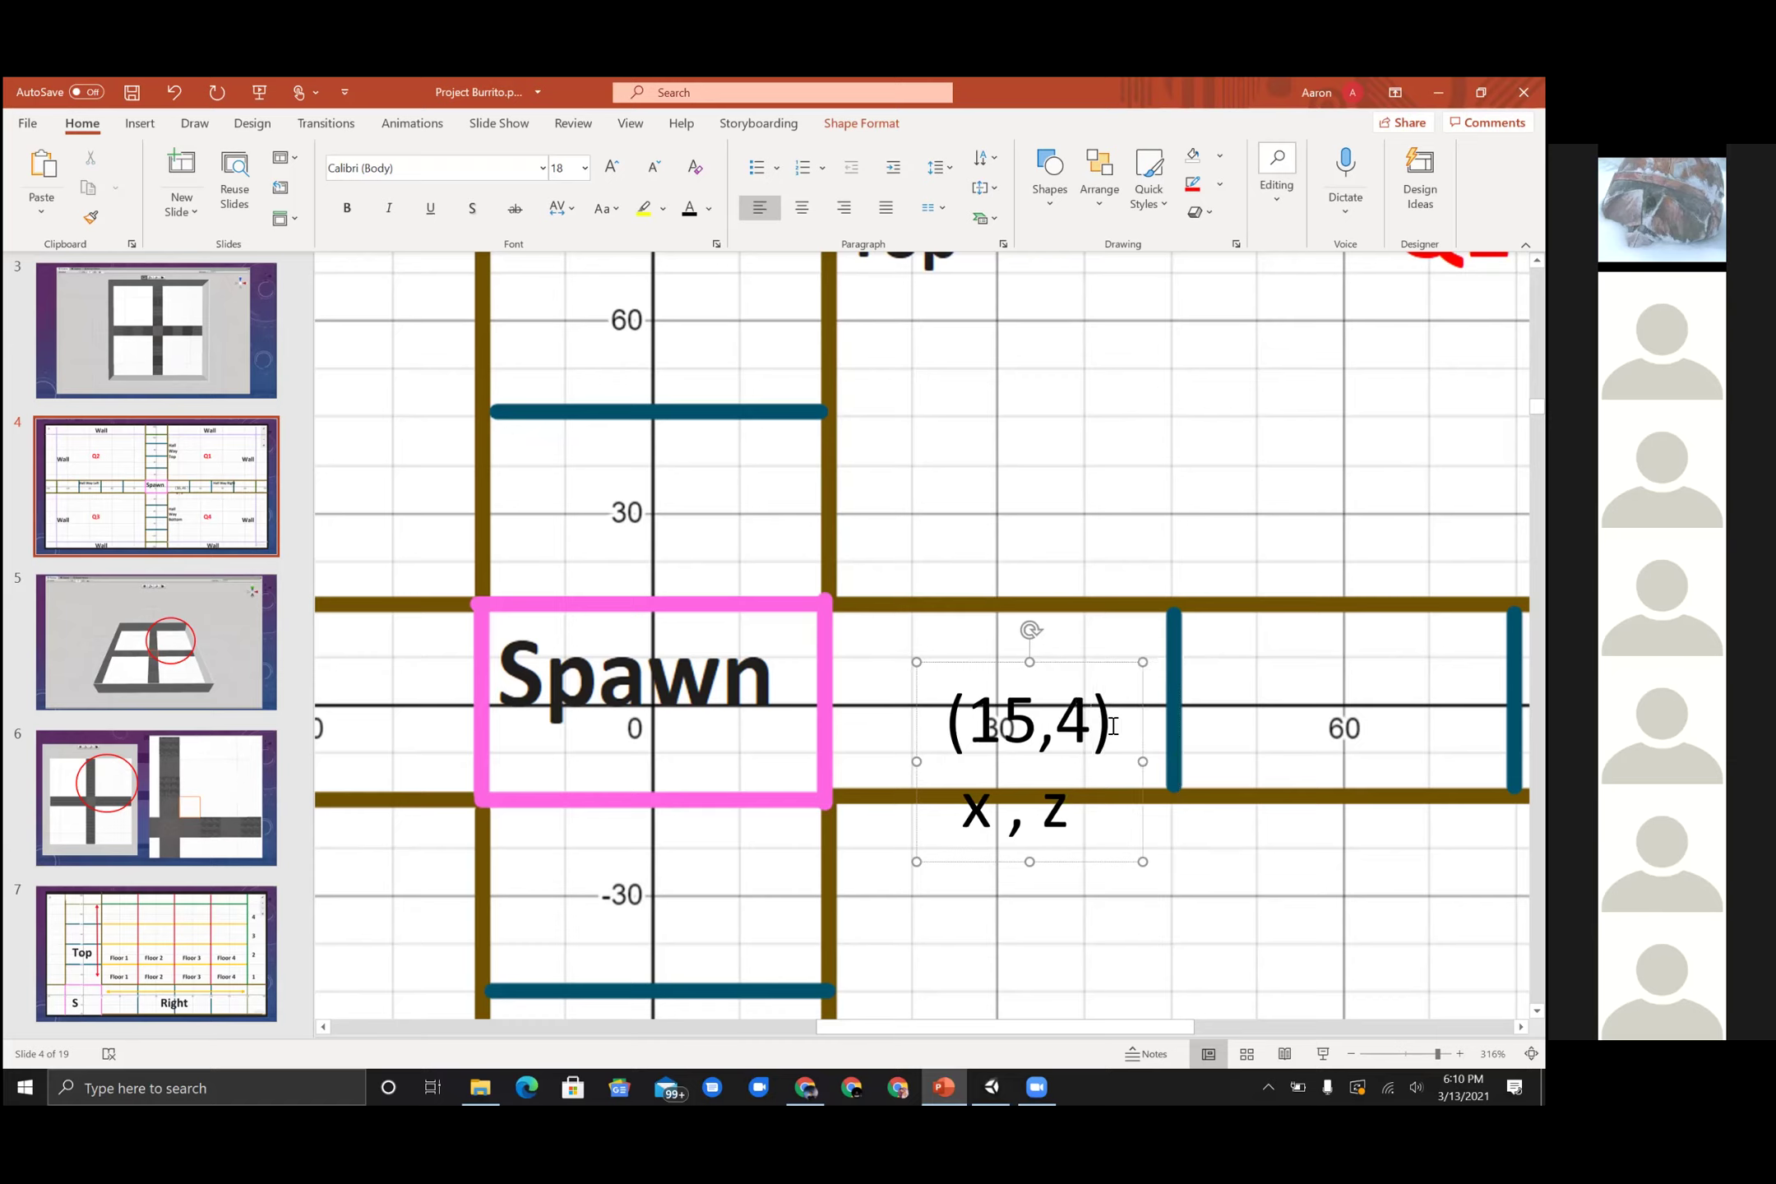
pyautogui.write('5')
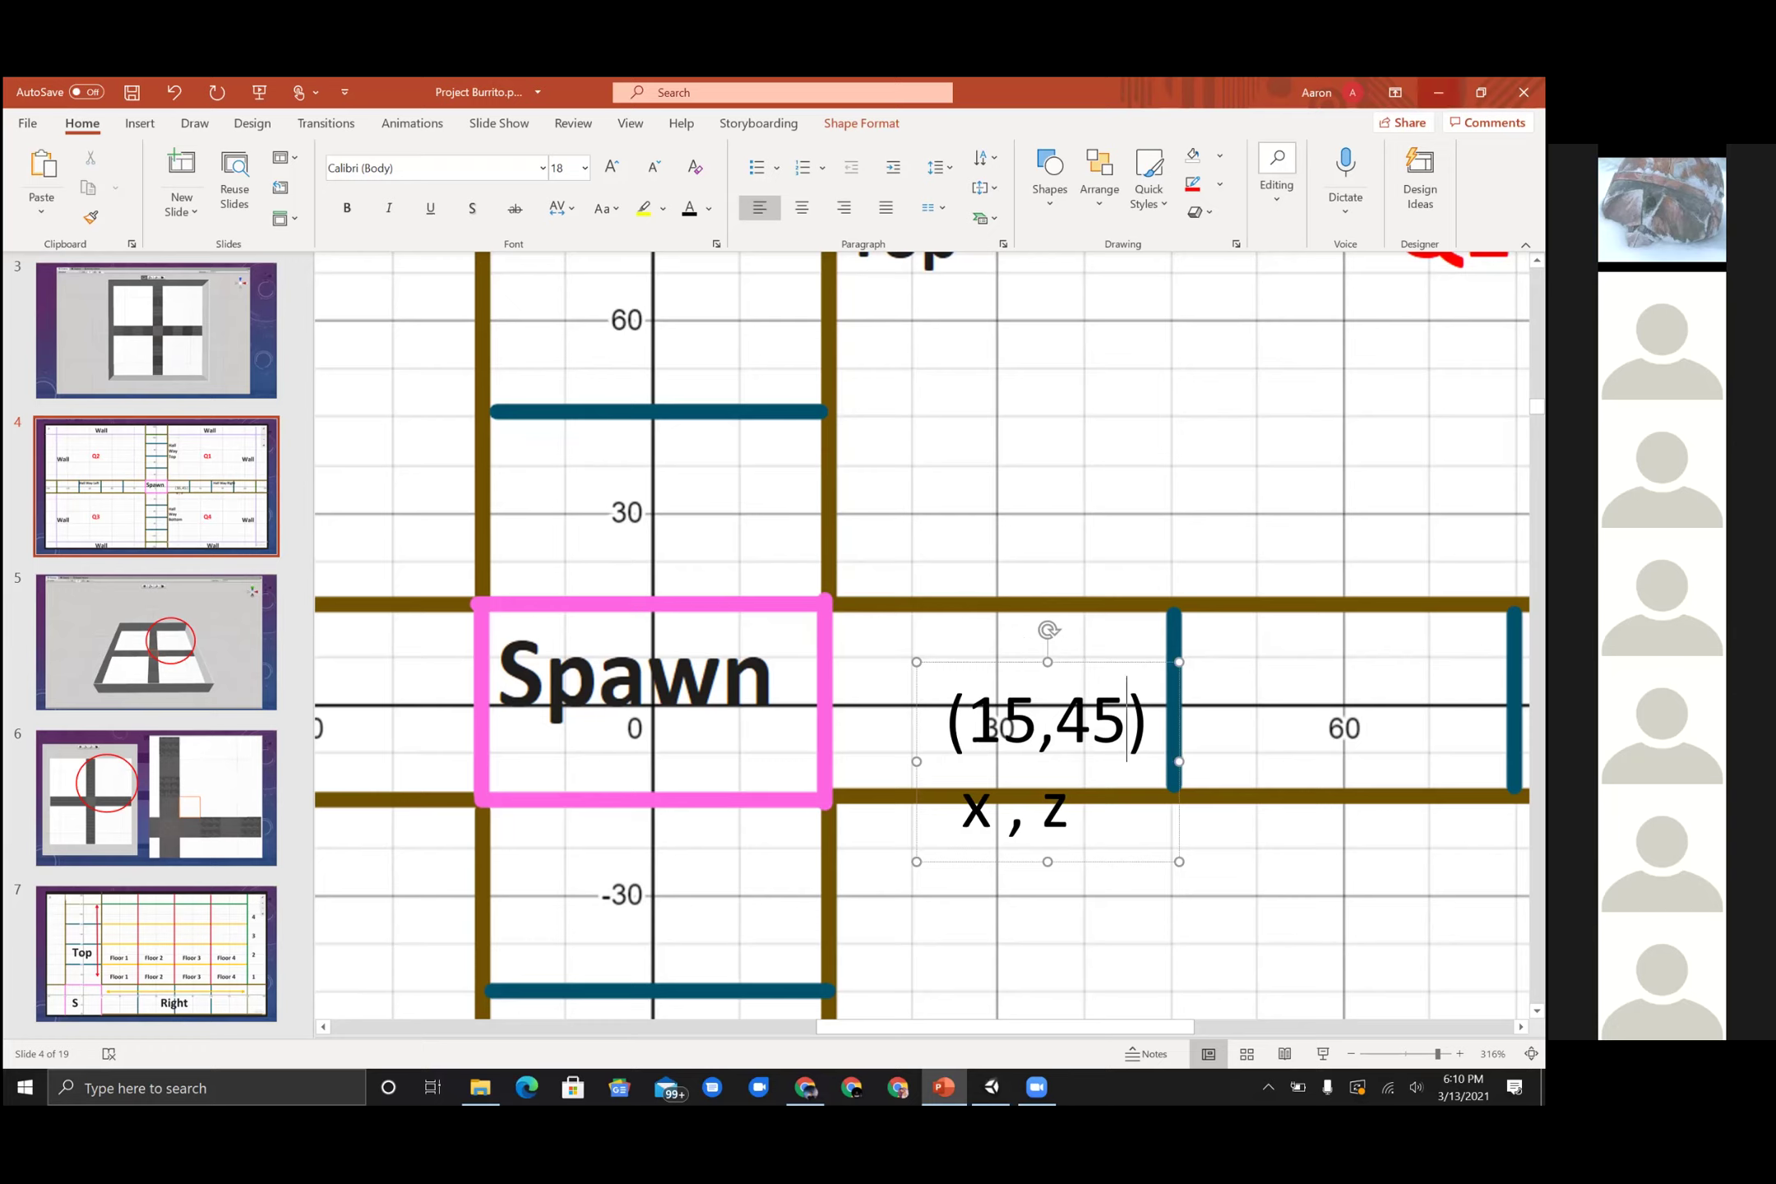
# - Switch to Unity, select and frame the door preview on Floor 1, and examine its X and Z position values
pyautogui.press('super+Down')
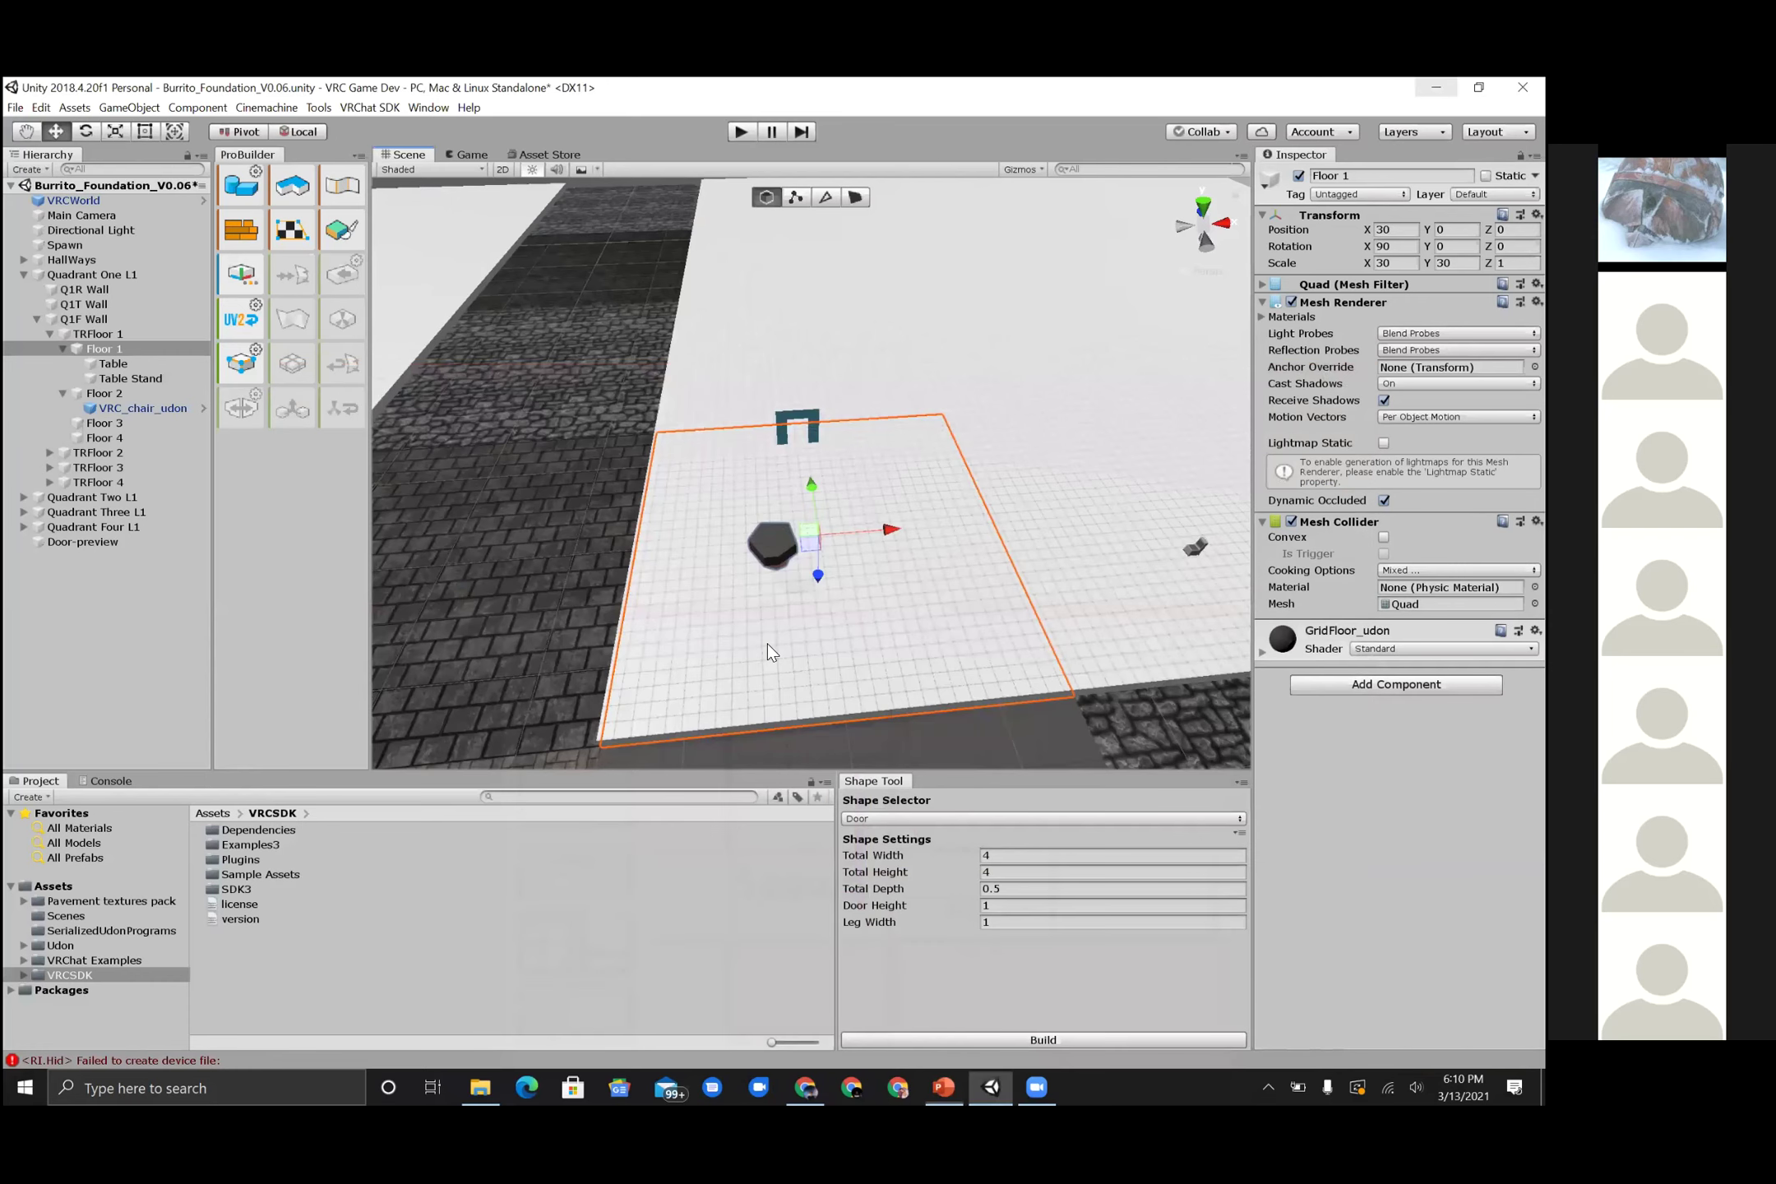
pyautogui.keyDown('alt'); pyautogui.moveTo(681, 419); pyautogui.dragTo(564, 727); pyautogui.keyUp('alt')
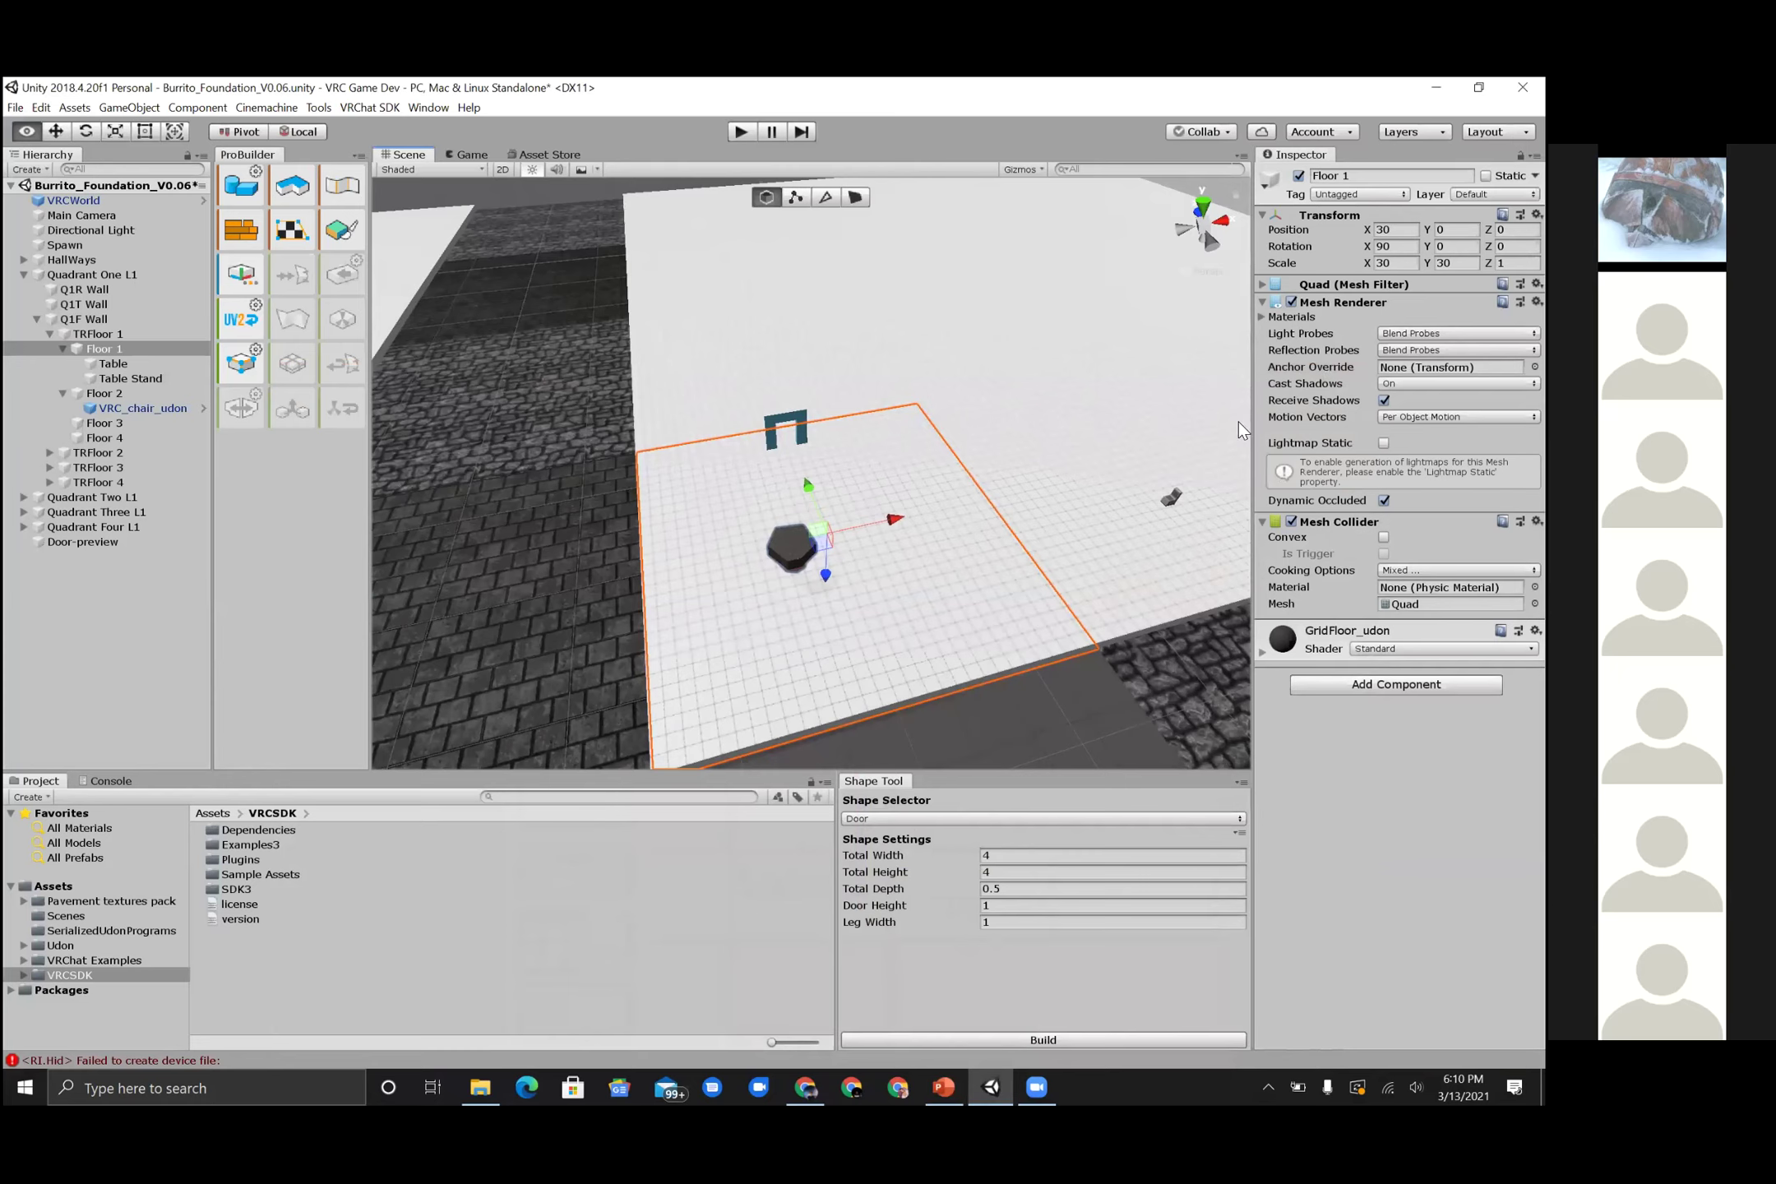
pyautogui.keyDown('alt'); pyautogui.moveTo(824, 422); pyautogui.dragTo(801, 485); pyautogui.keyUp('alt')
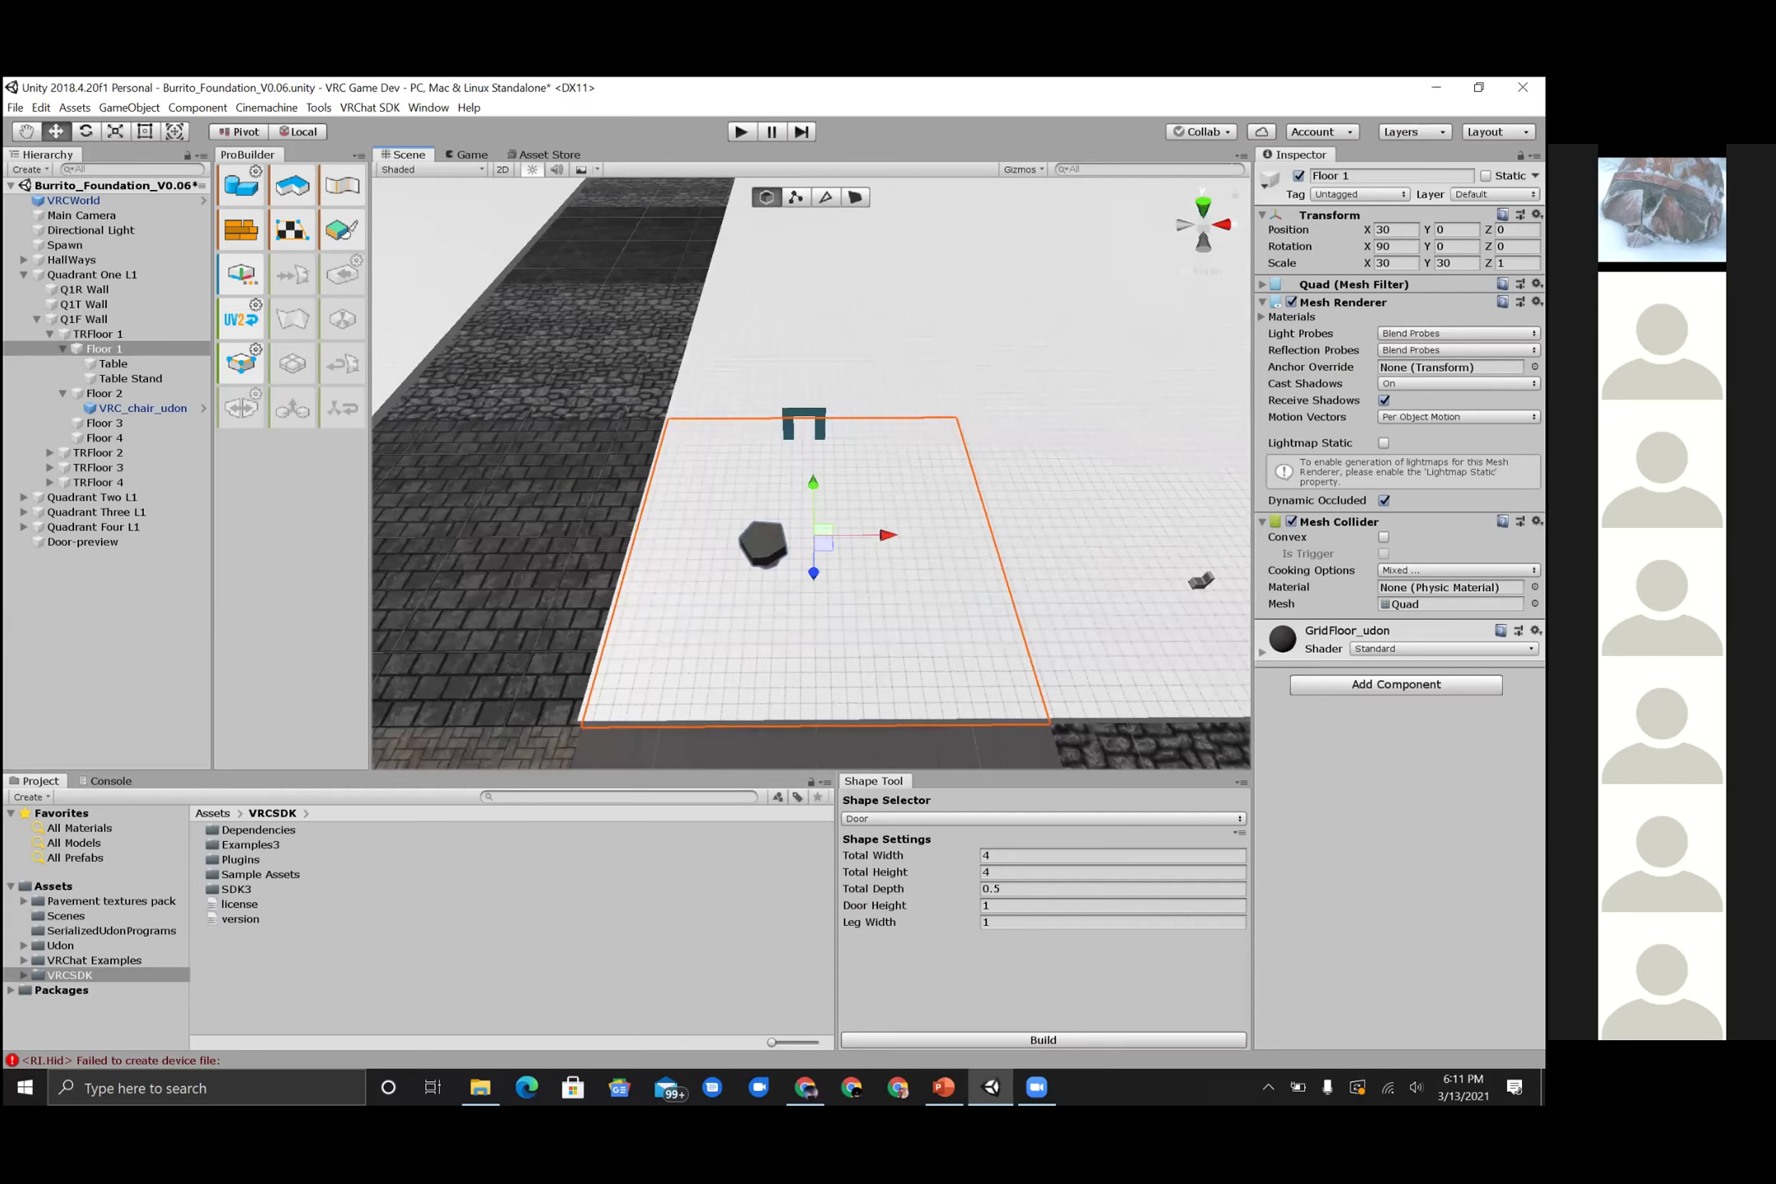
pyautogui.click(803, 424)
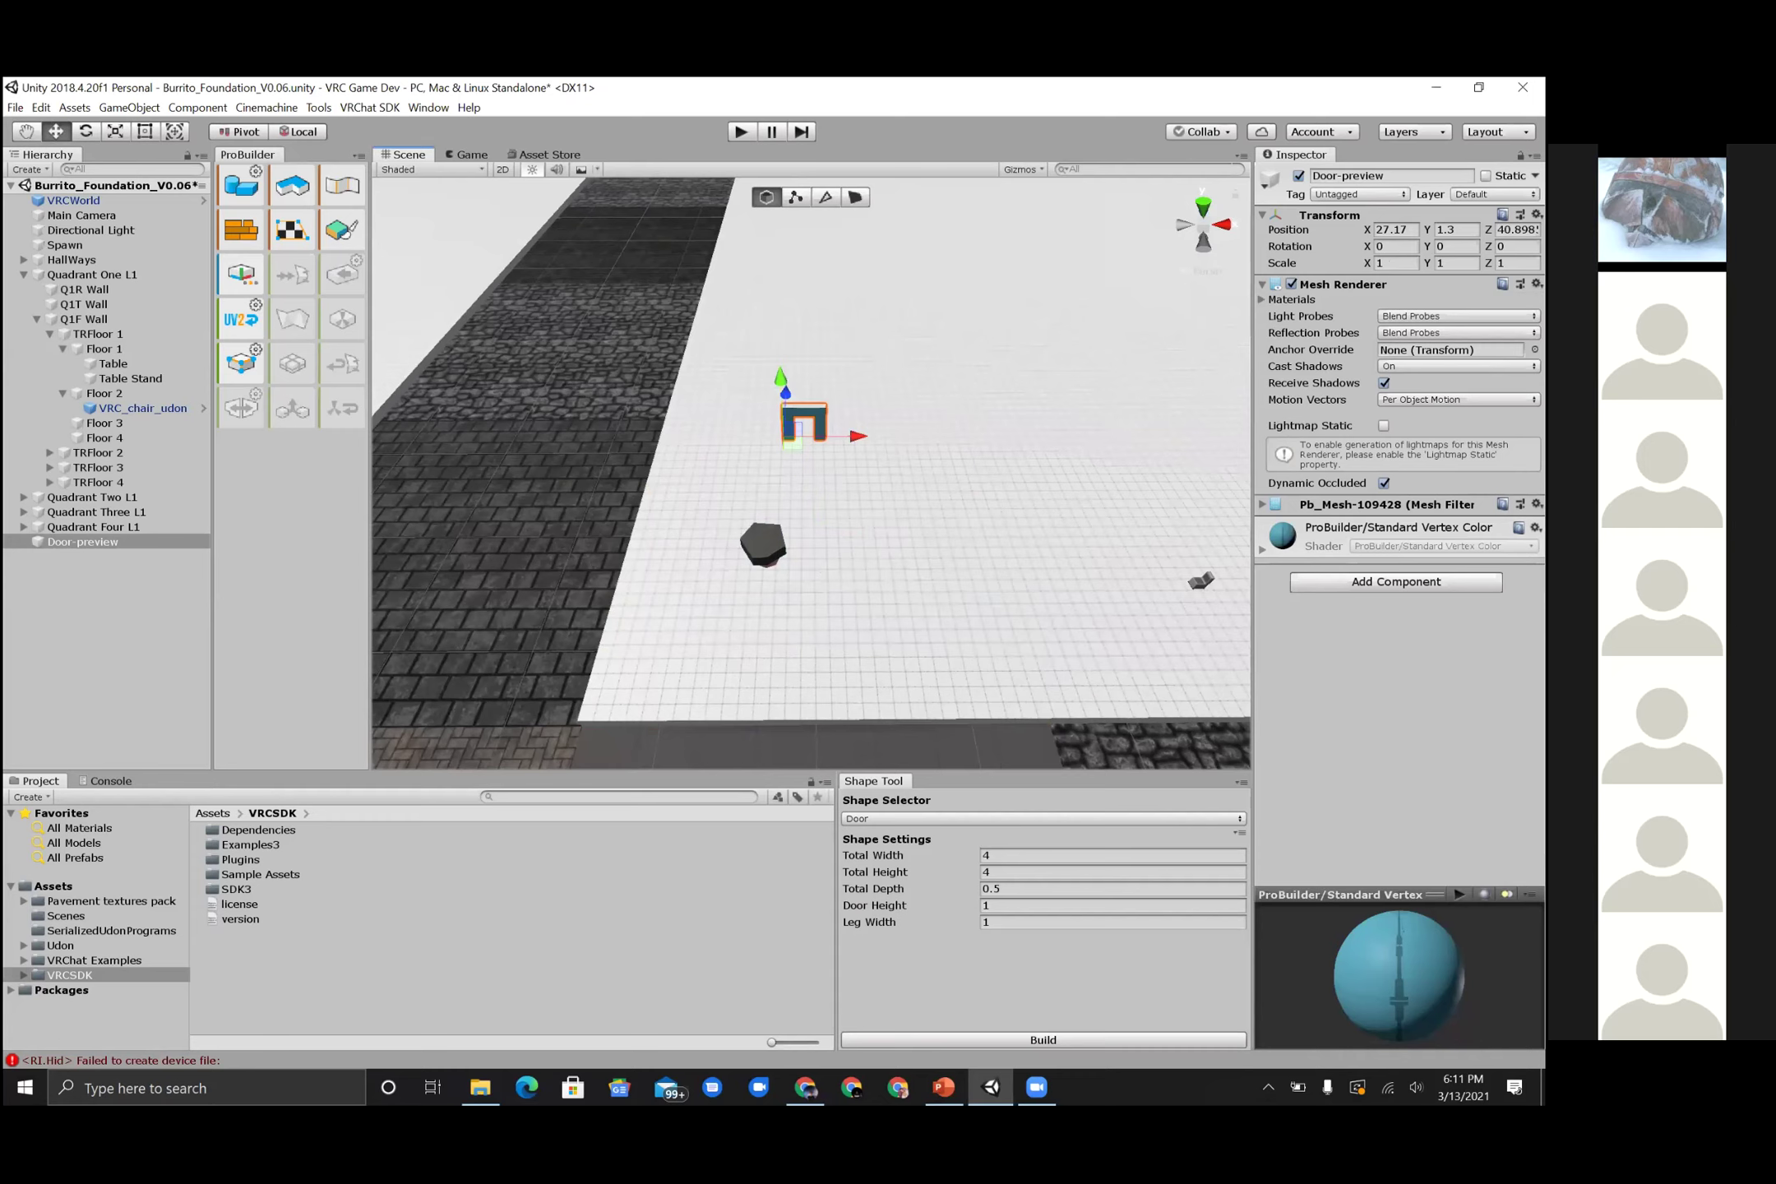
pyautogui.press('f')
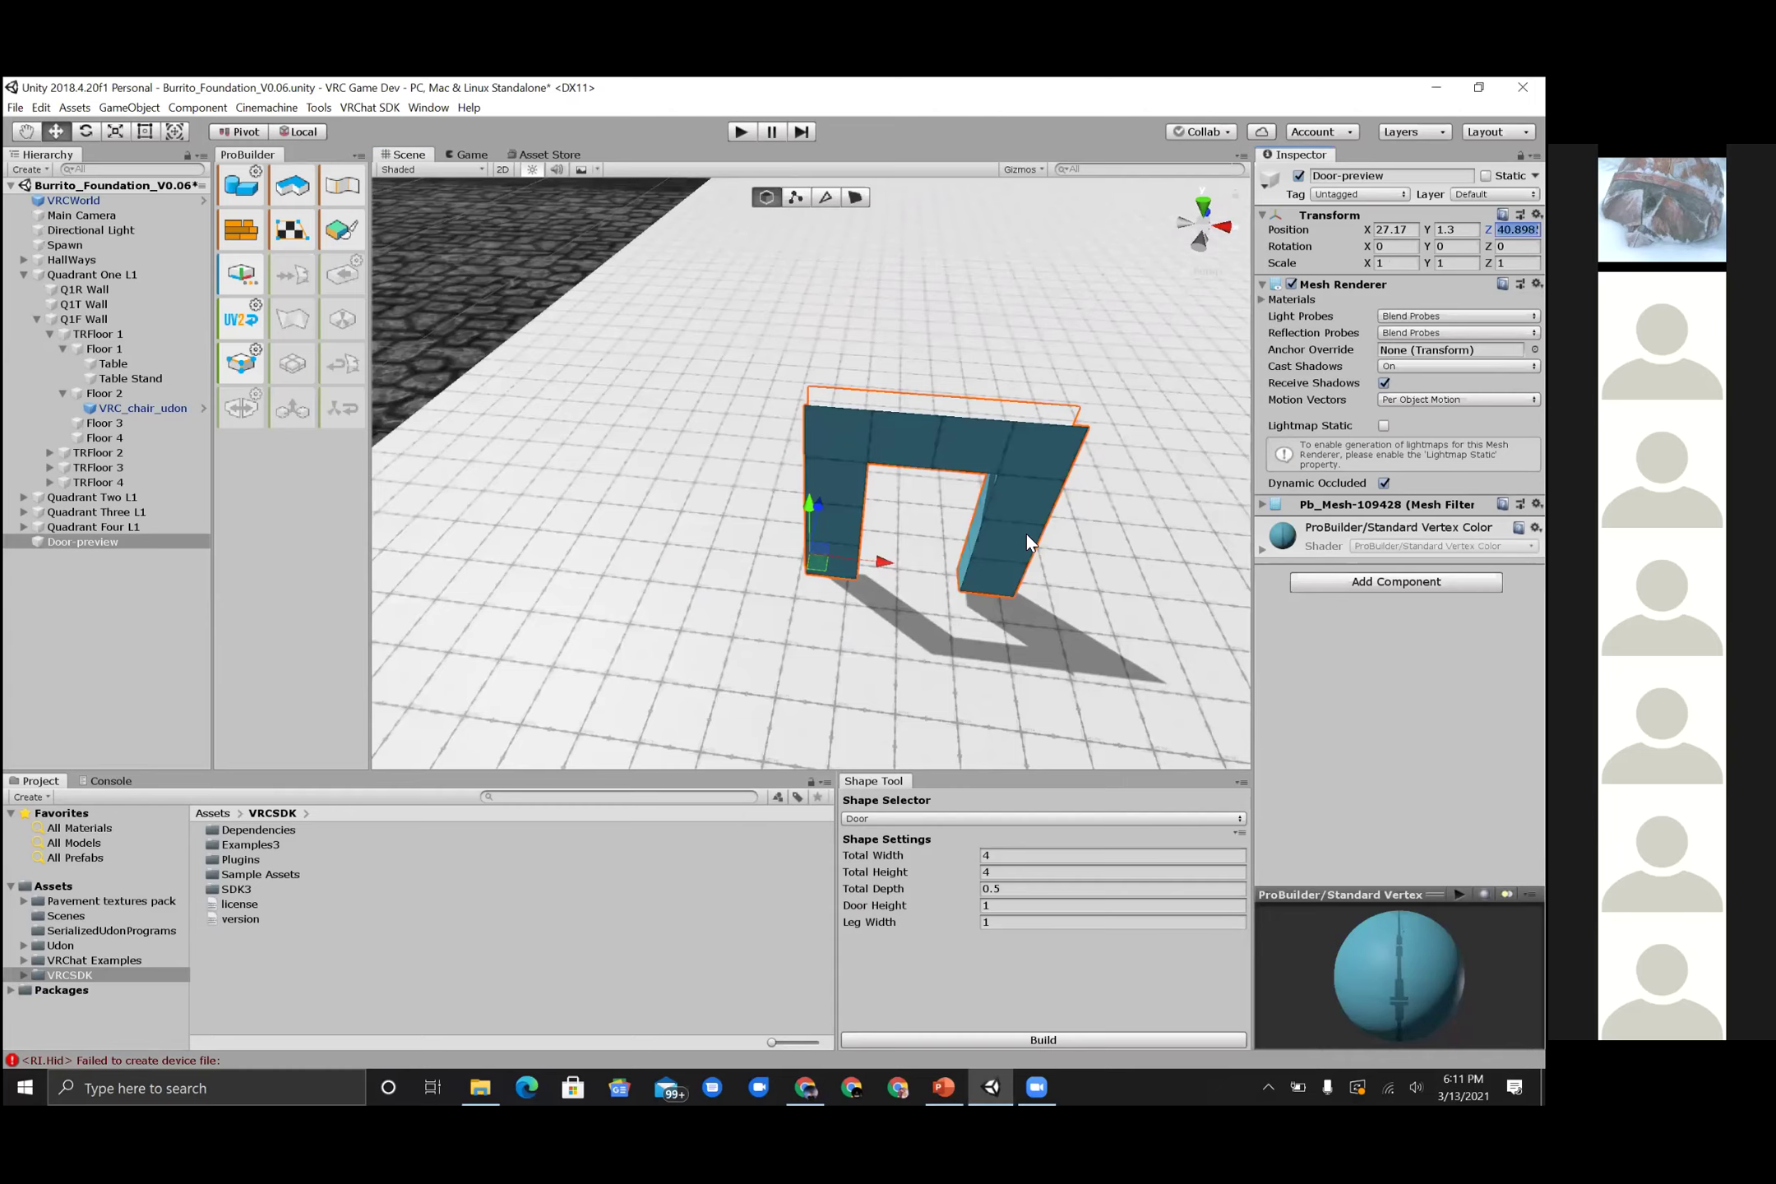
pyautogui.hotkey('shift', 'Tab')
pyautogui.hotkey('shift', 'Tab')
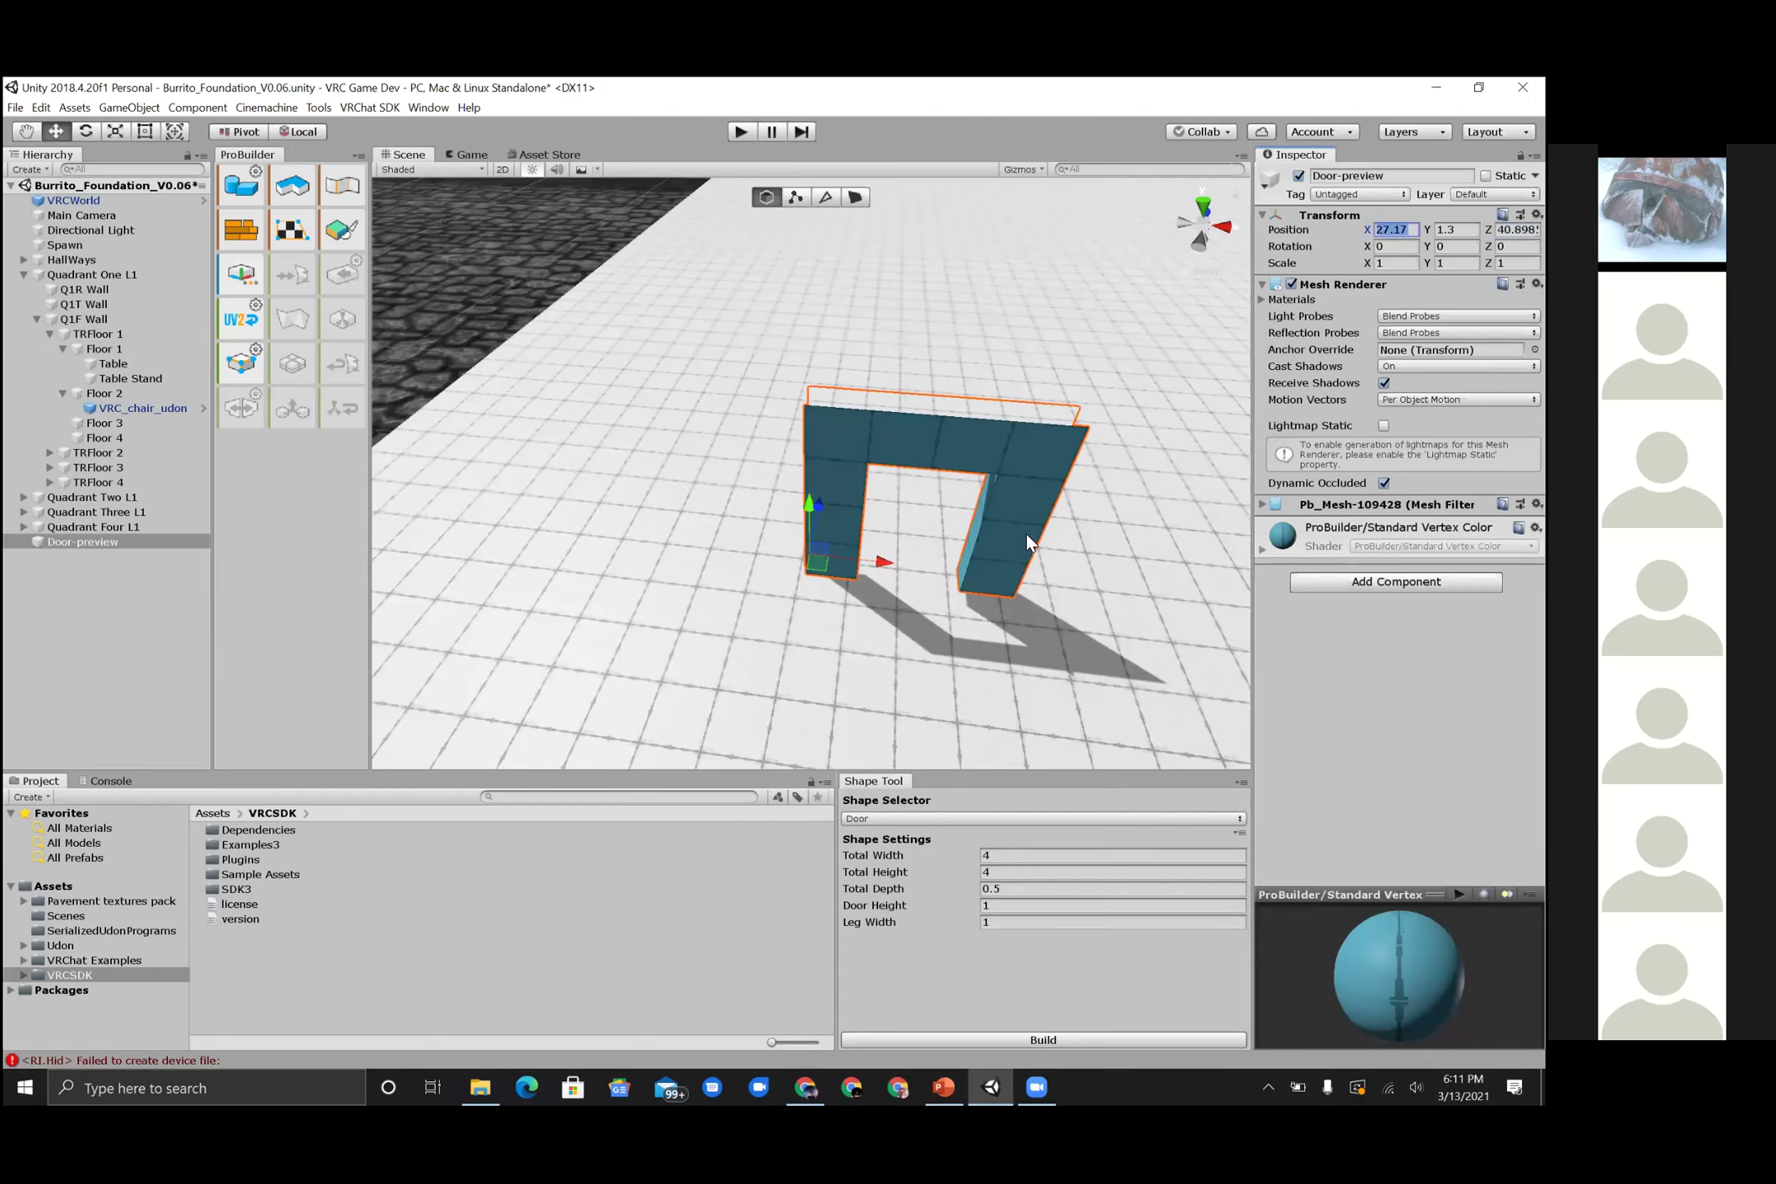
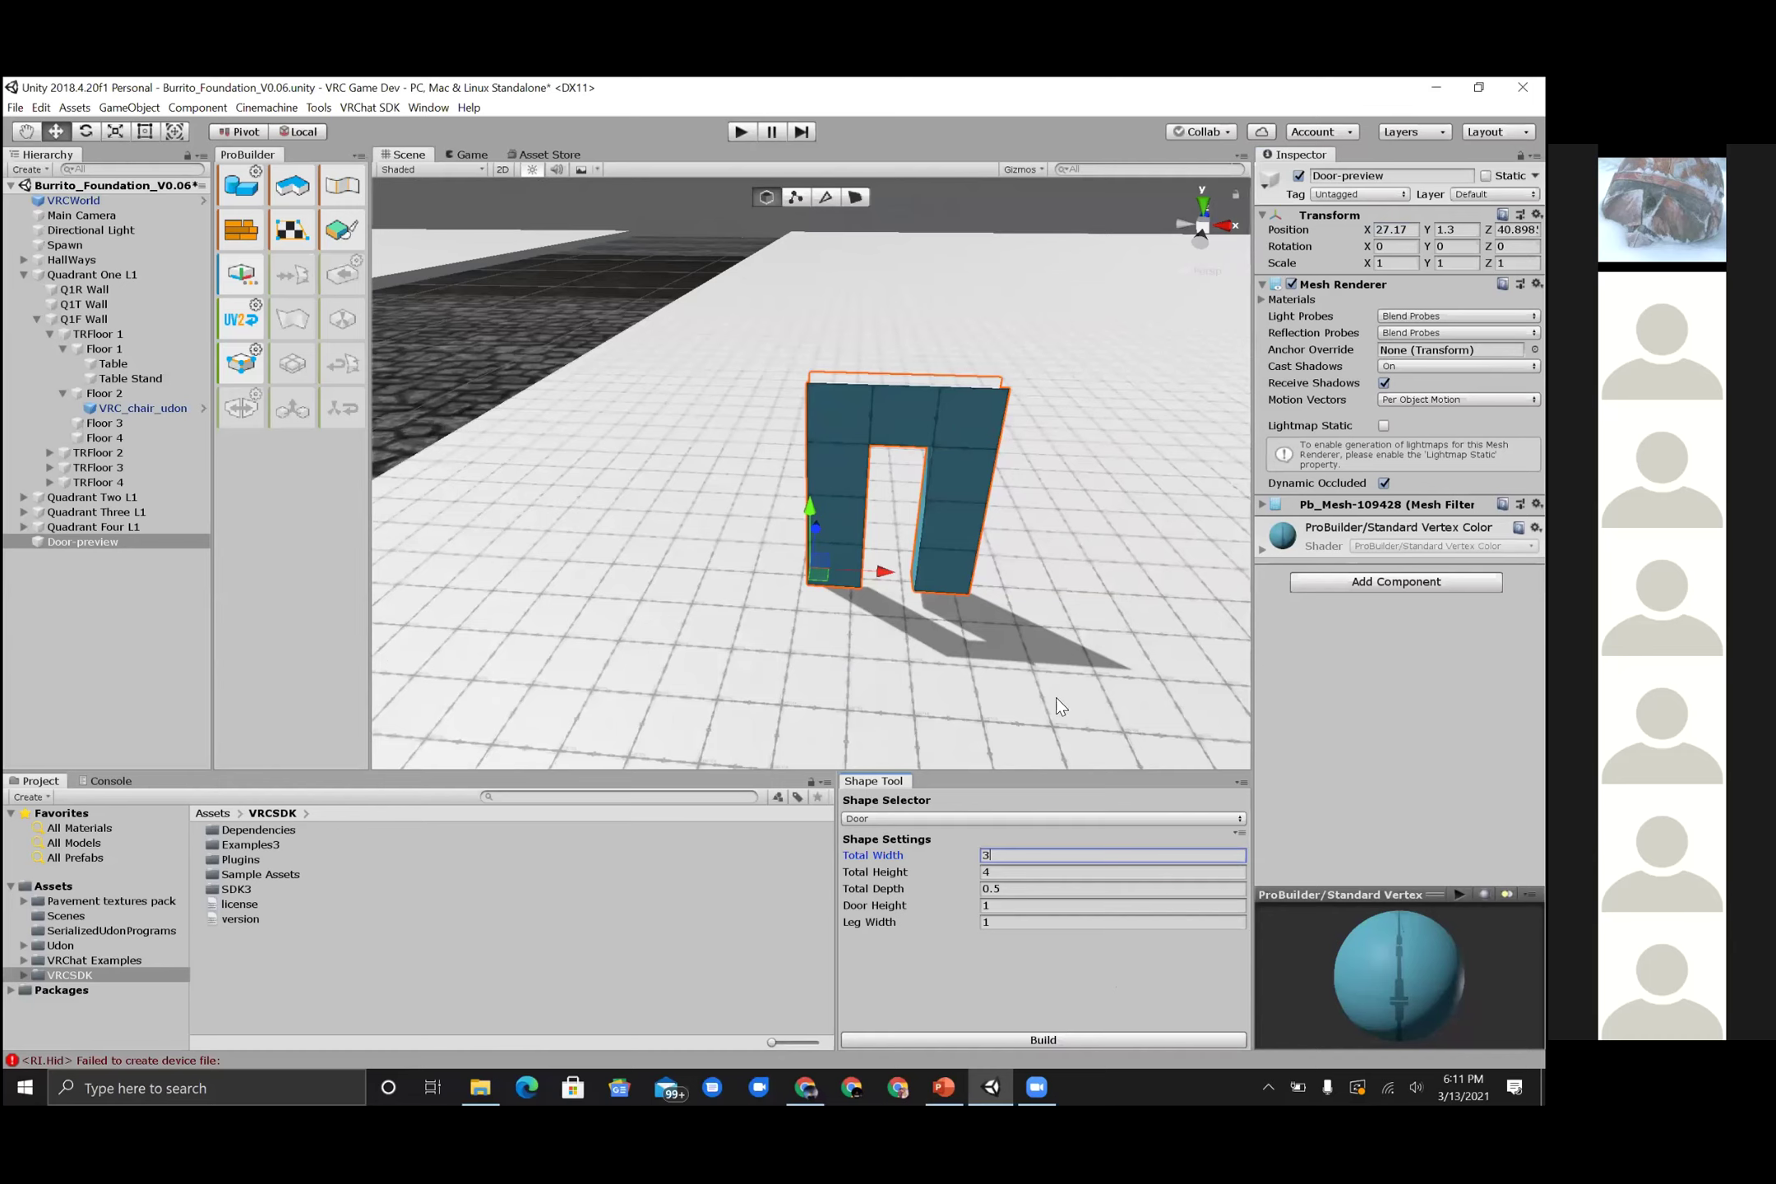
# - Set the door shape's total width to 6 and total depth to 2, and build it
pyautogui.press('BackSpace')
pyautogui.write('6')
pyautogui.press('Tab')
pyautogui.press('Tab')
pyautogui.write('1')
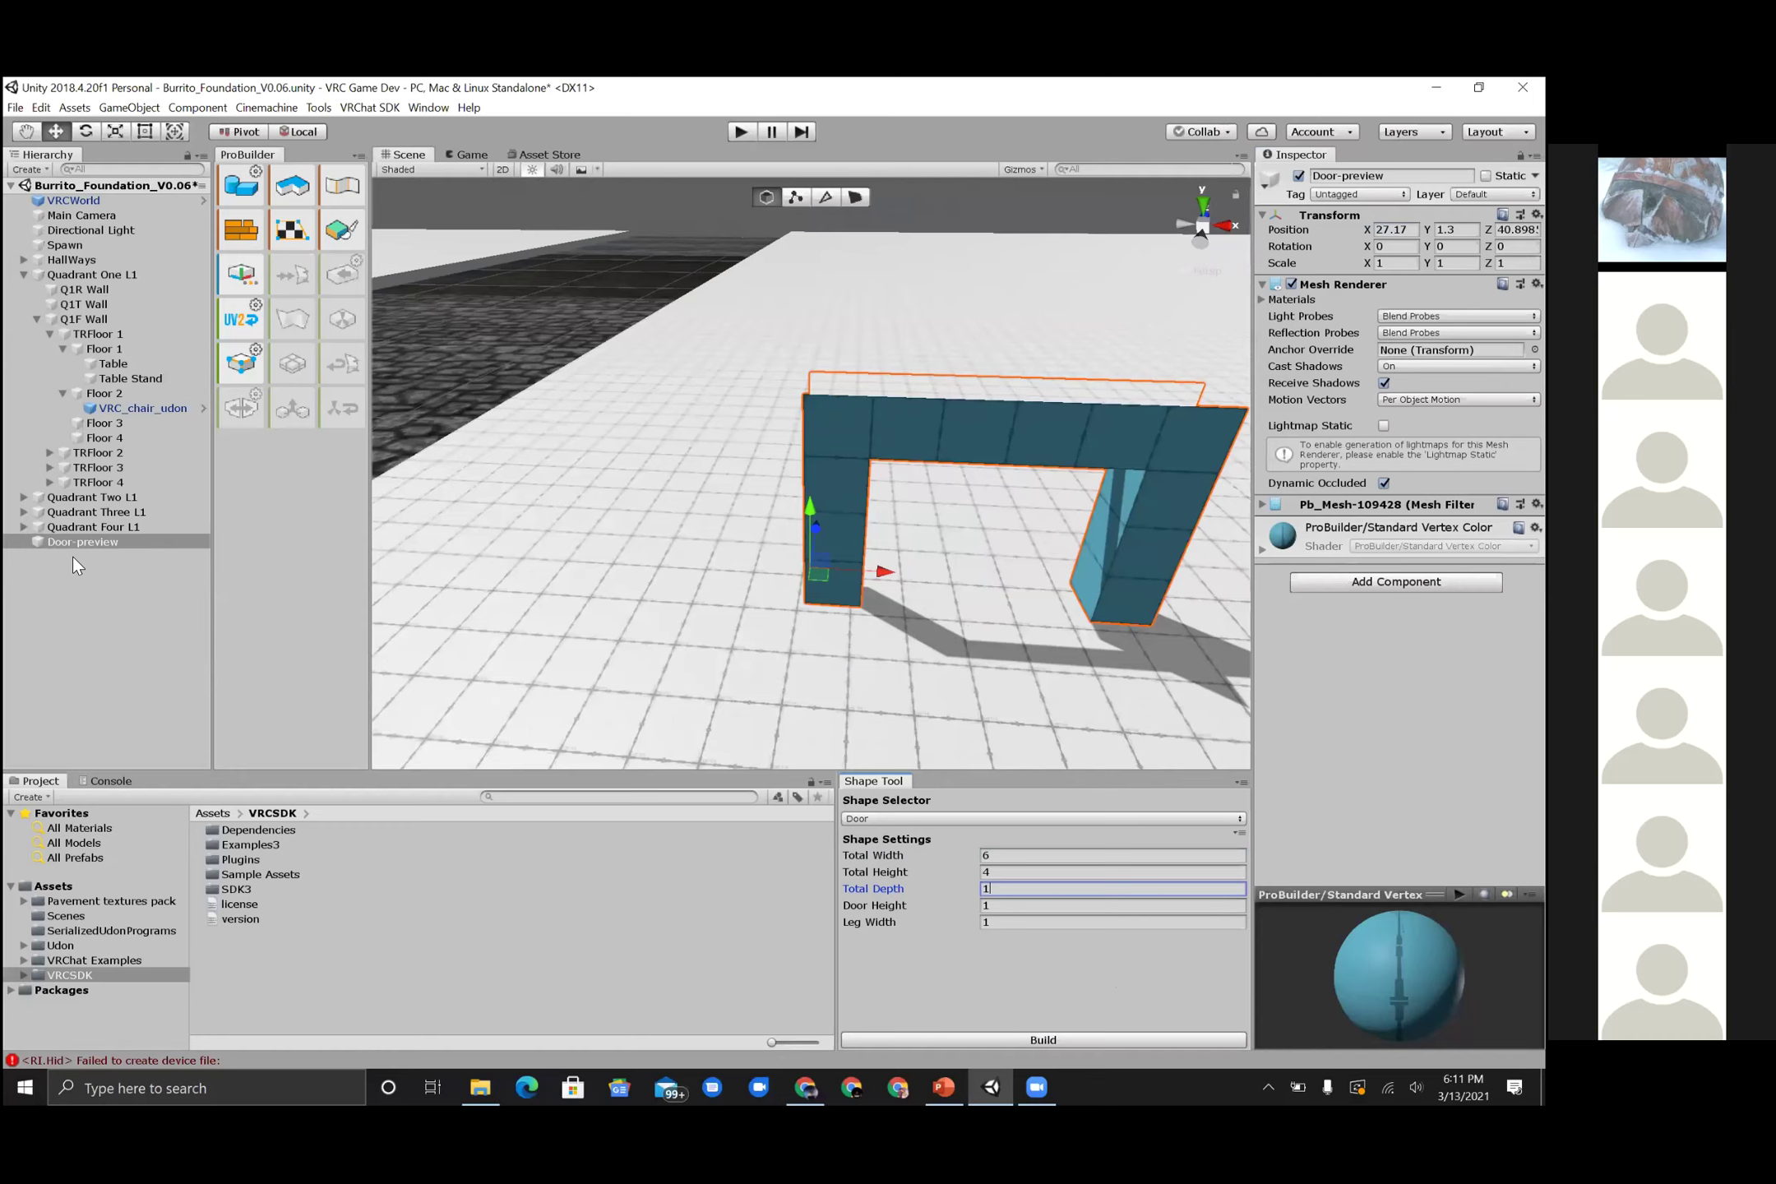
pyautogui.press('BackSpace')
pyautogui.write('2')
pyautogui.scroll(3, 535, 456)
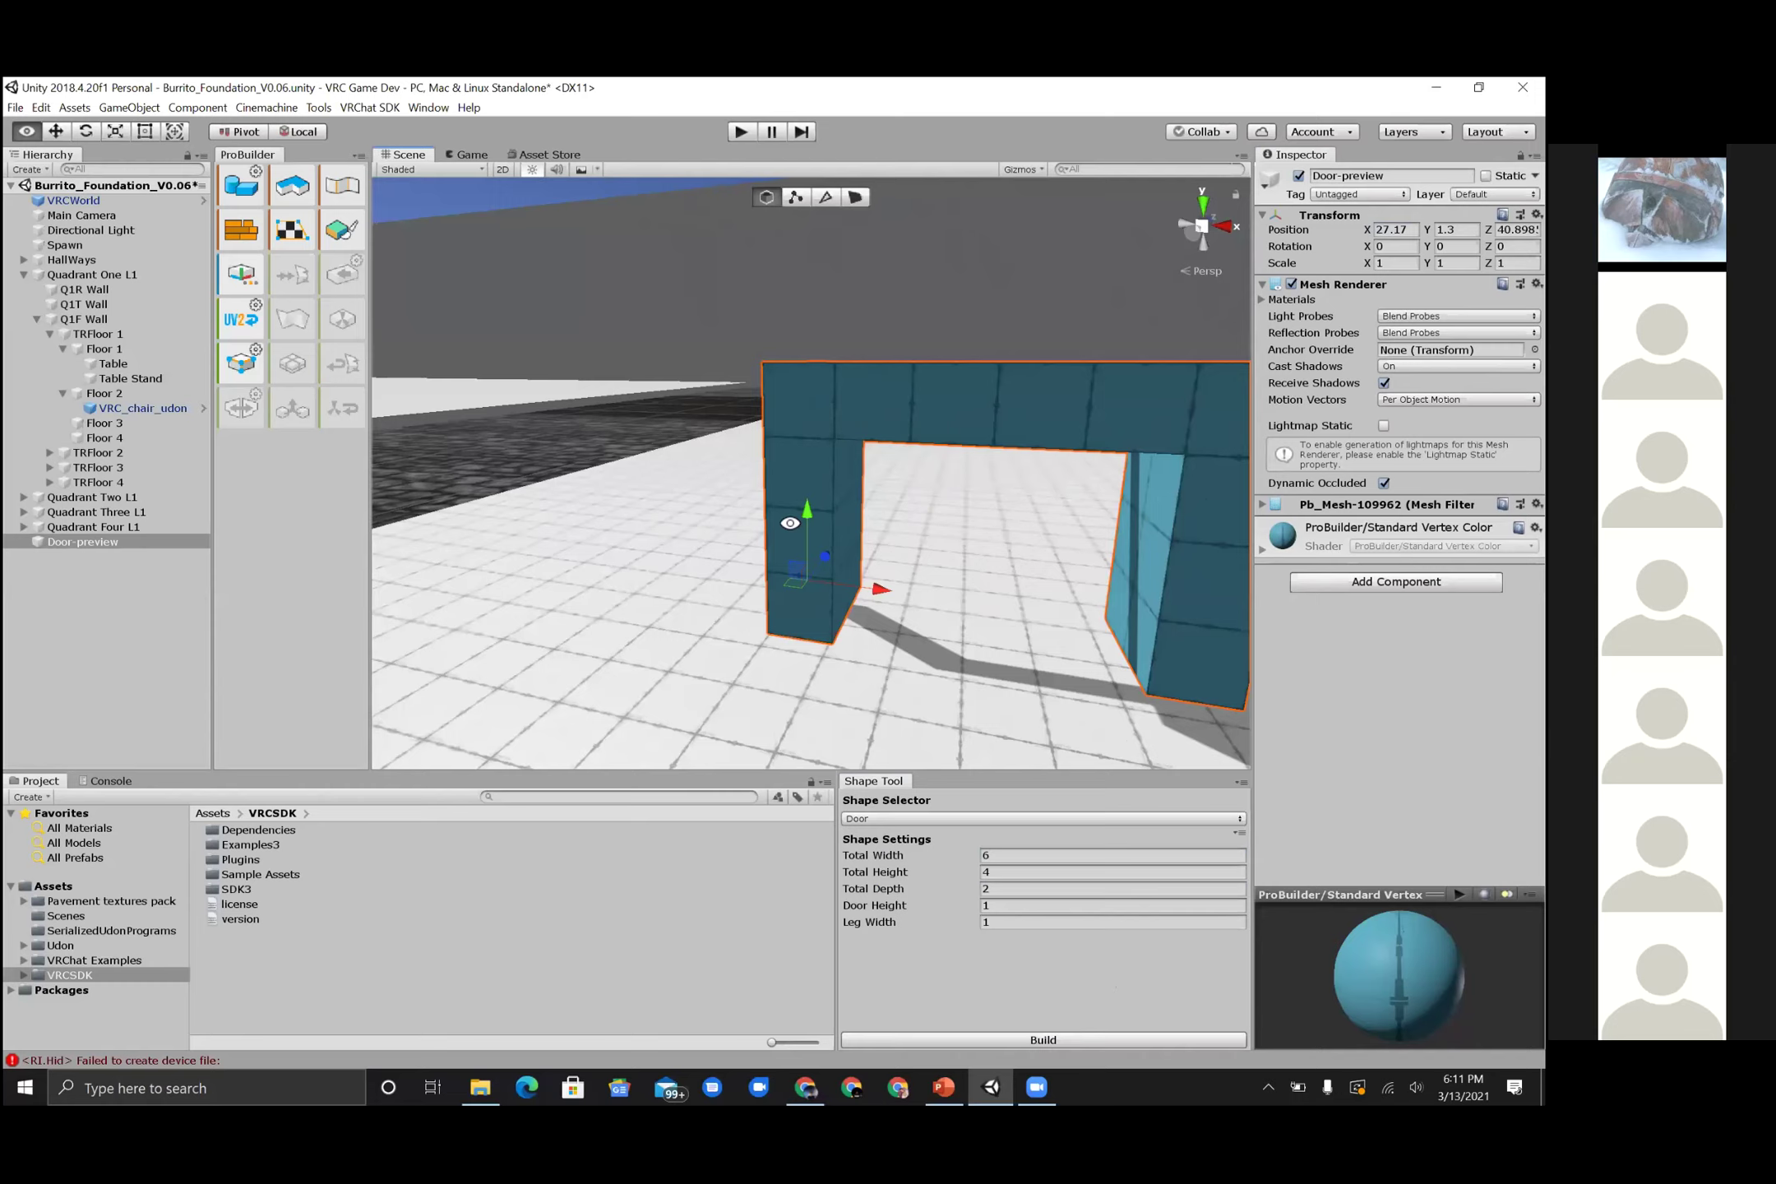
pyautogui.keyDown('alt'); pyautogui.moveTo(789, 523); pyautogui.dragTo(787, 523); pyautogui.keyUp('alt')
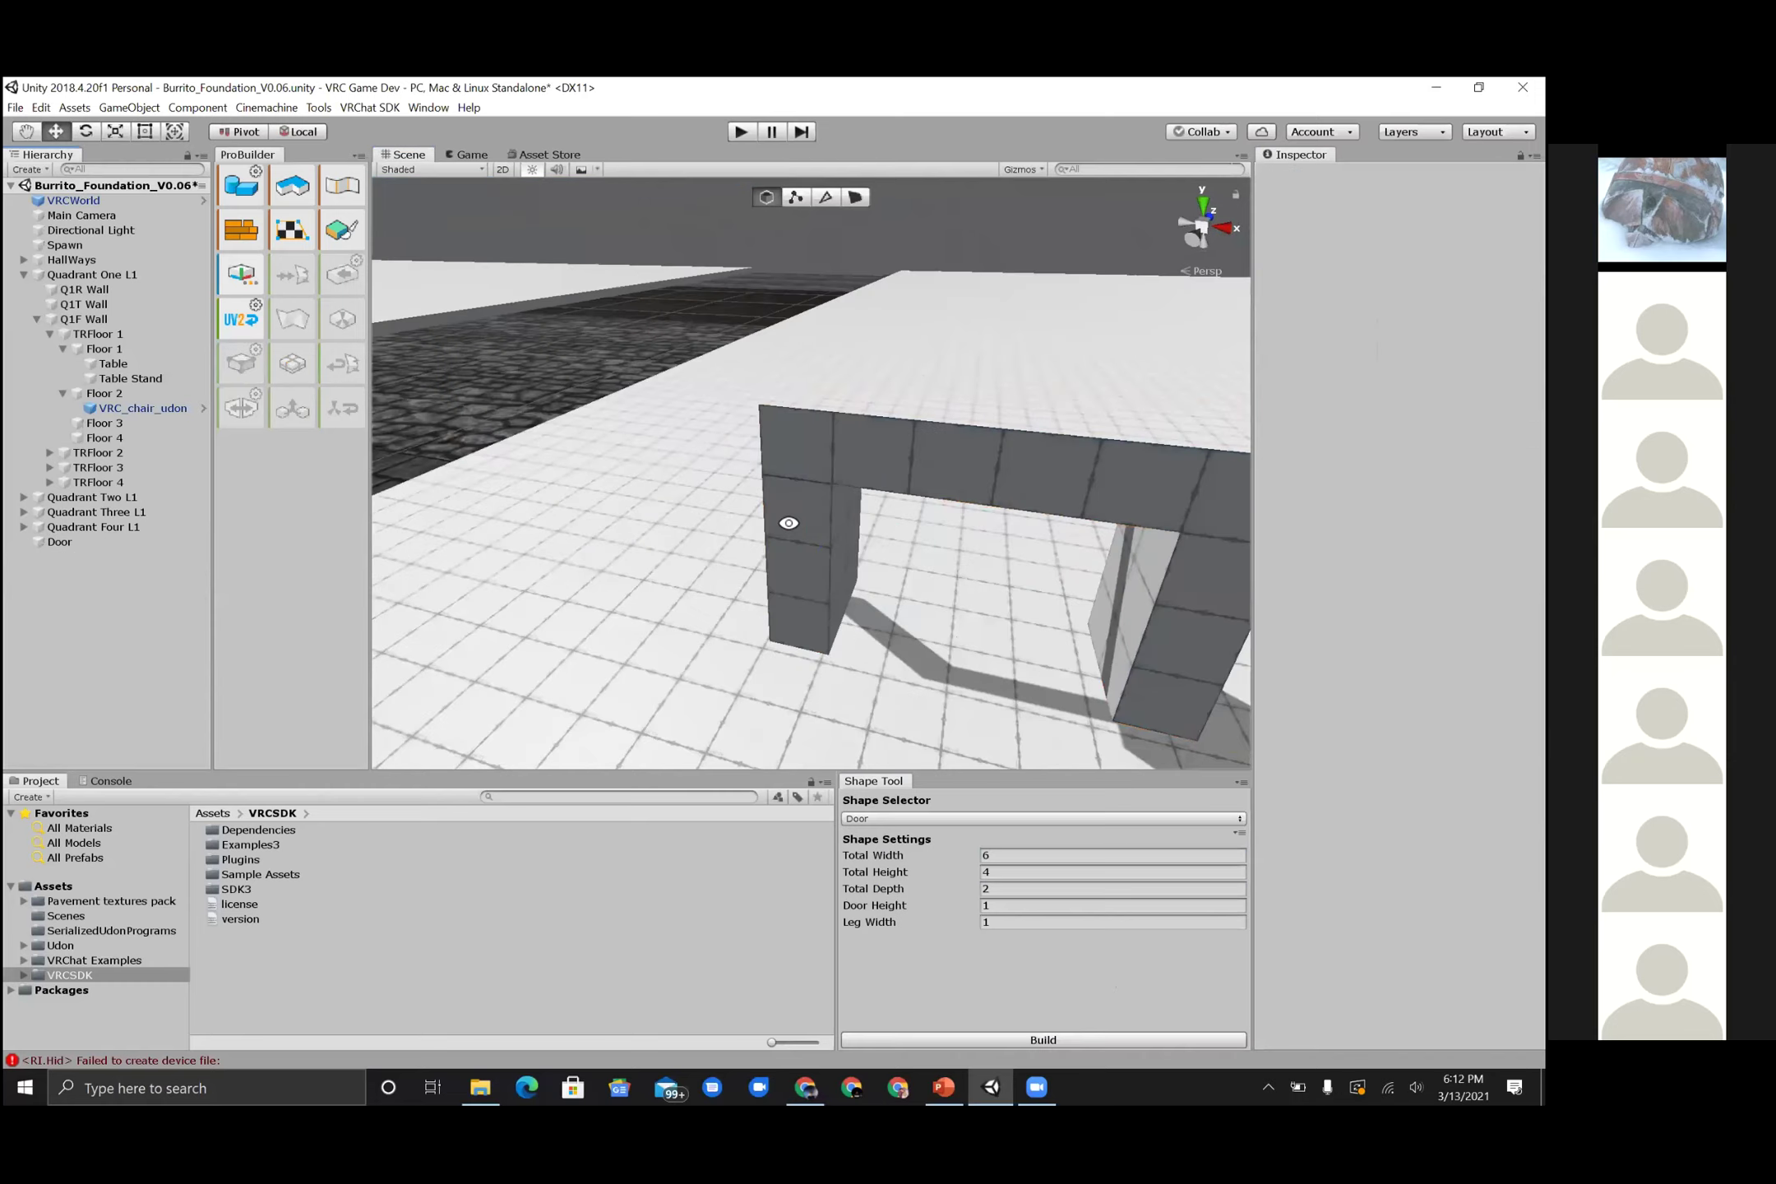
# - Set the handle orientation to Global and make the Door object a child of Floor 1 in the hierarchy
pyautogui.press('x')
pyautogui.keyDown('alt'); pyautogui.moveTo(314, 508); pyautogui.dragTo(306, 510); pyautogui.keyUp('alt')
pyautogui.moveTo(64, 543); pyautogui.dragTo(267, 520)
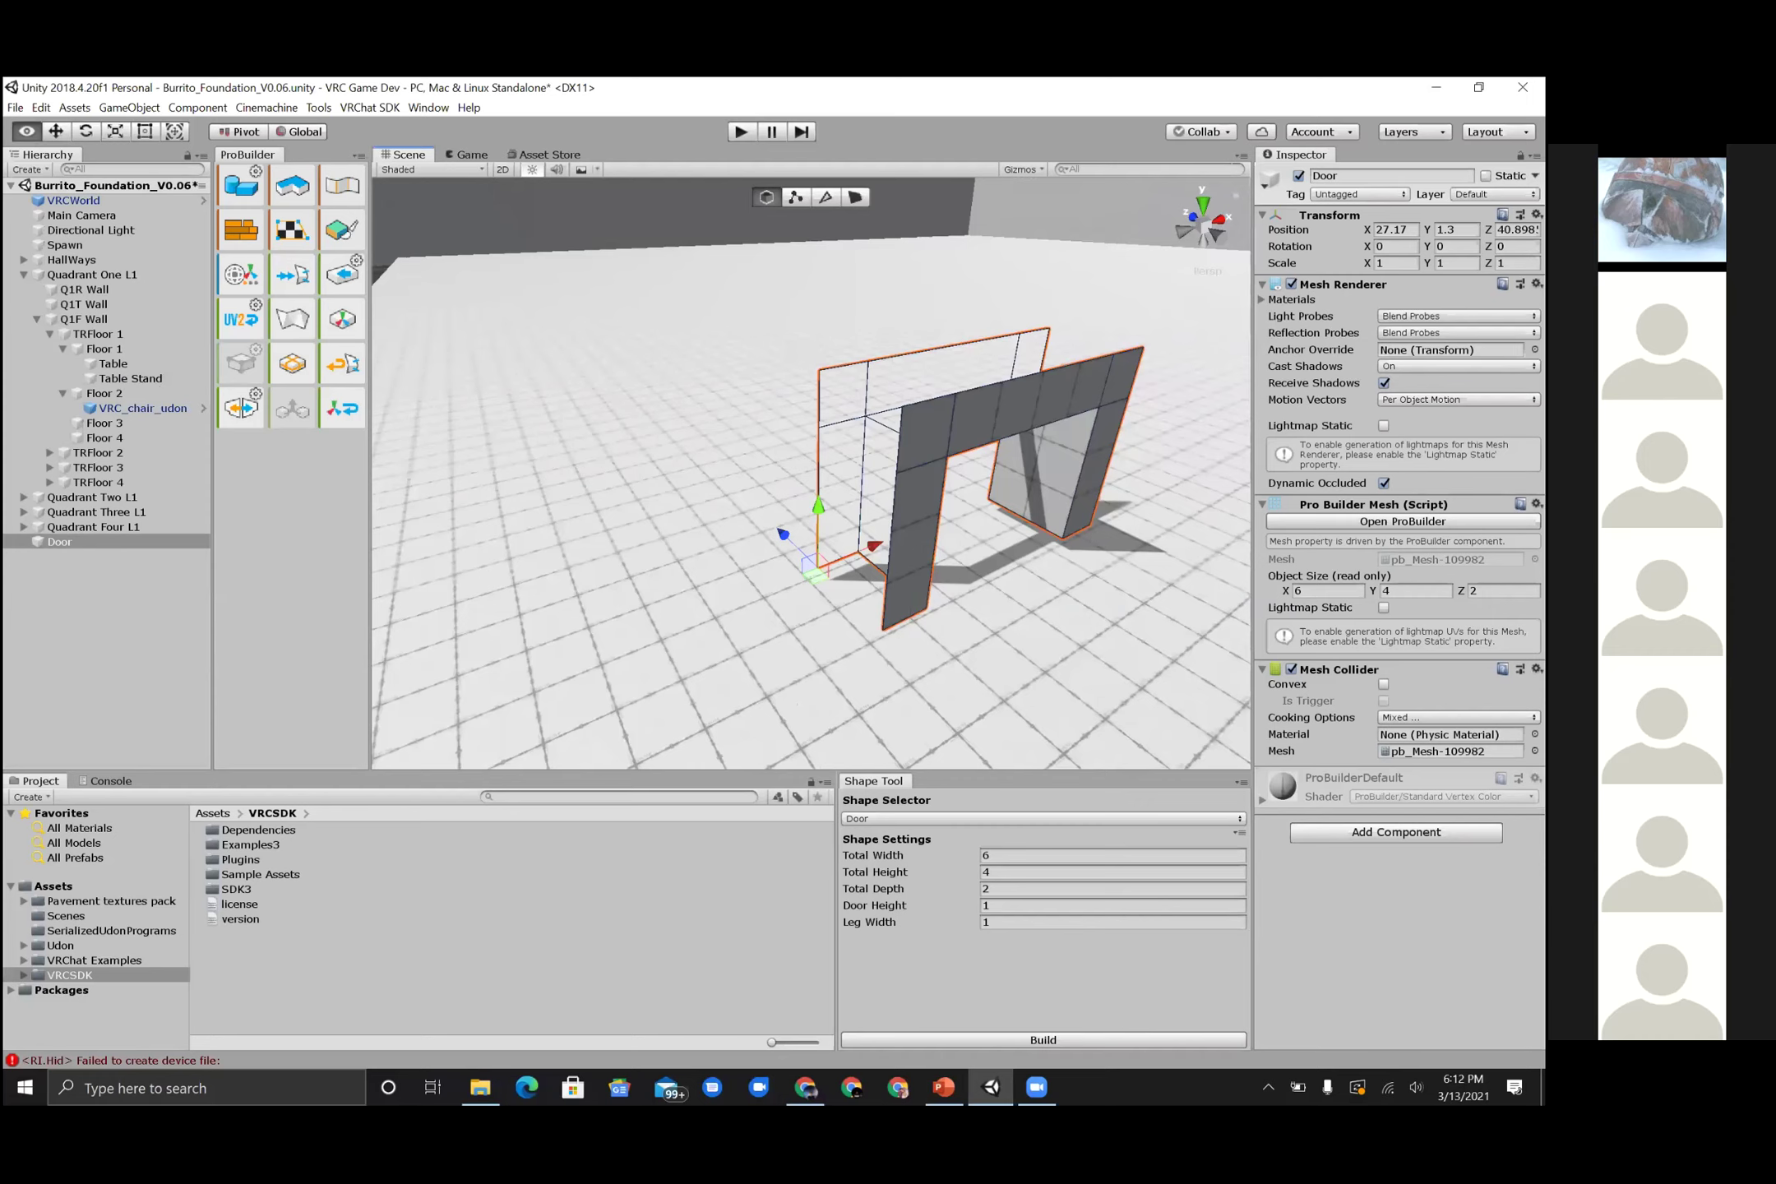
pyautogui.hotkey('ctrl', 'z')
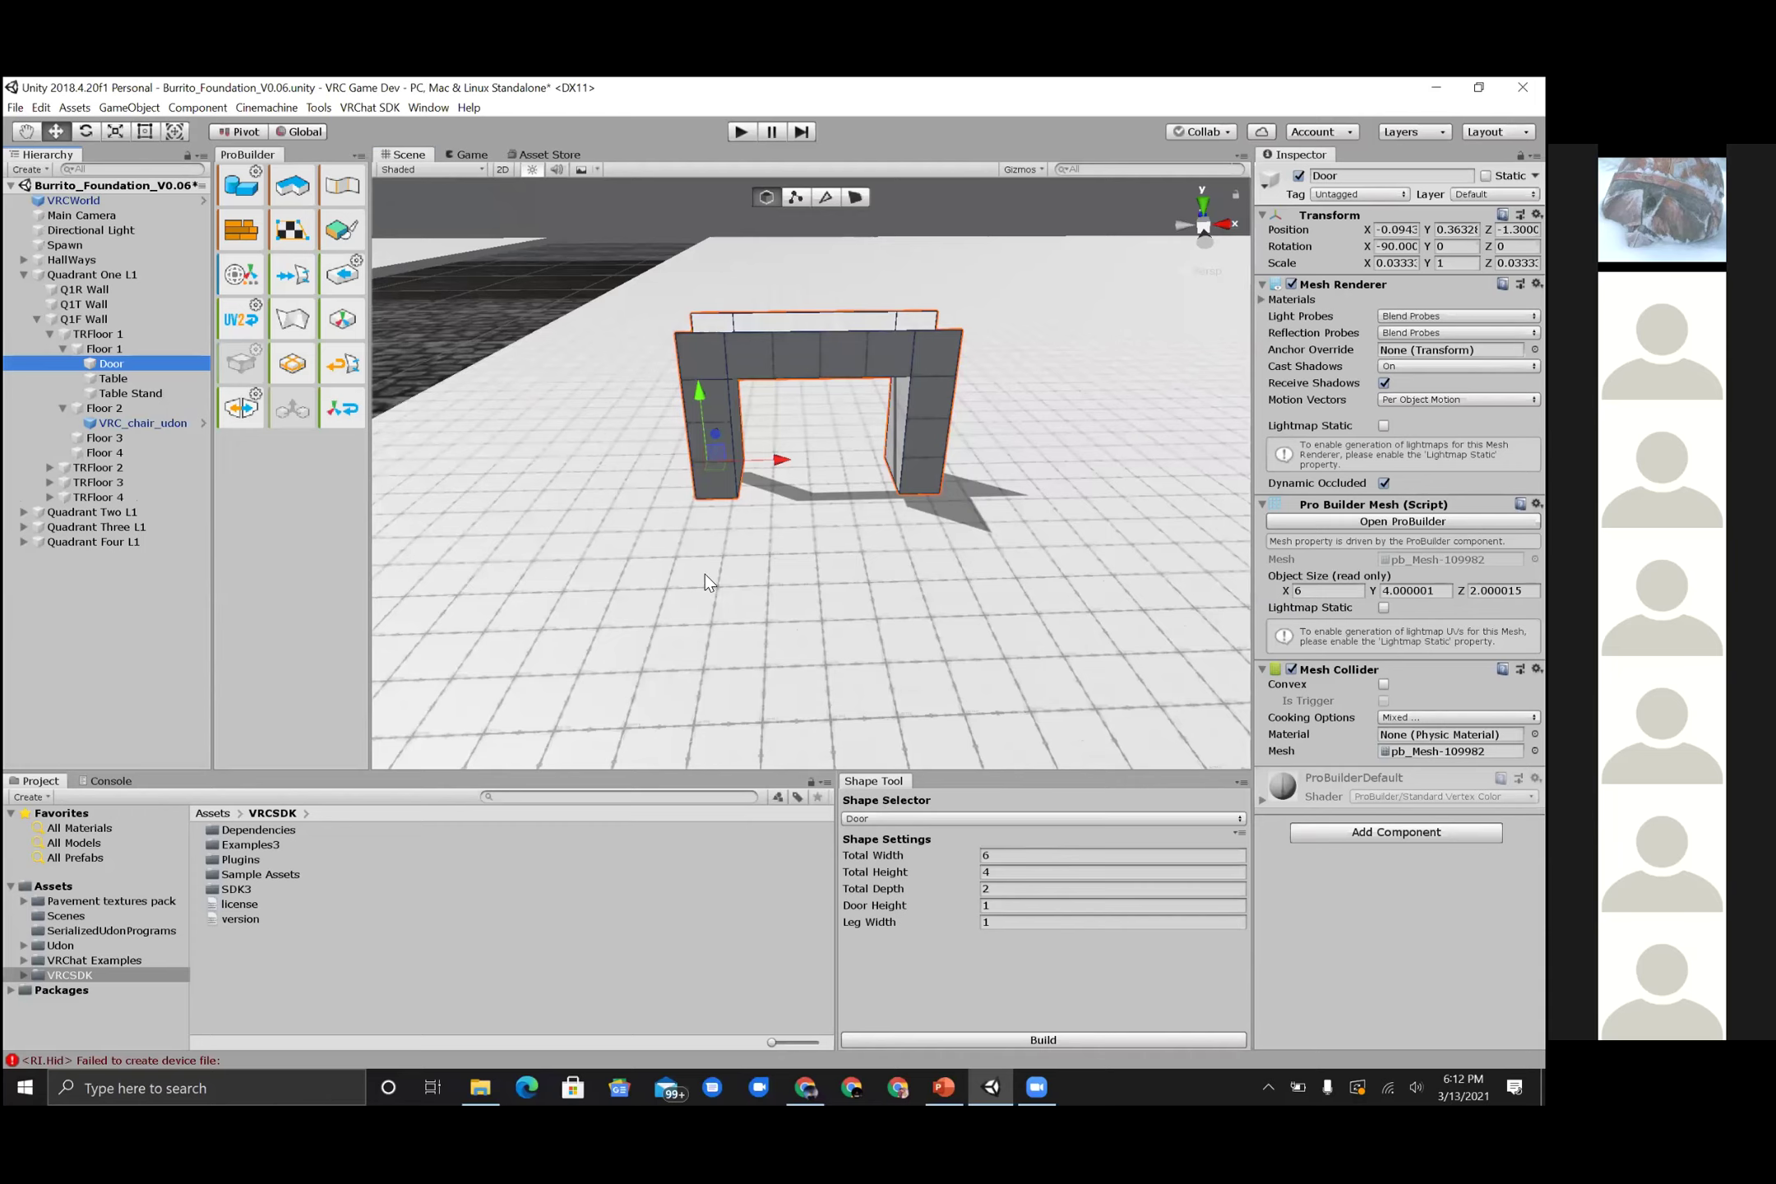
# - Draw a rectangular poly shape about 3.1 by 2 units in front of the door and extrude it about 1.58
pyautogui.moveTo(705, 574); pyautogui.dragTo(705, 575, button='right')
pyautogui.press('s')
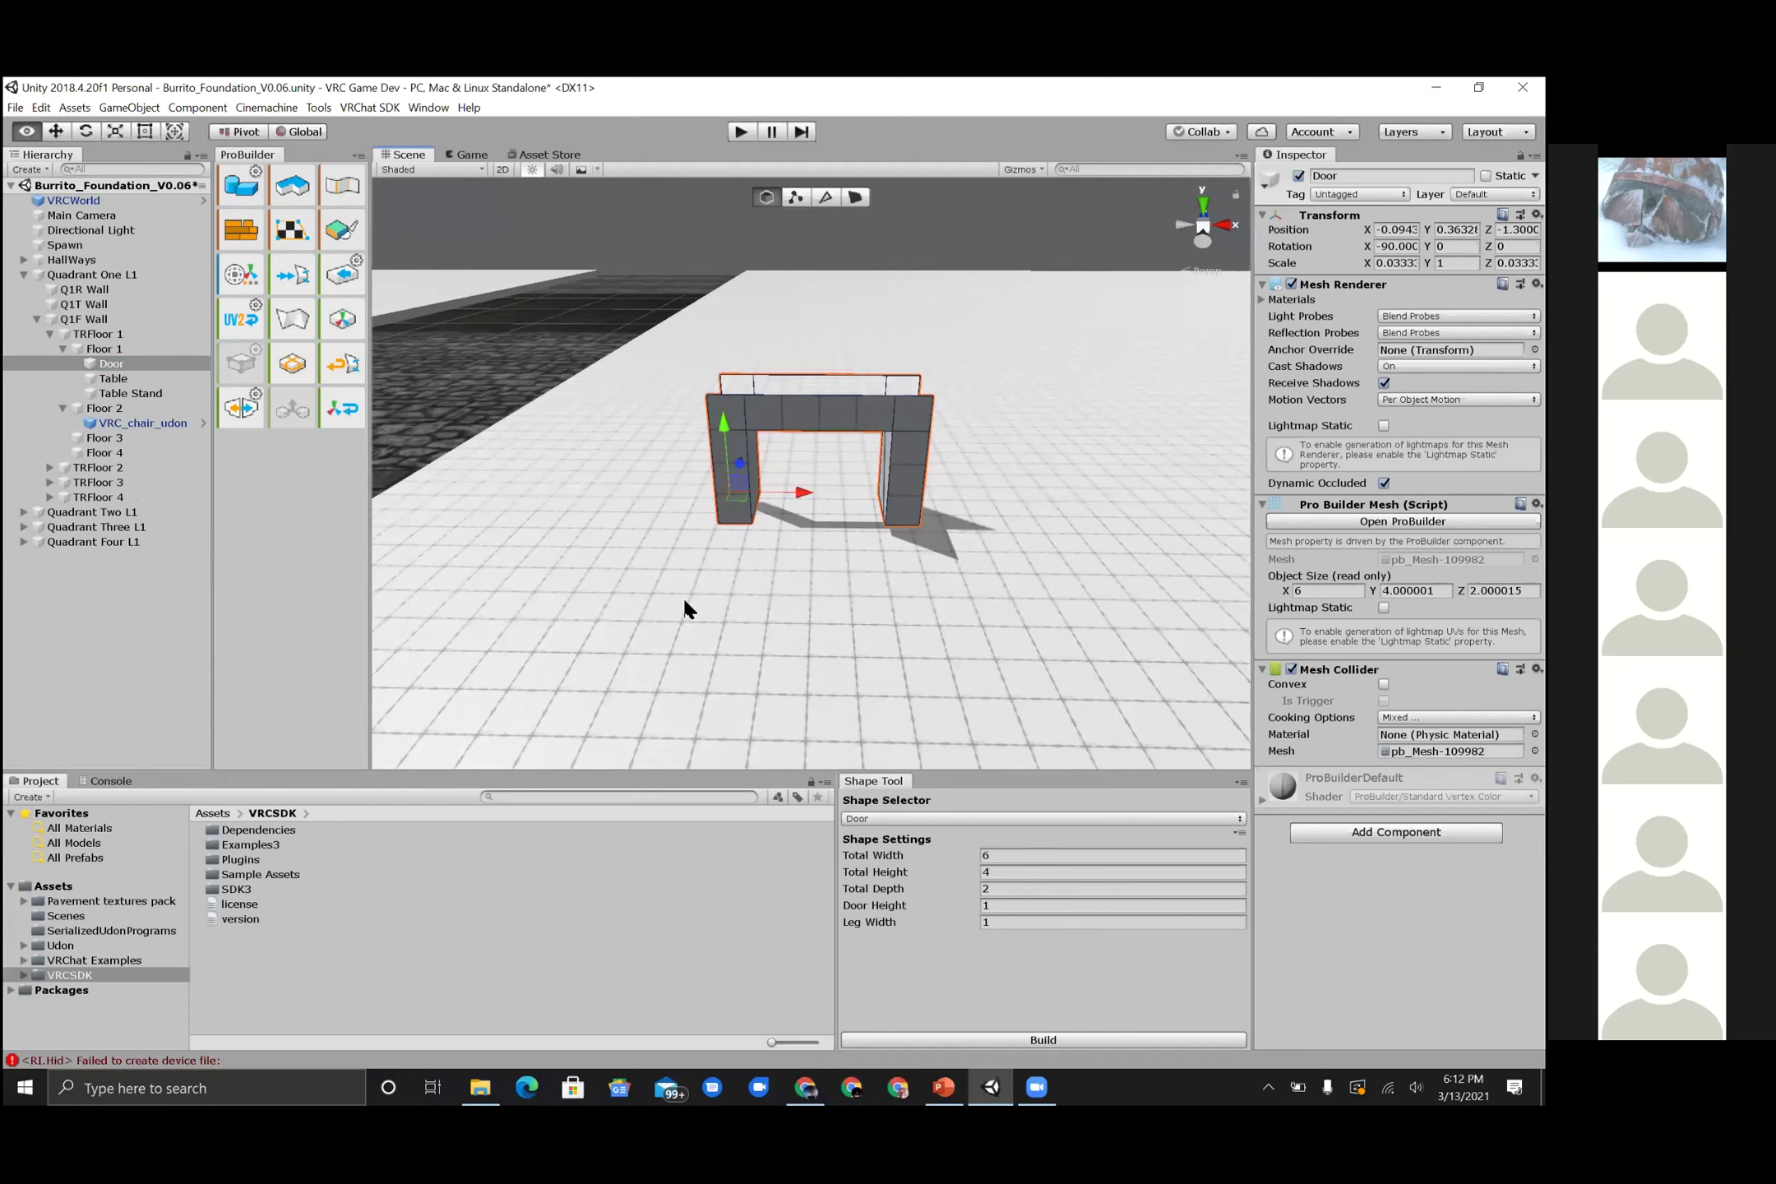
pyautogui.moveTo(698, 598); pyautogui.dragTo(856, 568, button='right')
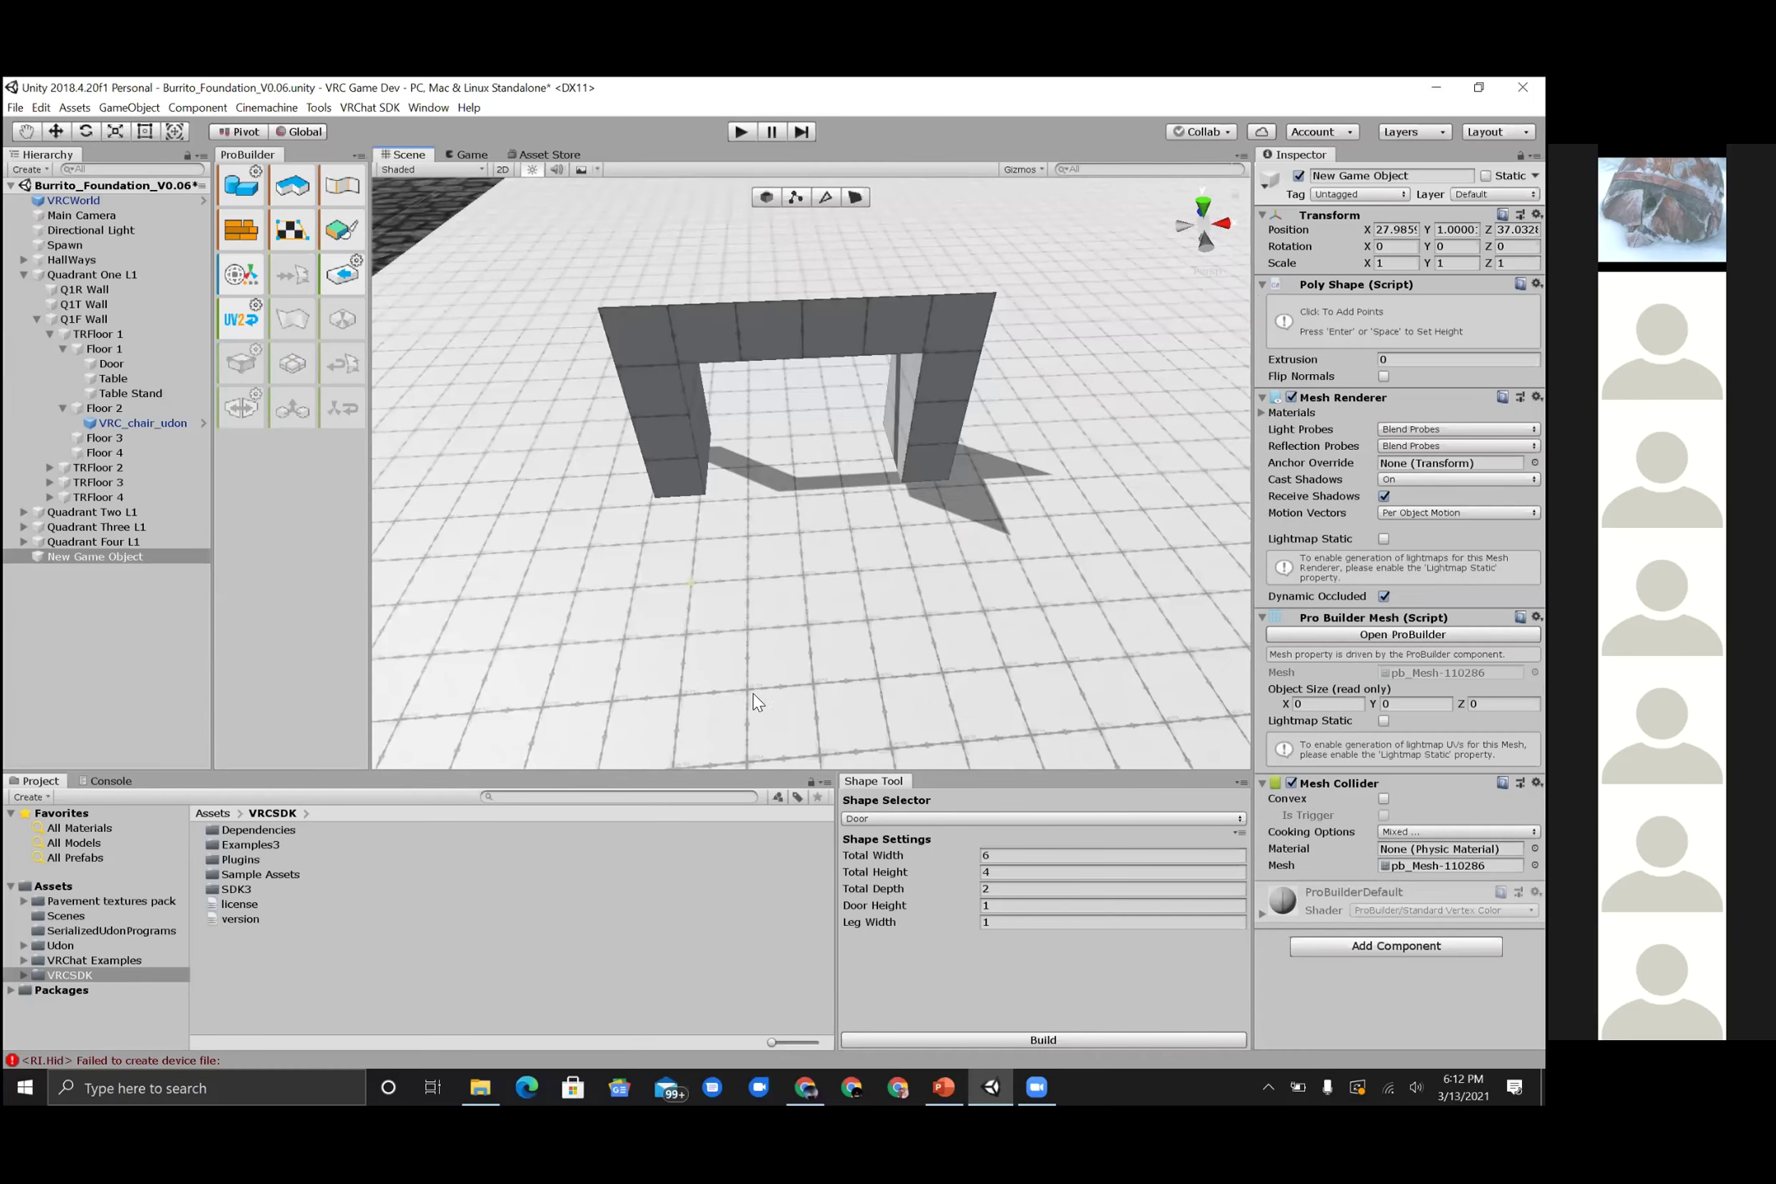
pyautogui.click(693, 581)
pyautogui.click(857, 569)
pyautogui.click(879, 673)
pyautogui.press('Return')
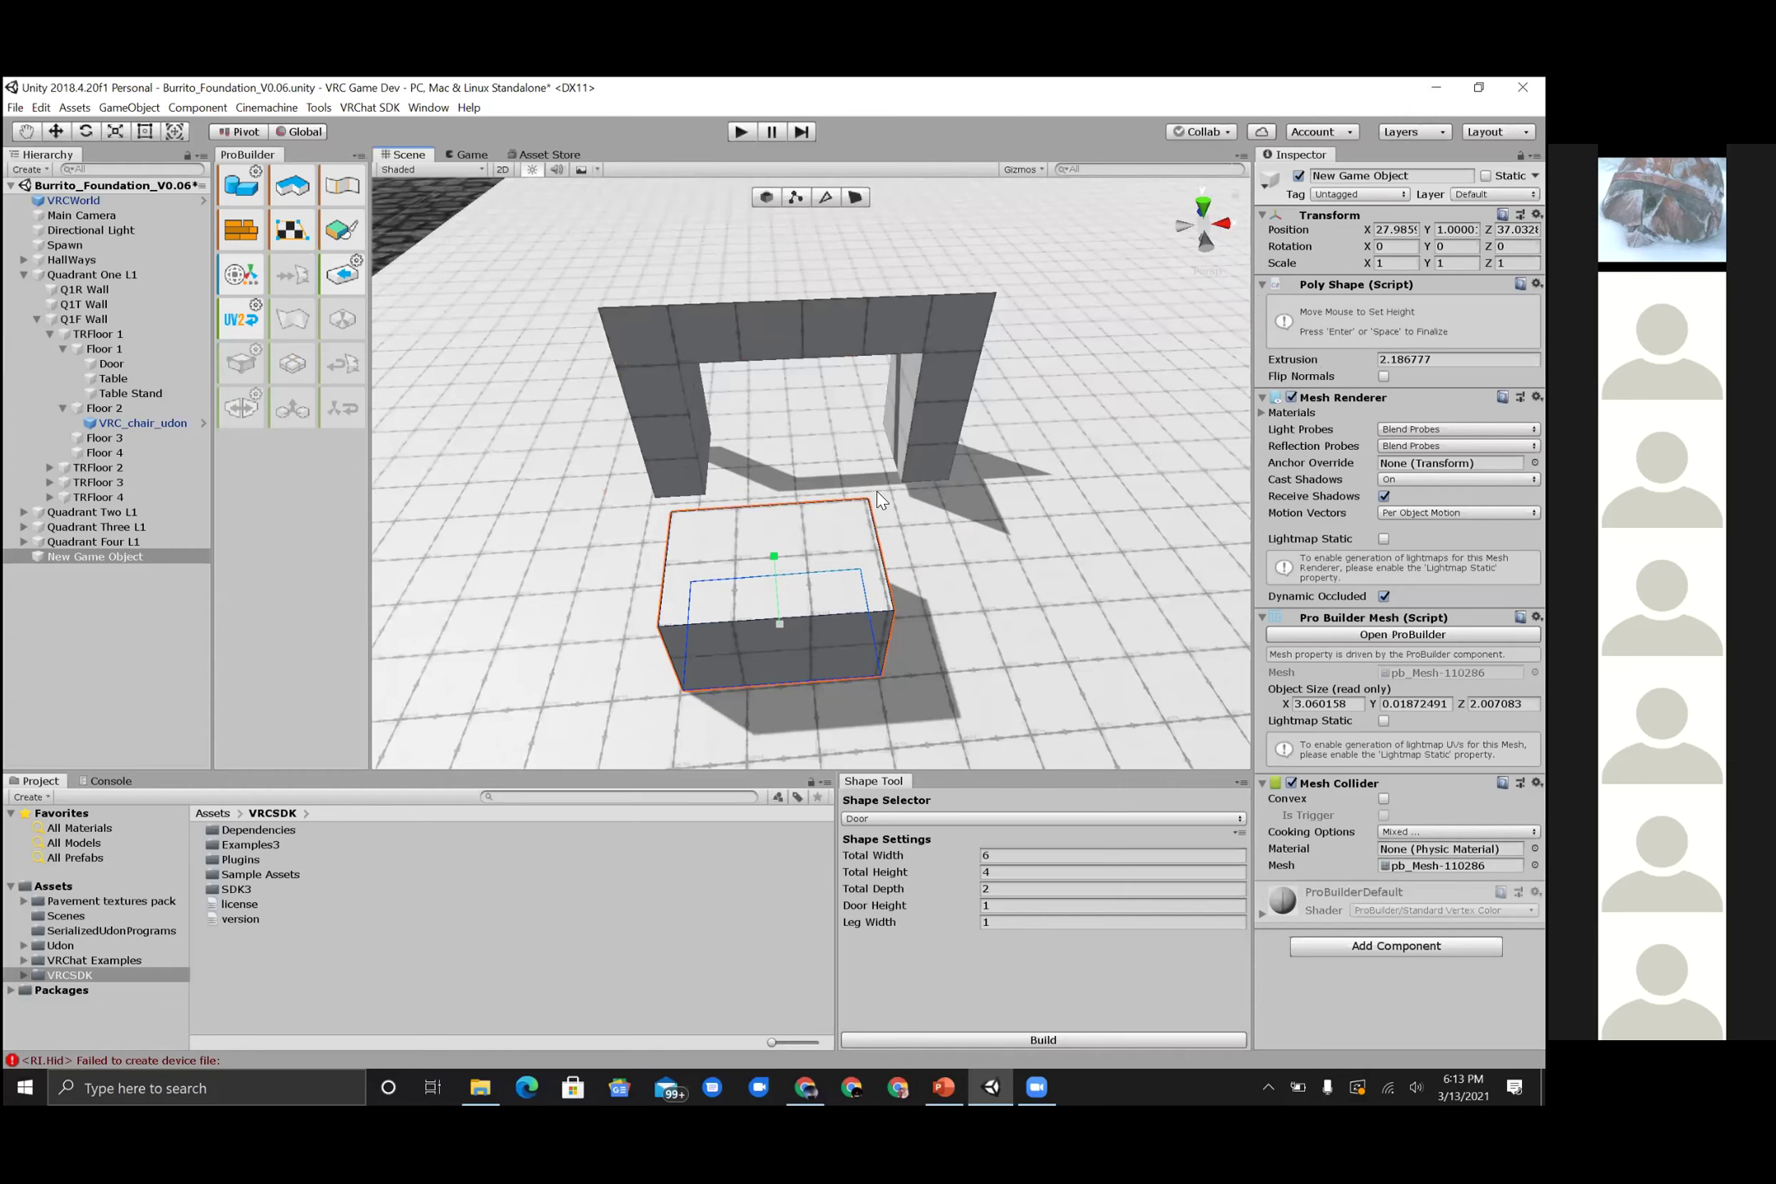
pyautogui.click(808, 628)
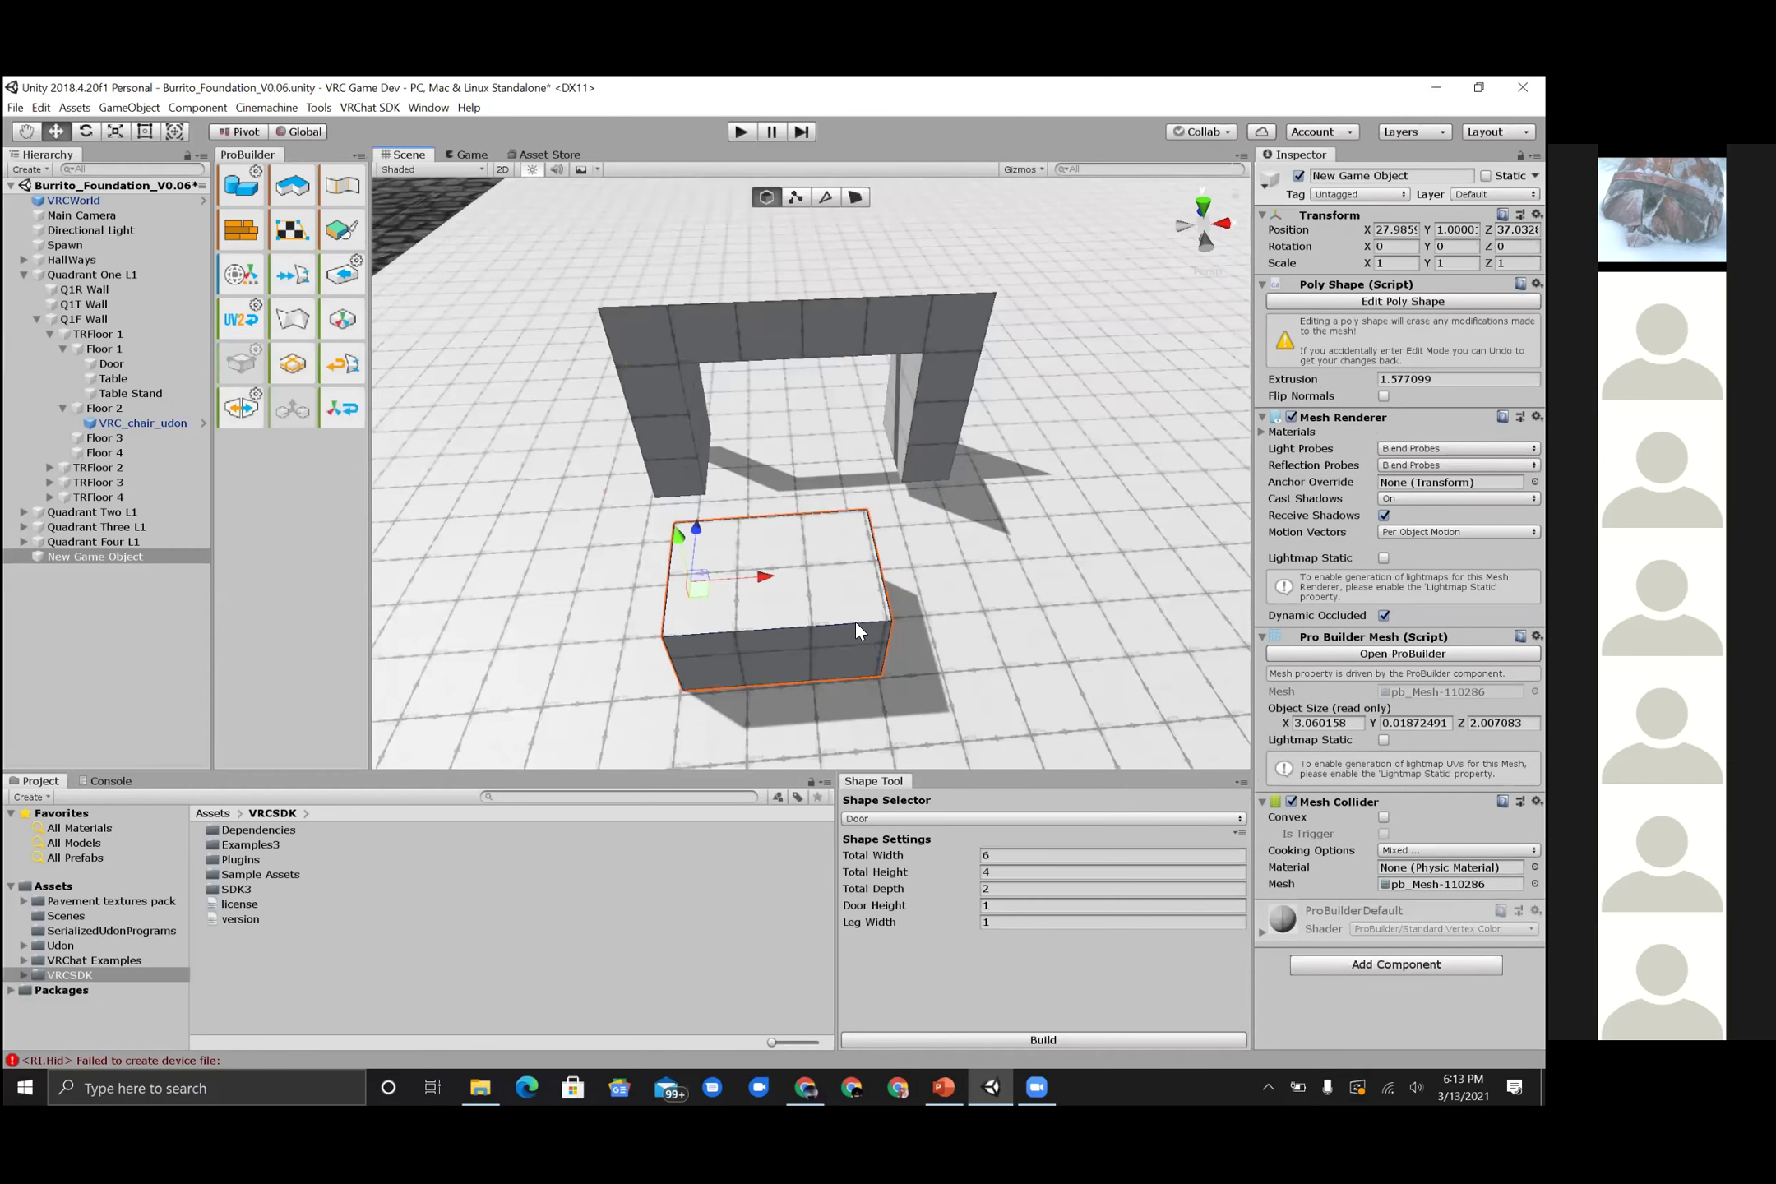
# - Delete the rectangular poly shape in front of the door
pyautogui.click(812, 612)
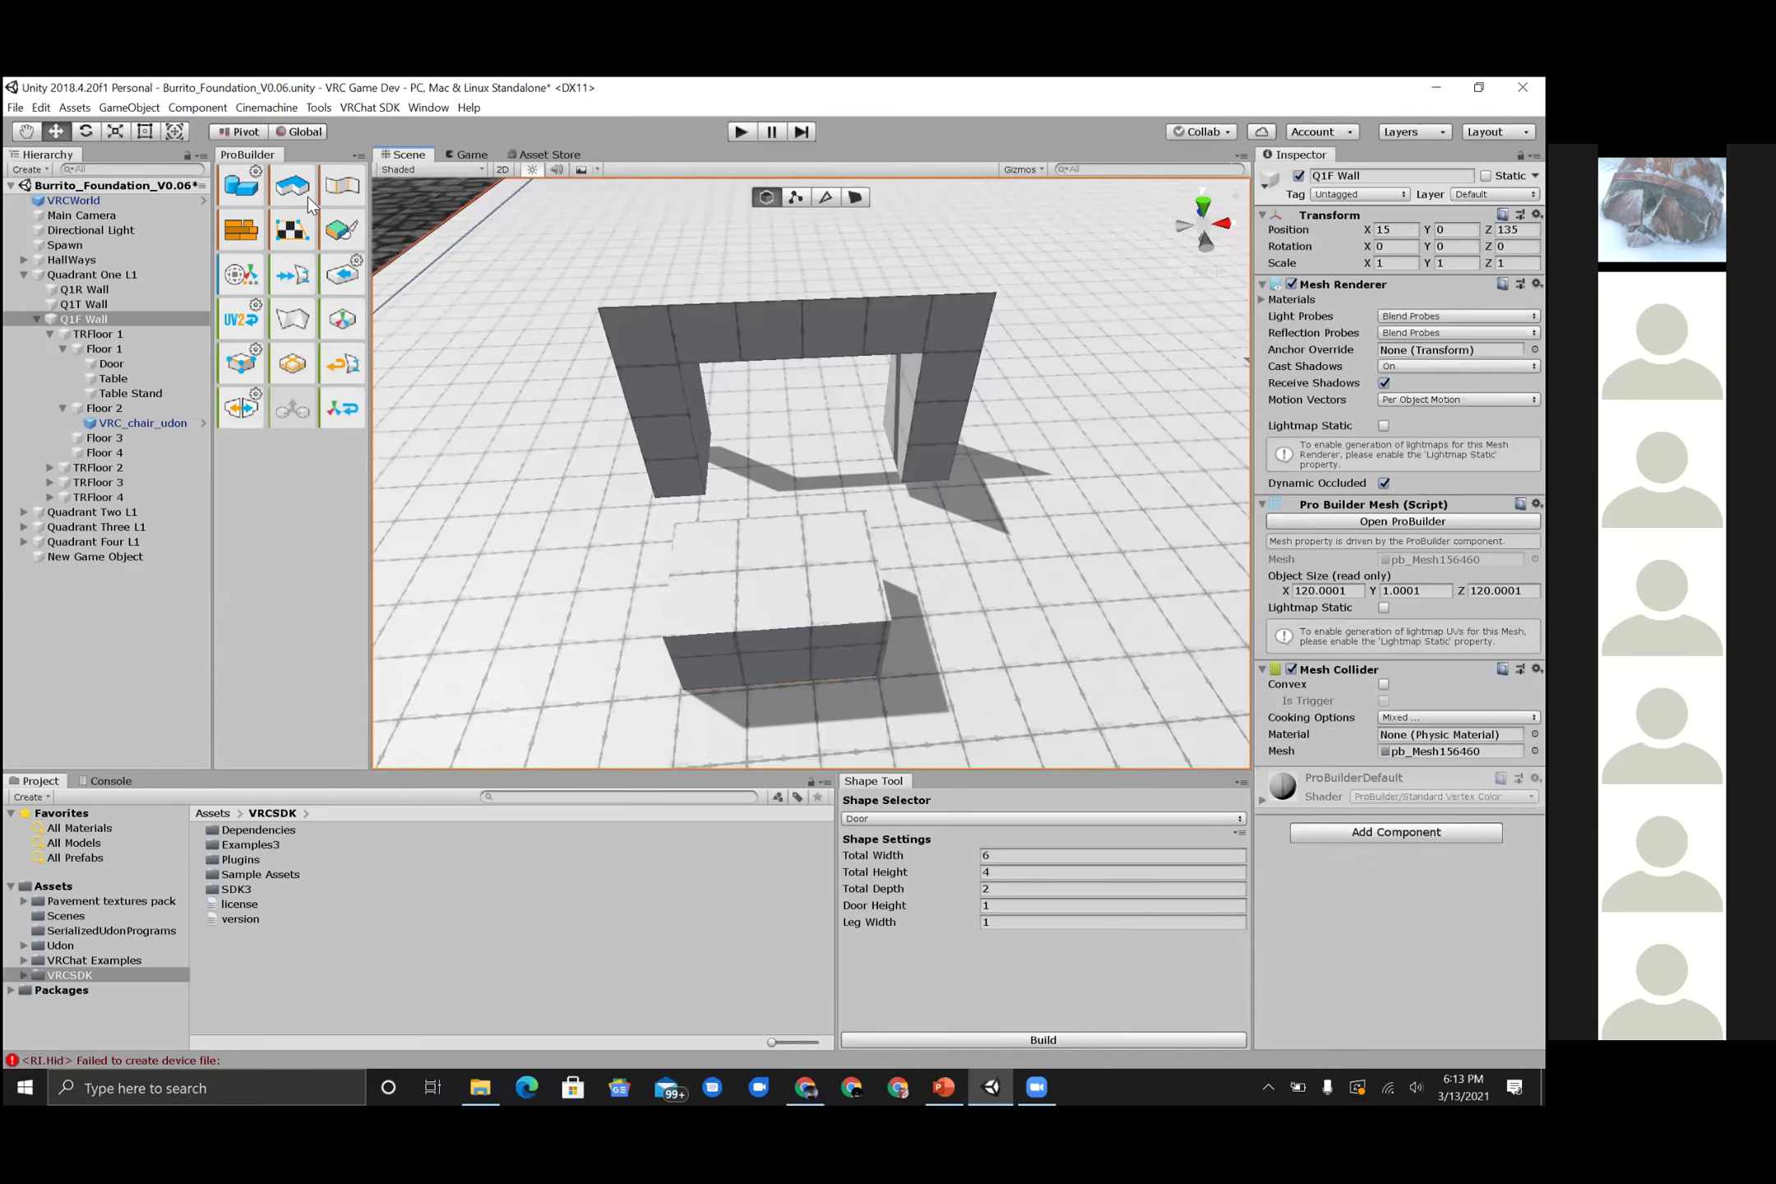
pyautogui.click(733, 568)
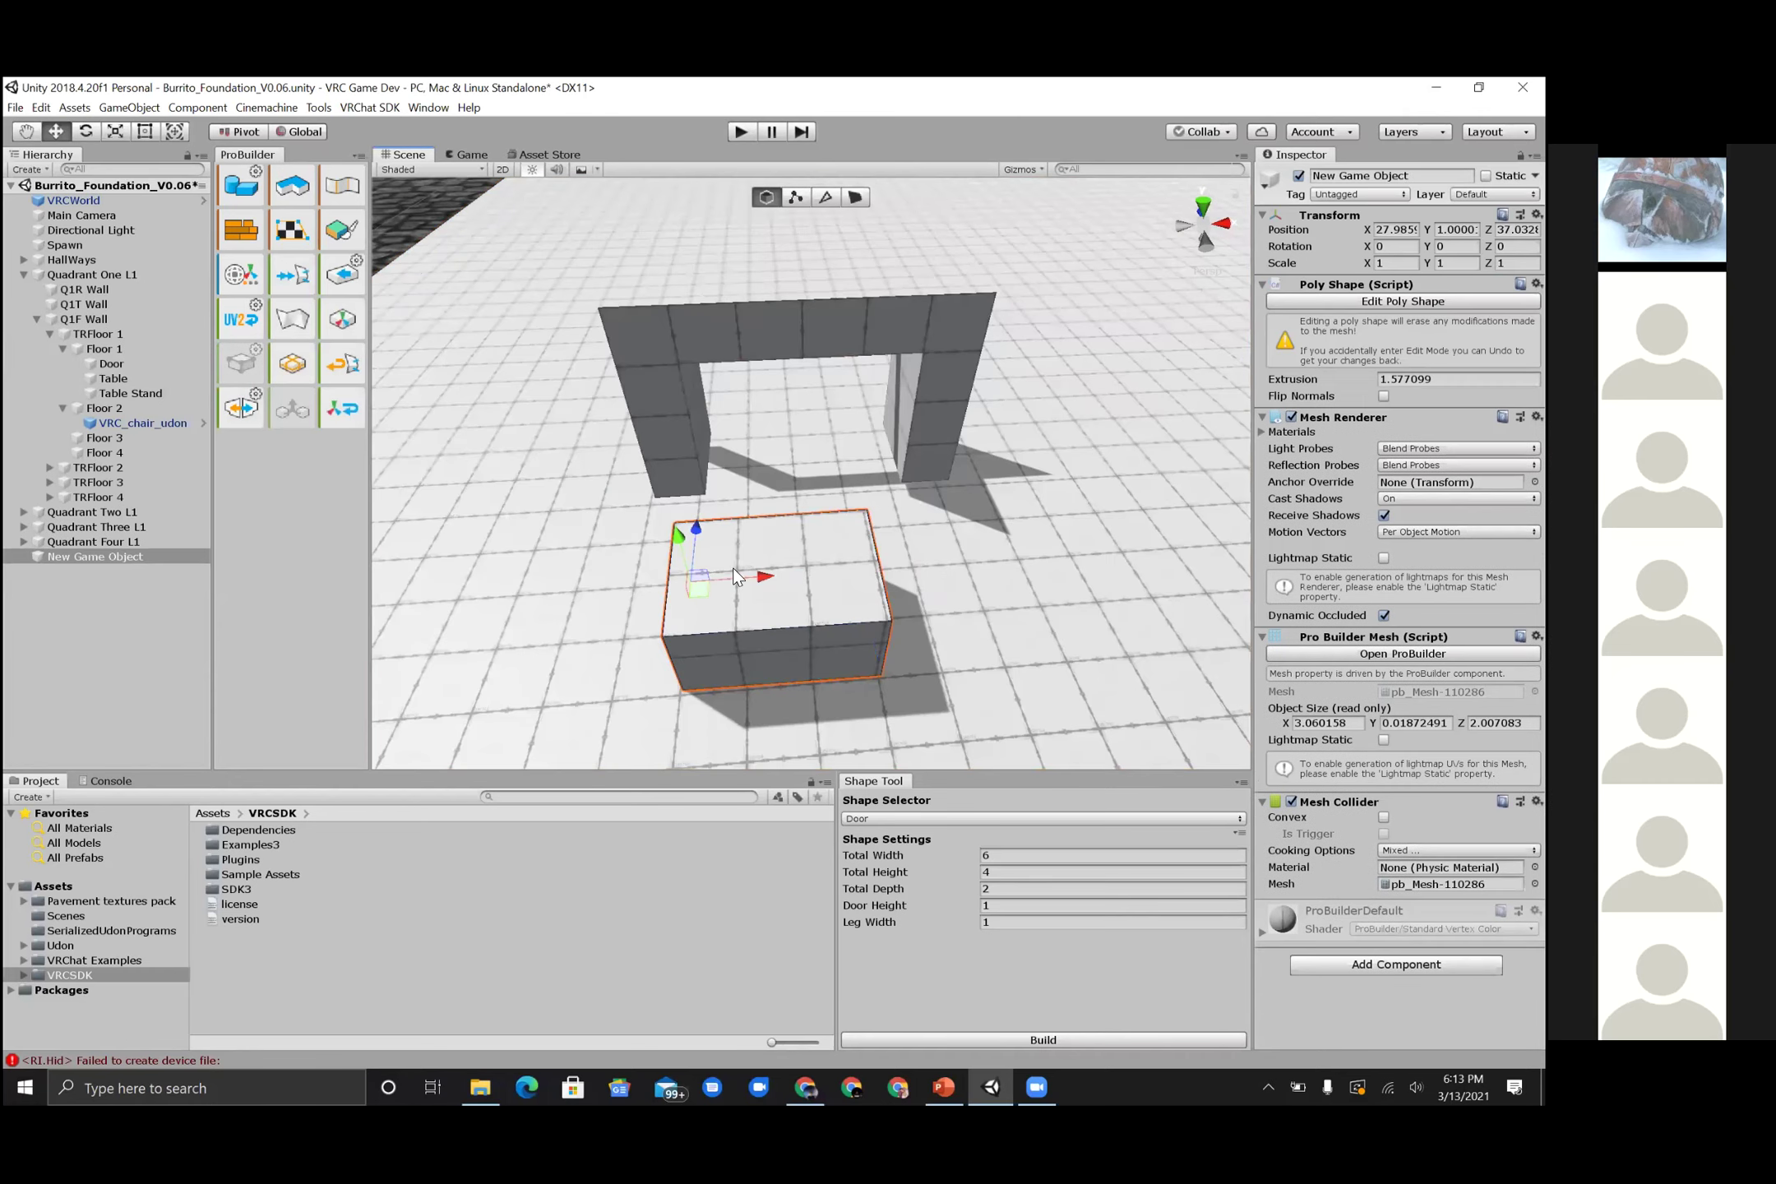
pyautogui.press('Delete')
pyautogui.hotkey('ctrl', 'z')
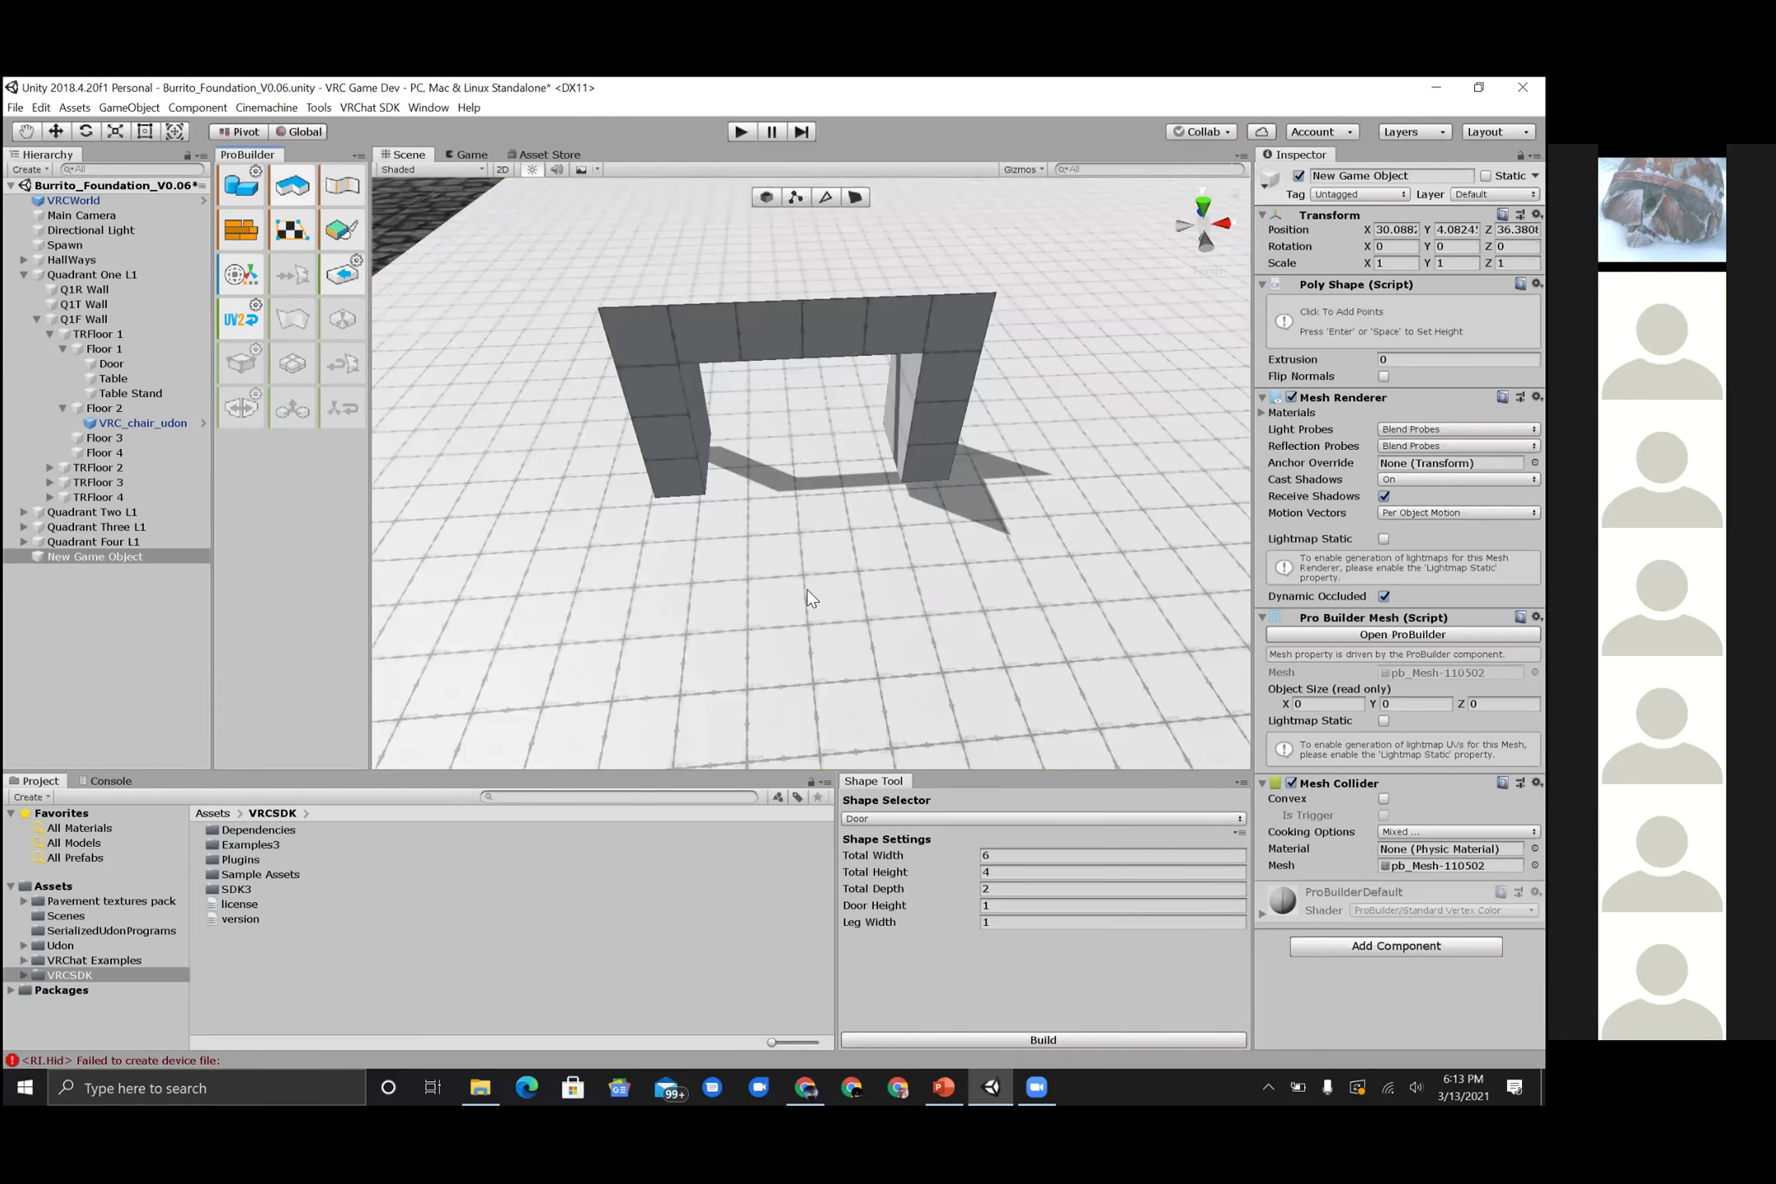
# - Draw a hexagonal poly shape about 1.7 by 1.3 units in front of the door and extrude it about 1.13
pyautogui.click(782, 638)
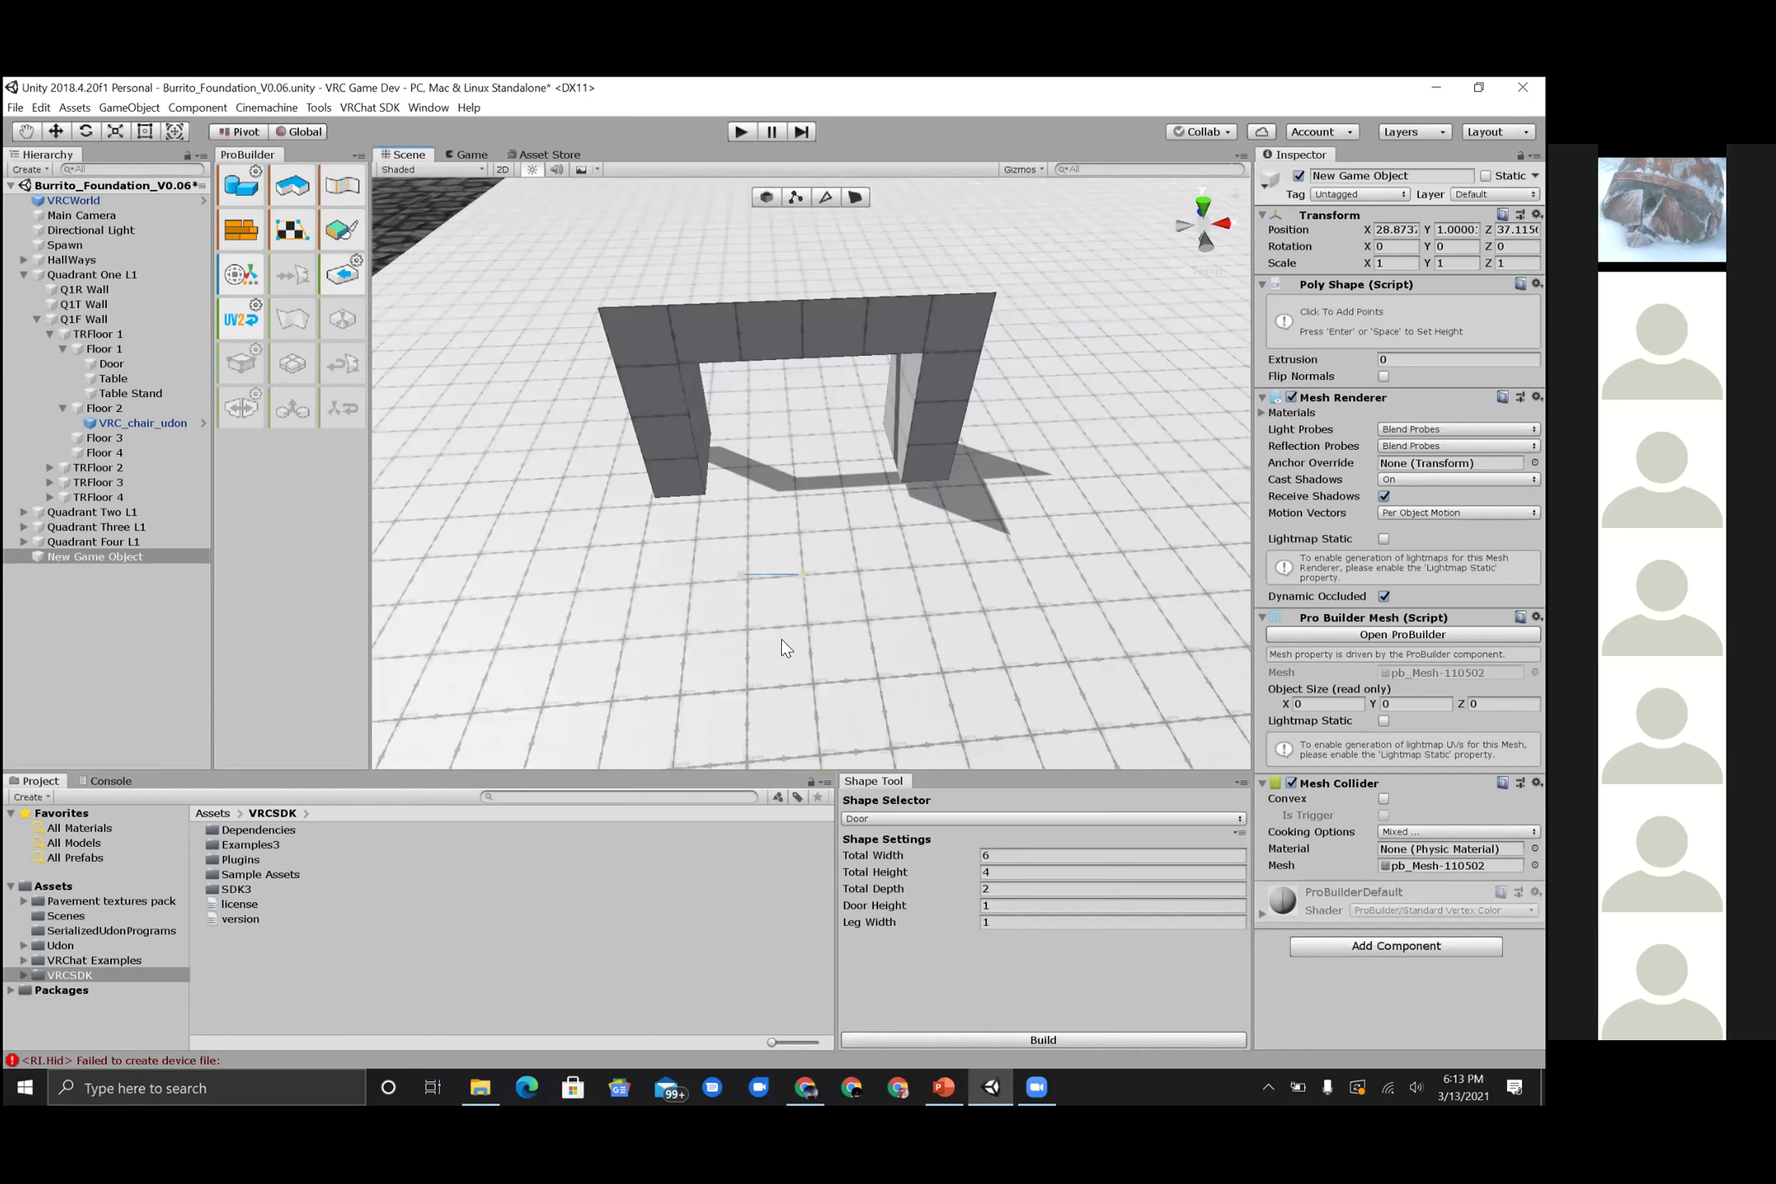
pyautogui.click(735, 631)
pyautogui.press('Return')
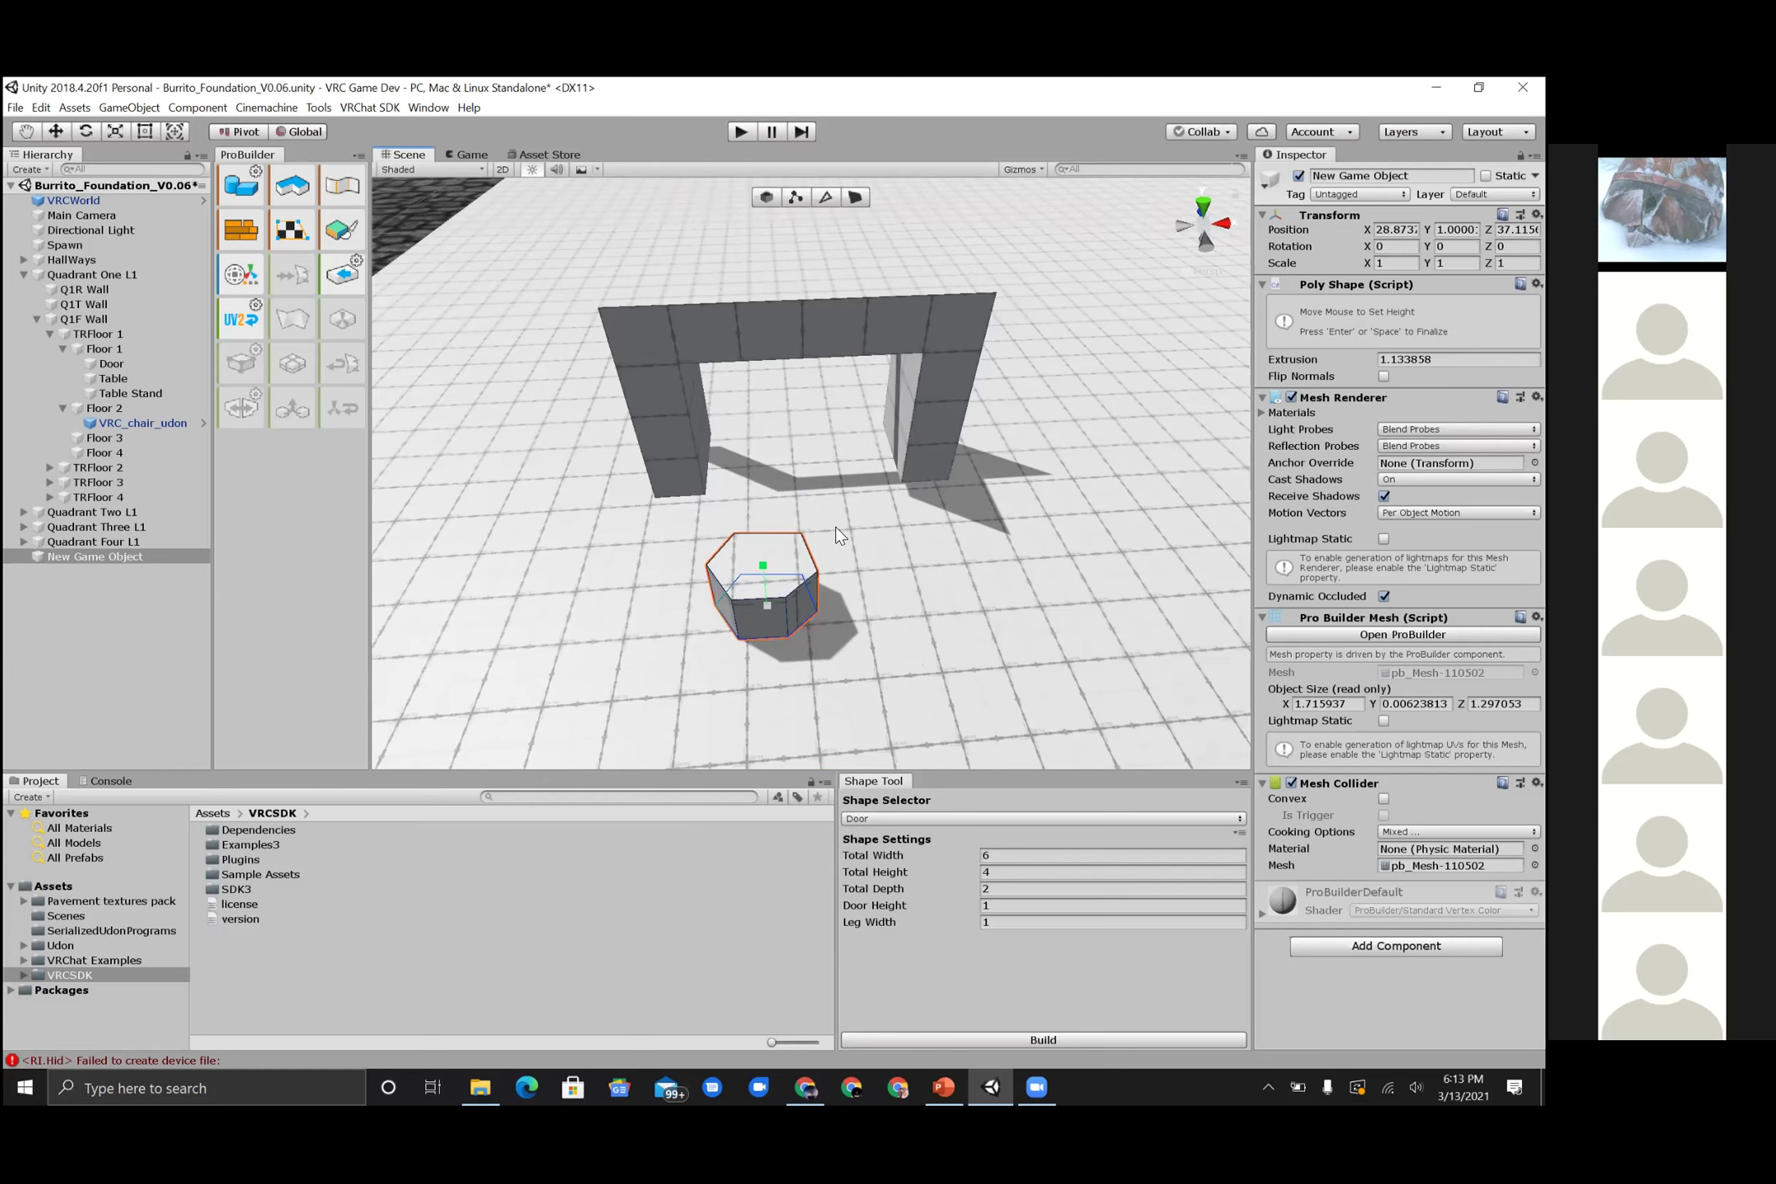
pyautogui.press('Return')
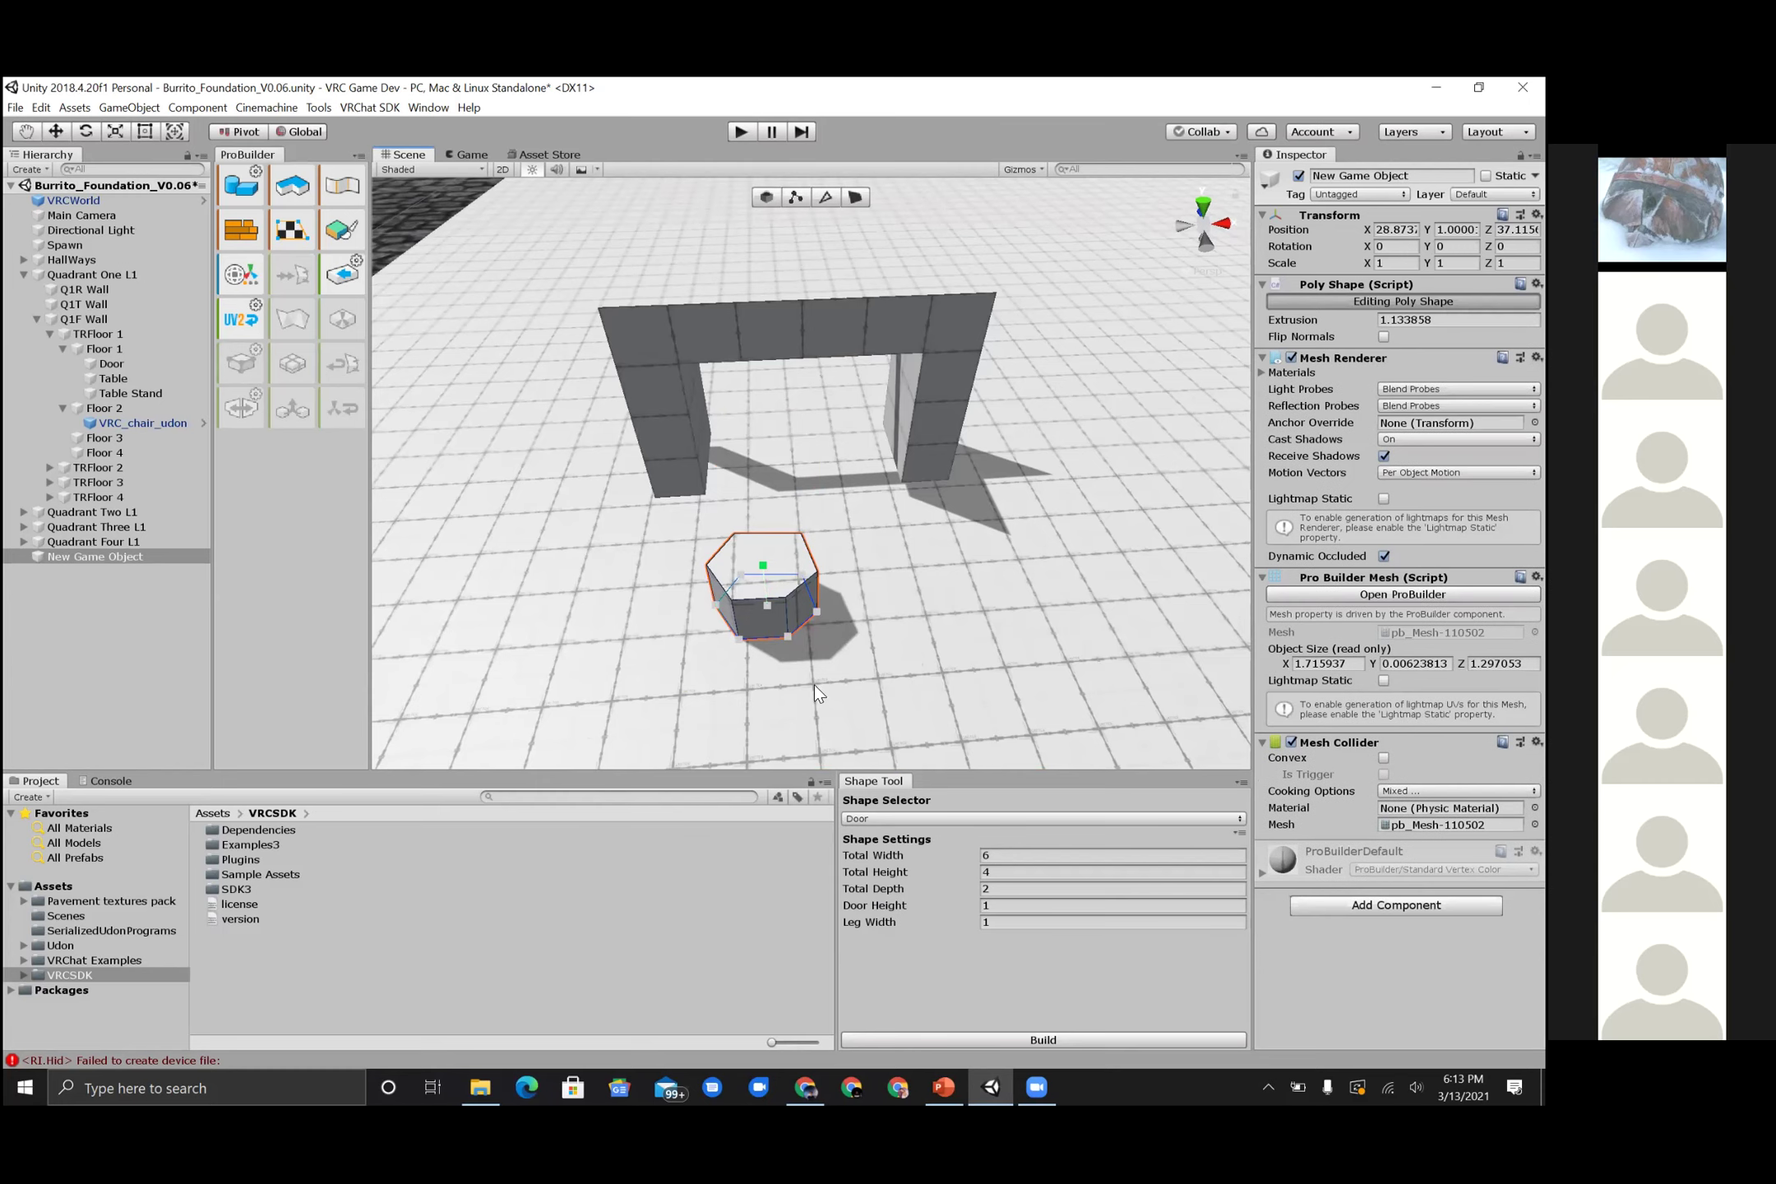
# - Return to object selection and move the hexagonal shape to X 29.6 and raise it to Y 2.26
pyautogui.keyDown('alt'); pyautogui.moveTo(878, 658); pyautogui.dragTo(765, 215); pyautogui.keyUp('alt')
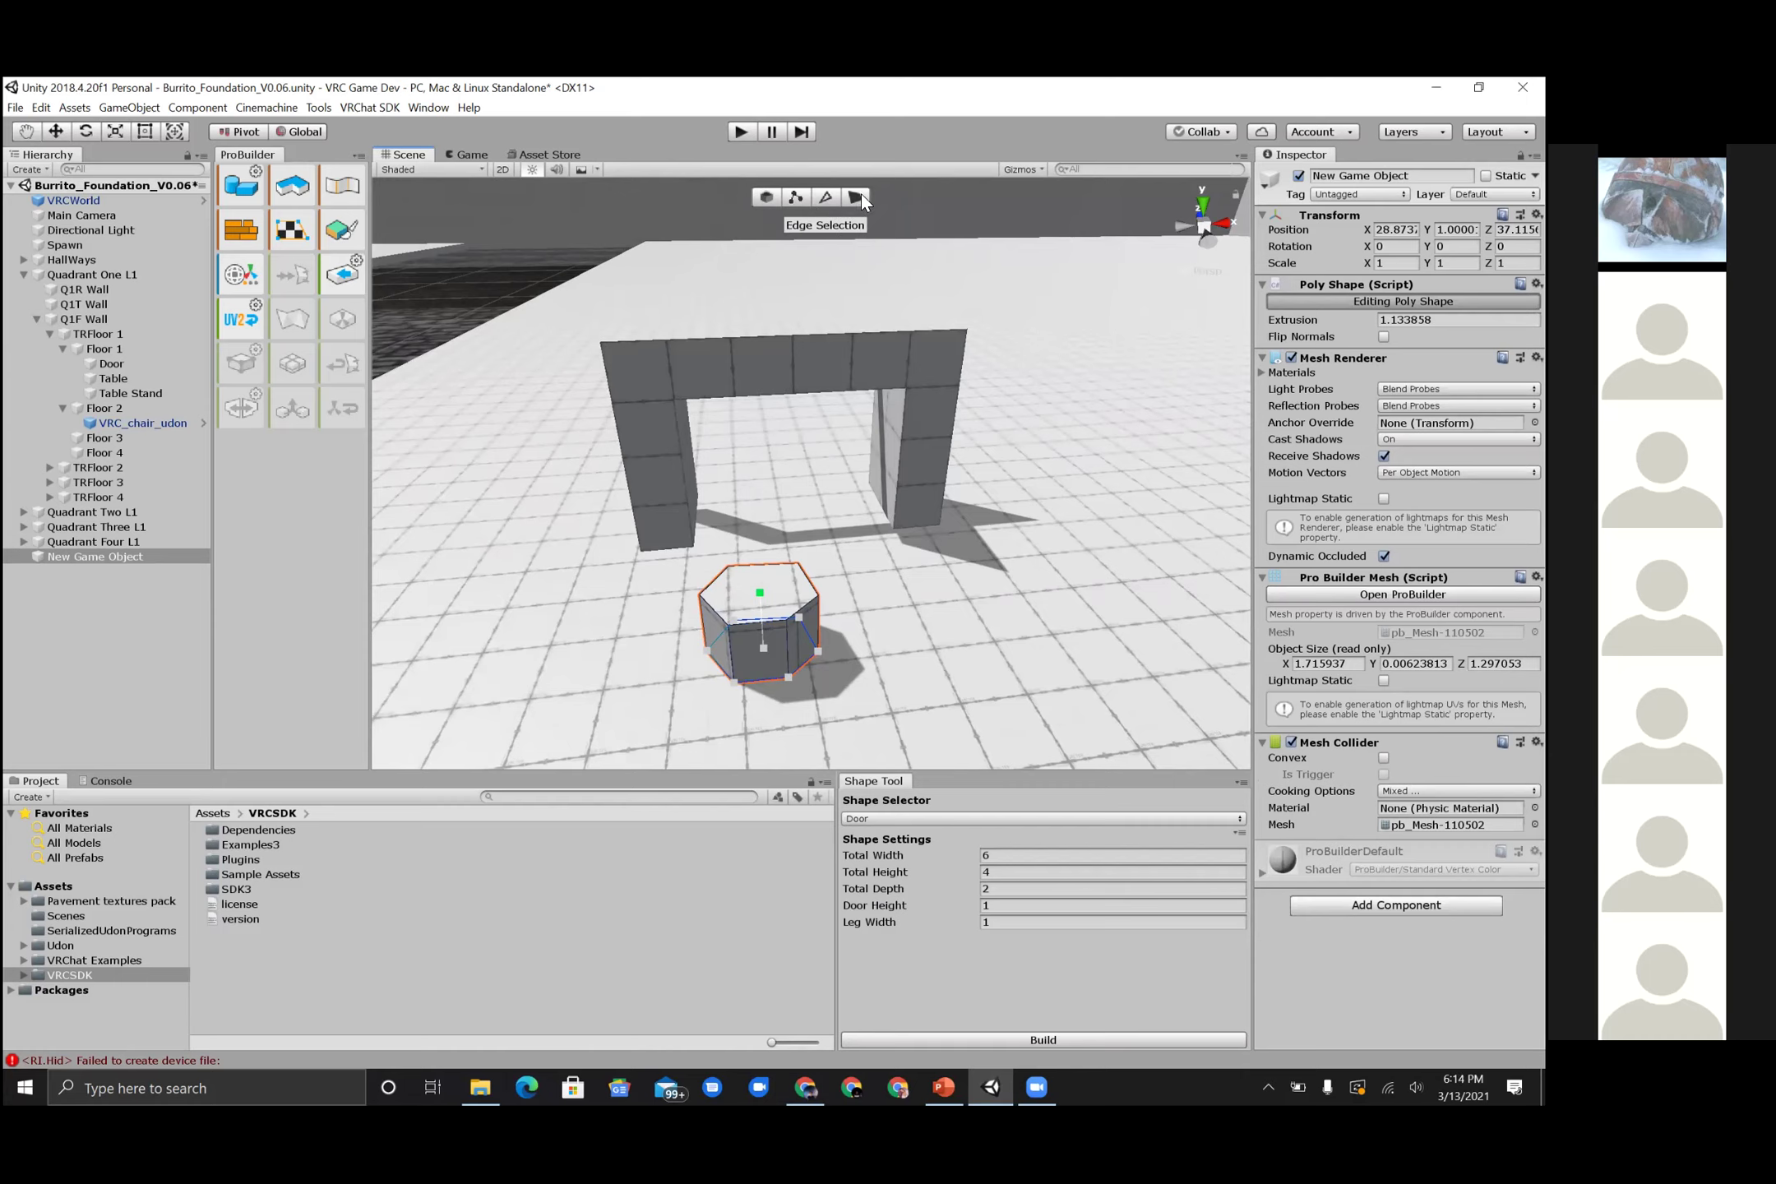
pyautogui.click(767, 198)
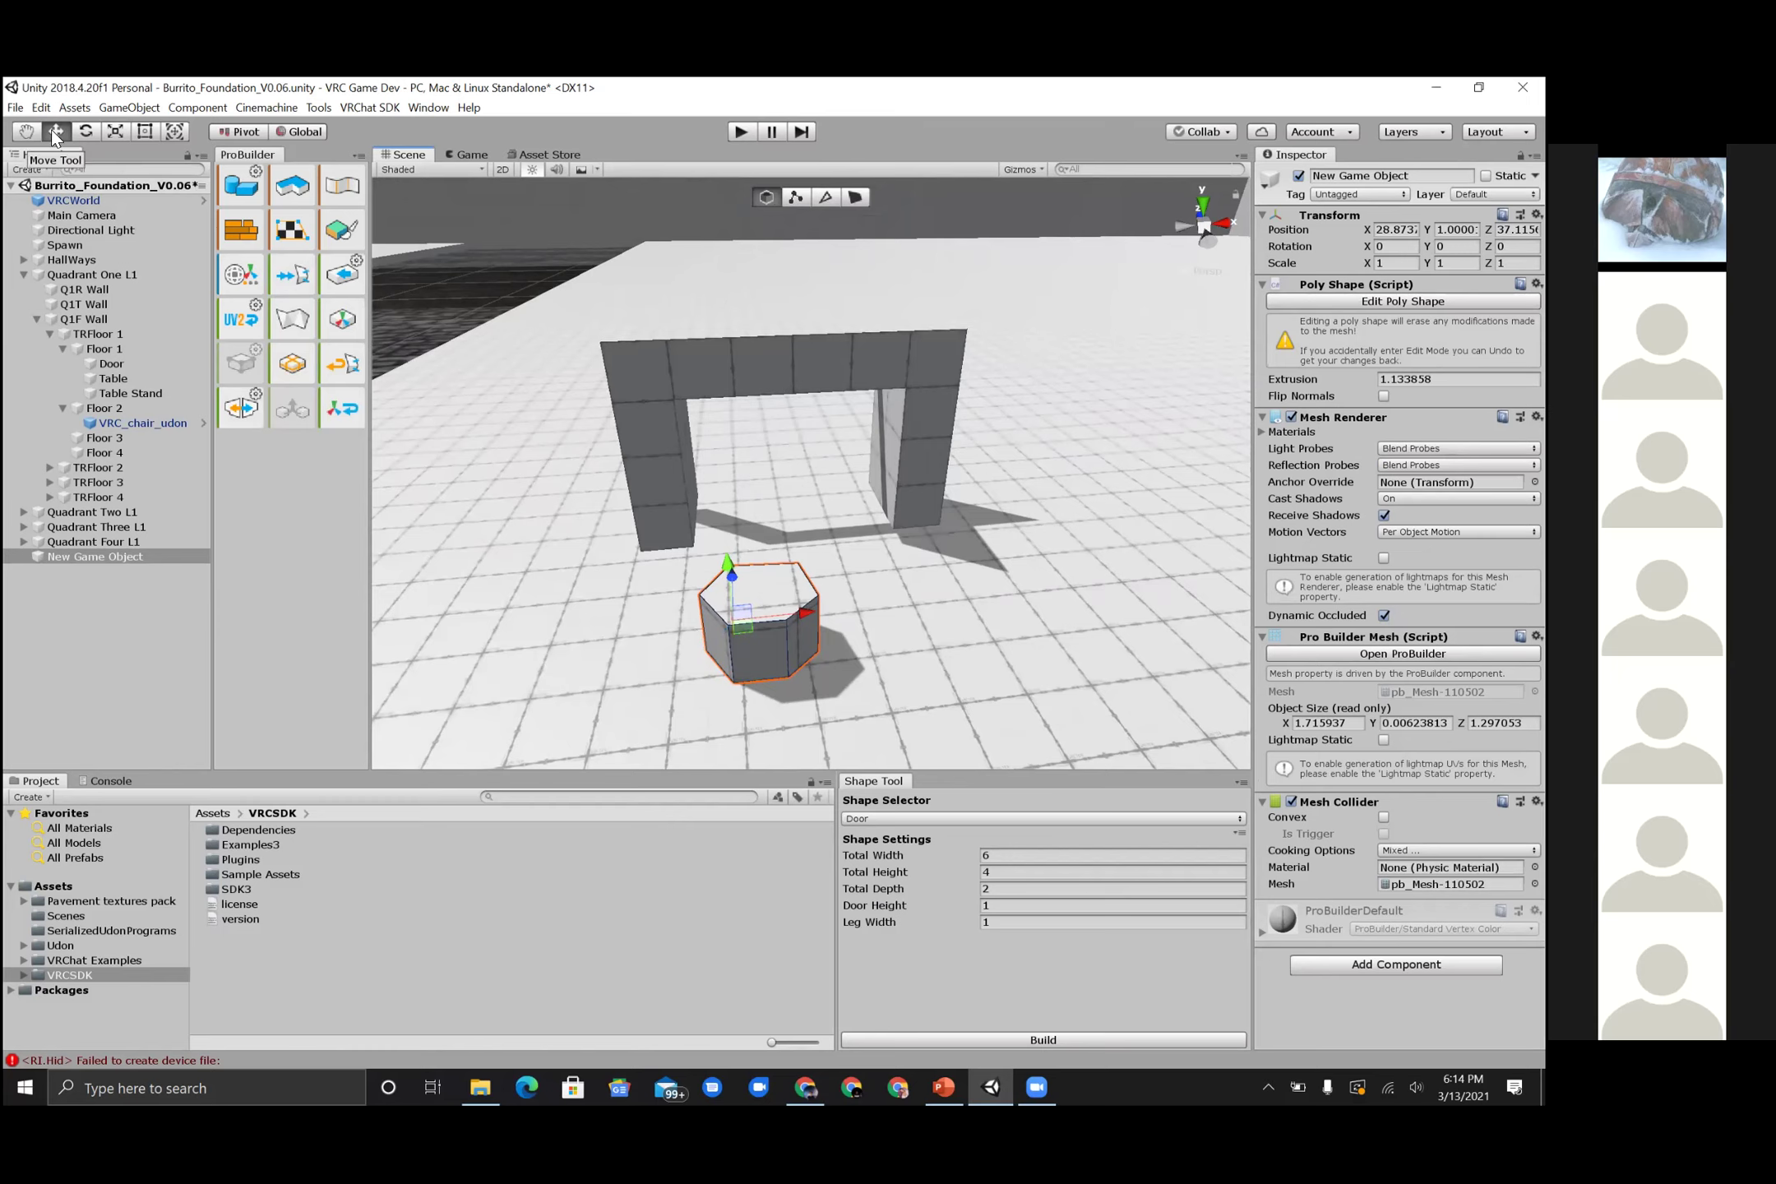
pyautogui.moveTo(801, 612); pyautogui.dragTo(845, 612)
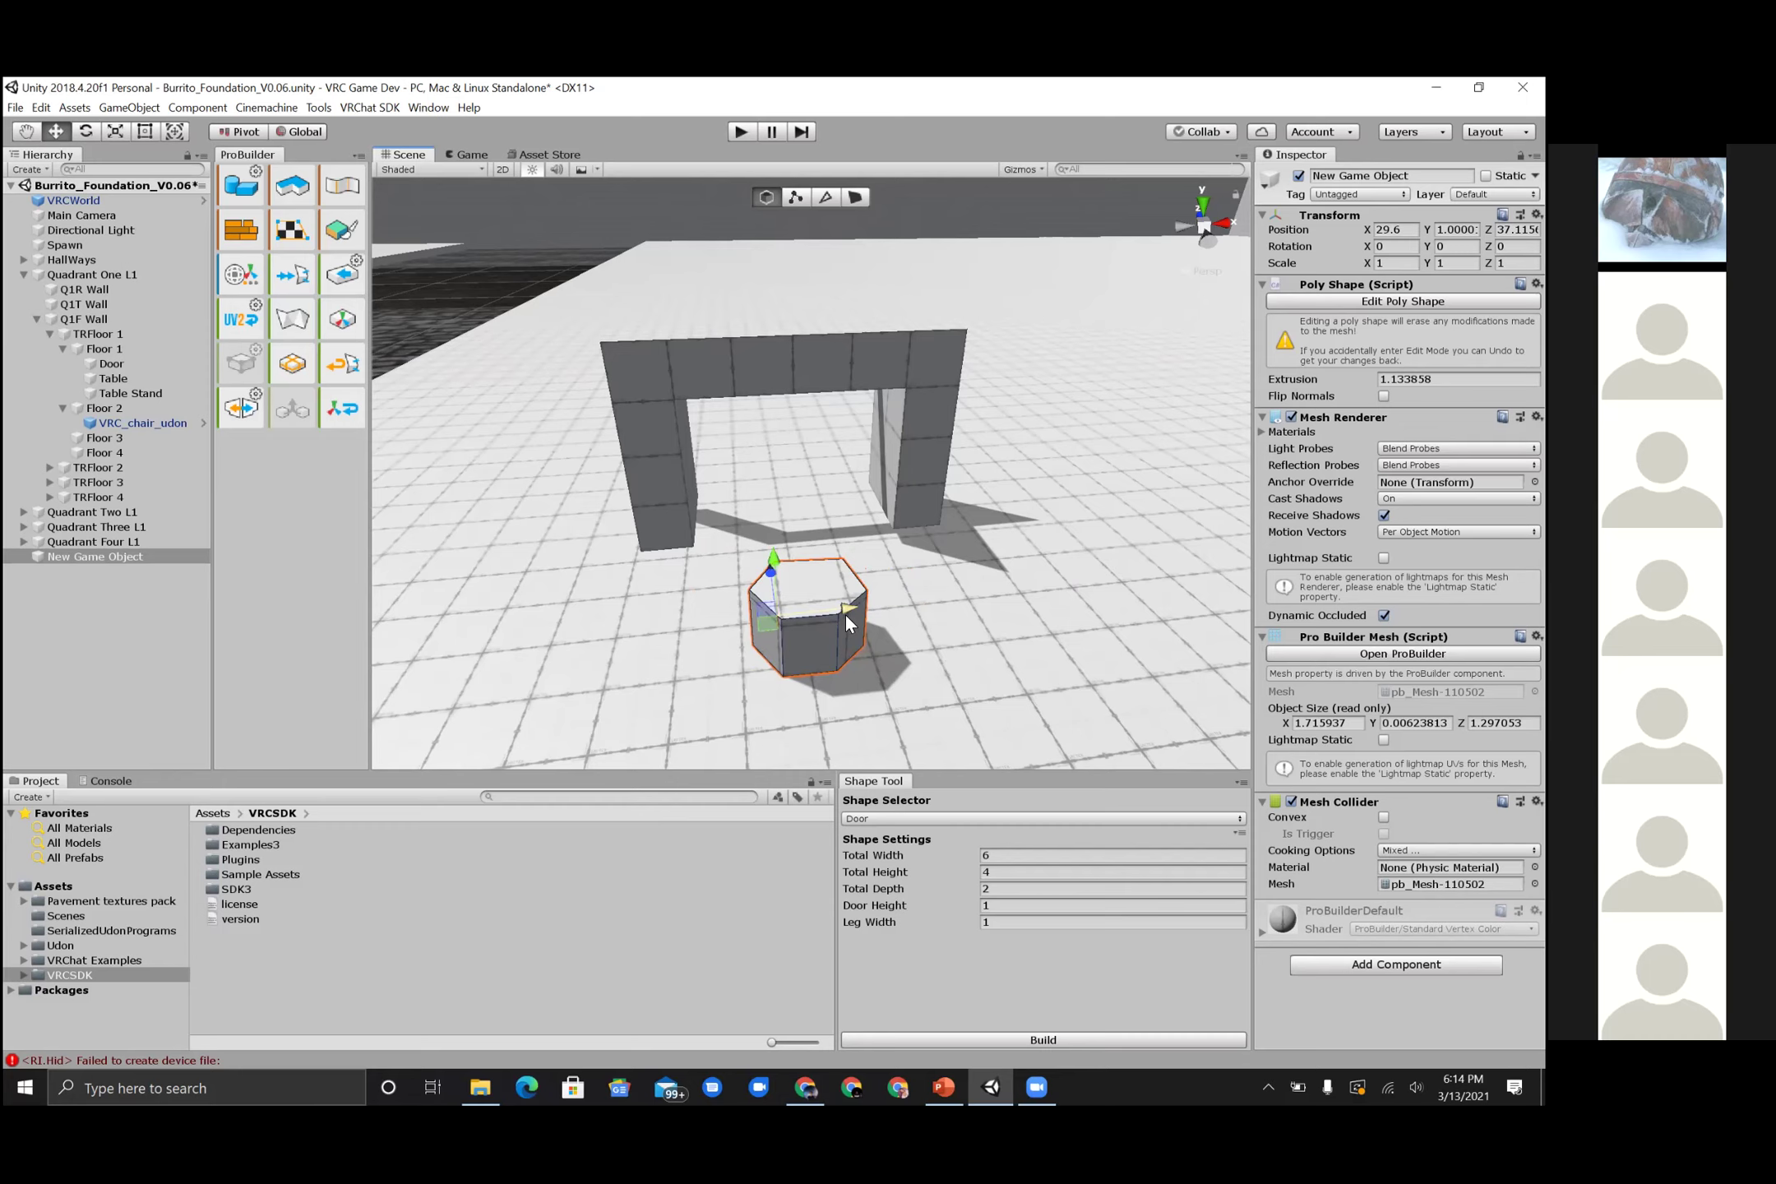
pyautogui.moveTo(773, 556); pyautogui.dragTo(790, 511)
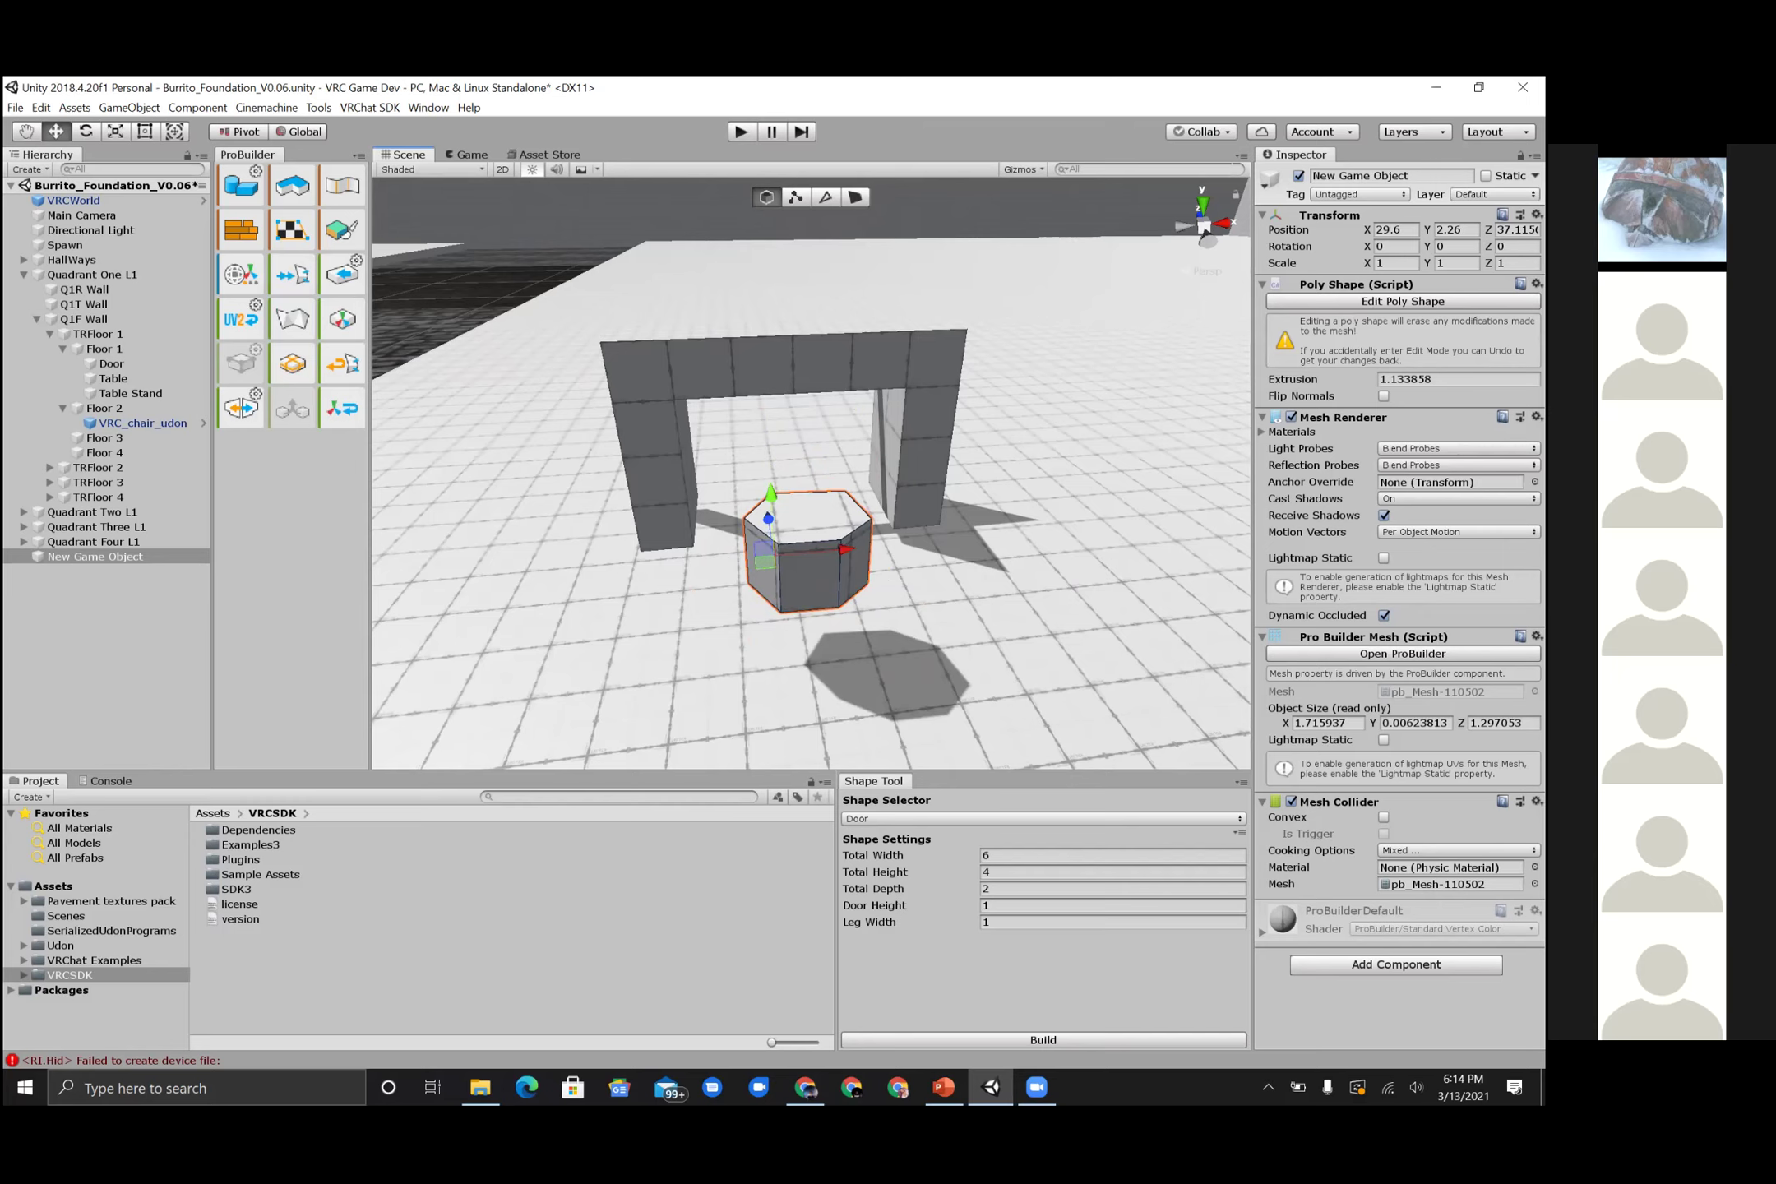
# - Set the hexagonal poly shape's extrusion to 0.5 and inspect its thickness beside the door
pyautogui.click(1456, 379)
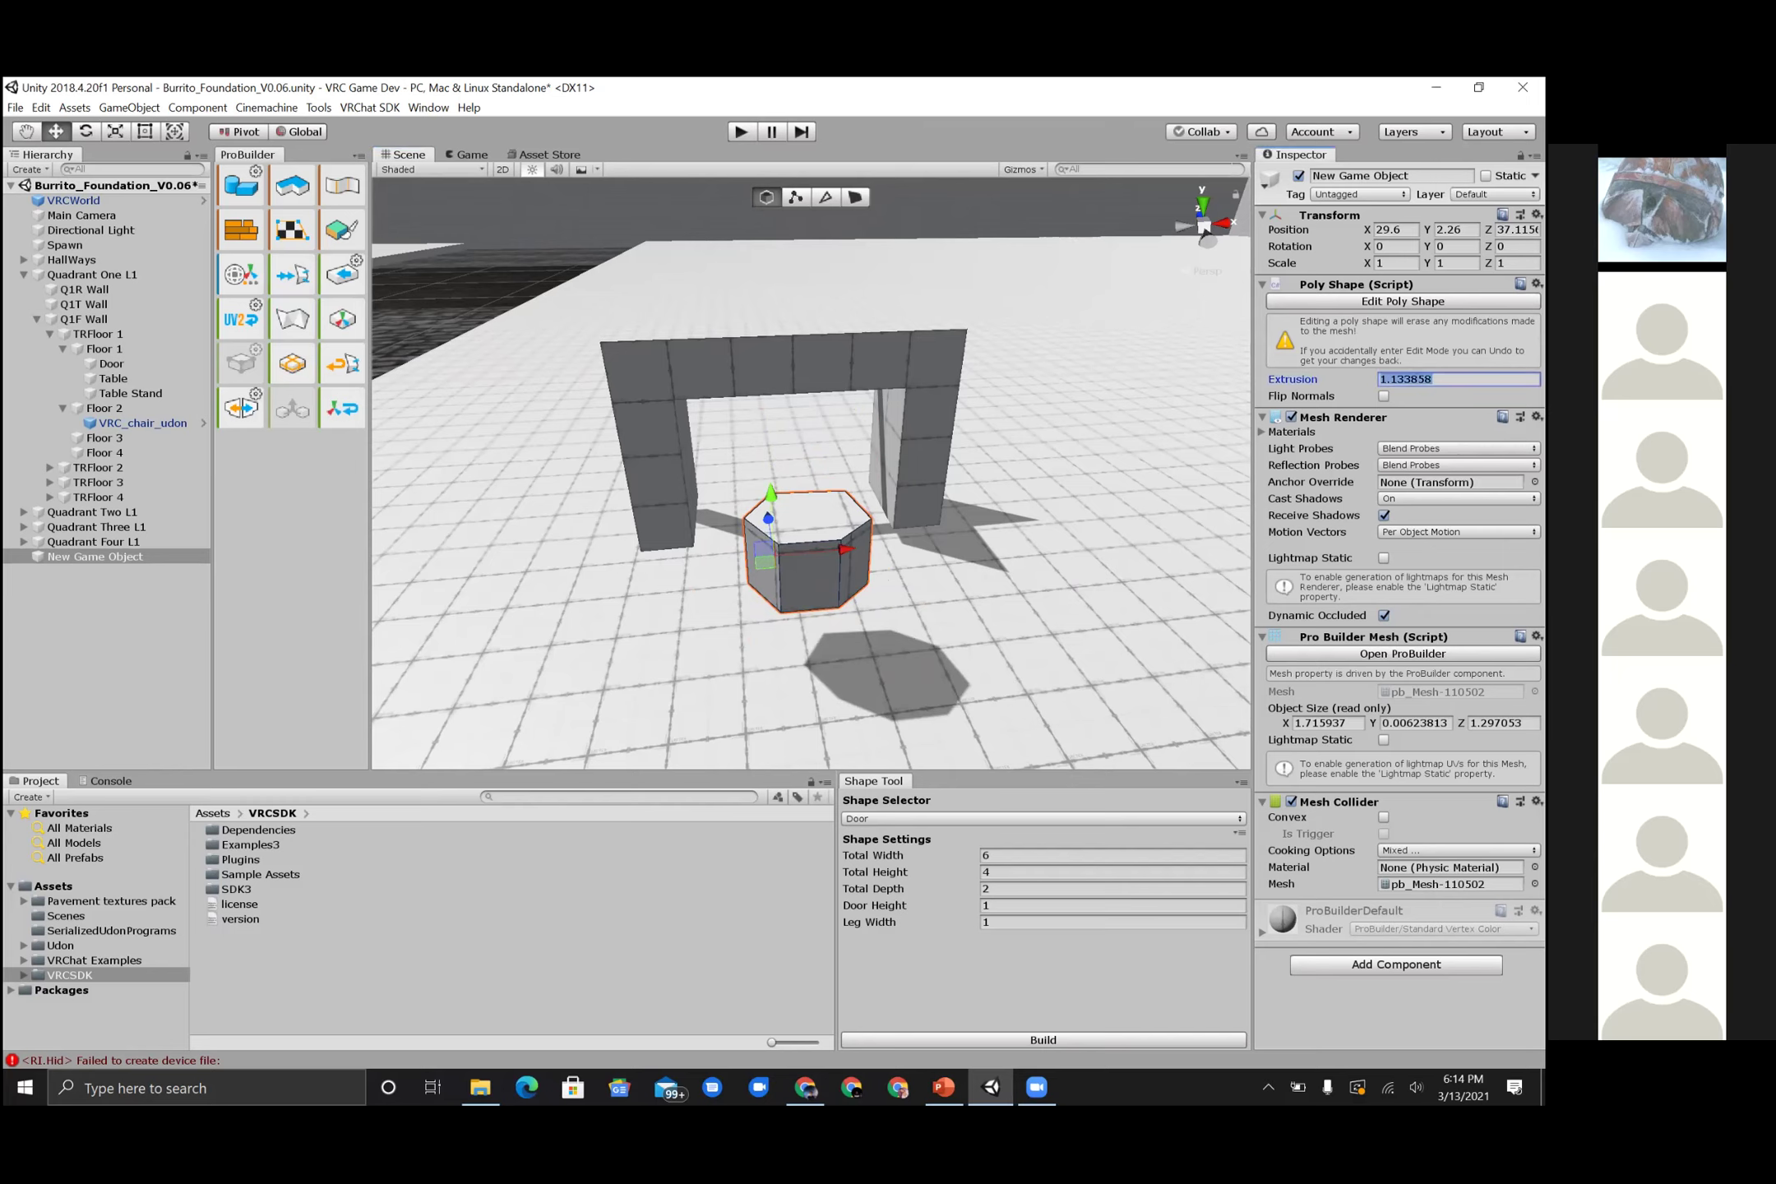
pyautogui.write('0.')
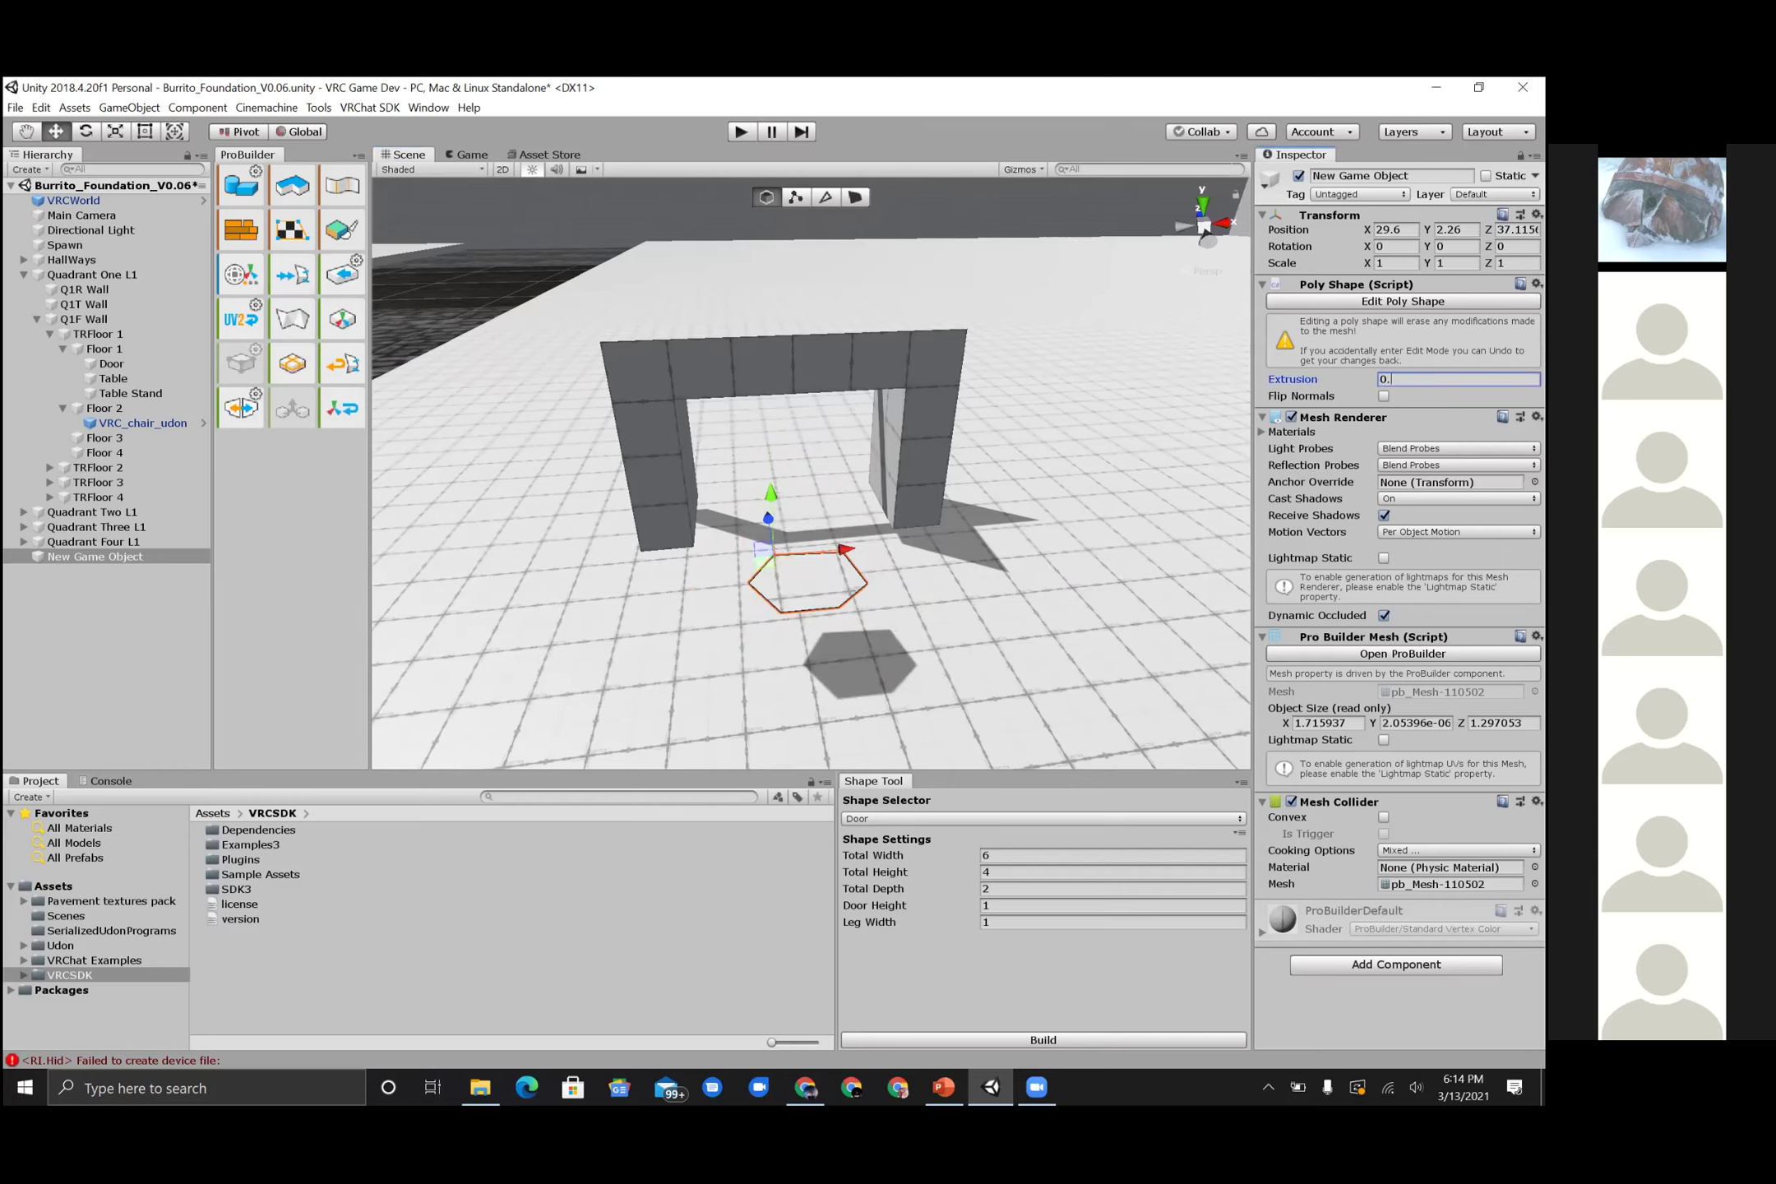
pyautogui.write('5')
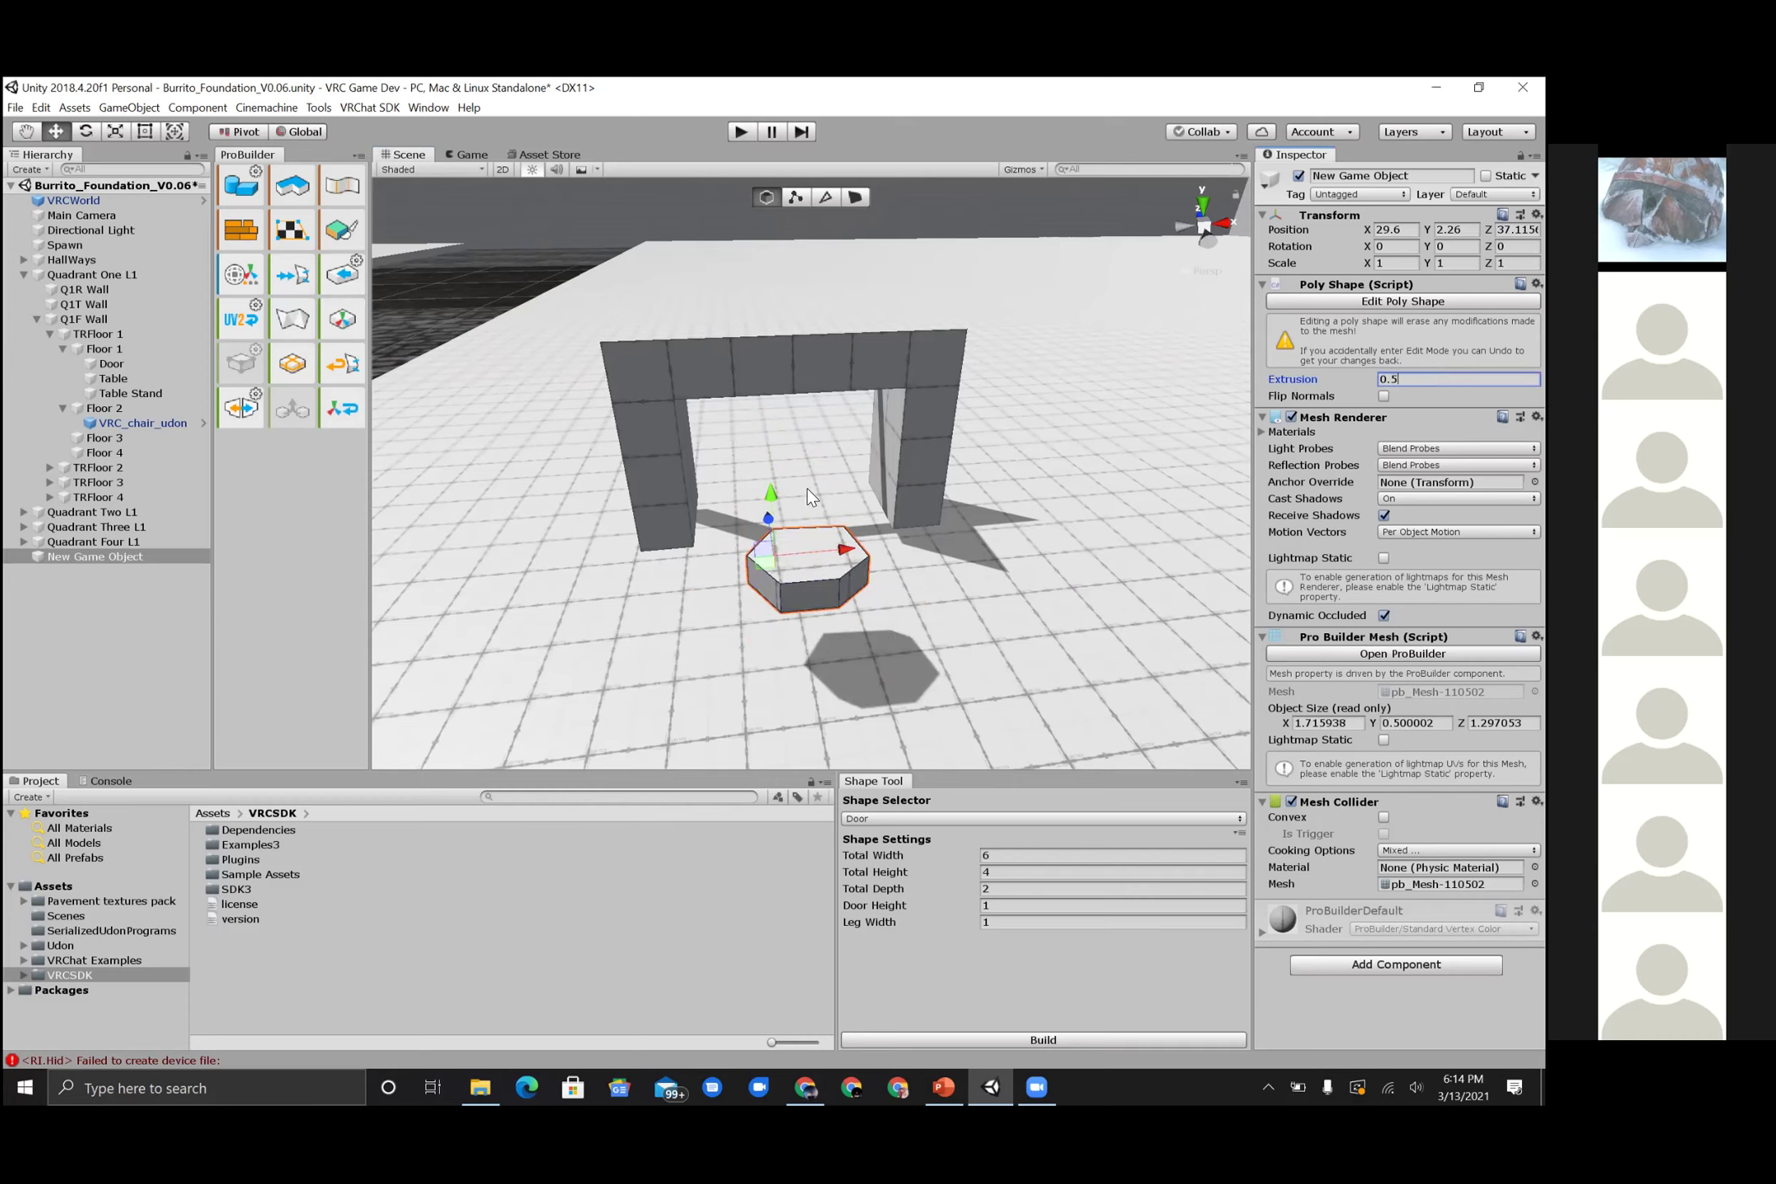
pyautogui.keyDown('alt'); pyautogui.click(863, 645); pyautogui.keyUp('alt')
pyautogui.keyDown('alt'); pyautogui.moveTo(915, 564); pyautogui.dragTo(1027, 571); pyautogui.keyUp('alt')
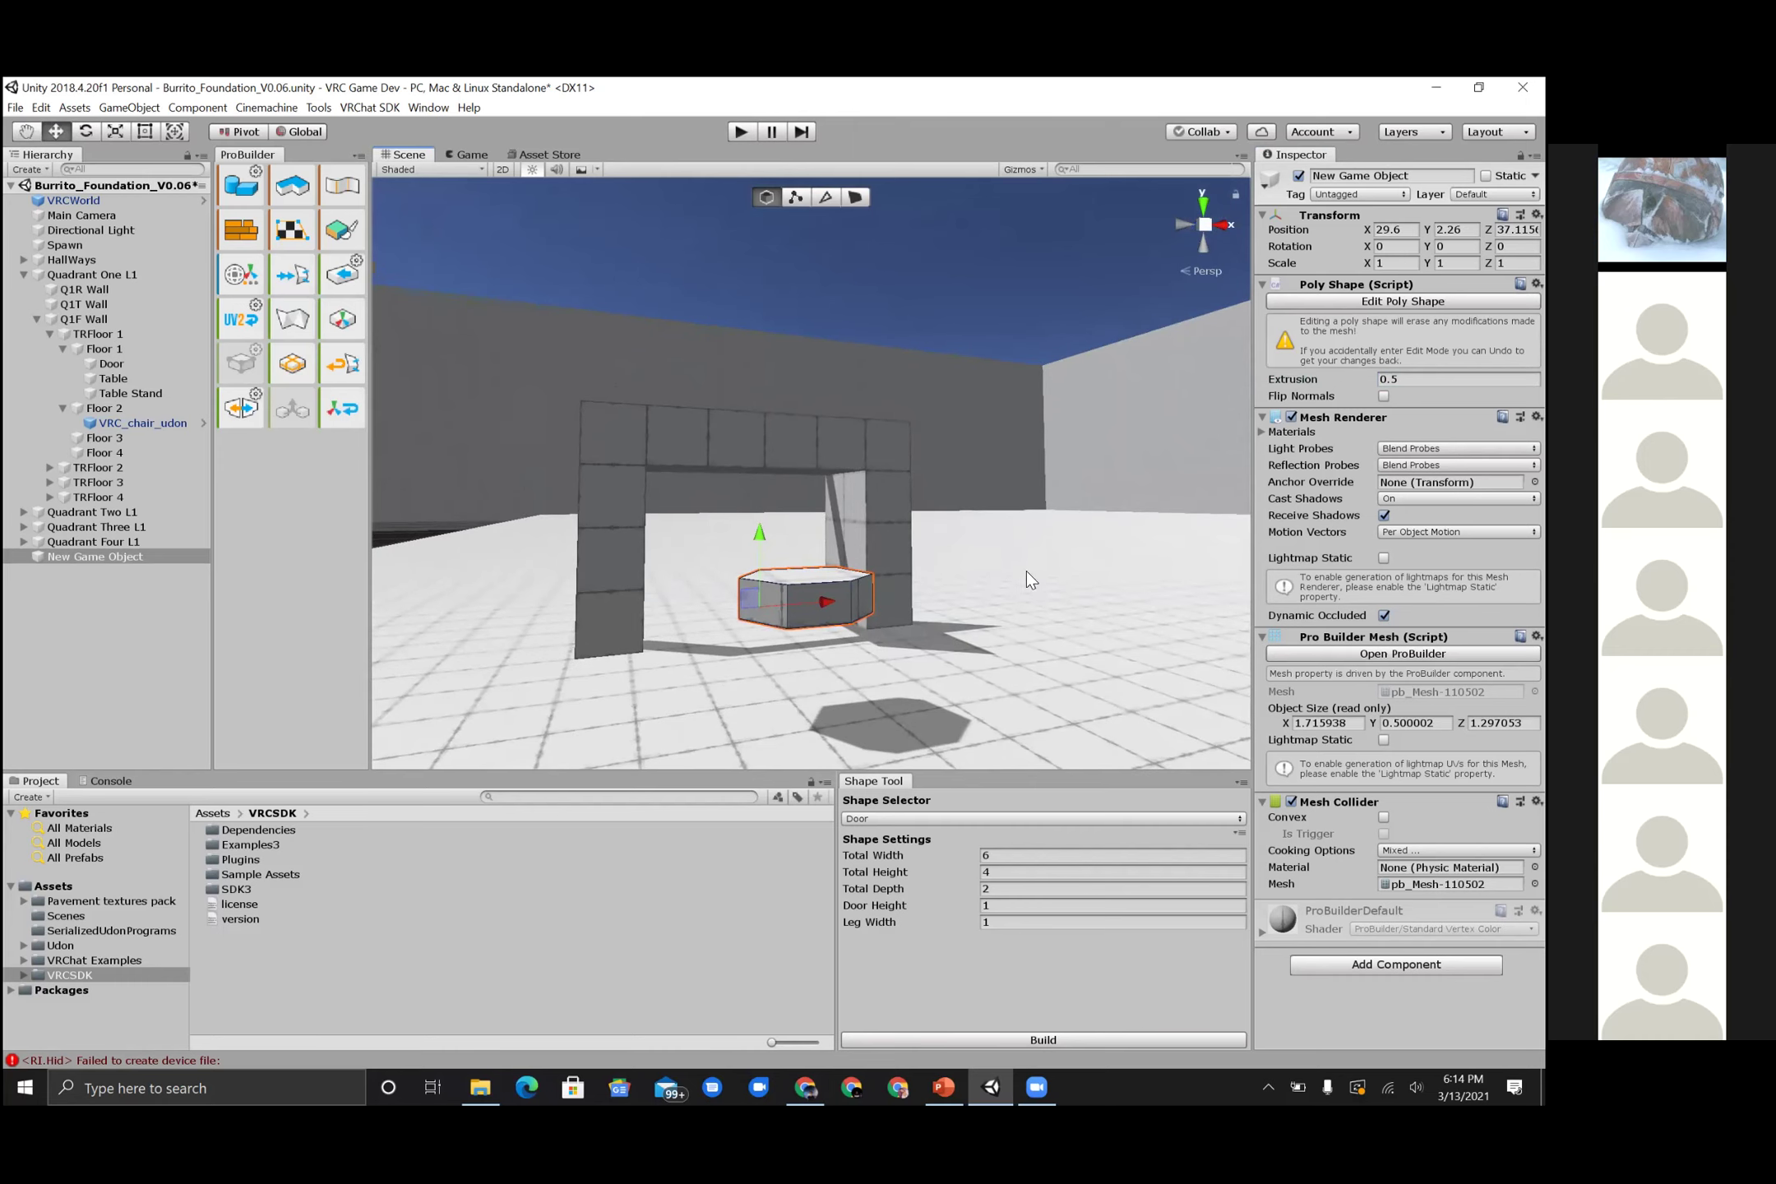
pyautogui.moveTo(828, 603)
pyautogui.keyDown('alt'); pyautogui.mouseDown()
pyautogui.moveTo(780, 708)
pyautogui.moveTo(726, 655)
pyautogui.moveTo(806, 620)
pyautogui.mouseUp(); pyautogui.keyUp('alt')
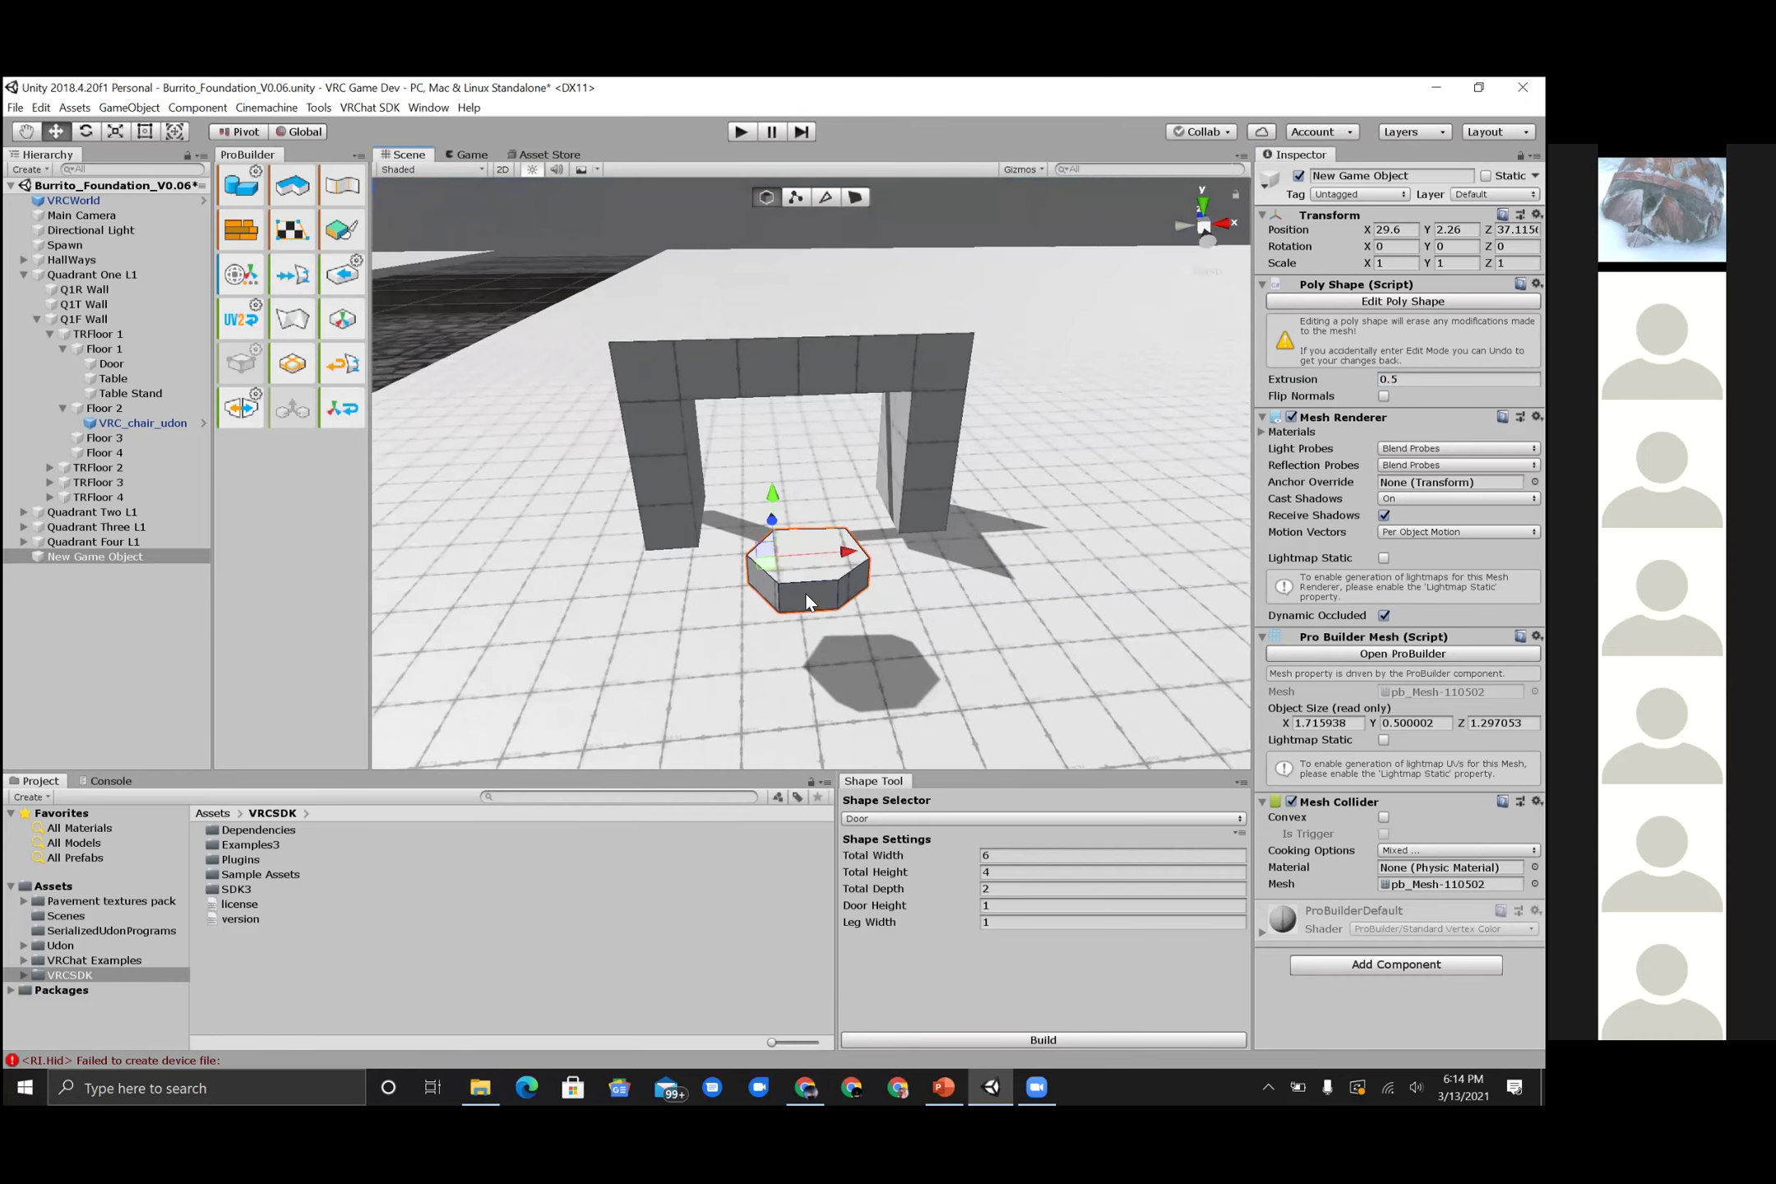
pyautogui.click(804, 591)
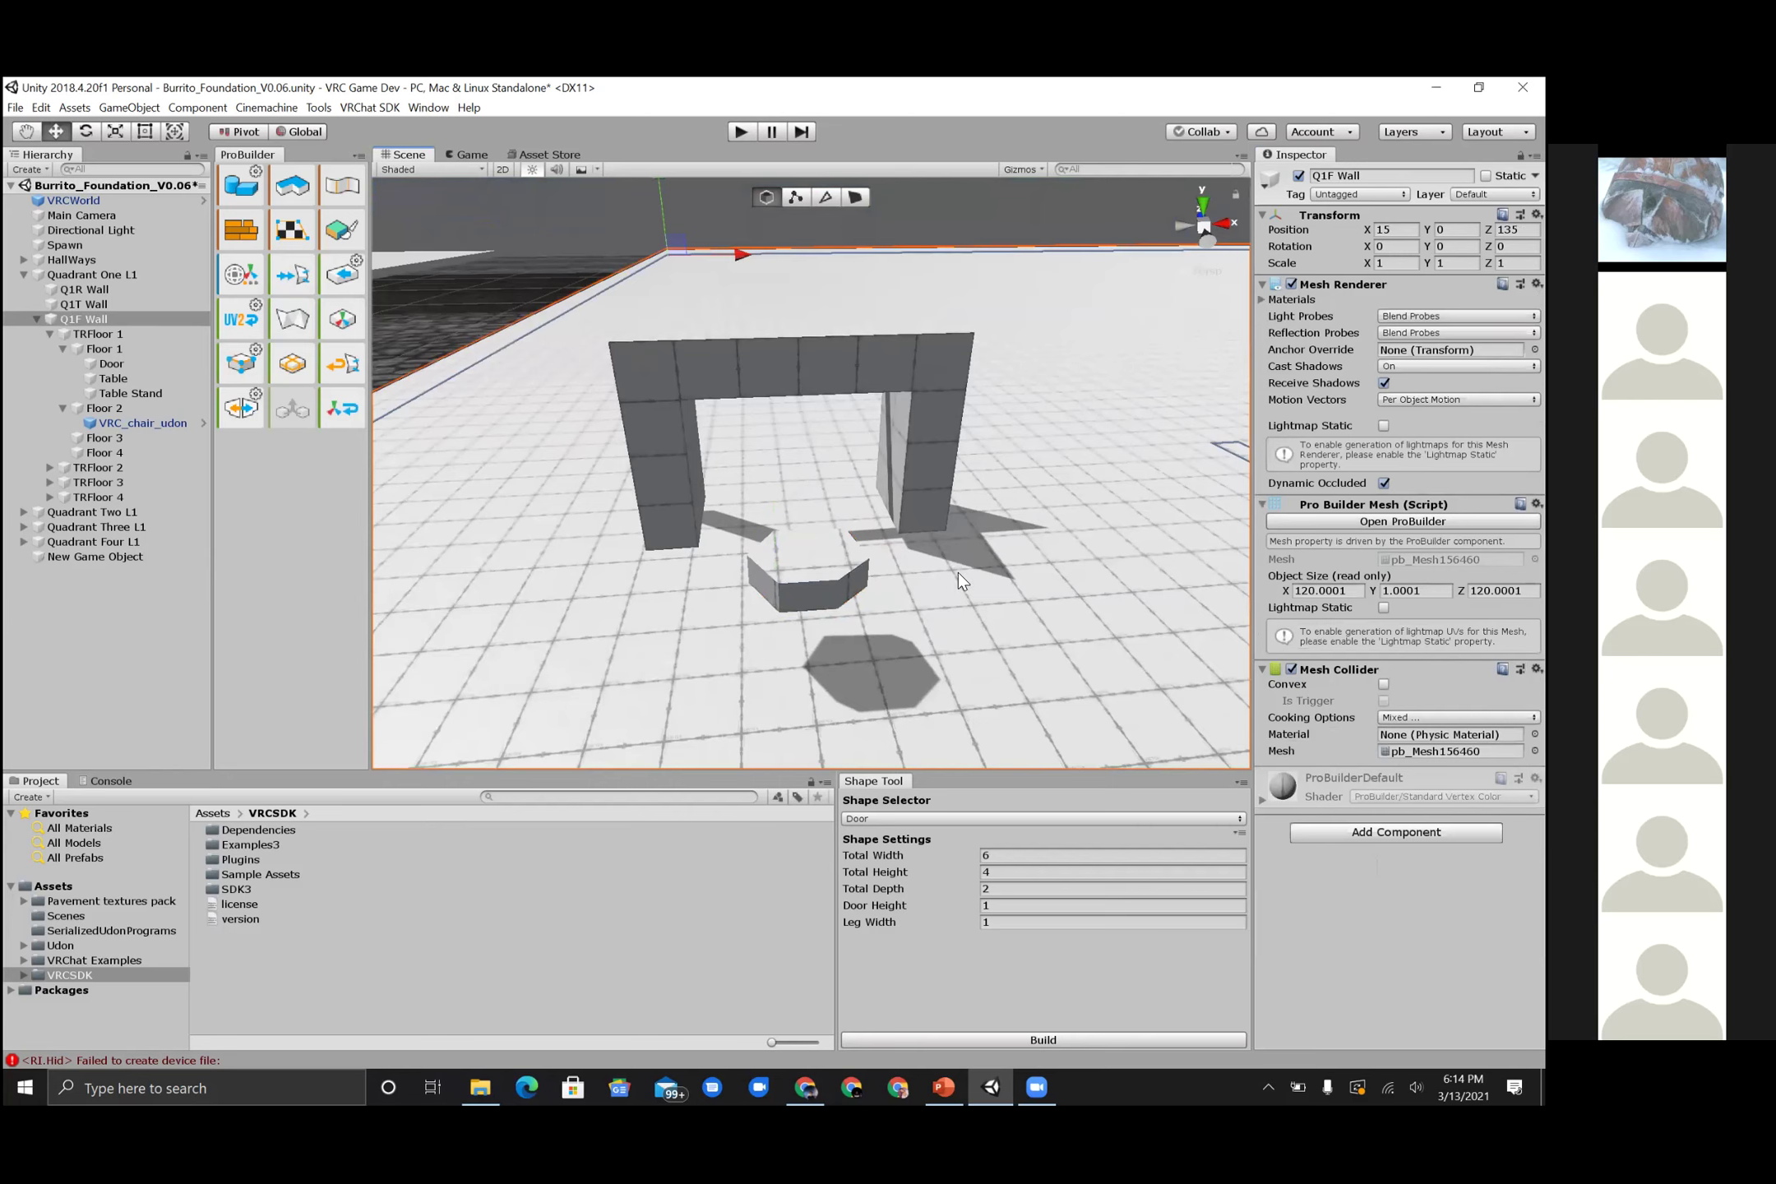
# - Rename the hexagonal poly shape to TableTop and parent it under Floor 1 of TRFloor 1
pyautogui.click(818, 585)
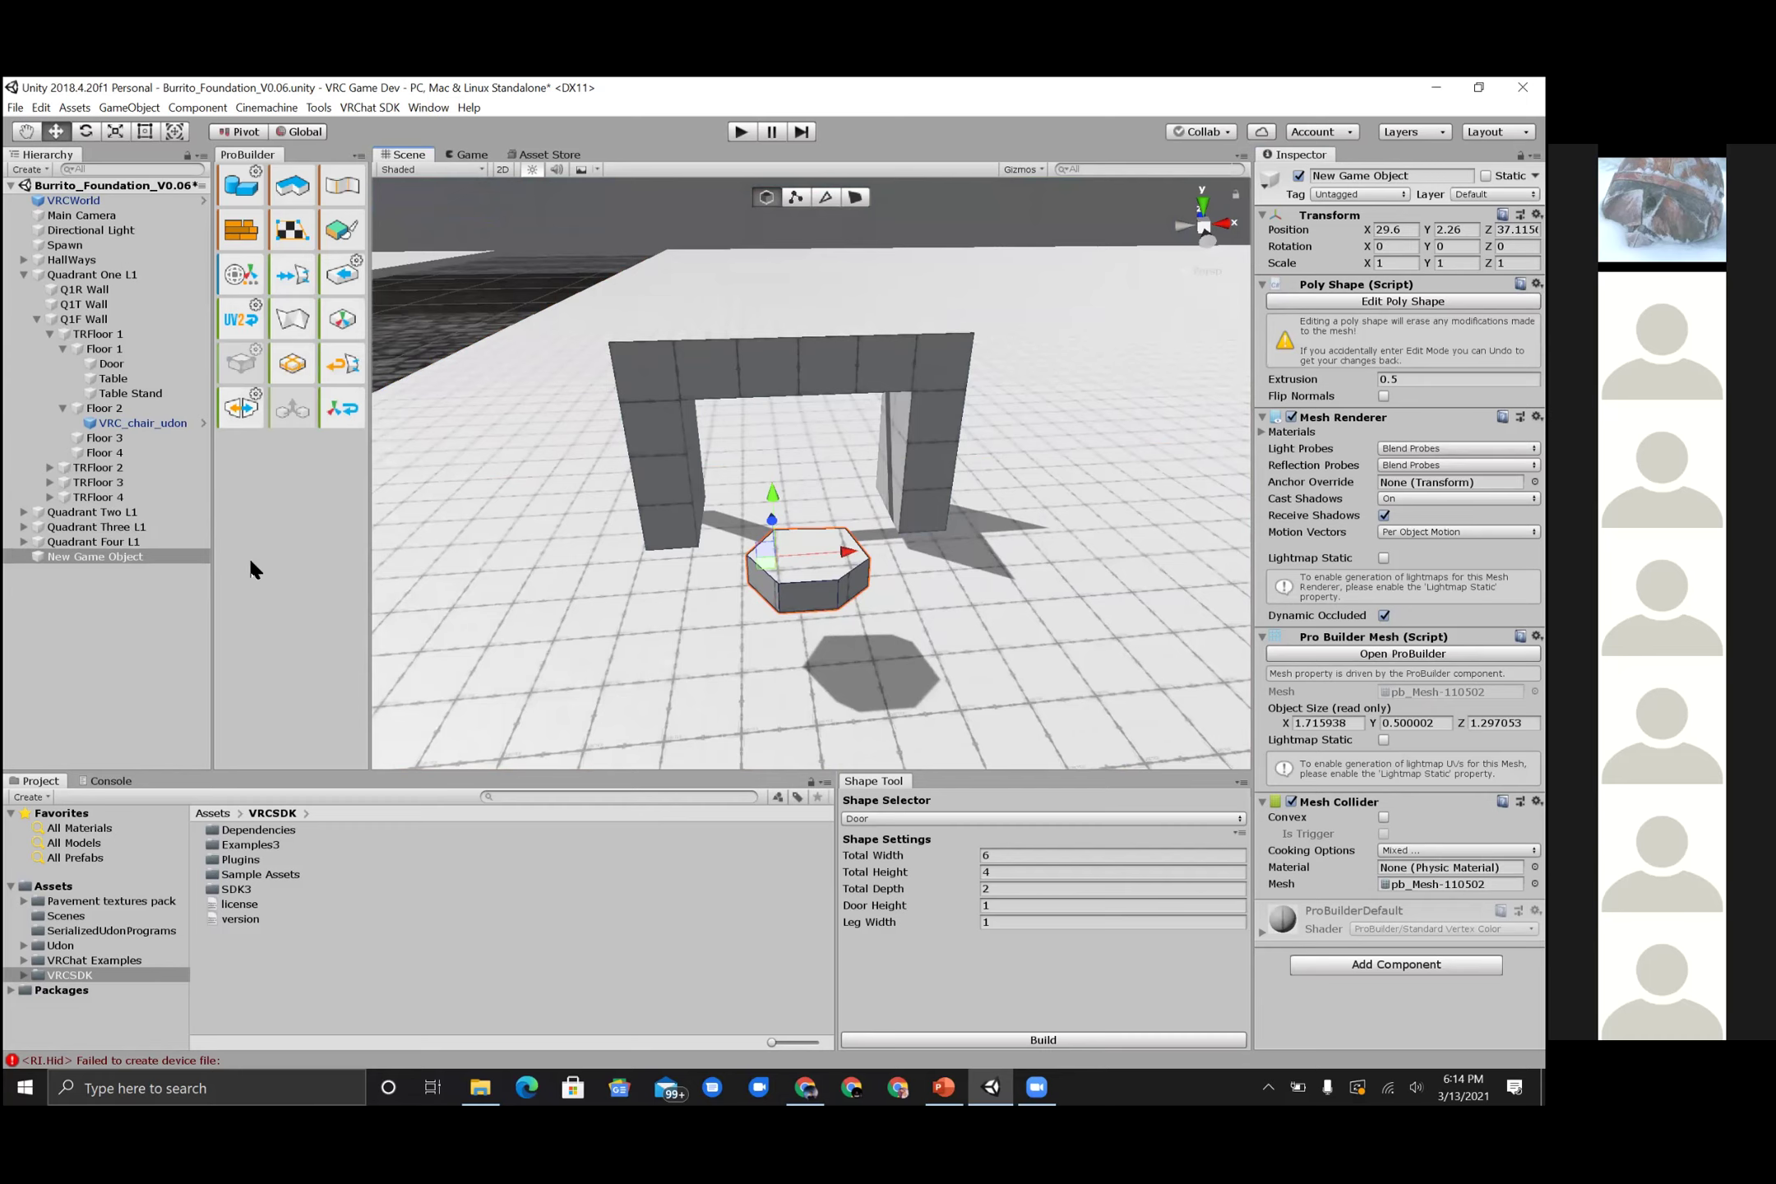
pyautogui.click(107, 557)
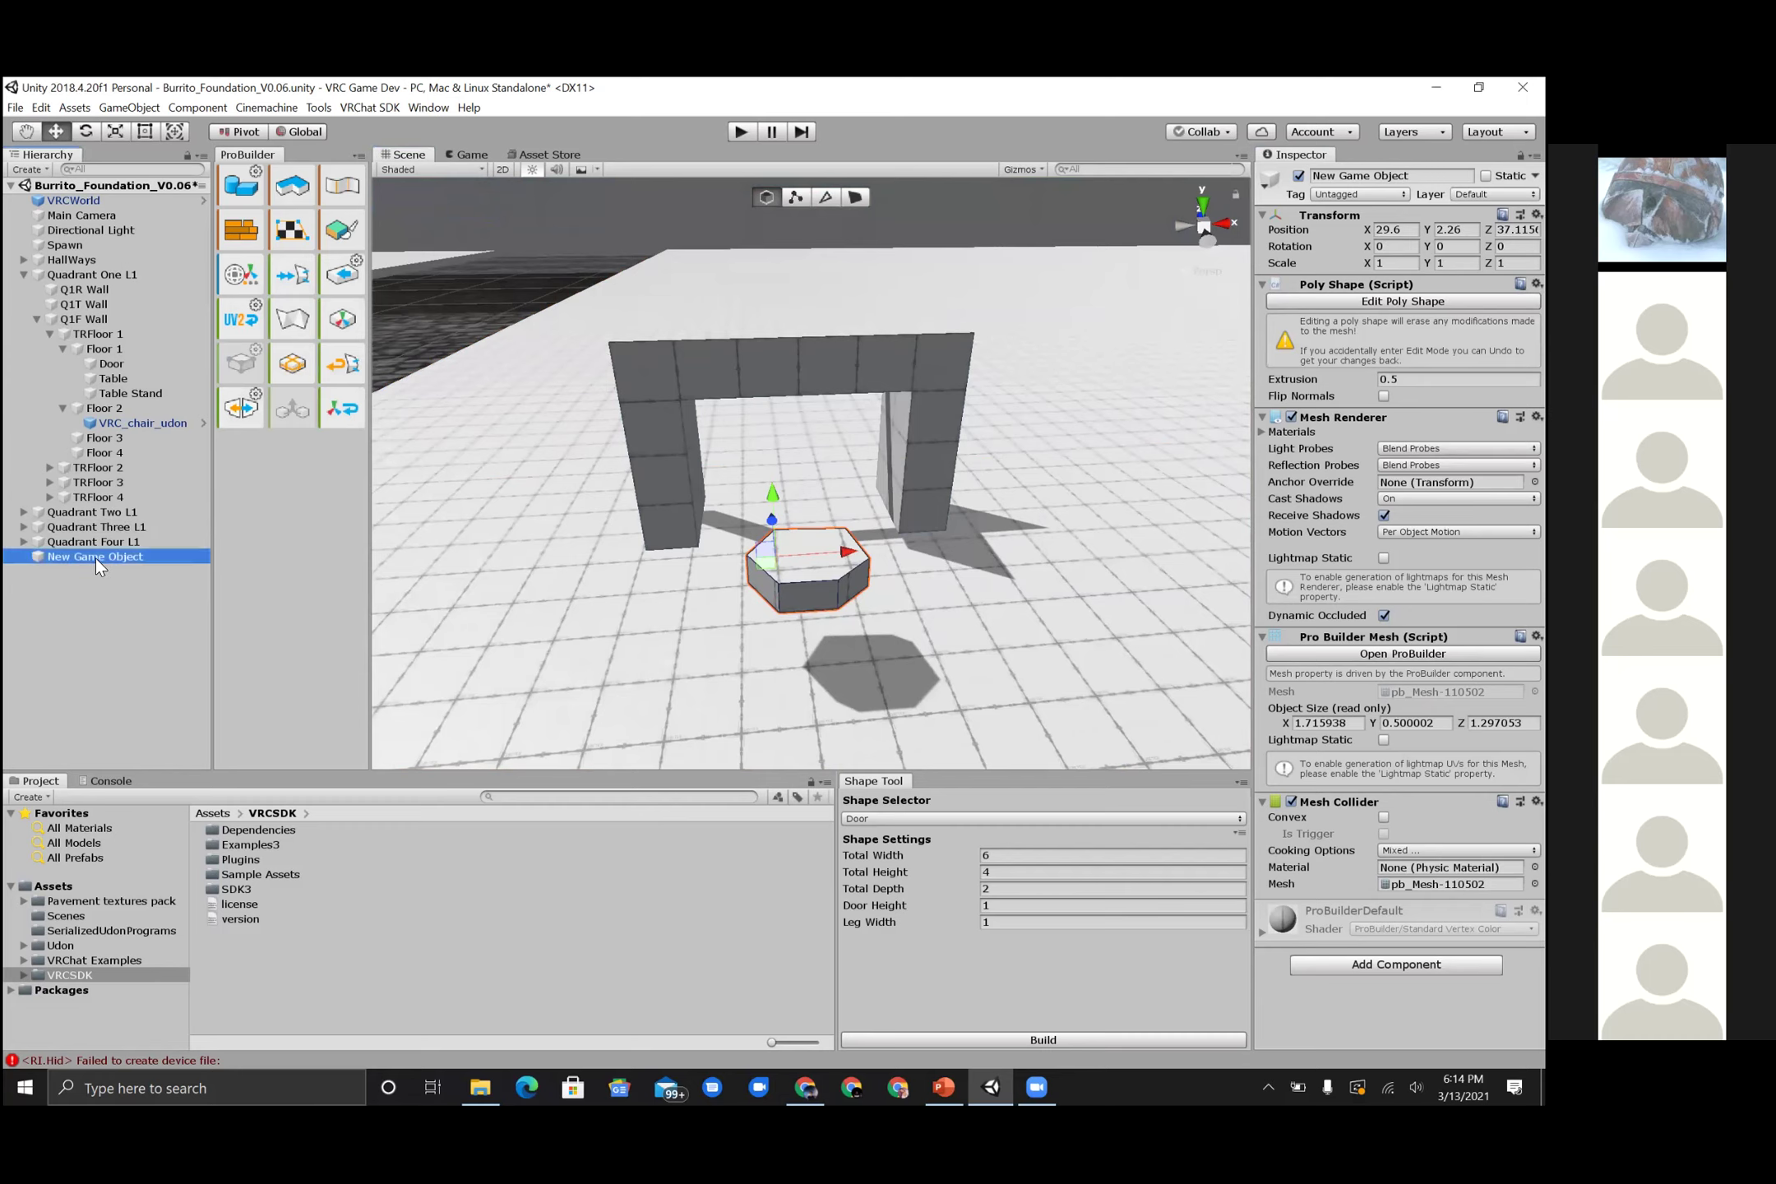
pyautogui.click(77, 557)
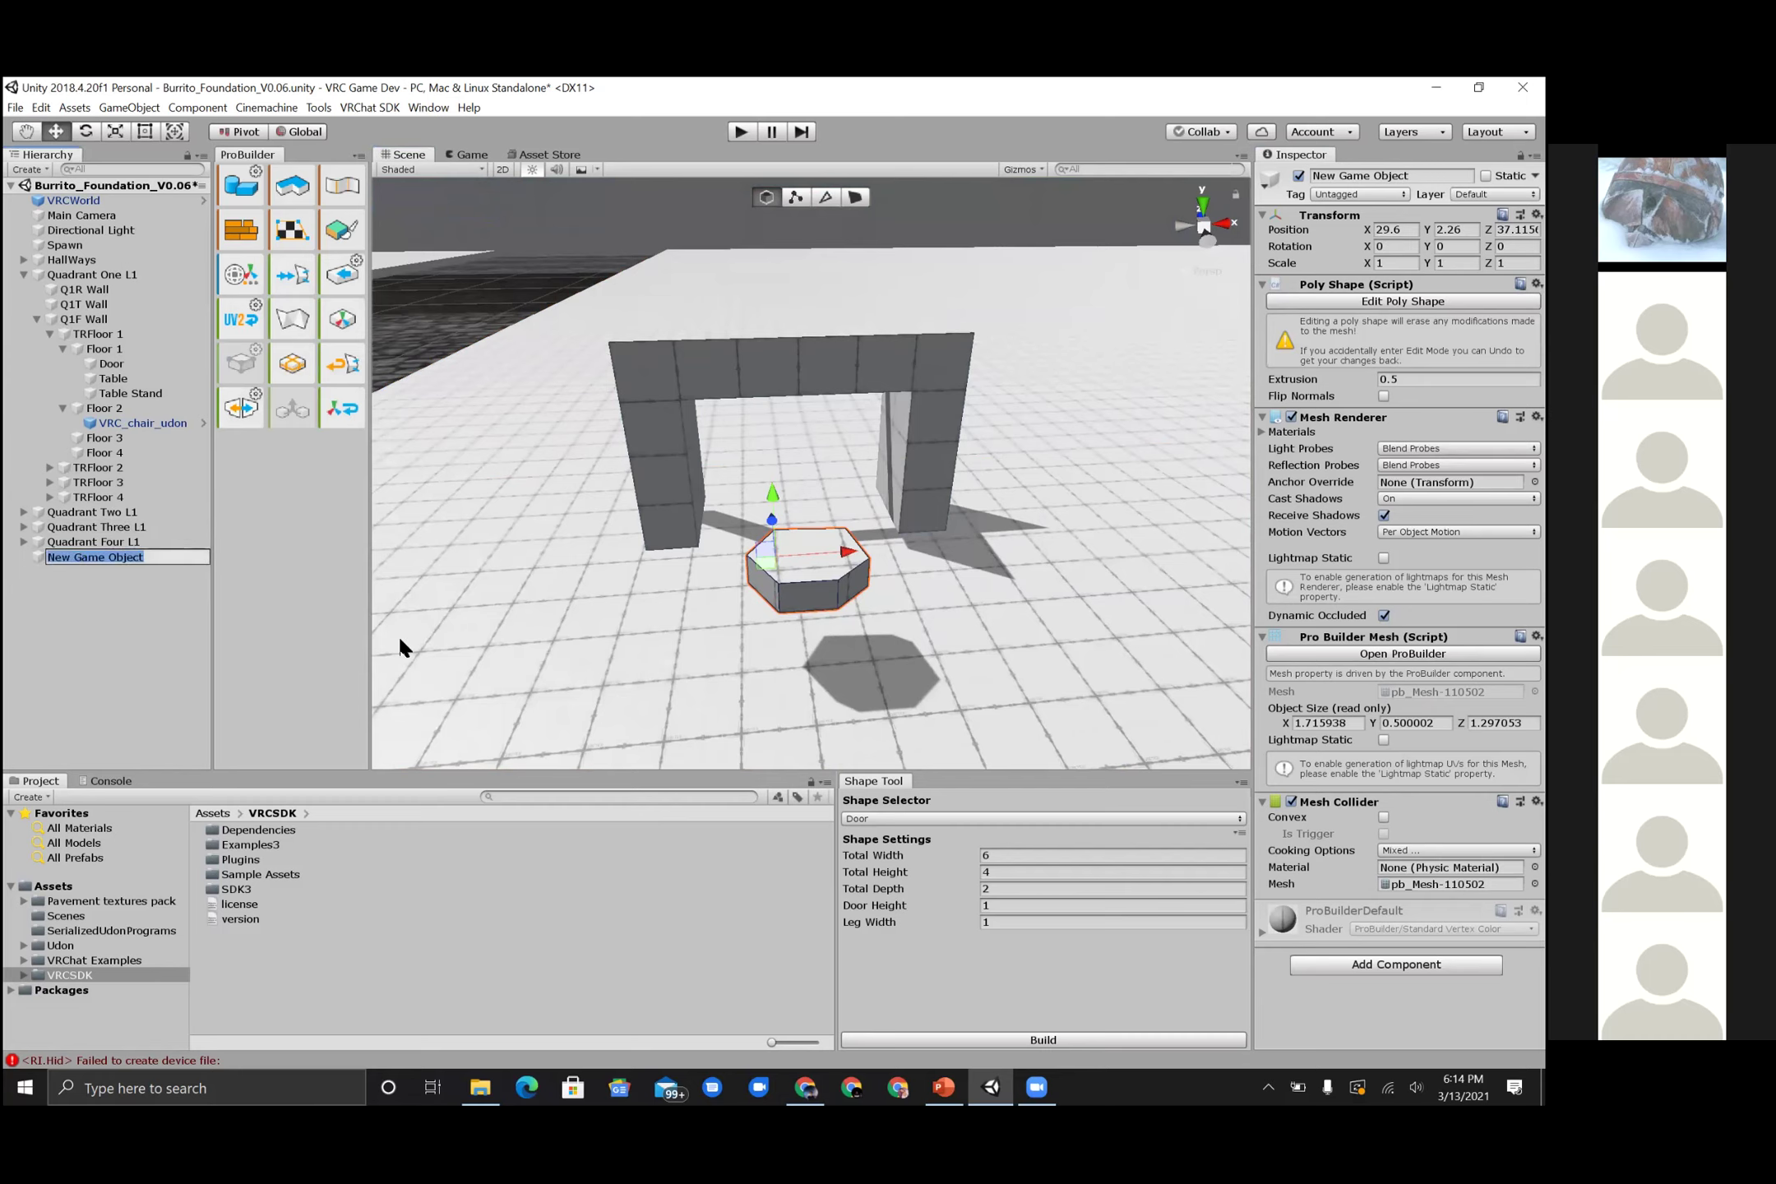
pyautogui.write('TableTop')
pyautogui.click(169, 632)
pyautogui.moveTo(77, 561); pyautogui.dragTo(127, 349)
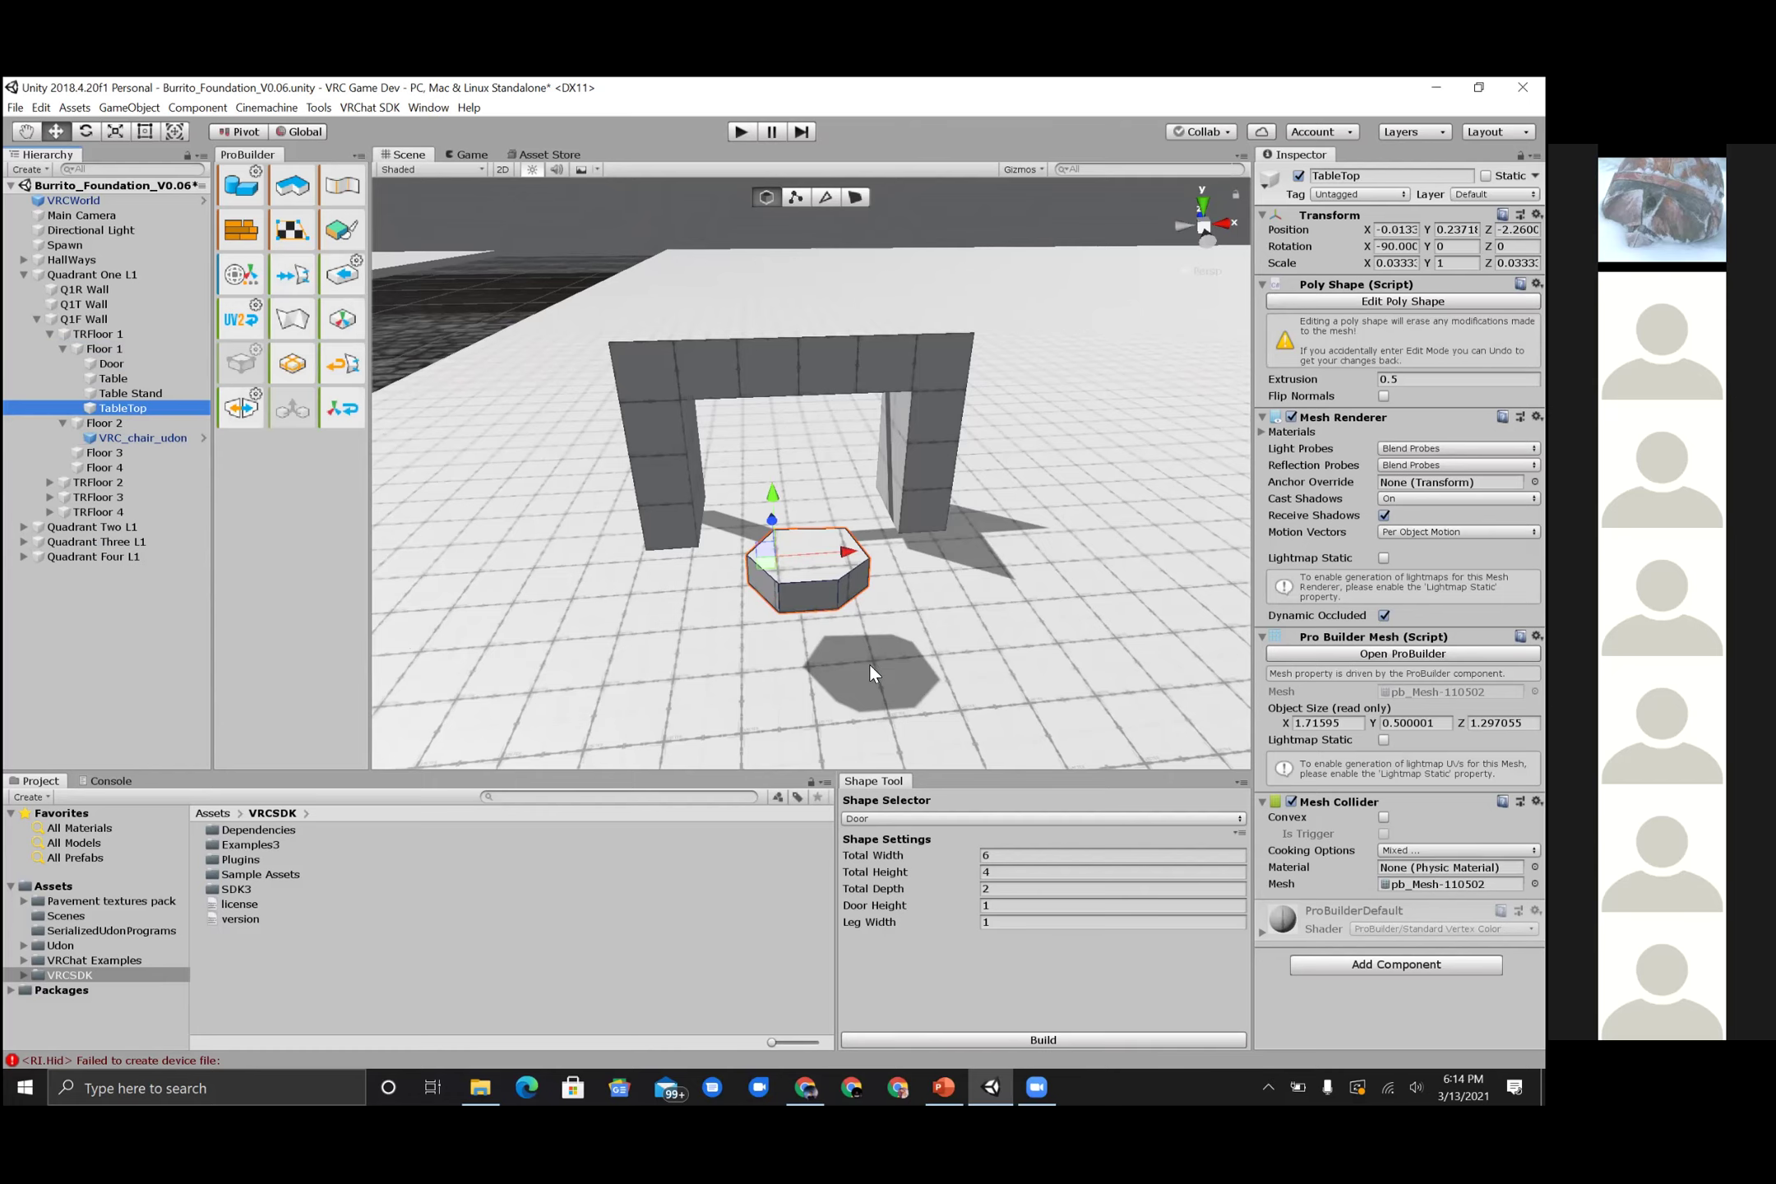
# - Start a new Cylinder with the ProBuilder Shape Tool and delete the extra root-level Door object
pyautogui.keyDown('alt'); pyautogui.moveTo(912, 571); pyautogui.dragTo(851, 637); pyautogui.keyUp('alt')
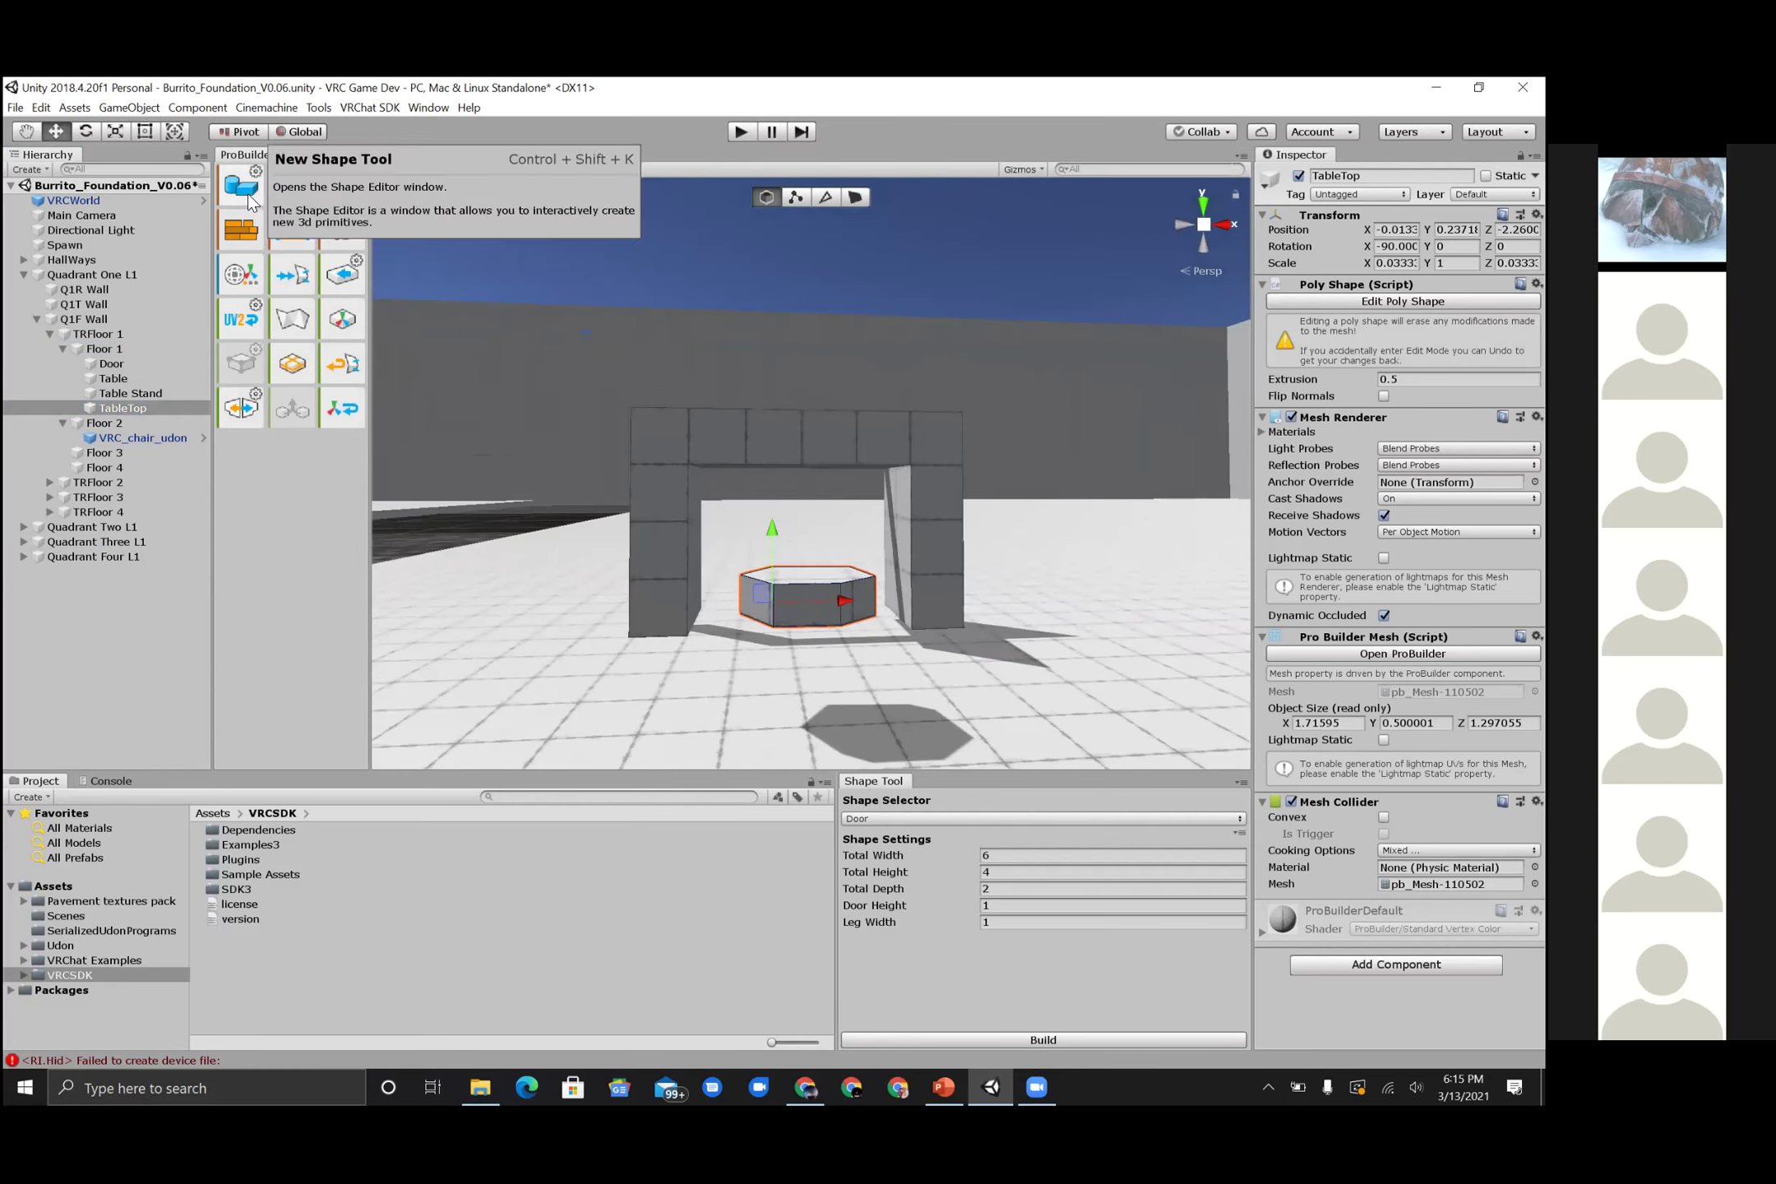
pyautogui.click(249, 197)
pyautogui.keyDown('alt'); pyautogui.moveTo(1060, 552); pyautogui.dragTo(911, 669); pyautogui.keyUp('alt')
pyautogui.keyDown('alt'); pyautogui.moveTo(1001, 565); pyautogui.dragTo(890, 308); pyautogui.keyUp('alt')
pyautogui.click(891, 818)
pyautogui.press('Return')
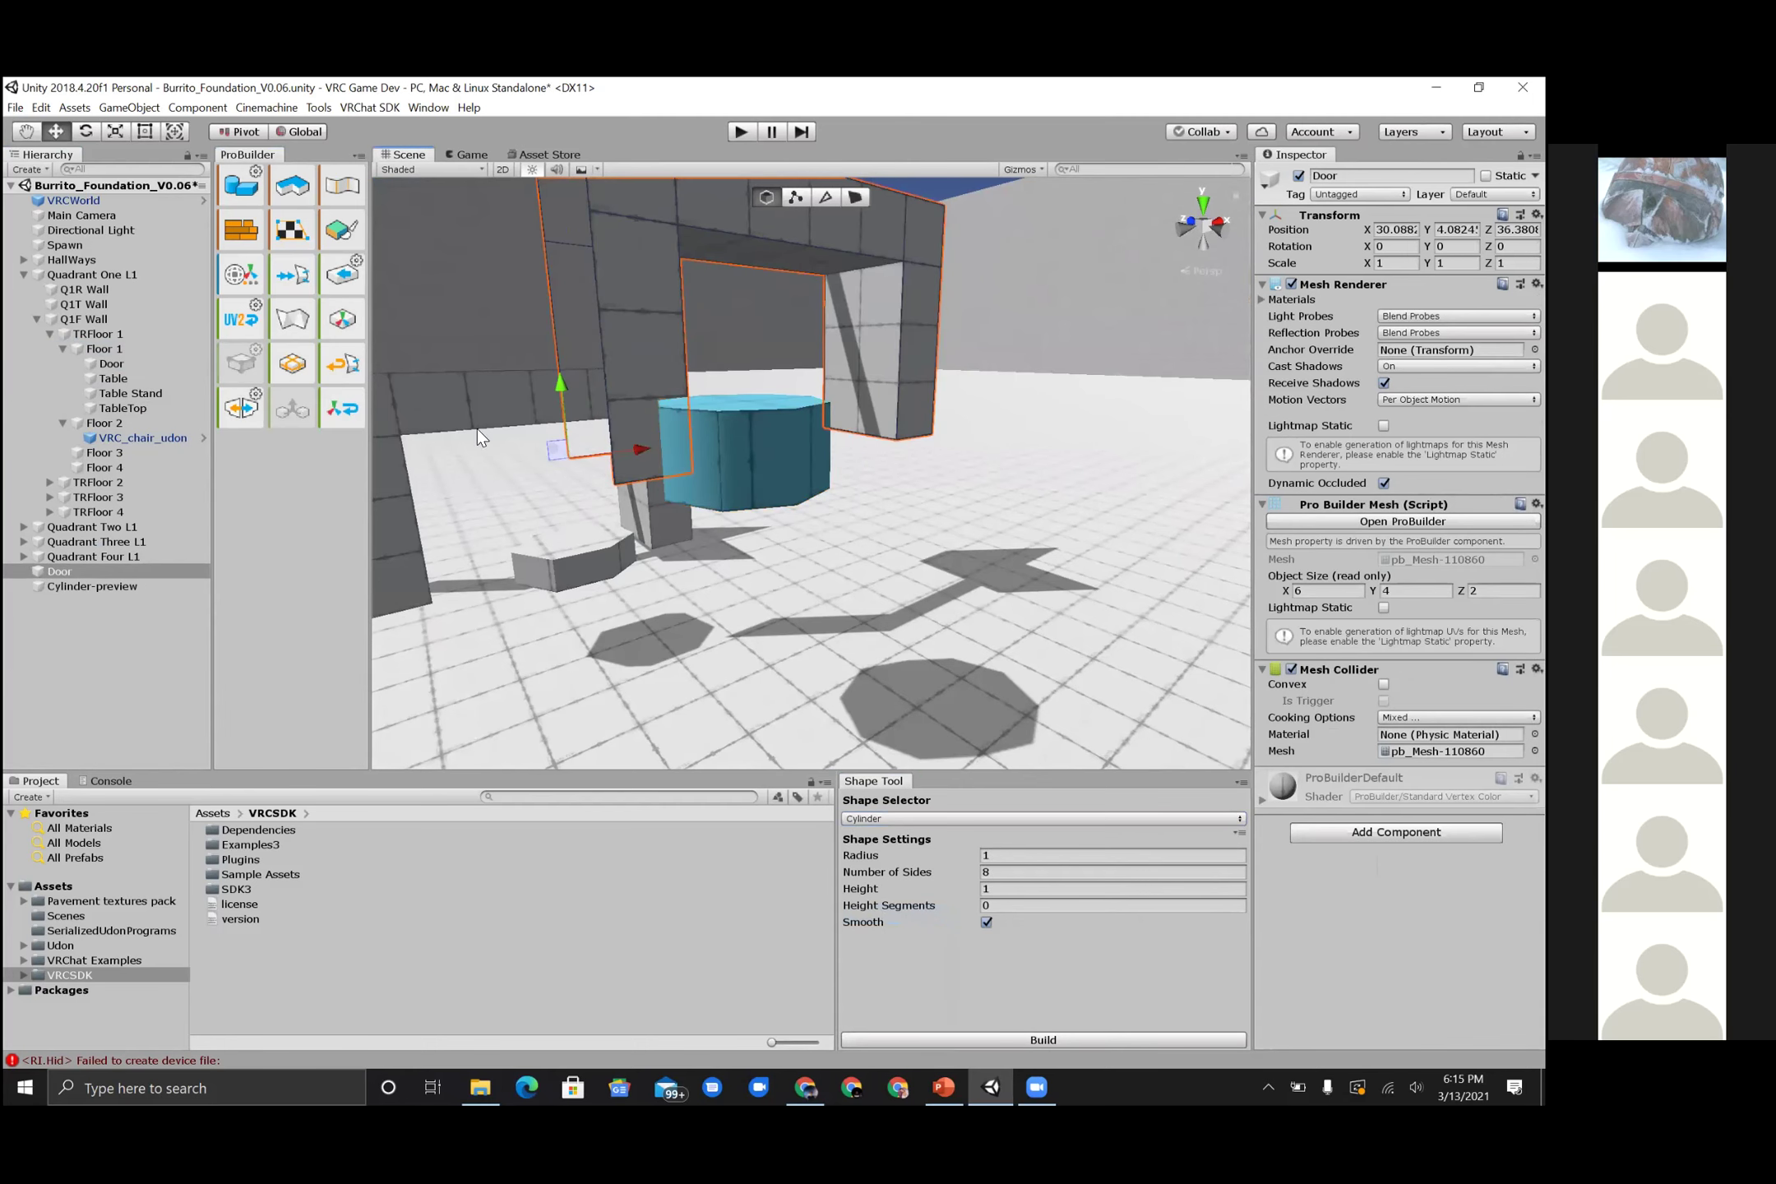
pyautogui.press('Delete')
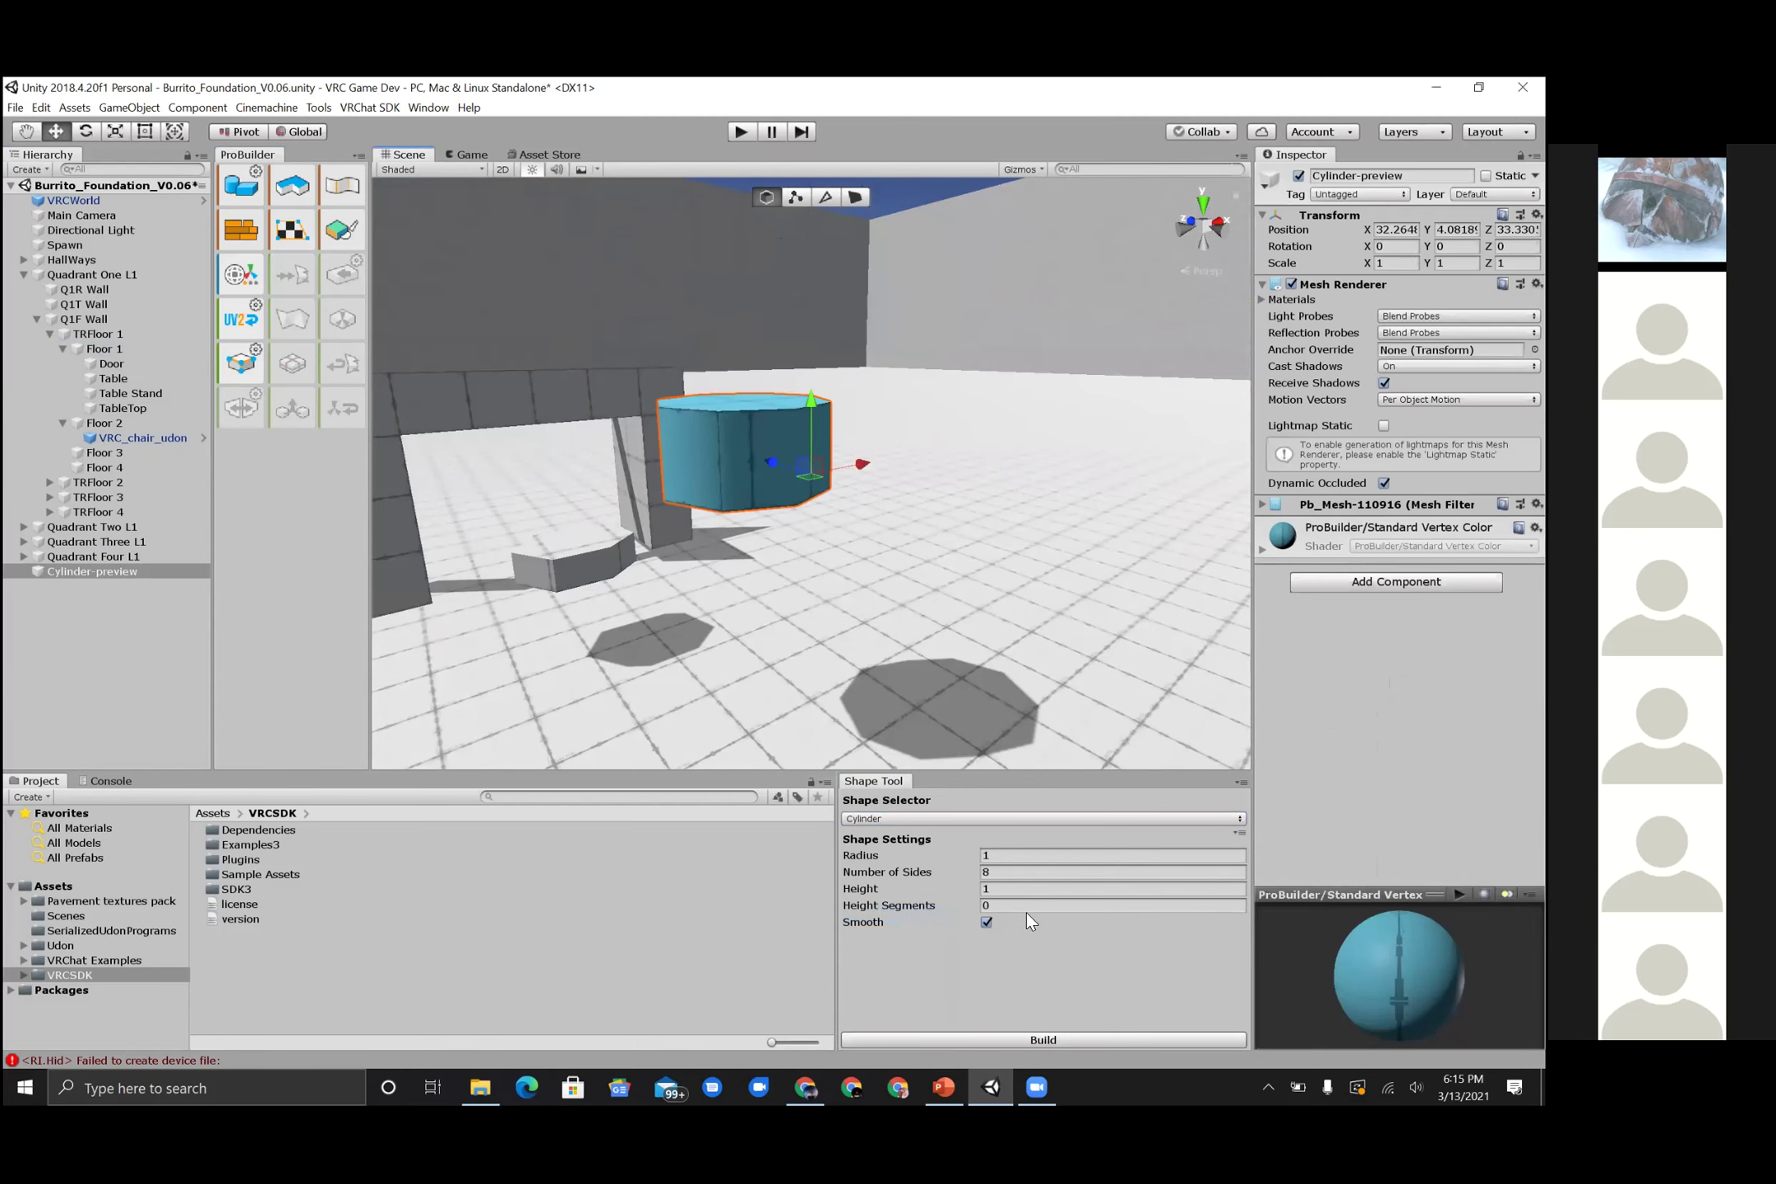
# - Set the preview cylinder's radius to 1 and scale the object down uniformly to about 0.27
pyautogui.click(1022, 856)
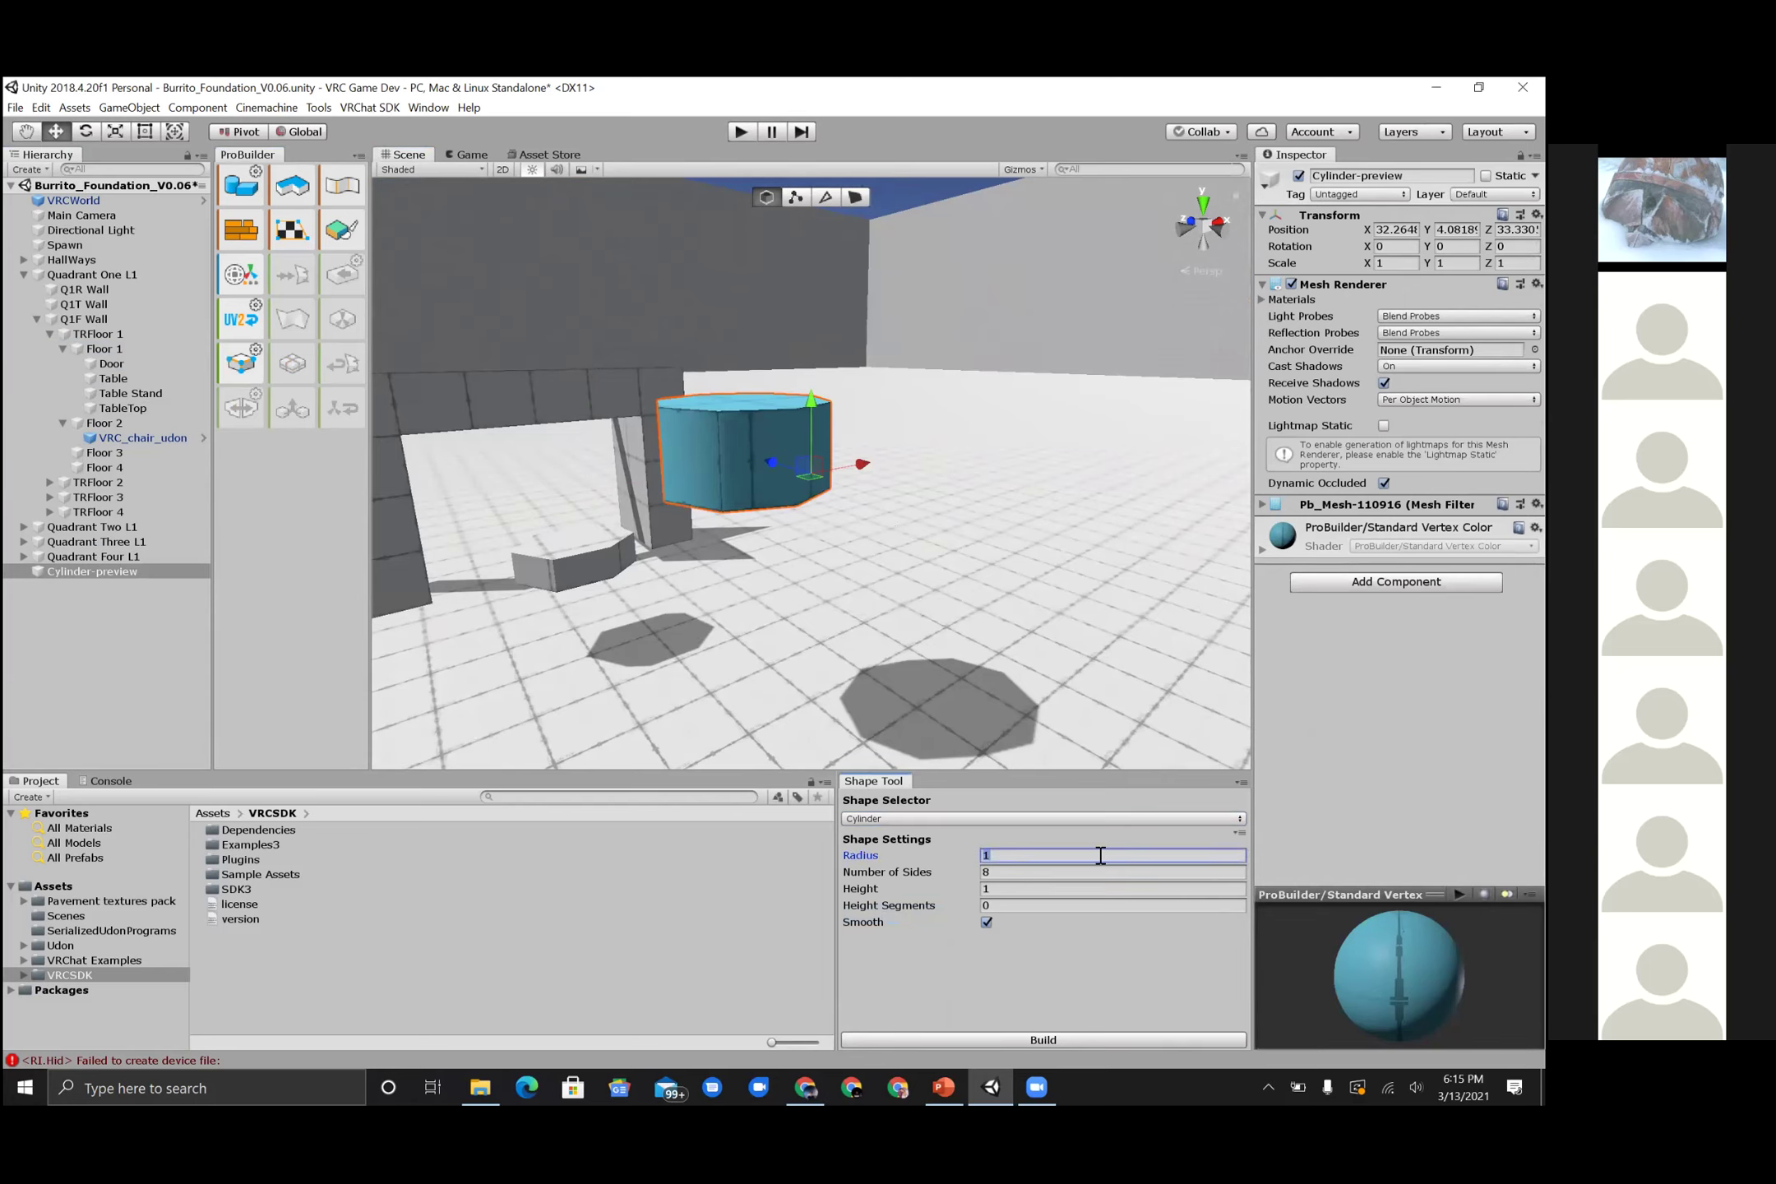
pyautogui.press('BackSpace')
pyautogui.write('1')
pyautogui.keyDown('alt'); pyautogui.moveTo(935, 674); pyautogui.dragTo(822, 629); pyautogui.keyUp('alt')
pyautogui.keyDown('alt'); pyautogui.moveTo(995, 757); pyautogui.dragTo(926, 131); pyautogui.keyUp('alt')
pyautogui.keyDown('alt'); pyautogui.moveTo(773, 321); pyautogui.dragTo(797, 197); pyautogui.keyUp('alt')
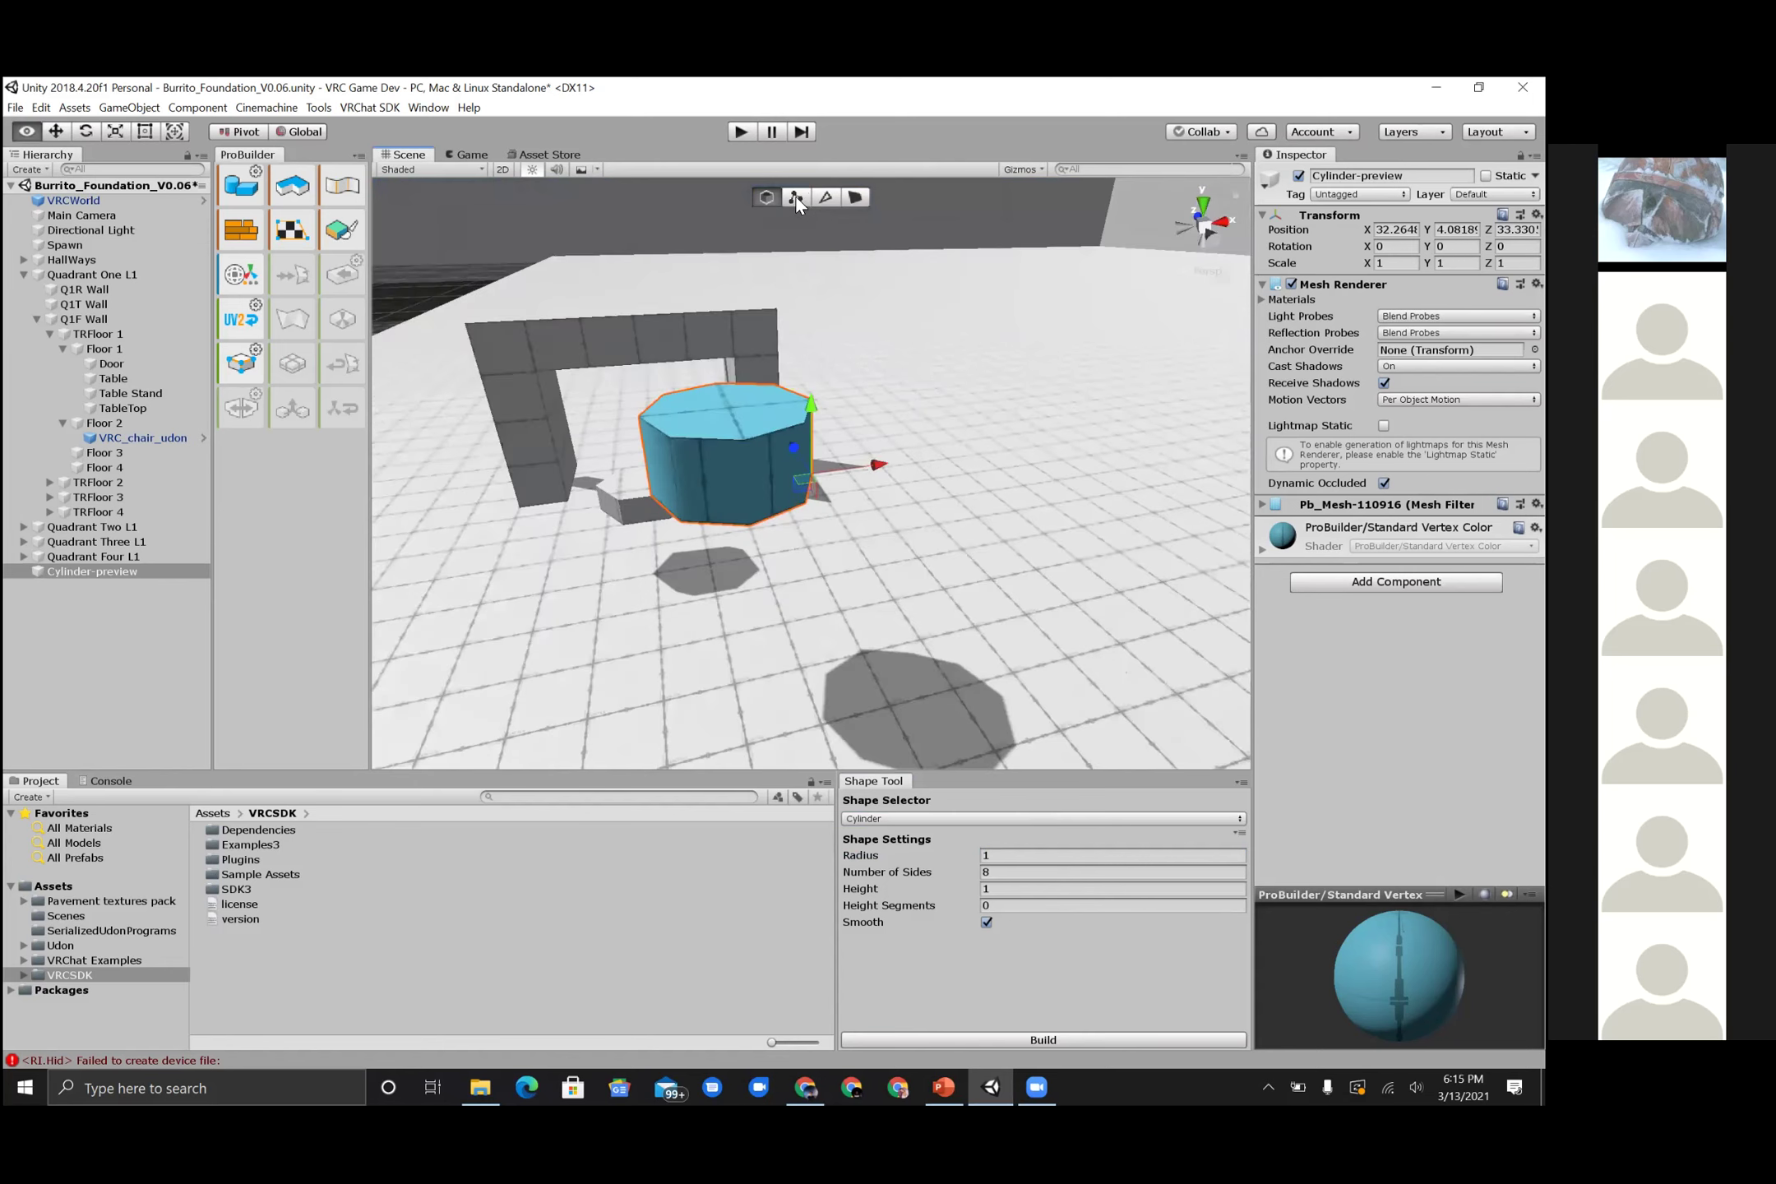
pyautogui.click(115, 133)
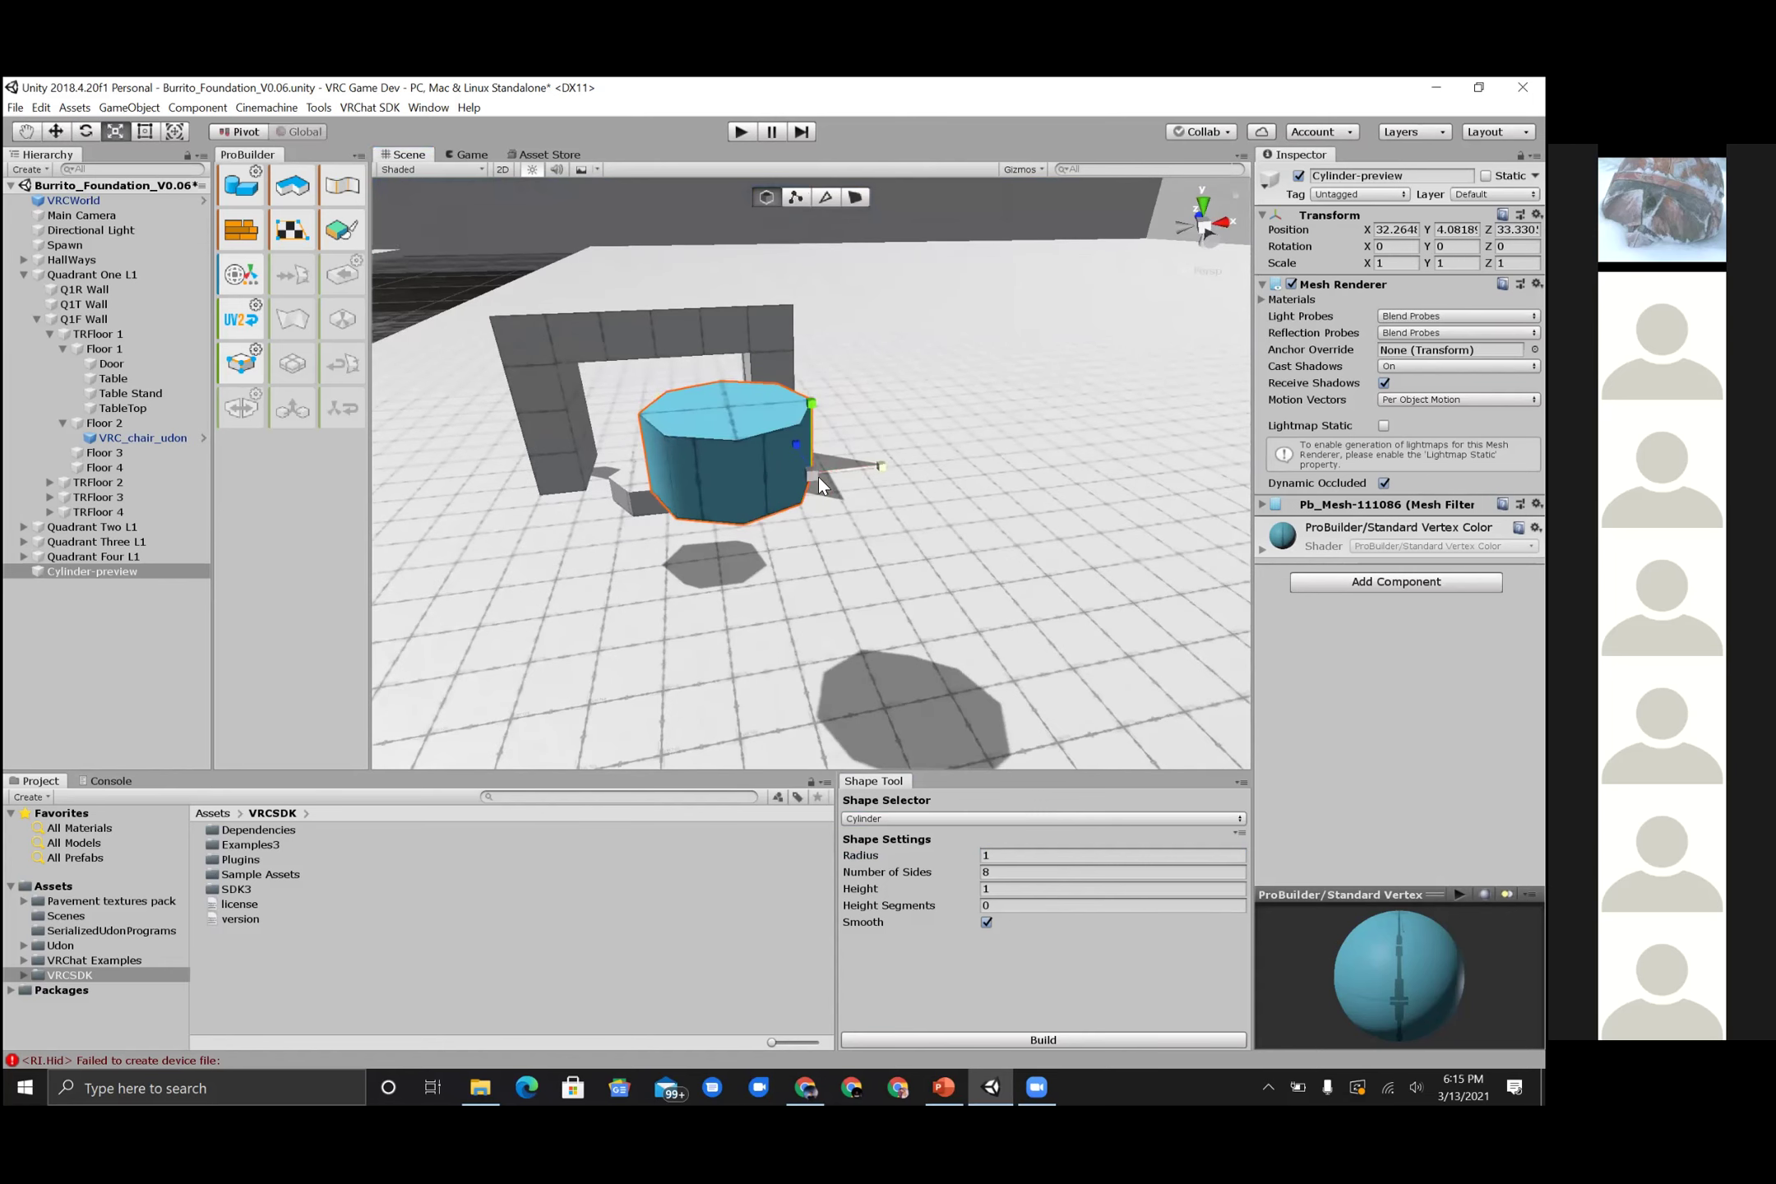
pyautogui.moveTo(888, 463); pyautogui.dragTo(956, 454)
pyautogui.scroll(2, 806, 449)
pyautogui.scroll(1, 806, 454)
pyautogui.keyDown('alt'); pyautogui.moveTo(784, 567); pyautogui.dragTo(737, 586); pyautogui.keyUp('alt')
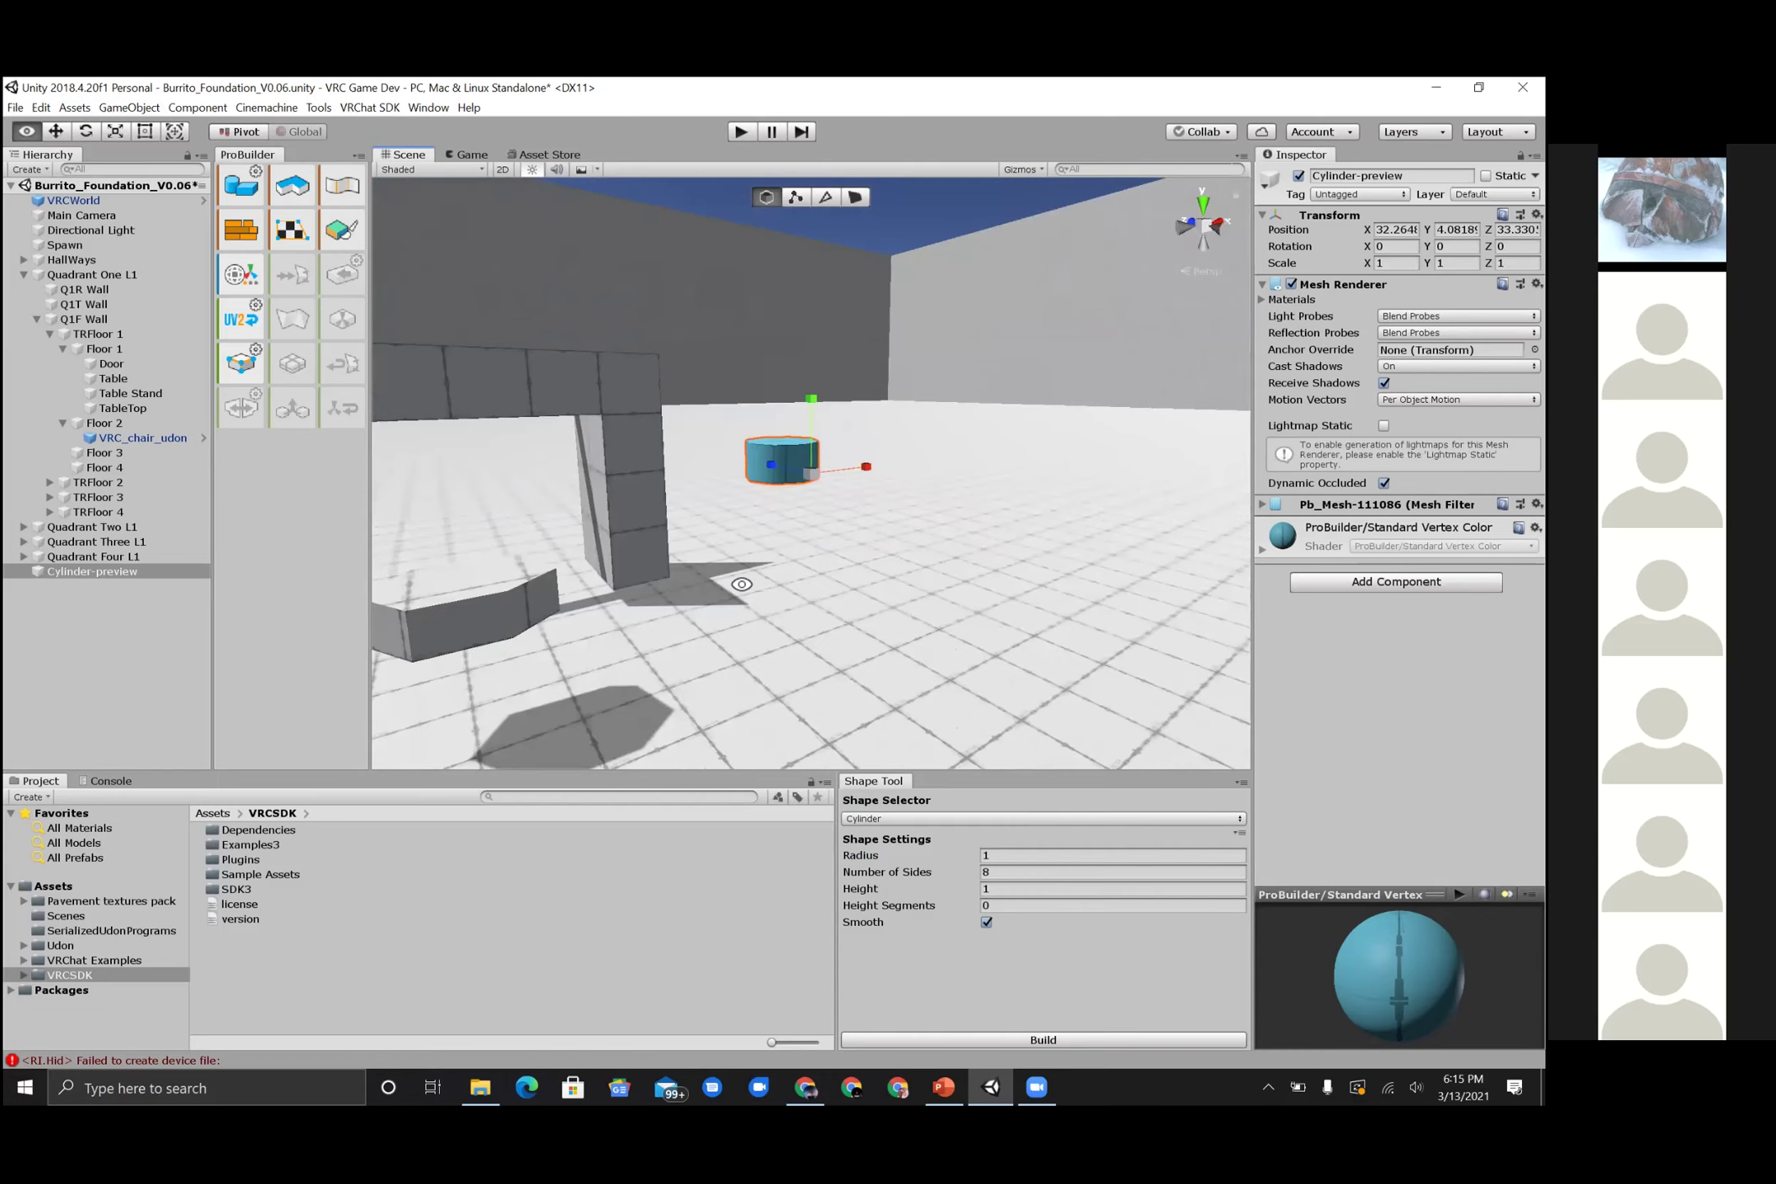
pyautogui.keyDown('alt'); pyautogui.moveTo(903, 508); pyautogui.dragTo(624, 428); pyautogui.keyUp('alt')
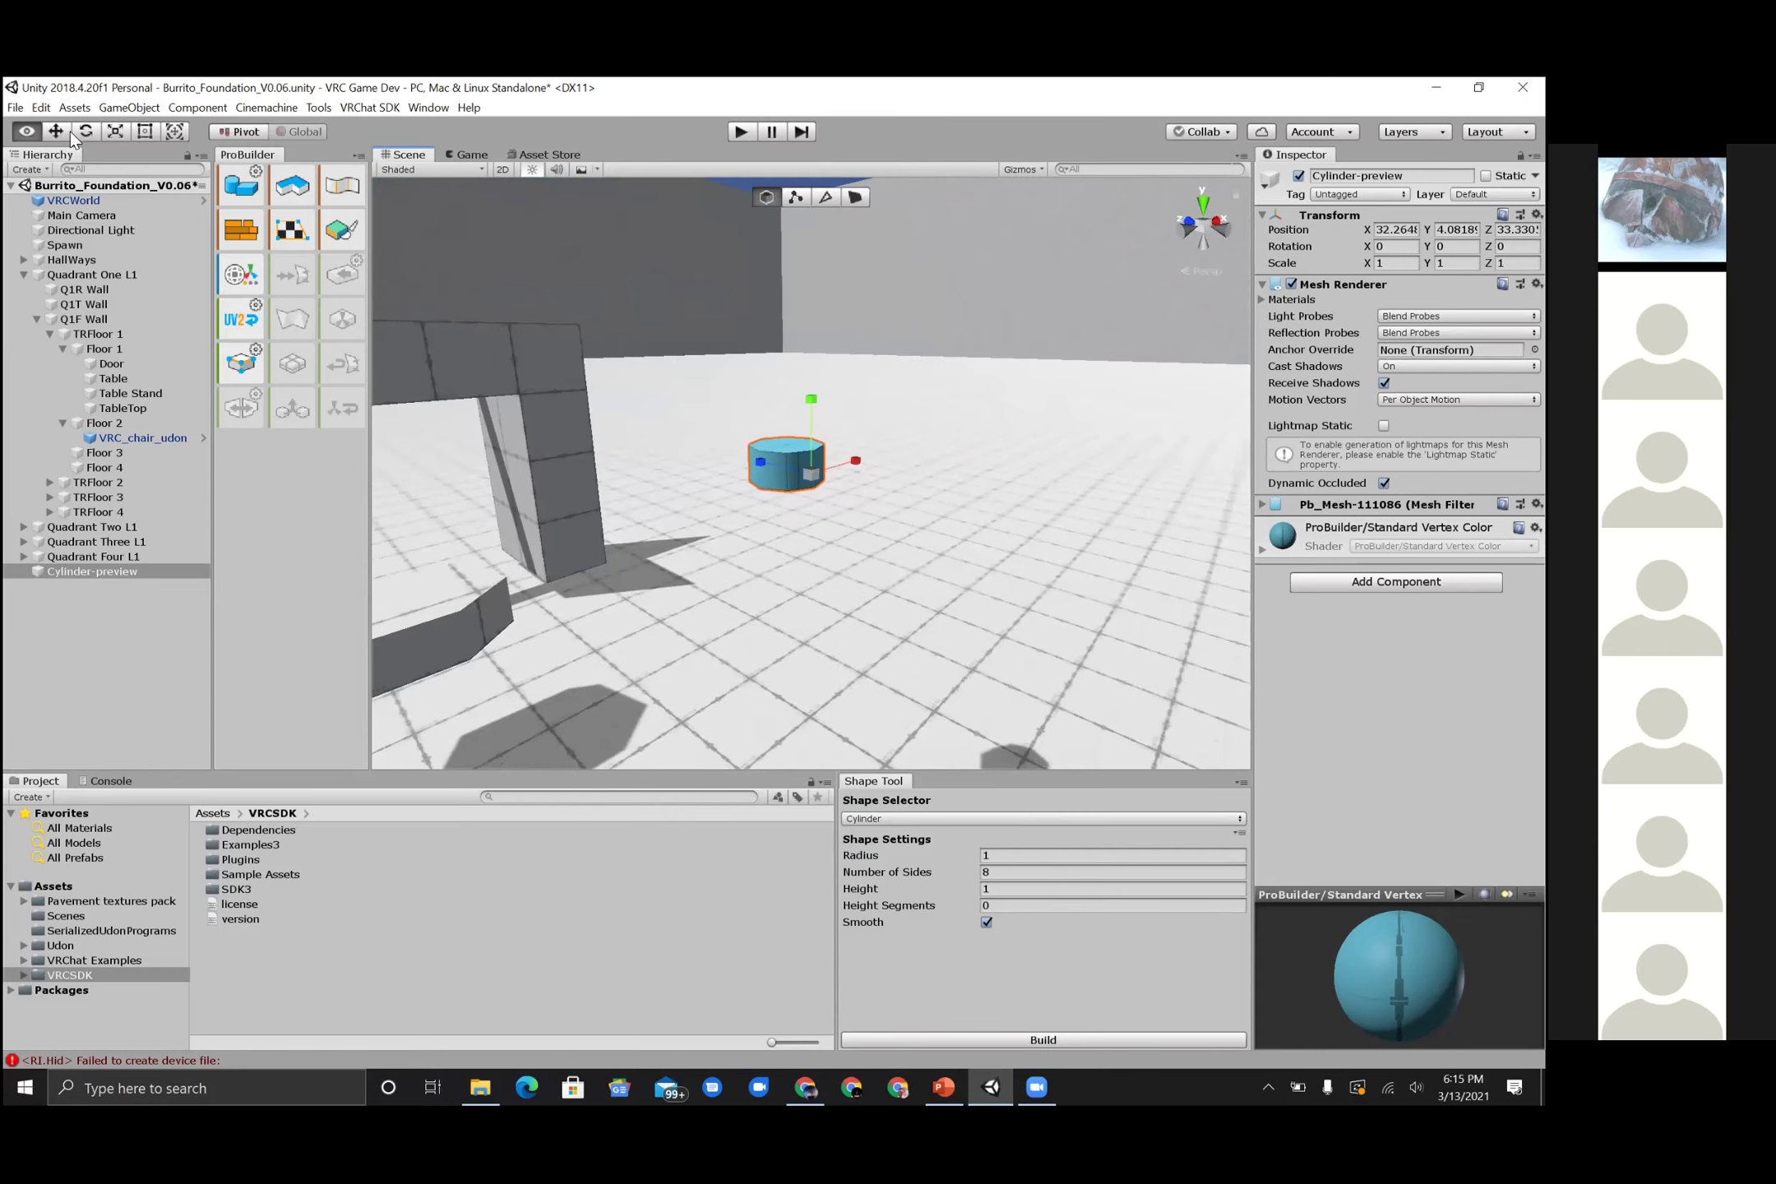
# - Move the small cylinder over near the tabletop at X 30.803, Z 36 and keep it selected
pyautogui.keyDown('alt'); pyautogui.moveTo(489, 332); pyautogui.dragTo(576, 353); pyautogui.keyUp('alt')
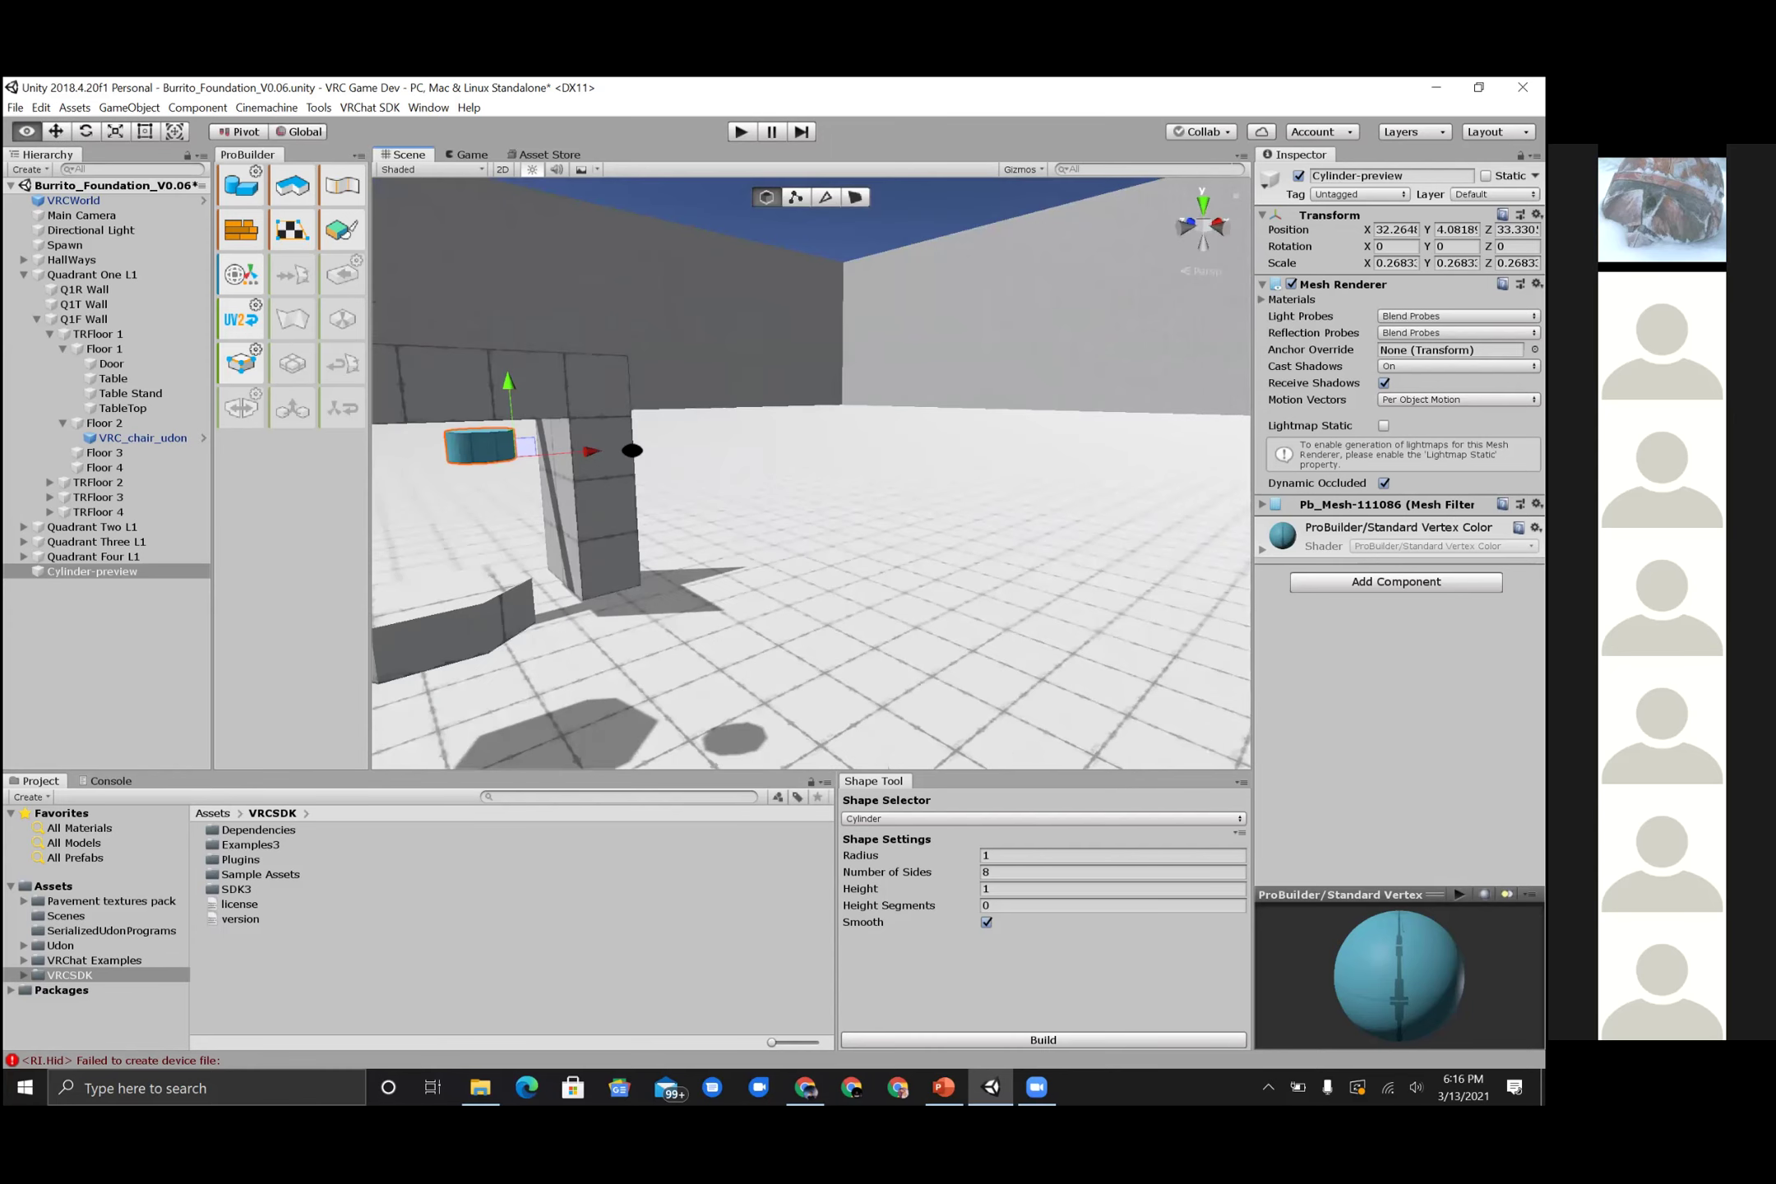
pyautogui.keyDown('alt'); pyautogui.moveTo(631, 451); pyautogui.dragTo(986, 380); pyautogui.keyUp('alt')
pyautogui.hotkey('ctrl', 'z')
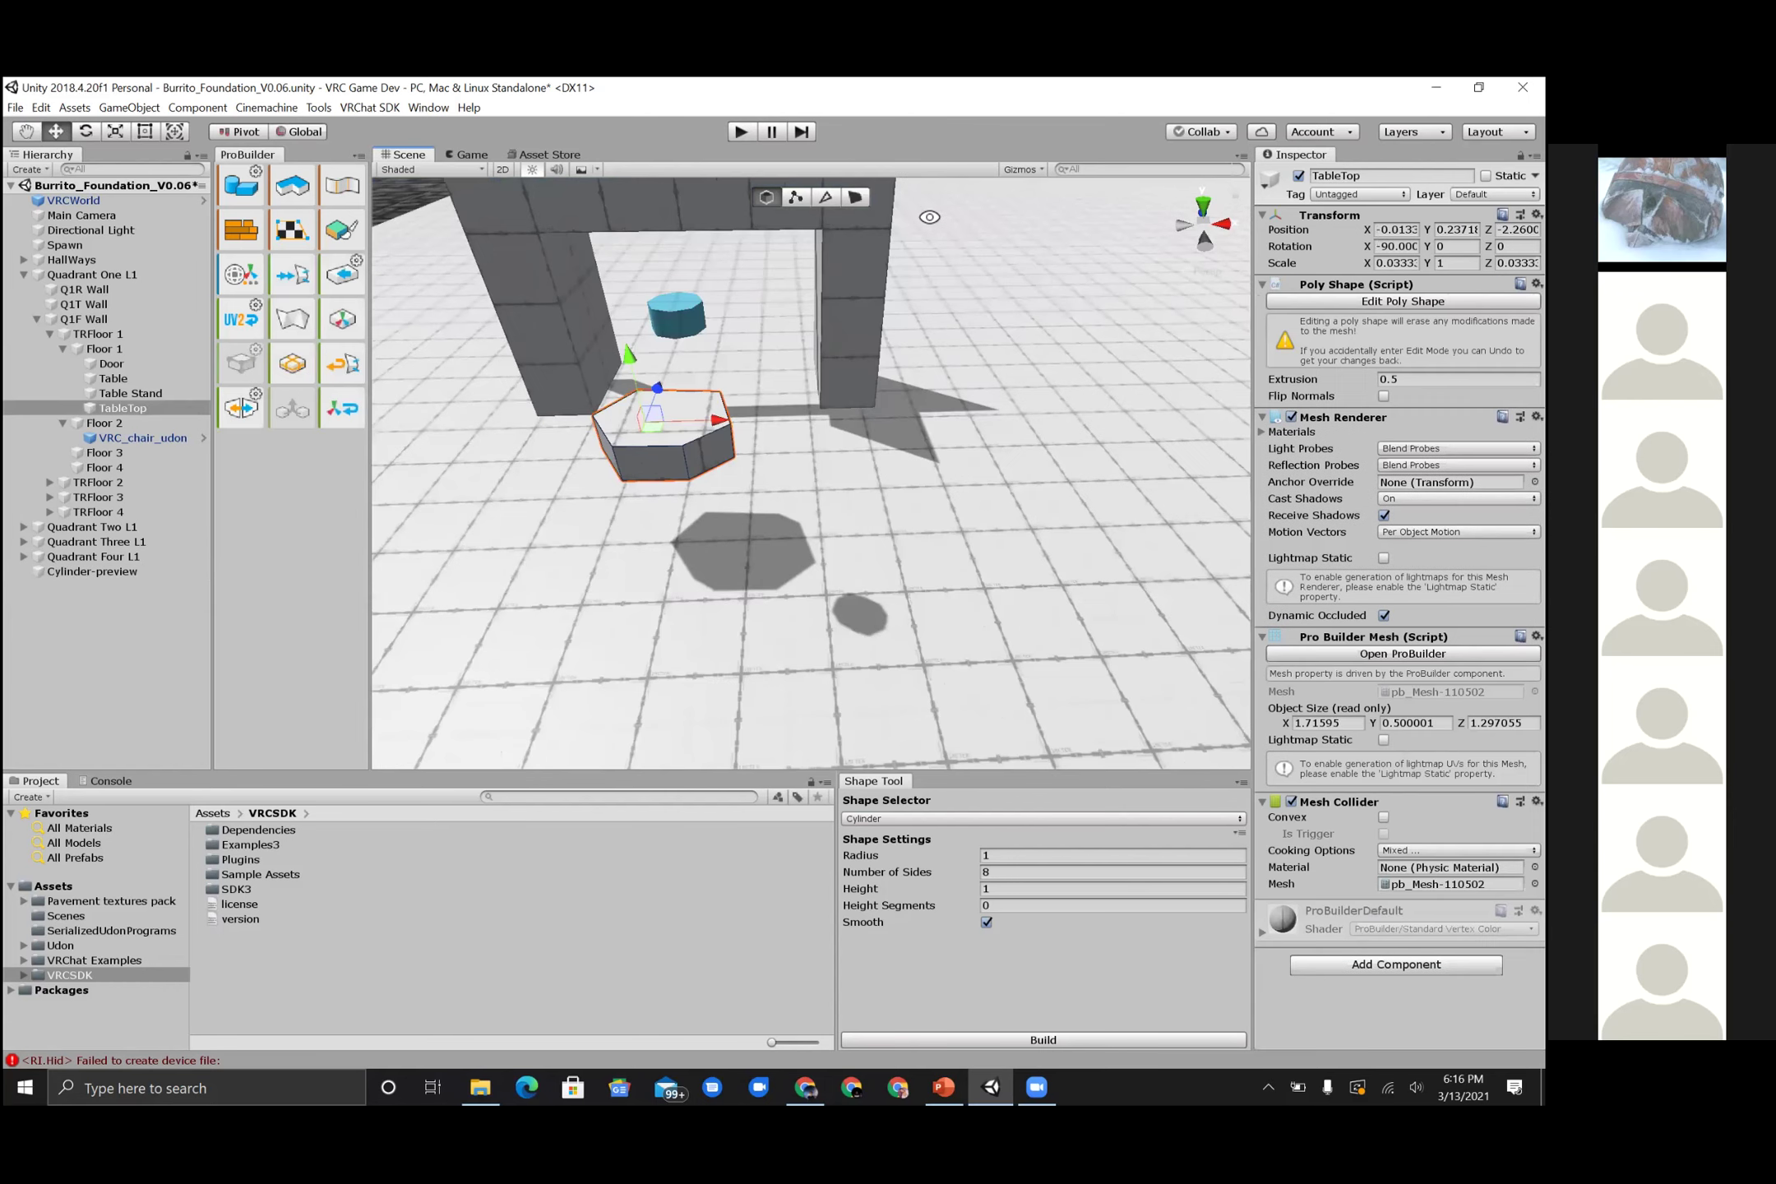
pyautogui.keyDown('alt'); pyautogui.moveTo(928, 250); pyautogui.dragTo(945, 255); pyautogui.keyUp('alt')
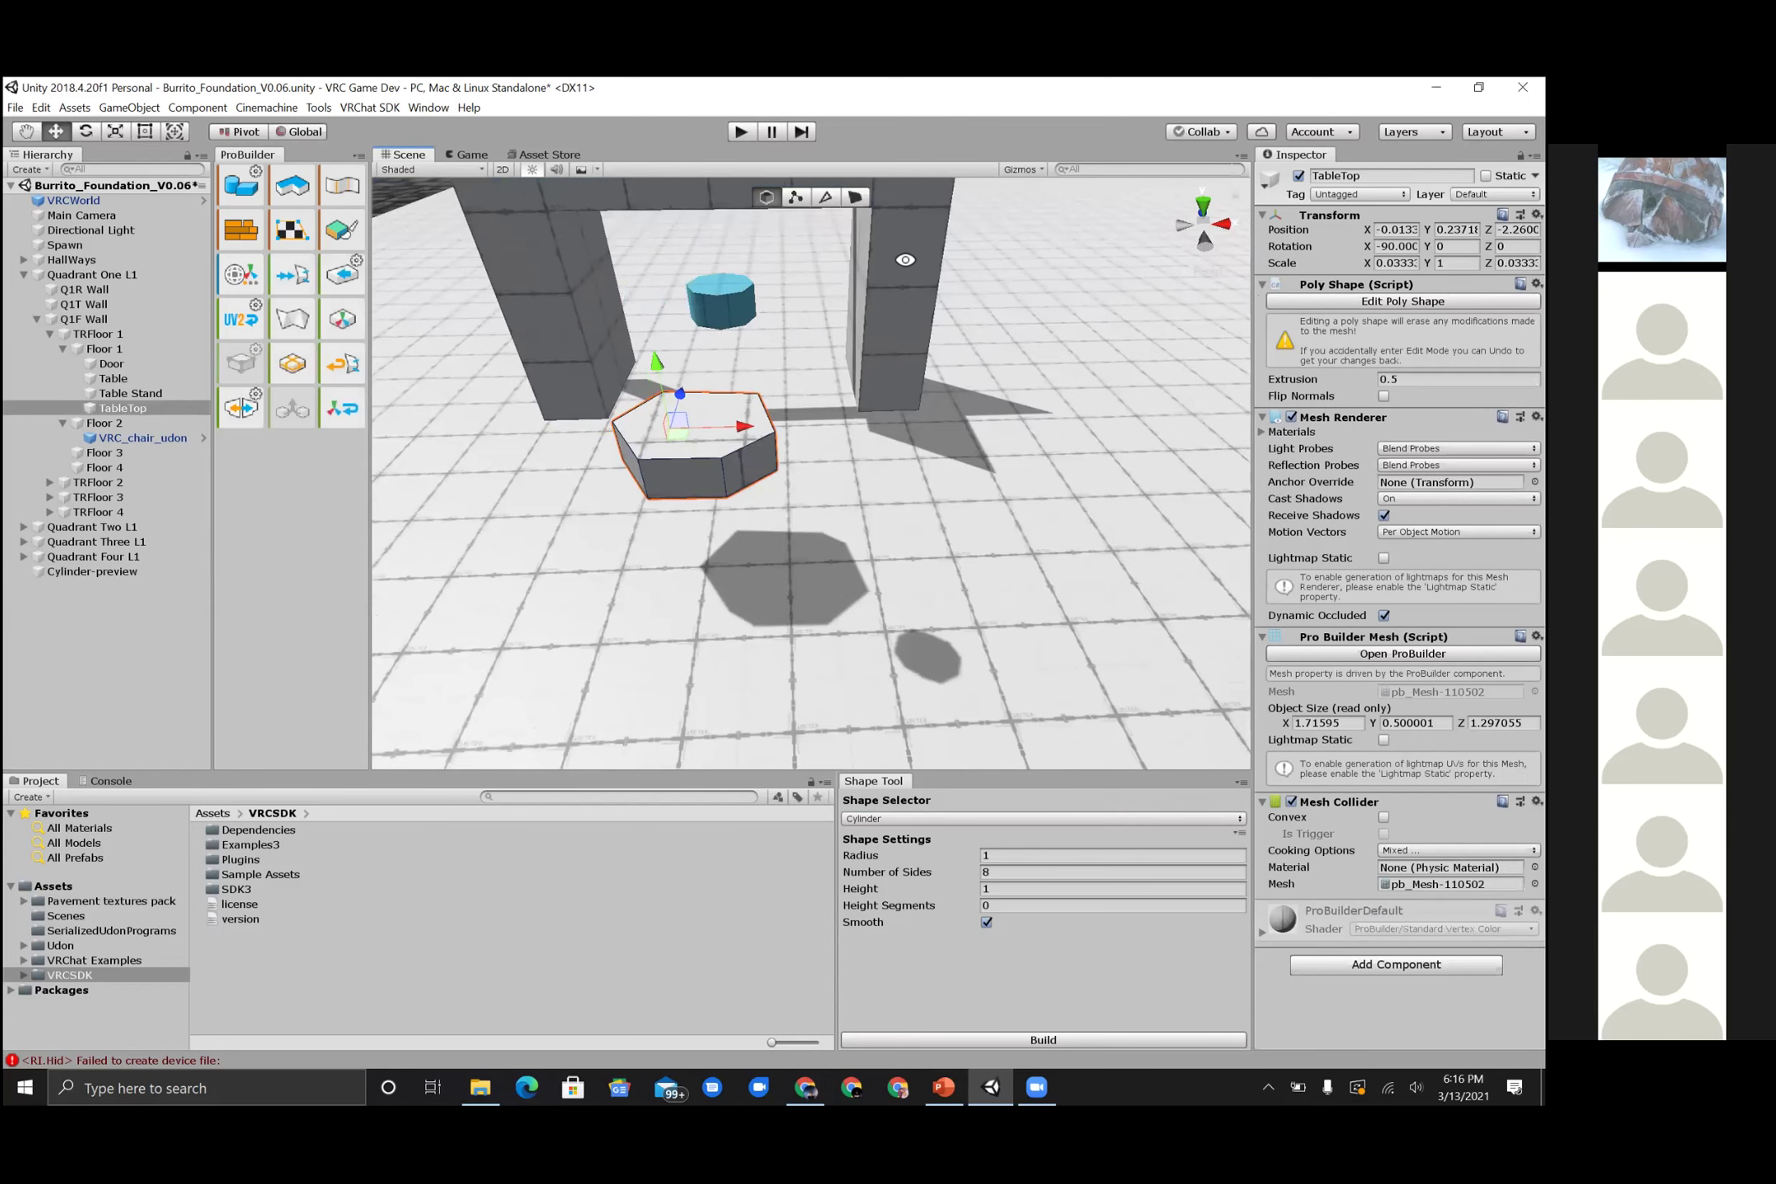
pyautogui.press('f')
pyautogui.keyDown('alt'); pyautogui.moveTo(860, 204); pyautogui.dragTo(856, 221); pyautogui.keyUp('alt')
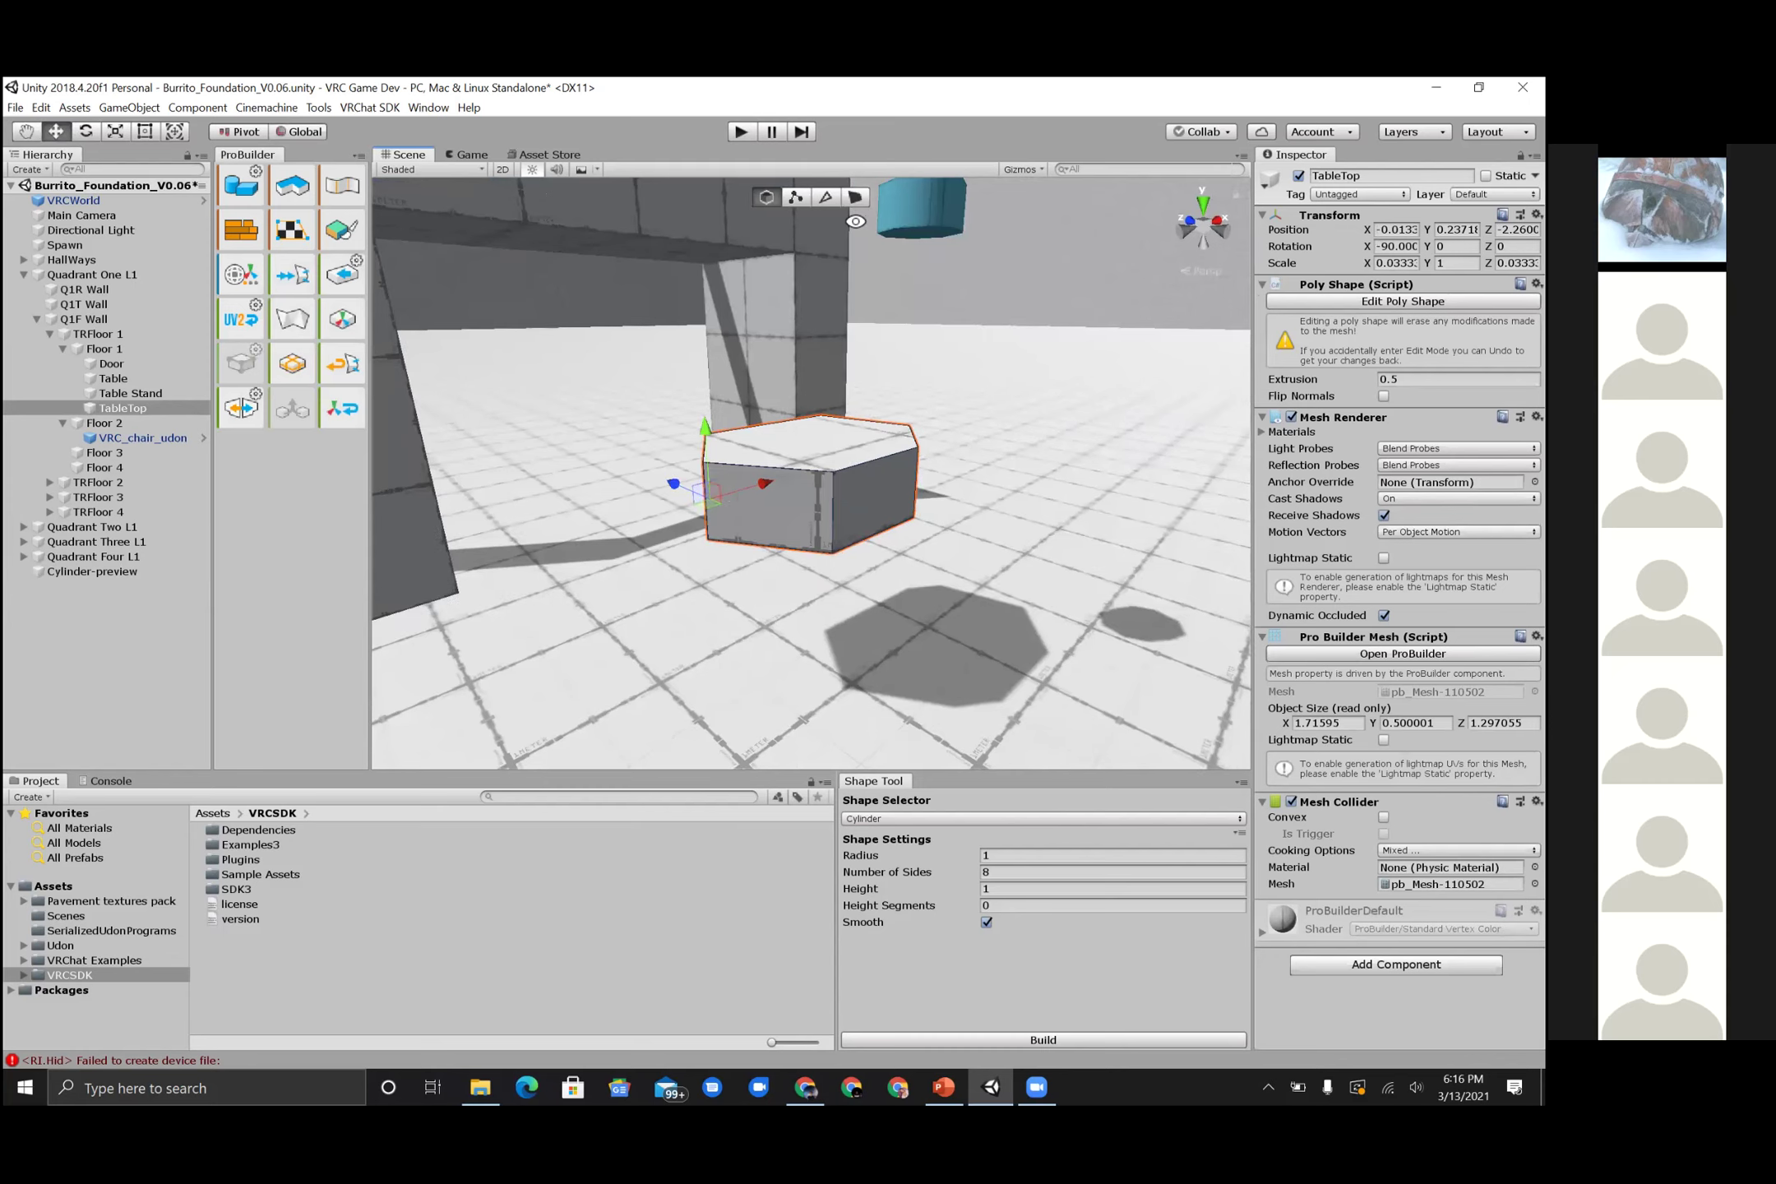
pyautogui.hotkey('ctrl', 'z')
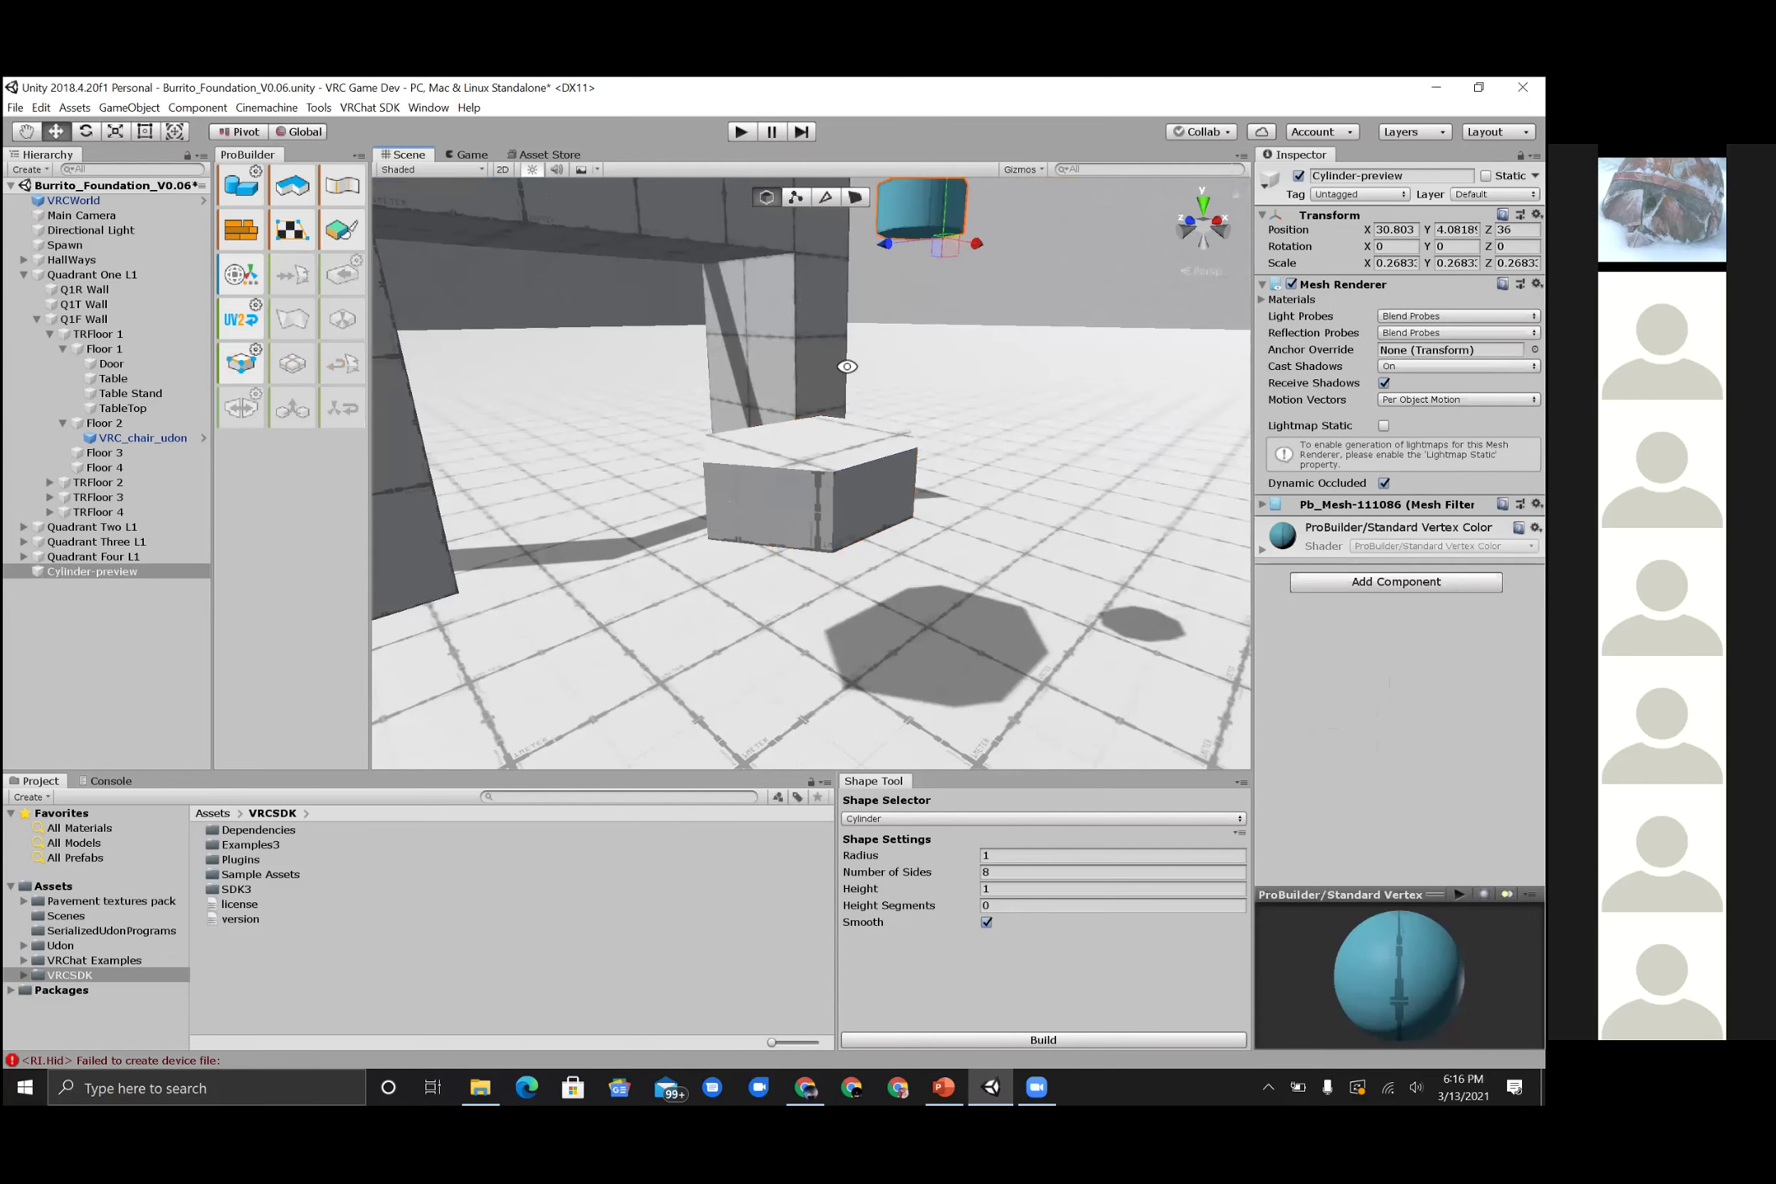
# - Position the small cylinder beneath the tabletop at X 30.428, Y 1.819, Z 36.482
pyautogui.keyDown('alt'); pyautogui.moveTo(884, 418); pyautogui.dragTo(1070, 744); pyautogui.keyUp('alt')
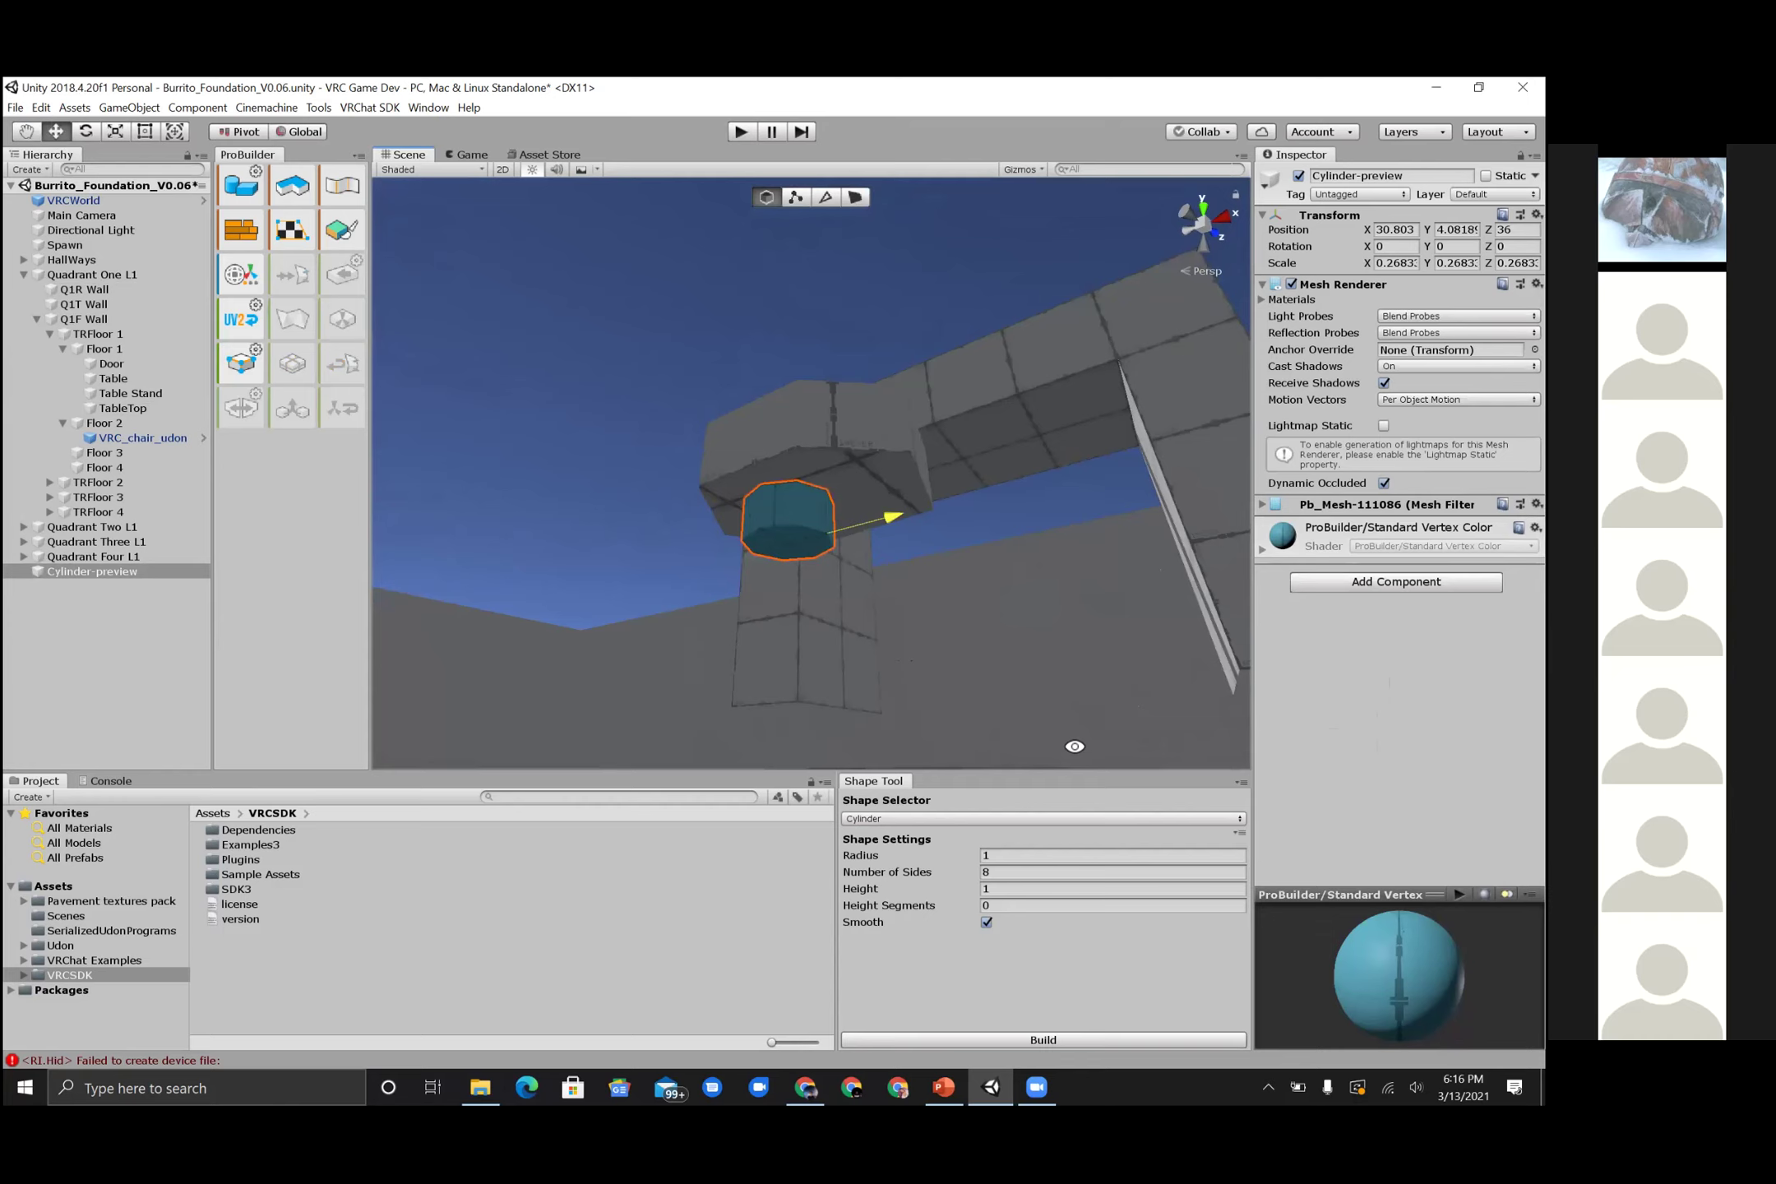
pyautogui.keyDown('alt'); pyautogui.moveTo(814, 668); pyautogui.dragTo(707, 601); pyautogui.keyUp('alt')
pyautogui.keyDown('alt'); pyautogui.moveTo(878, 580); pyautogui.dragTo(789, 644); pyautogui.keyUp('alt')
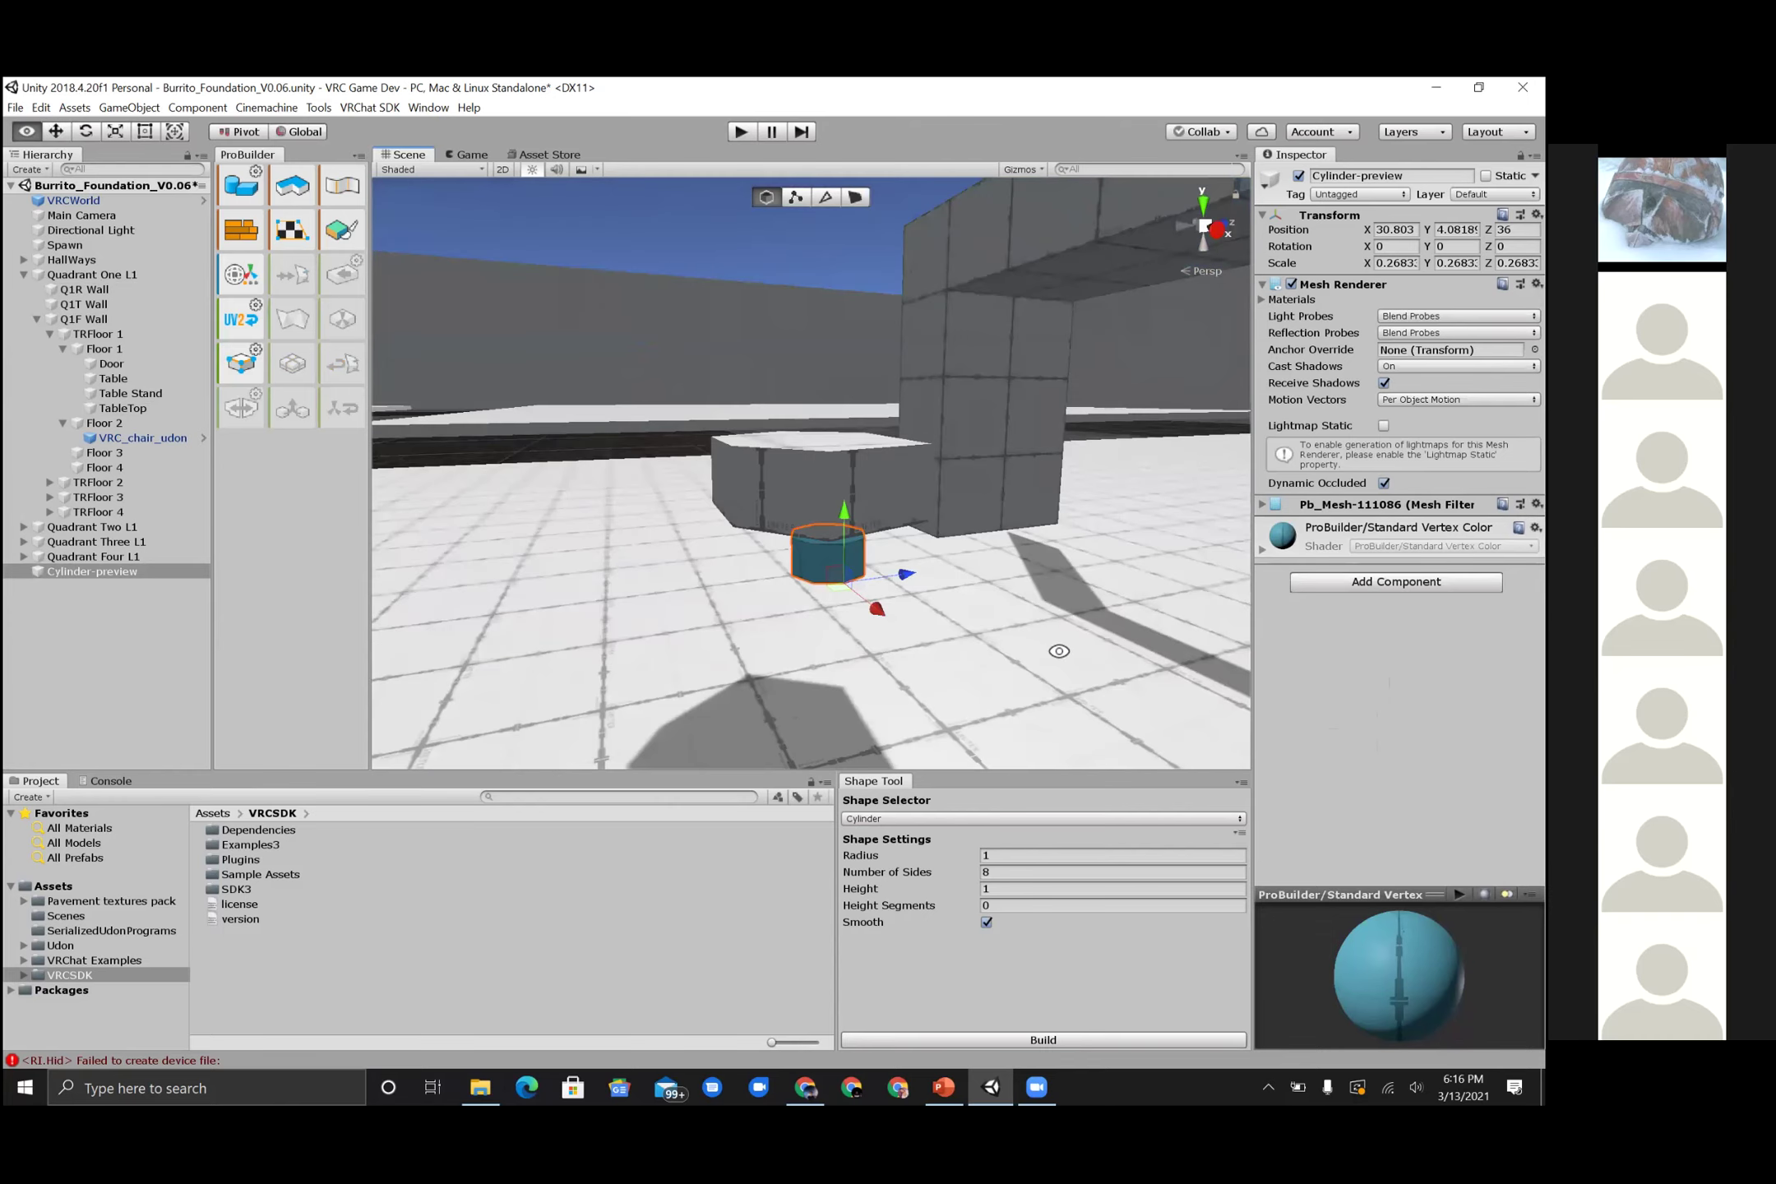
pyautogui.keyDown('alt'); pyautogui.moveTo(908, 598); pyautogui.dragTo(840, 455); pyautogui.keyUp('alt')
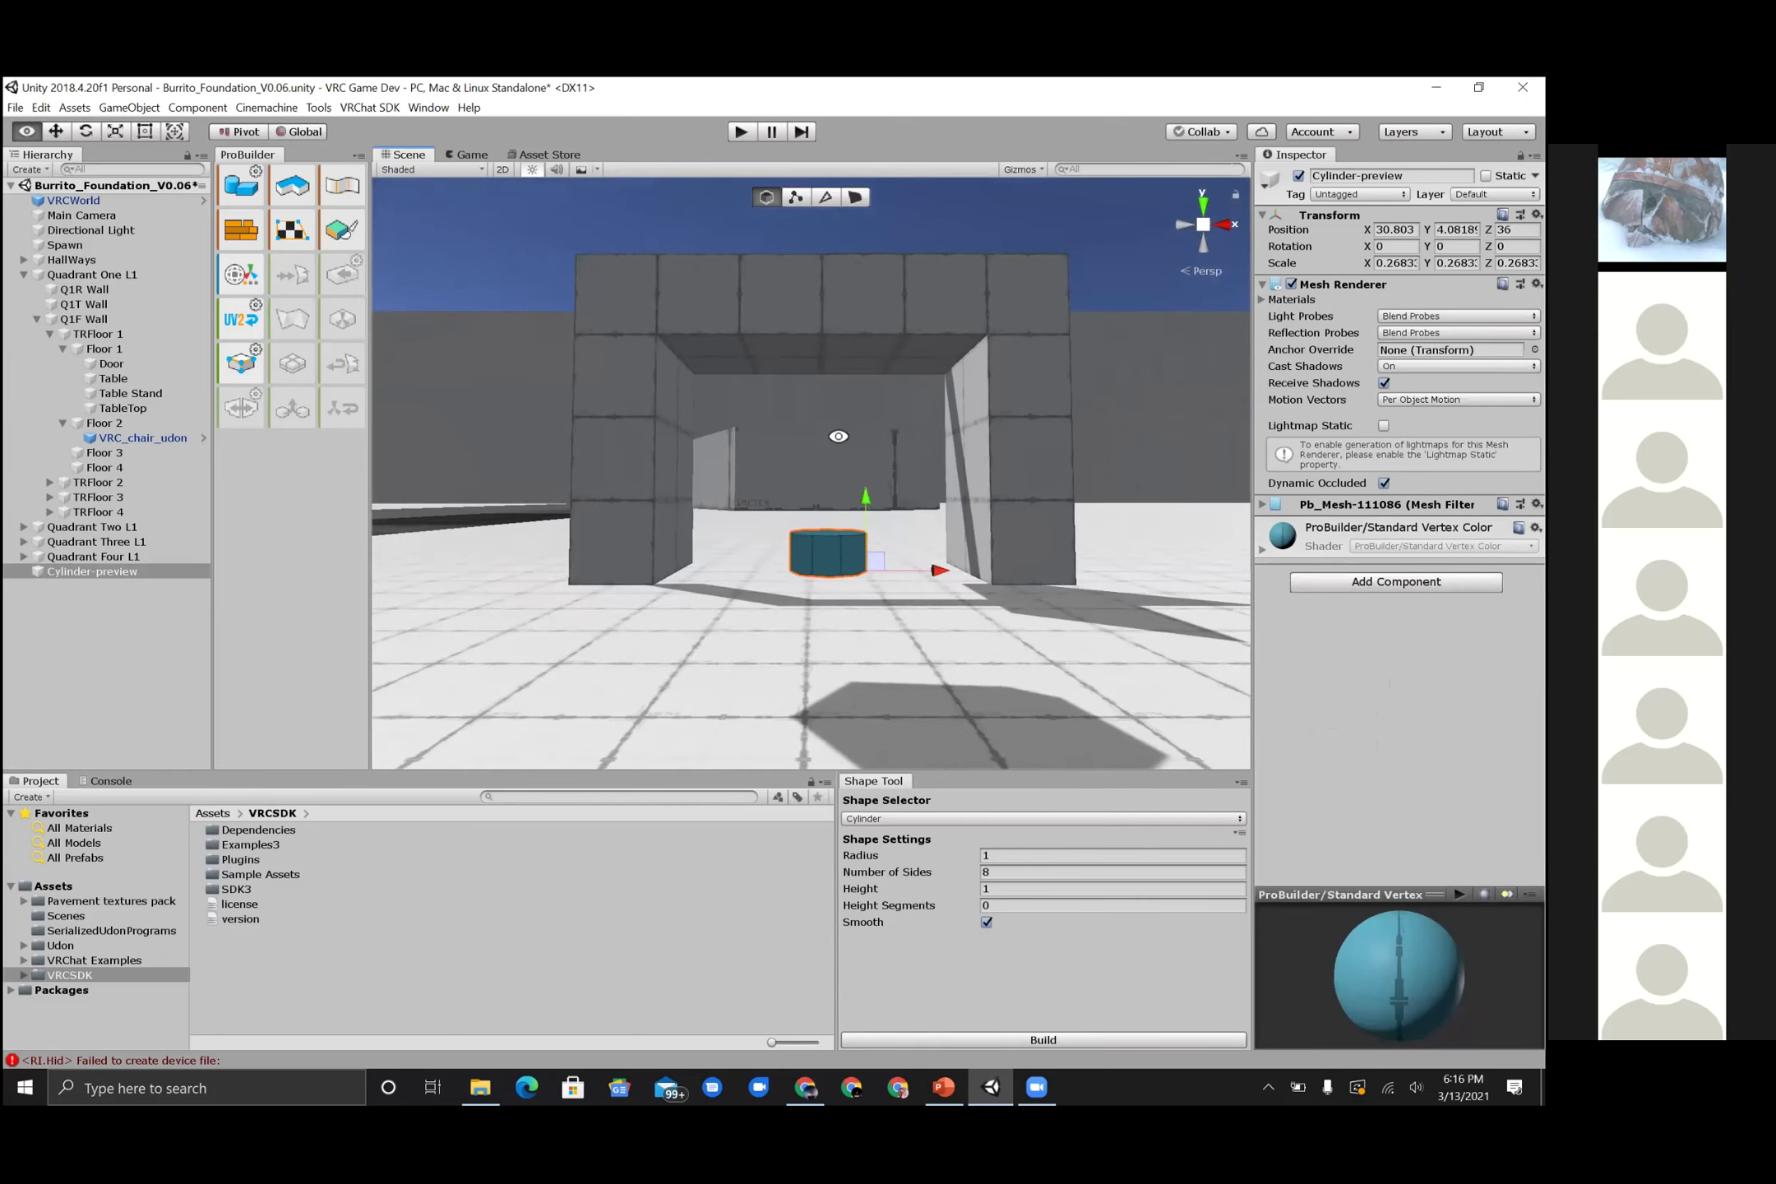
pyautogui.keyDown('alt'); pyautogui.moveTo(910, 598); pyautogui.dragTo(832, 597); pyautogui.keyUp('alt')
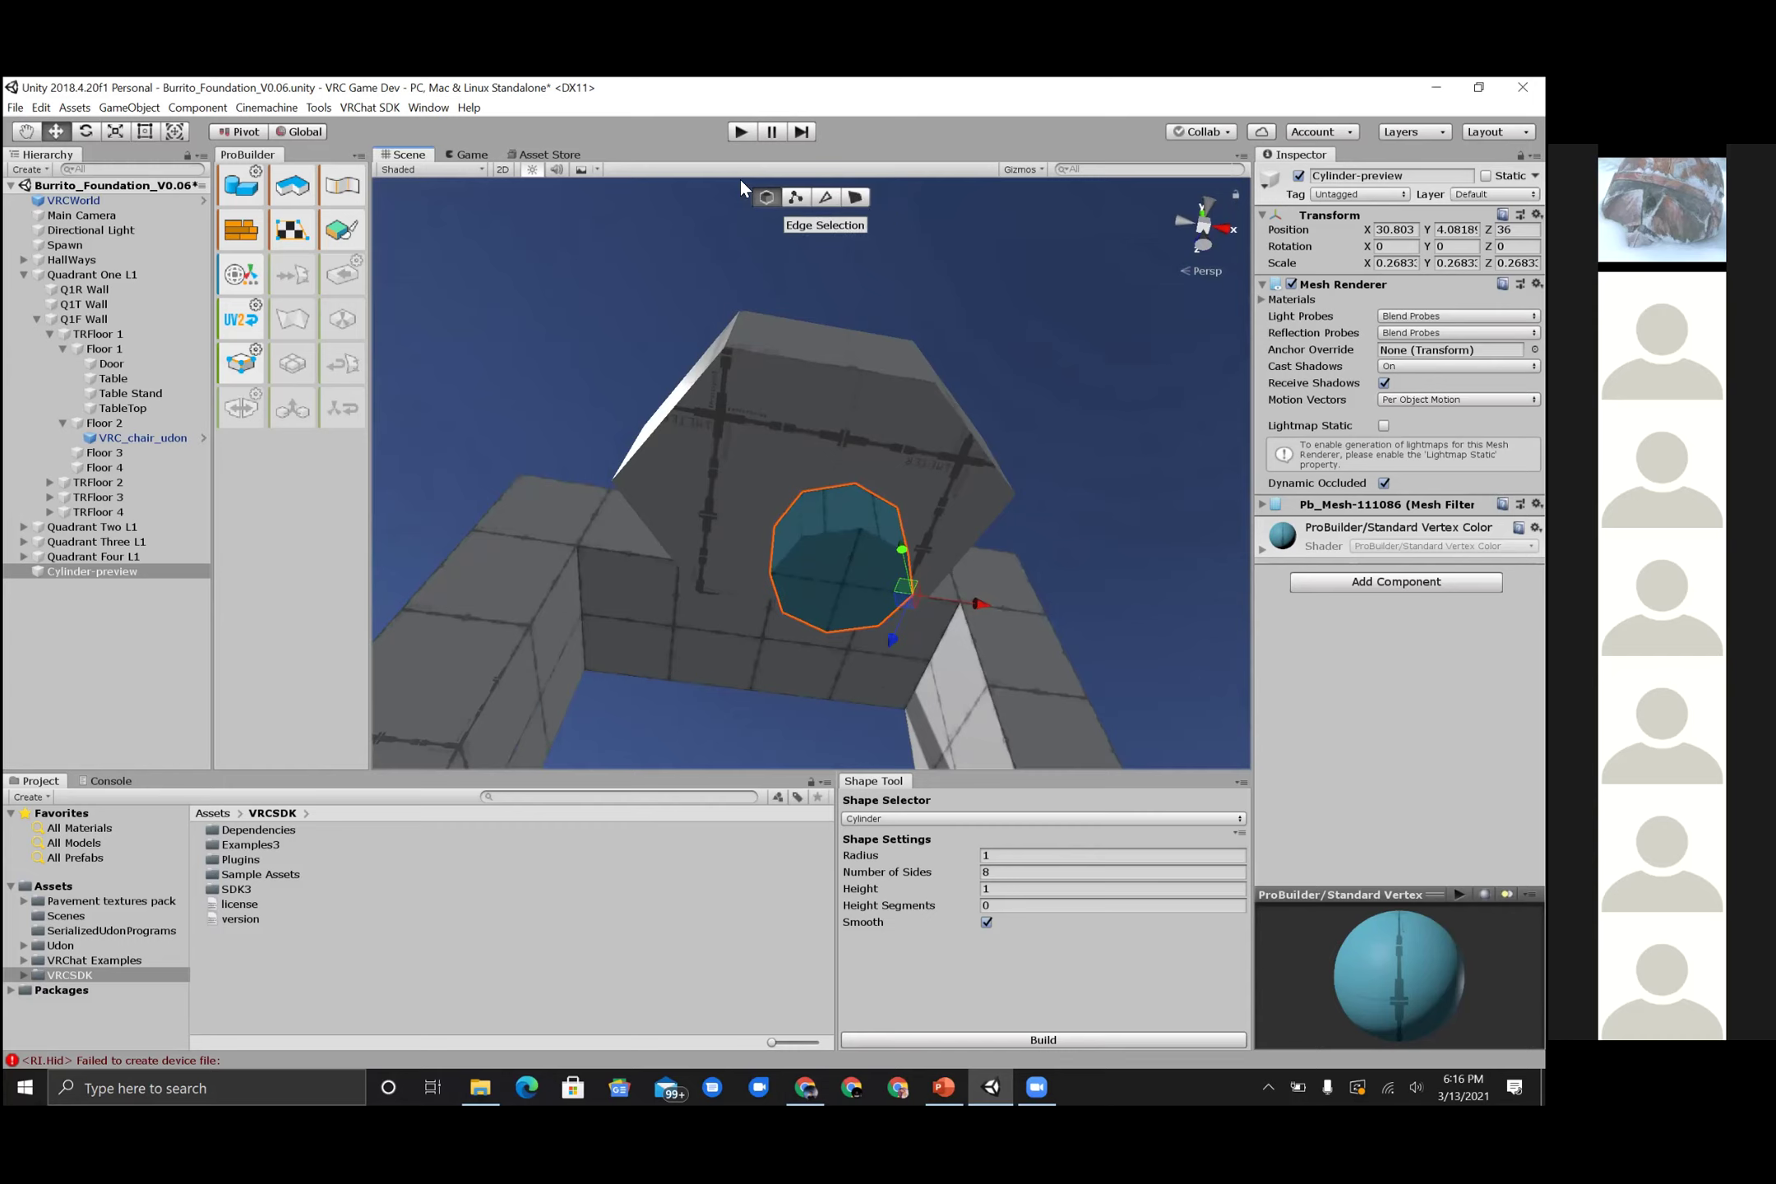
# - Try to select the cylinder's bottom face in face selection mode, and reselect the preview cylinder object
pyautogui.click(856, 199)
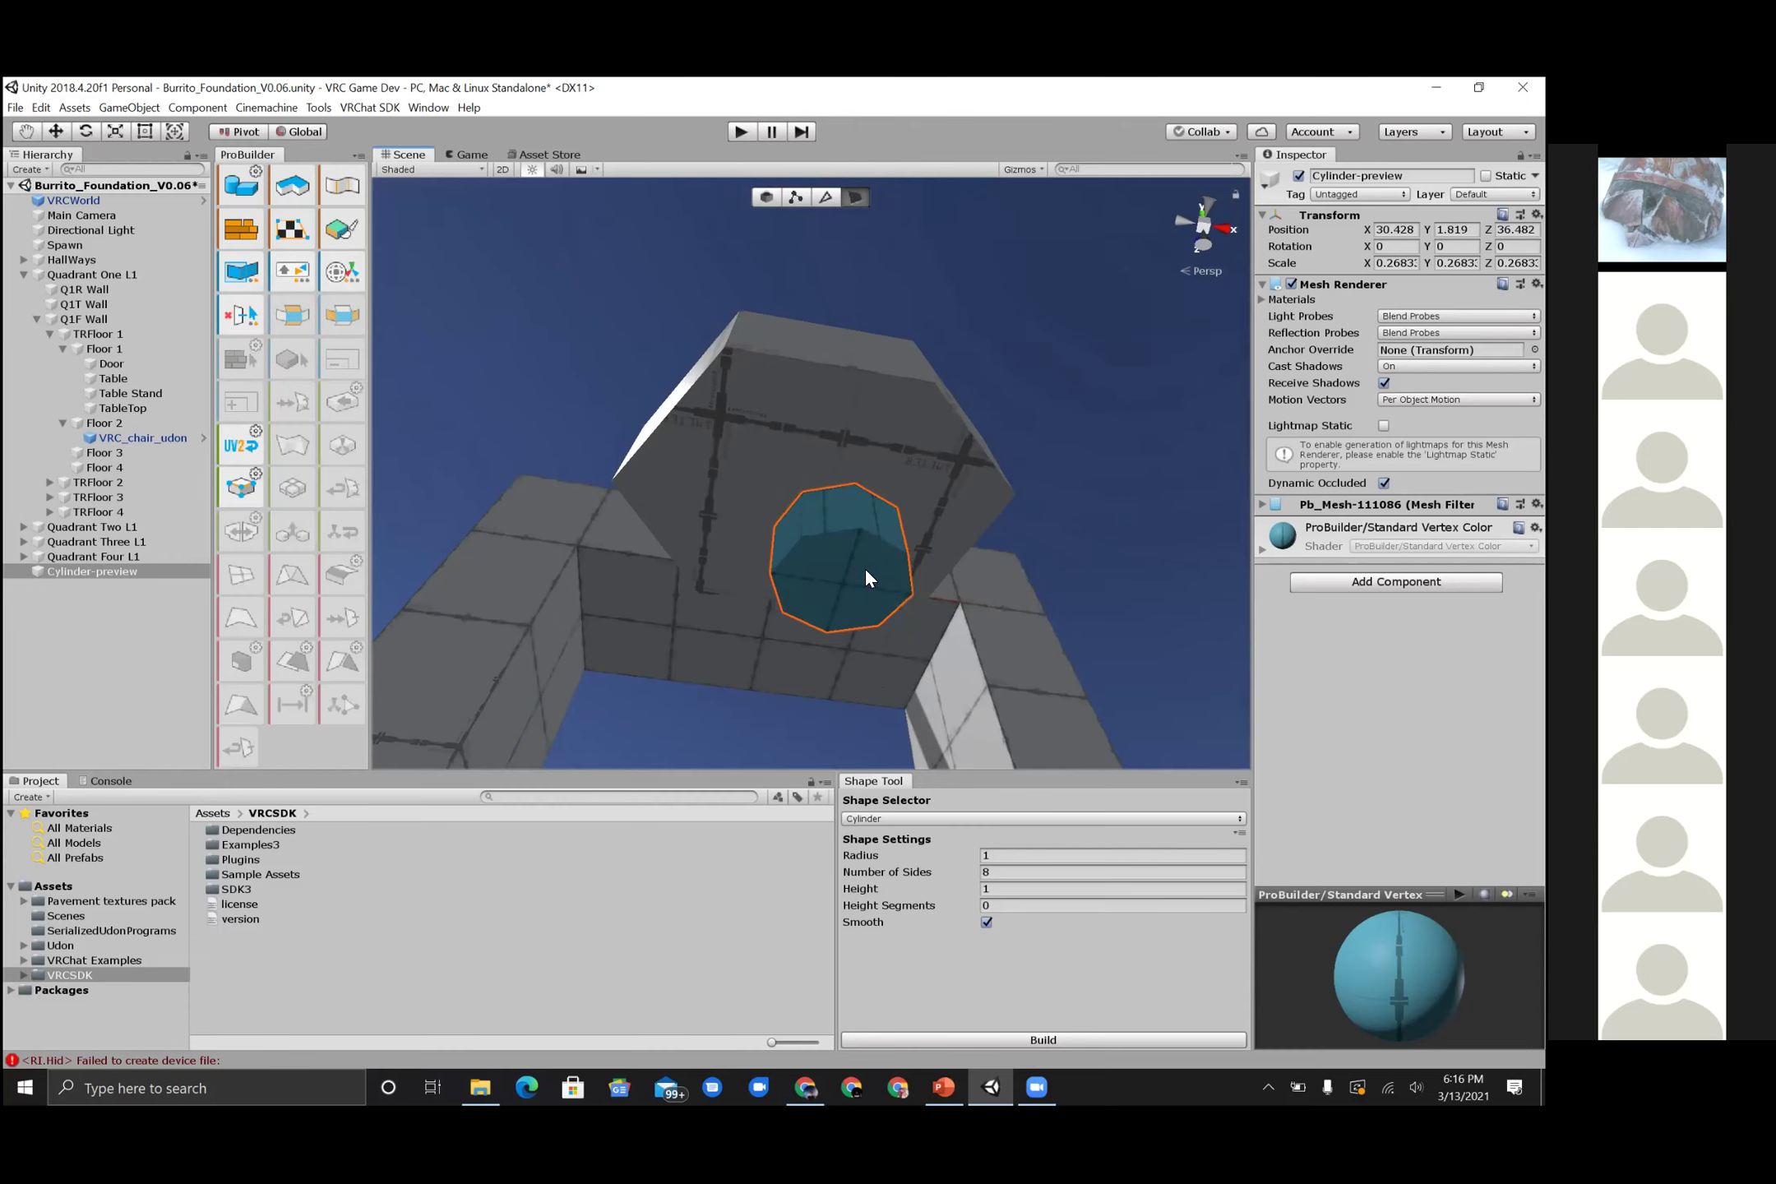
pyautogui.click(868, 575)
pyautogui.click(872, 575)
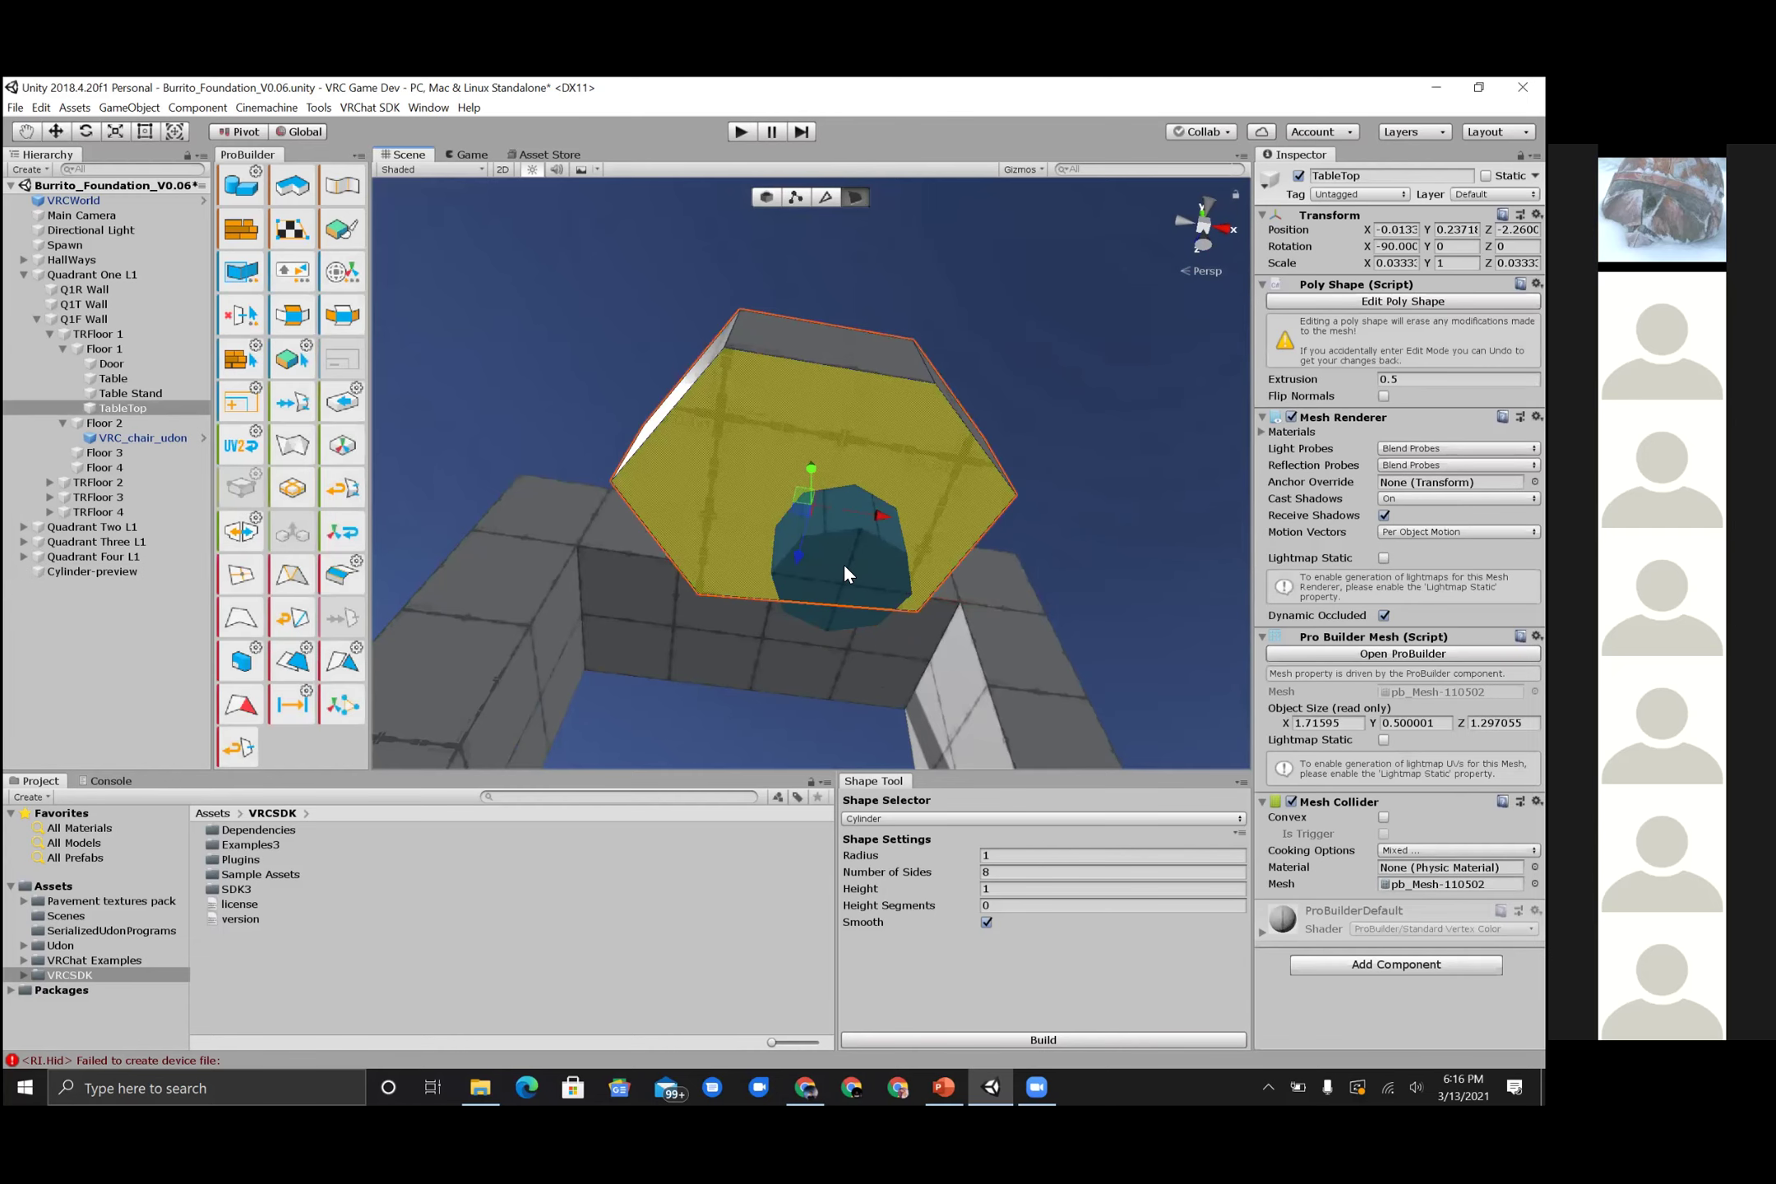
pyautogui.click(855, 564)
pyautogui.click(886, 560)
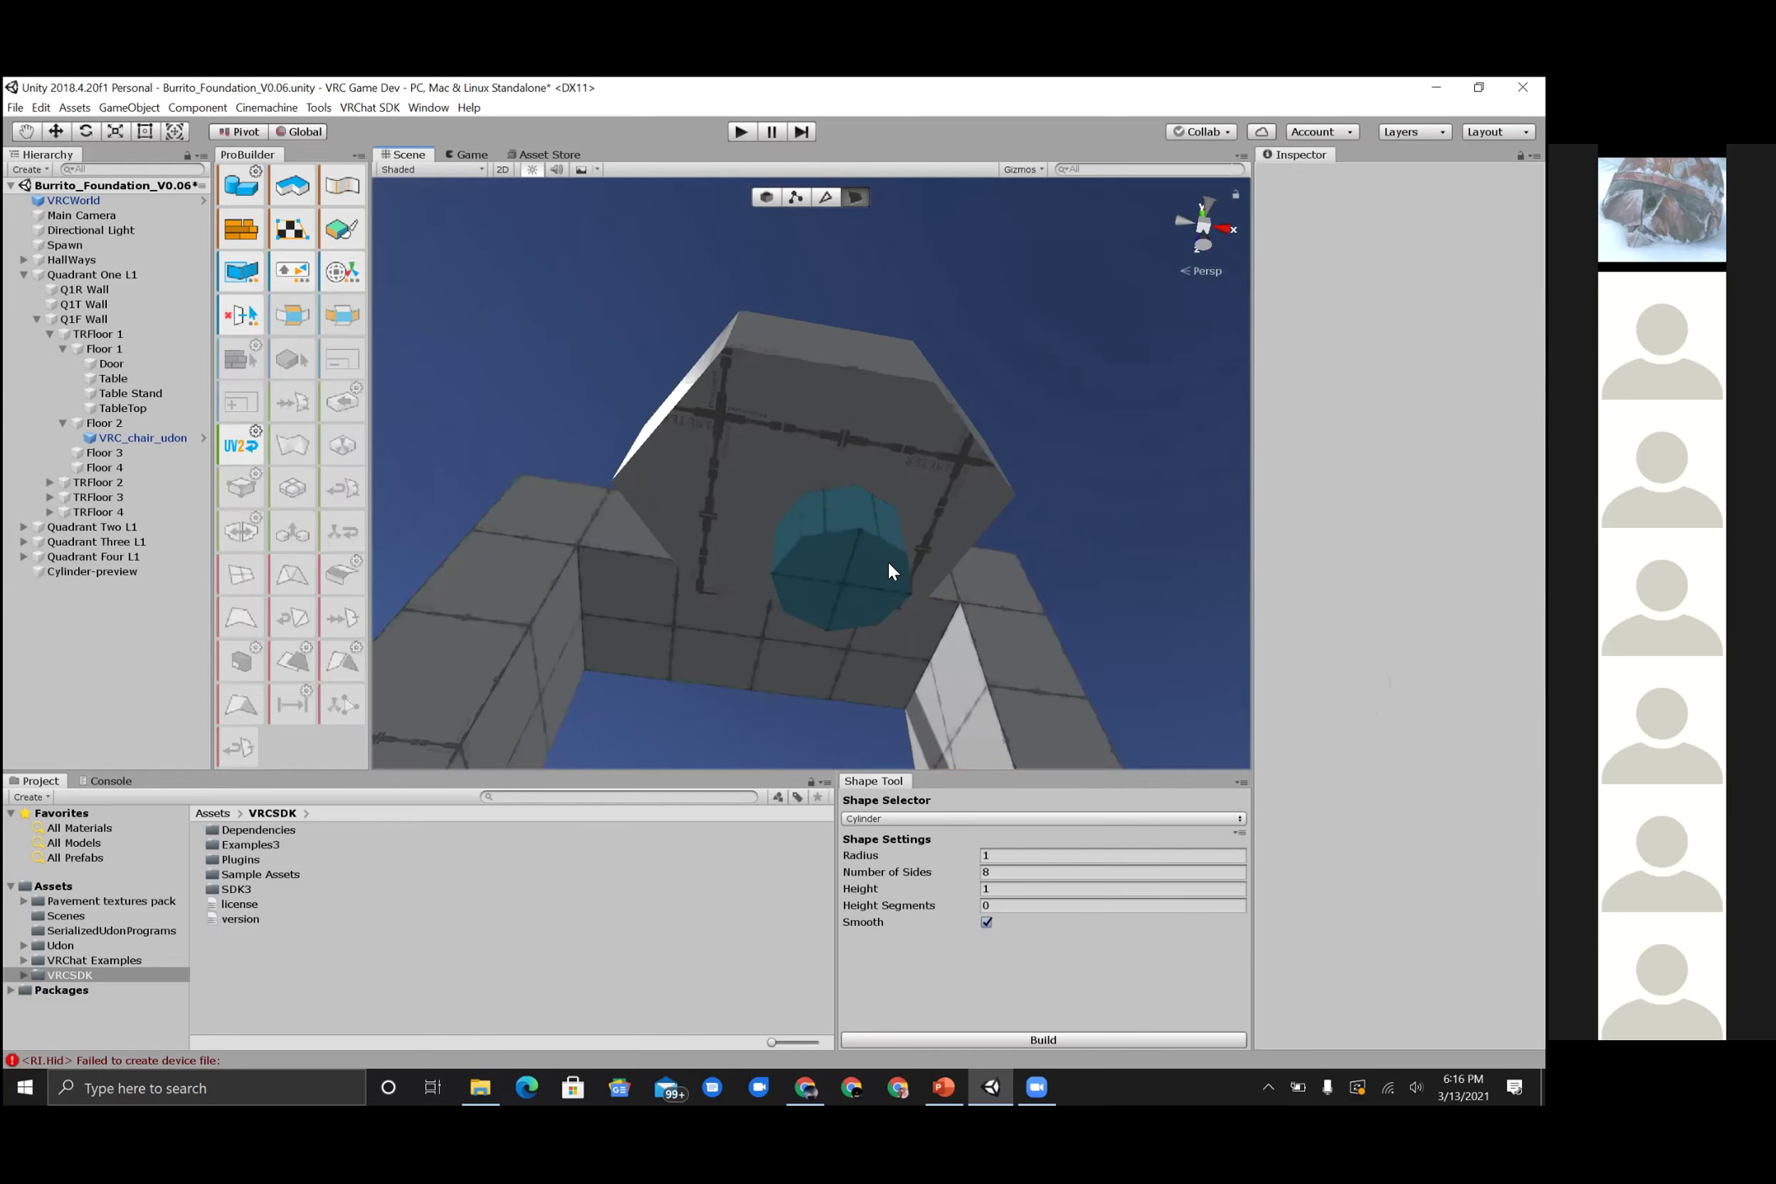
pyautogui.click(890, 571)
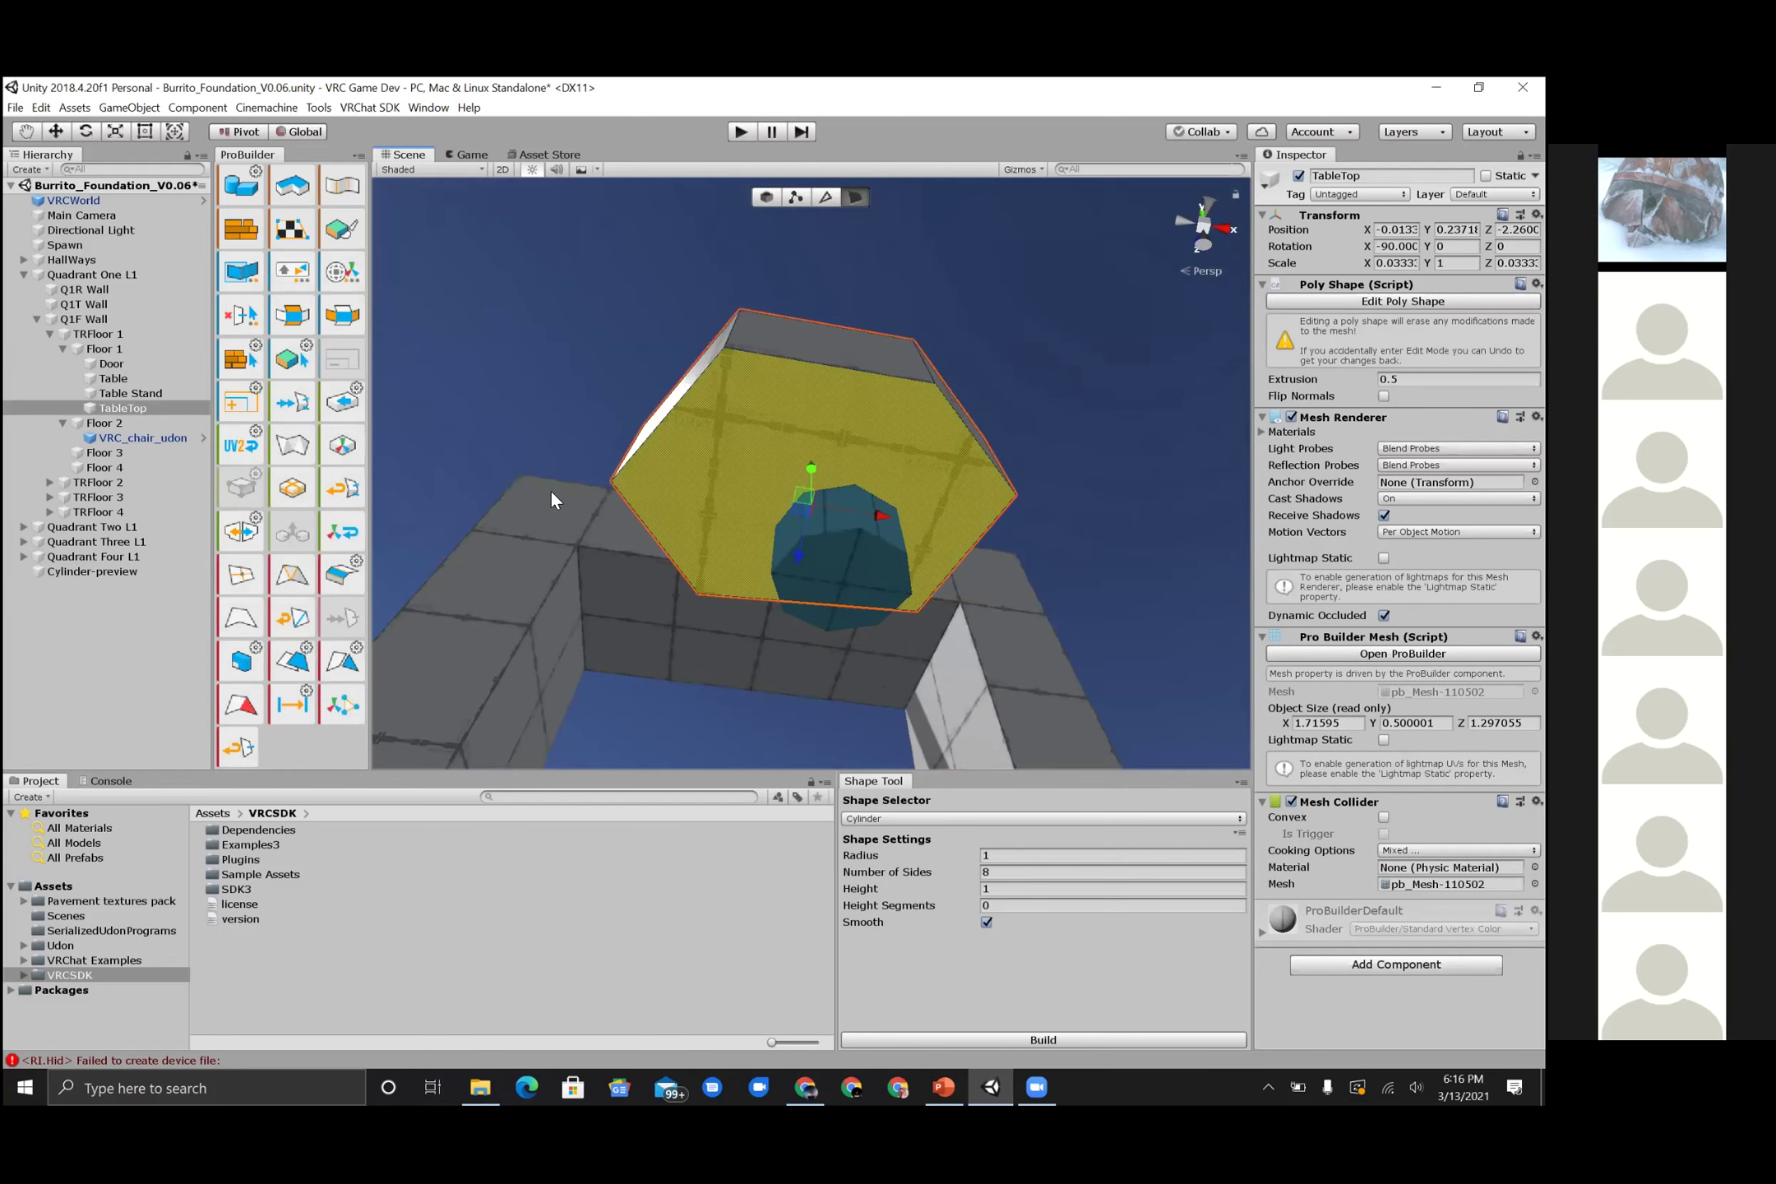
pyautogui.click(100, 571)
pyautogui.keyDown('alt'); pyautogui.moveTo(873, 646); pyautogui.dragTo(895, 705); pyautogui.keyUp('alt')
pyautogui.keyDown('alt'); pyautogui.moveTo(1007, 681); pyautogui.dragTo(985, 635); pyautogui.keyUp('alt')
pyautogui.keyDown('alt'); pyautogui.moveTo(860, 671); pyautogui.dragTo(962, 622); pyautogui.keyUp('alt')
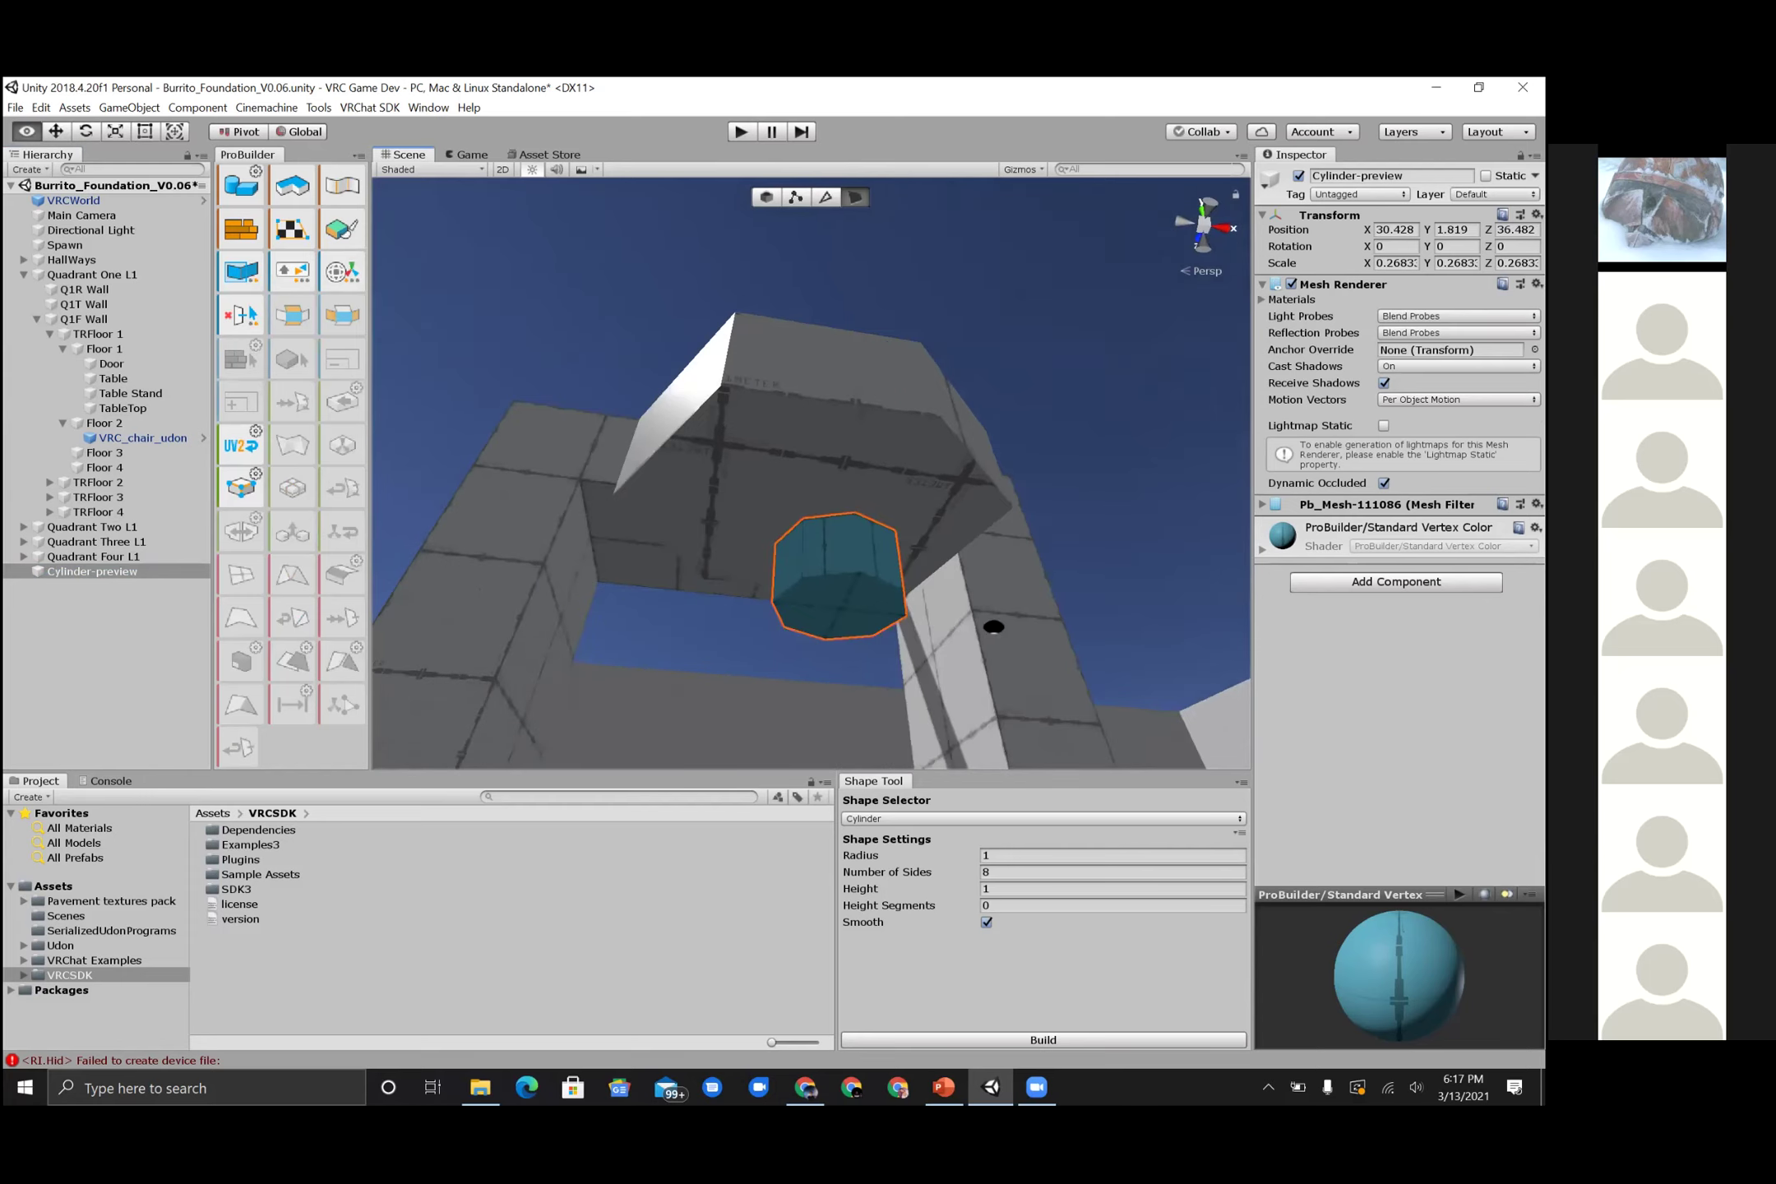
pyautogui.moveTo(993, 628)
pyautogui.keyDown('alt'); pyautogui.mouseDown()
pyautogui.moveTo(839, 656)
pyautogui.moveTo(951, 646)
pyautogui.moveTo(939, 658)
pyautogui.moveTo(1010, 638)
pyautogui.moveTo(1036, 608)
pyautogui.moveTo(1015, 619)
pyautogui.moveTo(1017, 658)
pyautogui.mouseUp(); pyautogui.keyUp('alt')
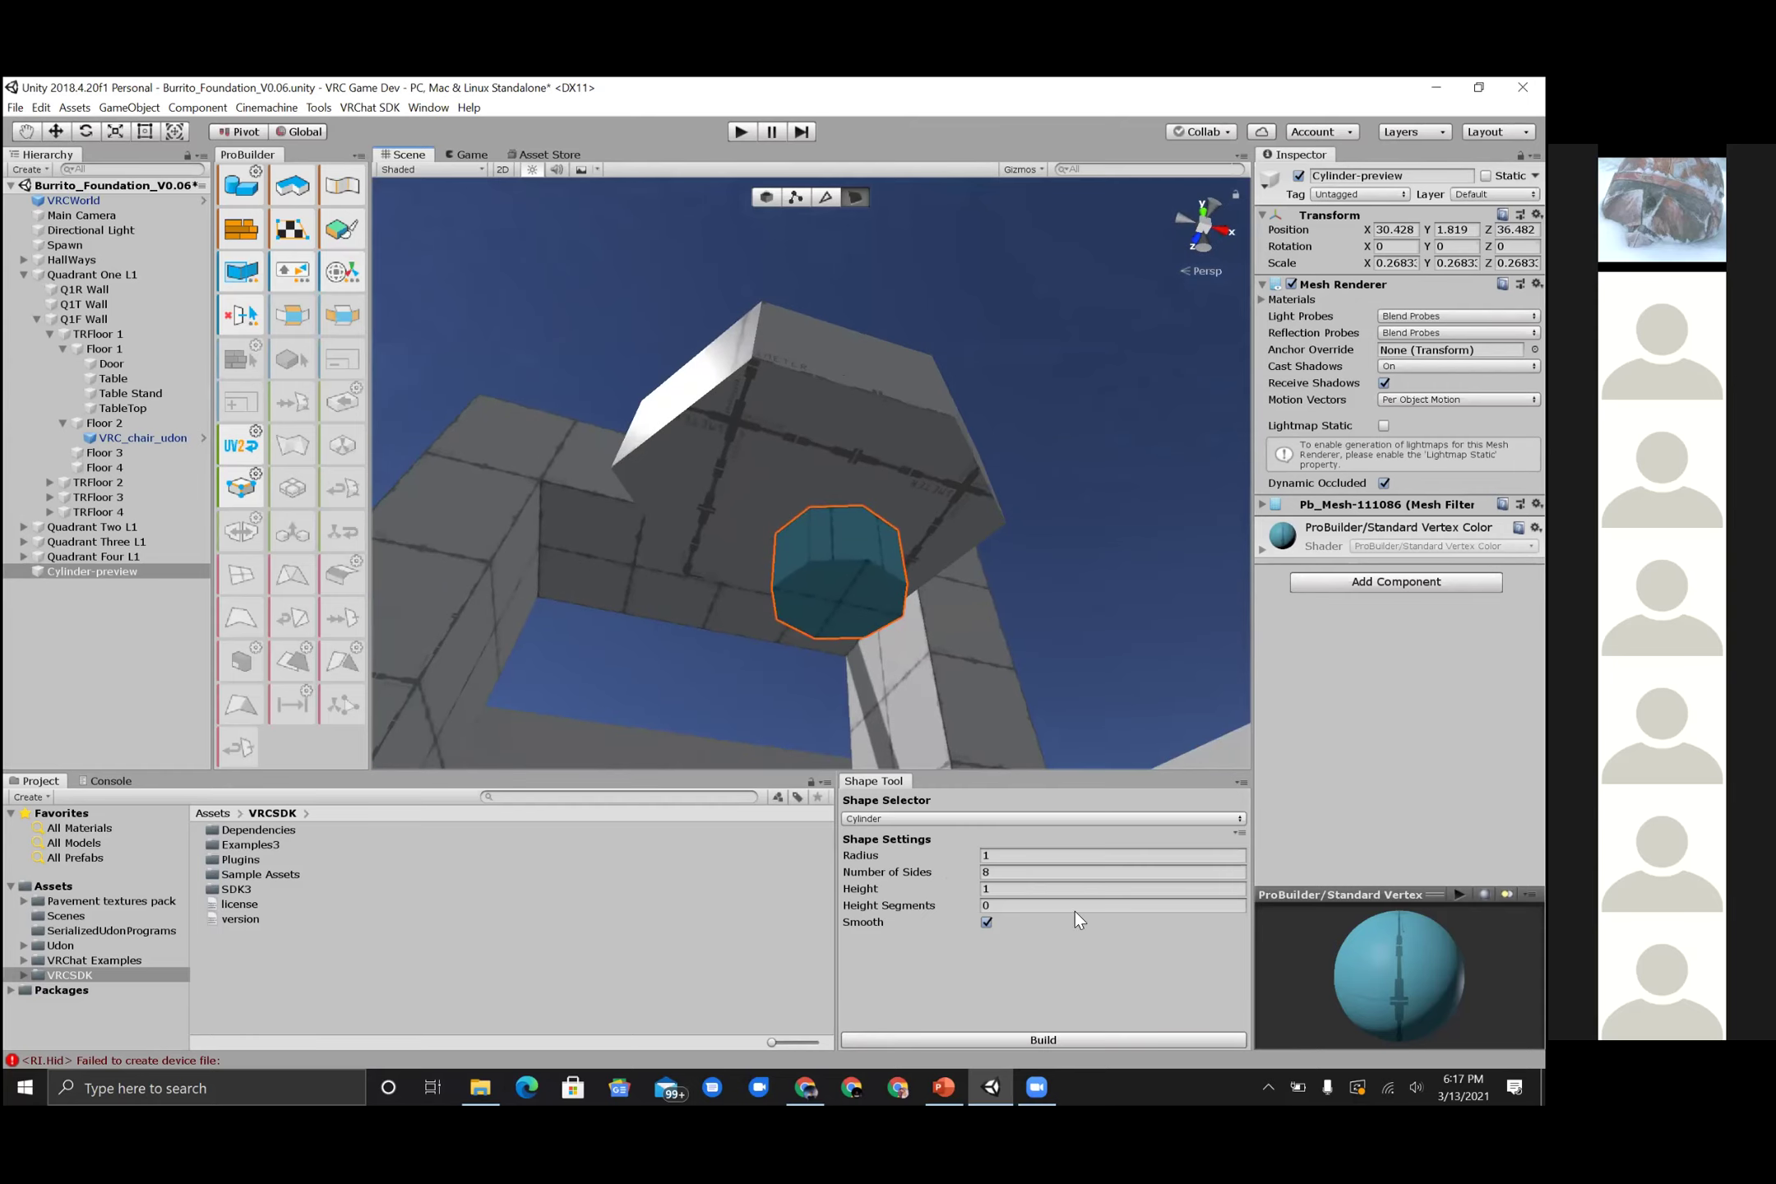
# - Try 1, 3 and 4 as the preview cylinder's number of sides and restore it to 8
pyautogui.press('Tab')
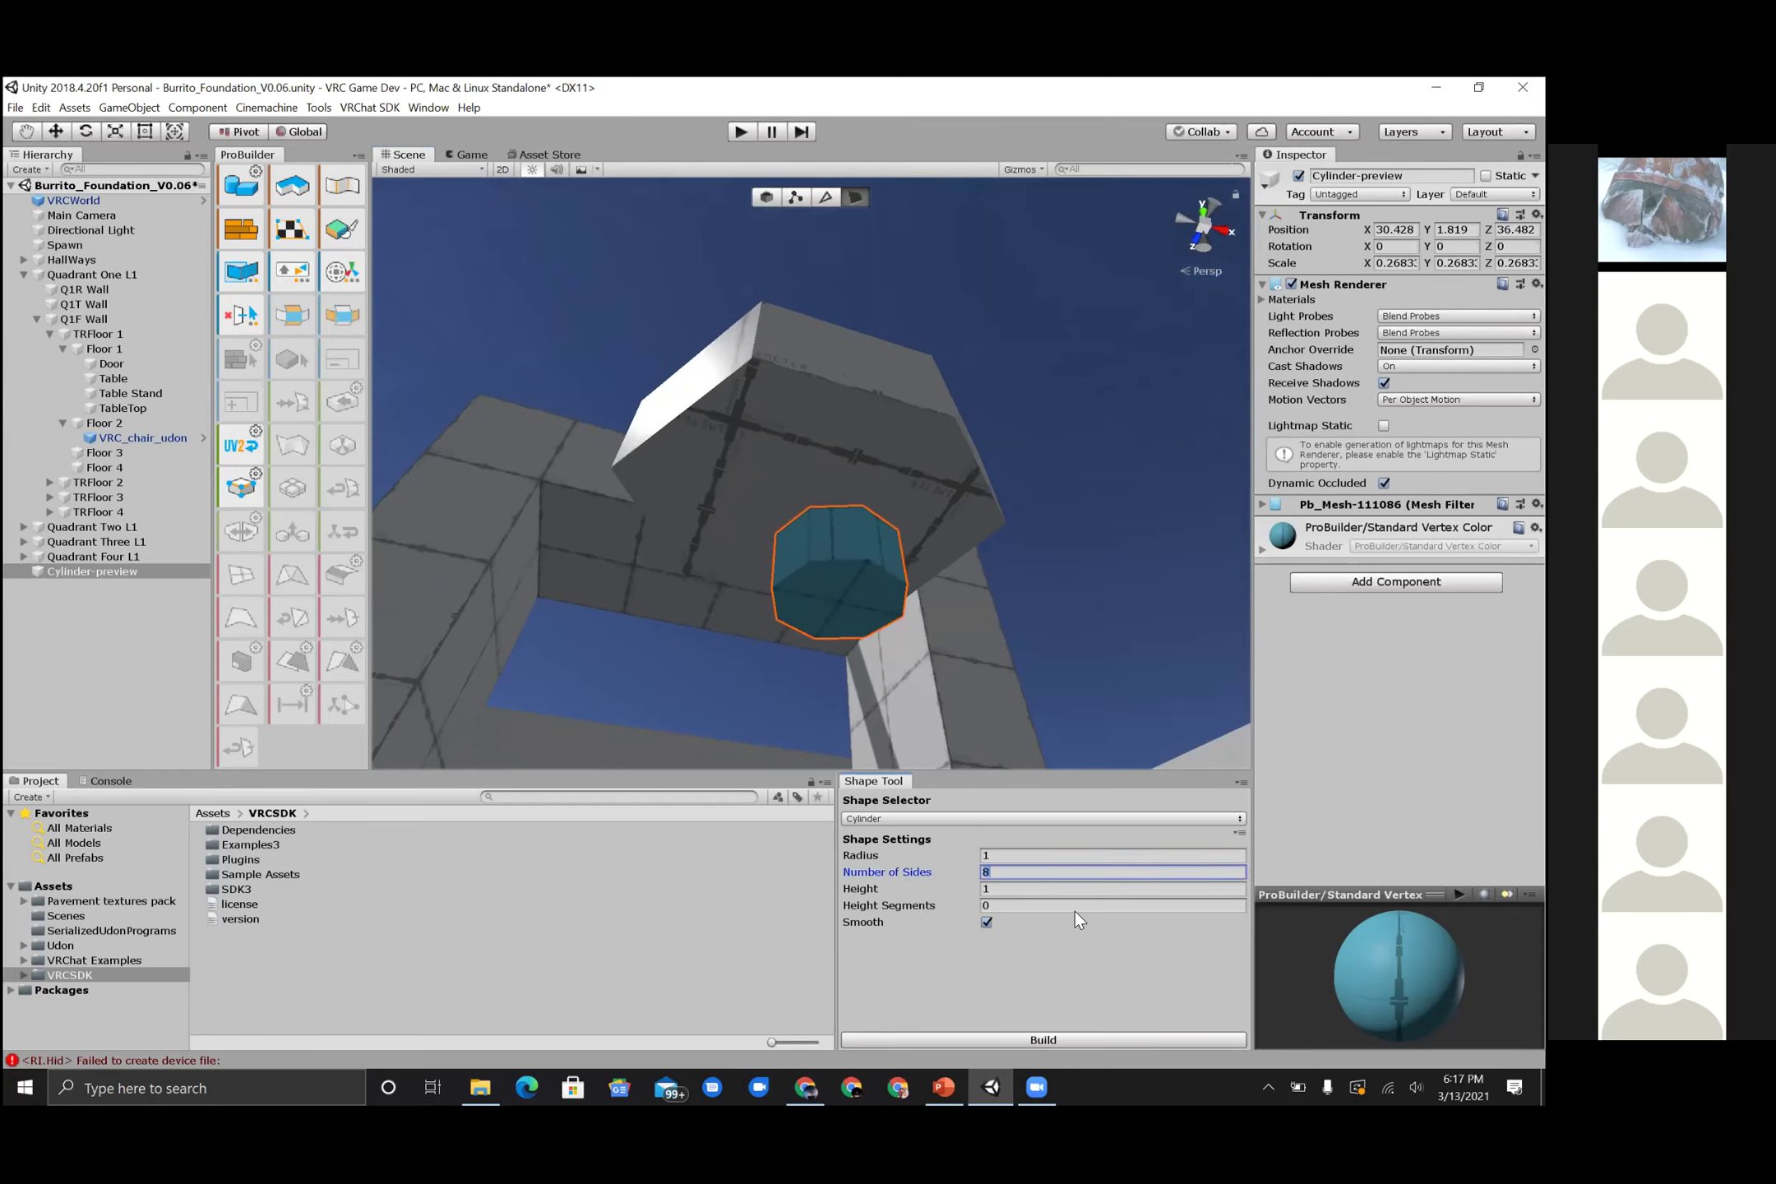
pyautogui.write('1')
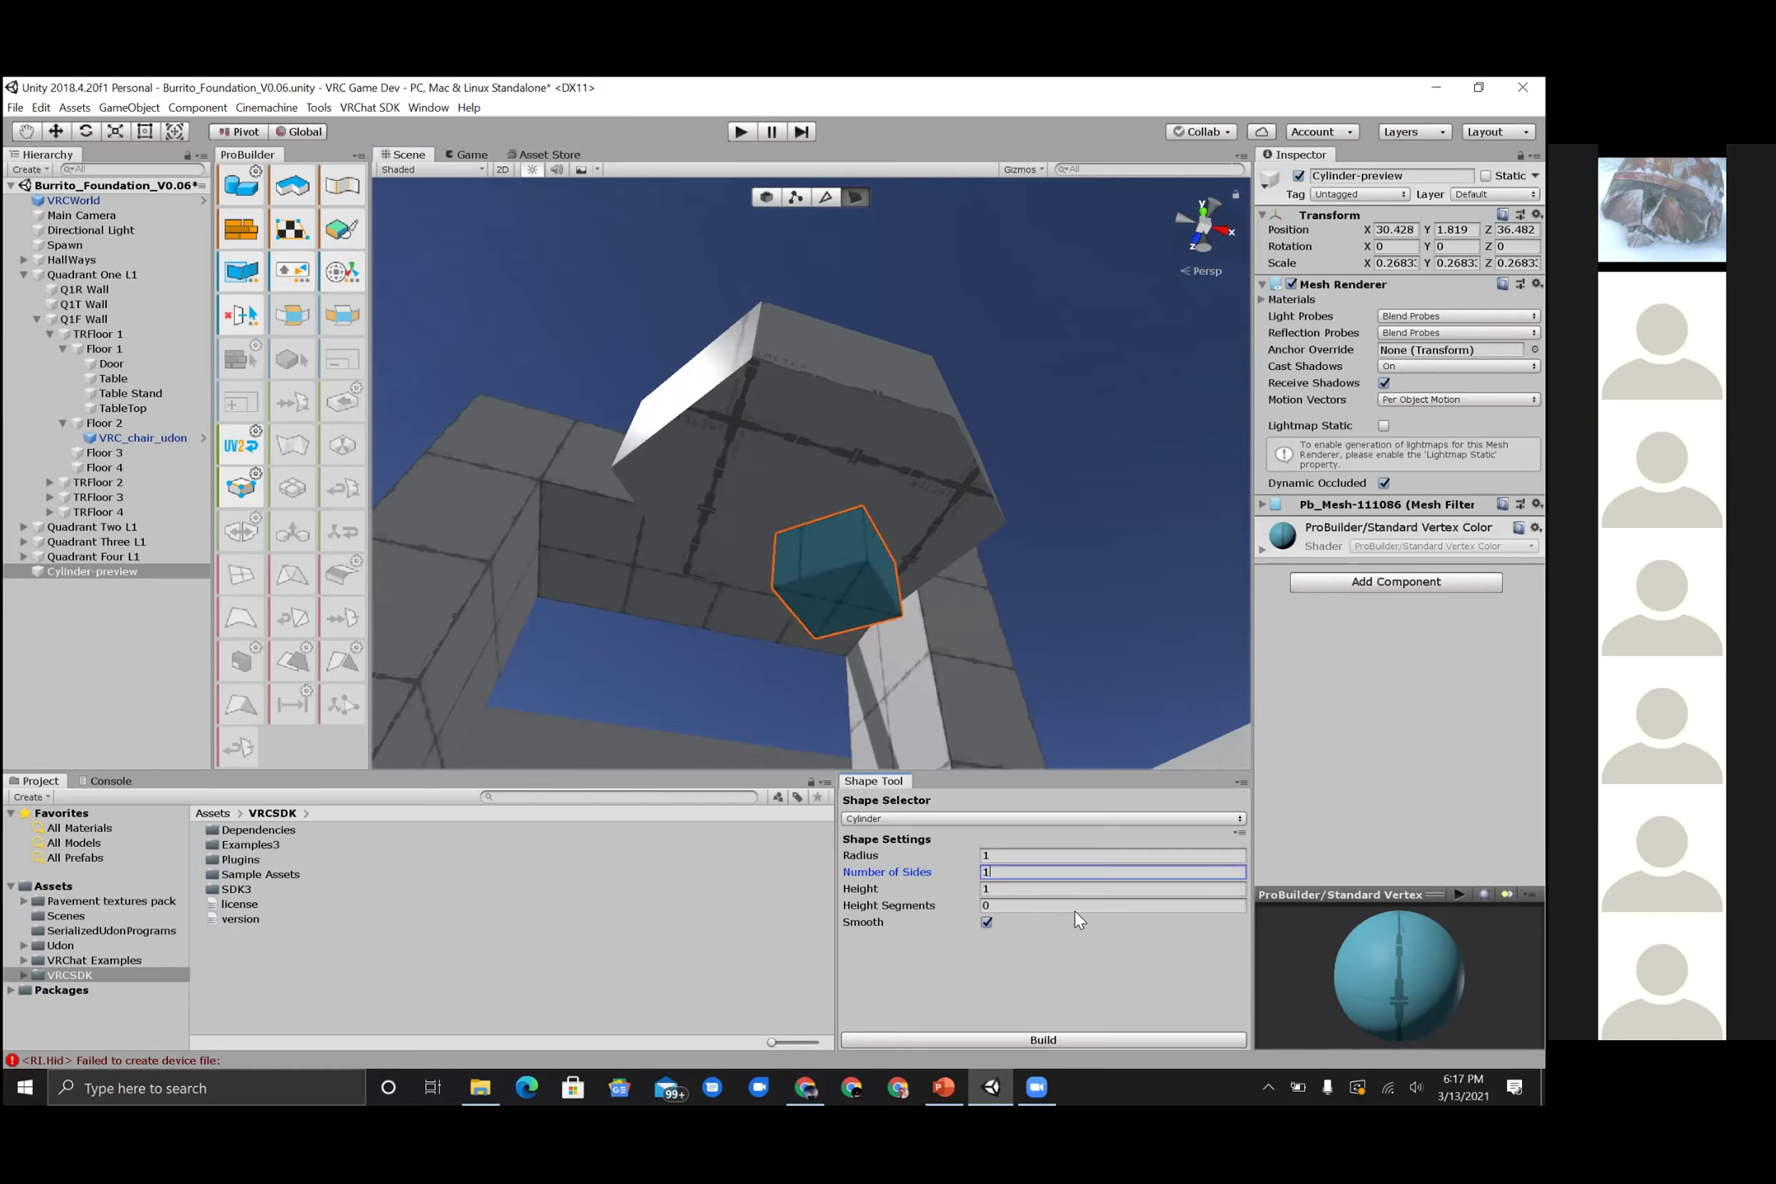
pyautogui.press('BackSpace')
pyautogui.write('3')
pyautogui.press('BackSpace')
pyautogui.write('4')
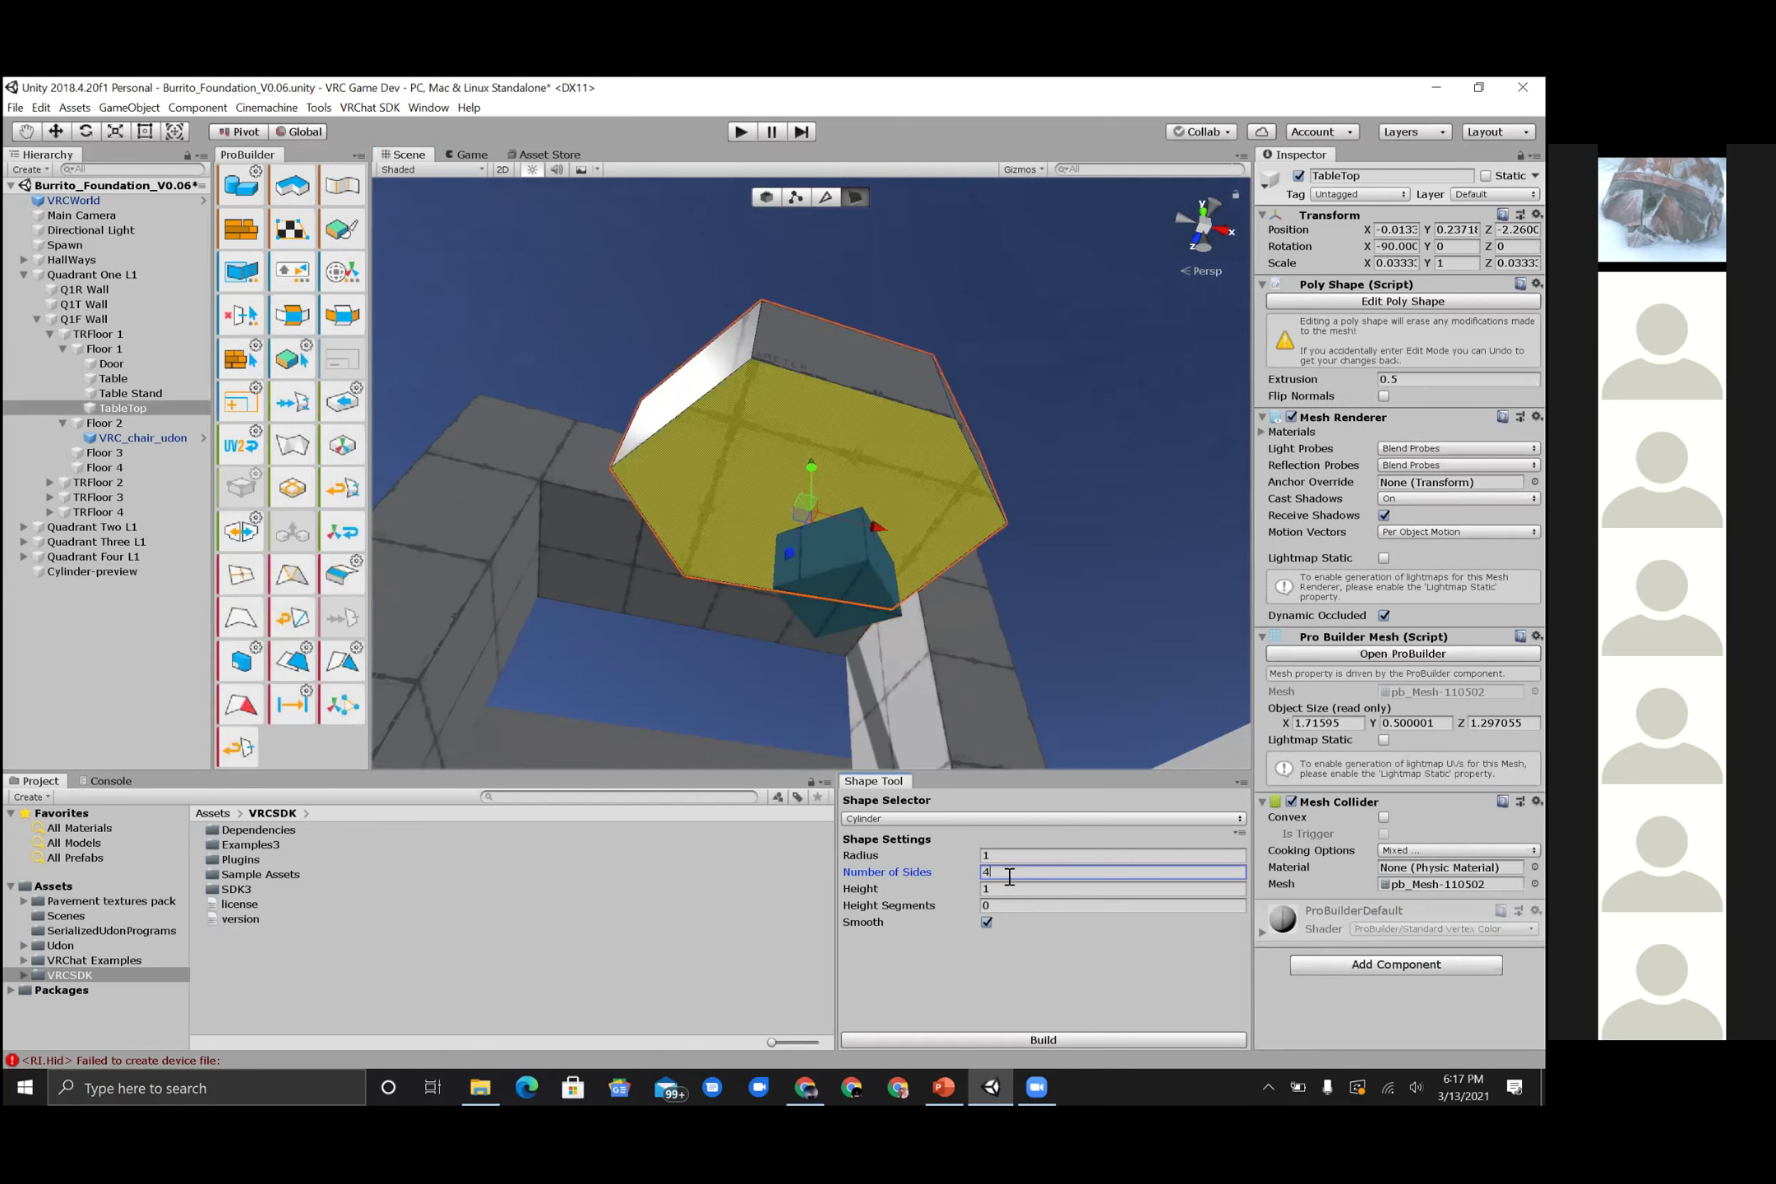
pyautogui.press('BackSpace')
pyautogui.write('8')
# - Try again to pick the cylinder's face from below the tabletop and check the available shape types, keeping Cylinder
pyautogui.click(899, 611)
pyautogui.keyDown('alt'); pyautogui.moveTo(986, 631); pyautogui.dragTo(984, 884); pyautogui.keyUp('alt')
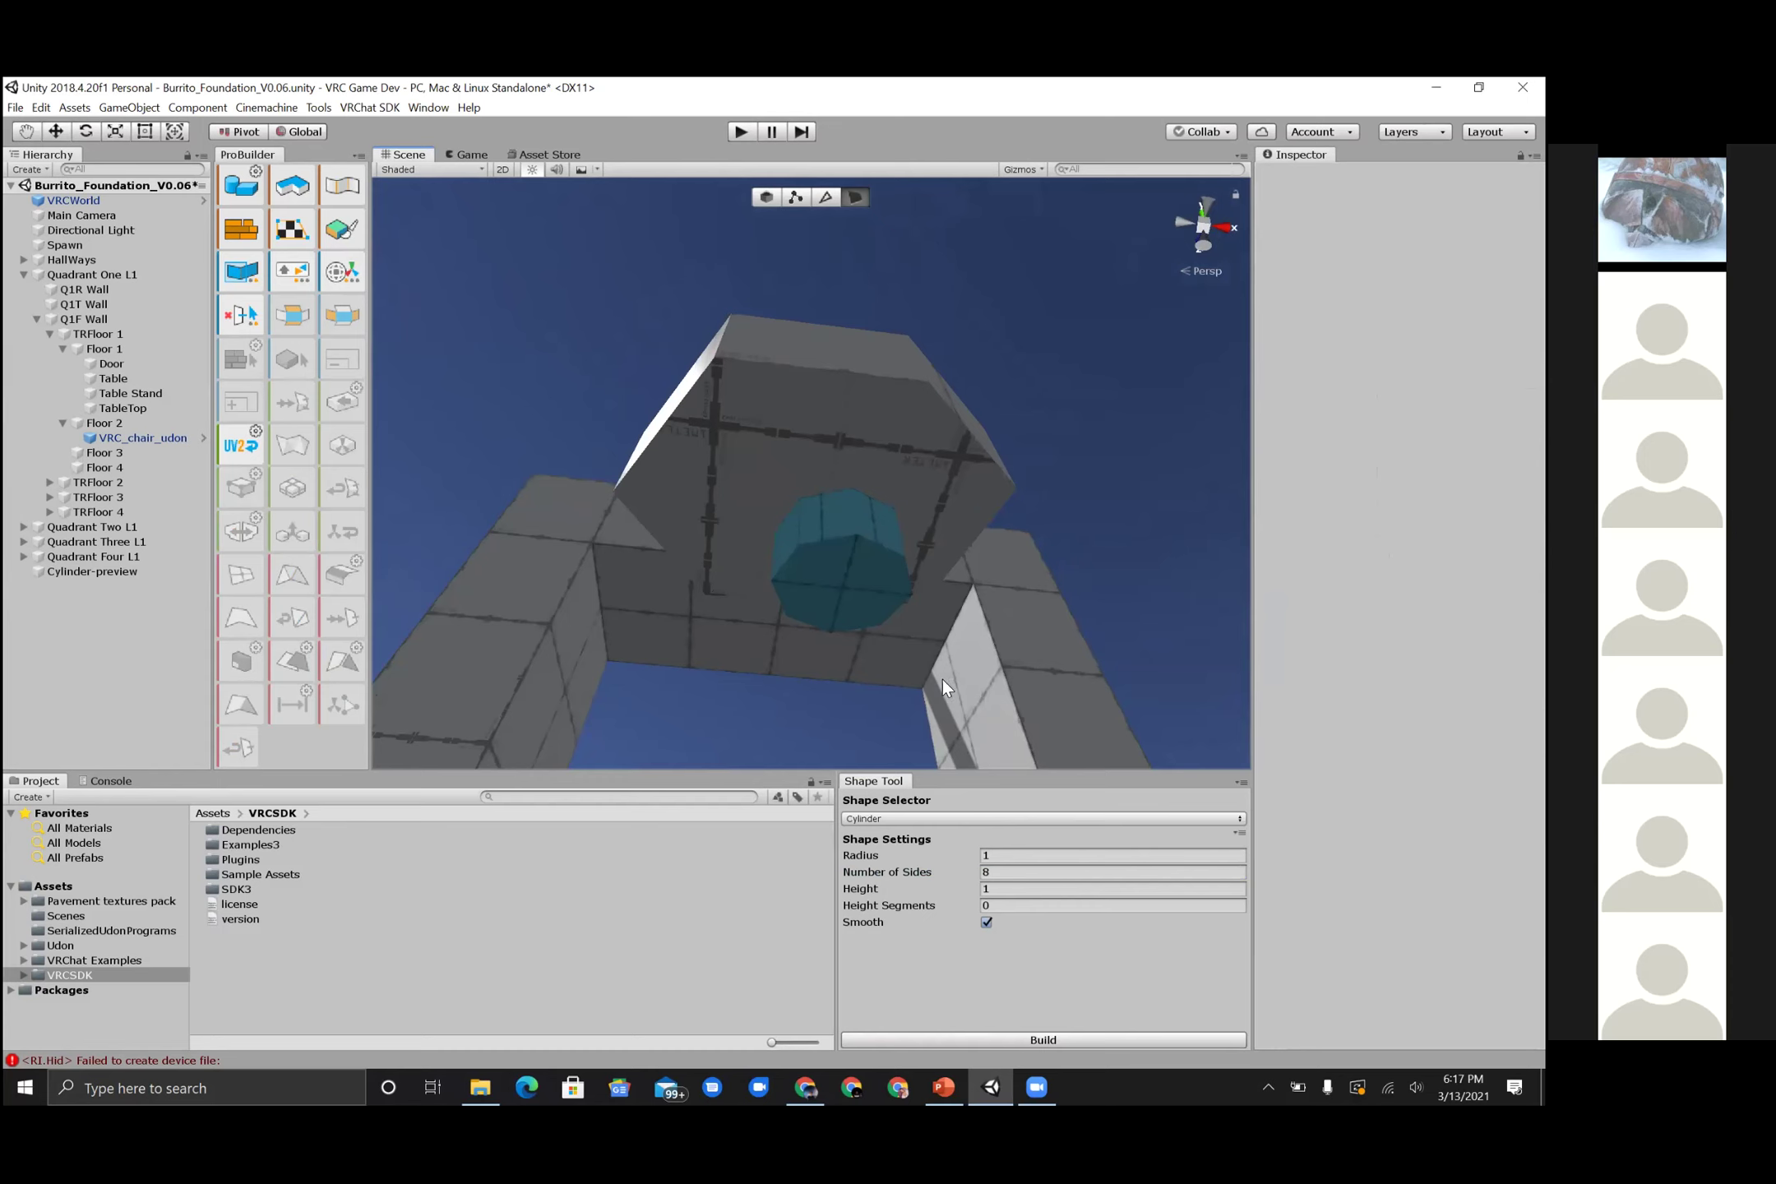
pyautogui.click(864, 571)
pyautogui.click(980, 812)
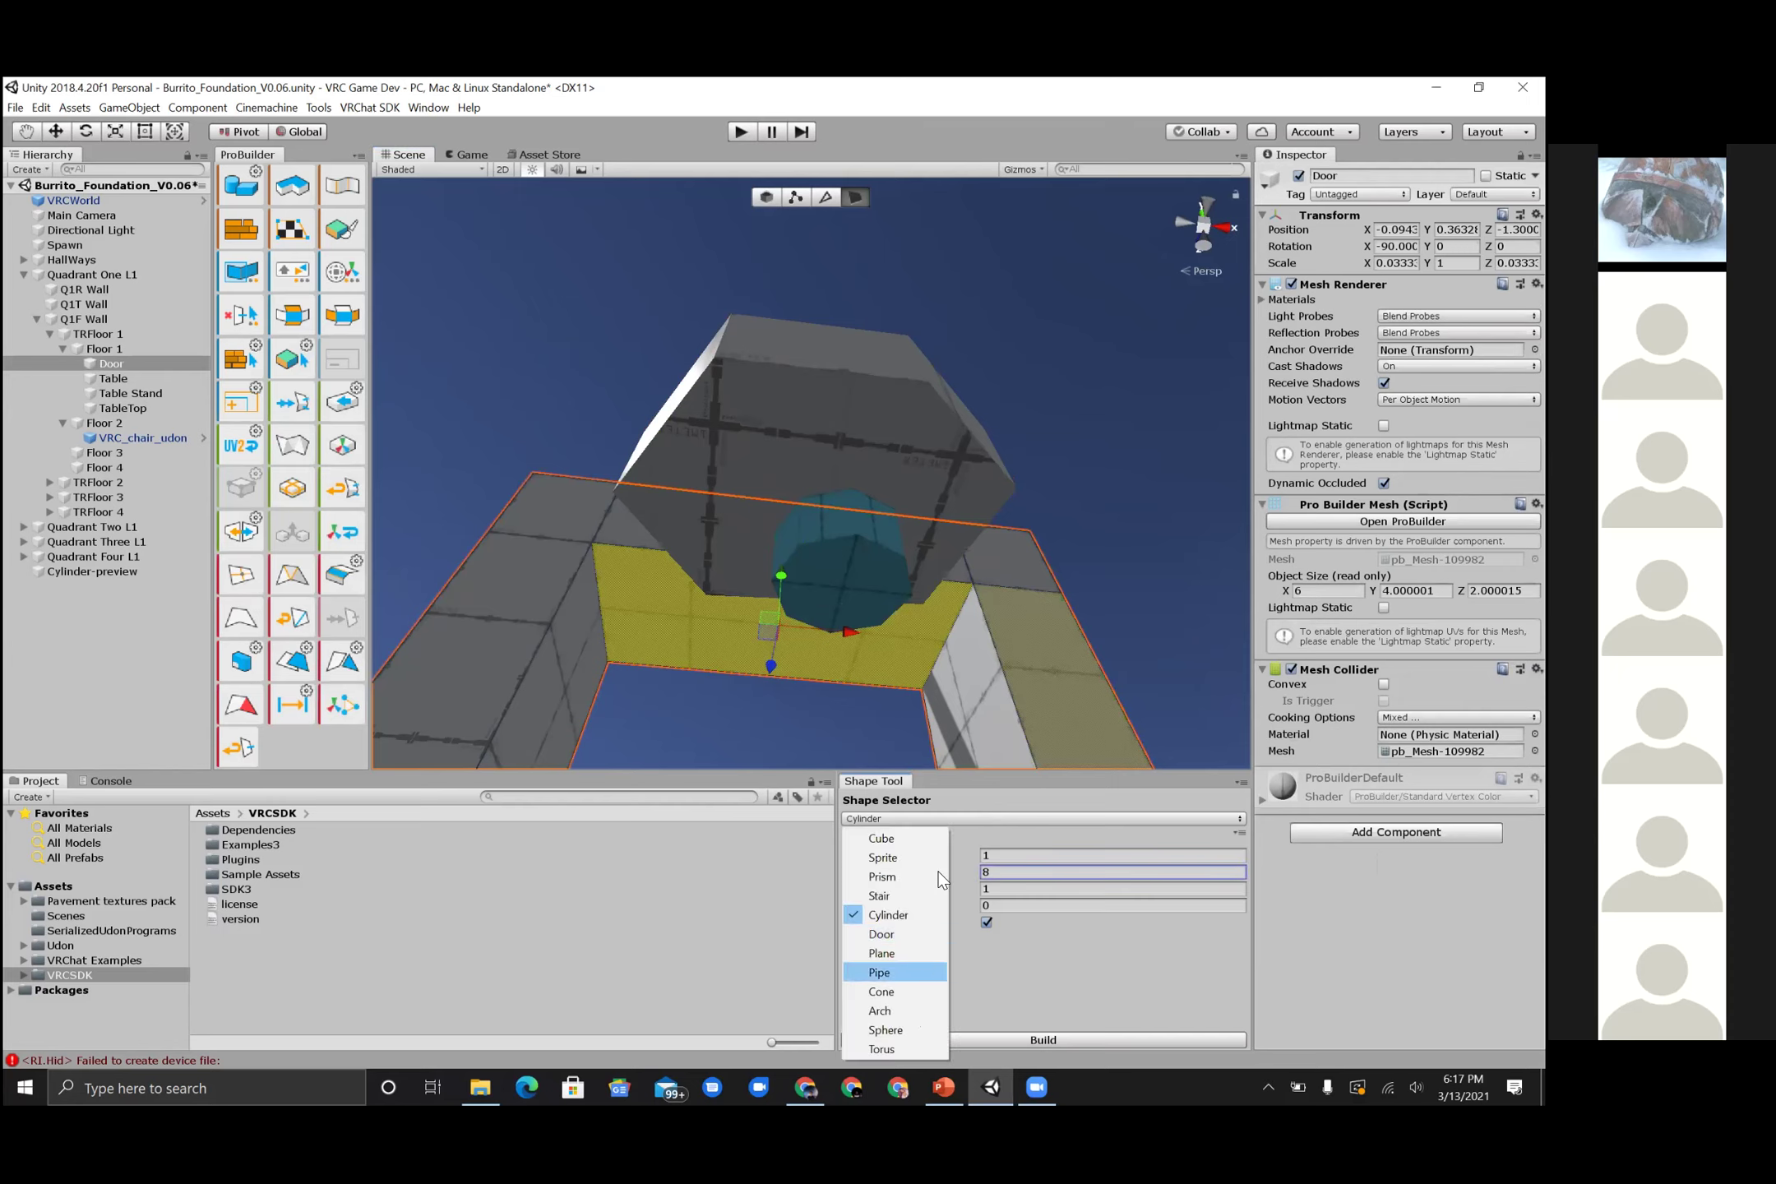
pyautogui.click(1009, 901)
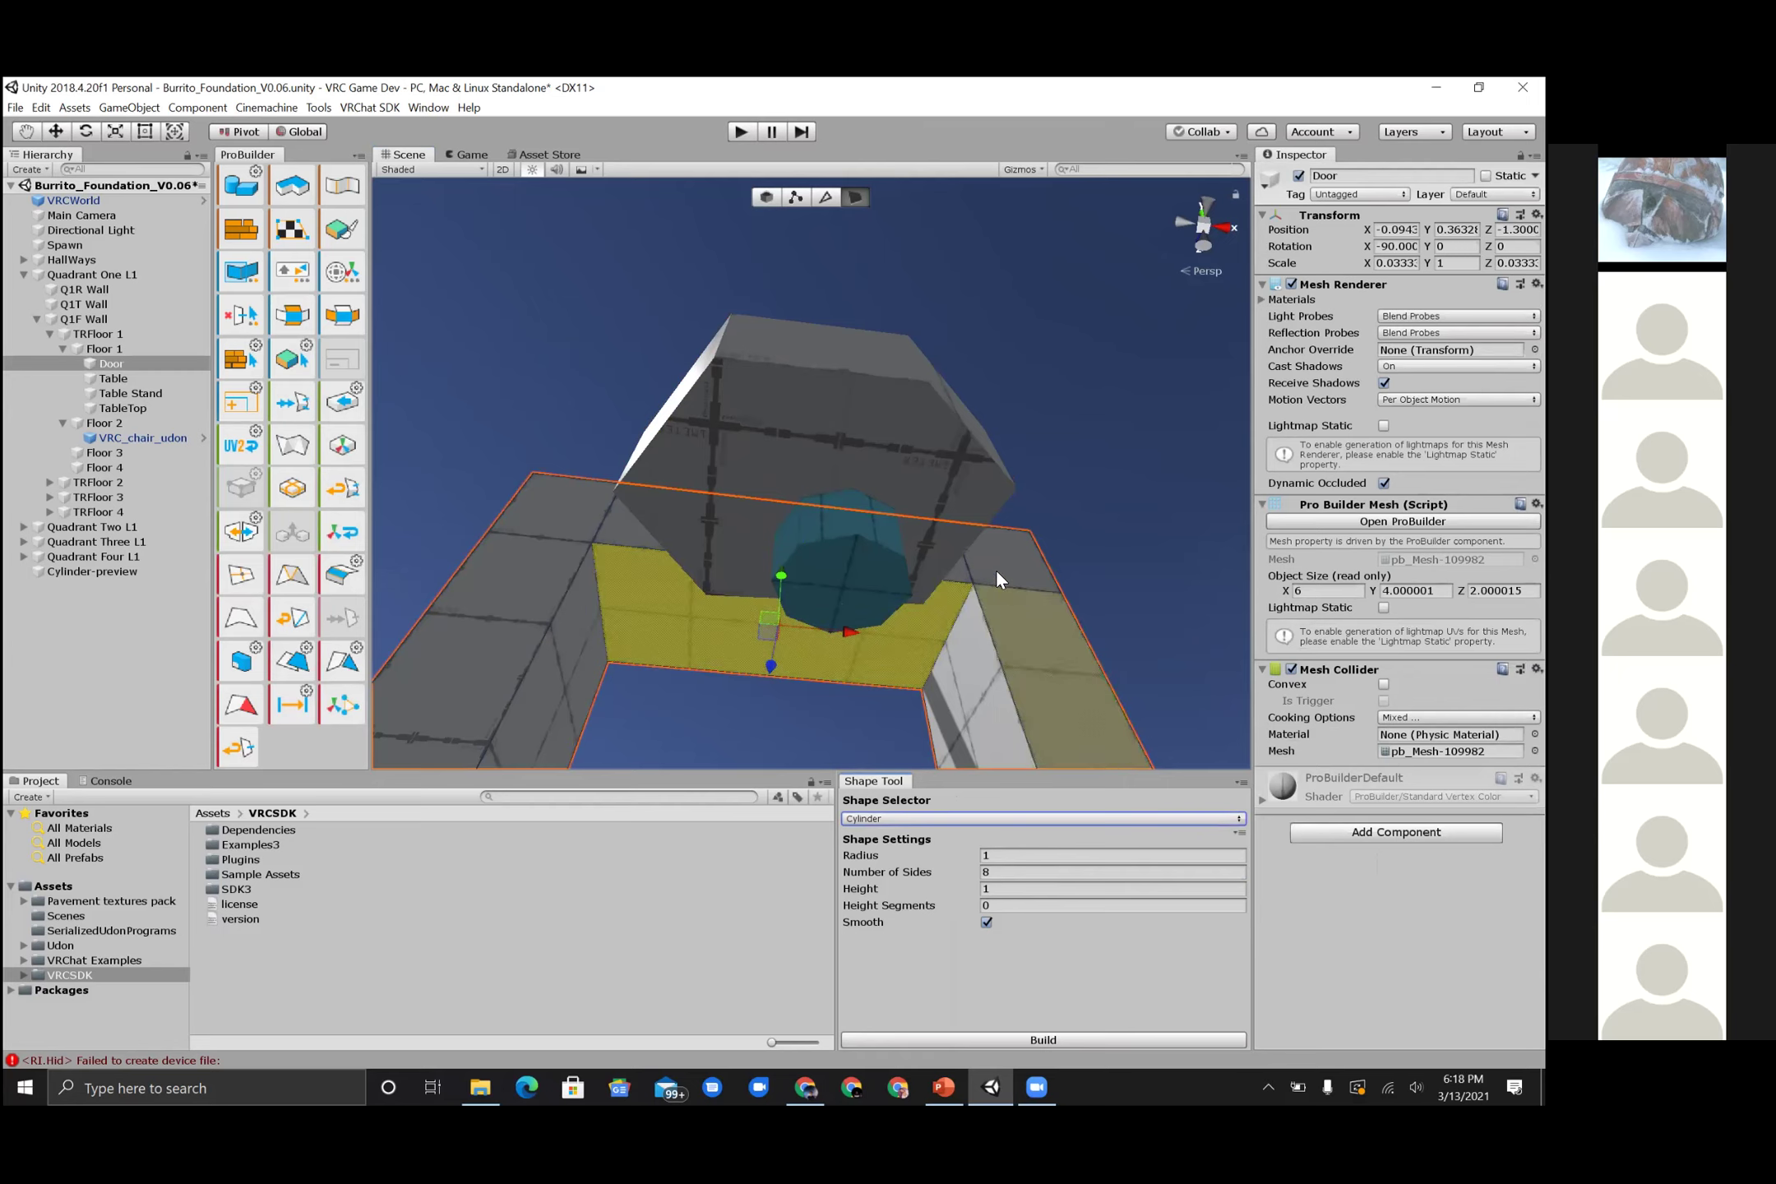
pyautogui.keyDown('alt'); pyautogui.moveTo(933, 590); pyautogui.dragTo(827, 856); pyautogui.keyUp('alt')
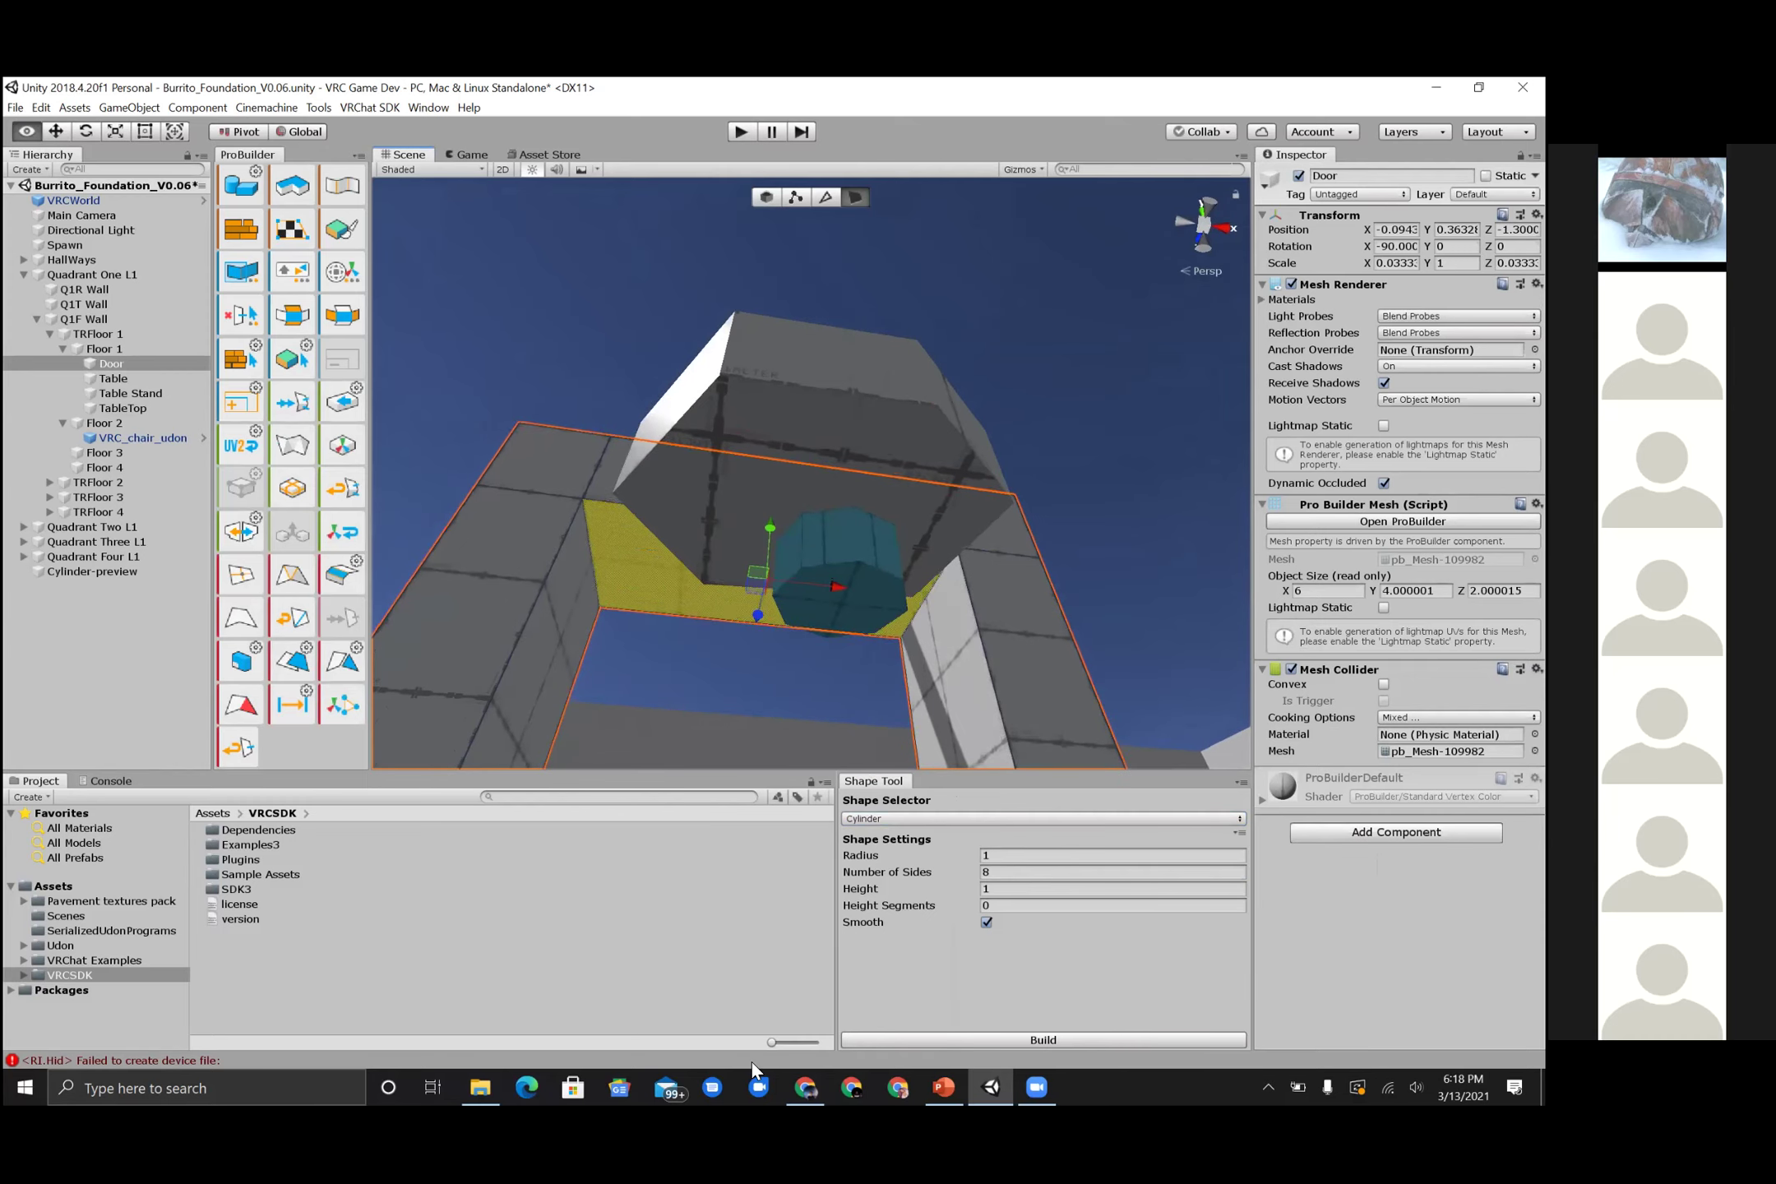
pyautogui.click(794, 731)
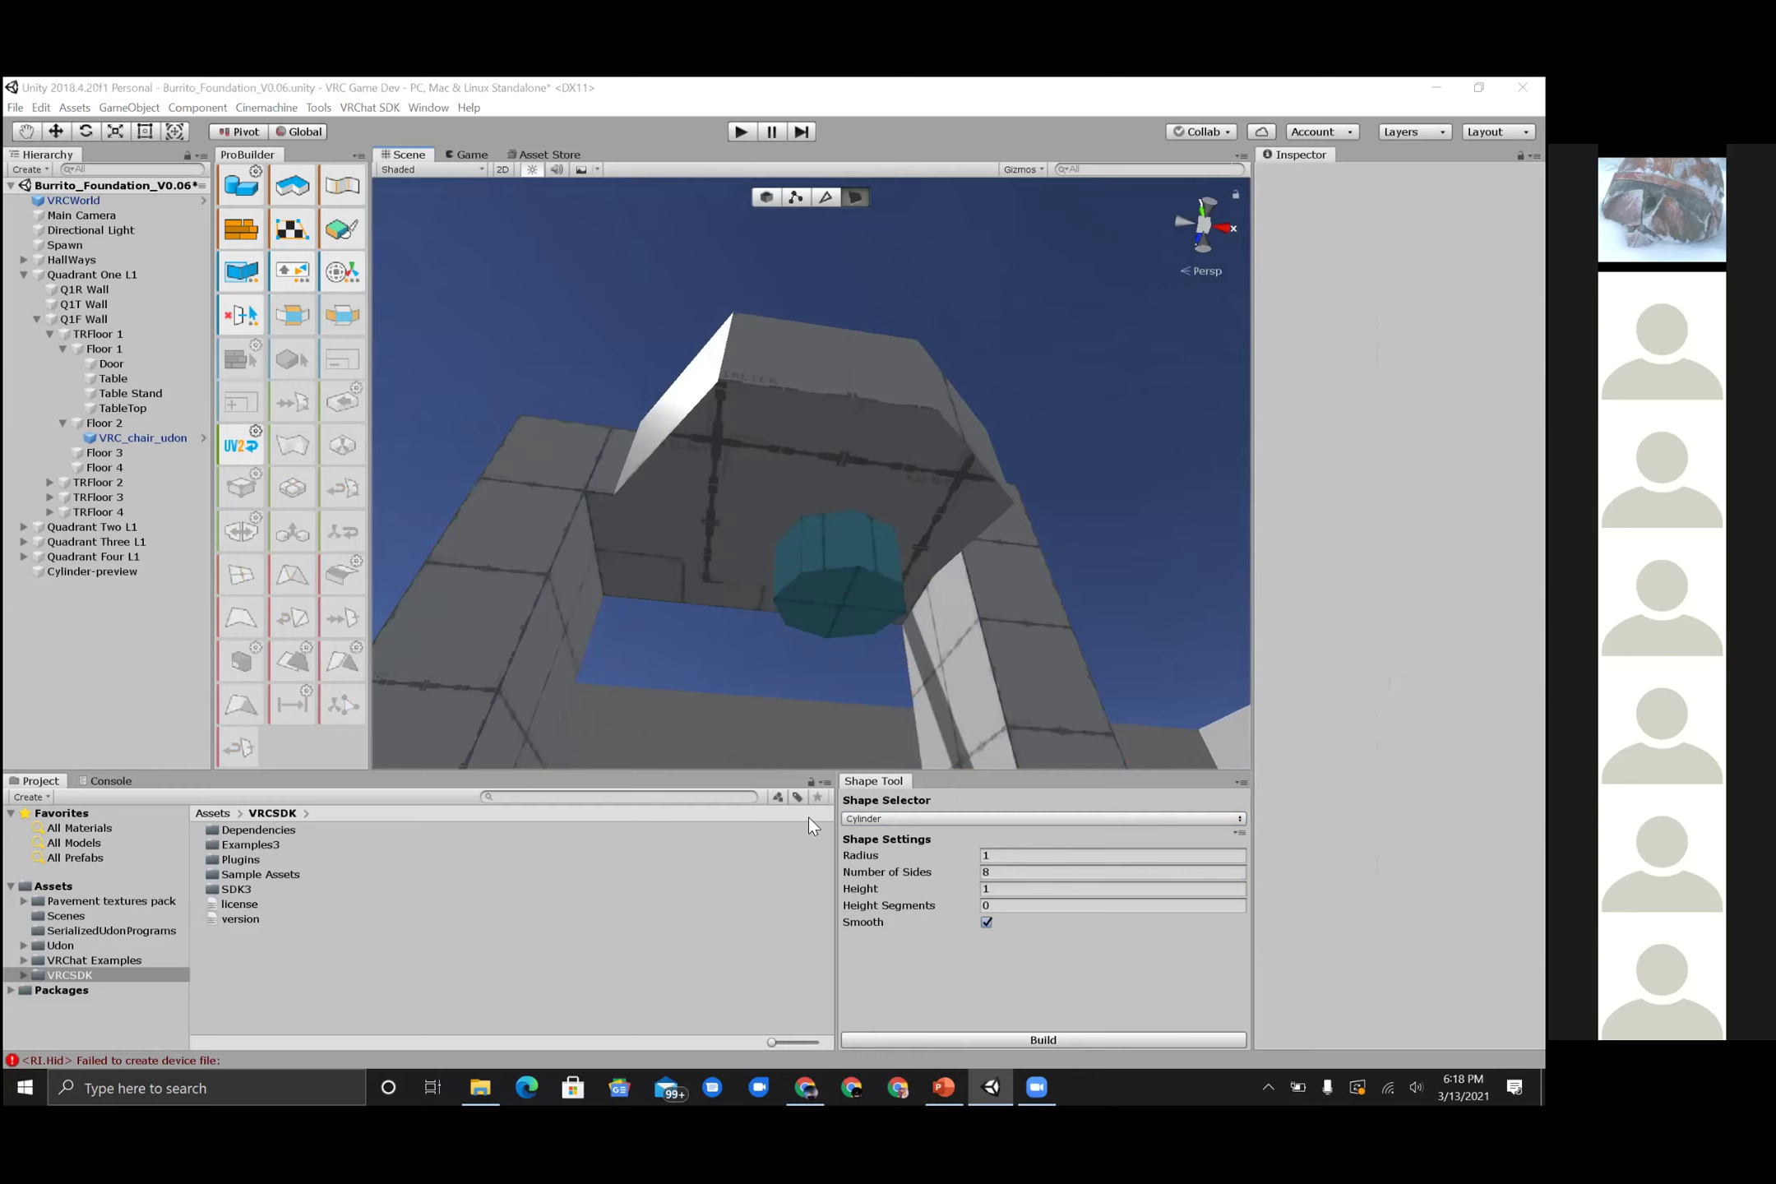
# - Build the previewed 8-sided cylinder beneath the tabletop and select one of the built cylinder's bottom faces
pyautogui.keyDown('alt'); pyautogui.moveTo(899, 706); pyautogui.dragTo(863, 590); pyautogui.keyUp('alt')
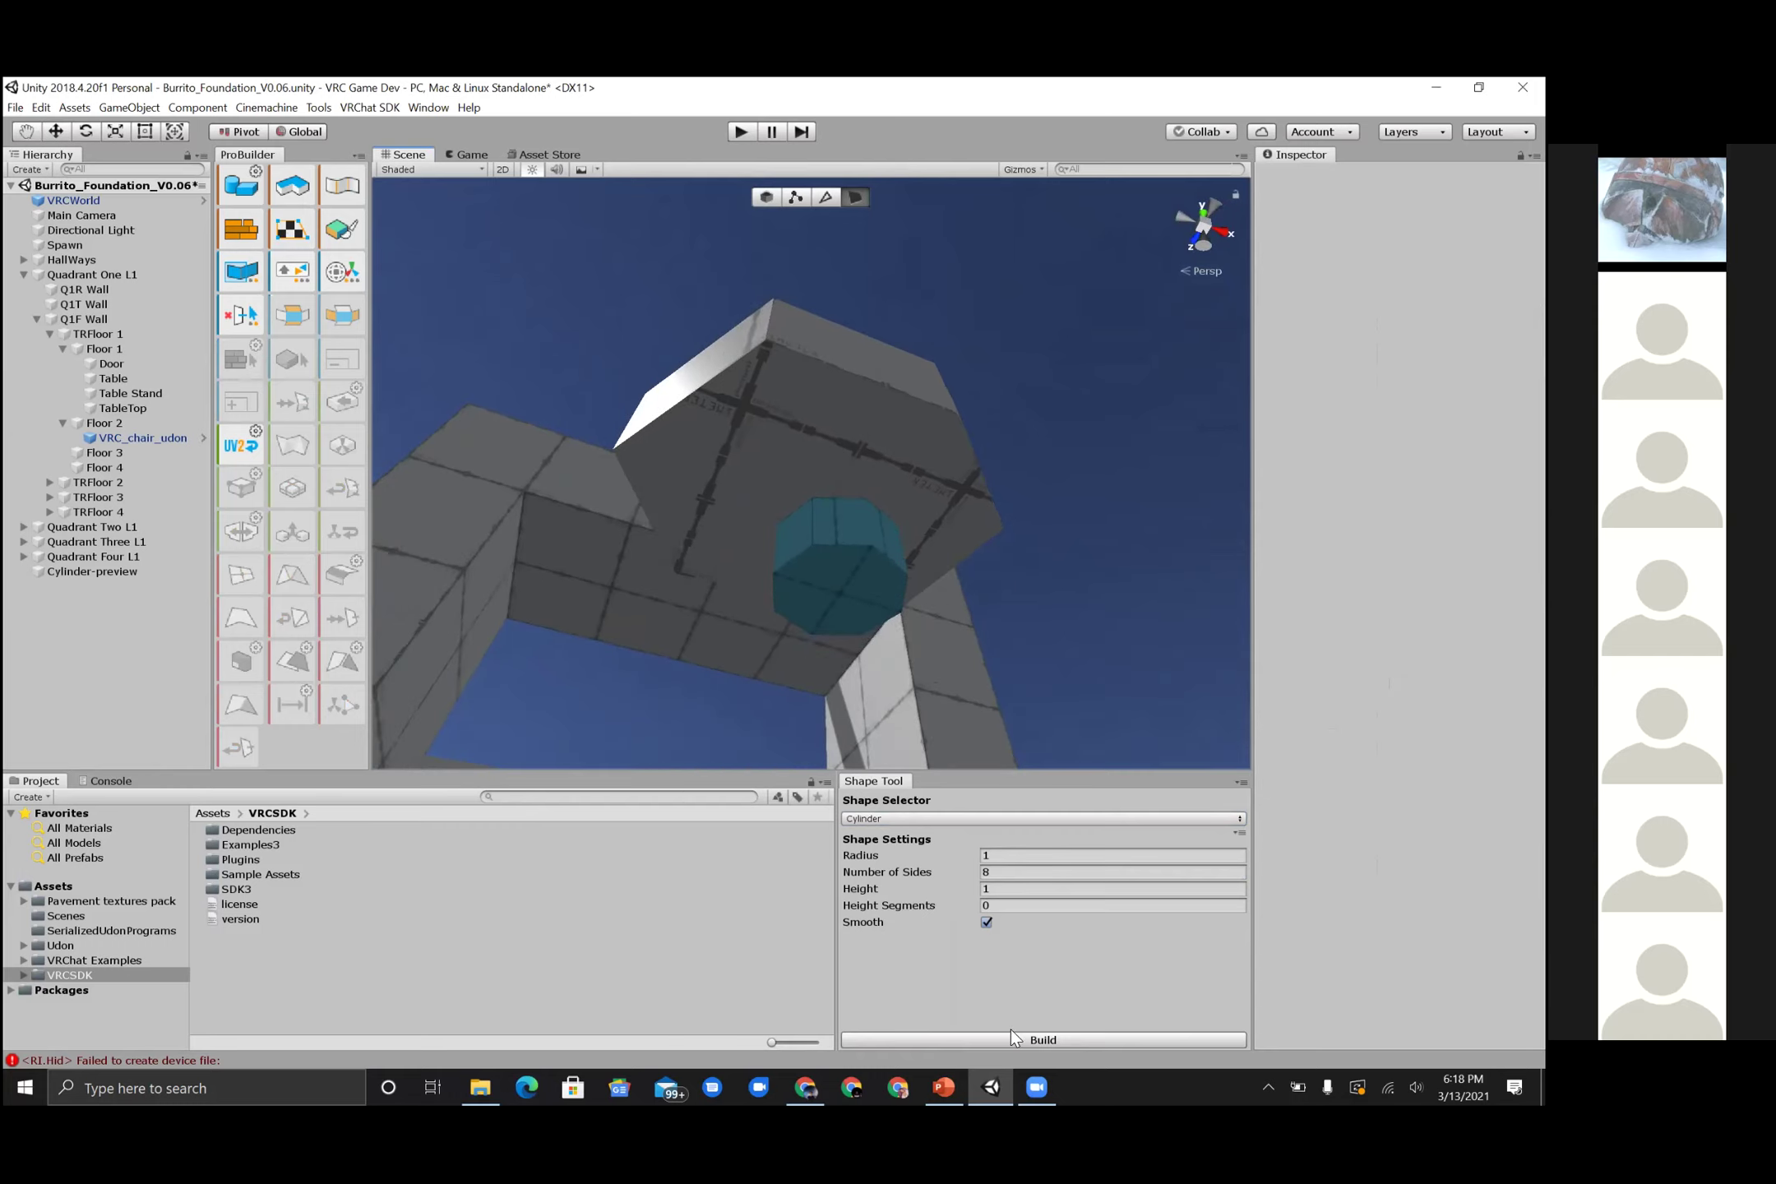
pyautogui.click(164, 573)
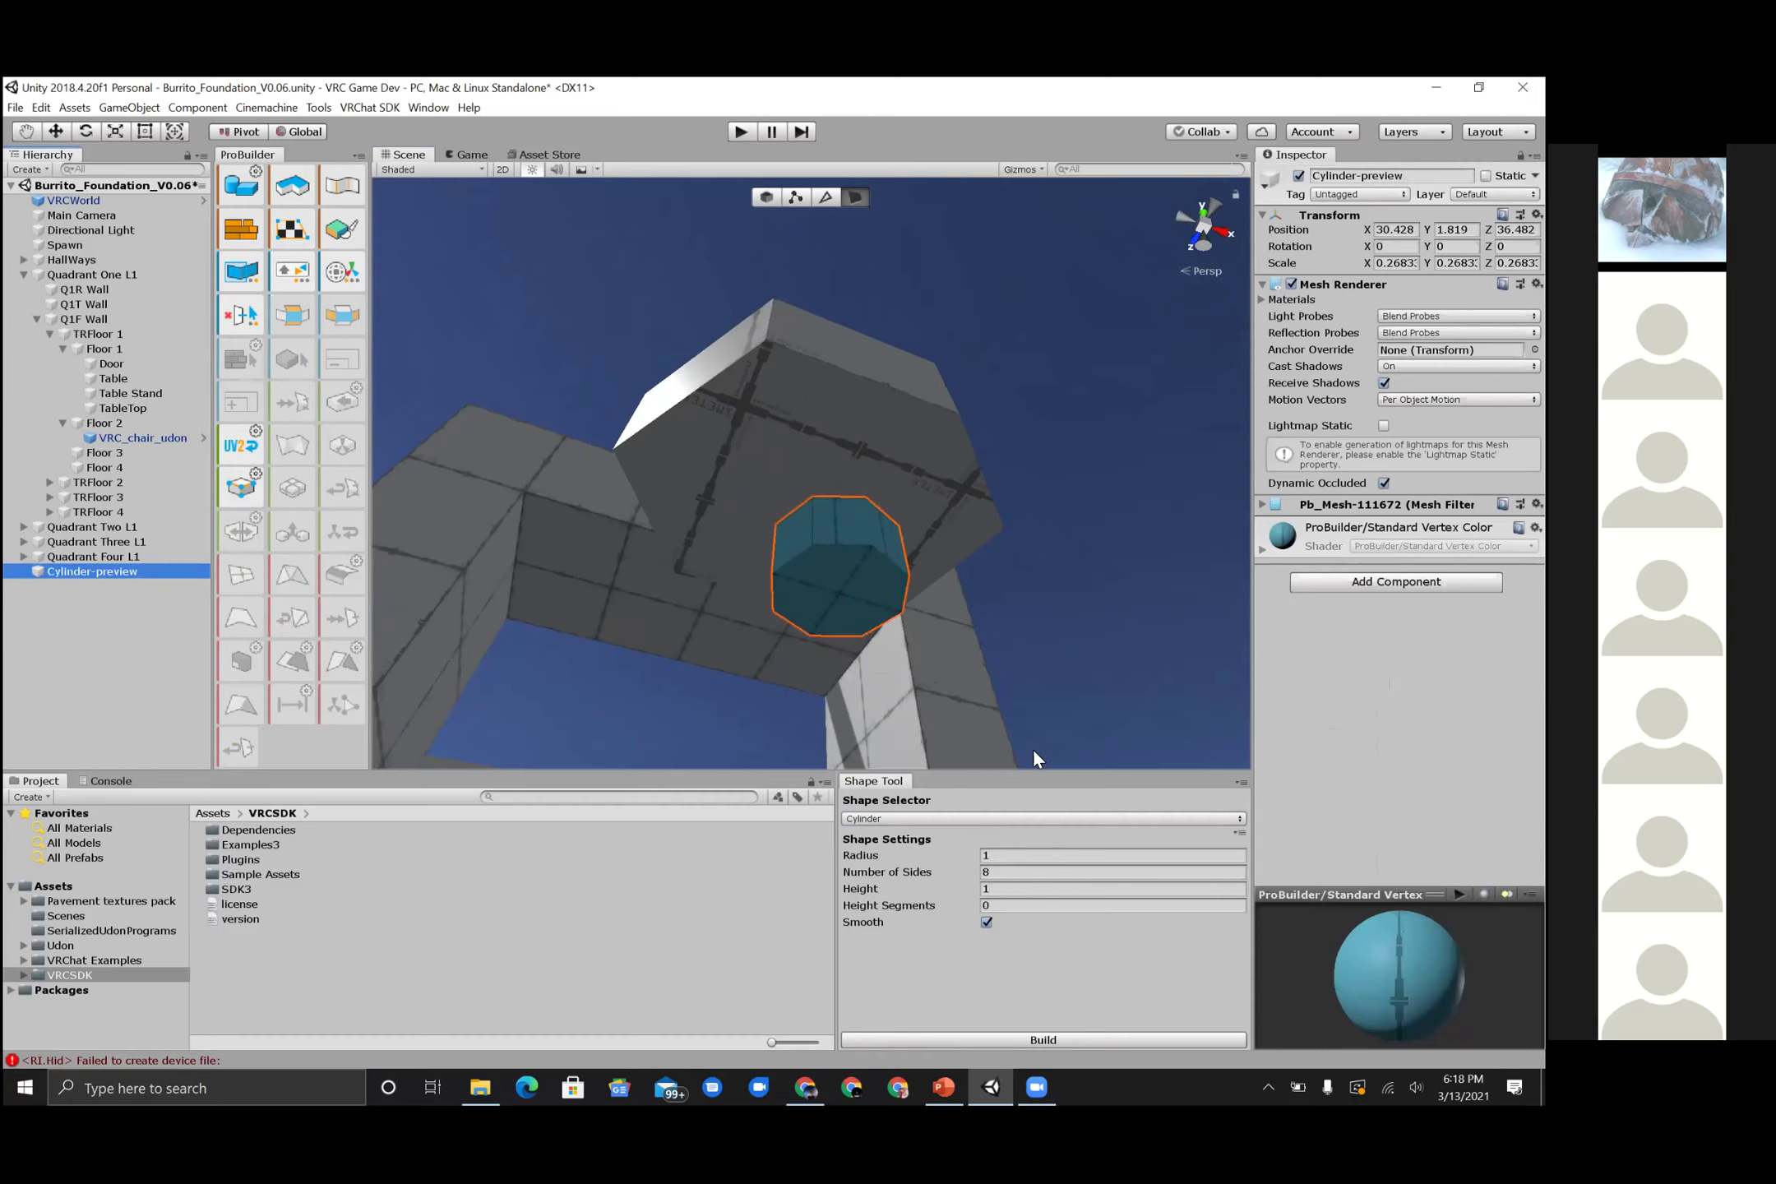
pyautogui.click(1108, 1039)
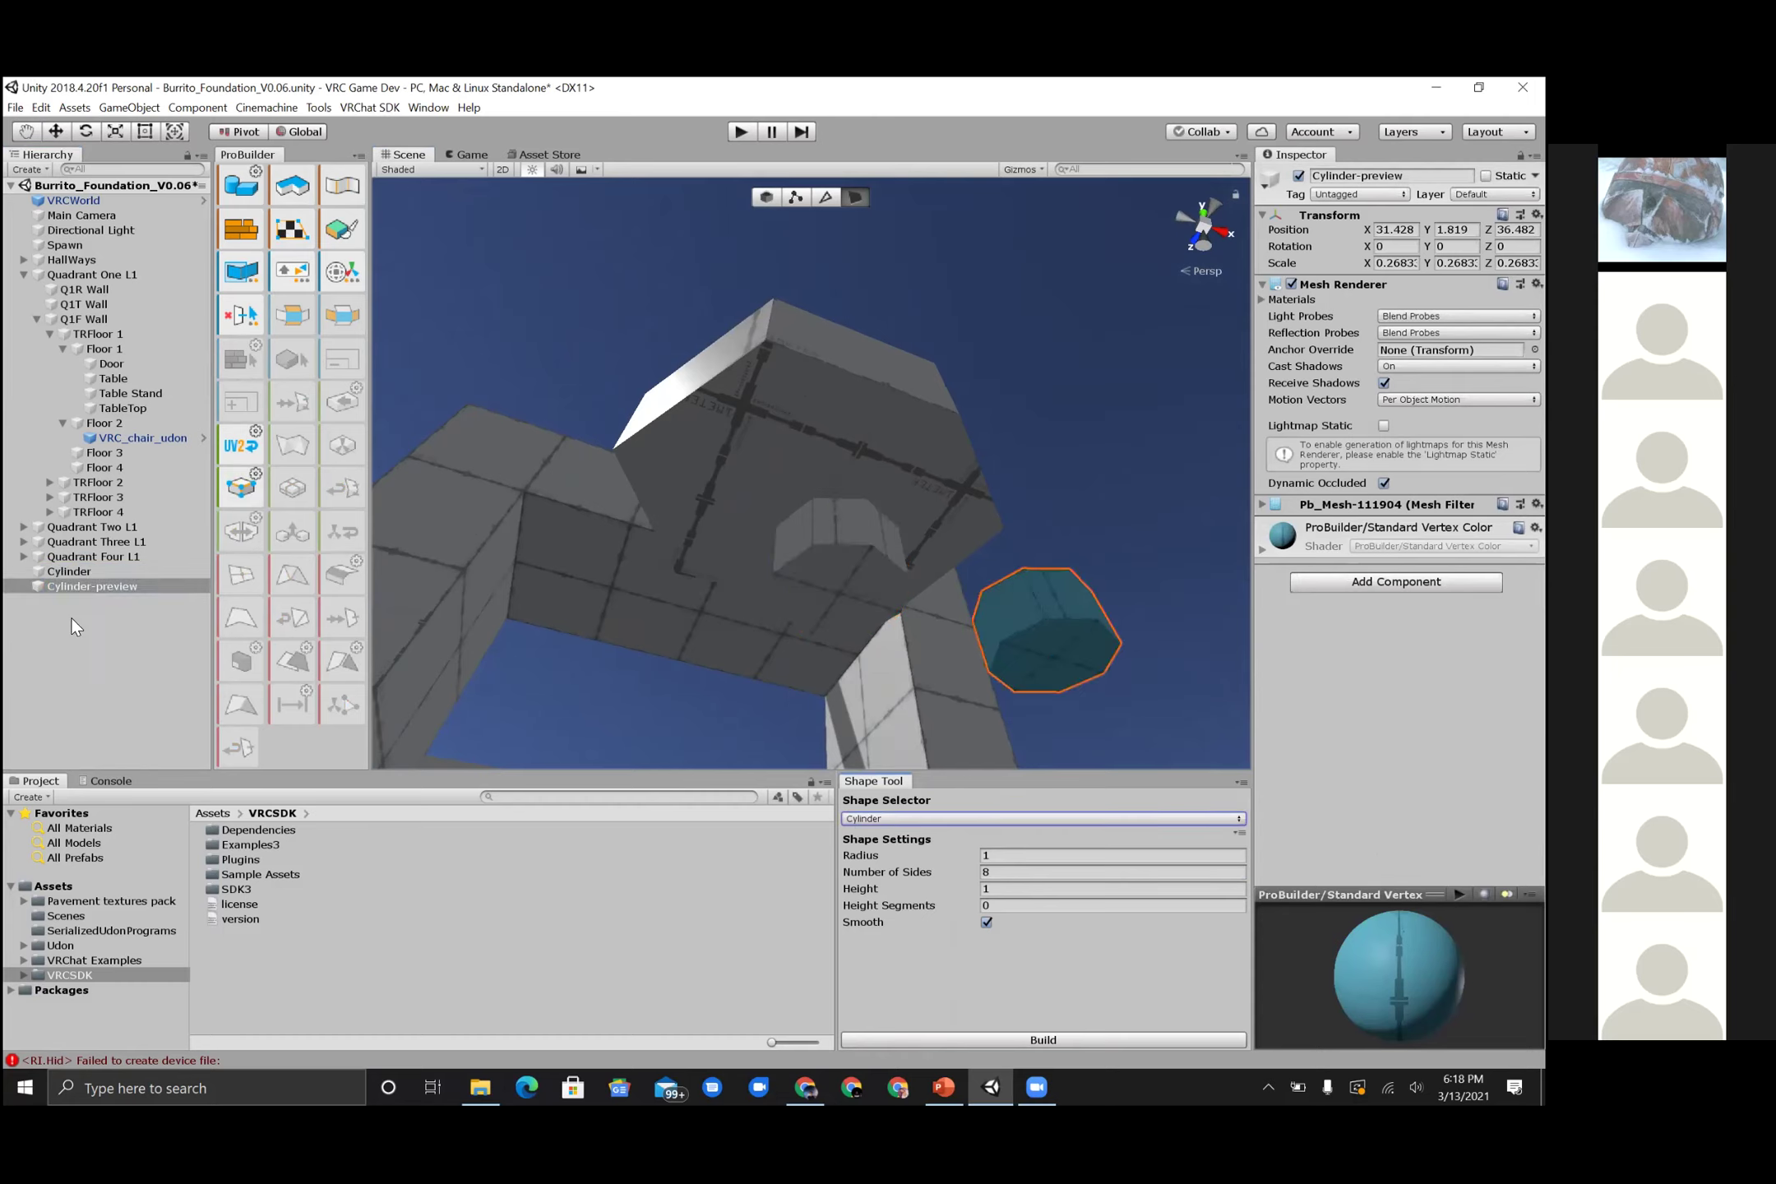
pyautogui.click(875, 559)
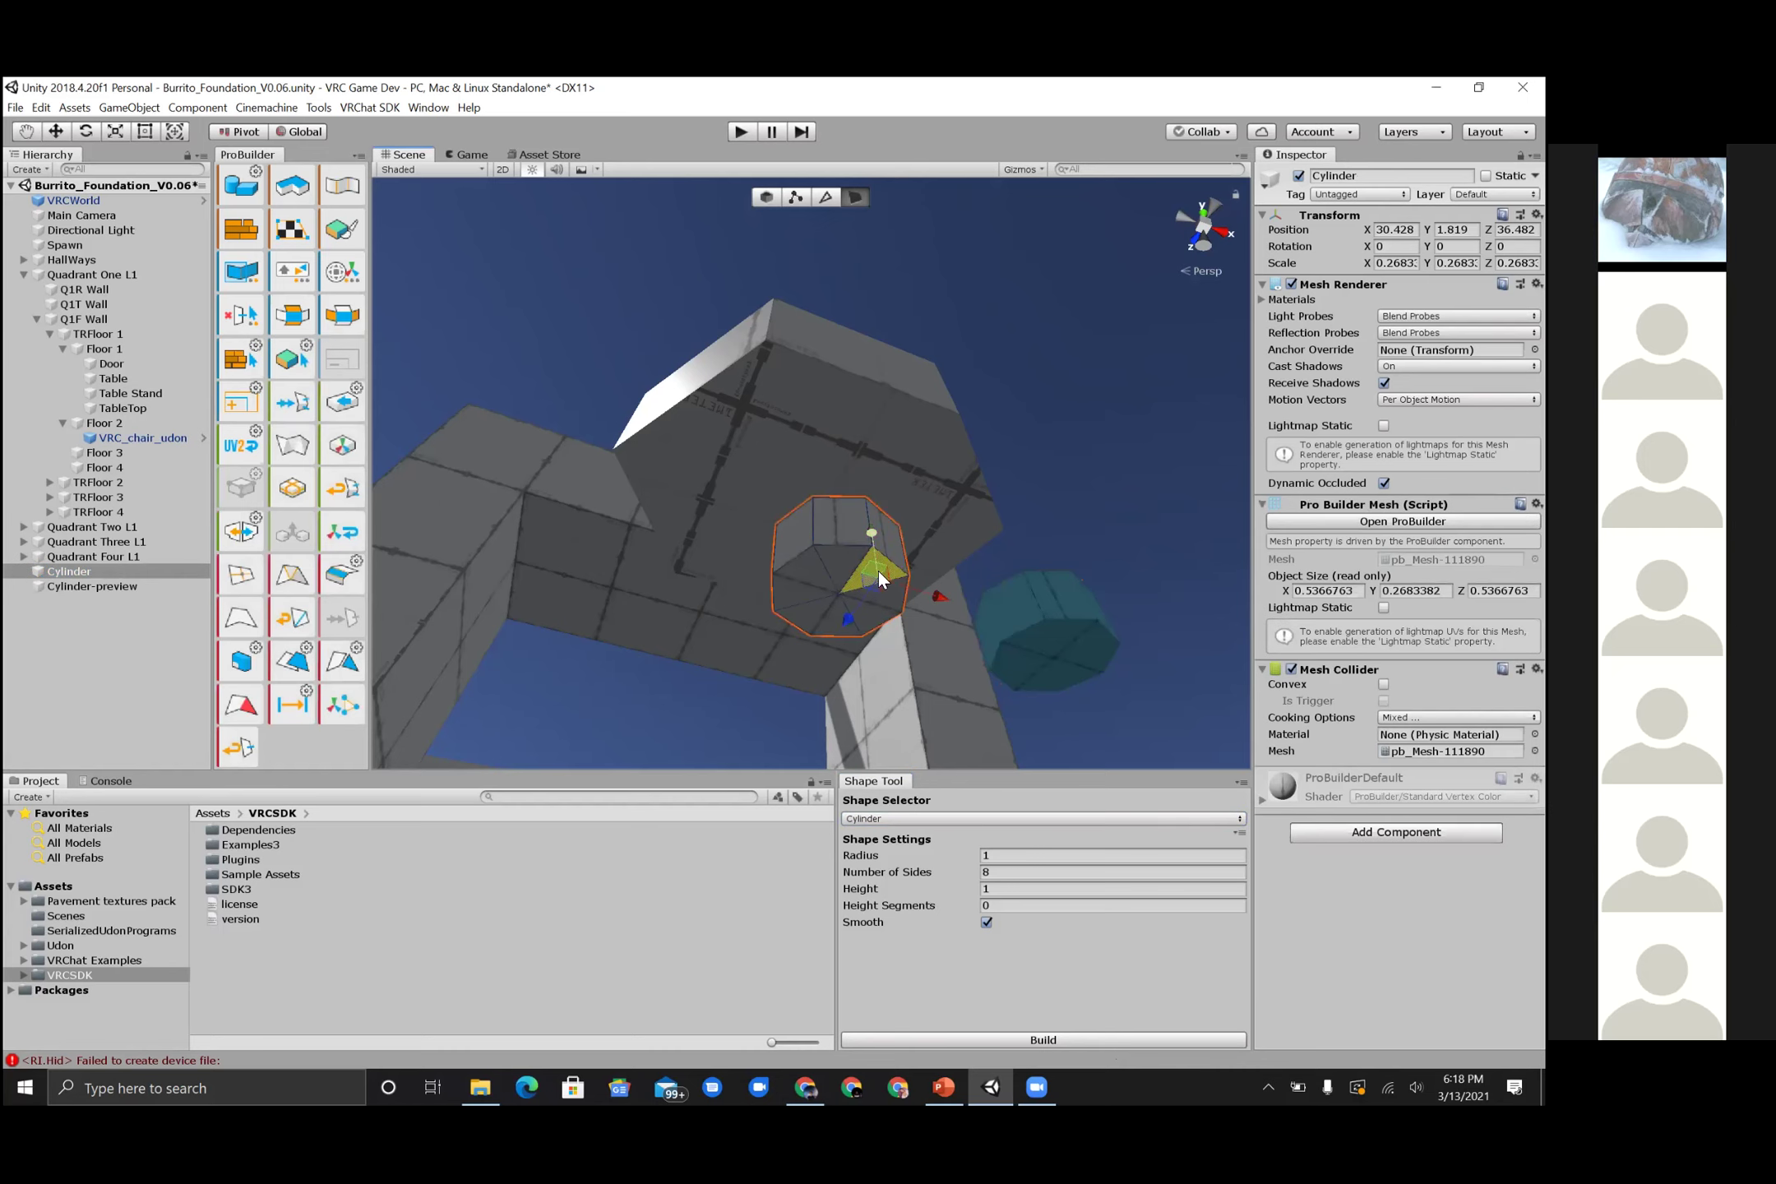
# - Select all the triangular faces that make up the cylinder's underside in face selection mode
pyautogui.keyDown('alt'); pyautogui.moveTo(996, 646); pyautogui.dragTo(852, 646); pyautogui.keyUp('alt')
pyautogui.keyDown('alt'); pyautogui.moveTo(1030, 634); pyautogui.dragTo(781, 727); pyautogui.keyUp('alt')
pyautogui.keyDown('alt'); pyautogui.moveTo(382, 608); pyautogui.dragTo(843, 171); pyautogui.keyUp('alt')
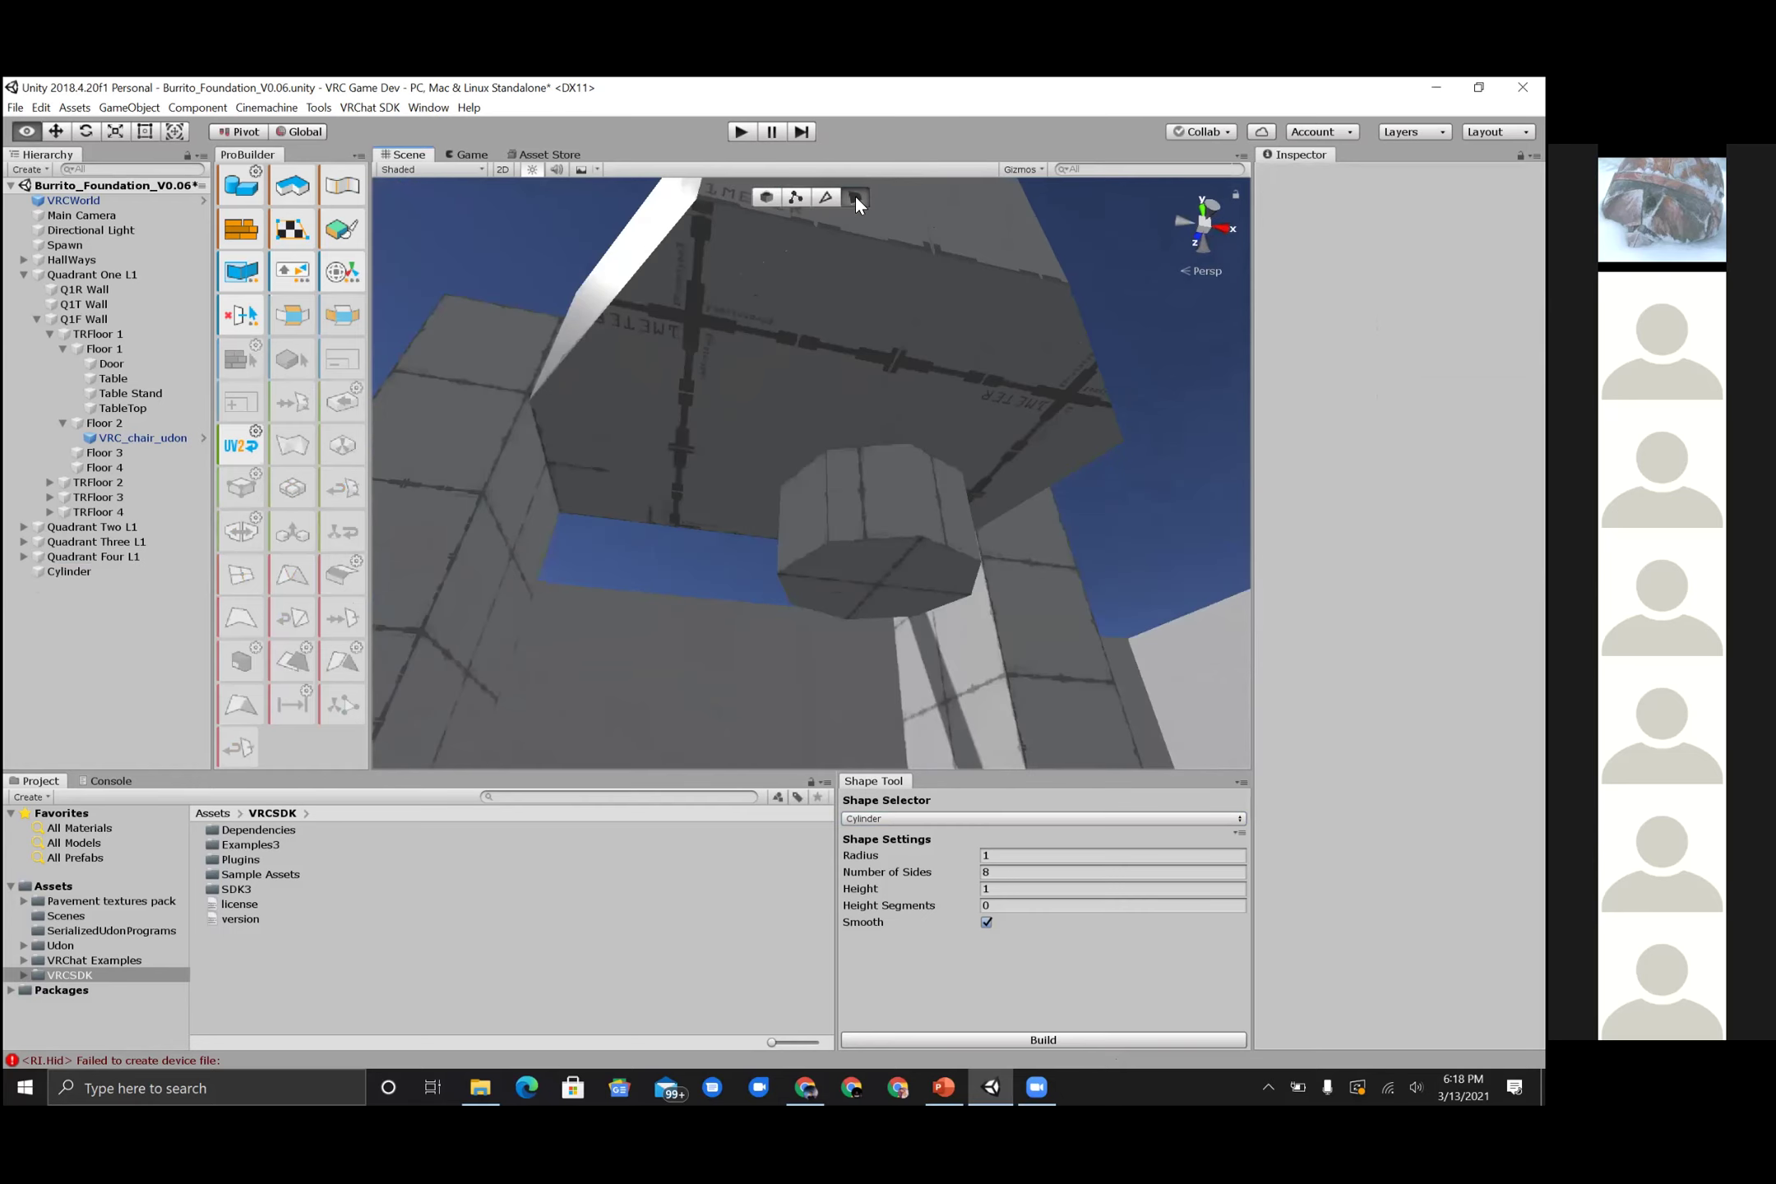
pyautogui.click(899, 408)
pyautogui.press('h')
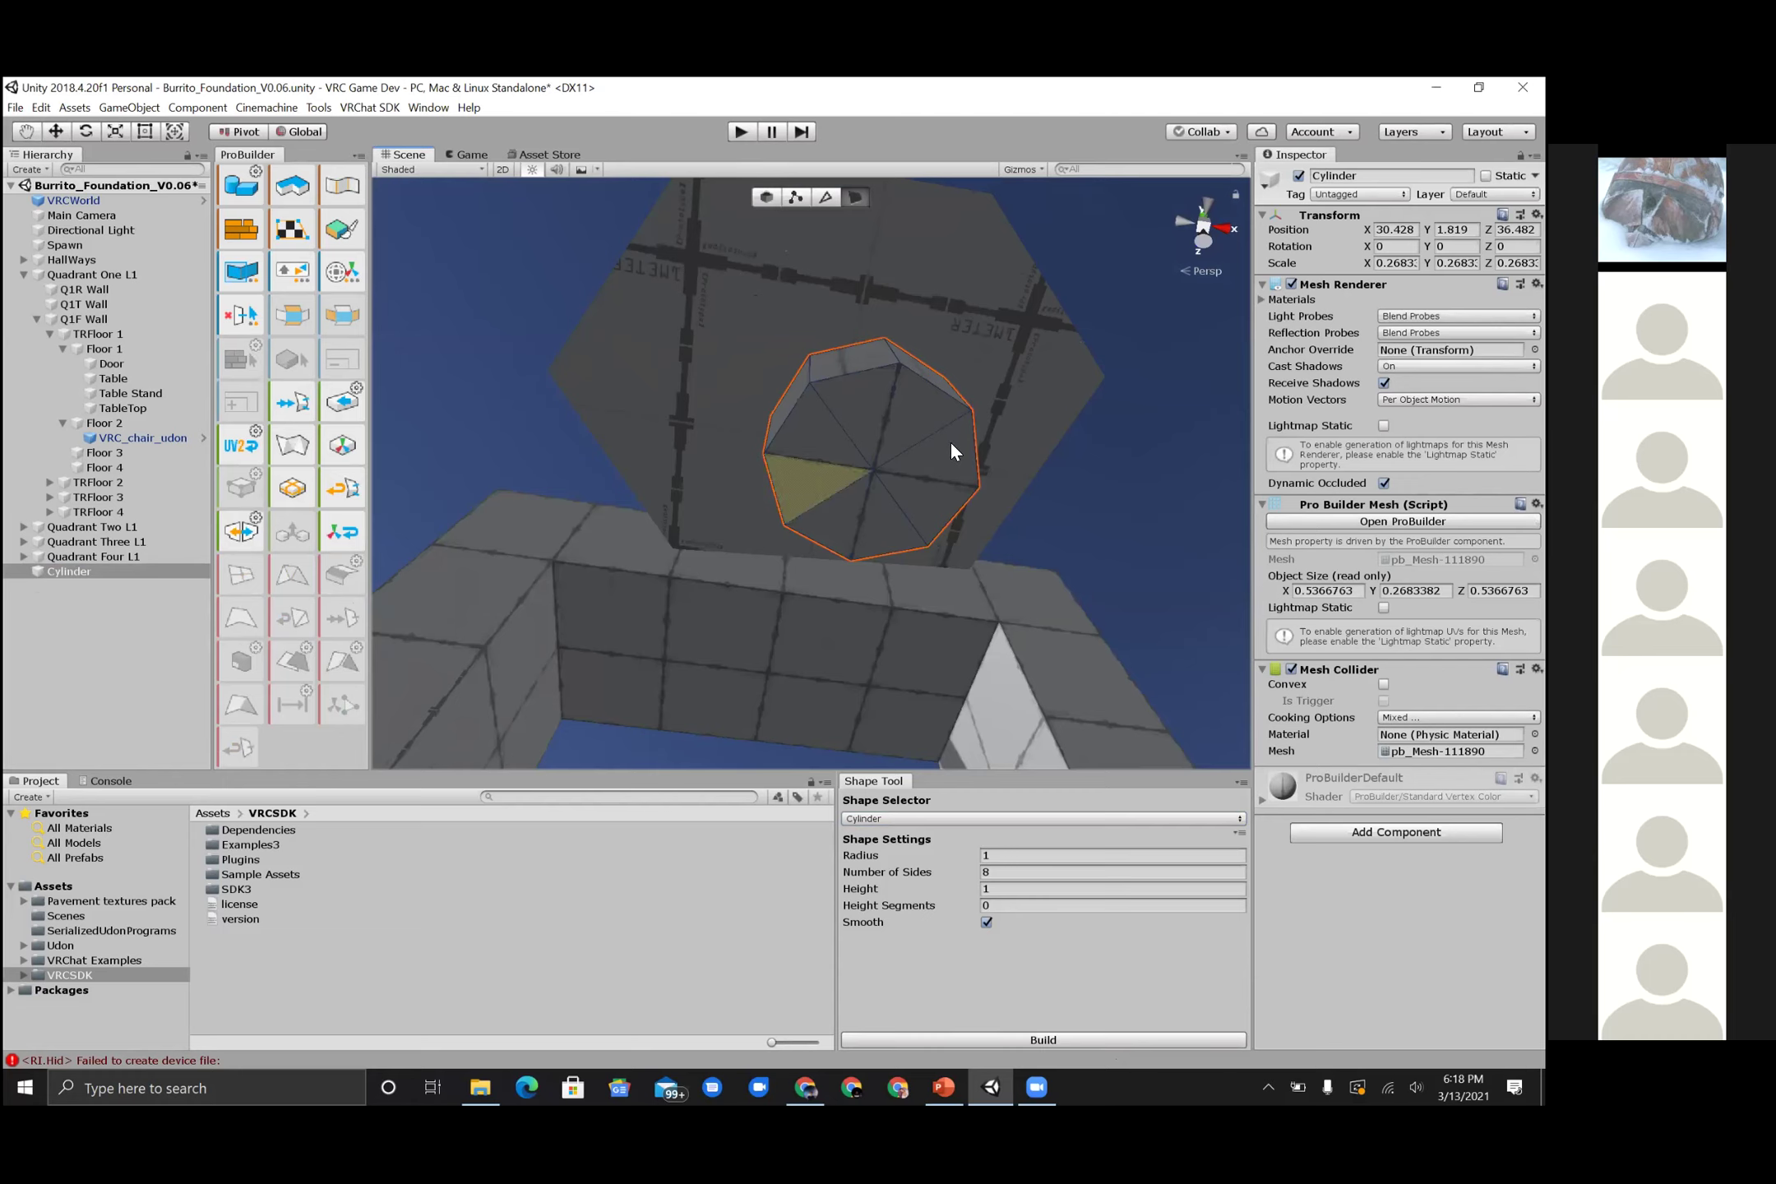
pyautogui.click(916, 383)
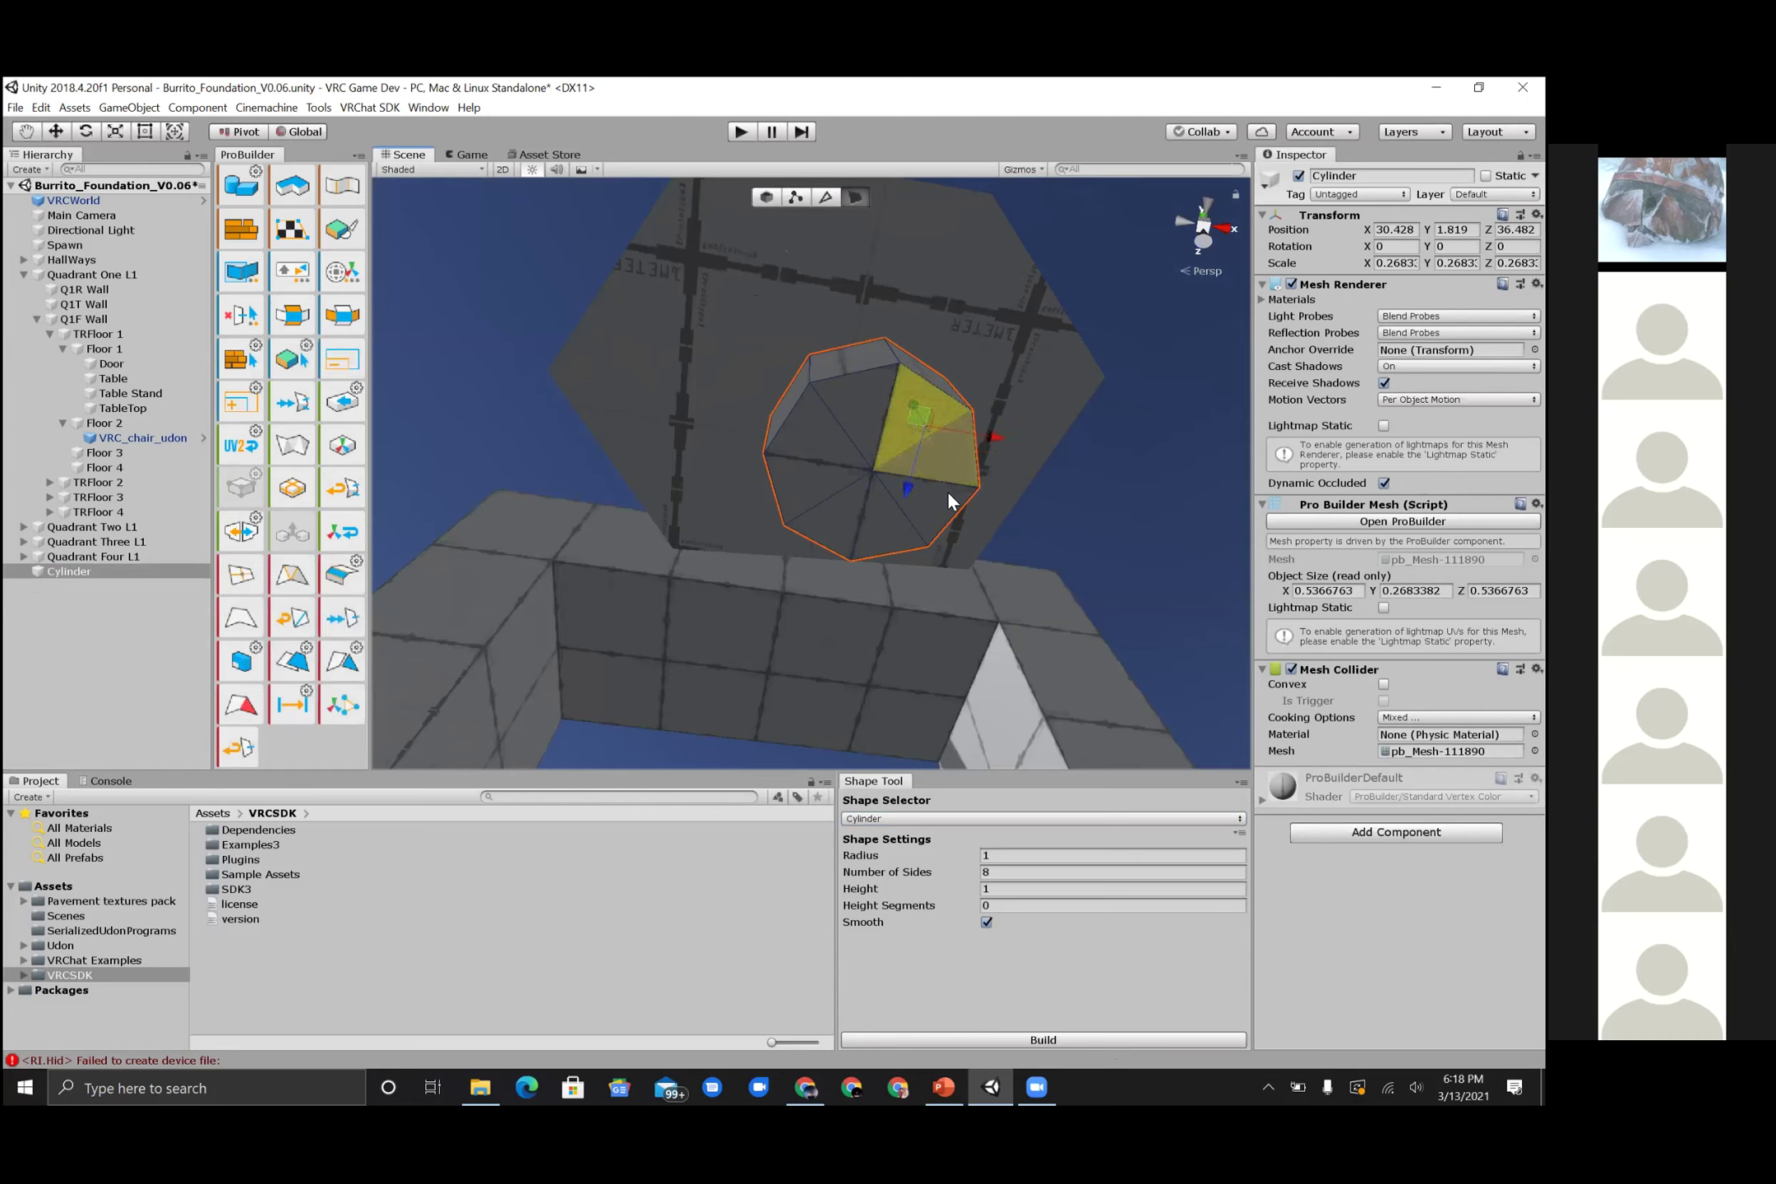
pyautogui.keyDown('shift'); pyautogui.click(914, 505); pyautogui.keyUp('shift')
pyautogui.keyDown('shift'); pyautogui.click(855, 519); pyautogui.keyUp('shift')
pyautogui.keyDown('shift'); pyautogui.click(802, 466); pyautogui.keyUp('shift')
pyautogui.keyDown('shift'); pyautogui.click(811, 428); pyautogui.keyUp('shift')
pyautogui.keyDown('shift'); pyautogui.click(851, 398); pyautogui.keyUp('shift')
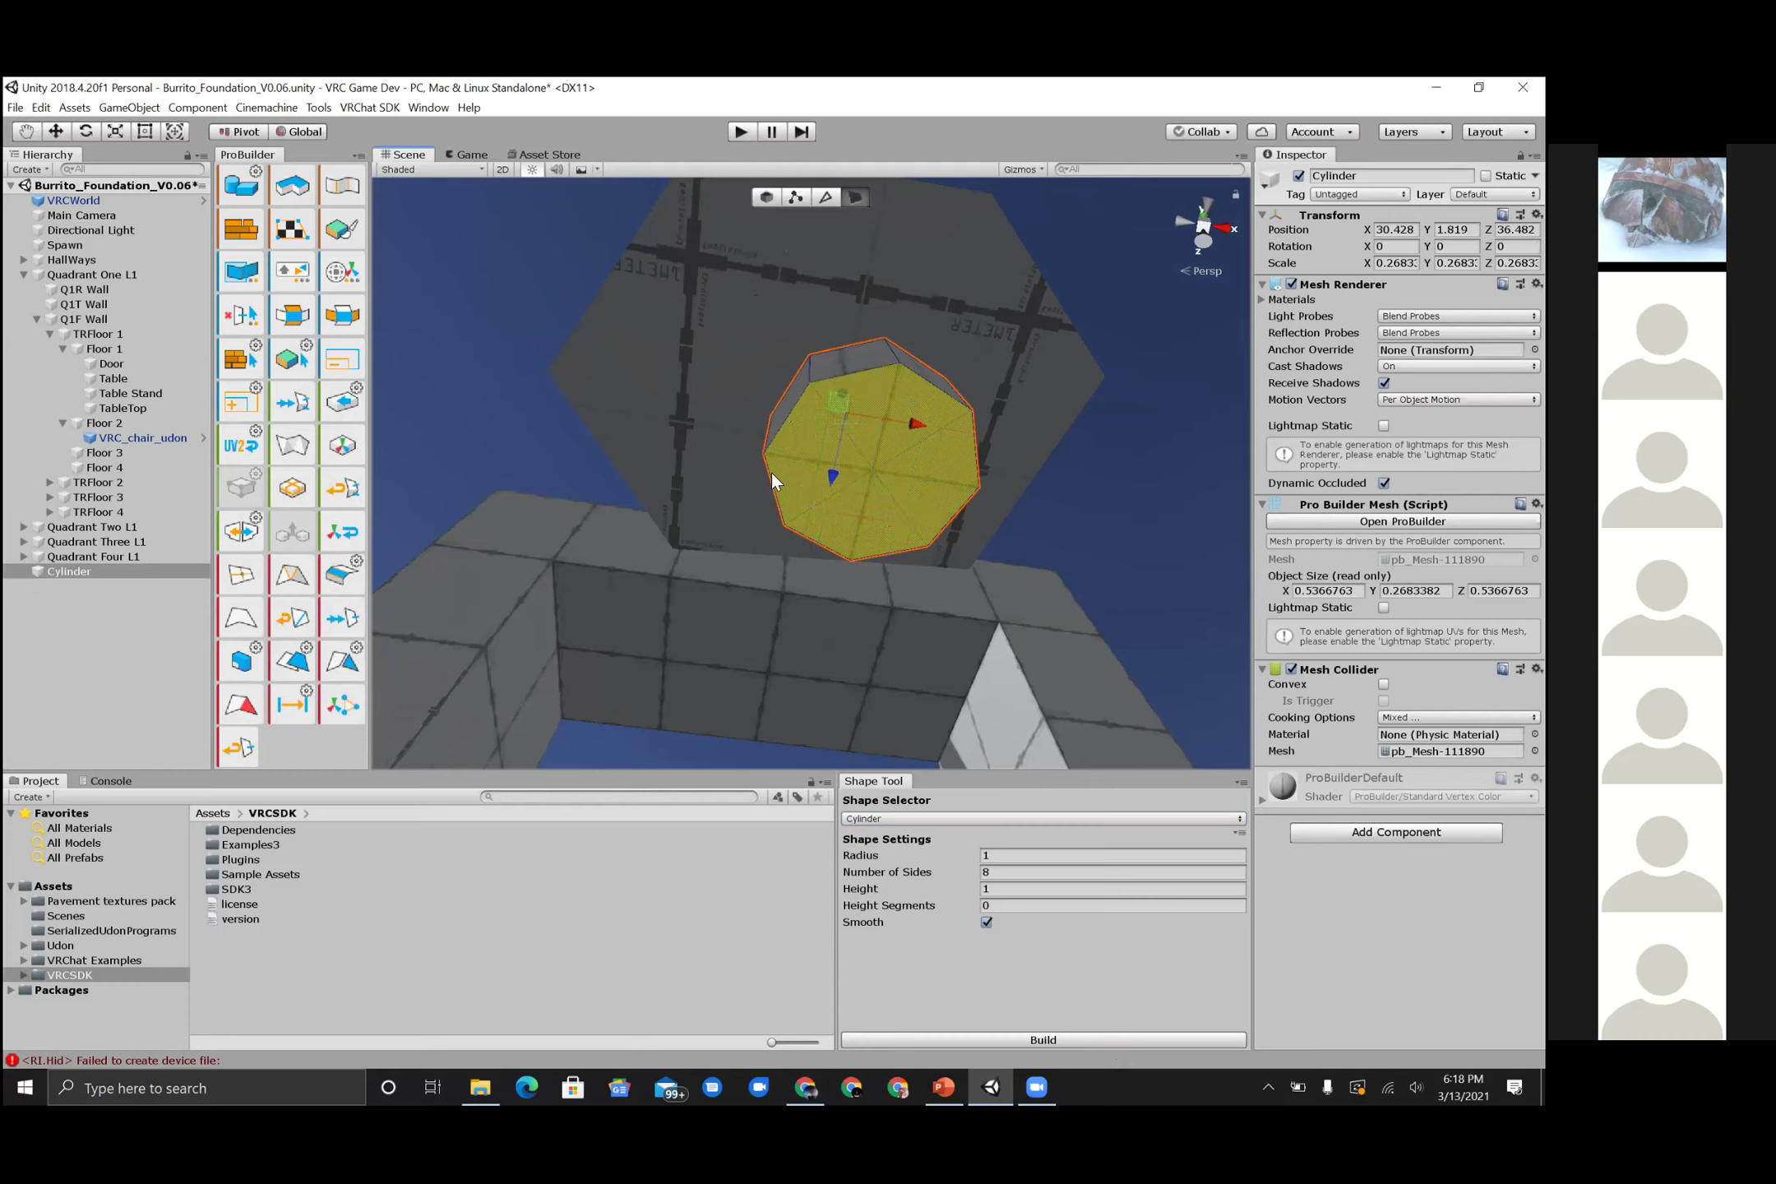
# - Try moving the cylinder's selected bottom faces sideways along X, and undo the move
pyautogui.keyDown('alt'); pyautogui.moveTo(995, 584); pyautogui.dragTo(890, 424); pyautogui.keyUp('alt')
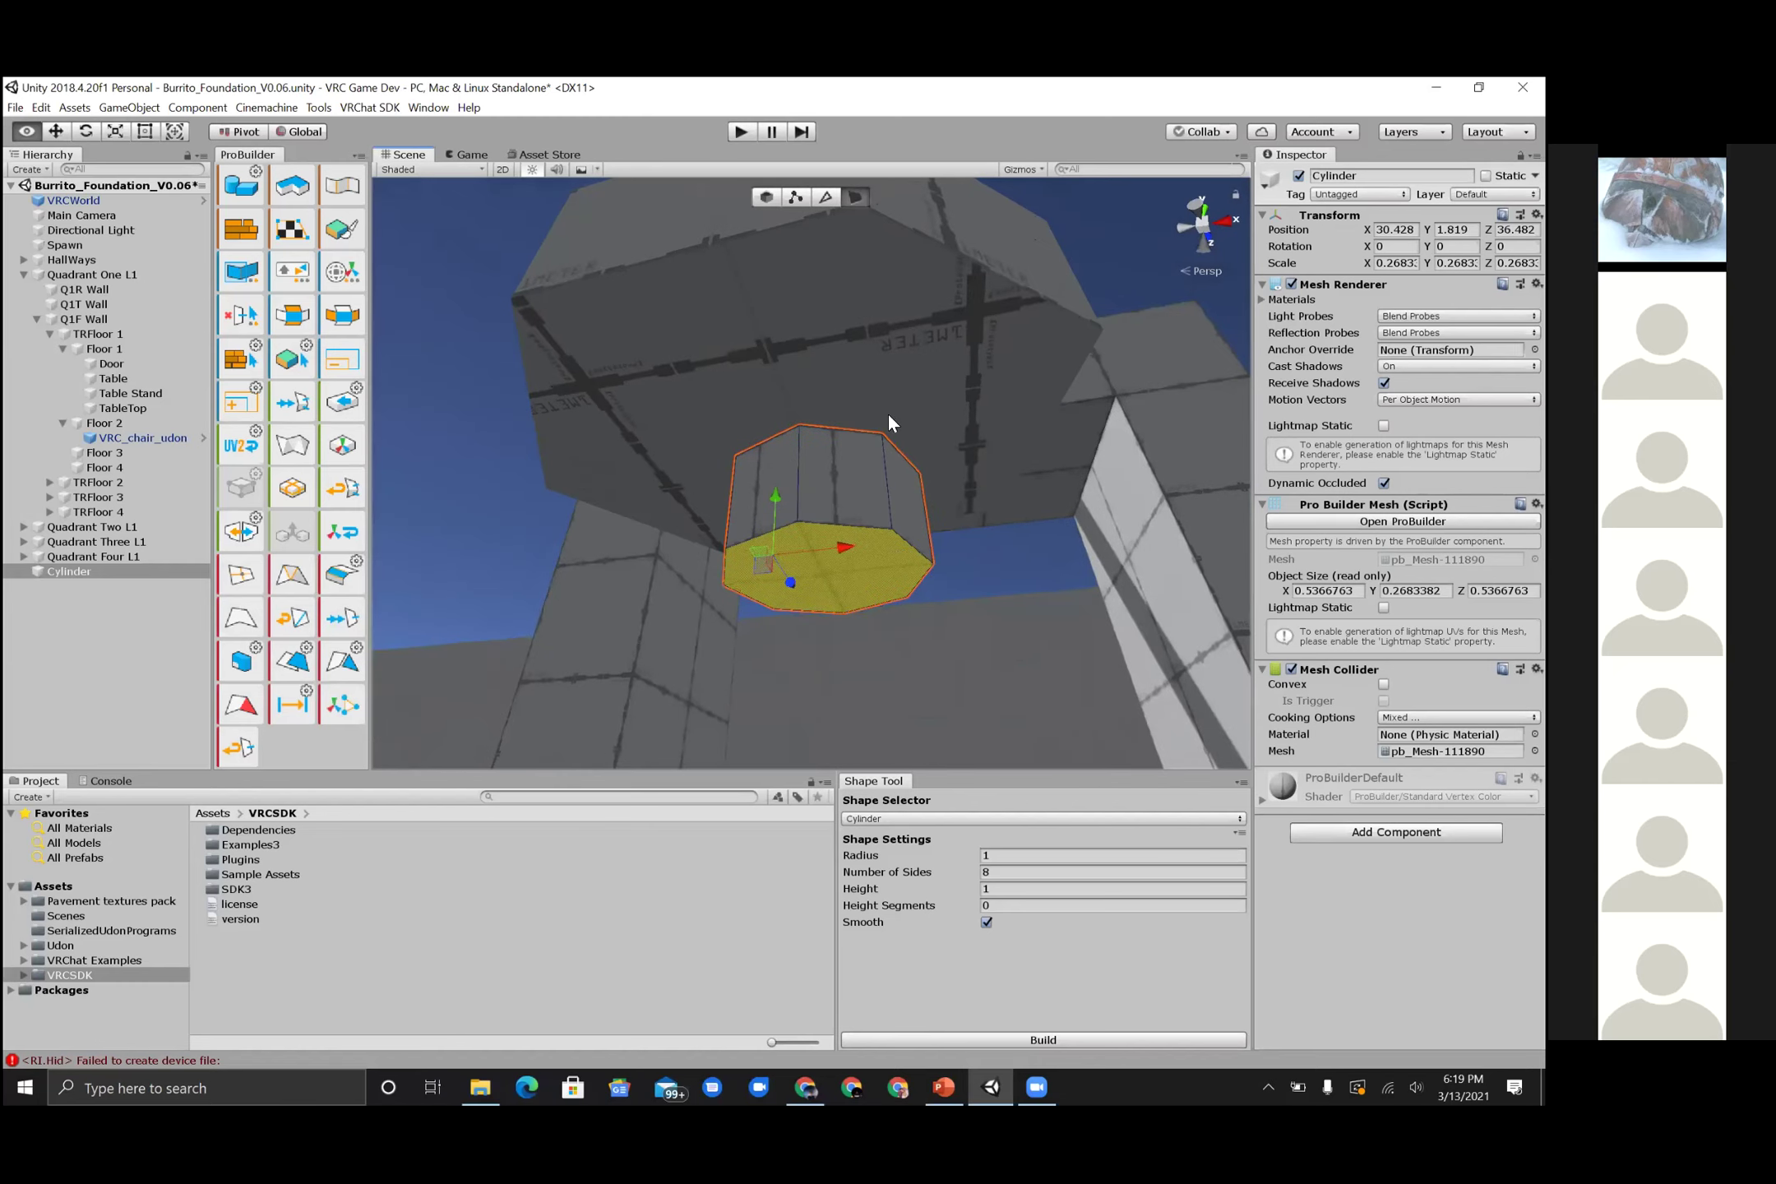
pyautogui.keyDown('alt'); pyautogui.moveTo(828, 261); pyautogui.dragTo(828, 255); pyautogui.keyUp('alt')
pyautogui.keyDown('alt'); pyautogui.moveTo(831, 526); pyautogui.dragTo(849, 658); pyautogui.keyUp('alt')
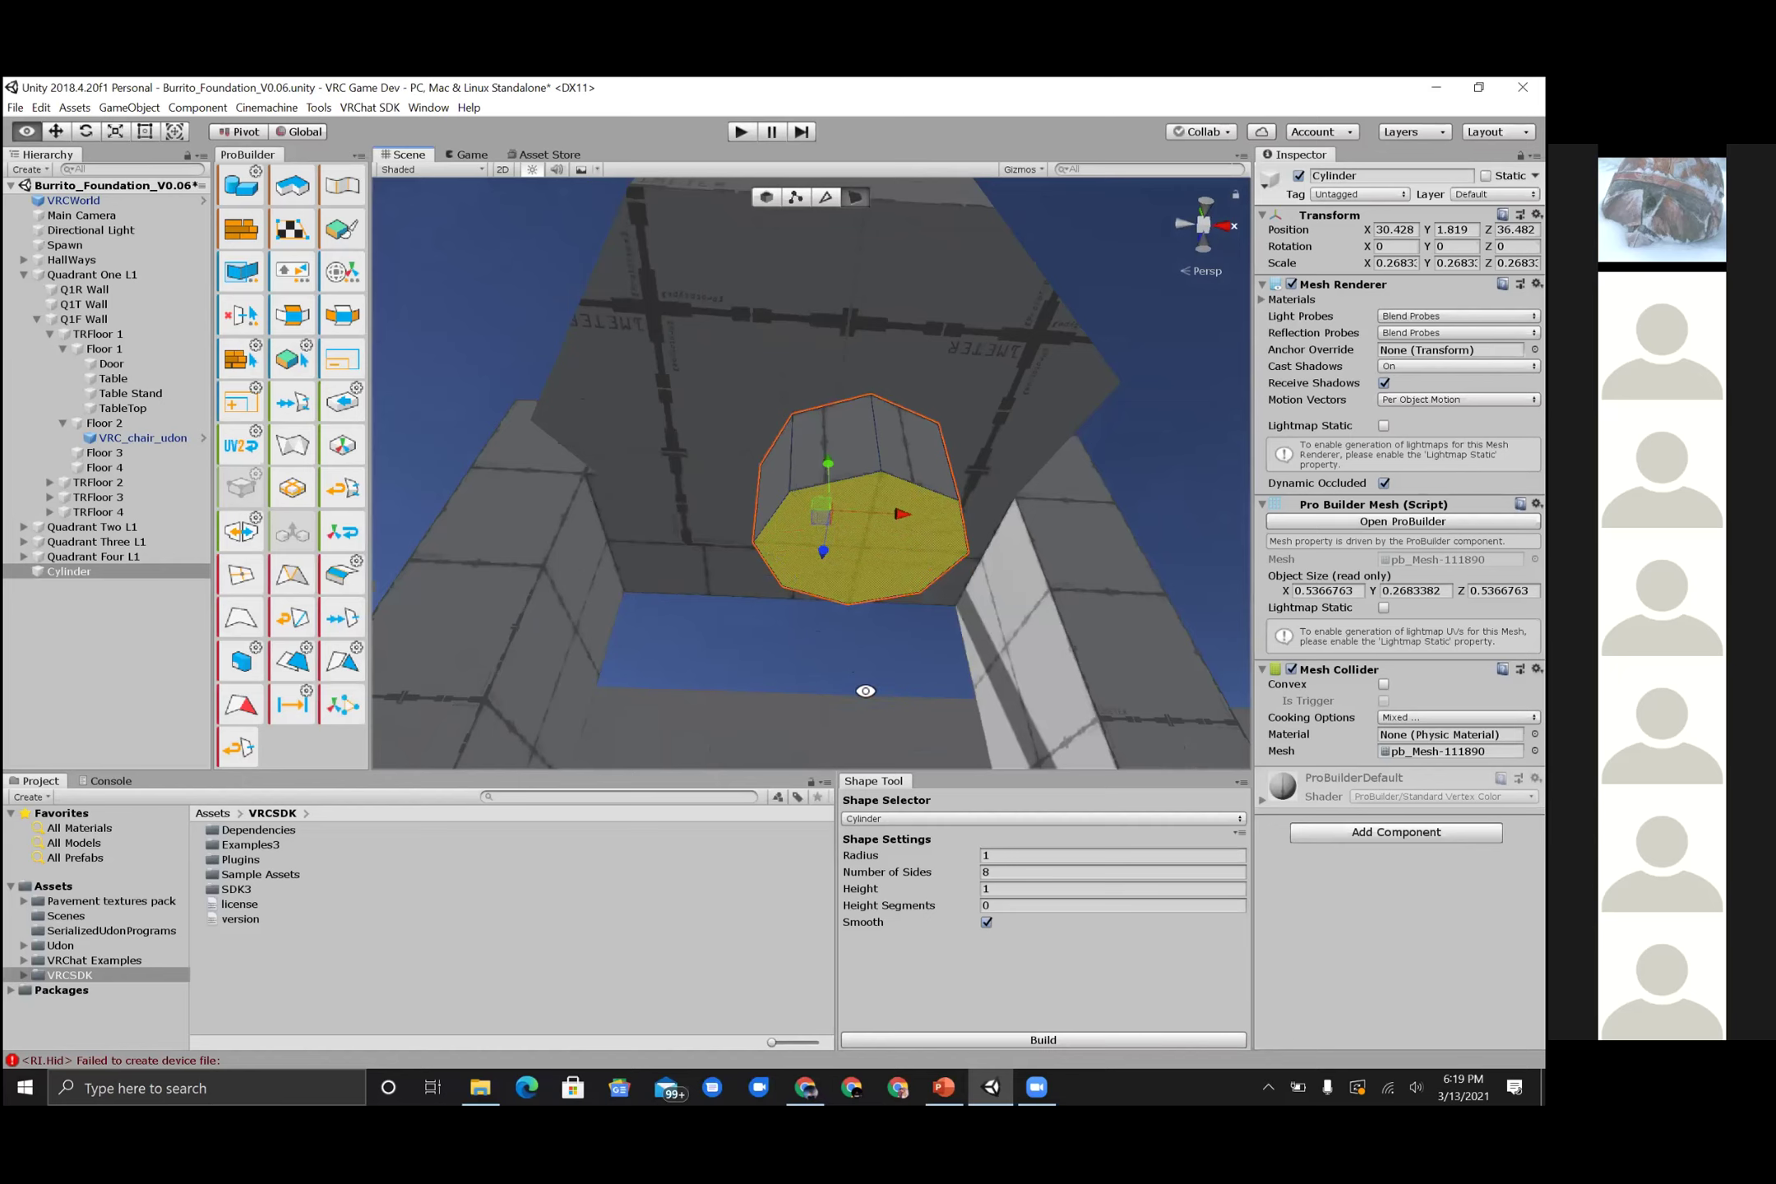
pyautogui.keyDown('alt'); pyautogui.moveTo(979, 516); pyautogui.dragTo(945, 345); pyautogui.keyUp('alt')
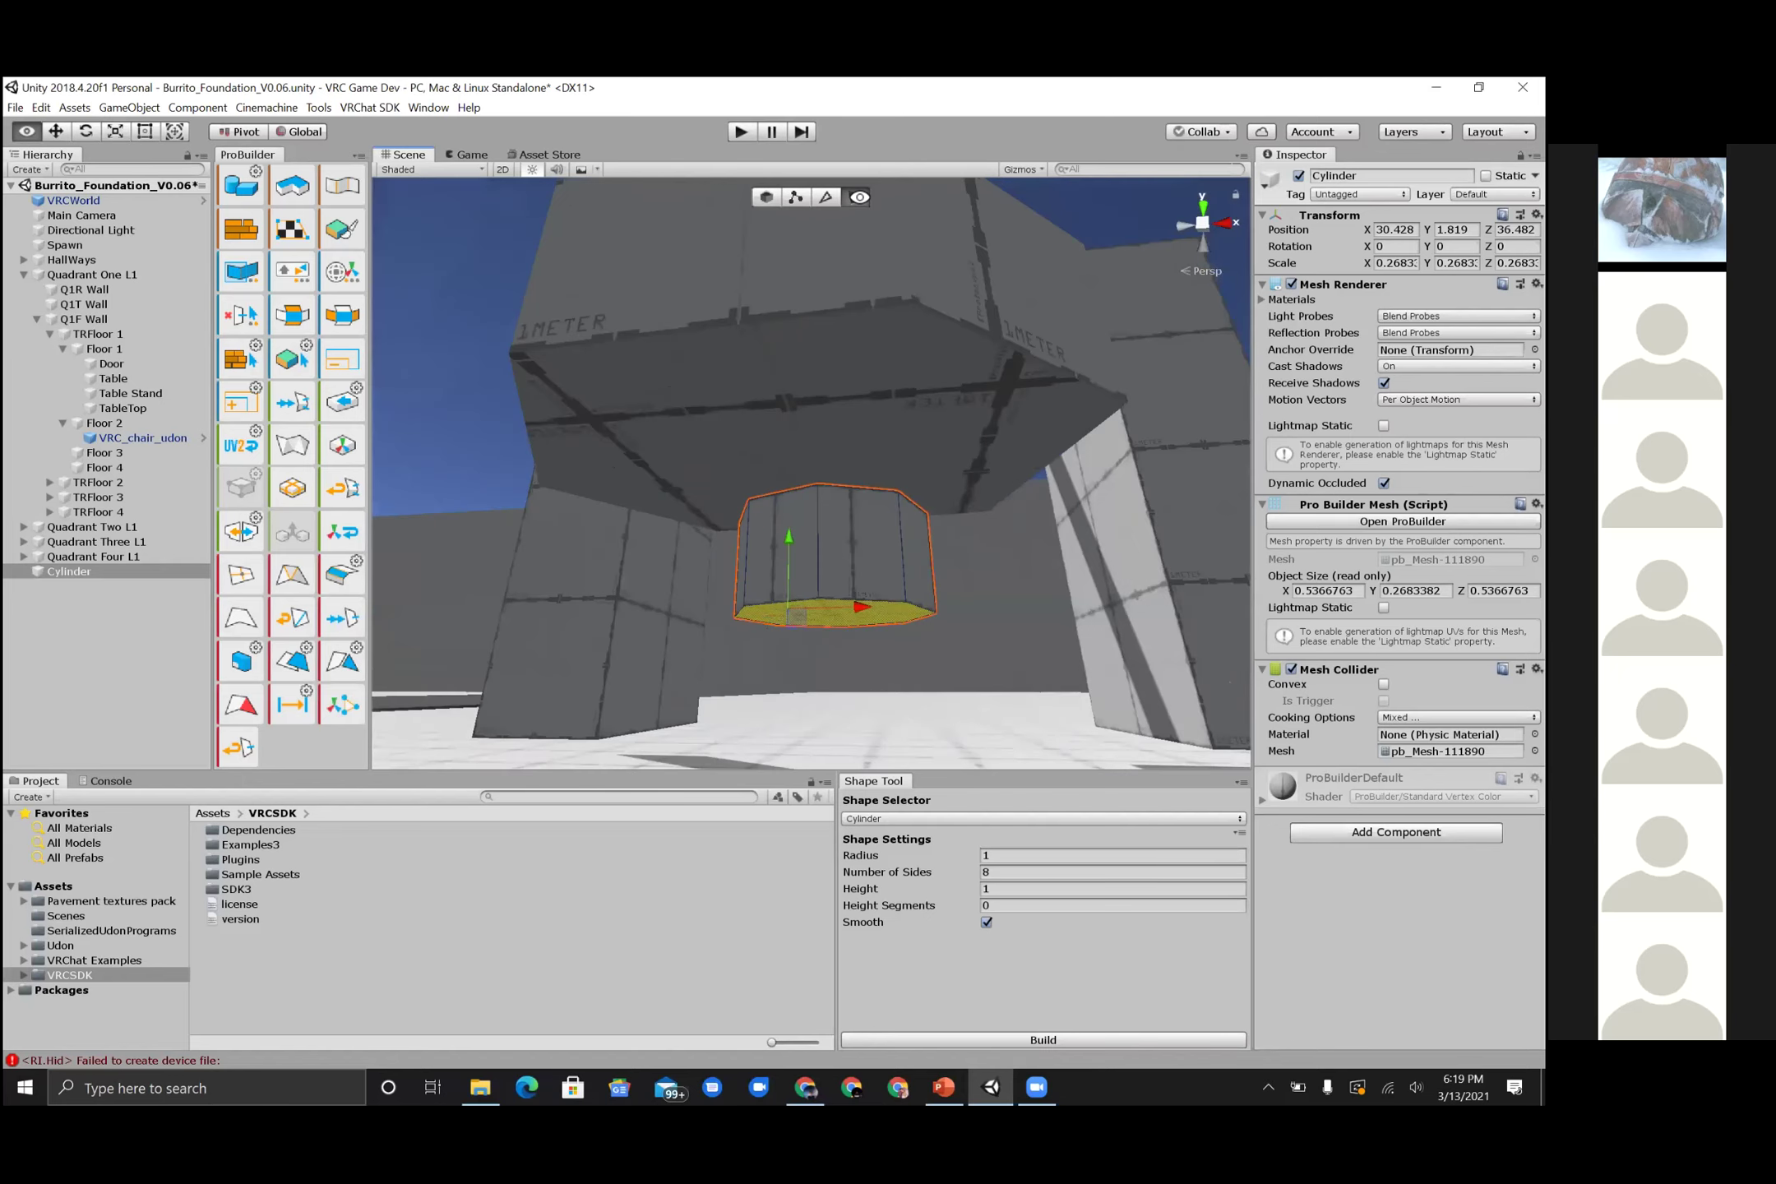
pyautogui.keyDown('alt'); pyautogui.moveTo(859, 547); pyautogui.dragTo(892, 537); pyautogui.keyUp('alt')
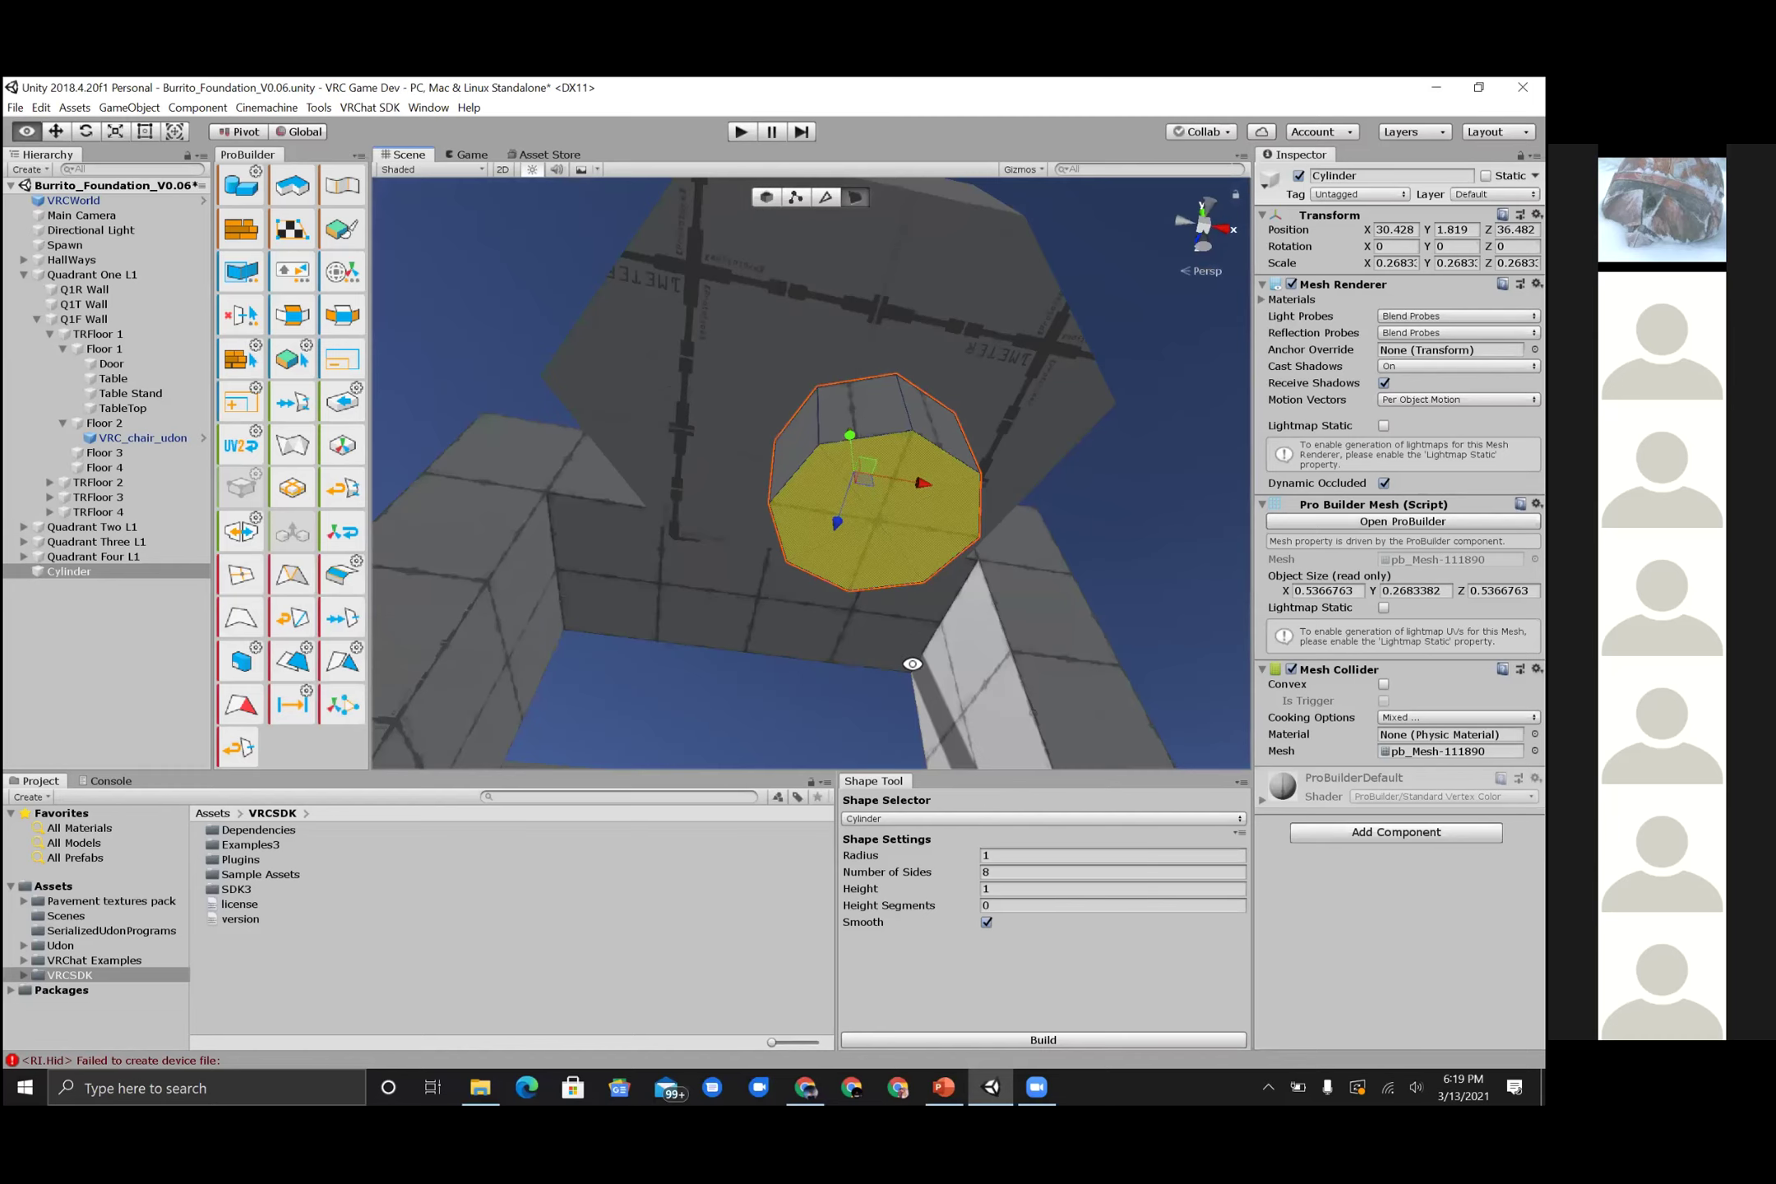
pyautogui.keyDown('alt'); pyautogui.moveTo(1003, 646); pyautogui.dragTo(1002, 641); pyautogui.keyUp('alt')
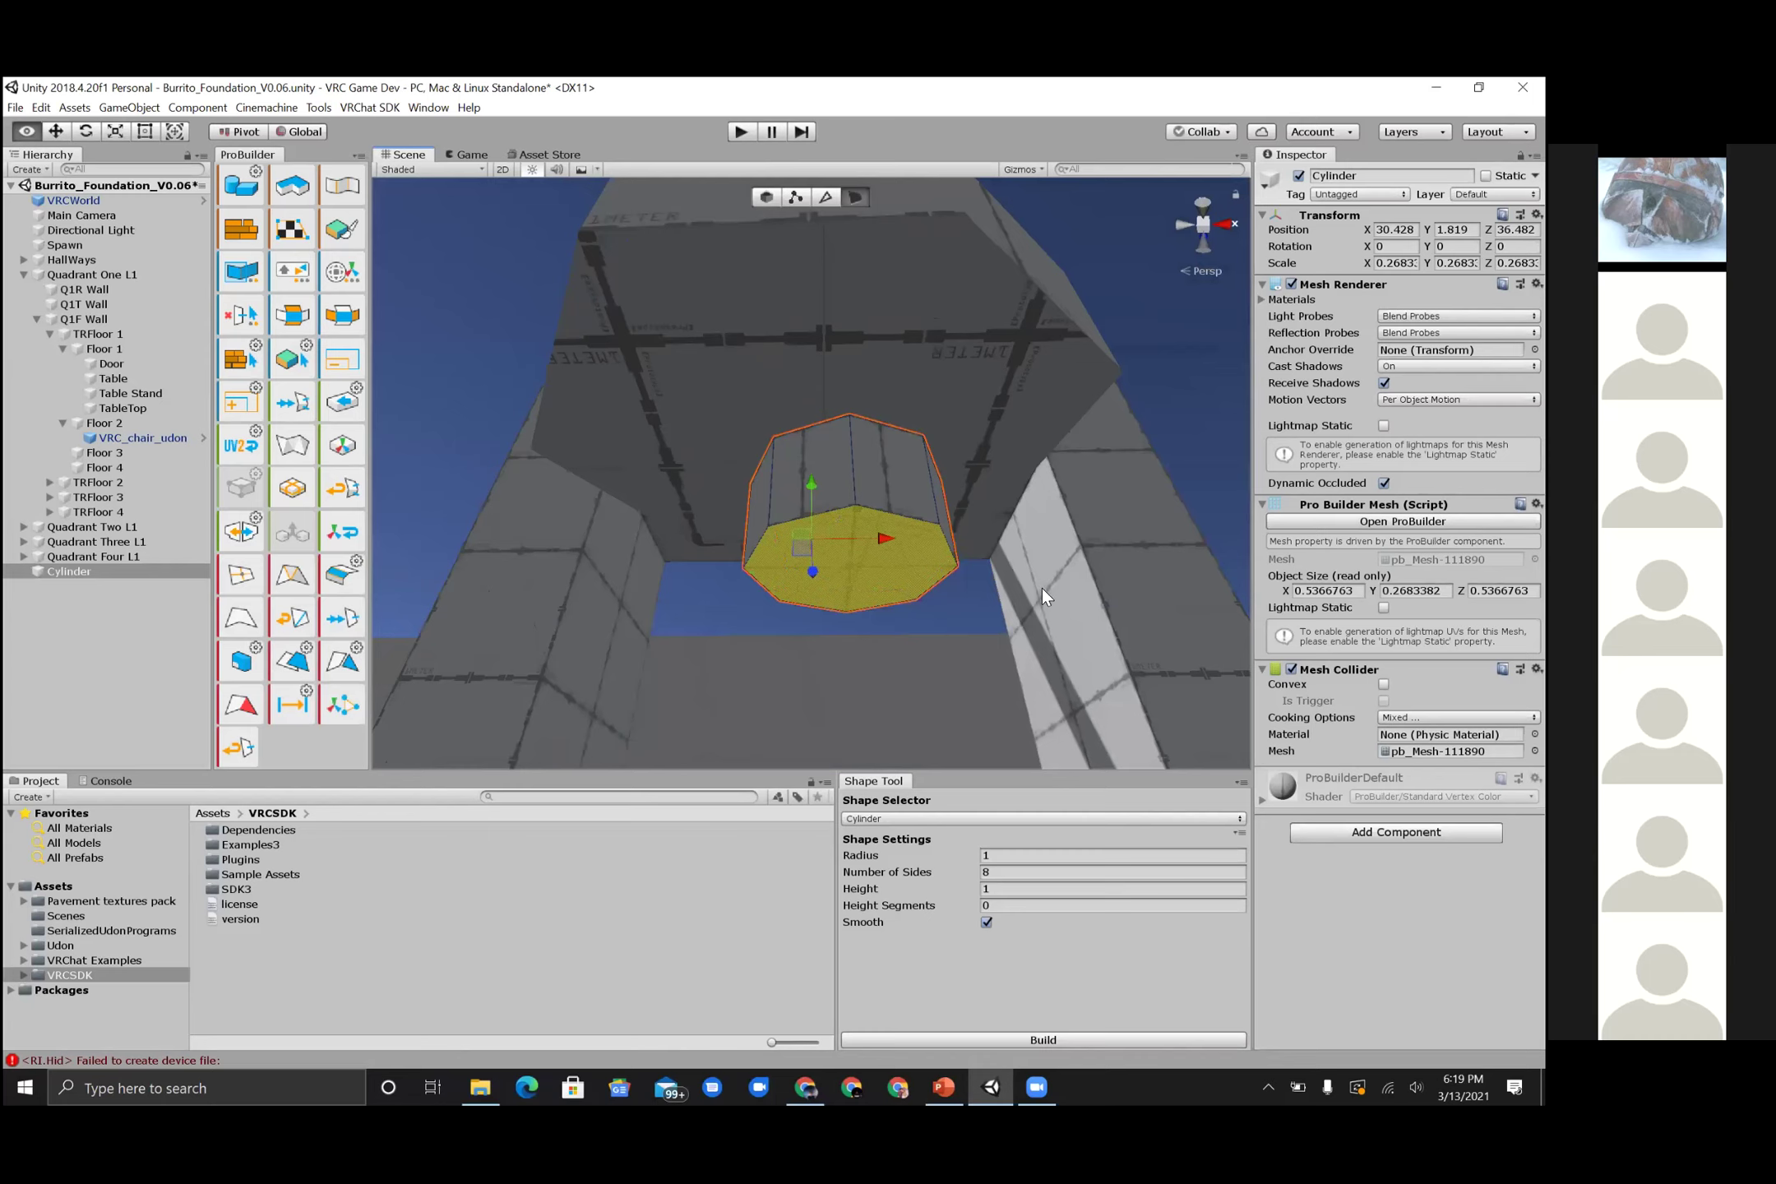
pyautogui.keyDown('alt'); pyautogui.moveTo(1152, 625); pyautogui.dragTo(922, 647); pyautogui.keyUp('alt')
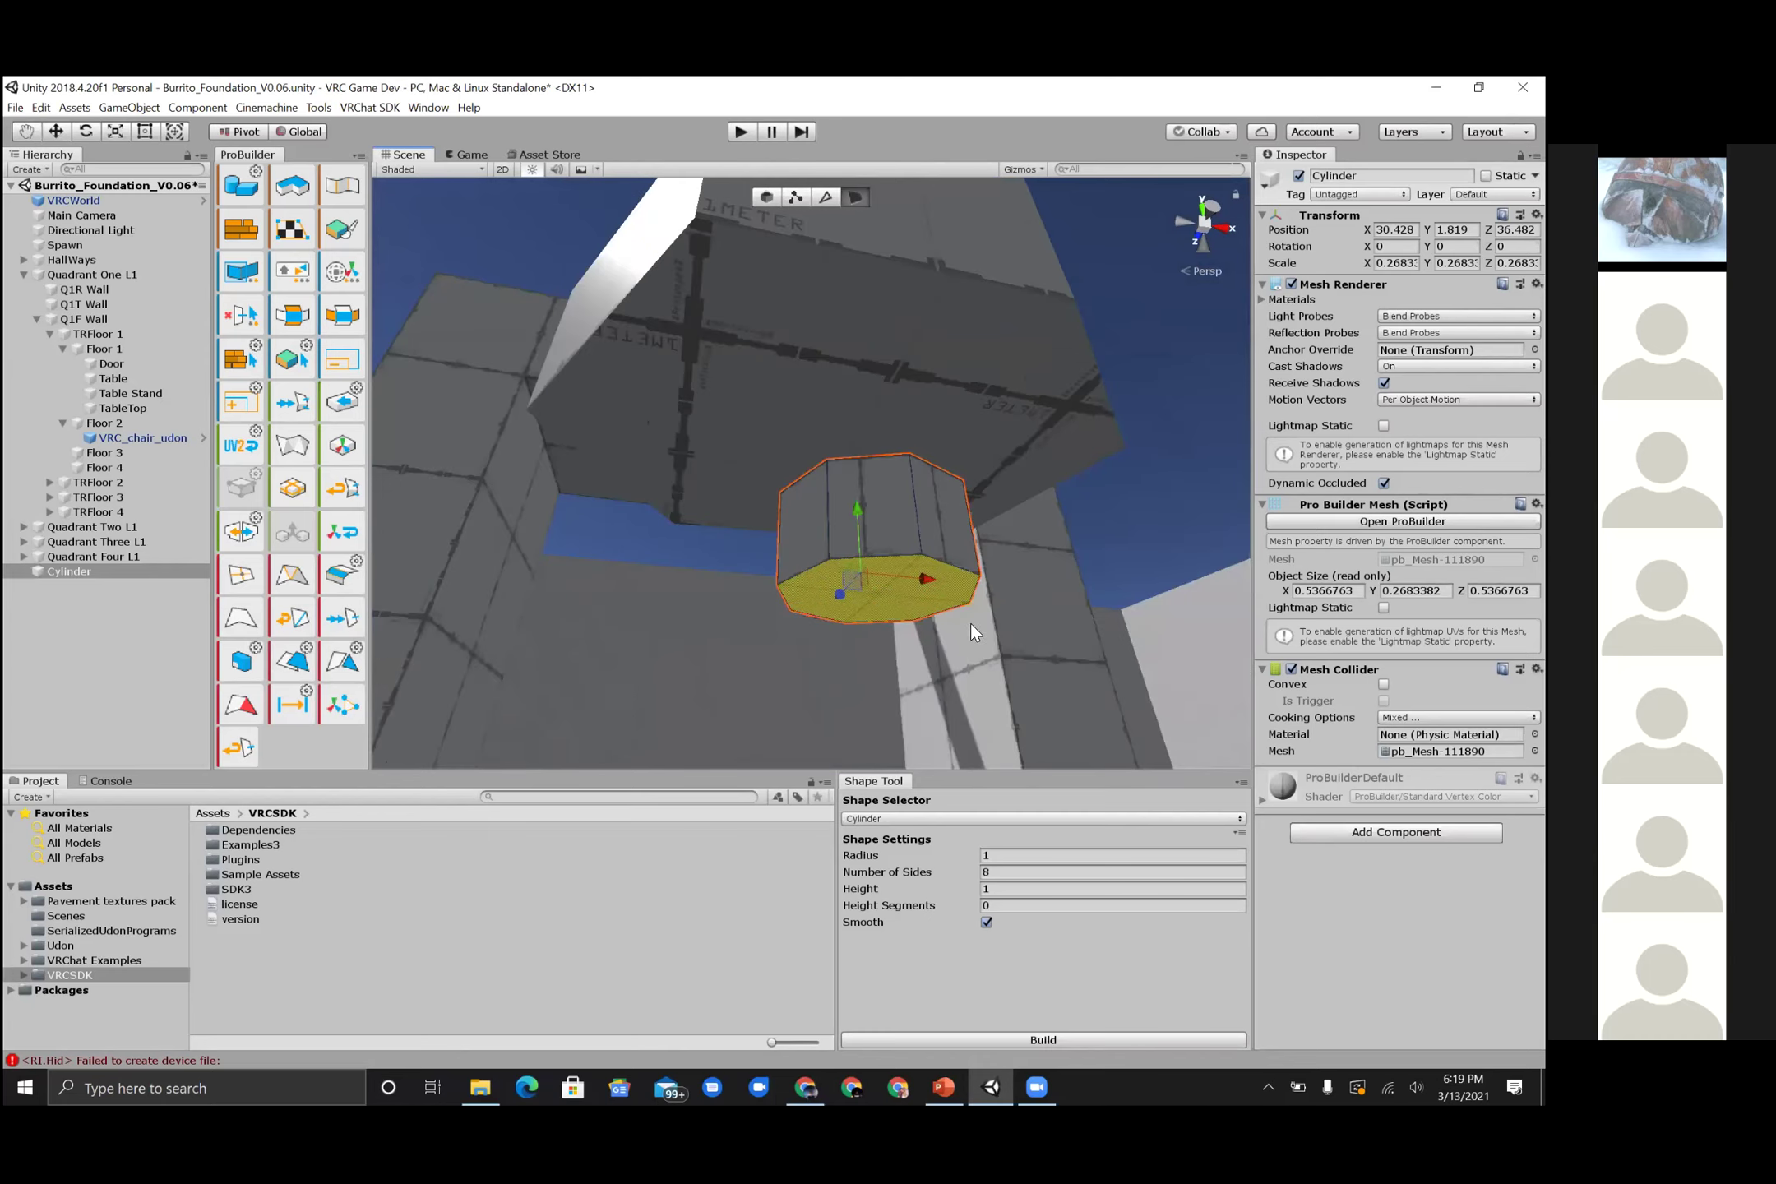
pyautogui.moveTo(926, 578); pyautogui.dragTo(992, 585)
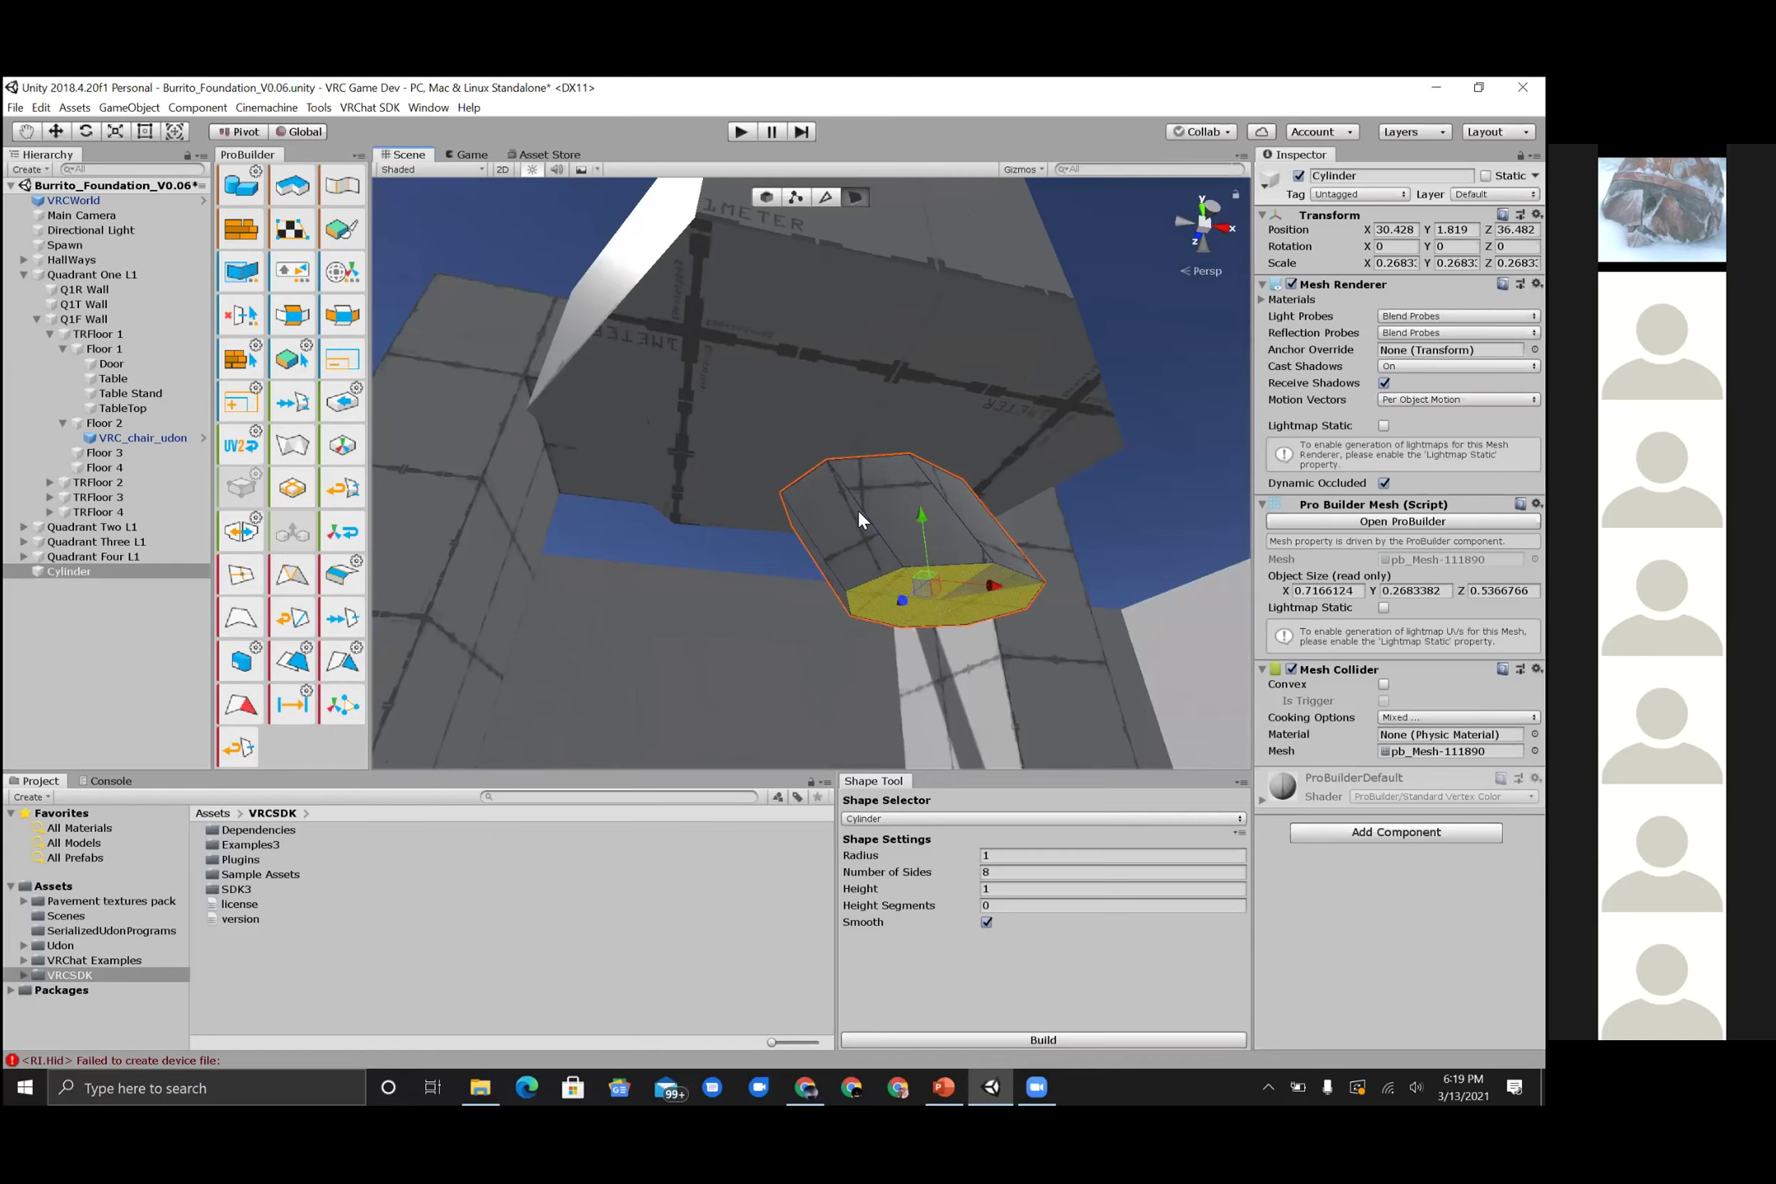
pyautogui.hotkey('ctrl', 'z')
# - Extrude the cylinder's bottom faces downward in stages to the floor, making the stand about 1.08 tall
pyautogui.keyDown('shift'); pyautogui.moveTo(855, 579); pyautogui.dragTo(989, 634); pyautogui.keyUp('shift')
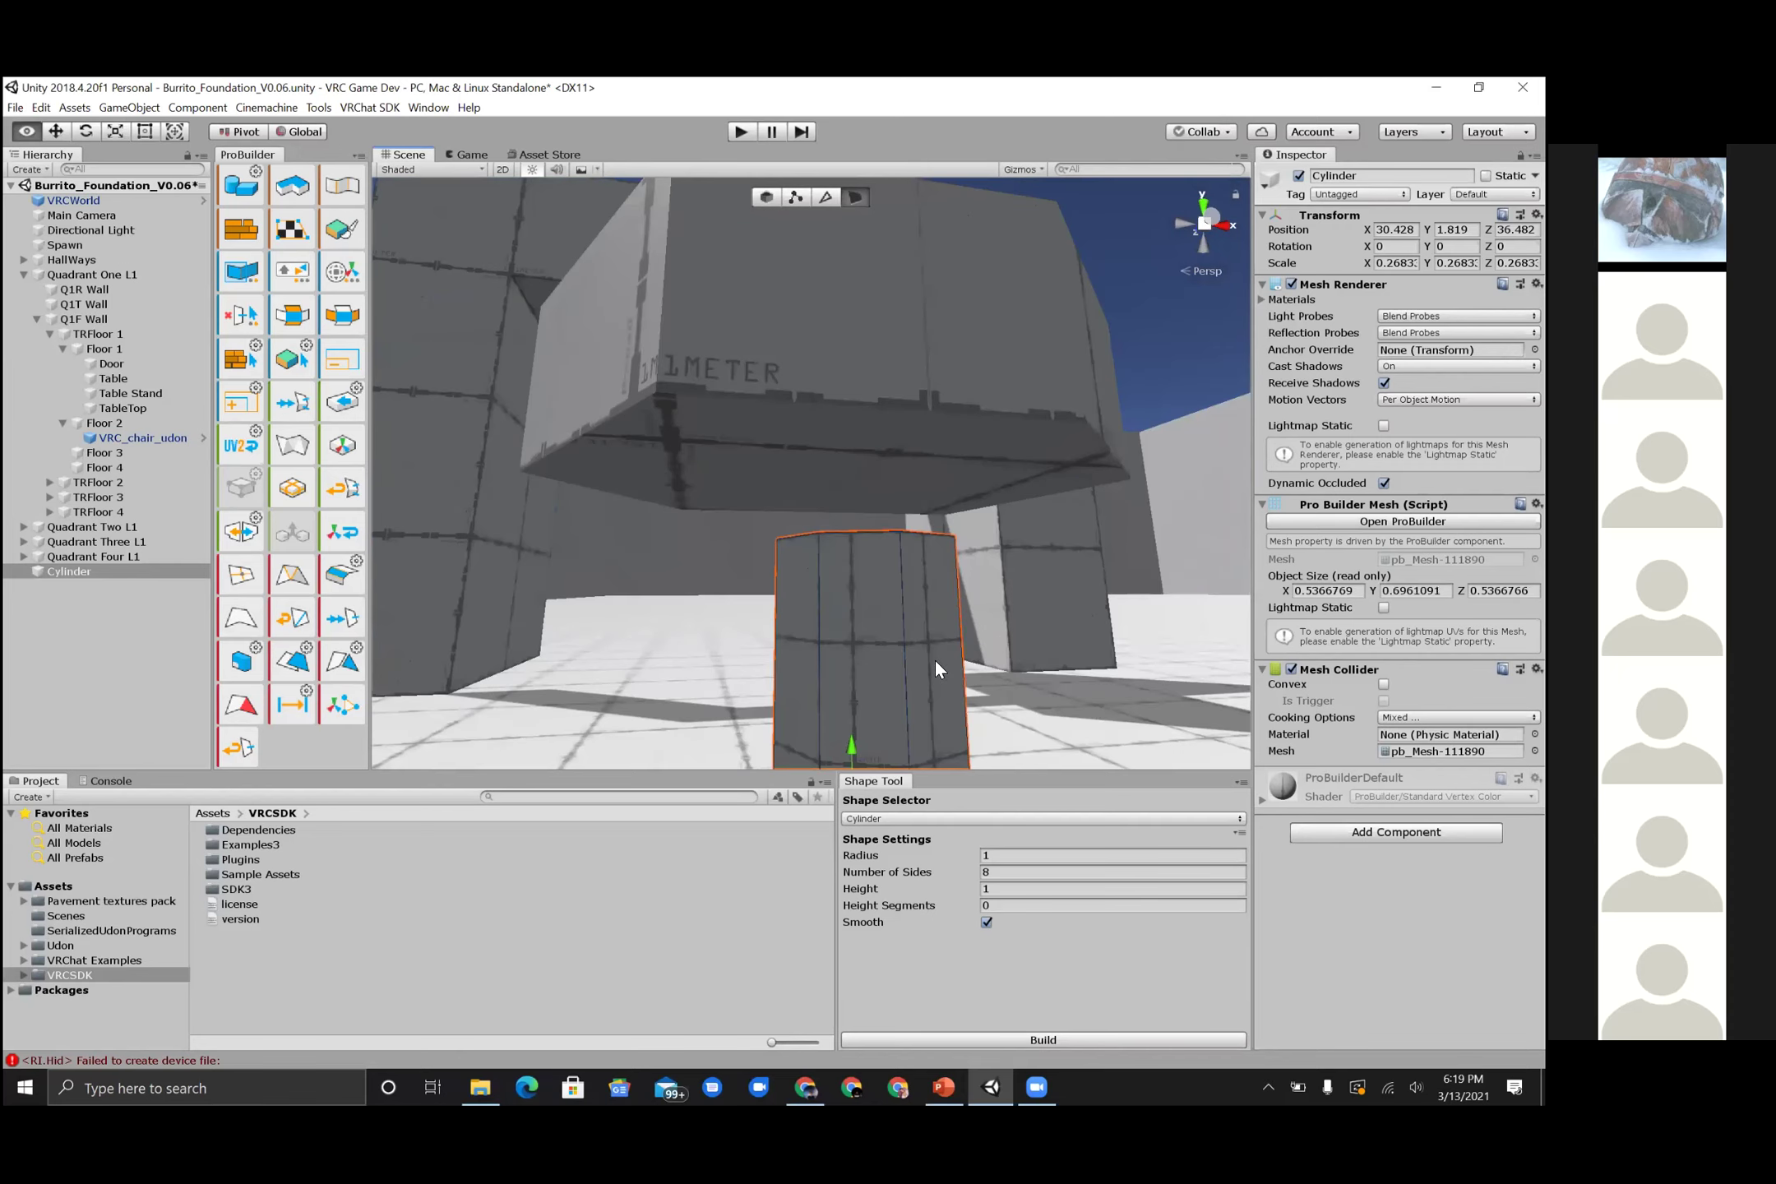
pyautogui.scroll(-10, 935, 660)
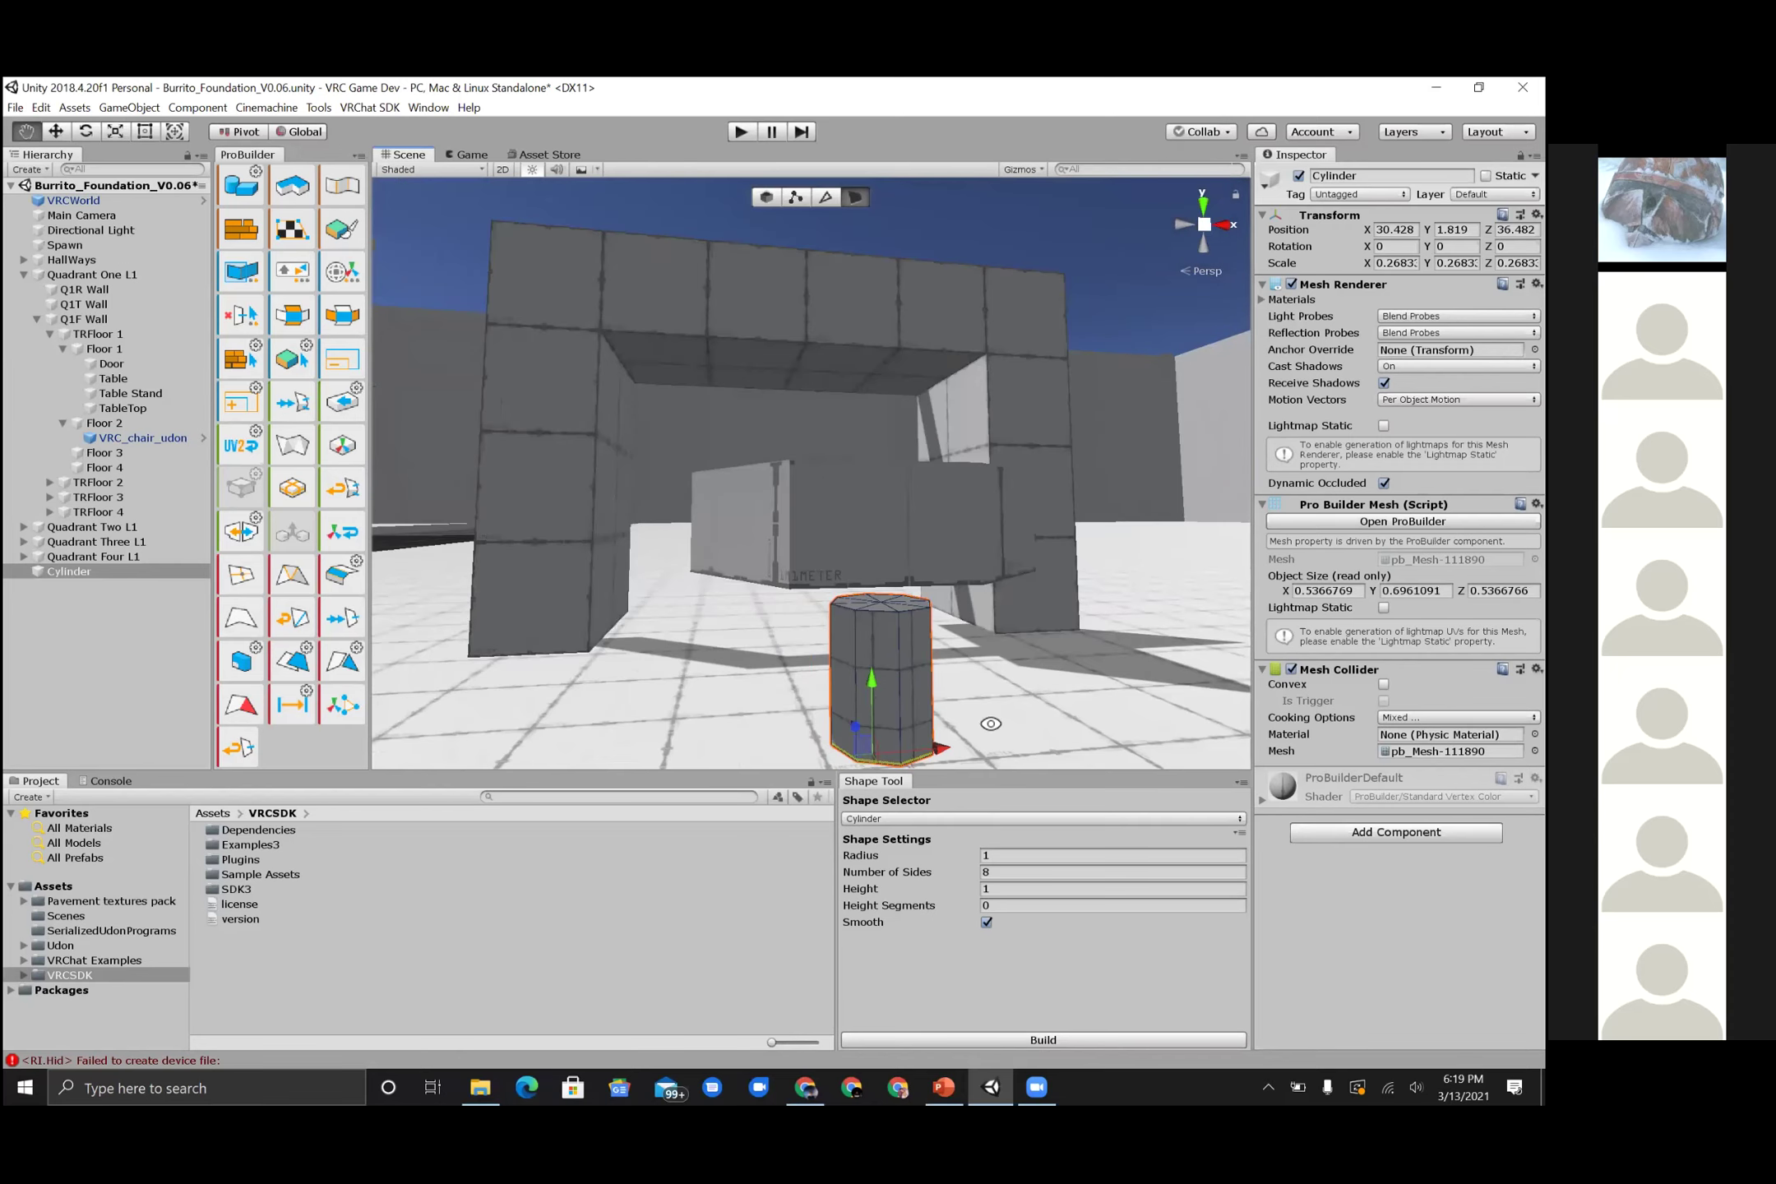
pyautogui.moveTo(937, 745); pyautogui.dragTo(855, 602)
pyautogui.keyDown('alt'); pyautogui.moveTo(834, 702); pyautogui.dragTo(857, 706); pyautogui.keyUp('alt')
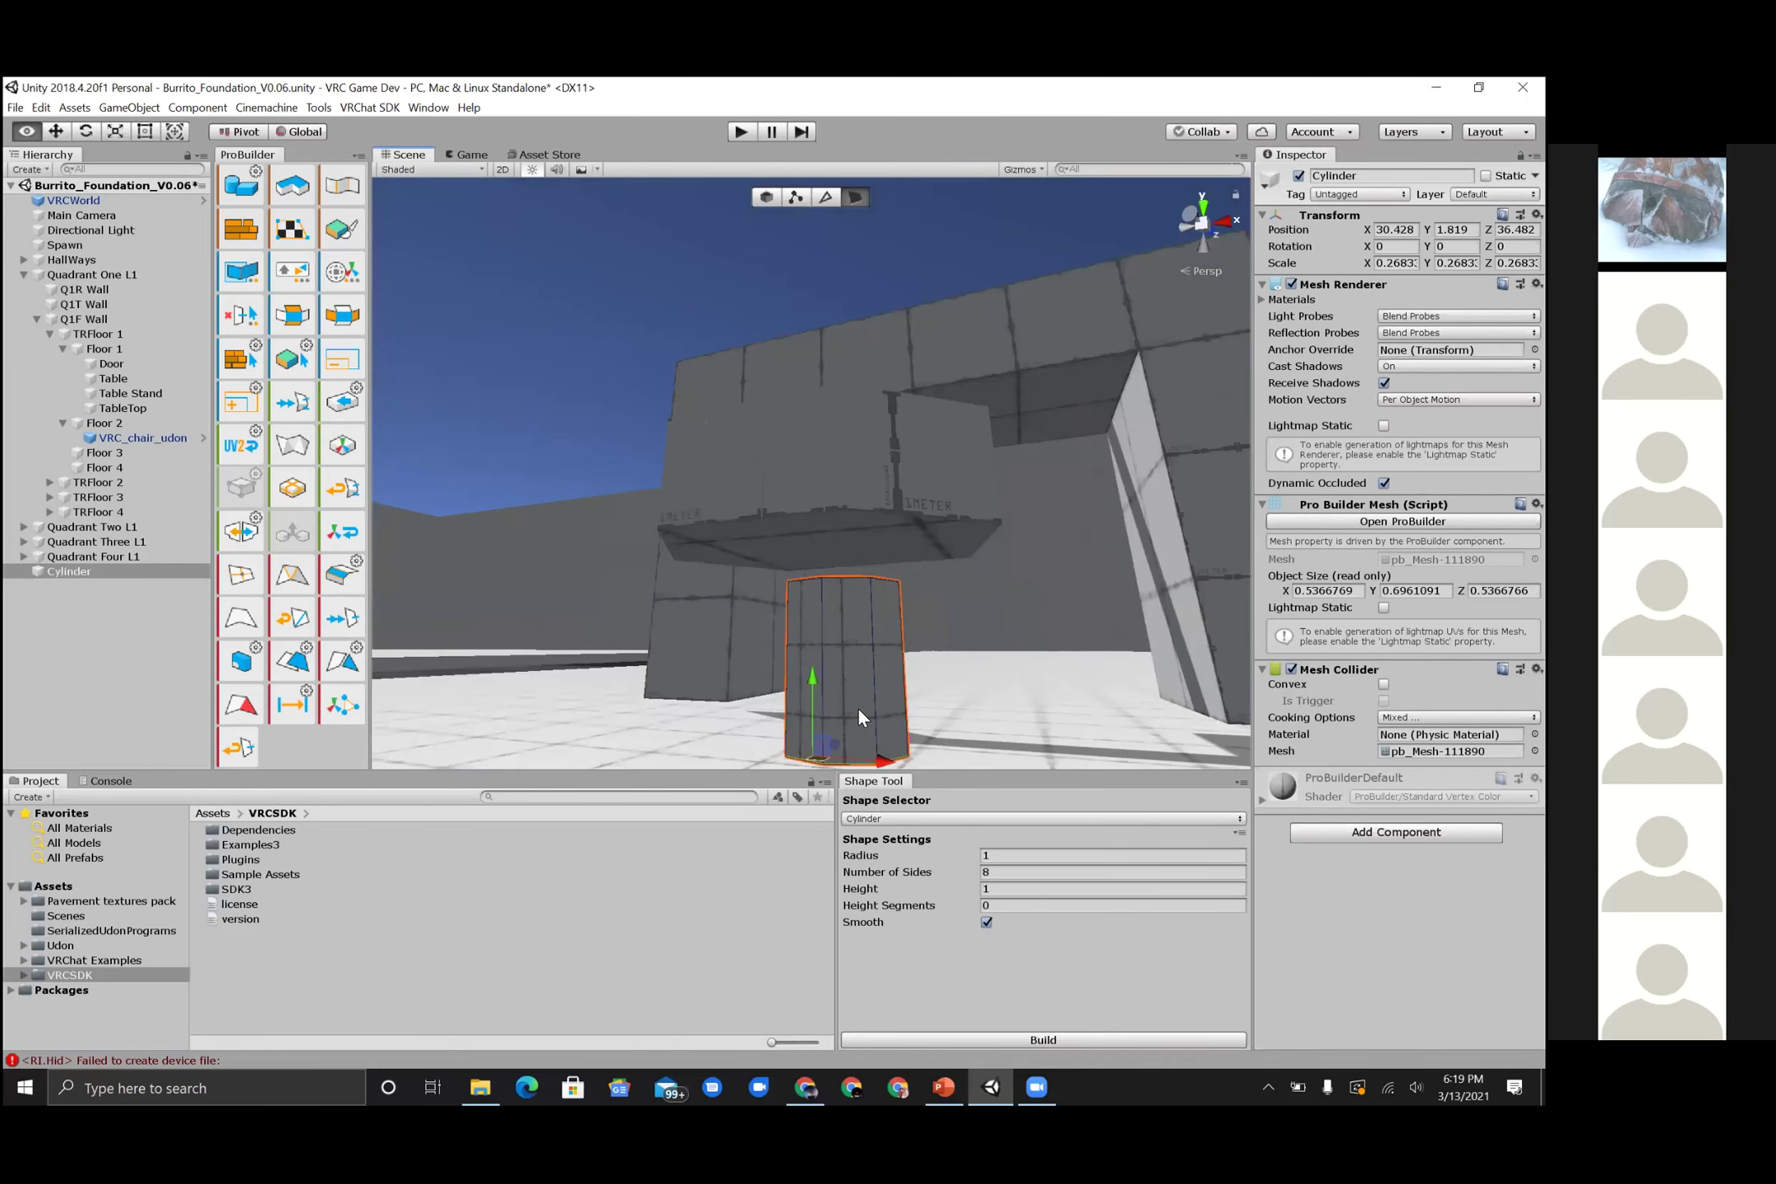
pyautogui.scroll(-5, 810, 501)
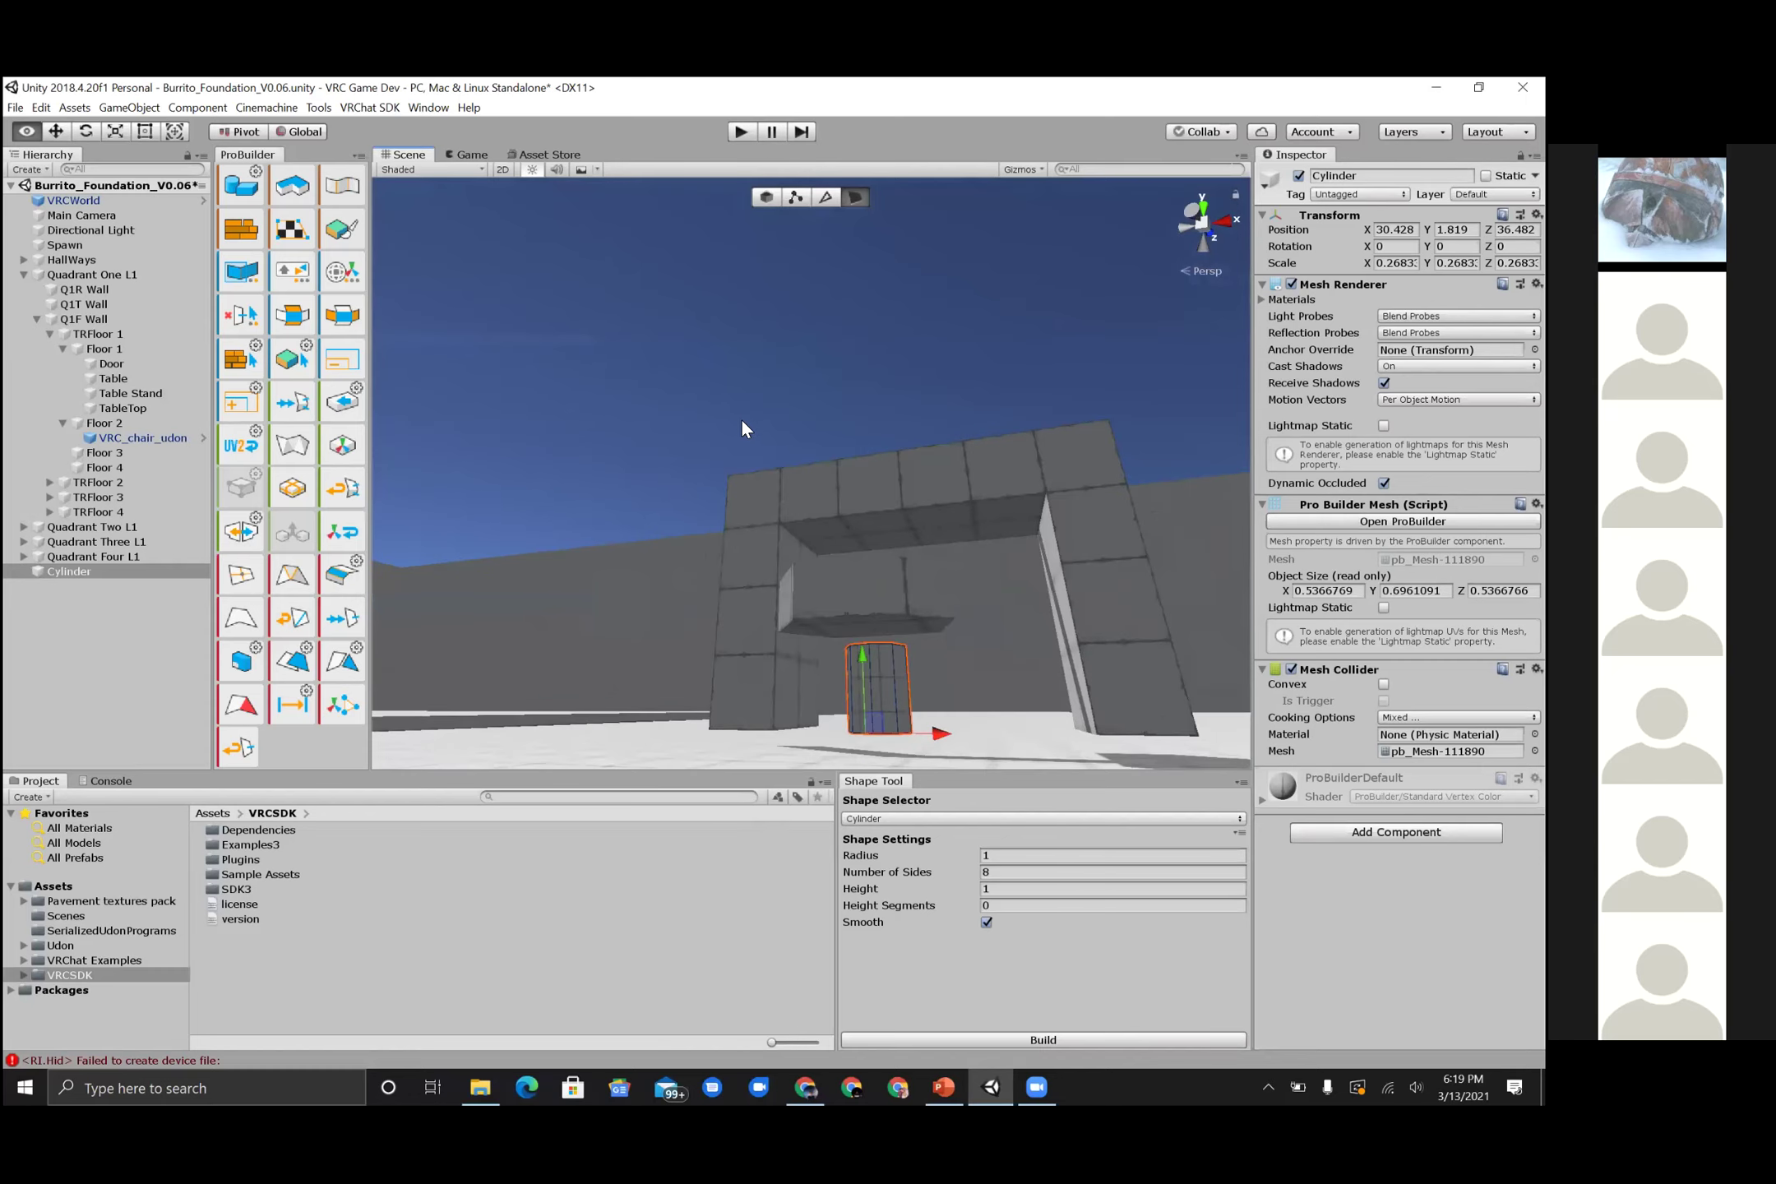
pyautogui.keyDown('alt'); pyautogui.moveTo(745, 412); pyautogui.dragTo(968, 503); pyautogui.keyUp('alt')
pyautogui.press('f')
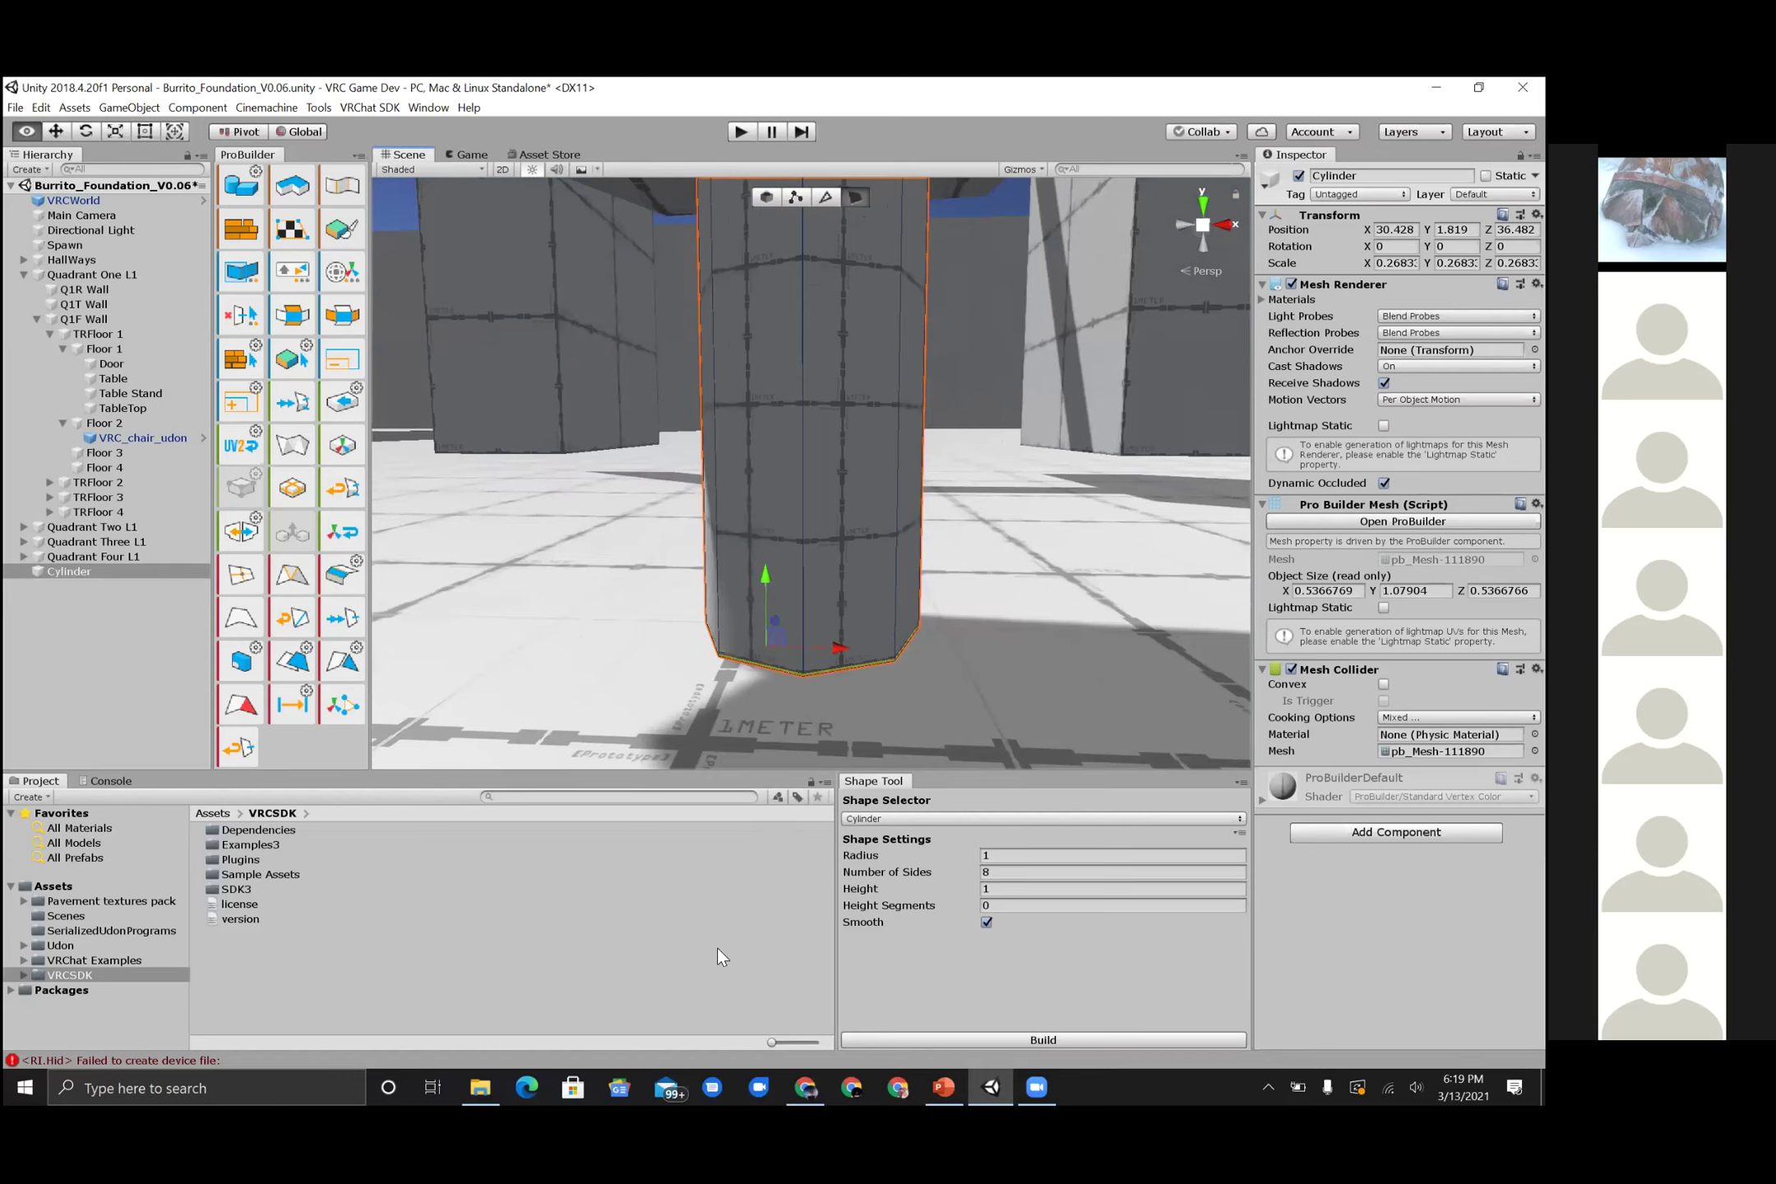
# - Try moving a single triangular face of the cylinder's top sideways, and undo the changes
pyautogui.scroll(-6, 912, 739)
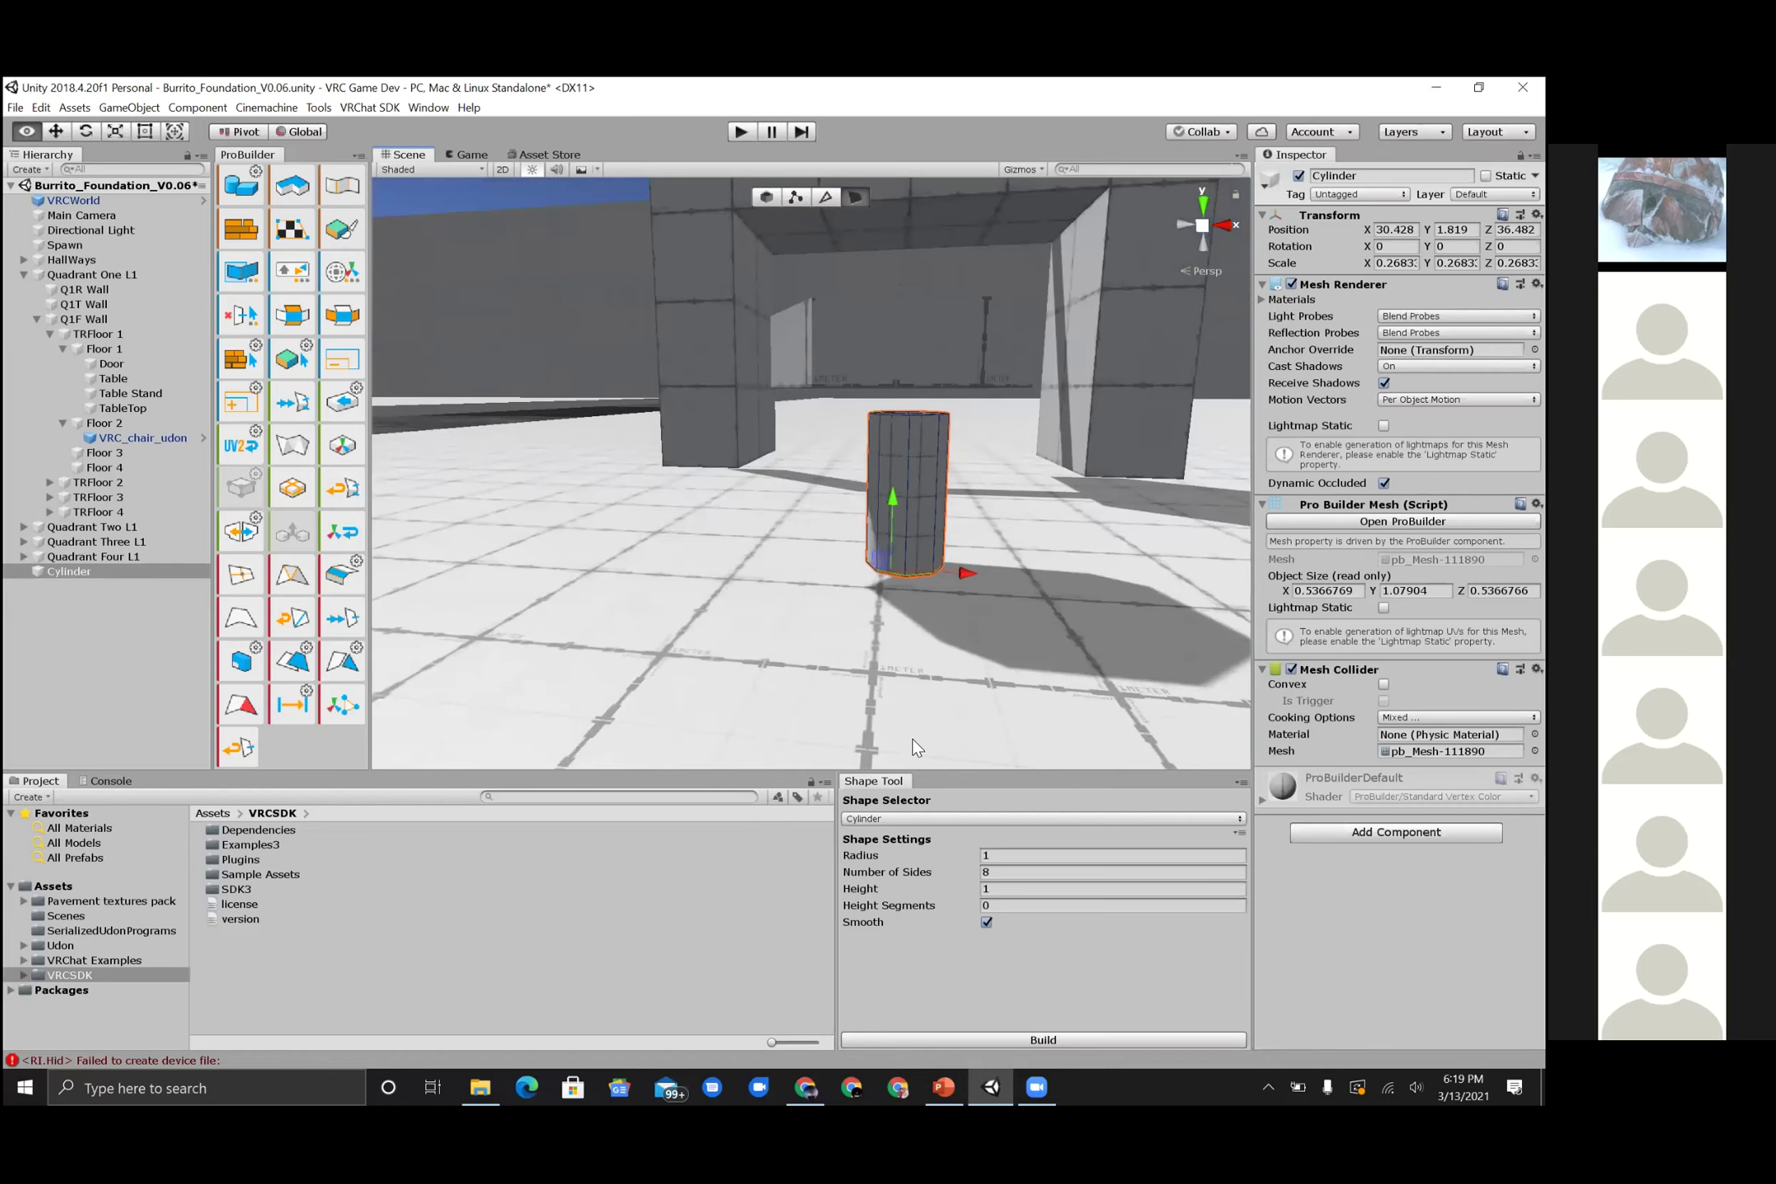
pyautogui.scroll(2, 912, 738)
pyautogui.scroll(1, 912, 738)
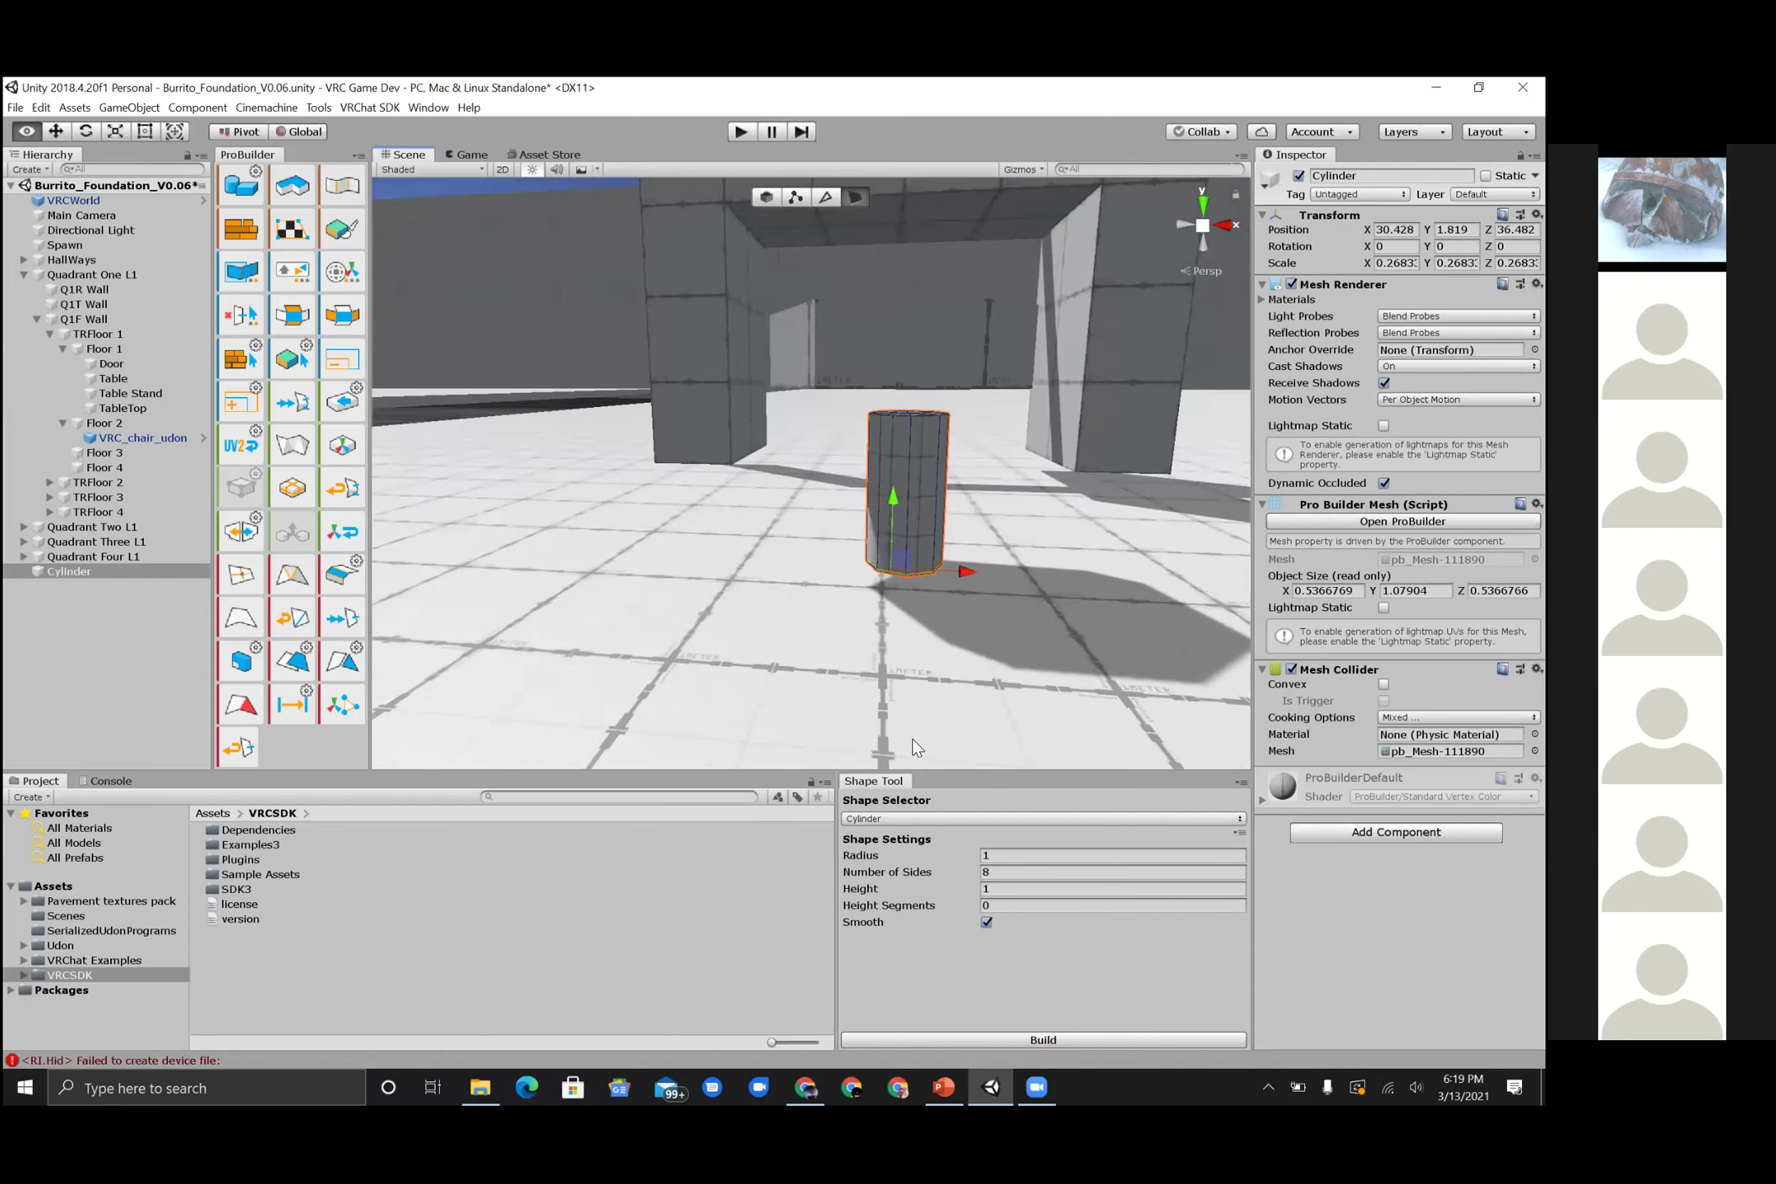
pyautogui.moveTo(912, 738); pyautogui.dragTo(912, 738, button='right')
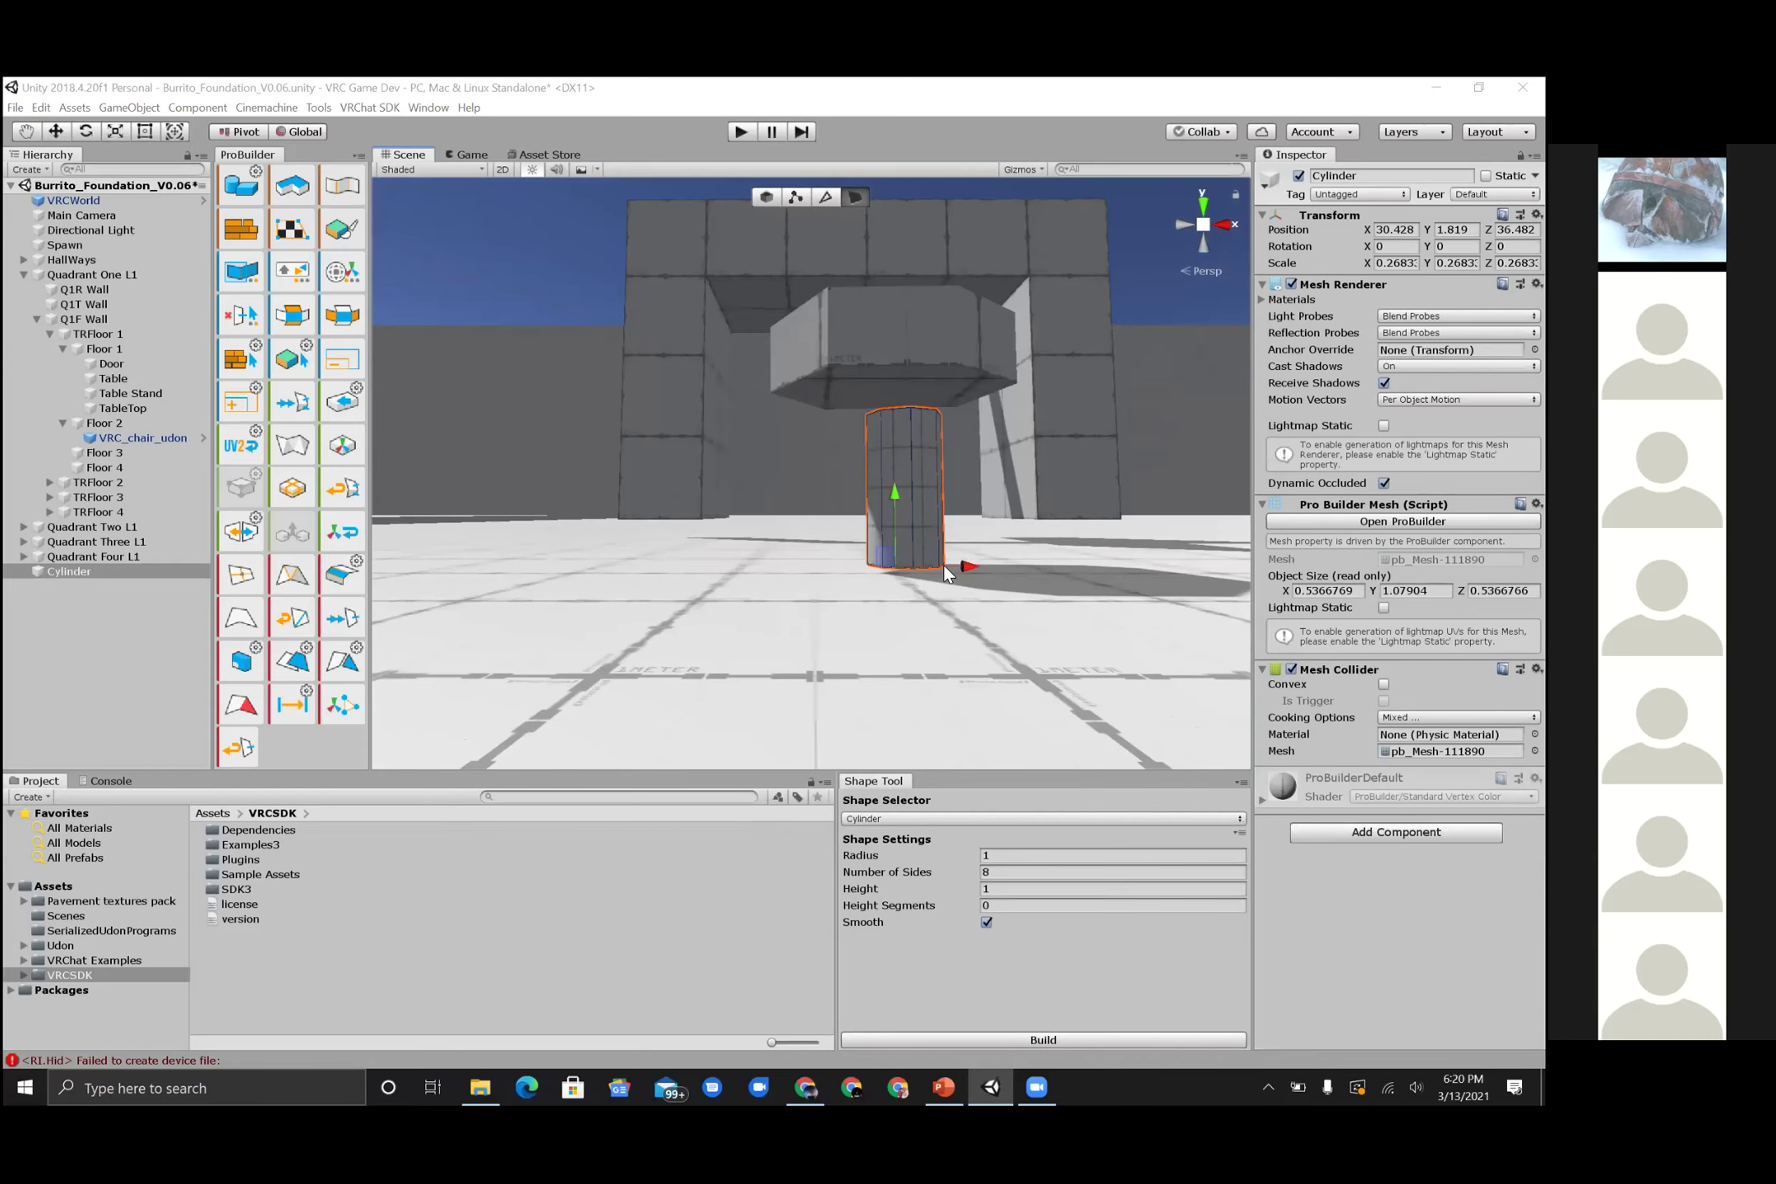
pyautogui.press('f')
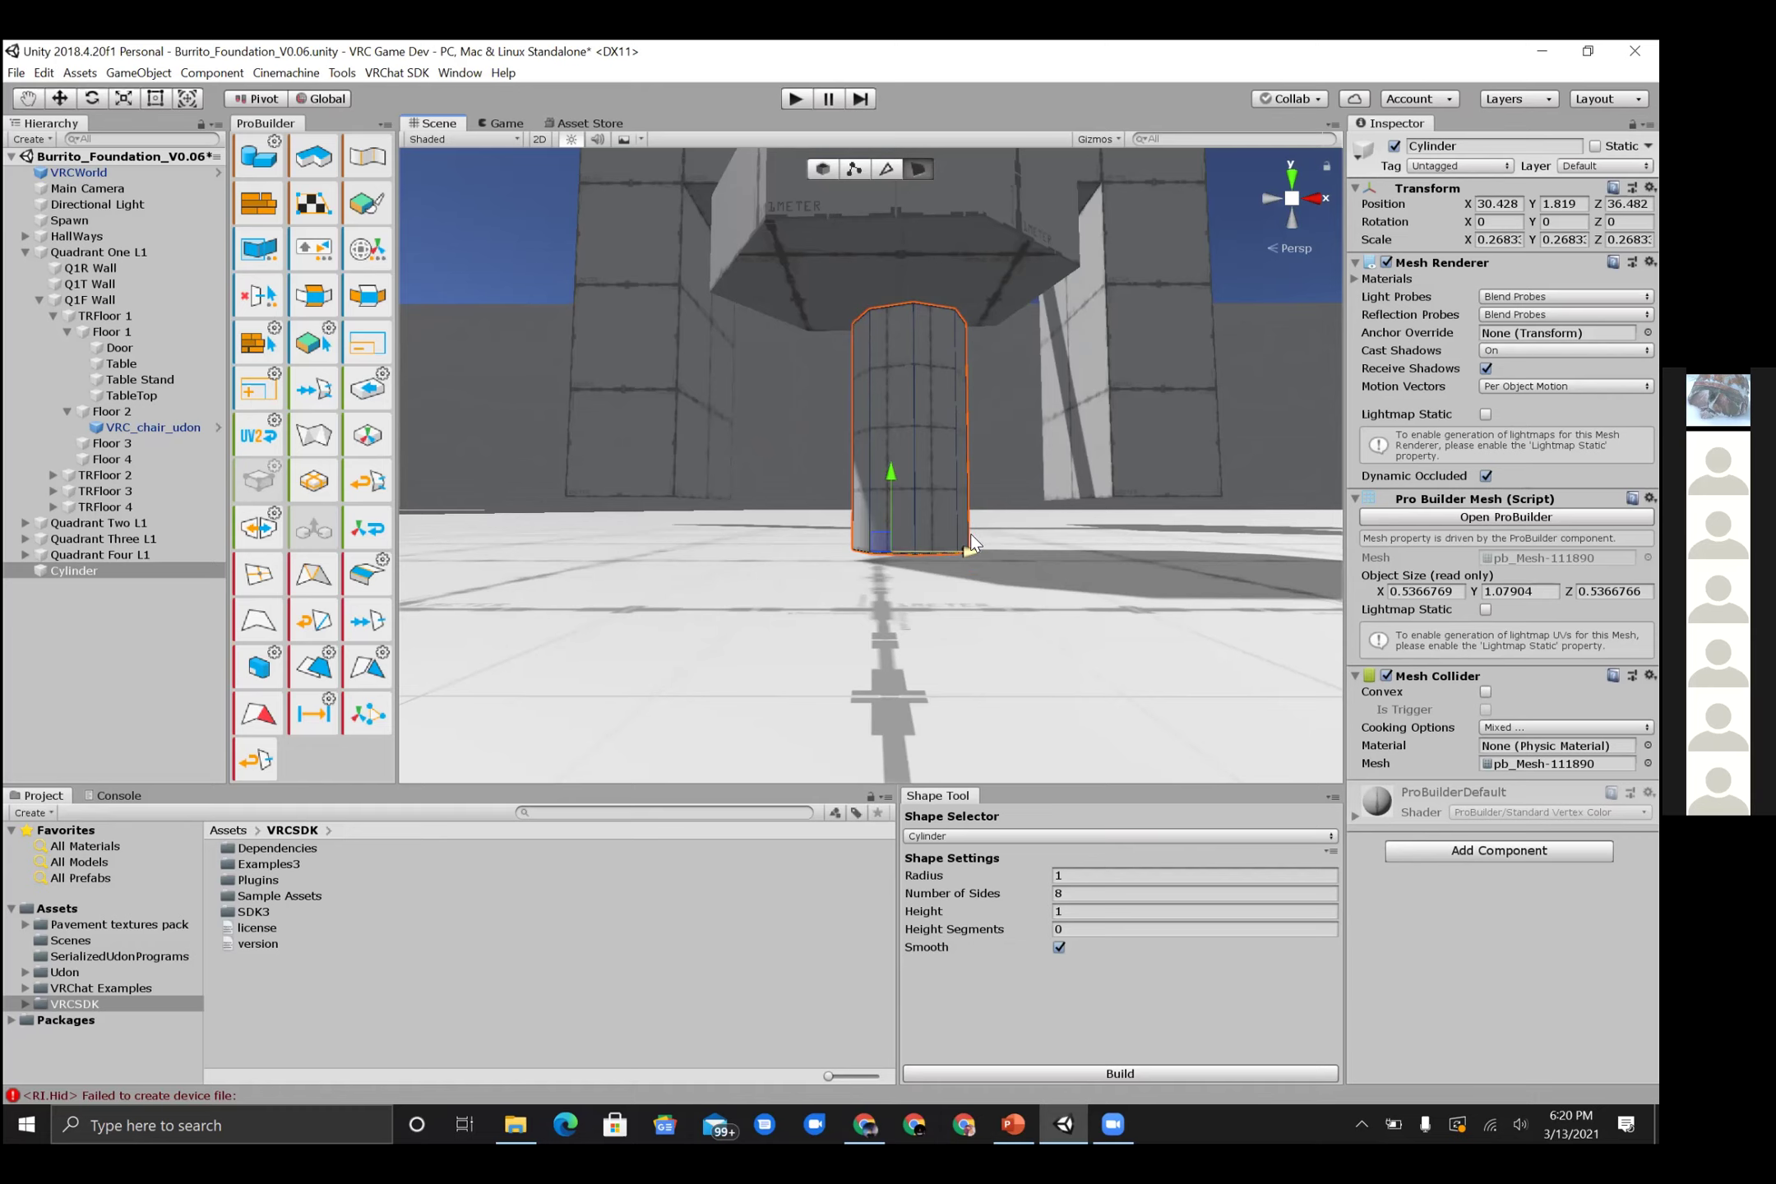
pyautogui.keyDown('alt'); pyautogui.moveTo(939, 631); pyautogui.dragTo(896, 723); pyautogui.keyUp('alt')
pyautogui.press('f')
pyautogui.click(902, 321)
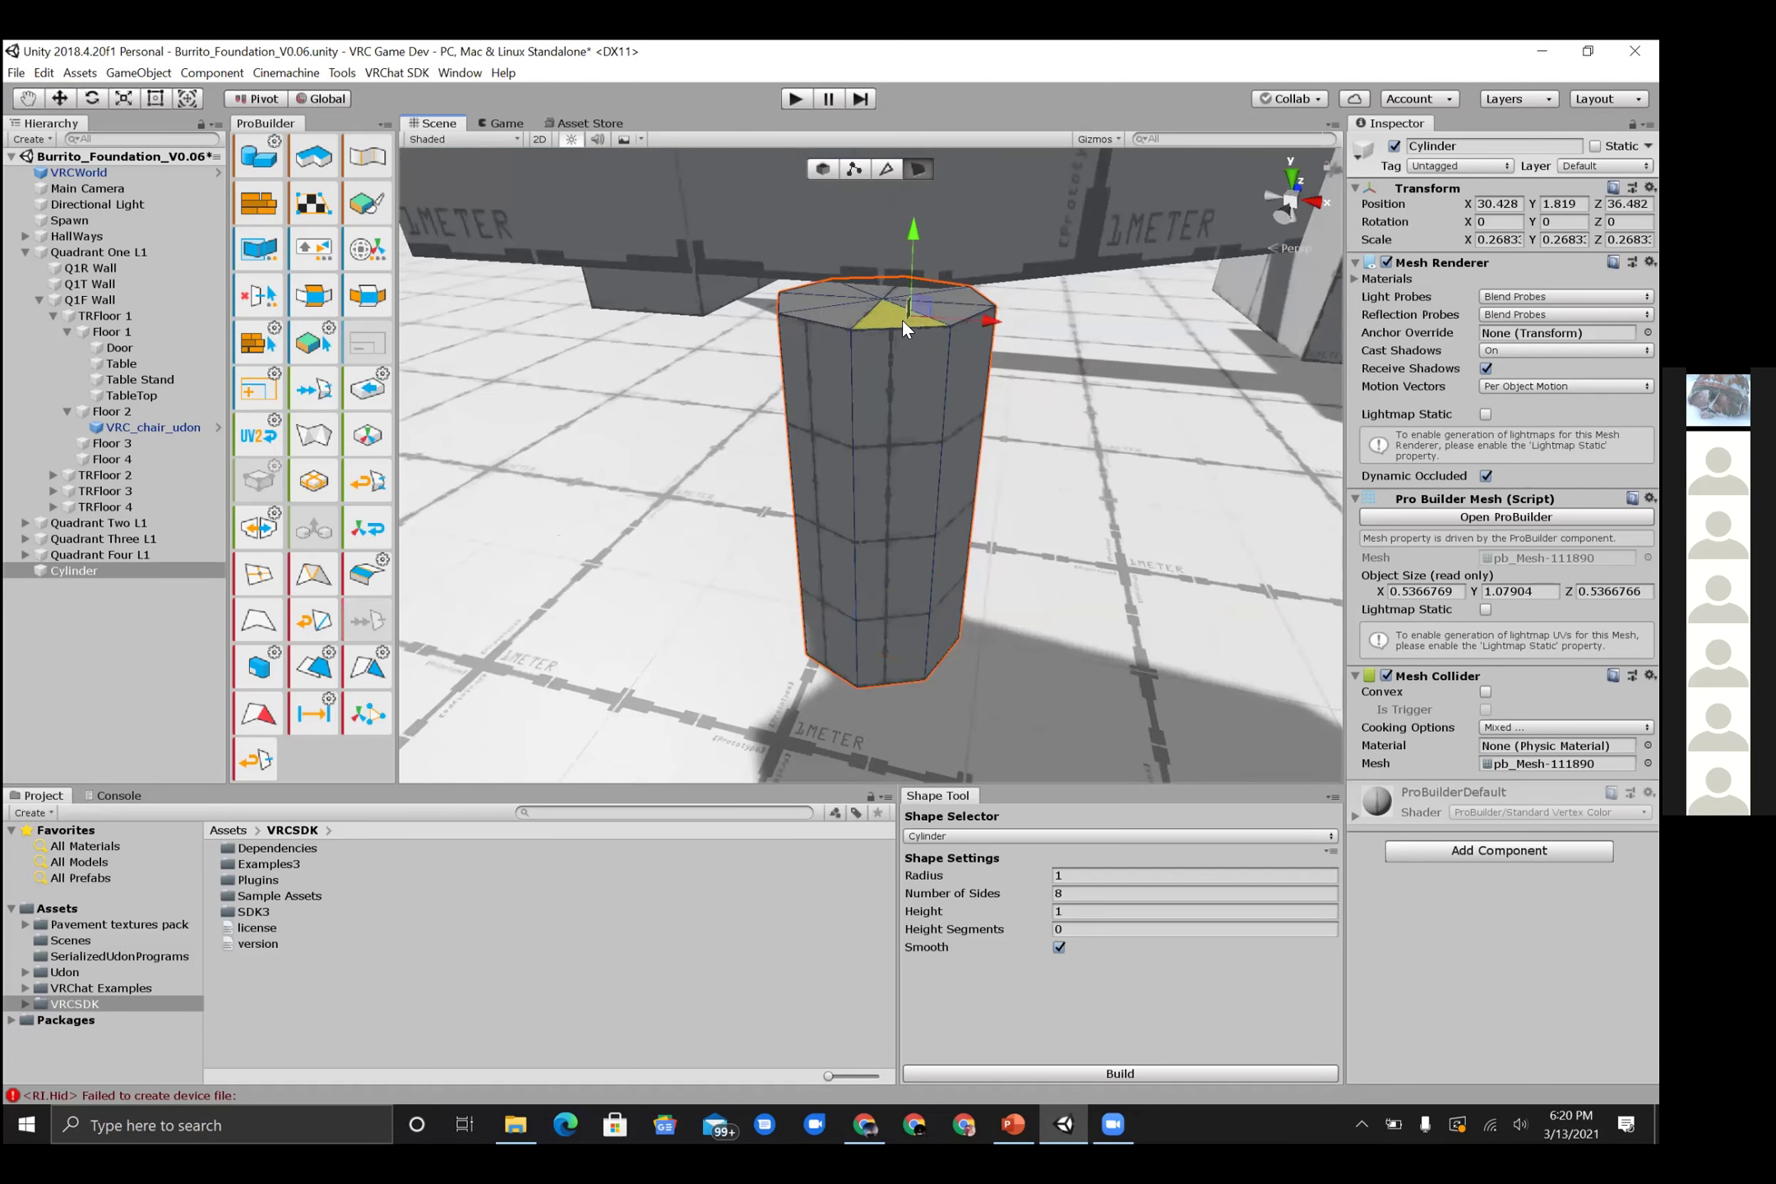
pyautogui.moveTo(971, 317); pyautogui.dragTo(1184, 464)
pyautogui.moveTo(1079, 432); pyautogui.dragTo(970, 456)
pyautogui.hotkey('ctrl', 'z')
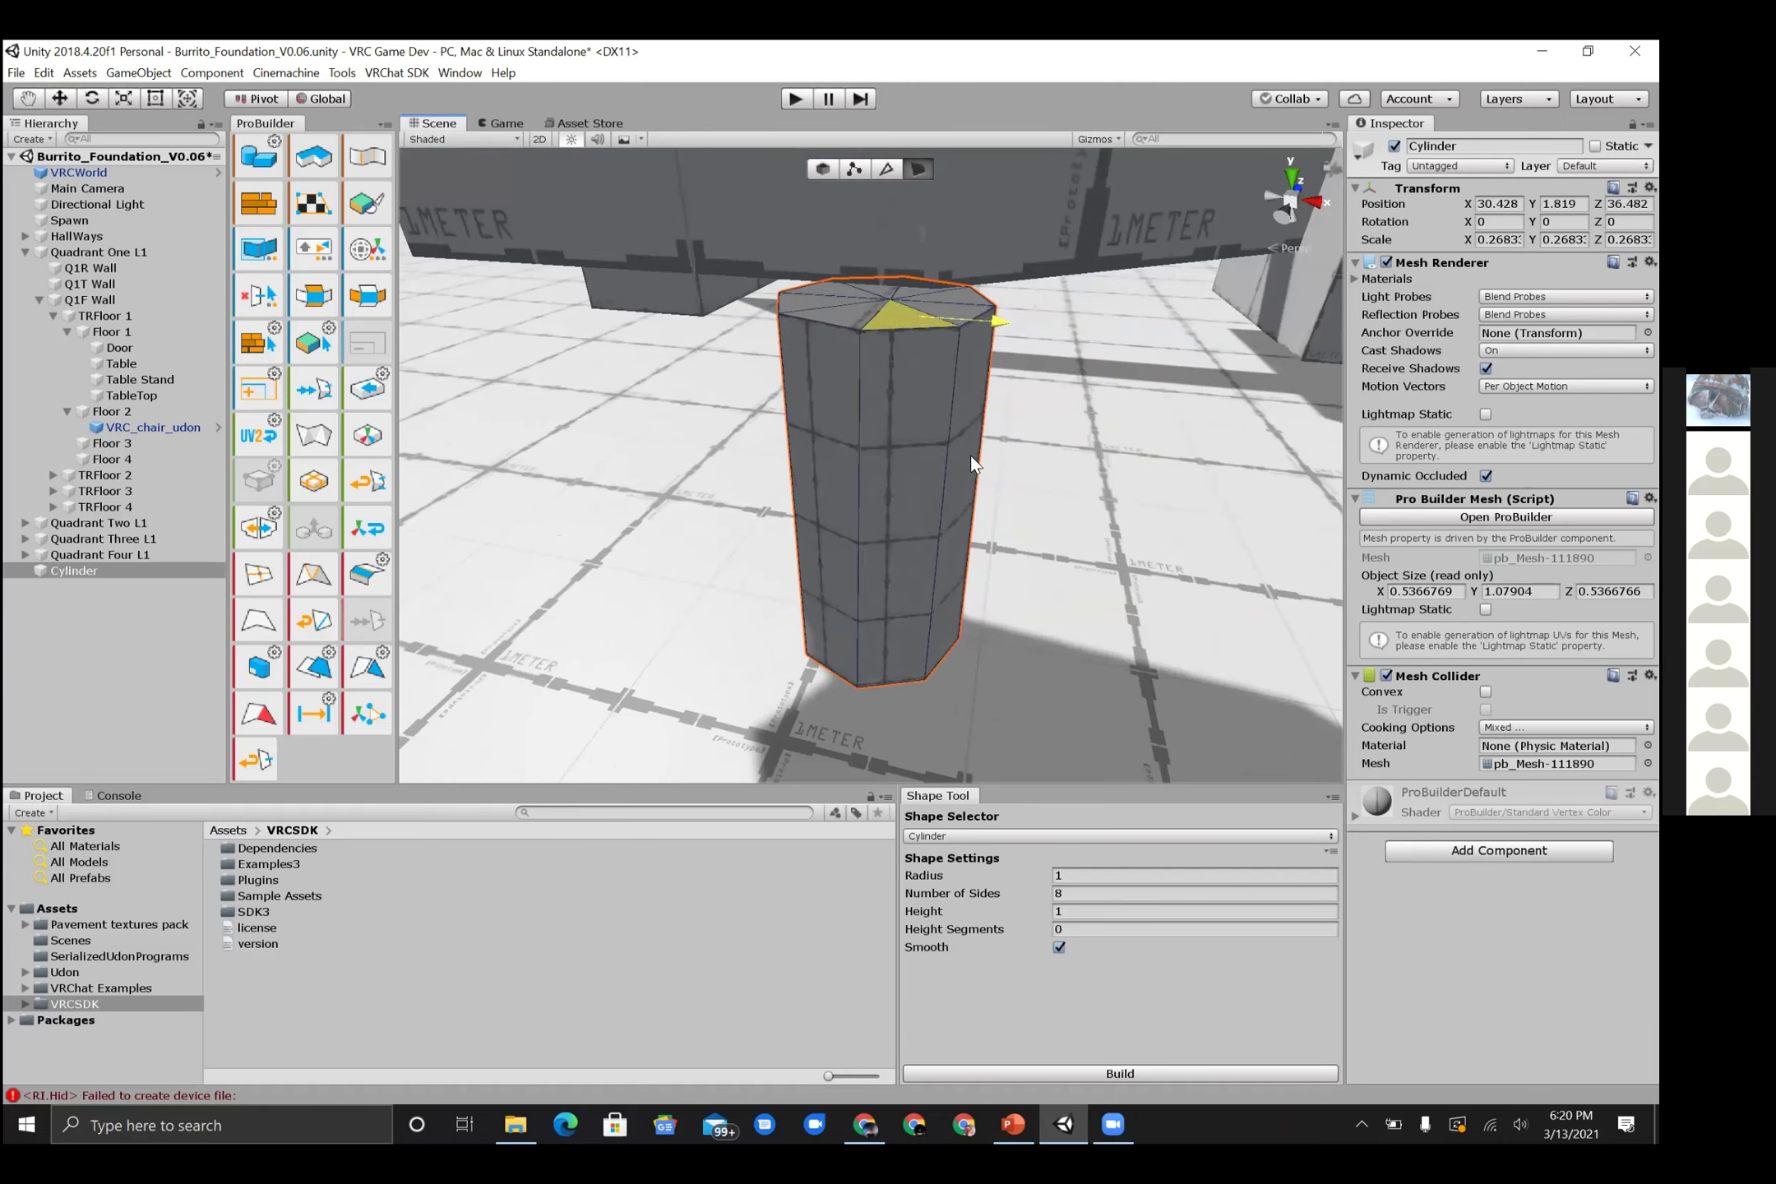
pyautogui.hotkey('ctrl', 'z')
pyautogui.hotkey('ctrl', 'z')
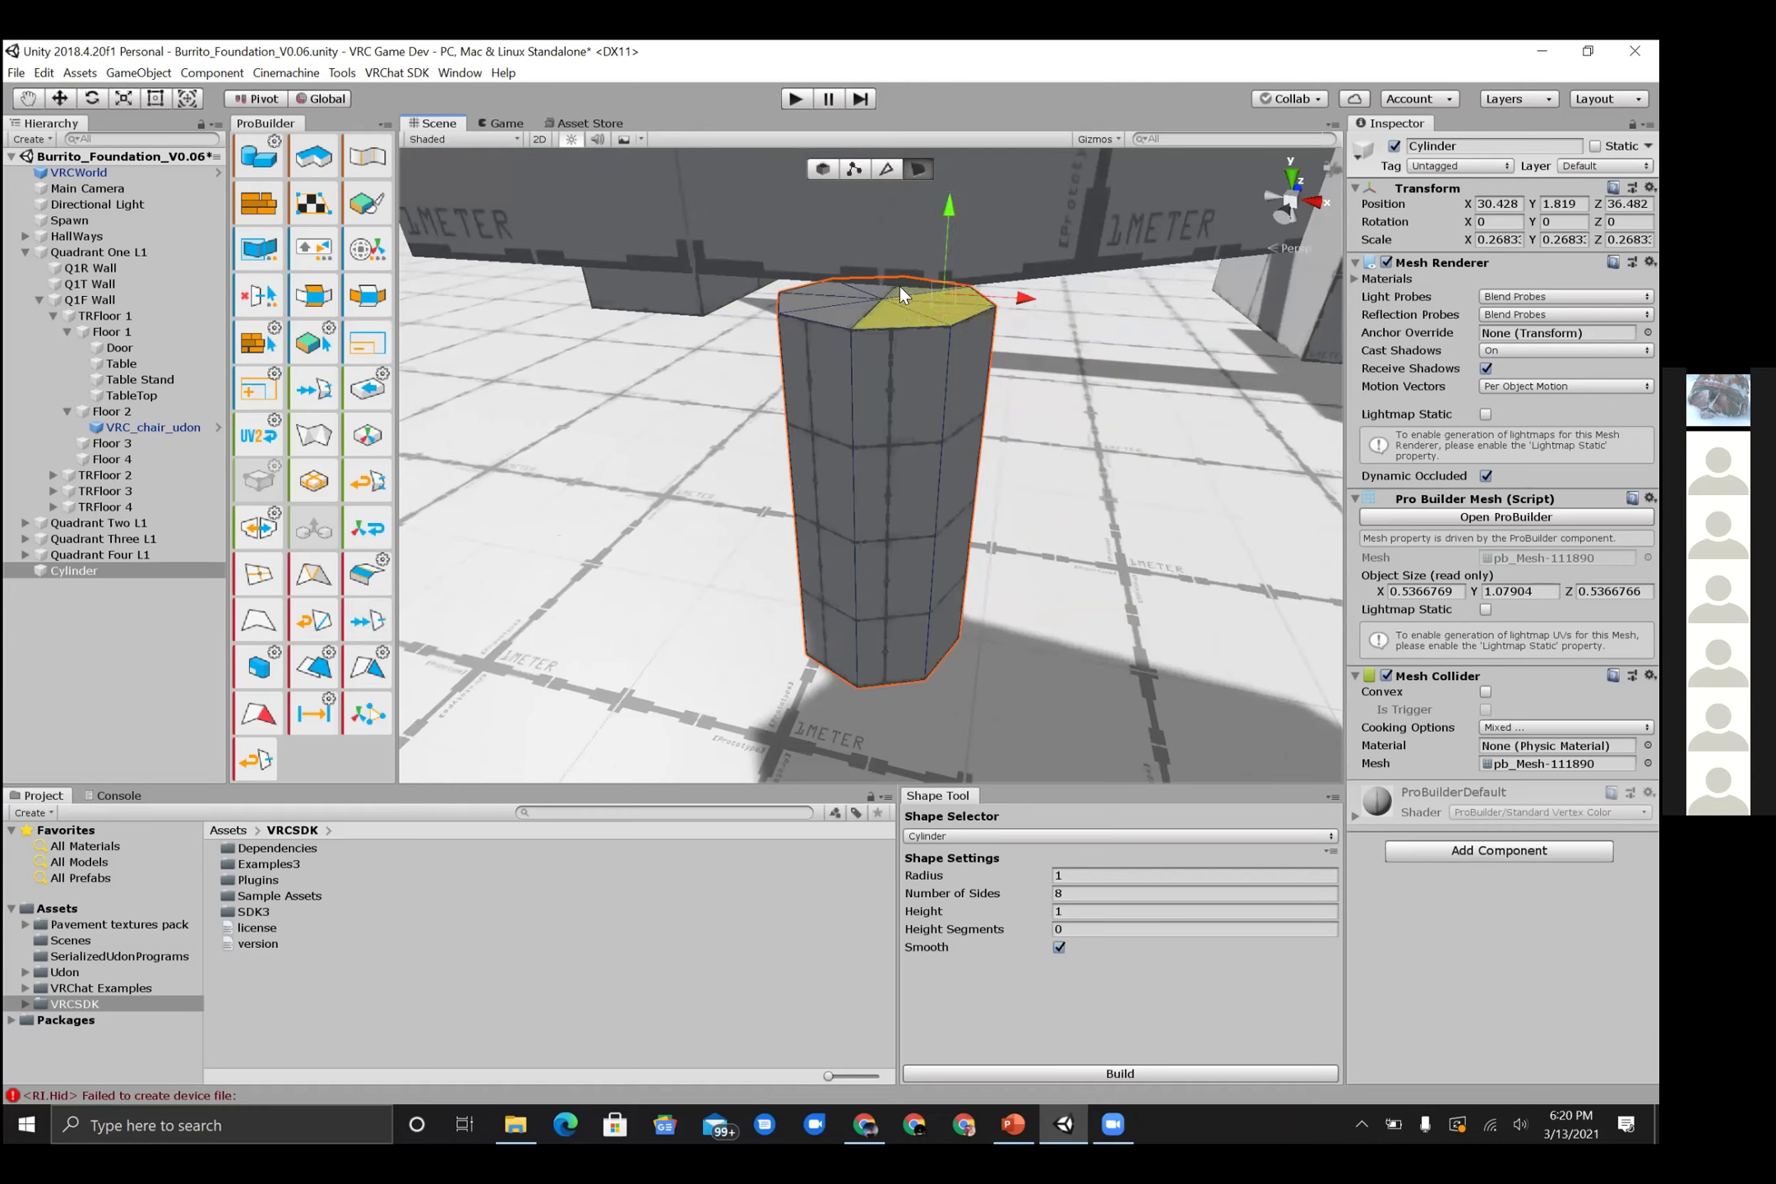
# - Try to add the cylinder's remaining top triangles and some side faces to the face selection
pyautogui.keyDown('shift'); pyautogui.click(870, 293); pyautogui.keyUp('shift')
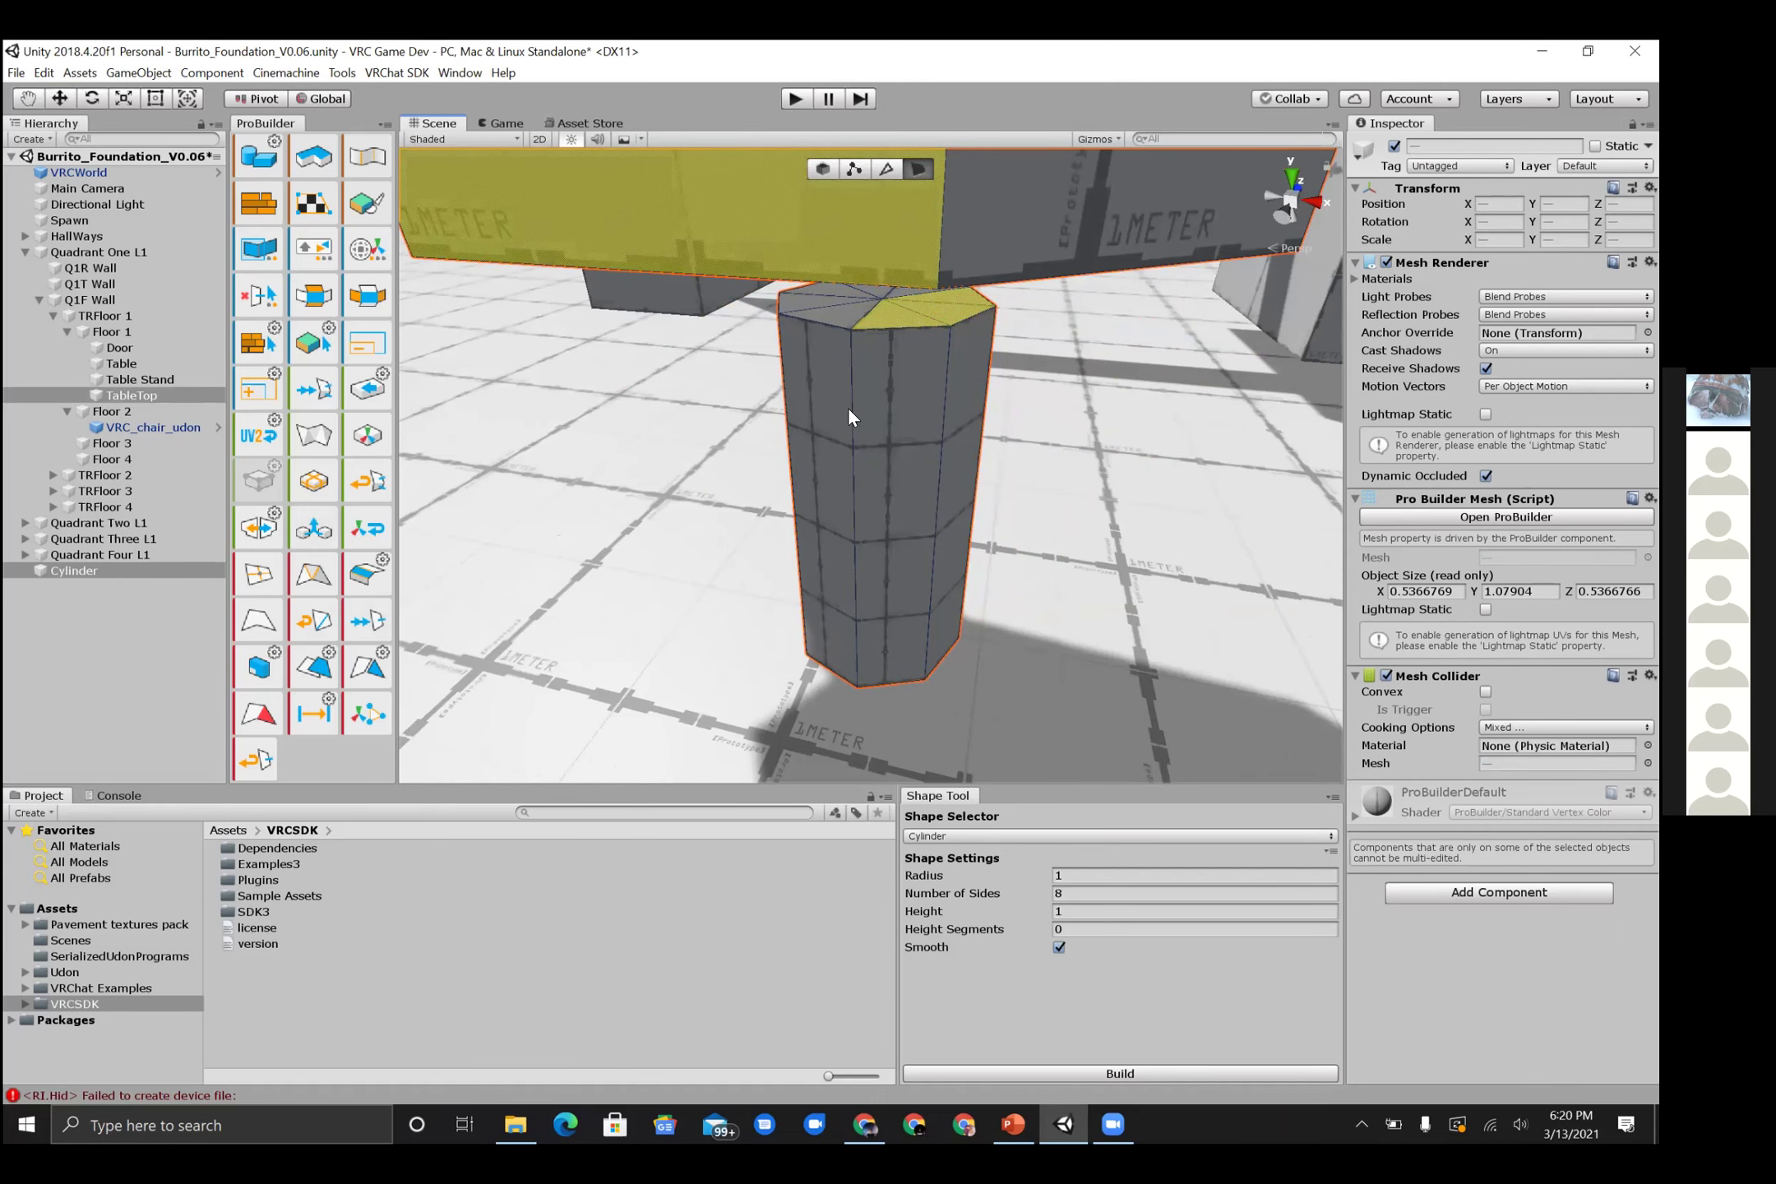
pyautogui.keyDown('alt'); pyautogui.moveTo(709, 491); pyautogui.dragTo(892, 376); pyautogui.keyUp('alt')
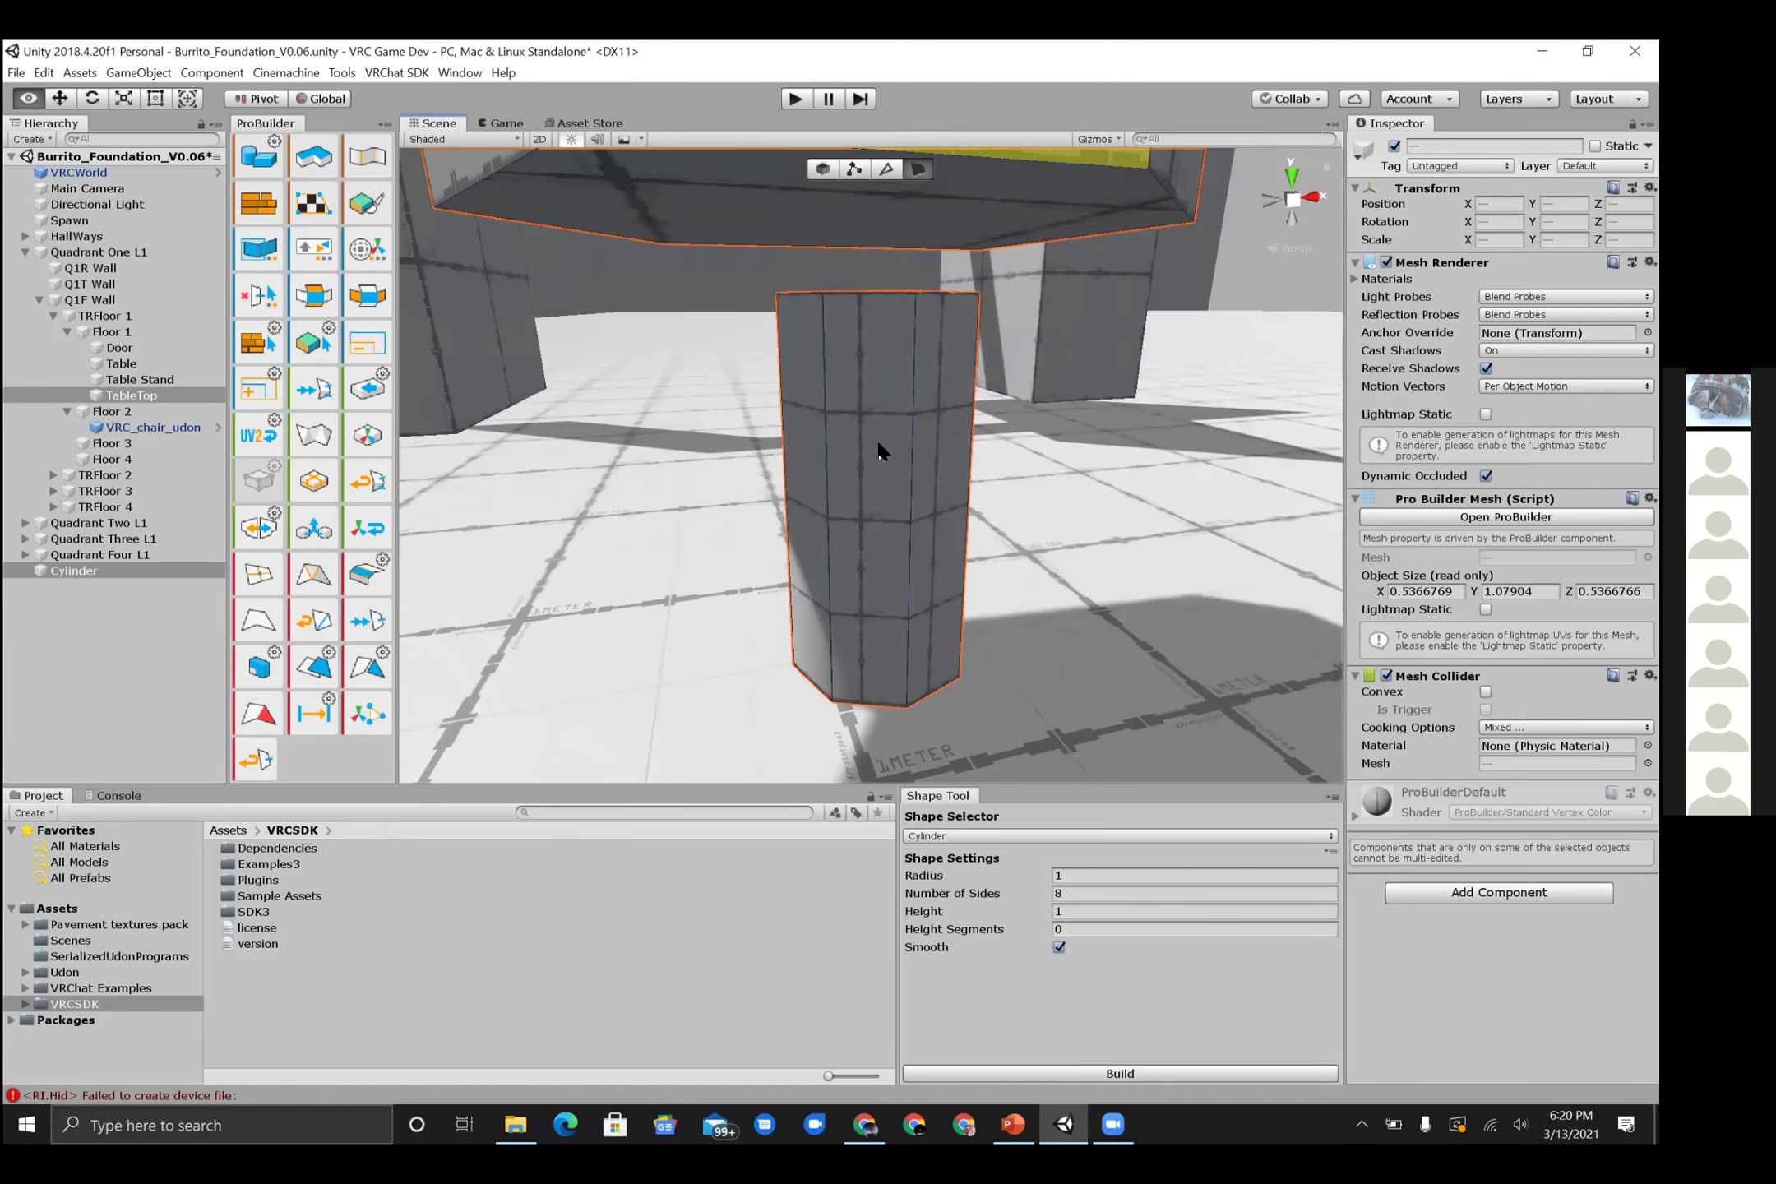
pyautogui.keyDown('alt'); pyautogui.moveTo(943, 499); pyautogui.dragTo(1189, 339); pyautogui.keyUp('alt')
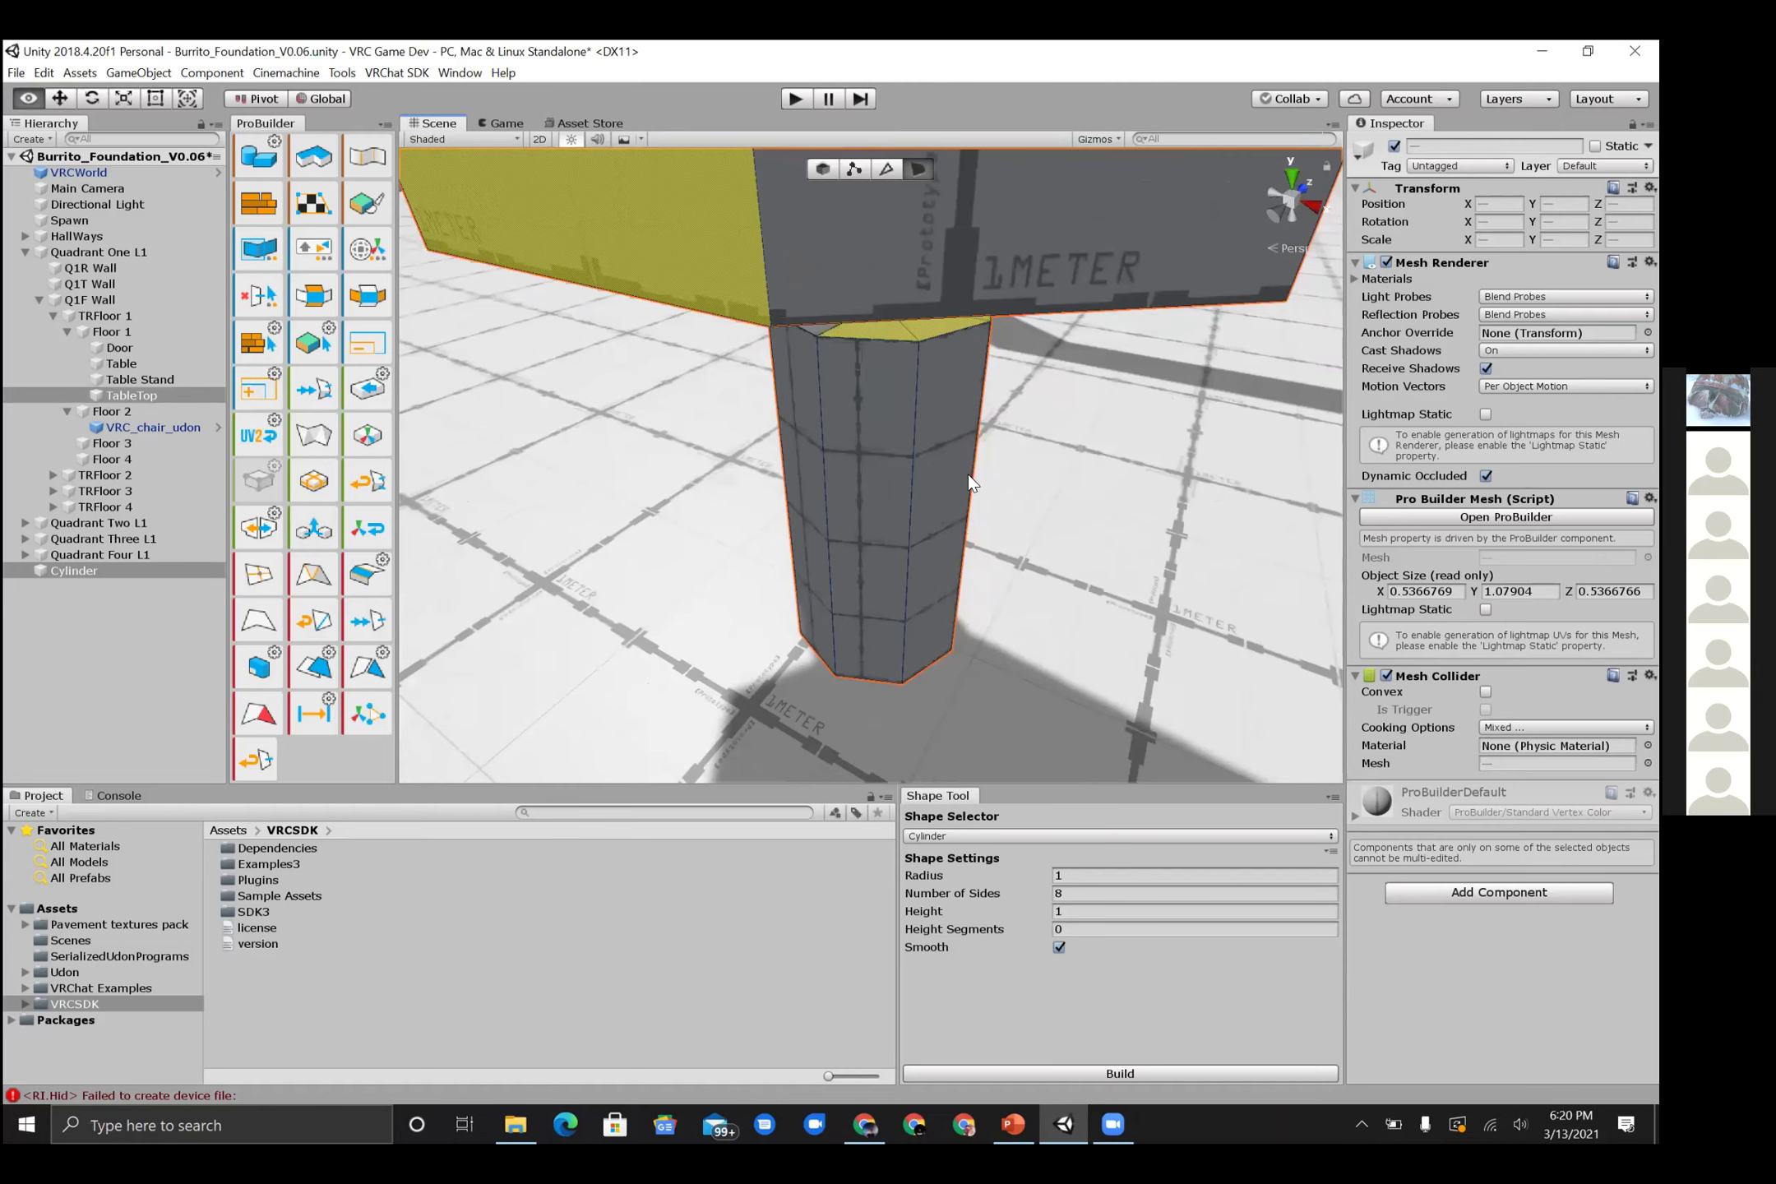
pyautogui.scroll(-5, 1005, 452)
pyautogui.scroll(2, 795, 401)
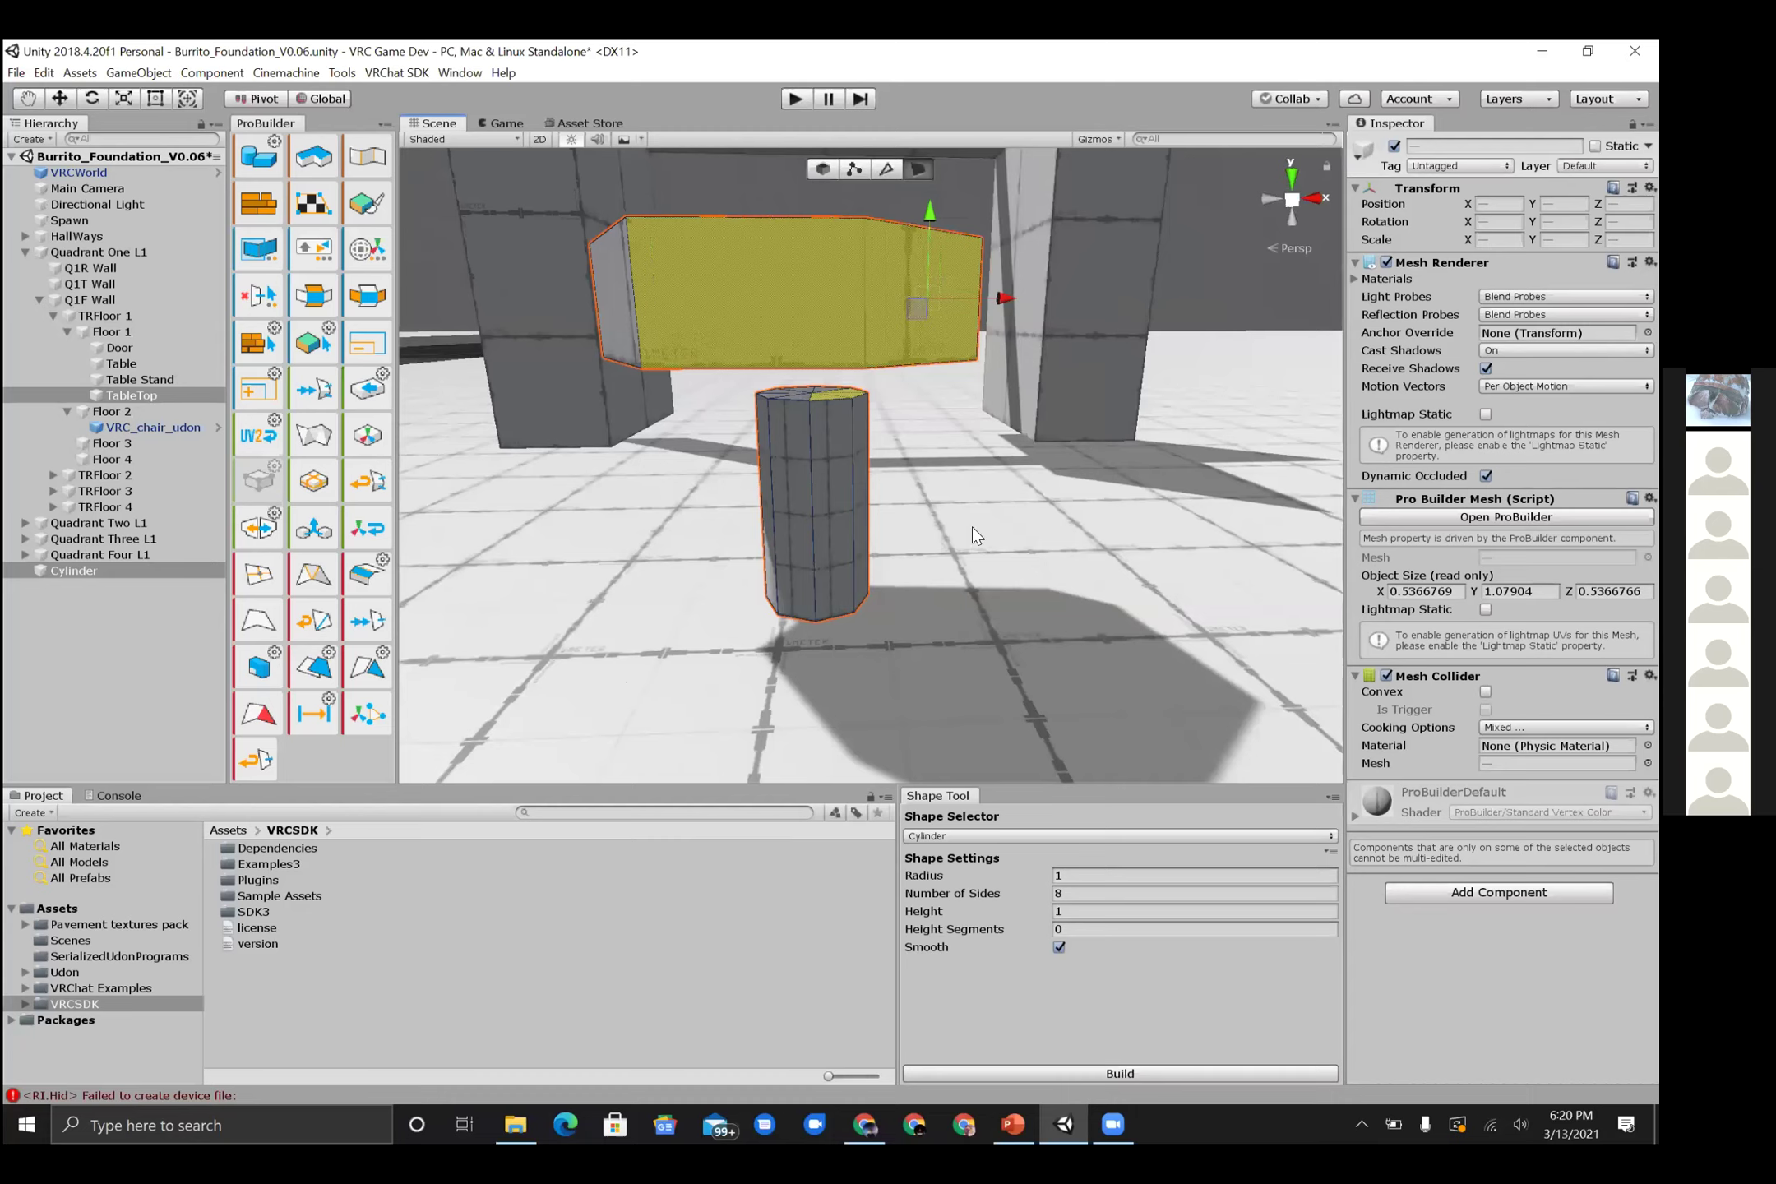
pyautogui.hotkey('alt', 'g')
pyautogui.hotkey('alt', 'g')
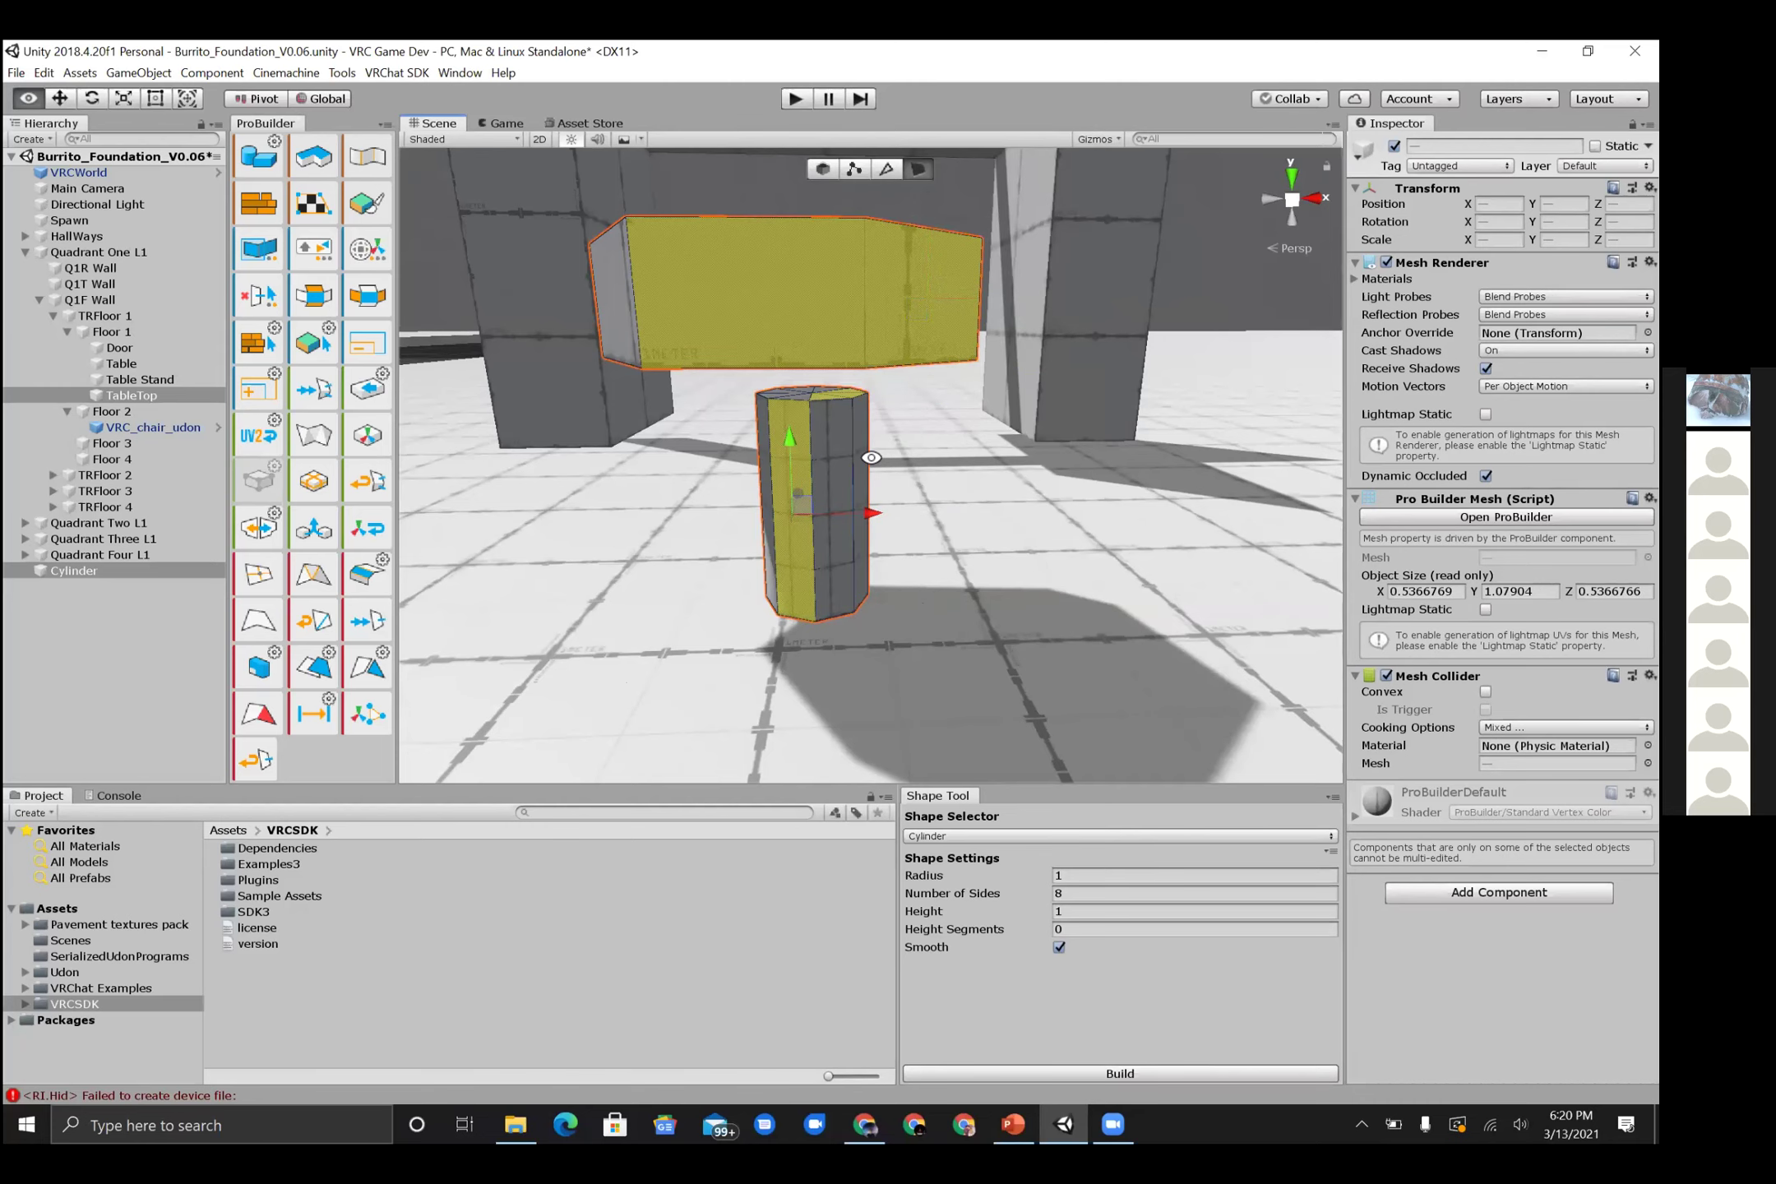
# - Practise adding and removing adjacent side faces of the cylinder stand in the face selection, keeping a single vertical column
pyautogui.keyDown('alt'); pyautogui.moveTo(971, 557); pyautogui.dragTo(970, 623); pyautogui.keyUp('alt')
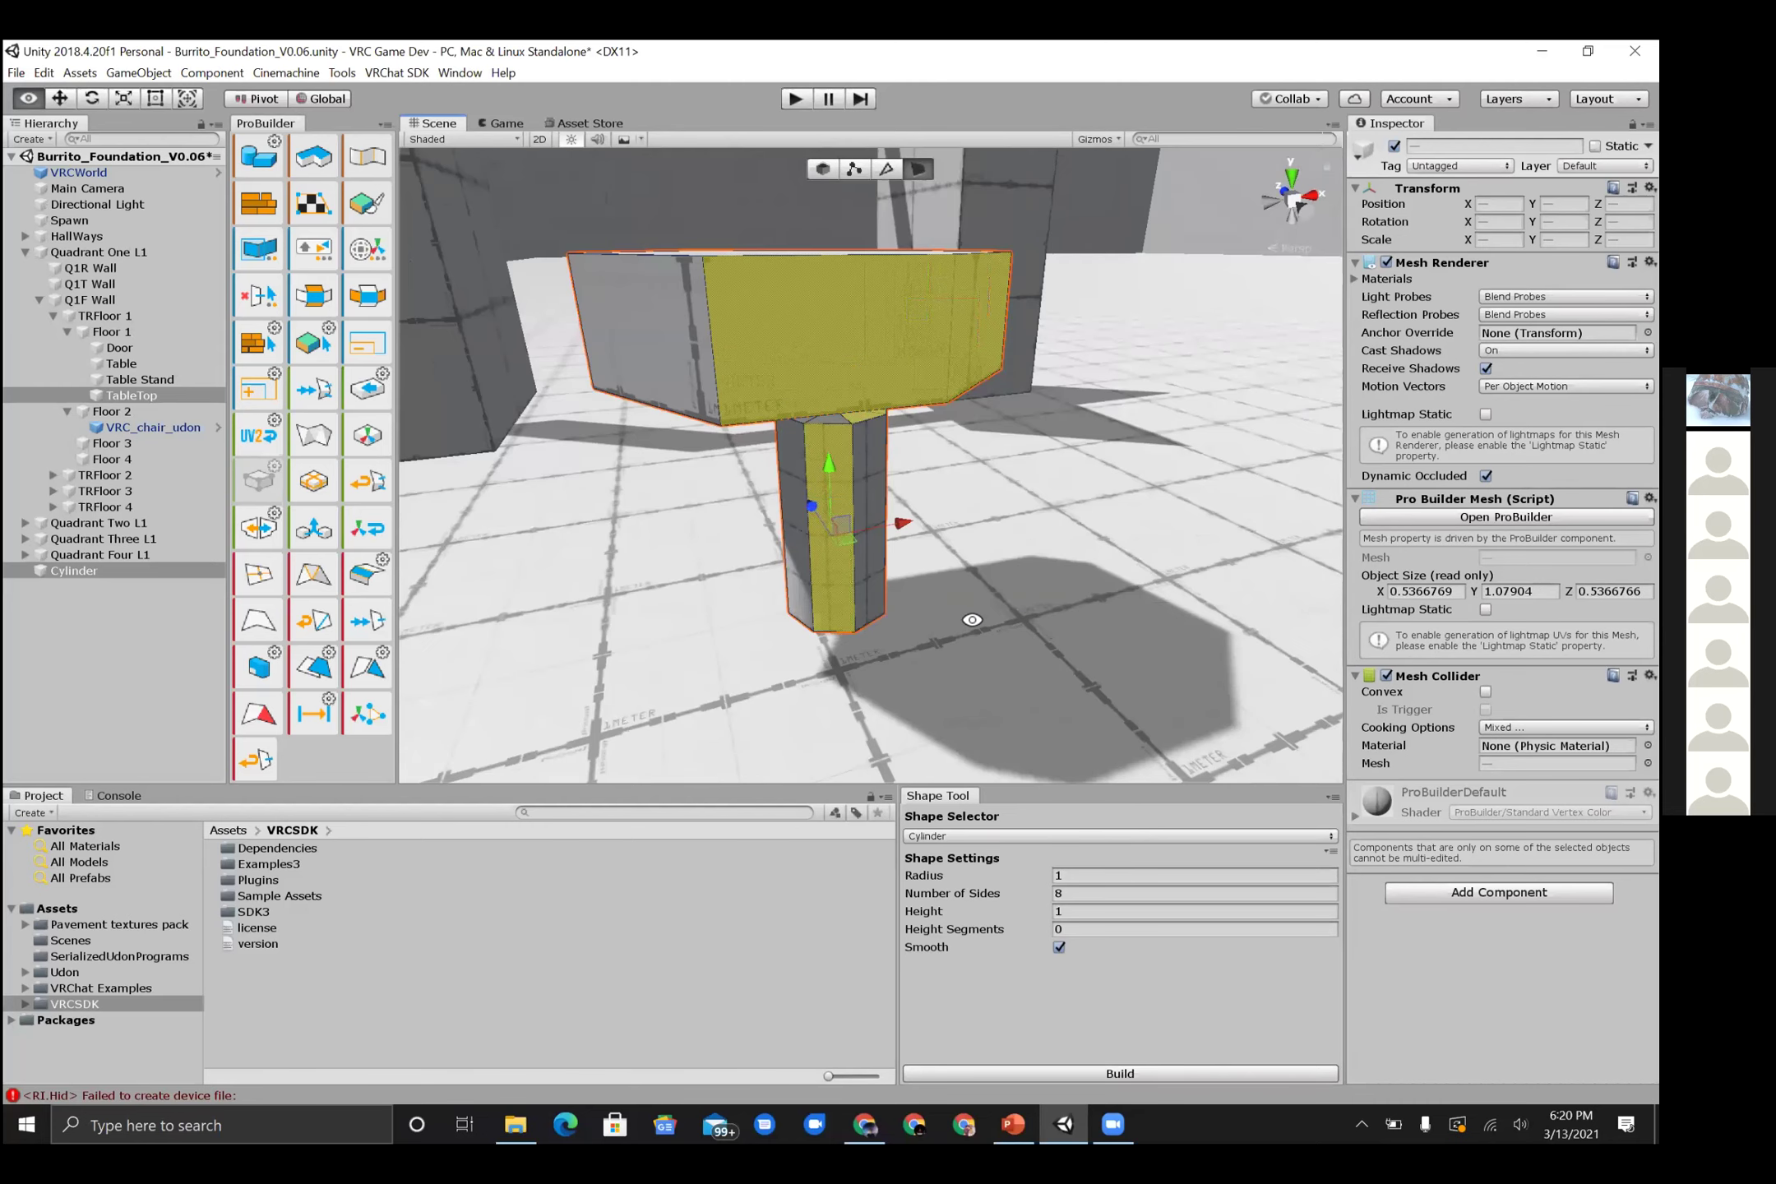
pyautogui.click(859, 583)
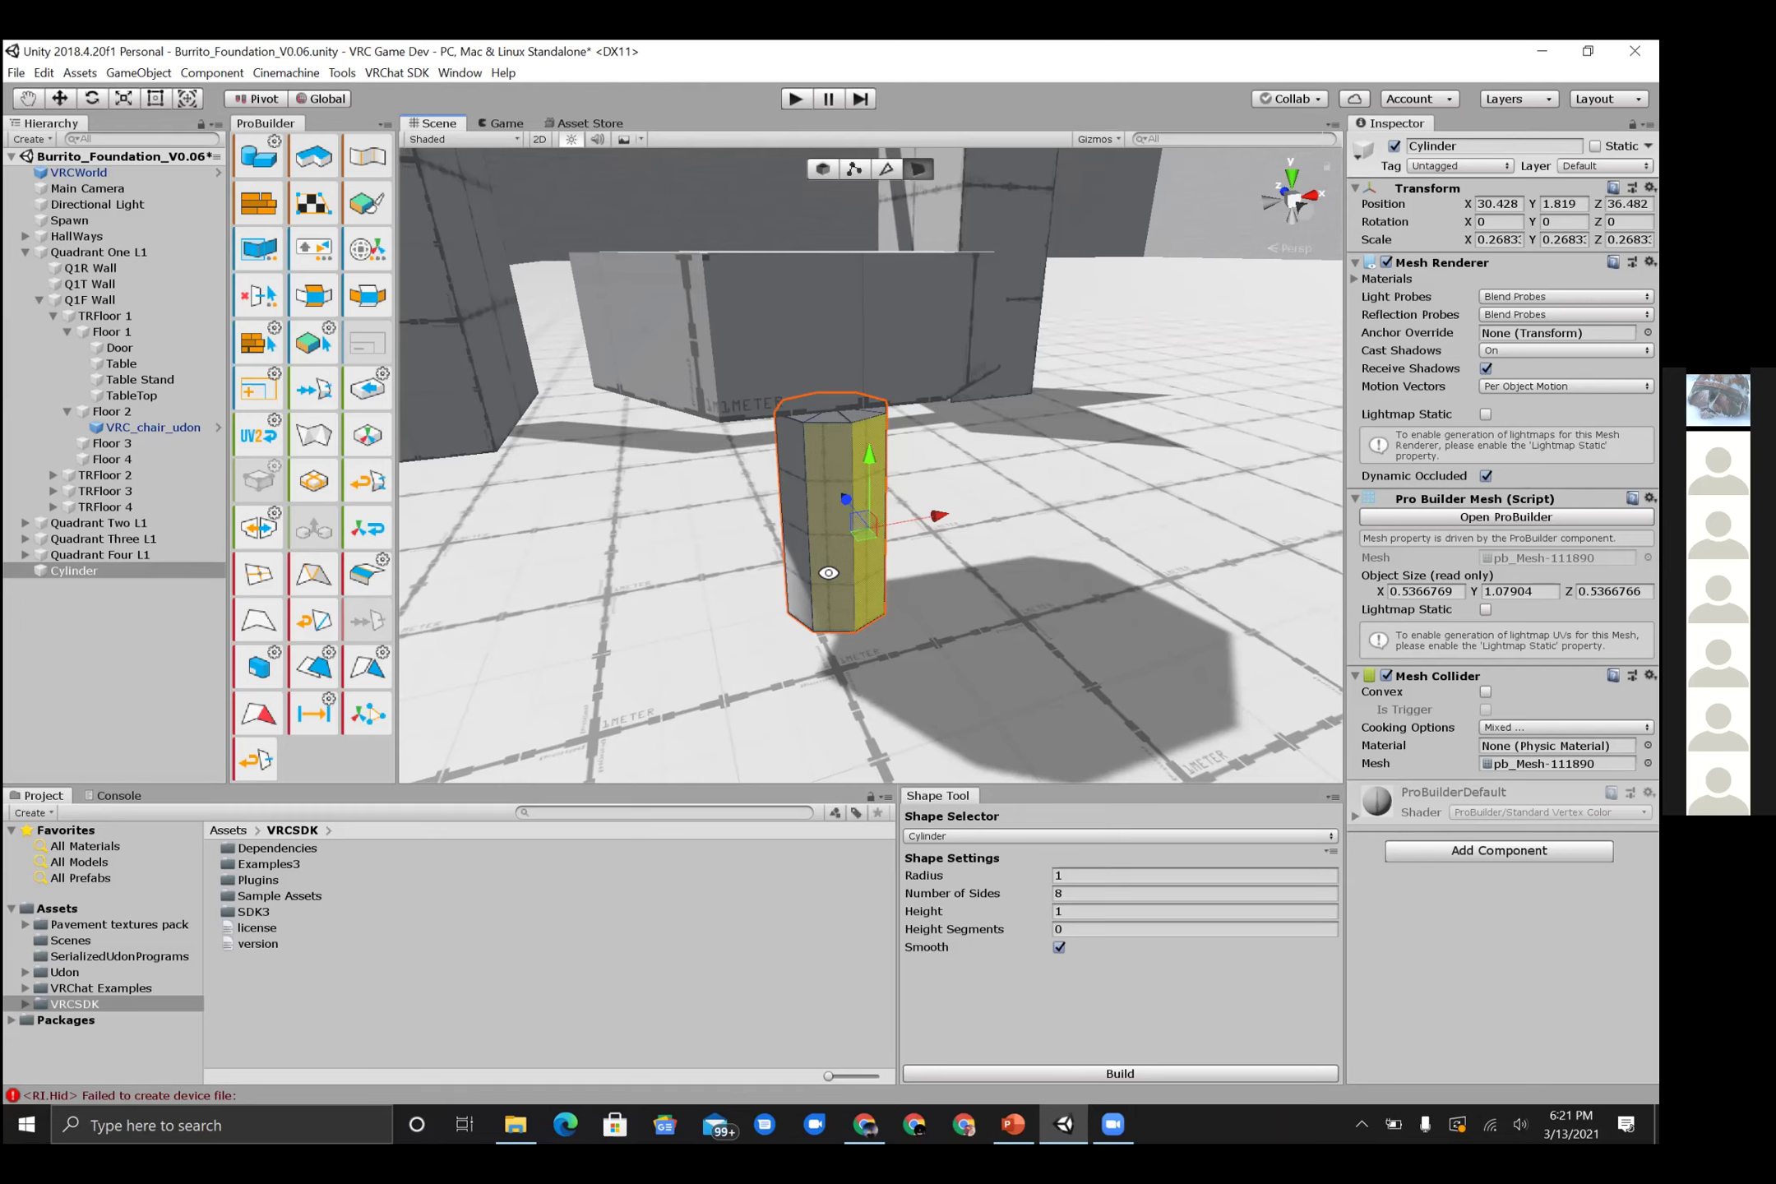
pyautogui.click(839, 545)
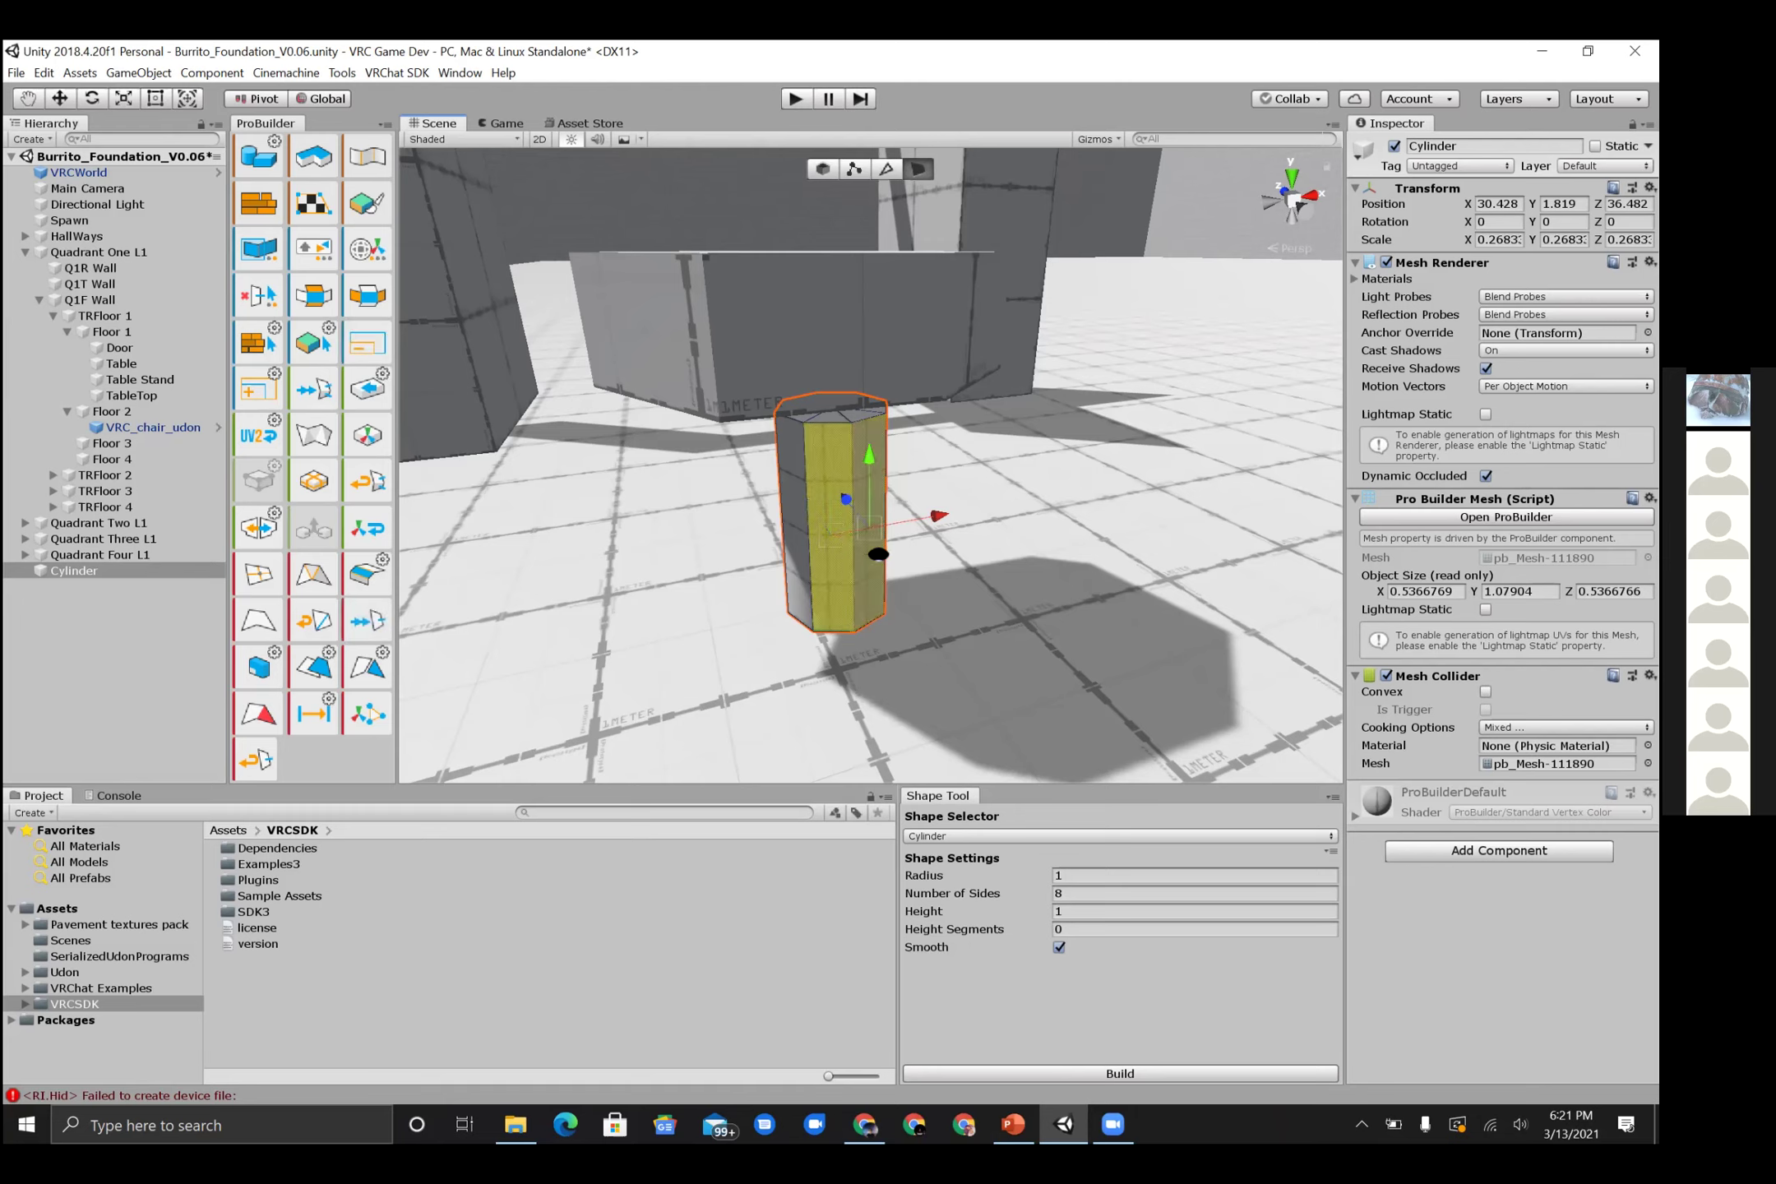
pyautogui.press('alt')
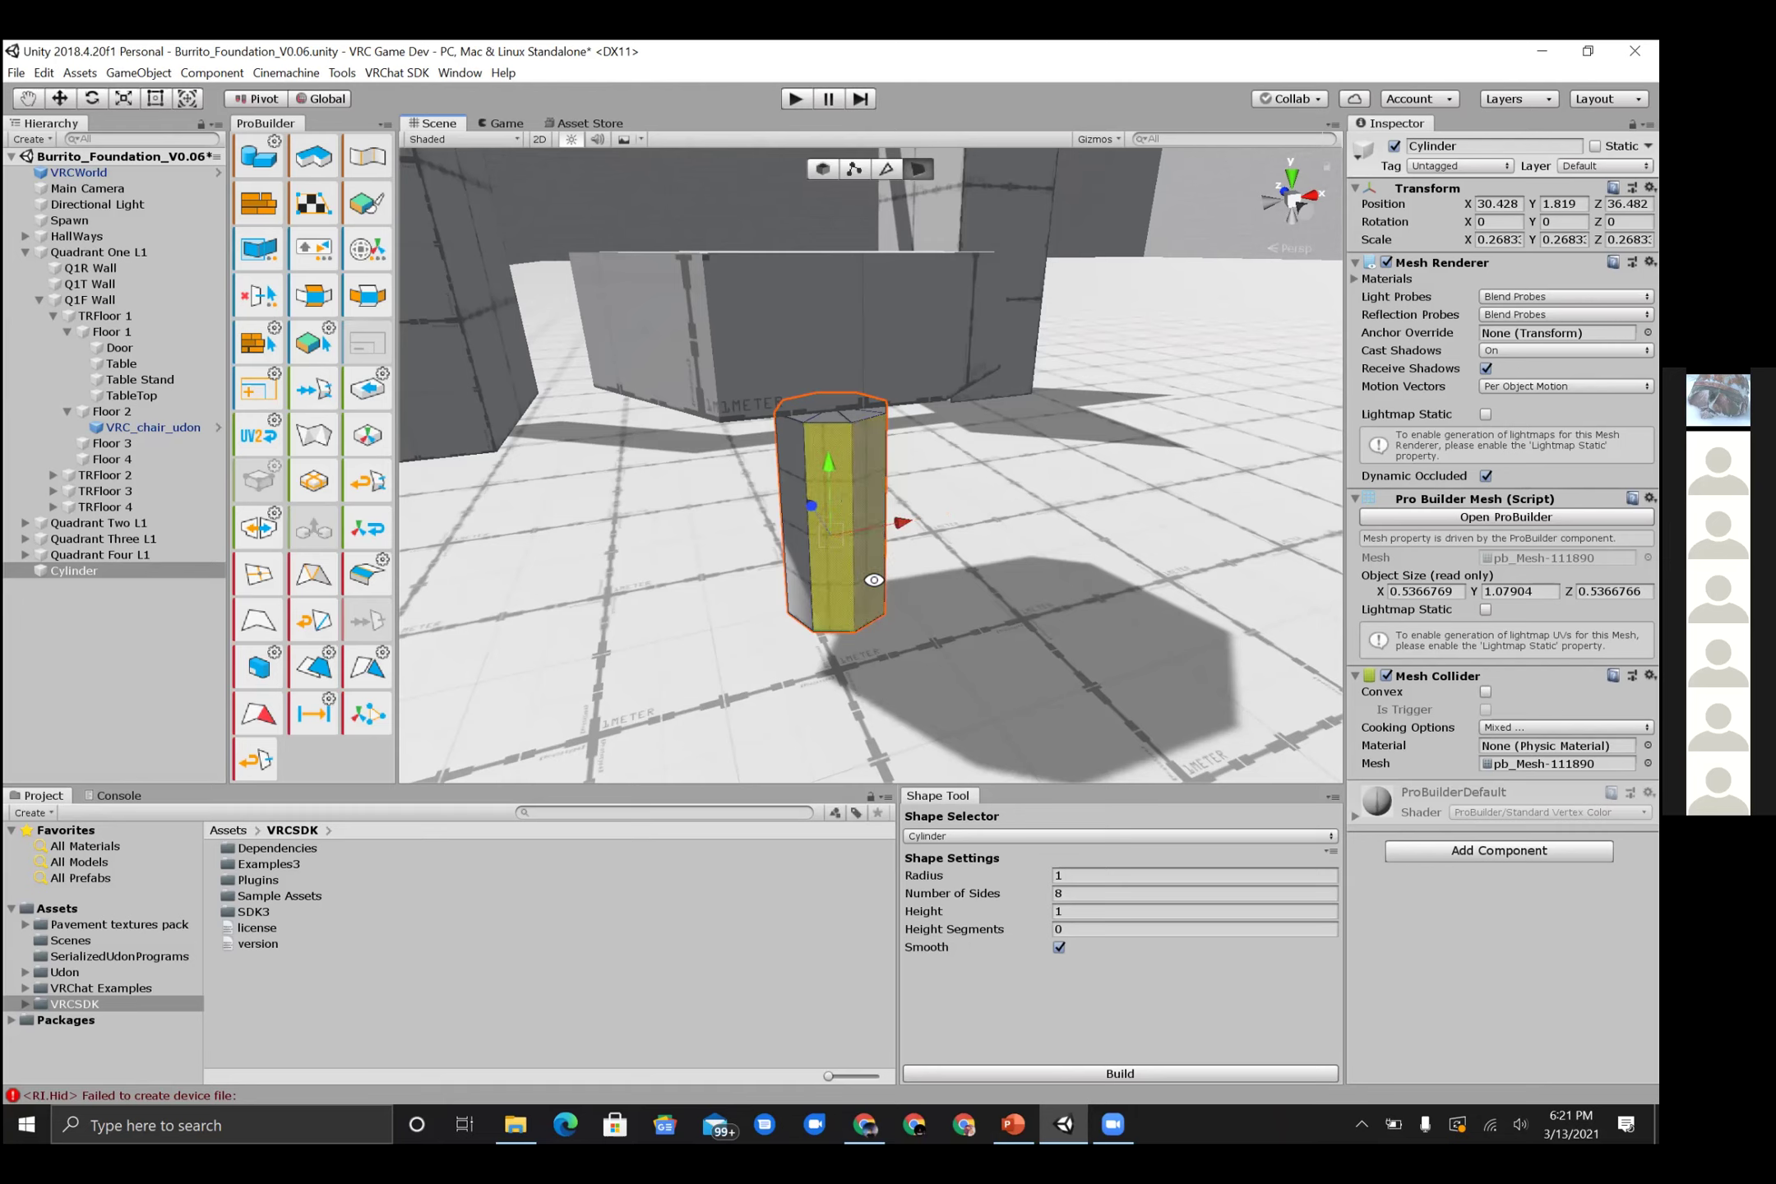
pyautogui.click(876, 575)
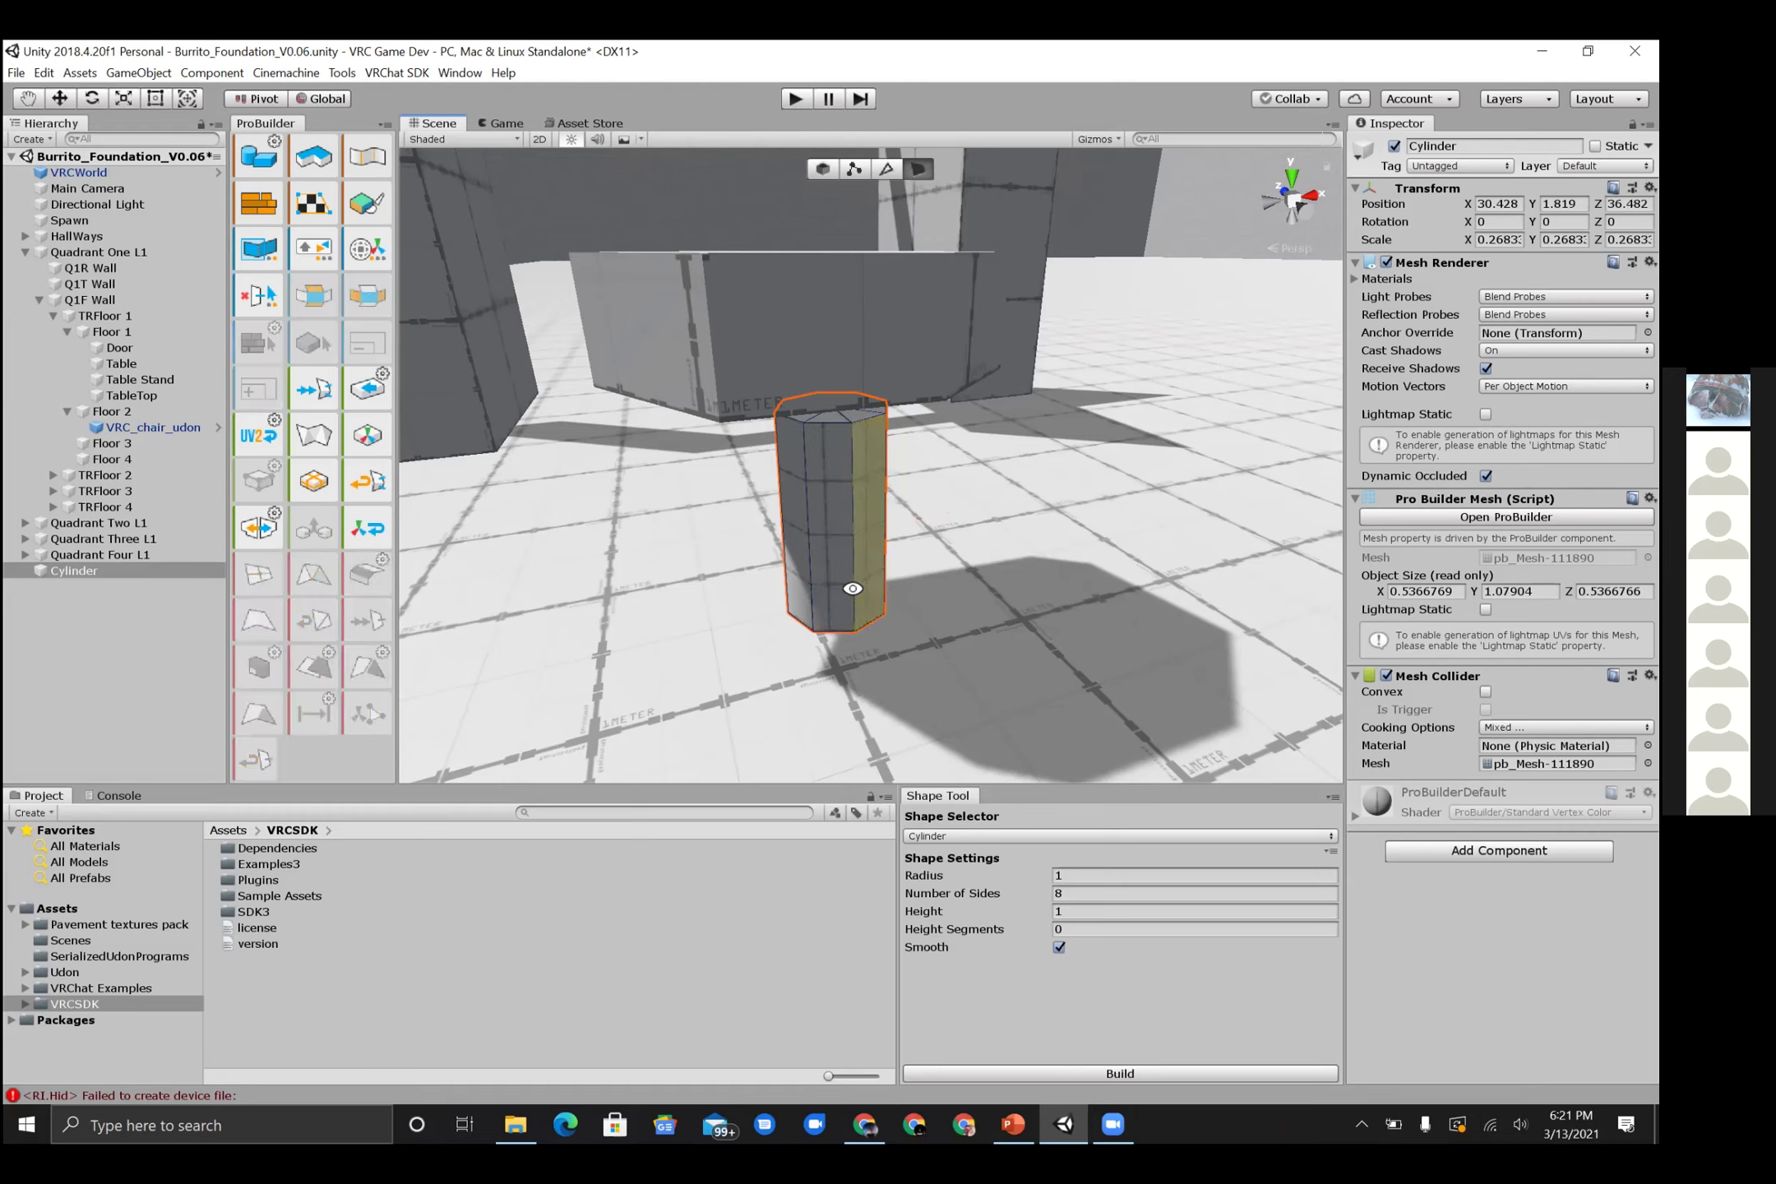
pyautogui.keyDown('shift'); pyautogui.click(830, 571); pyautogui.keyUp('shift')
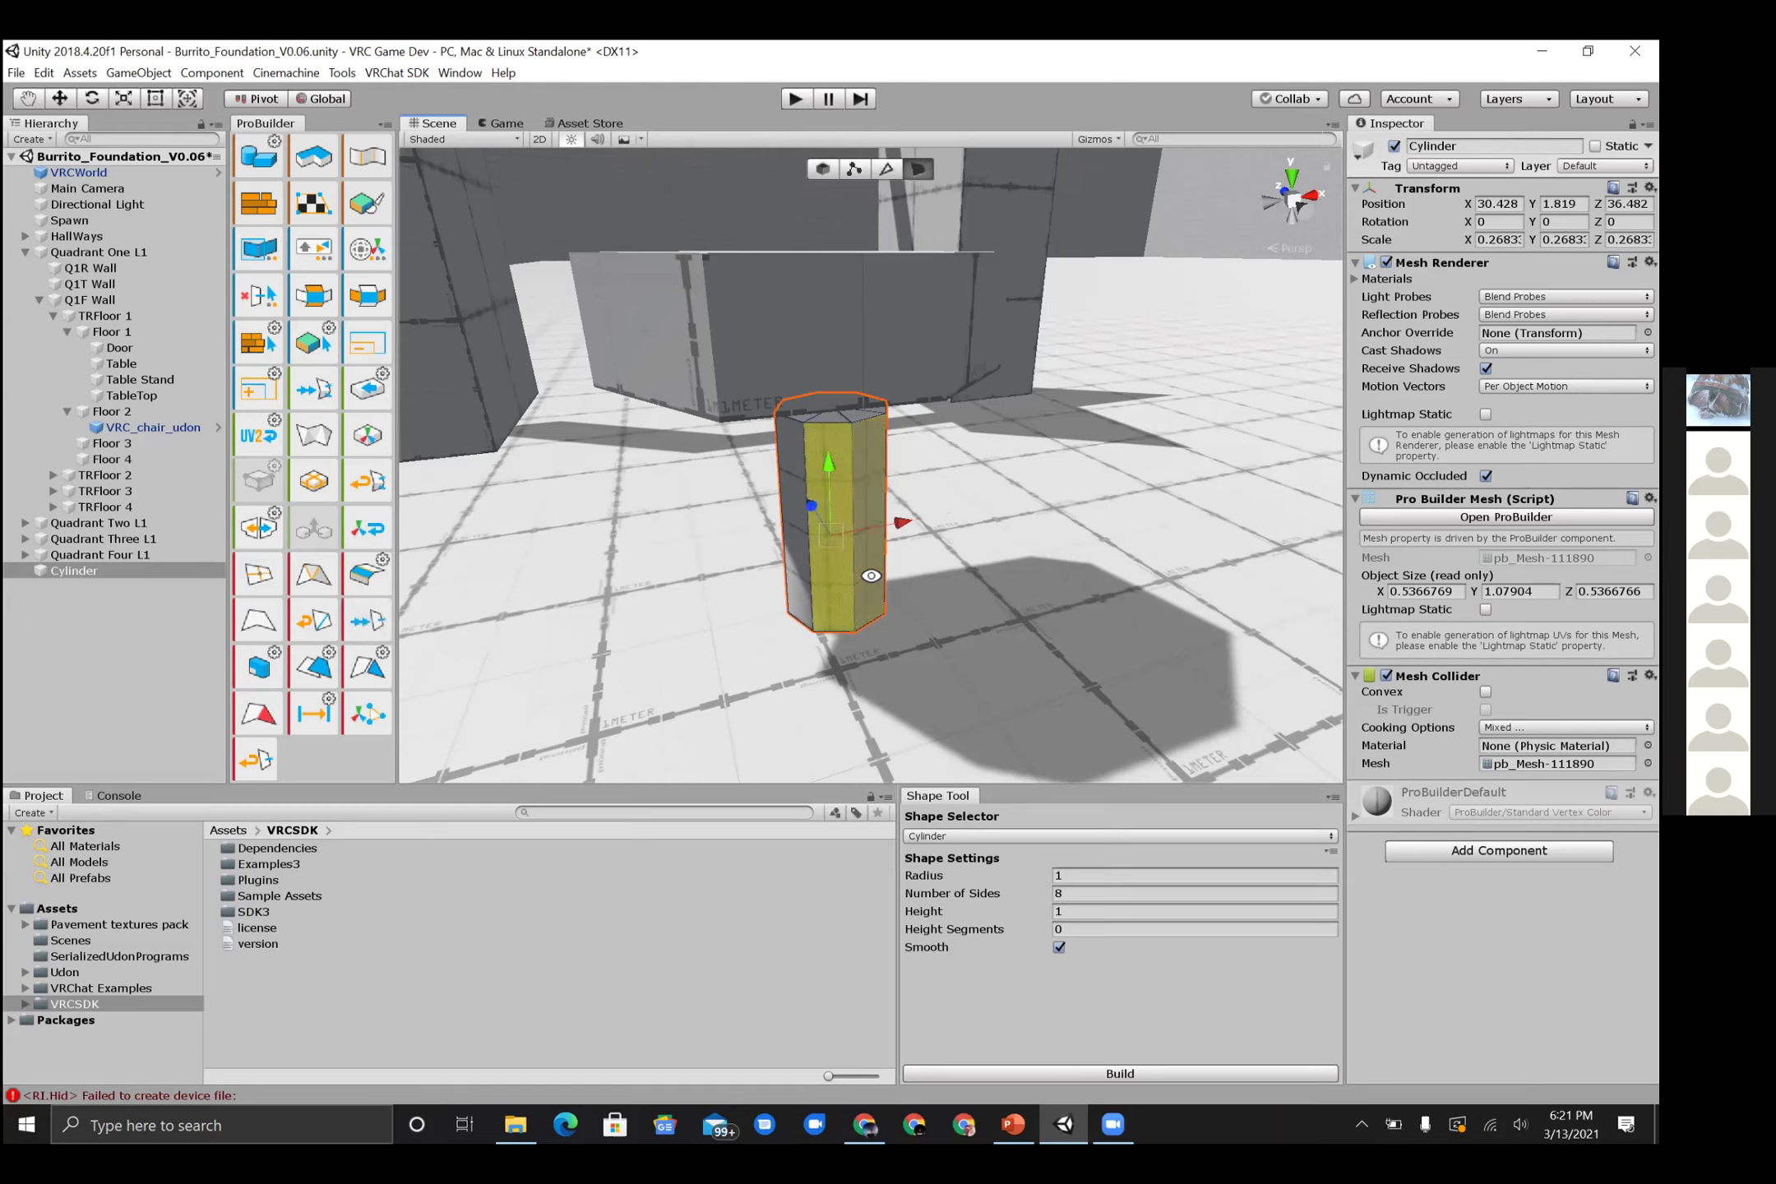
pyautogui.click(829, 570)
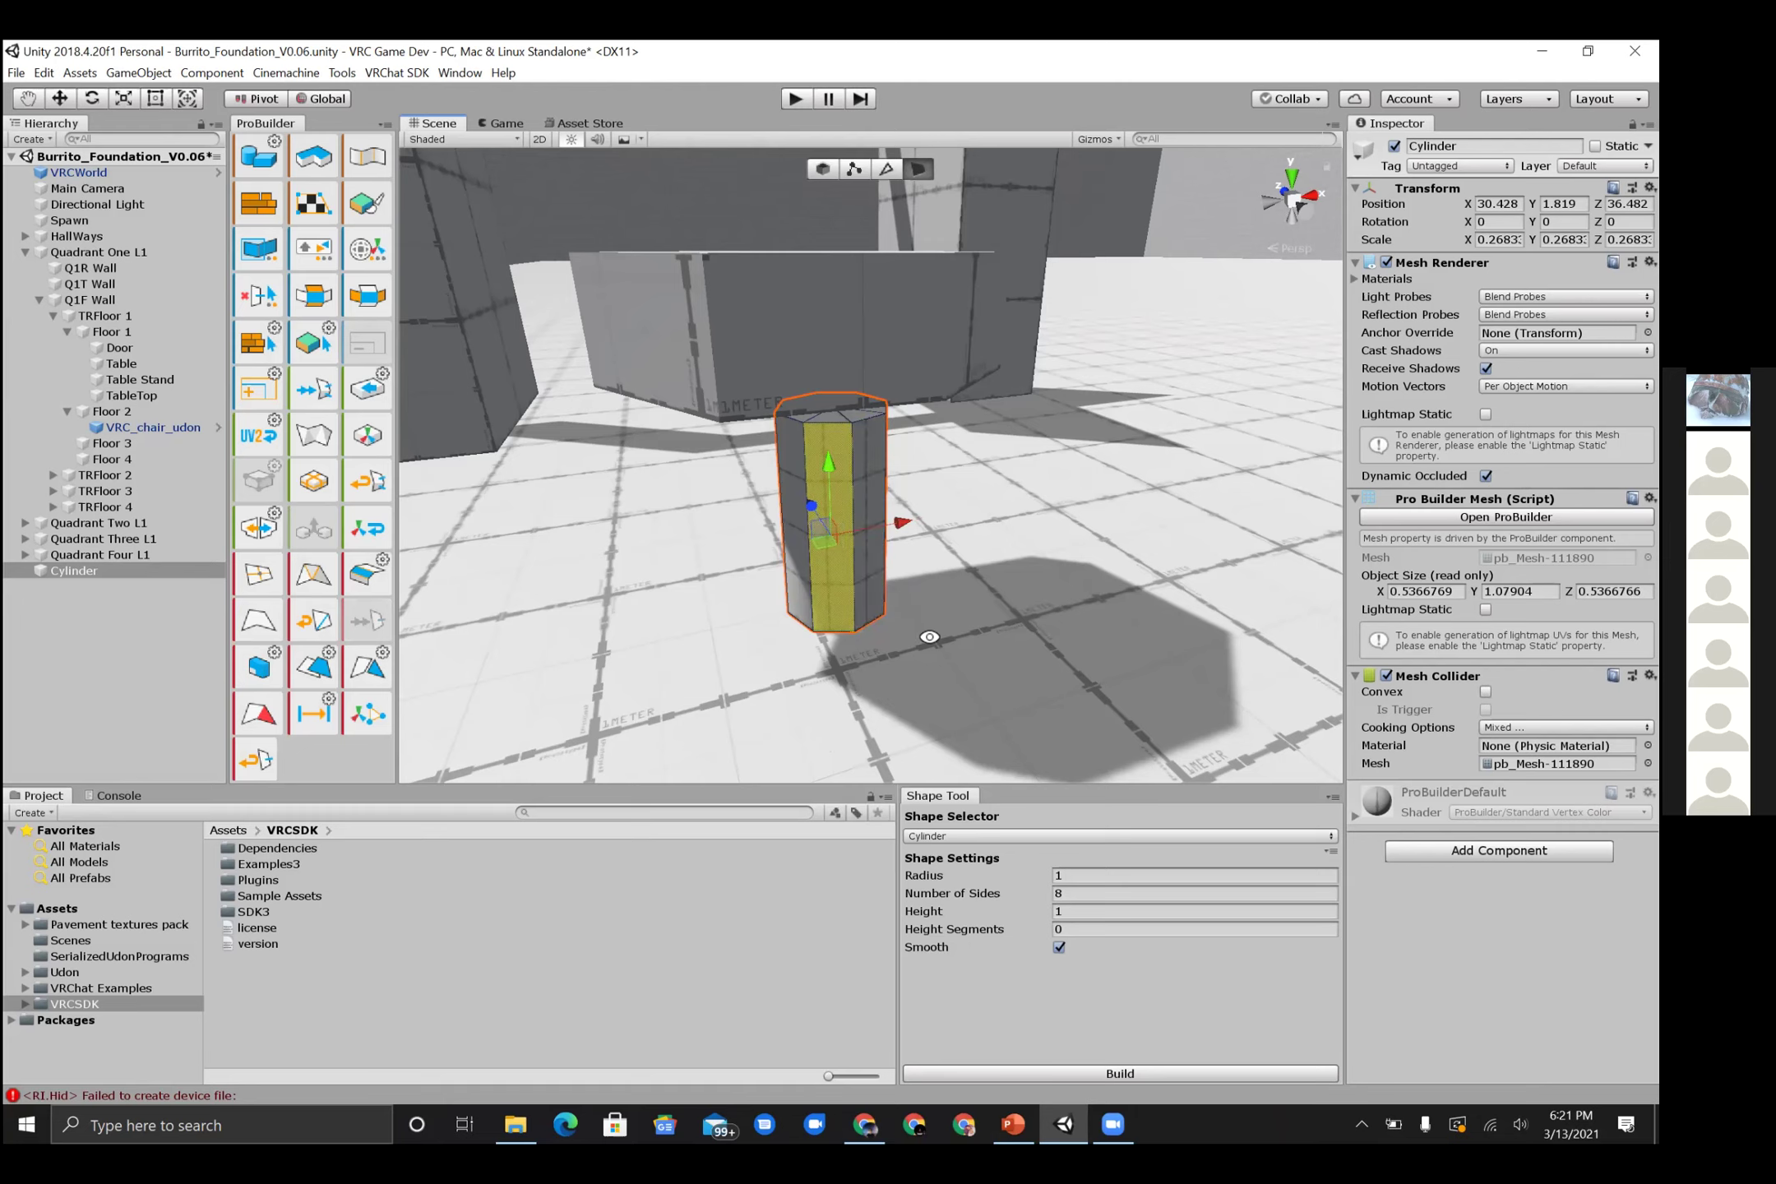
# - Switch from the cylinder's faces to the TableTop and select it as a whole object instead of by face
pyautogui.scroll(3, 927, 637)
pyautogui.press('alt')
pyautogui.keyDown('alt'); pyautogui.moveTo(741, 495); pyautogui.dragTo(848, 642); pyautogui.keyUp('alt')
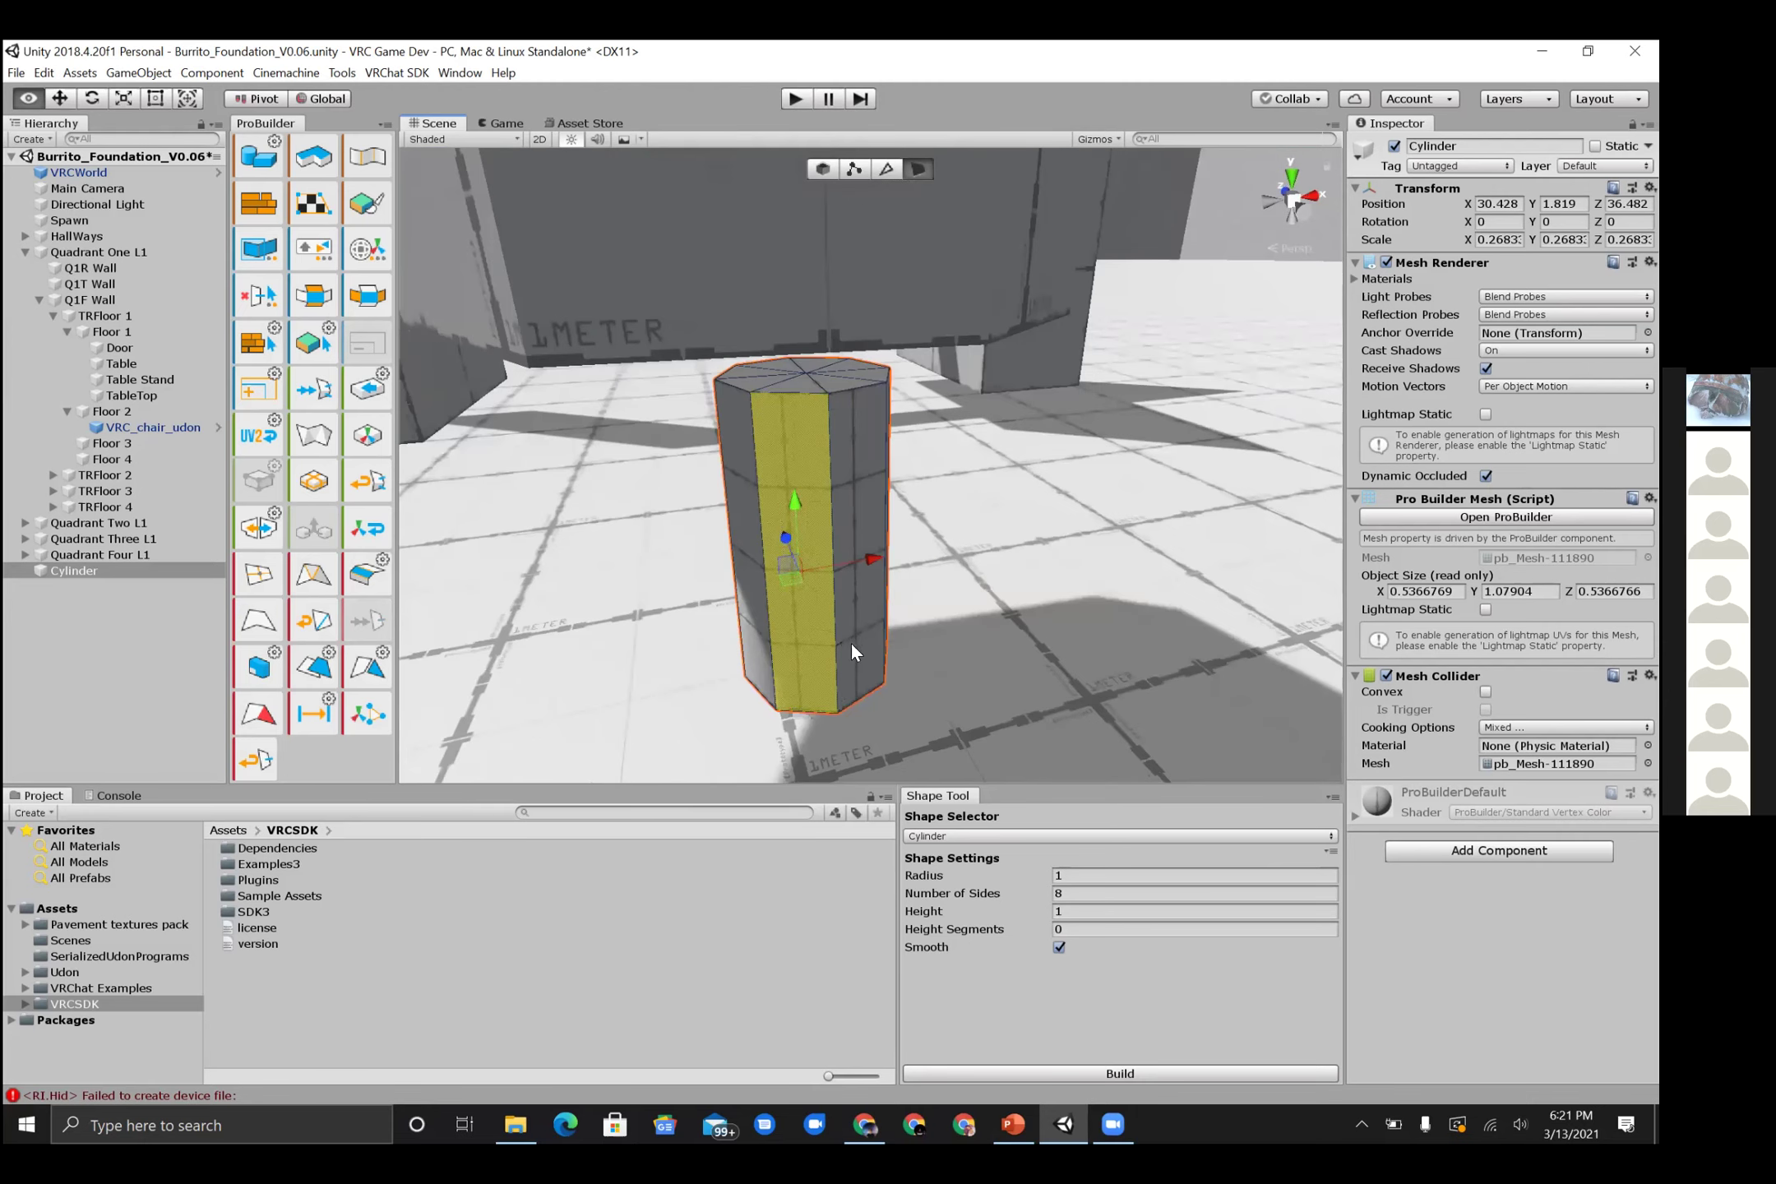
pyautogui.keyDown('alt'); pyautogui.moveTo(876, 462); pyautogui.dragTo(844, 472); pyautogui.keyUp('alt')
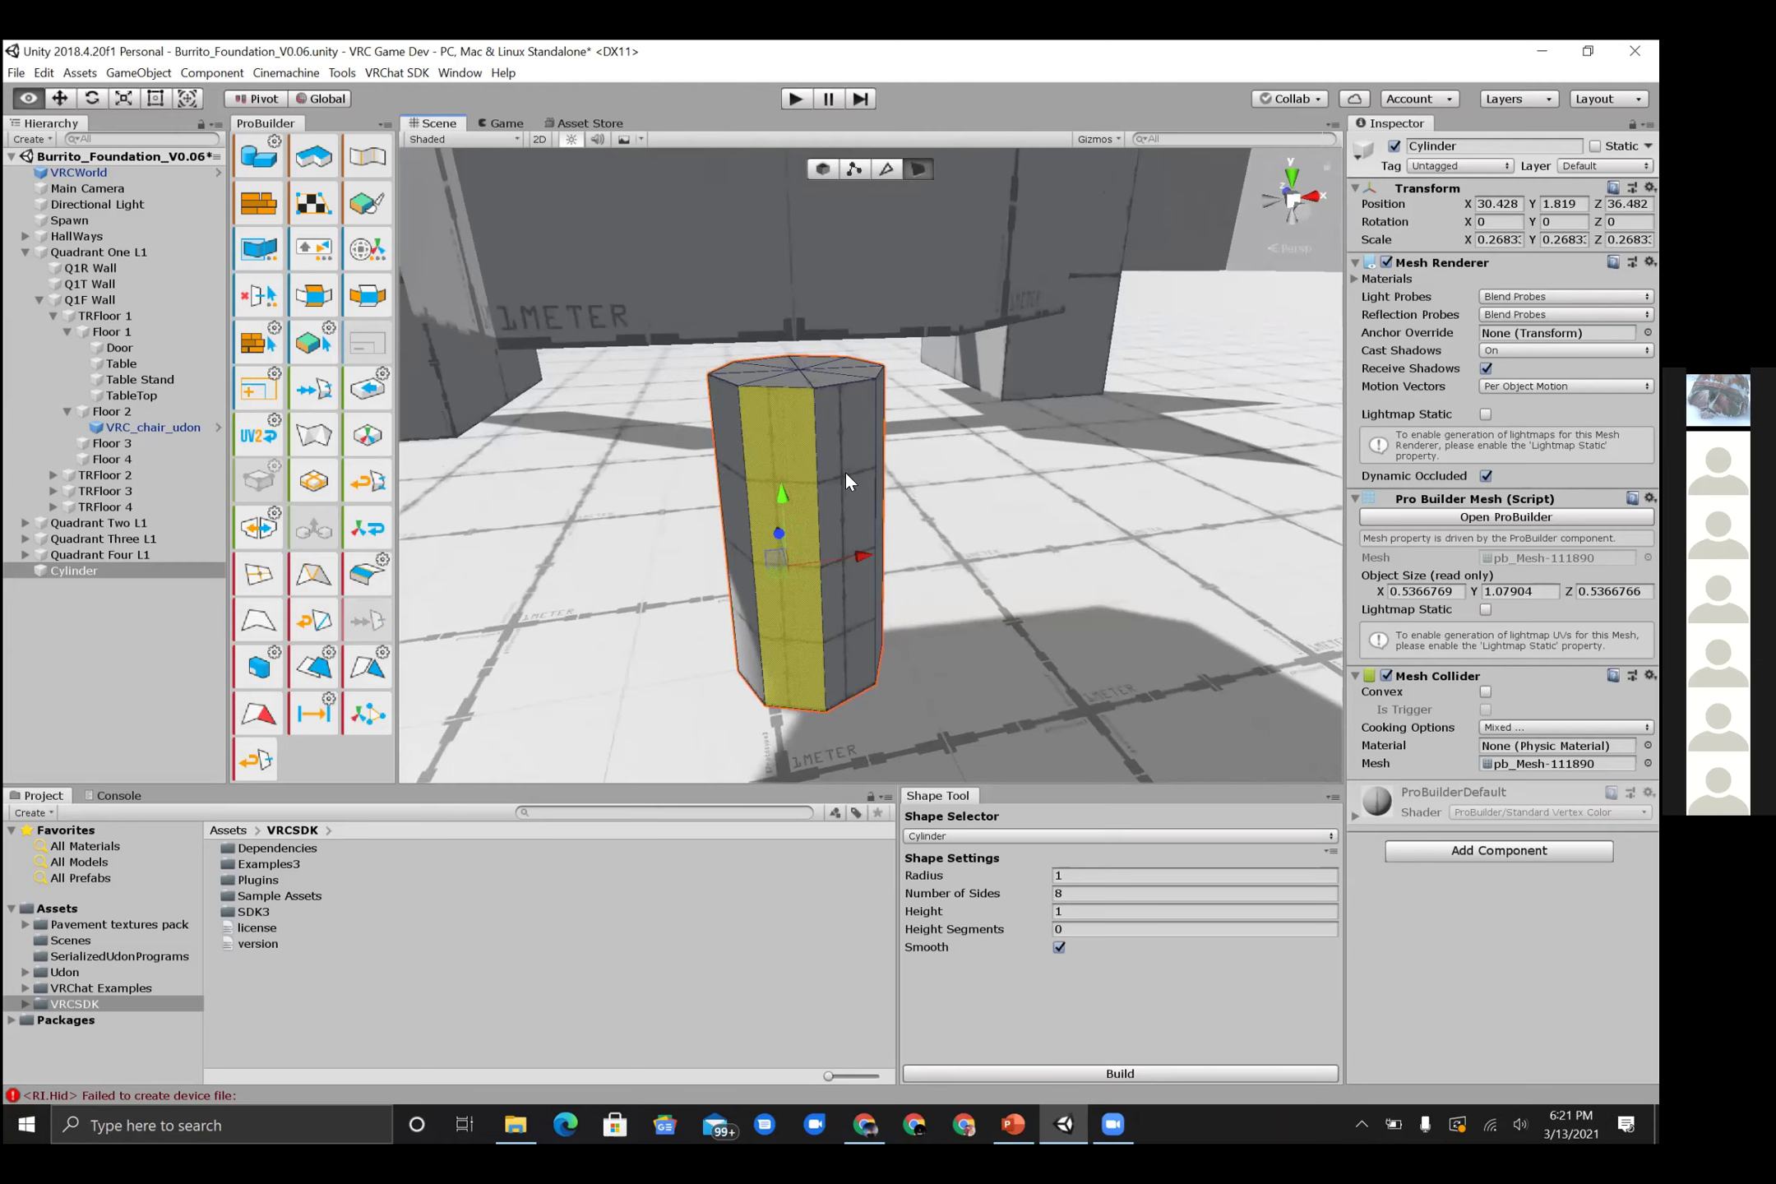
pyautogui.scroll(-2, 845, 469)
pyautogui.scroll(-4, 855, 442)
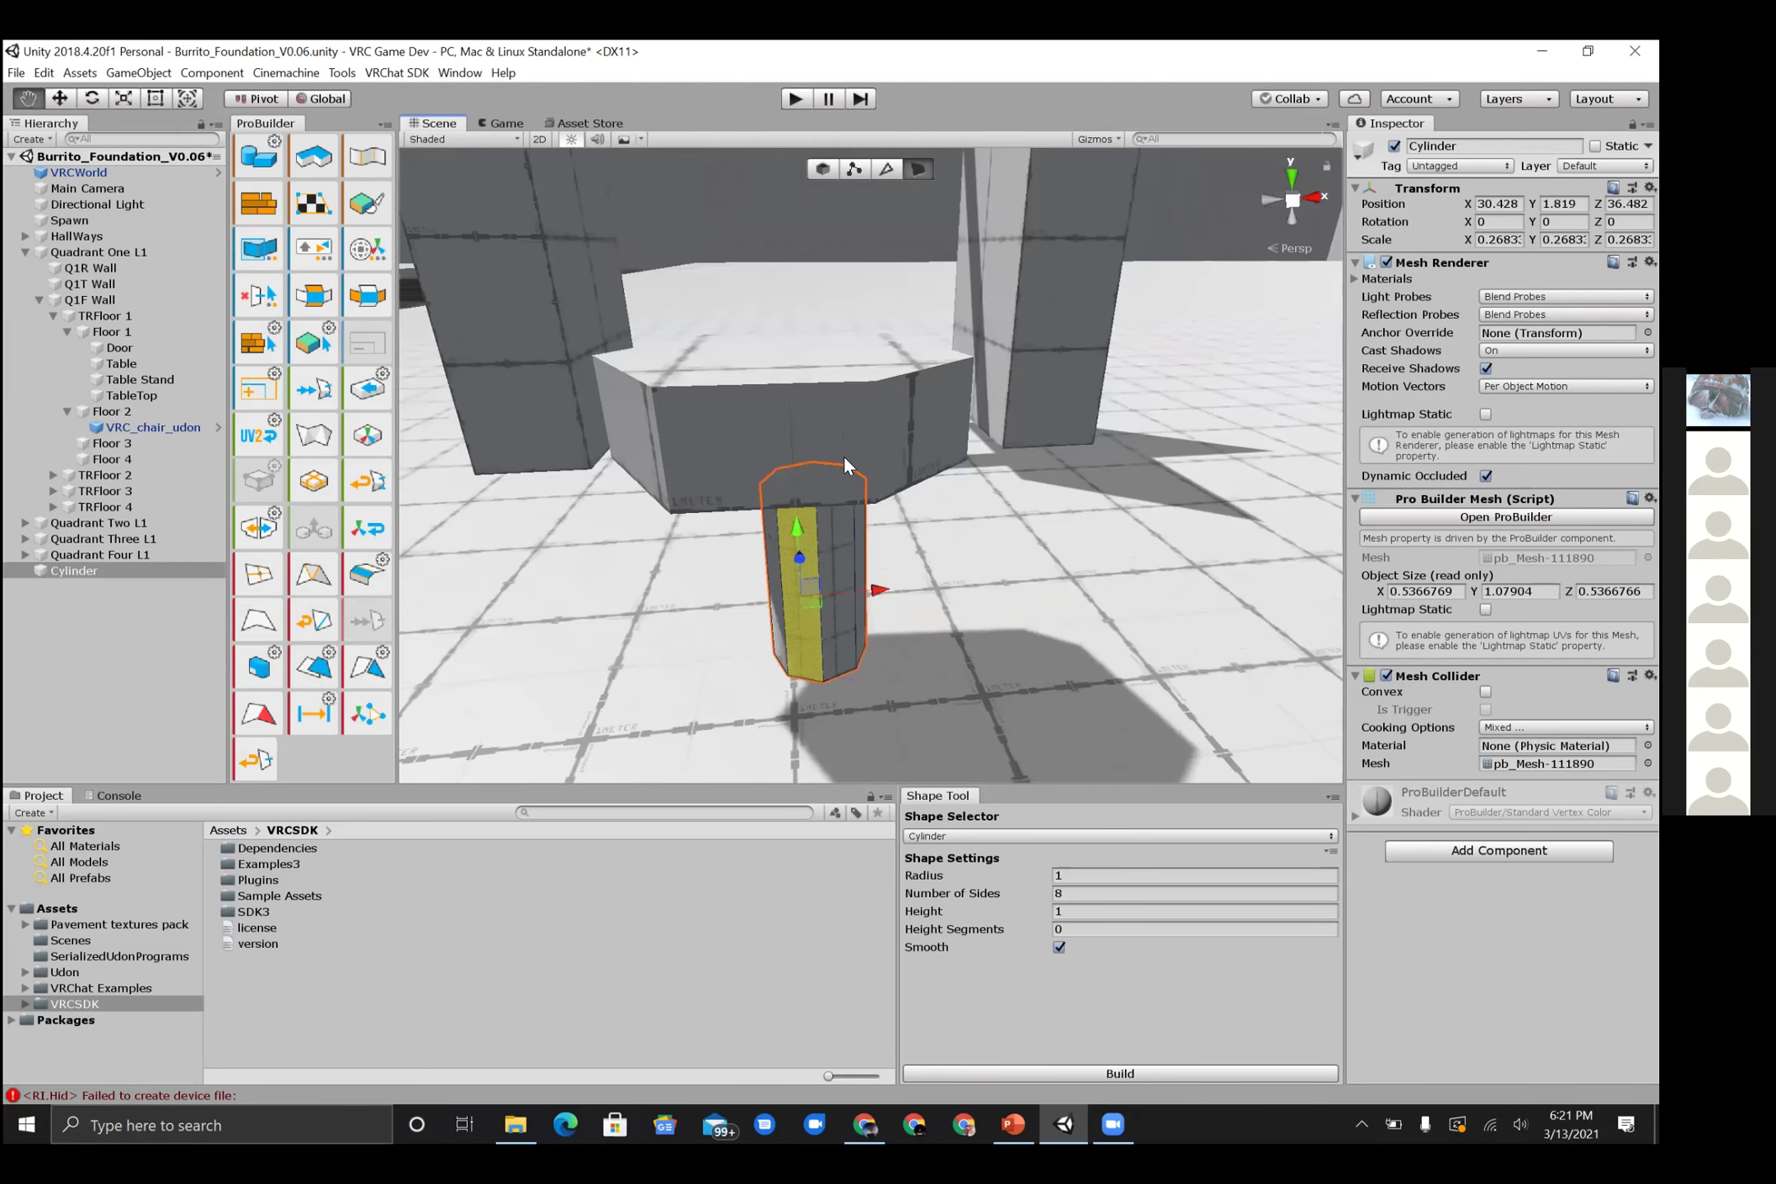
pyautogui.click(920, 493)
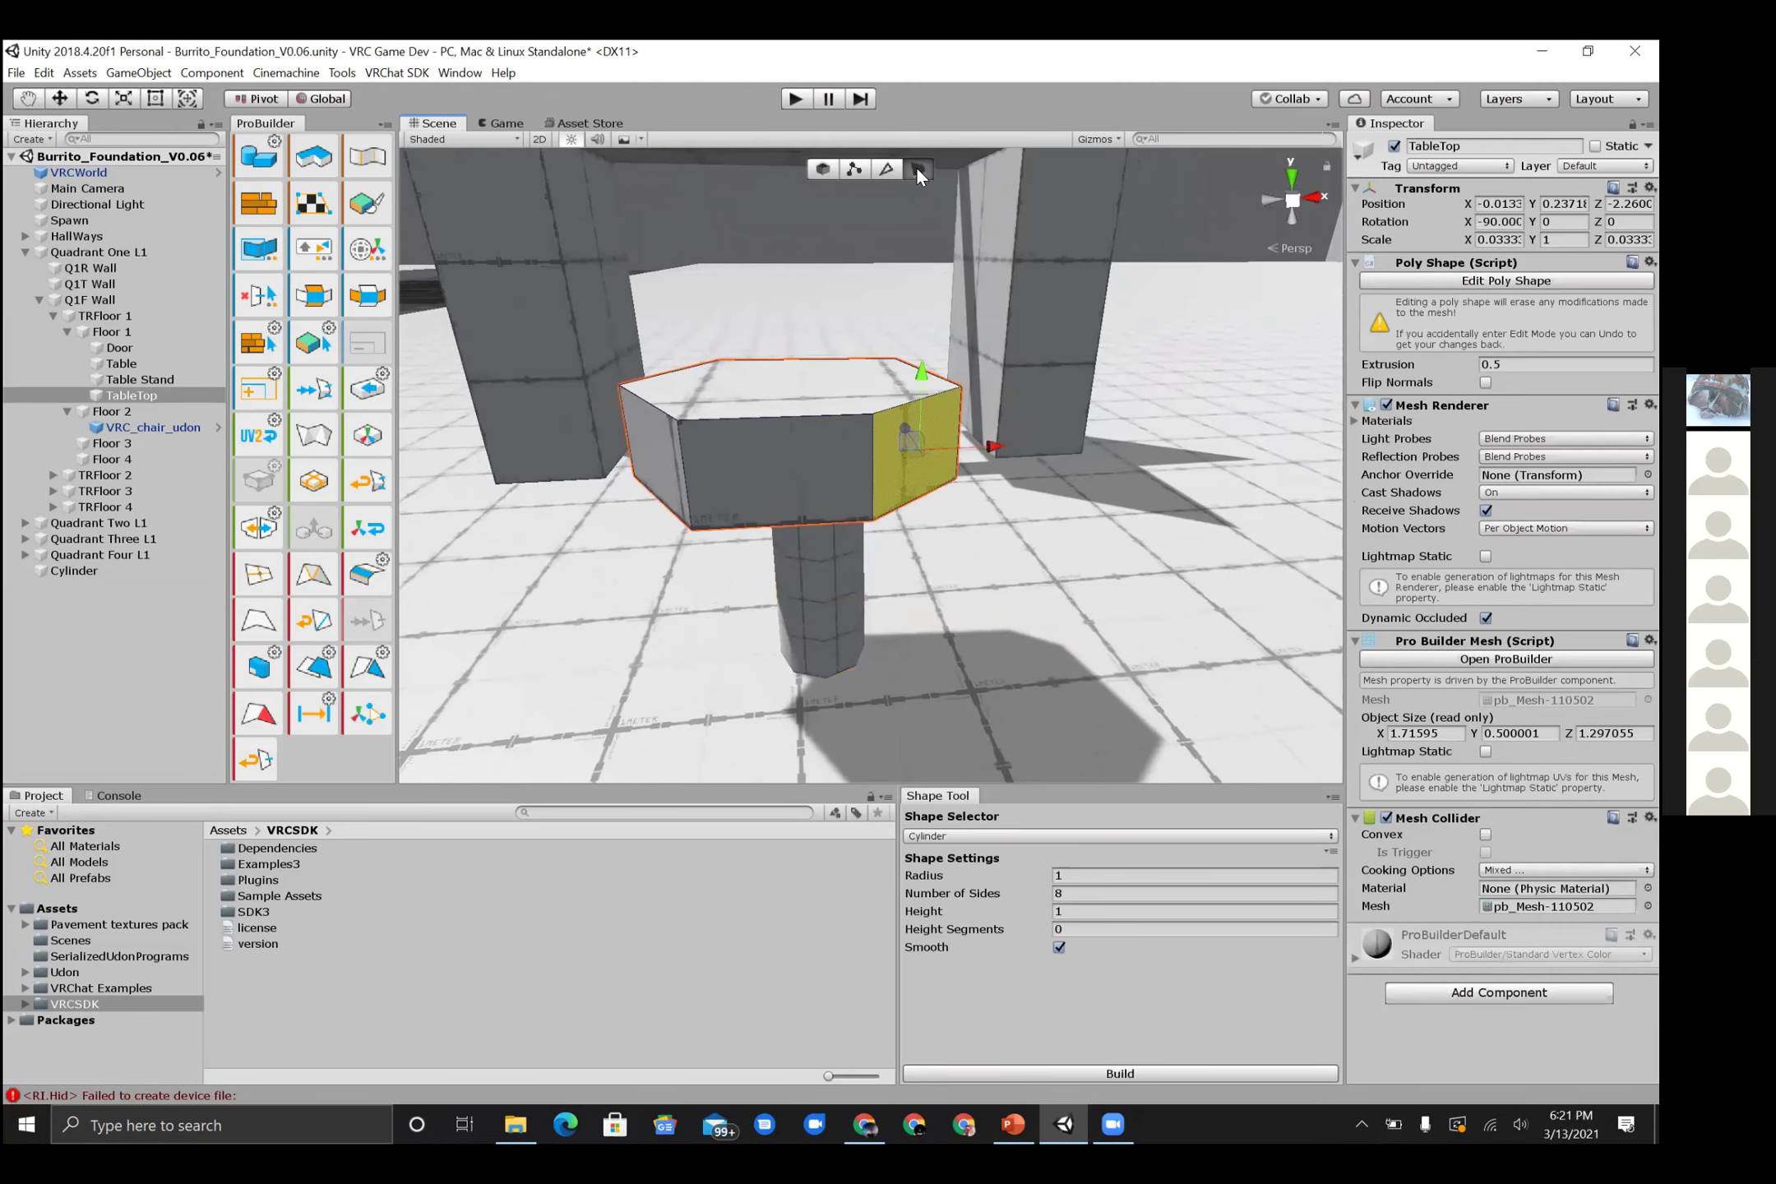
pyautogui.click(822, 168)
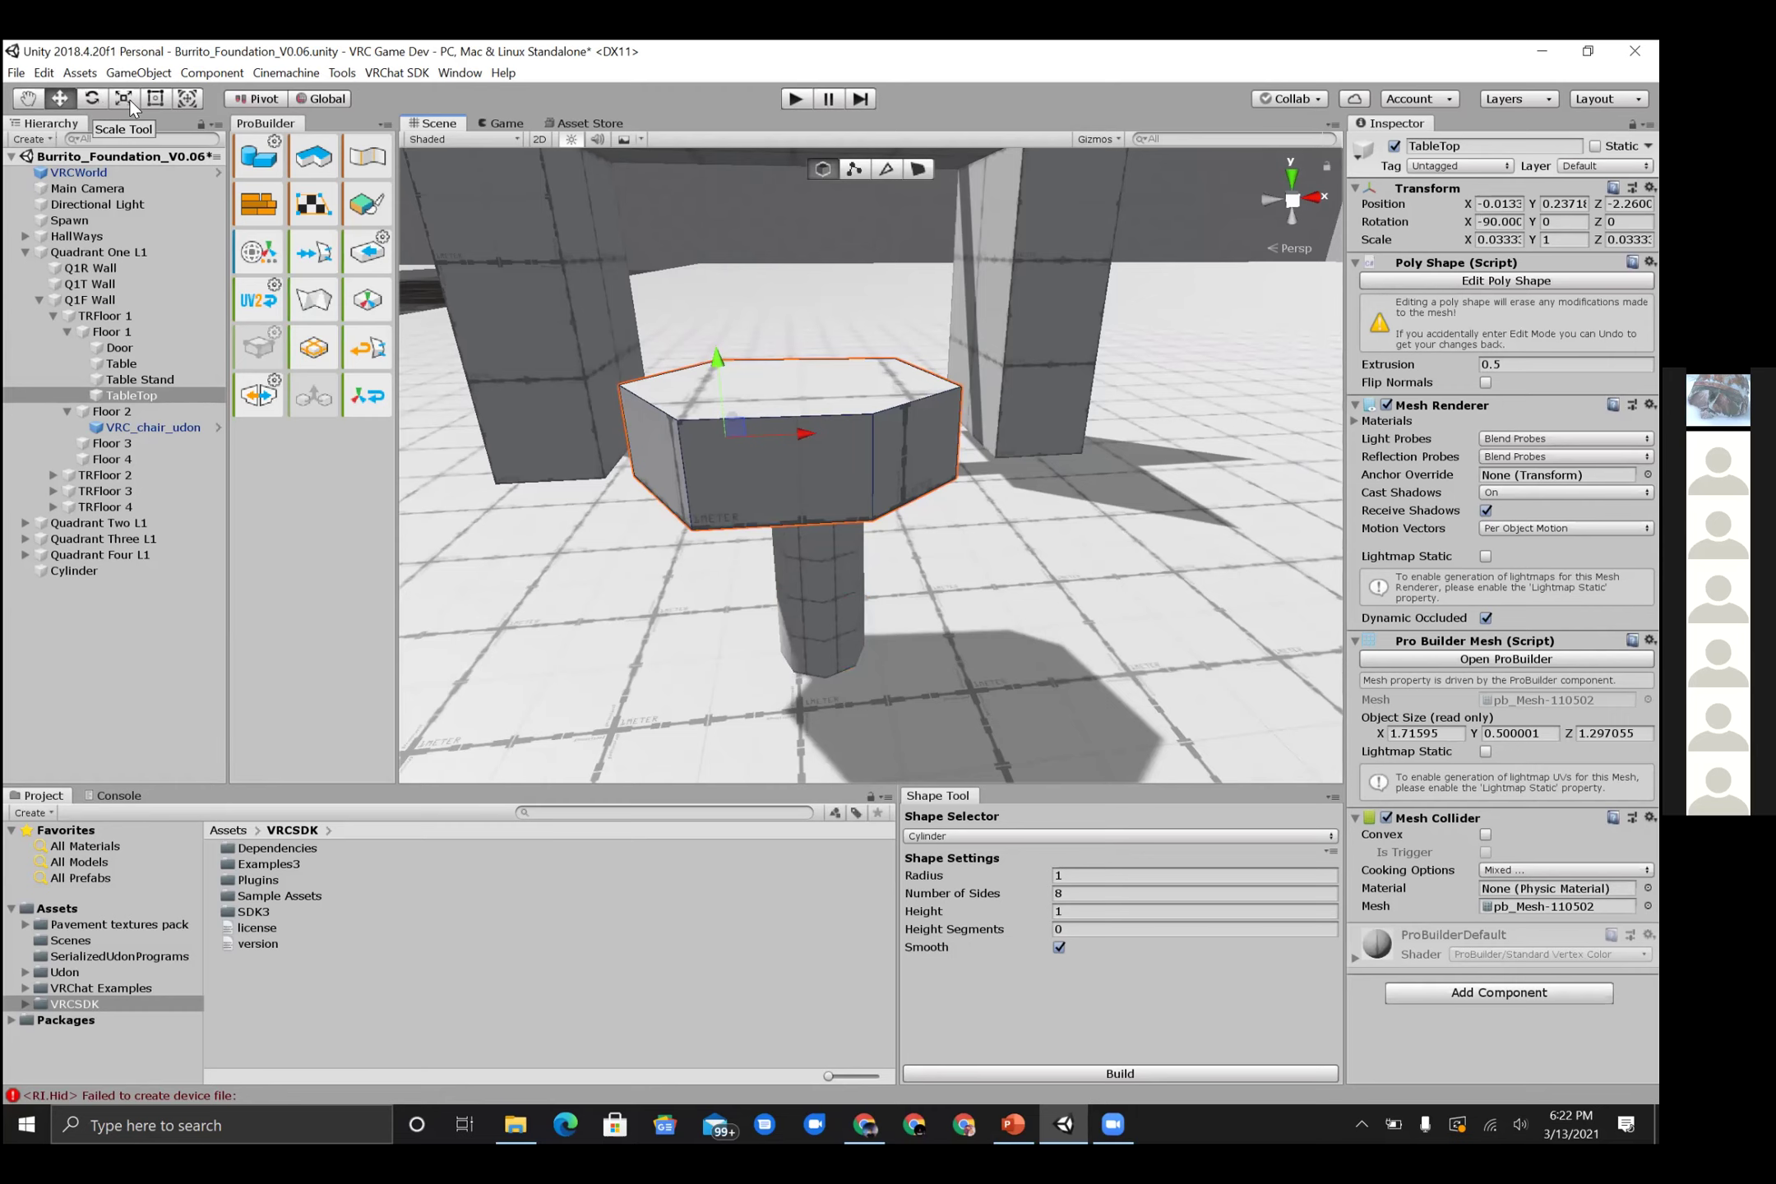
# - Move the TableTop horizontally along X and to about Z -1.962 to centre it over the cylinder stand
pyautogui.keyDown('alt'); pyautogui.moveTo(976, 508); pyautogui.dragTo(757, 424); pyautogui.keyUp('alt')
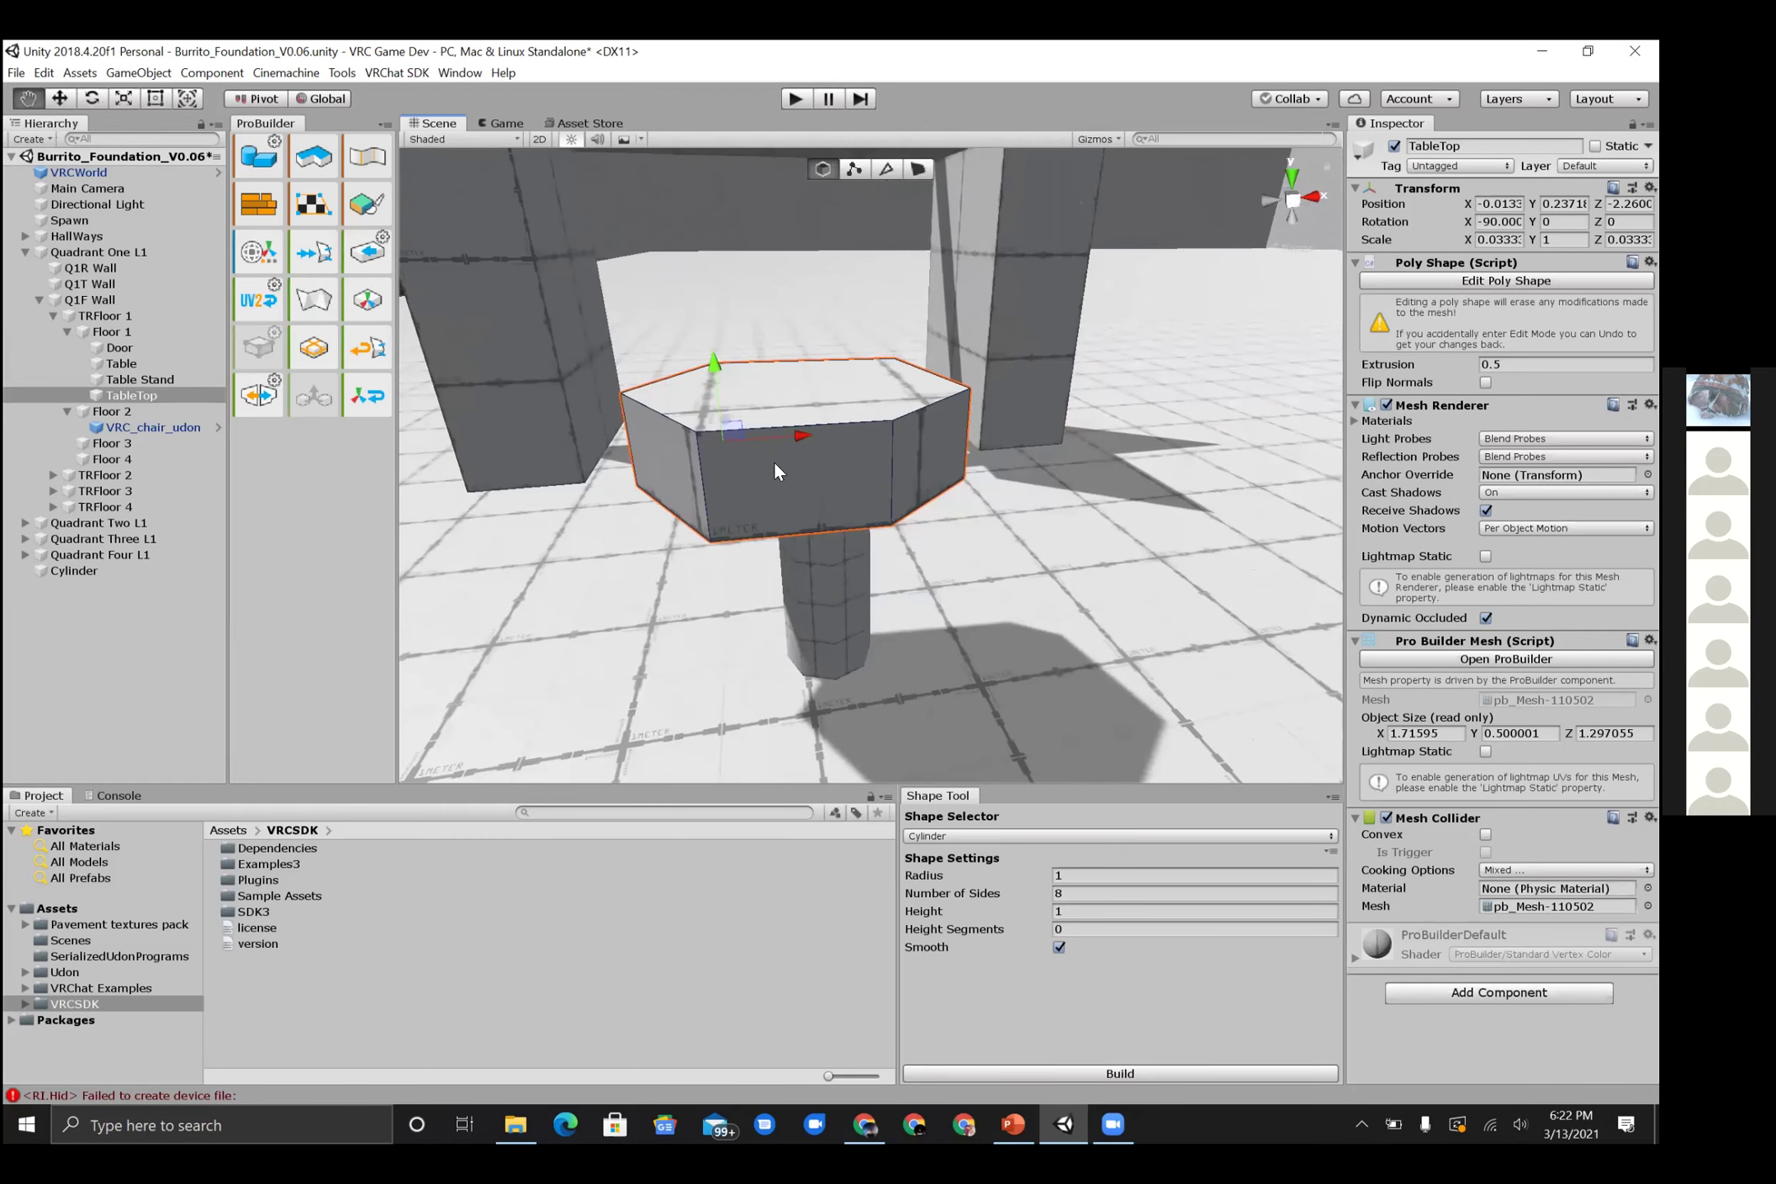
pyautogui.scroll(2, 818, 437)
pyautogui.scroll(2, 804, 444)
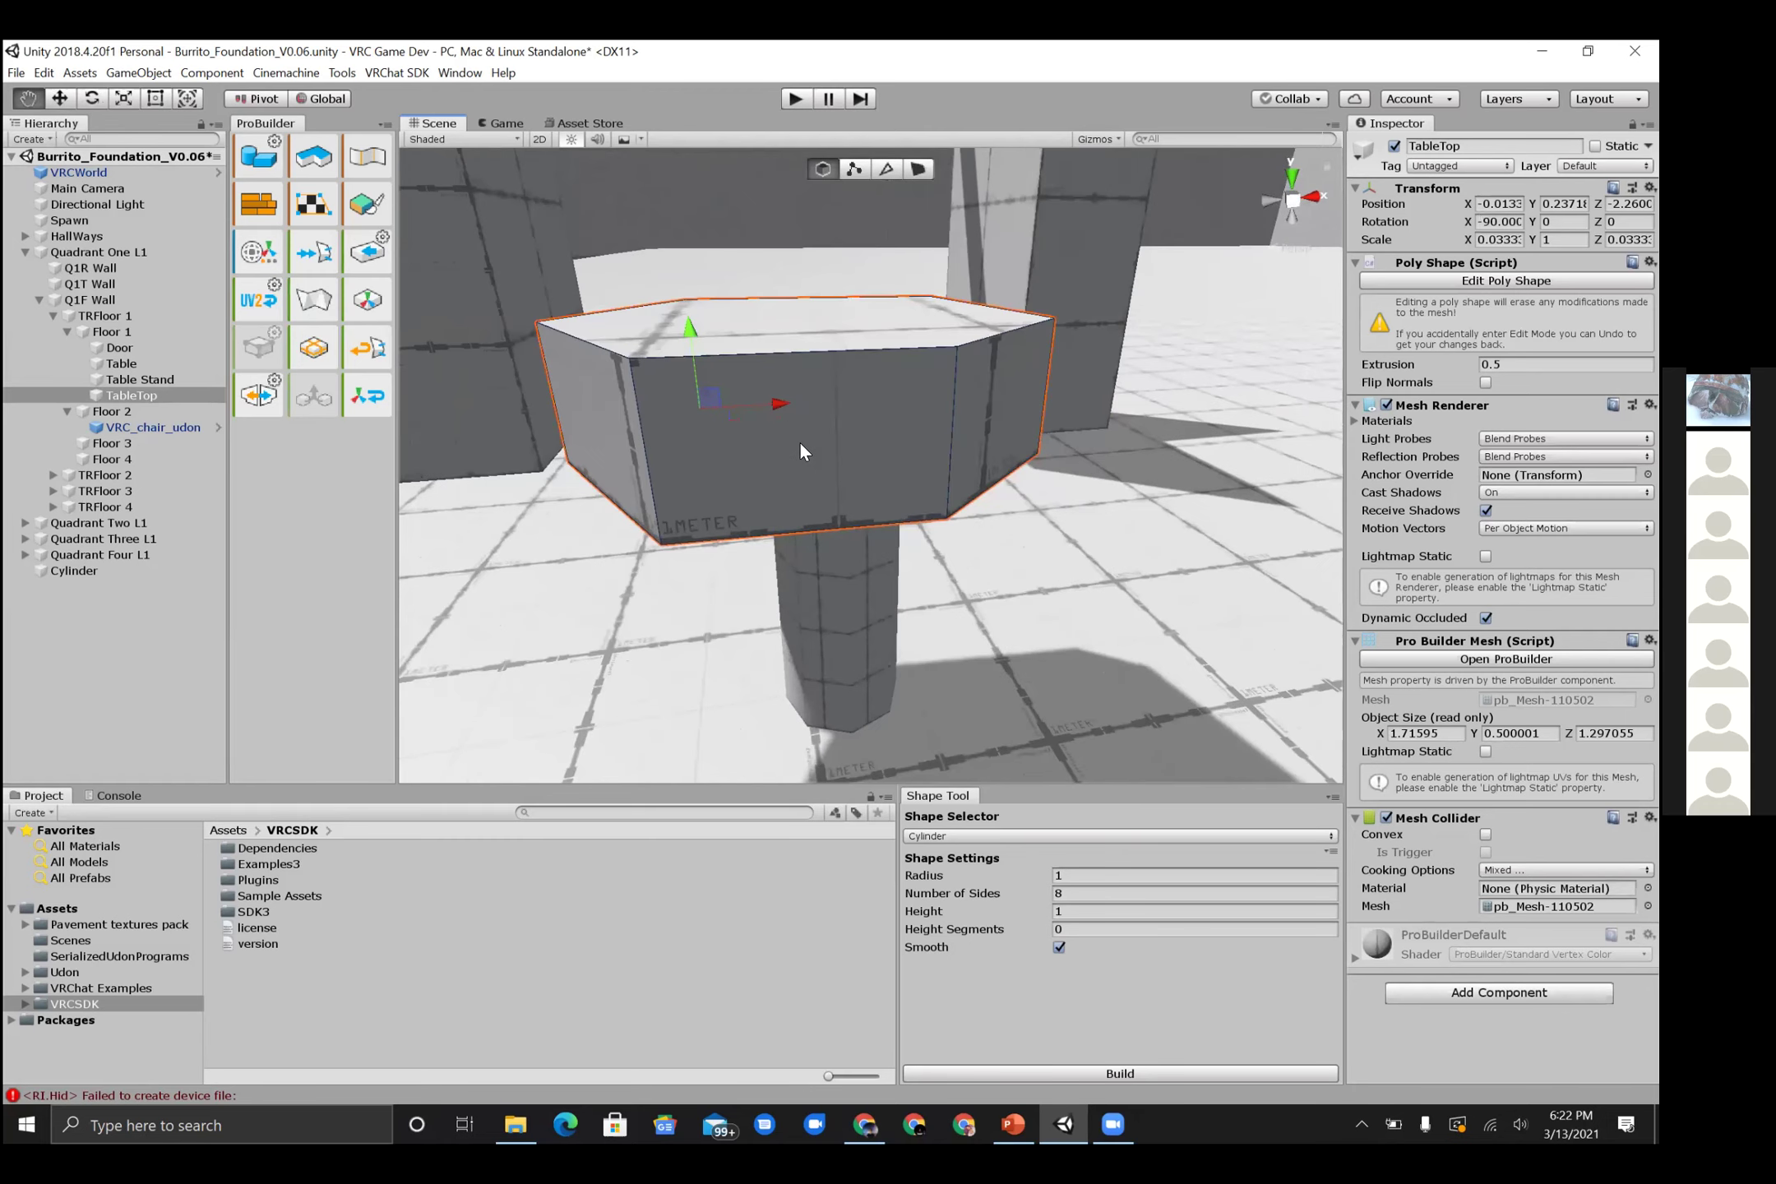
pyautogui.scroll(-2, 800, 444)
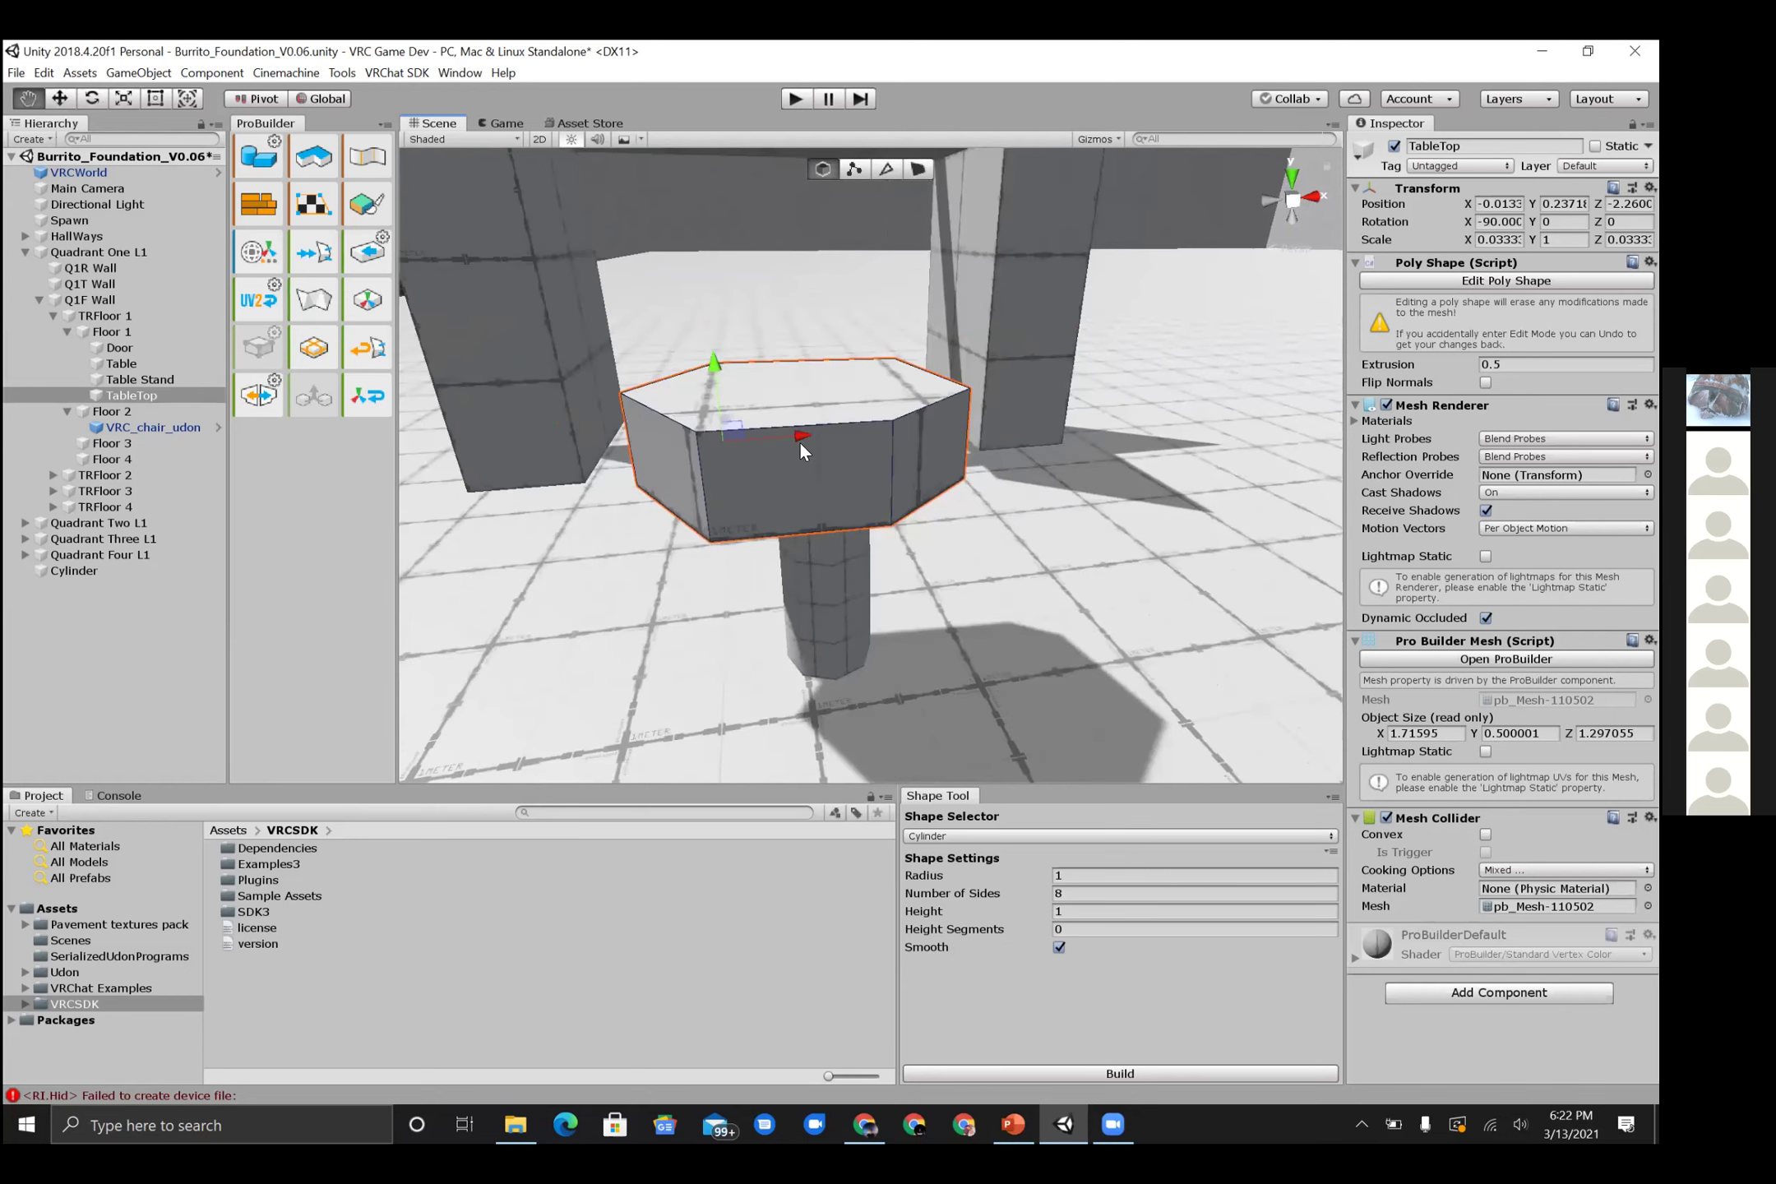
pyautogui.scroll(-1, 799, 441)
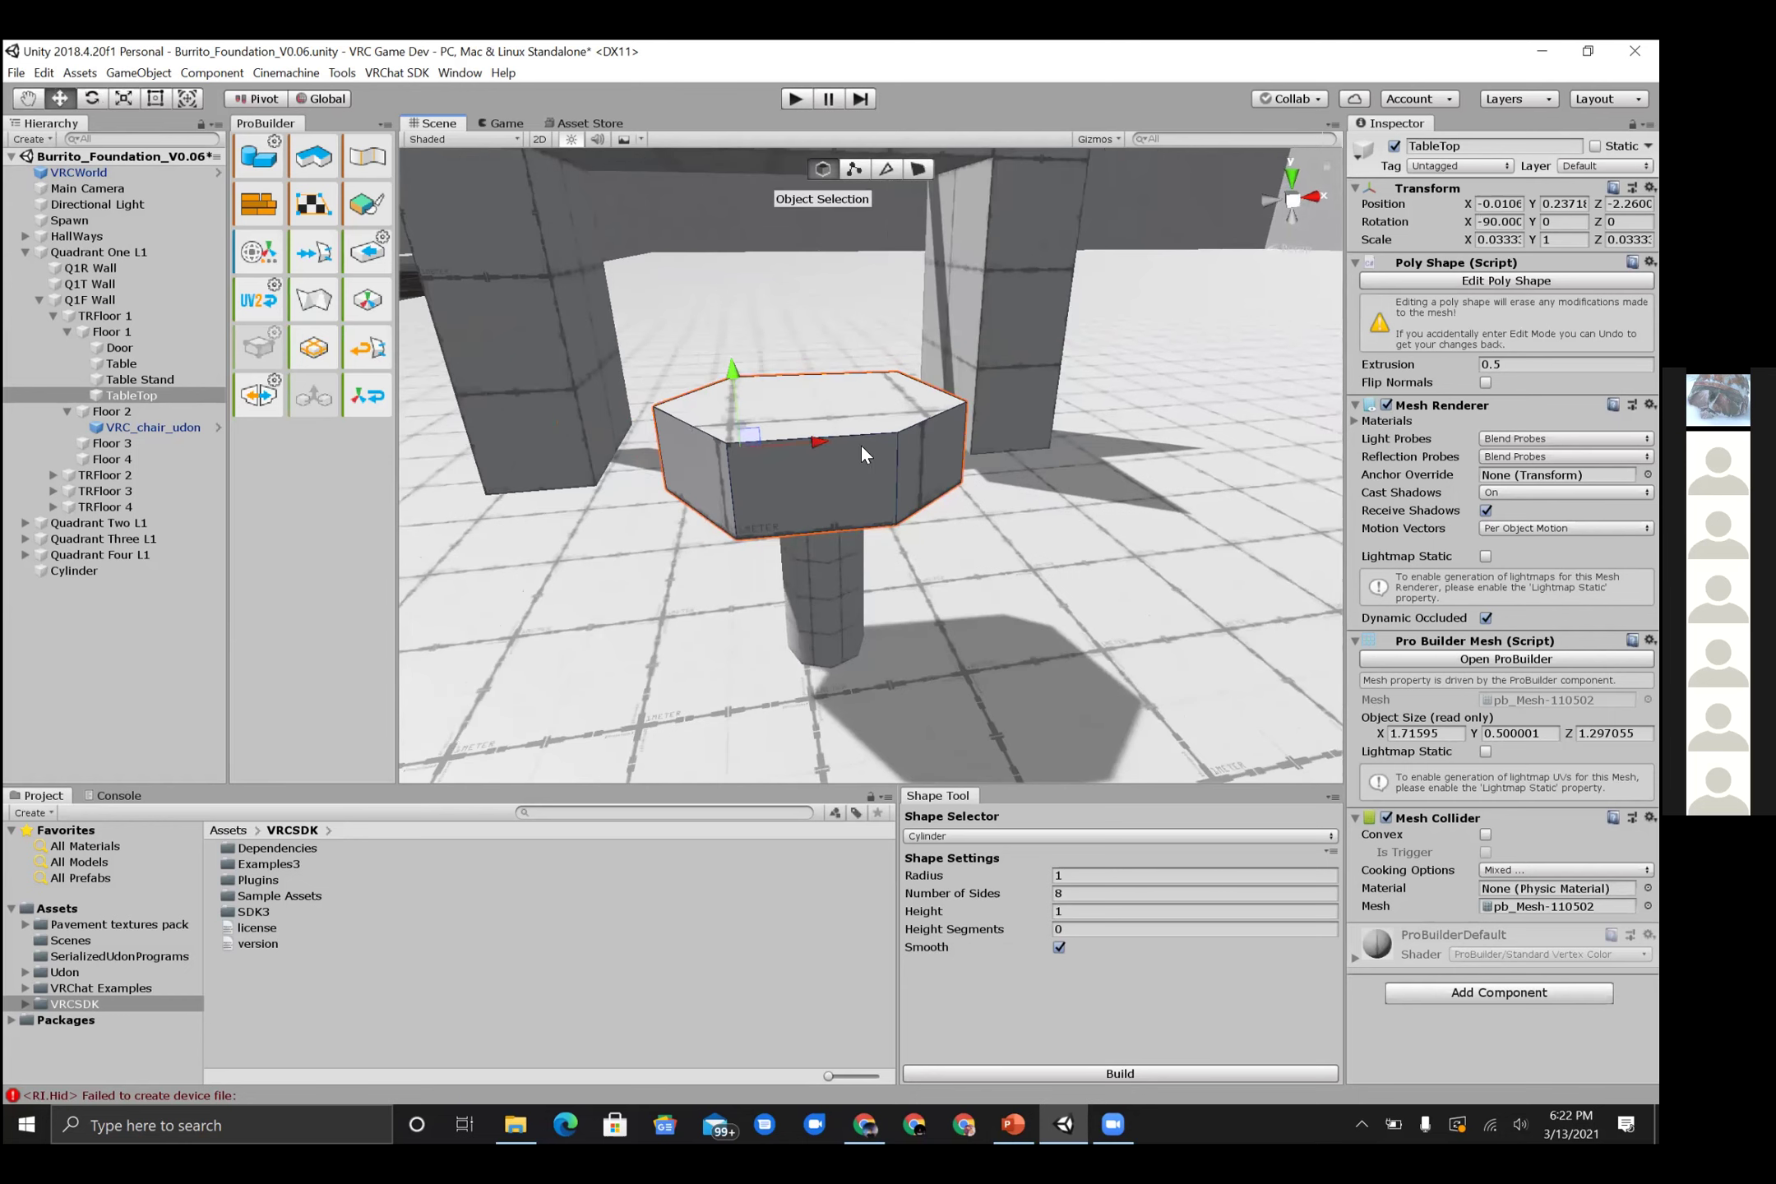
pyautogui.moveTo(727, 409); pyautogui.dragTo(828, 613)
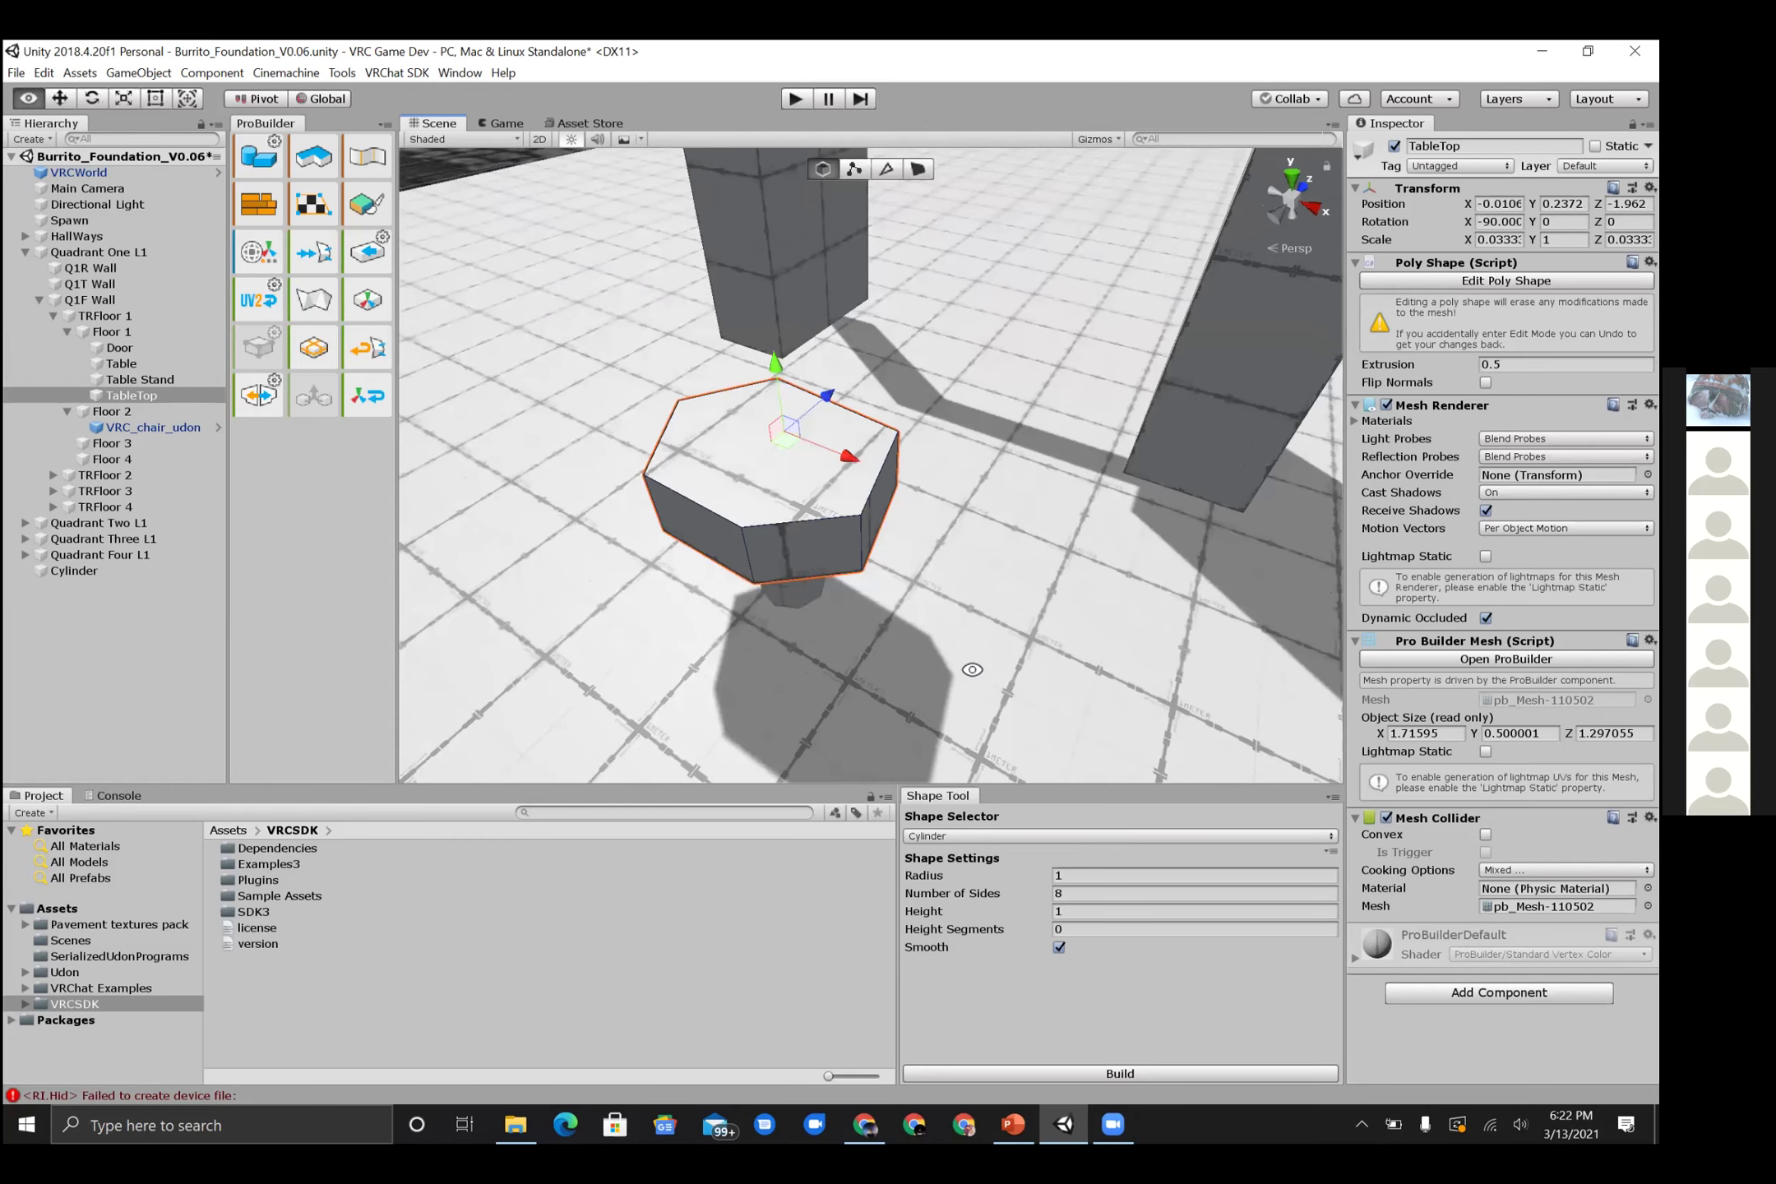
pyautogui.keyDown('alt'); pyautogui.moveTo(972, 669); pyautogui.dragTo(1003, 551); pyautogui.keyUp('alt')
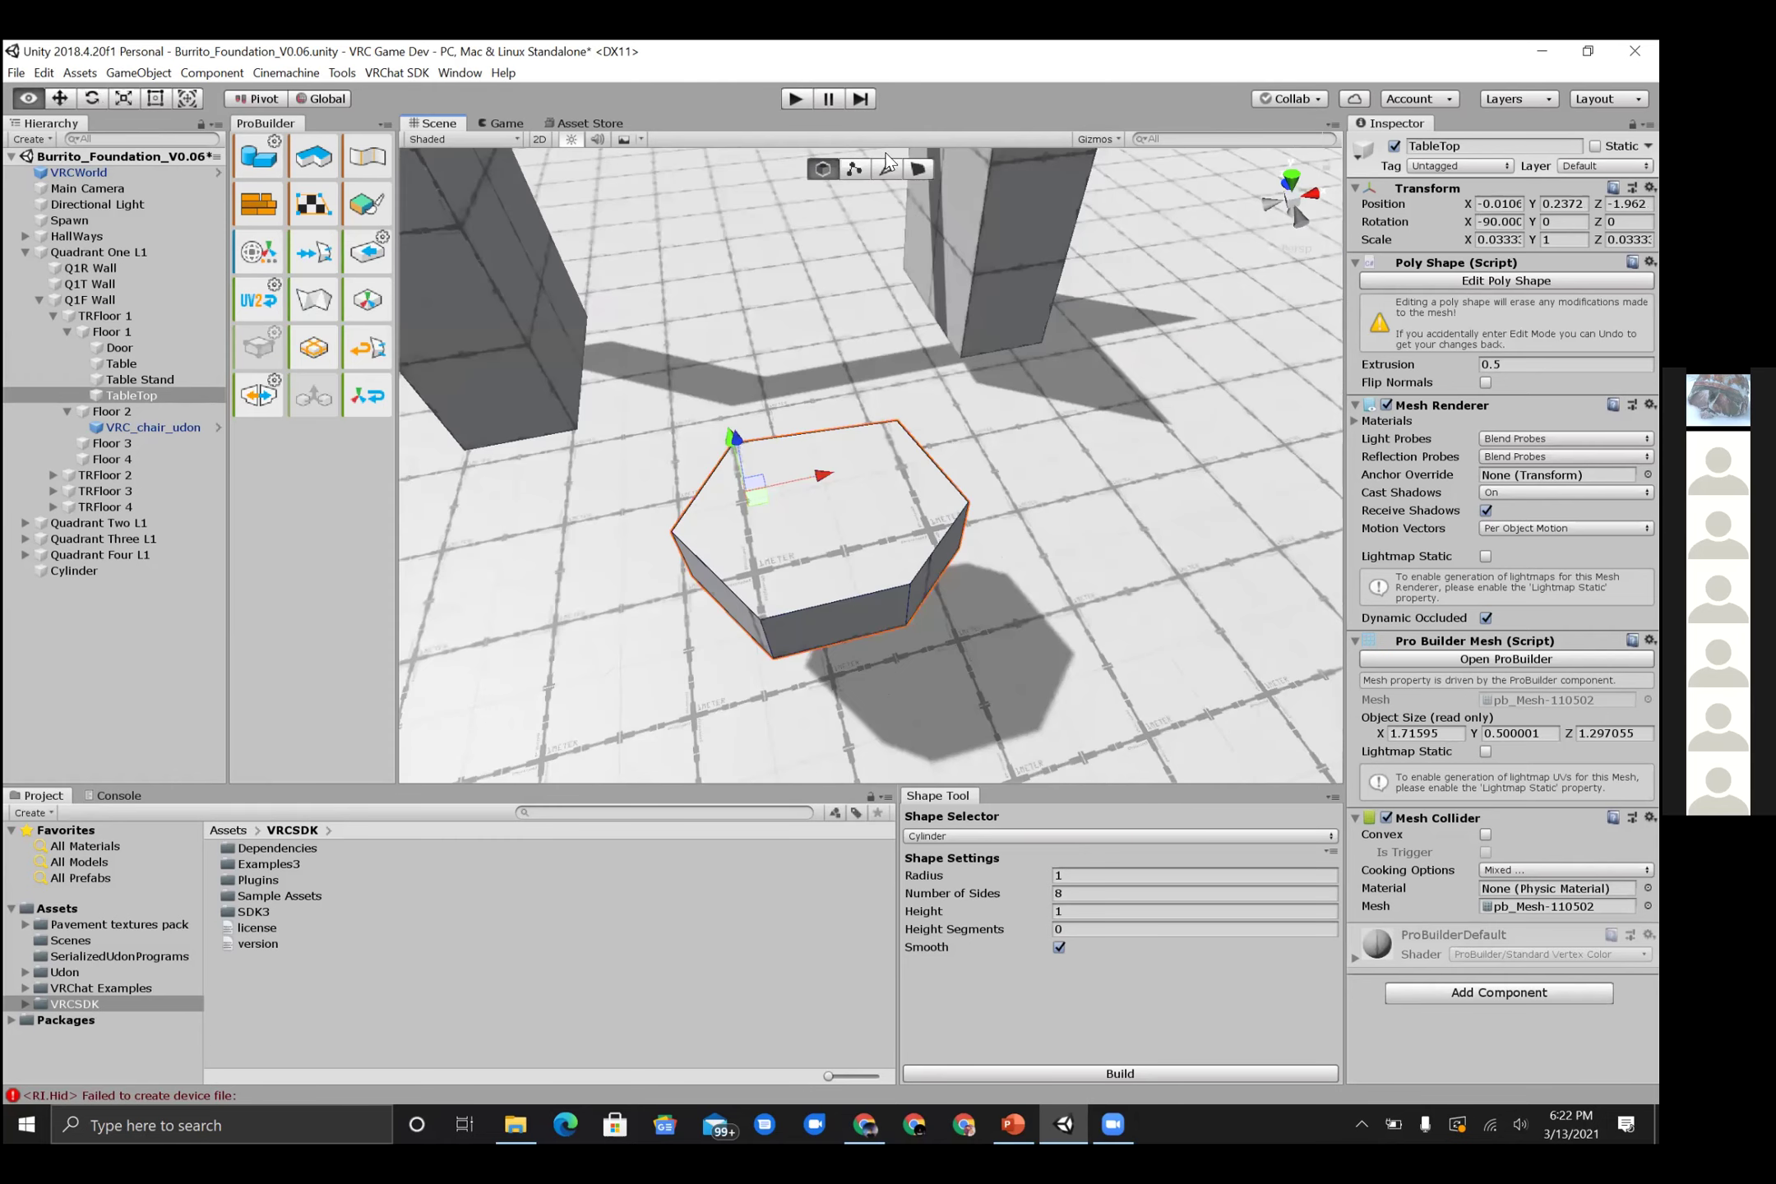
pyautogui.keyDown('alt'); pyautogui.moveTo(886, 161); pyautogui.dragTo(859, 175); pyautogui.keyUp('alt')
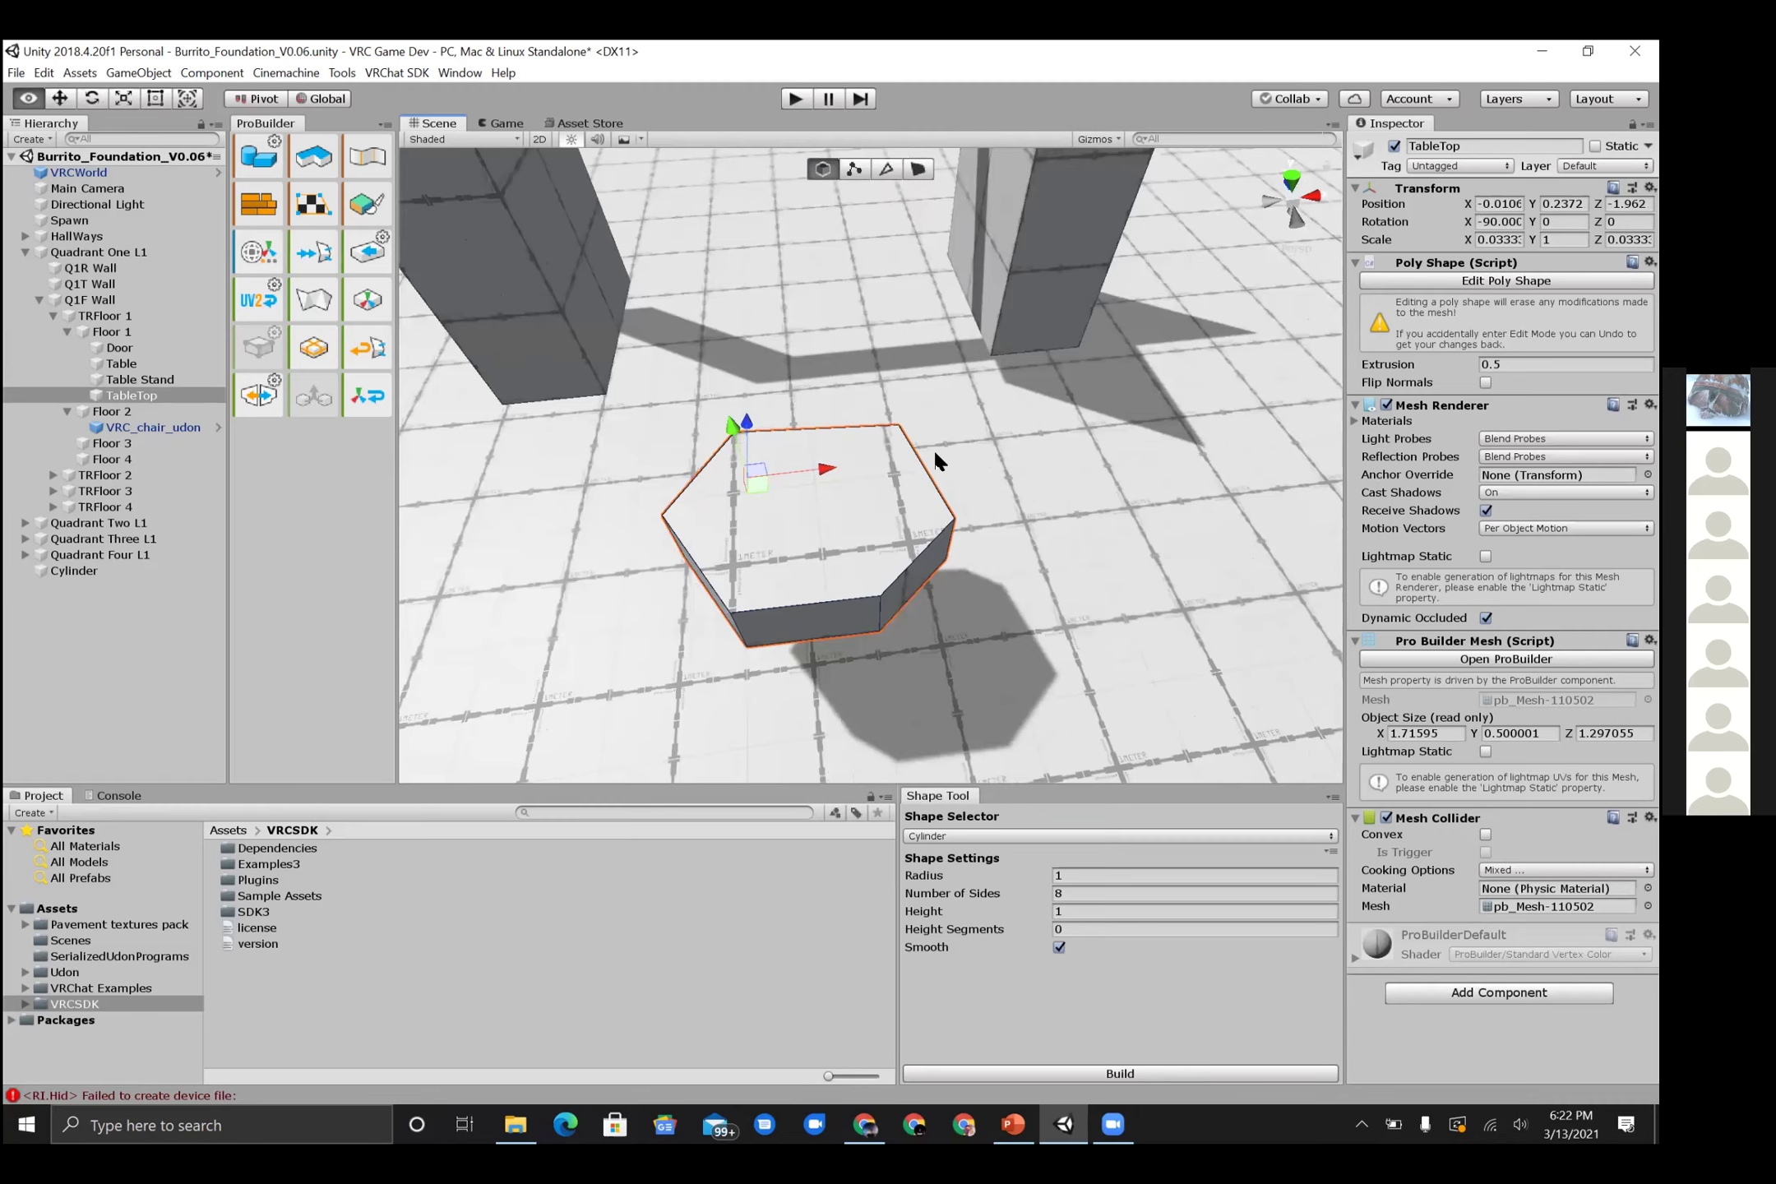
pyautogui.keyDown('alt'); pyautogui.moveTo(940, 493); pyautogui.dragTo(897, 544); pyautogui.keyUp('alt')
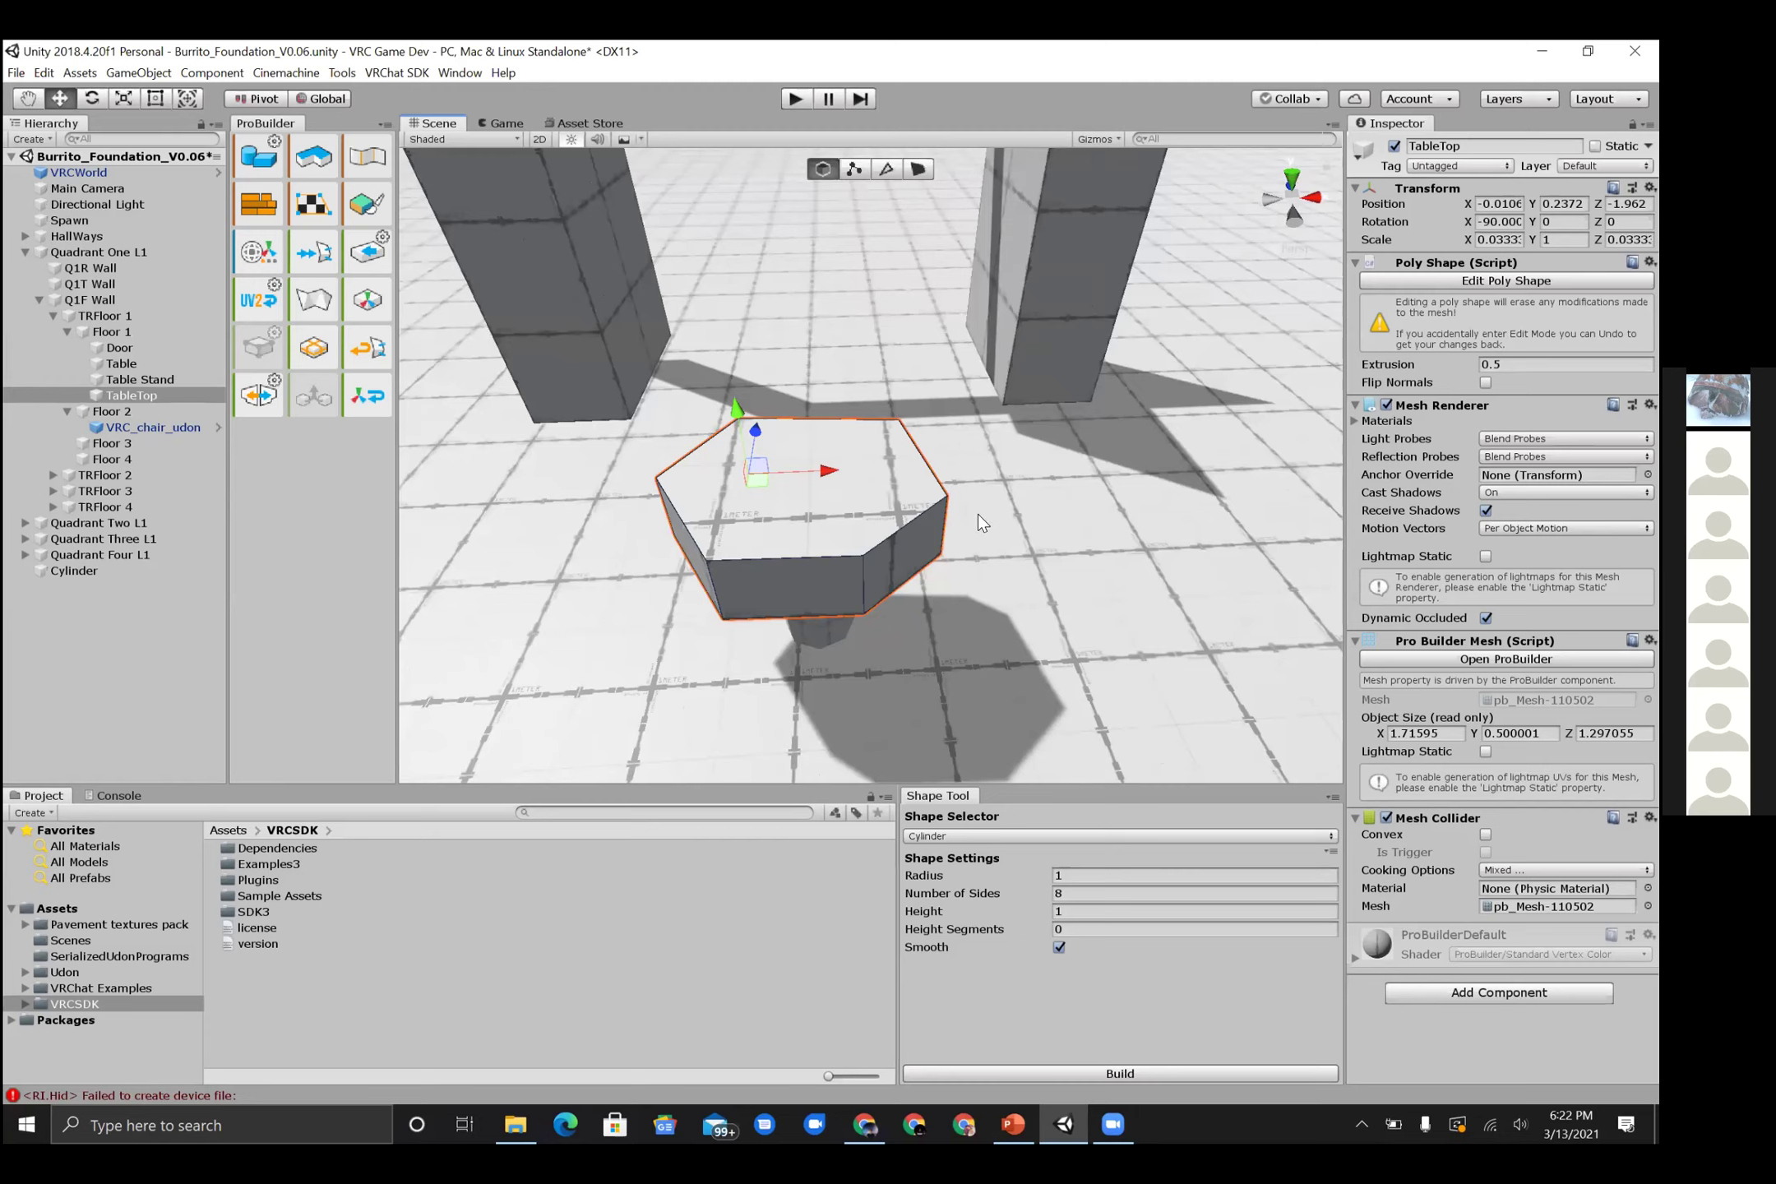
# - Edit the TableTop's vertices, pulling its two outer side corners inward along X to make it about 1.545 wide
pyautogui.press('g')
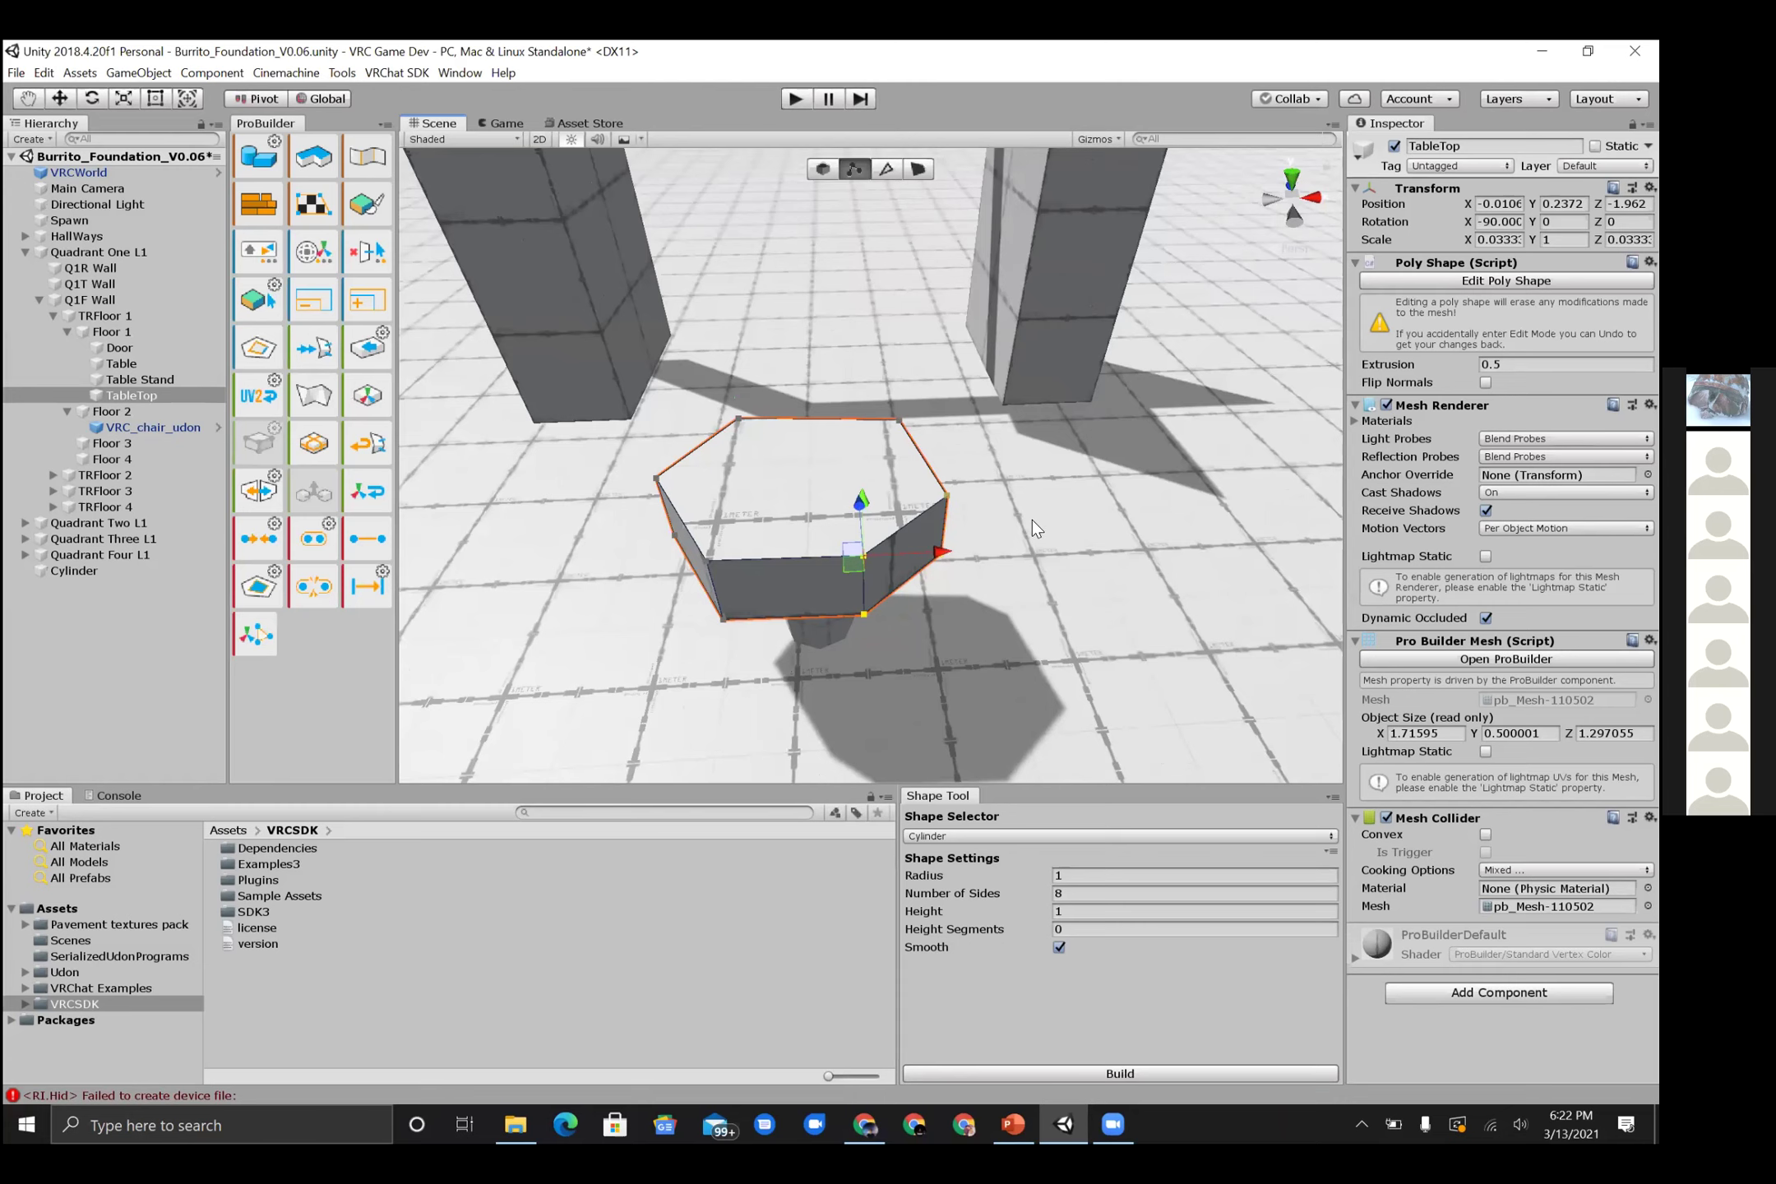
pyautogui.click(947, 495)
pyautogui.scroll(3, 1062, 602)
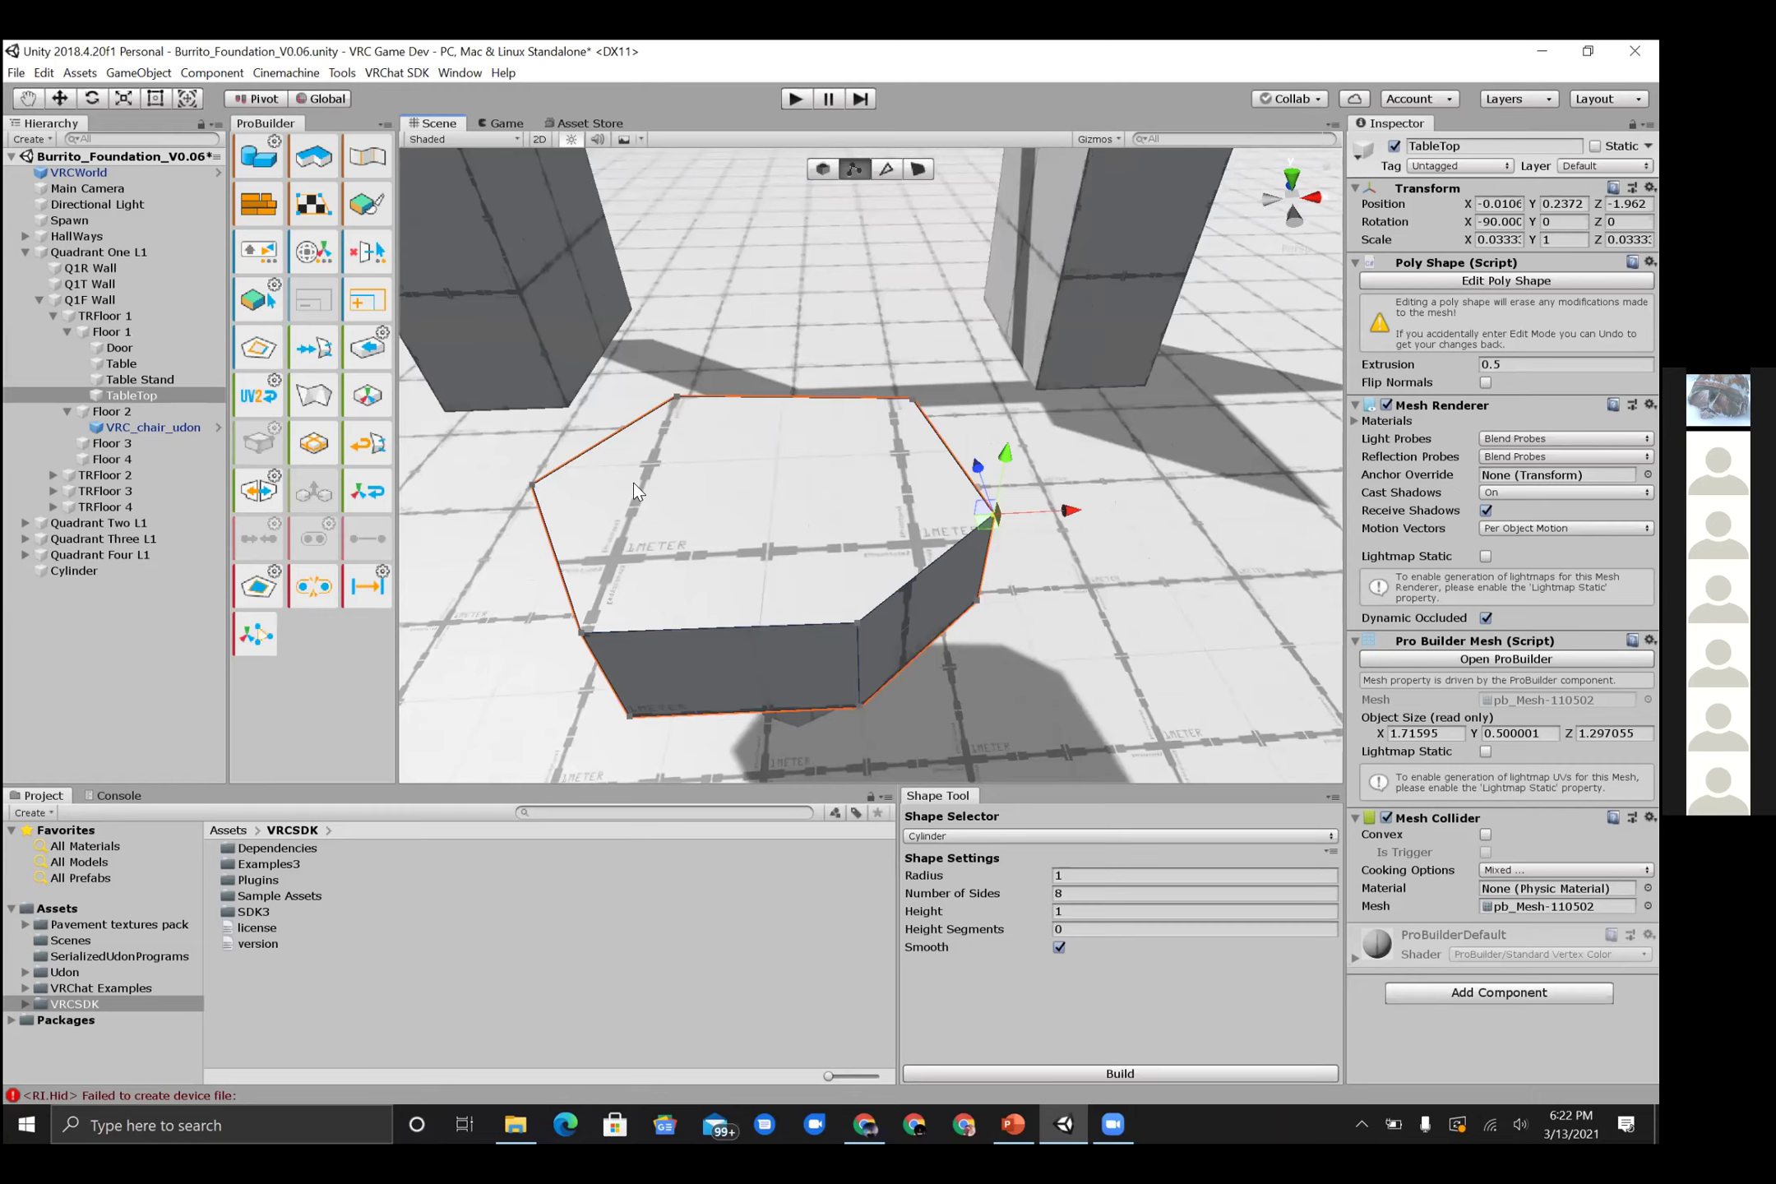
pyautogui.hotkey('ctrl', 'z')
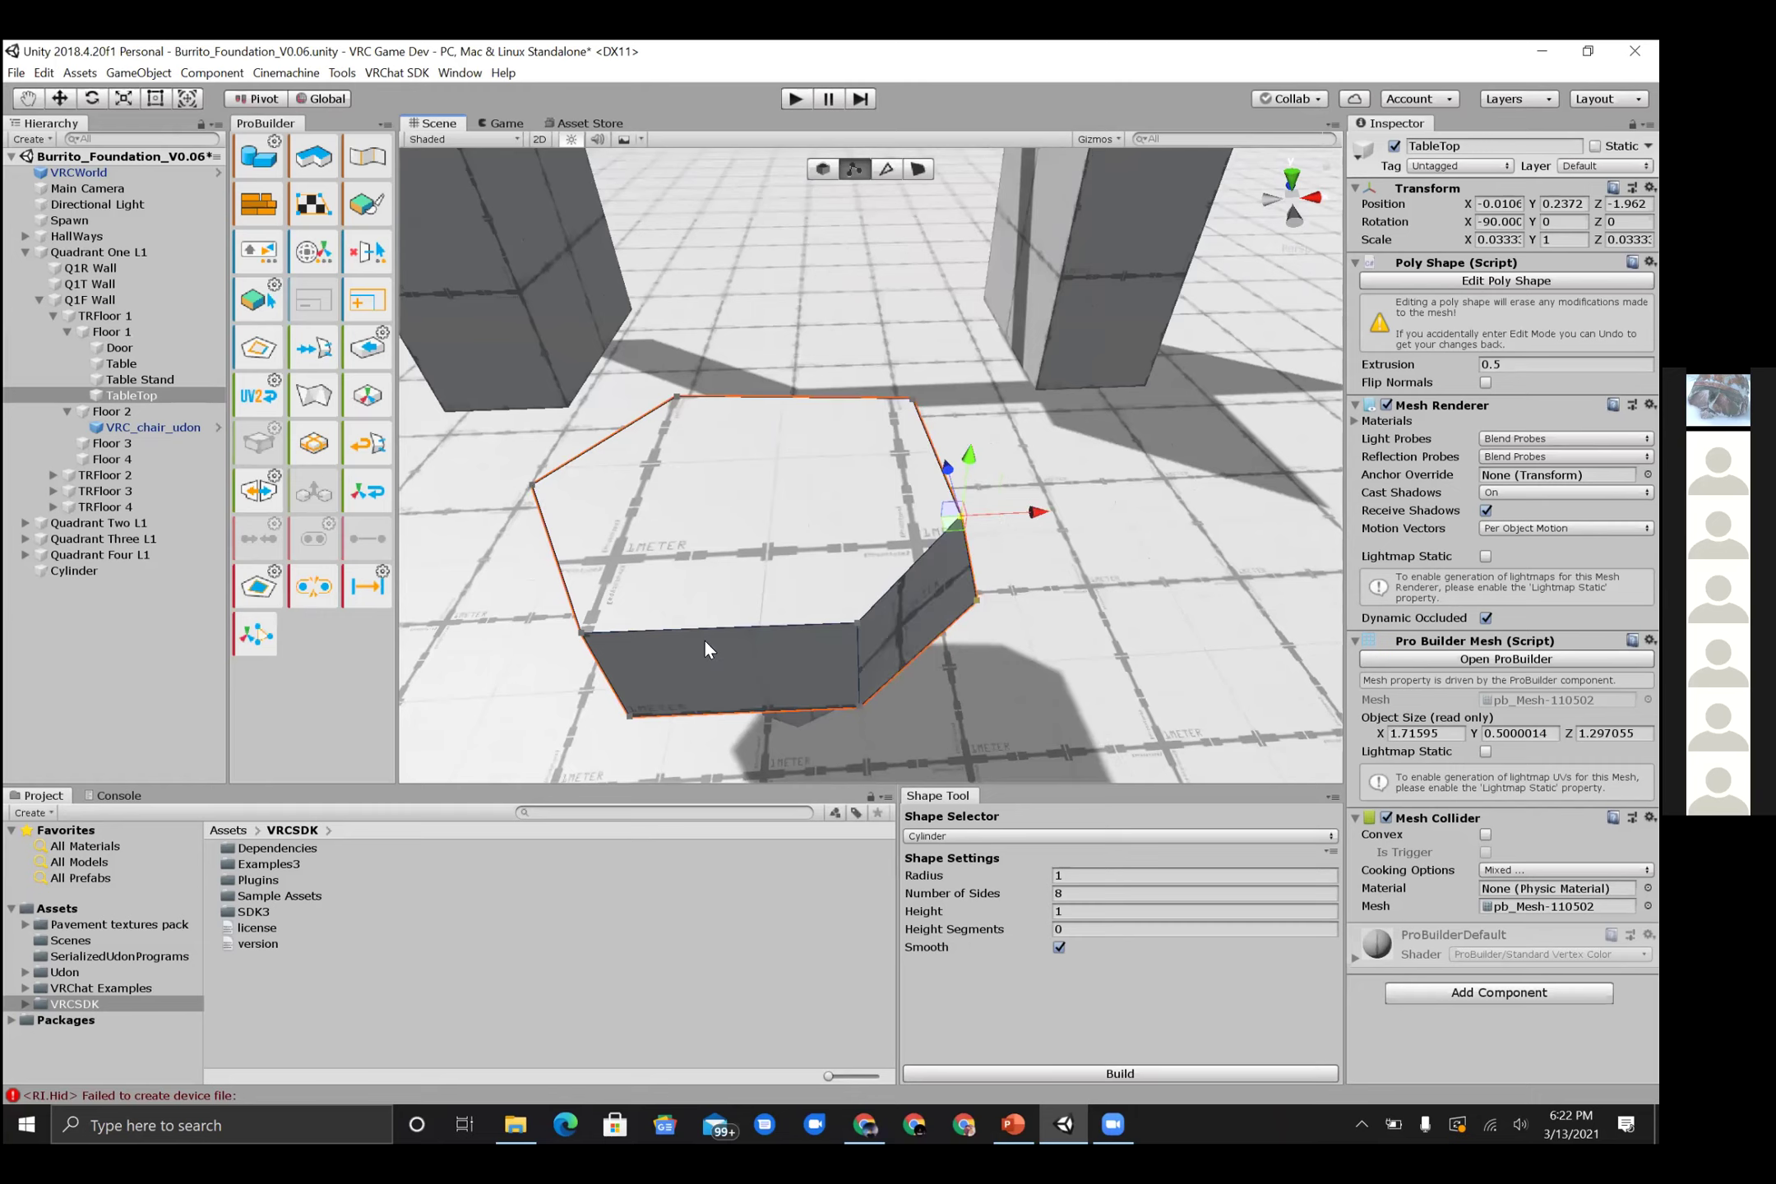
pyautogui.hotkey('ctrl', 'z')
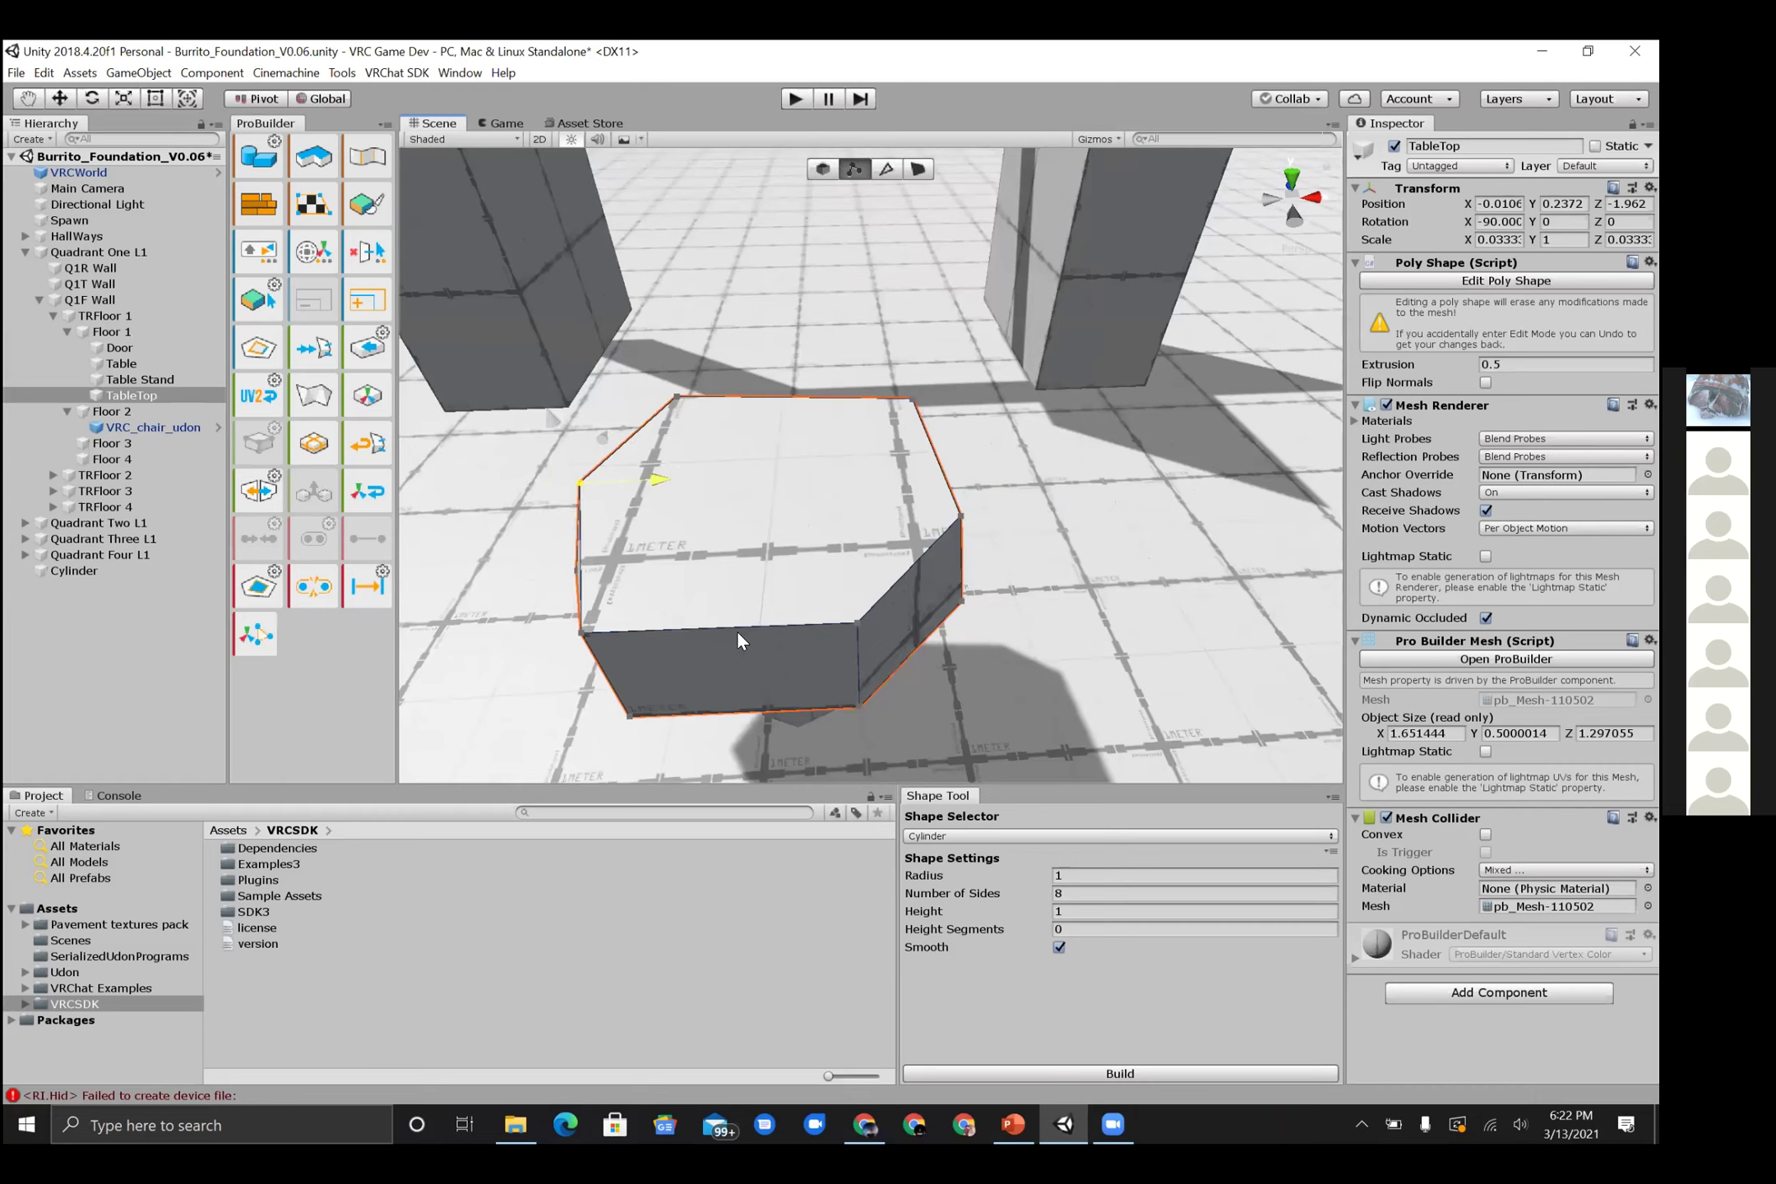
pyautogui.hotkey('ctrl', 'z')
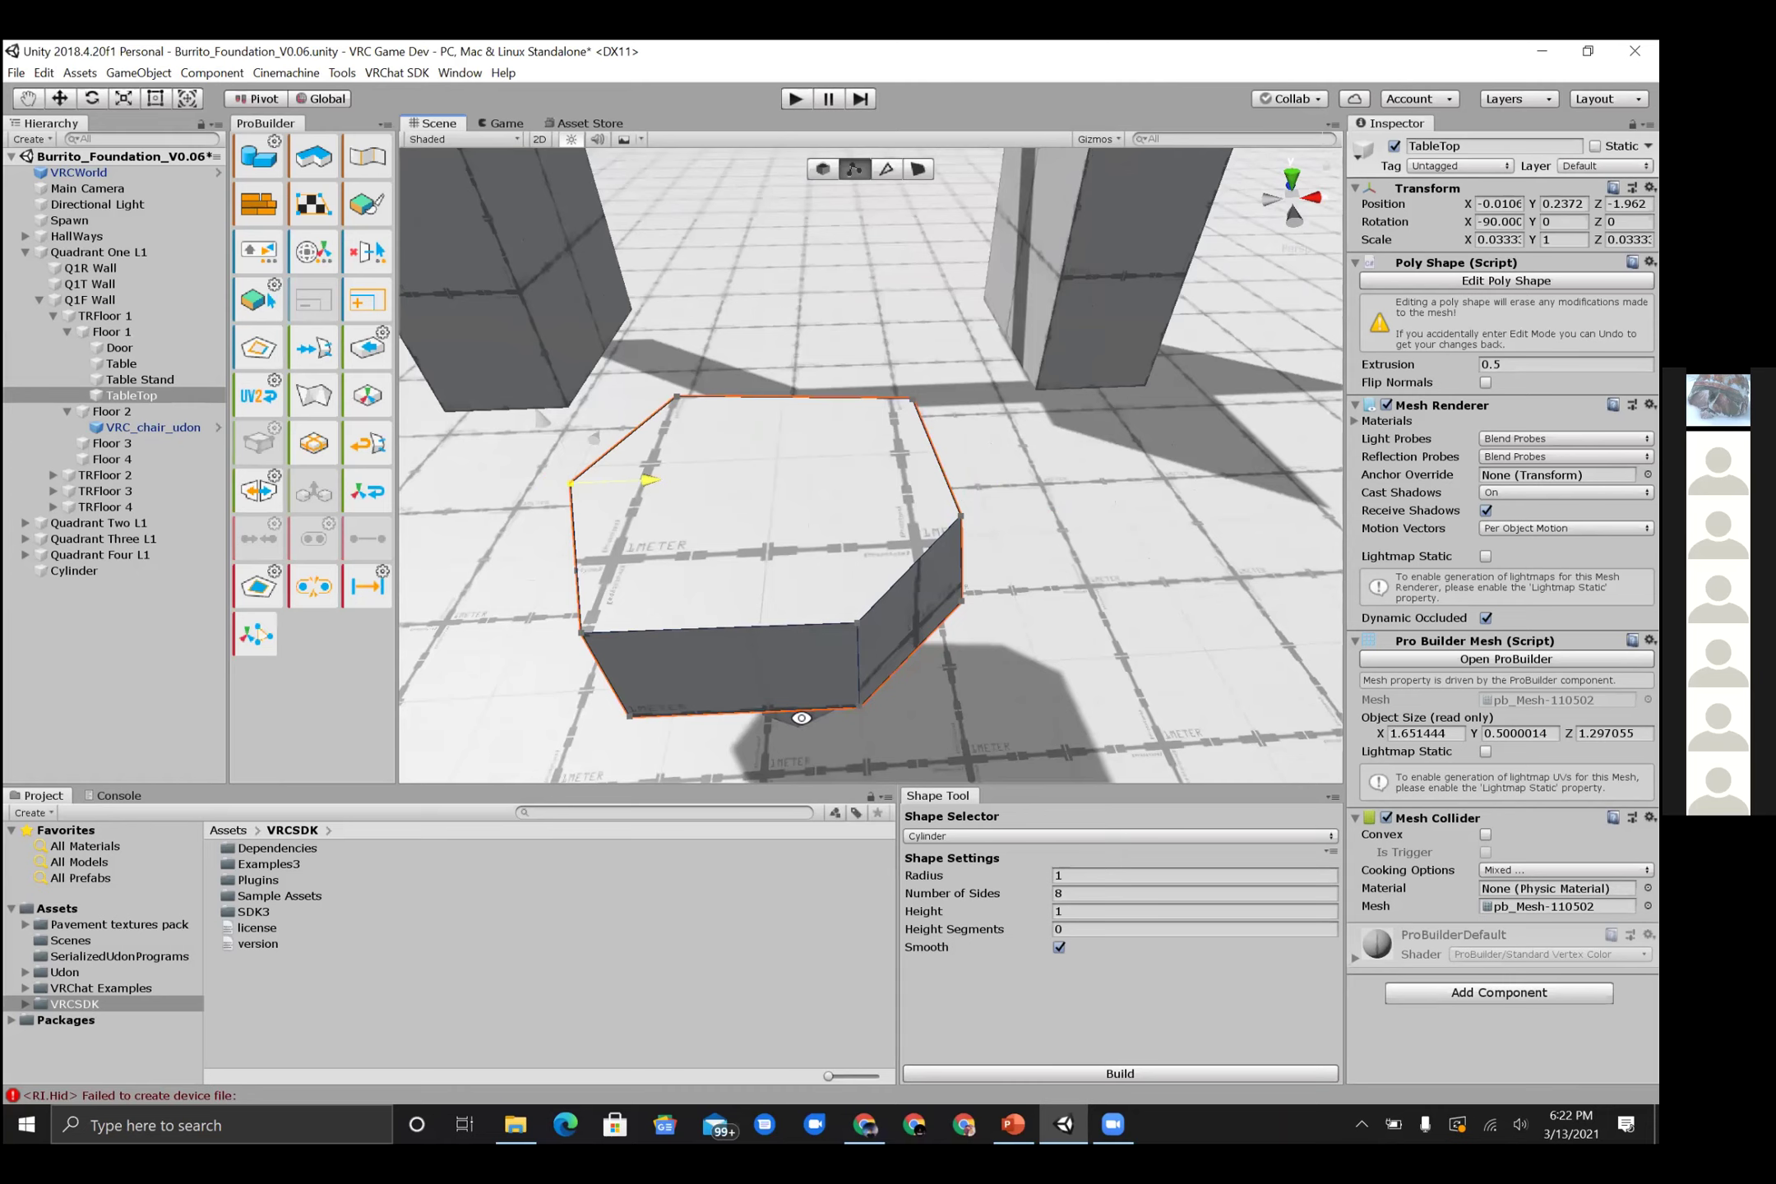
pyautogui.keyDown('alt'); pyautogui.moveTo(943, 633); pyautogui.dragTo(842, 651); pyautogui.keyUp('alt')
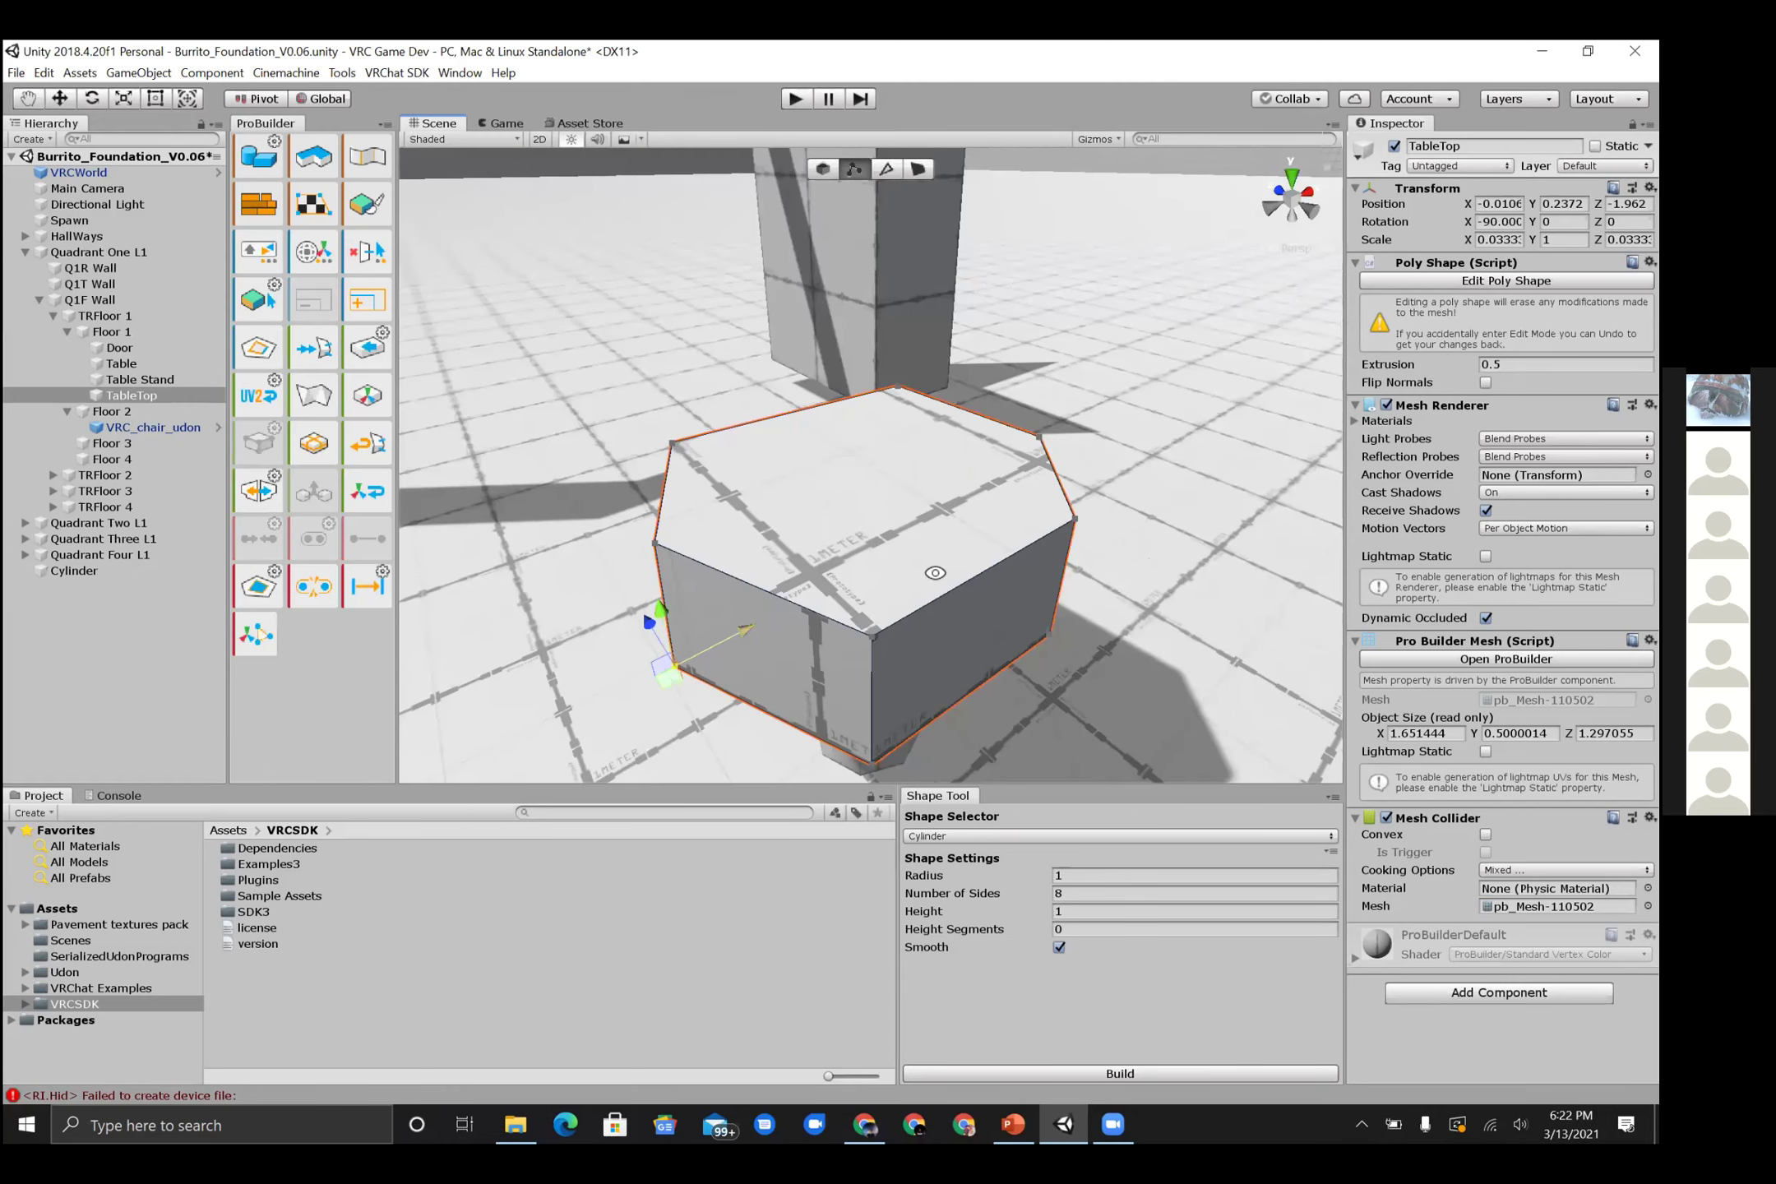
pyautogui.keyDown('alt'); pyautogui.moveTo(745, 463); pyautogui.dragTo(671, 443); pyautogui.keyUp('alt')
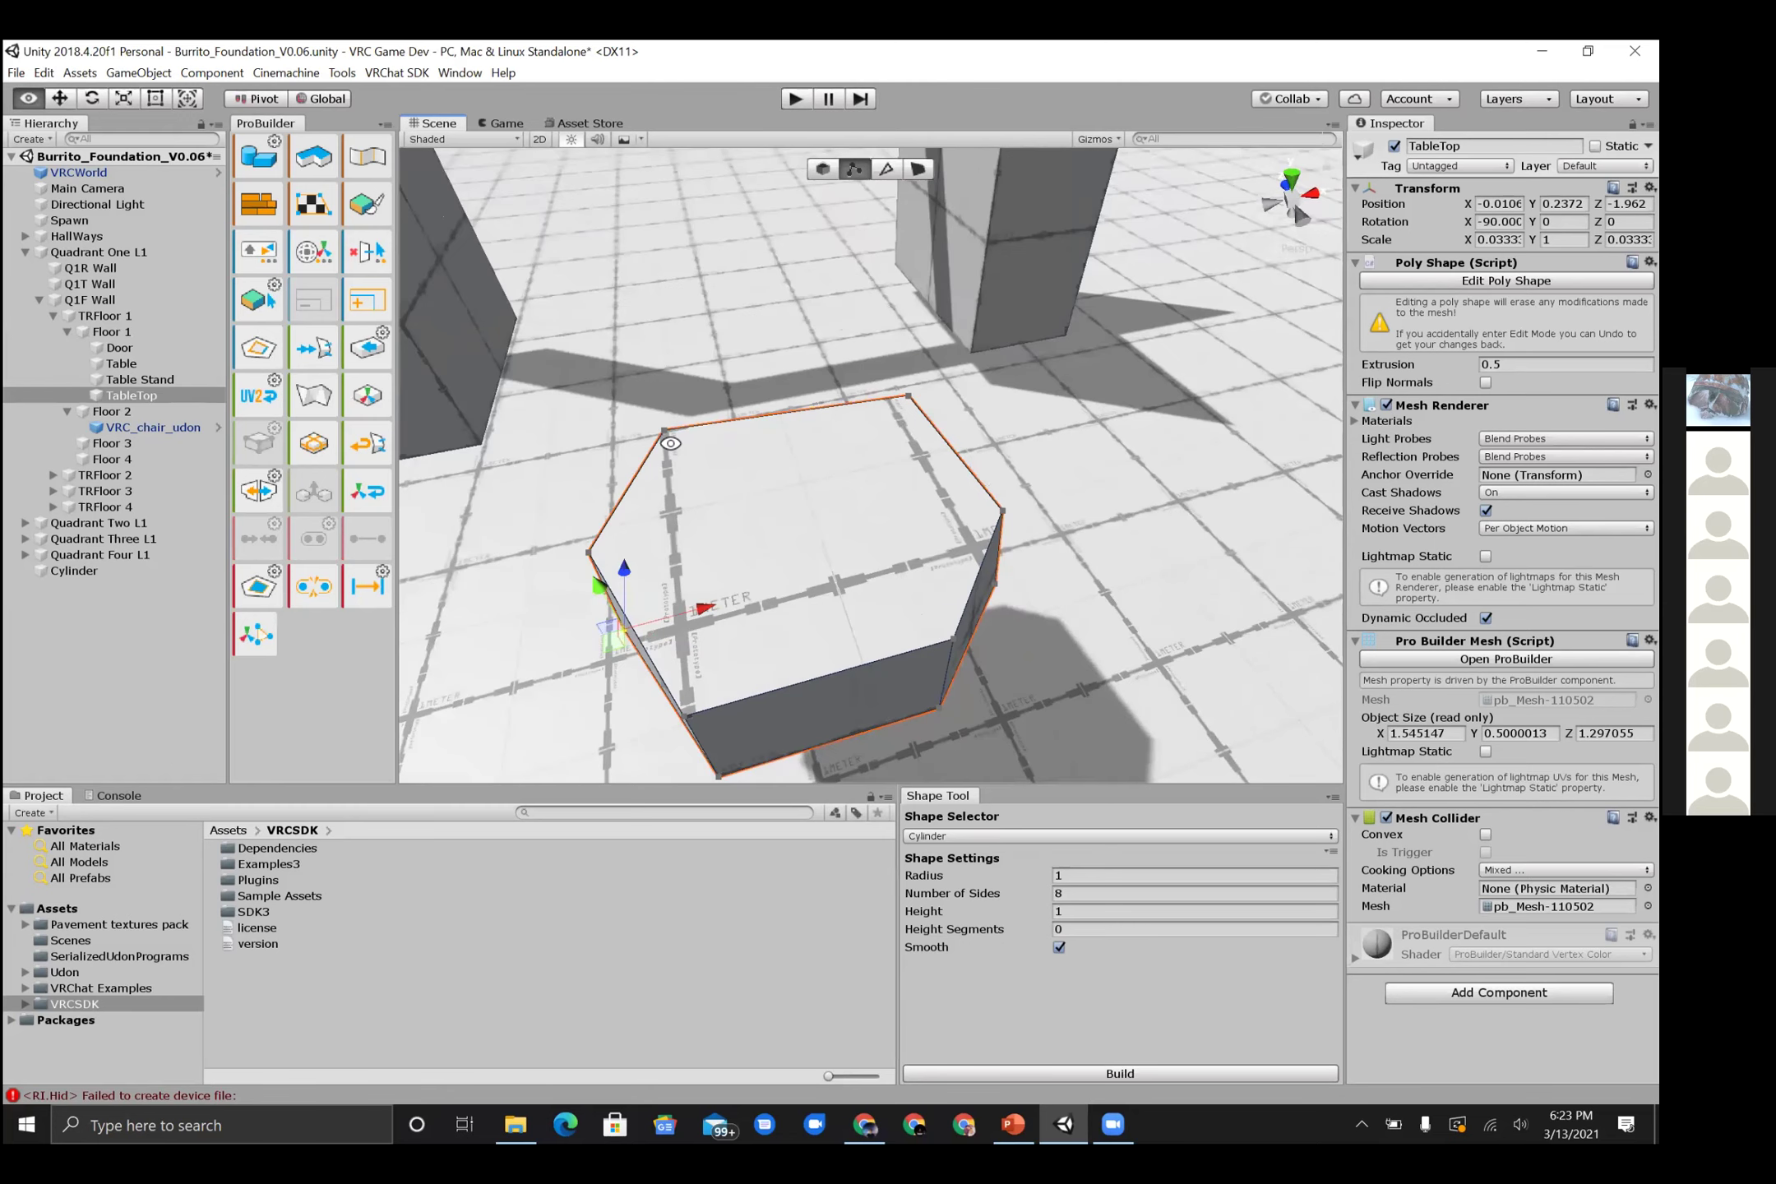
# - Try moving several TableTop vertices together, including the two back corners, and undo the move
pyautogui.keyDown('alt'); pyautogui.moveTo(822, 432); pyautogui.dragTo(882, 403); pyautogui.keyUp('alt')
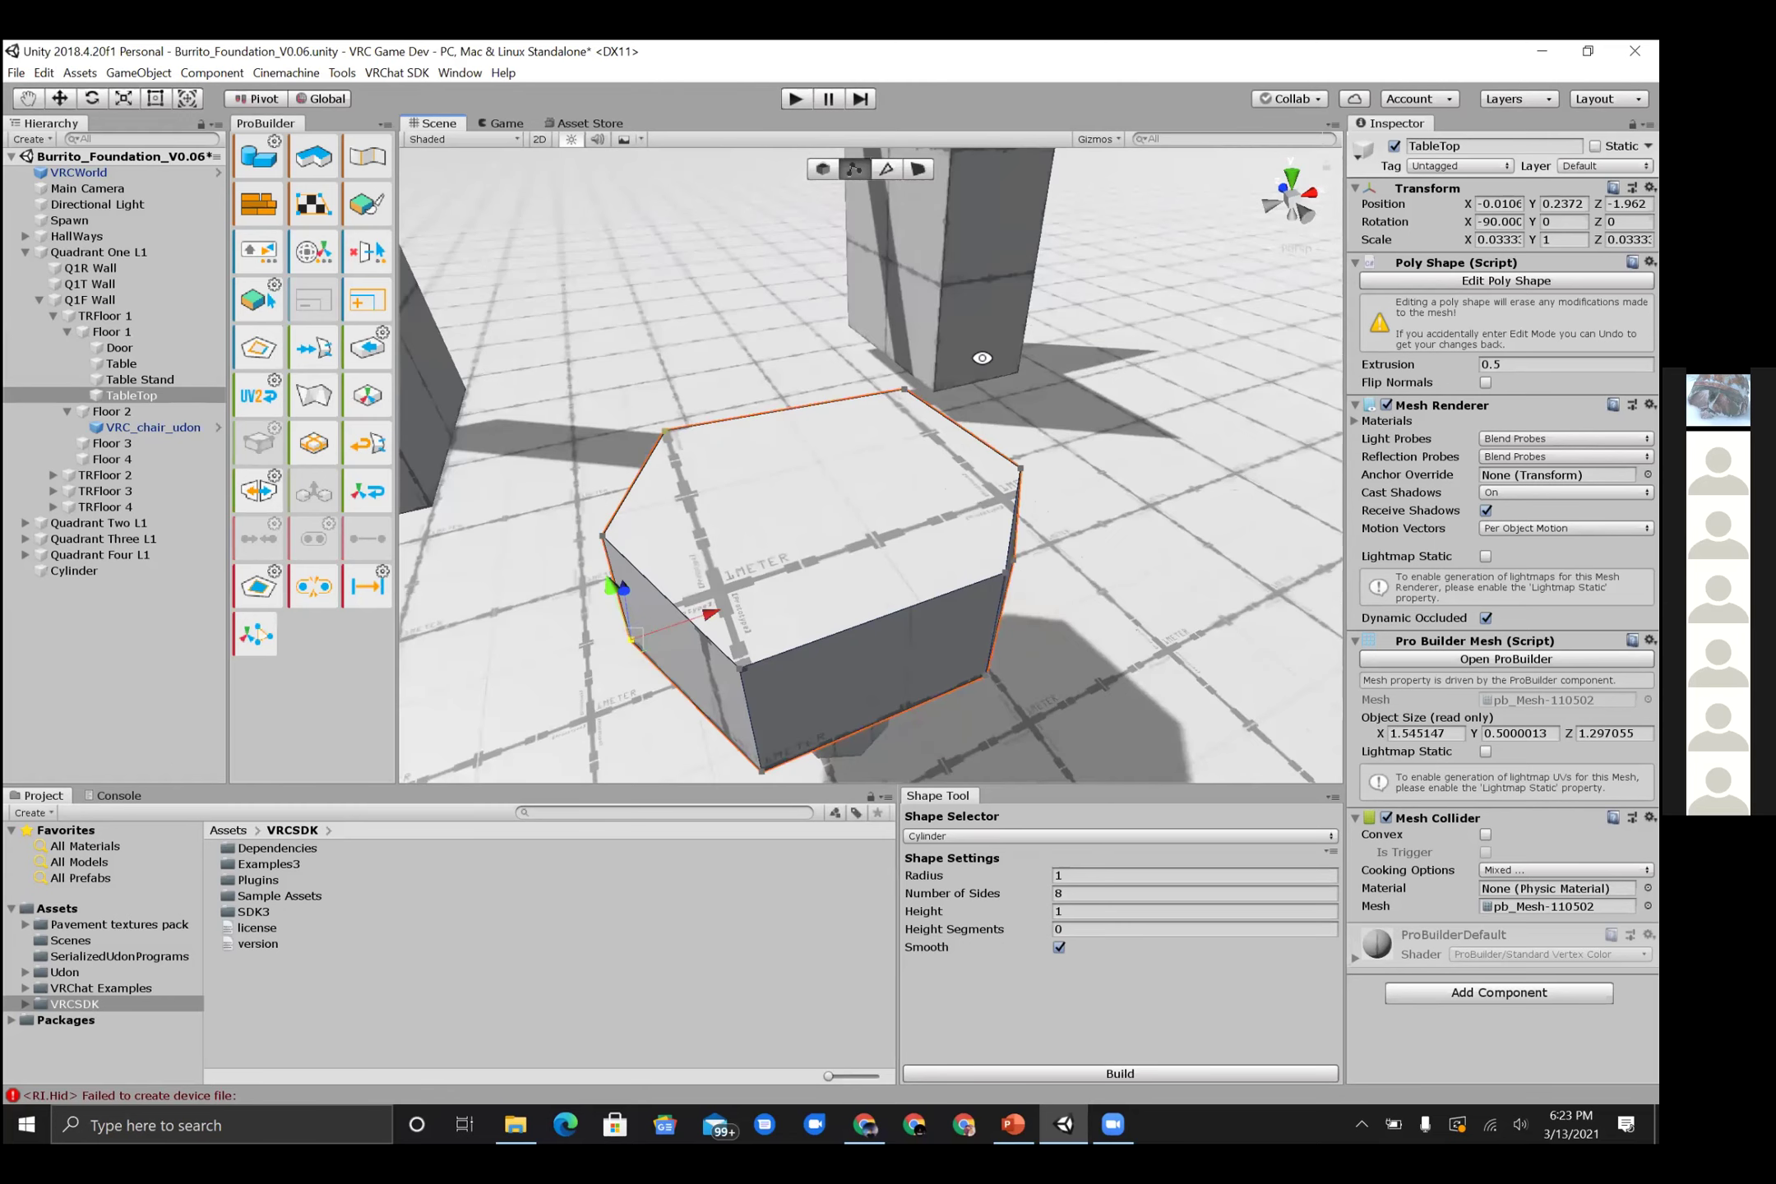
pyautogui.keyDown('shift'); pyautogui.click(904, 388); pyautogui.keyUp('shift')
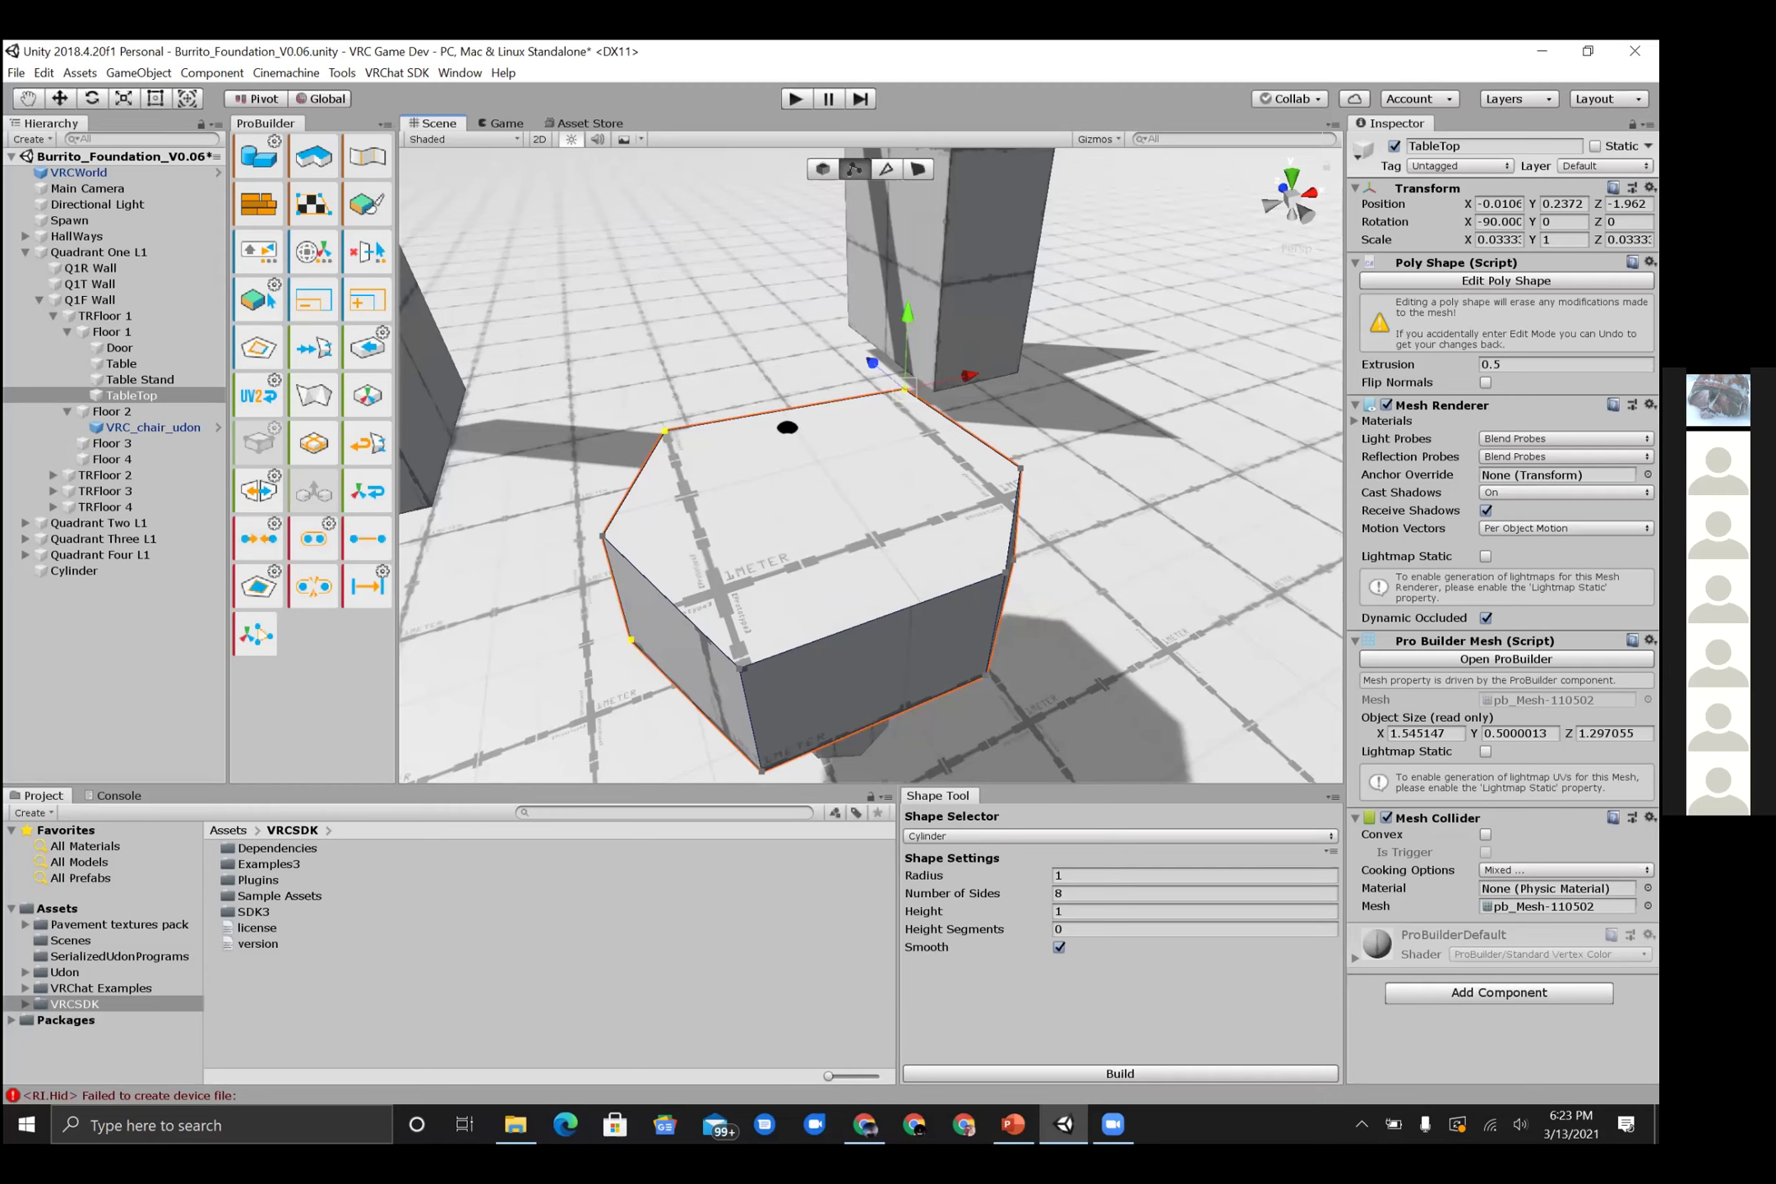
pyautogui.moveTo(942, 377); pyautogui.dragTo(1014, 363)
pyautogui.hotkey('ctrl', 'z')
pyautogui.hotkey('ctrl', 'z')
pyautogui.hotkey('ctrl', 'z')
pyautogui.hotkey('ctrl', 'z')
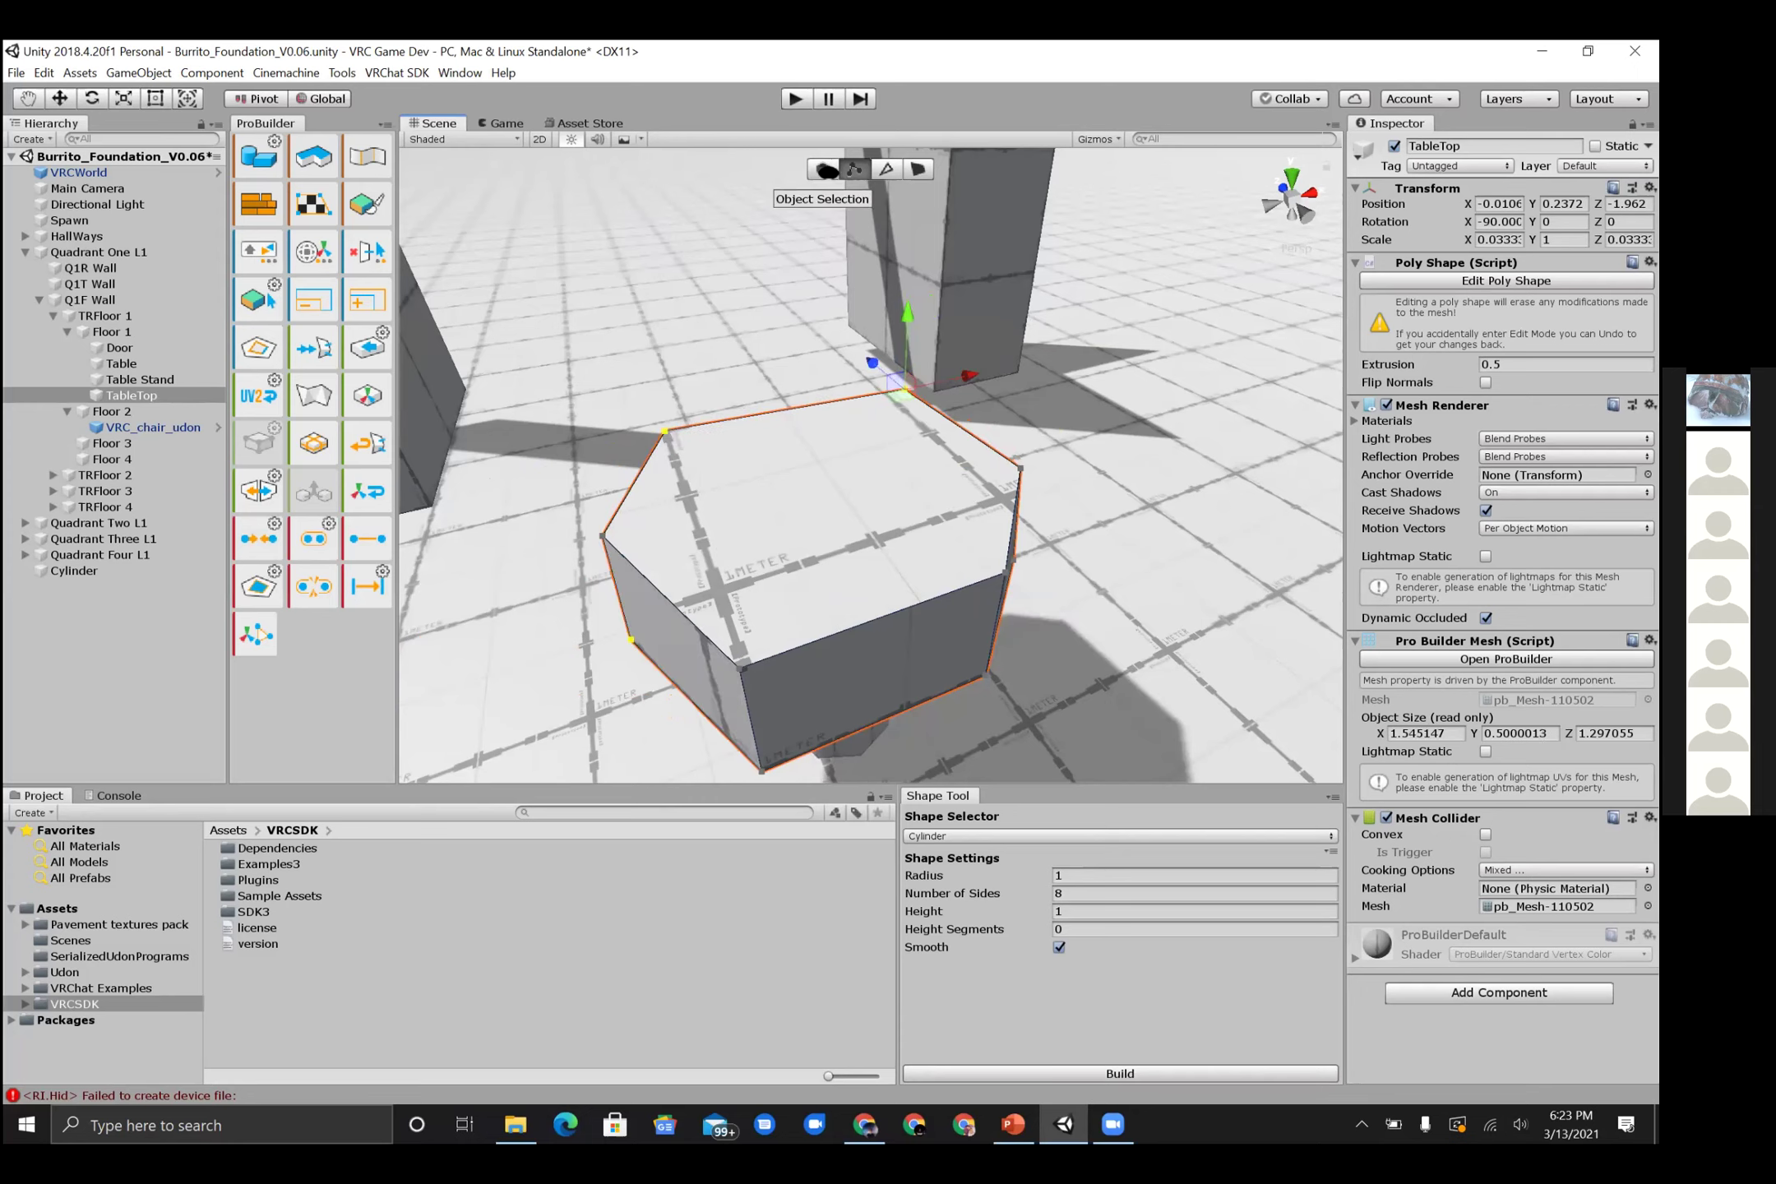
# - Return to whole-object selection for the TableTop and open the Pavement textures pack folder in the project assets
pyautogui.click(825, 169)
pyautogui.keyDown('alt'); pyautogui.moveTo(901, 485); pyautogui.dragTo(791, 679); pyautogui.keyUp('alt')
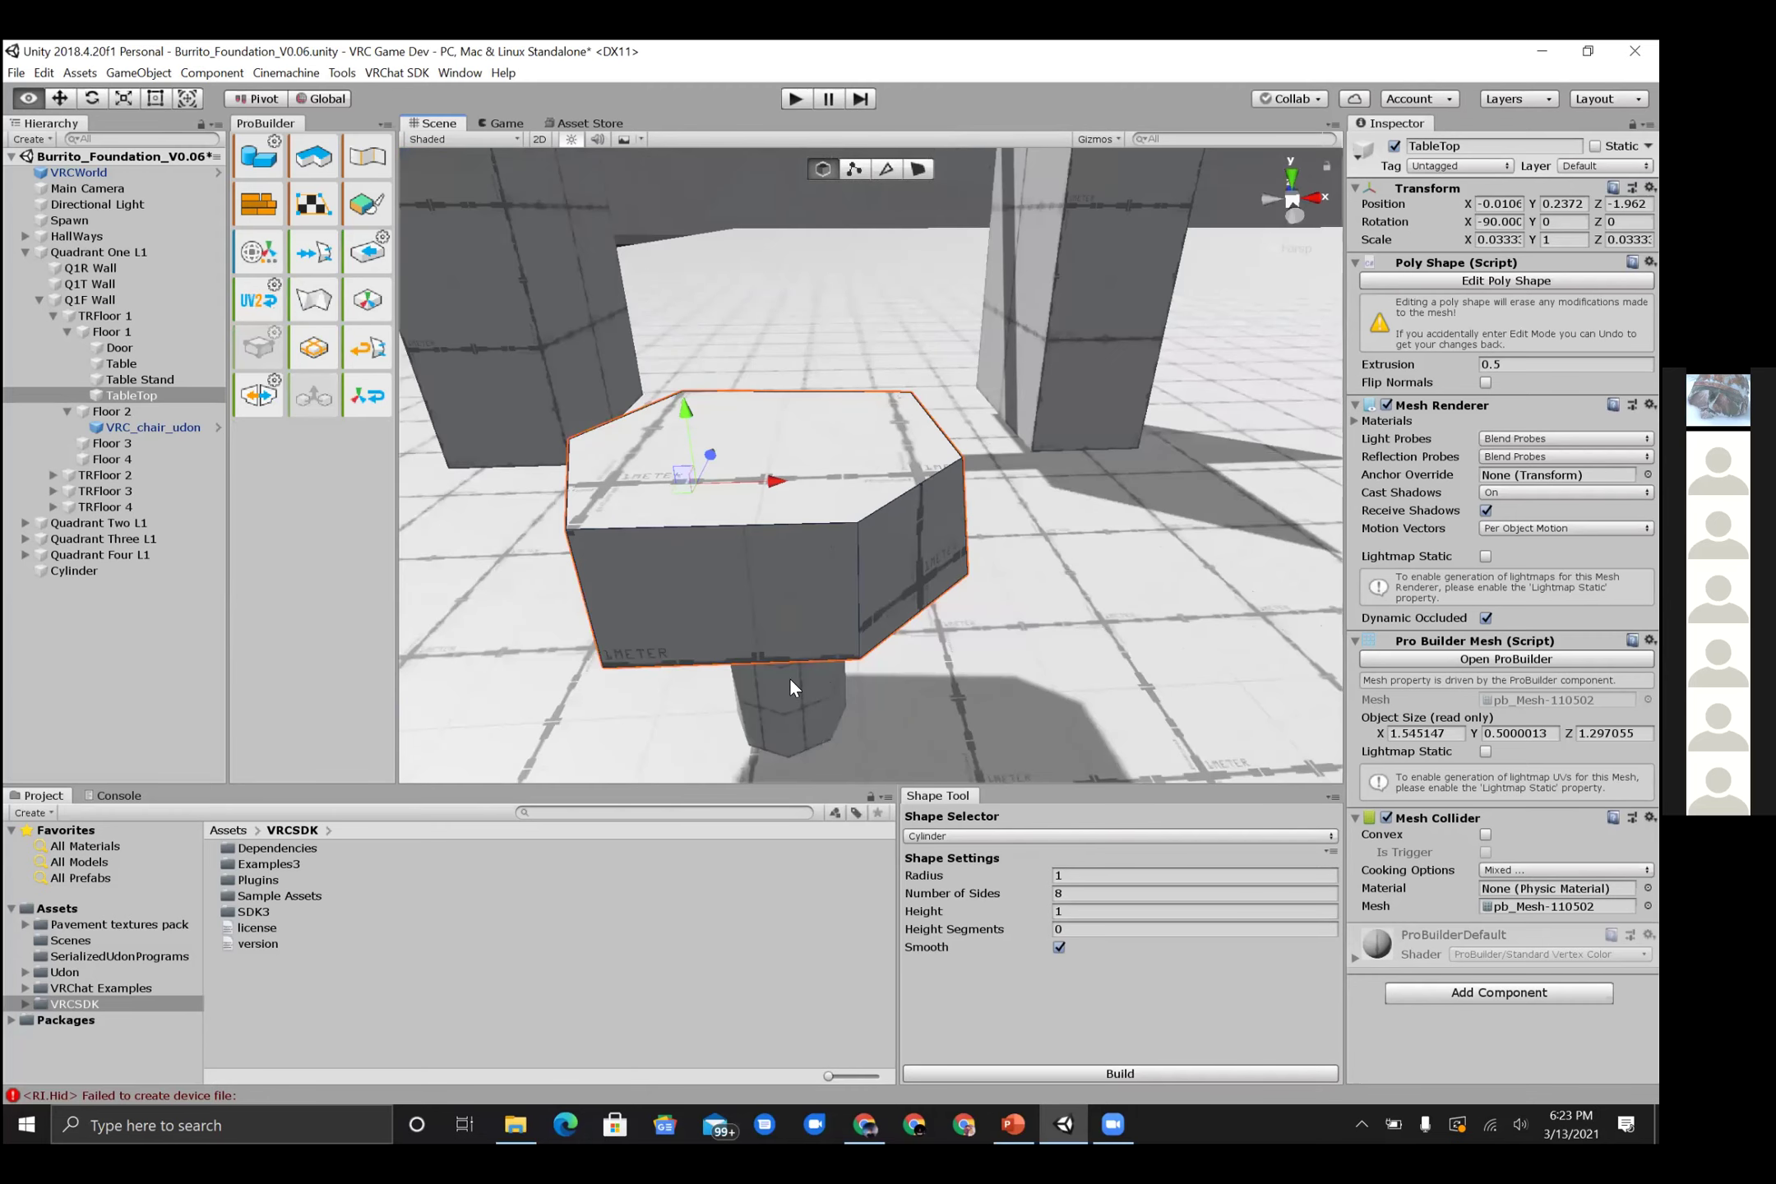
pyautogui.press('f')
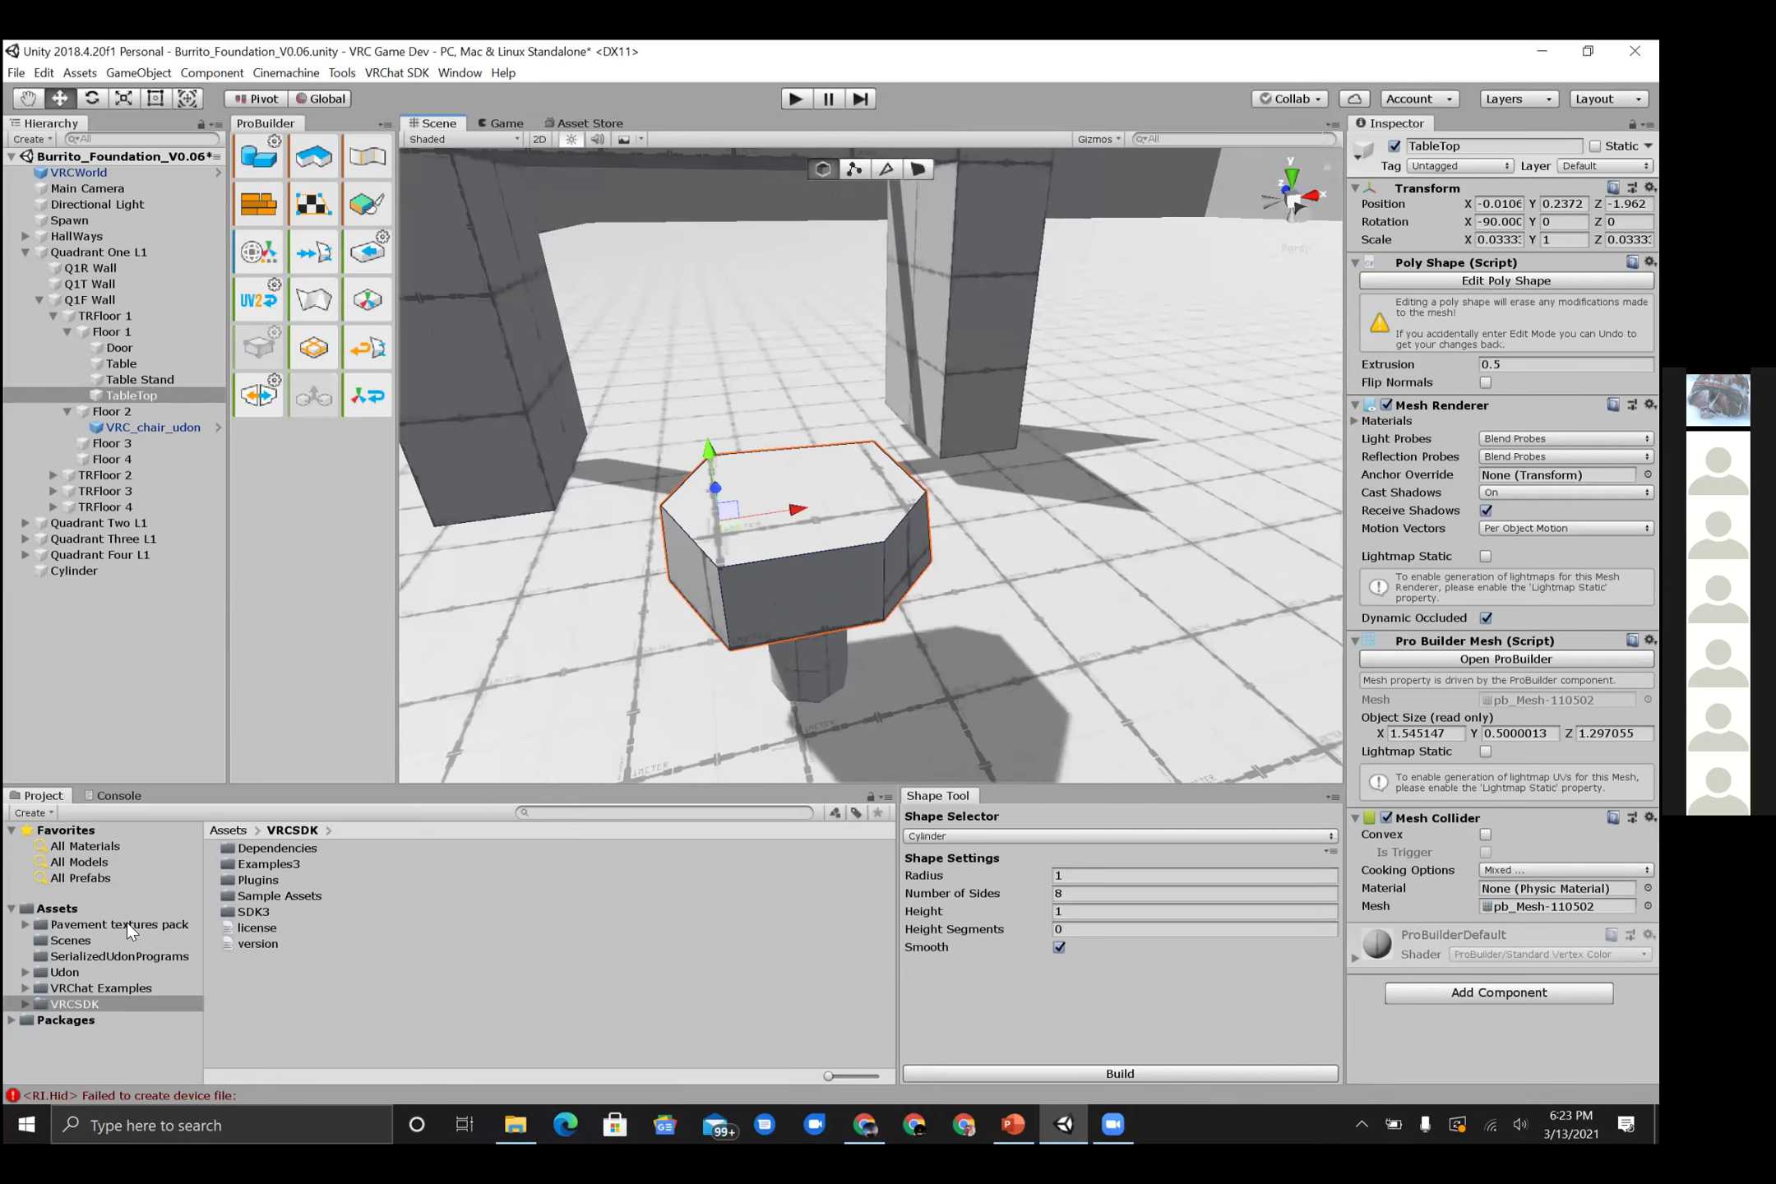
pyautogui.click(26, 928)
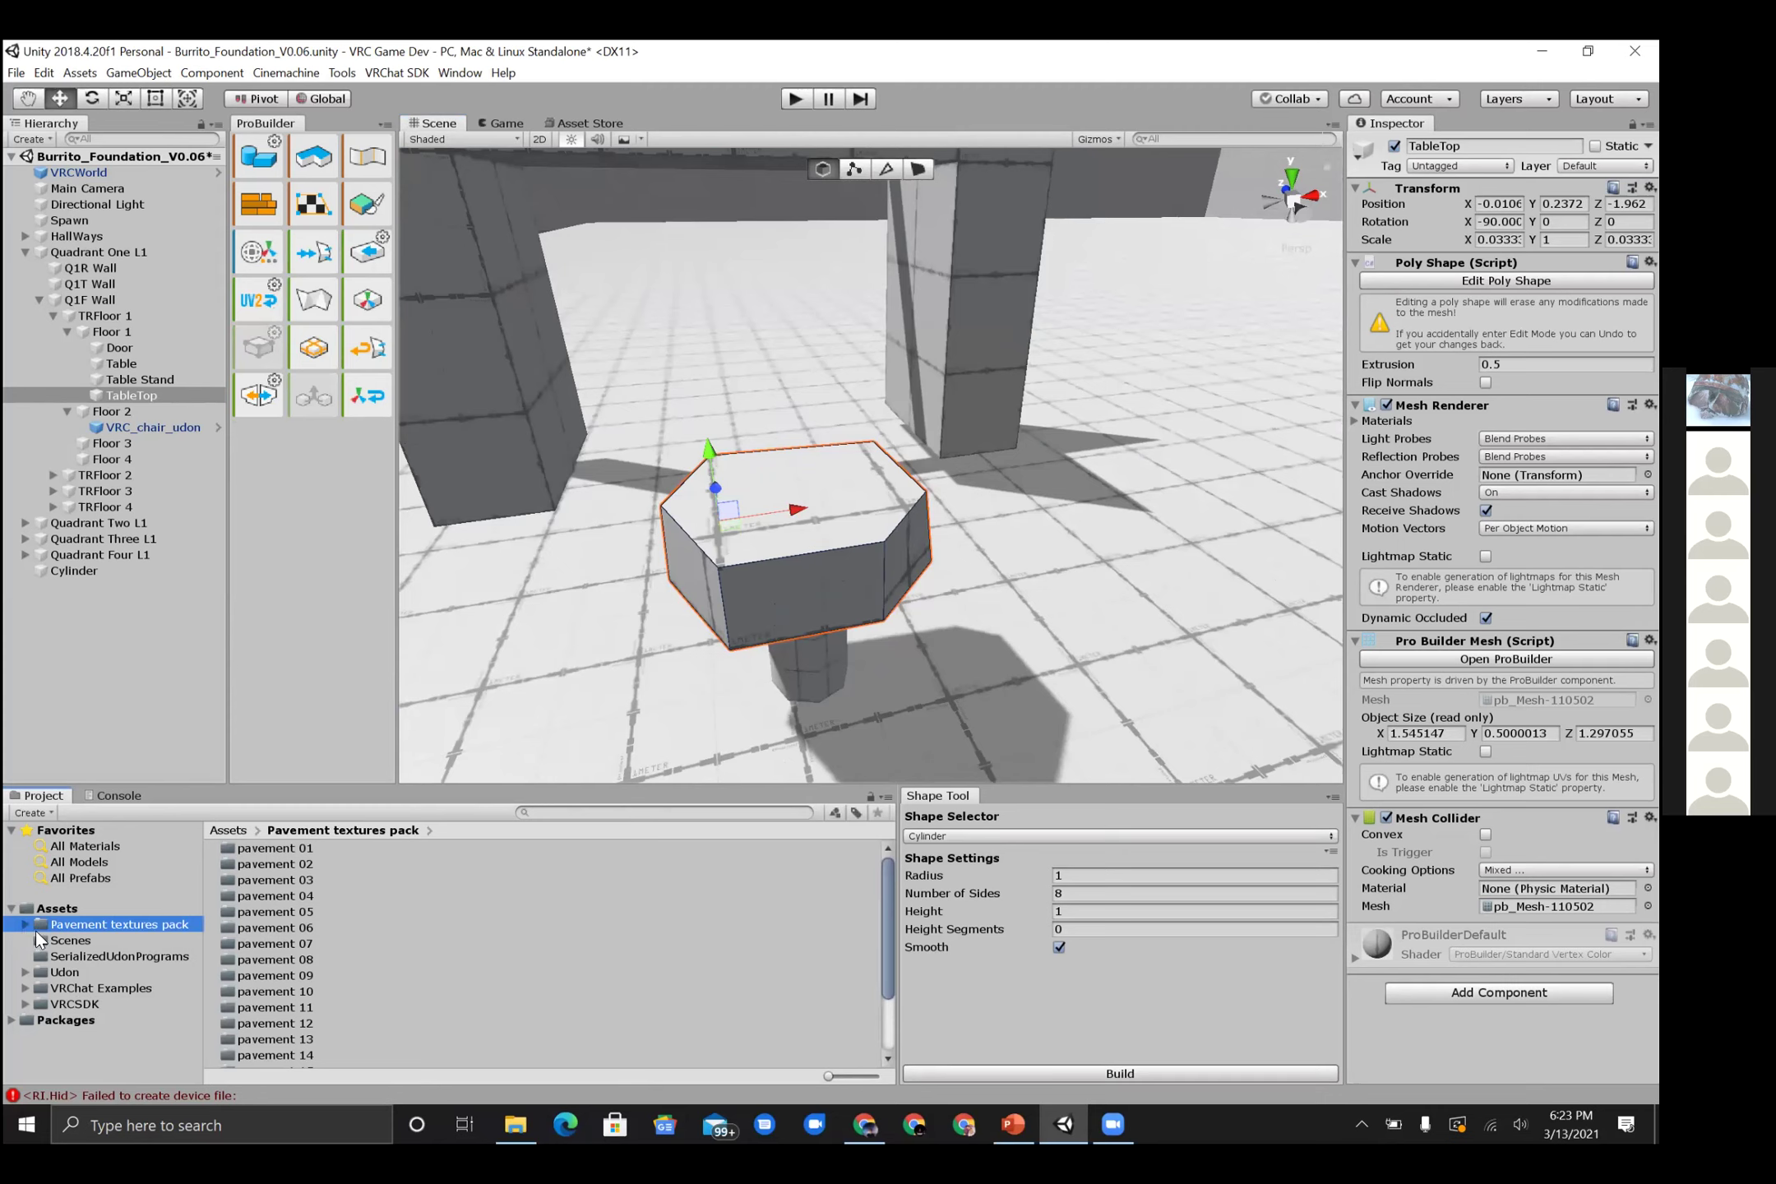
pyautogui.click(105, 942)
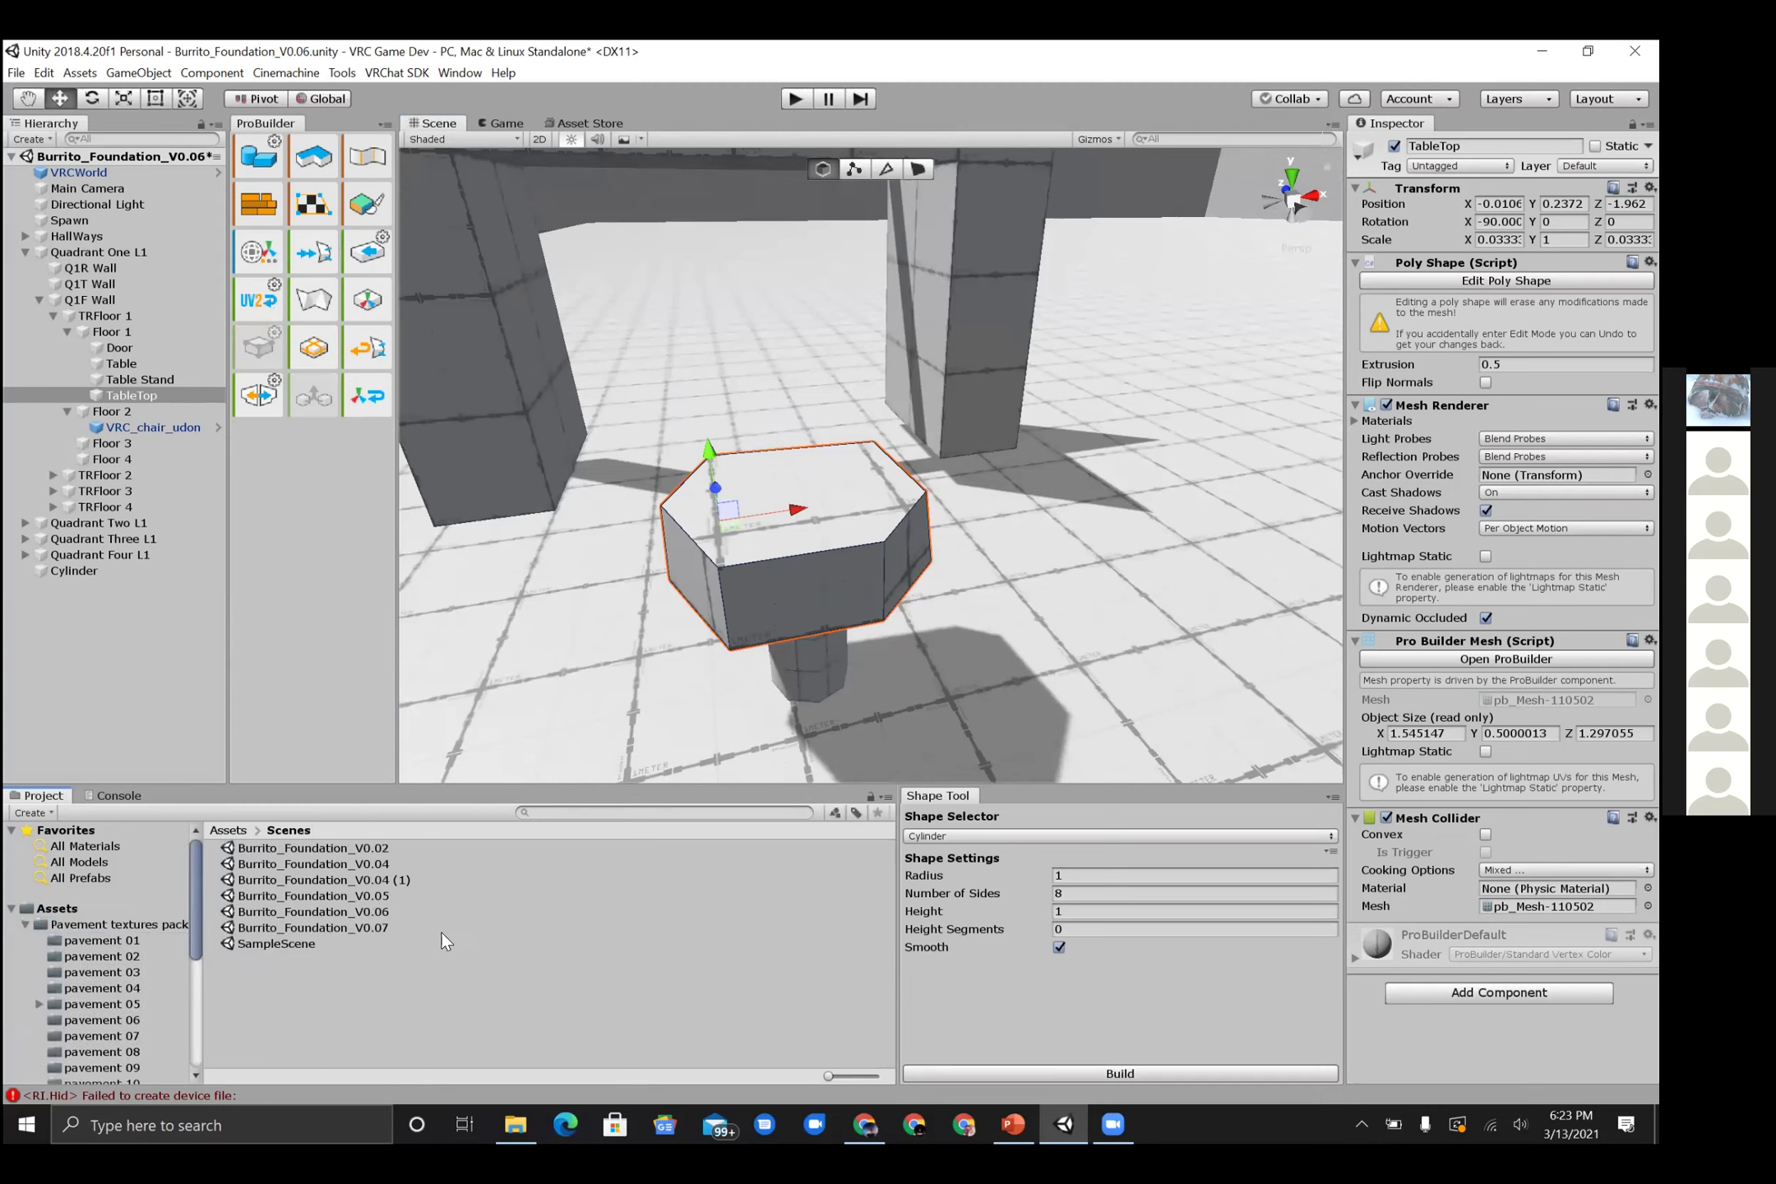
pyautogui.click(173, 926)
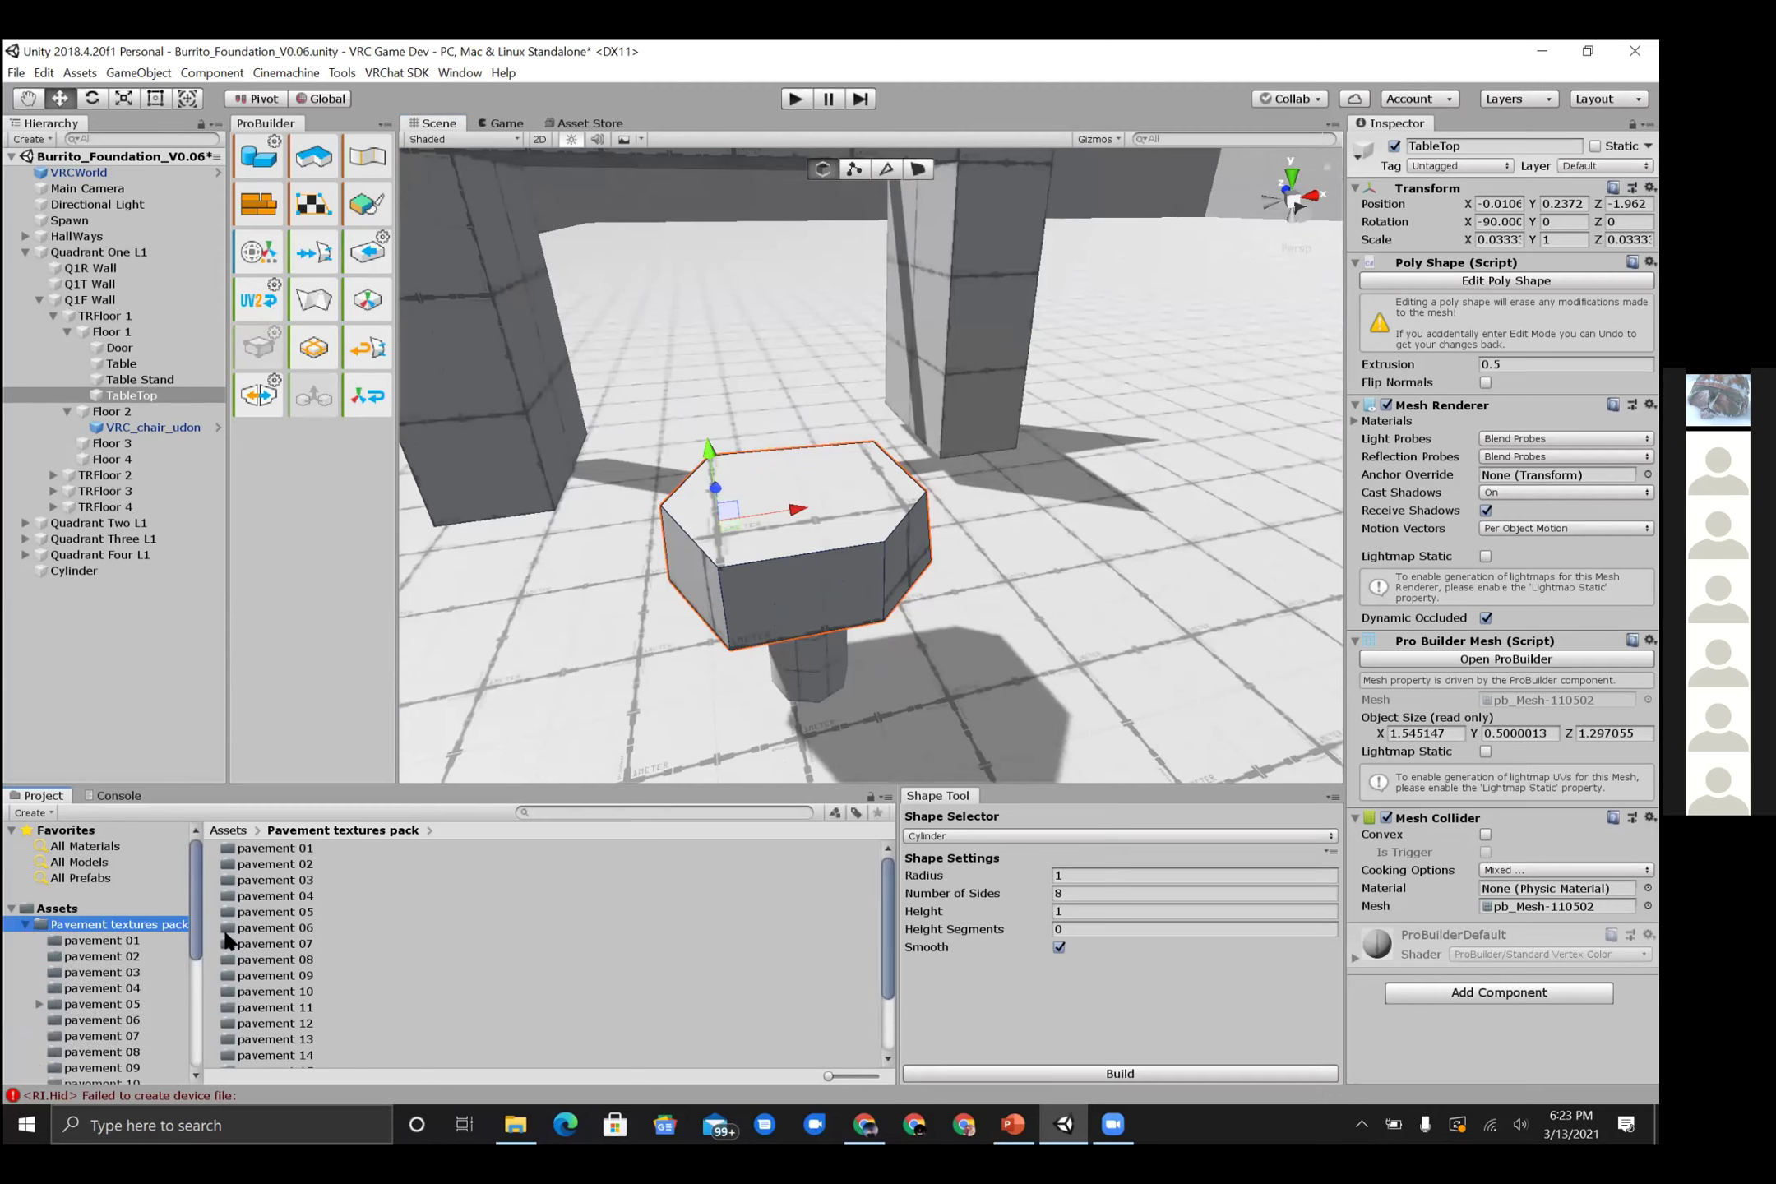
# - Apply the pavement pattern 10 material from the pavement 10 folder to the TableTop and that folder's normal texture to the cylinder stand
pyautogui.scroll(-5, 97, 991)
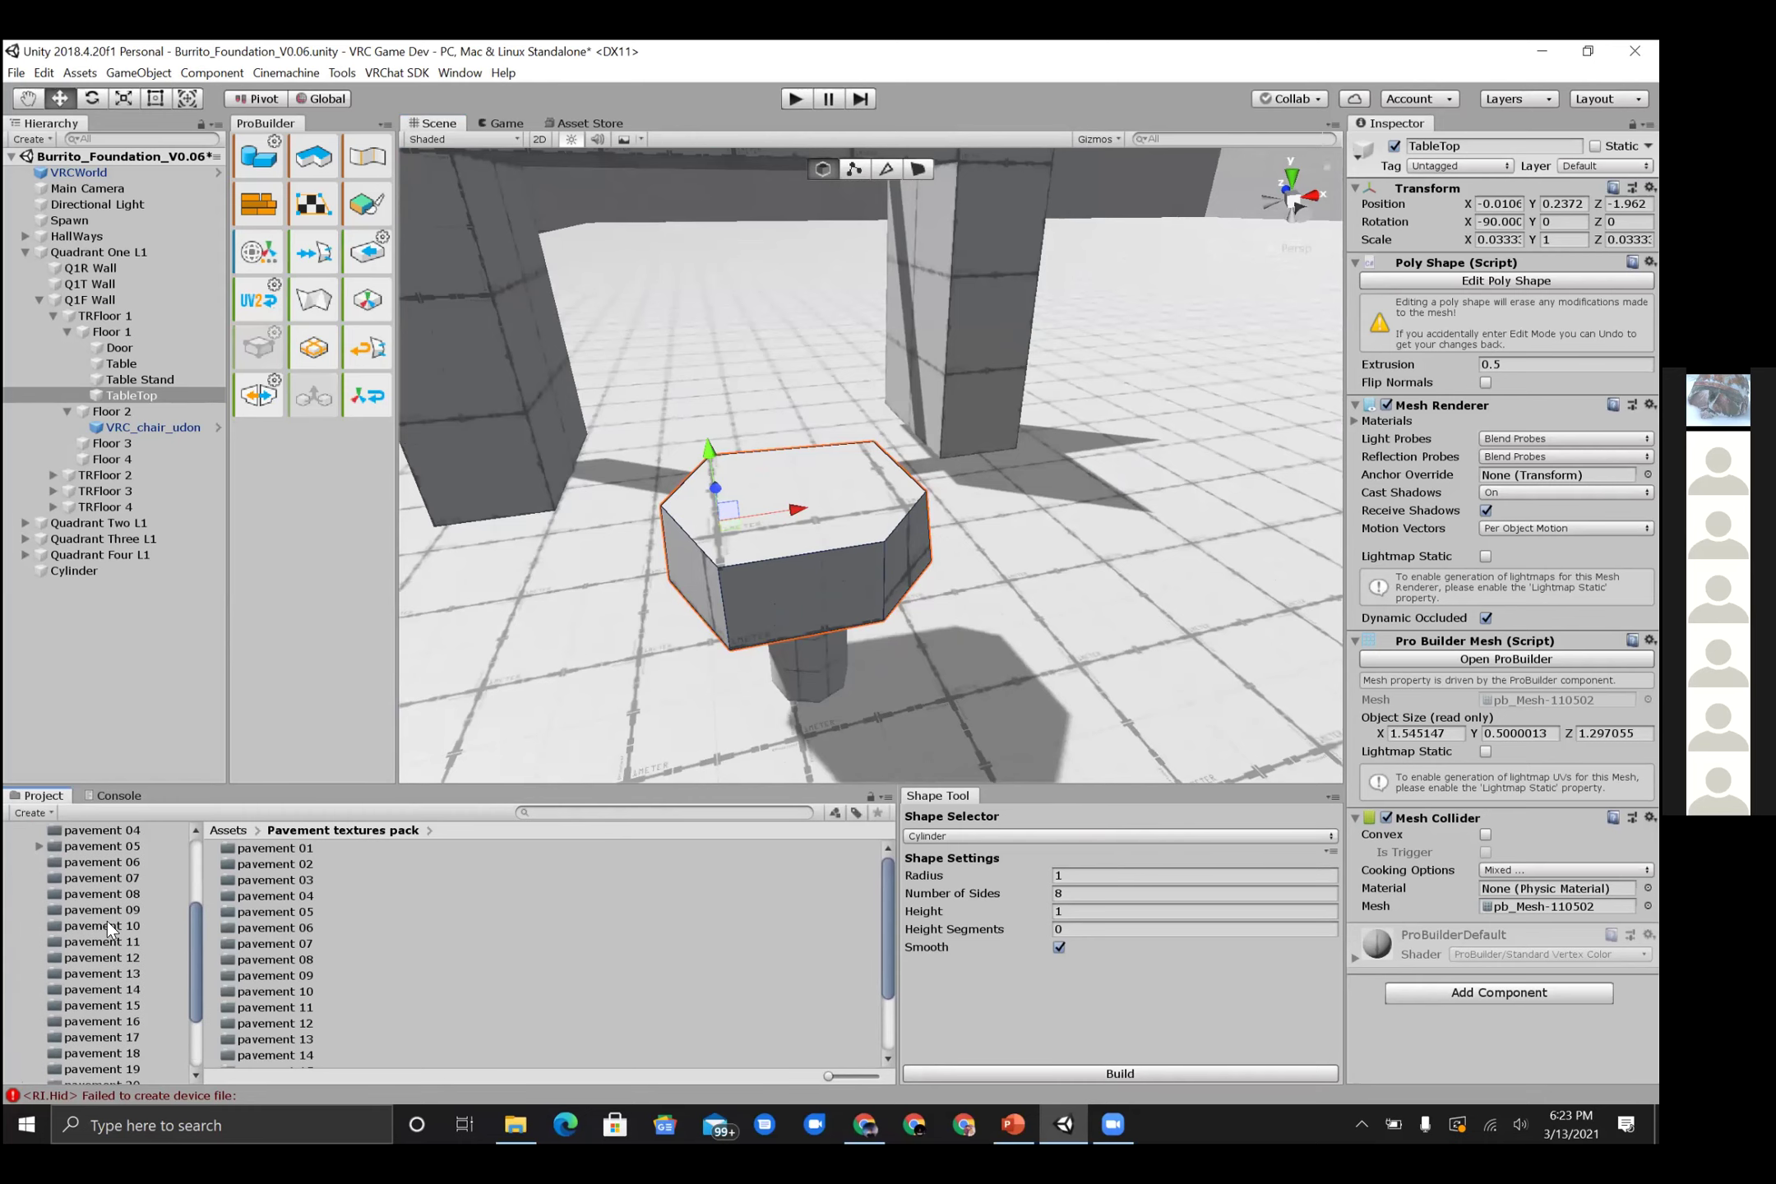
pyautogui.click(107, 922)
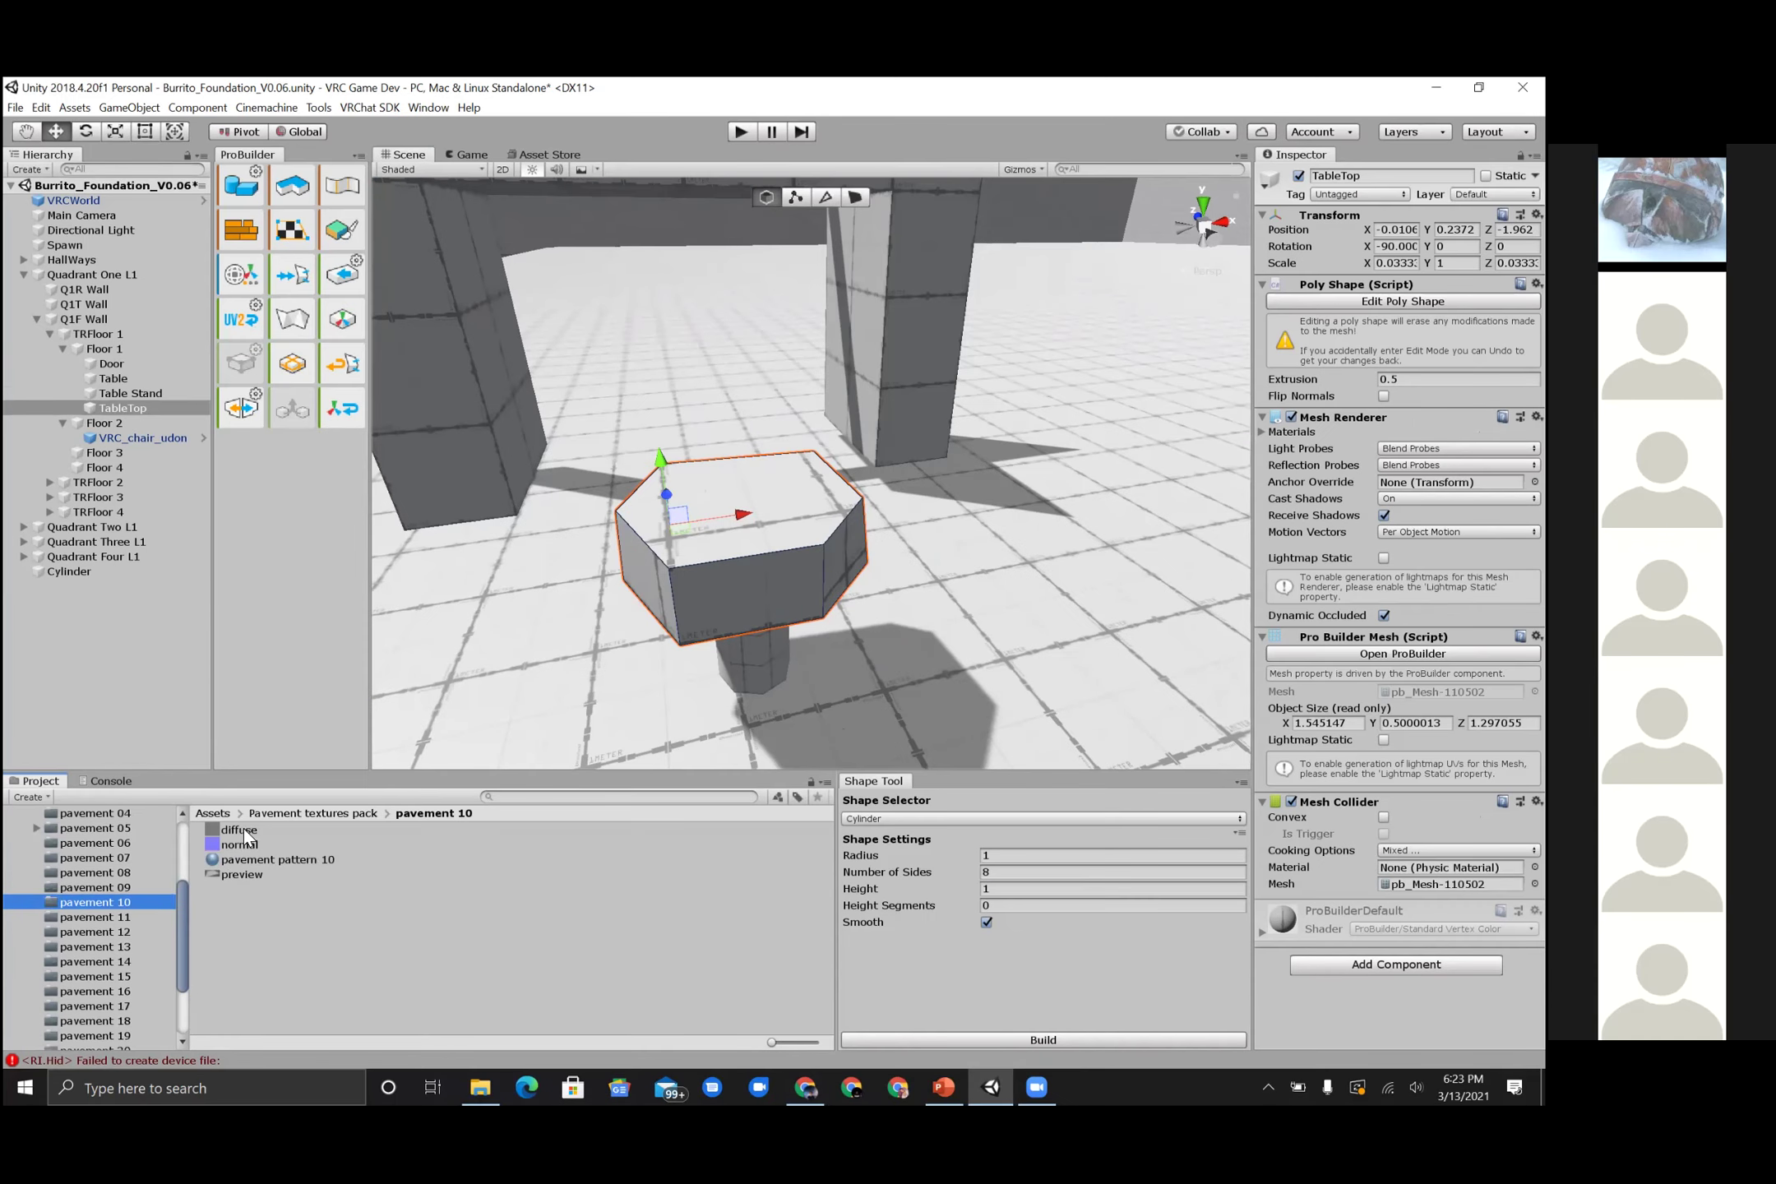
pyautogui.moveTo(243, 827)
pyautogui.mouseDown()
pyautogui.moveTo(713, 610)
pyautogui.moveTo(717, 583)
pyautogui.moveTo(266, 876)
pyautogui.moveTo(250, 853)
pyautogui.mouseUp()
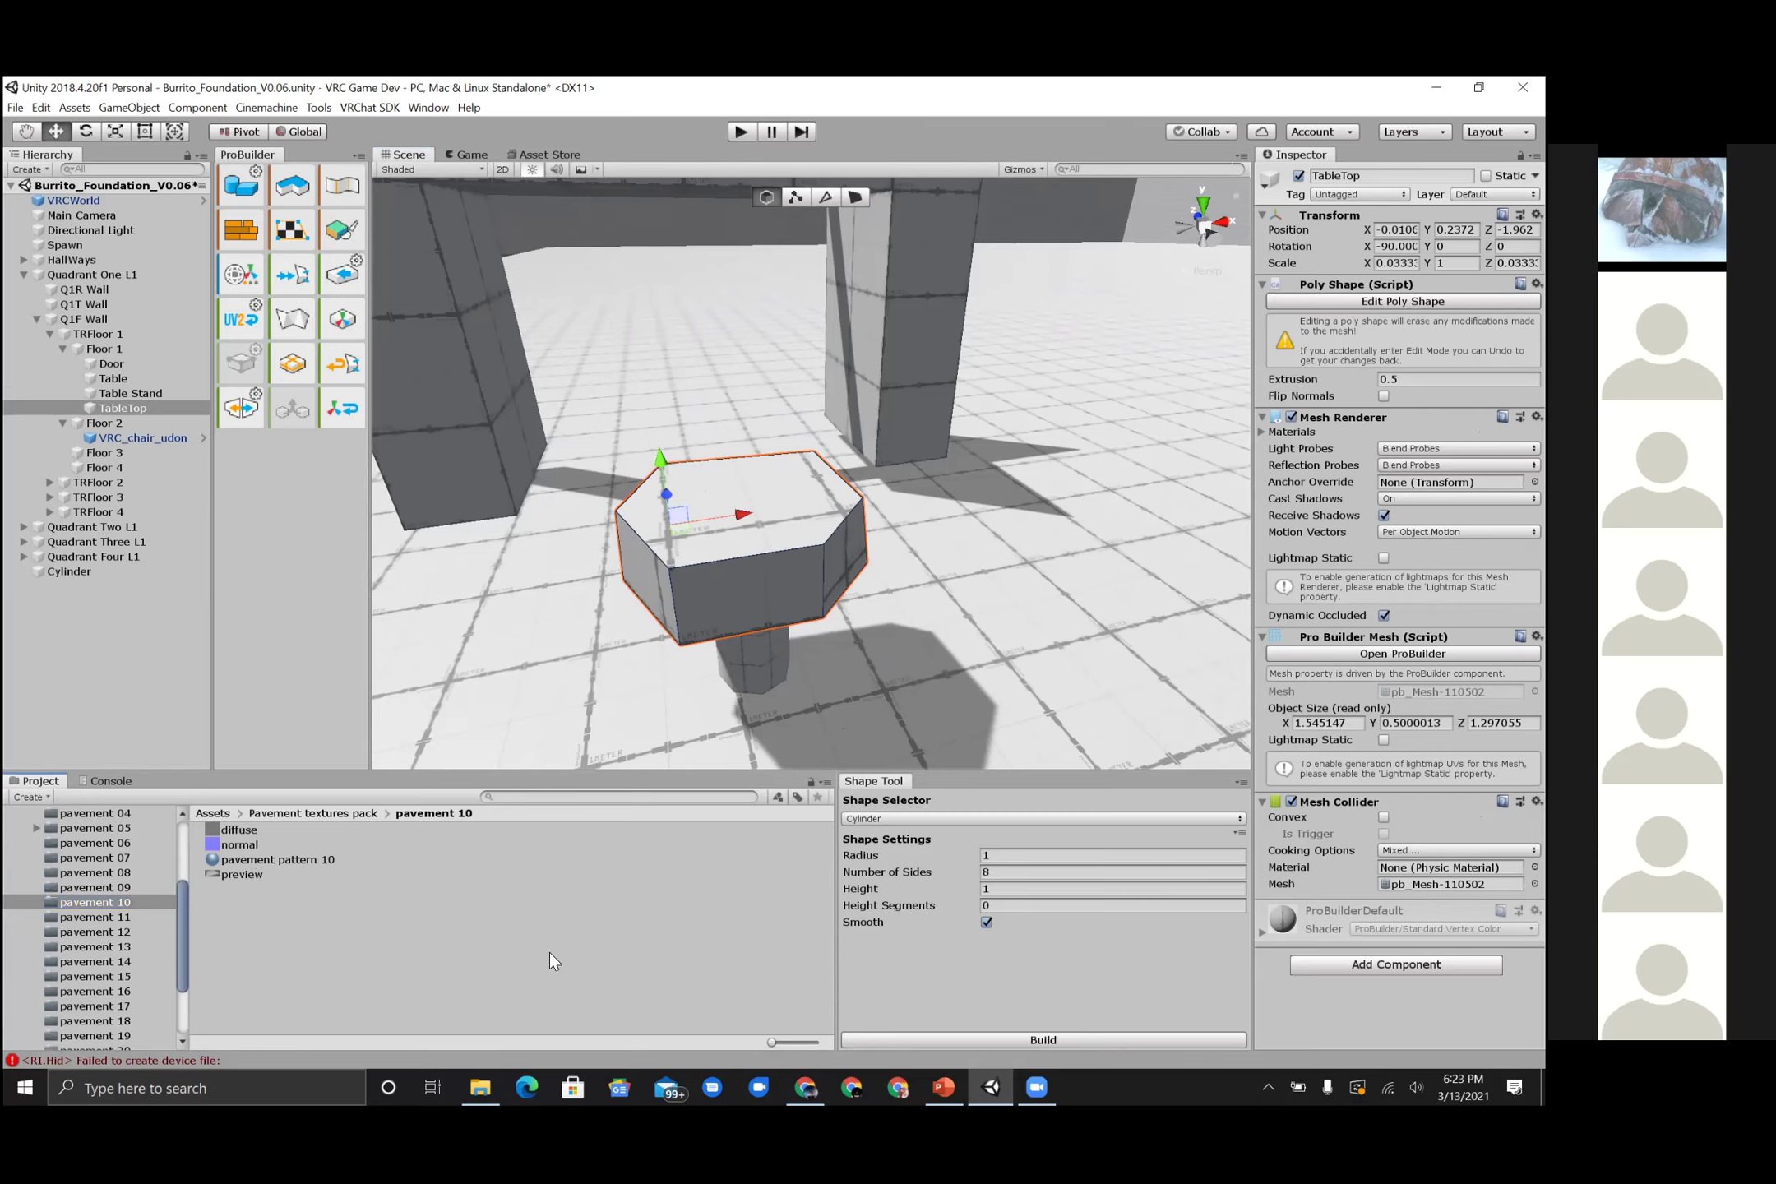
pyautogui.moveTo(772, 1042); pyautogui.dragTo(826, 1045)
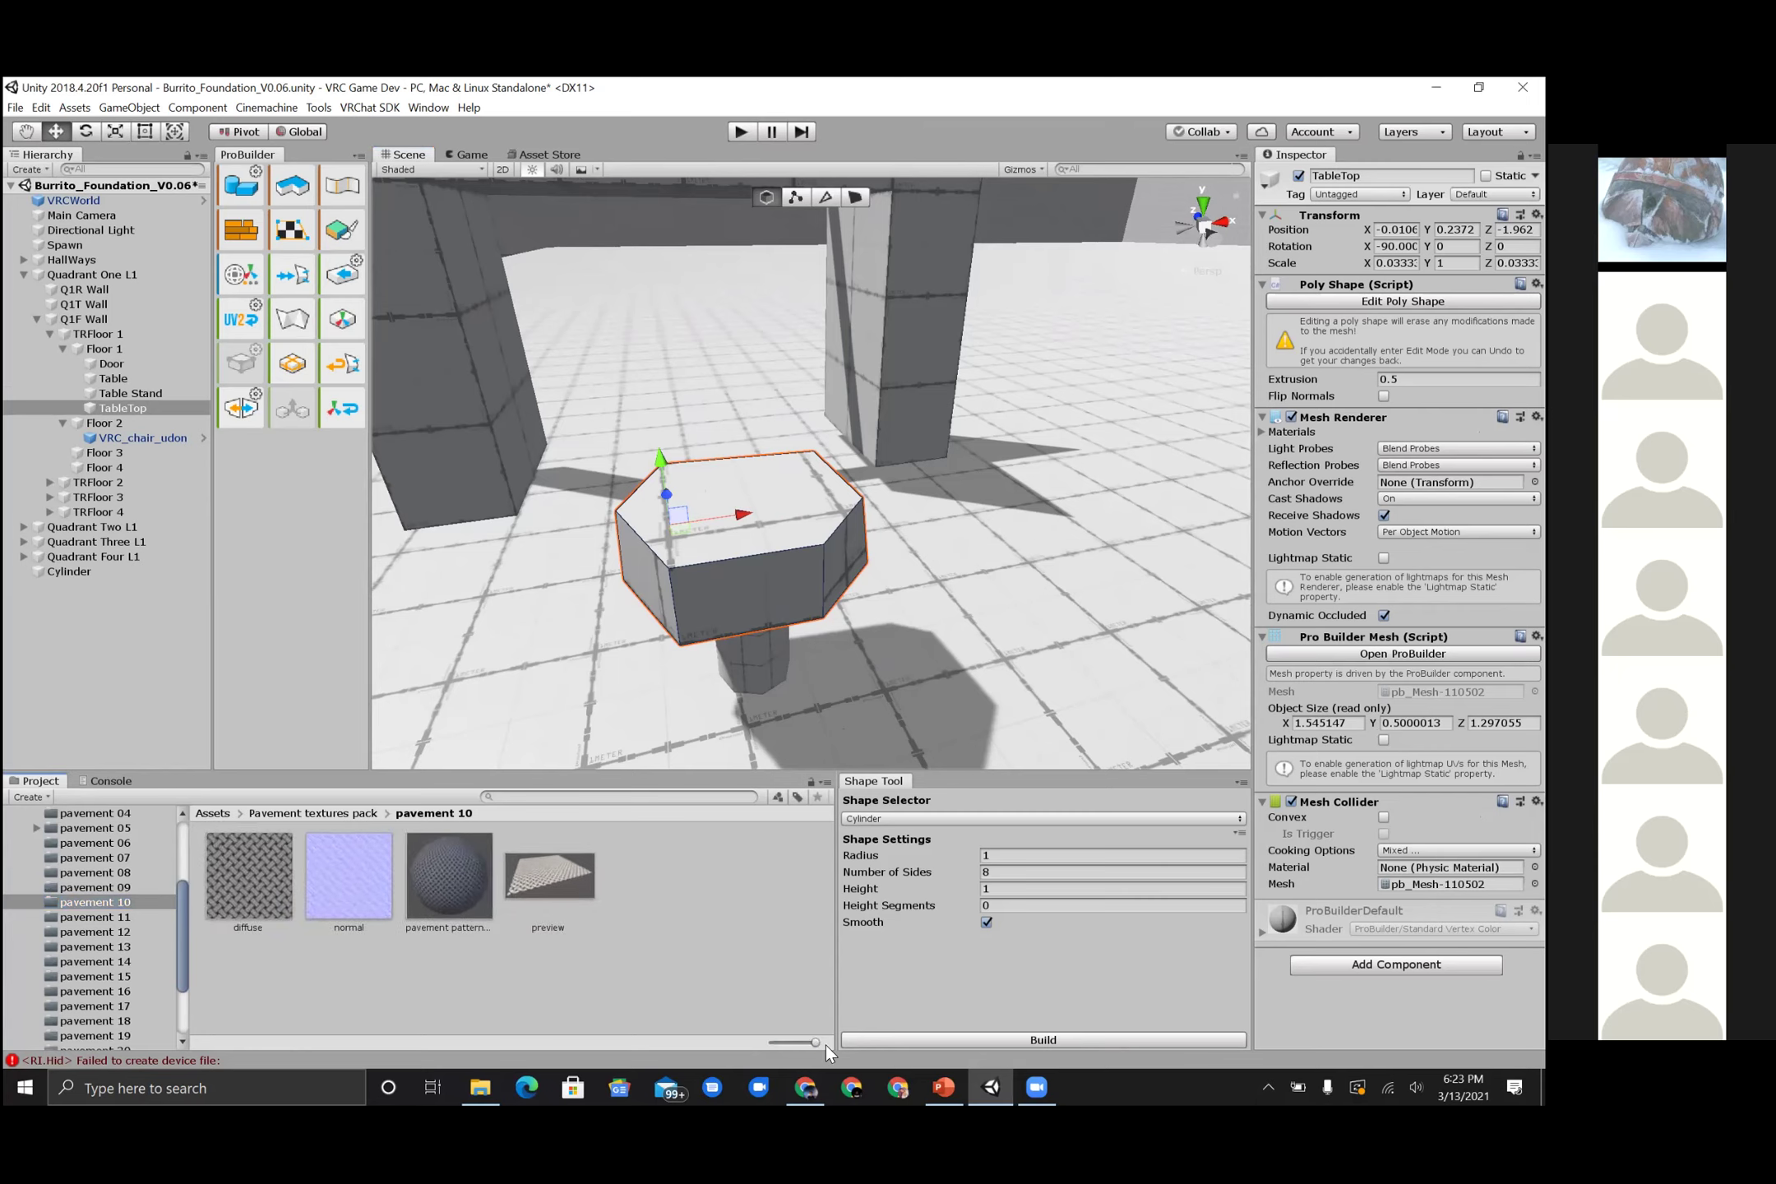
pyautogui.click(438, 876)
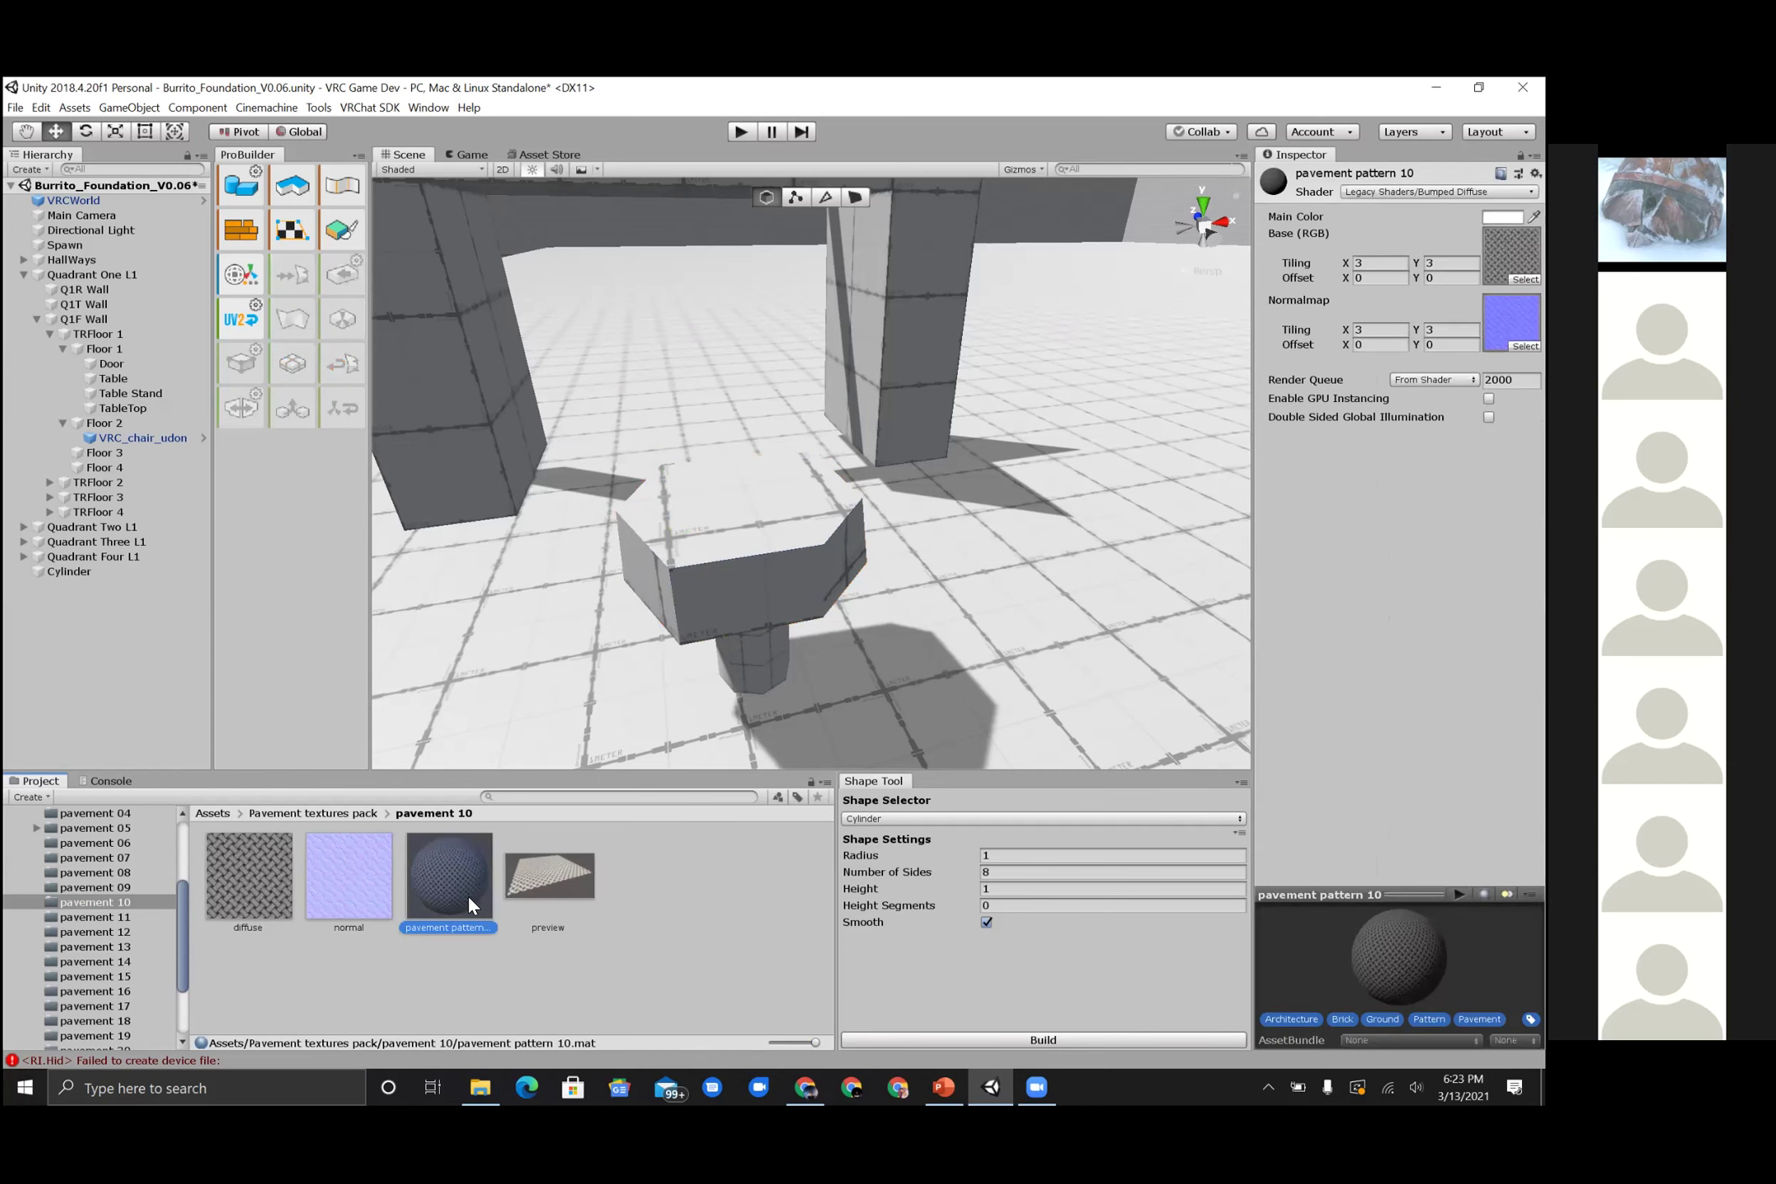
pyautogui.moveTo(445, 894); pyautogui.dragTo(779, 539)
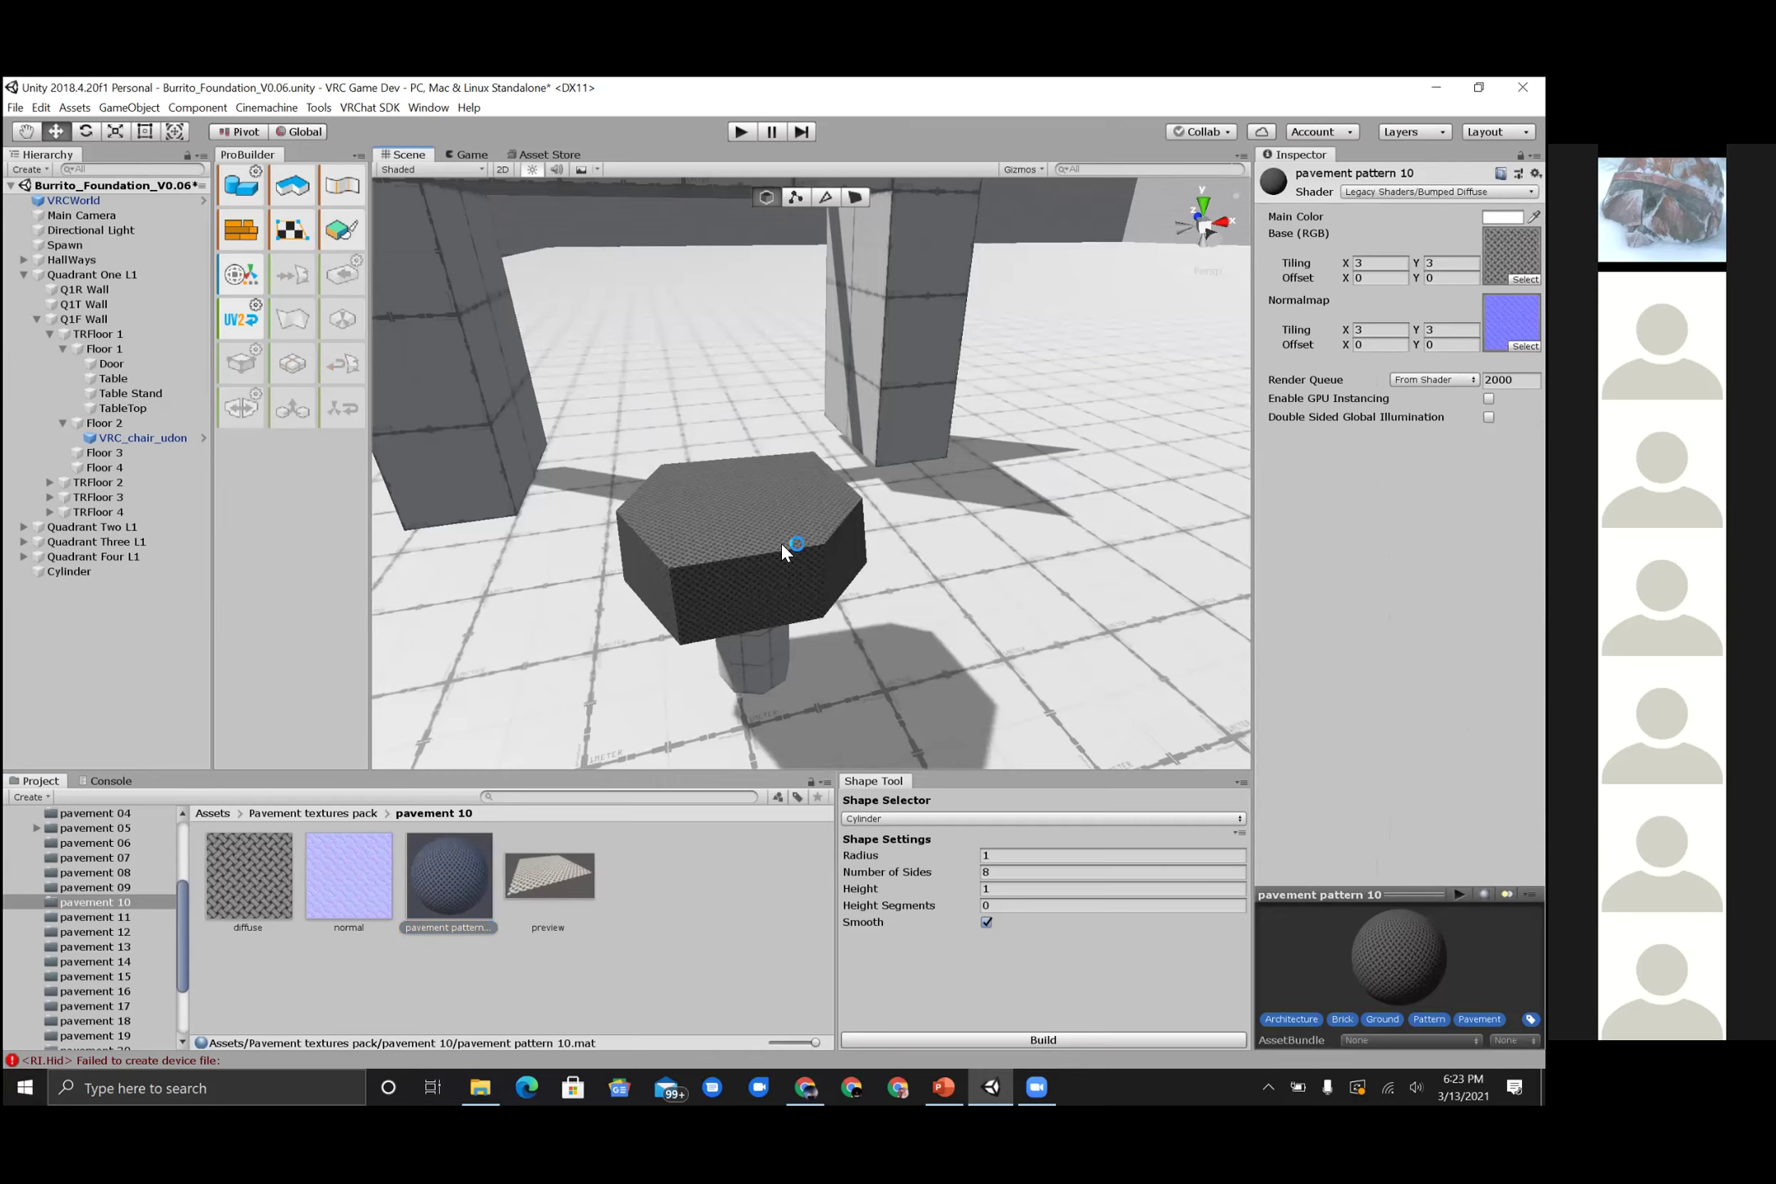
pyautogui.moveTo(348, 876); pyautogui.dragTo(732, 667)
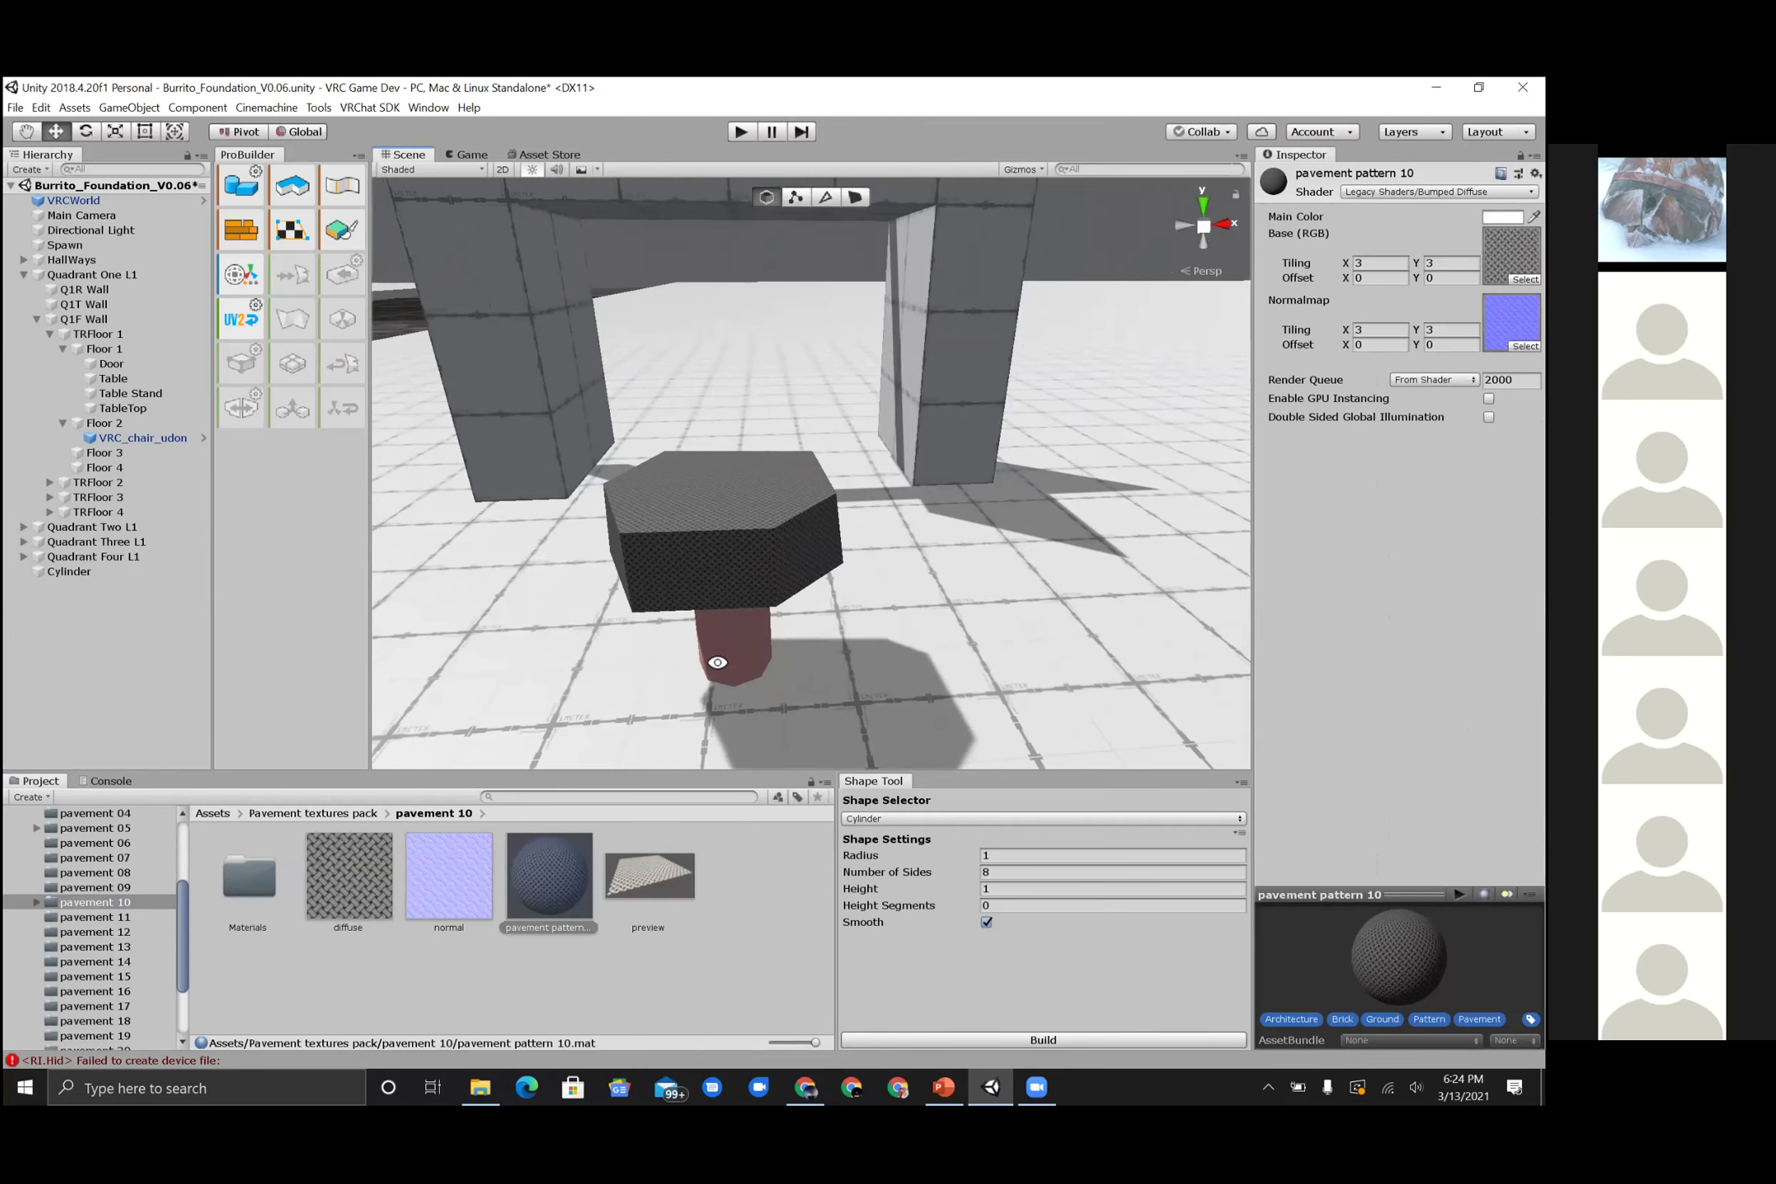
# - Look at the Asset Store, return to the scene, and collapse the Pavement textures pack folder in the project assets
pyautogui.scroll(5, 65, 908)
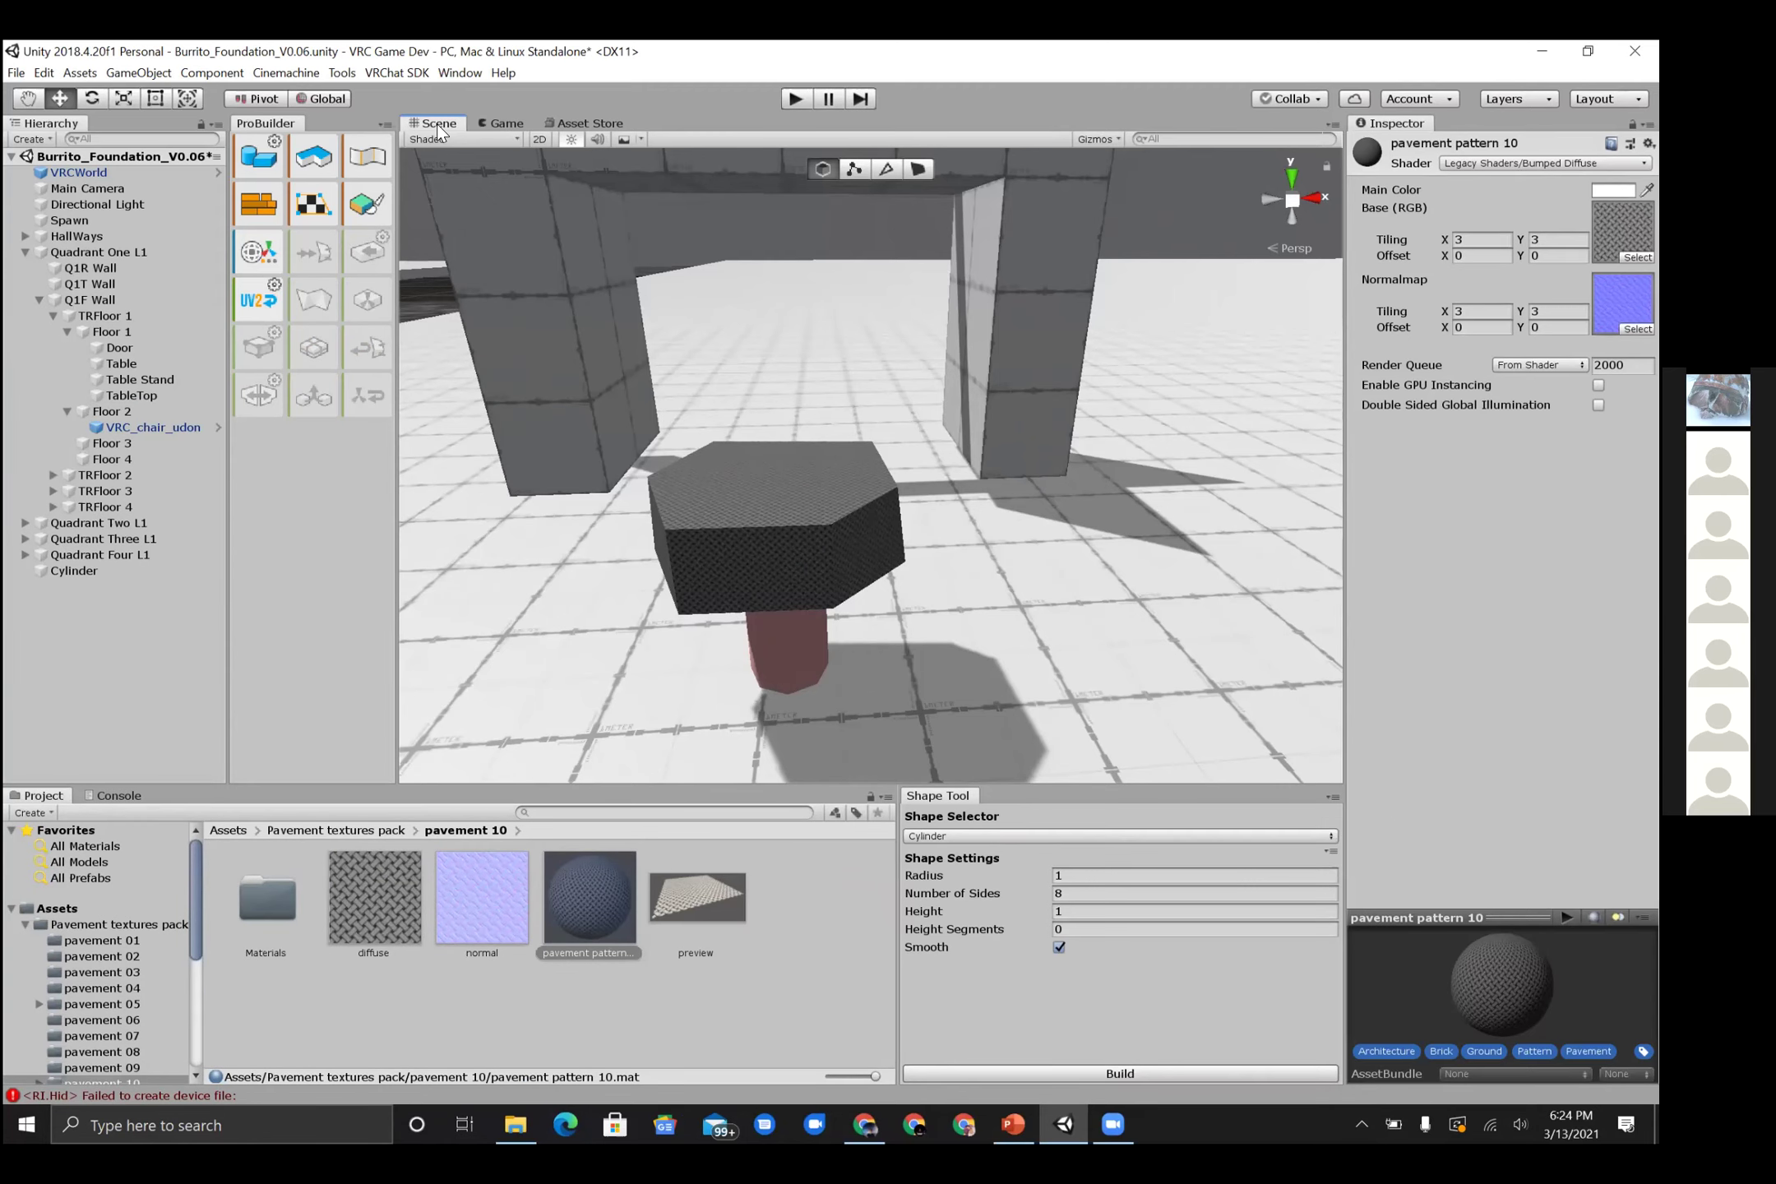
pyautogui.click(570, 121)
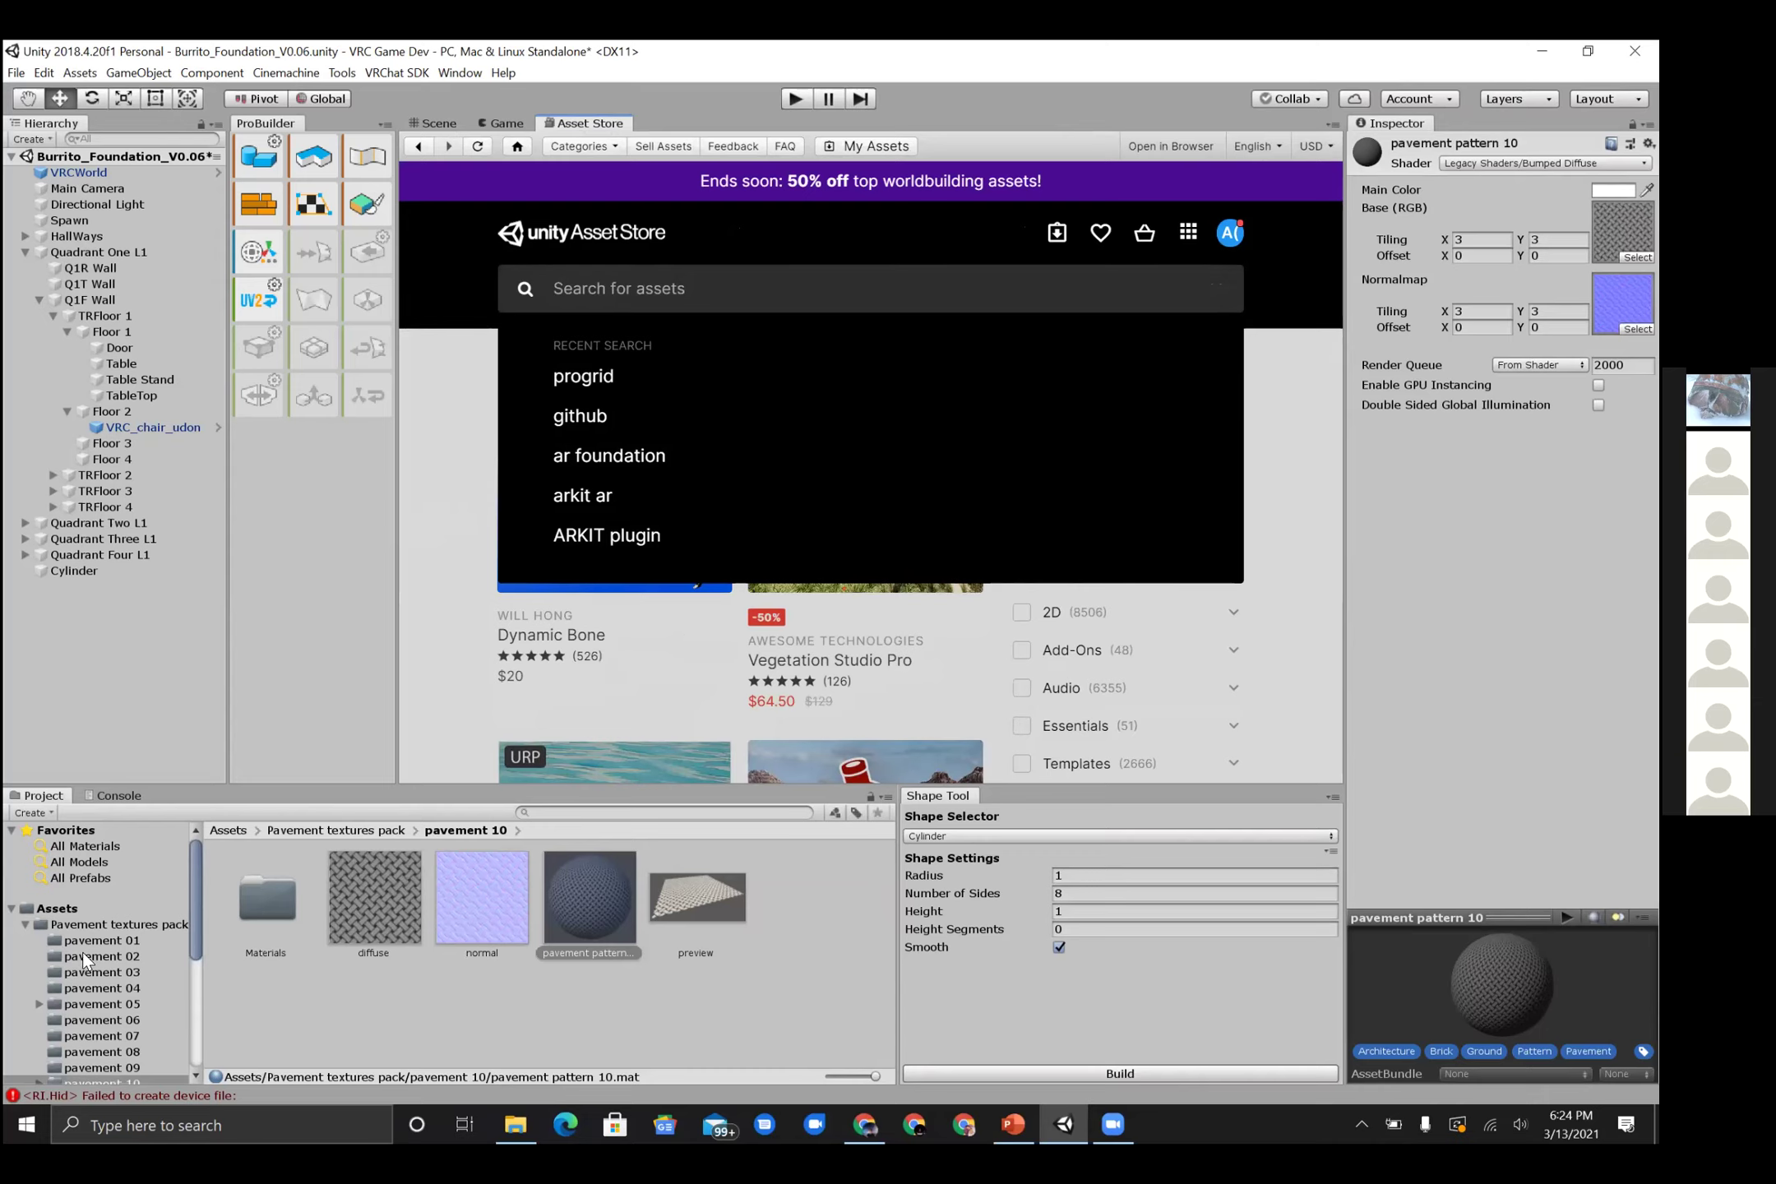
pyautogui.click(438, 124)
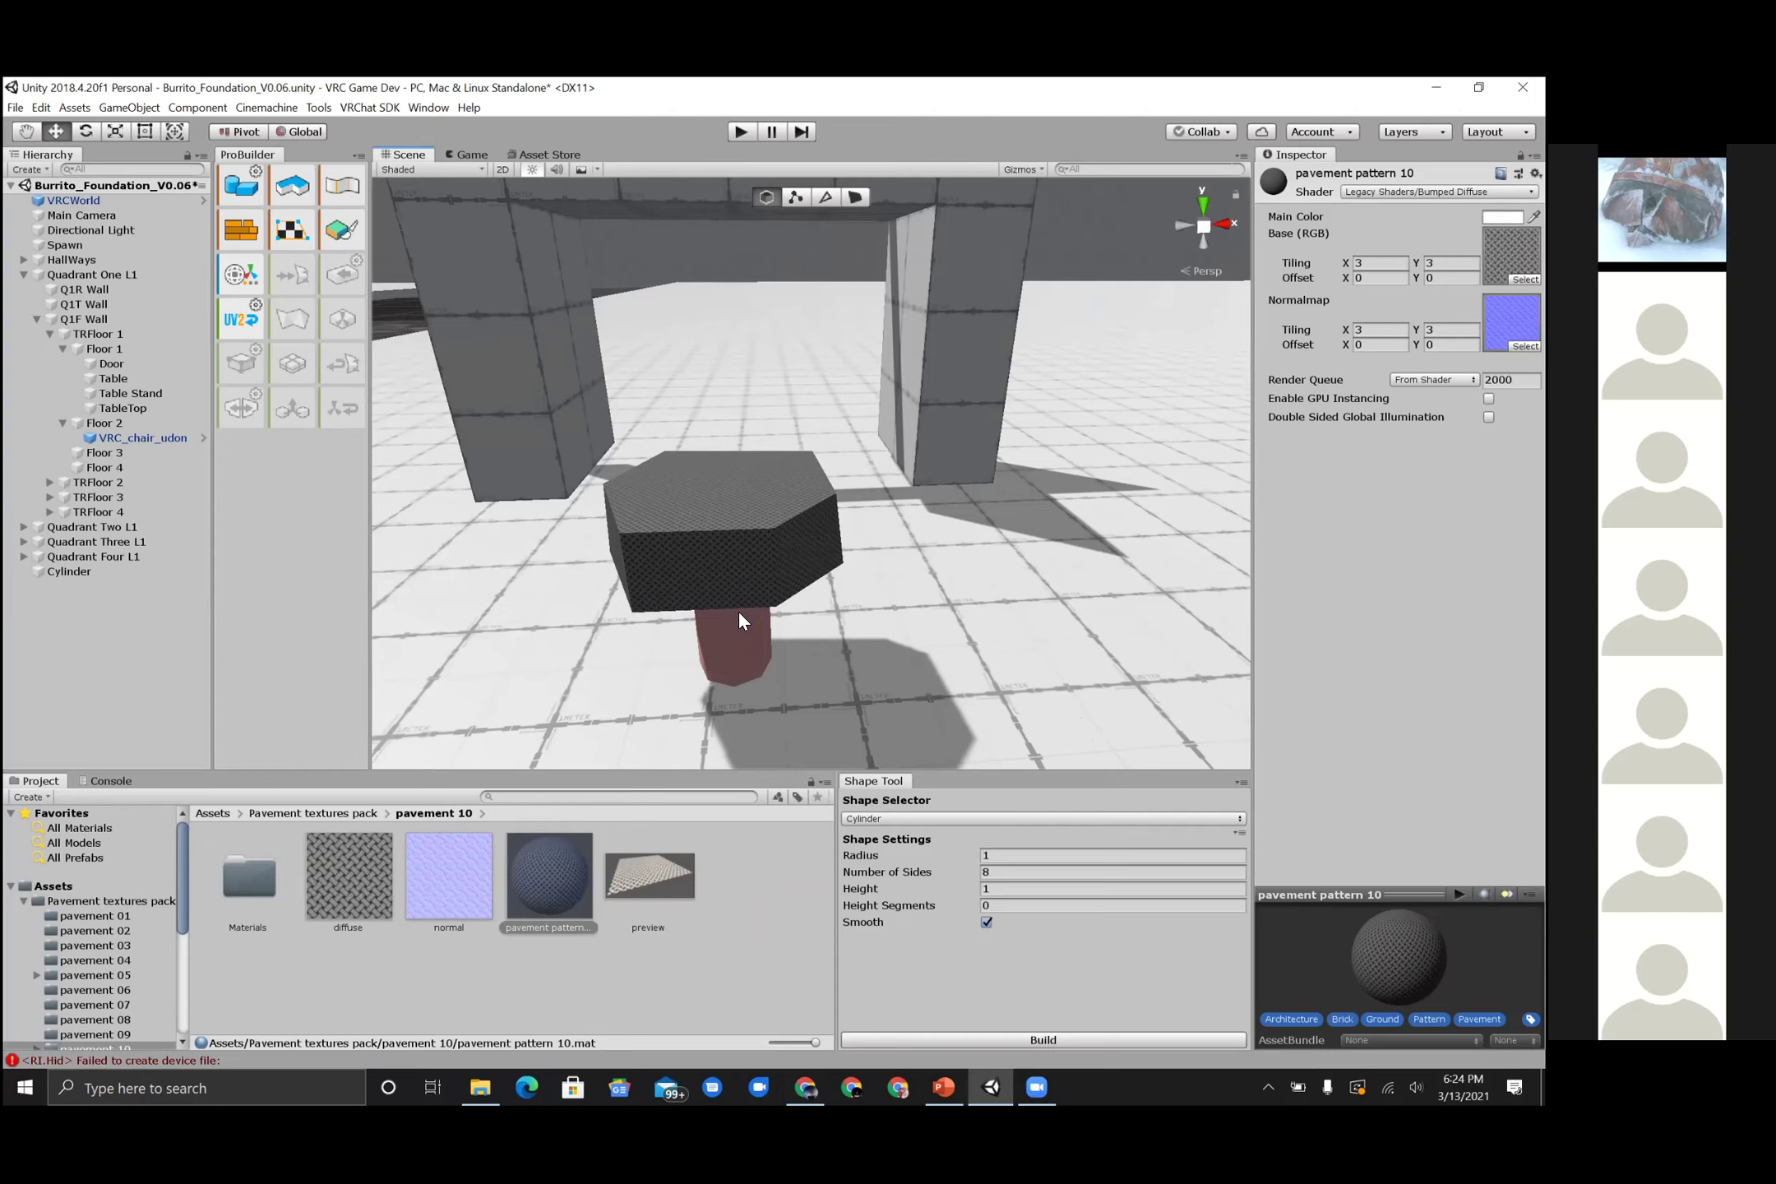
pyautogui.click(24, 901)
pyautogui.click(83, 901)
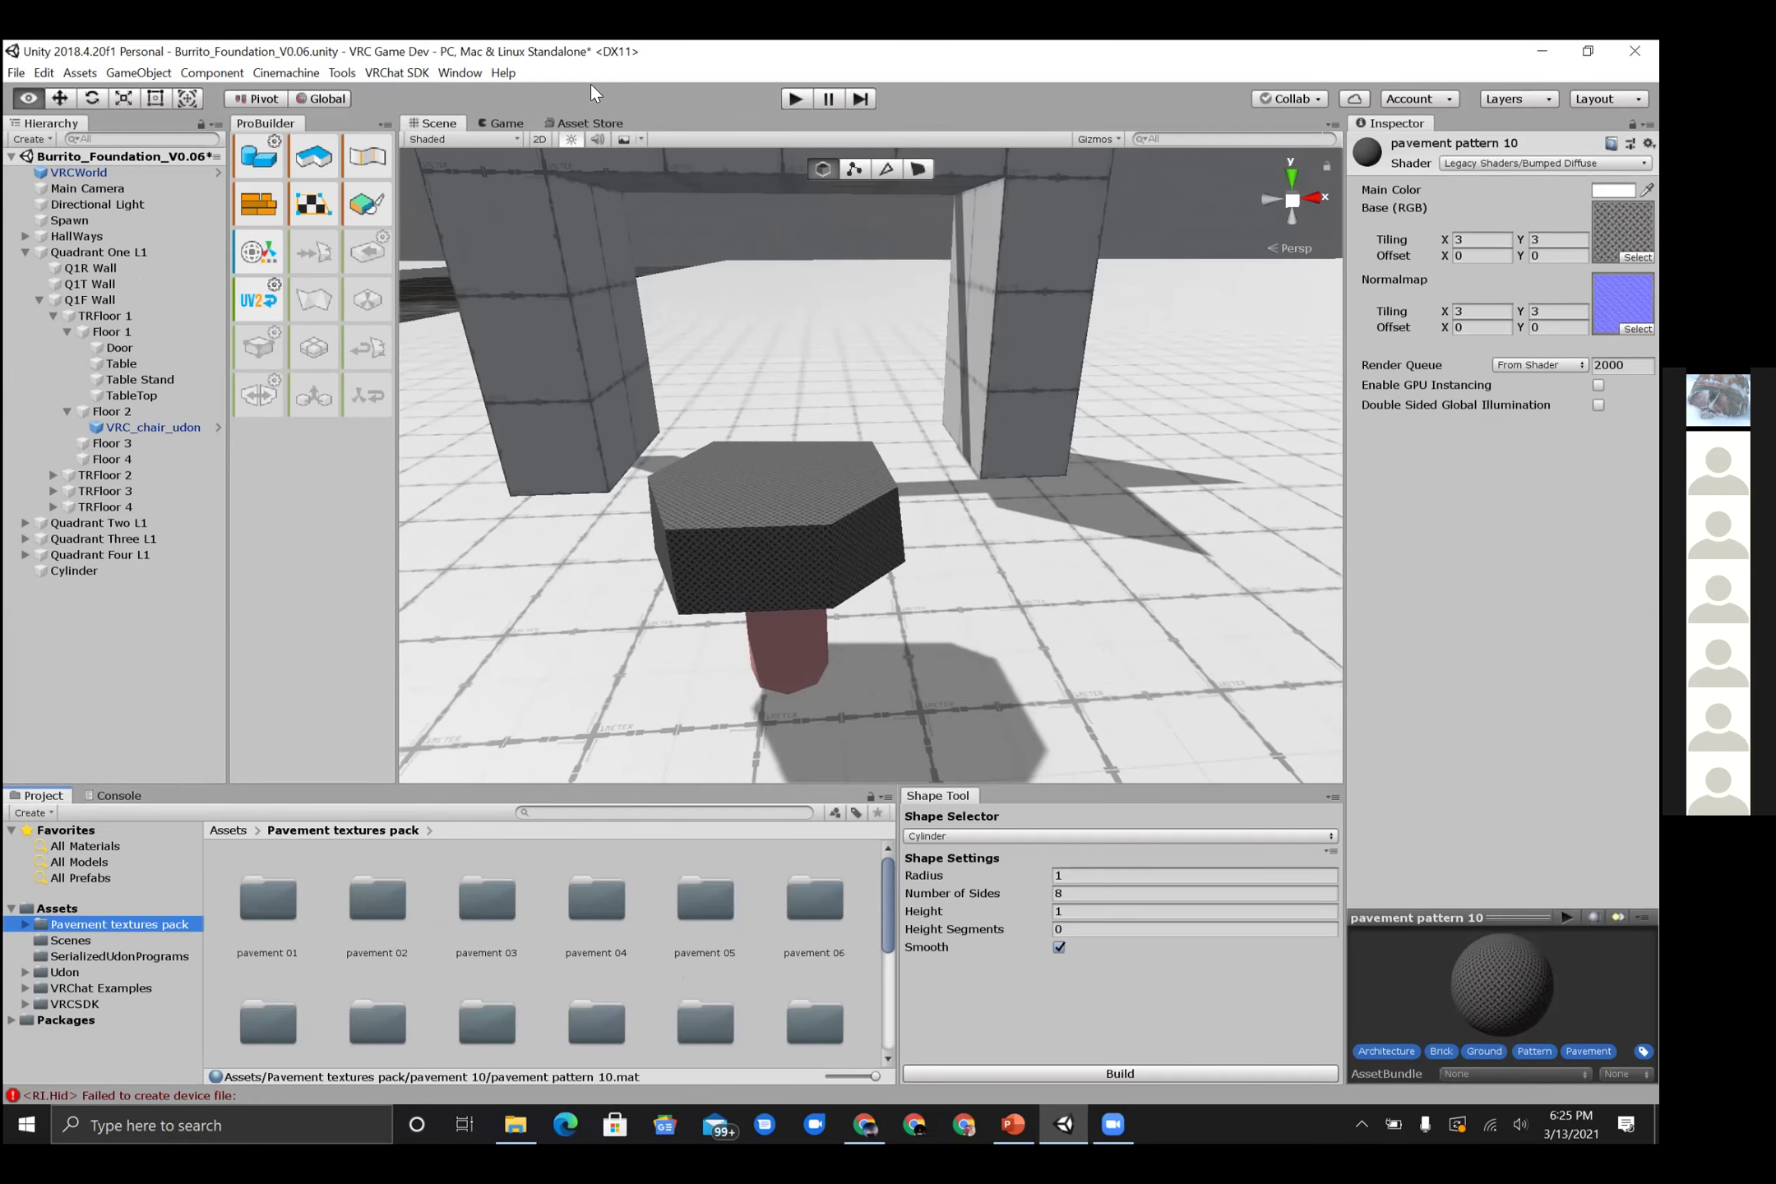
# - Examine the textured hallway floors and both tables from an overview of the world
pyautogui.keyDown('alt'); pyautogui.moveTo(617, 483); pyautogui.dragTo(601, 359); pyautogui.keyUp('alt')
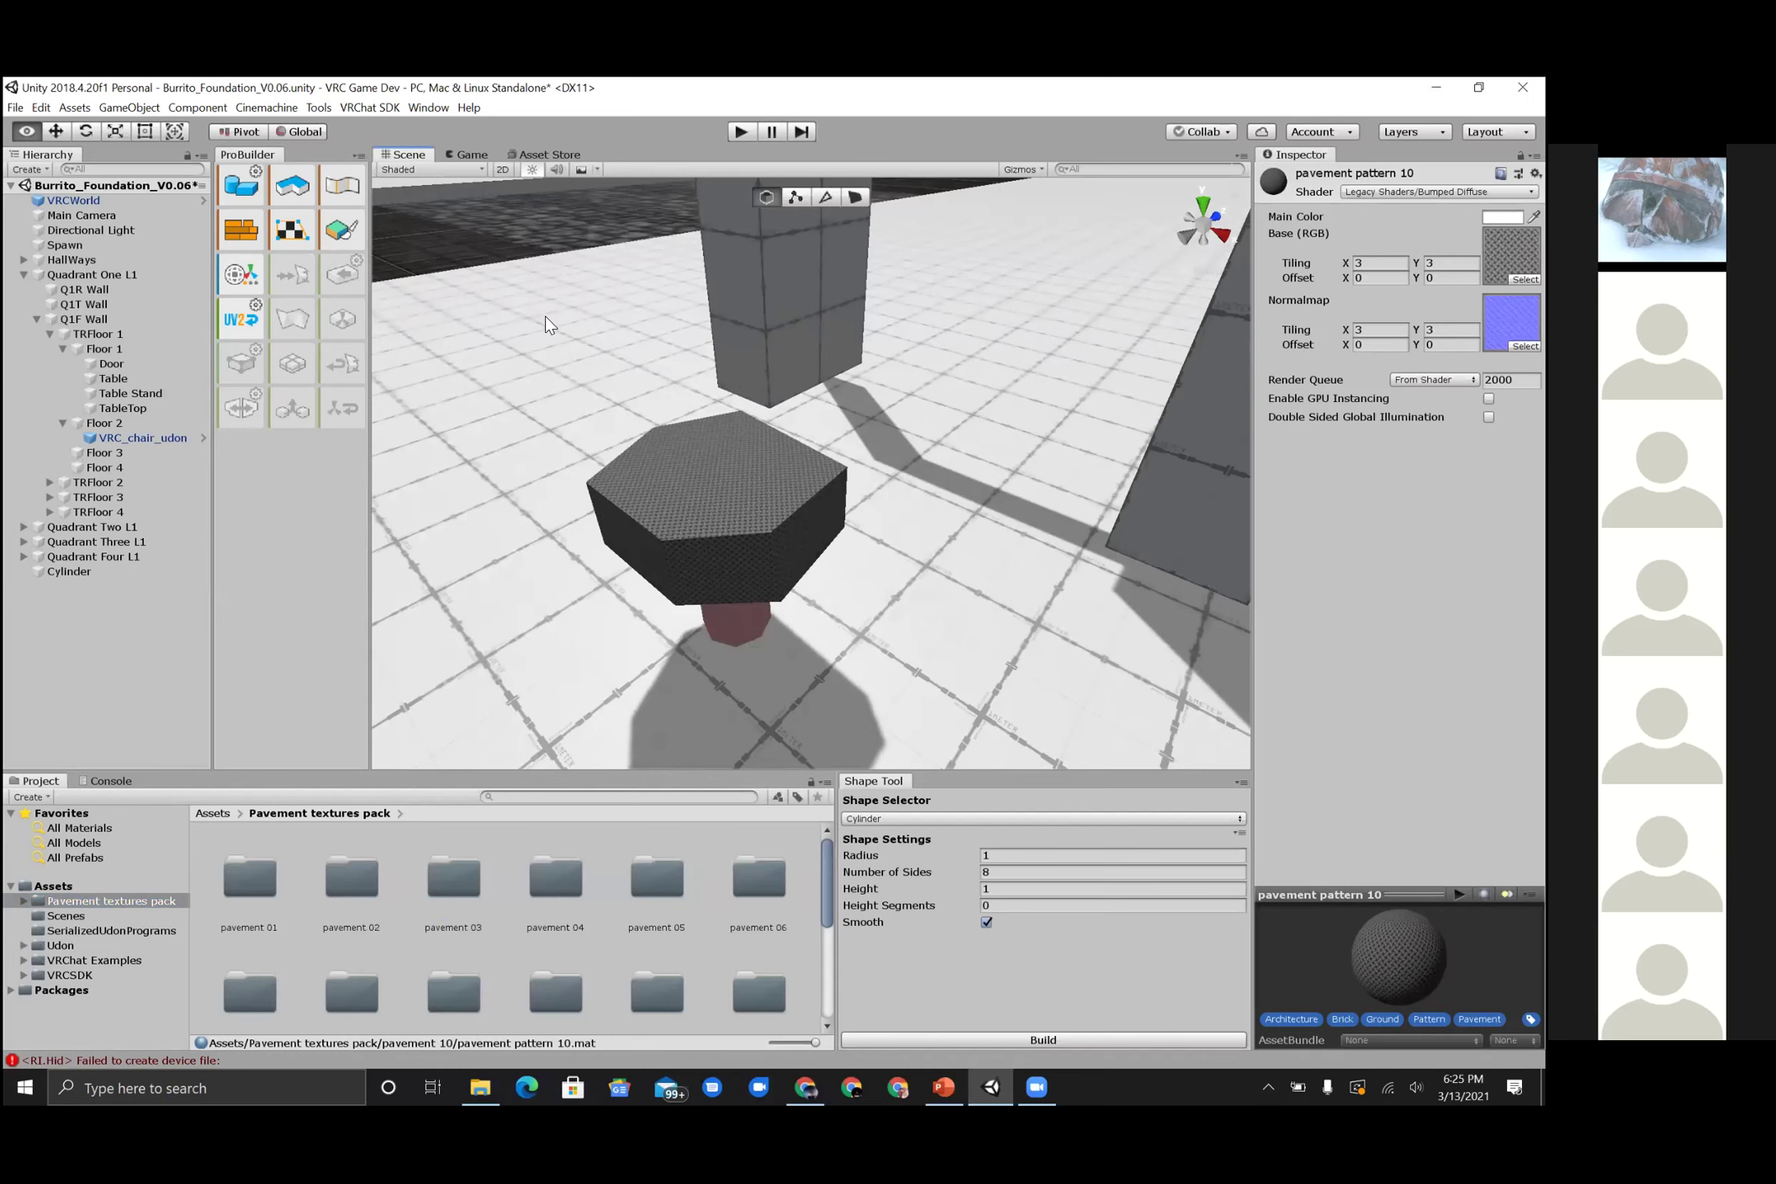
pyautogui.scroll(-4, 585, 298)
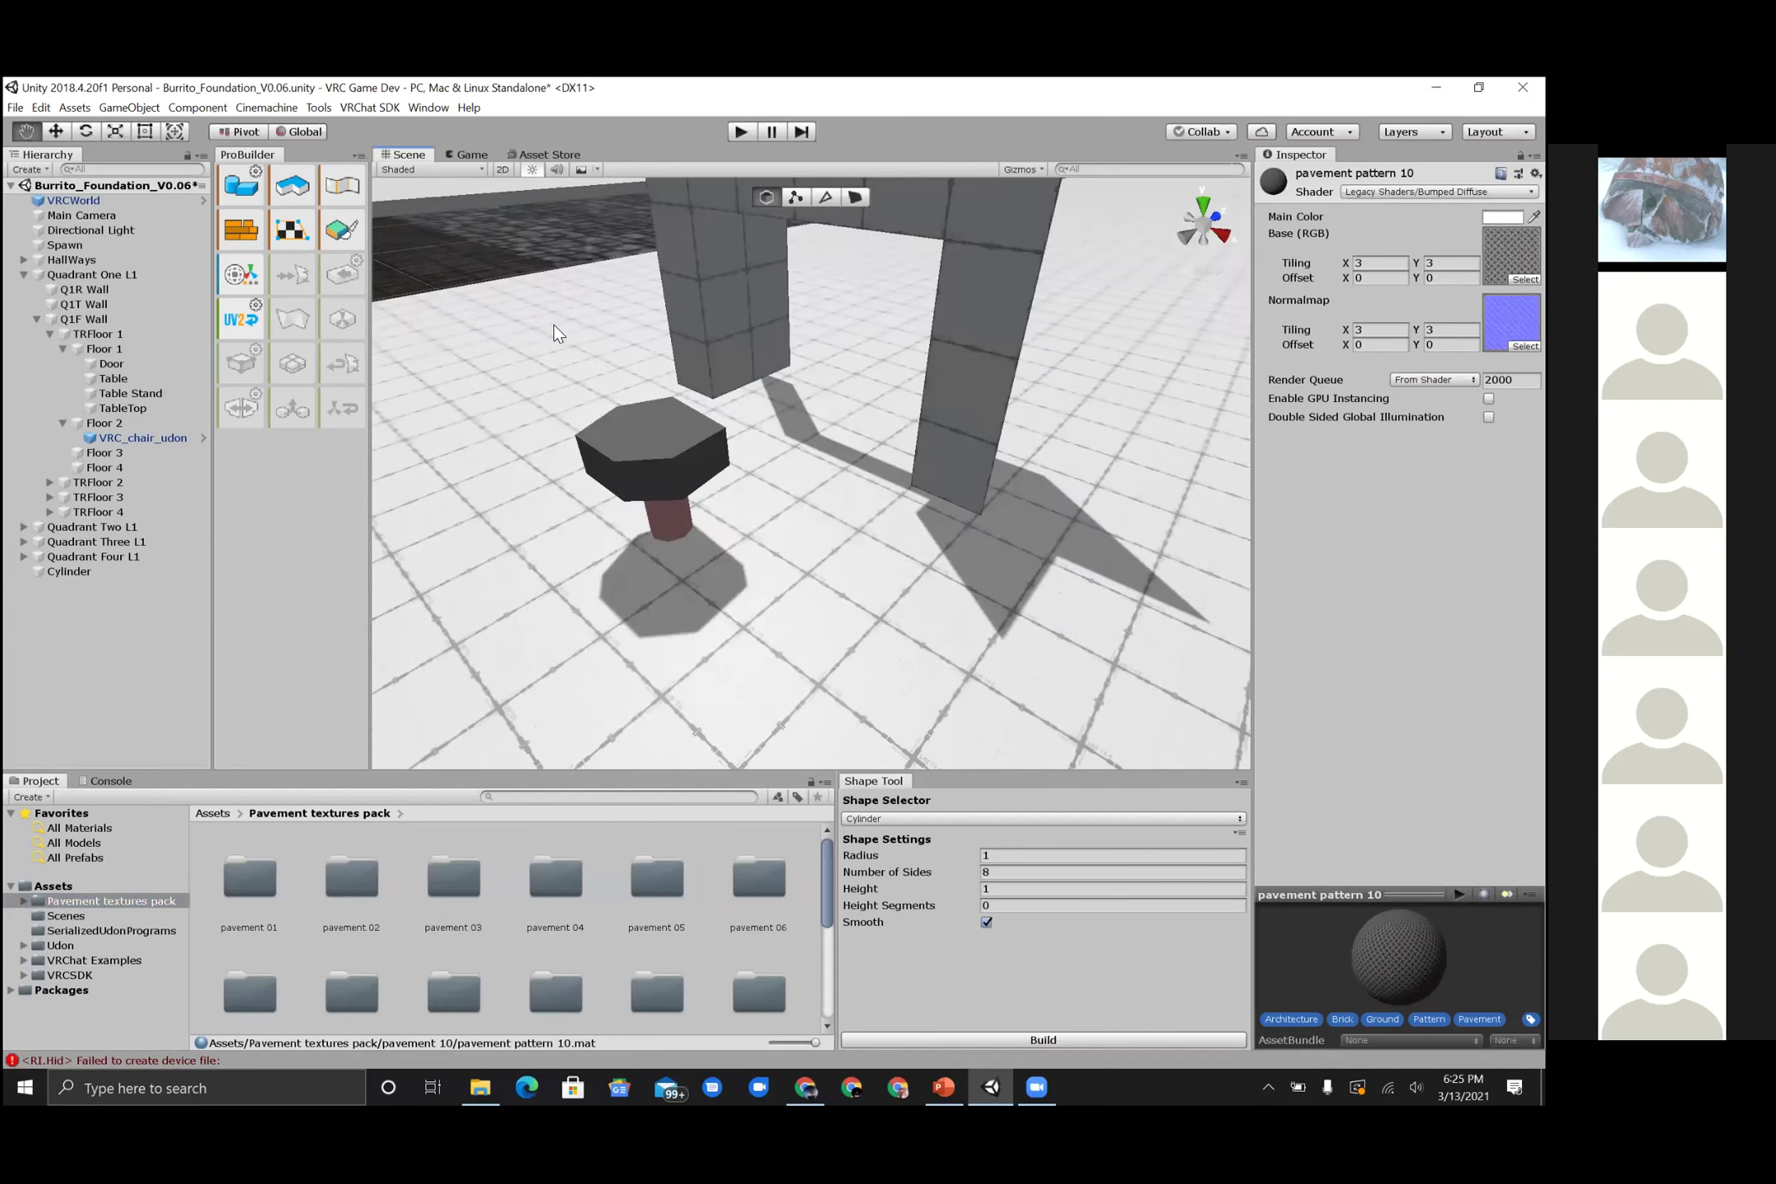
pyautogui.keyDown('alt'); pyautogui.moveTo(565, 335); pyautogui.dragTo(959, 642); pyautogui.keyUp('alt')
pyautogui.keyDown('alt'); pyautogui.moveTo(859, 341); pyautogui.dragTo(1082, 583); pyautogui.keyUp('alt')
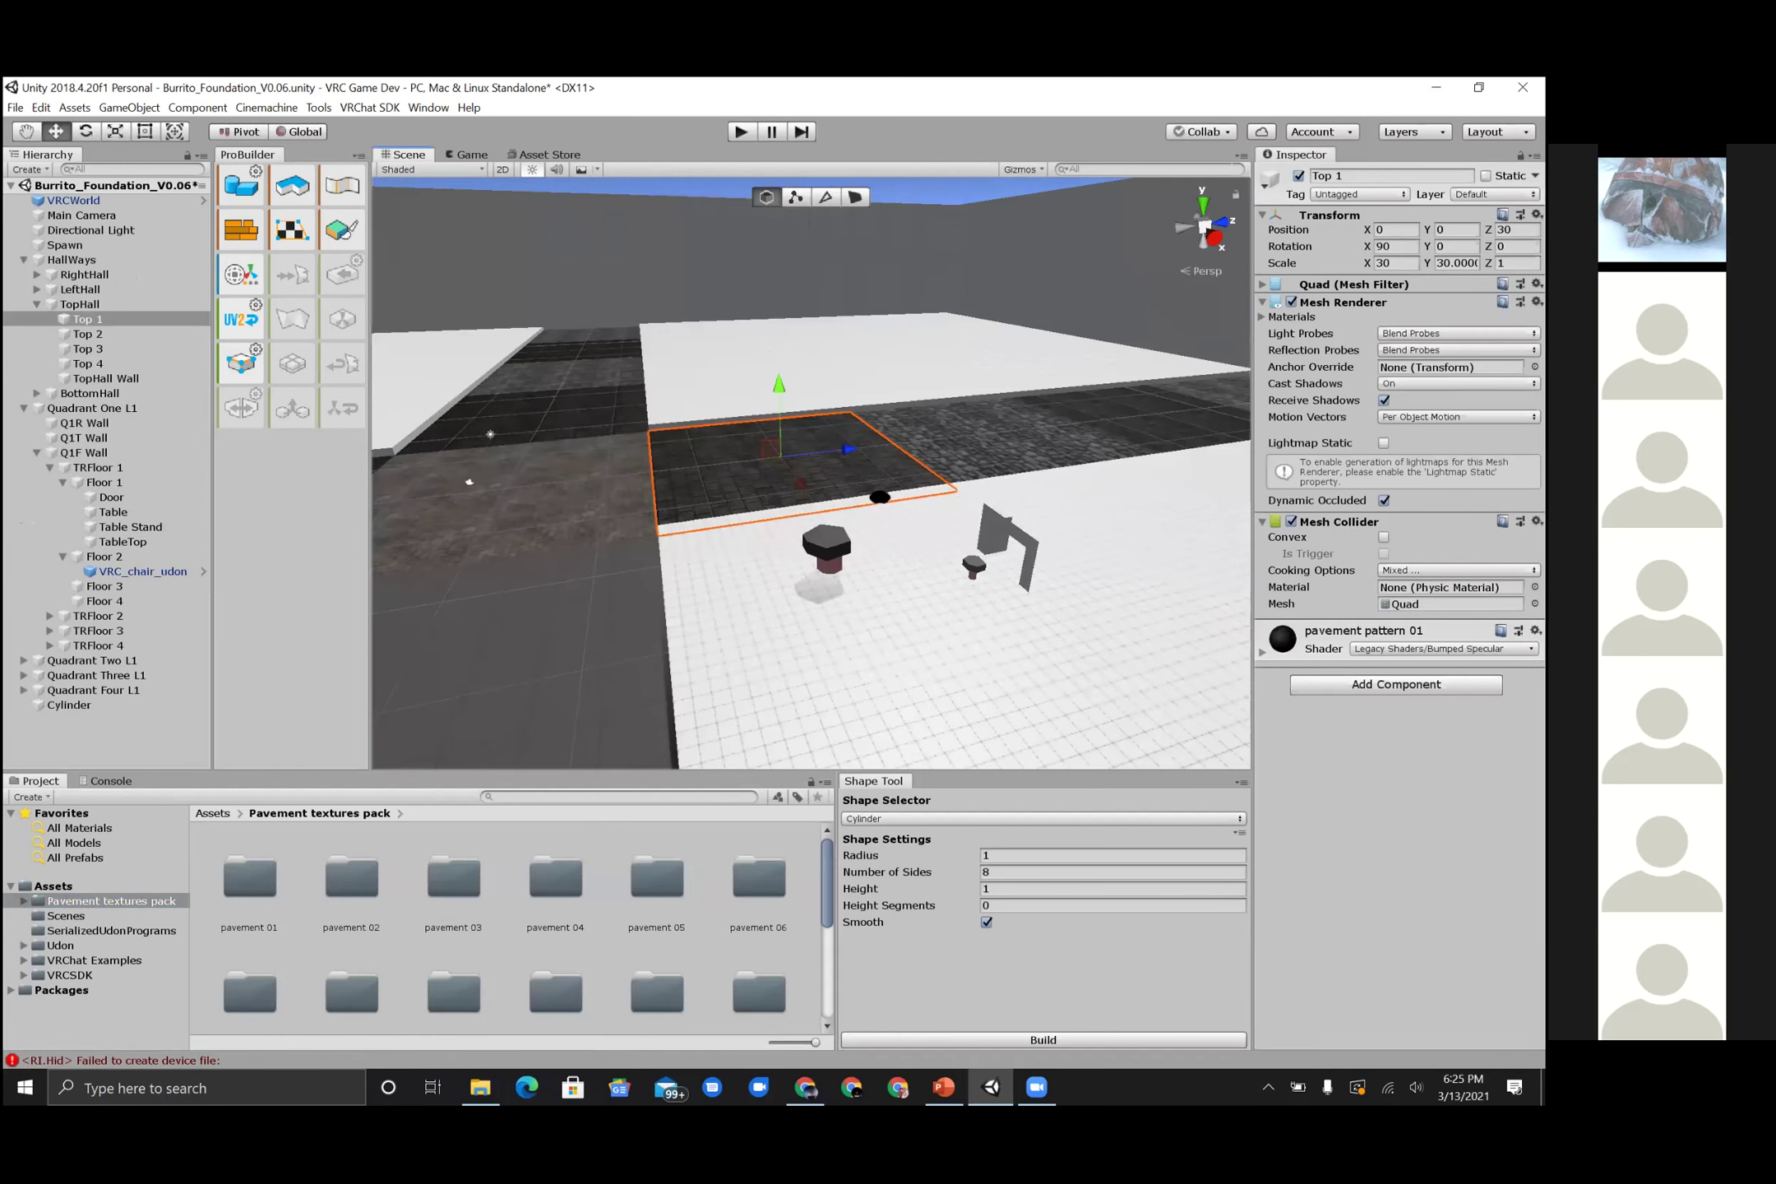
pyautogui.keyDown('alt'); pyautogui.moveTo(879, 497); pyautogui.dragTo(919, 612); pyautogui.keyUp('alt')
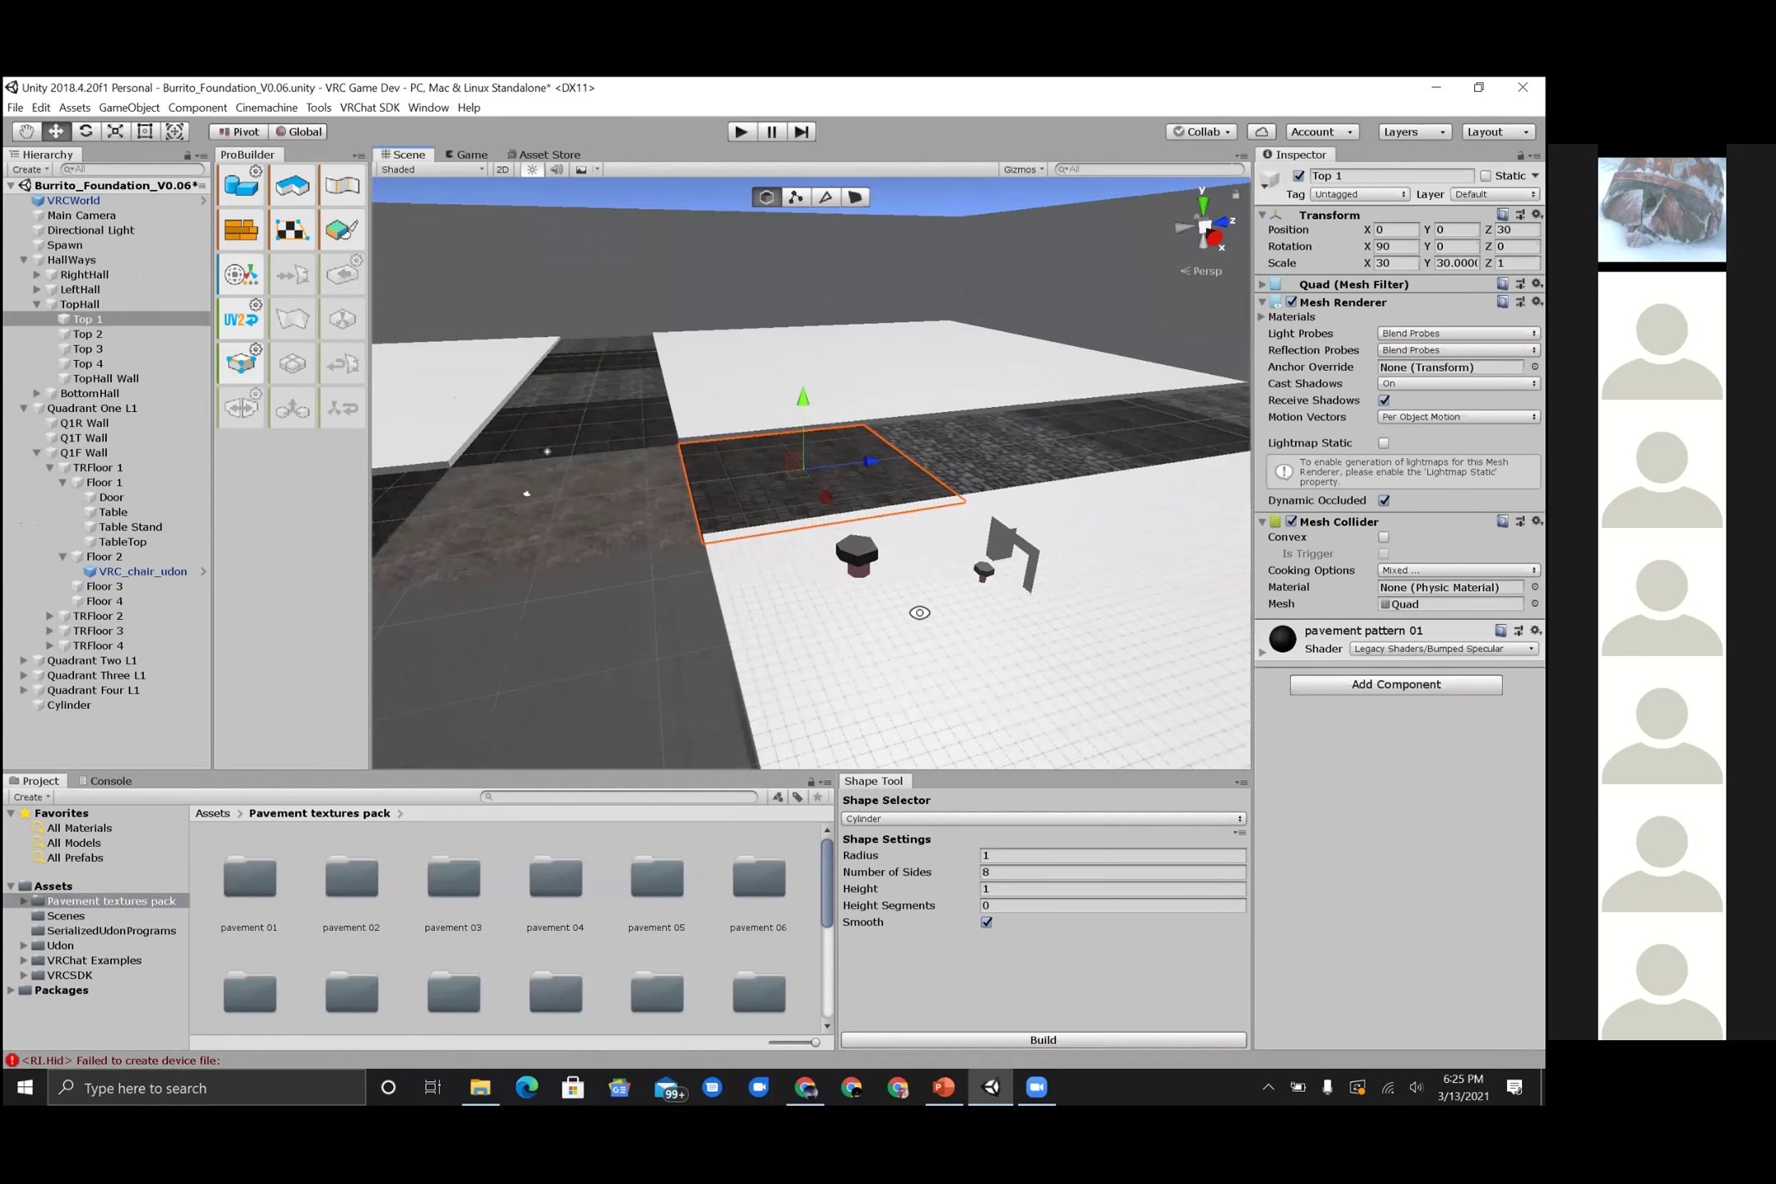
pyautogui.keyDown('alt'); pyautogui.moveTo(1041, 566); pyautogui.dragTo(1120, 533); pyautogui.keyUp('alt')
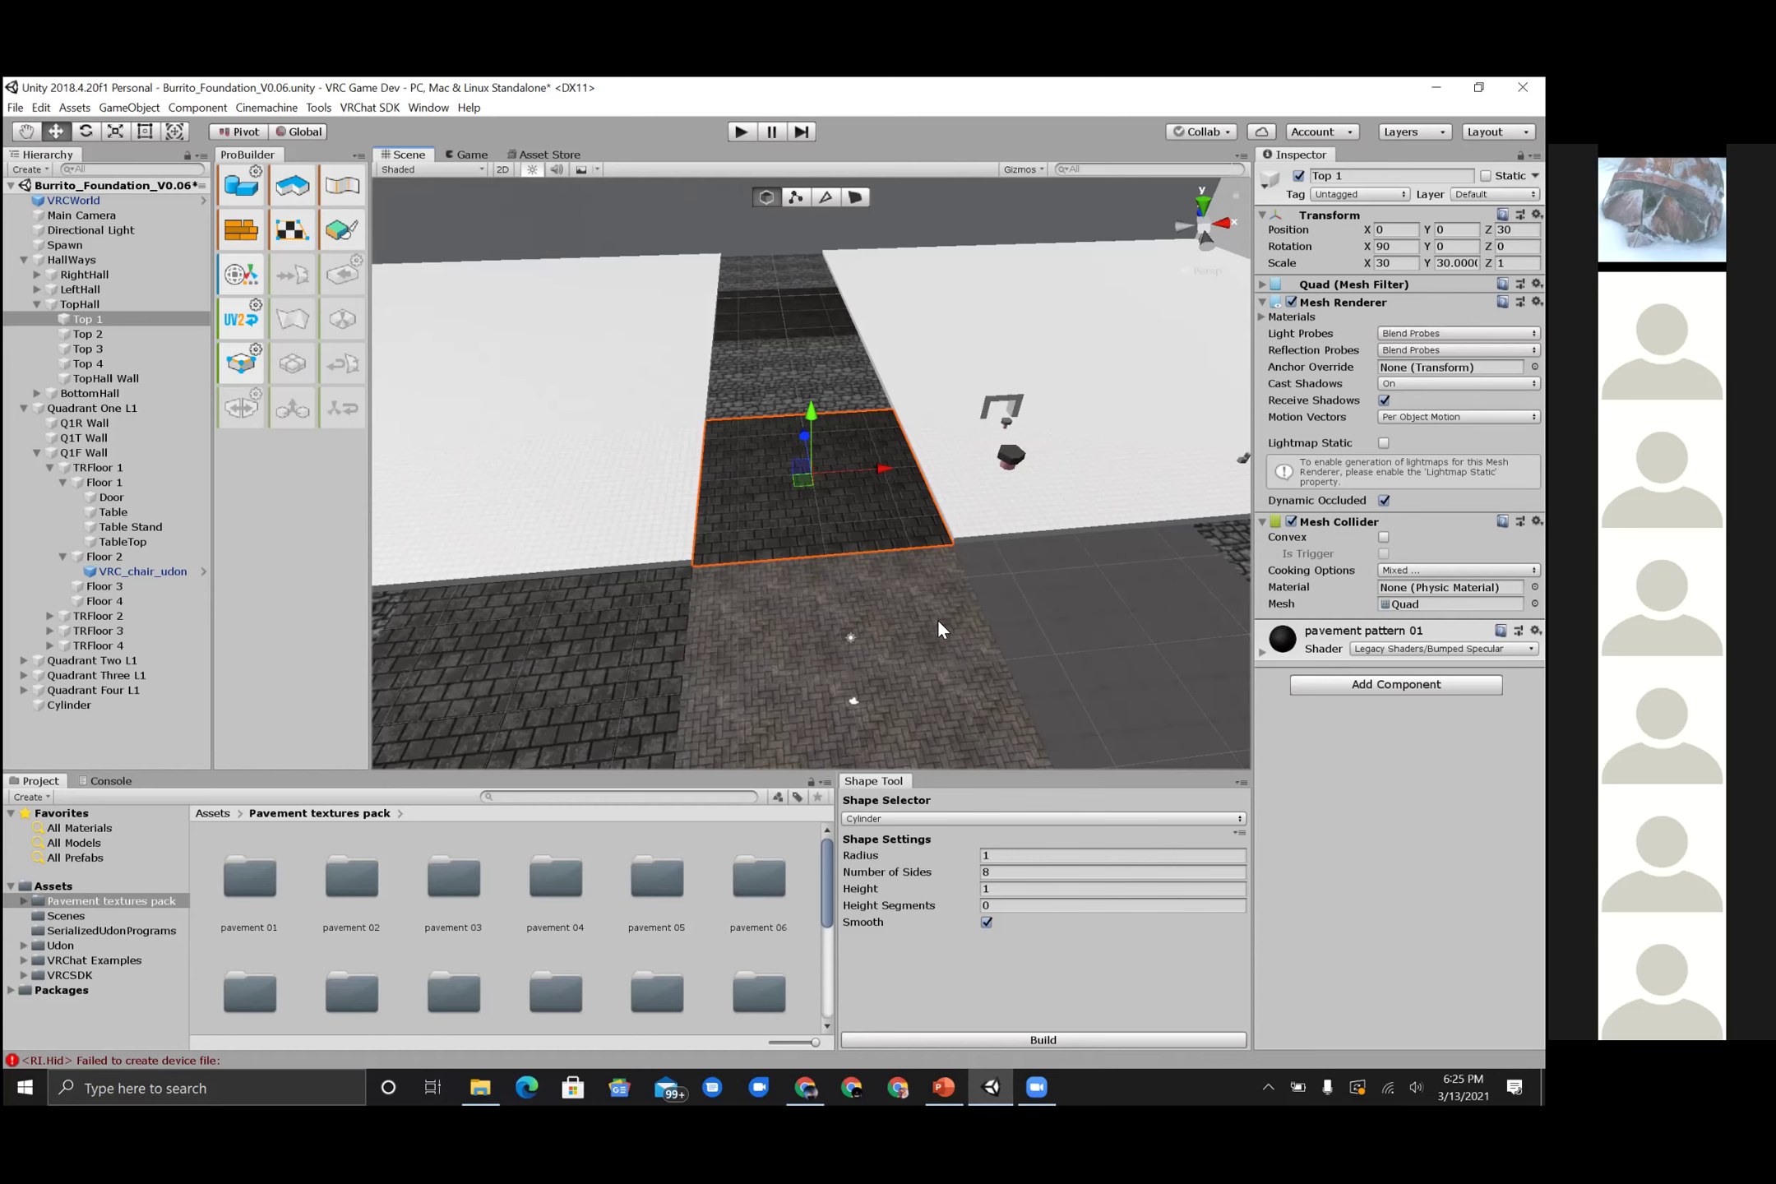
# - Select the TableTop, and frame the Door object to inspect it together with the small table in front of it
pyautogui.click(1003, 423)
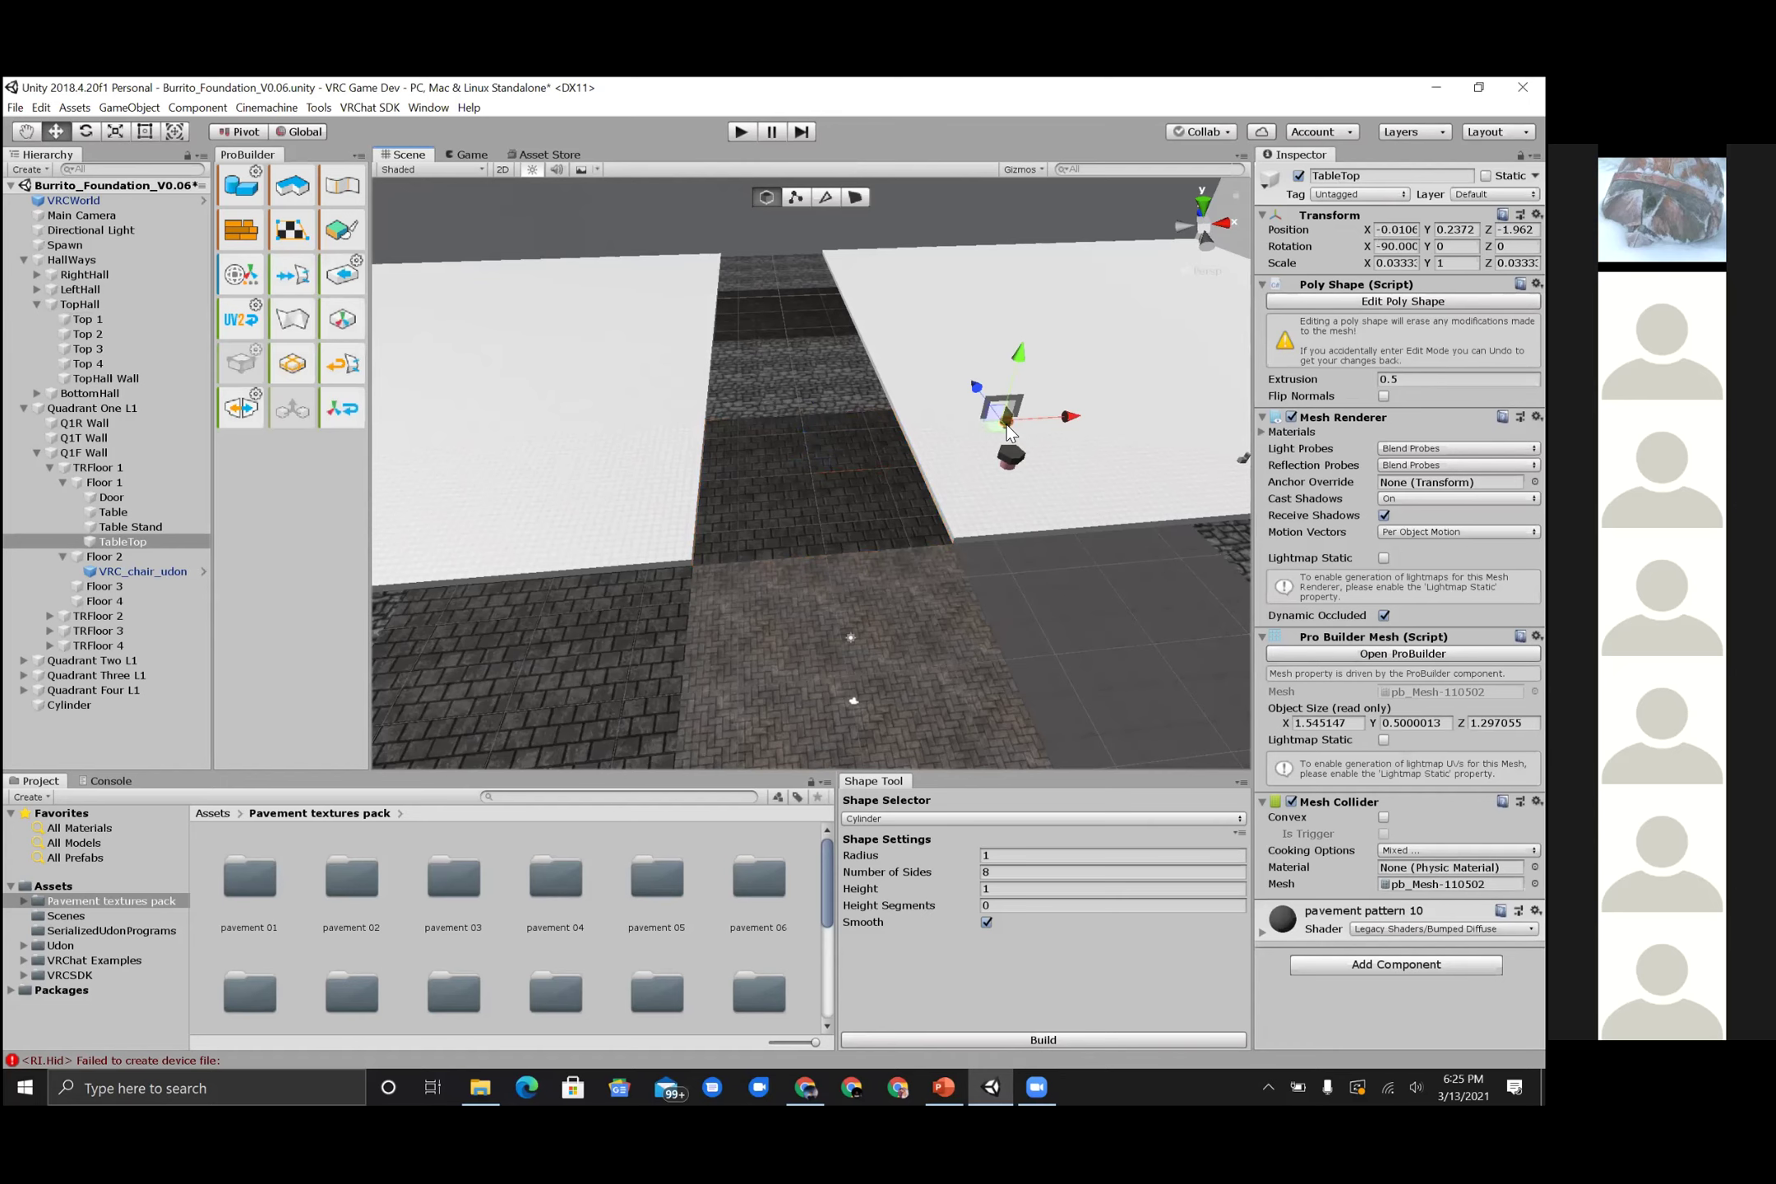
pyautogui.keyDown('alt'); pyautogui.moveTo(1005, 424); pyautogui.dragTo(594, 337); pyautogui.keyUp('alt')
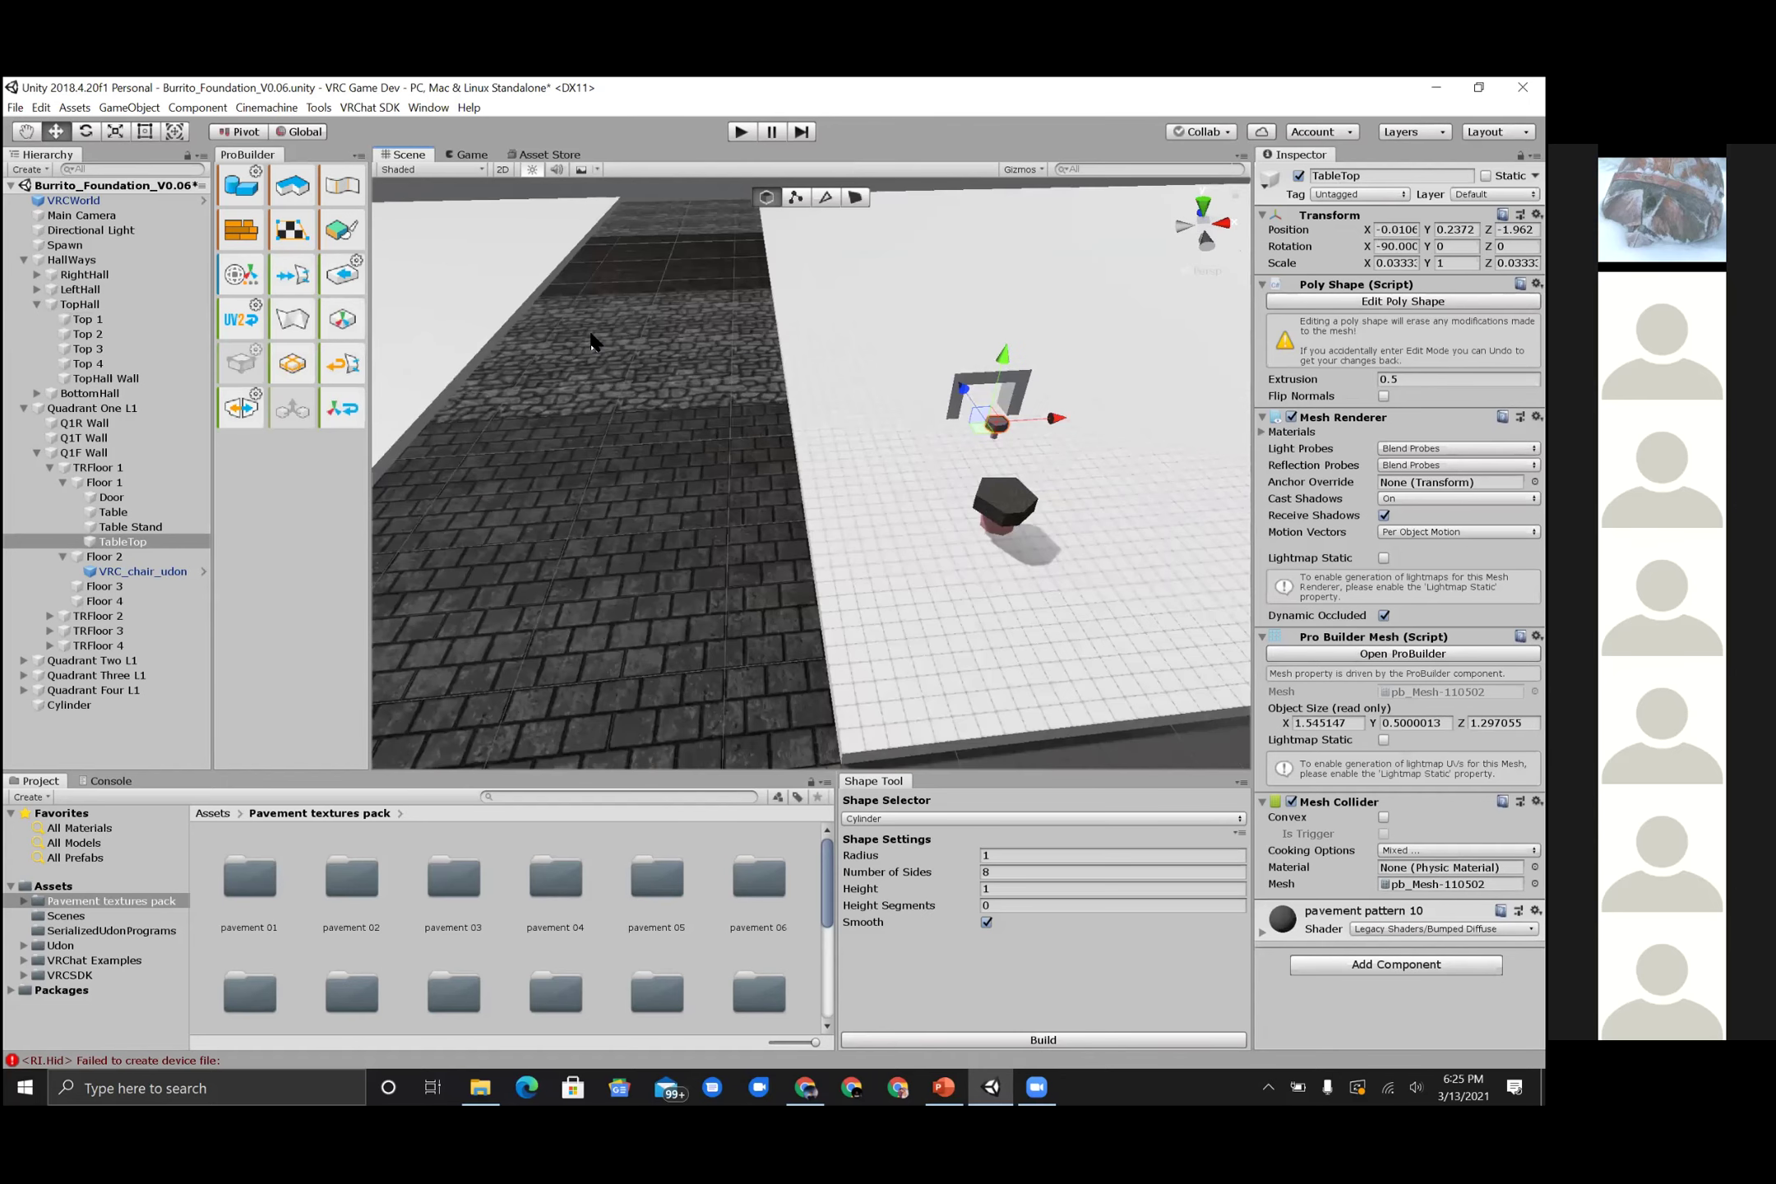
pyautogui.scroll(5, 595, 337)
pyautogui.click(593, 341)
pyautogui.click(590, 345)
pyautogui.click(116, 498)
pyautogui.press('f')
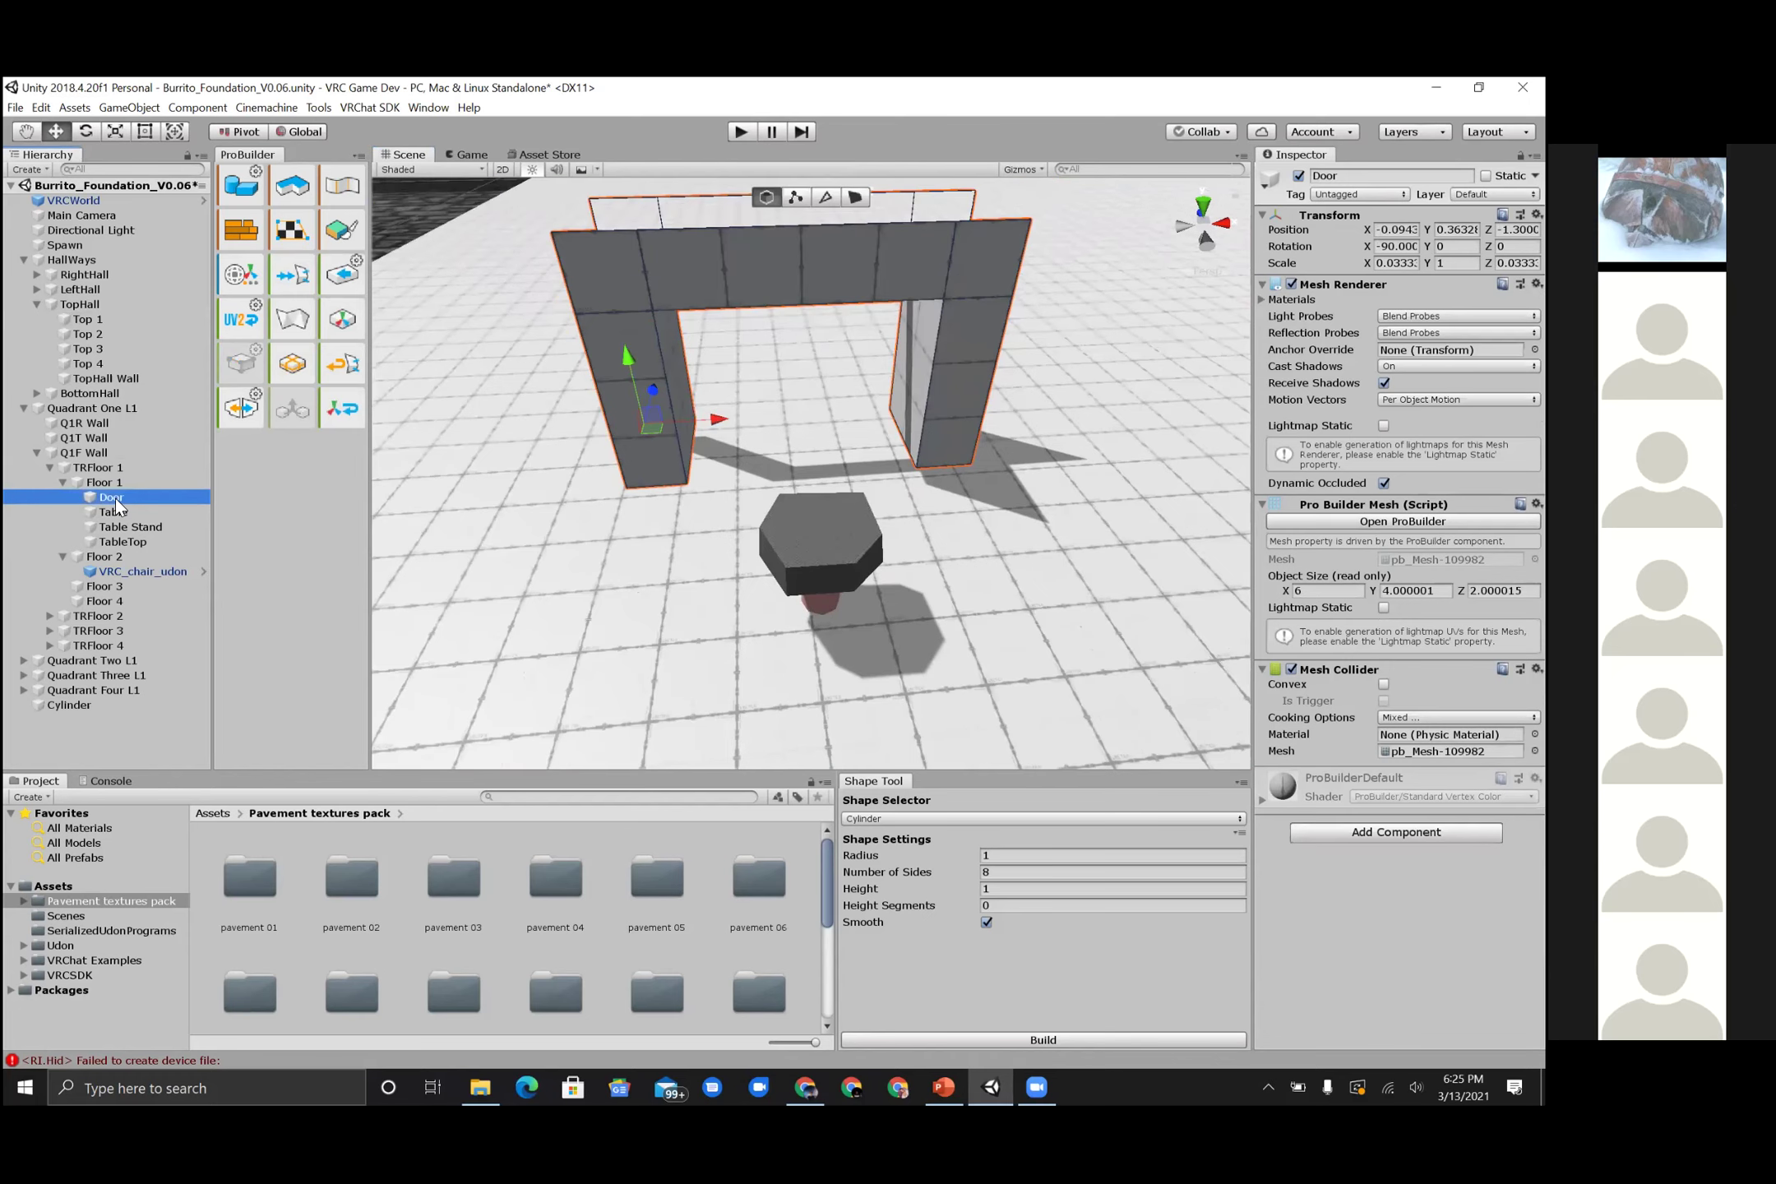
pyautogui.scroll(-2, 743, 522)
pyautogui.scroll(-3, 749, 551)
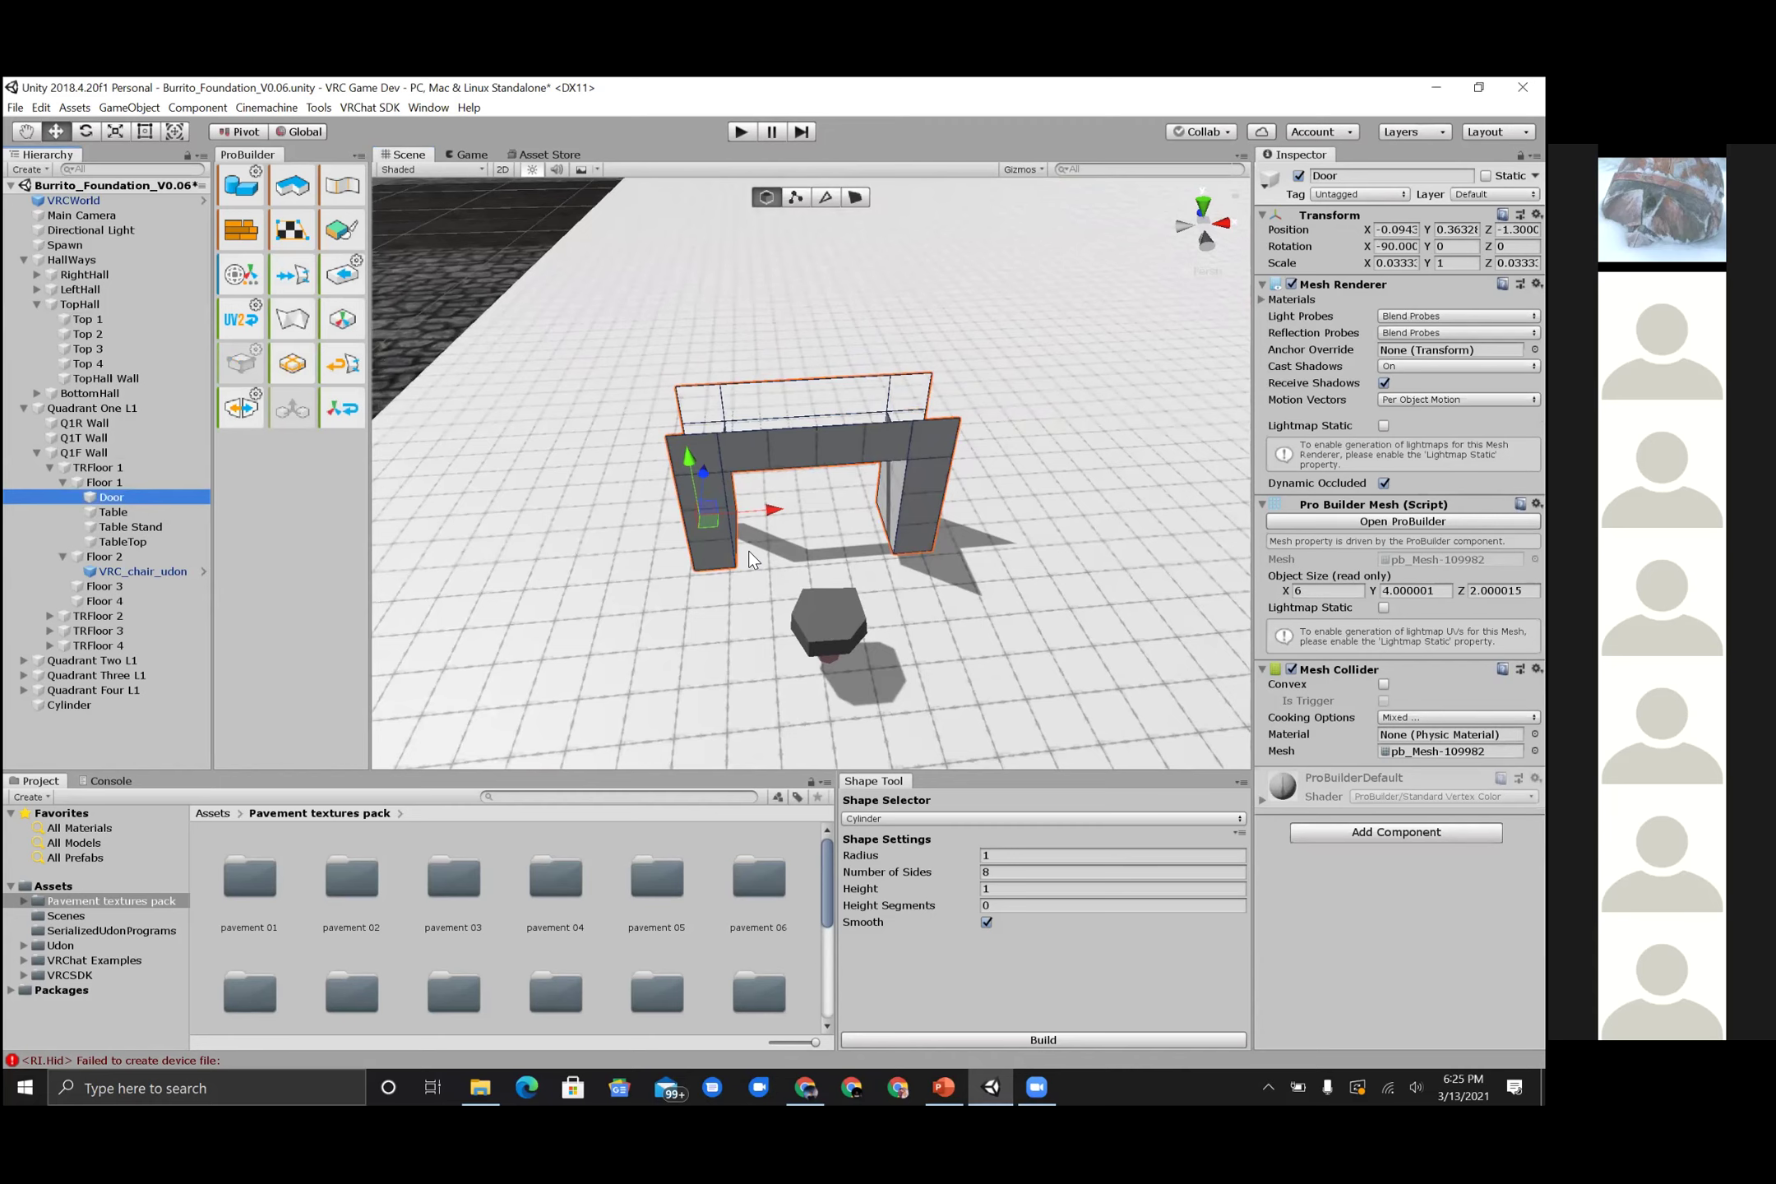
# - Frame the whole Q1F Wall floor, and select the larger Table to examine its textured surface up close
pyautogui.click(587, 531)
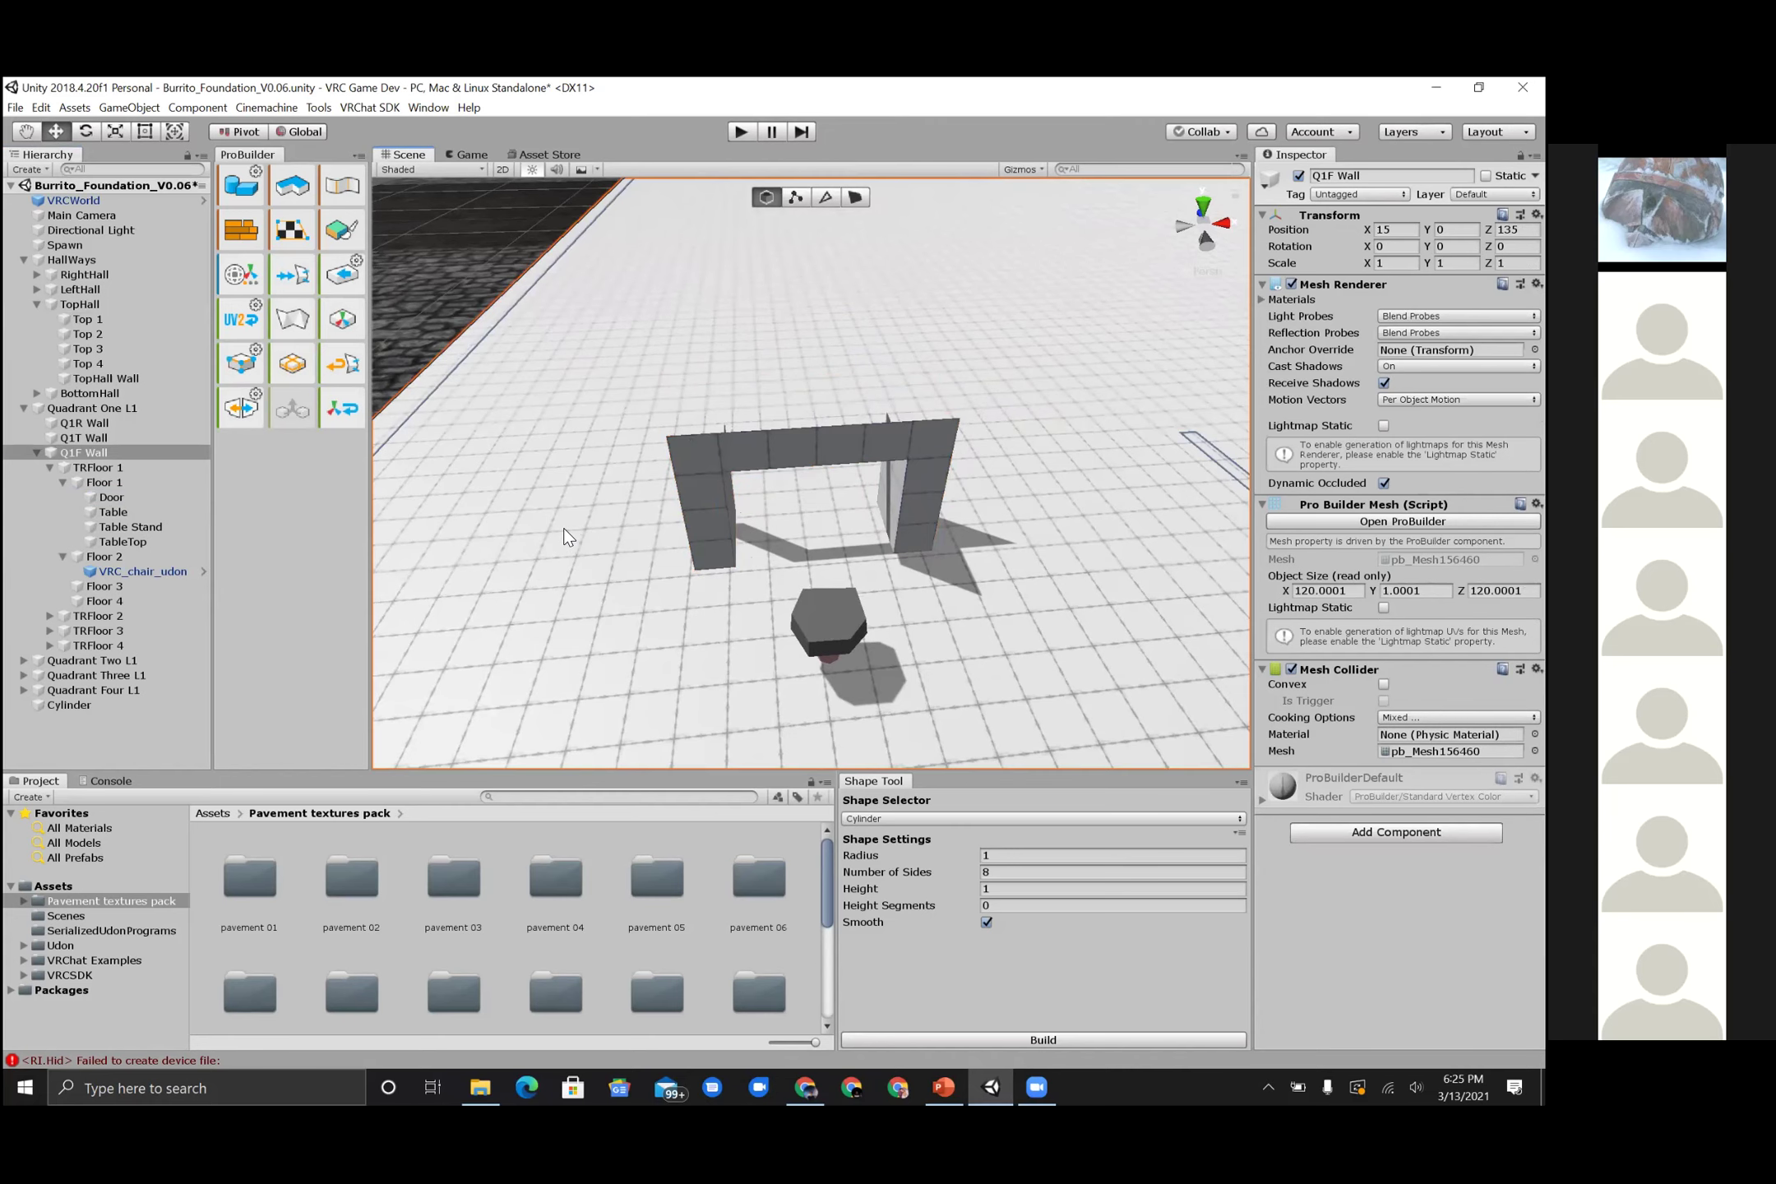
pyautogui.doubleClick(119, 454)
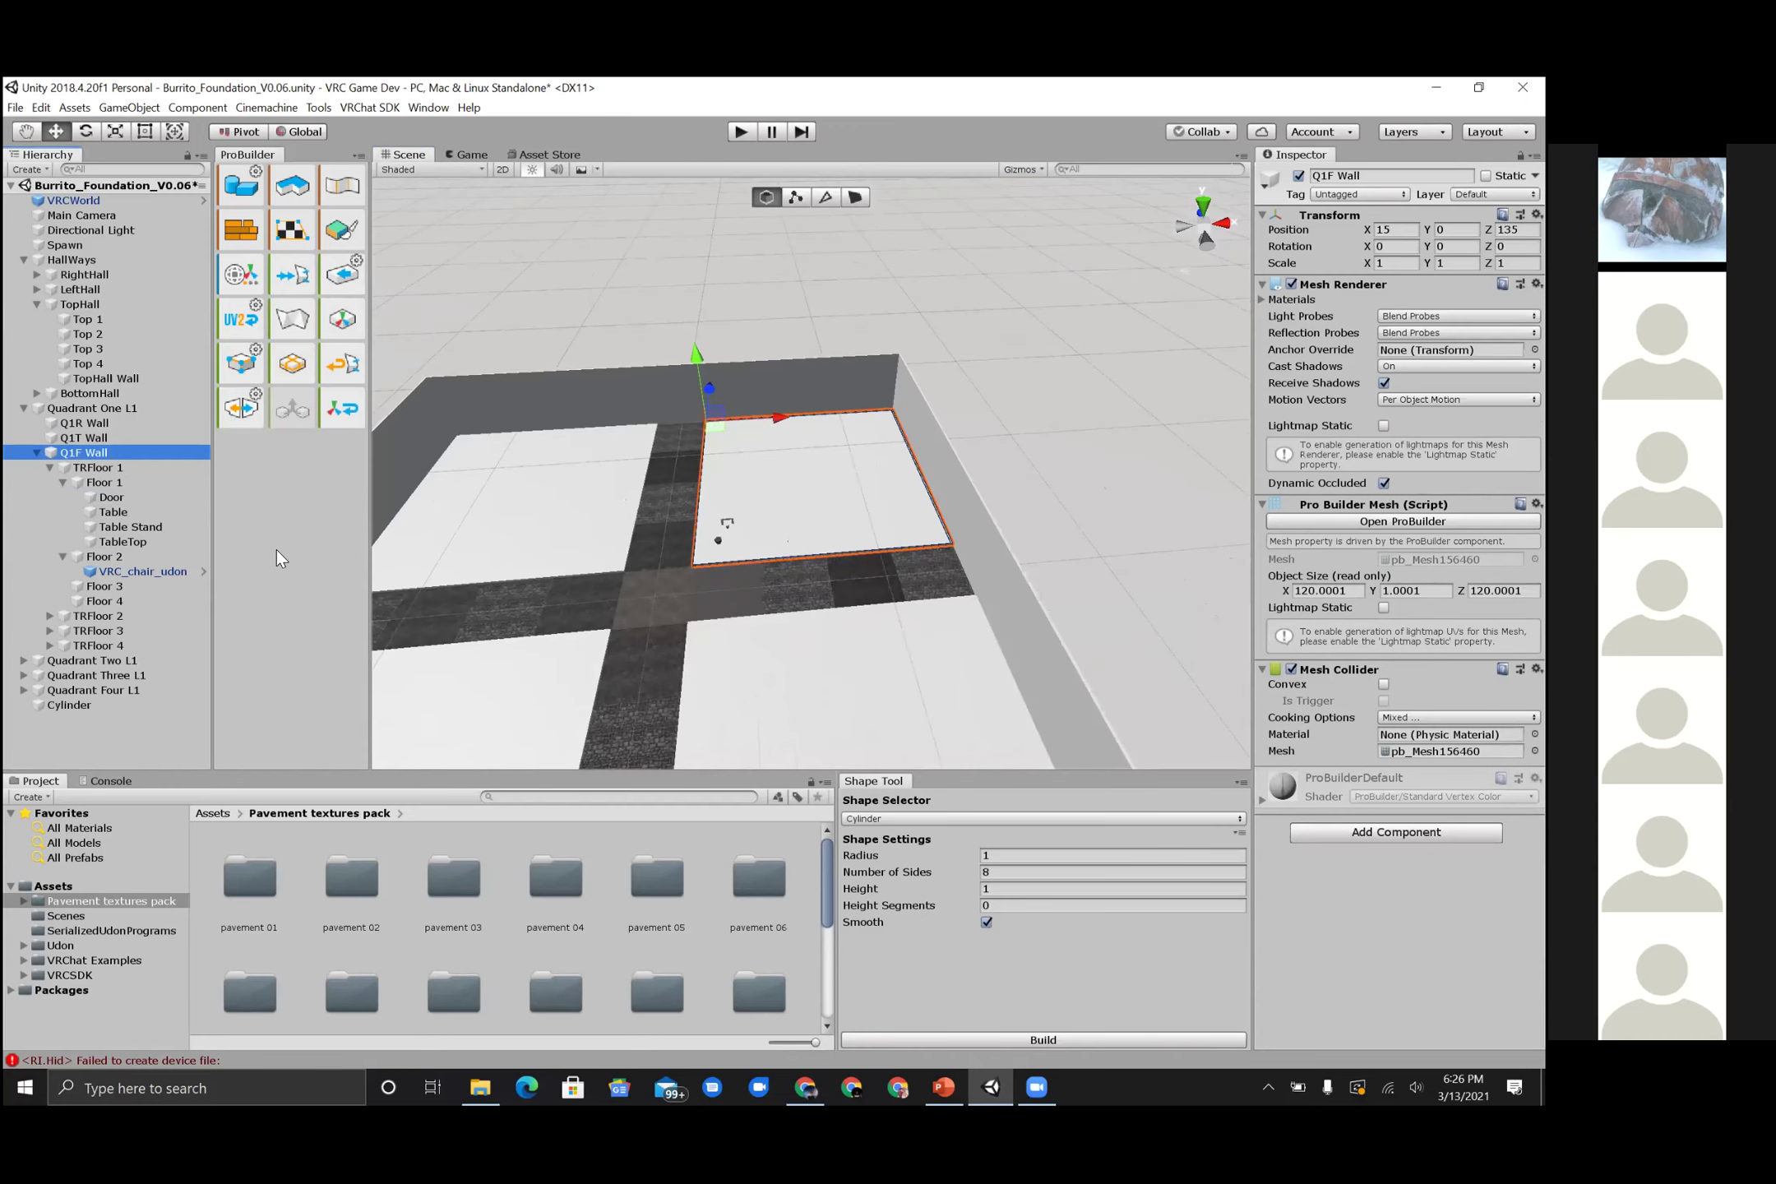
pyautogui.click(718, 542)
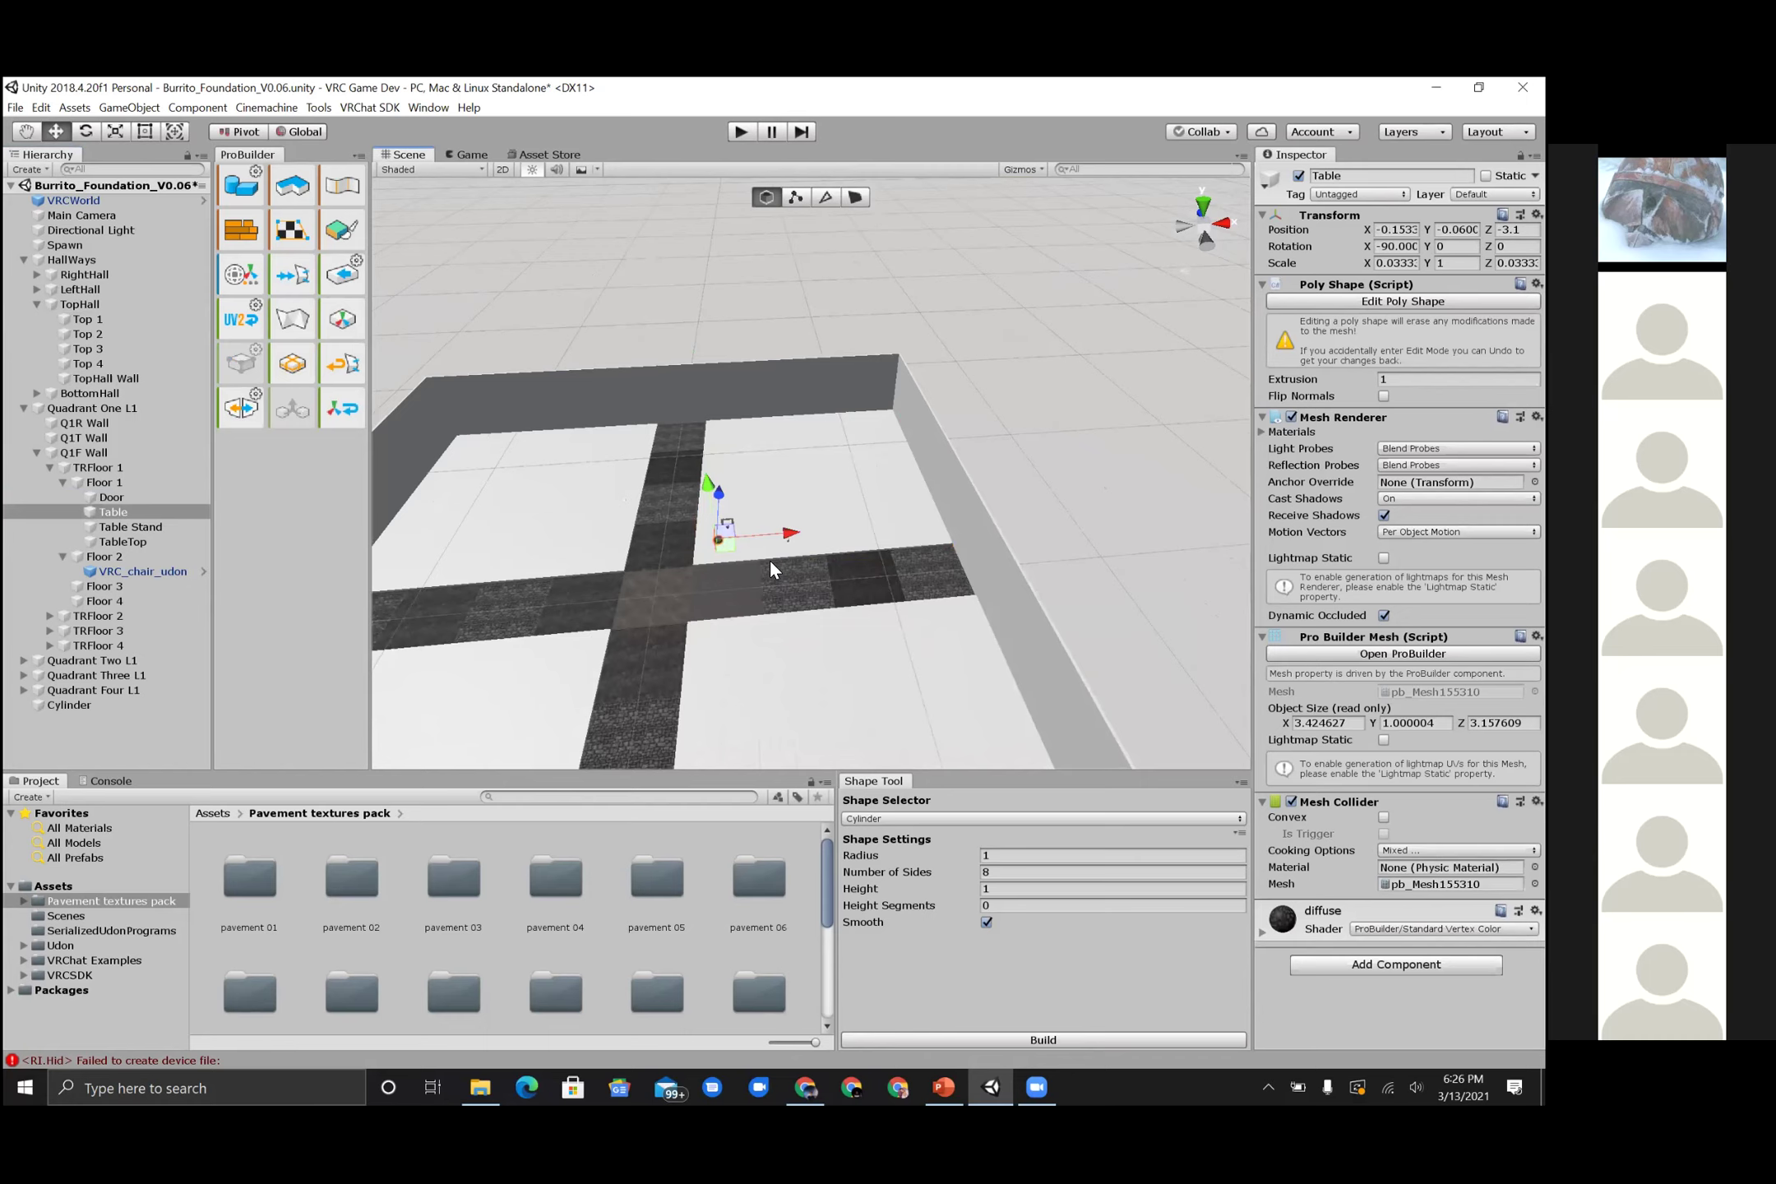
pyautogui.scroll(1, 770, 568)
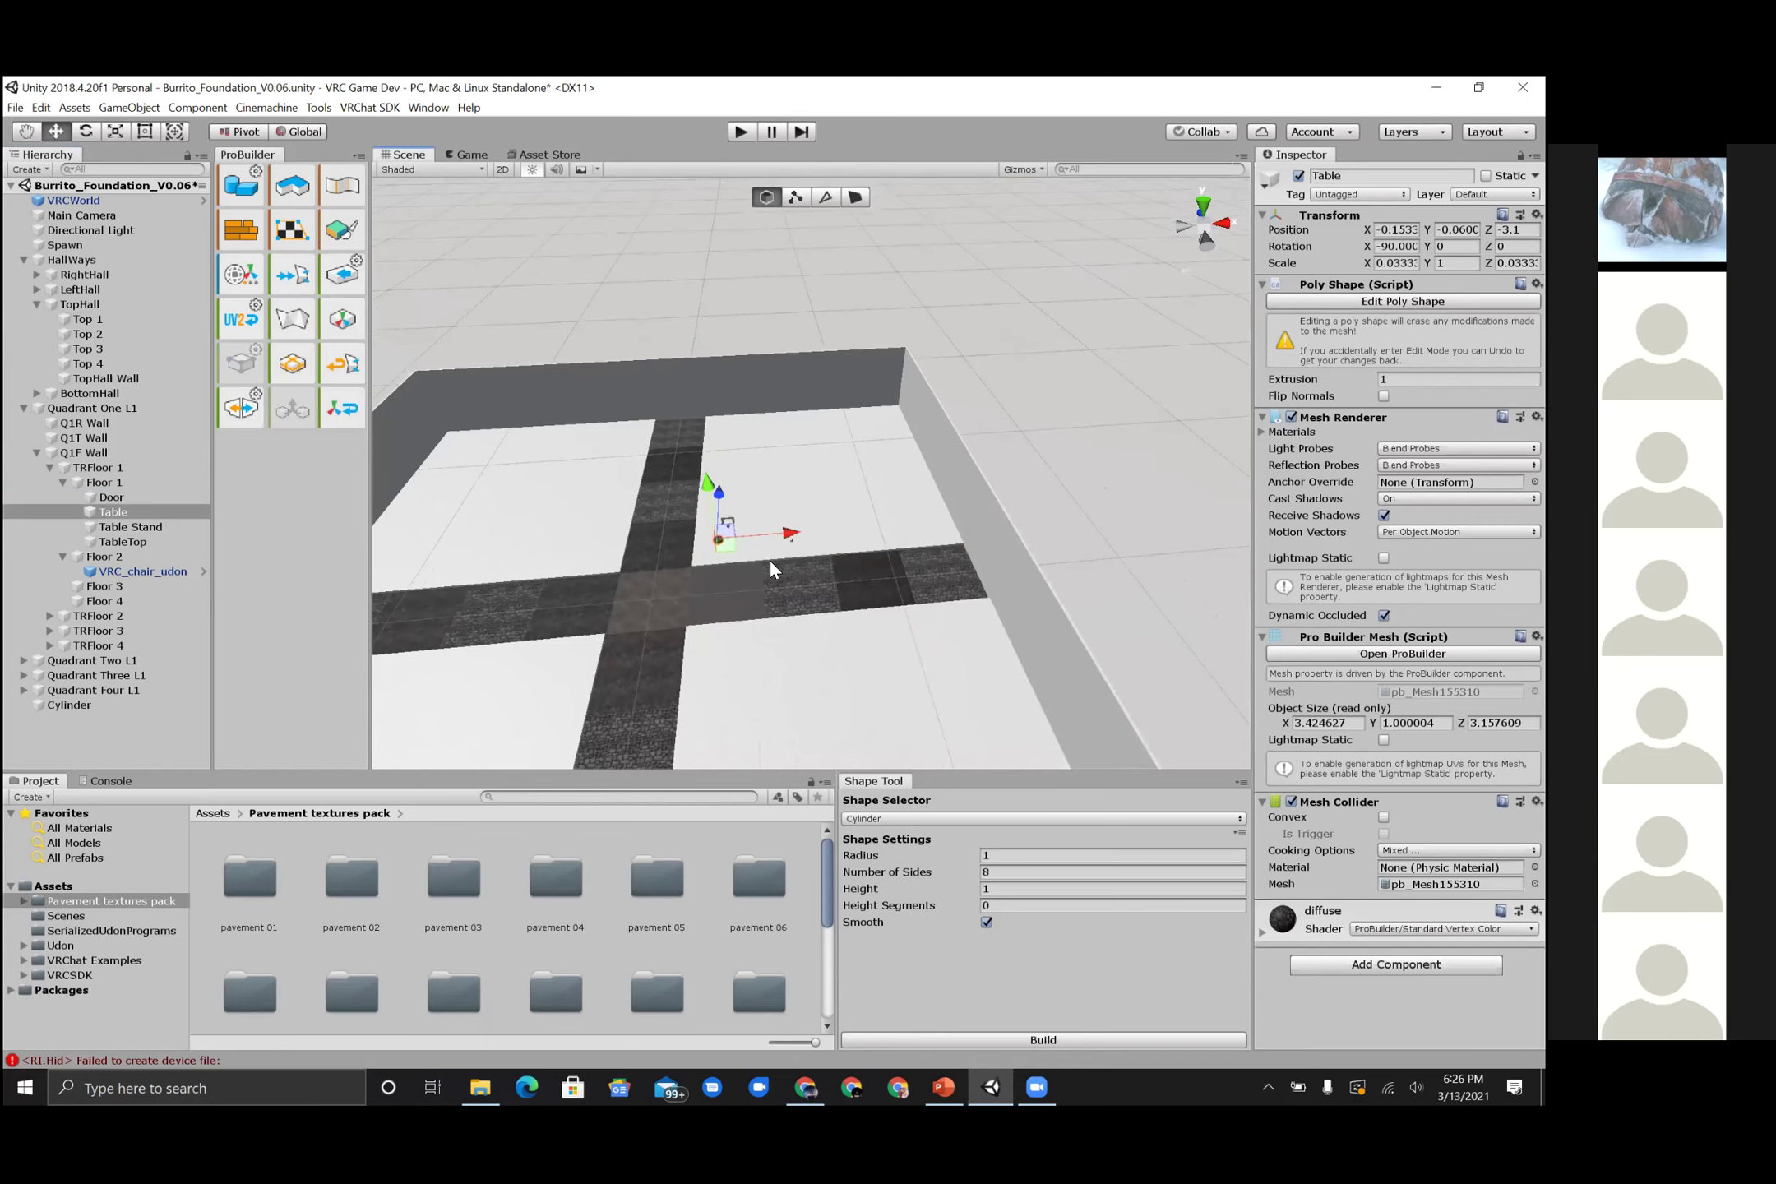
pyautogui.scroll(1, 770, 560)
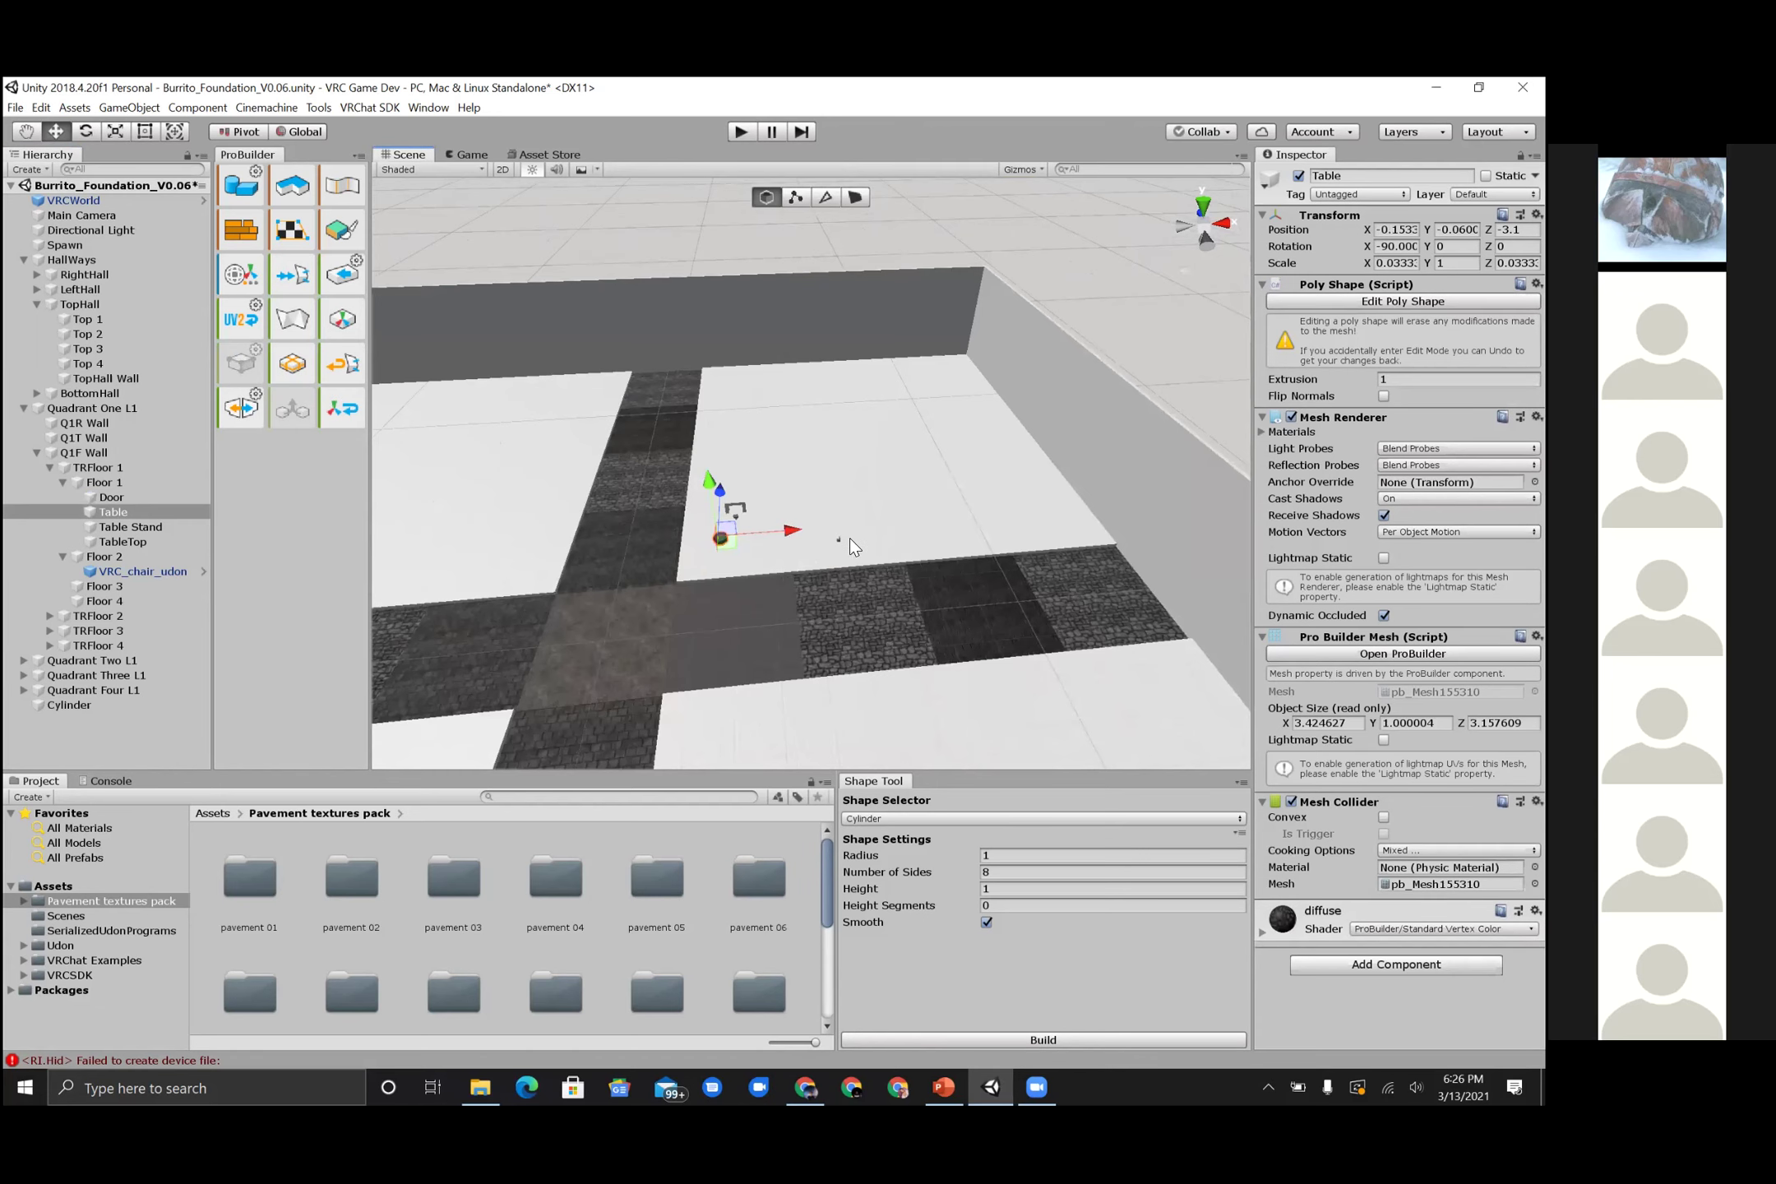
pyautogui.scroll(2, 849, 539)
pyautogui.scroll(2, 849, 539)
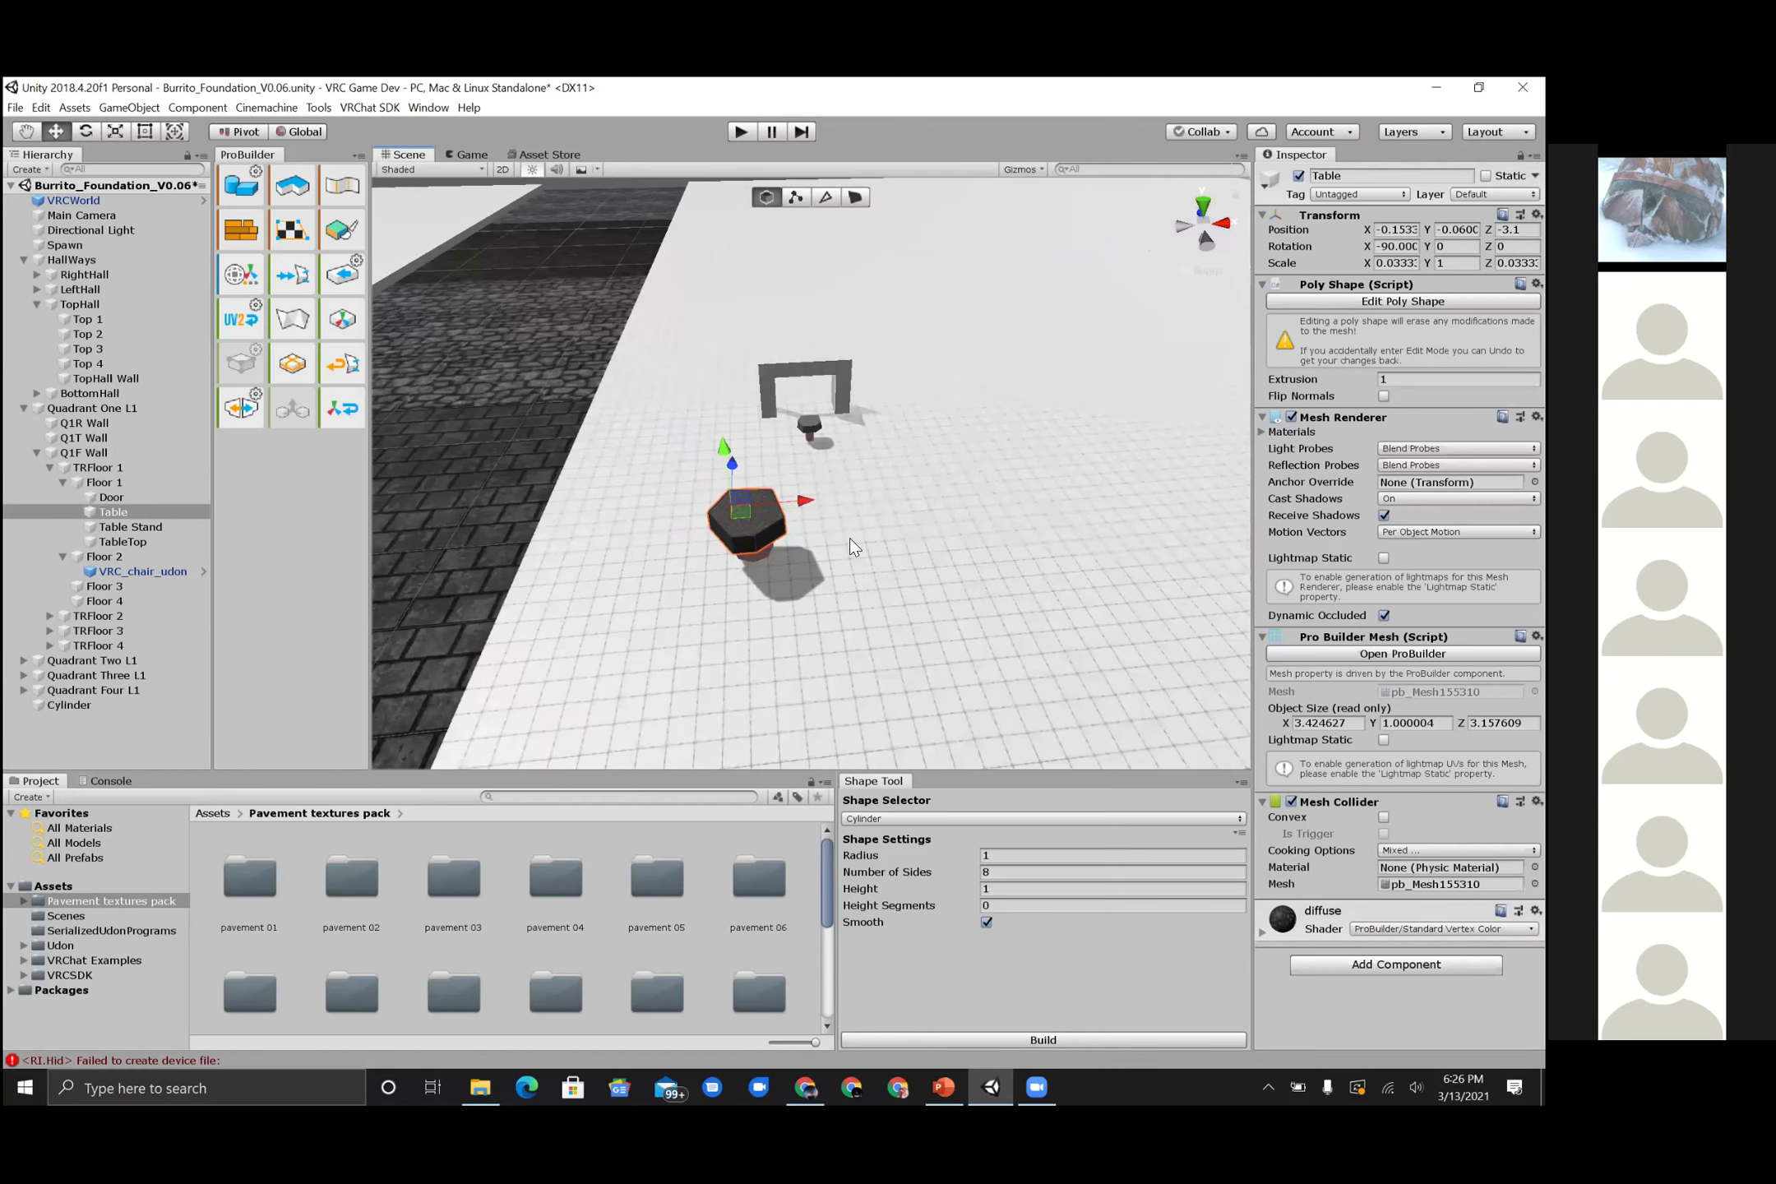
pyautogui.scroll(3, 850, 538)
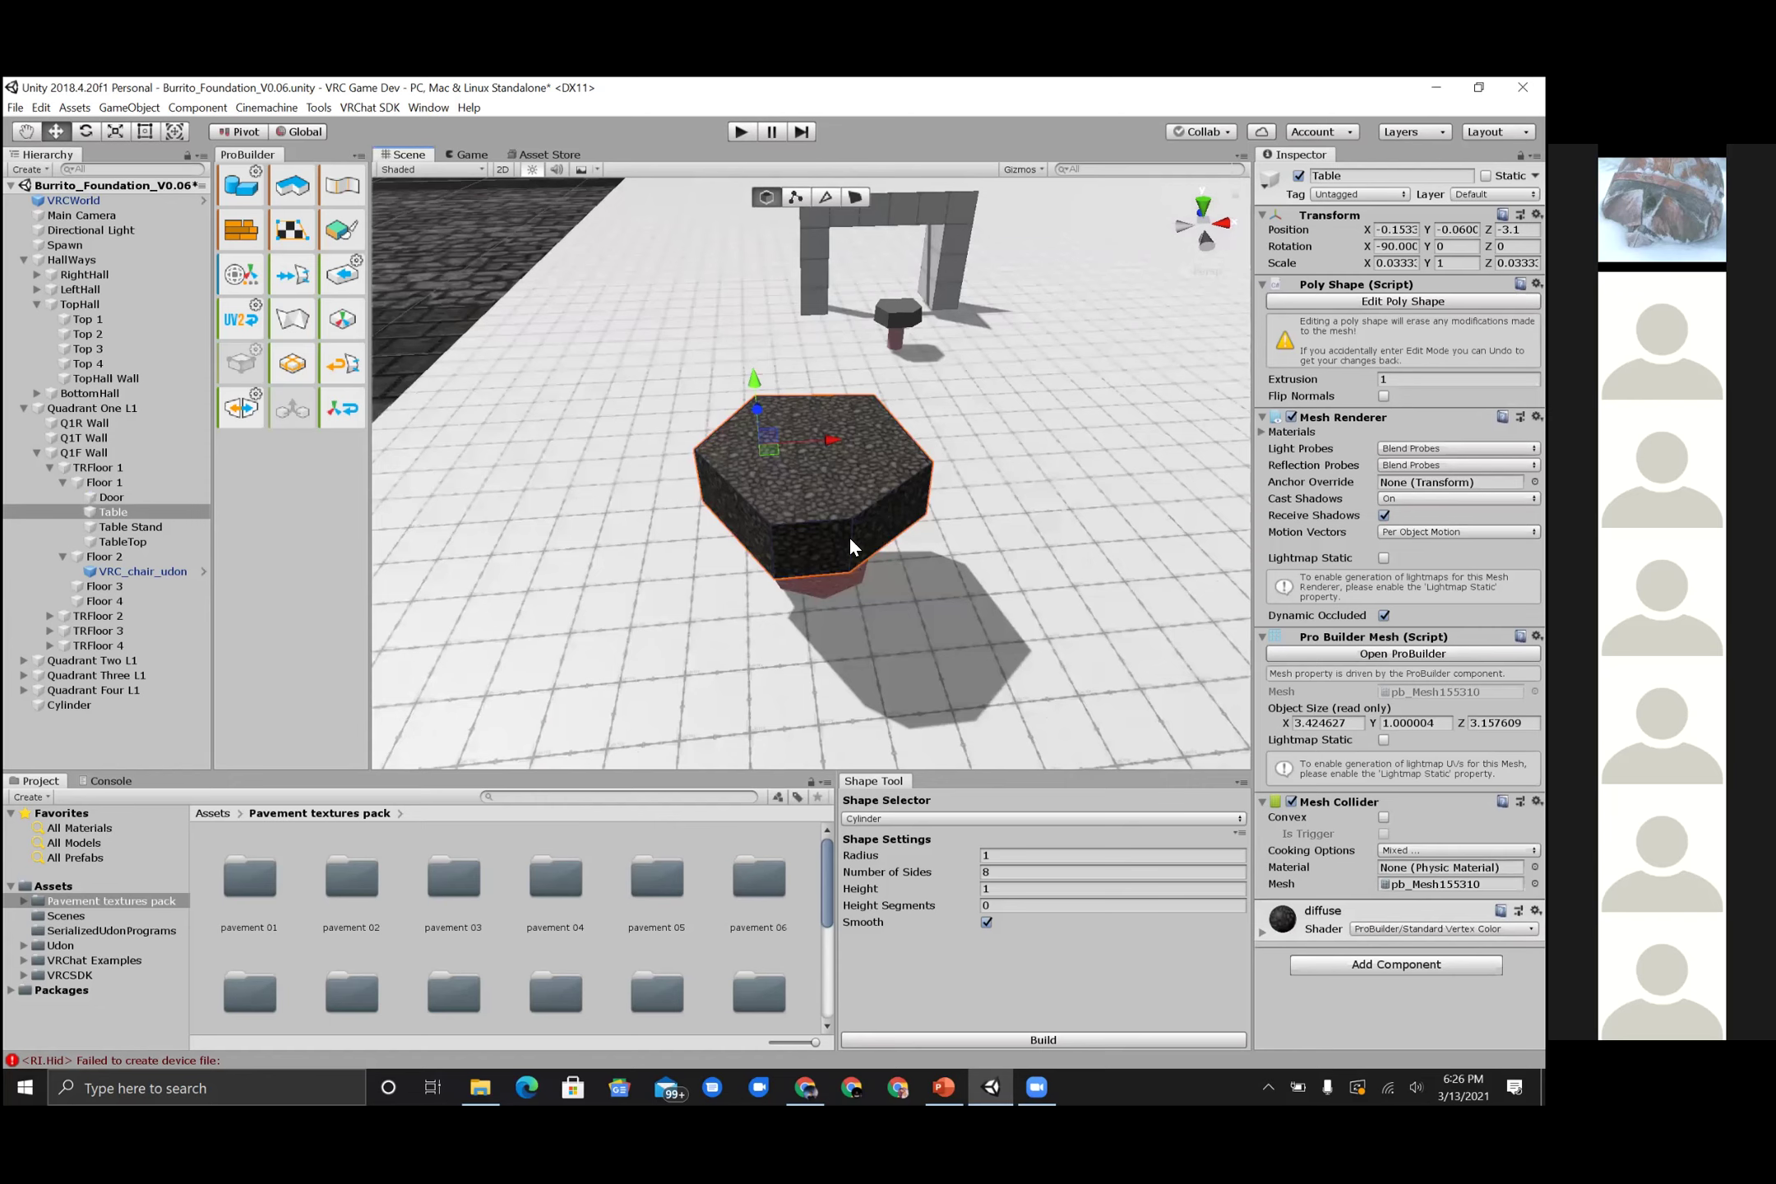
pyautogui.scroll(-1, 849, 538)
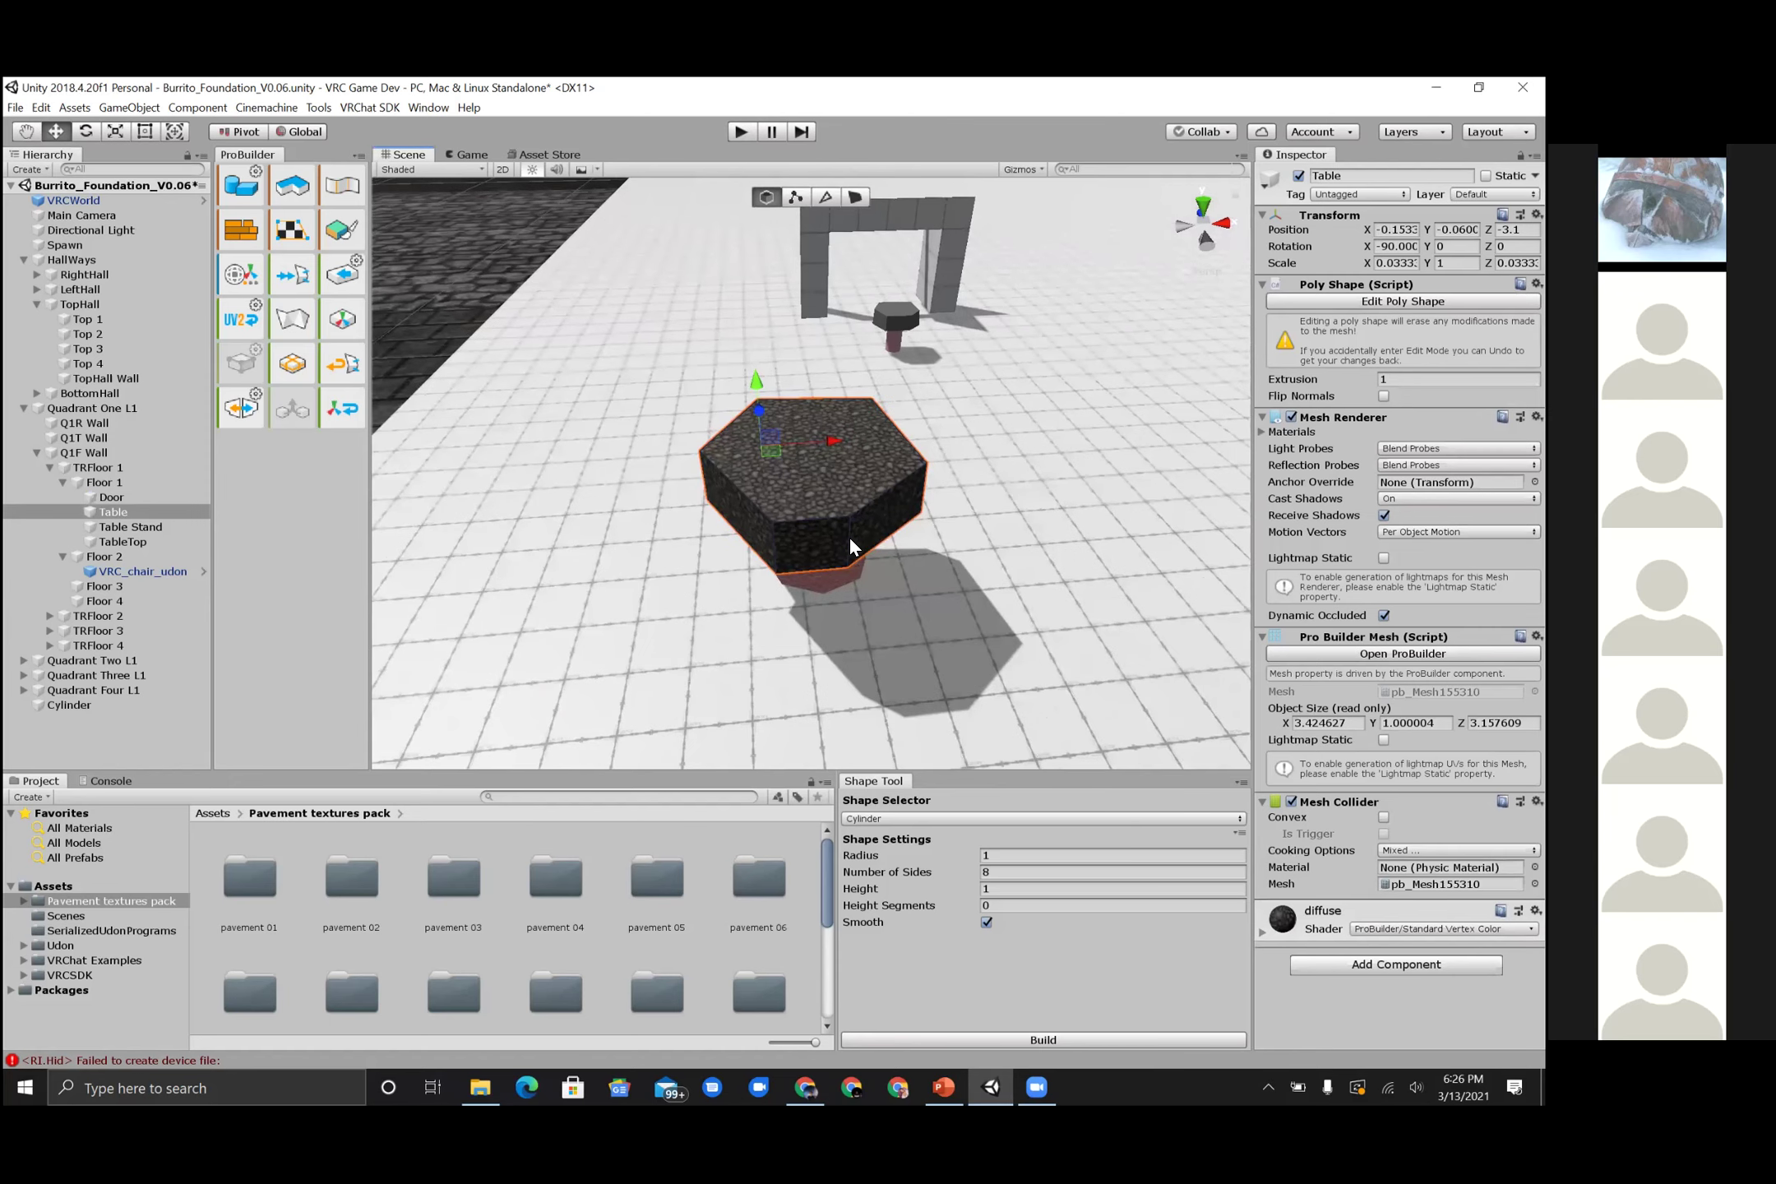
pyautogui.scroll(-2, 849, 538)
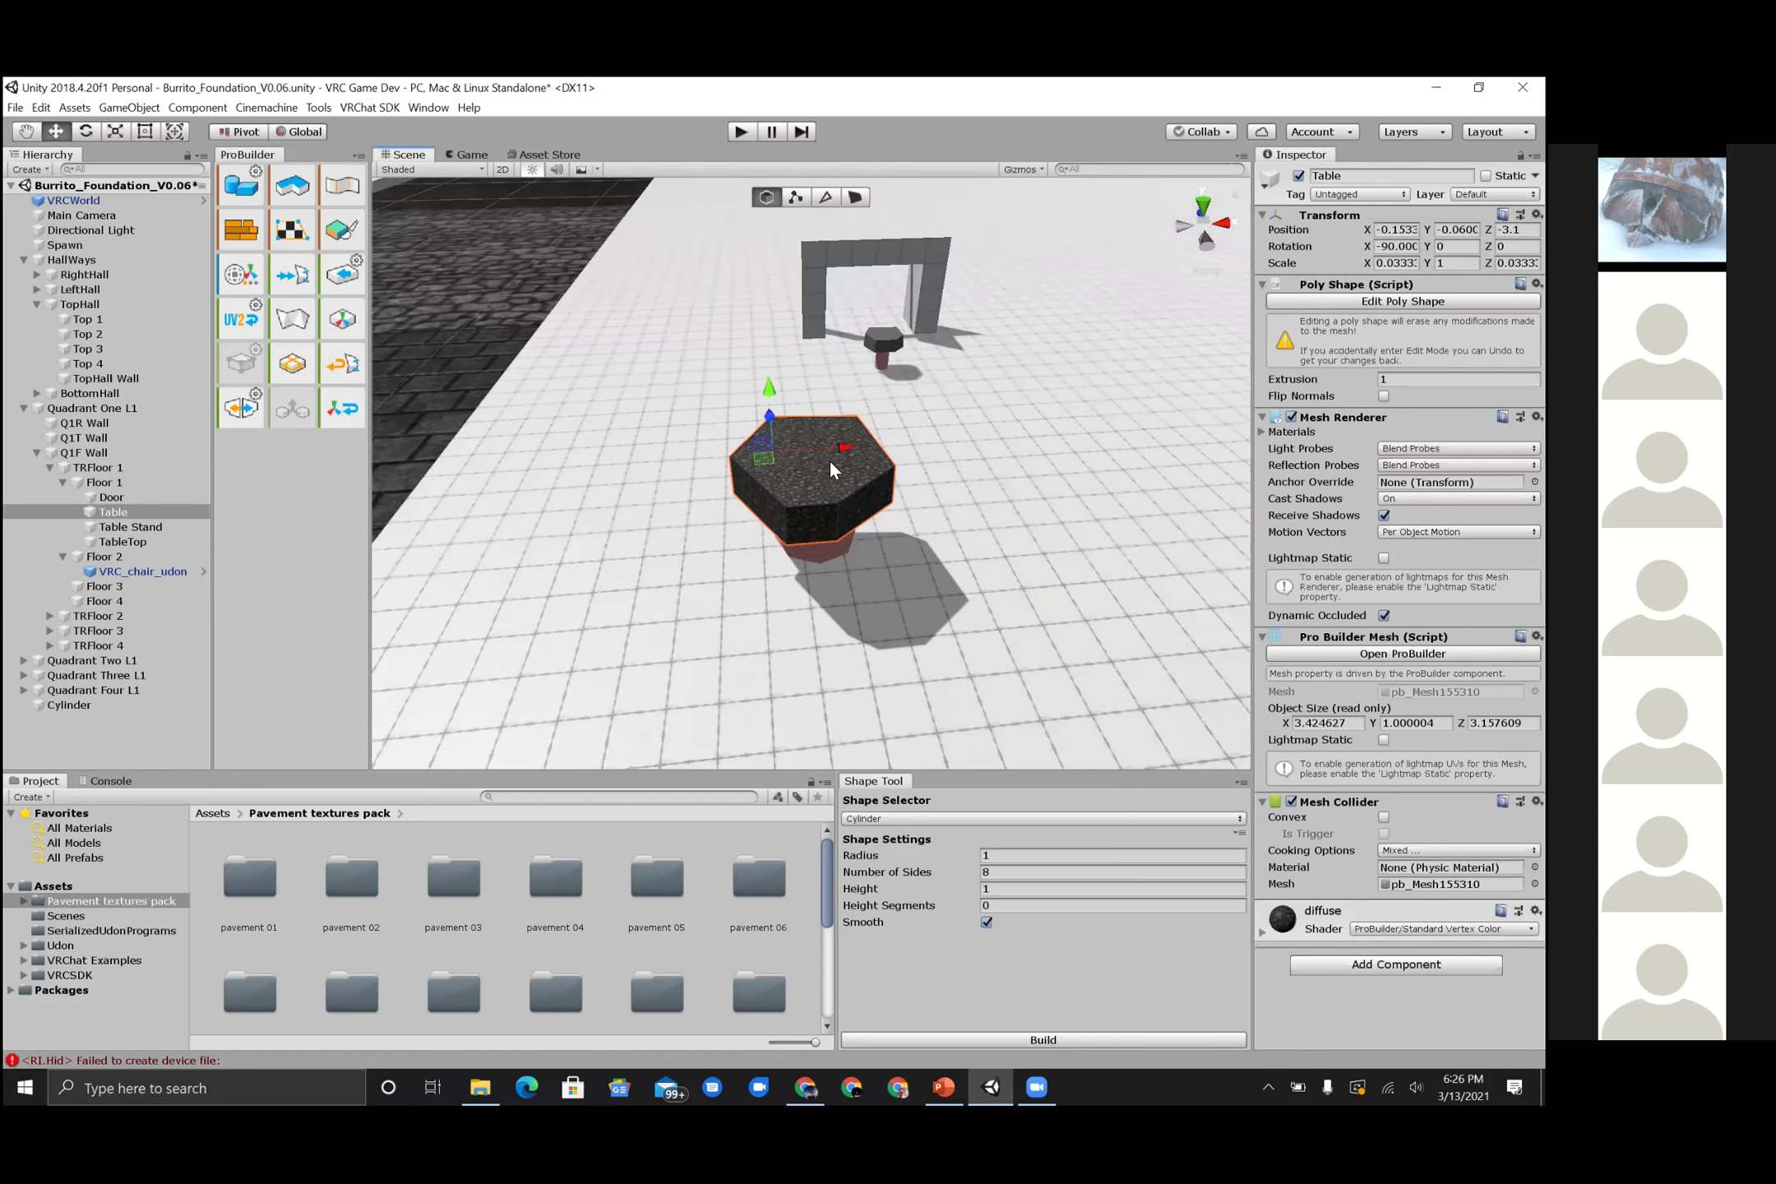
pyautogui.scroll(-1, 830, 463)
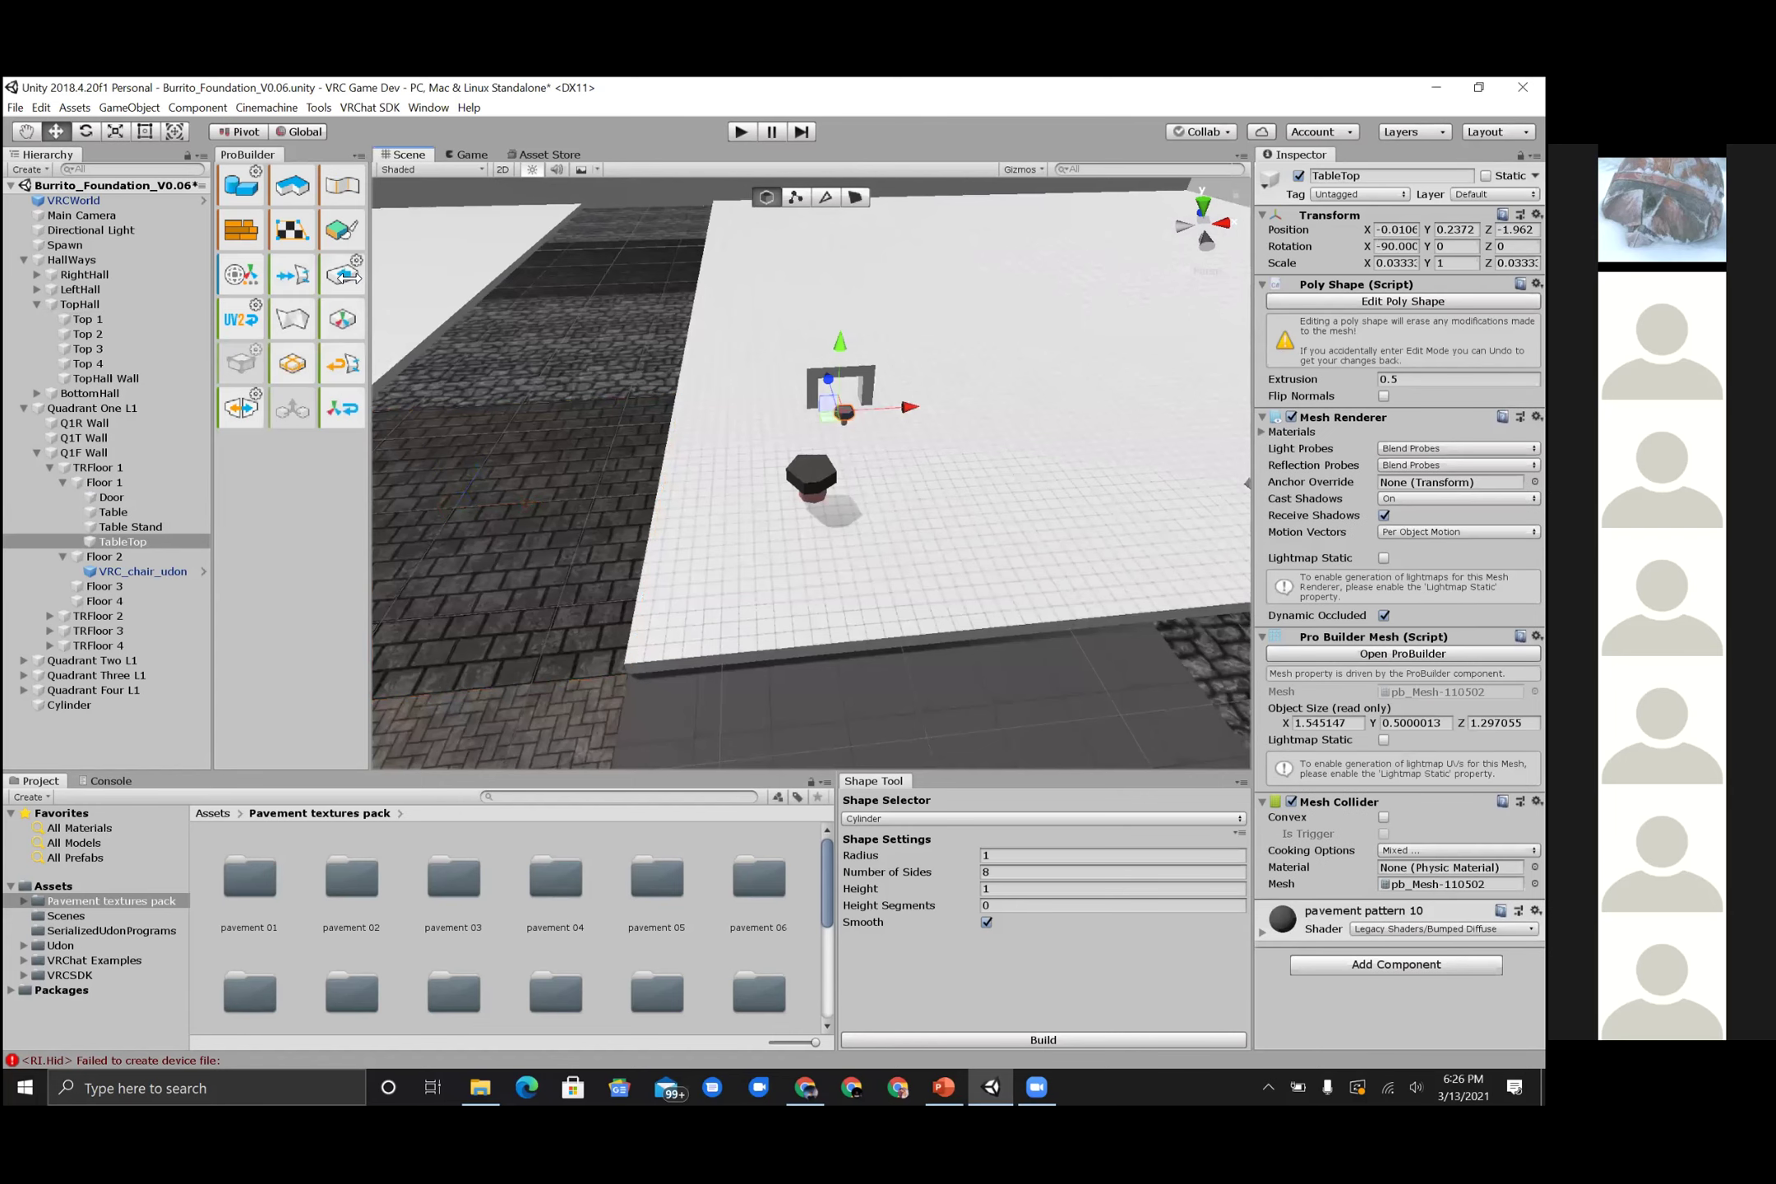
# - Make the Cylinder stand a child of Floor 1, alongside the TableTop
pyautogui.press('f')
pyautogui.moveTo(346, 277); pyautogui.dragTo(349, 278)
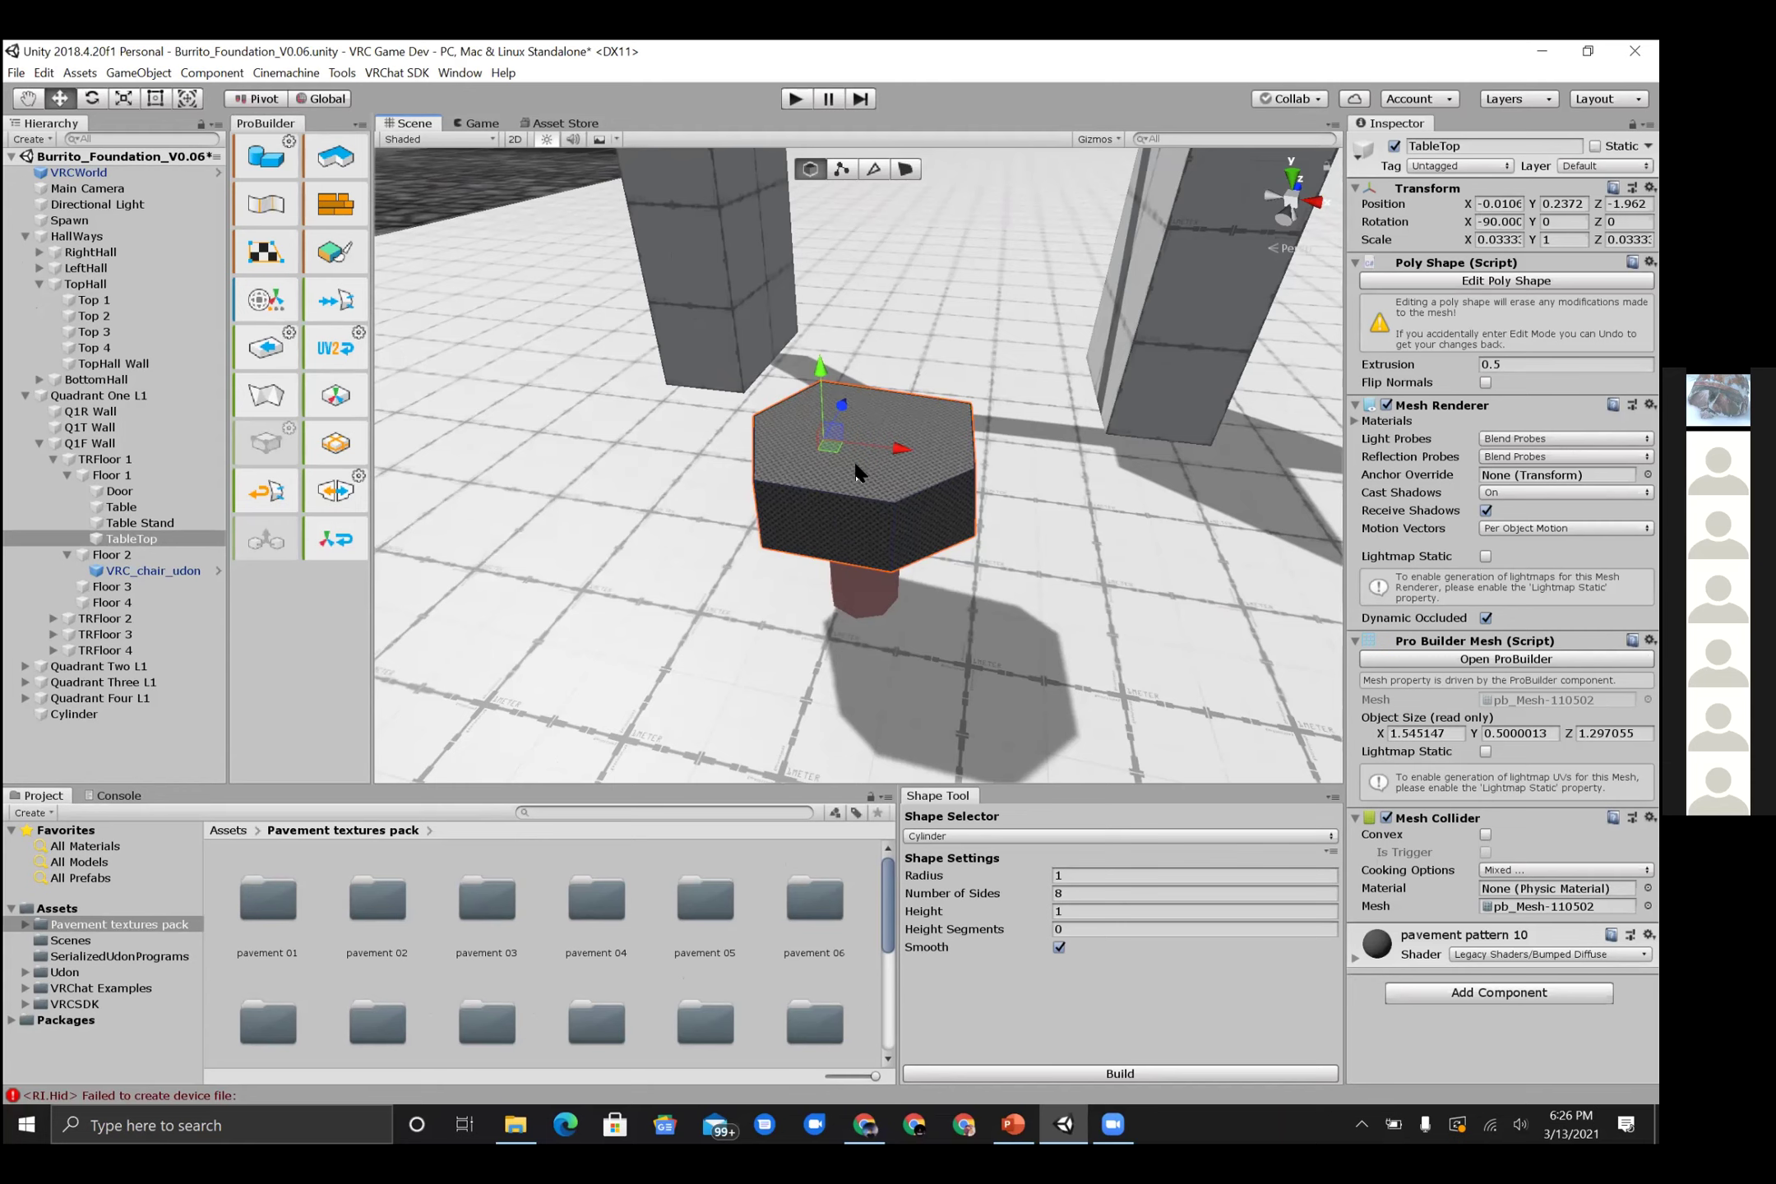
pyautogui.click(83, 714)
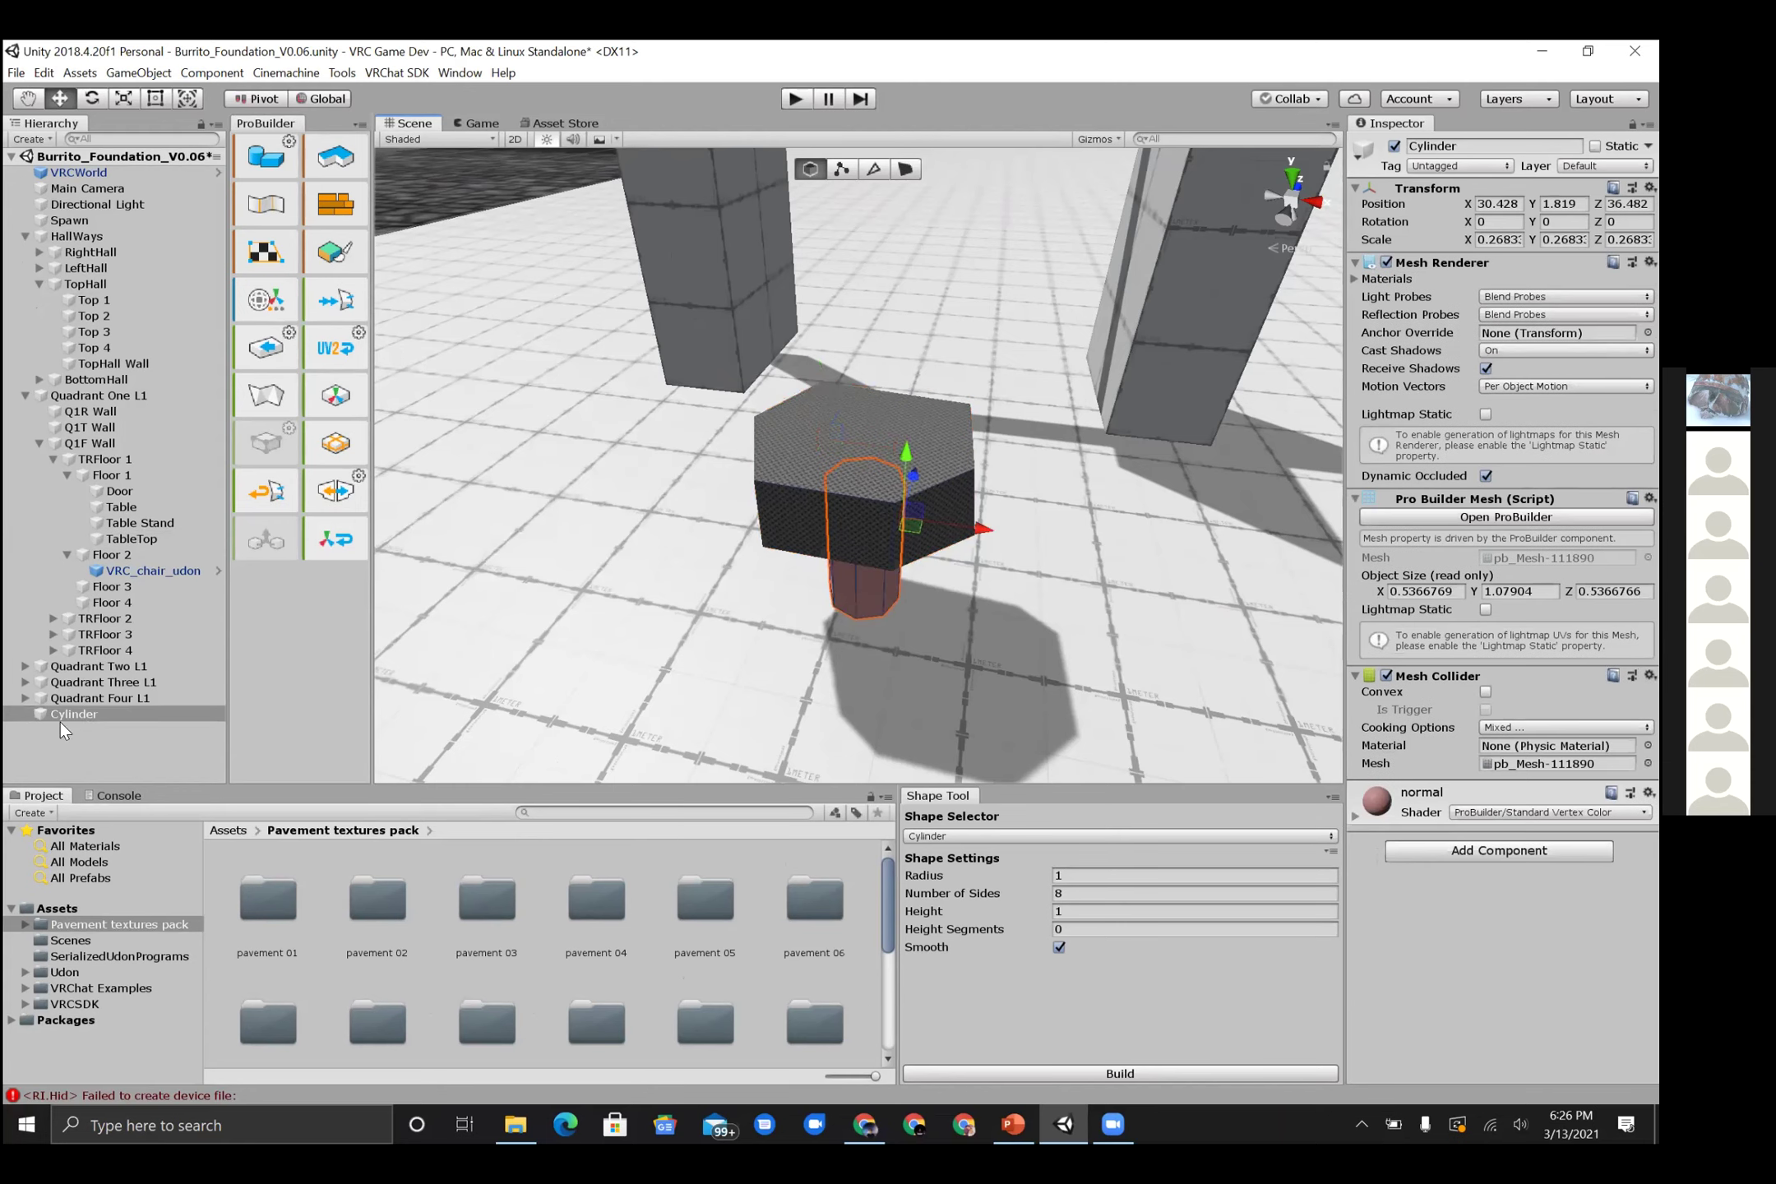
pyautogui.click(89, 443)
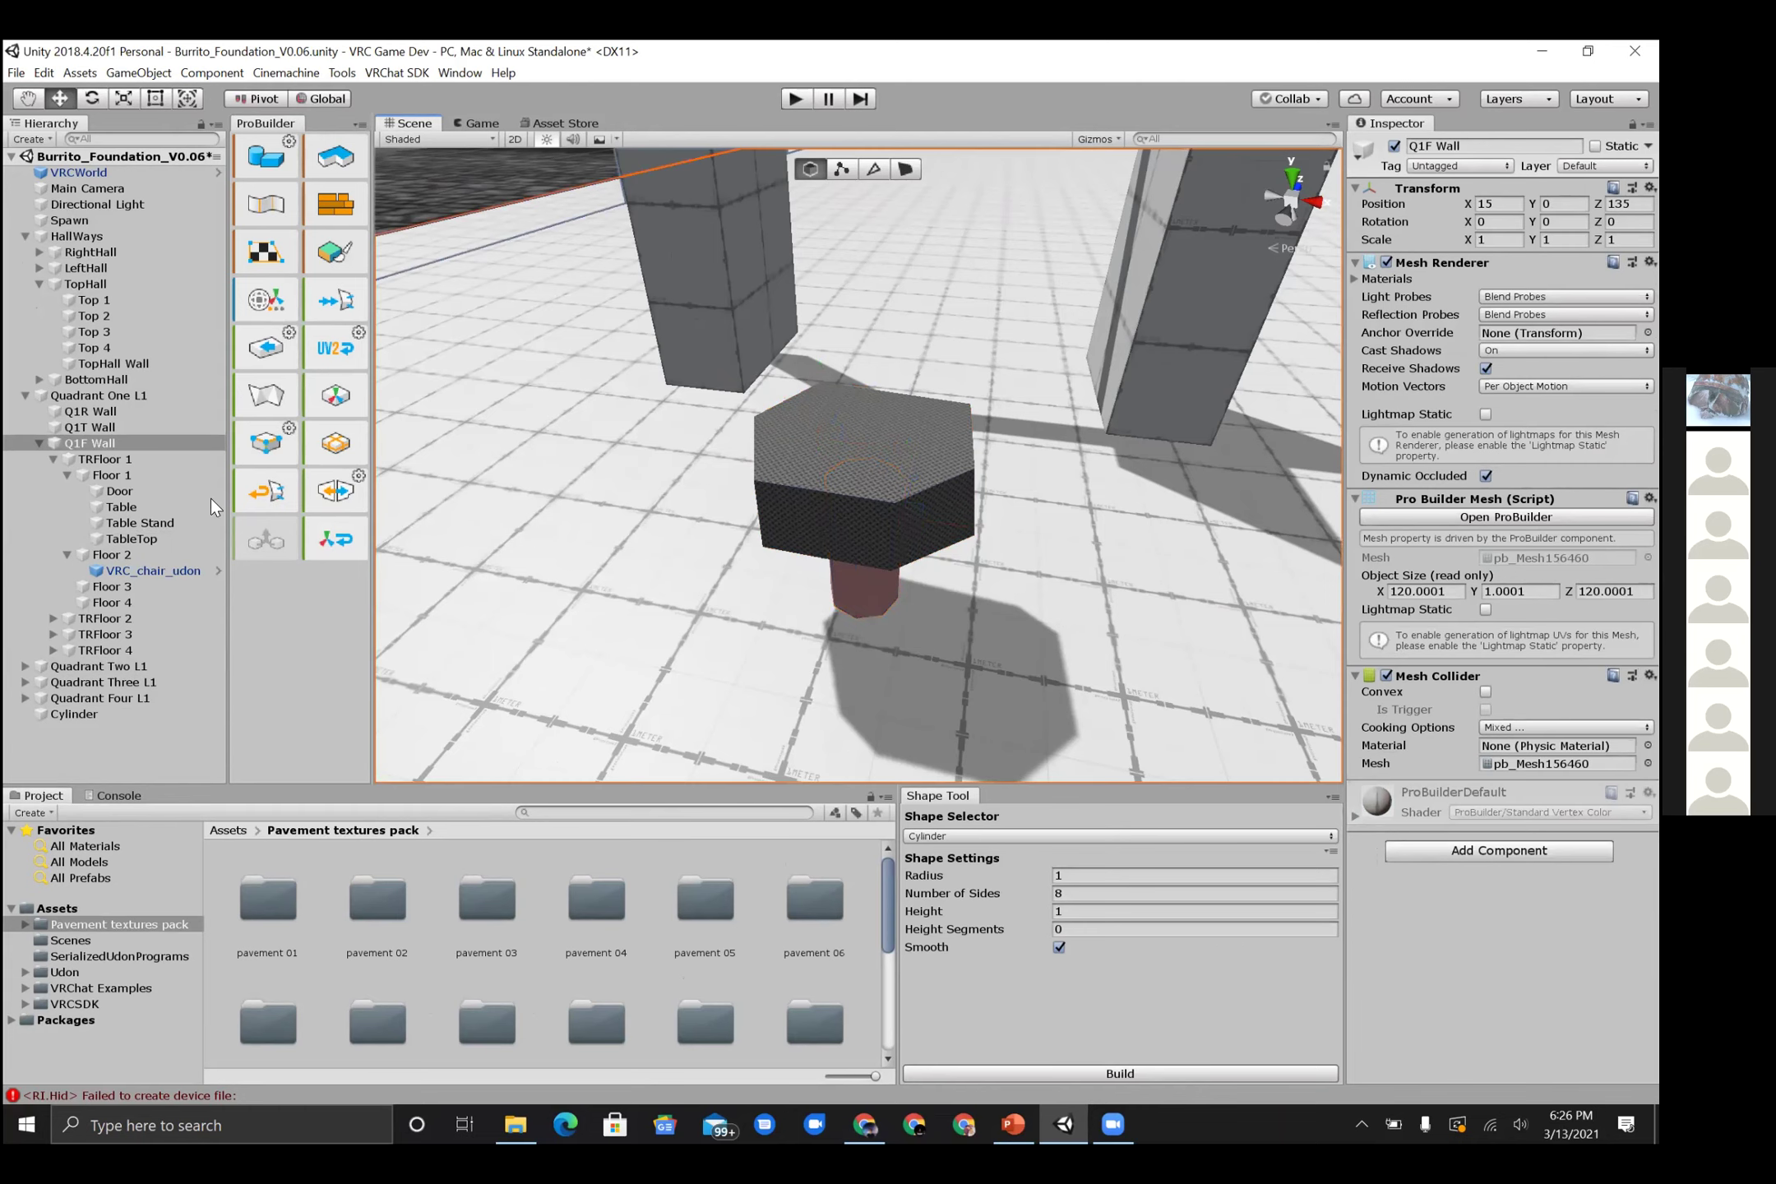
pyautogui.click(111, 476)
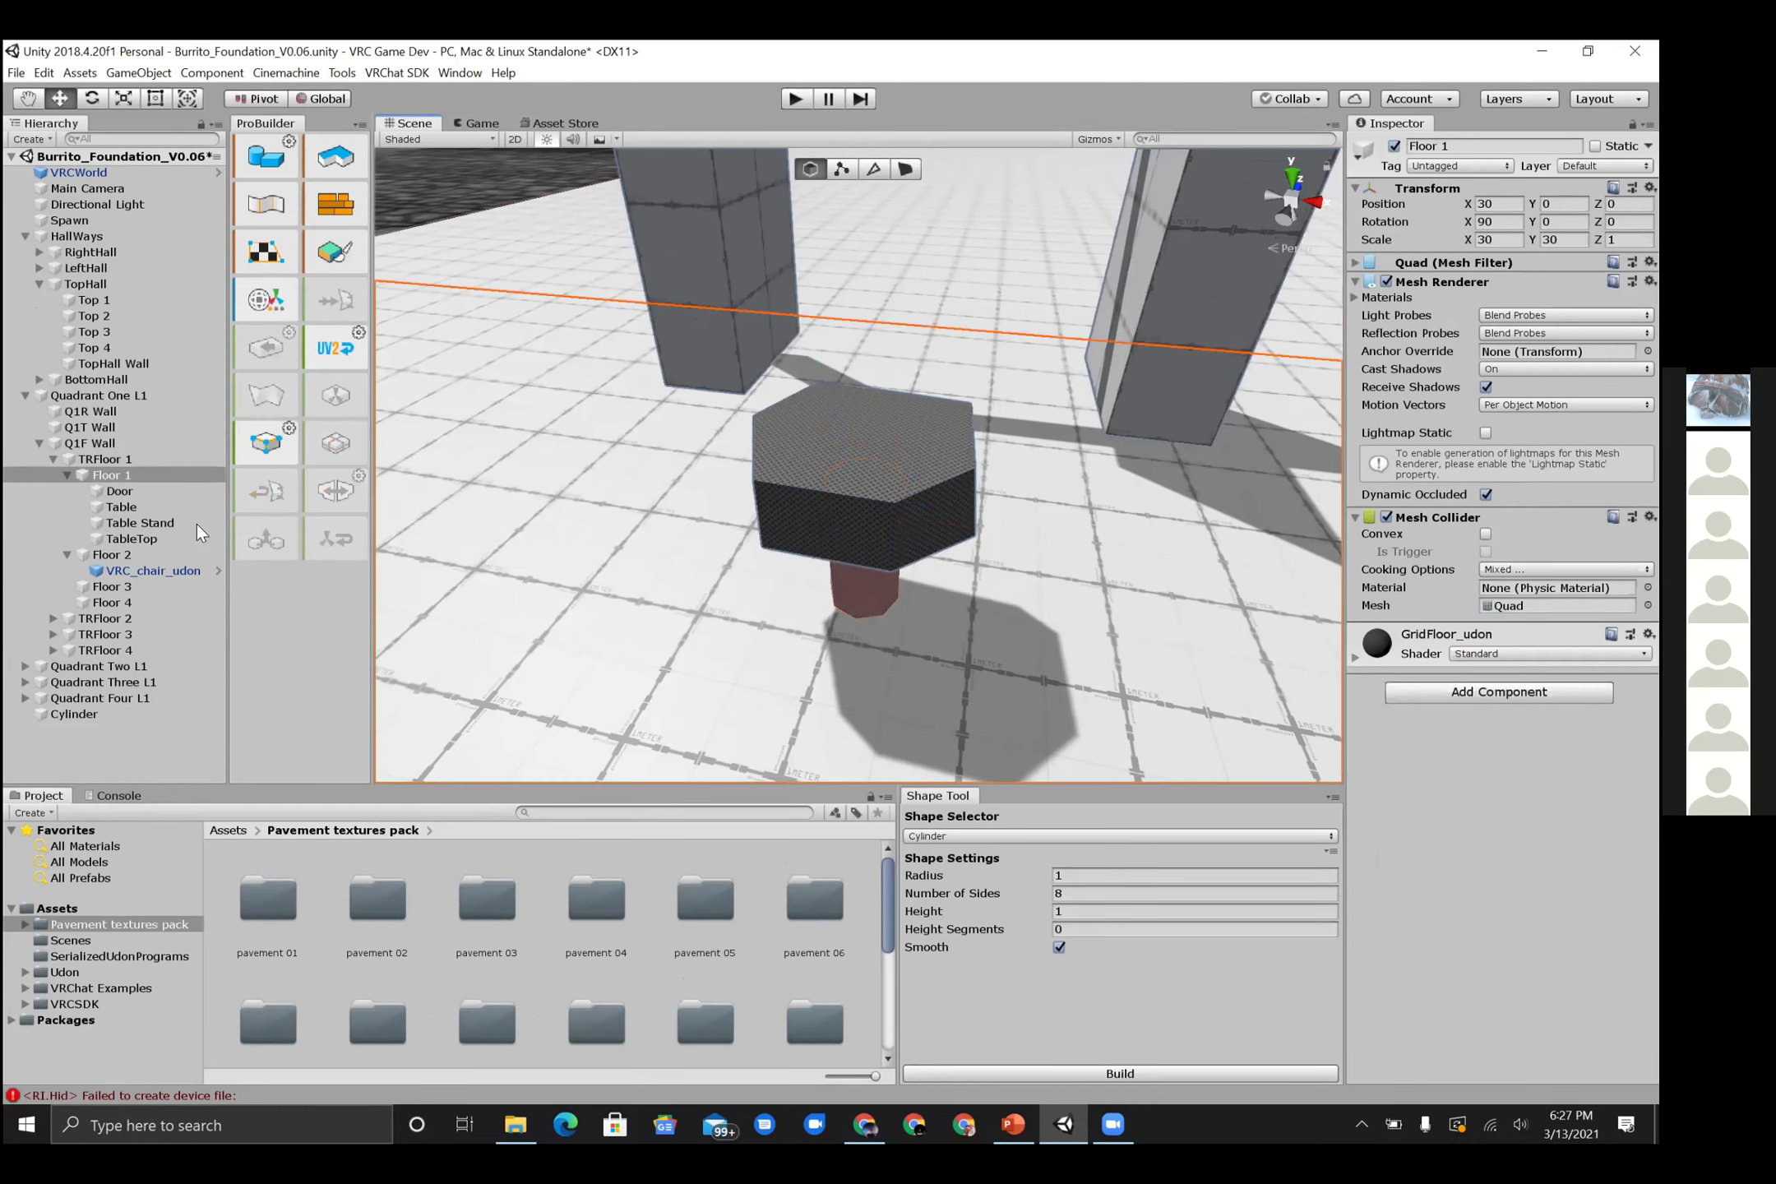
pyautogui.moveTo(91, 718); pyautogui.dragTo(145, 476)
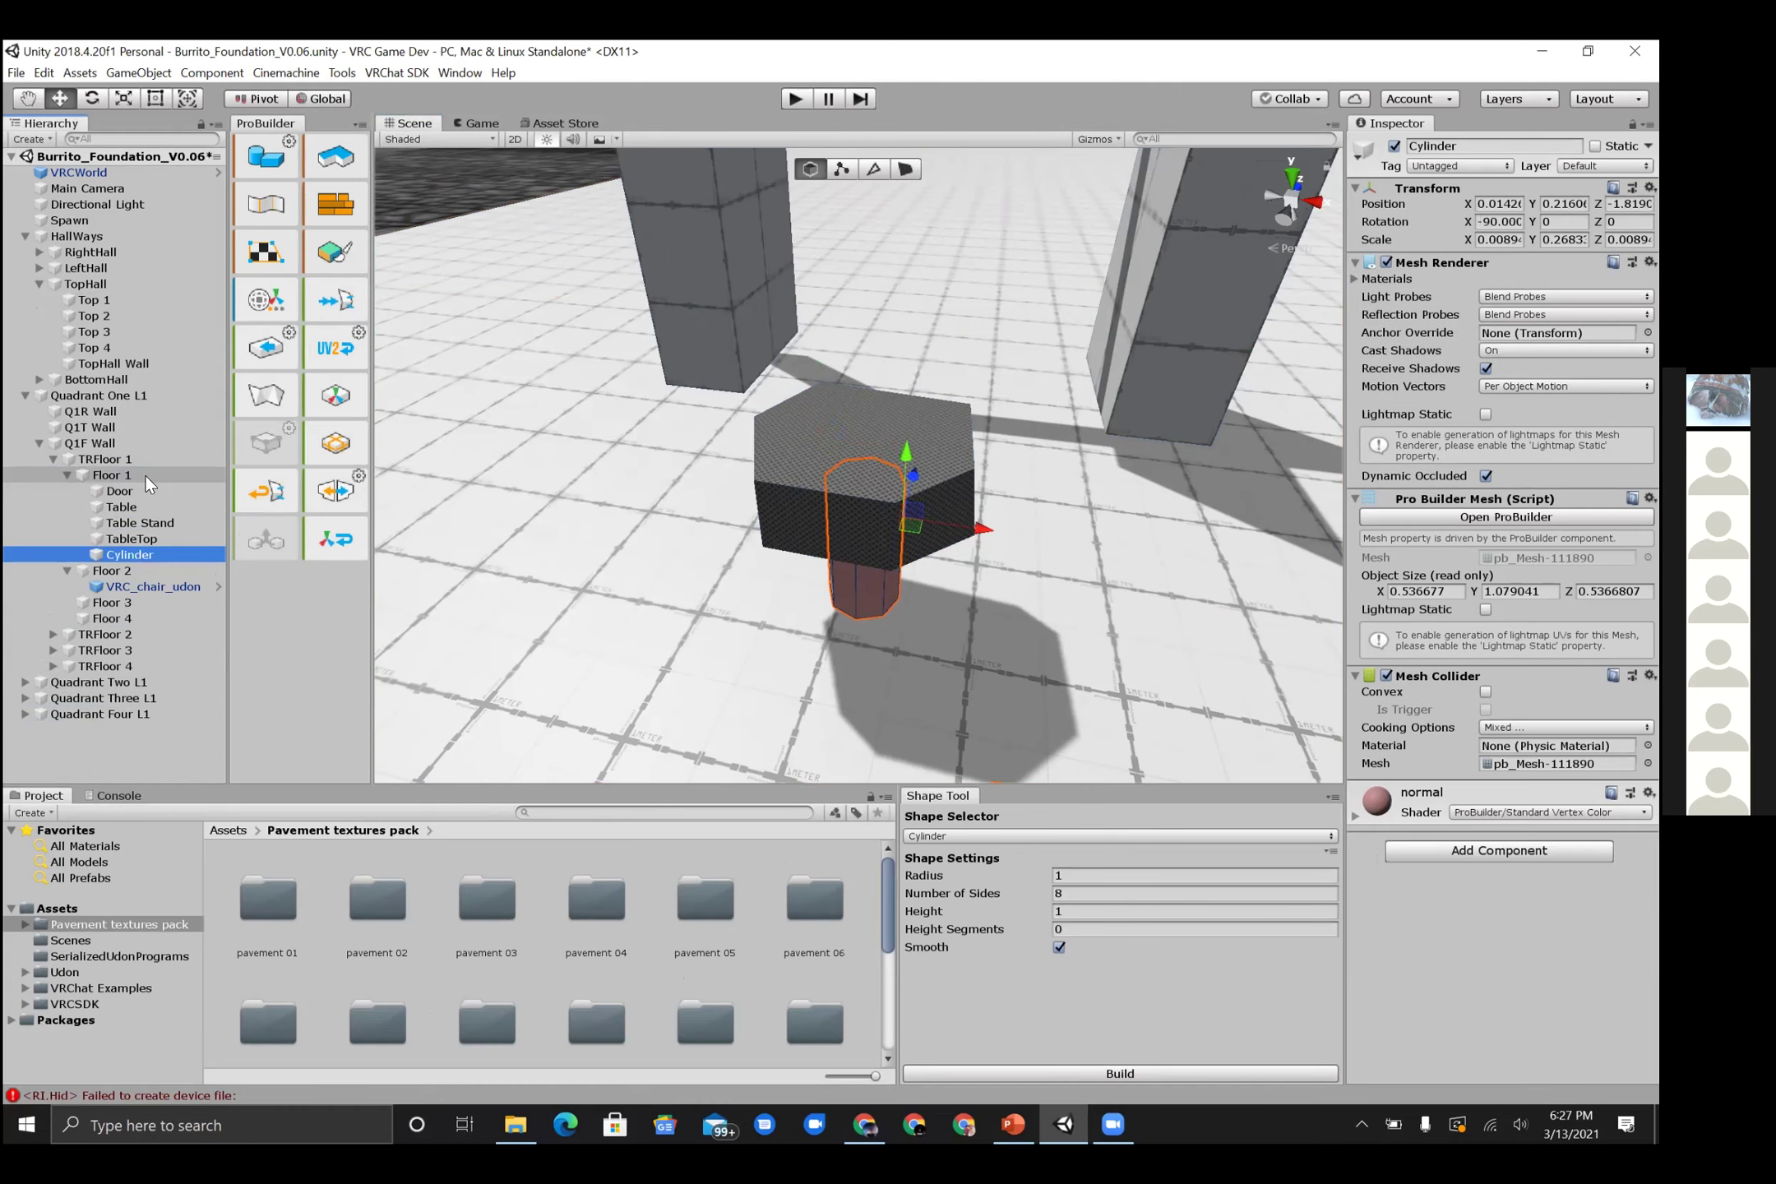
# - Rename the Cylinder under Floor 1 as Table Stand
pyautogui.click(140, 555)
pyautogui.click(149, 554)
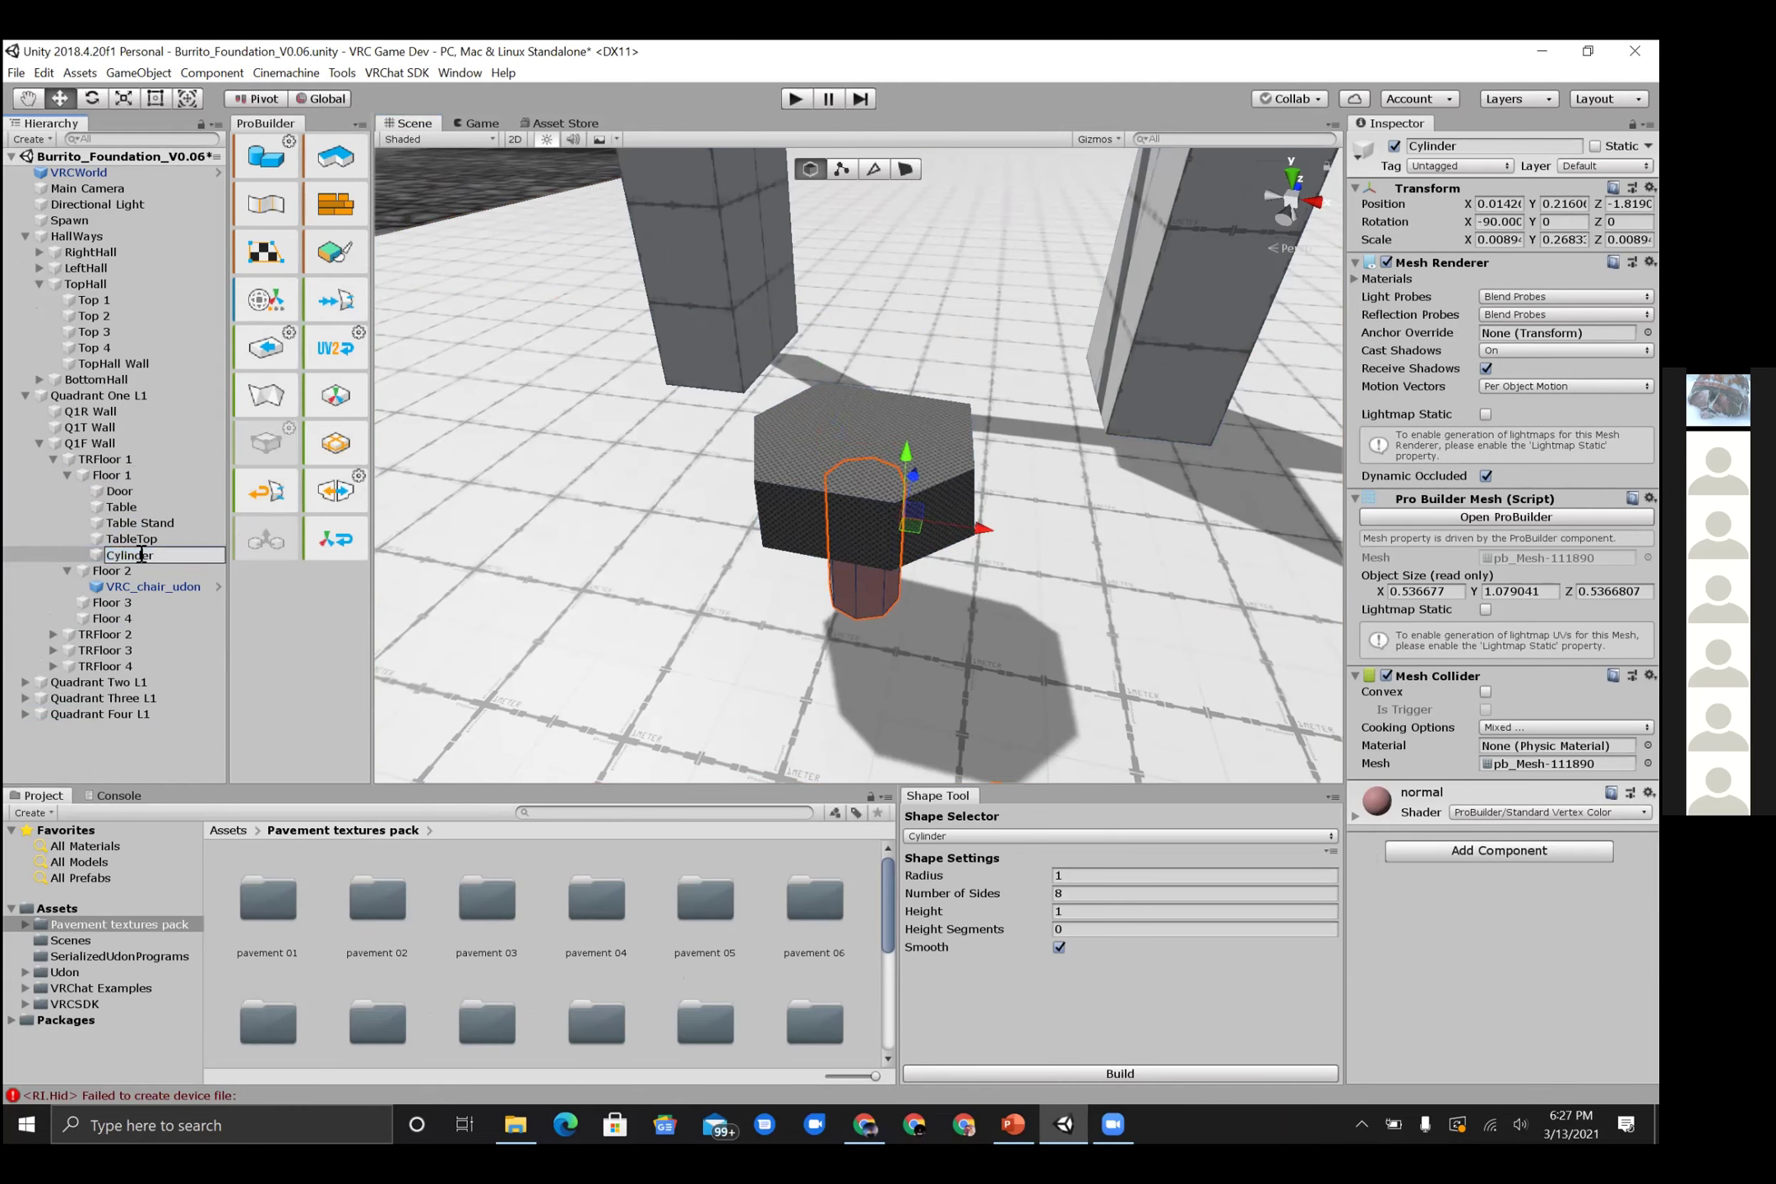
pyautogui.press('BackSpace')
pyautogui.press('BackSpace')
pyautogui.press('BackSpace')
pyautogui.press('BackSpace')
pyautogui.press('BackSpace')
pyautogui.press('BackSpace')
pyautogui.press('BackSpace')
pyautogui.press('BackSpace')
pyautogui.write('Table Stand')
pyautogui.press('Return')
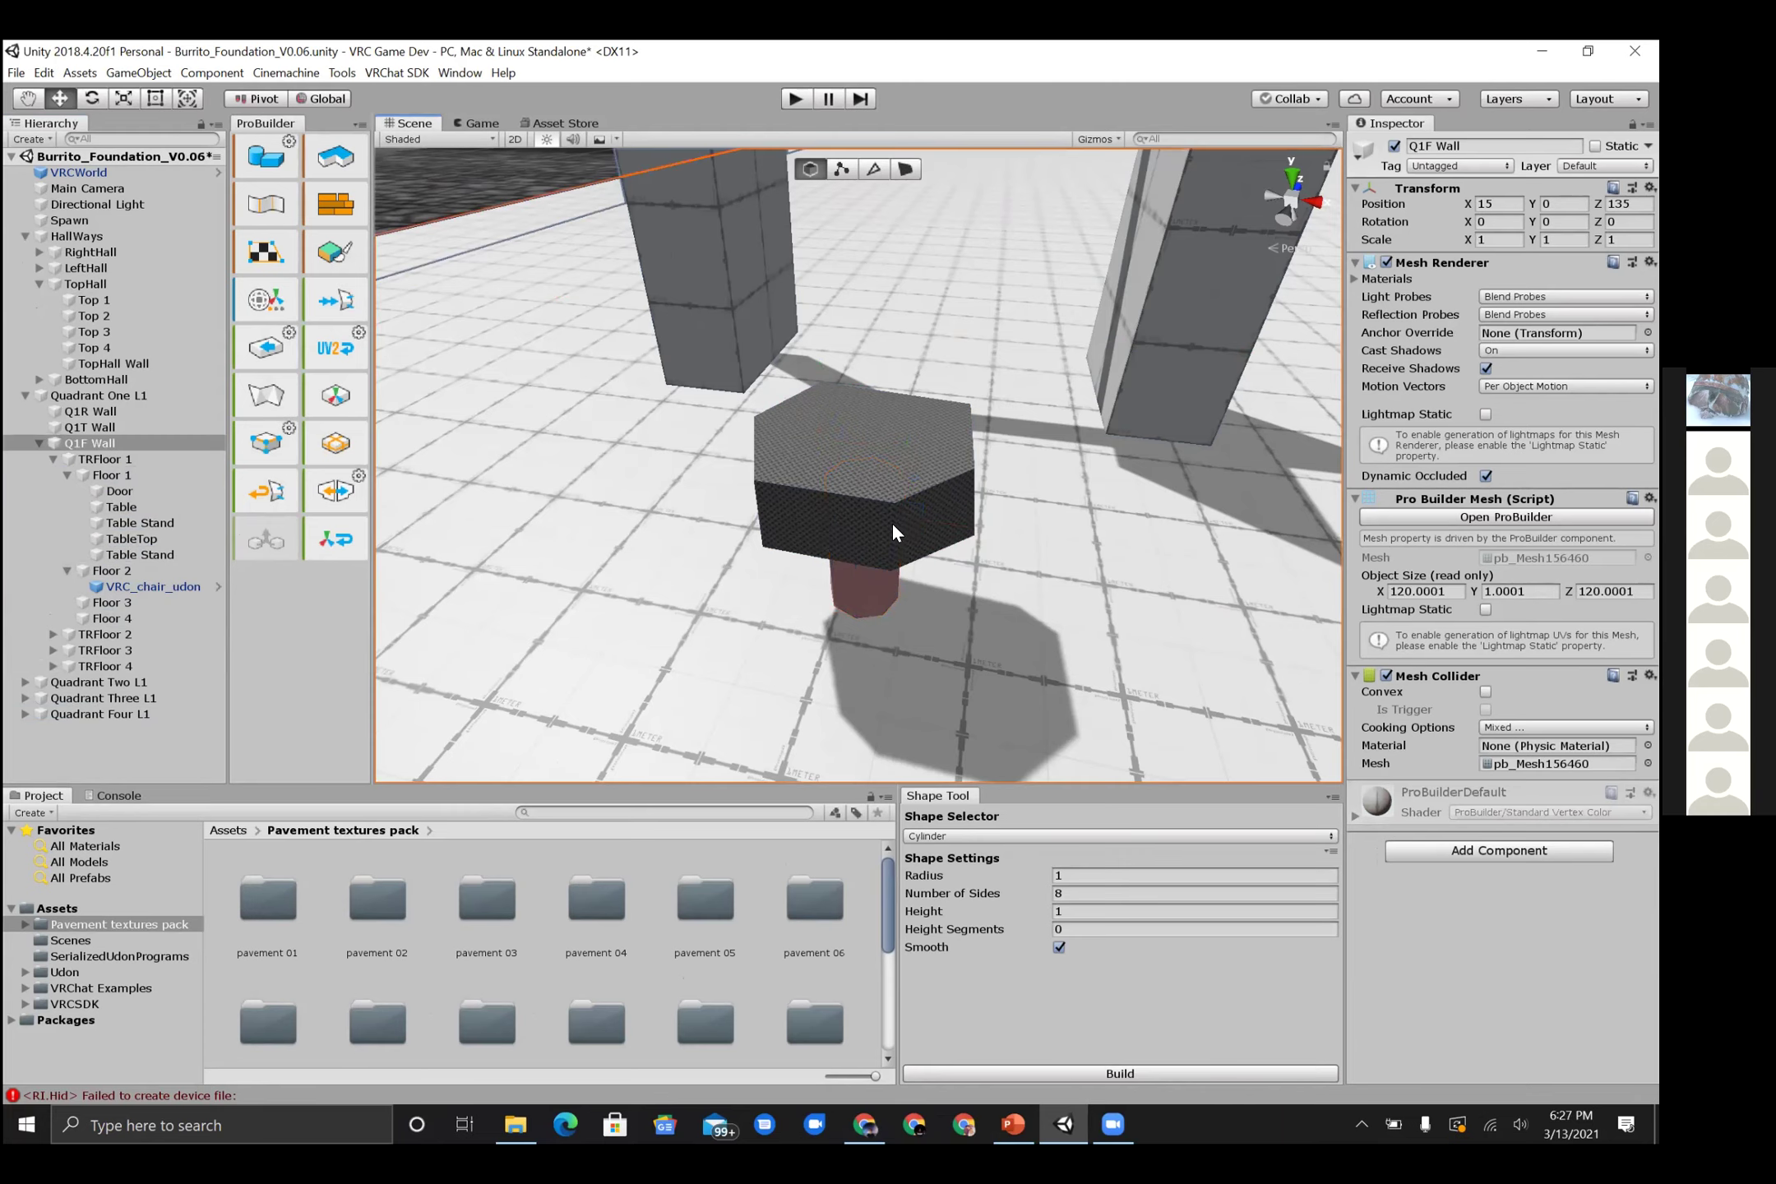
# - Select the renamed Table Stand and the TableTop in the scene to inspect them from a lower angle
pyautogui.click(890, 521)
pyautogui.click(881, 579)
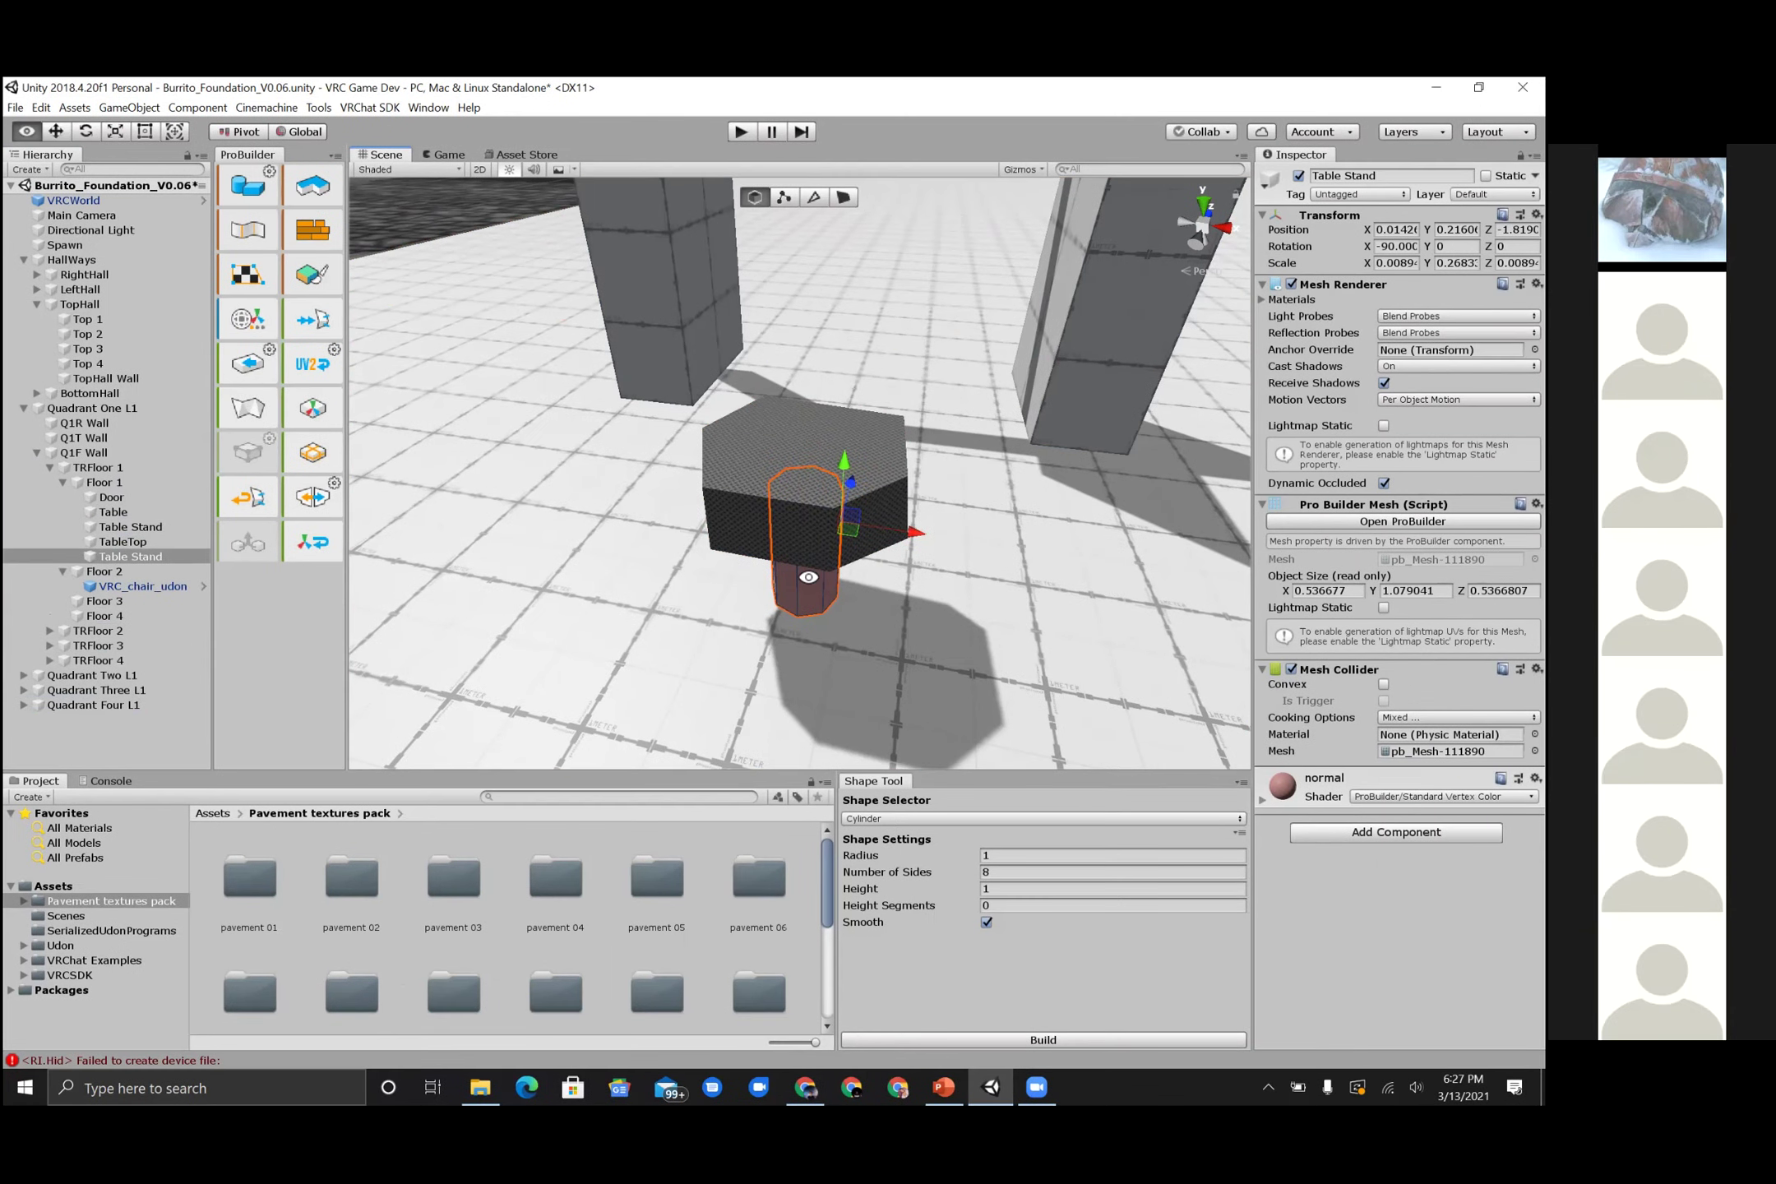
pyautogui.keyDown('alt'); pyautogui.moveTo(808, 577); pyautogui.dragTo(983, 533); pyautogui.keyUp('alt')
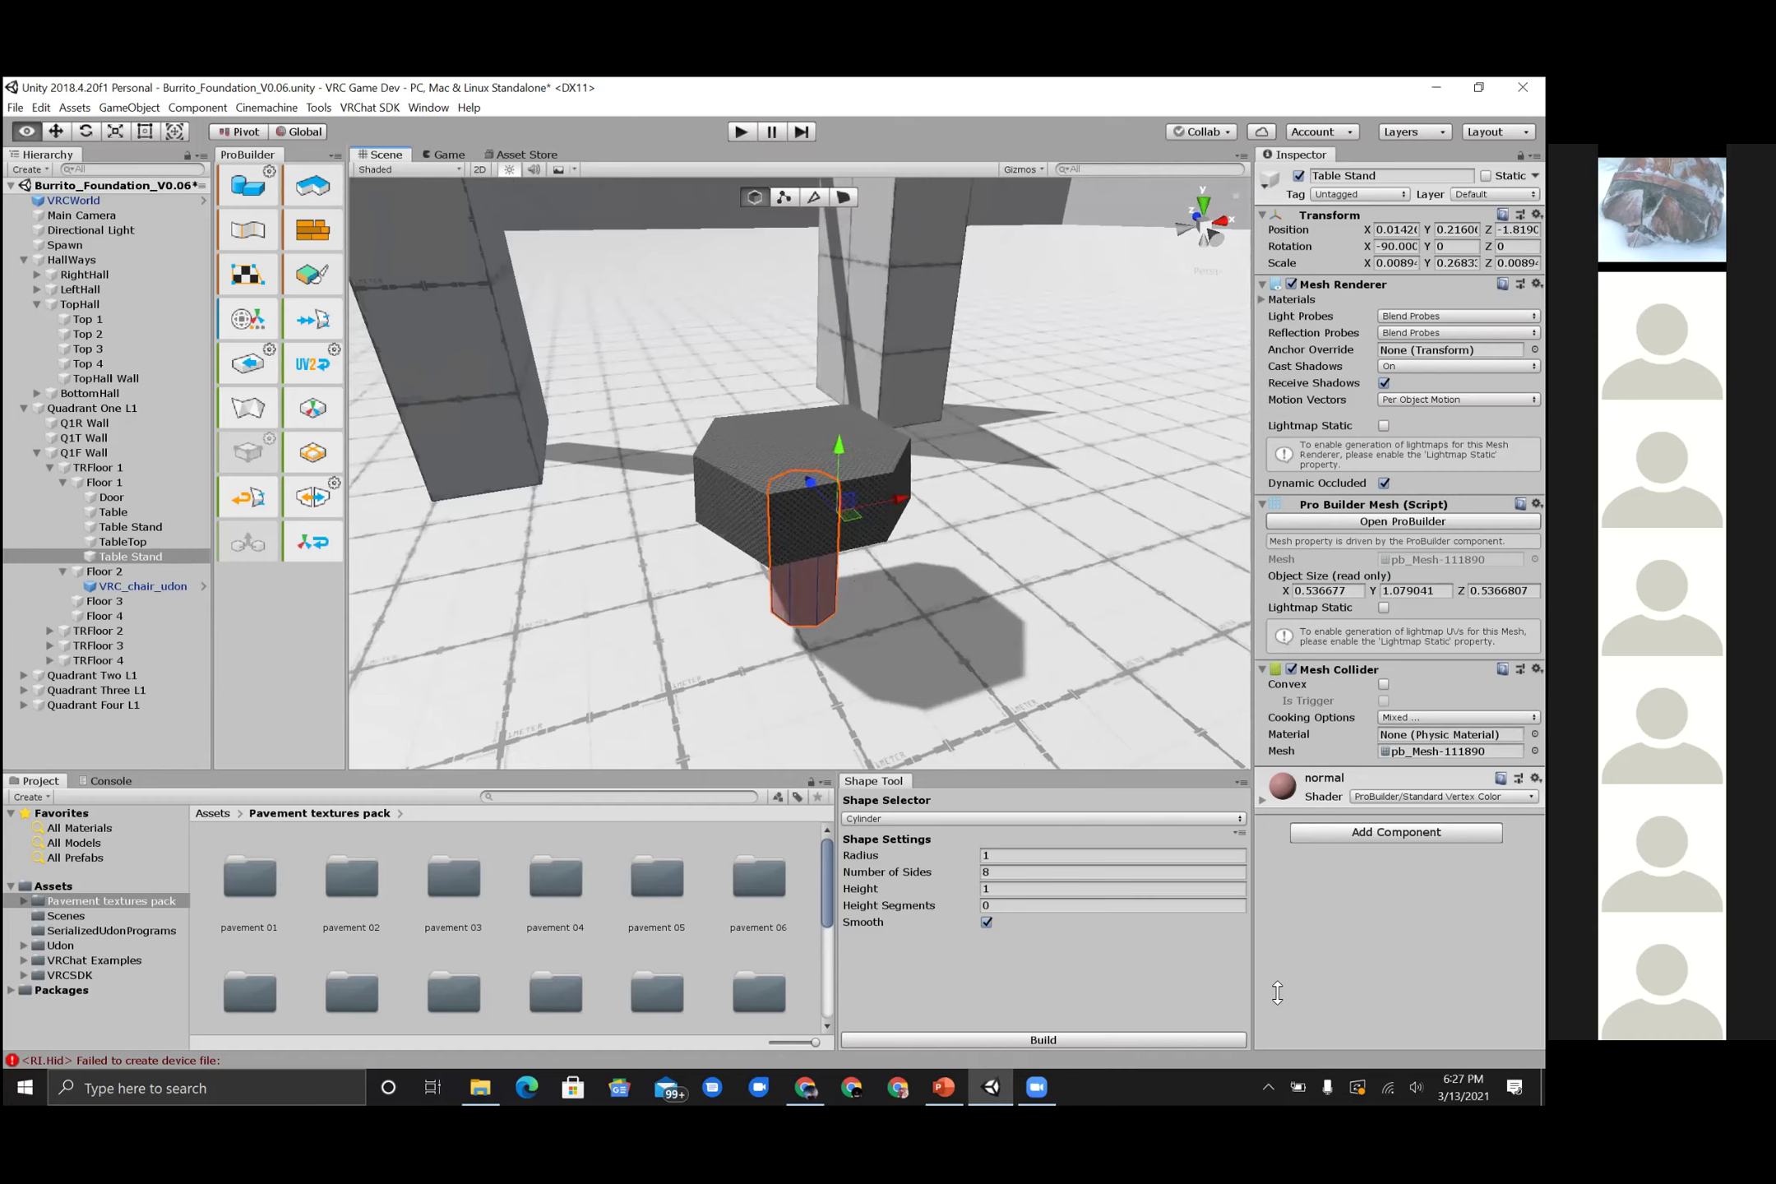
pyautogui.moveTo(1277, 992); pyautogui.dragTo(1277, 992, button='right')
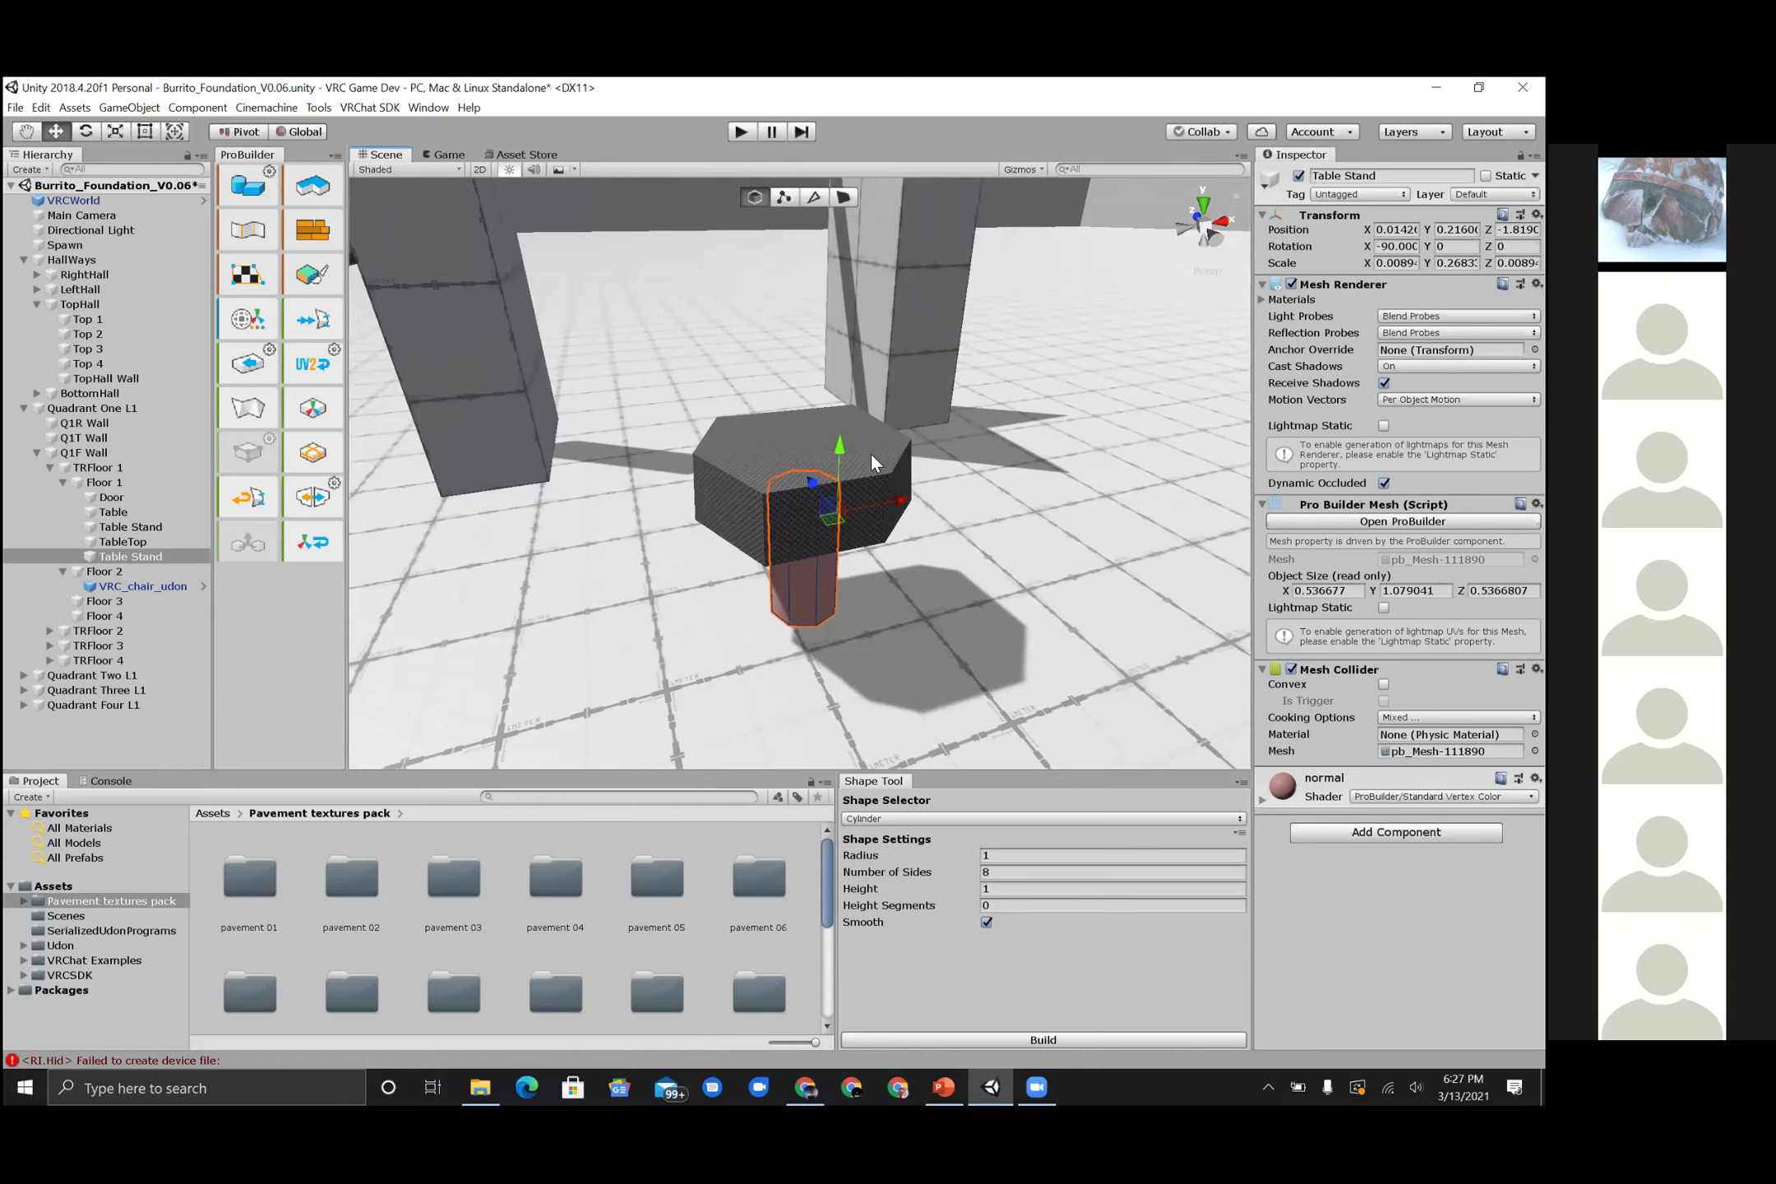
pyautogui.click(837, 565)
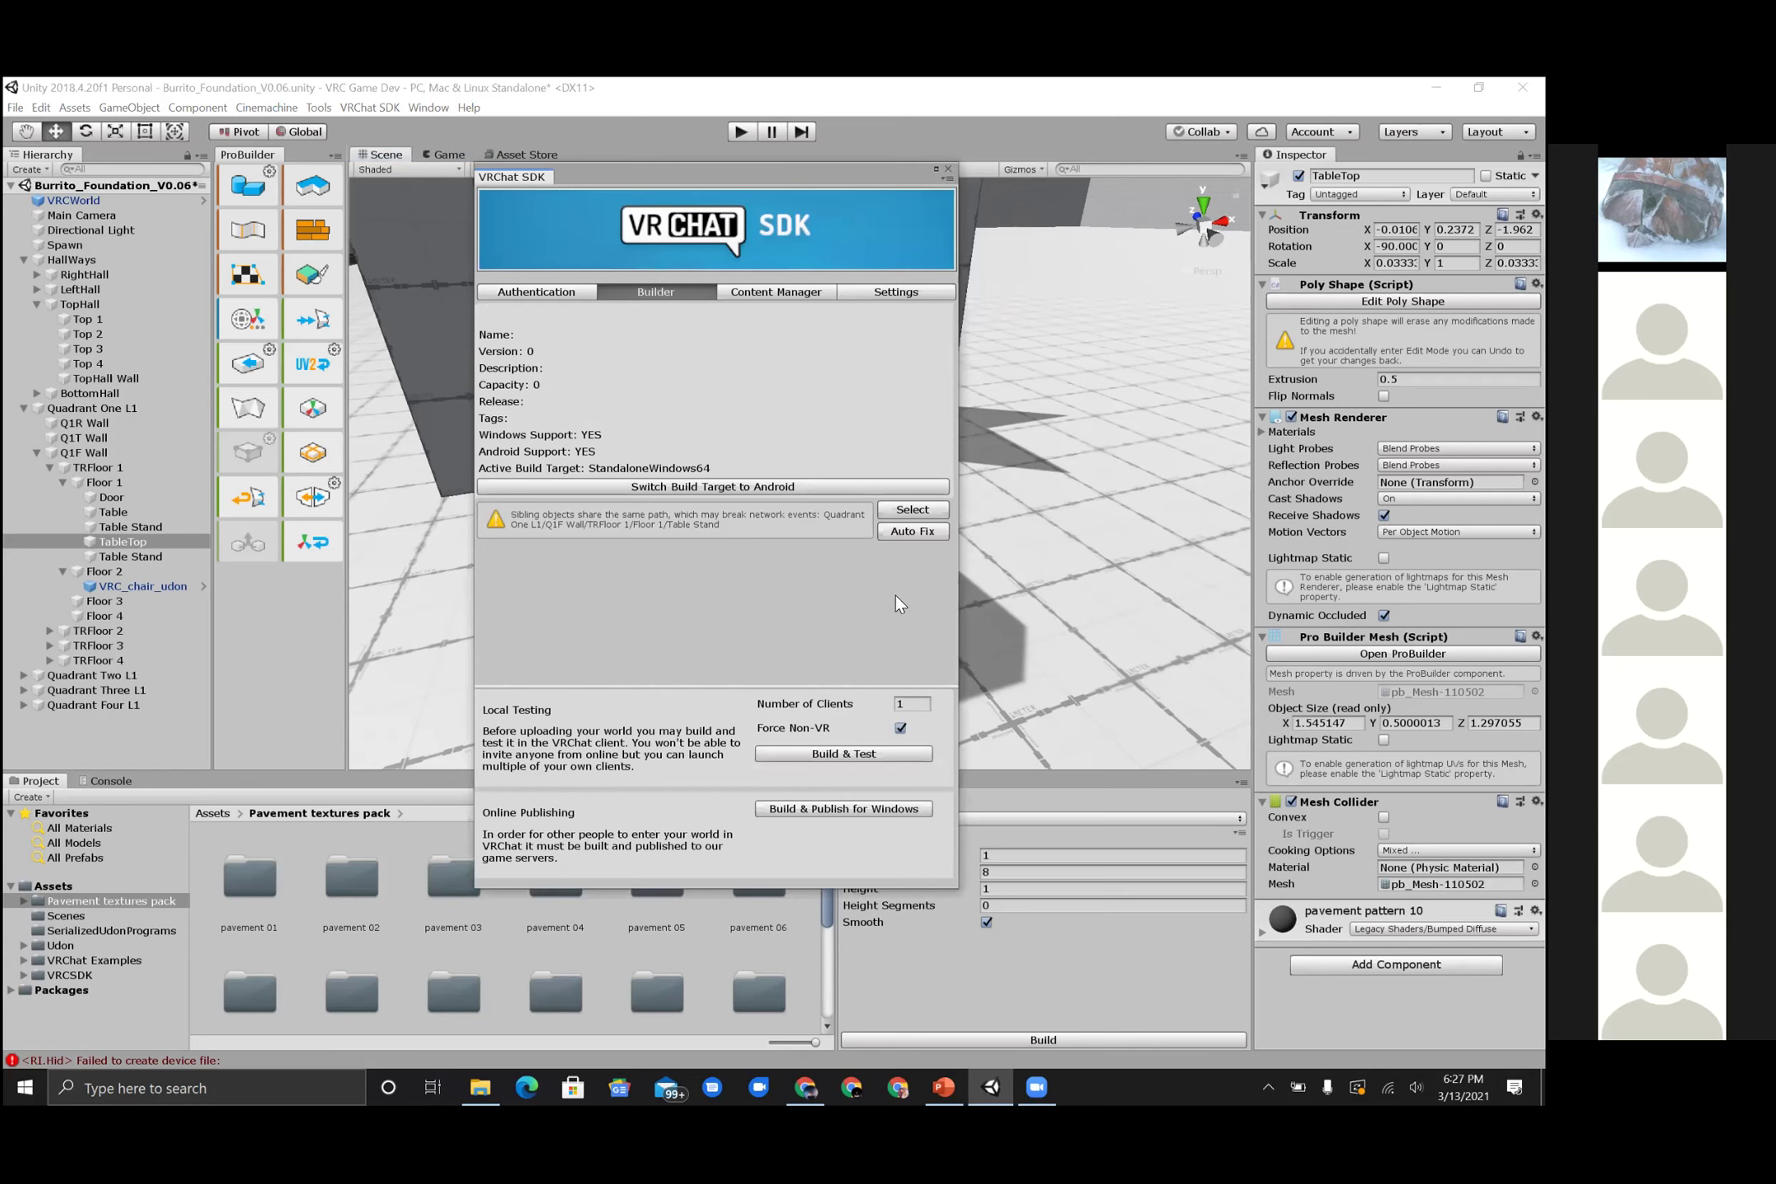
pyautogui.click(993, 605)
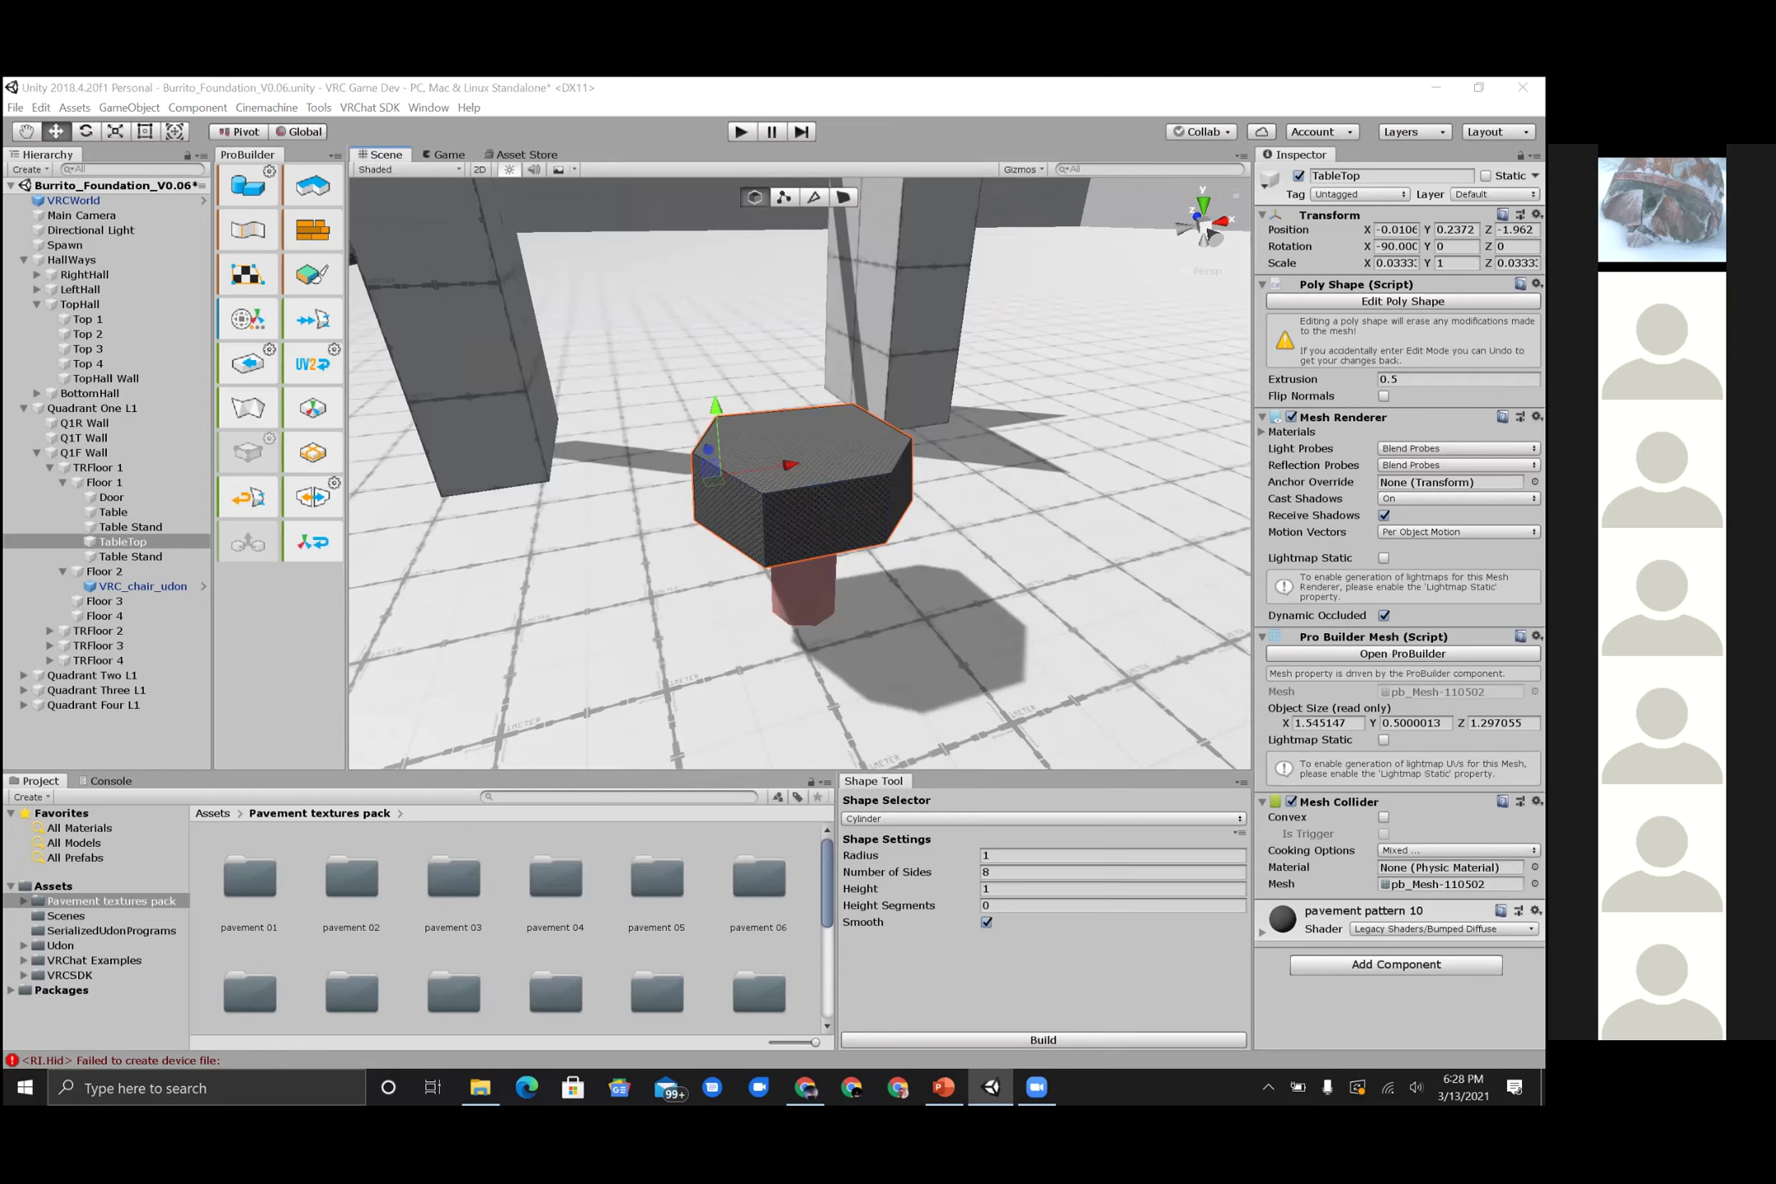
pyautogui.click(1200, 723)
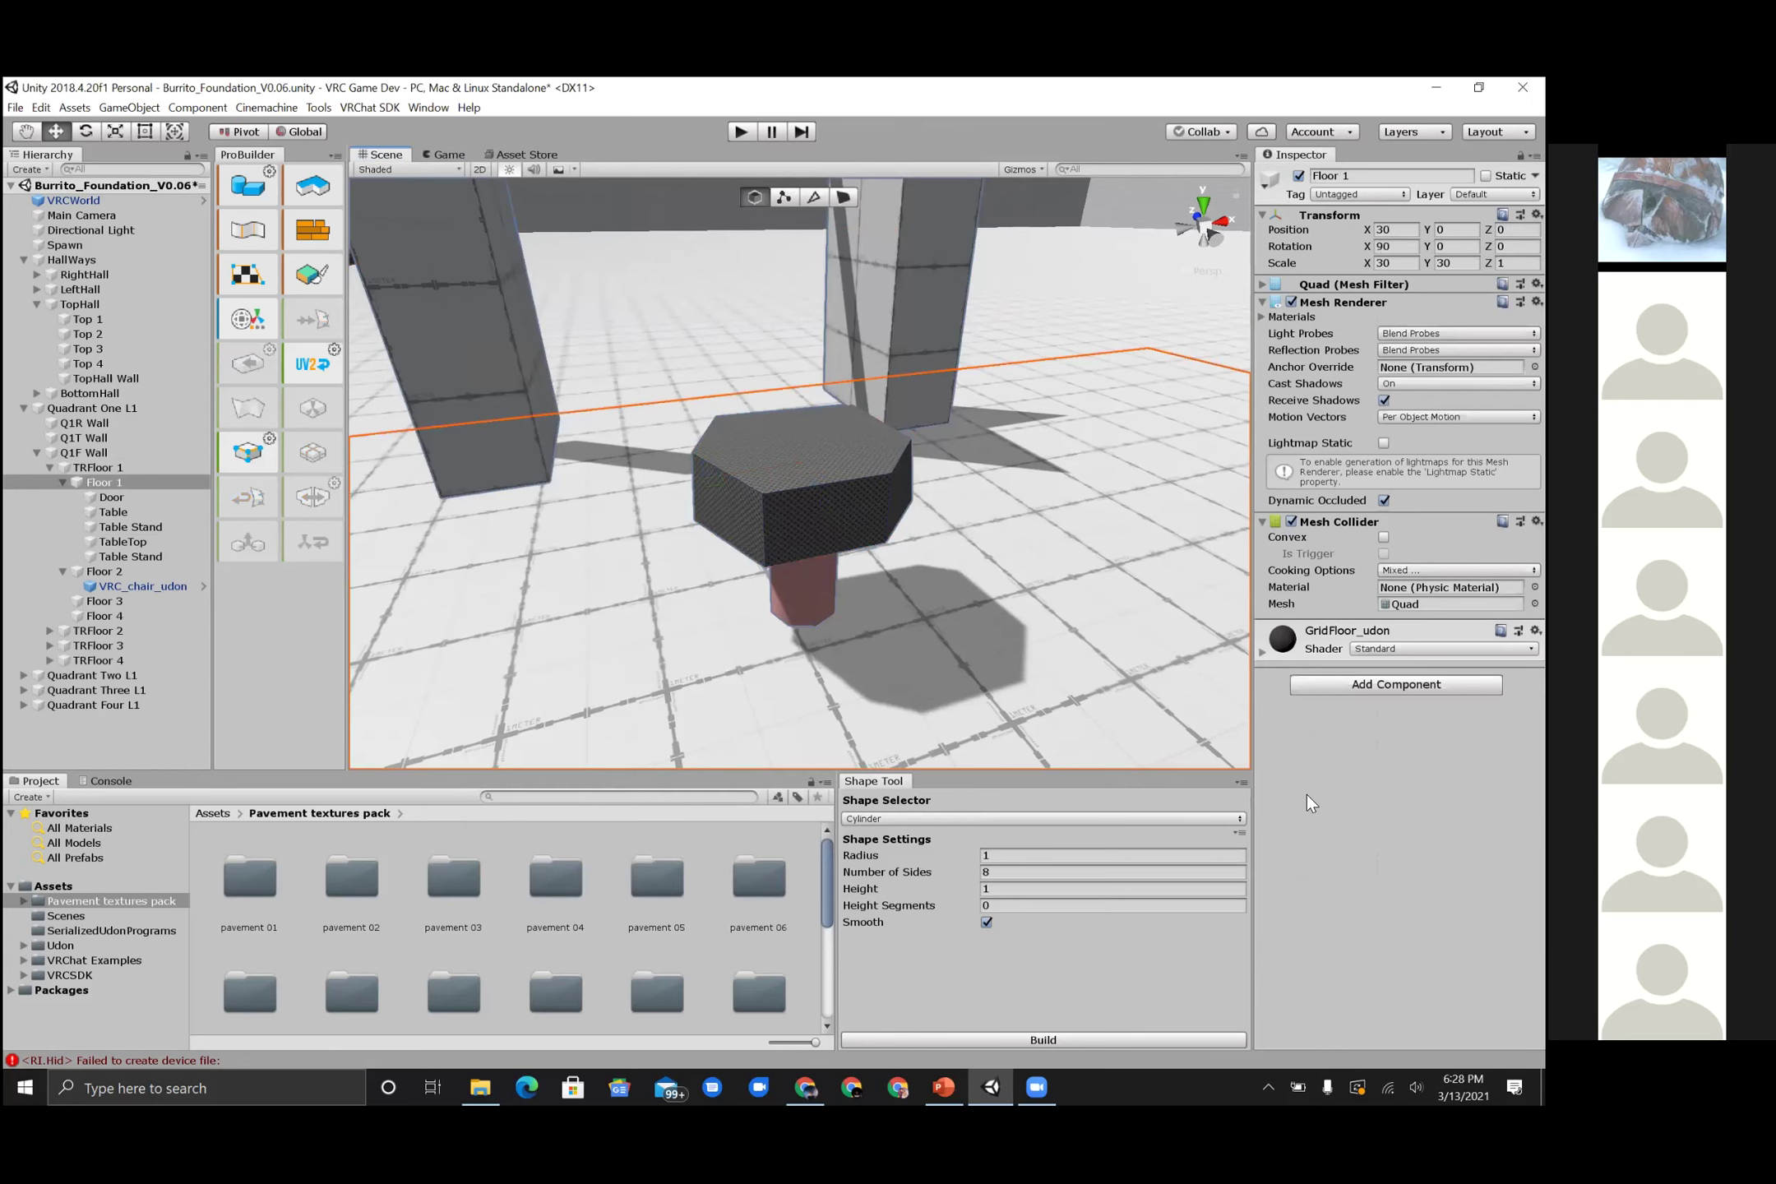
pyautogui.hotkey('ctrl', 'z')
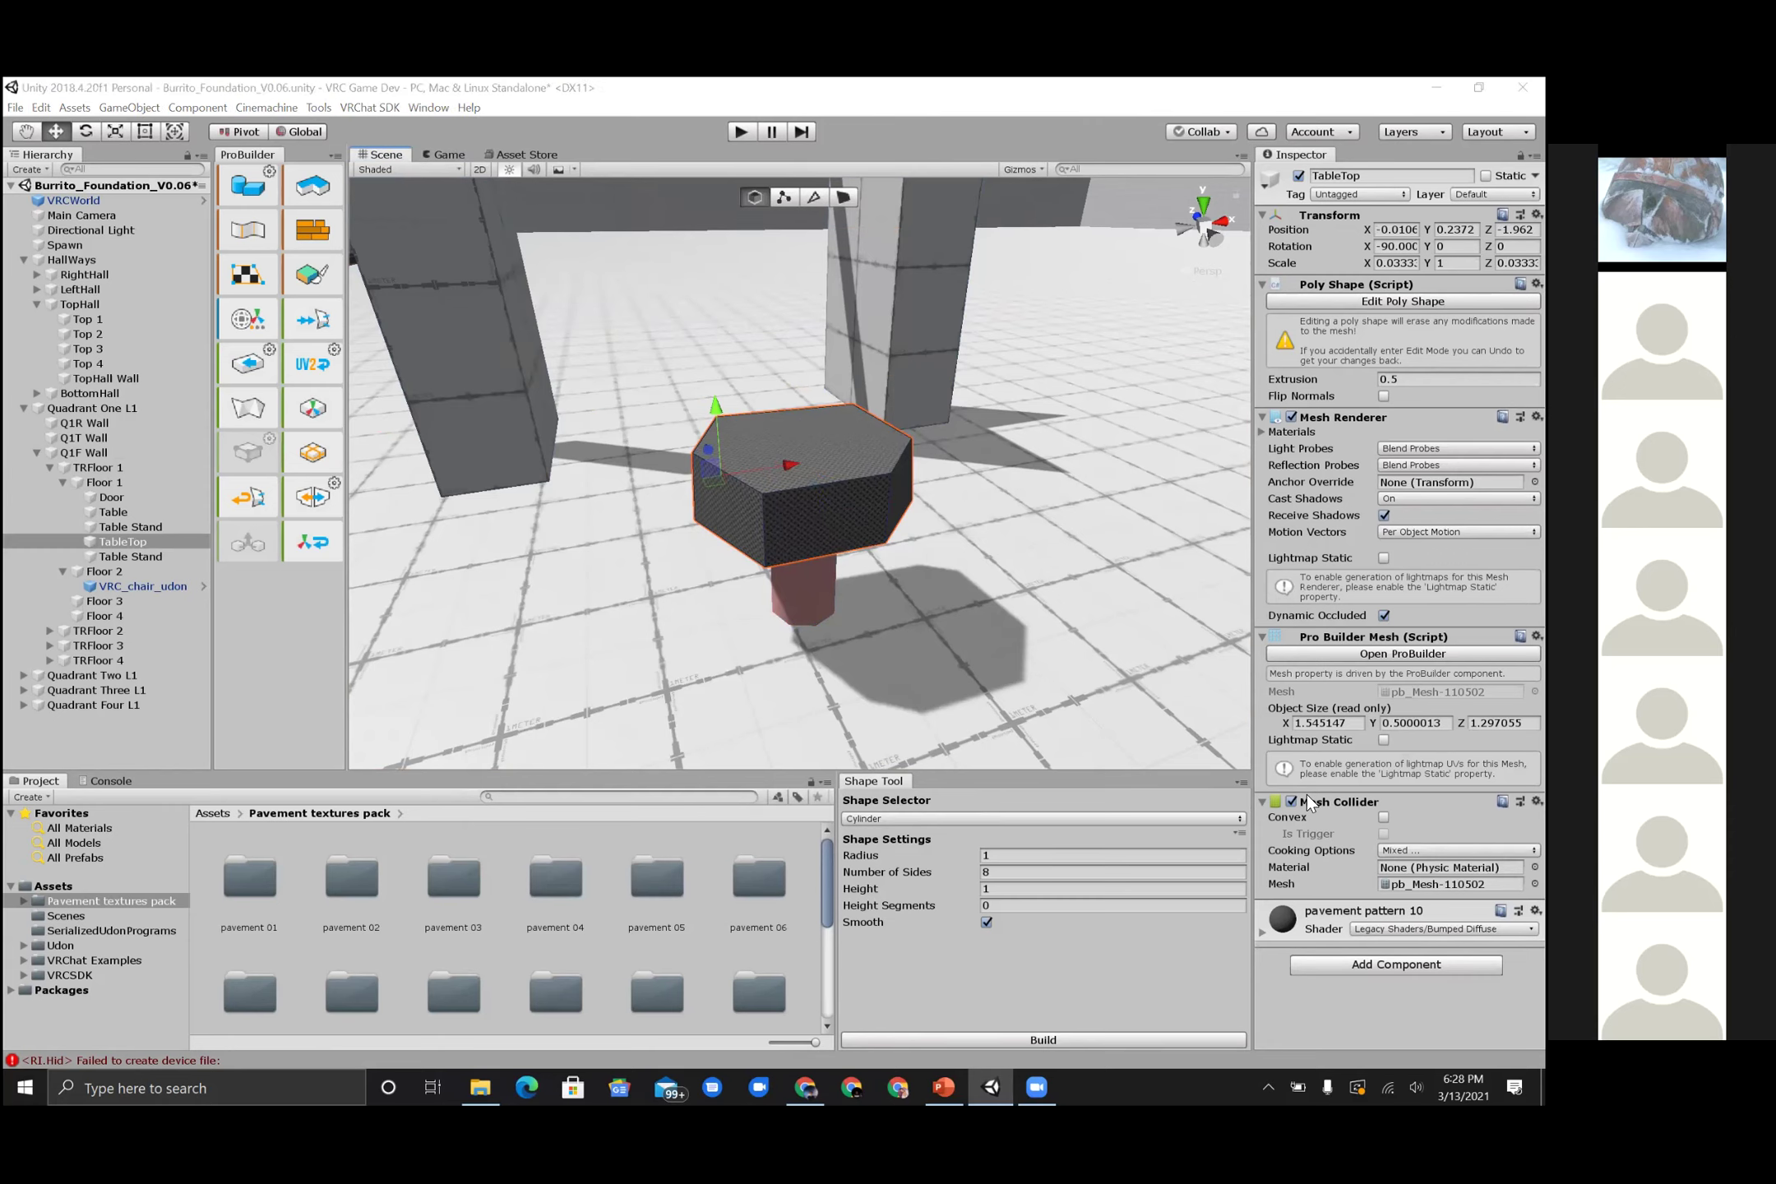
# - Examine the finished small table together with the Door from several angles and distances
pyautogui.keyDown('alt'); pyautogui.moveTo(1028, 699); pyautogui.dragTo(850, 637); pyautogui.keyUp('alt')
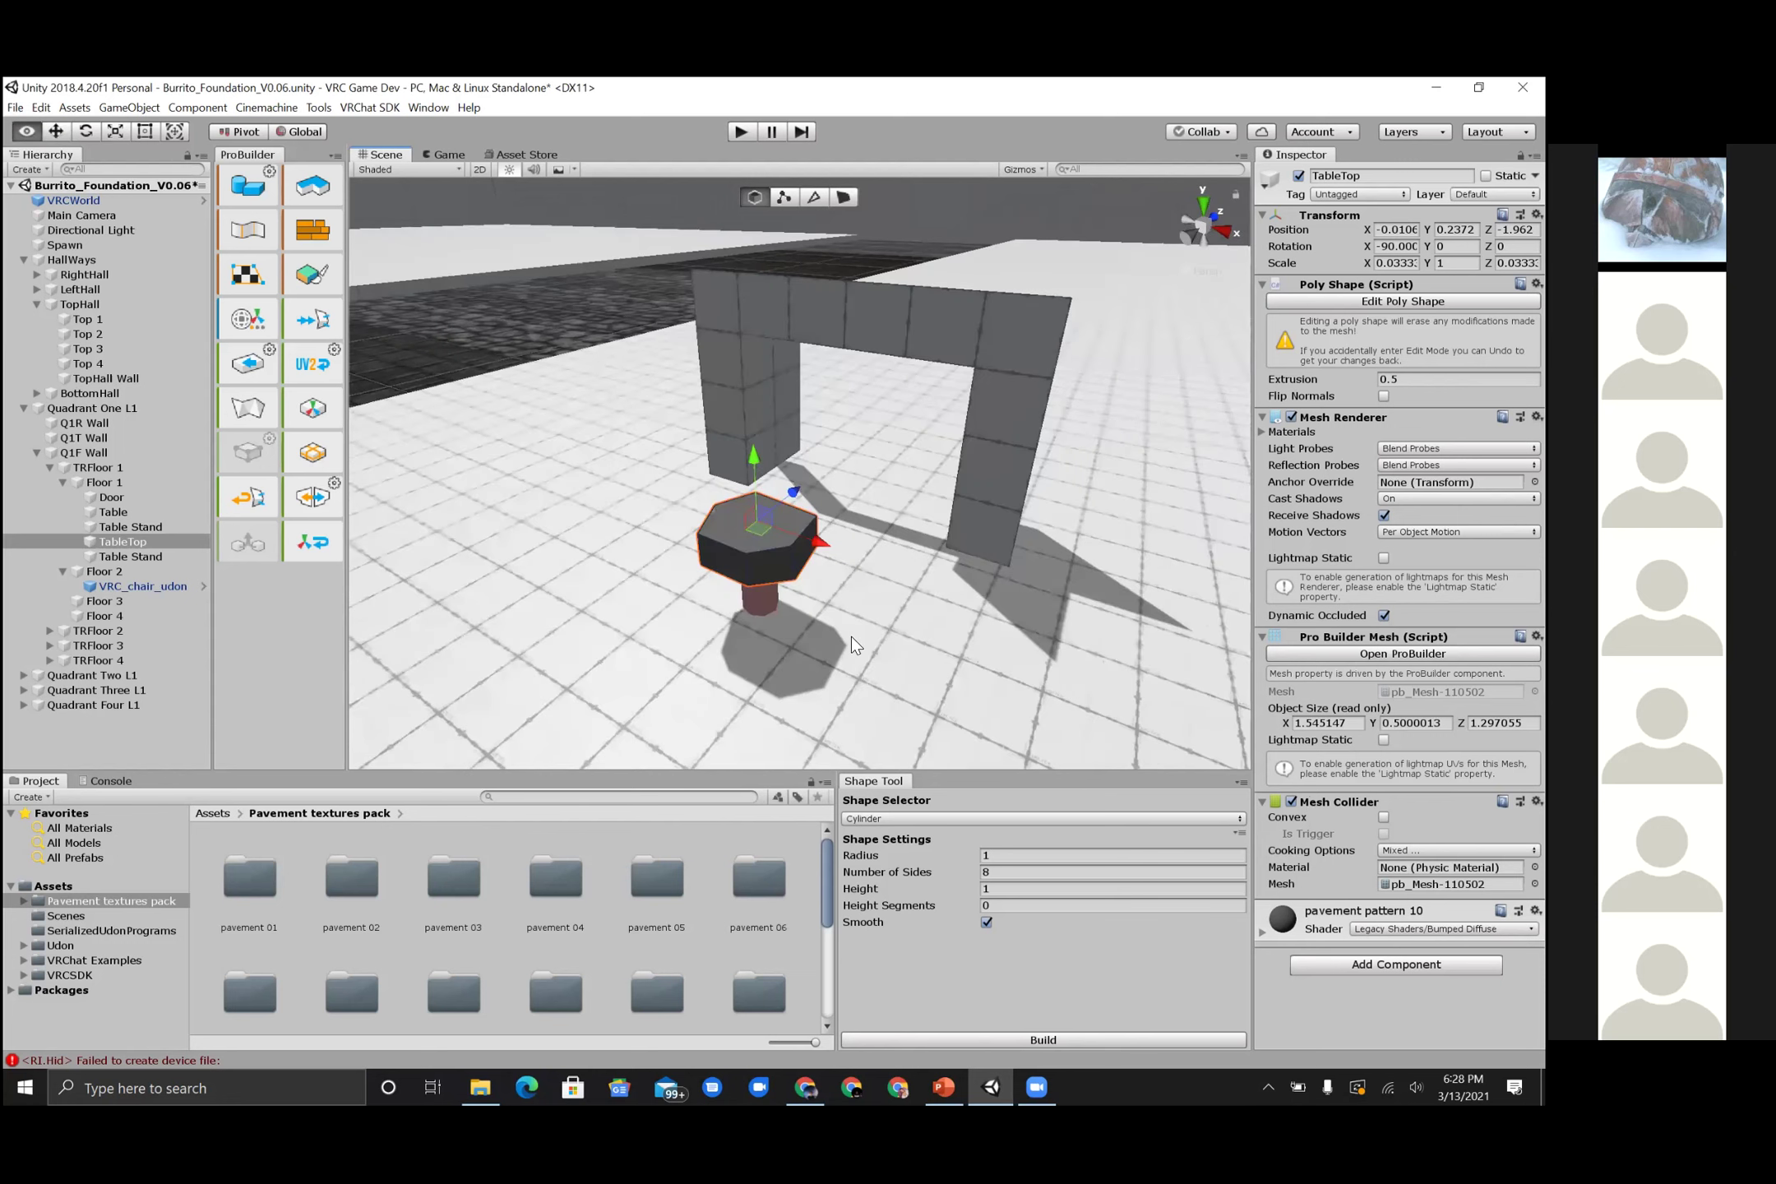
pyautogui.scroll(-1, 853, 638)
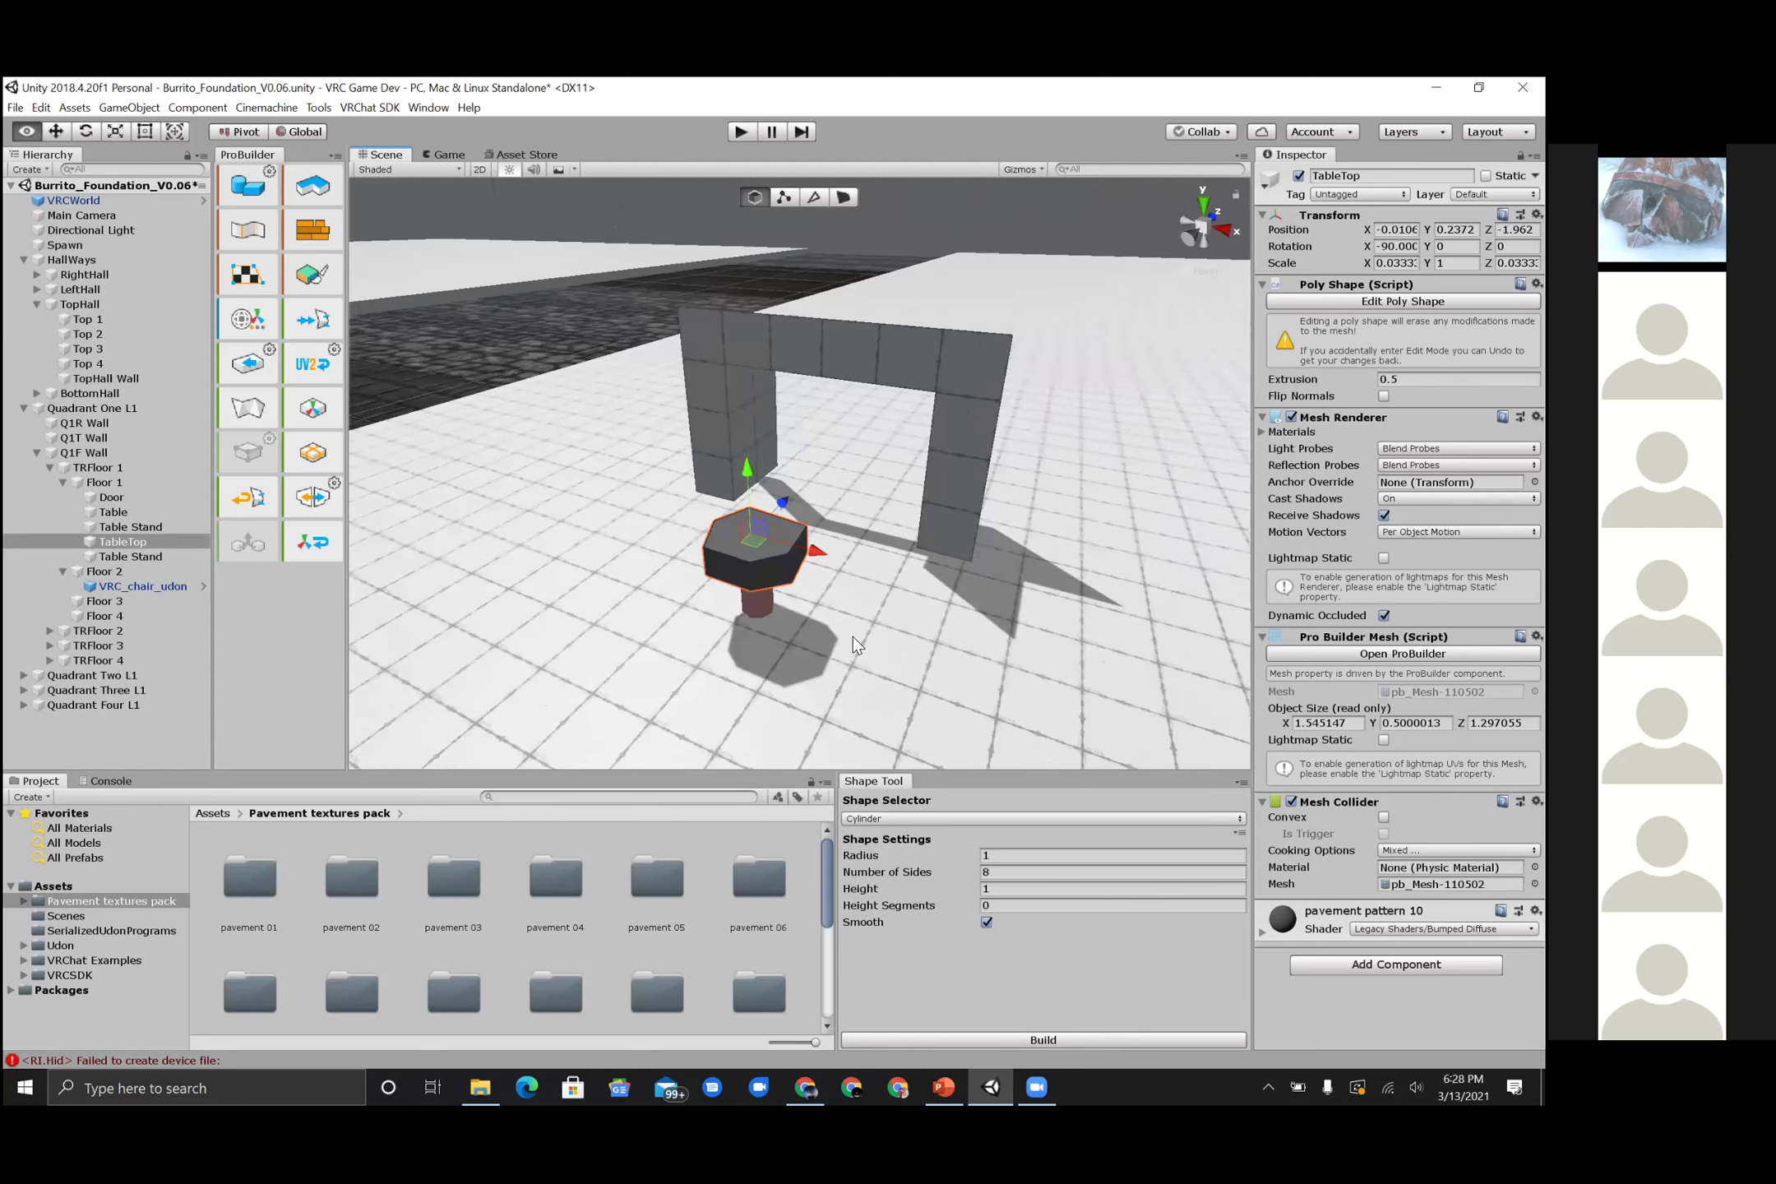
pyautogui.keyDown('alt'); pyautogui.moveTo(850, 651); pyautogui.dragTo(850, 650); pyautogui.keyUp('alt')
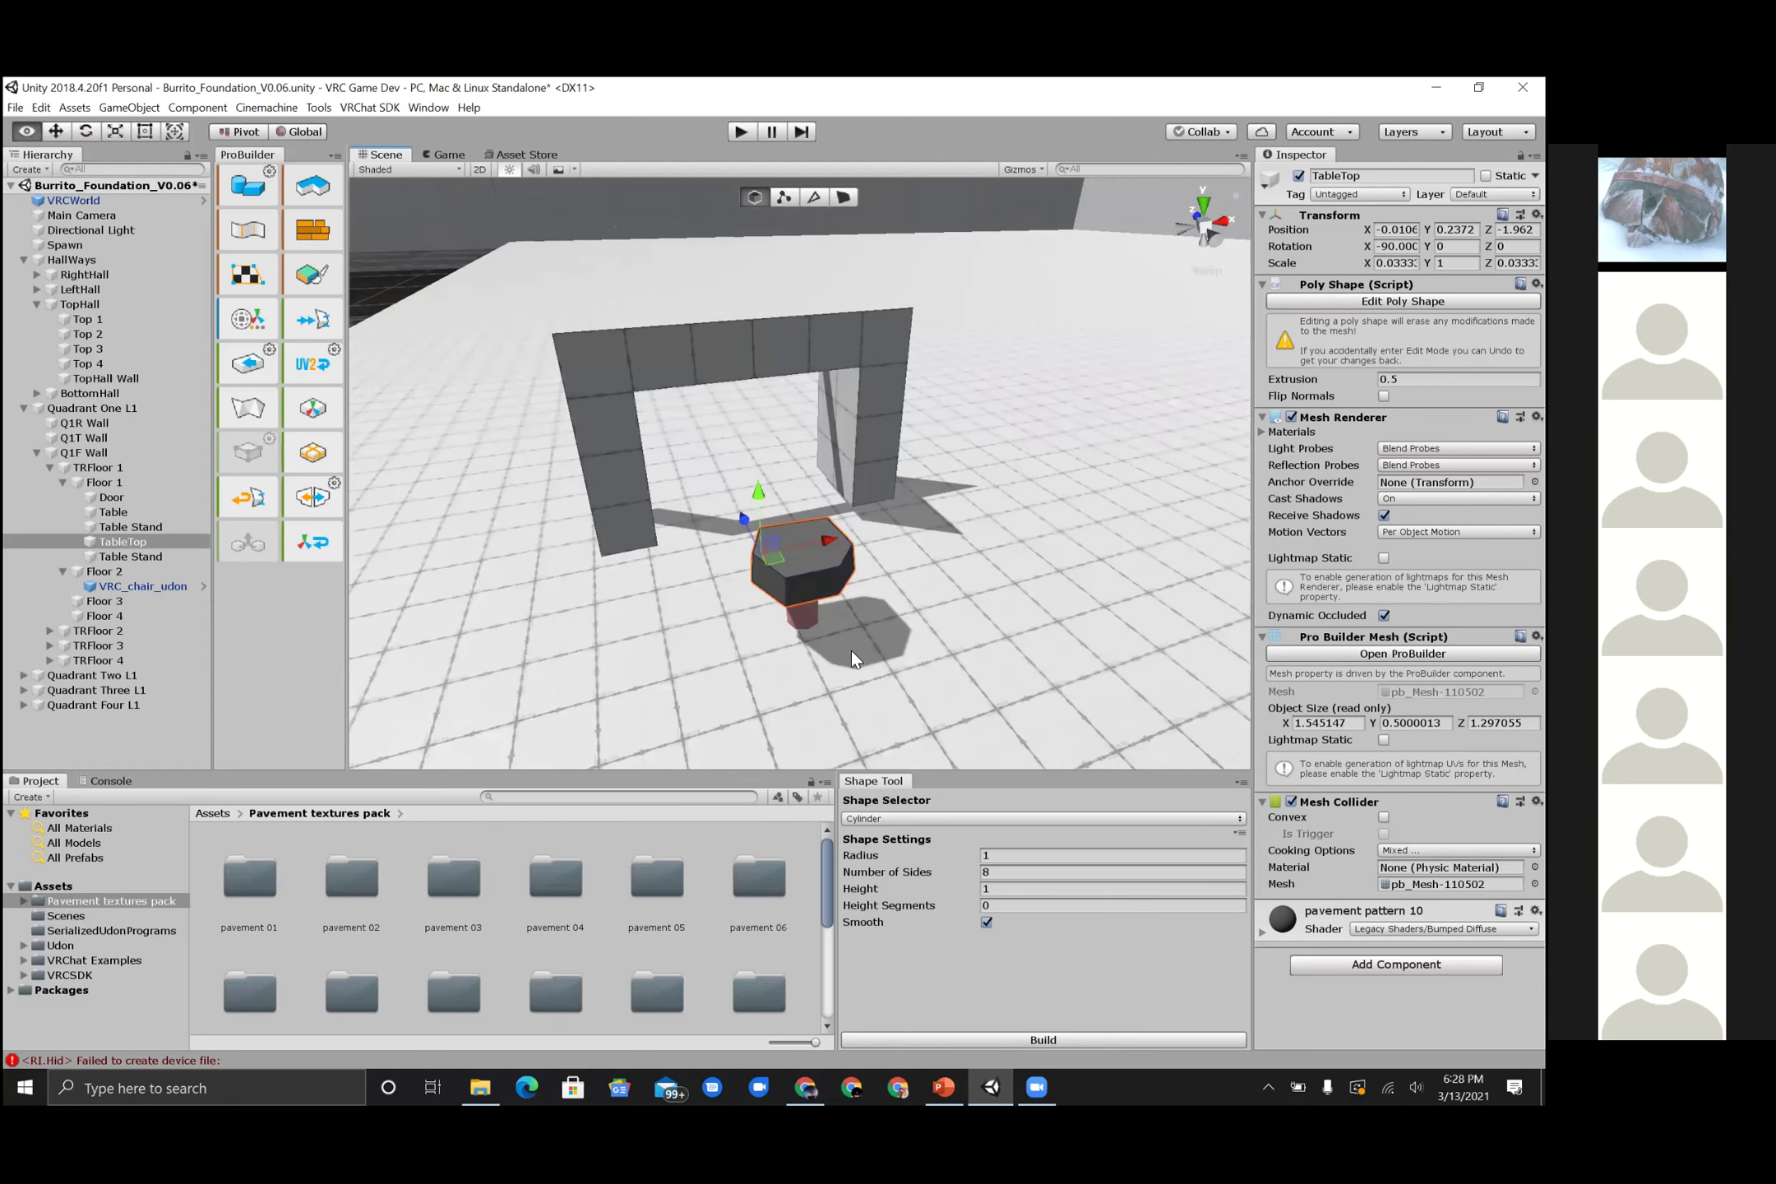
pyautogui.scroll(-1, 850, 651)
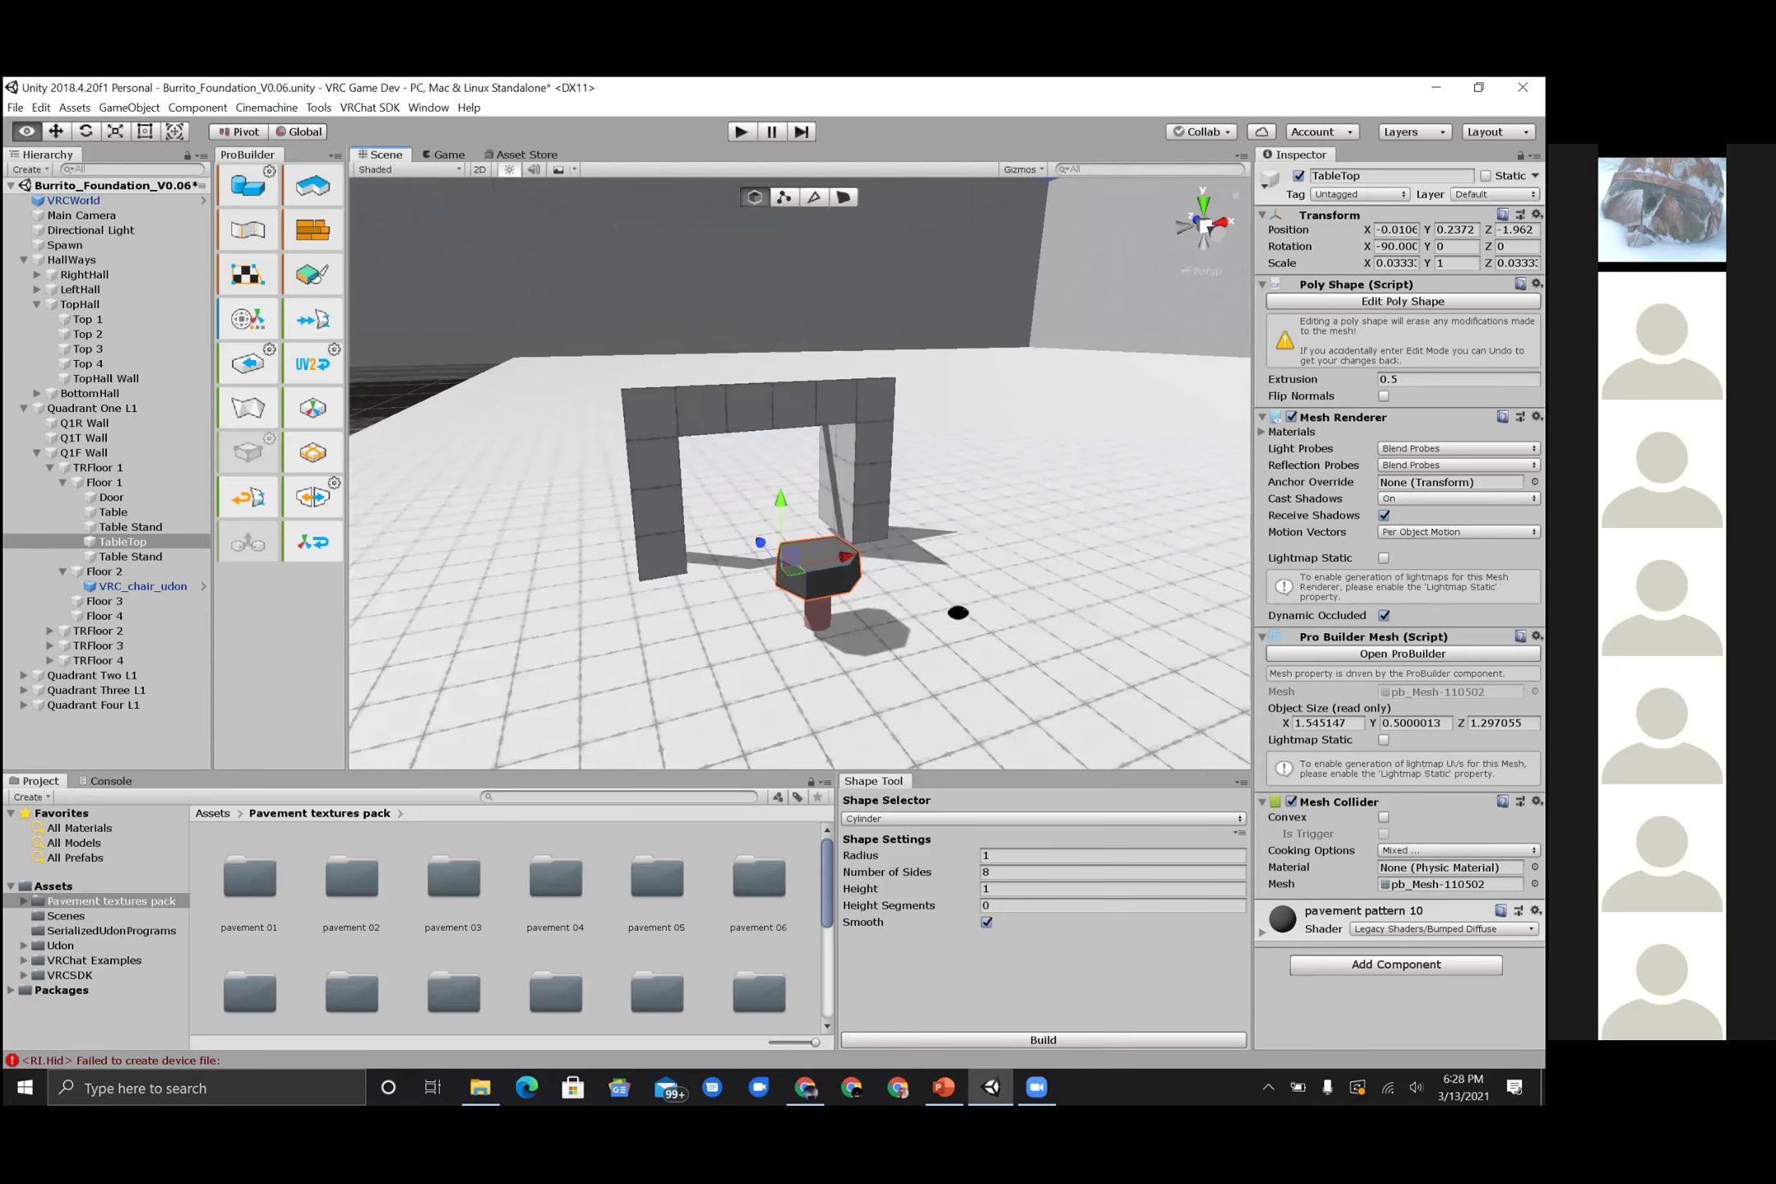
pyautogui.keyDown('alt'); pyautogui.moveTo(953, 615); pyautogui.dragTo(814, 646); pyautogui.keyUp('alt')
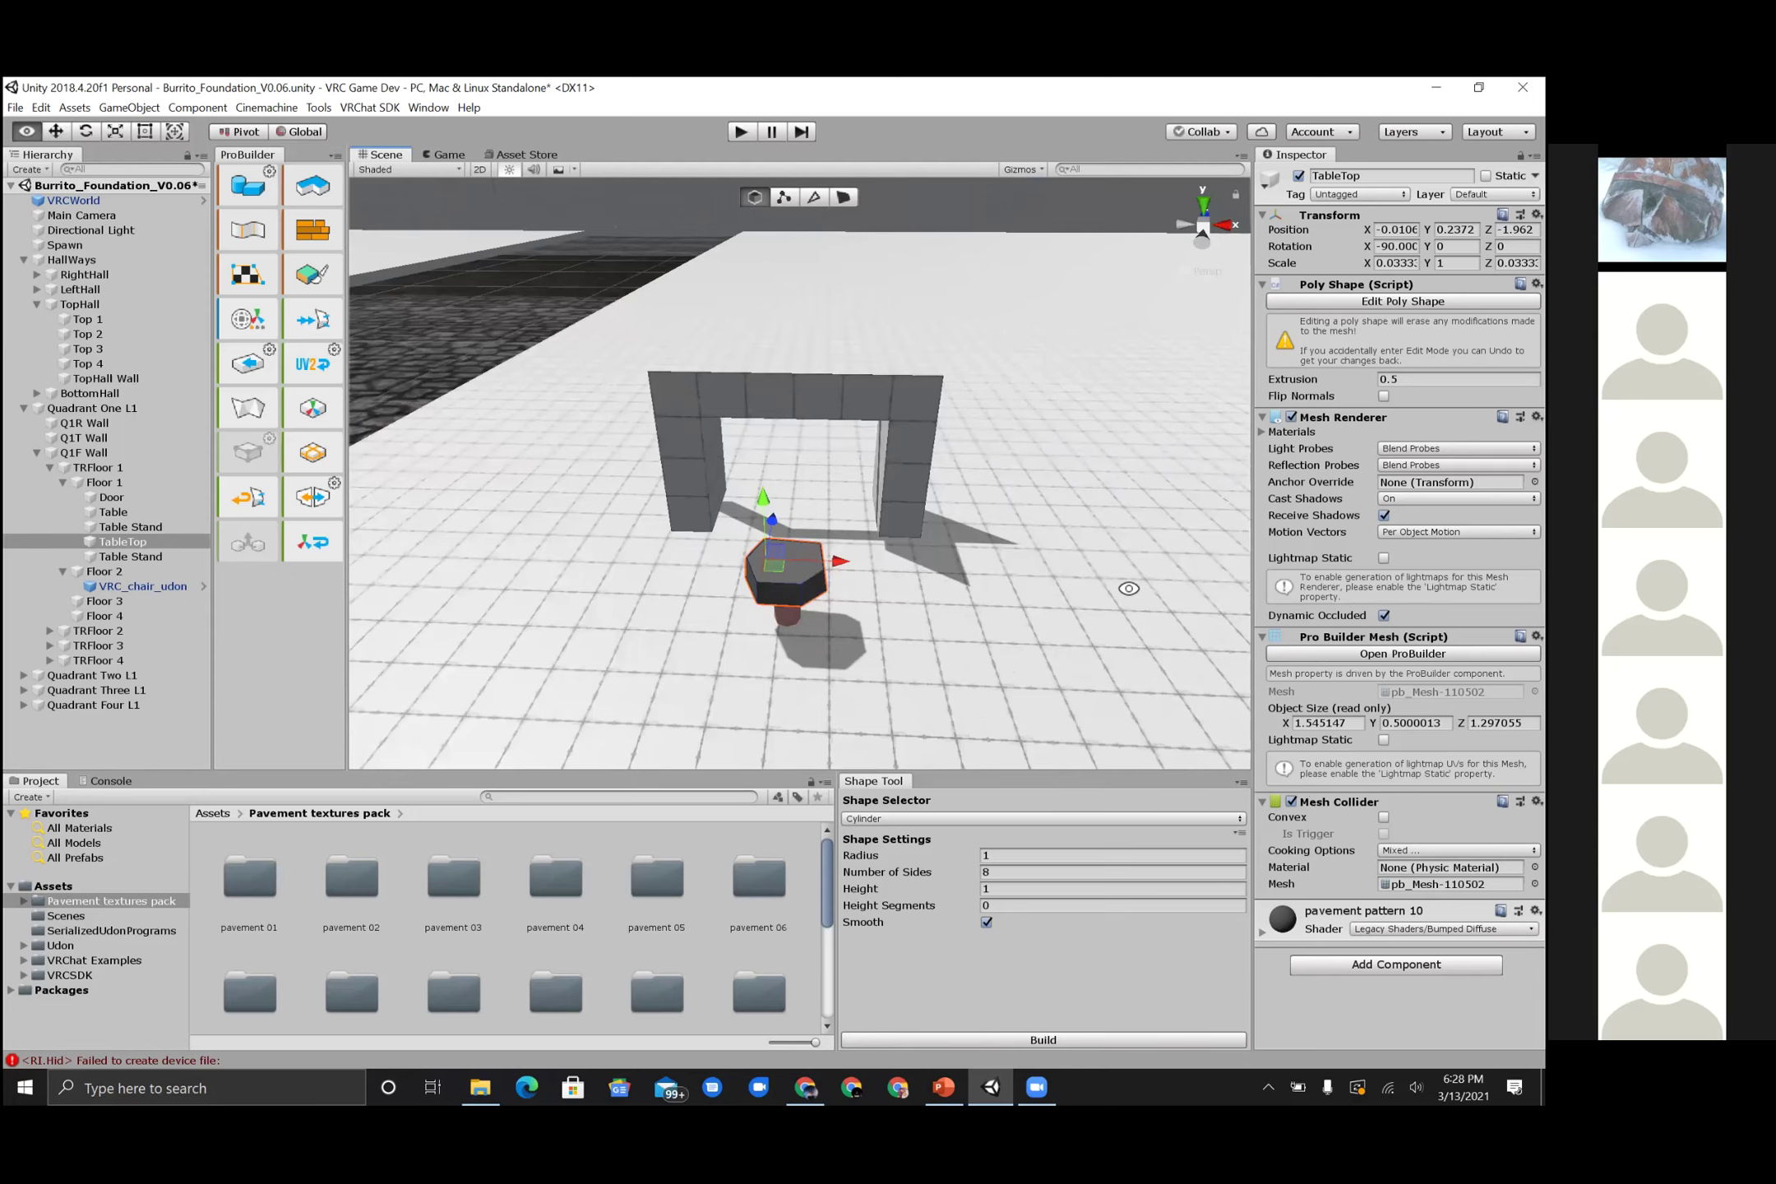
pyautogui.keyDown('alt'); pyautogui.moveTo(925, 660); pyautogui.dragTo(925, 660); pyautogui.keyUp('alt')
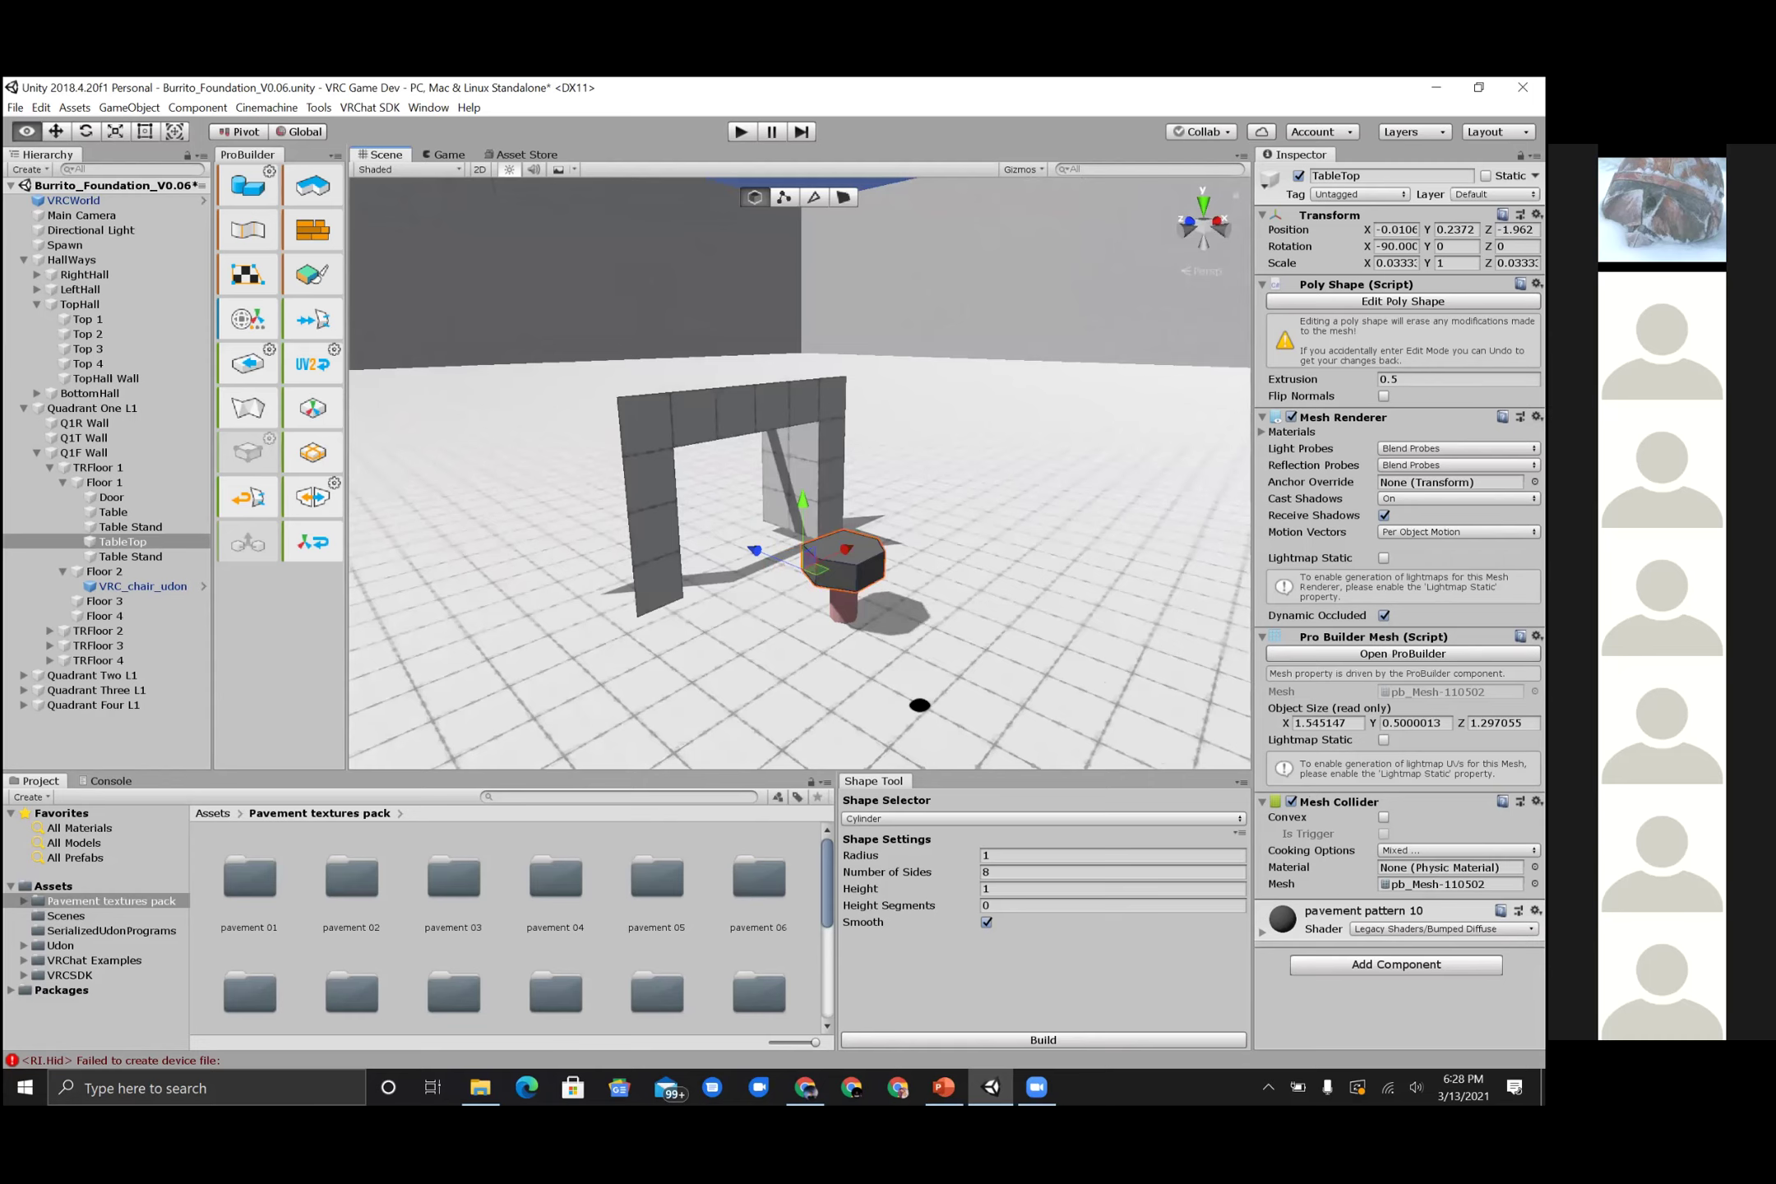
pyautogui.keyDown('alt'); pyautogui.moveTo(919, 704); pyautogui.dragTo(993, 698); pyautogui.keyUp('alt')
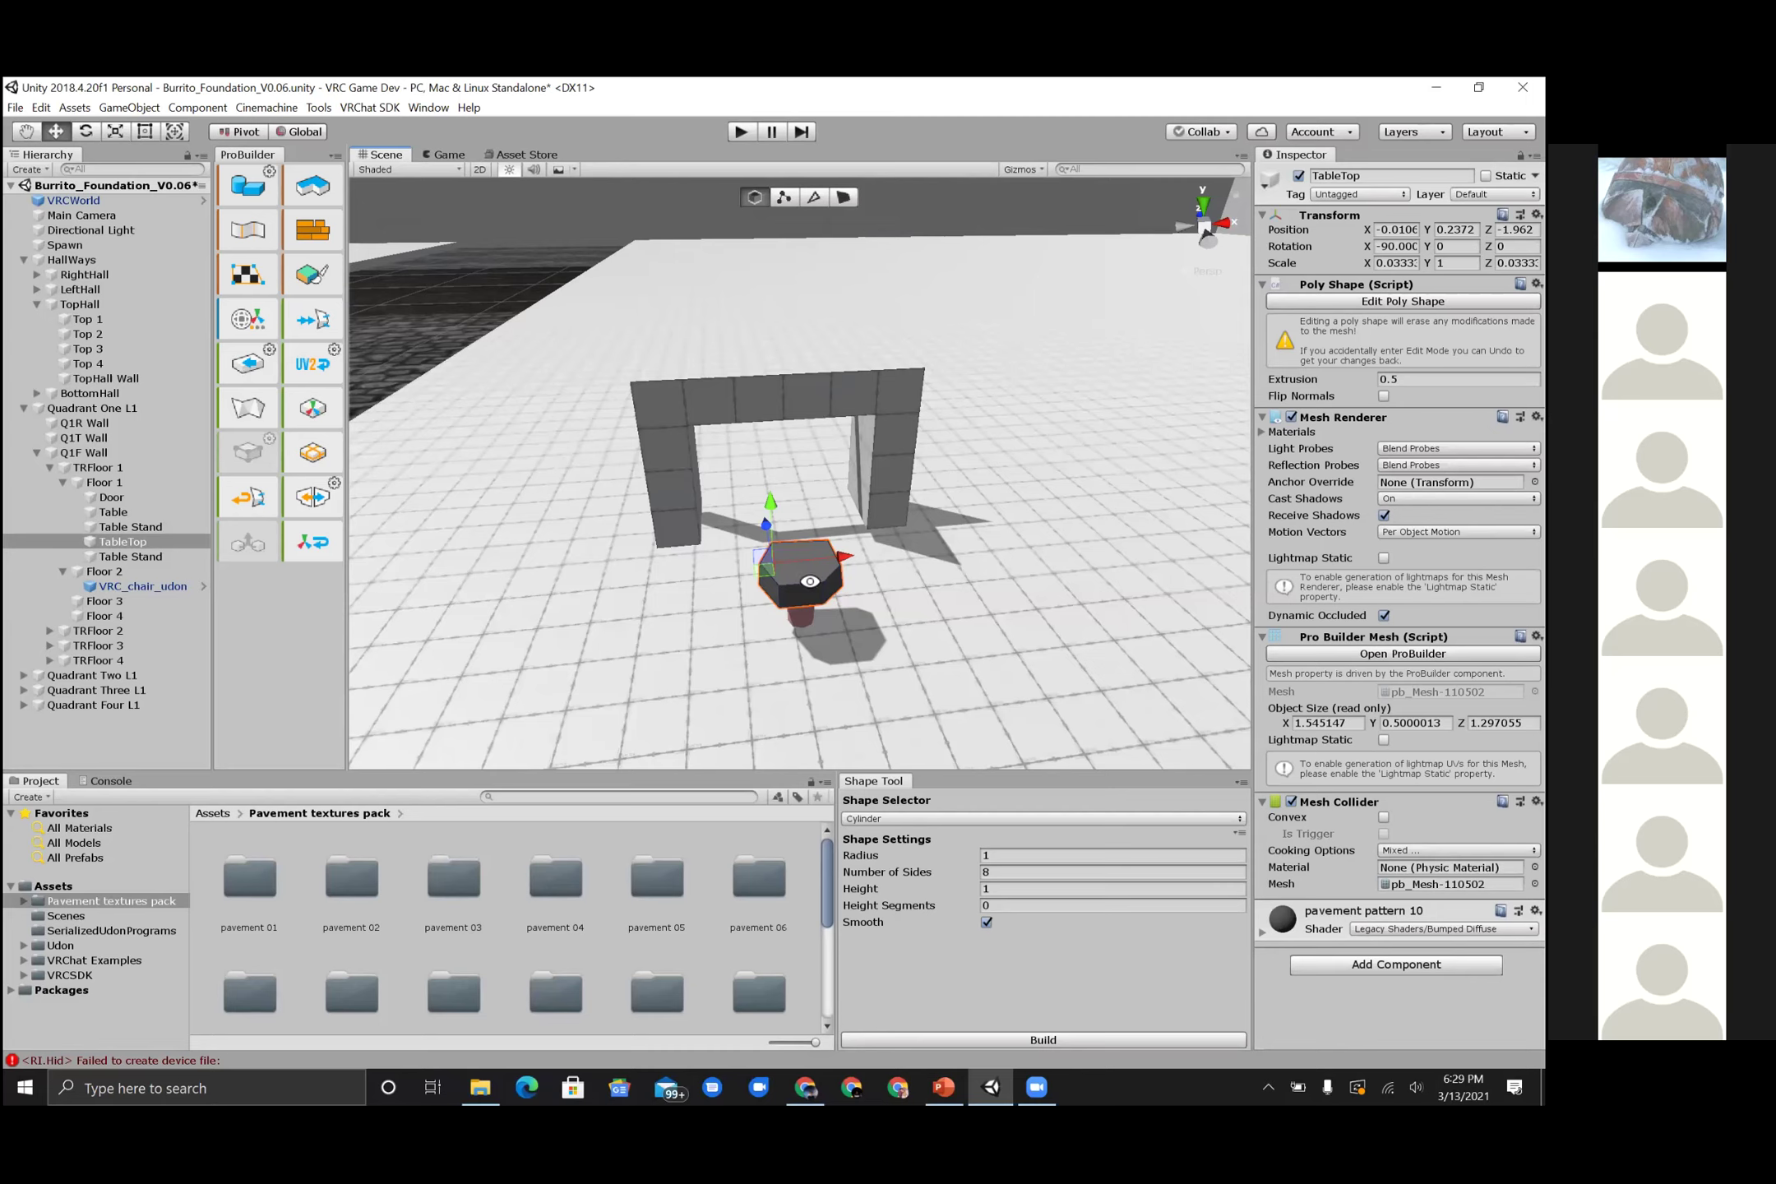
pyautogui.keyDown('alt'); pyautogui.moveTo(801, 575); pyautogui.dragTo(880, 576); pyautogui.keyUp('alt')
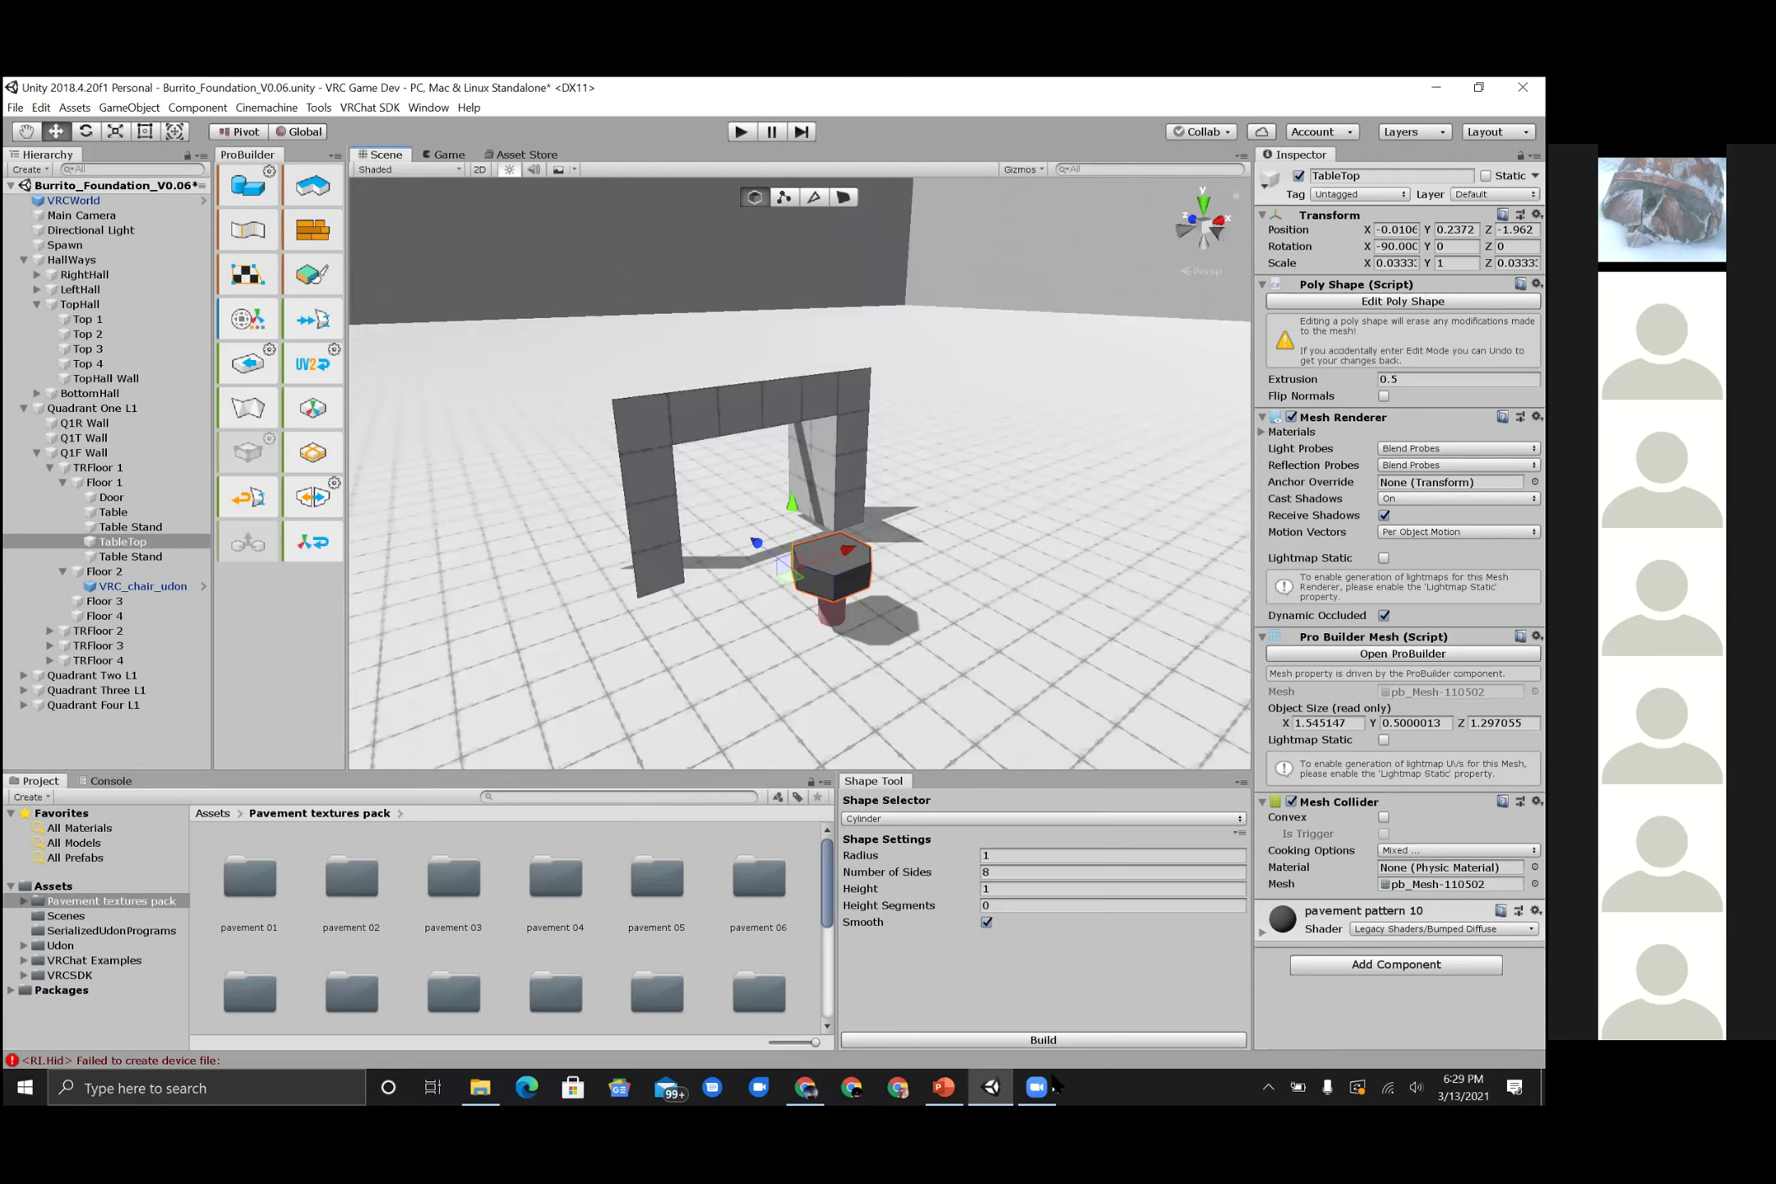
pyautogui.click(1055, 1086)
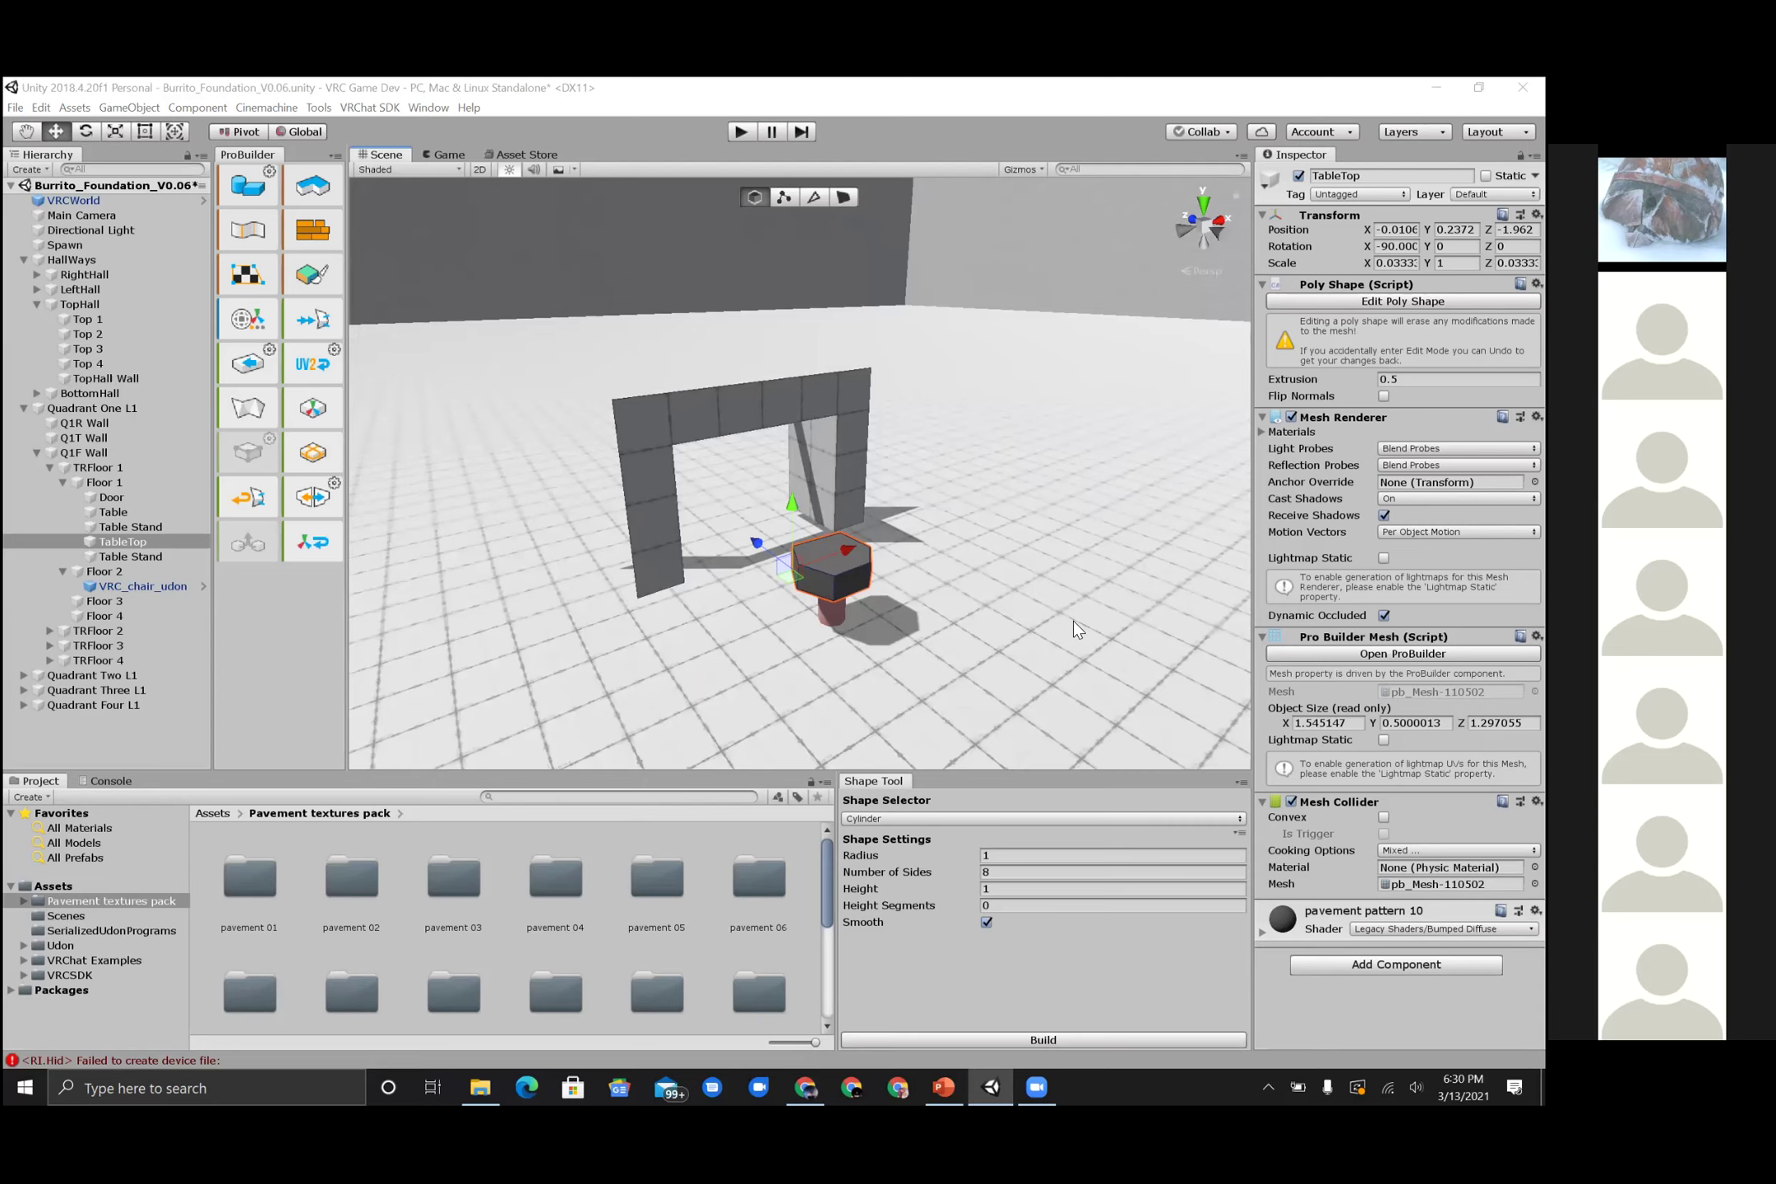
# - Close the VRC Game Dev project, and set up a new 3D project in Unity Hub named VRC Burrito Version 2
pyautogui.click(1522, 87)
pyautogui.click(829, 618)
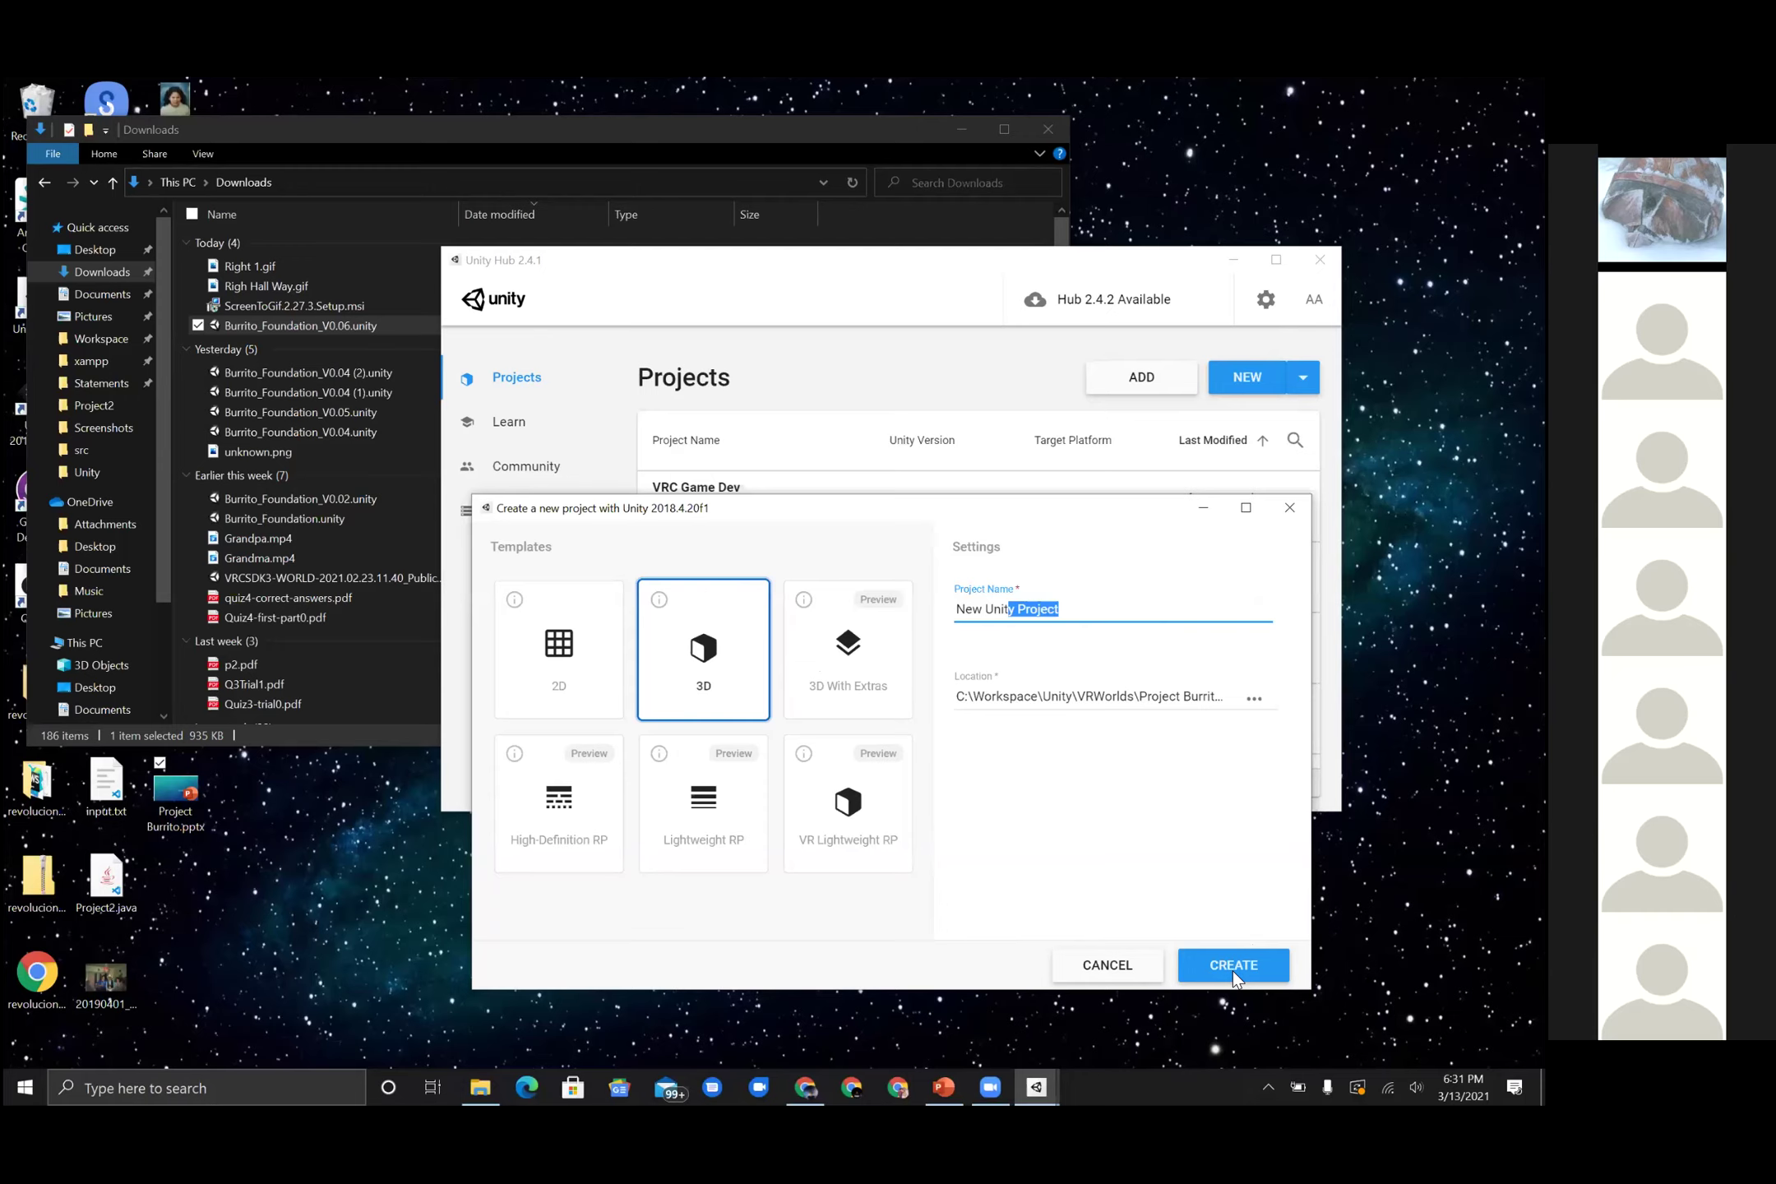
pyautogui.write('VRC Burrito Versoion')
pyautogui.press('BackSpace')
pyautogui.press('BackSpace')
pyautogui.press('BackSpace')
pyautogui.press('BackSpace')
pyautogui.write('ion 2')
pyautogui.press('Tab')
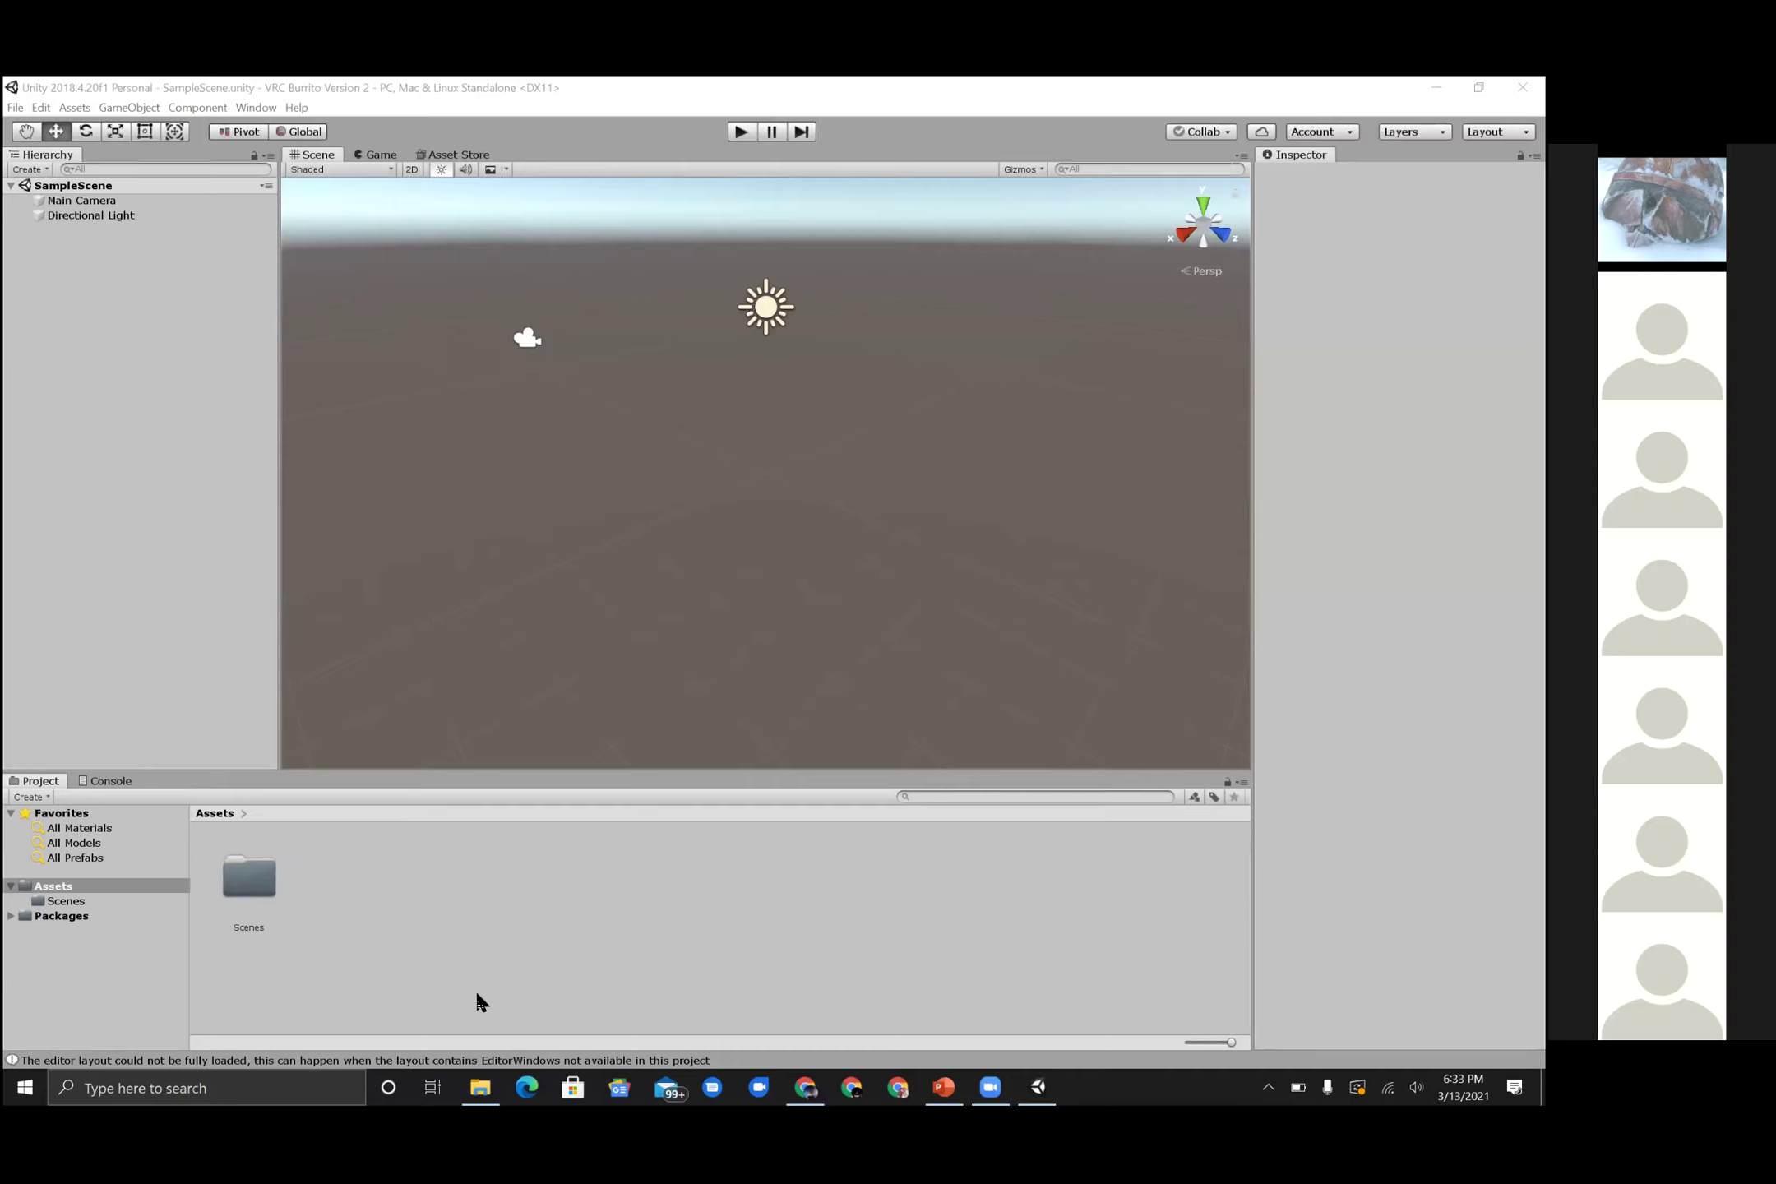
# - Add Burrito_Foundation_V0.06.unity from the Downloads folder to the project's Scenes folder and open that scene
pyautogui.click(487, 1084)
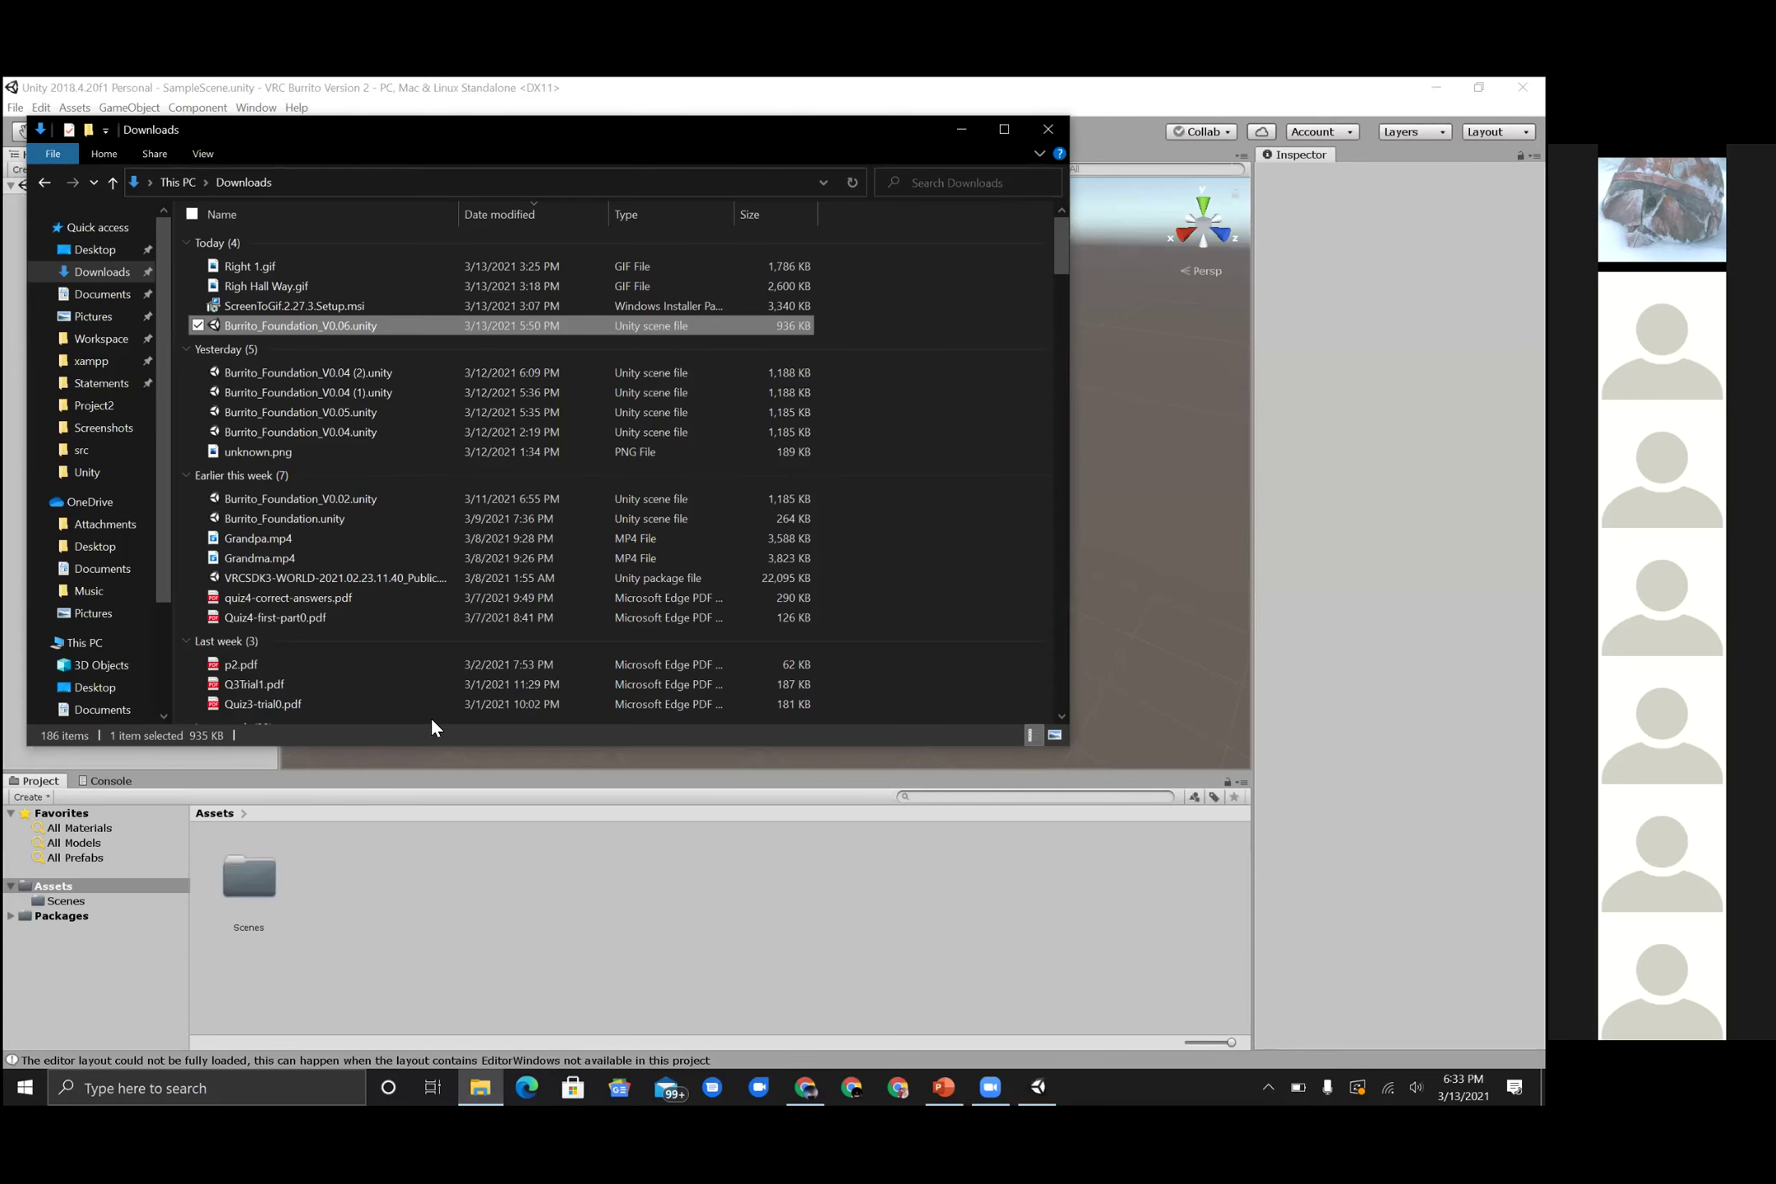
pyautogui.moveTo(397, 860); pyautogui.dragTo(260, 909)
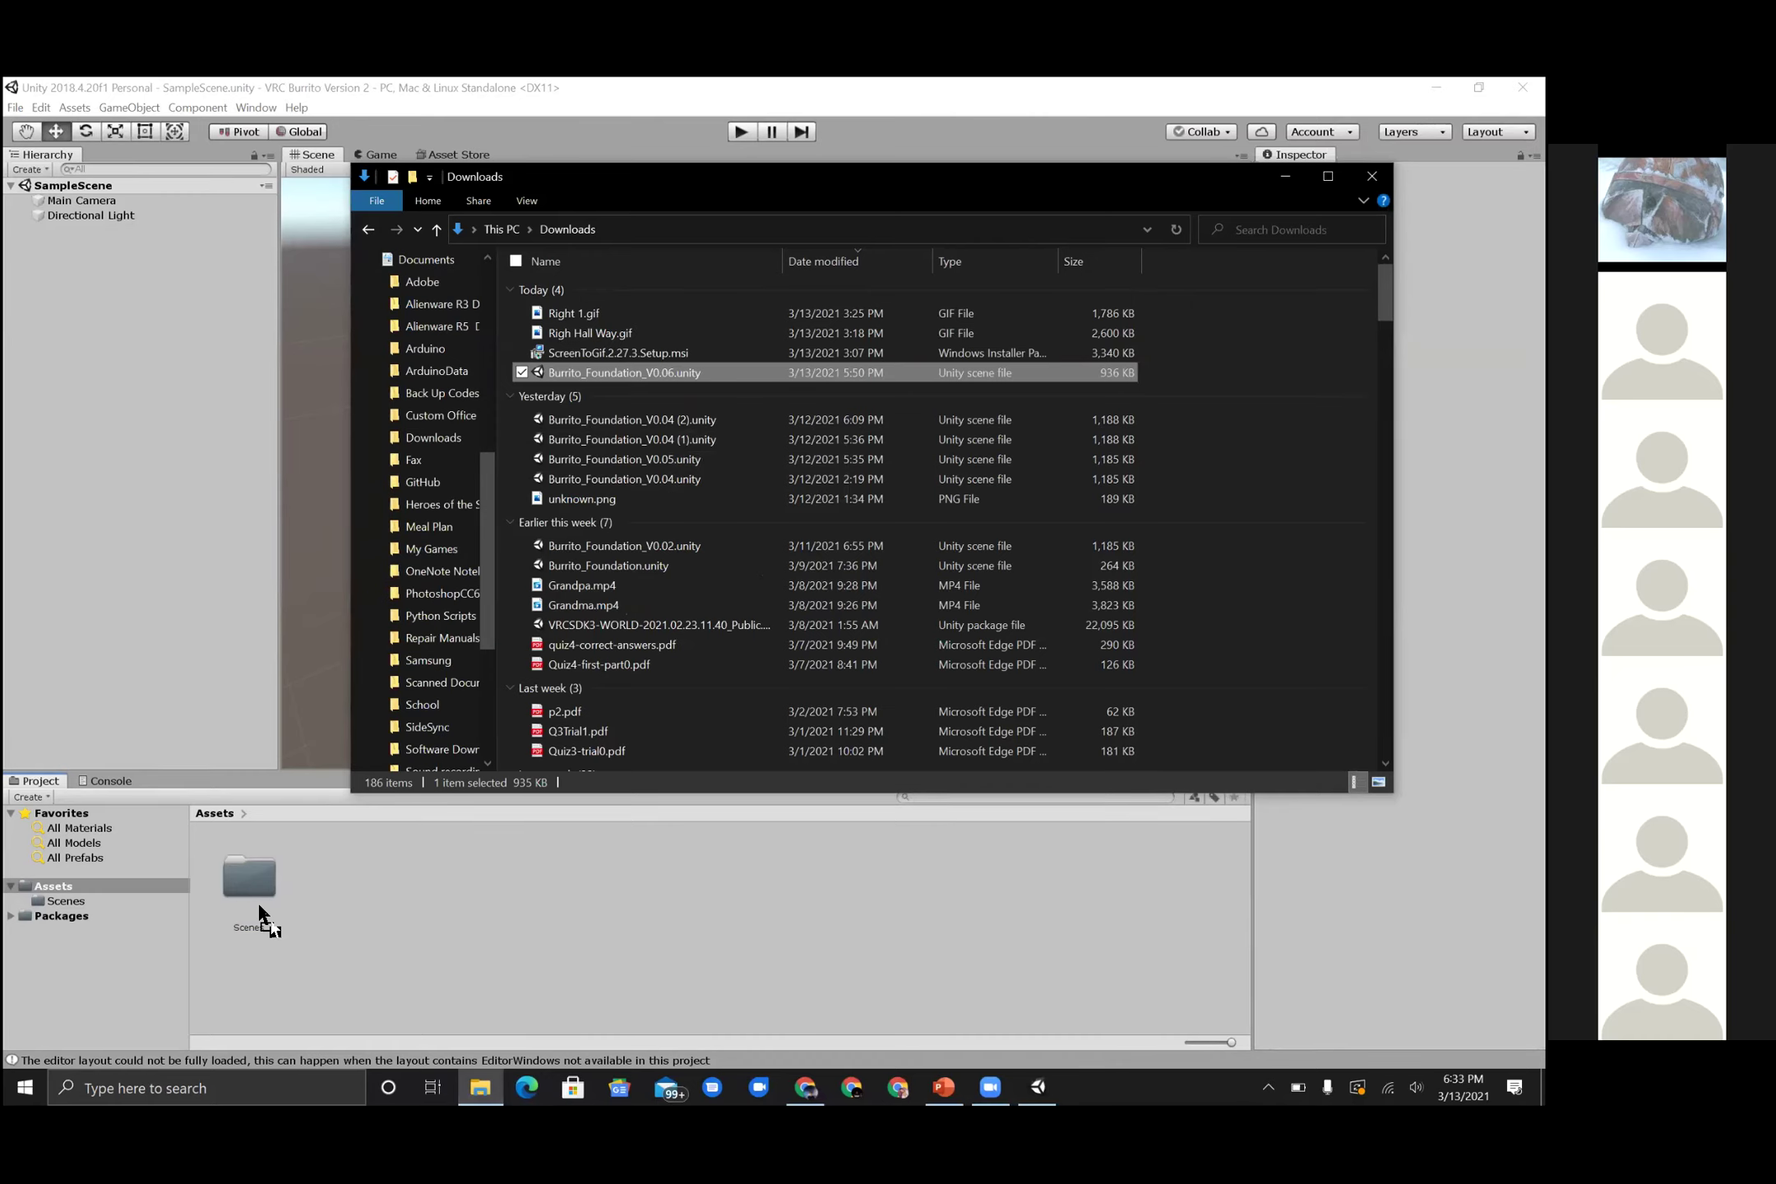
pyautogui.moveTo(258, 904); pyautogui.dragTo(258, 904)
pyautogui.click(221, 878)
pyautogui.doubleClick(251, 879)
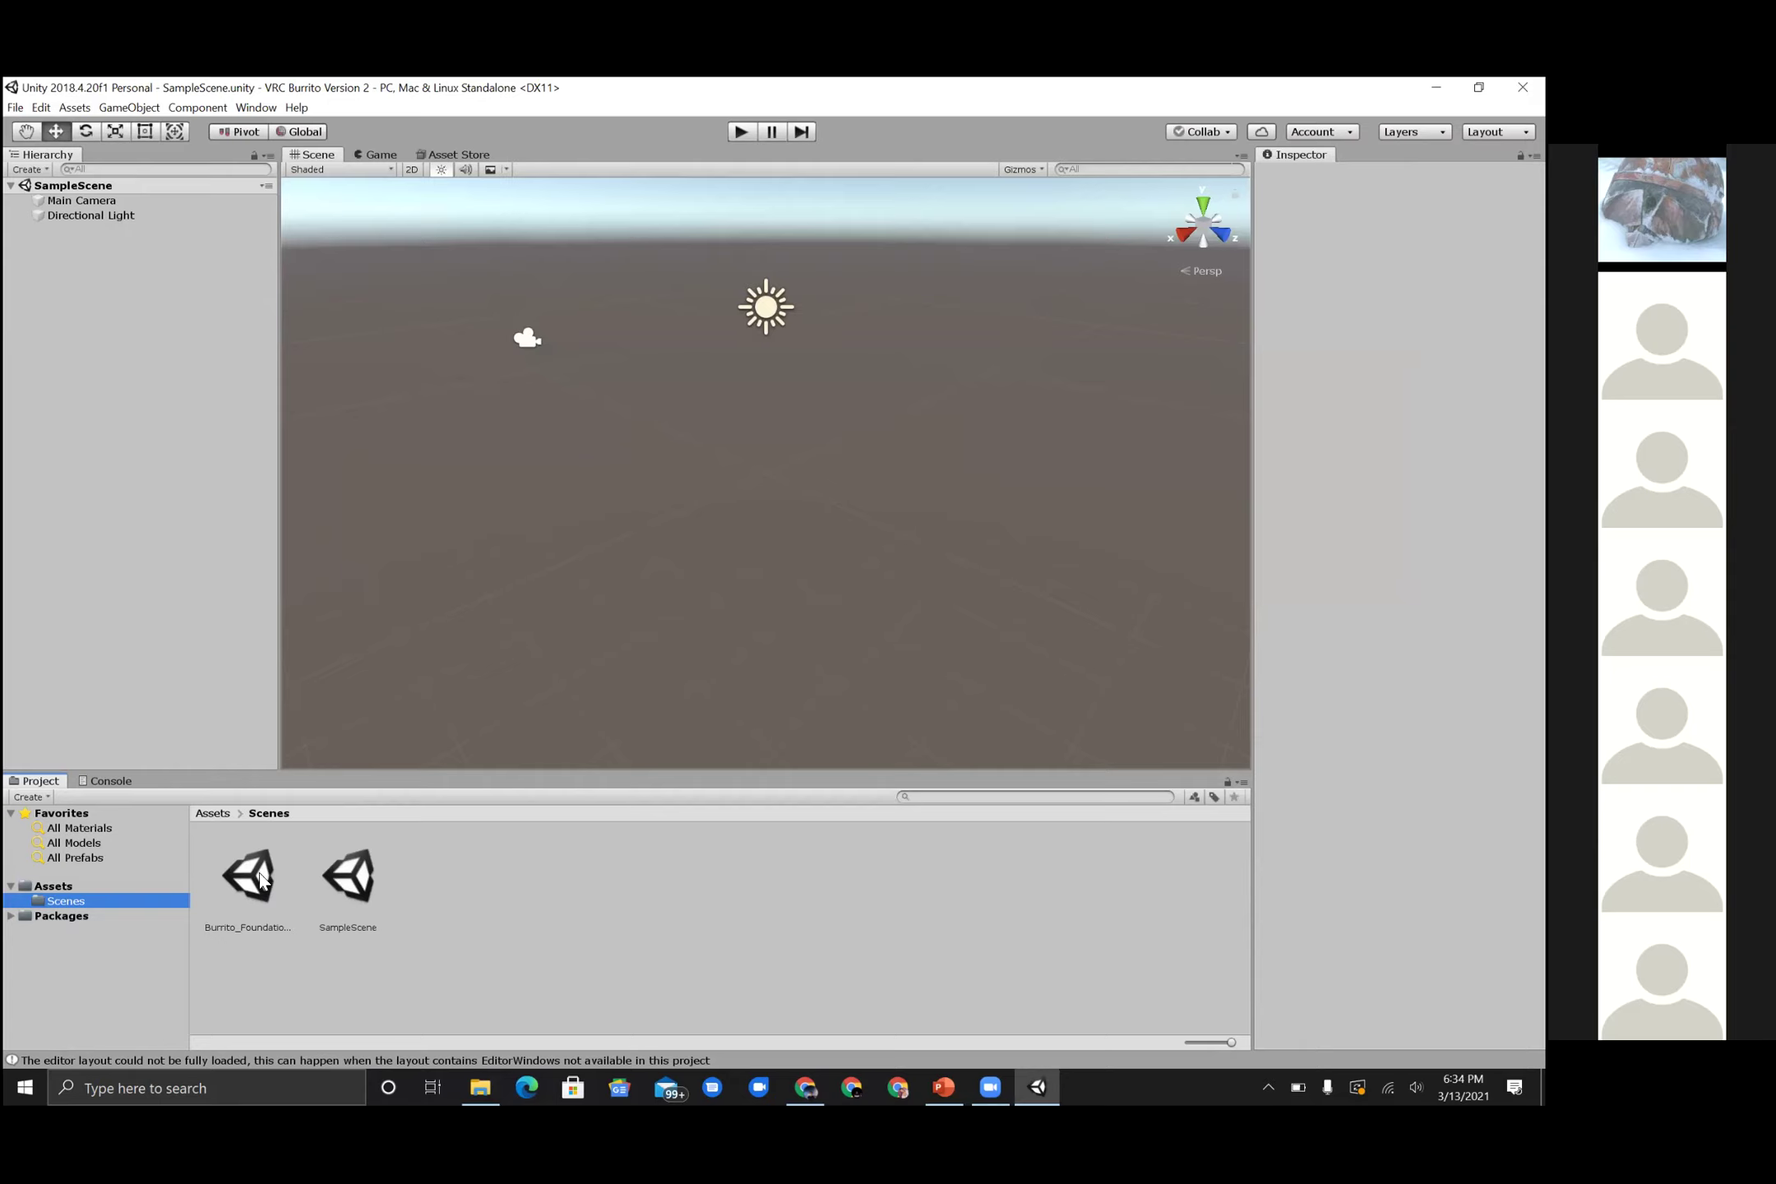
pyautogui.moveTo(263, 878)
pyautogui.mouseDown()
pyautogui.moveTo(210, 649)
pyautogui.moveTo(224, 654)
pyautogui.moveTo(82, 366)
pyautogui.moveTo(269, 900)
pyautogui.mouseUp()
pyautogui.doubleClick(269, 900)
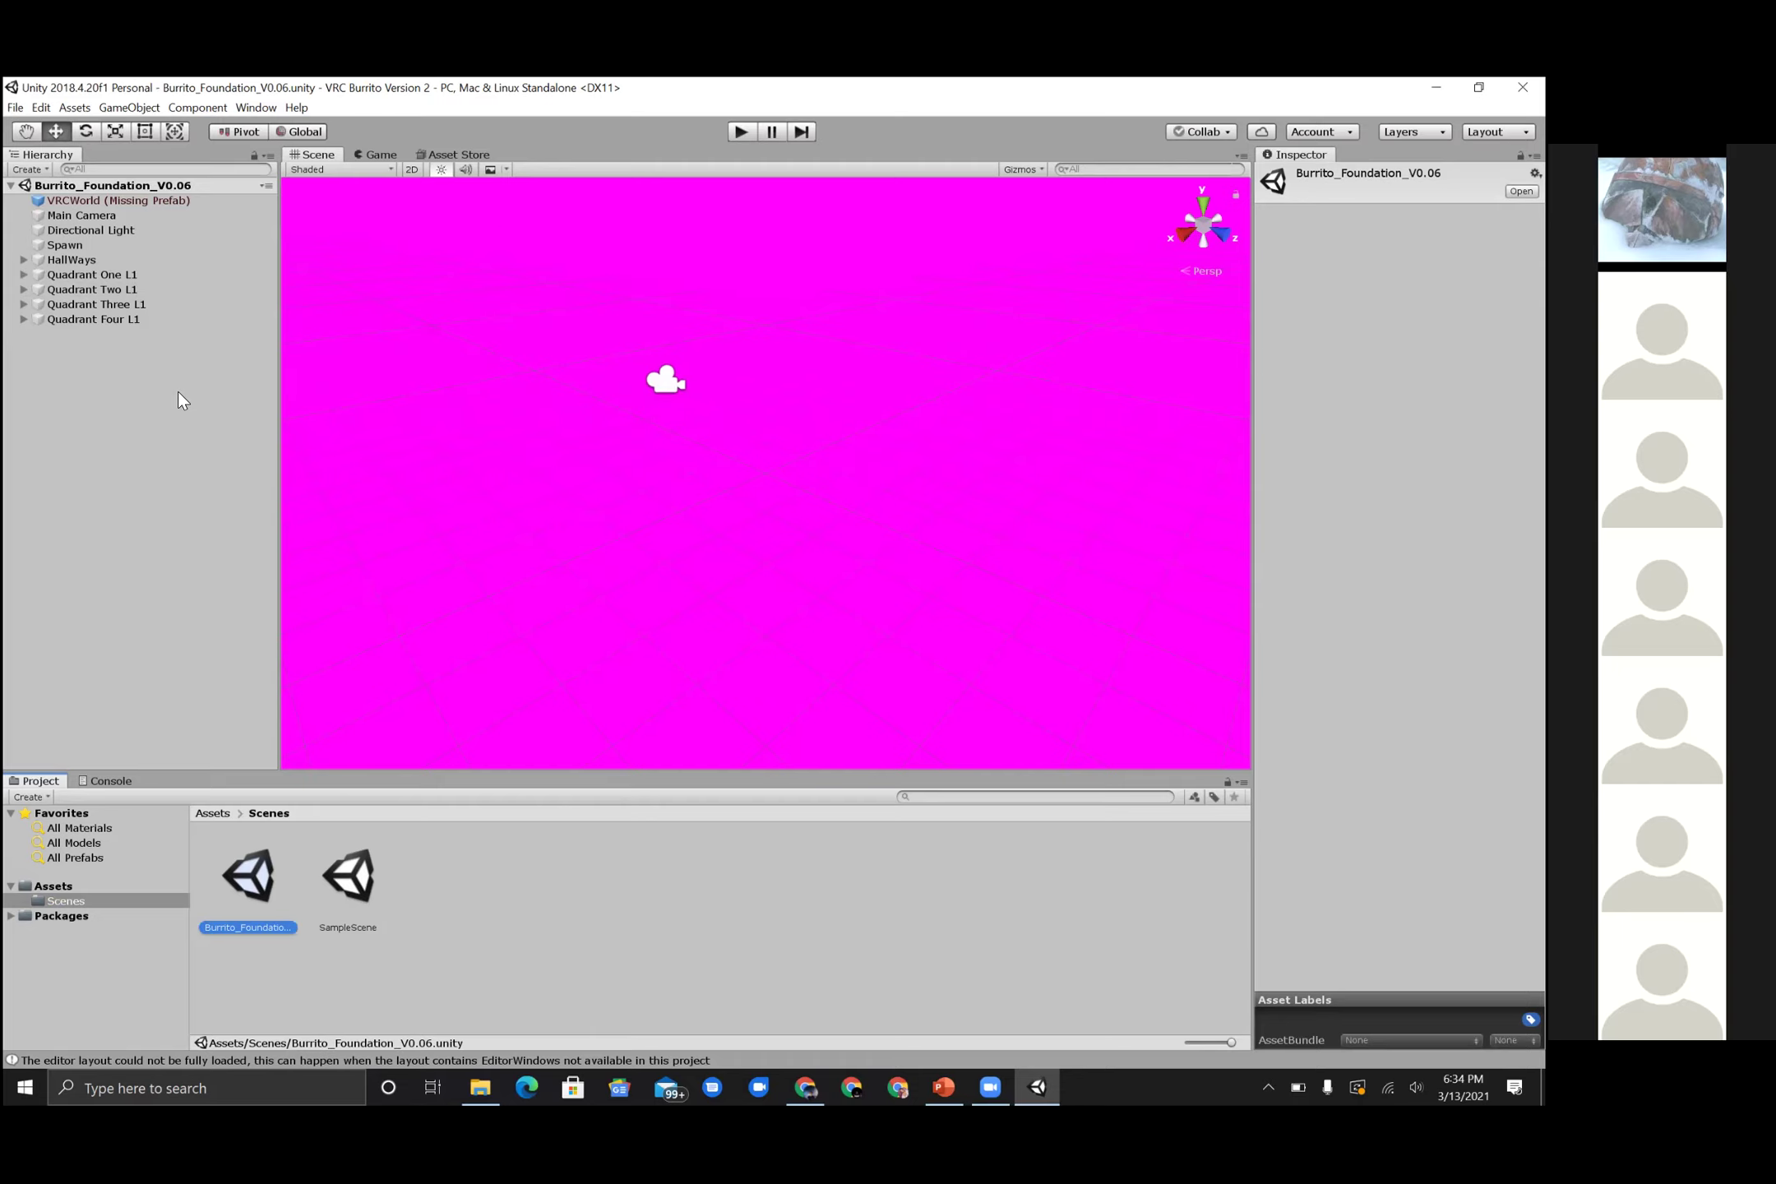
# - Load the custom package VRCSDK3-WORLD-2021.02.23.11.40_Public from the Downloads folder for import
pyautogui.click(91, 109)
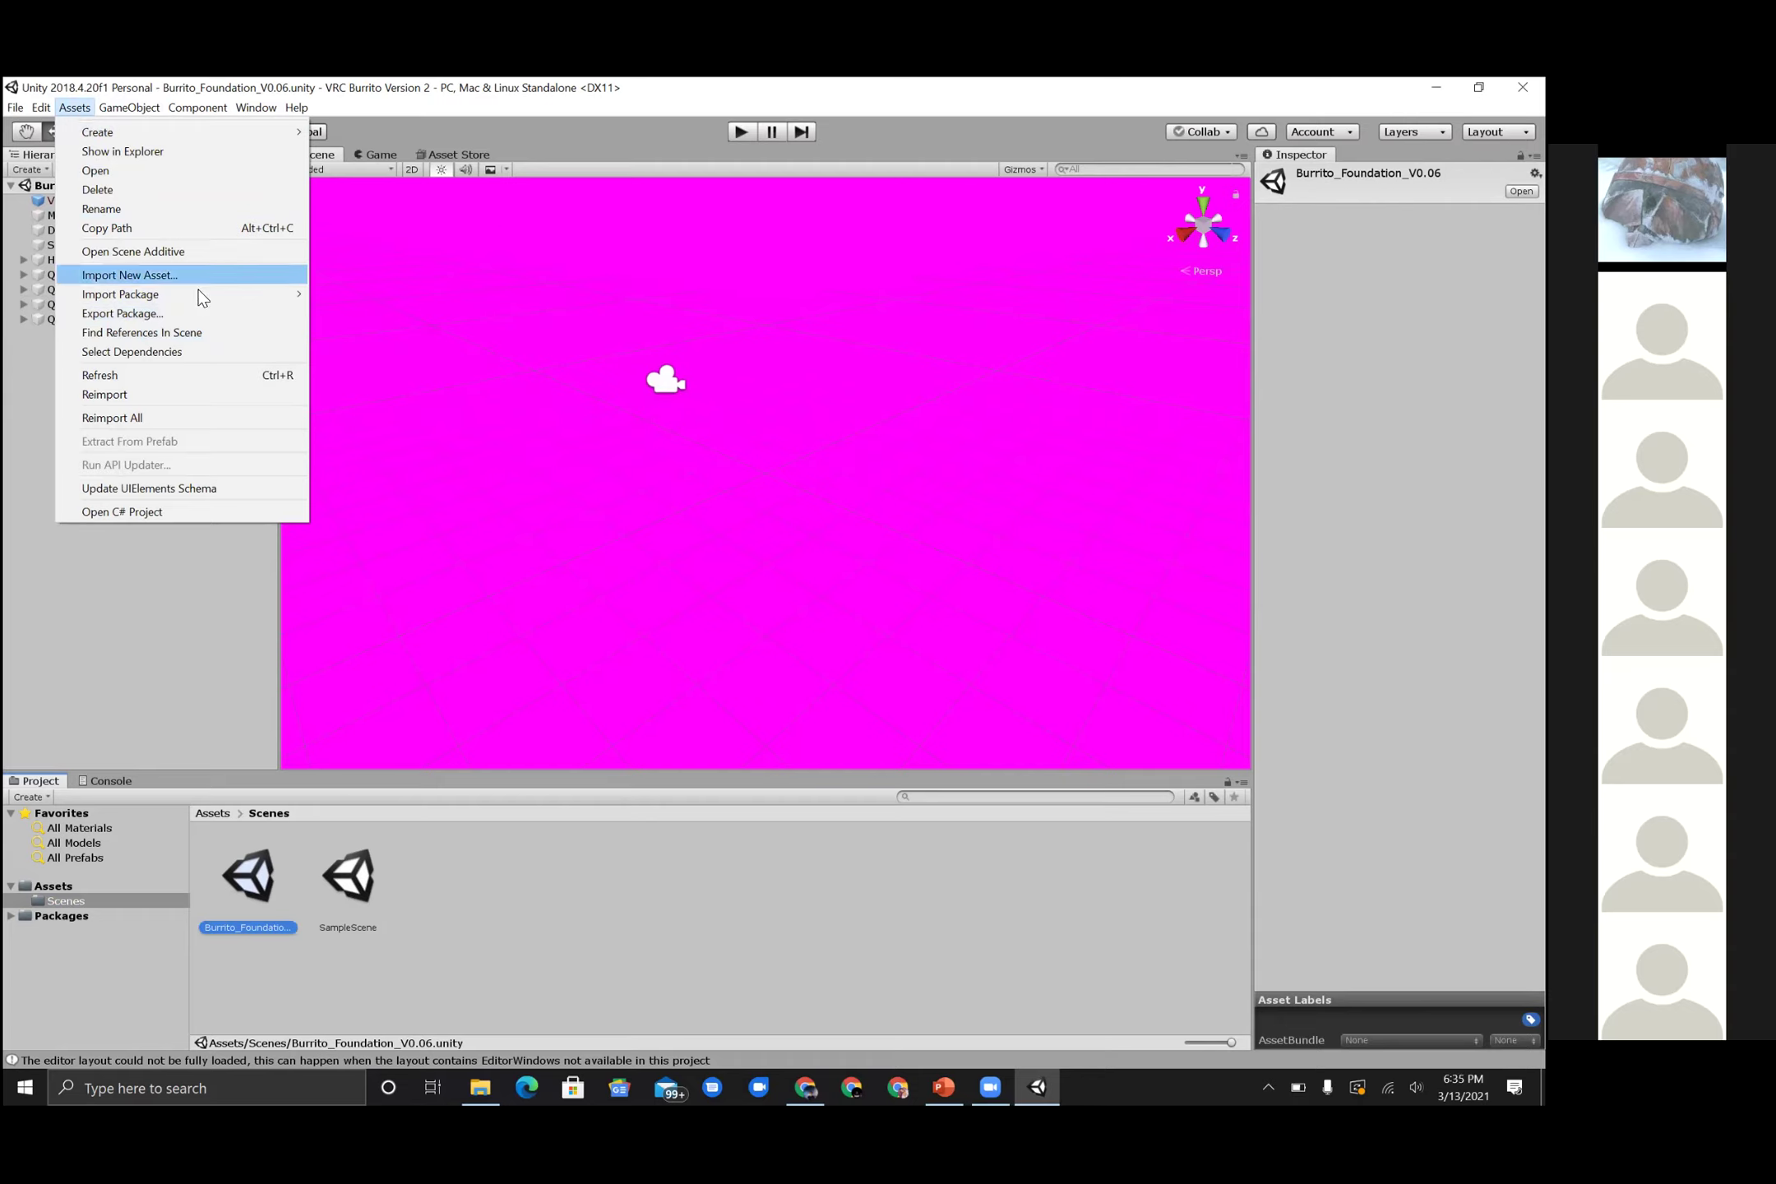
pyautogui.moveTo(201, 298)
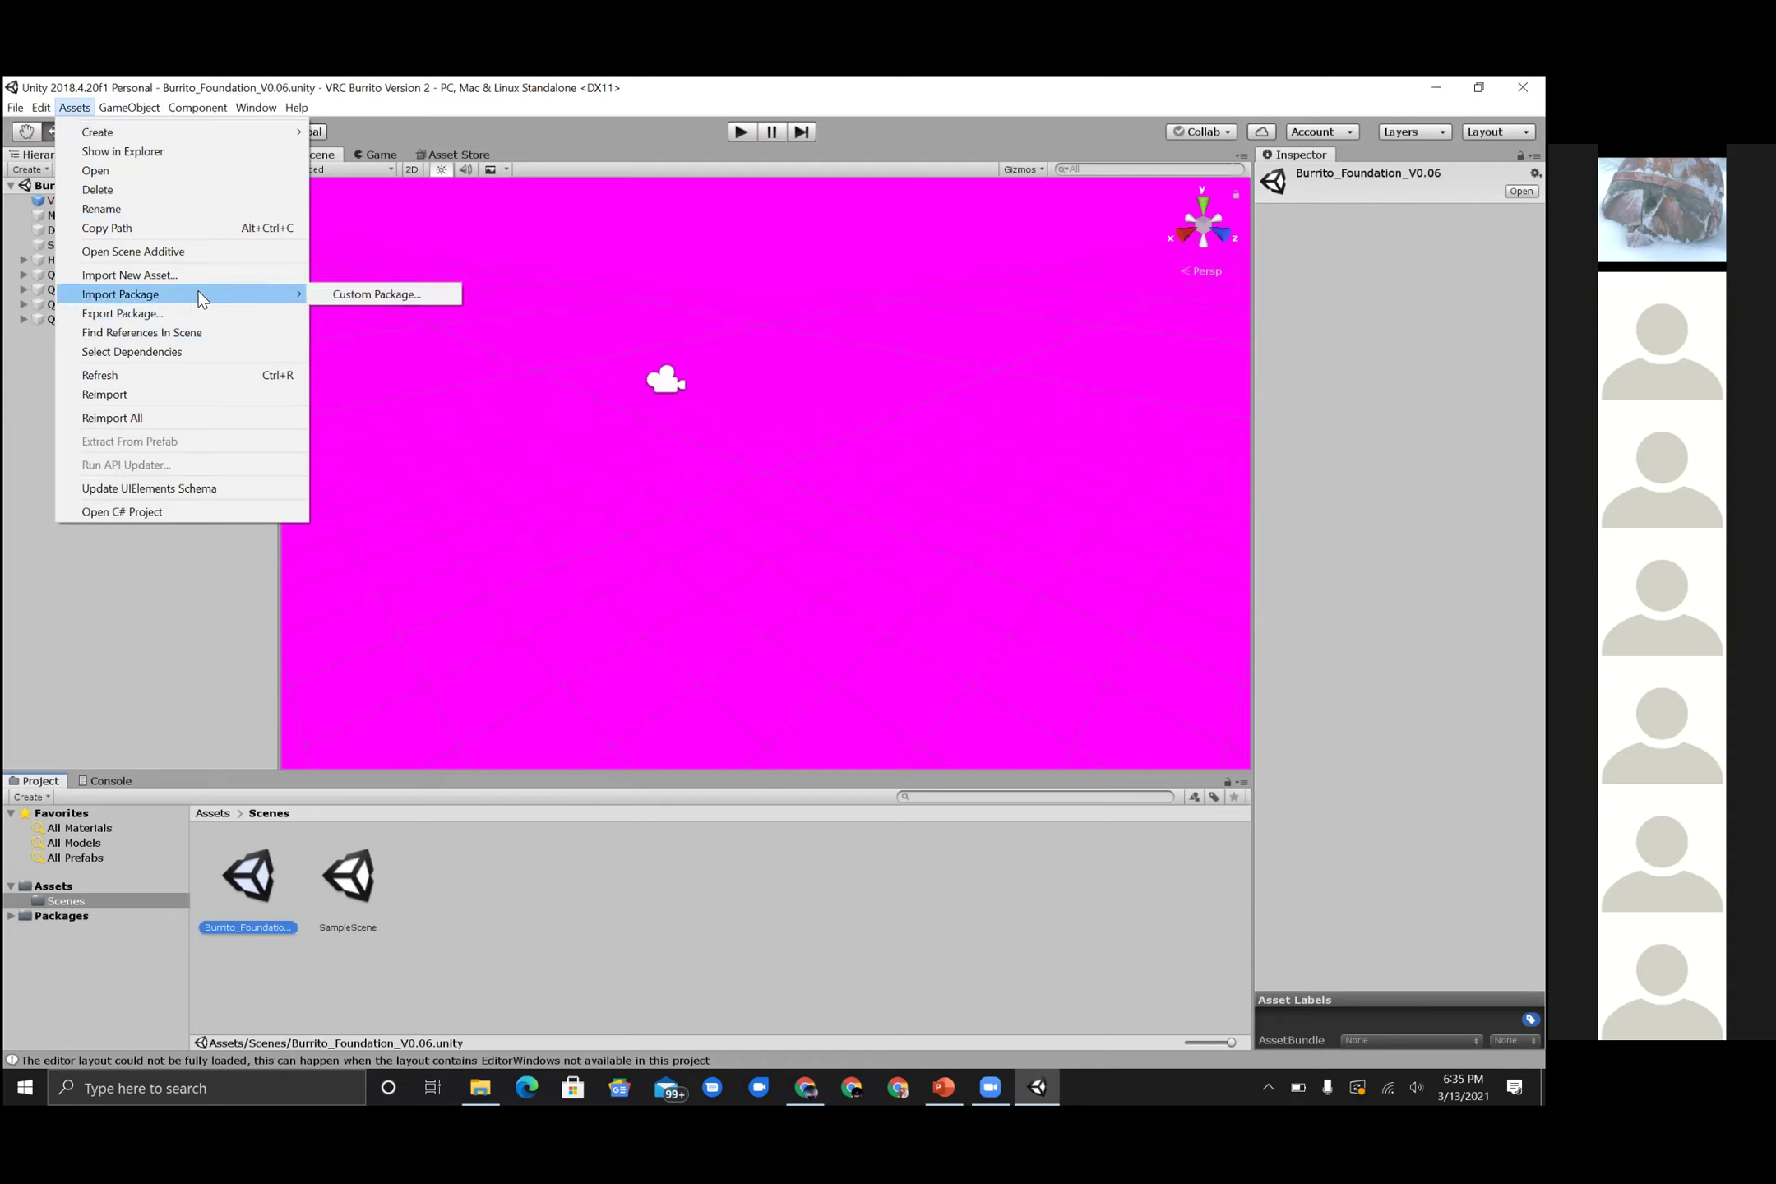
pyautogui.click(351, 304)
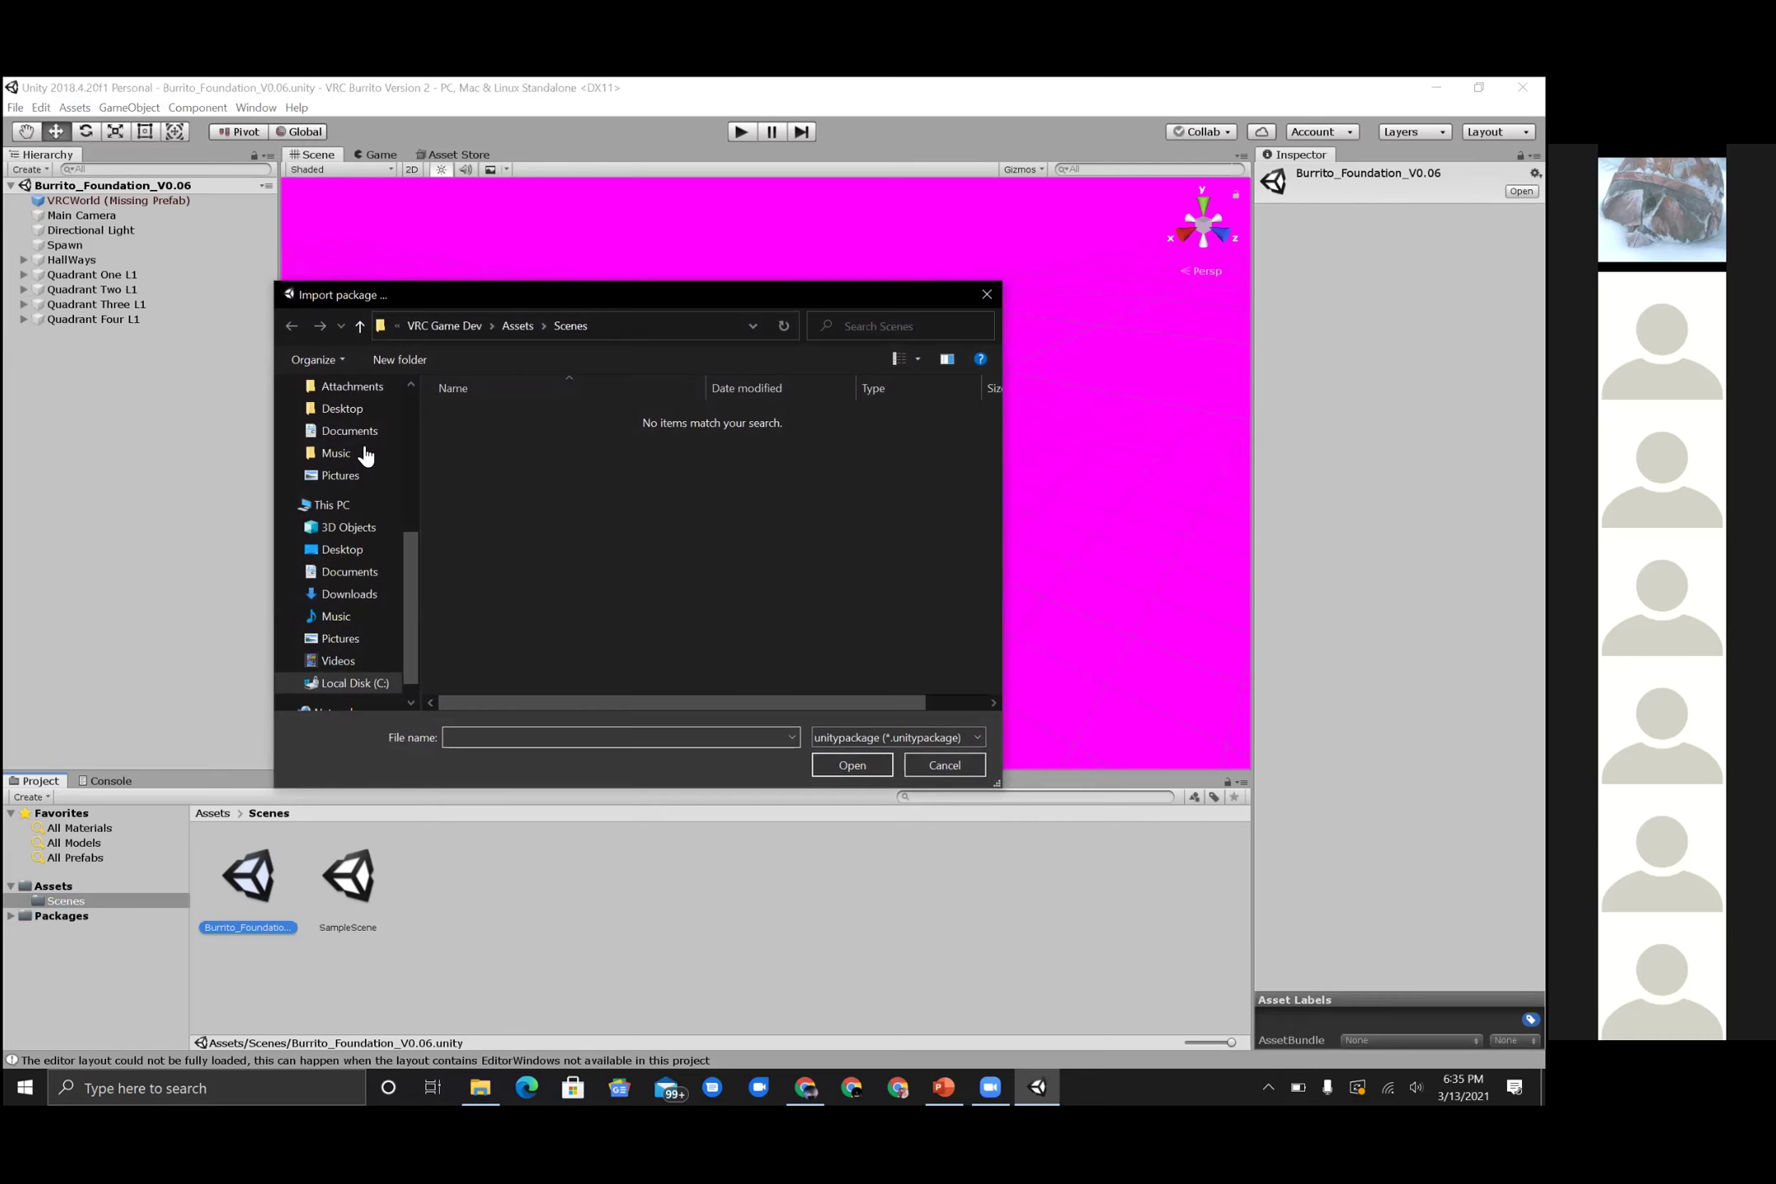
pyautogui.scroll(5, 349, 493)
pyautogui.click(349, 445)
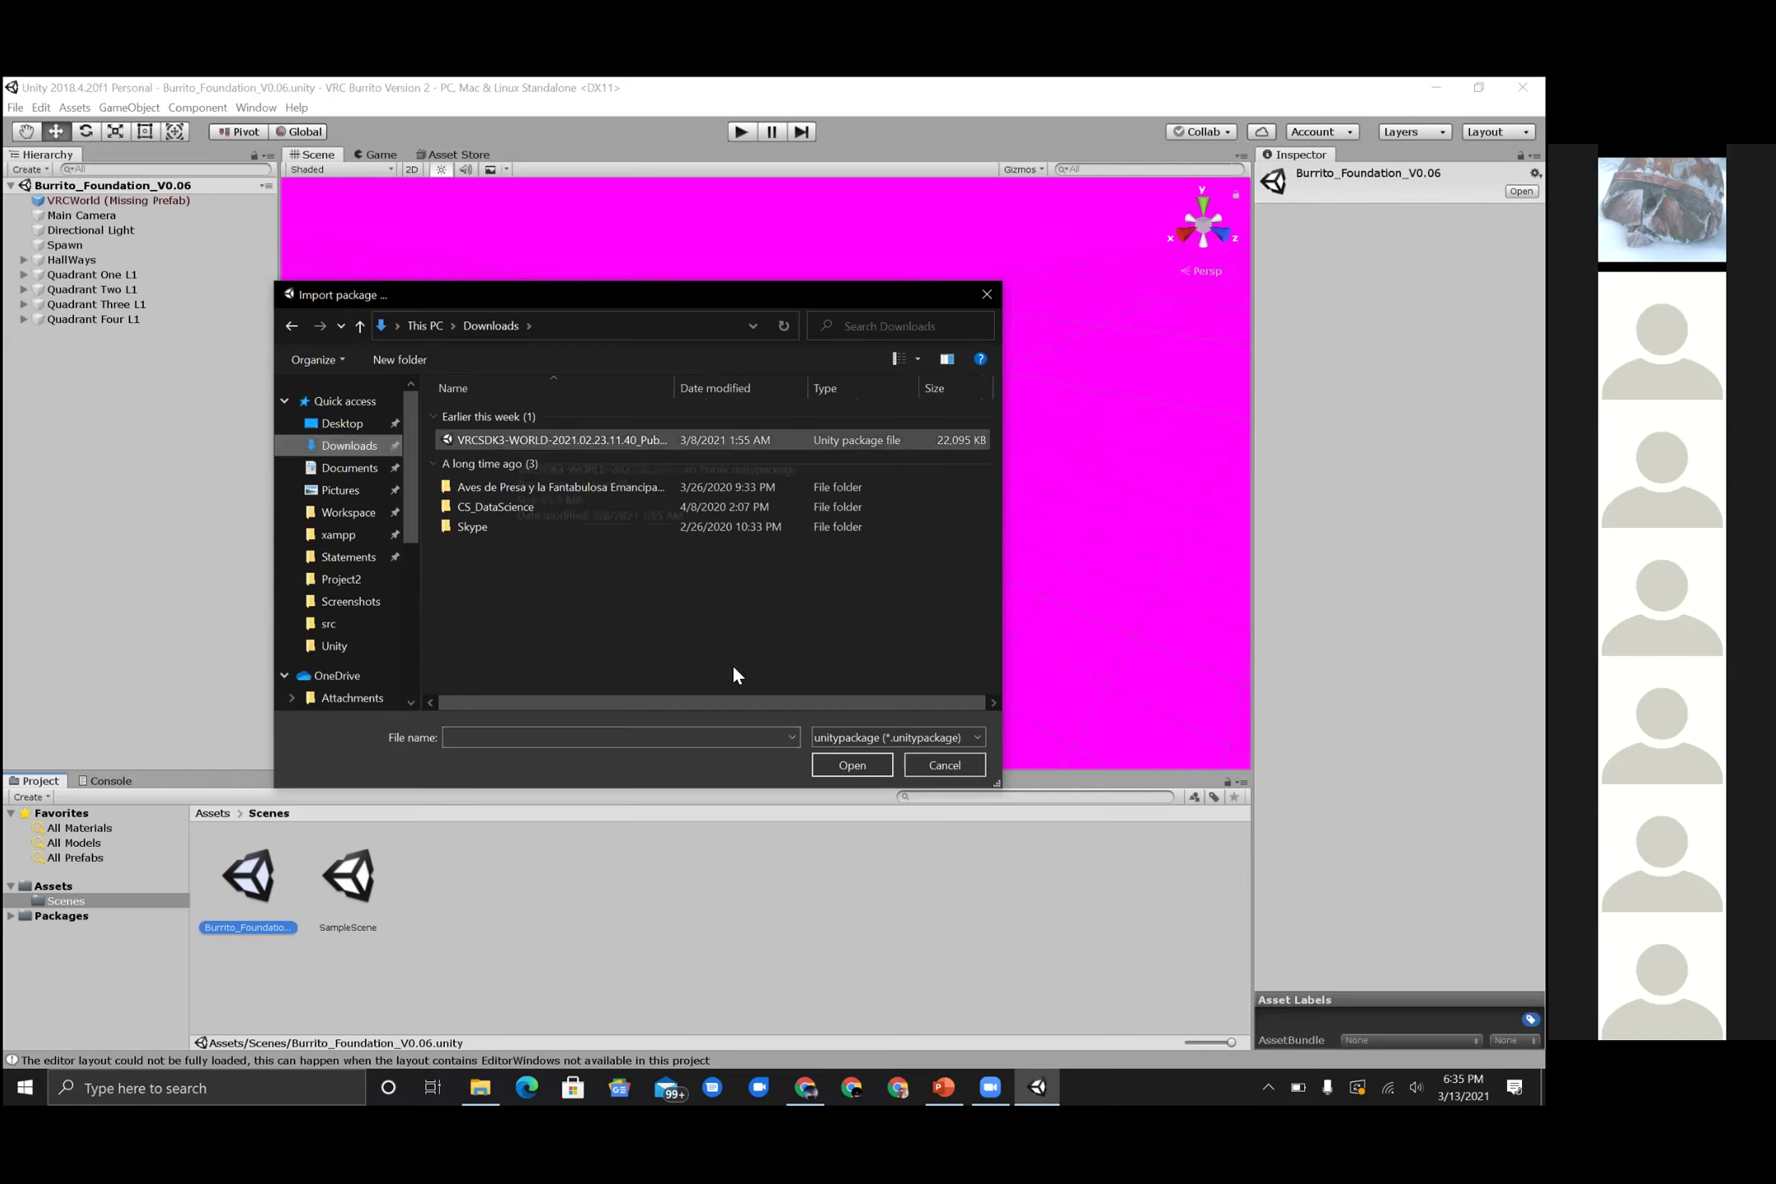
pyautogui.click(817, 762)
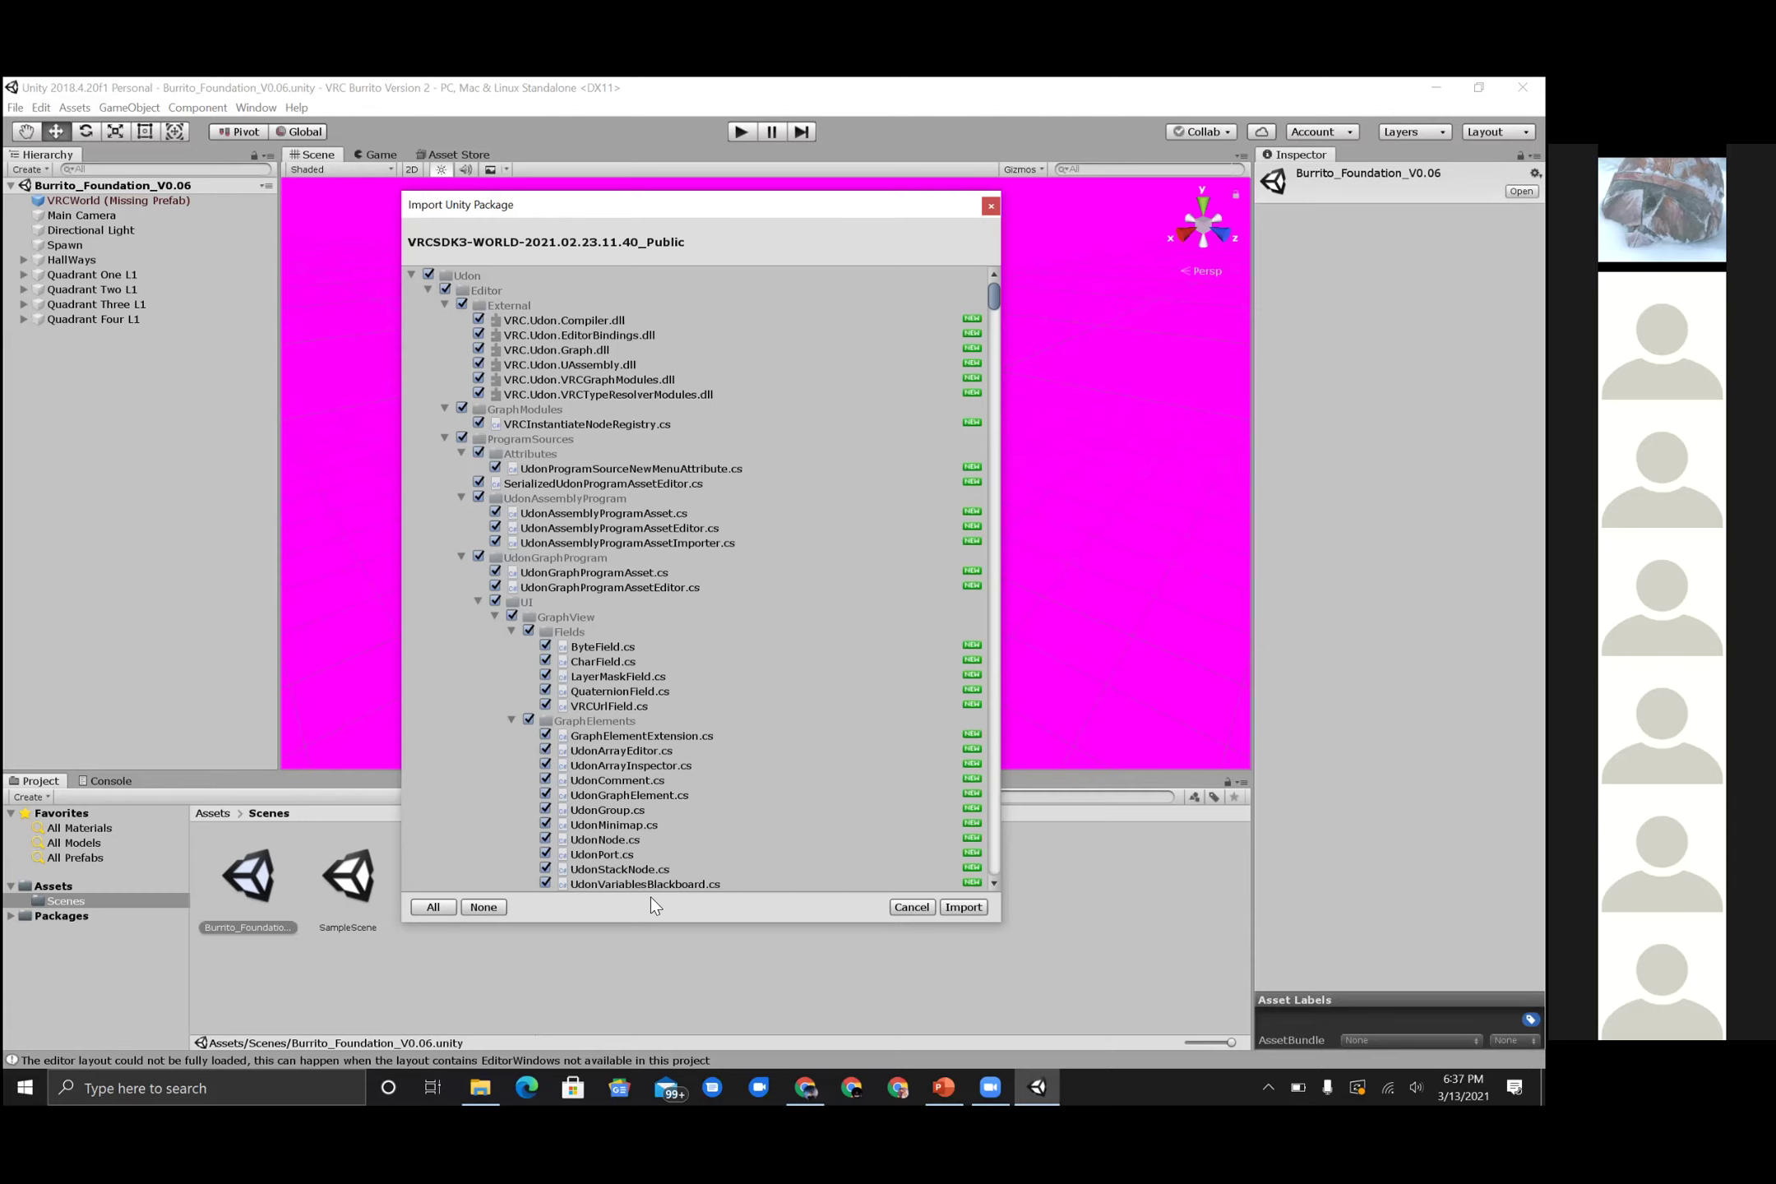
# - Import all items of the VRChat SDK package and dismiss the VRChat SDK startup windows
pyautogui.click(400, 1084)
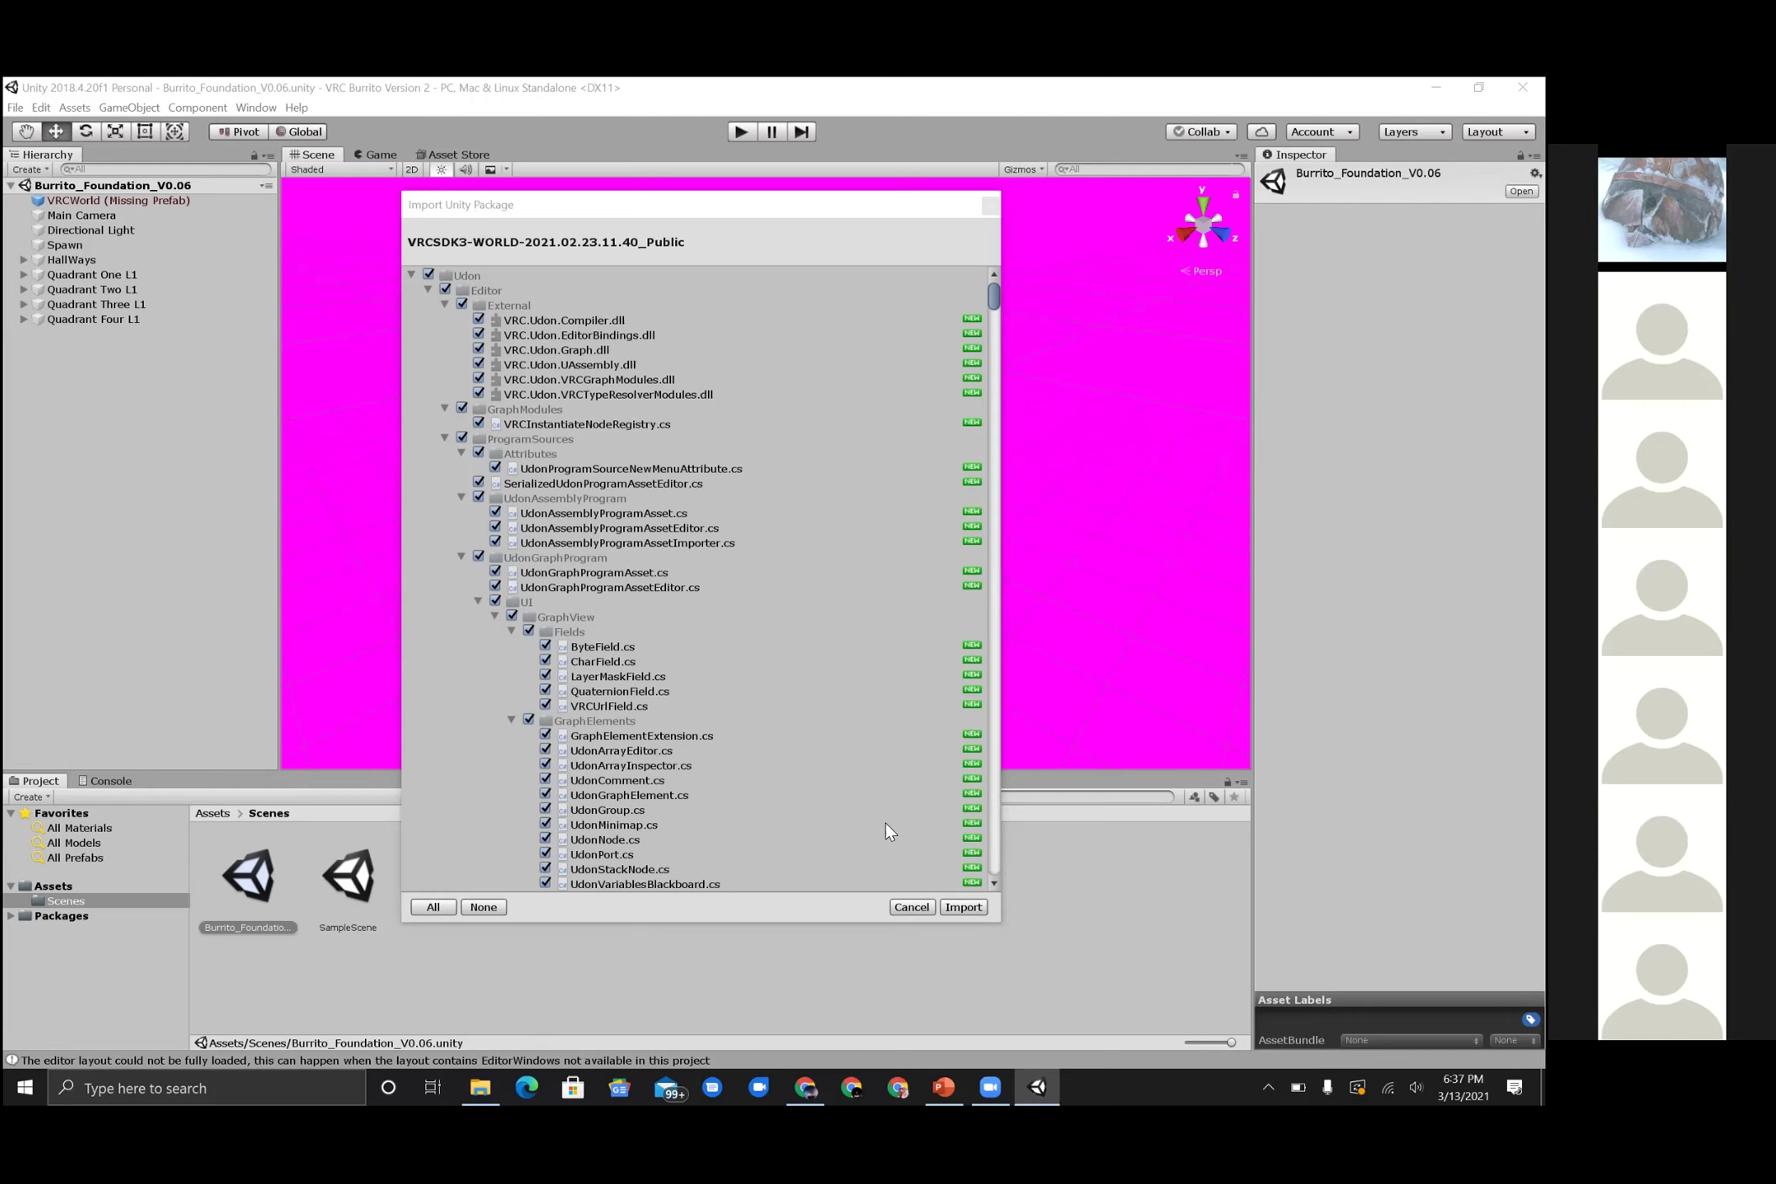
pyautogui.scroll(-2, 885, 823)
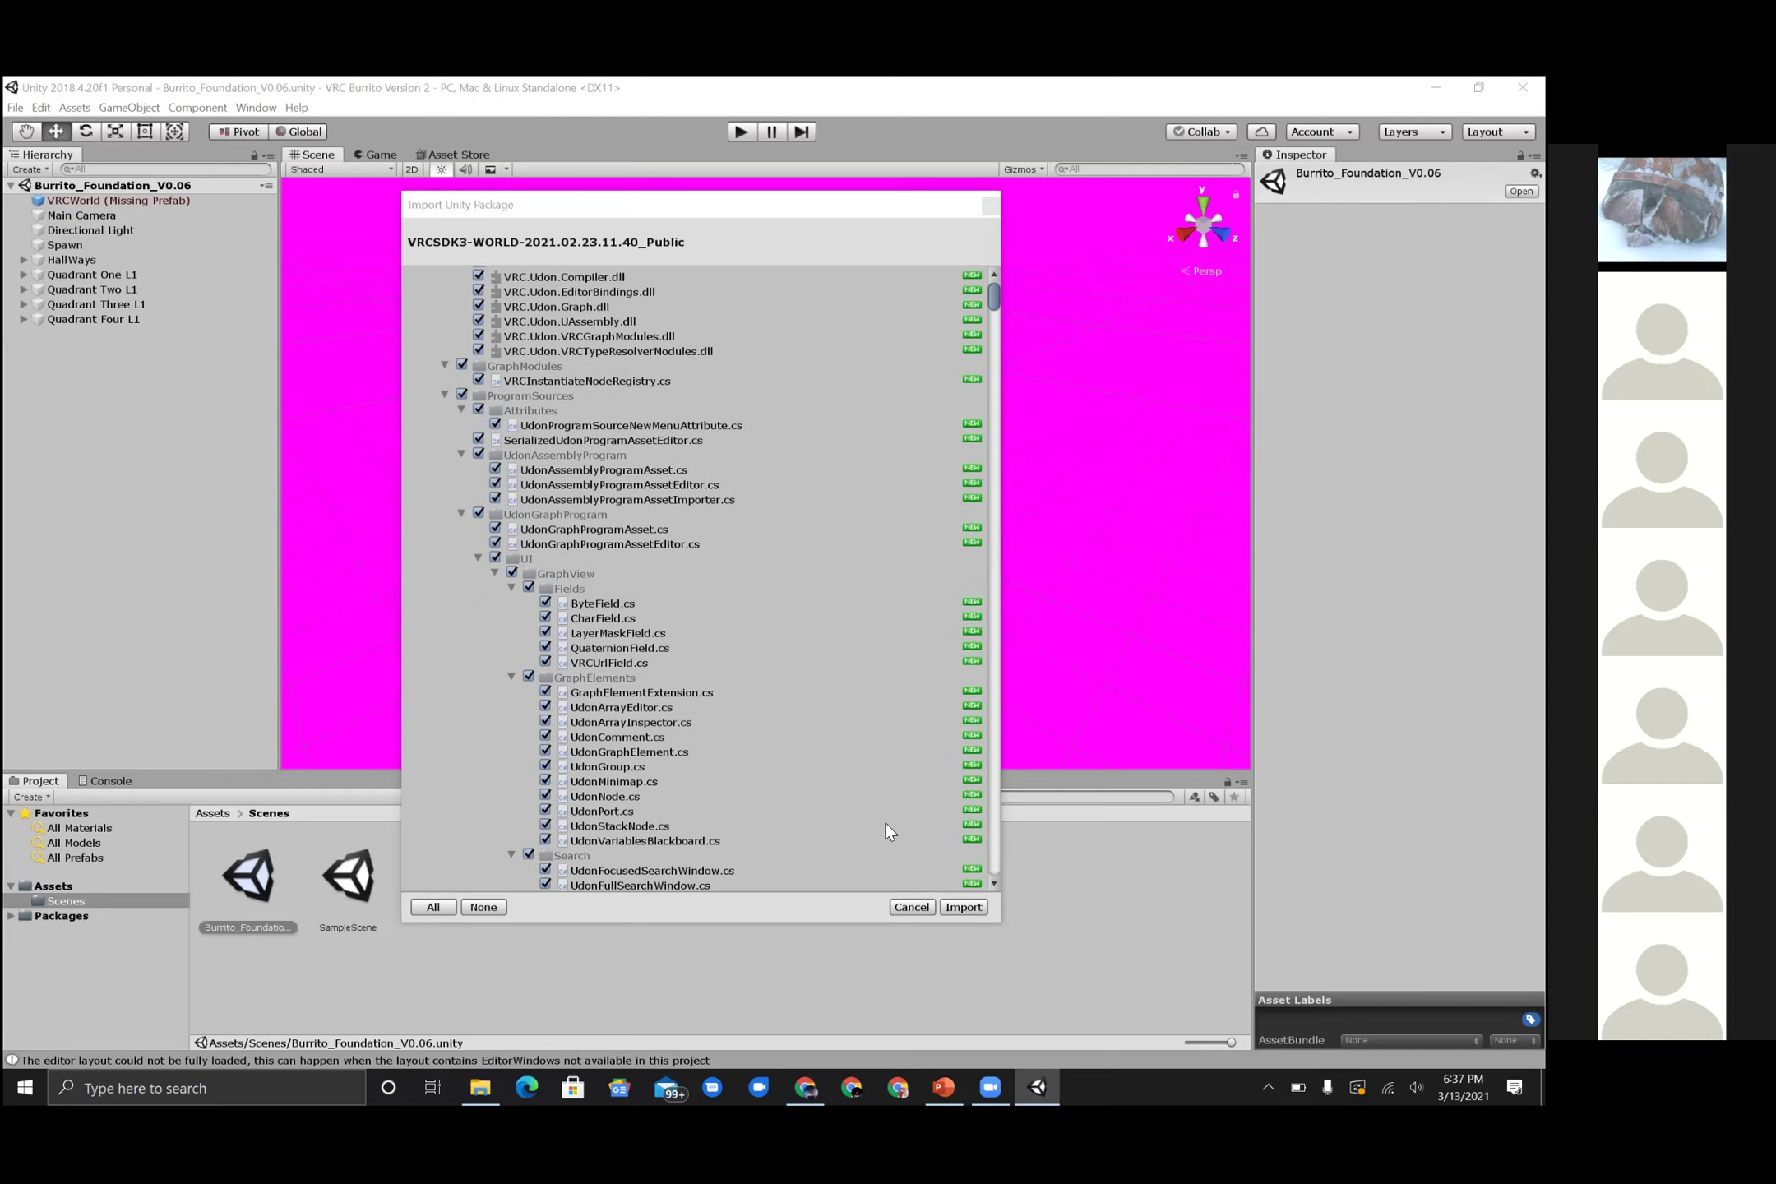
pyautogui.click(963, 908)
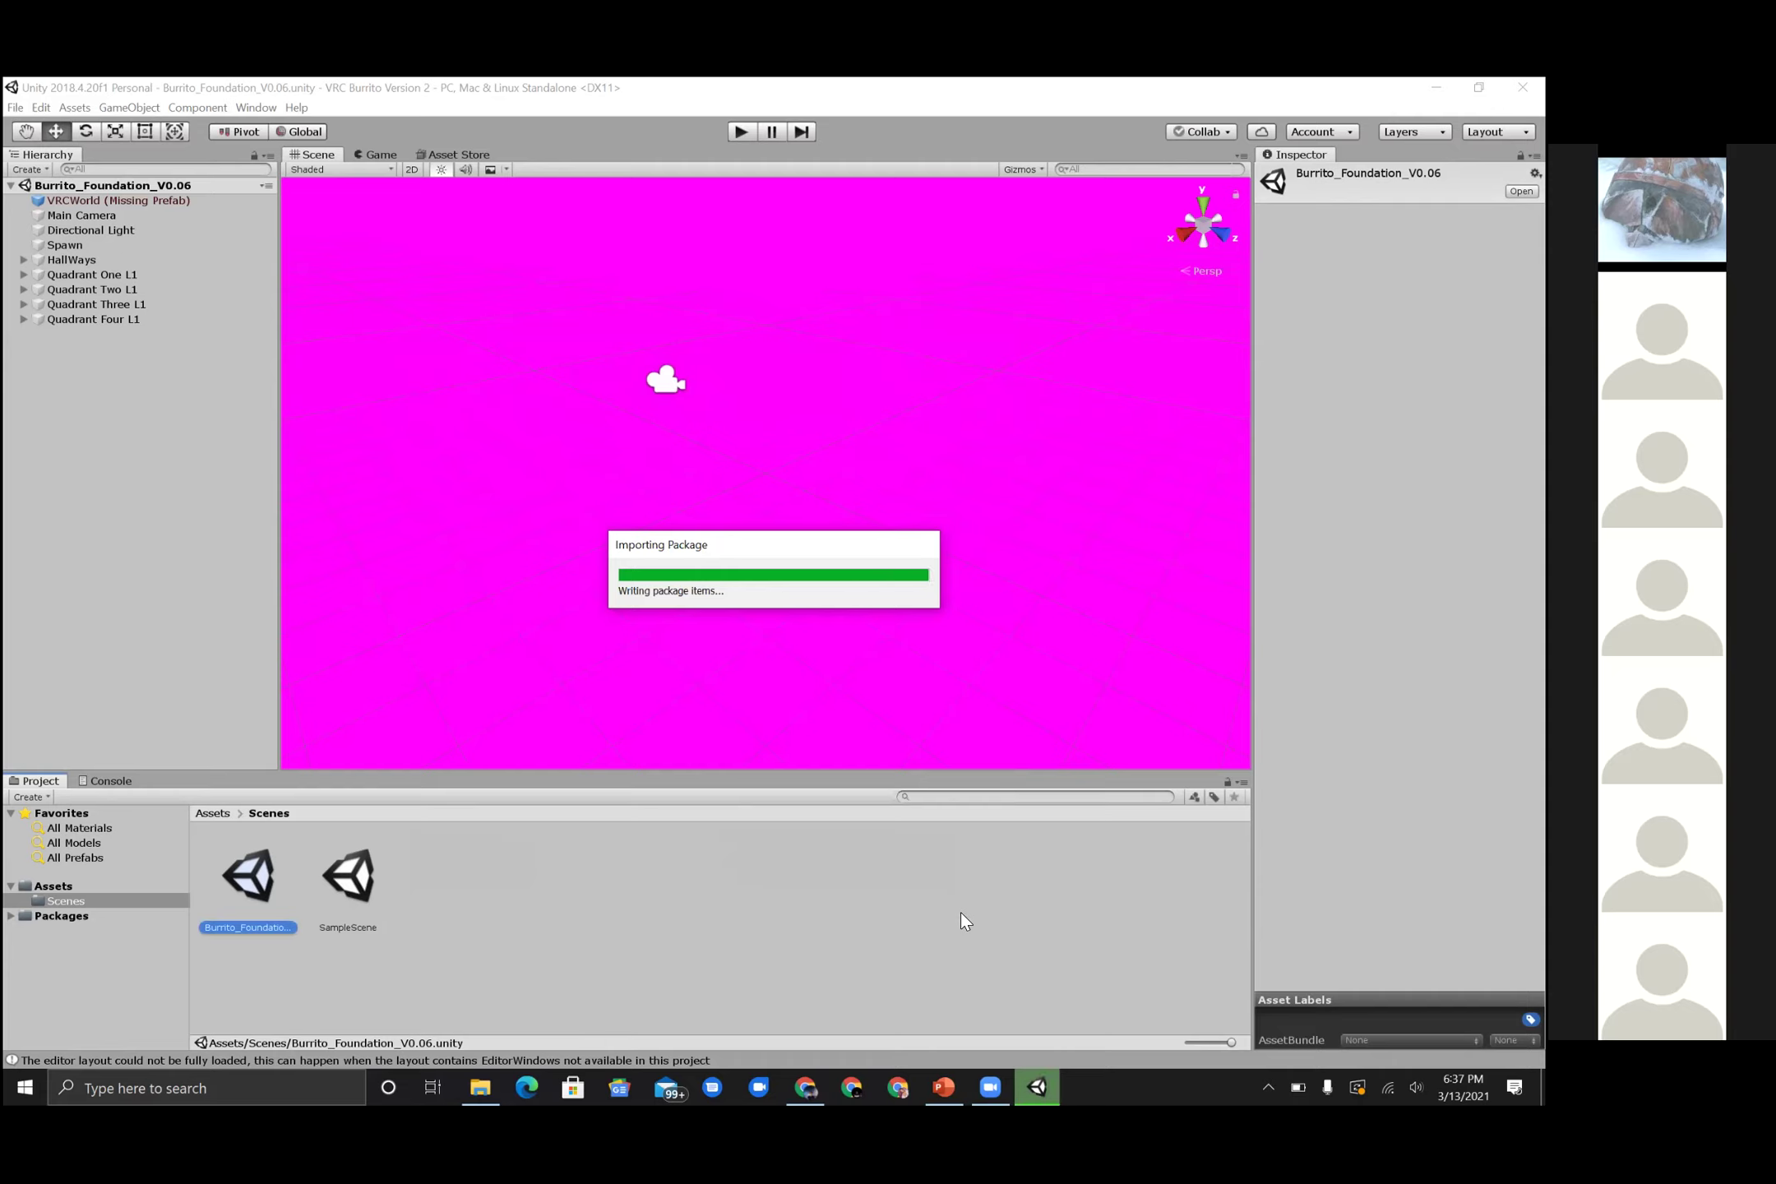
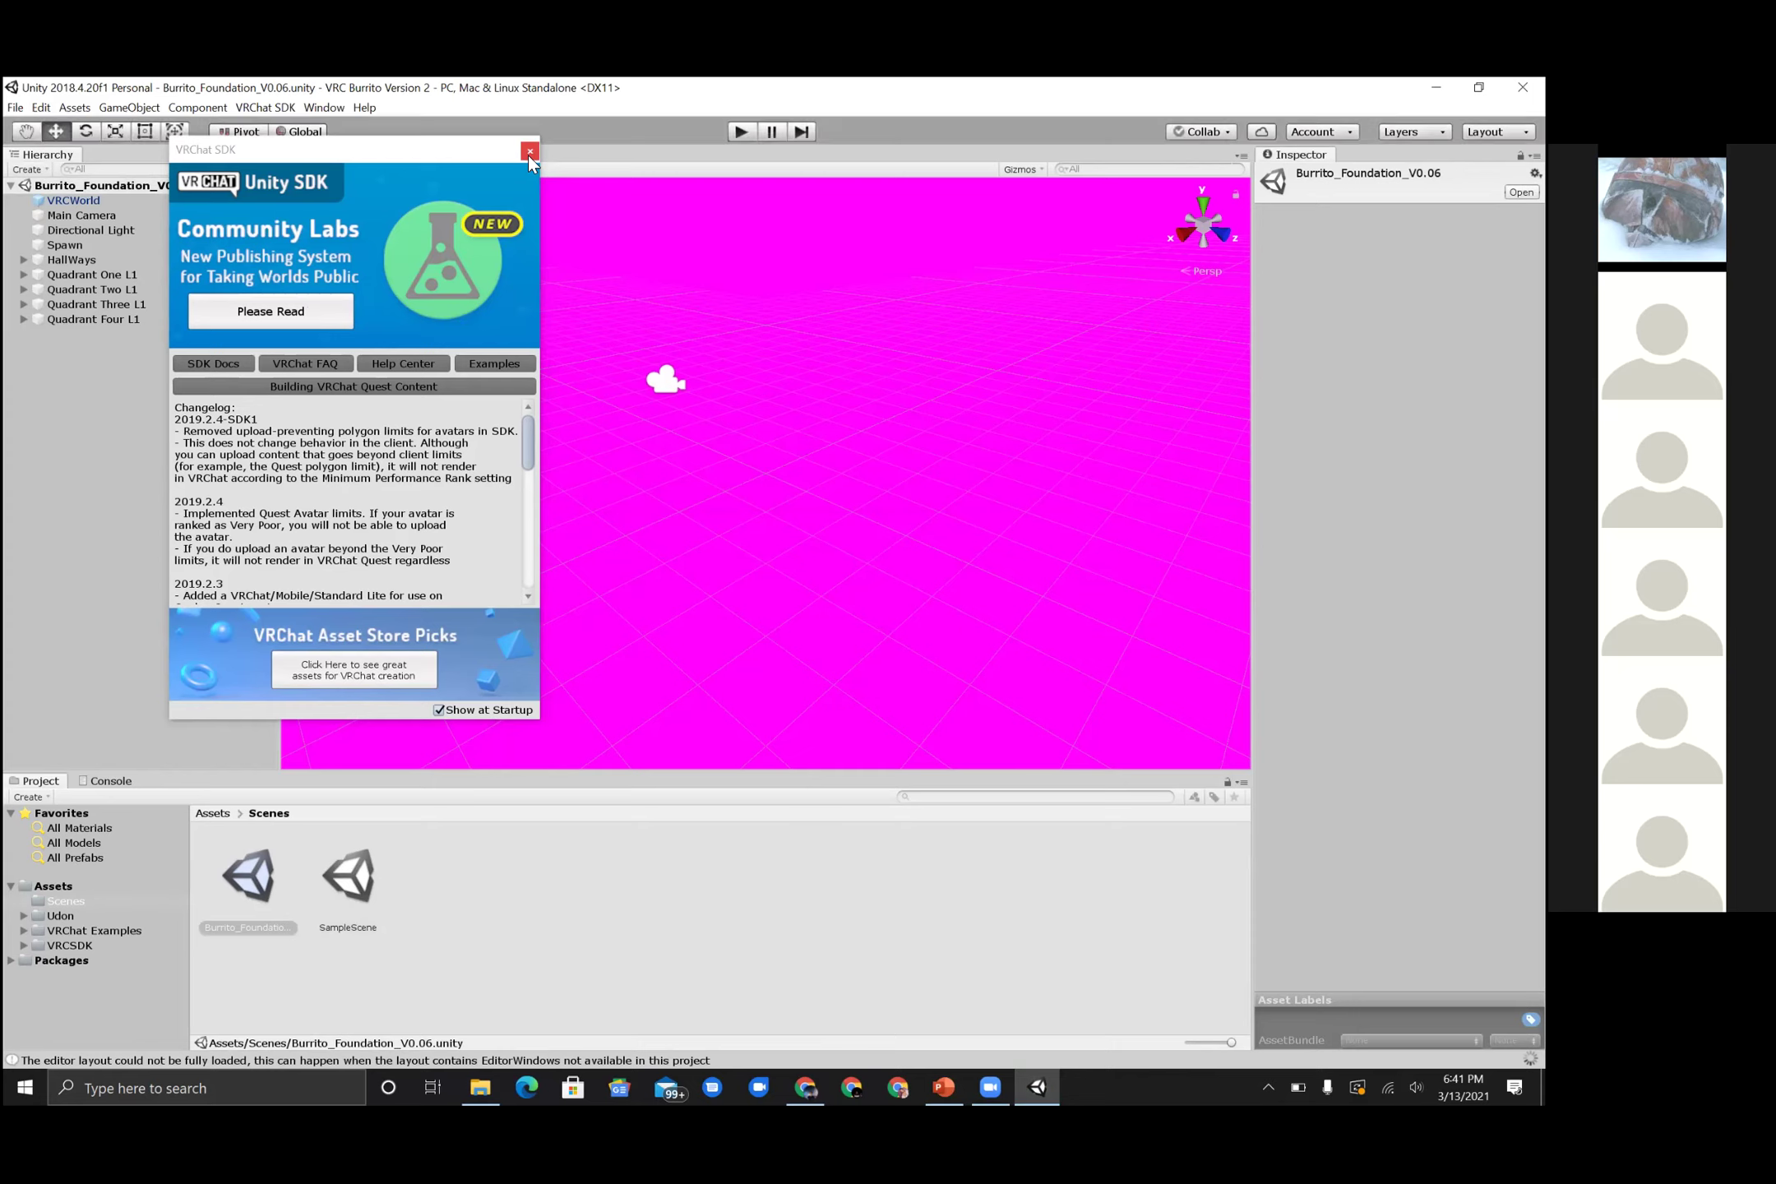
pyautogui.click(529, 155)
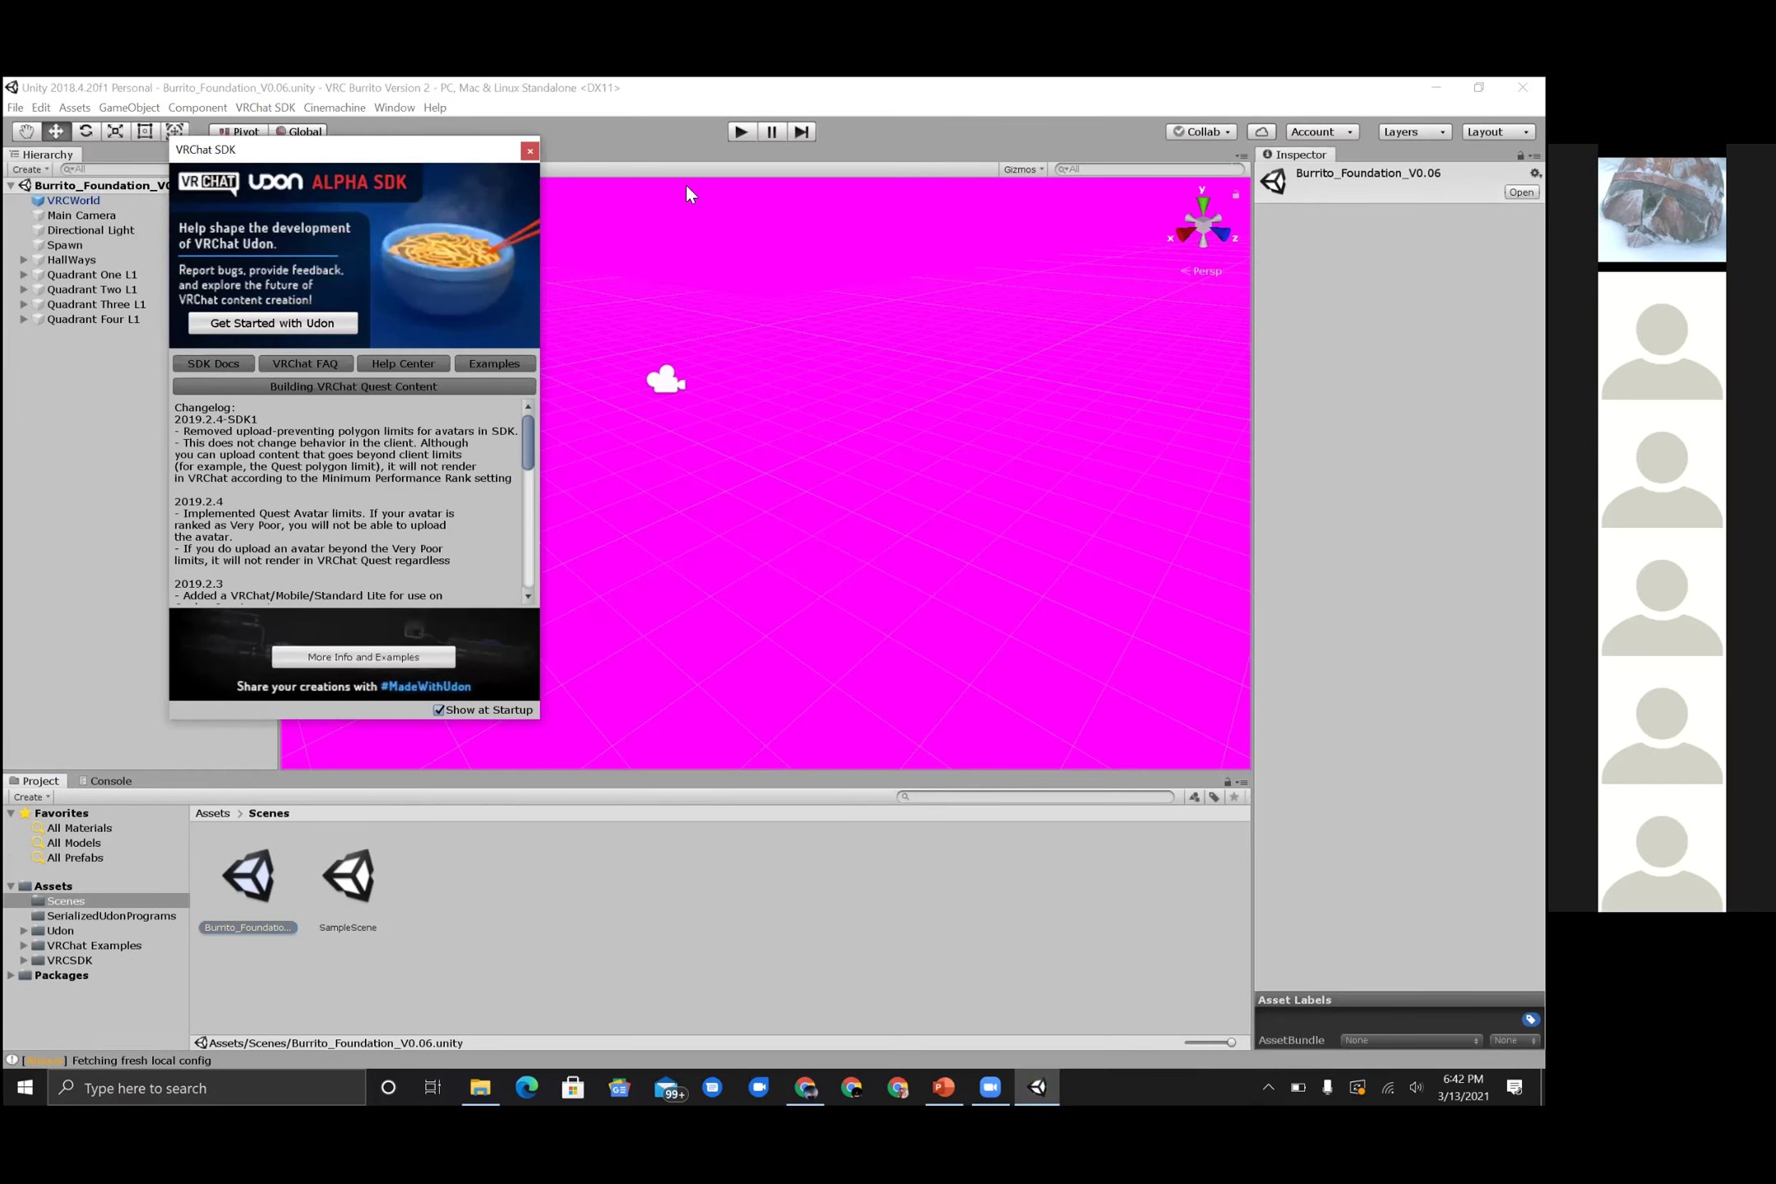
pyautogui.click(529, 152)
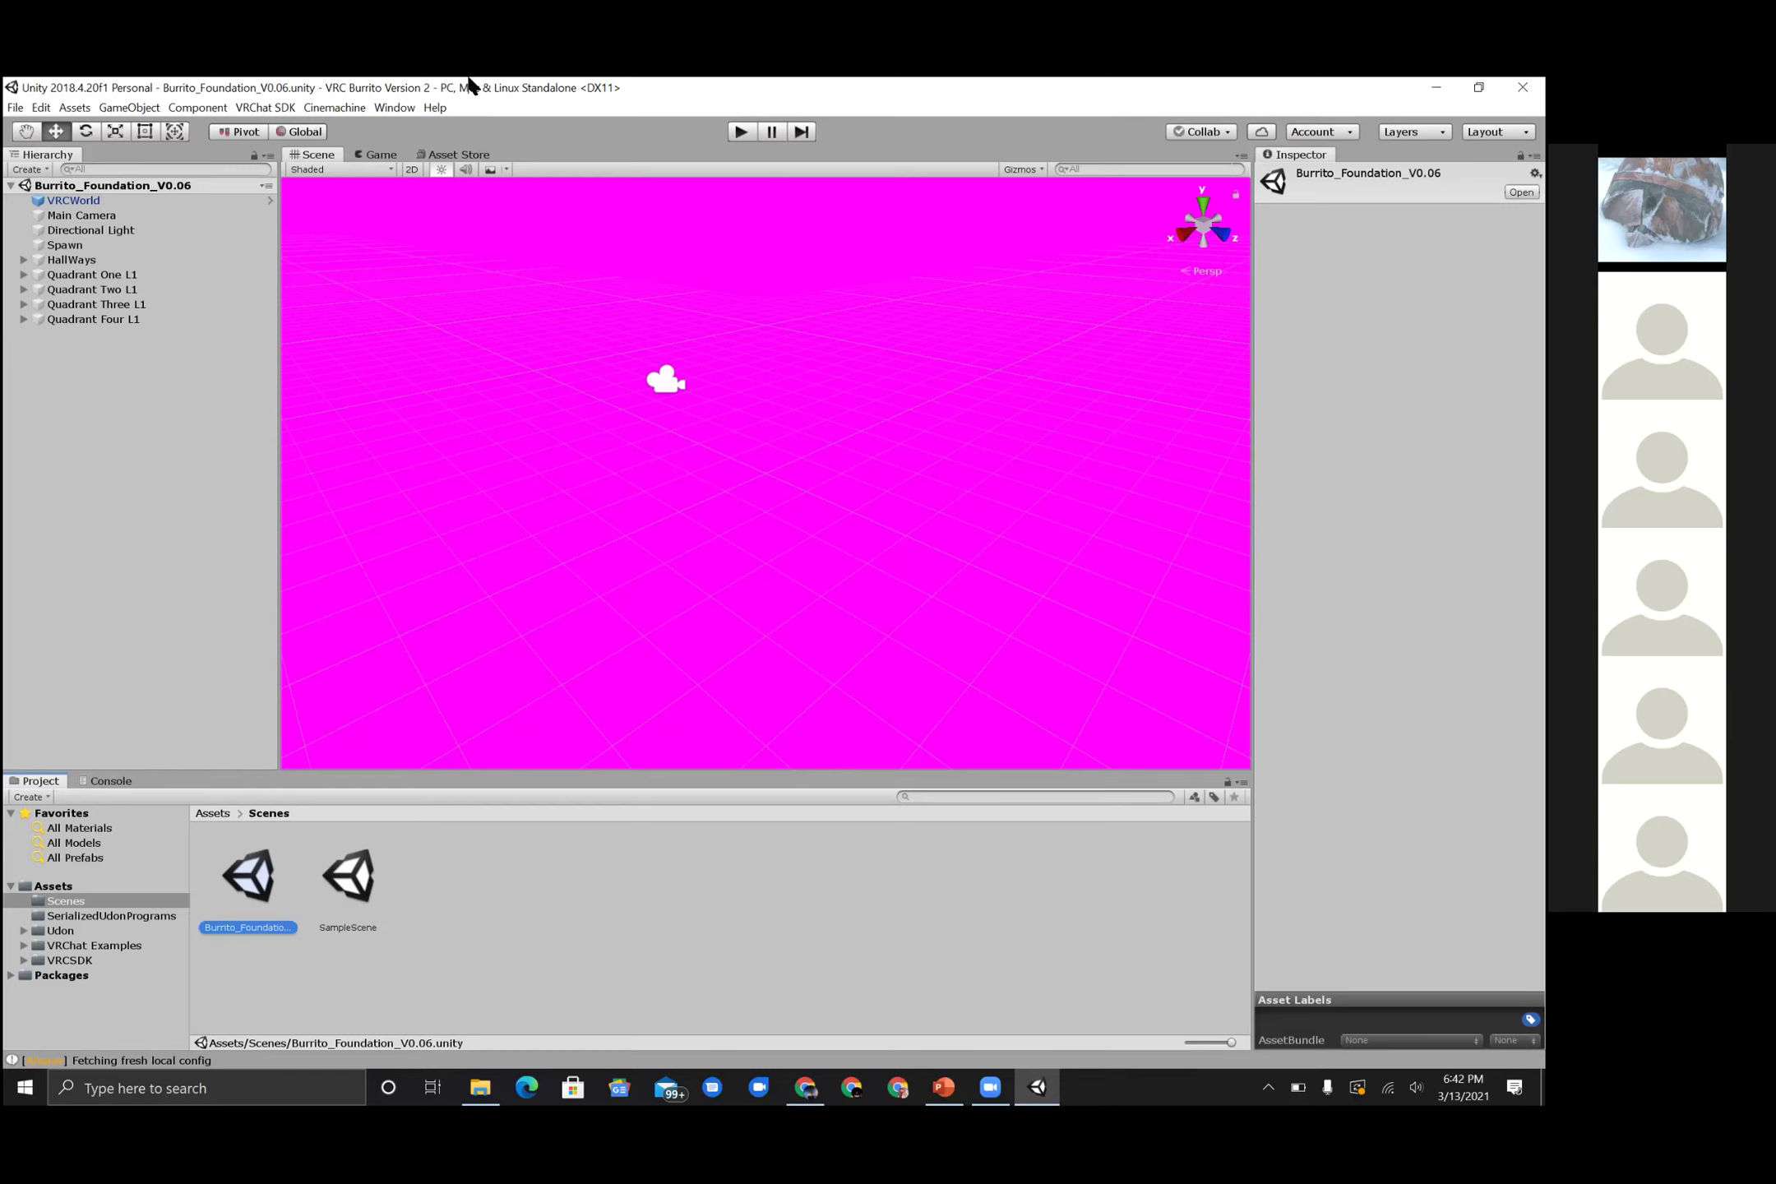
# - Search the Asset Store for "payment free" and look through the results page
pyautogui.click(464, 154)
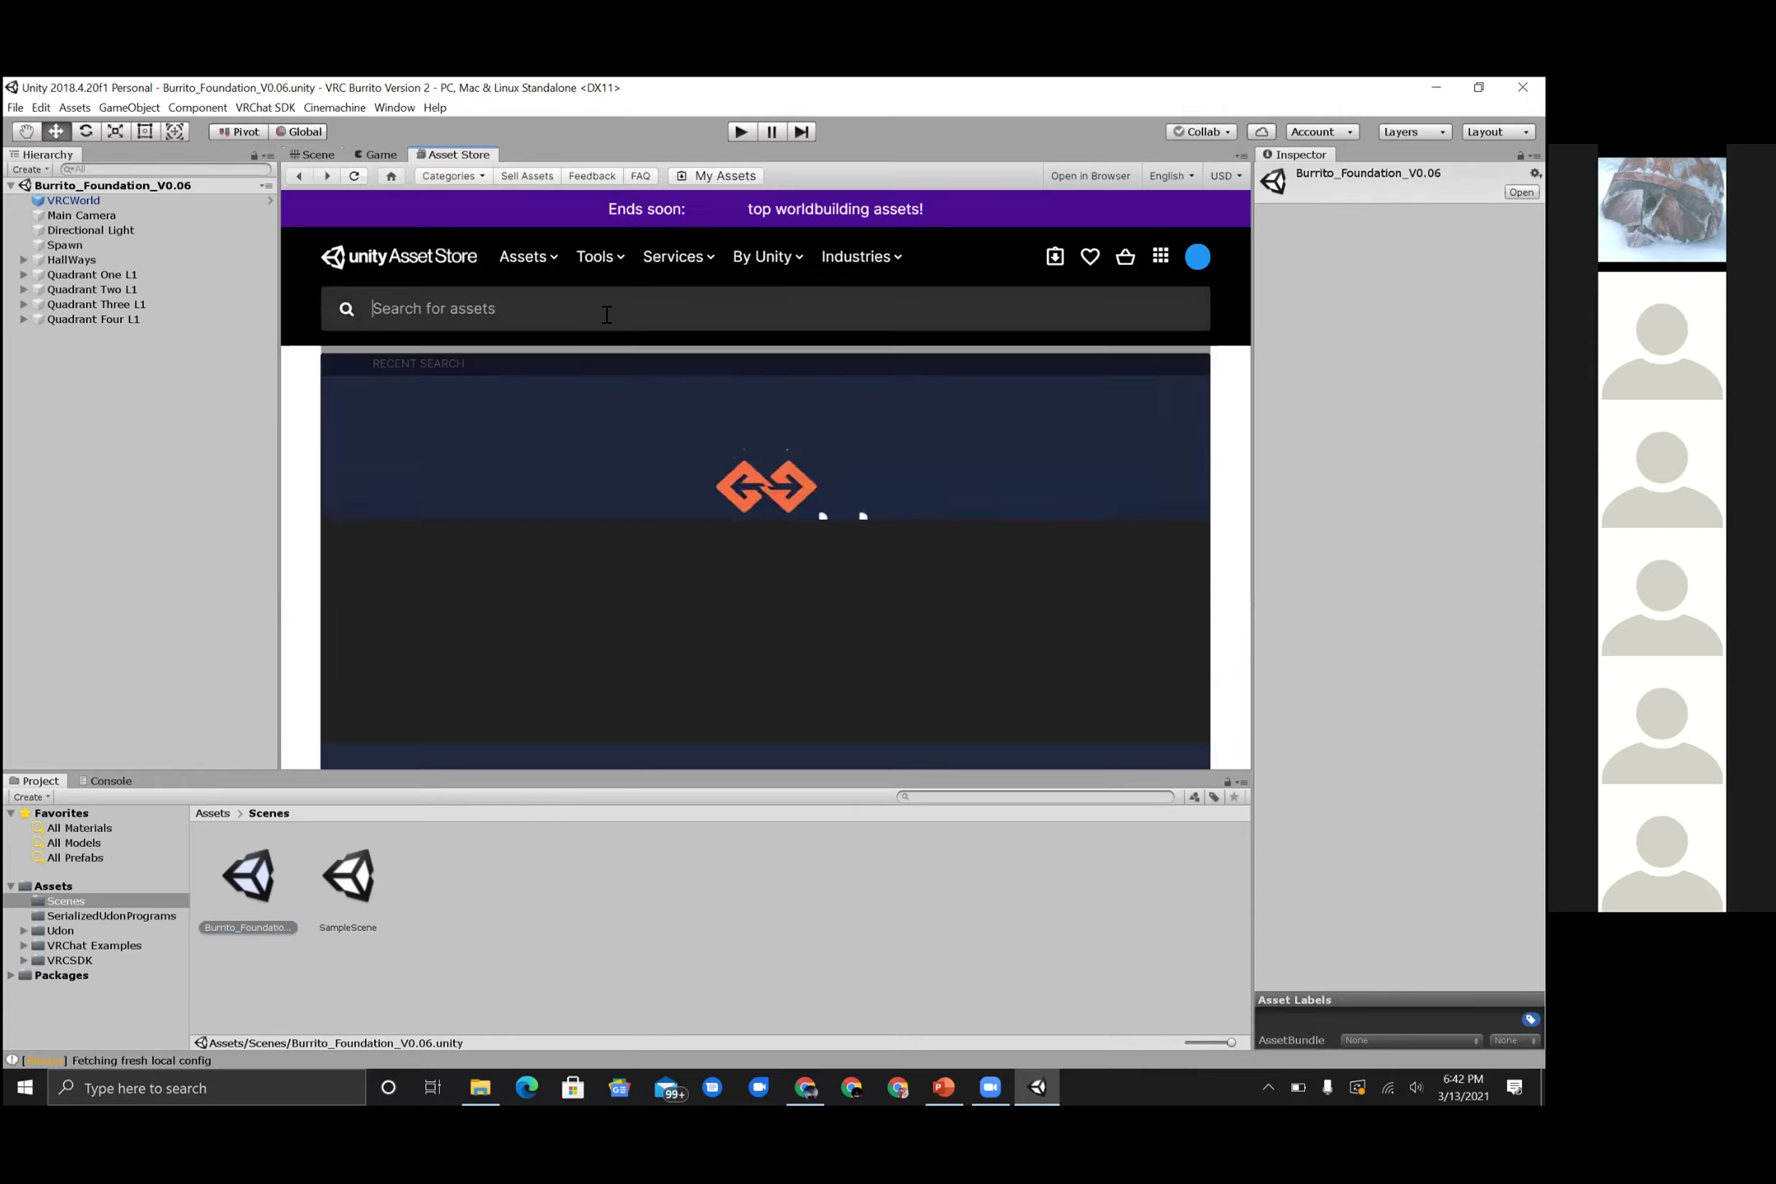
pyautogui.click(606, 311)
pyautogui.write('aym')
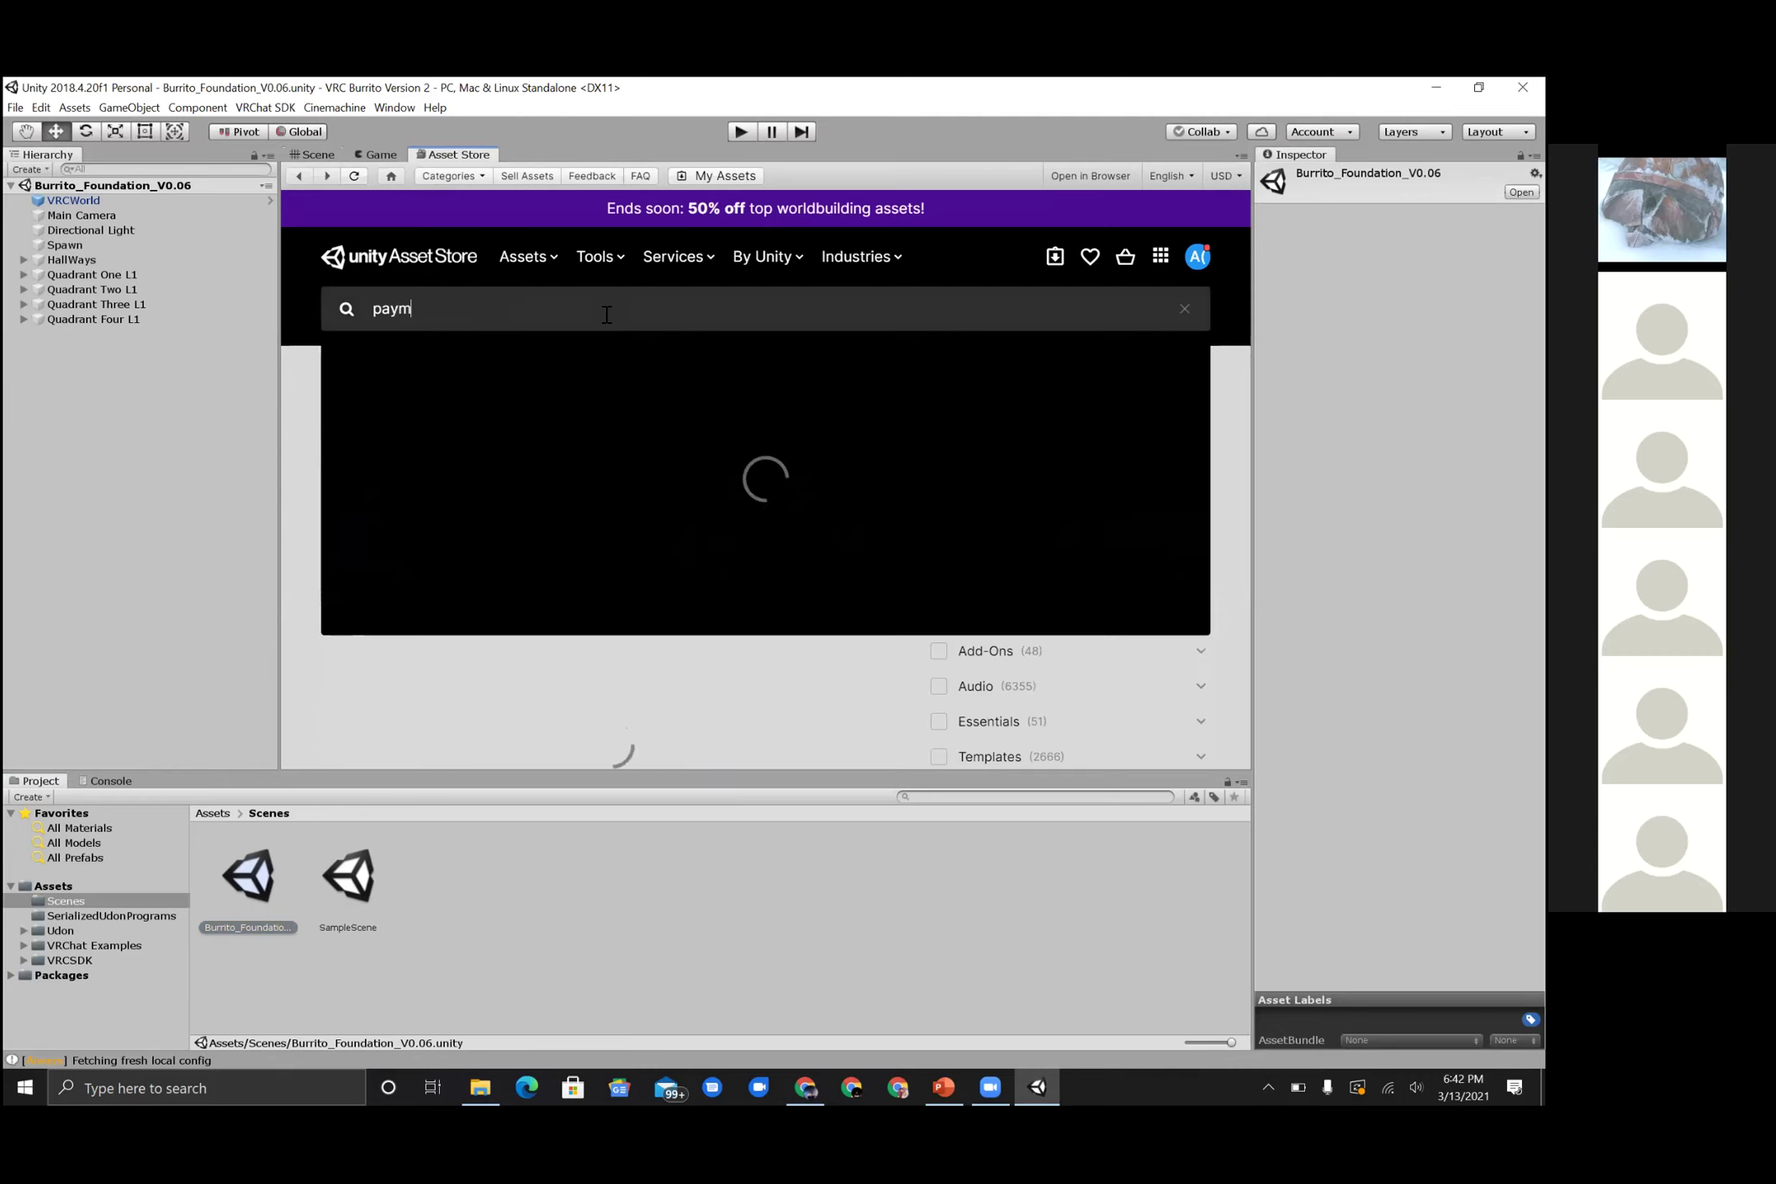
pyautogui.write('ent free')
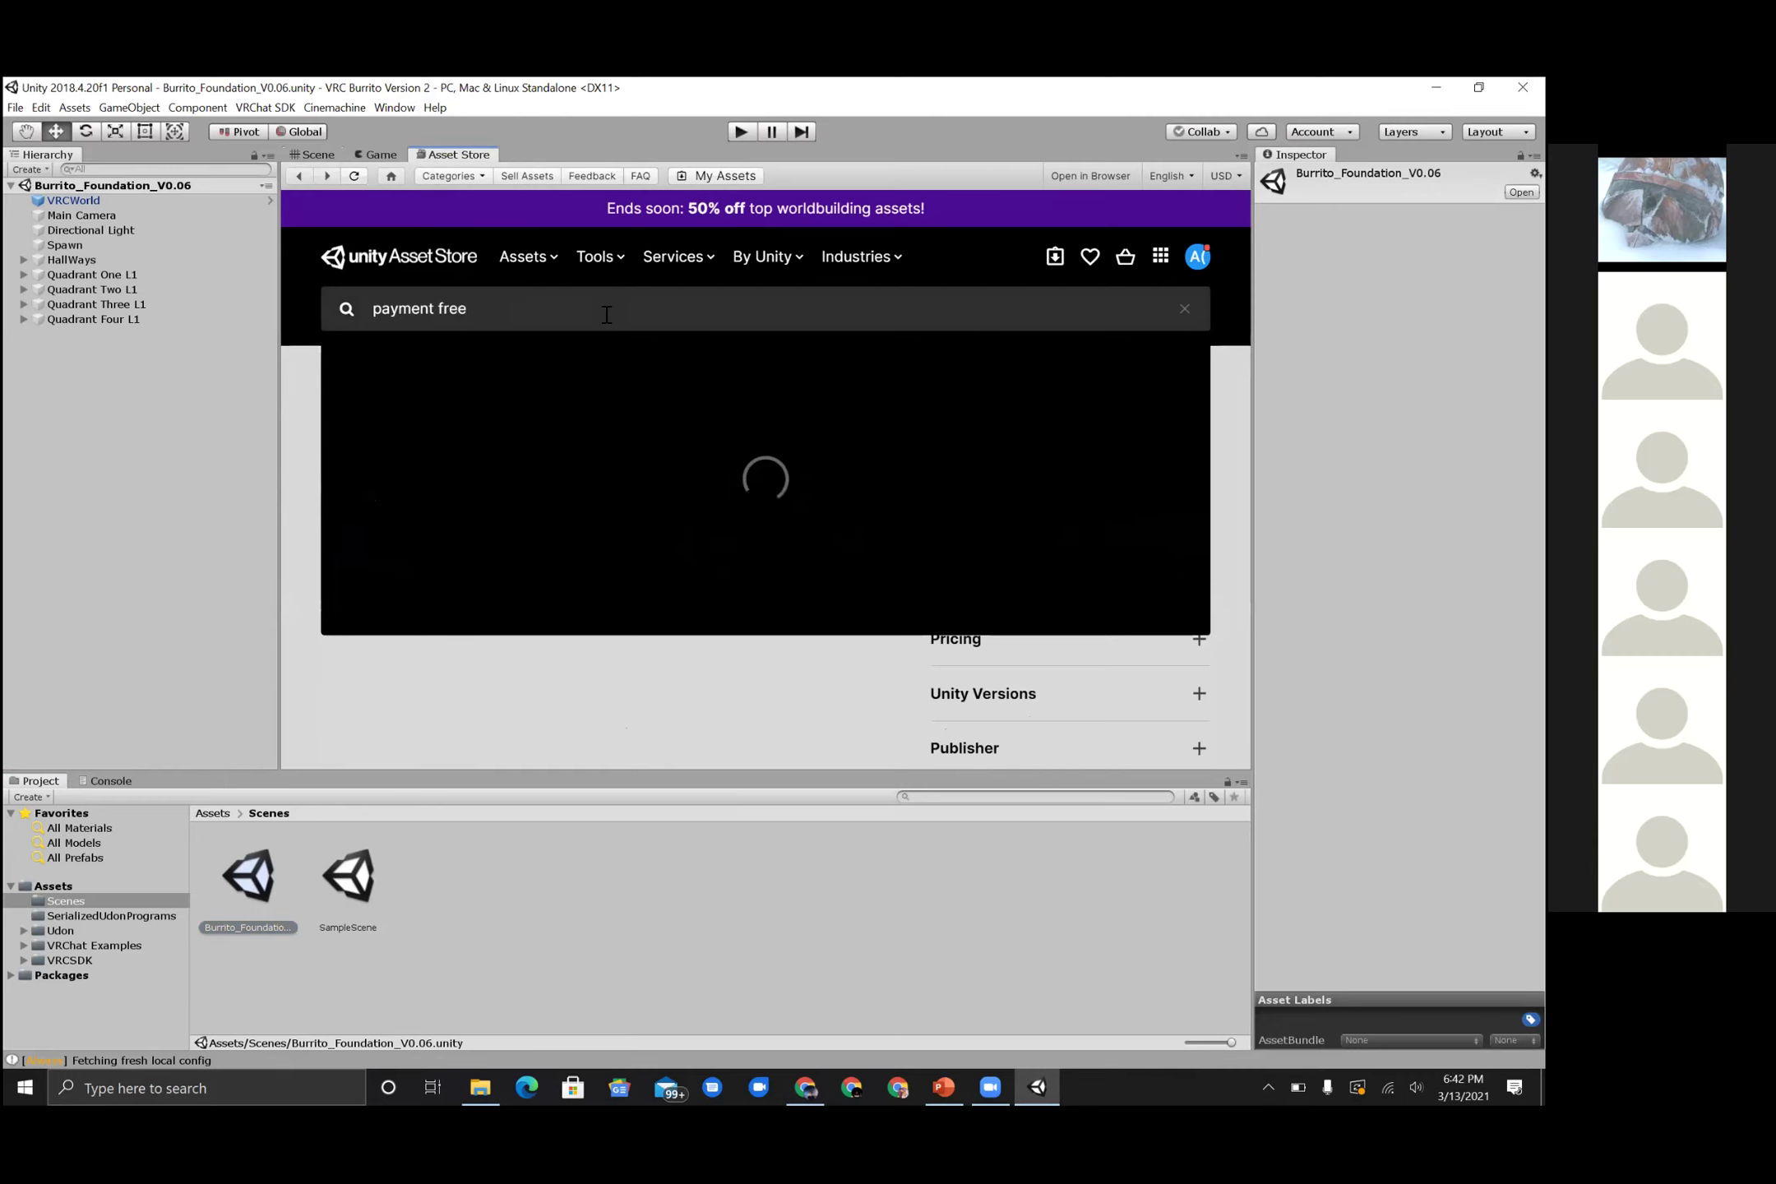
pyautogui.press('Return')
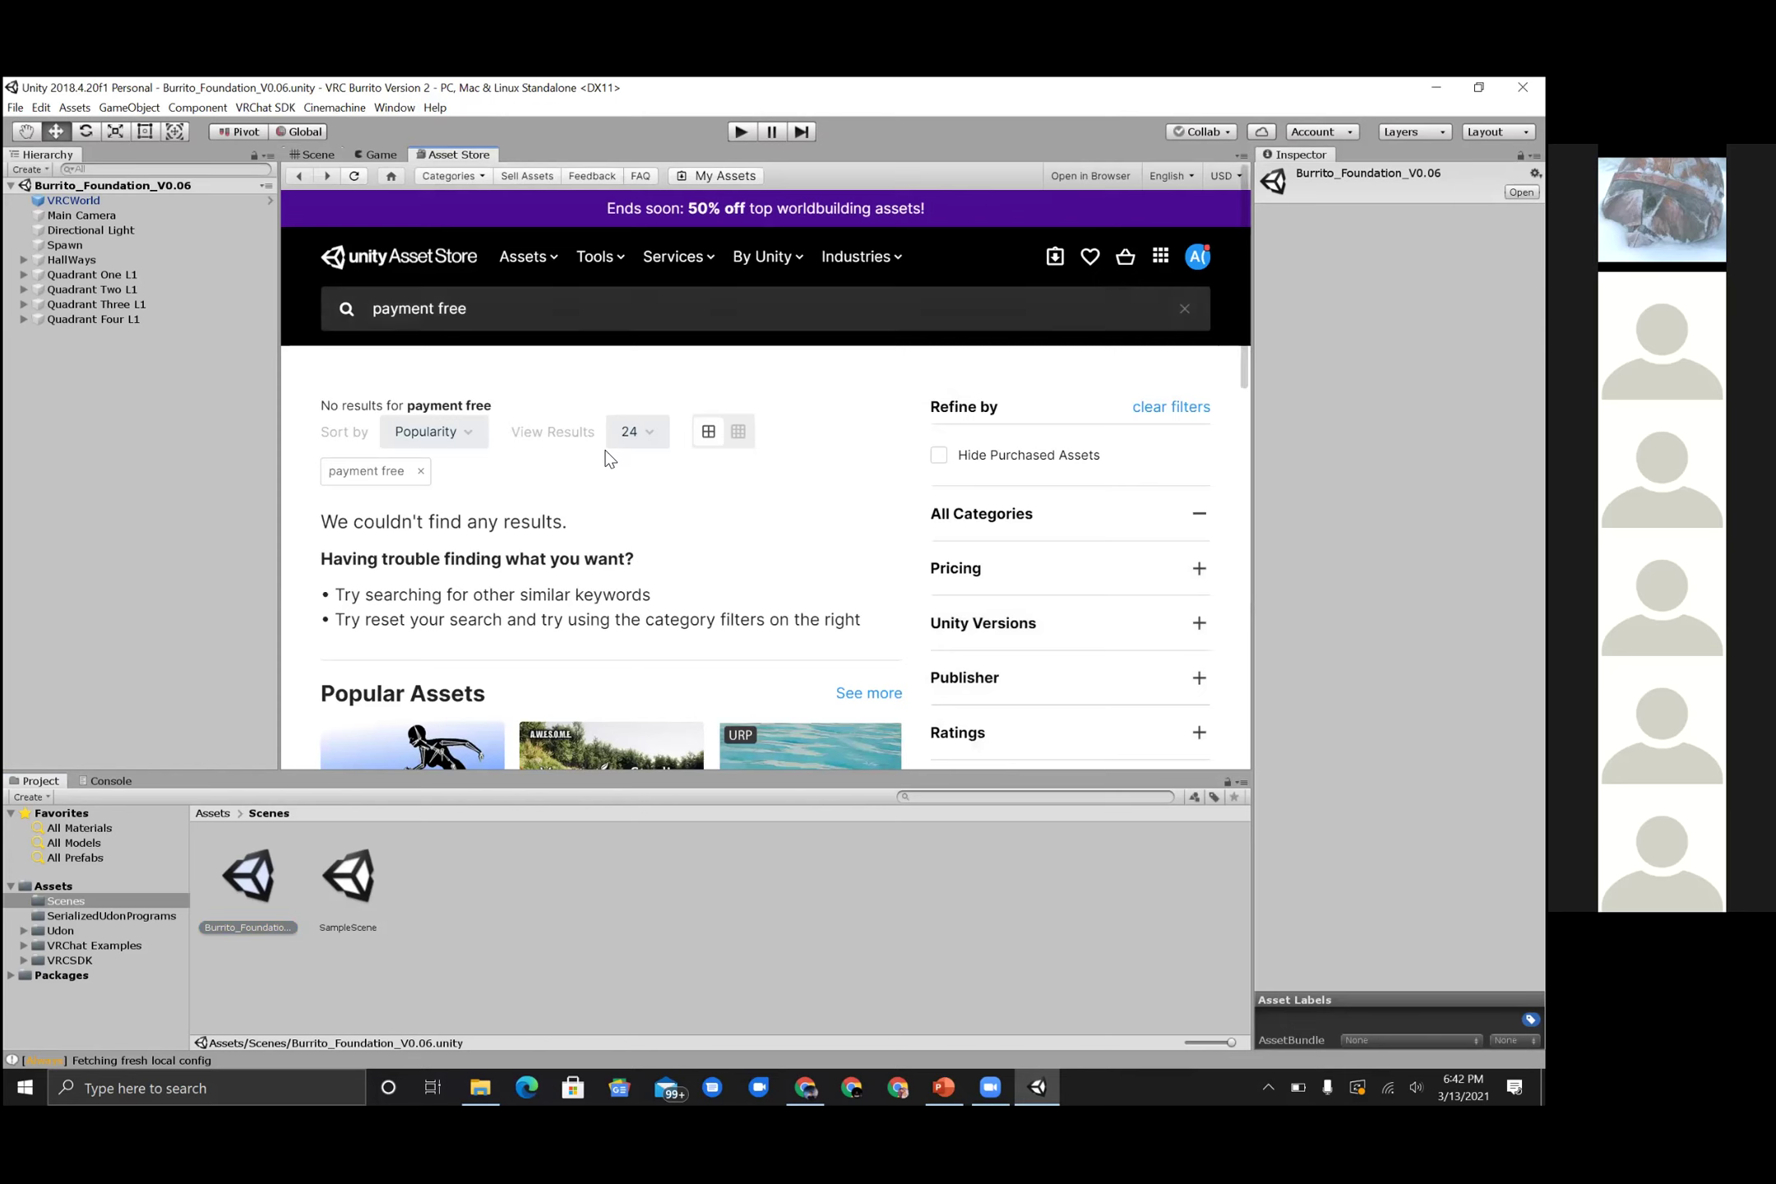
pyautogui.scroll(-4, 607, 456)
pyautogui.scroll(-4, 607, 457)
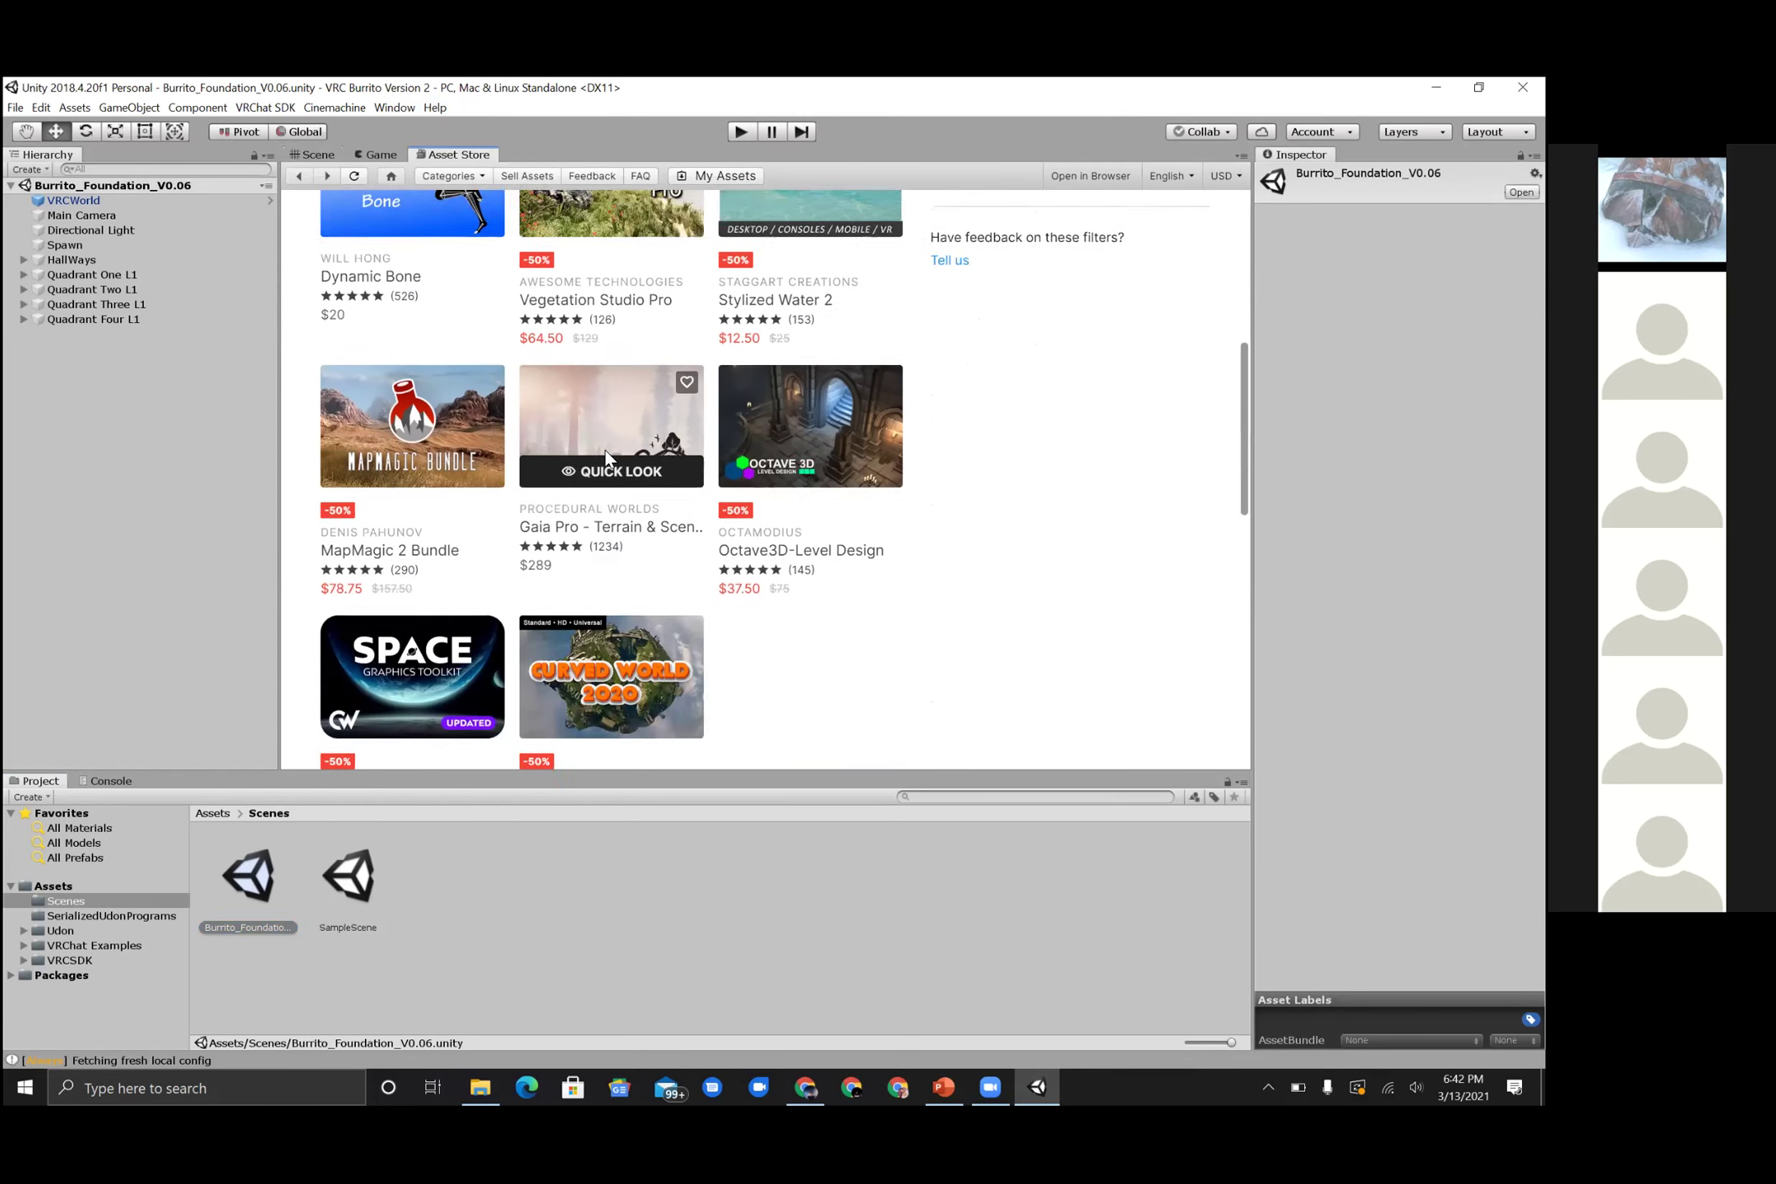
pyautogui.scroll(8, 567, 576)
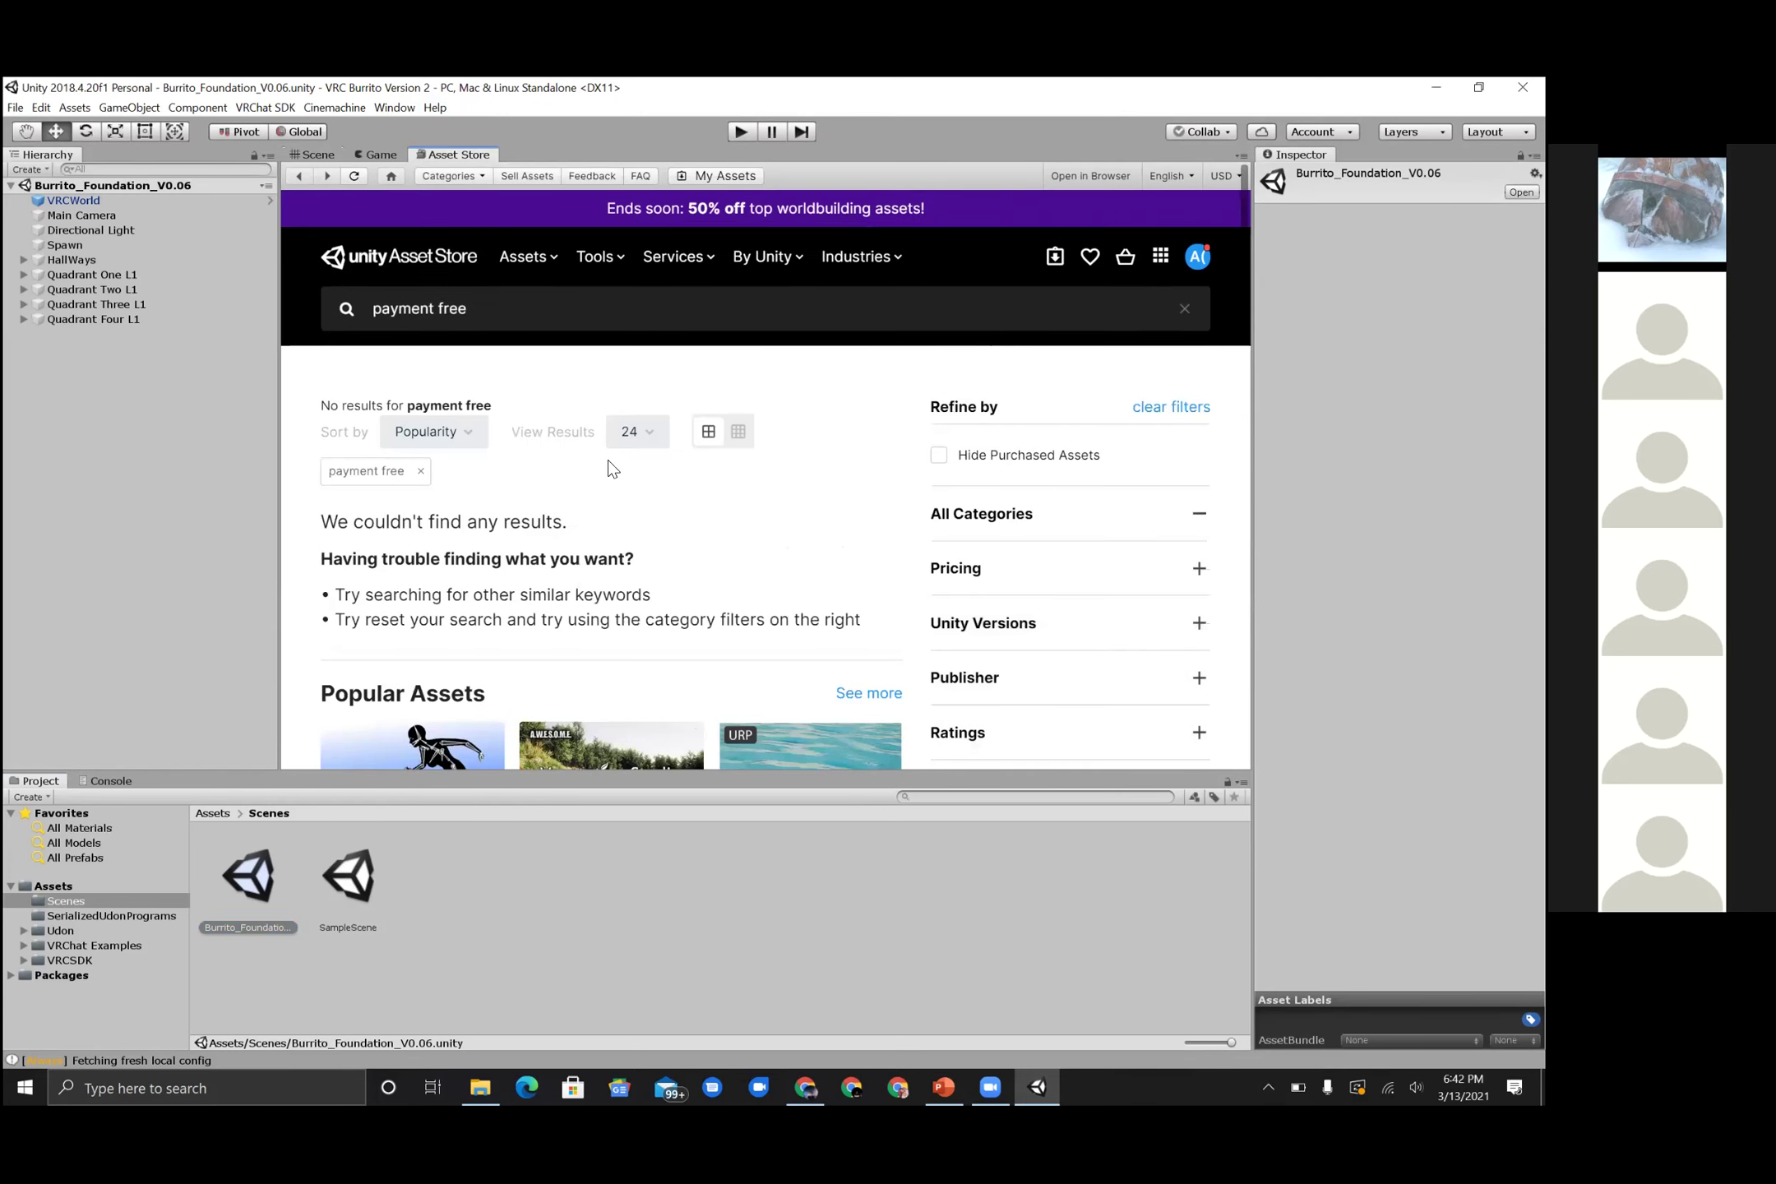
# - Clear the search text in the Asset Store
pyautogui.click(516, 315)
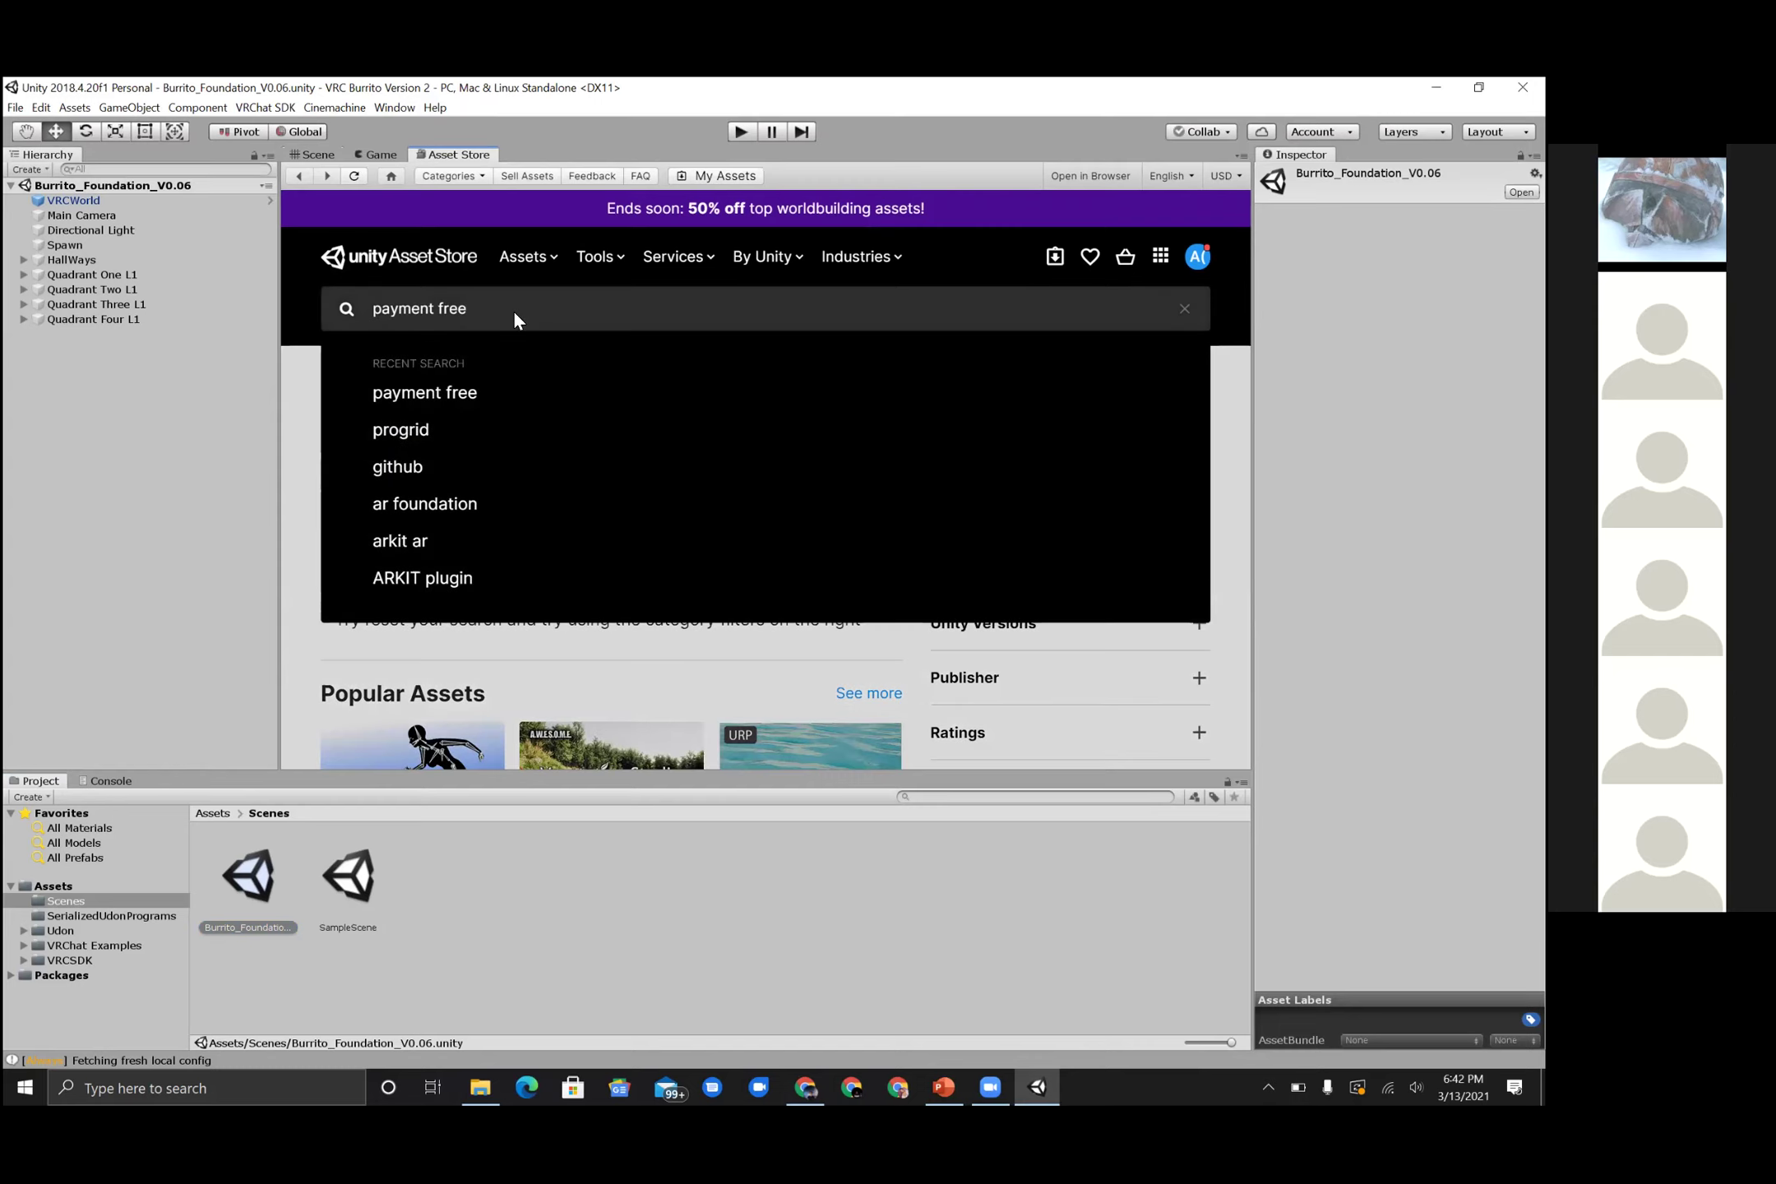
pyautogui.press('BackSpace')
pyautogui.press('BackSpace')
pyautogui.press('BackSpace')
pyautogui.press('BackSpace')
pyautogui.press('BackSpace')
pyautogui.press('BackSpace')
pyautogui.press('BackSpace')
pyautogui.press('BackSpace')
pyautogui.press('BackSpace')
pyautogui.press('BackSpace')
pyautogui.press('BackSpace')
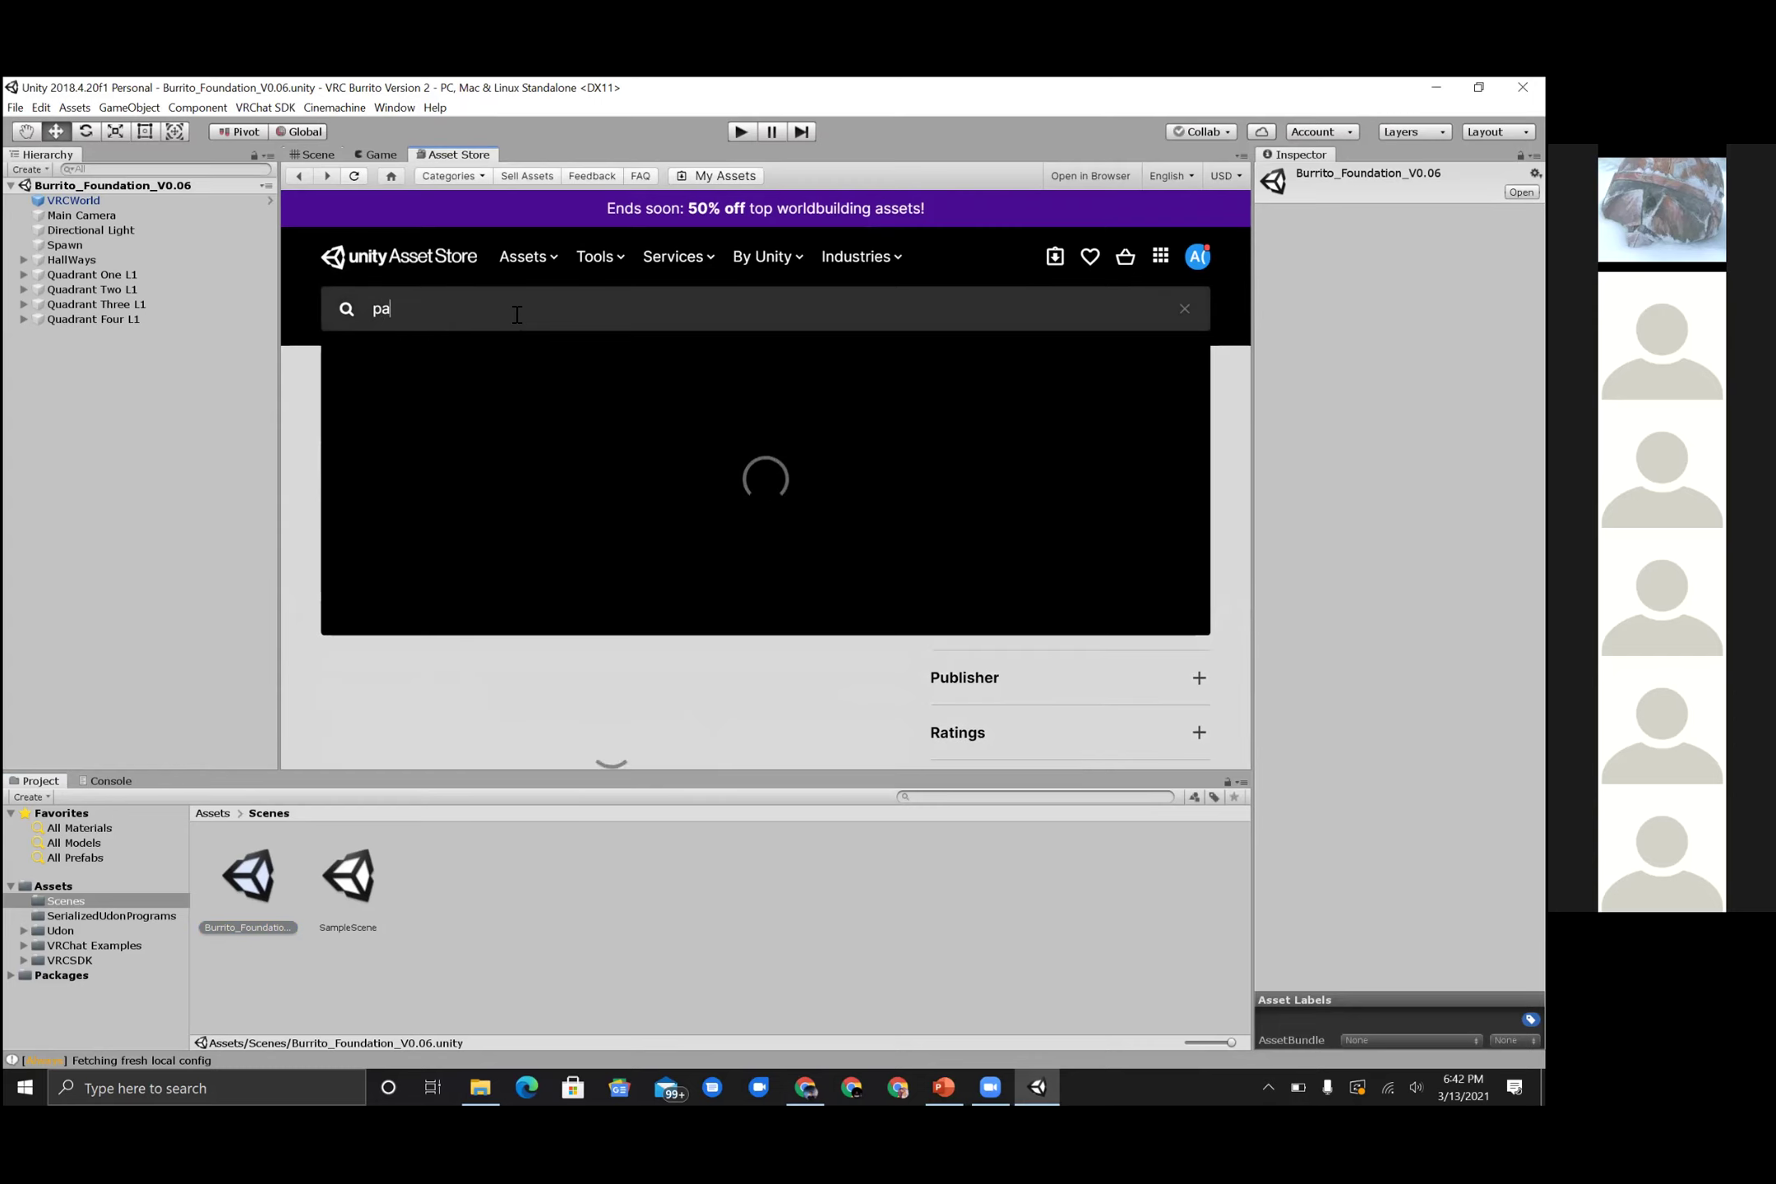
pyautogui.press('BackSpace')
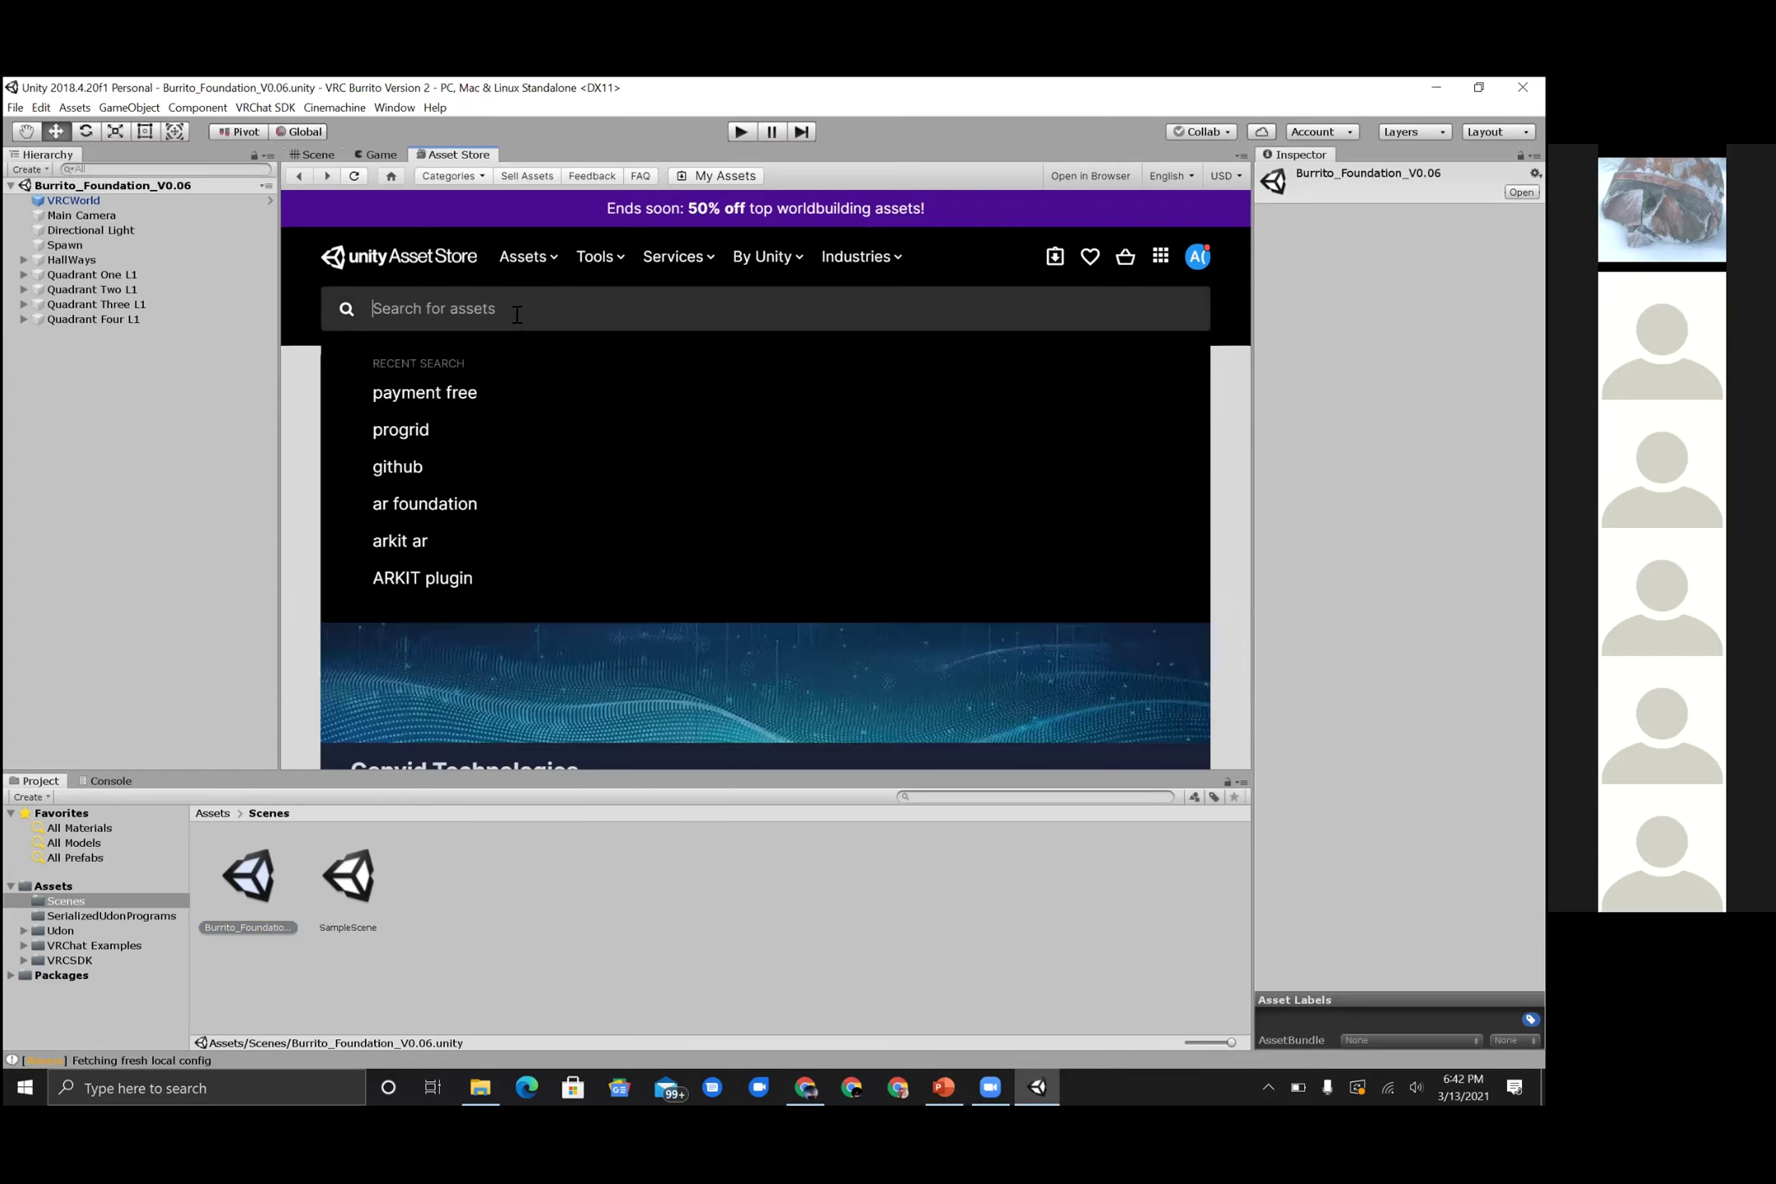
# - Display the account's My Assets list and open the quick preview of the Yughues pavement asset
pyautogui.click(1055, 258)
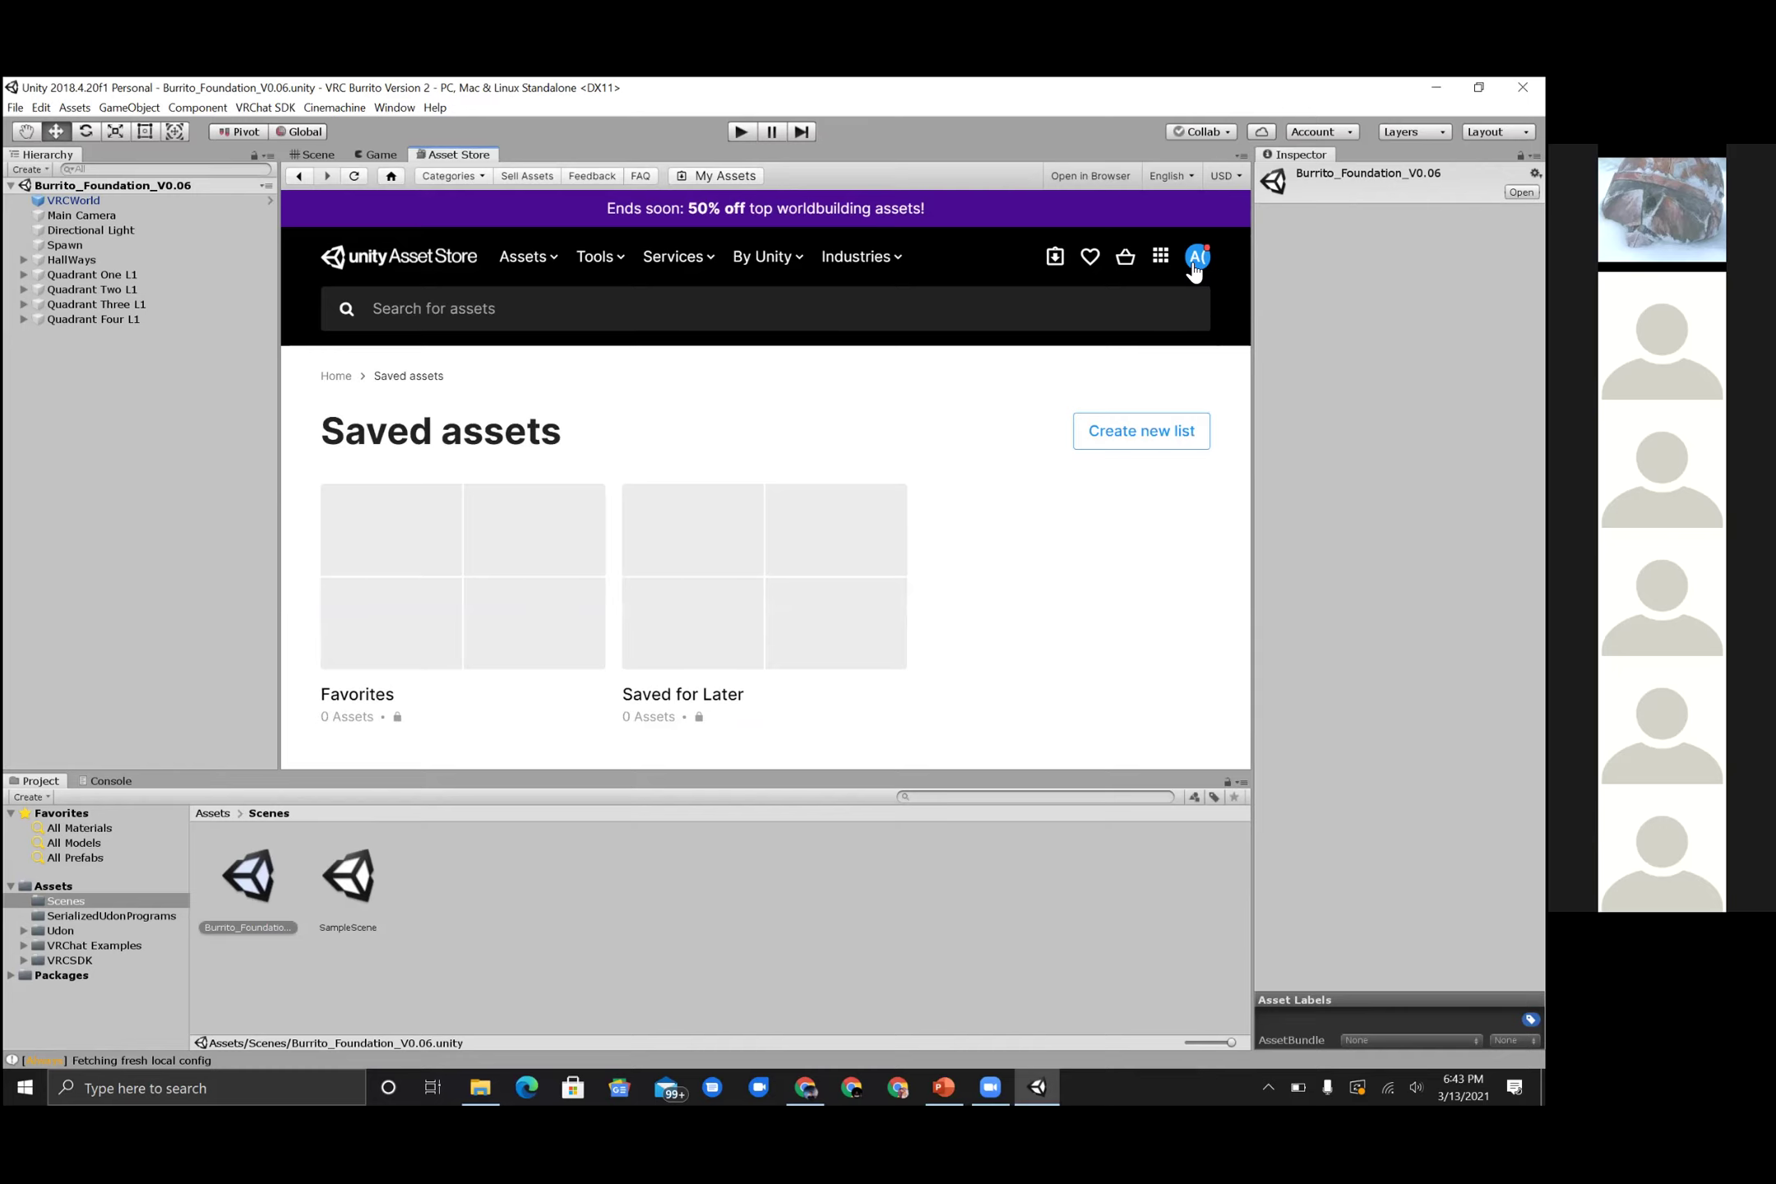
pyautogui.click(1196, 258)
pyautogui.click(1020, 427)
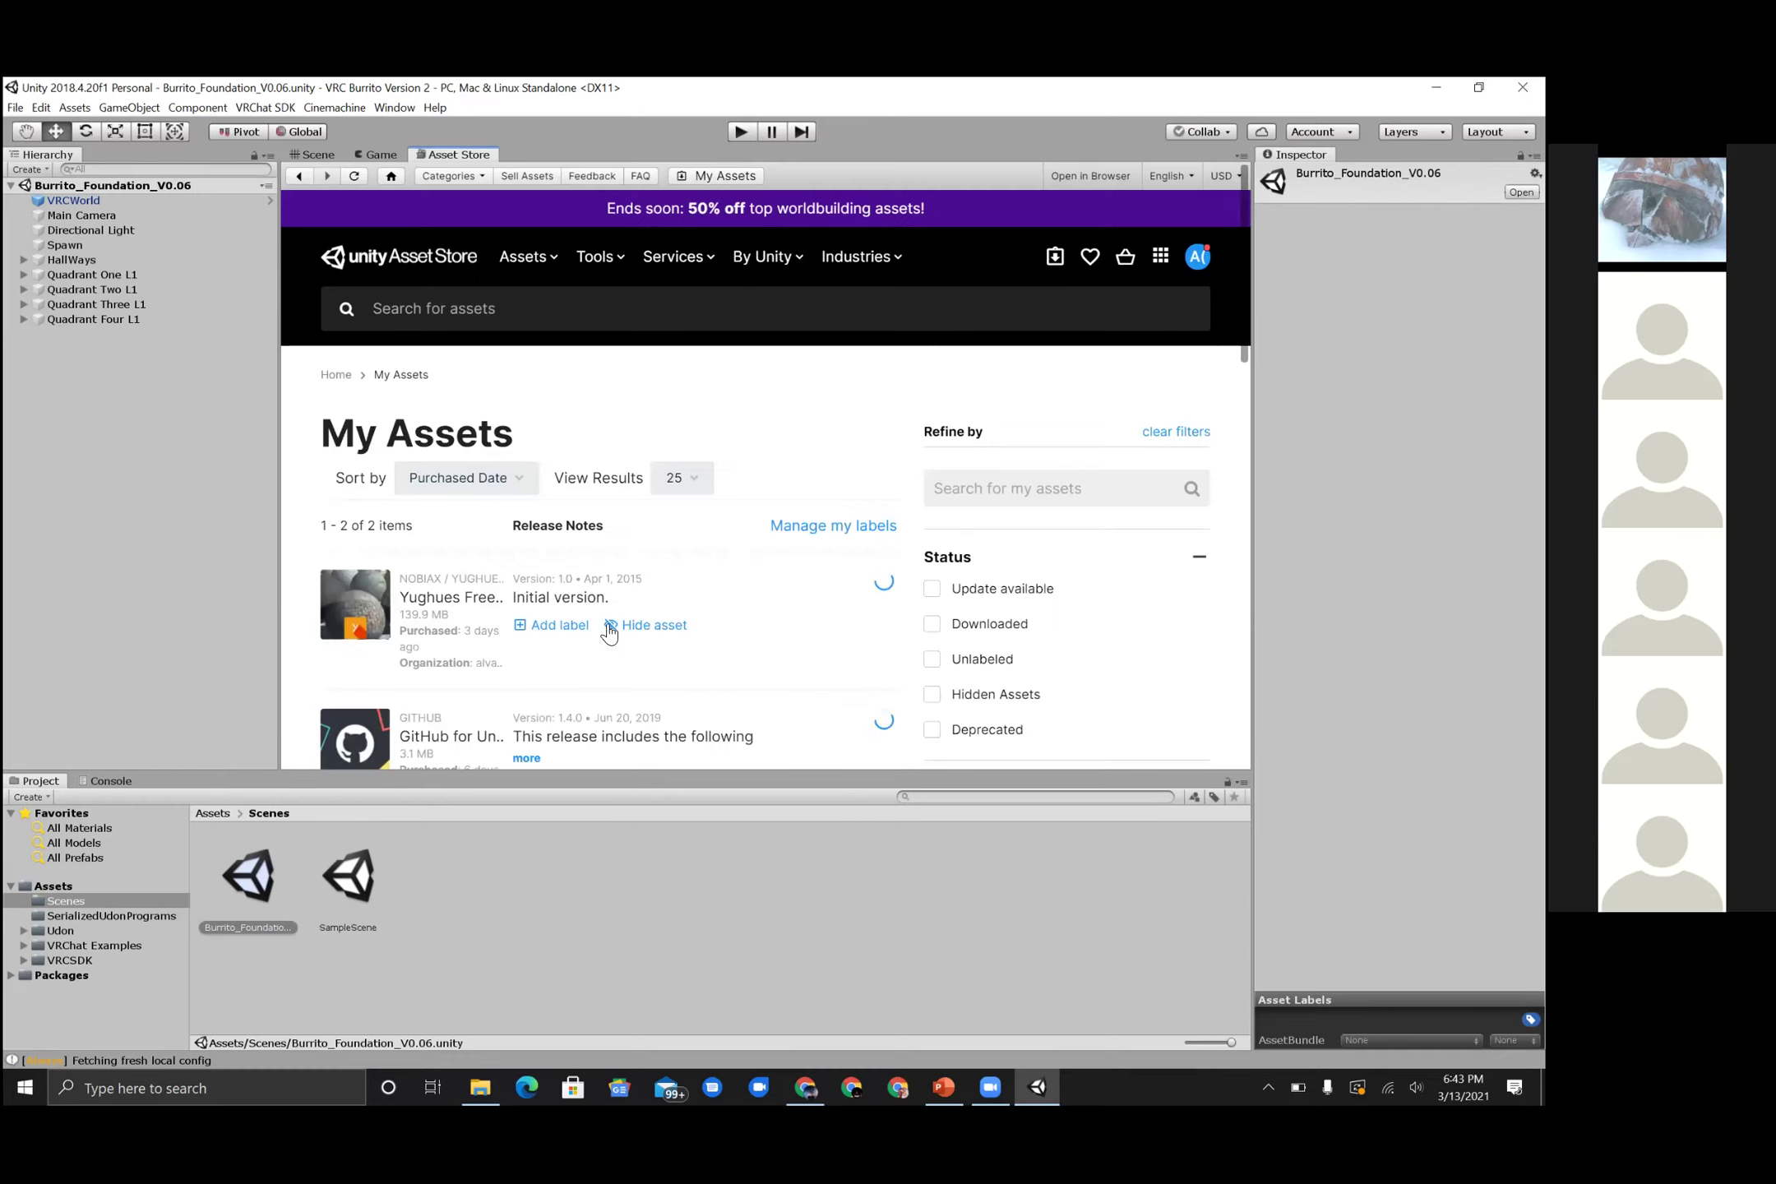
pyautogui.scroll(-1, 608, 633)
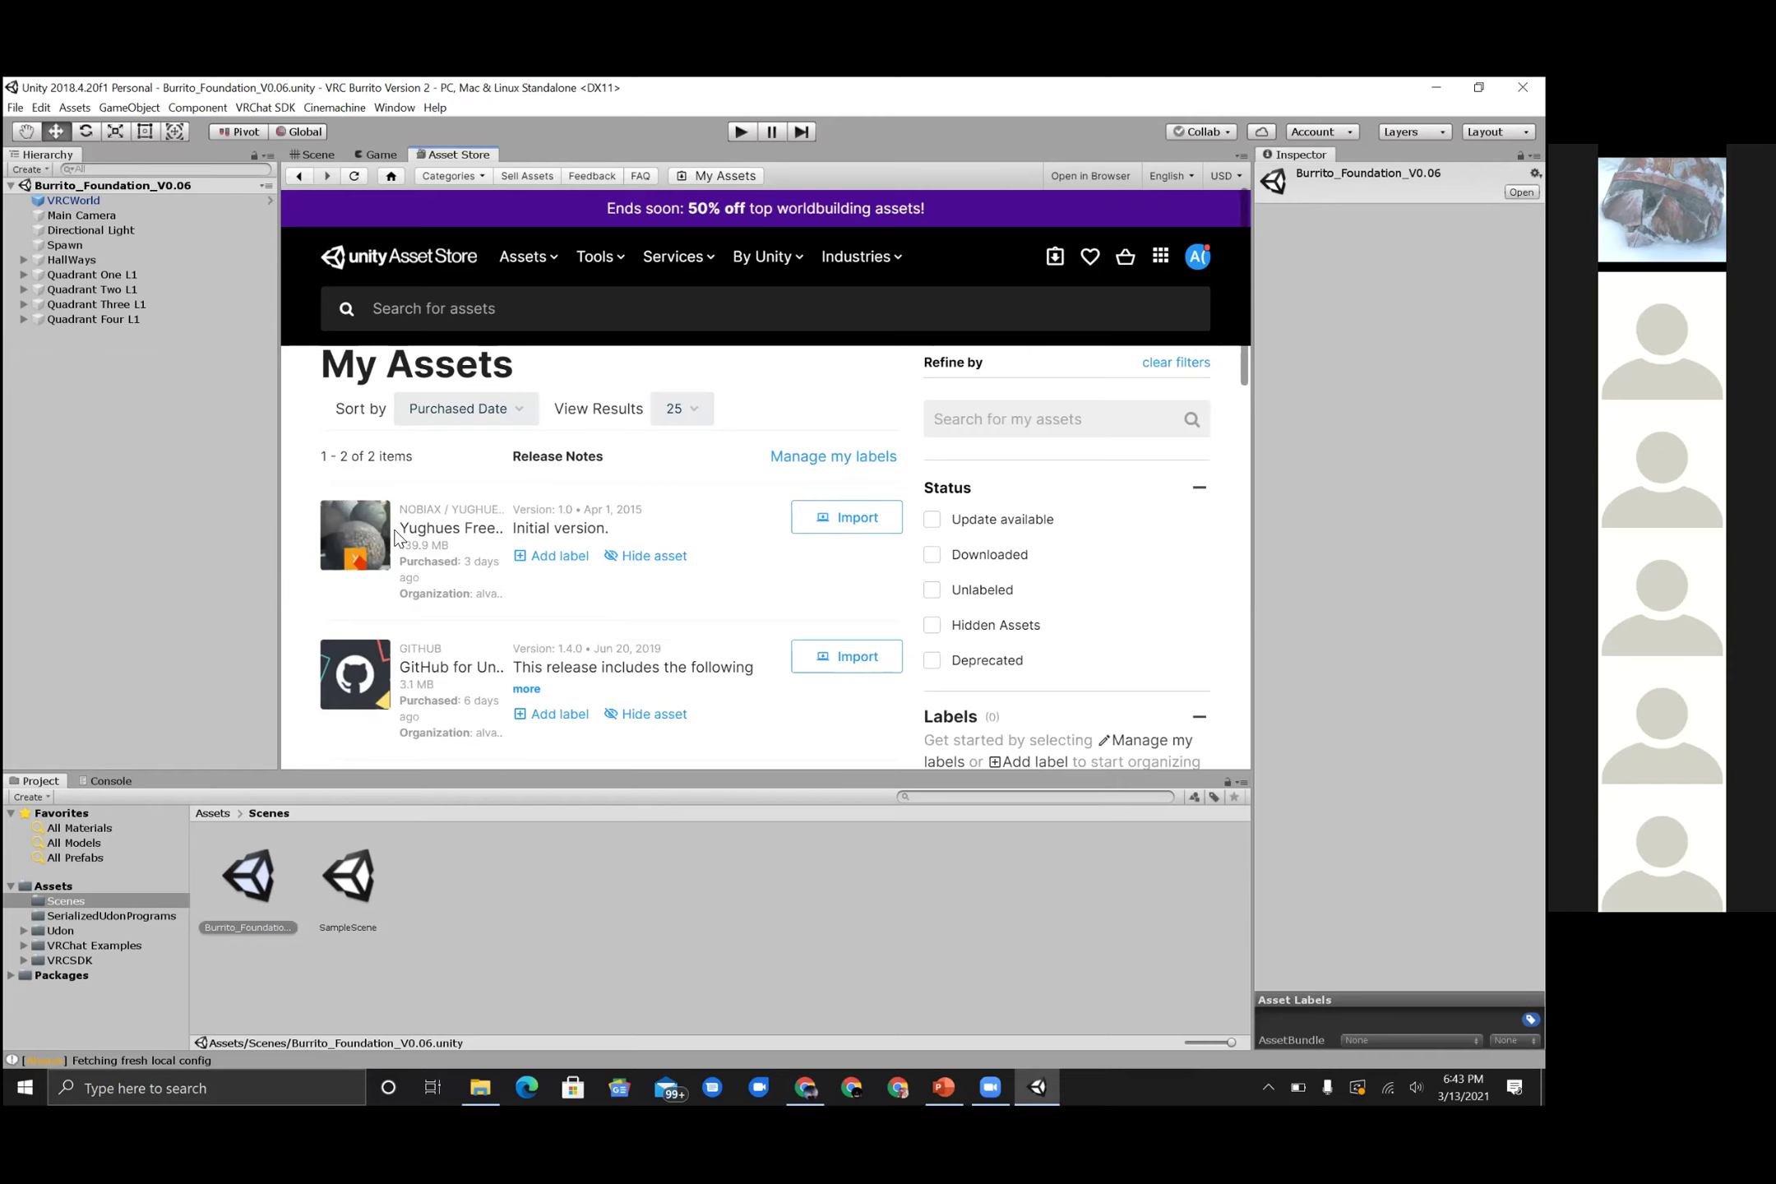
pyautogui.click(419, 528)
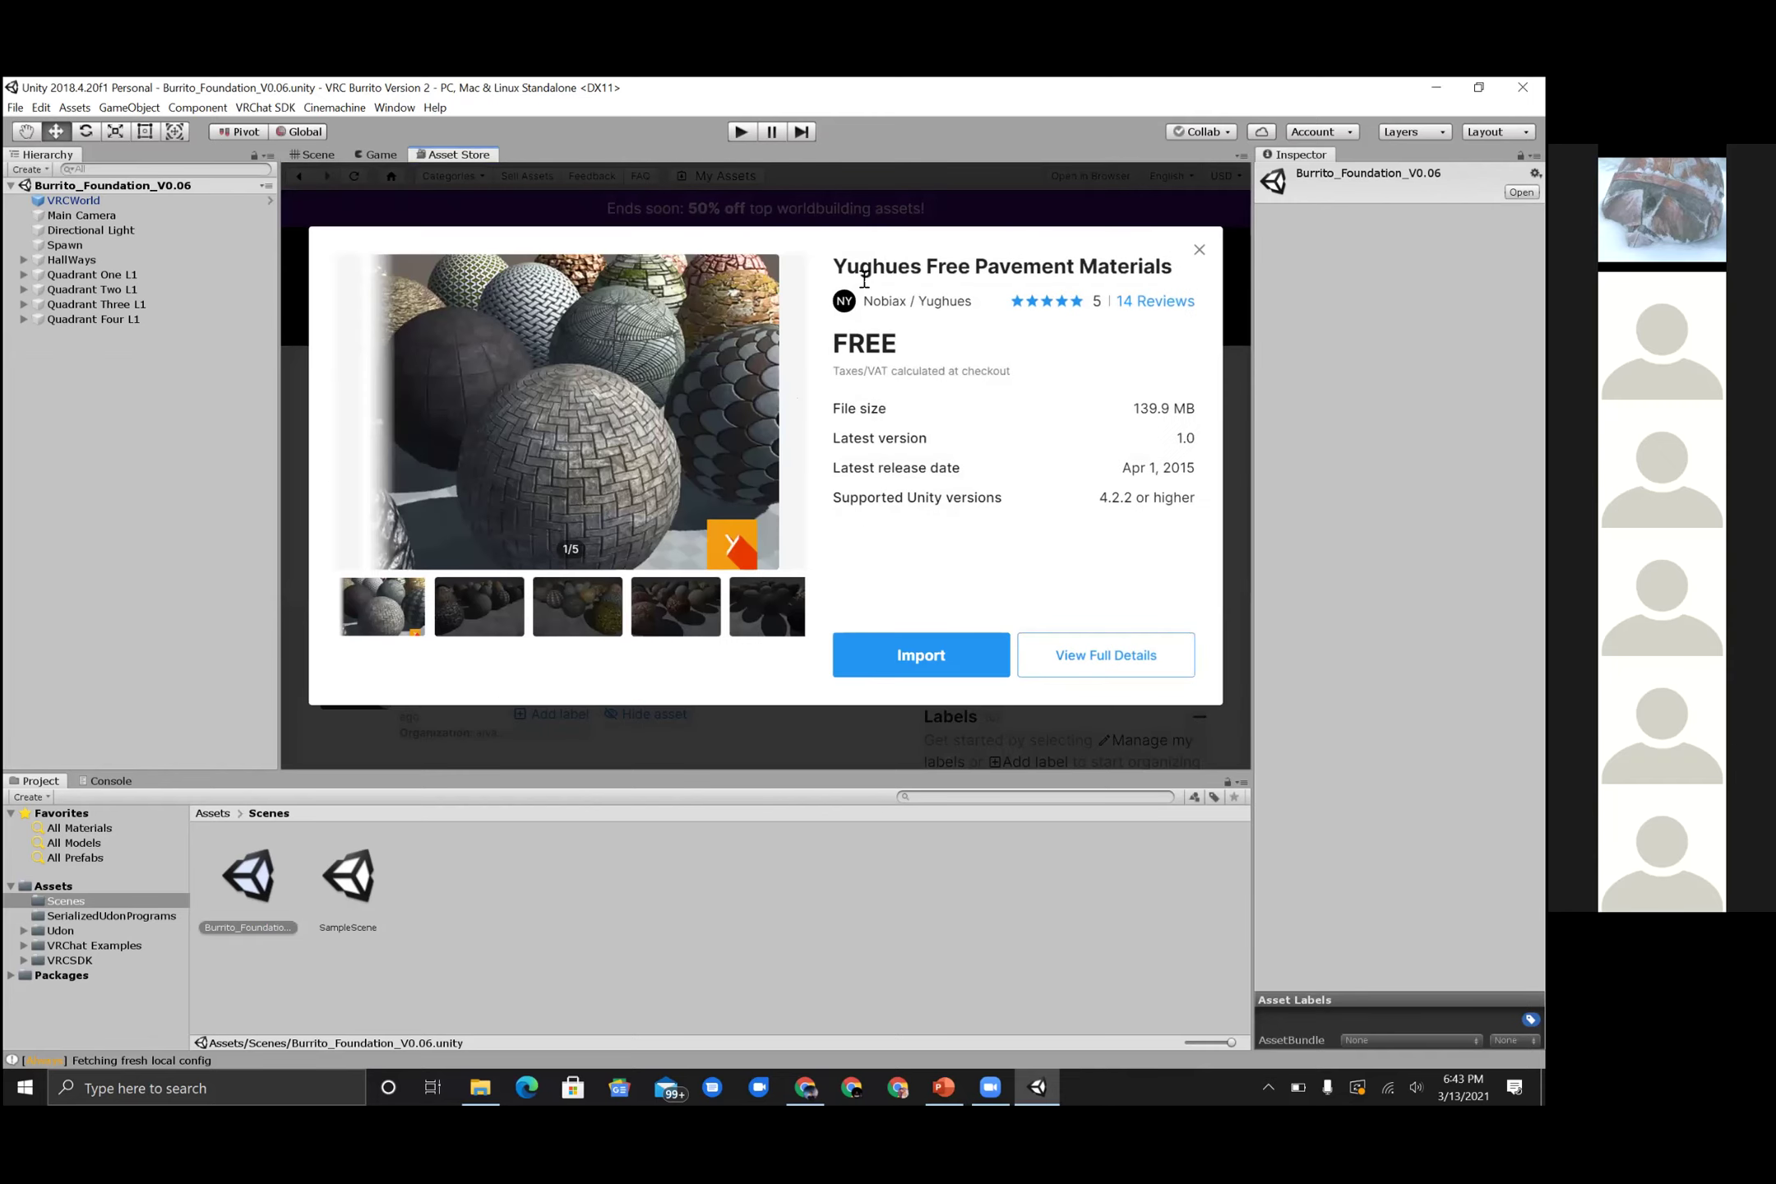
# - Copy the asset's full name from its preview and search the store for "Yughues Free Pavement Materials"
pyautogui.moveTo(1177, 274); pyautogui.dragTo(832, 265)
pyautogui.hotkey('ctrl', 'c')
pyautogui.click(1199, 249)
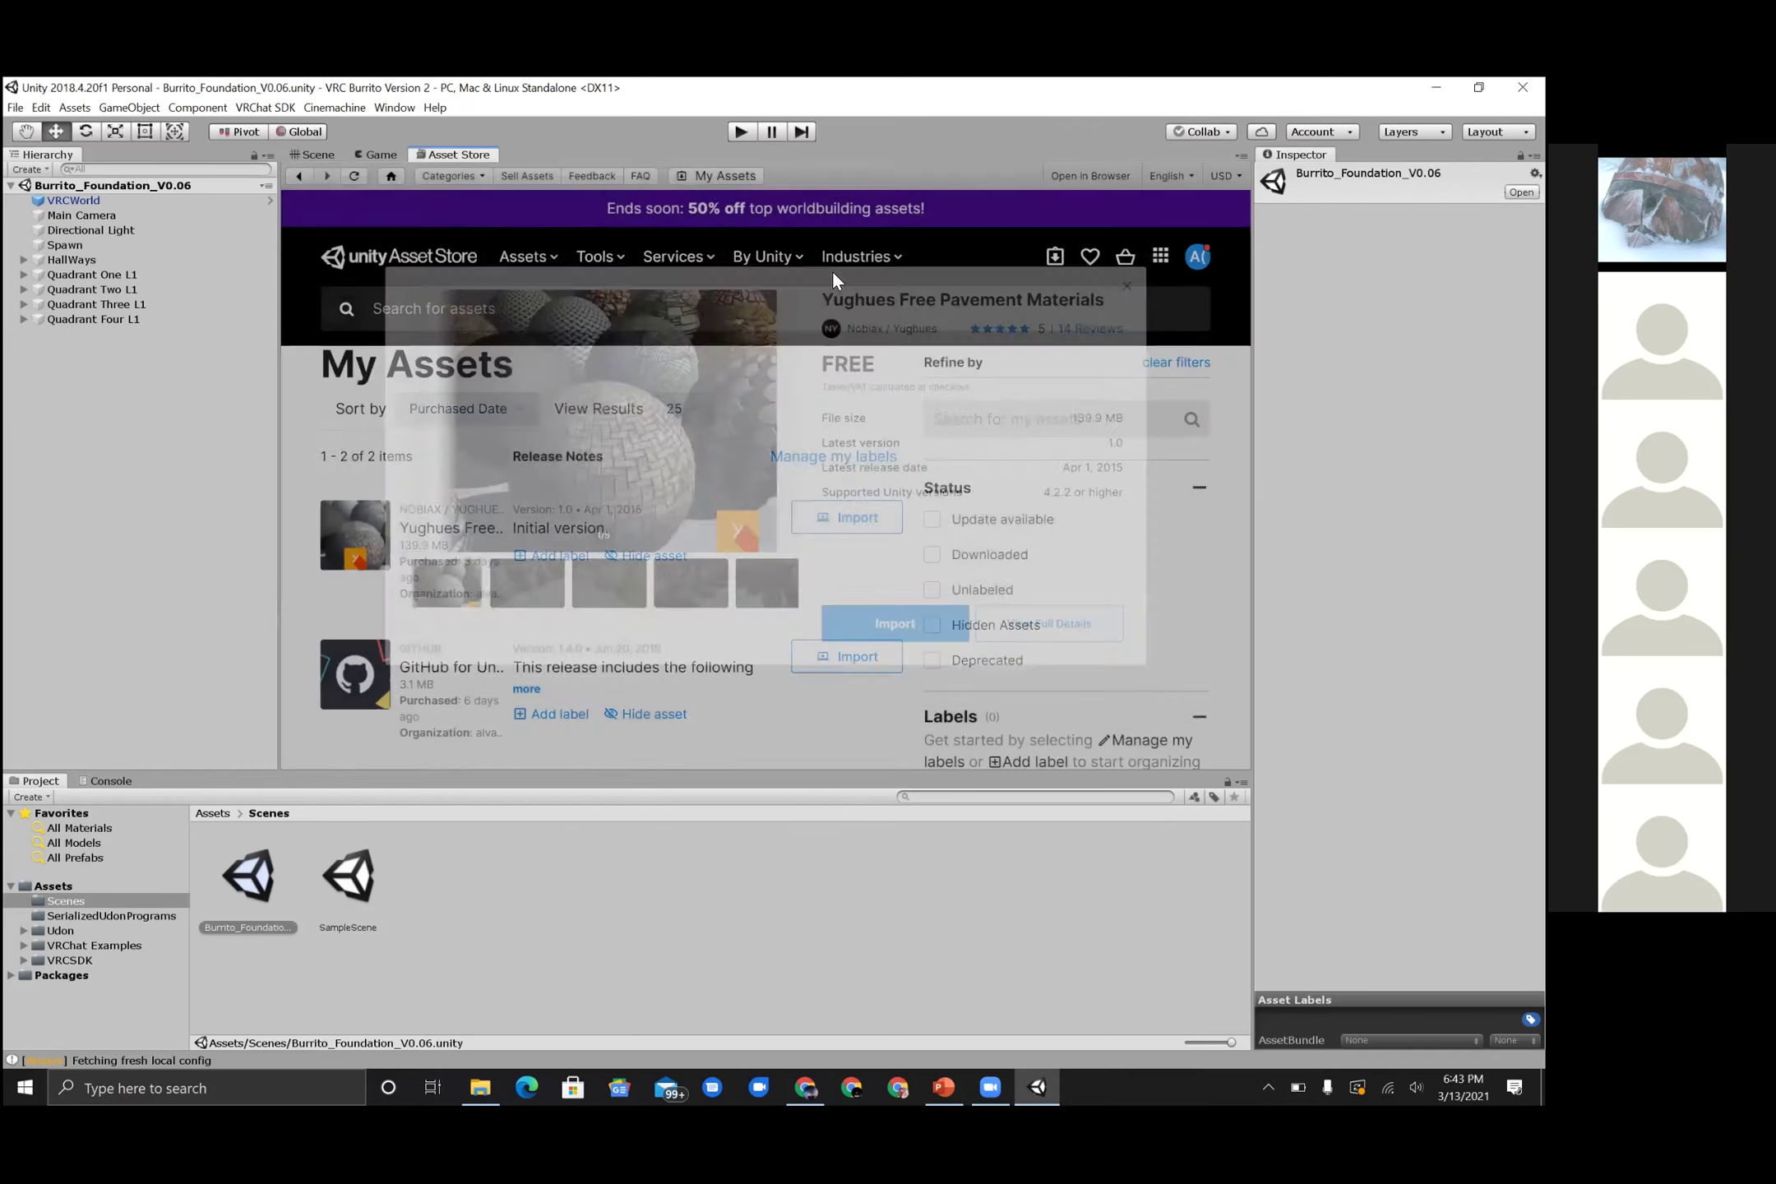
pyautogui.click(592, 308)
pyautogui.hotkey('ctrl', 'v')
pyautogui.press('Return')
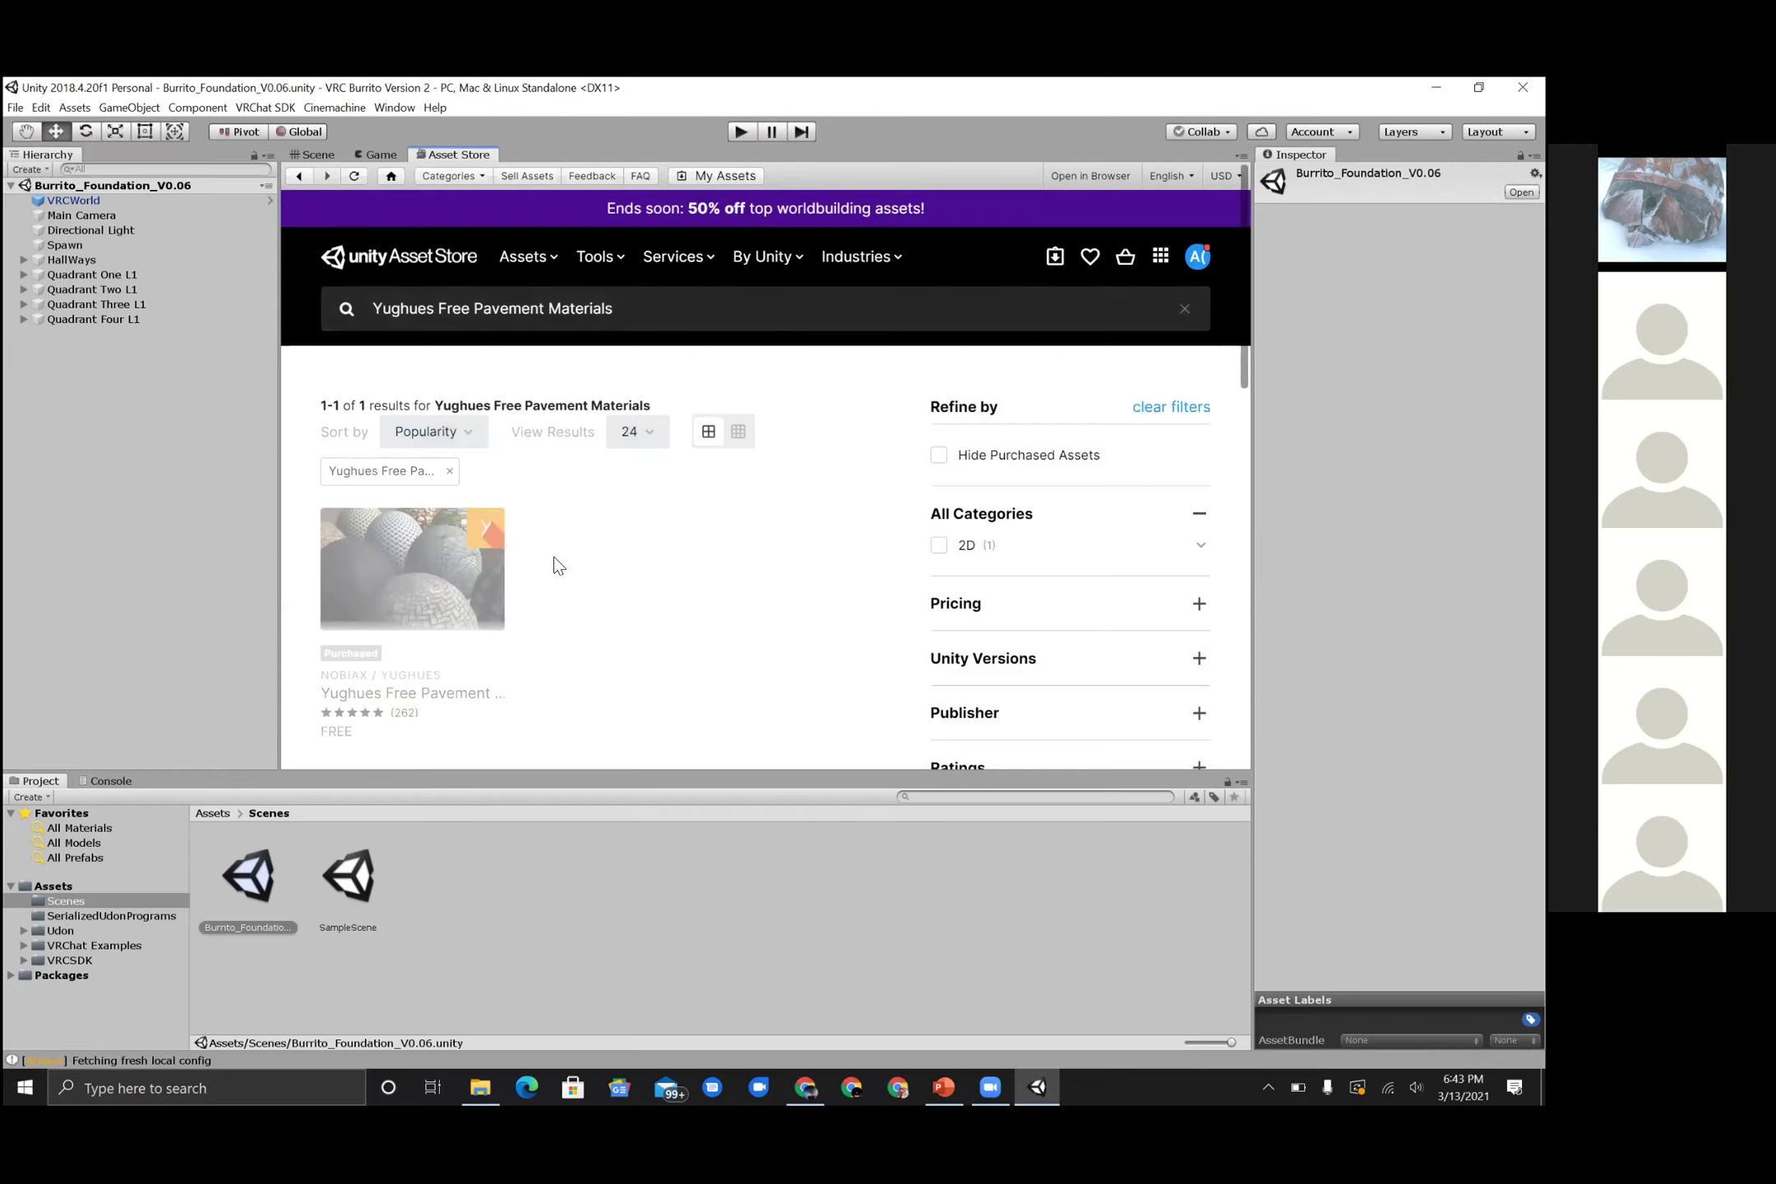
pyautogui.scroll(-1, 551, 562)
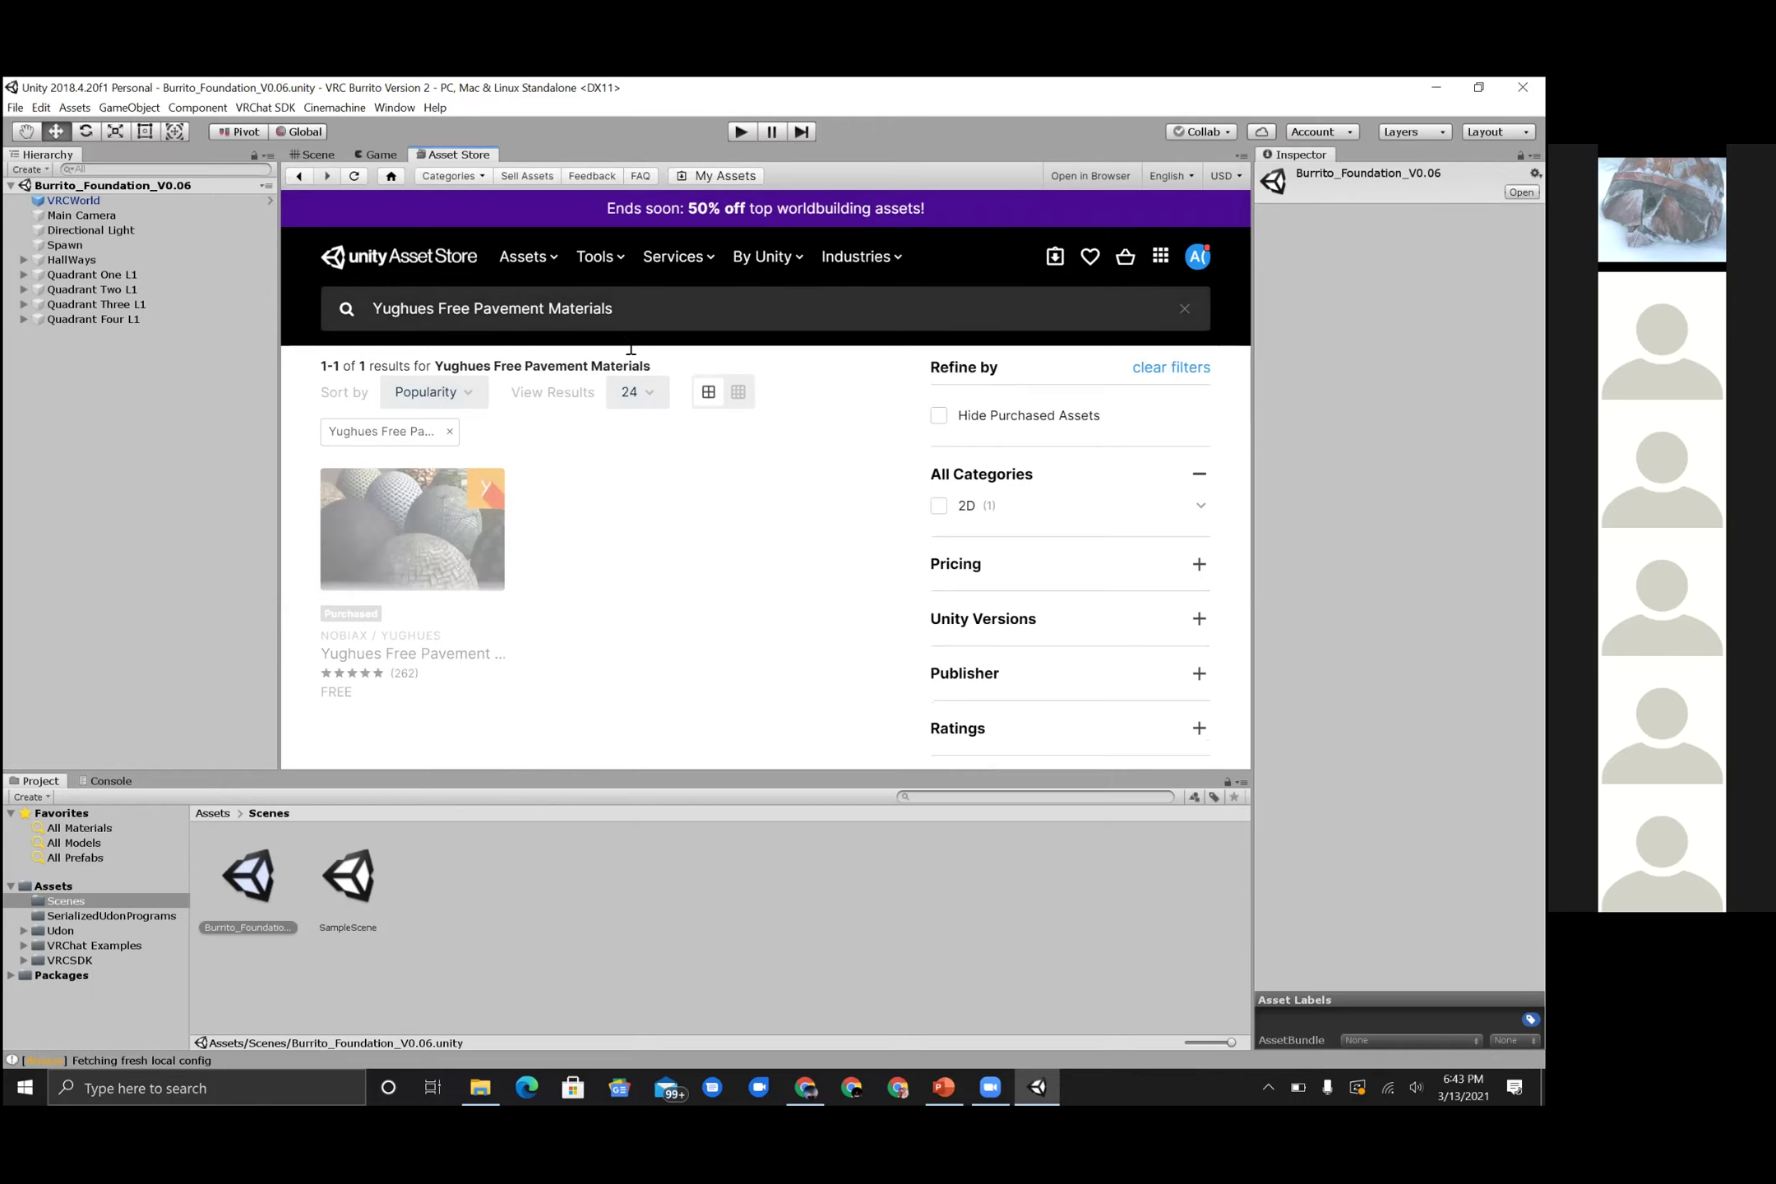
# - Open the Yughues Free Pavement Materials page and import all of the package's files into the project
pyautogui.click(442, 542)
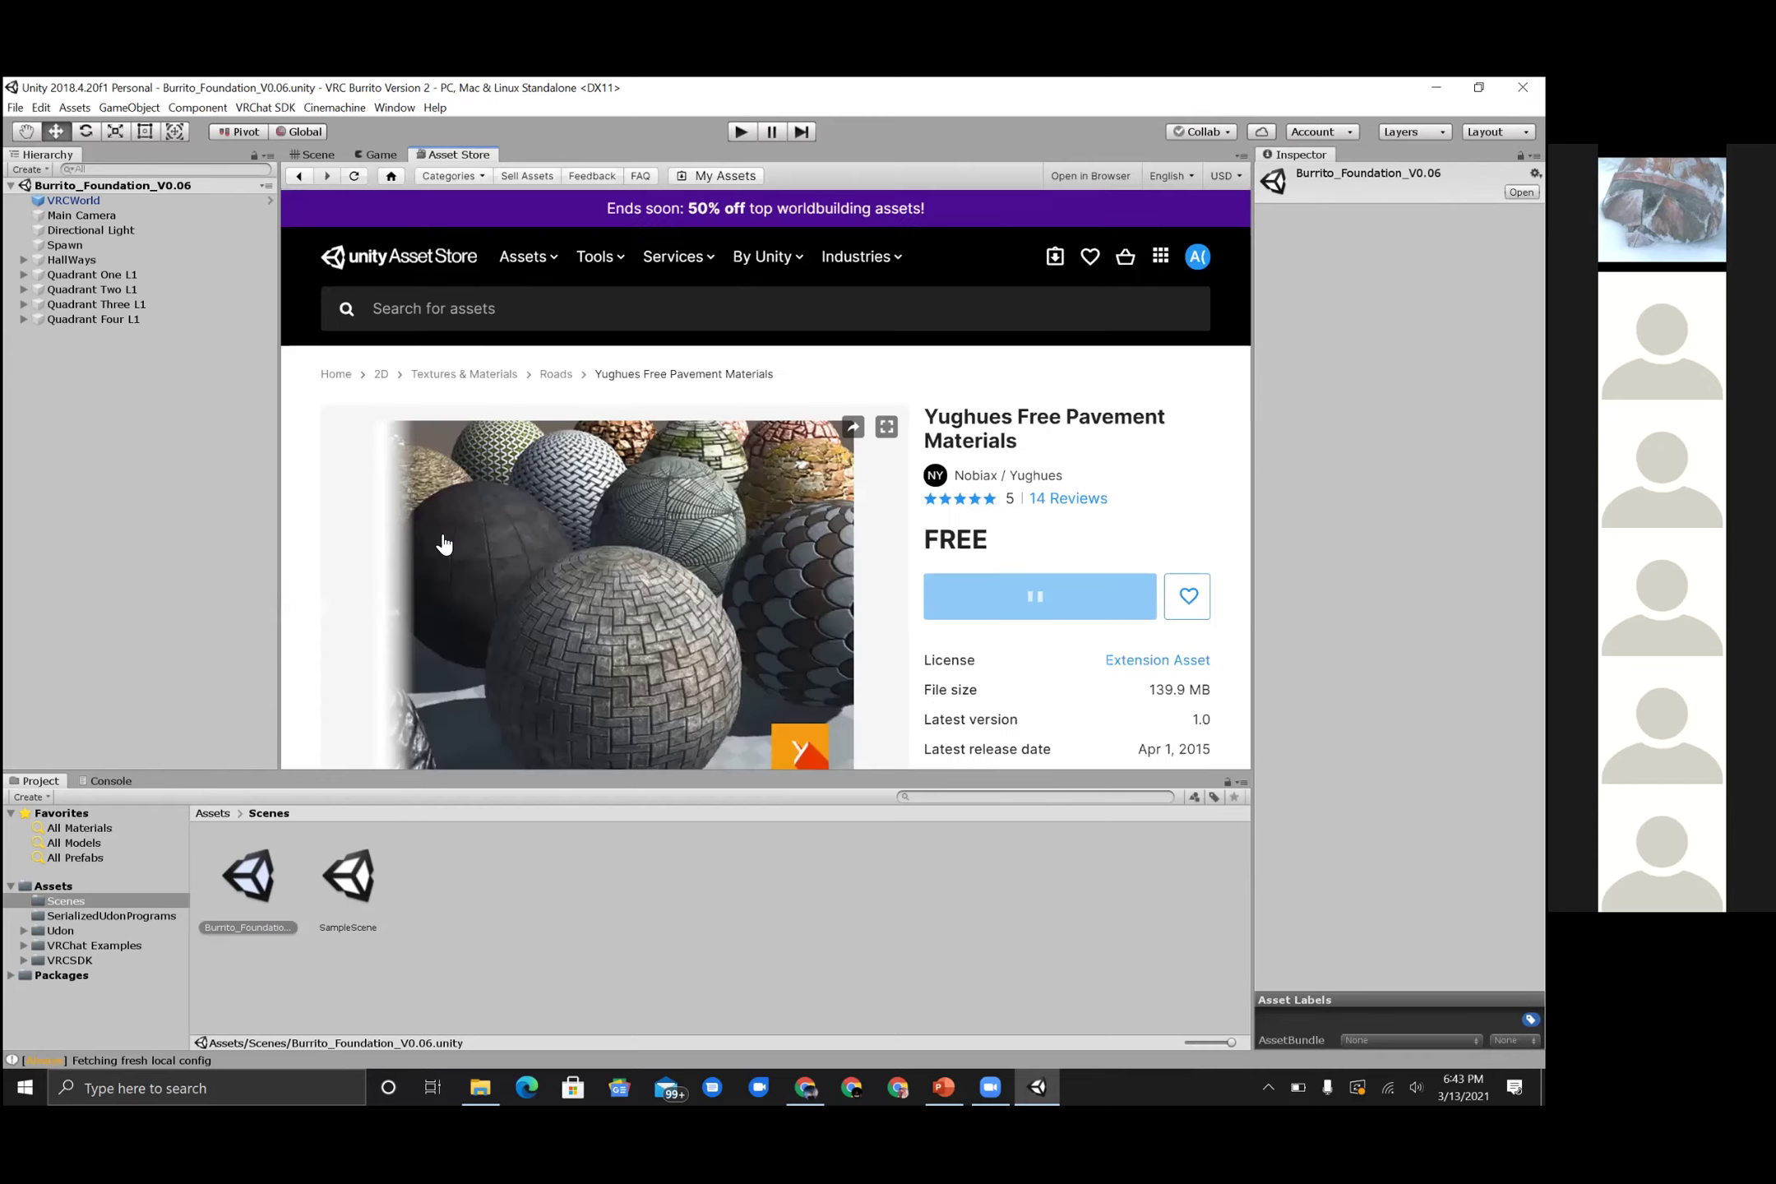
pyautogui.scroll(-3, 726, 635)
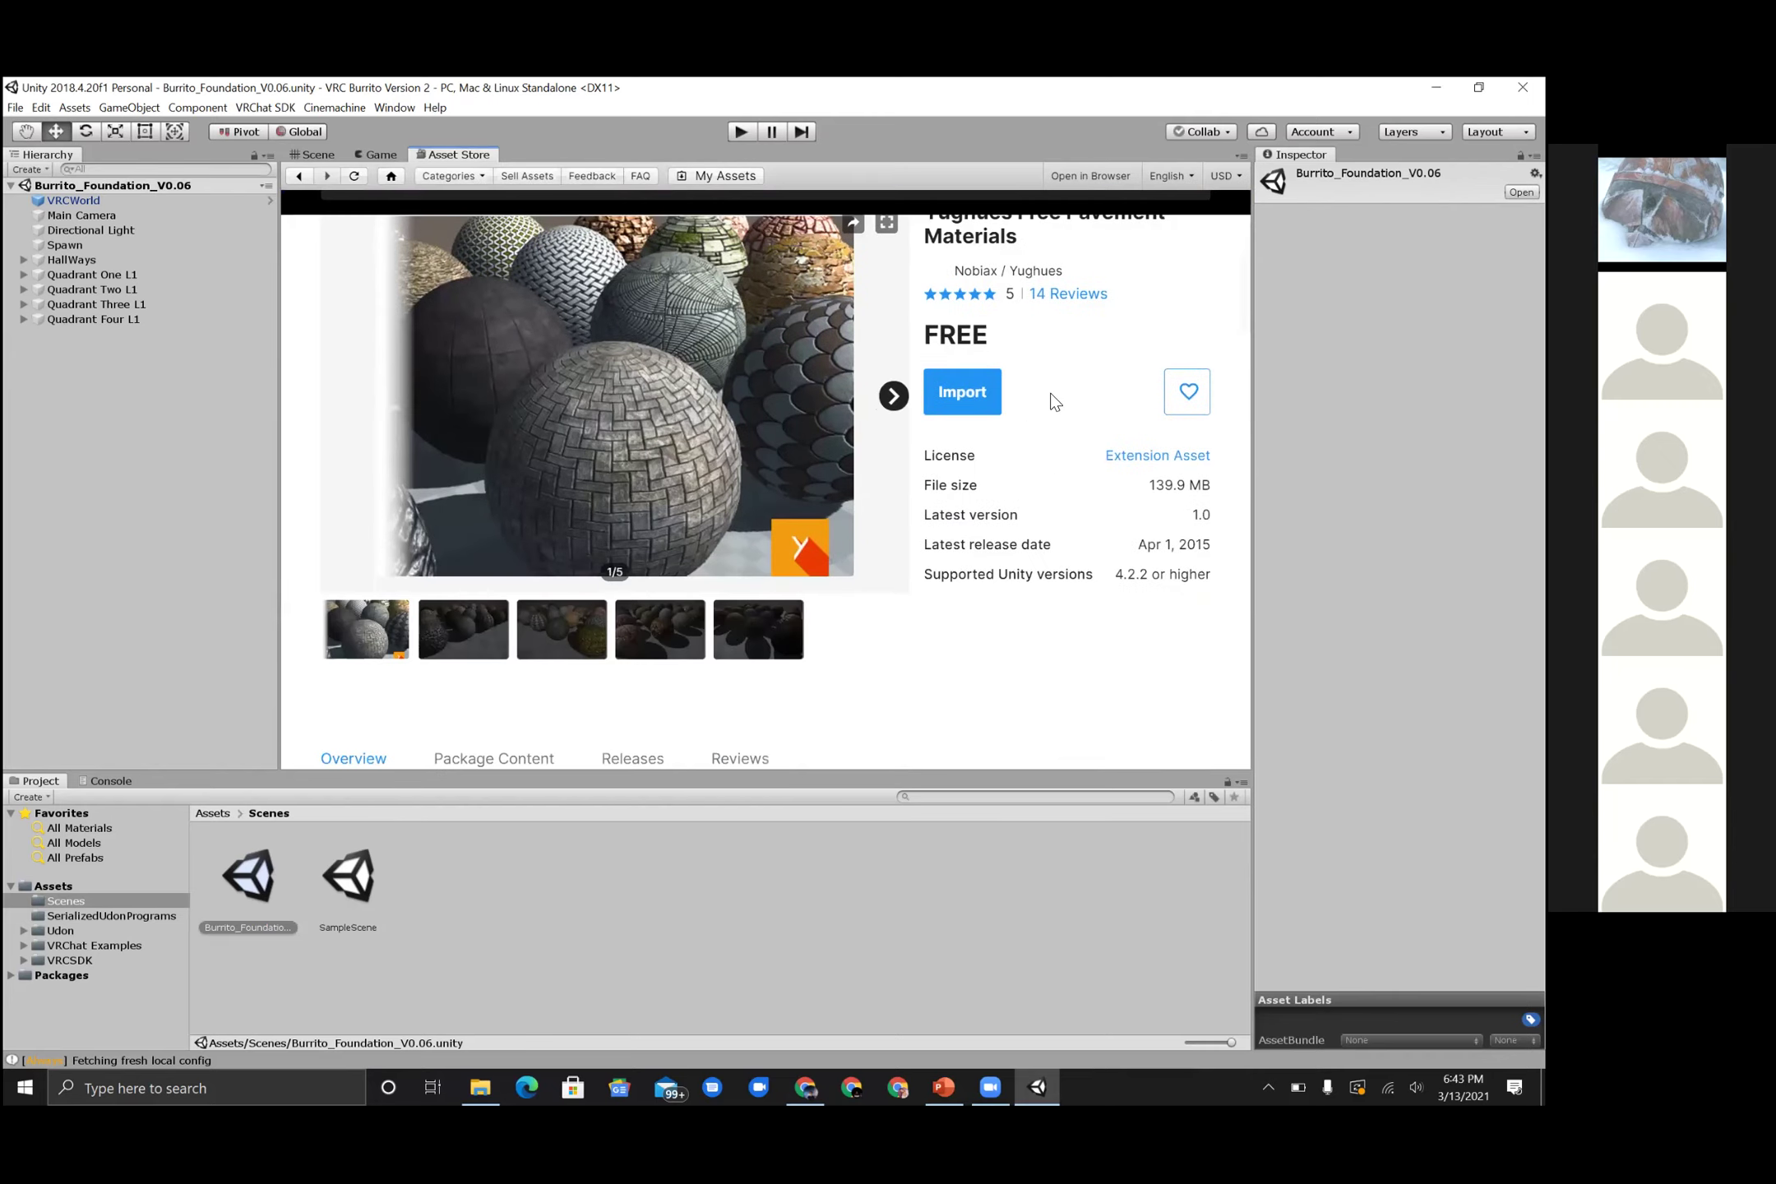
pyautogui.click(971, 492)
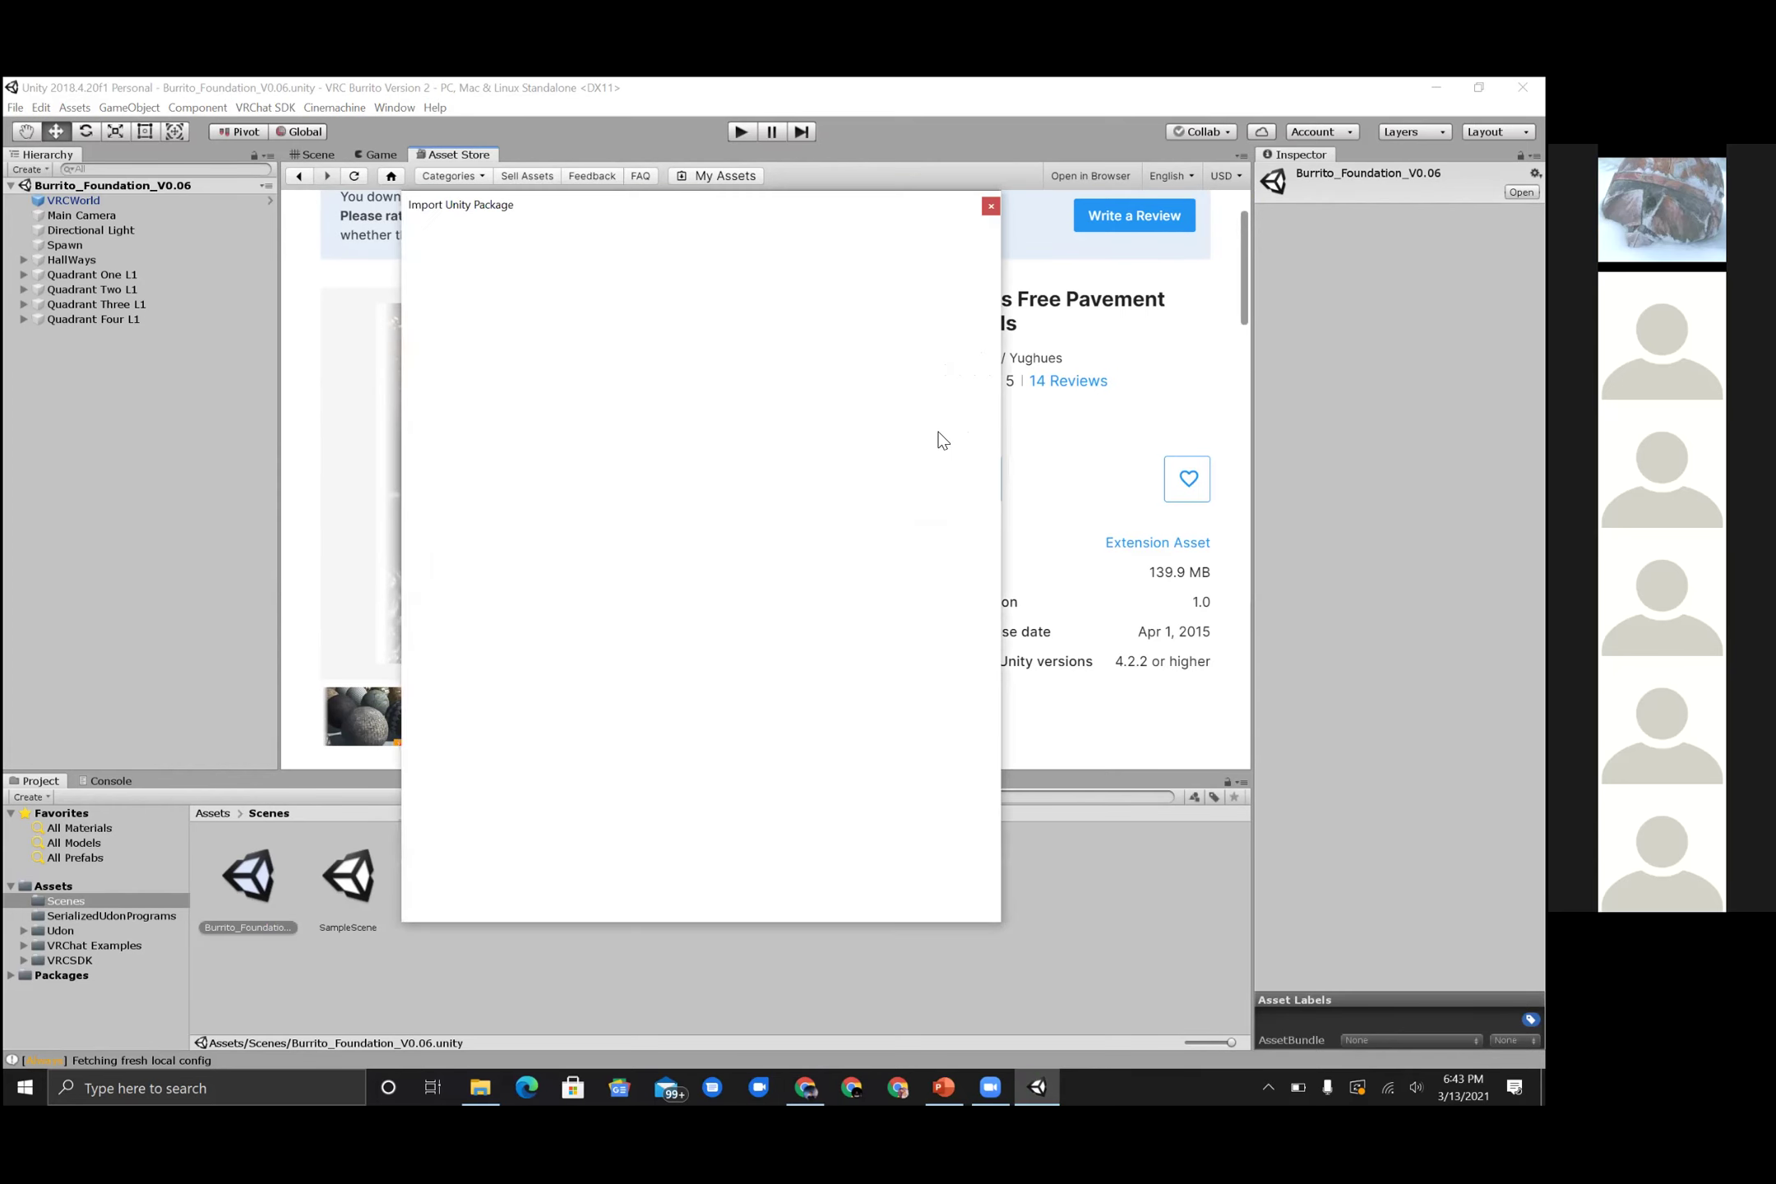
pyautogui.scroll(-15, 895, 728)
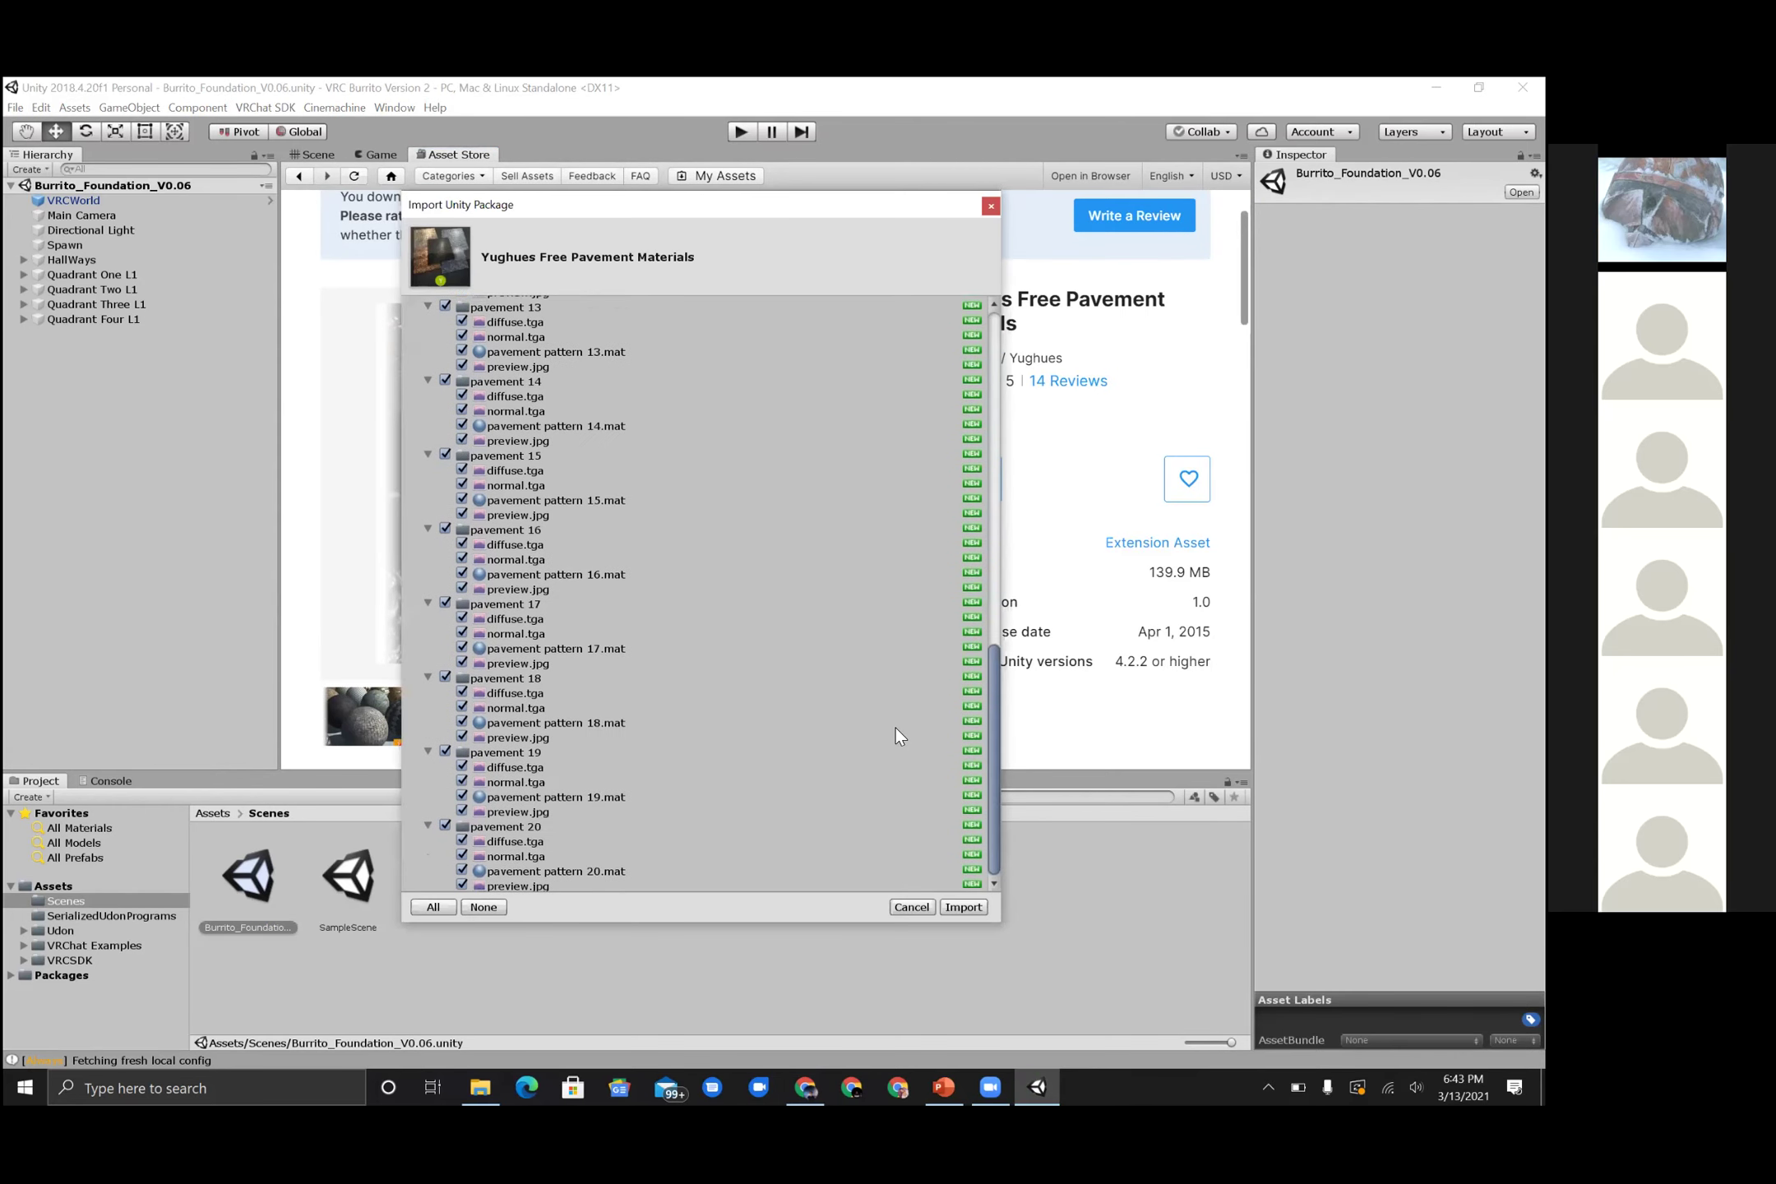
pyautogui.scroll(15, 894, 727)
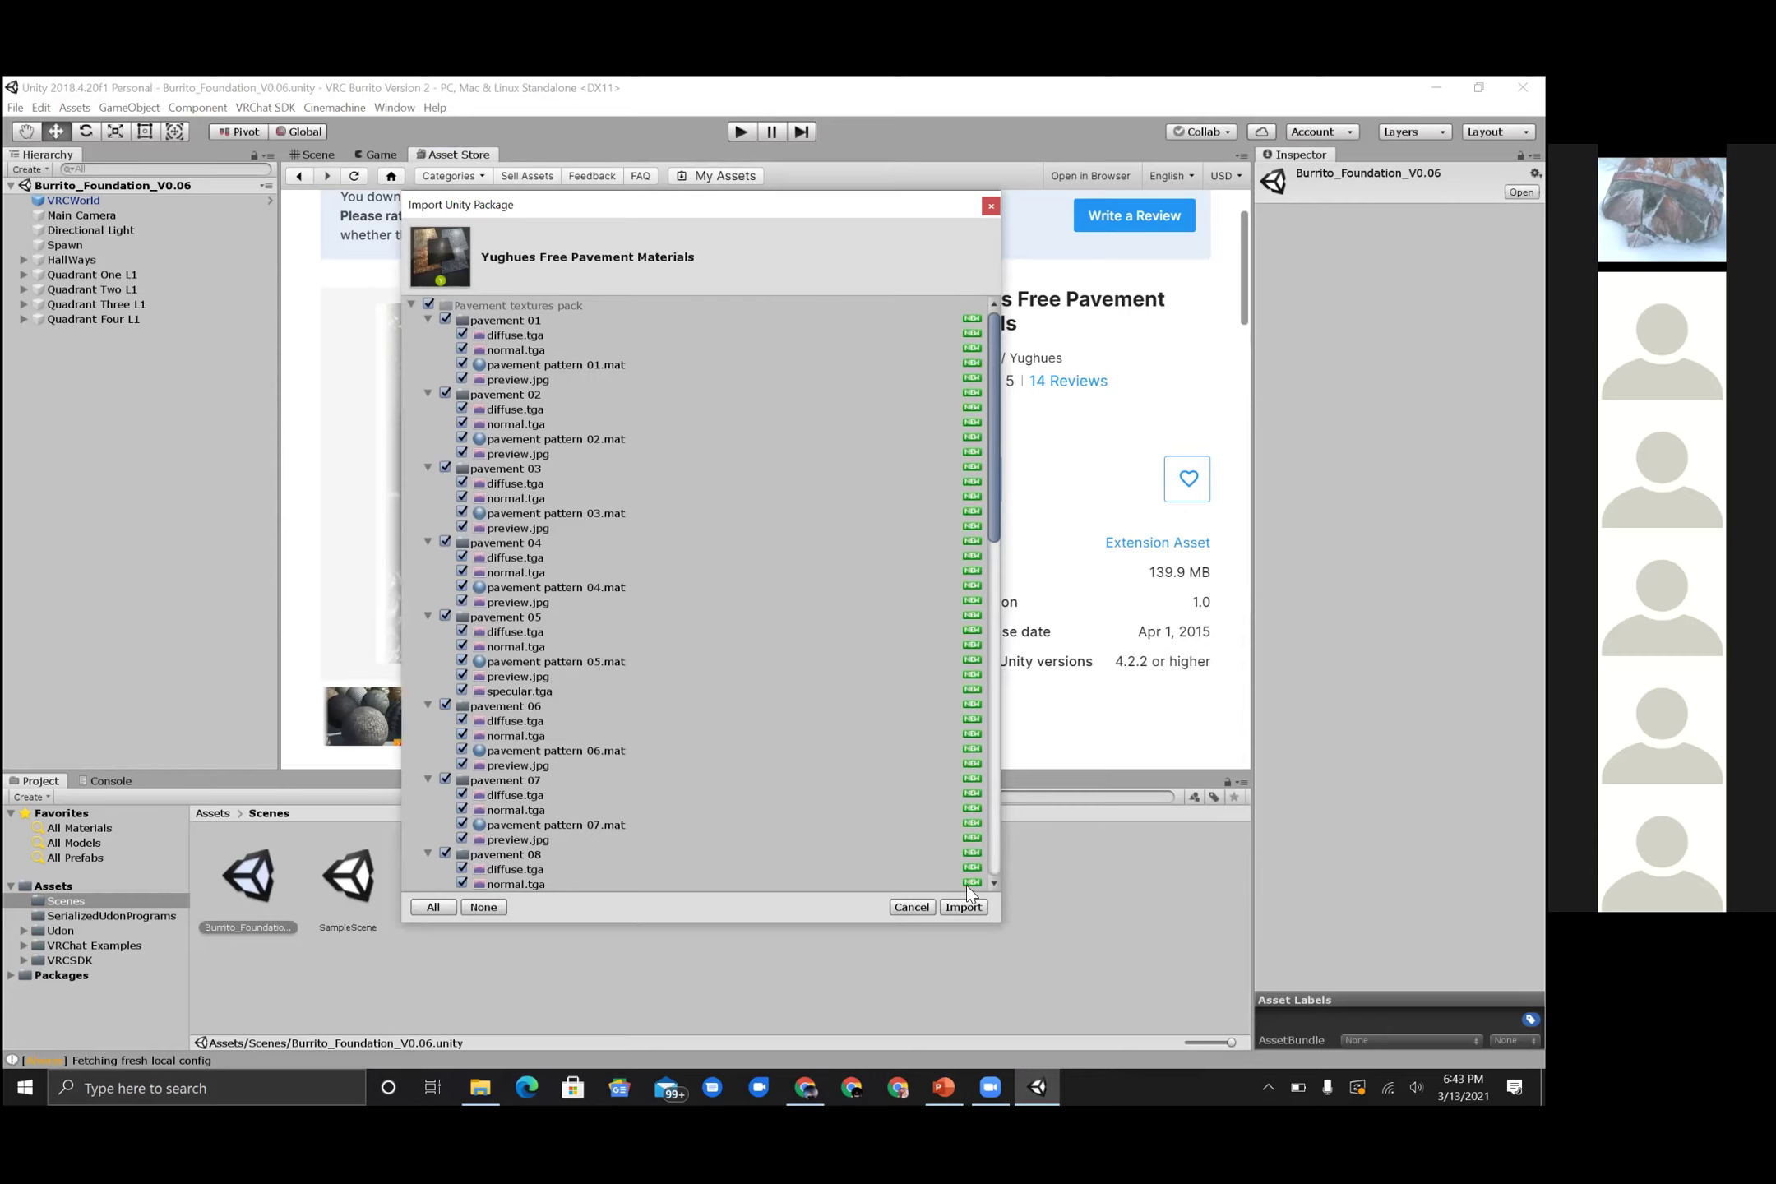
pyautogui.click(970, 909)
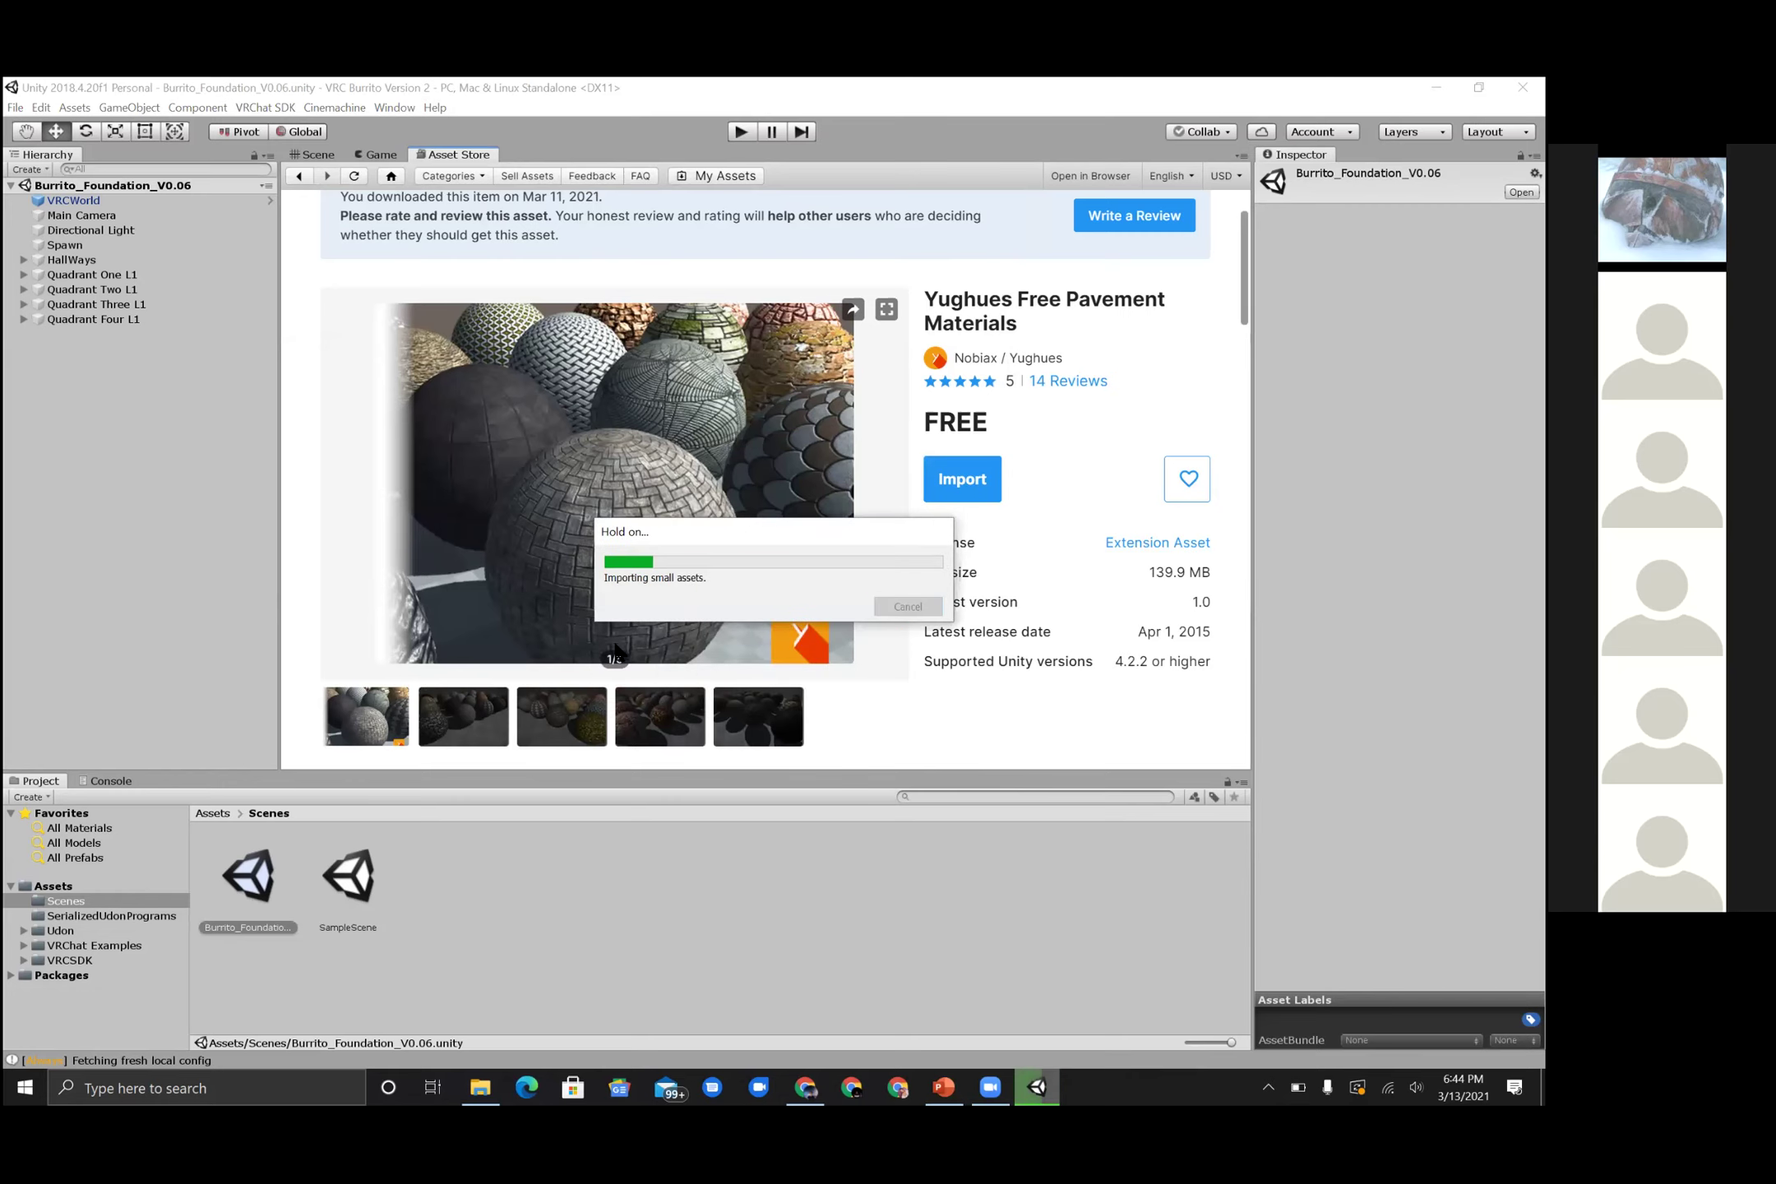
# - Examine the scene's hallway pavement and quadrant areas for missing materials, focusing on VRC_chair_udon under Floor 2 in Quadrant One
pyautogui.click(317, 156)
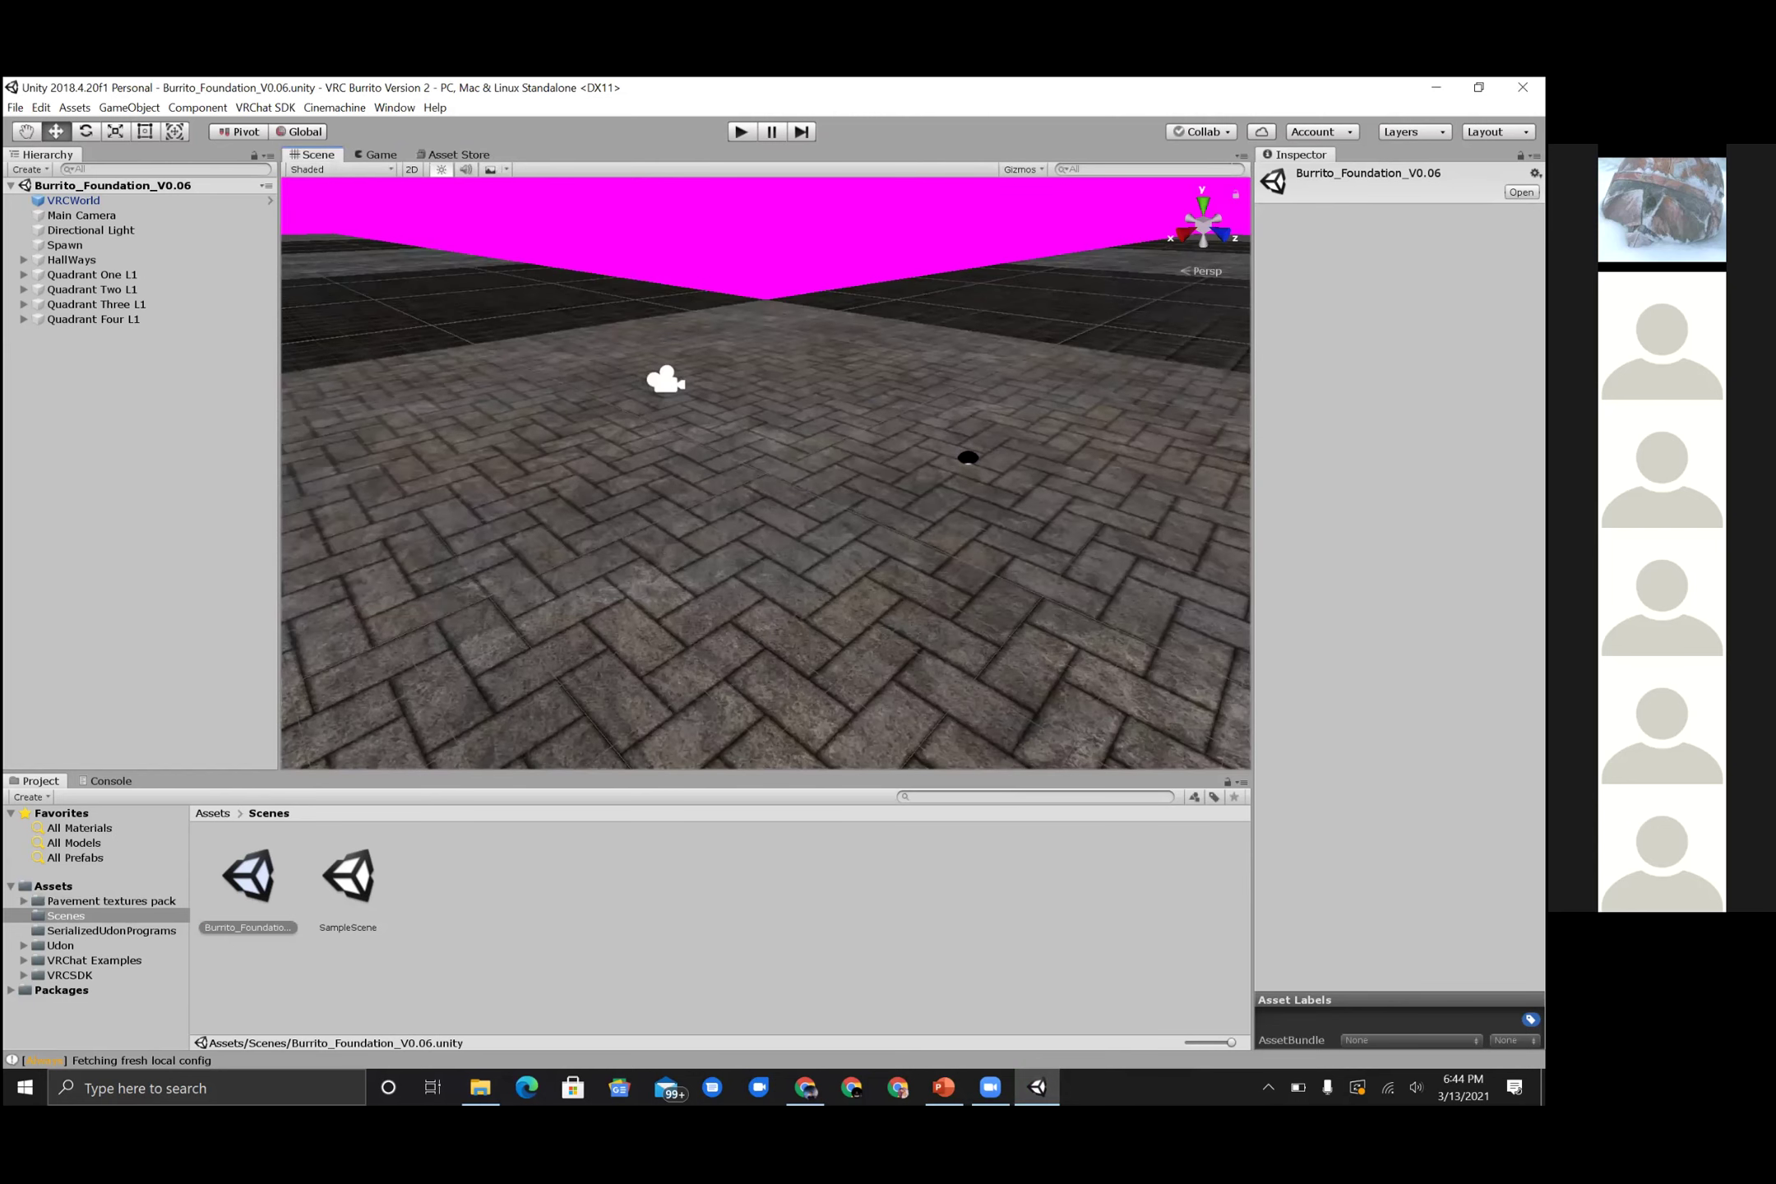
pyautogui.keyDown('alt'); pyautogui.moveTo(1062, 485); pyautogui.dragTo(1279, 578); pyautogui.keyUp('alt')
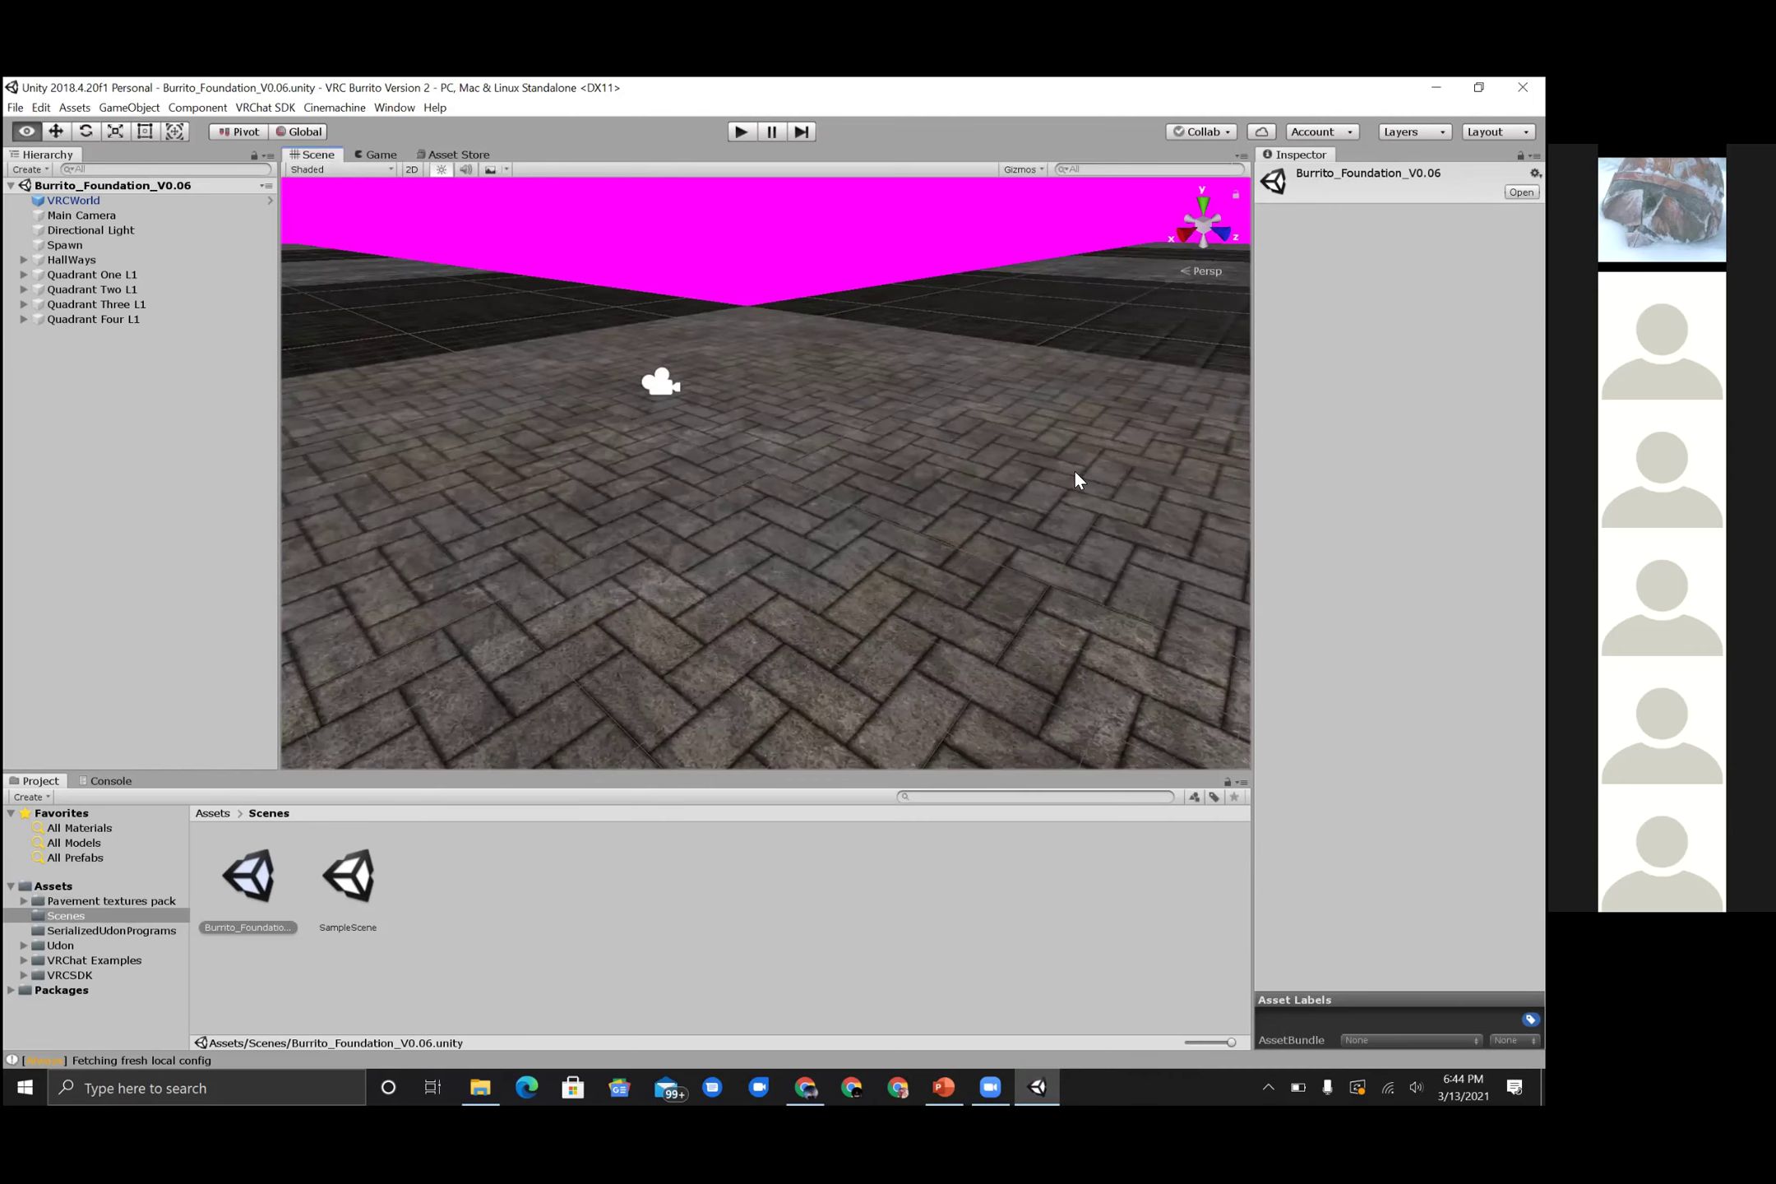
pyautogui.keyDown('alt'); pyautogui.moveTo(1018, 479); pyautogui.dragTo(1127, 415); pyautogui.keyUp('alt')
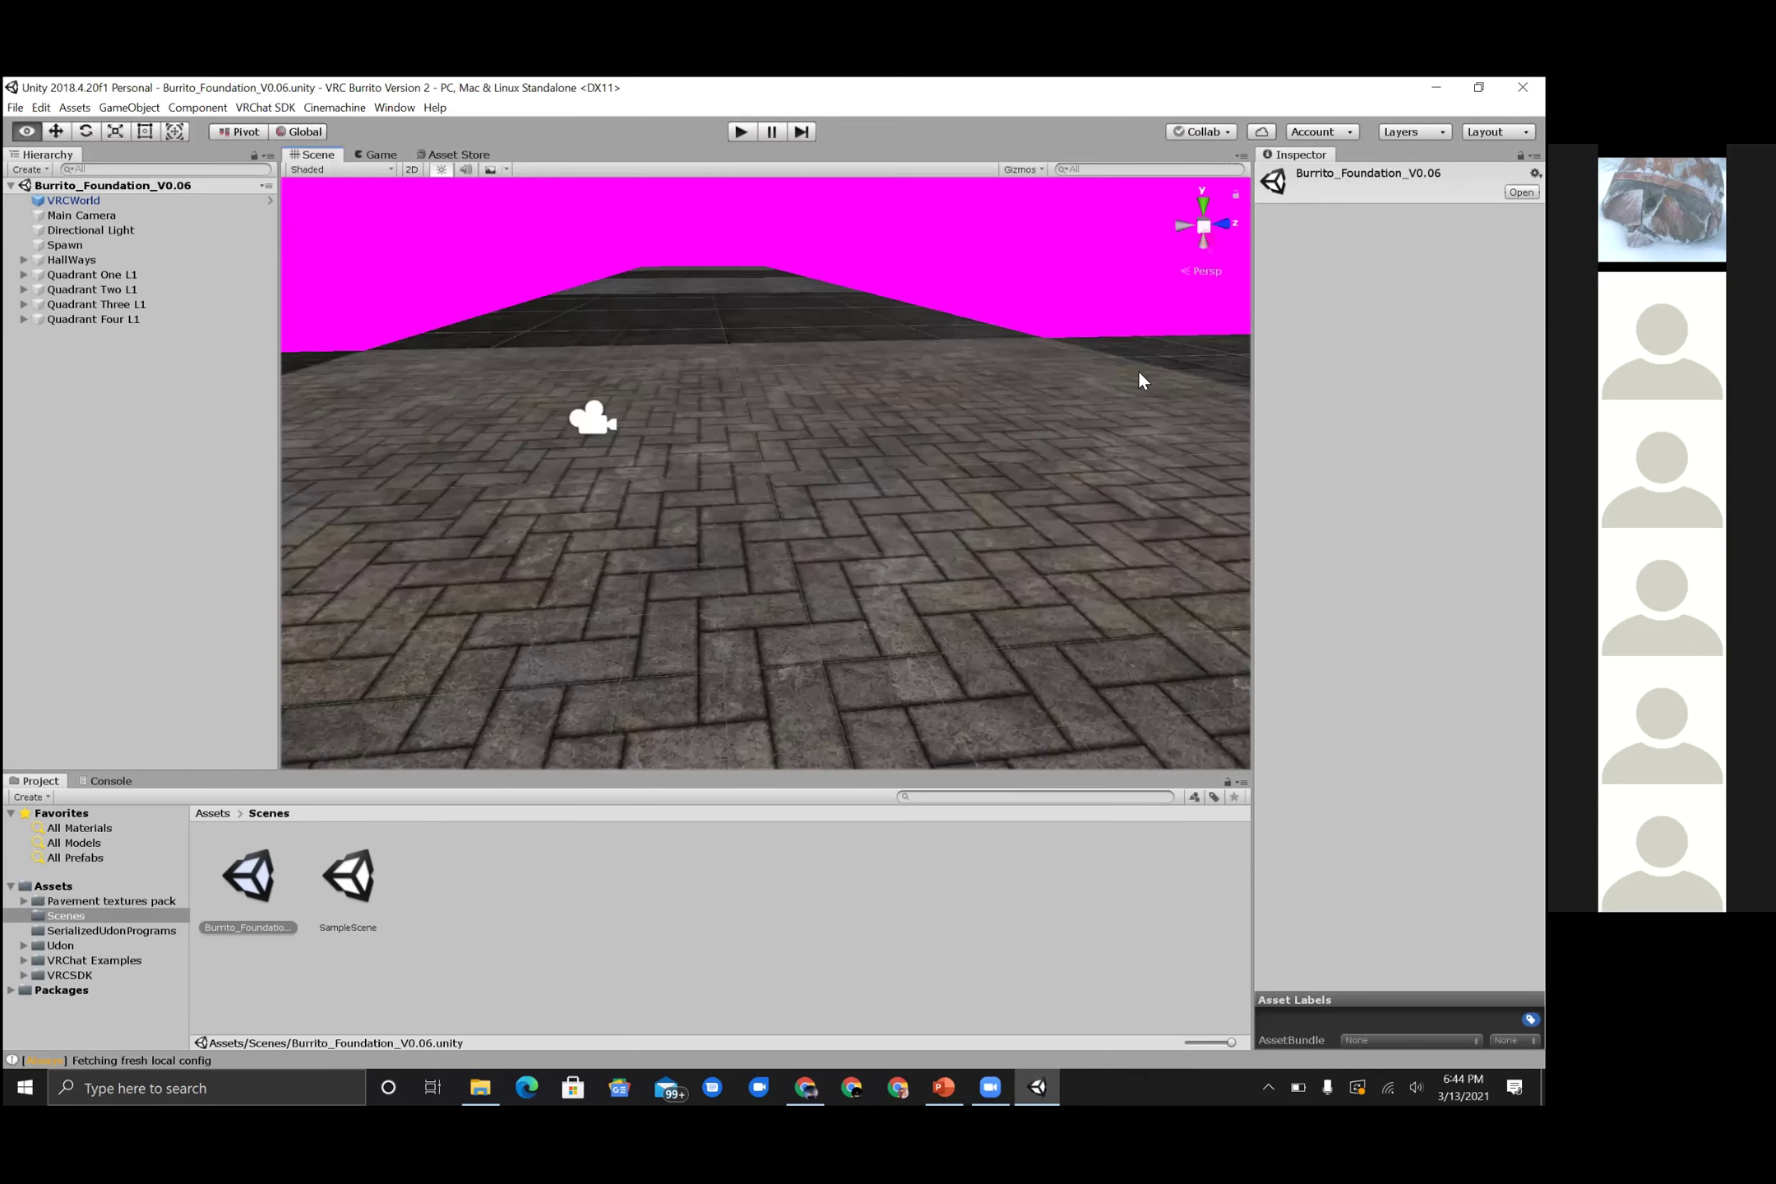
pyautogui.keyDown('alt'); pyautogui.moveTo(1078, 444); pyautogui.dragTo(1071, 396); pyautogui.keyUp('alt')
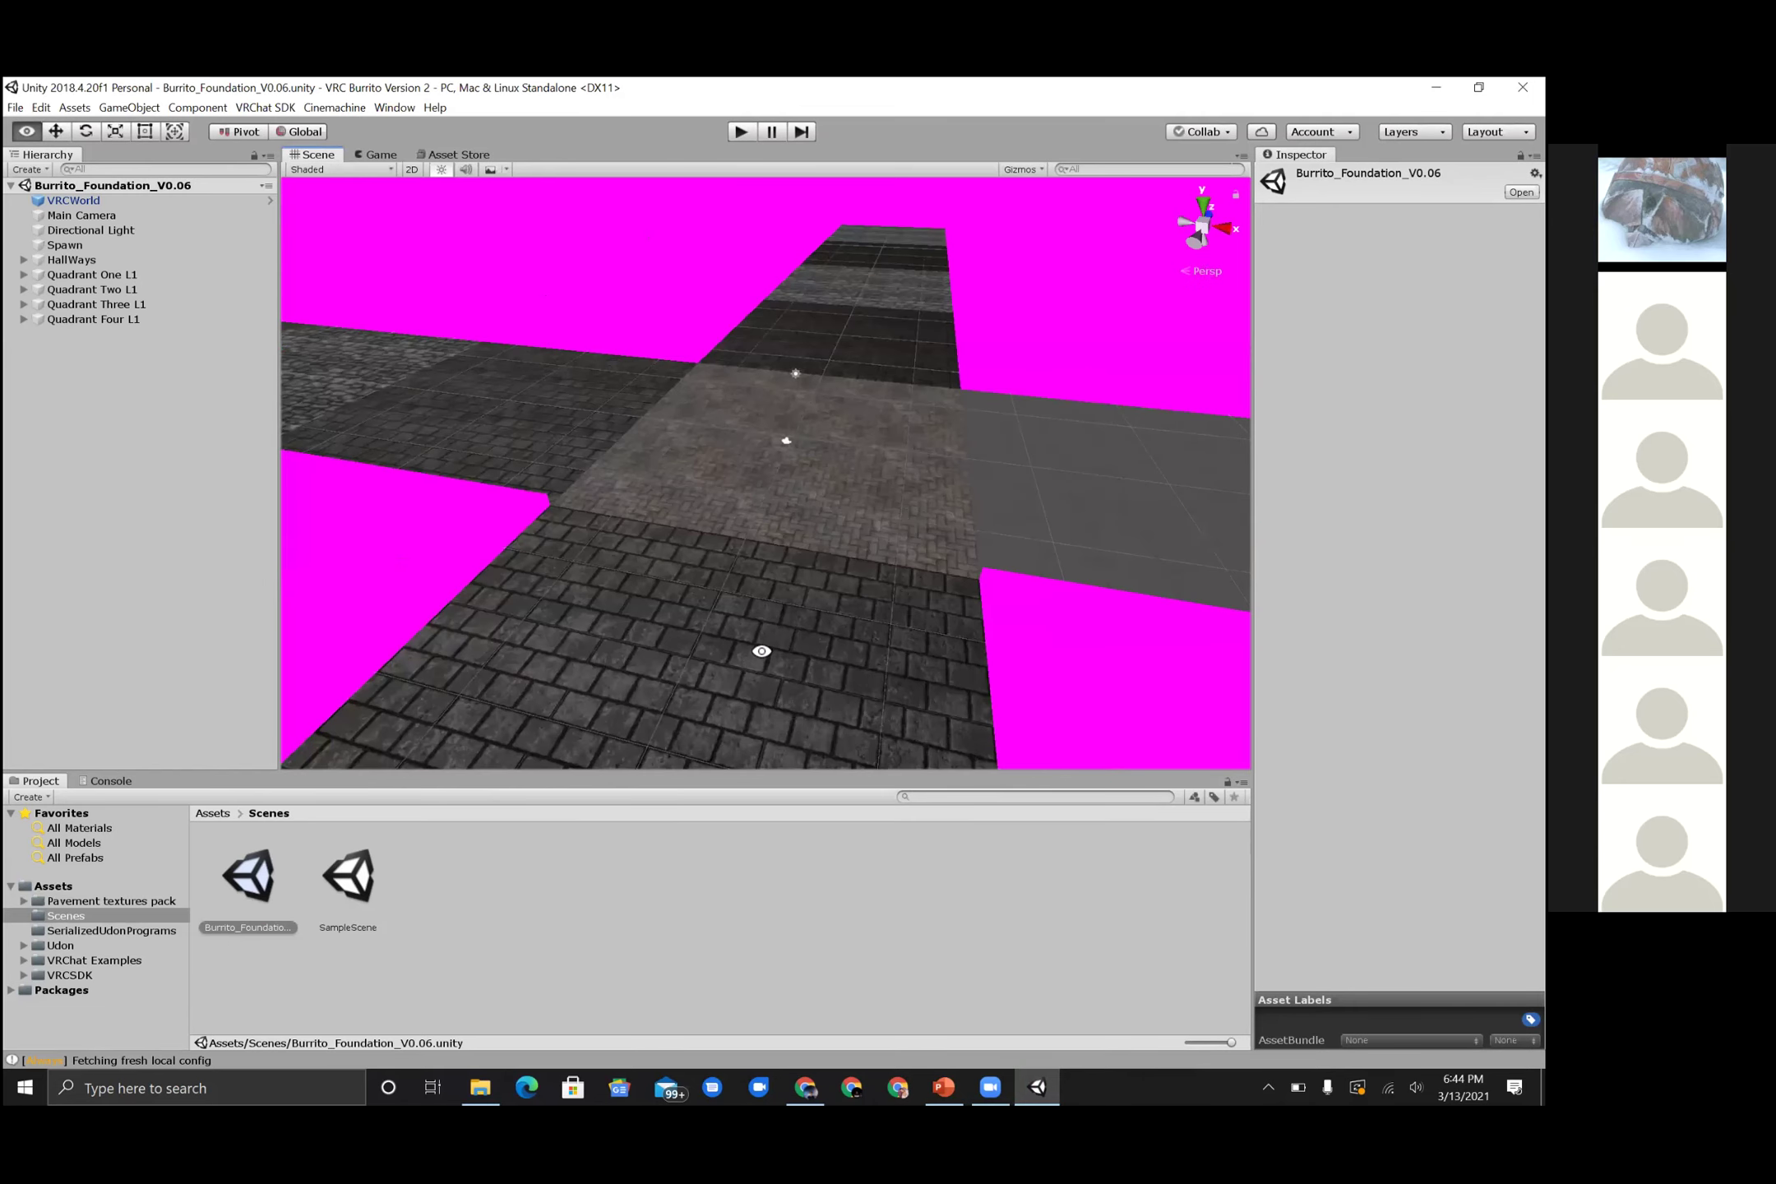
pyautogui.click(944, 622)
pyautogui.press('f')
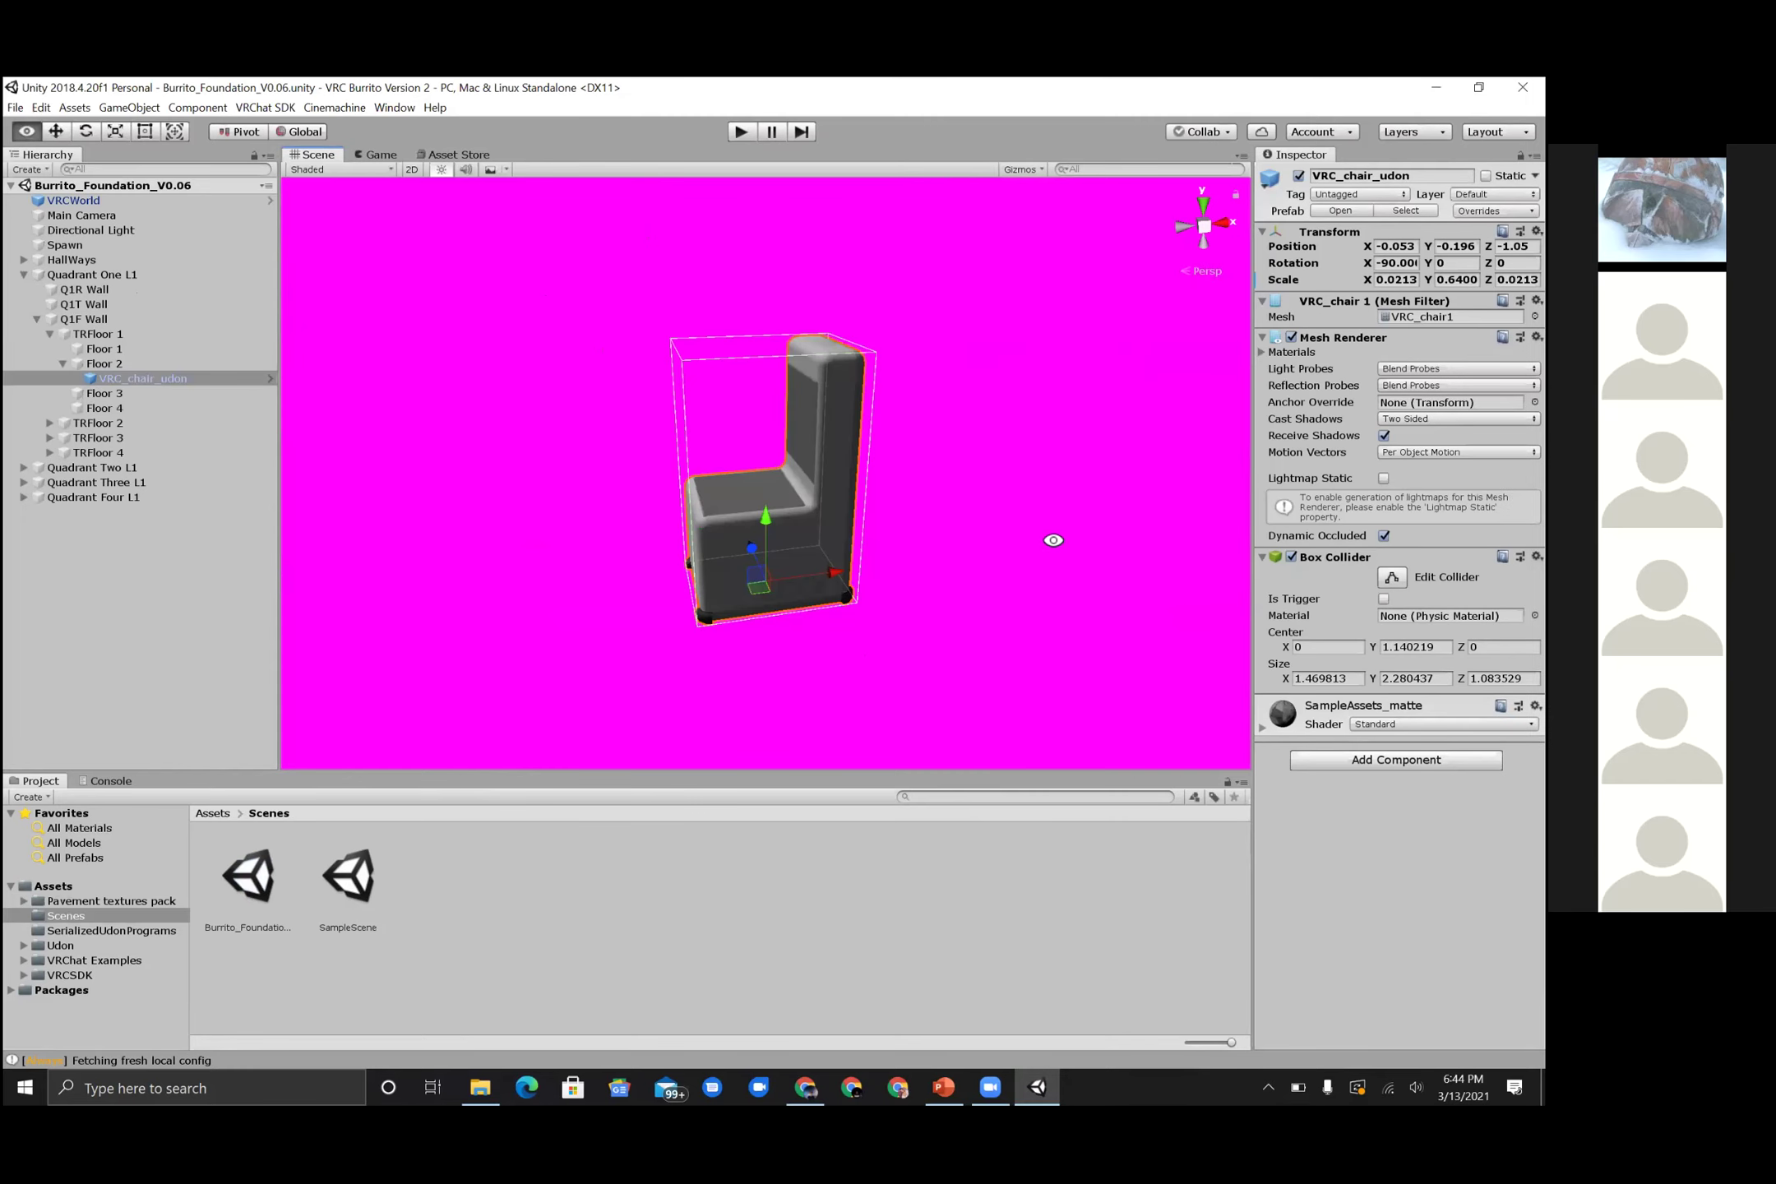
pyautogui.keyDown('alt'); pyautogui.scroll(-6, 1101, 474); pyautogui.keyUp('alt')
pyautogui.keyDown('alt'); pyautogui.moveTo(658, 557); pyautogui.dragTo(719, 650); pyautogui.keyUp('alt')
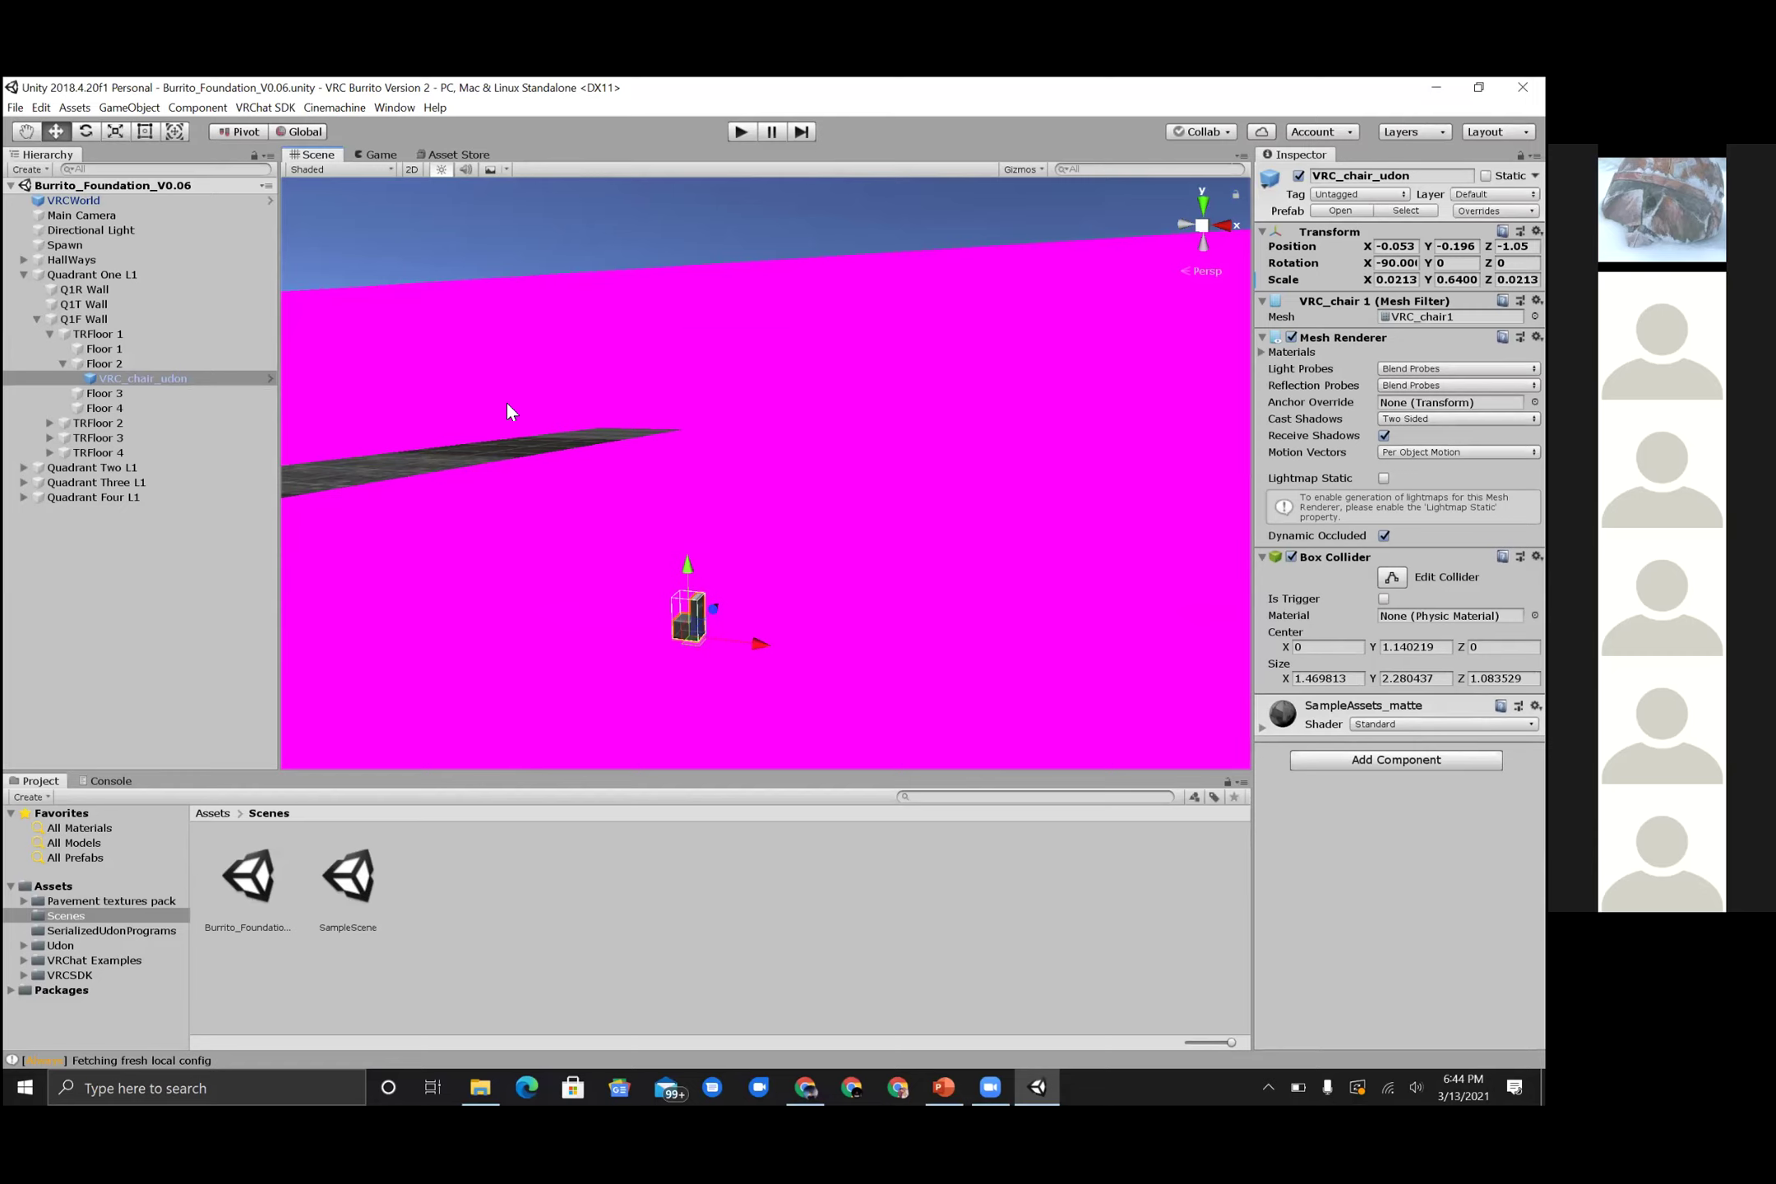
pyautogui.keyDown('alt'); pyautogui.moveTo(756, 502); pyautogui.dragTo(597, 560); pyautogui.keyUp('alt')
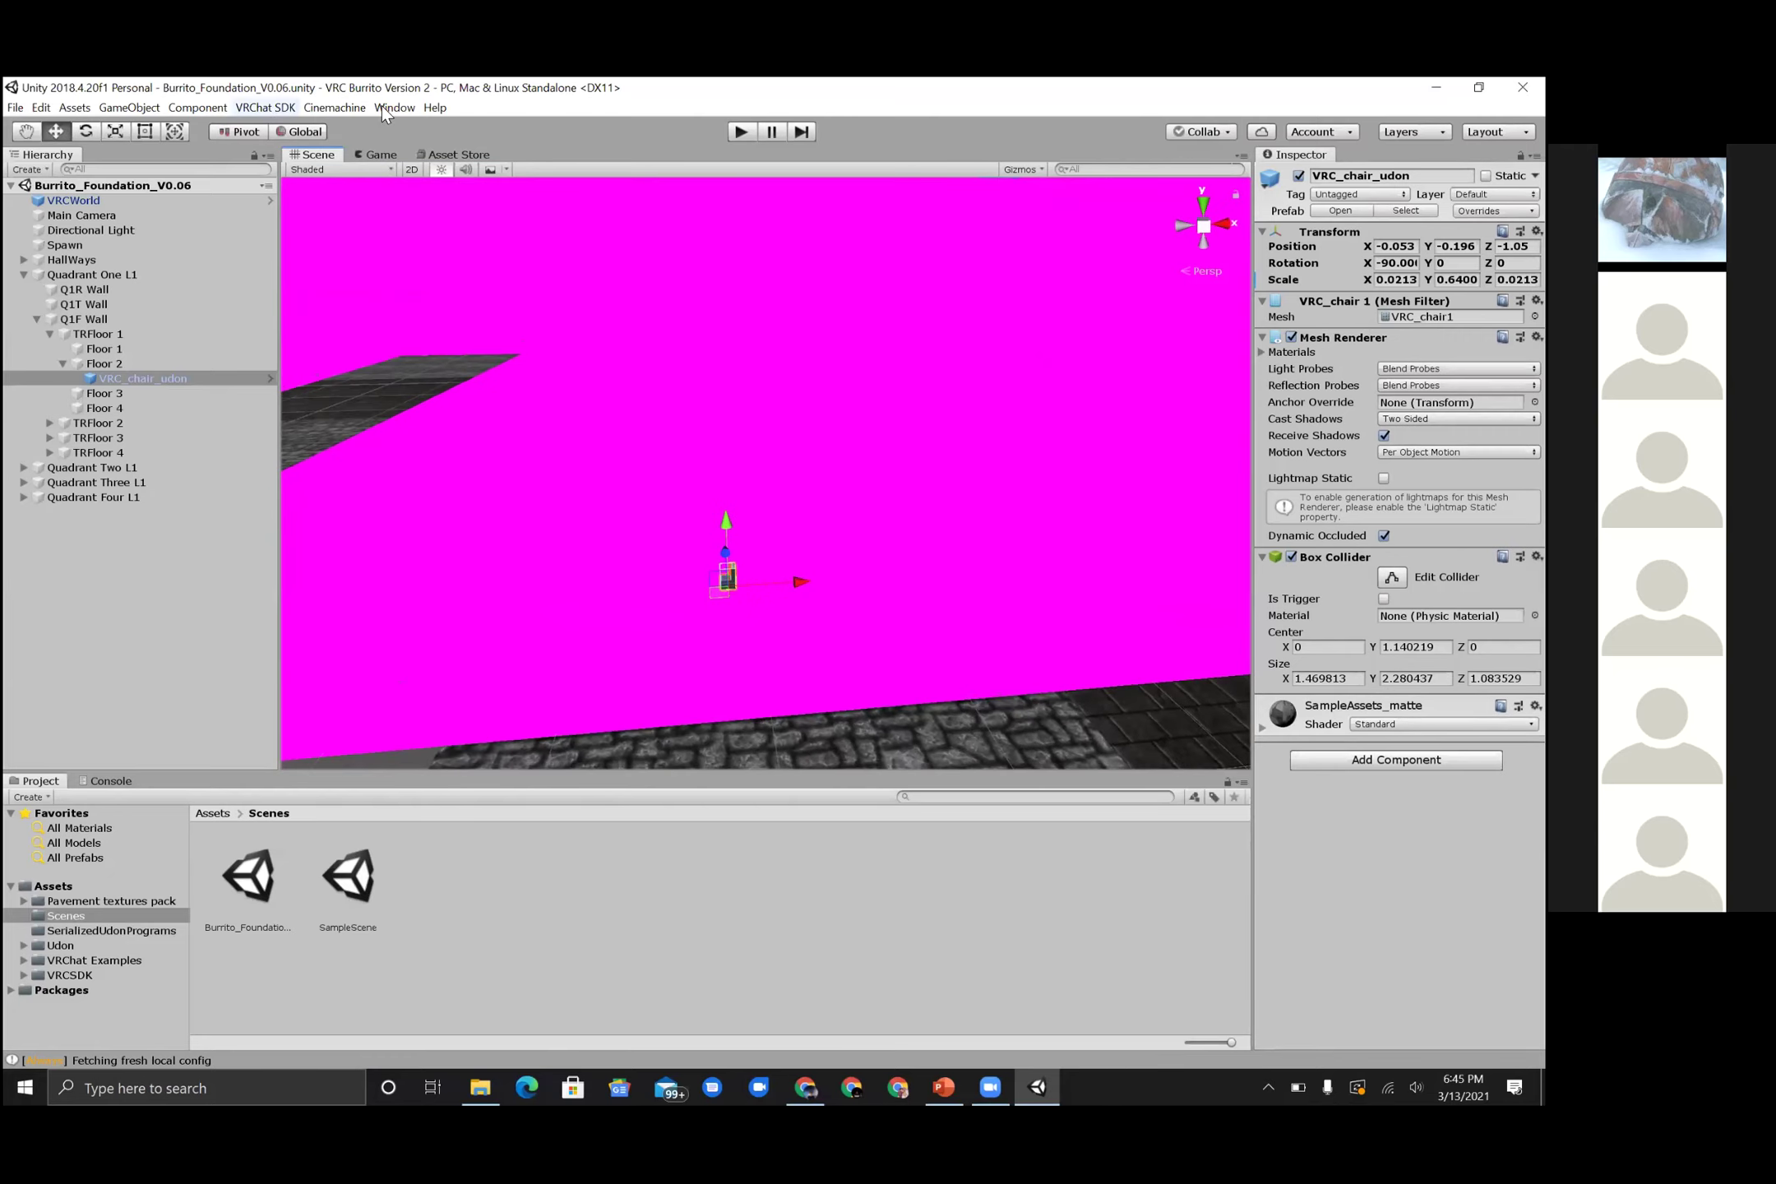
# - Install ProBuilder 4.5.0 from the Package Manager, and close the VRChat SDK and Packages windows
pyautogui.click(265, 107)
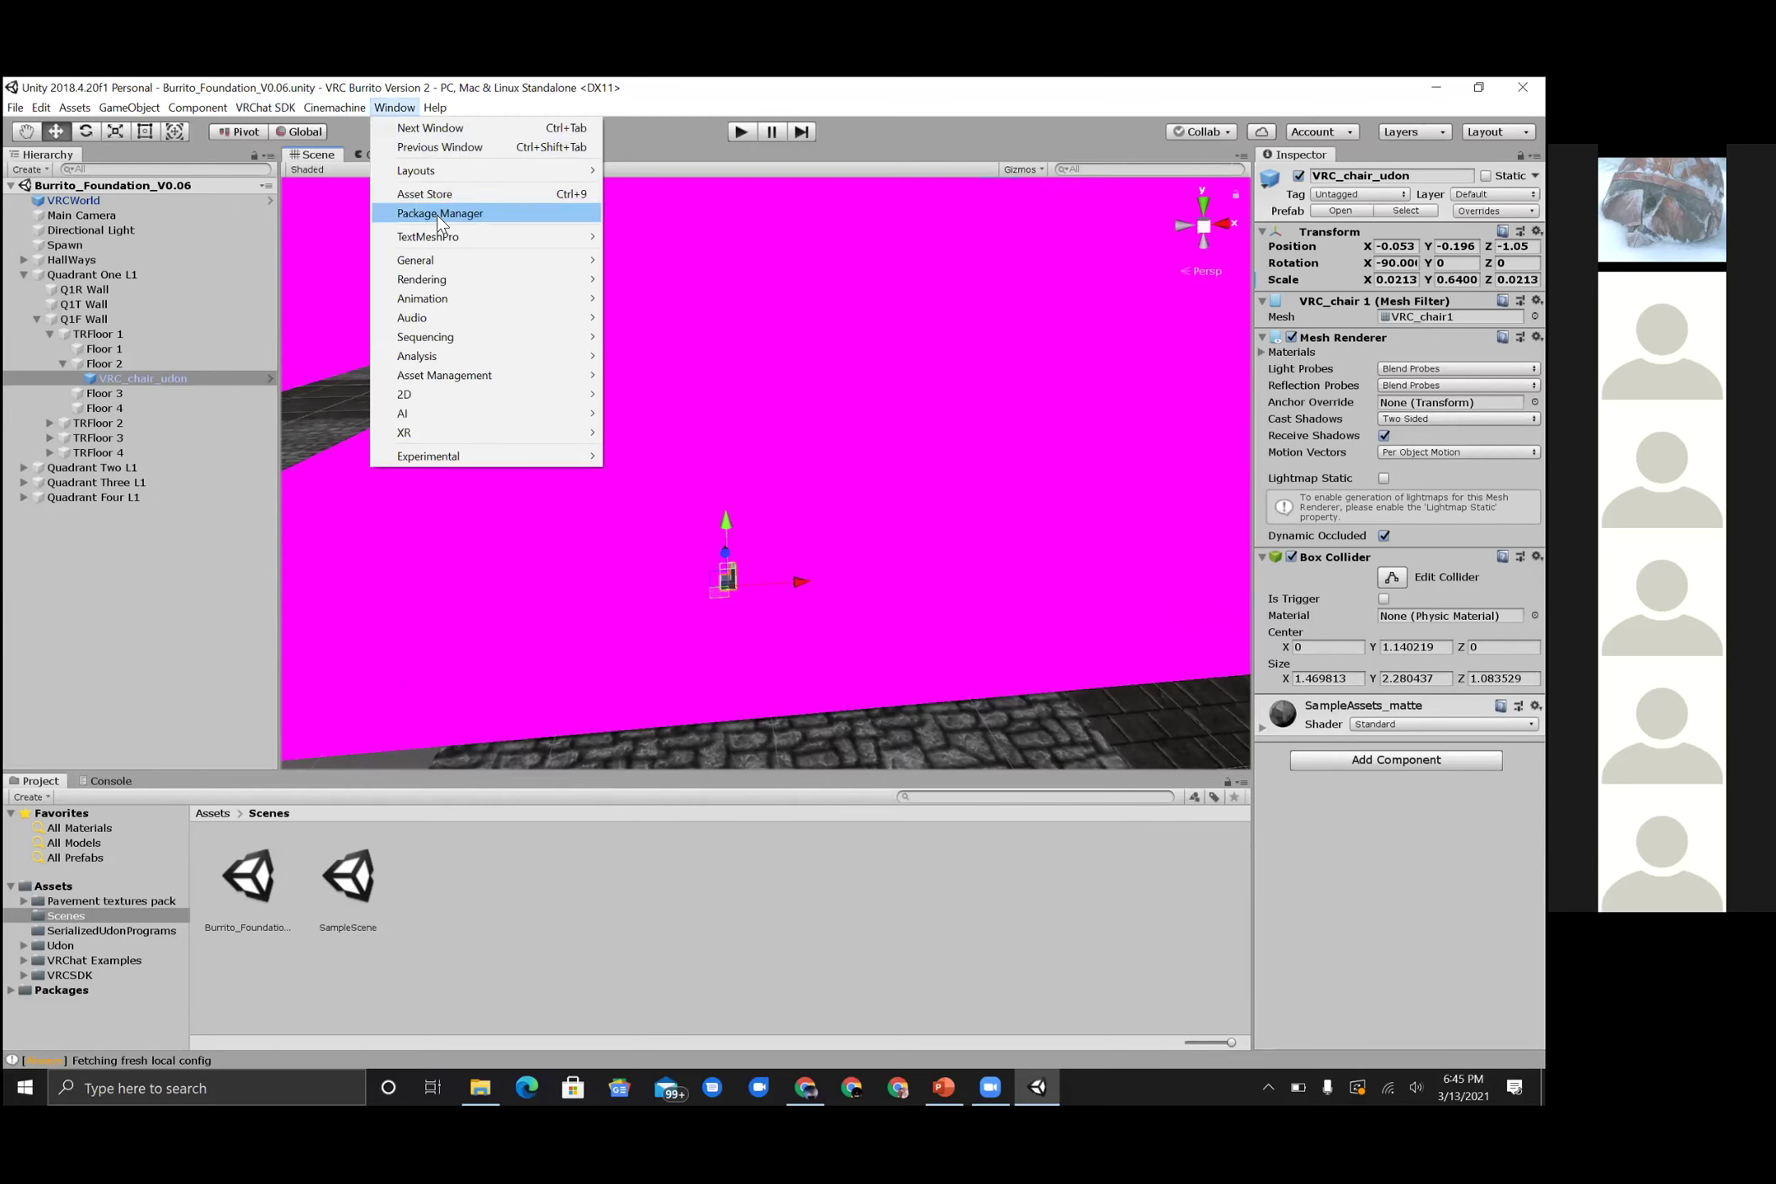
pyautogui.click(437, 215)
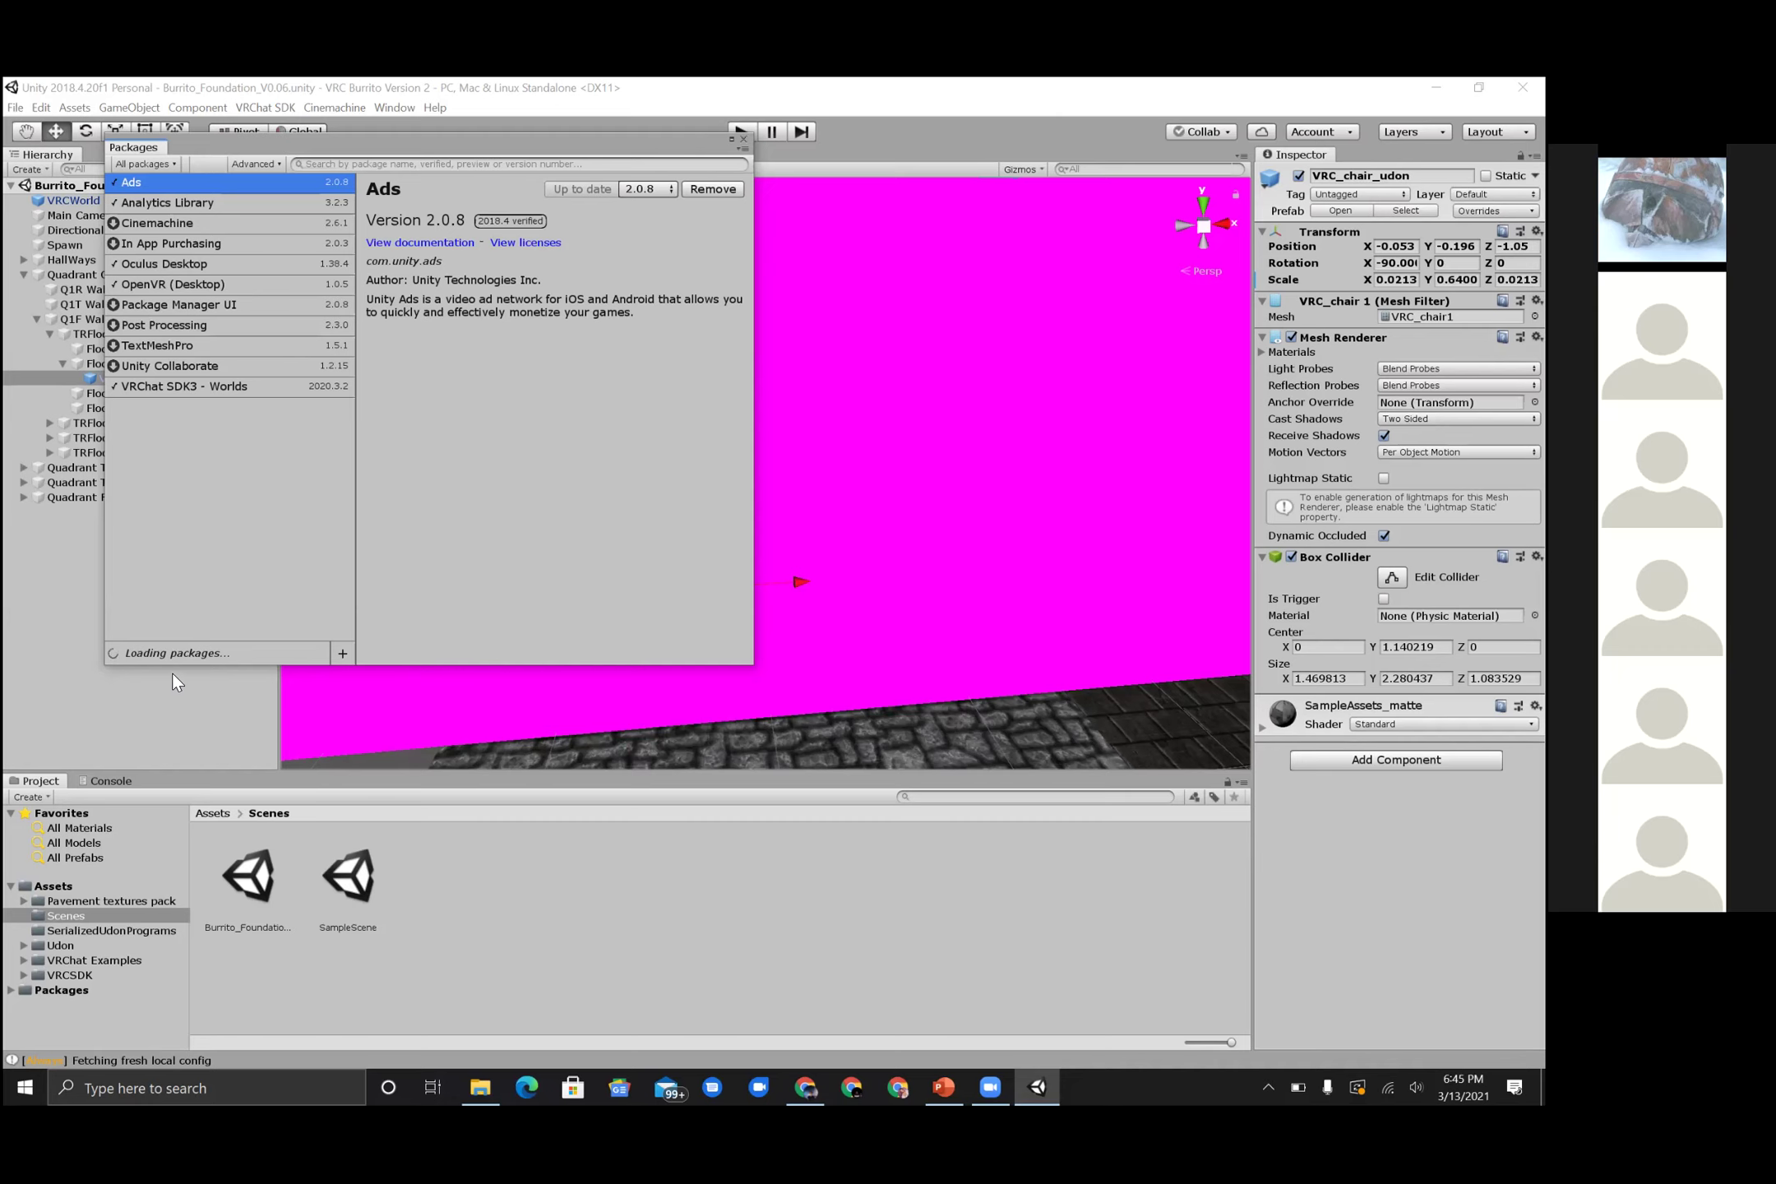
pyautogui.scroll(-3, 164, 568)
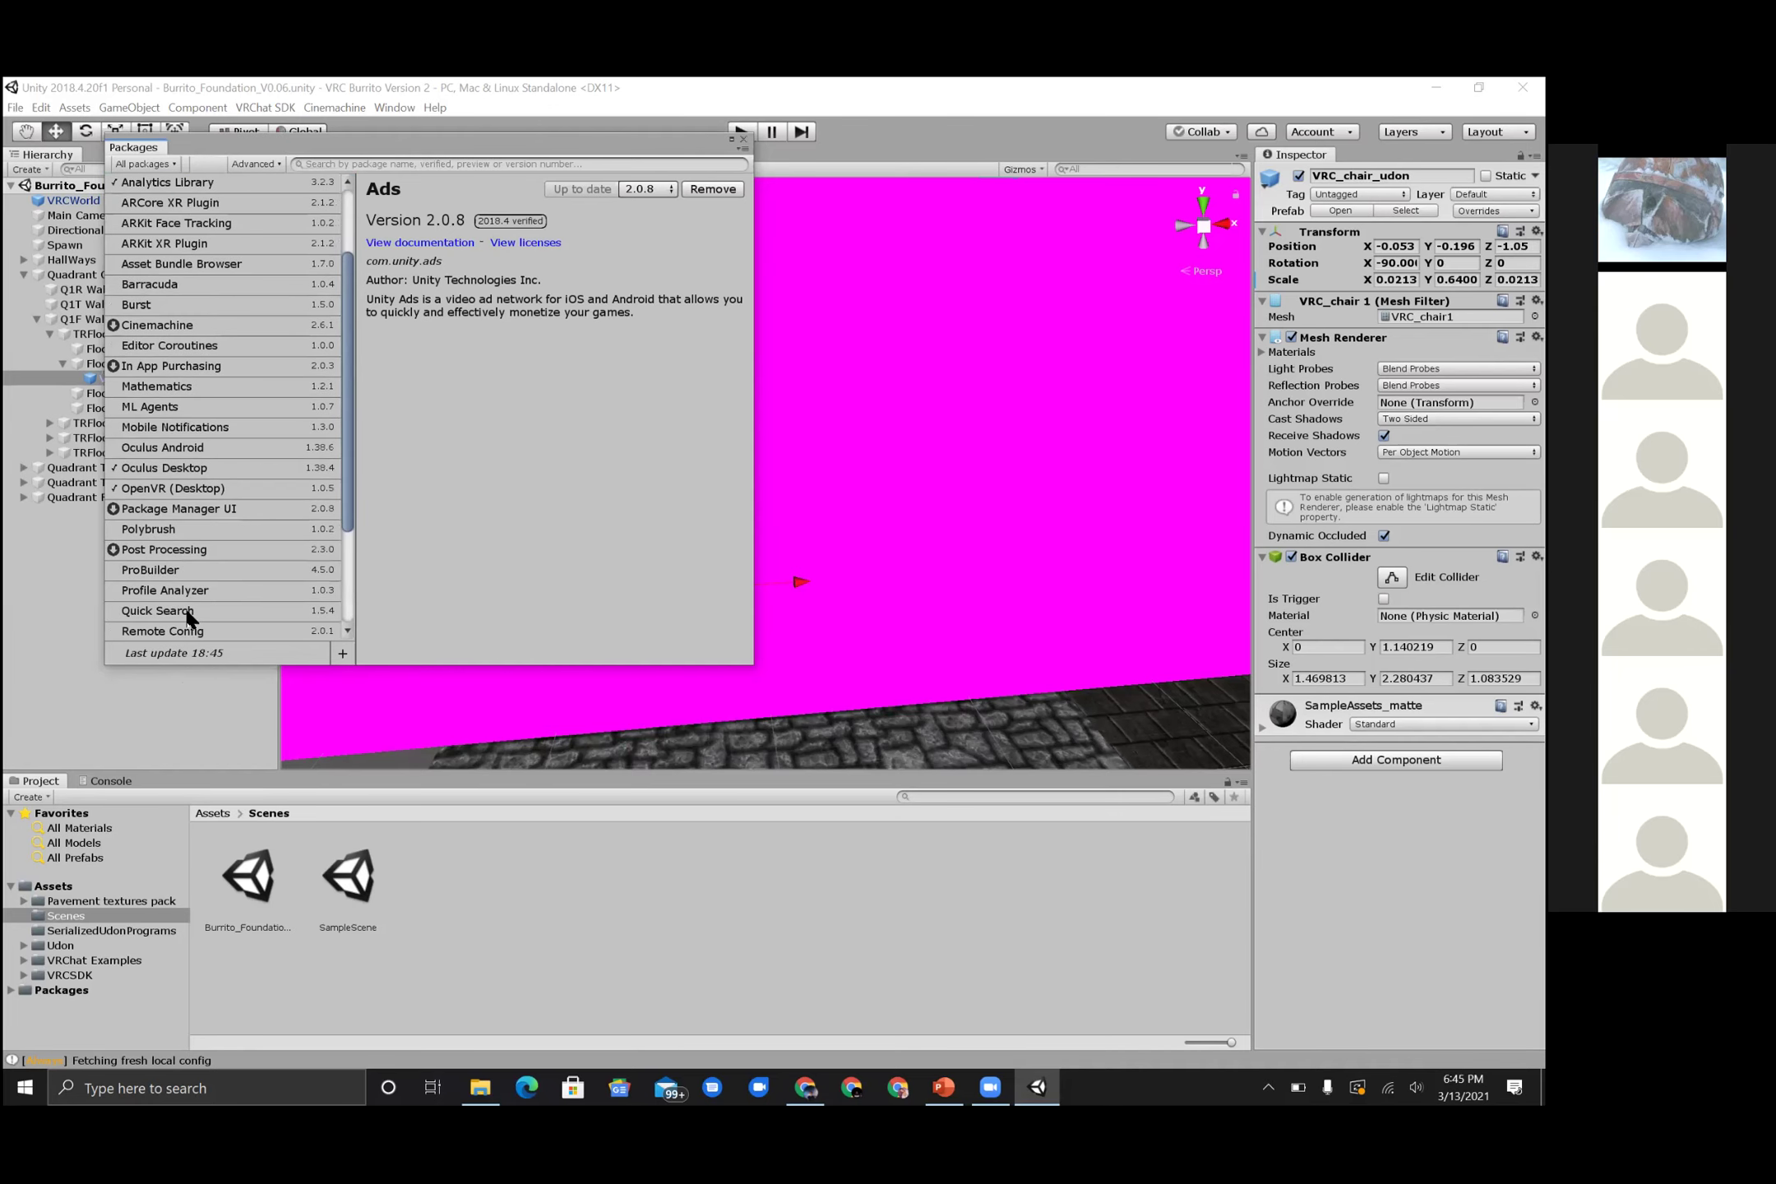
pyautogui.click(163, 560)
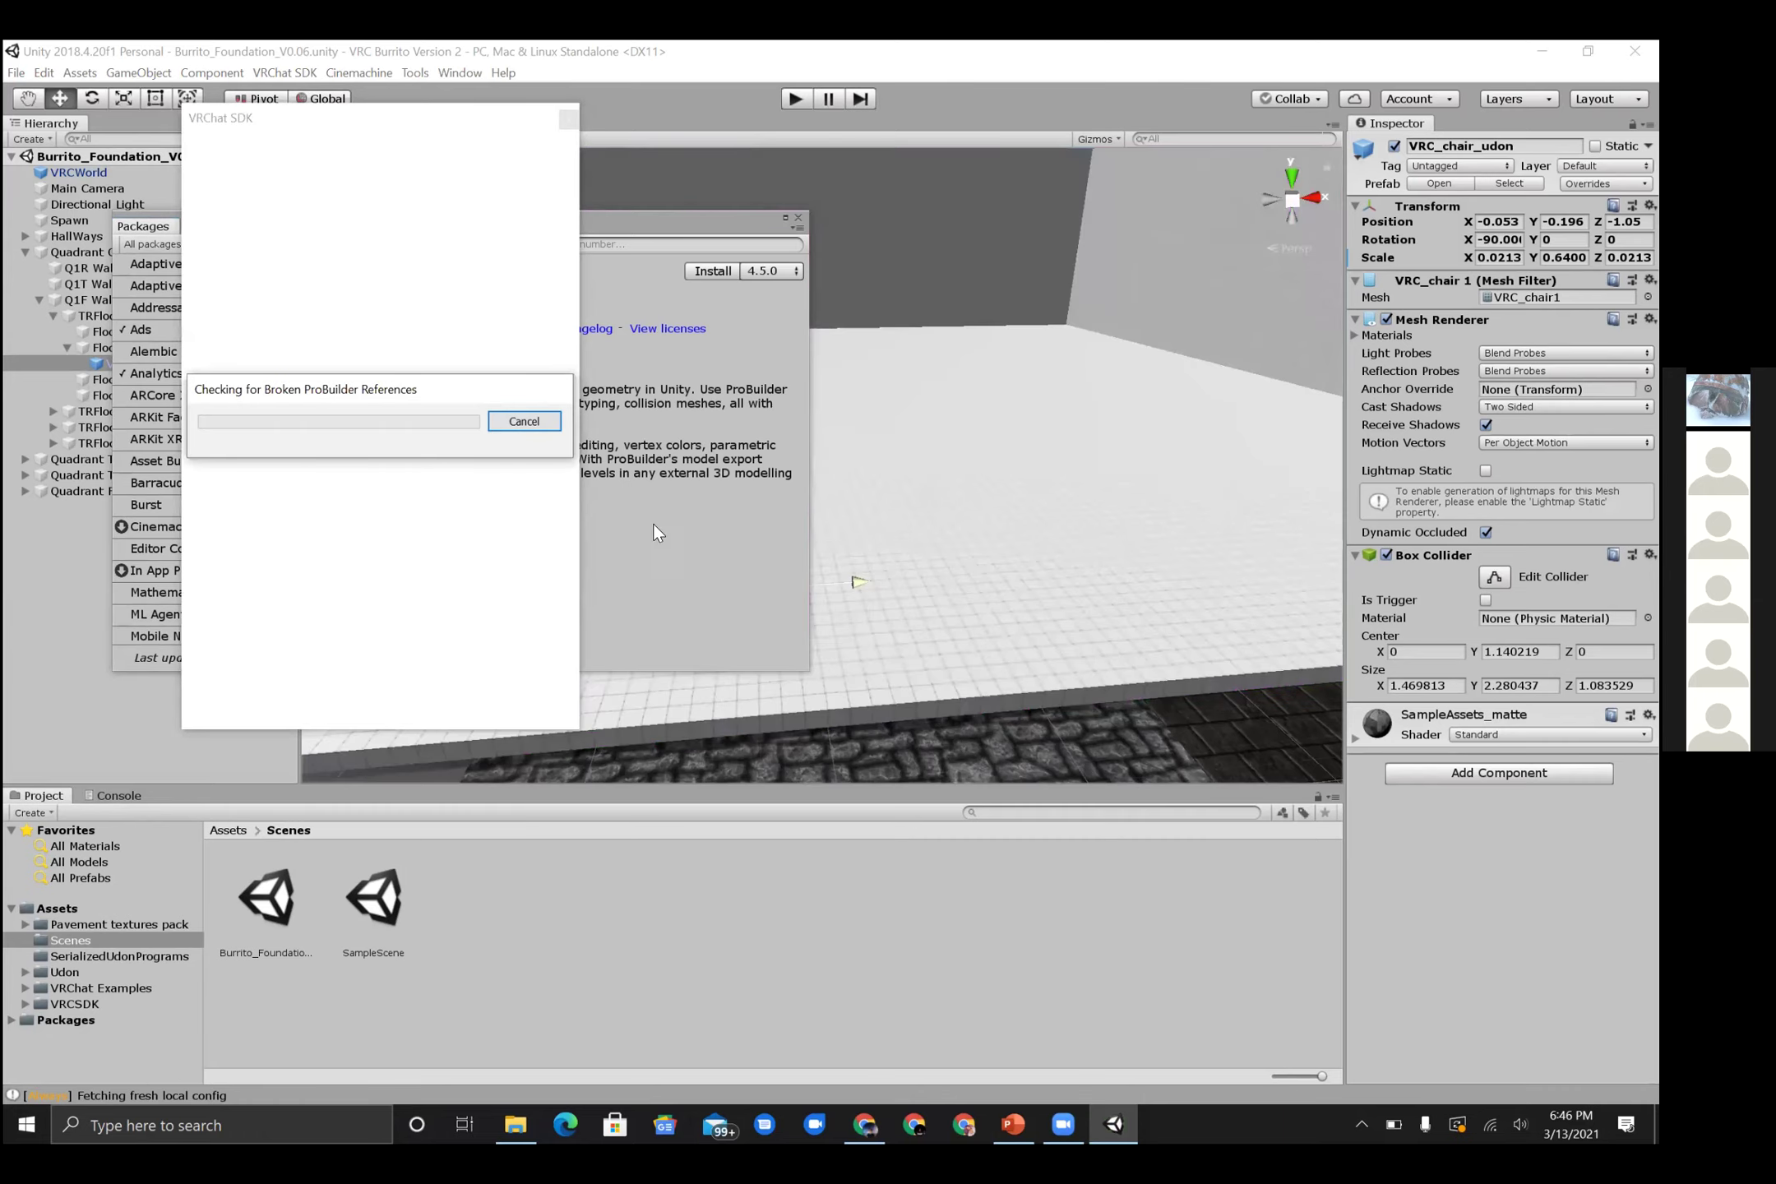
pyautogui.click(566, 119)
pyautogui.click(797, 218)
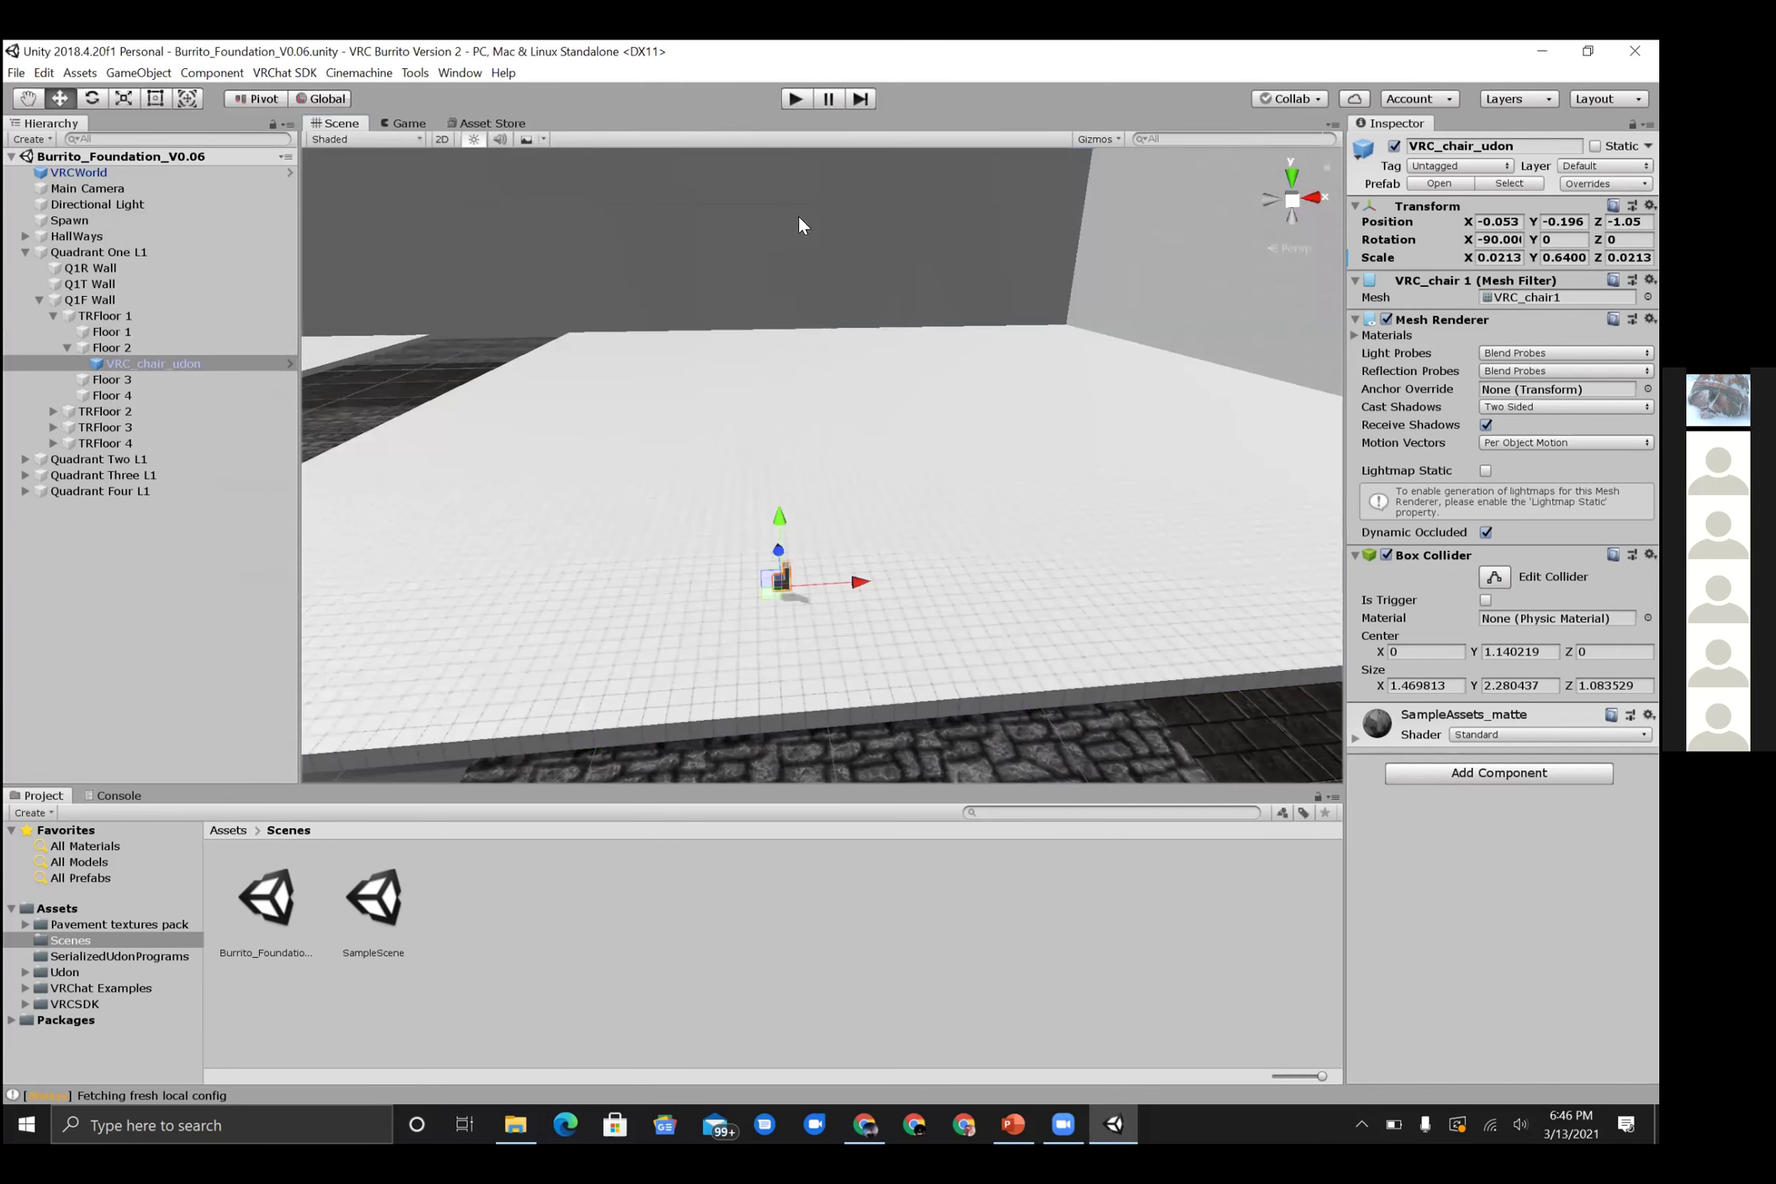
# - Inspect the quadrant floors, walls and hallways around the chair in the scene
pyautogui.keyDown('alt'); pyautogui.moveTo(793, 605); pyautogui.dragTo(708, 606); pyautogui.keyUp('alt')
pyautogui.press('s')
pyautogui.moveTo(915, 517); pyautogui.dragTo(915, 517, button='right')
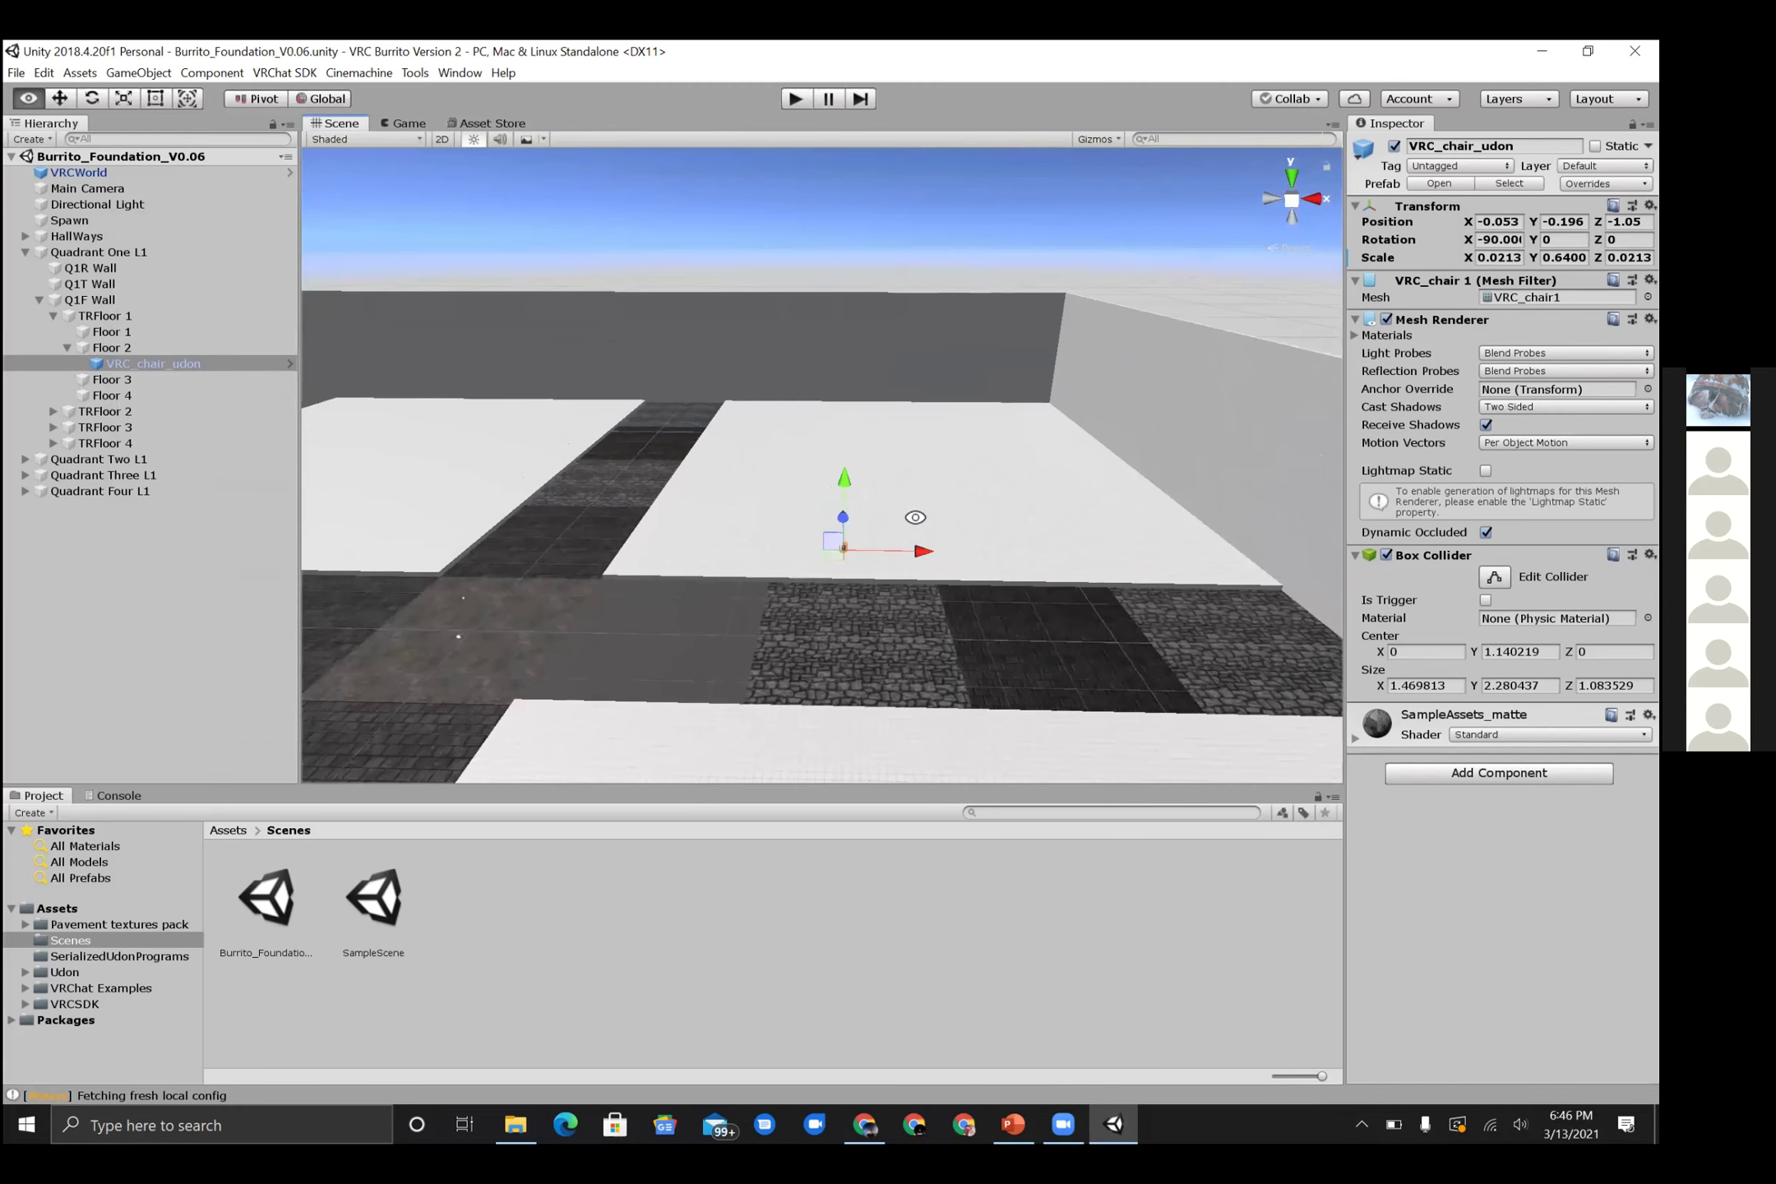
# - Inspect the Right 1 hallway tile, the Q1R Wall, the Q1F Wall with its Floor 2 tile, and the neighbouring Q2F Wall
pyautogui.keyDown('alt'); pyautogui.moveTo(1094, 586); pyautogui.dragTo(575, 611); pyautogui.keyUp('alt')
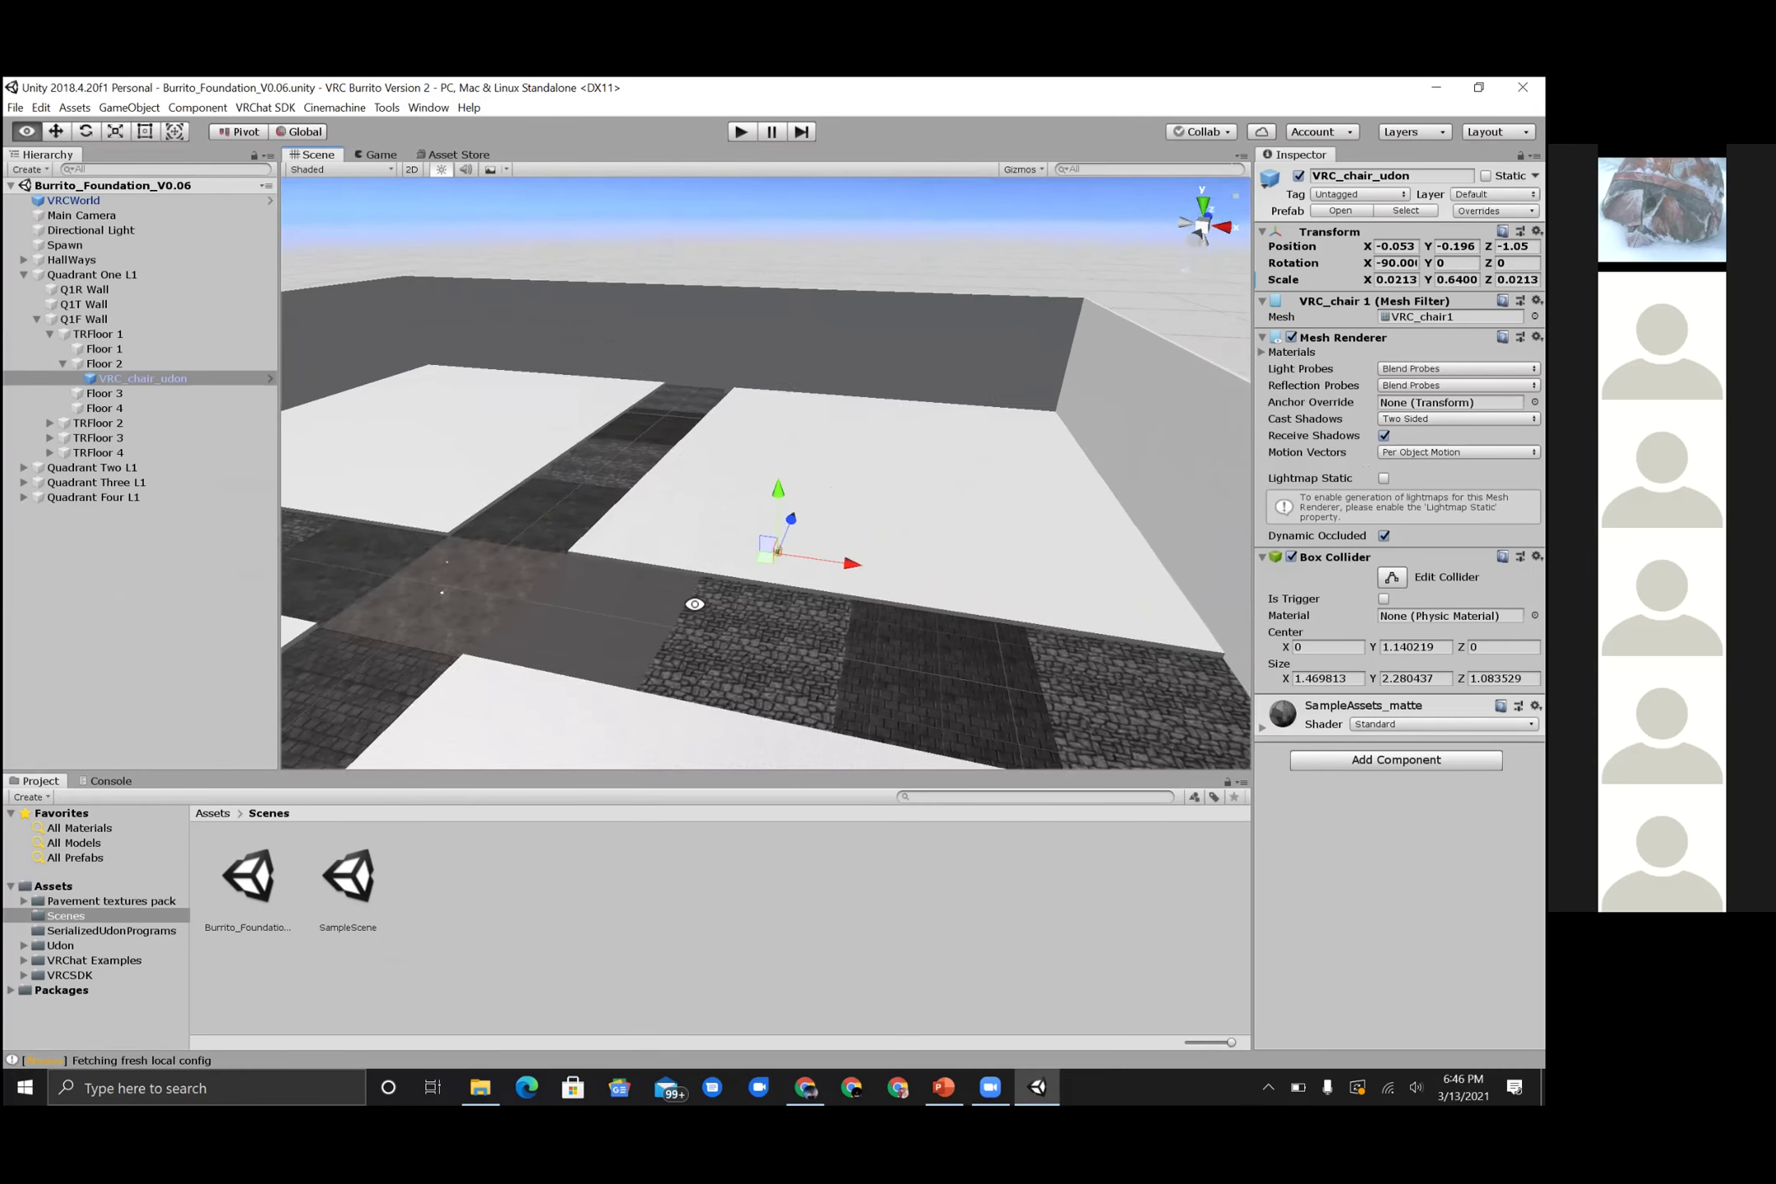
pyautogui.click(575, 612)
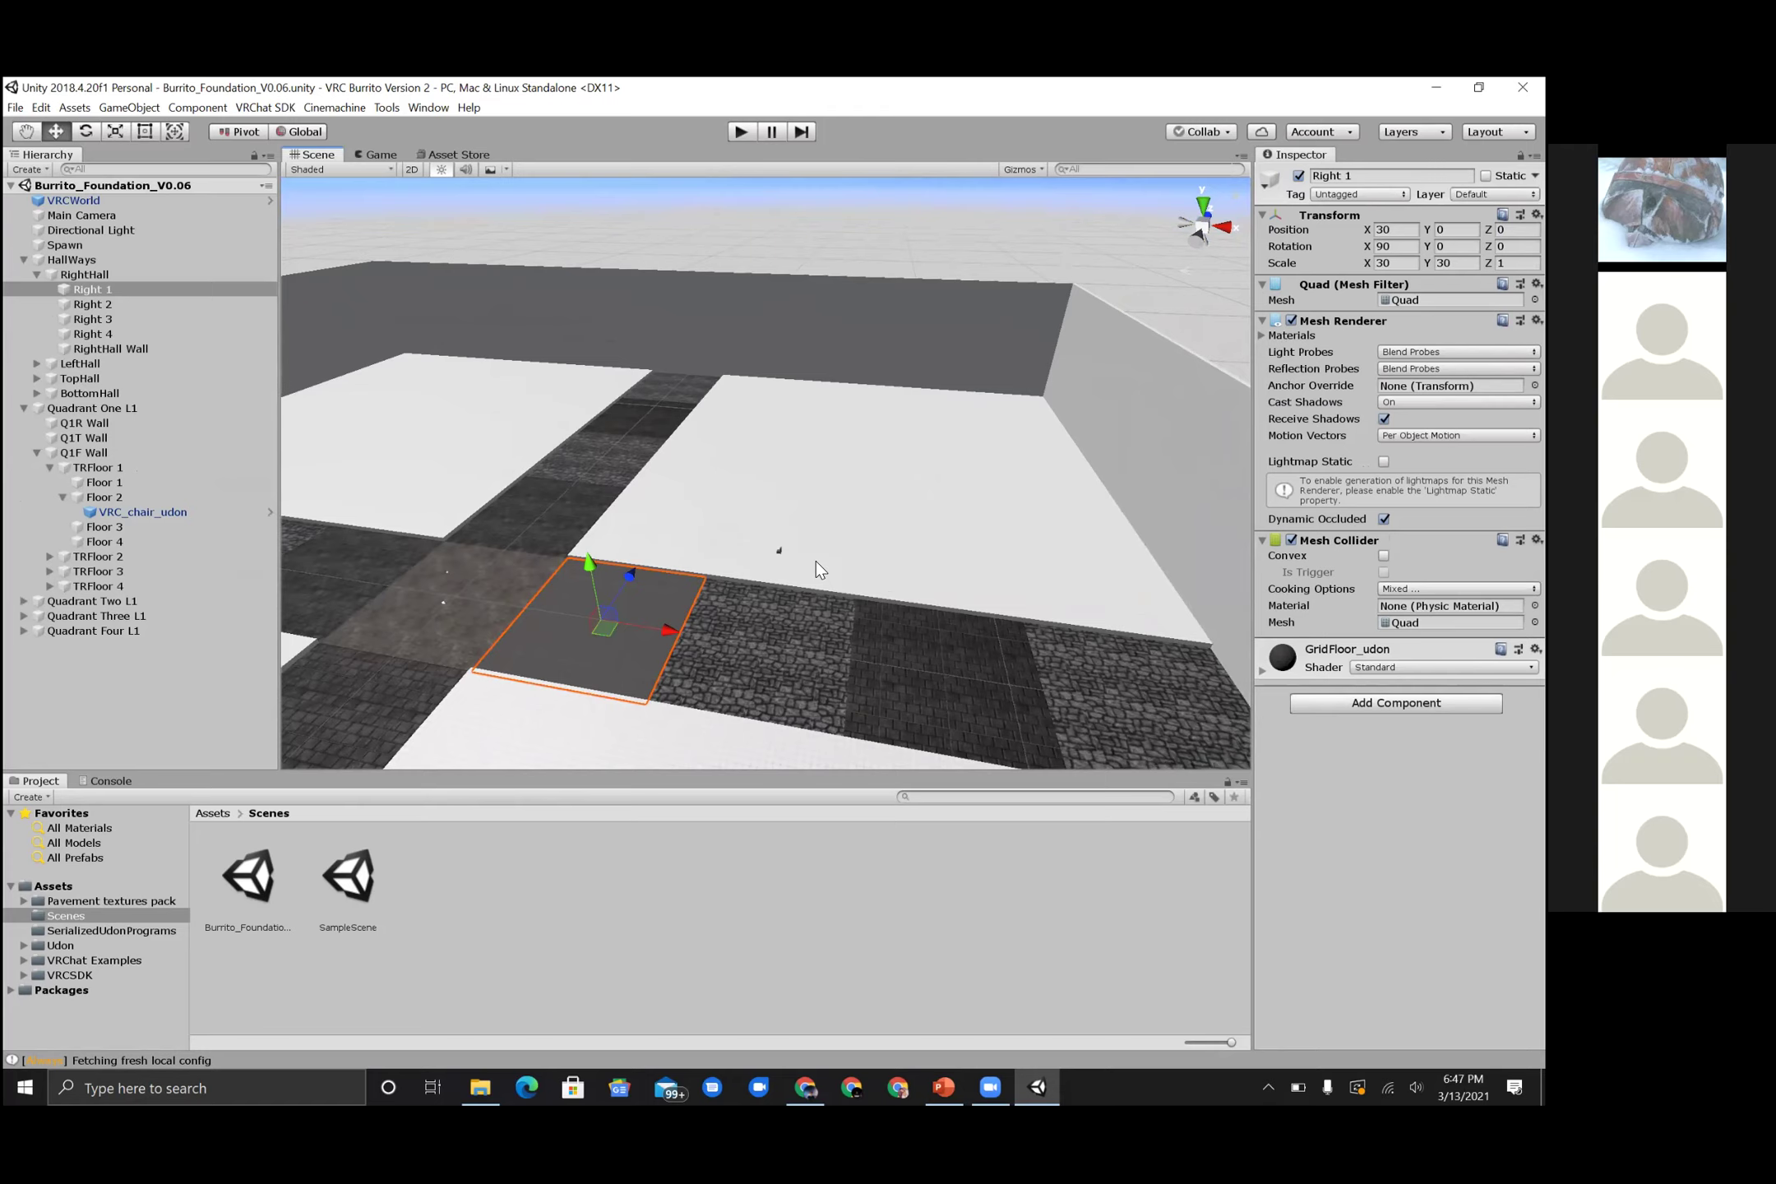
pyautogui.keyDown('alt'); pyautogui.moveTo(727, 628); pyautogui.dragTo(807, 657); pyautogui.keyUp('alt')
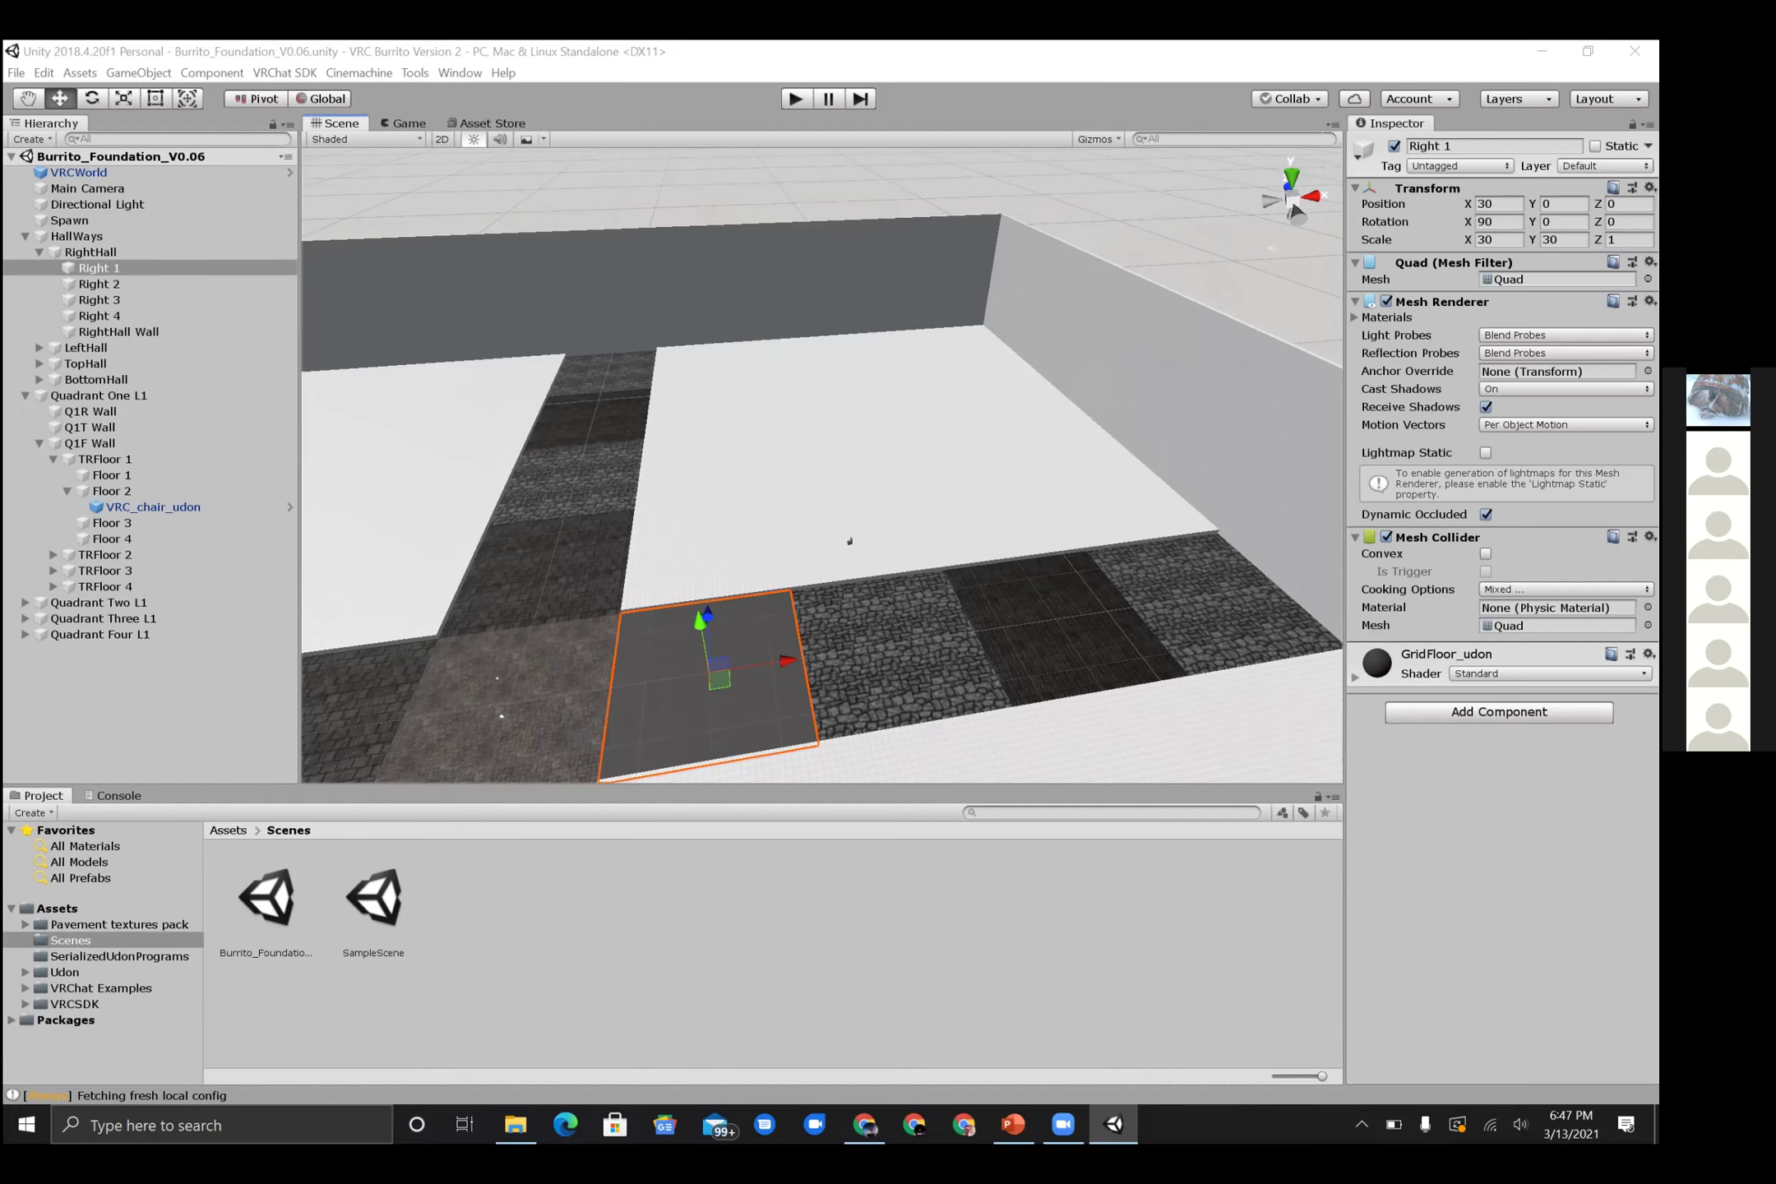
pyautogui.click(1092, 435)
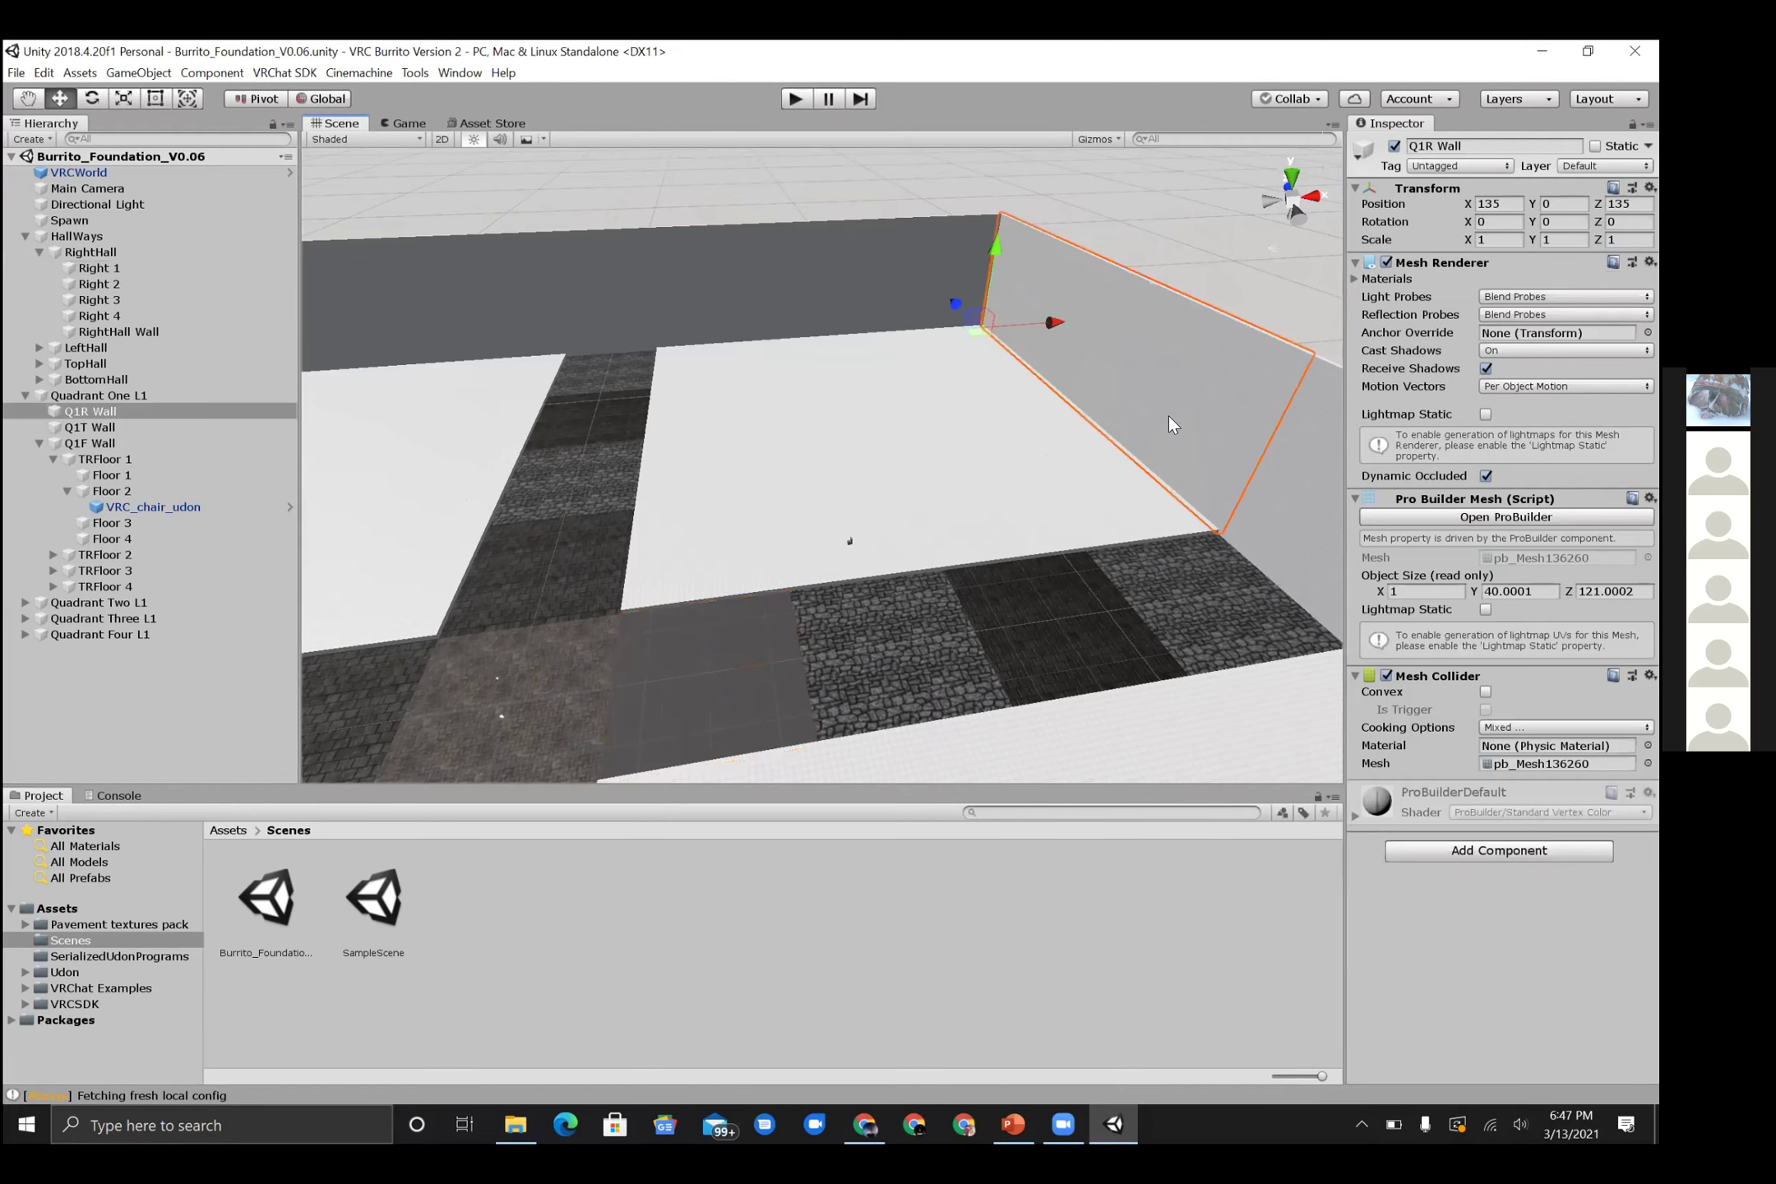
pyautogui.click(978, 539)
pyautogui.press('alt')
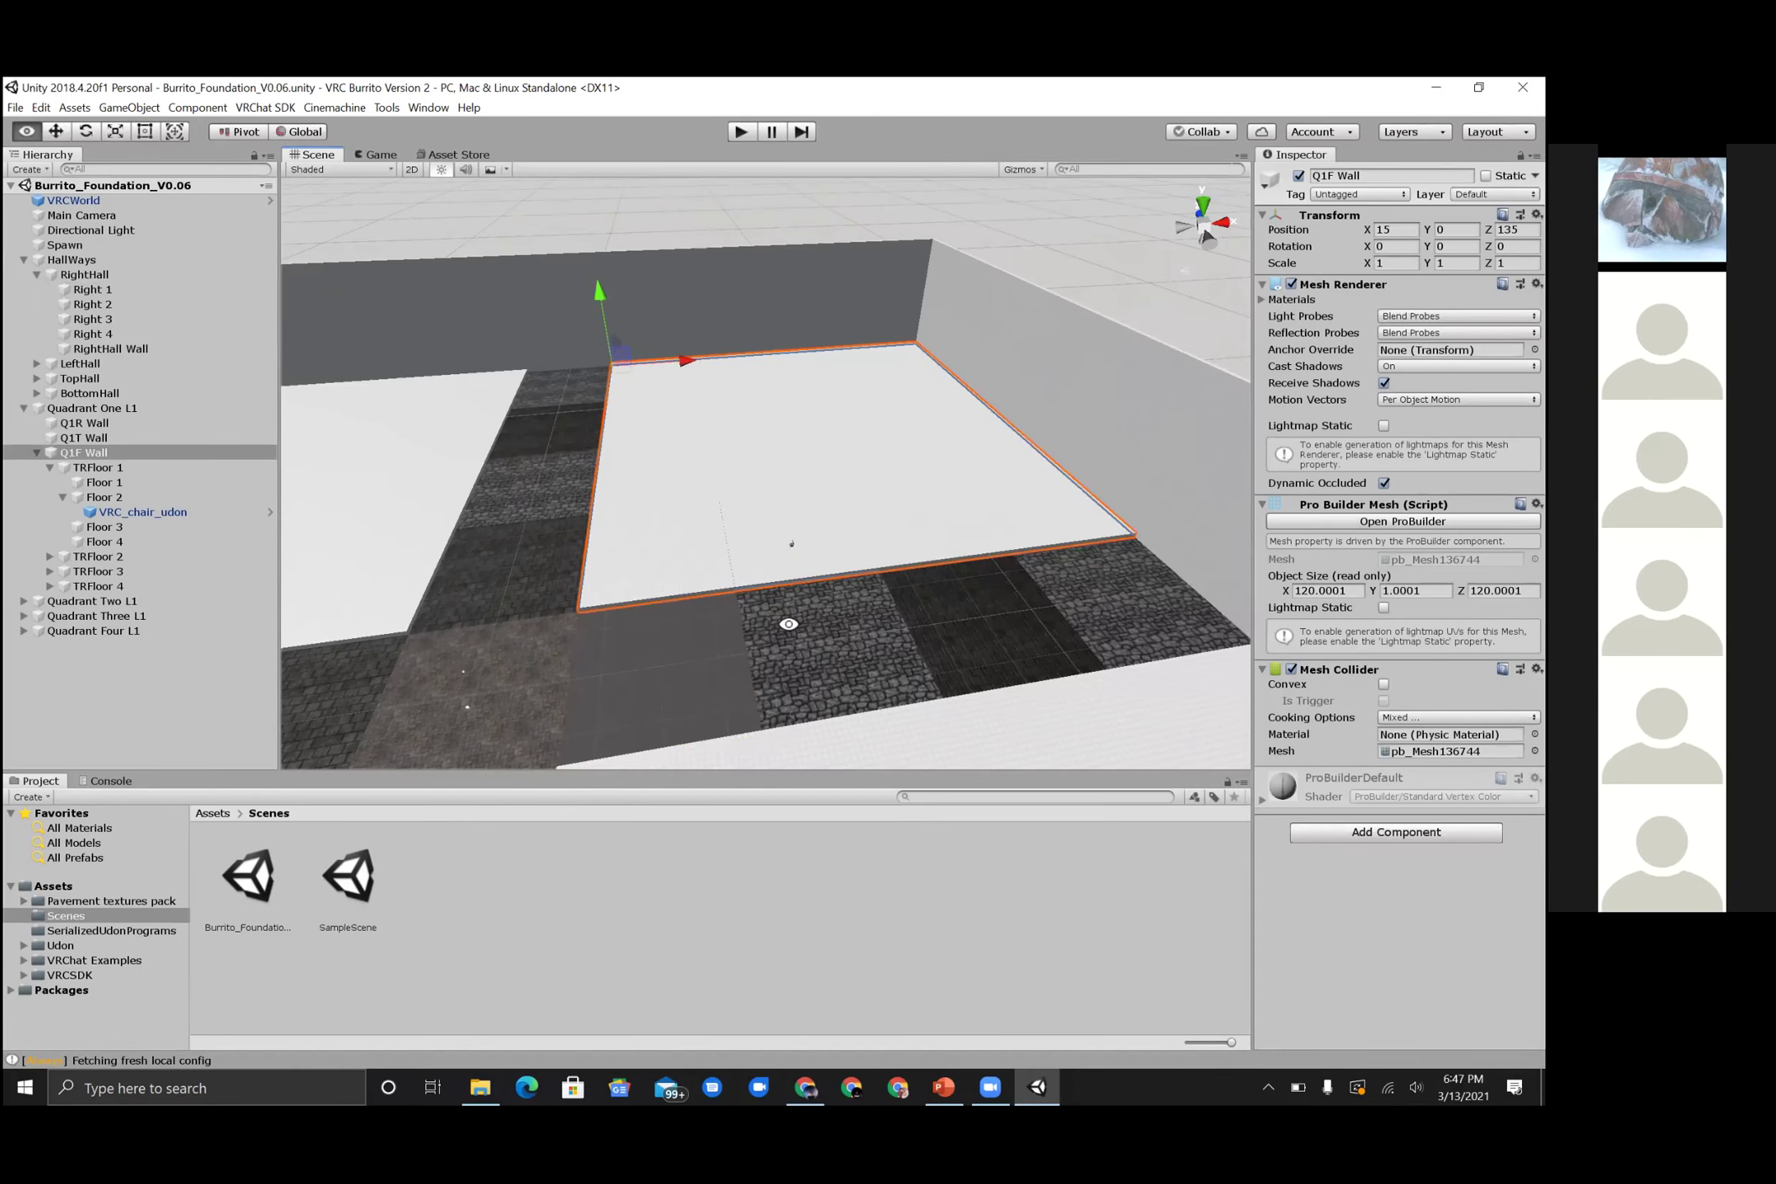
pyautogui.keyDown('alt'); pyautogui.moveTo(788, 623); pyautogui.dragTo(856, 587); pyautogui.keyUp('alt')
pyautogui.scroll(2, 901, 496)
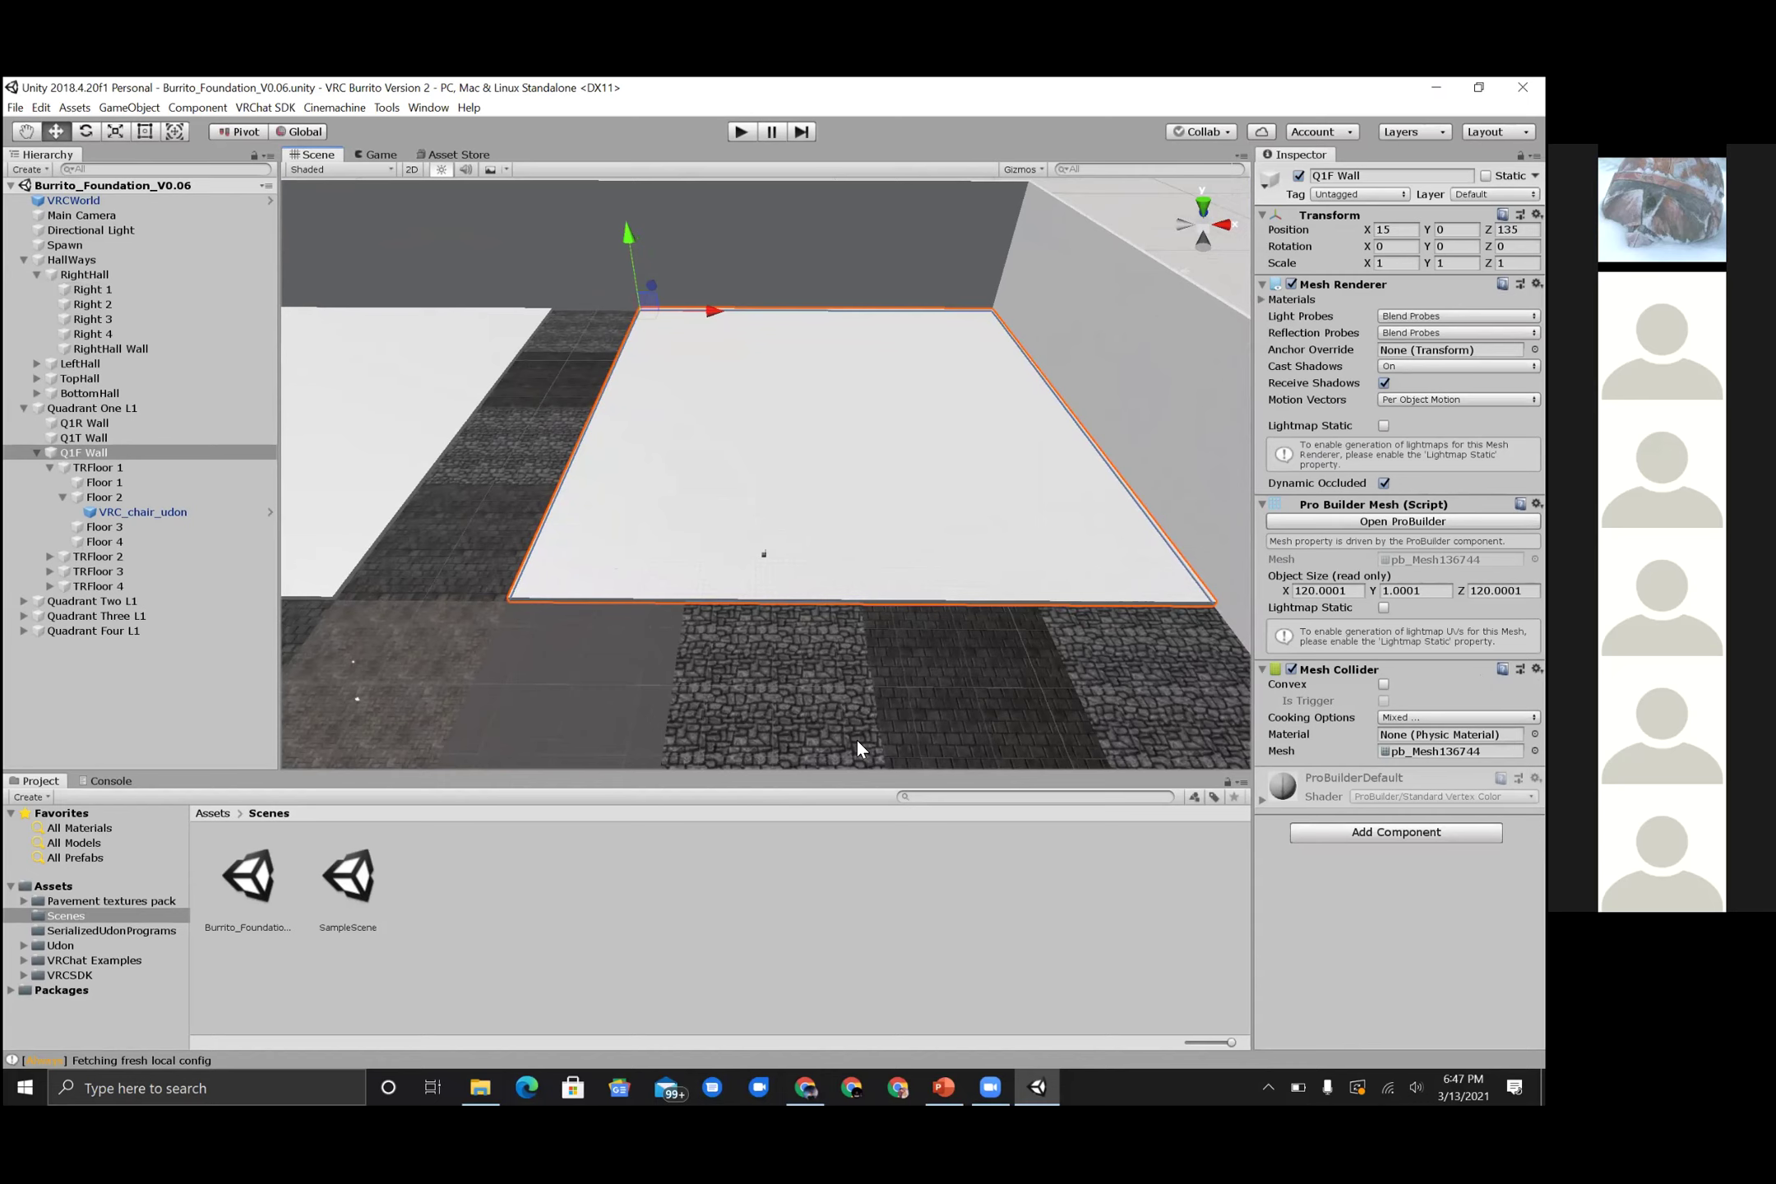
pyautogui.click(730, 468)
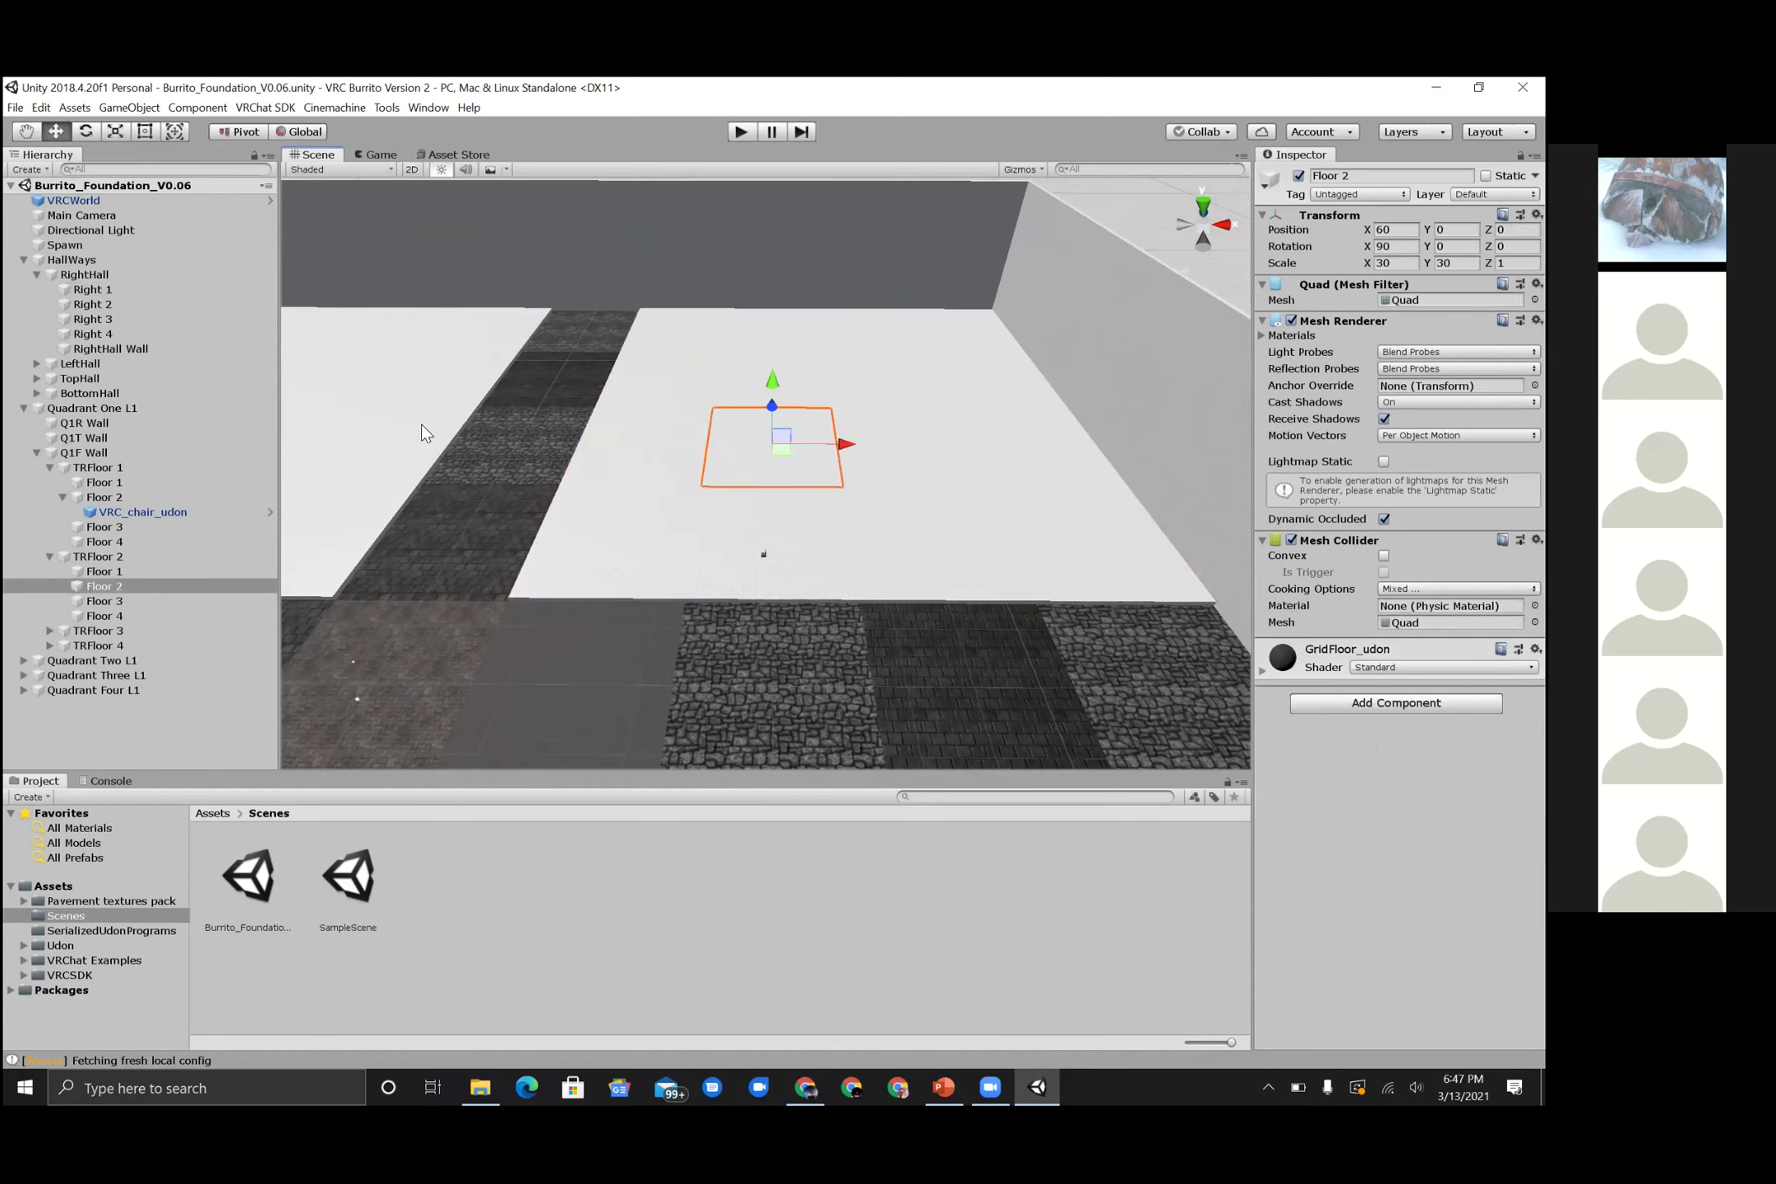
pyautogui.click(421, 426)
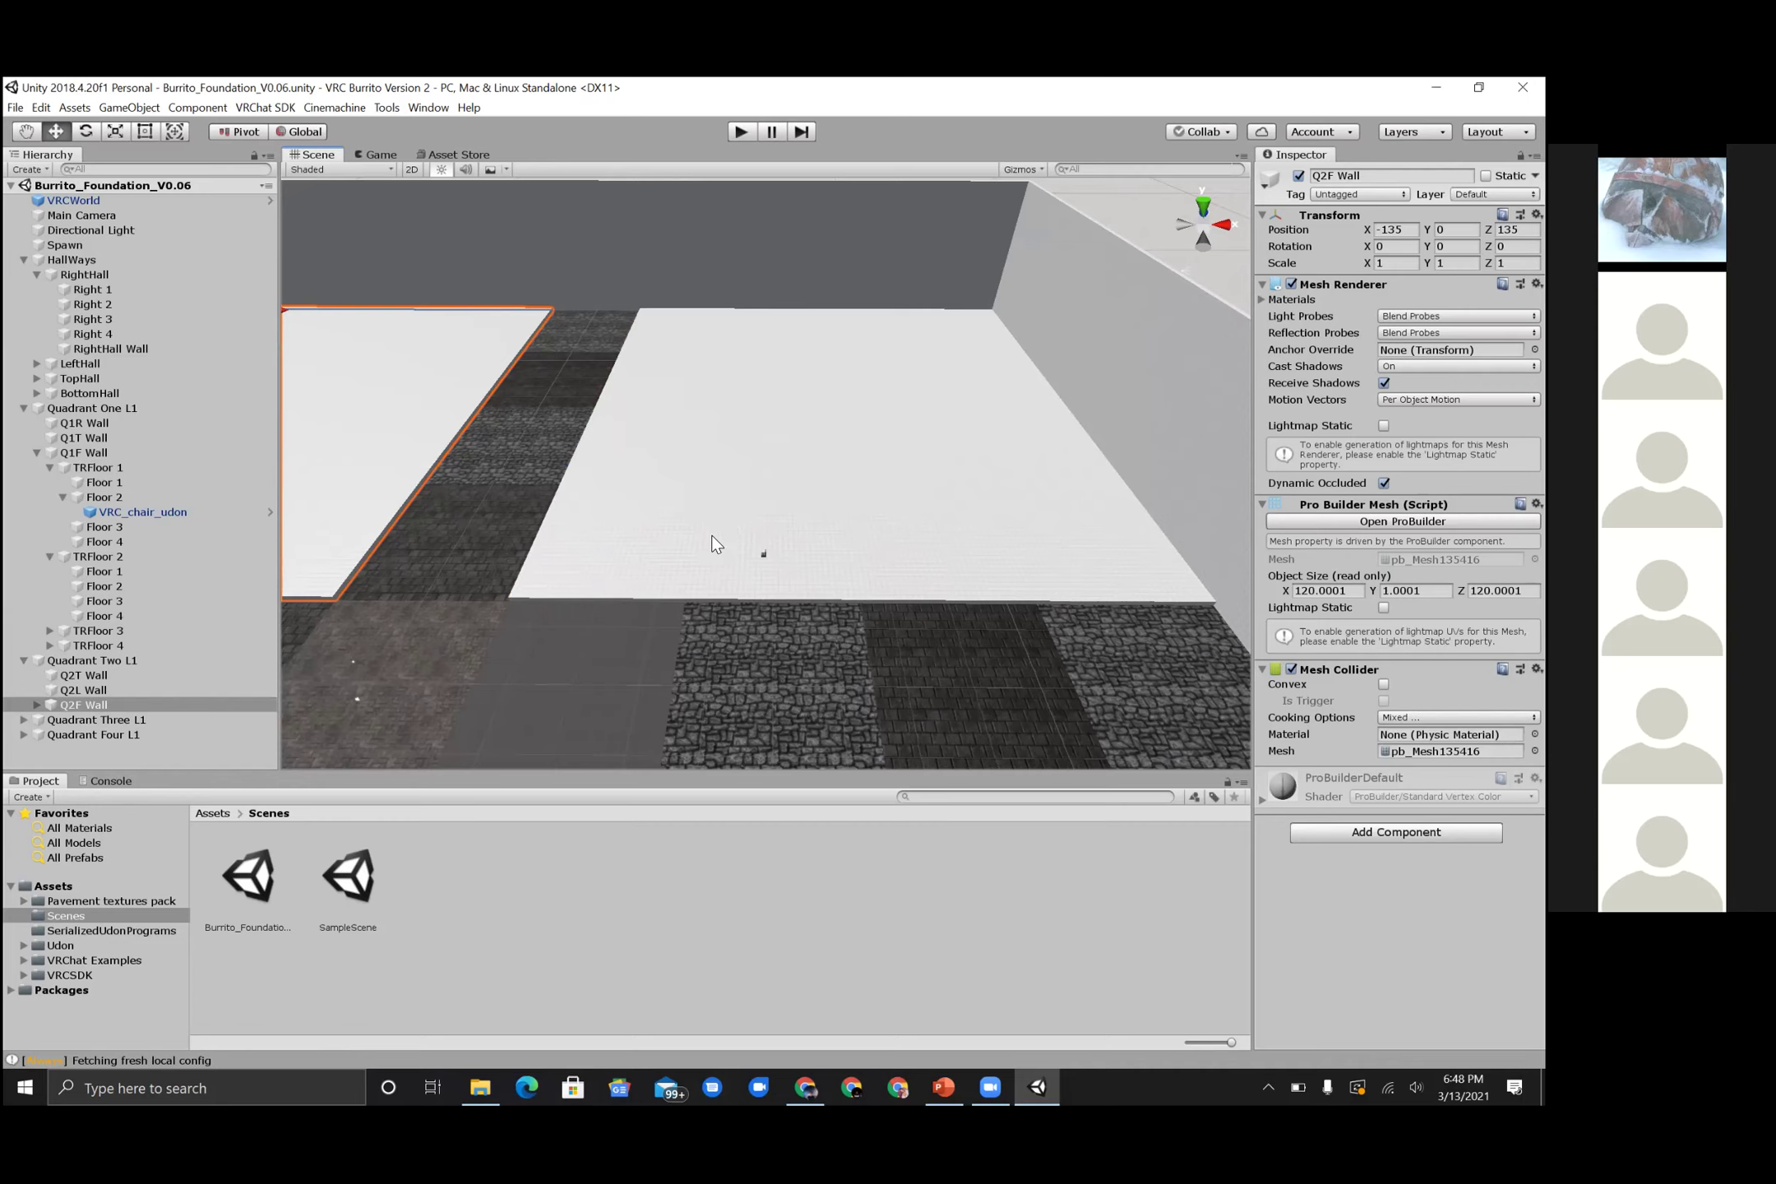
# - Collapse Floor 2 under TRFloor 1 of Quadrant One in the scene hierarchy
pyautogui.click(62, 497)
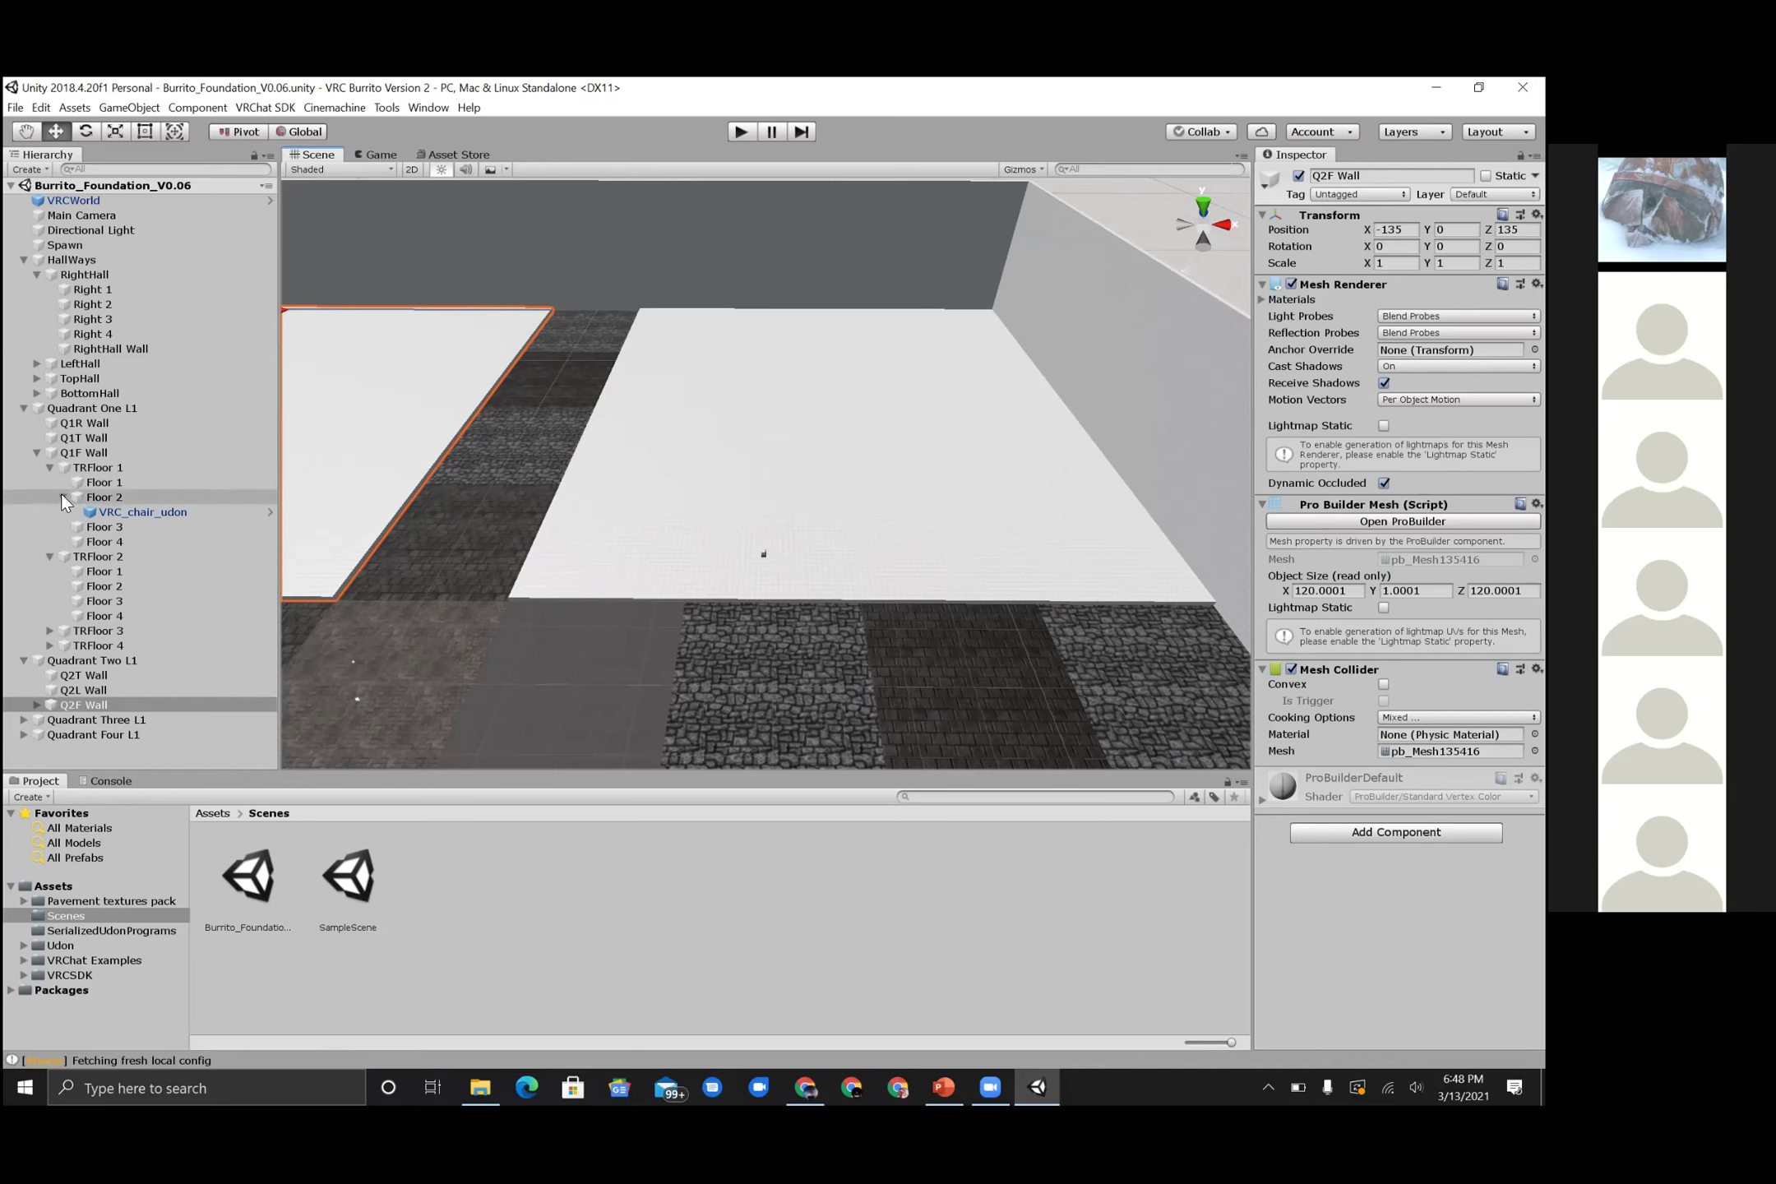